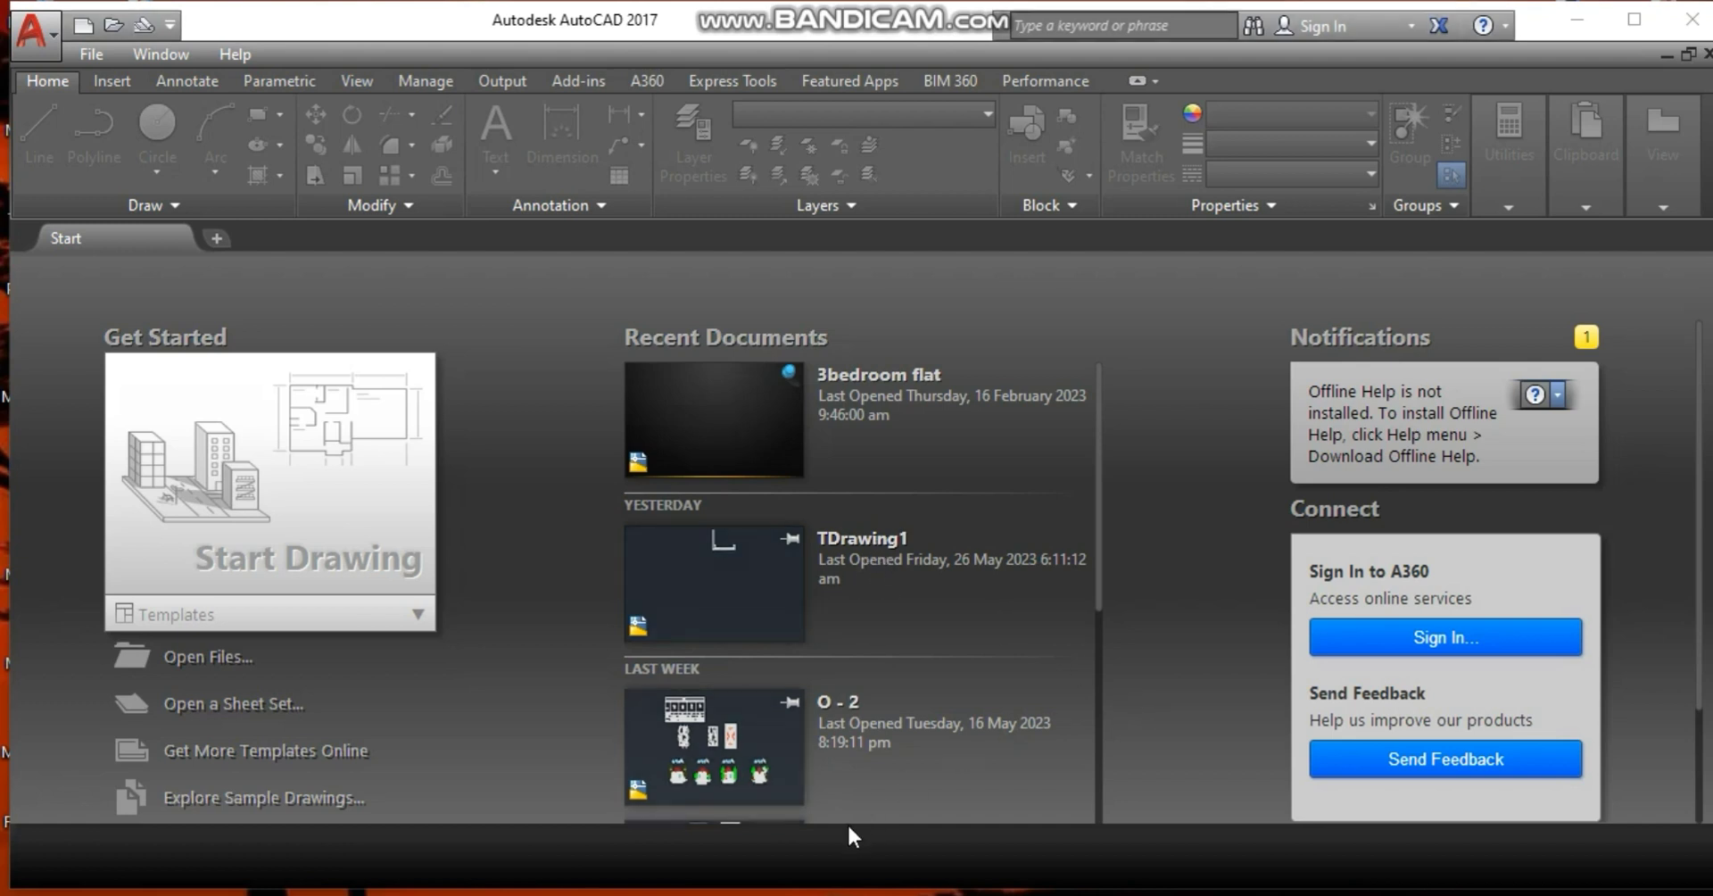
Open the recent drawing TDrawing1, then open the first-floor plan image from the Buildings & Automobiles folder in Pictures.
left_click(730, 544)
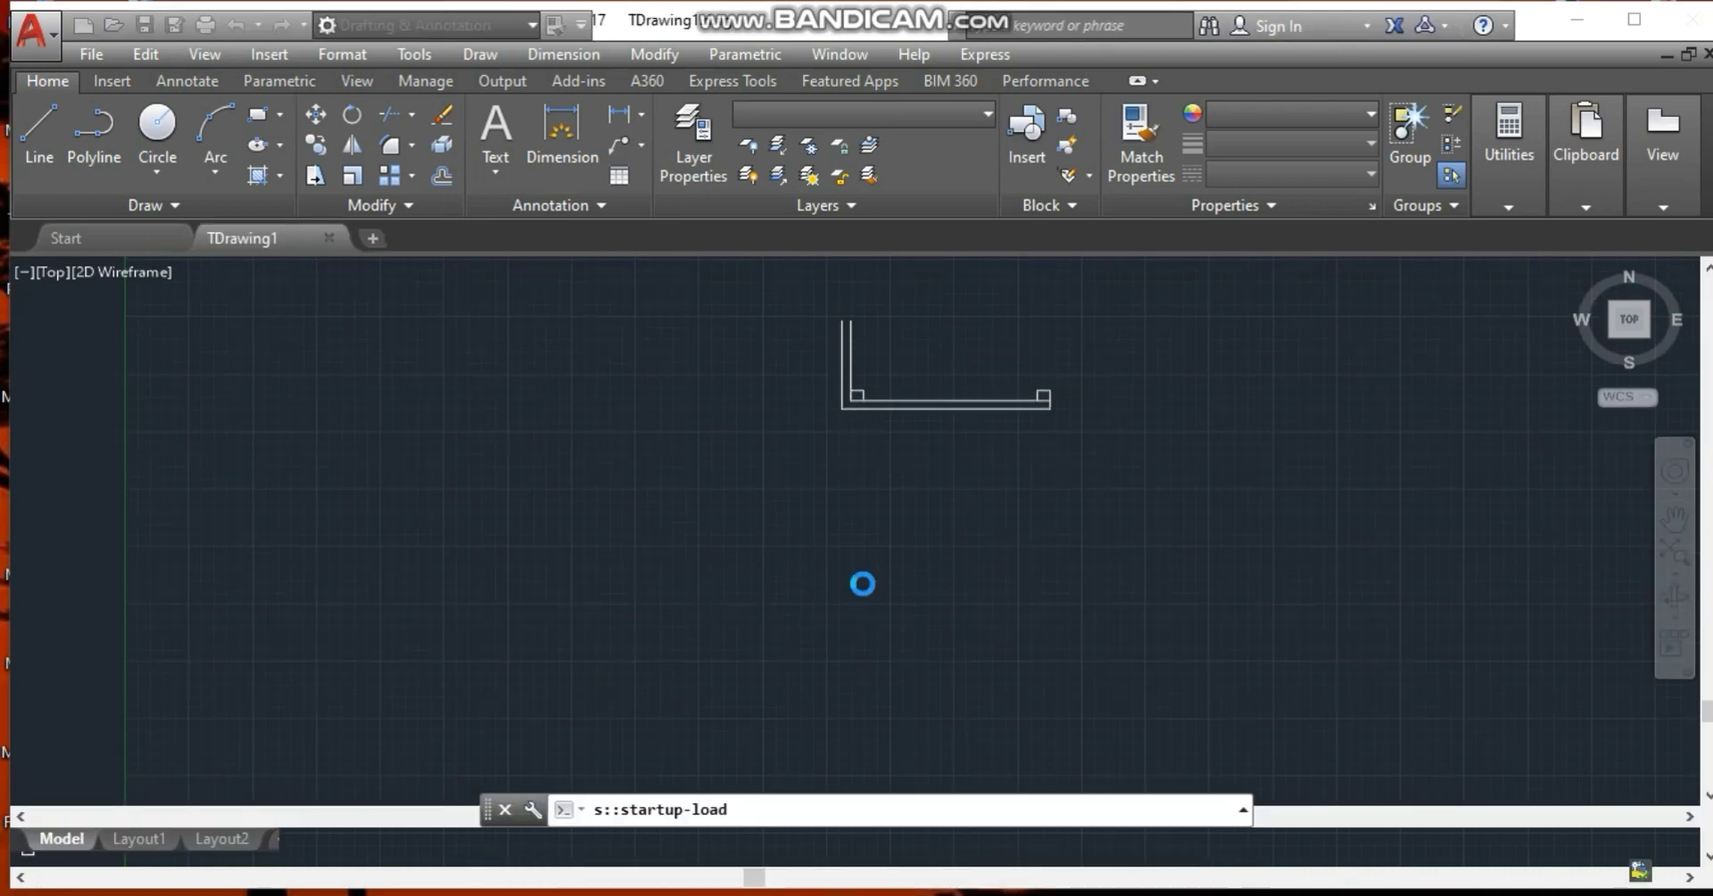
key("super+e")
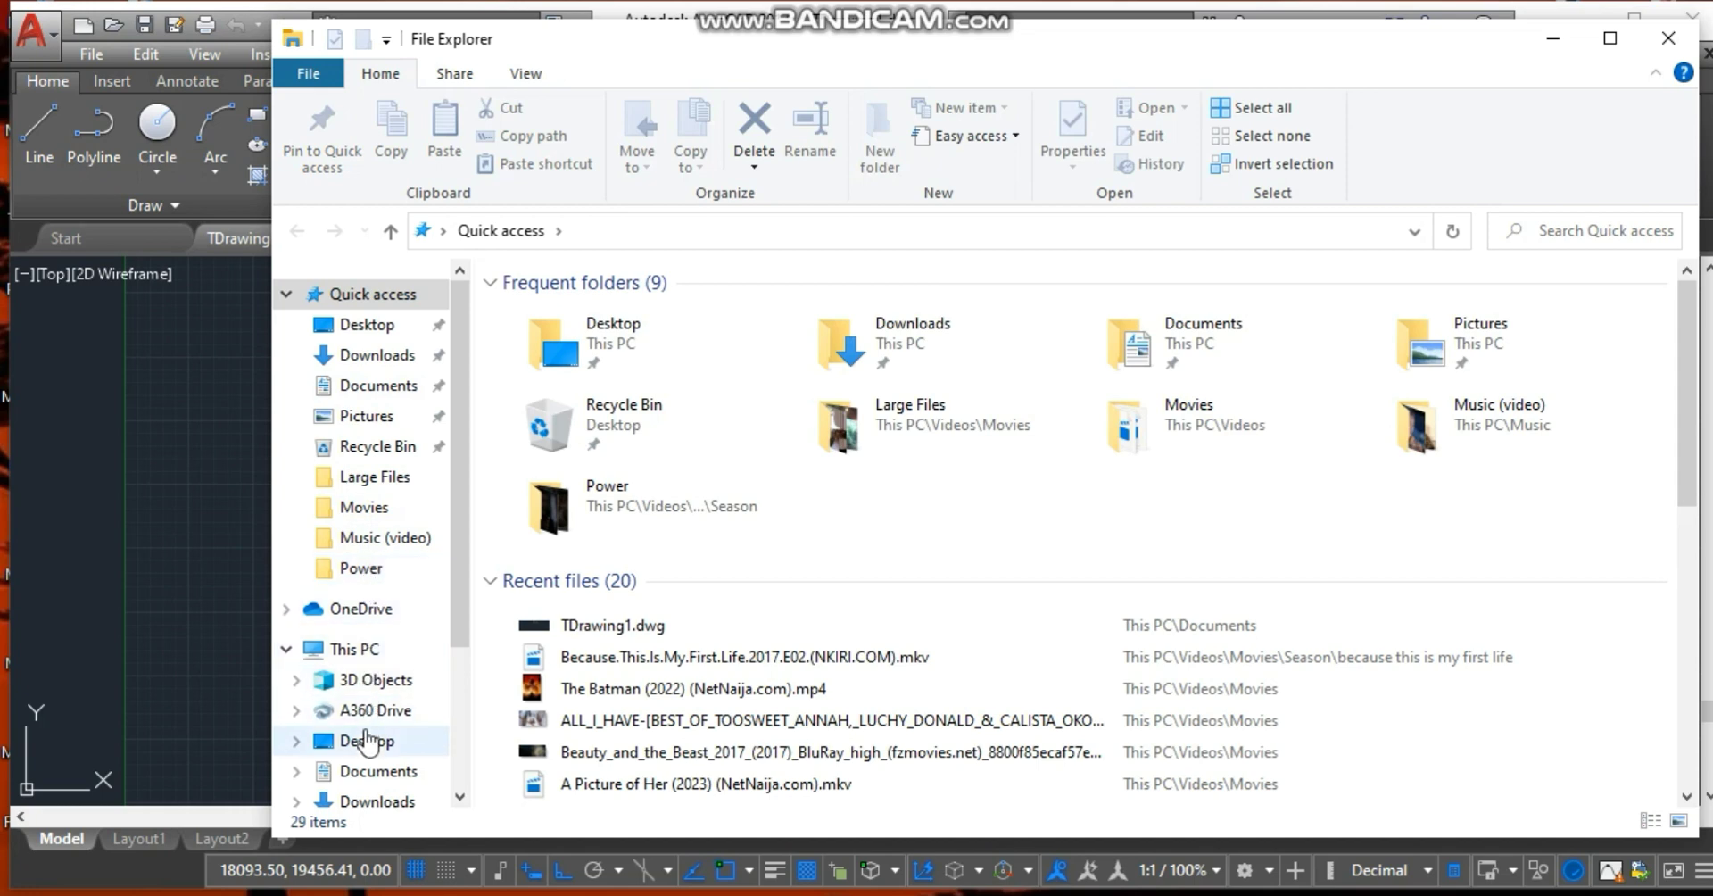
scroll(366, 763, "down", 3)
left_click(366, 752)
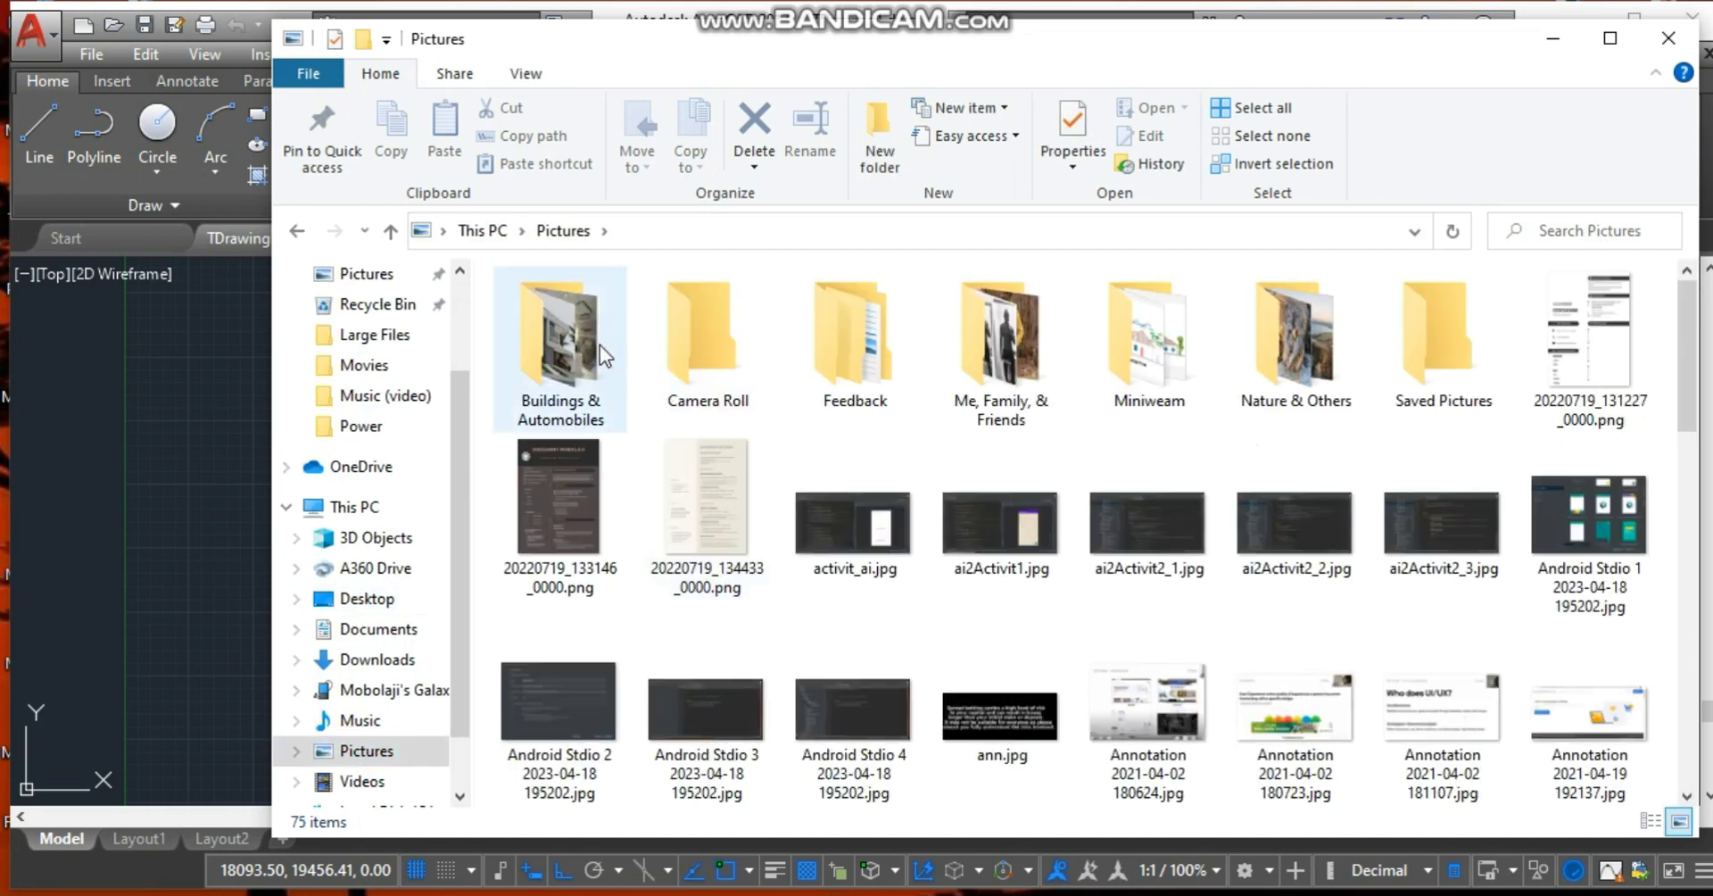
left_click(600, 345)
double_click(599, 344)
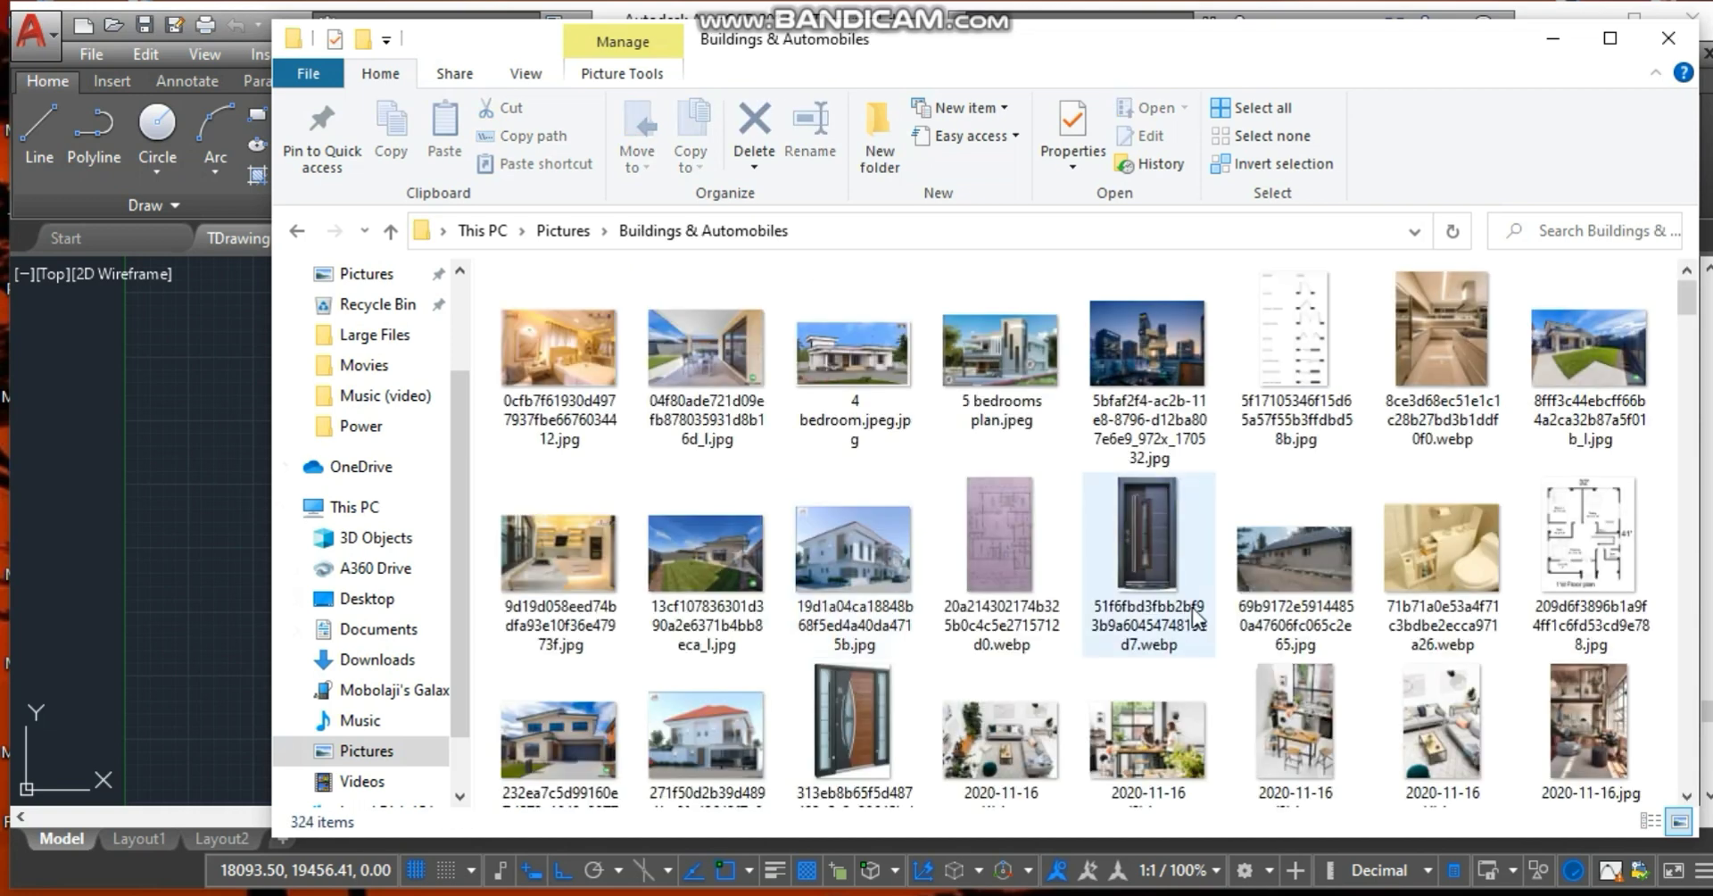
left_click(1551, 533)
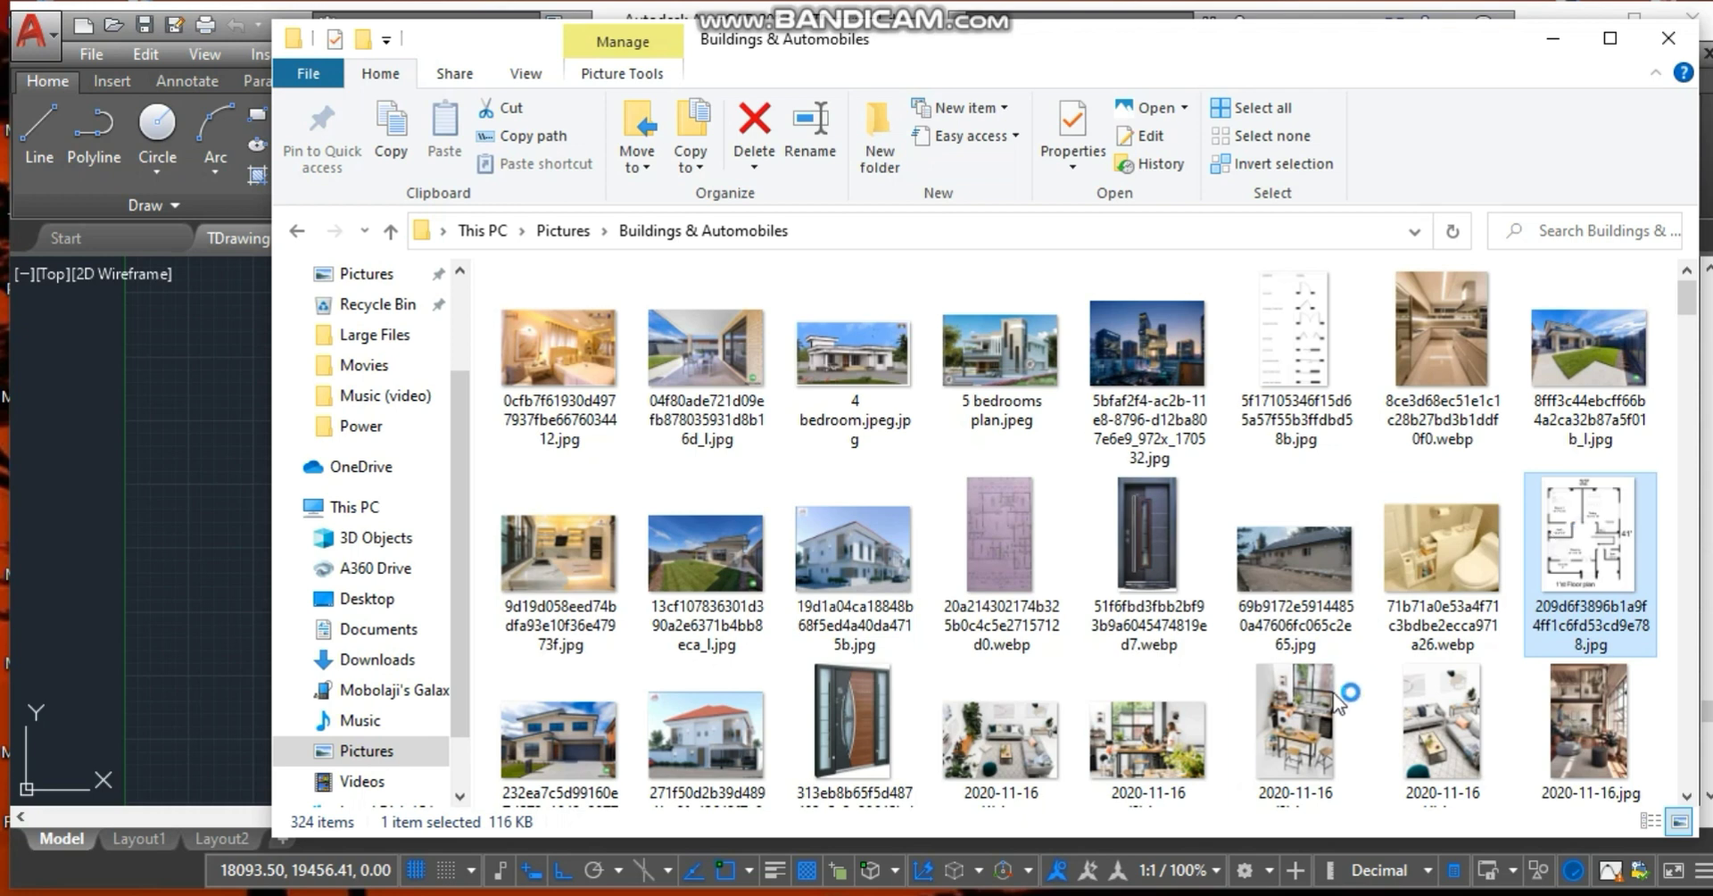
Return to the TDrawing1 drawing, put the plan image away and erase the existing wall outline.
left_click(179, 524)
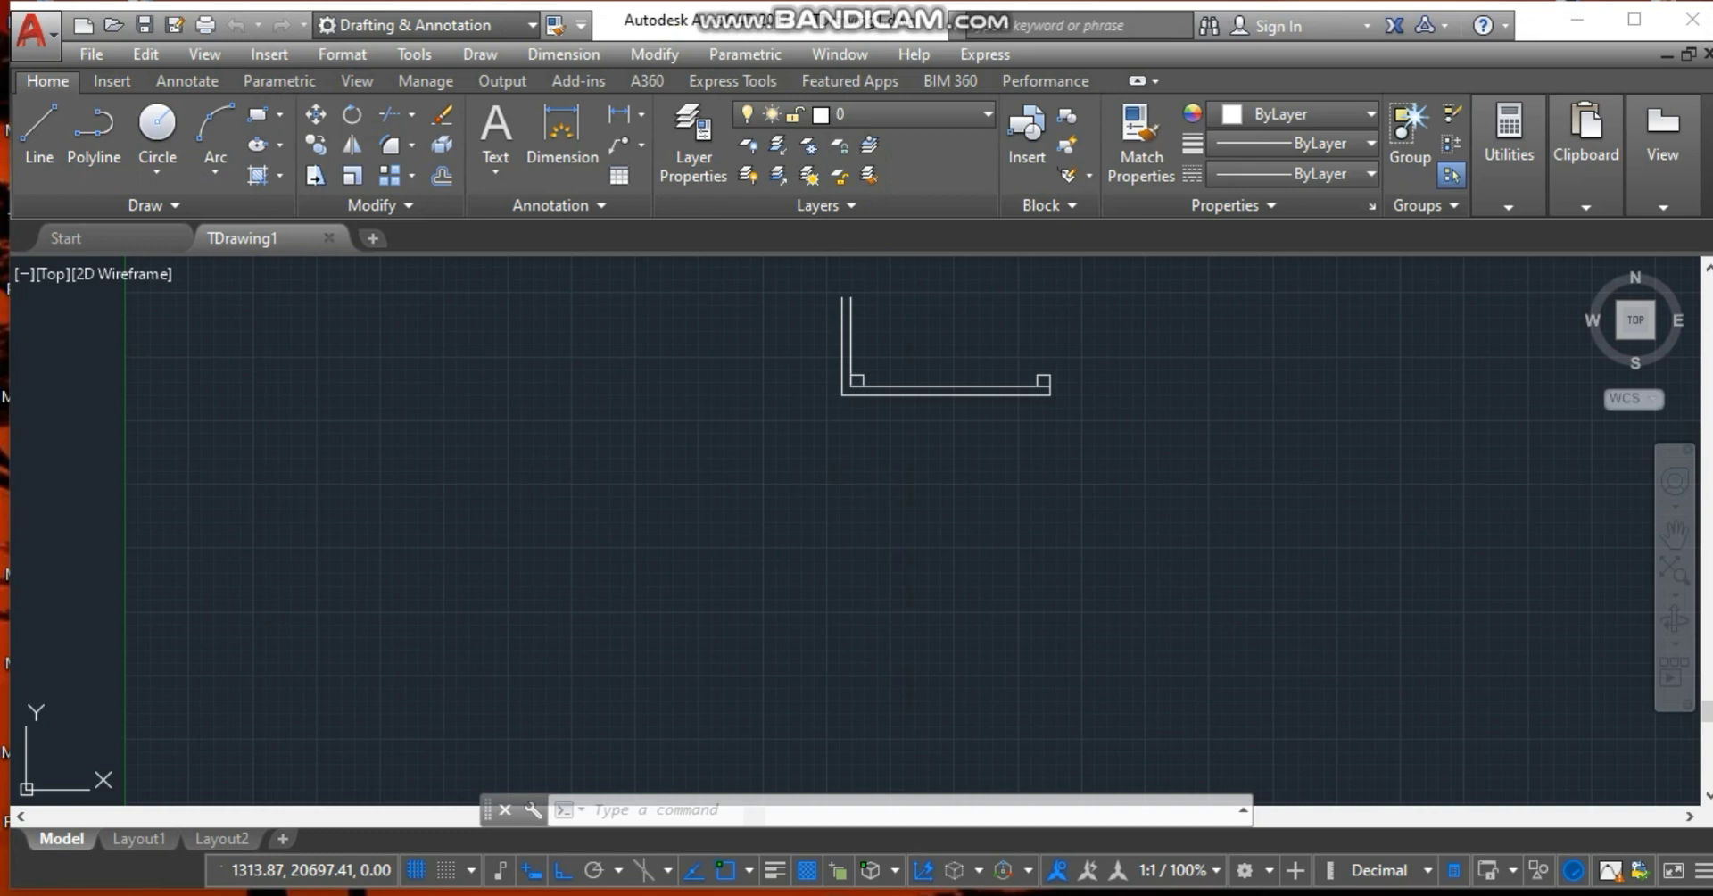
left_click(179, 528)
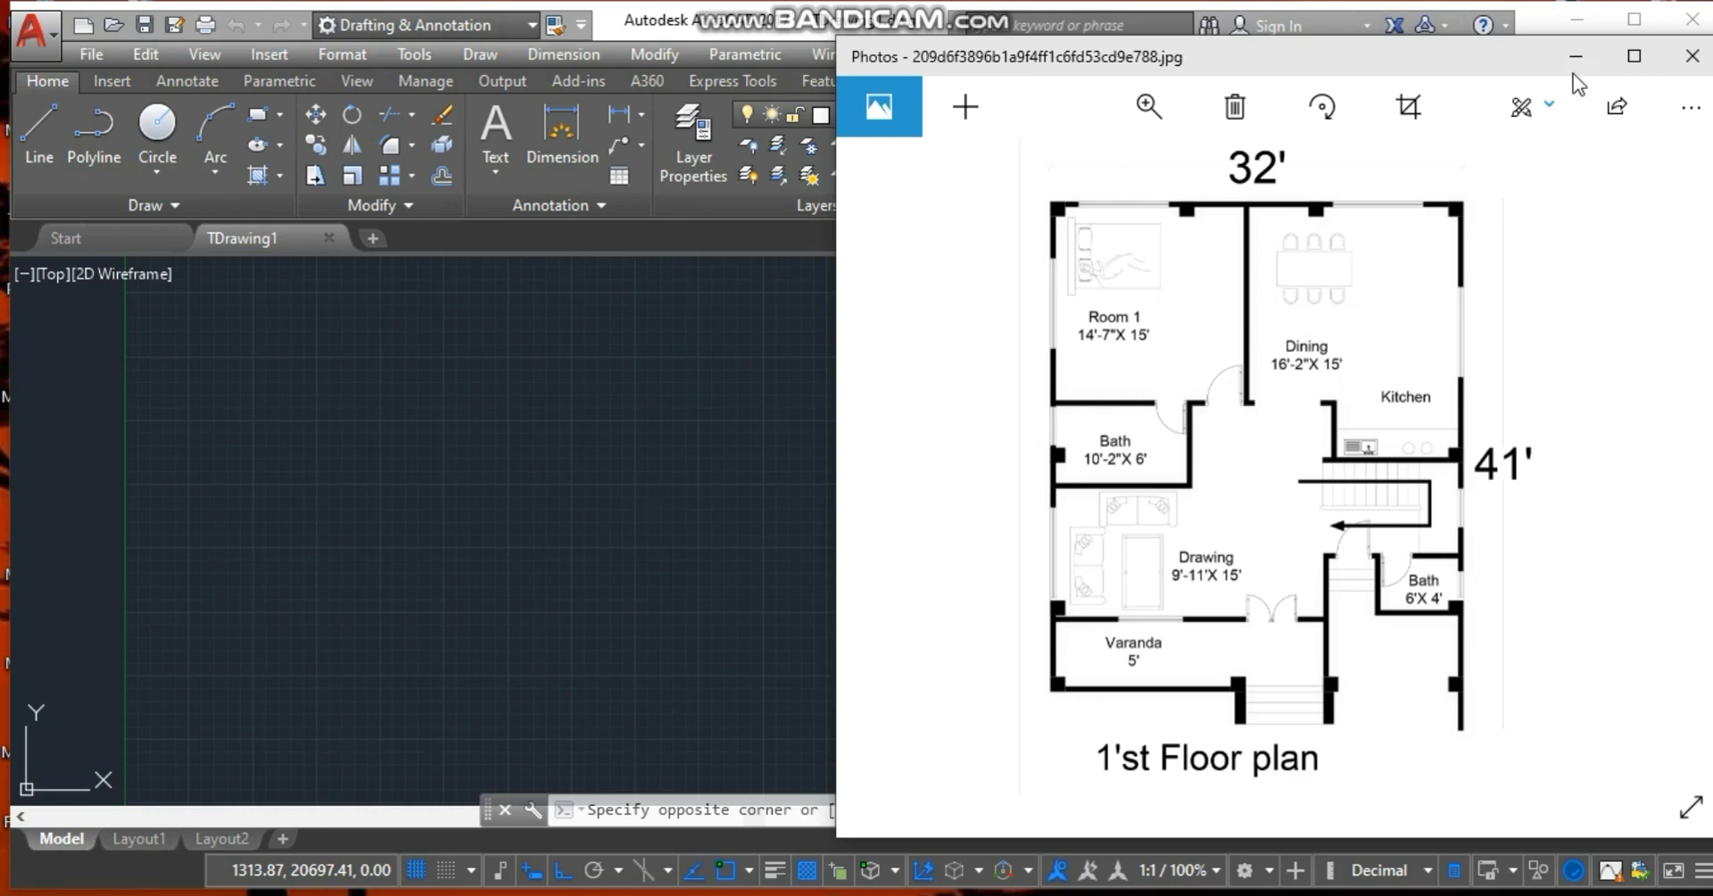
left_click(1590, 8)
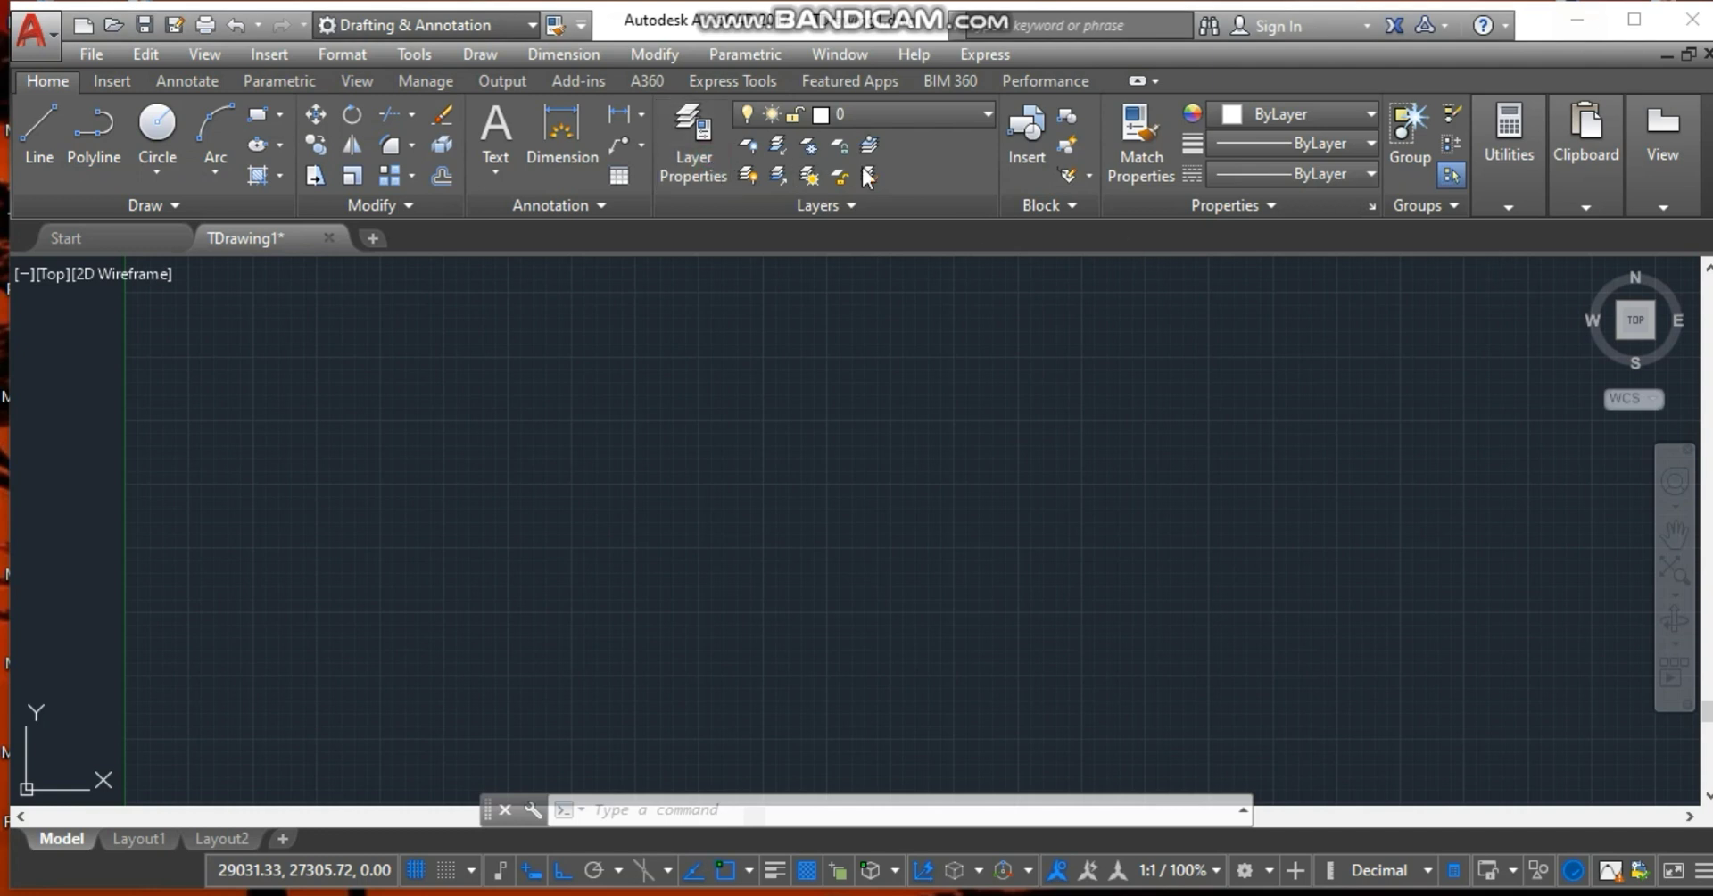
Create a new layer named Doors in the layer properties.
left_click(693, 152)
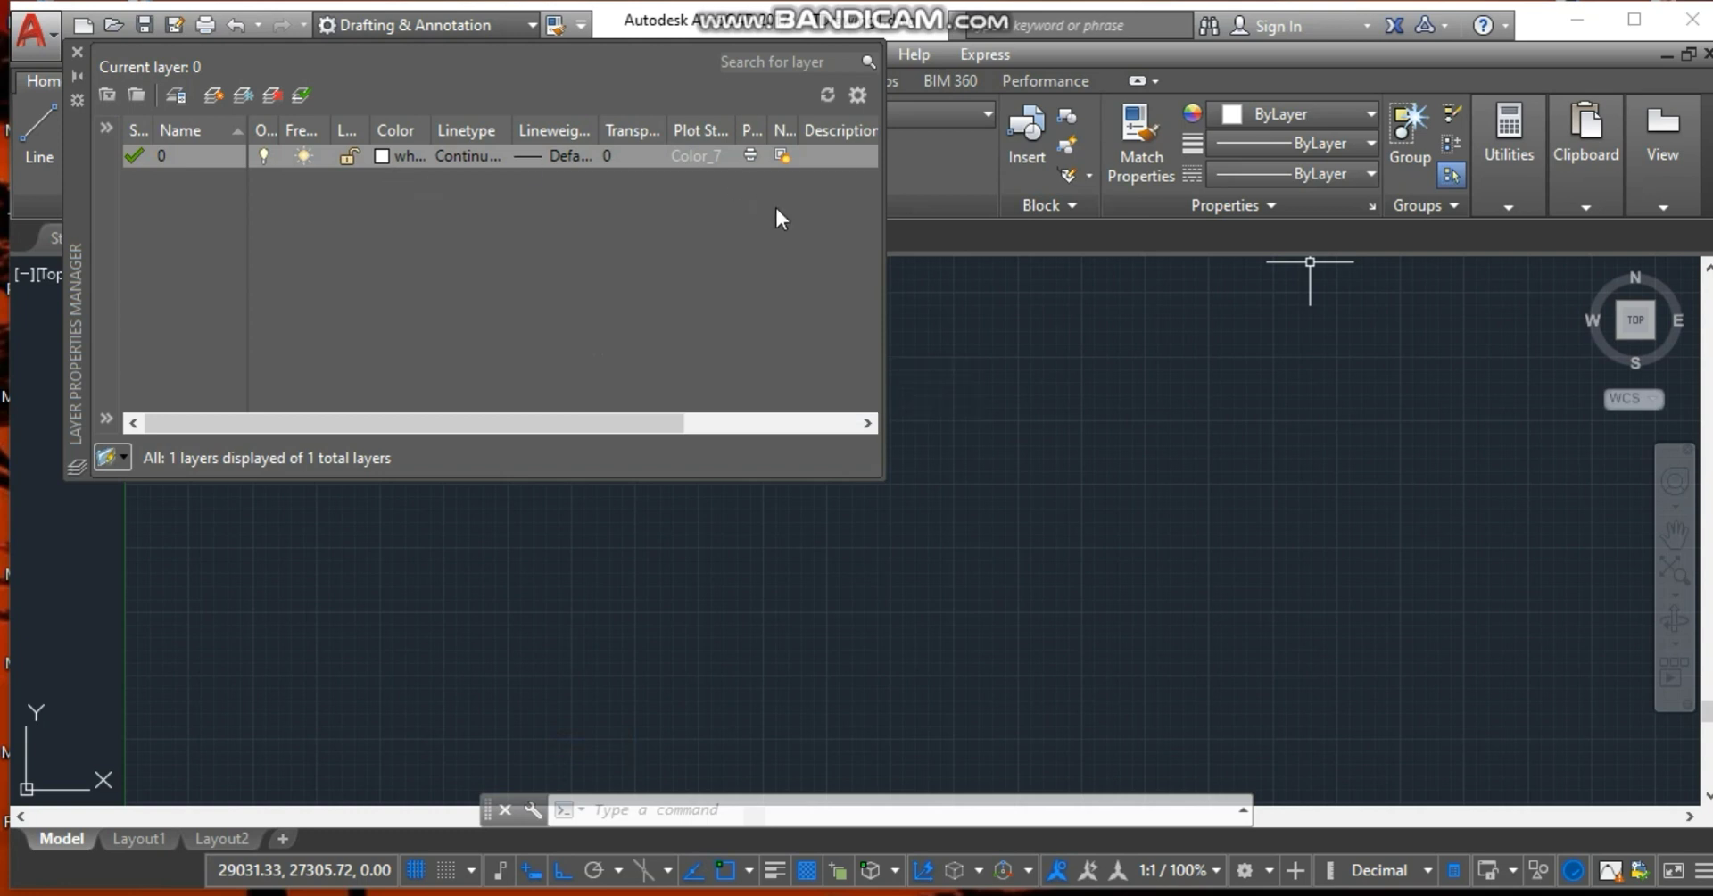
left_click(245, 94)
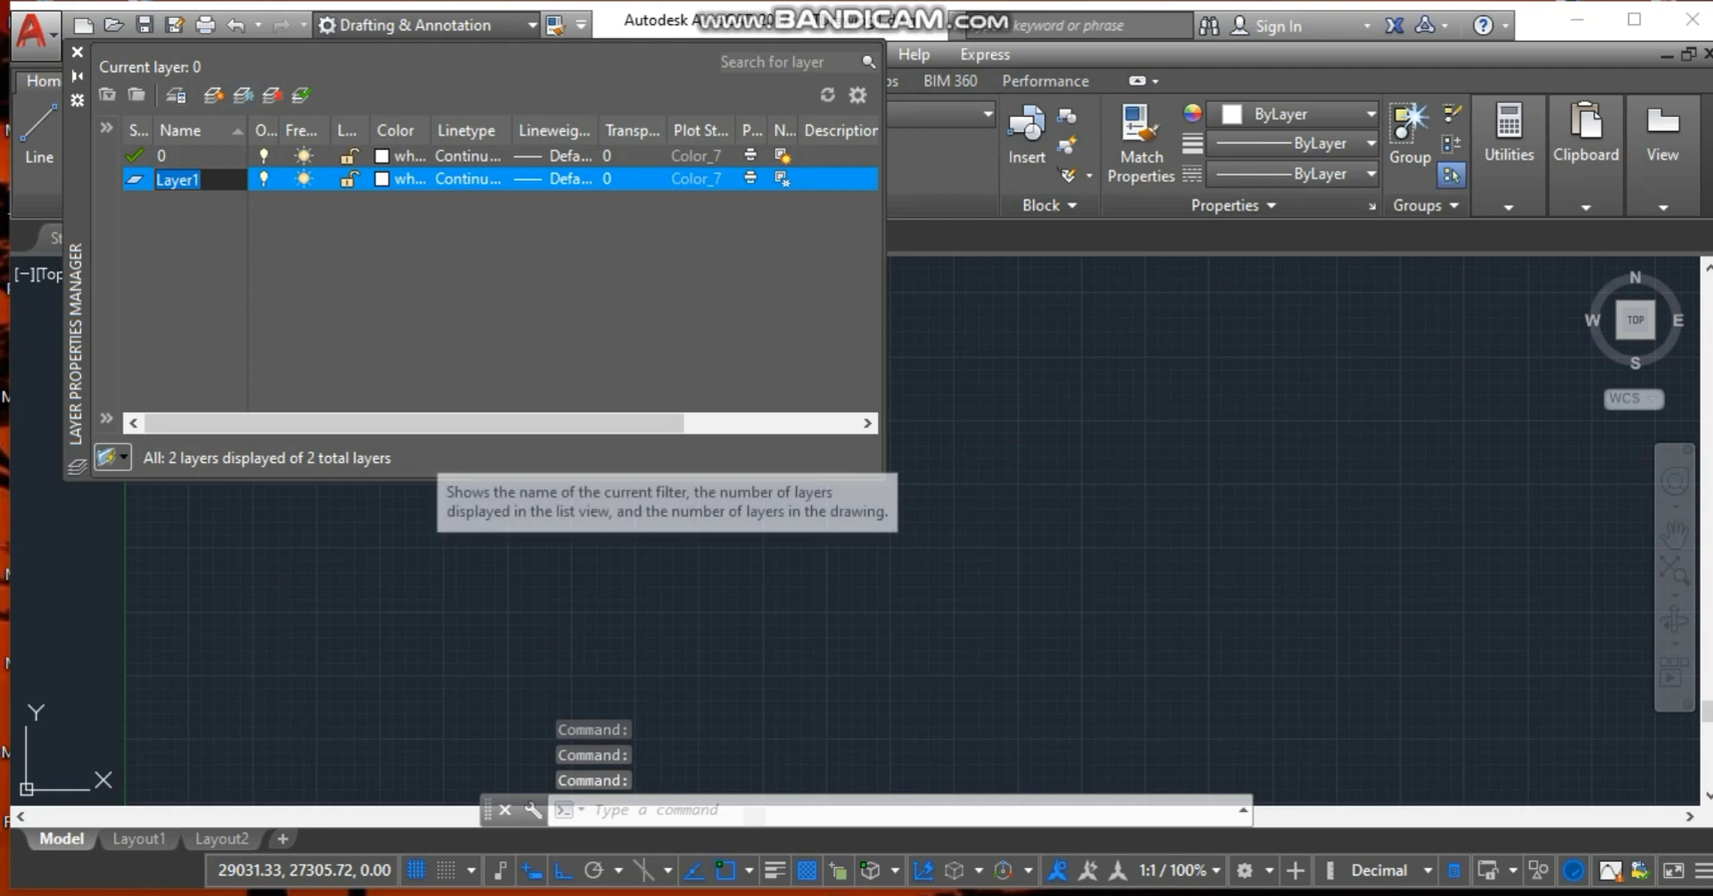
type("Dooor")
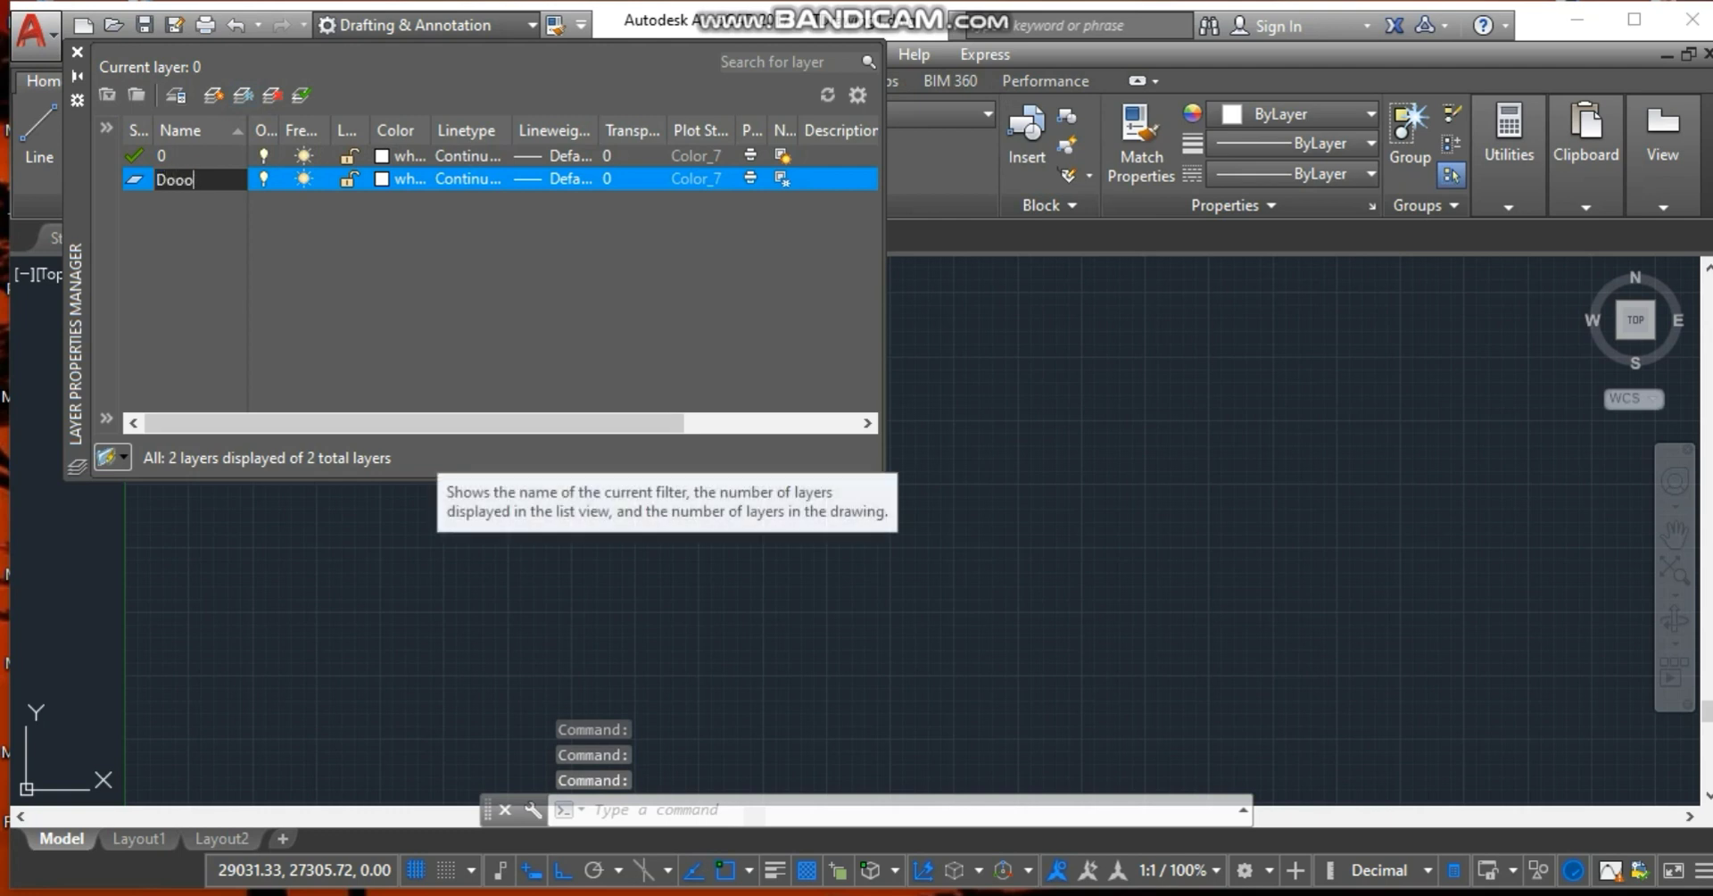
key("BackSpace")
type("rs")
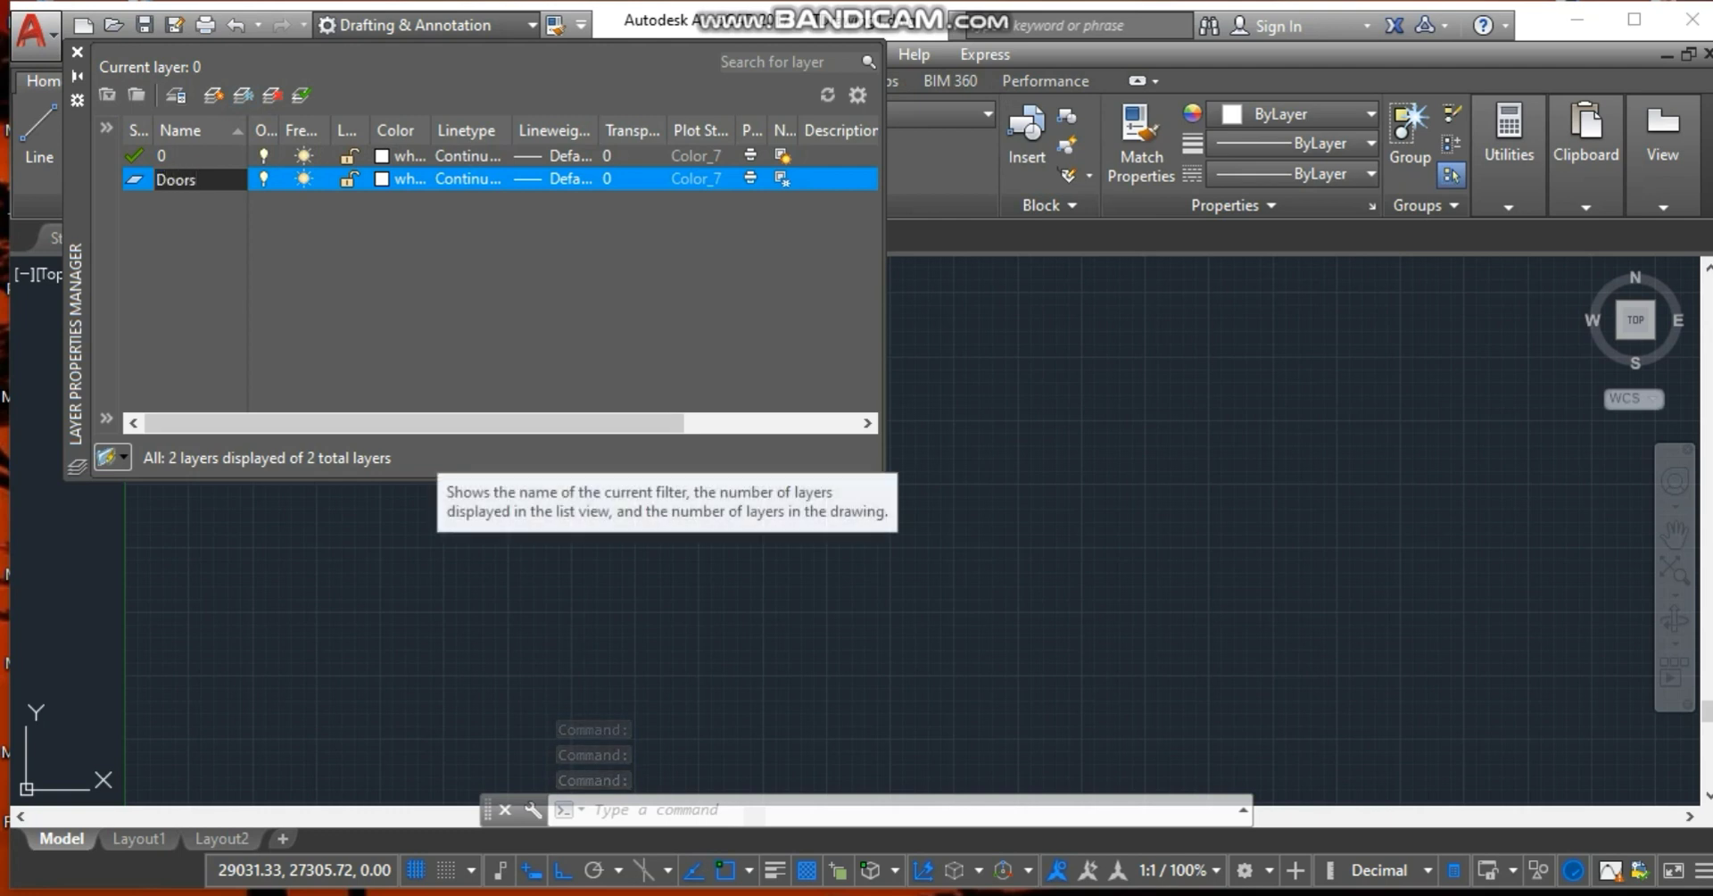
key("Return")
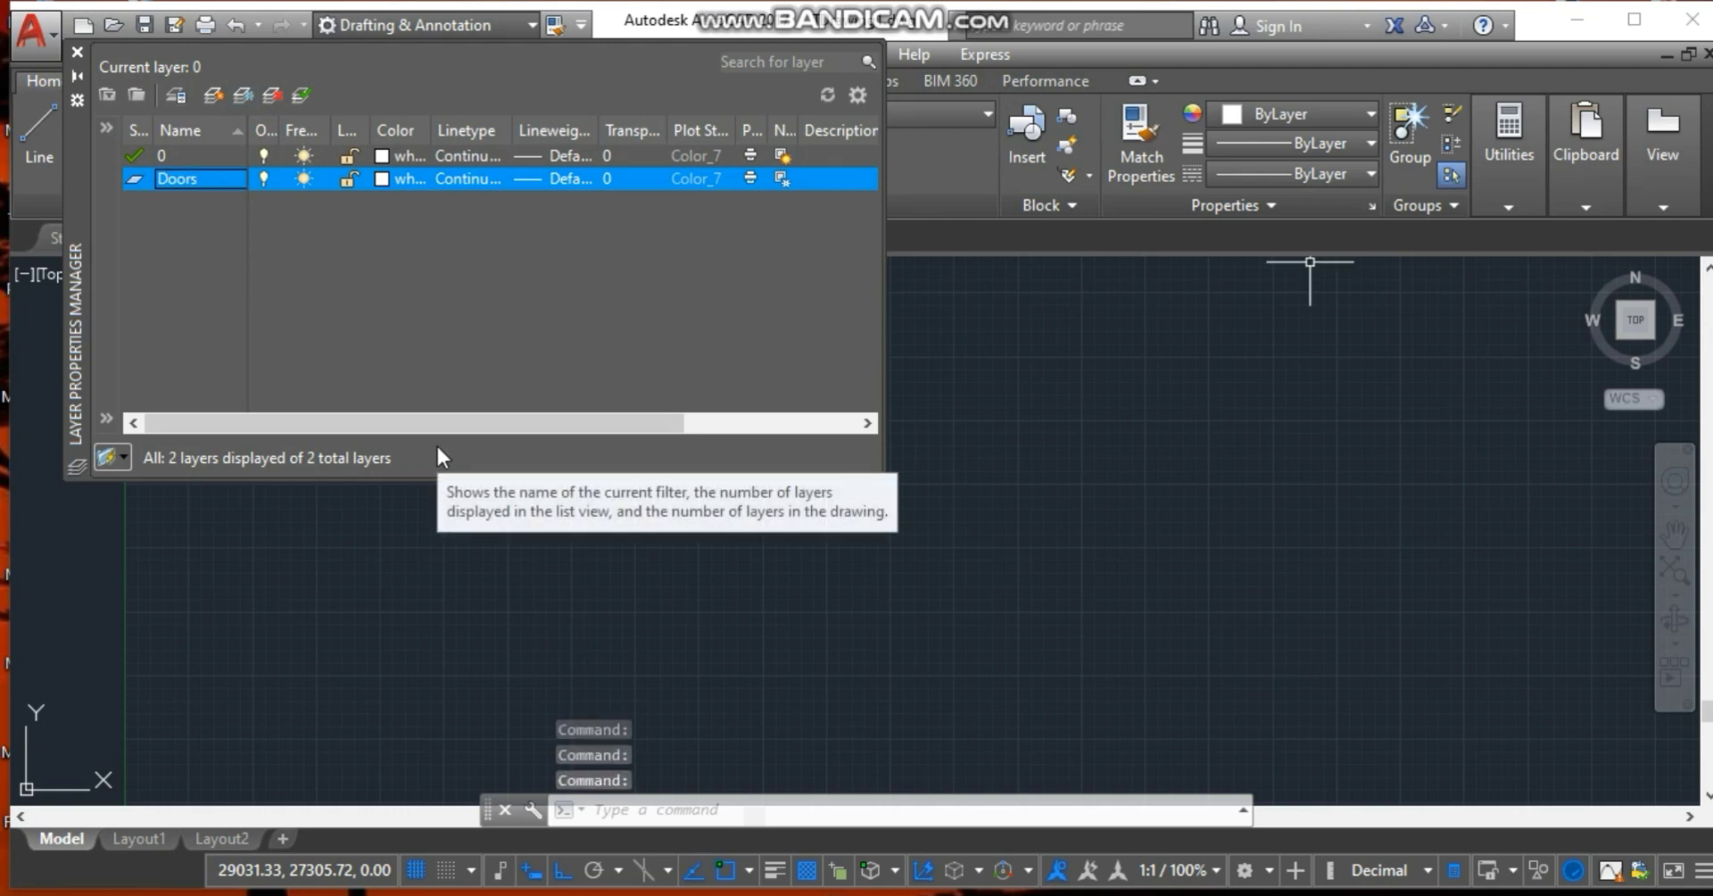
Add two more layers named Walls and Roof, and close the layer properties.
left_click(246, 88)
type("Wal")
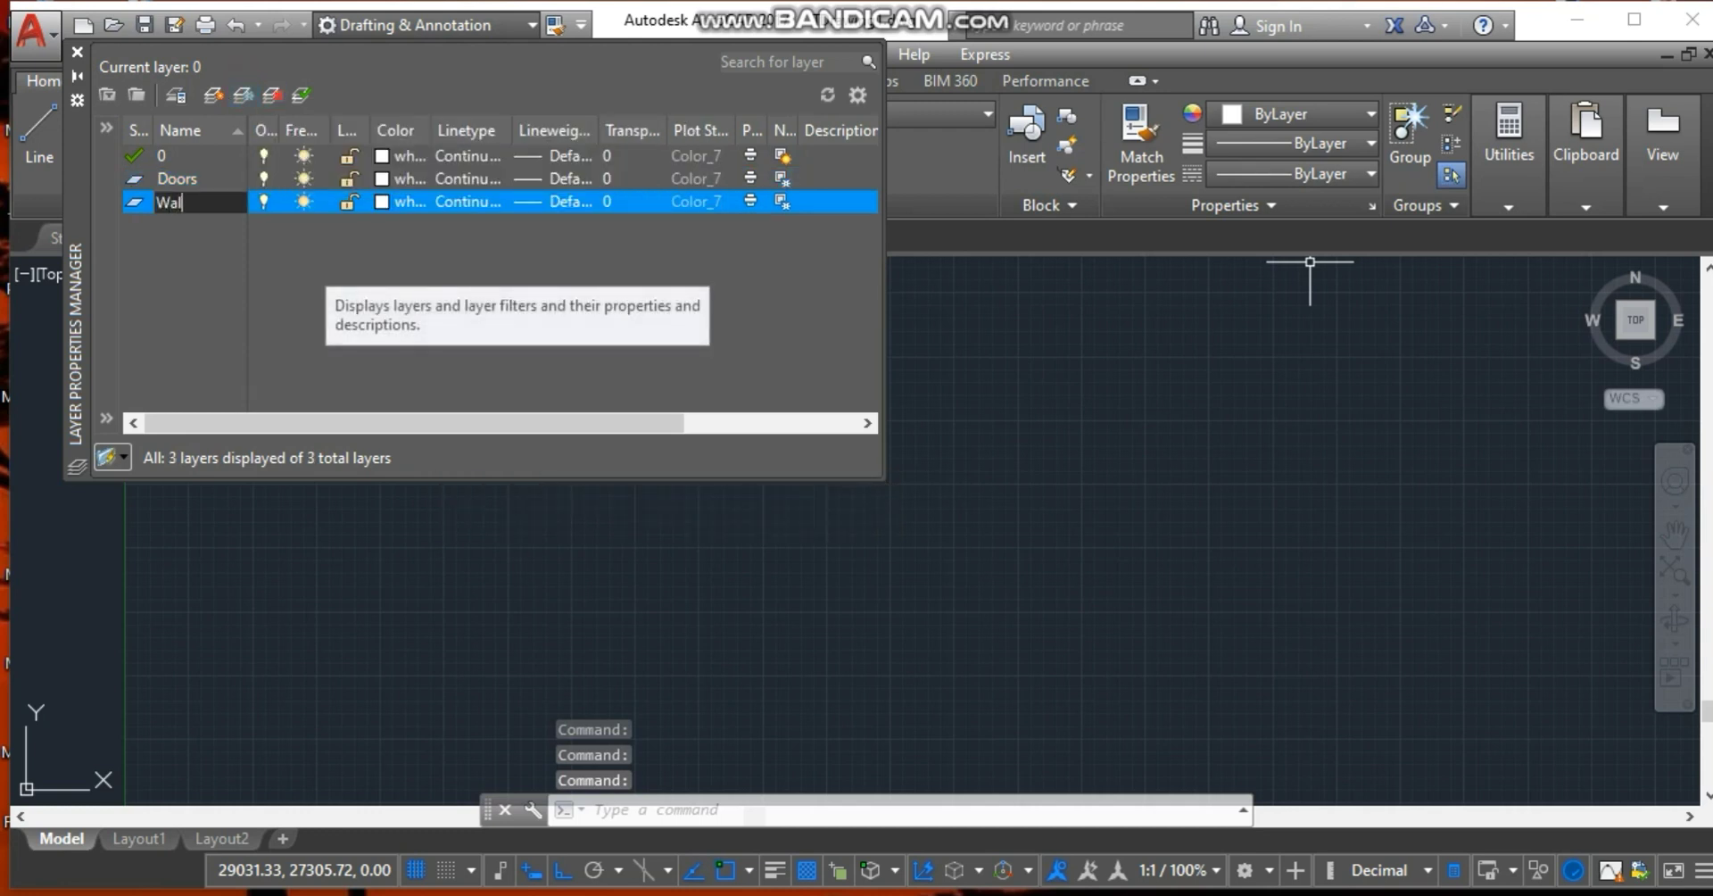
type("ls")
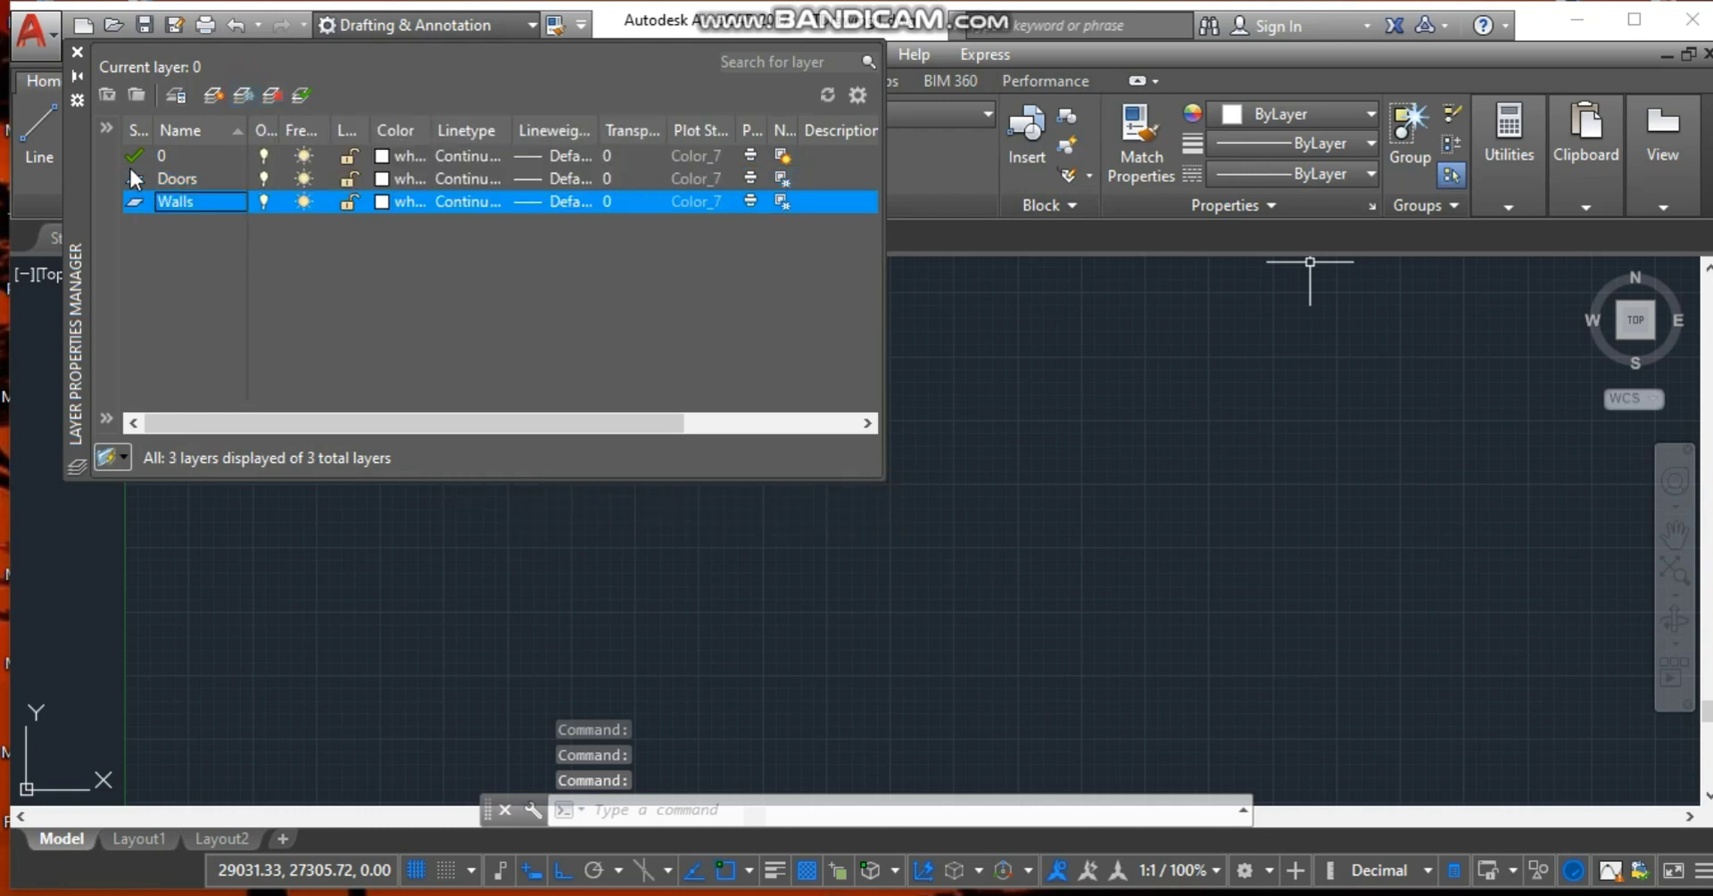
left_click(243, 95)
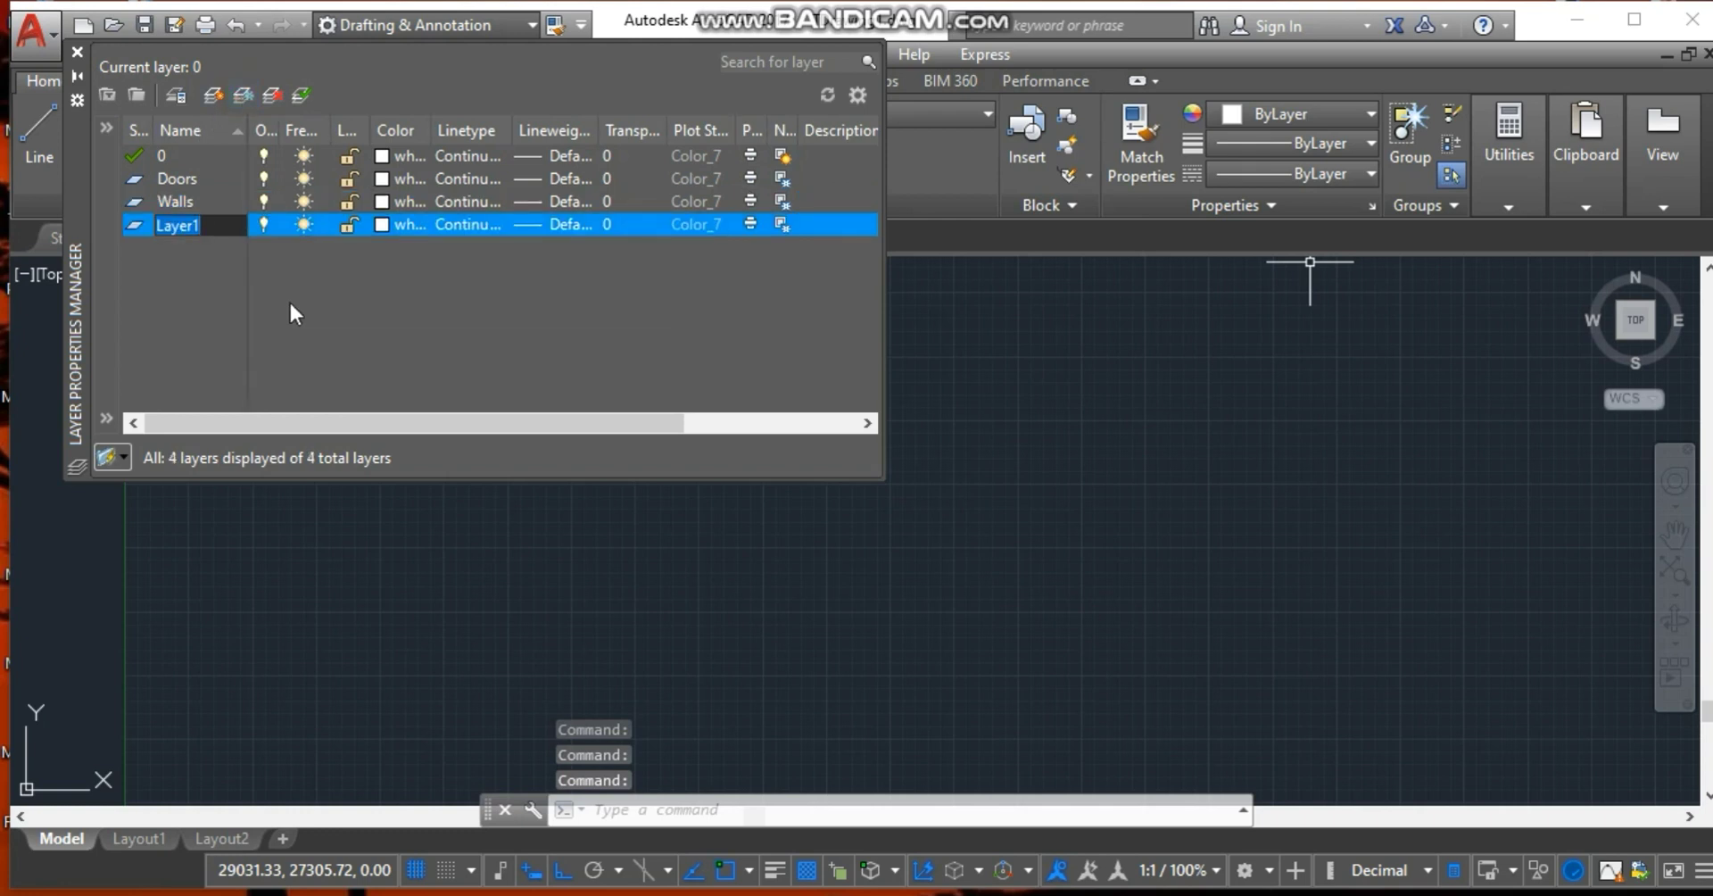
type("Roof")
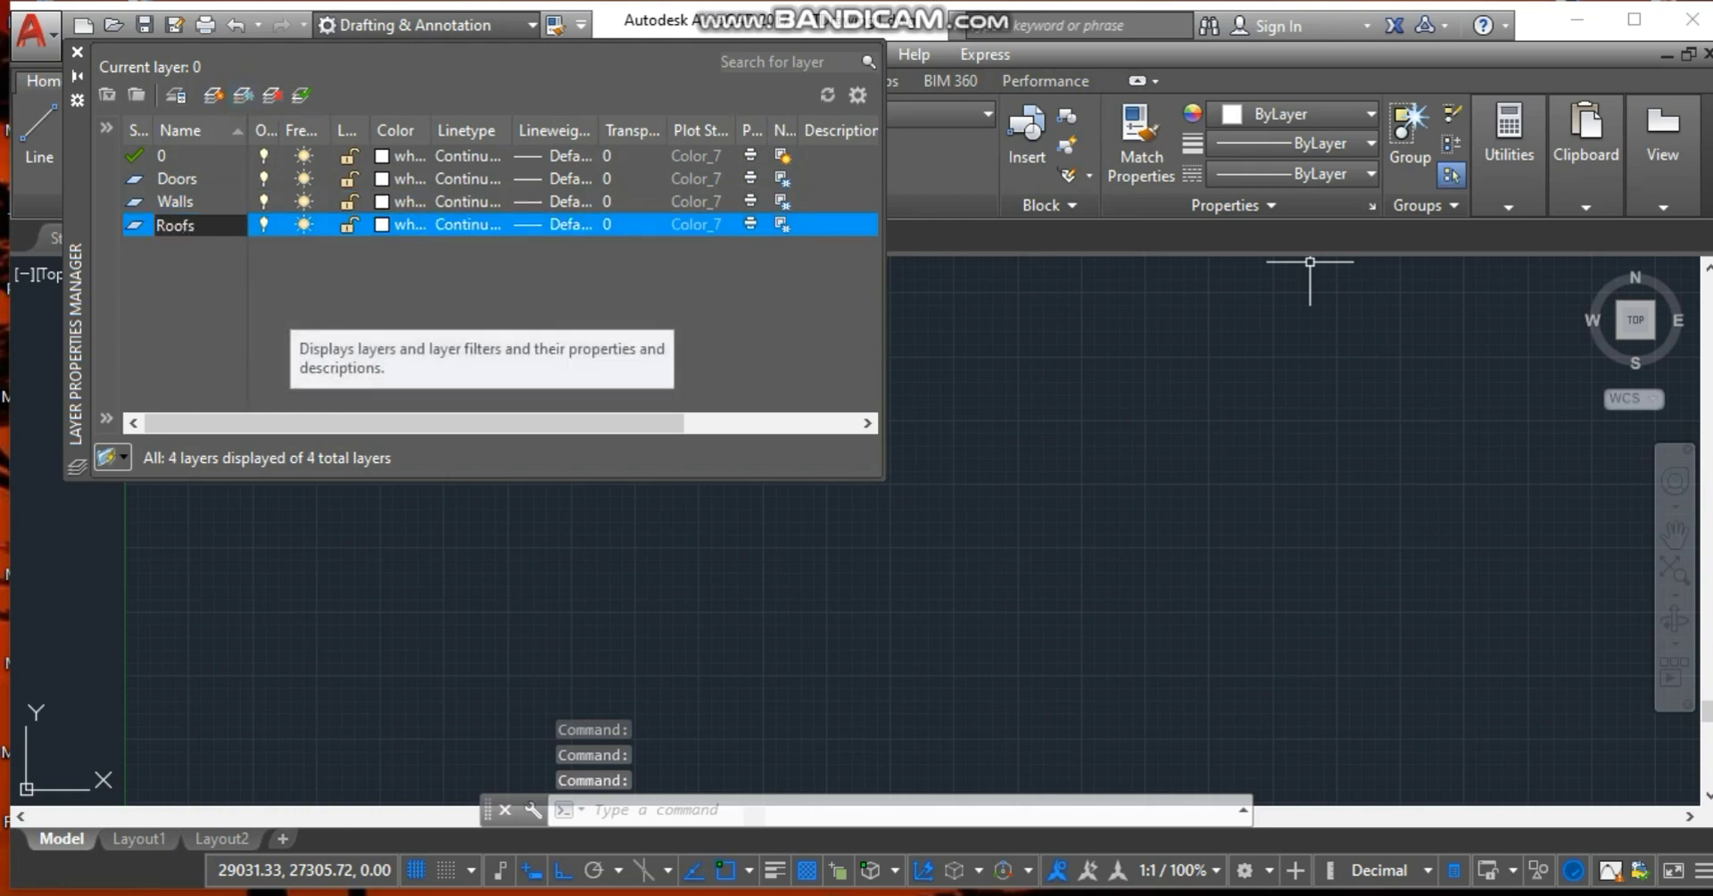
key("Return")
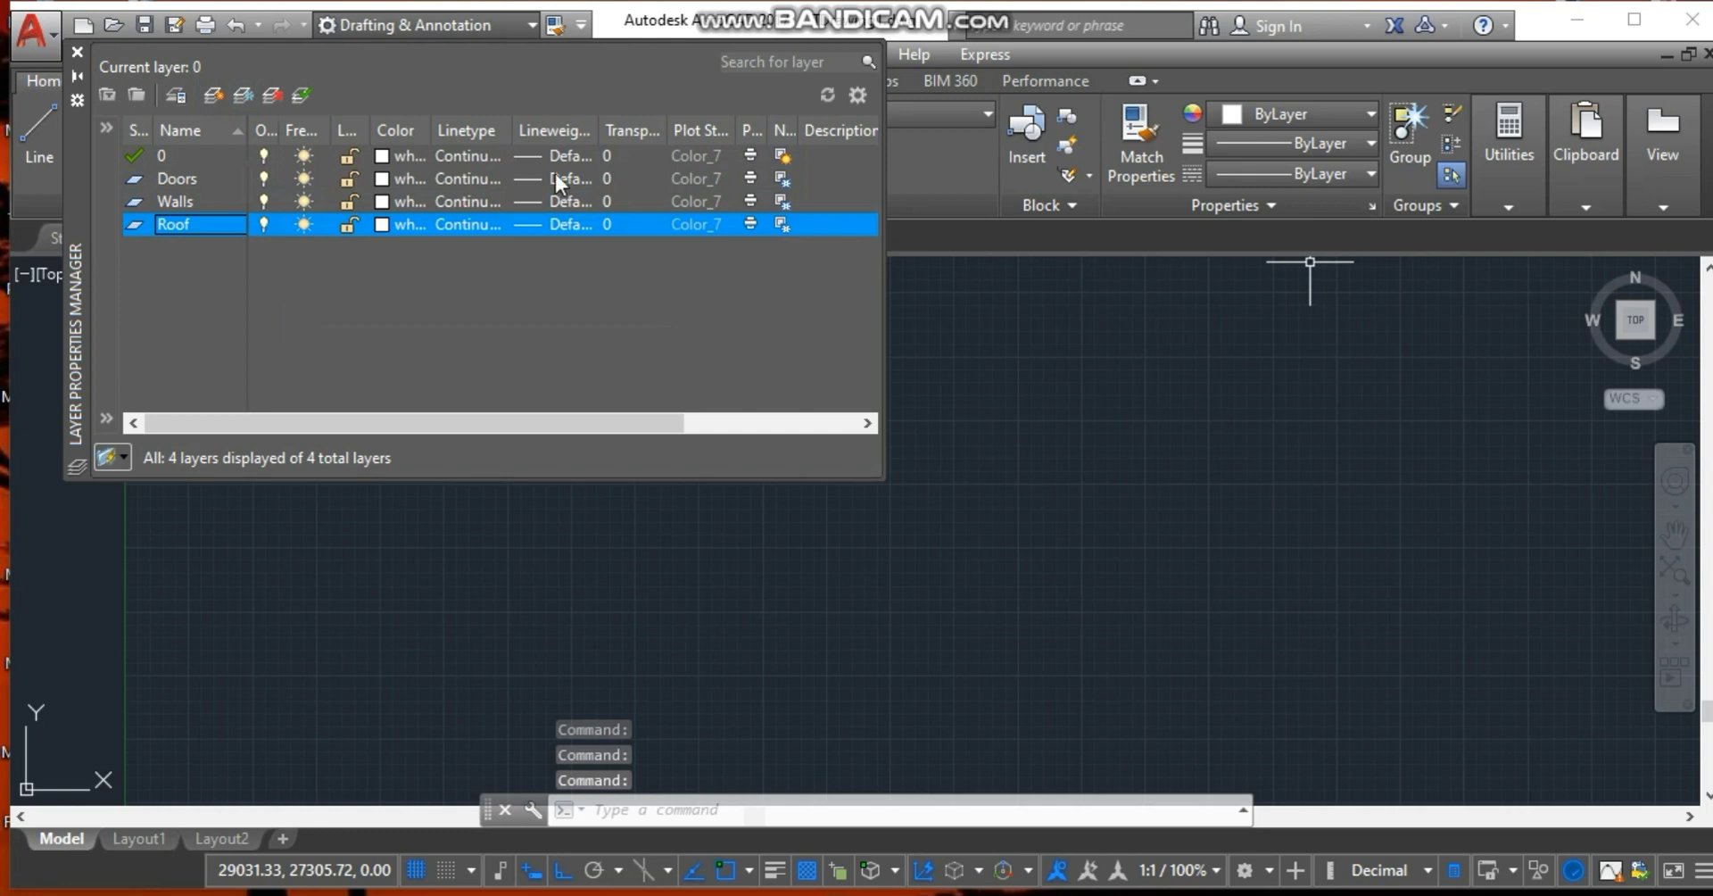
left_click(77, 52)
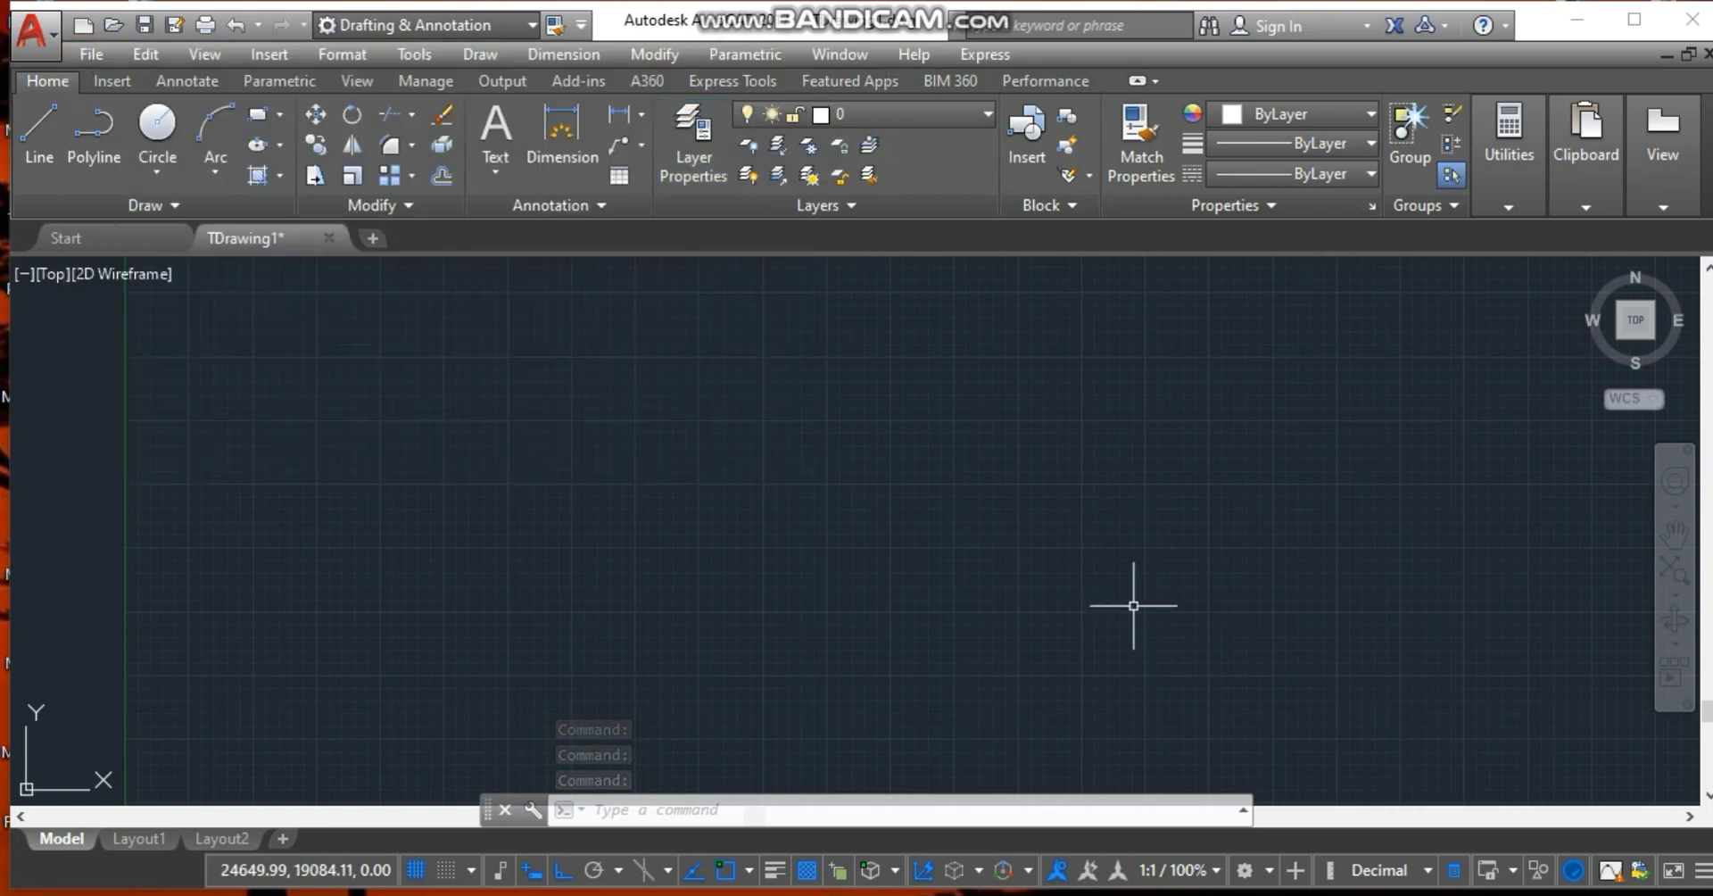
Check the floor plan image and make Walls the current layer.
left_click(971, 121)
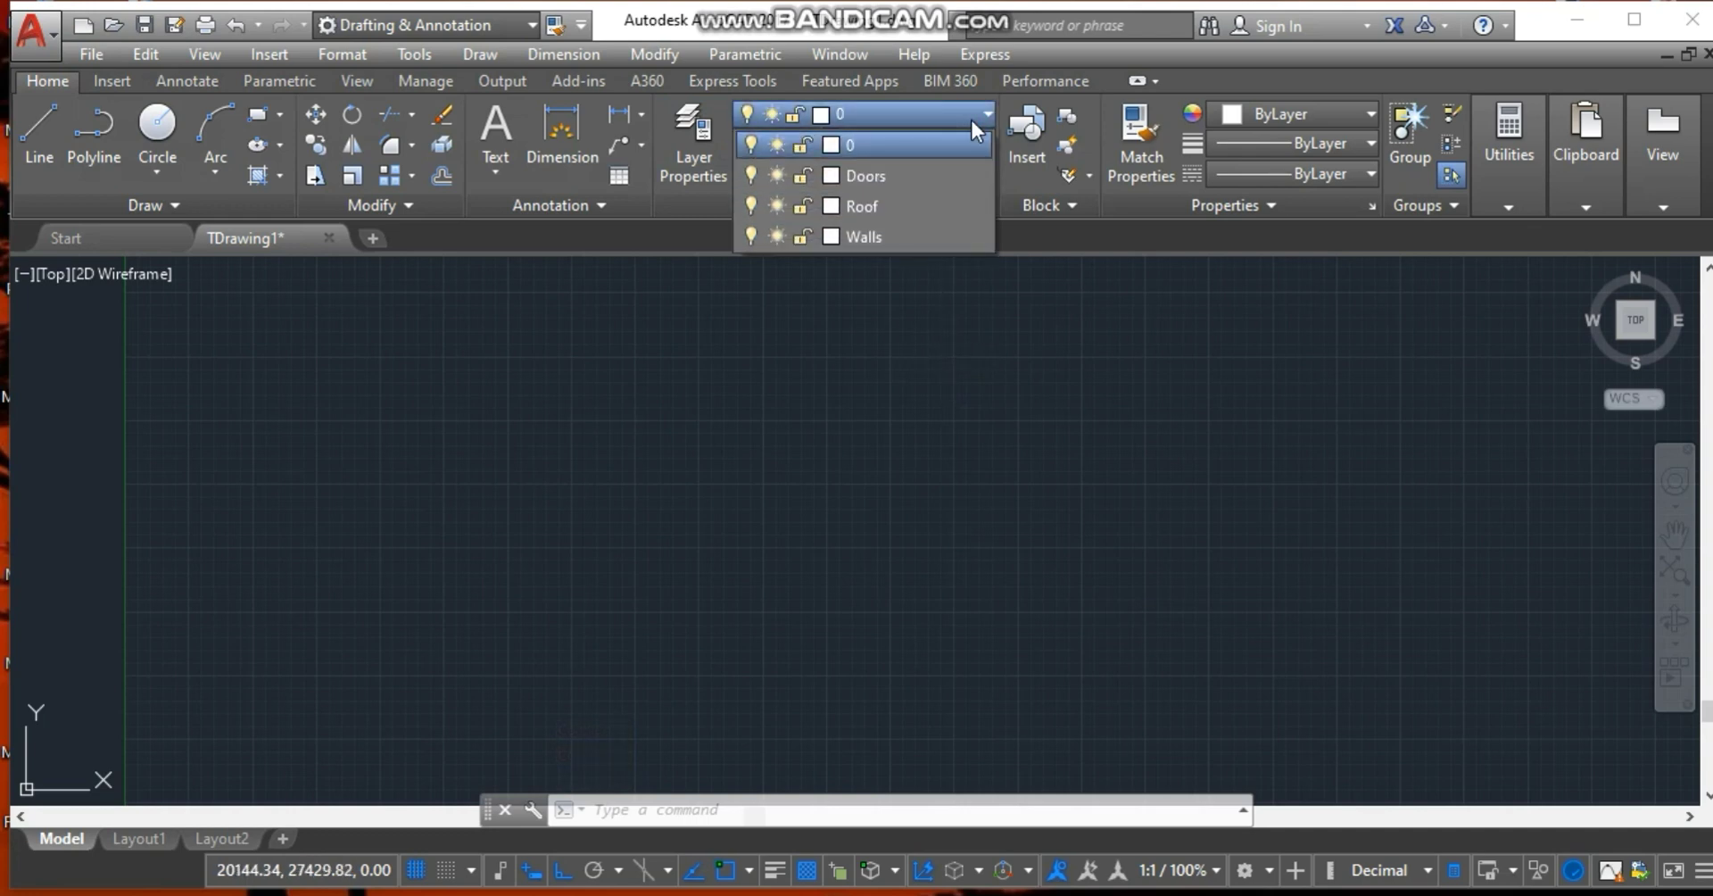
left_click(1136, 894)
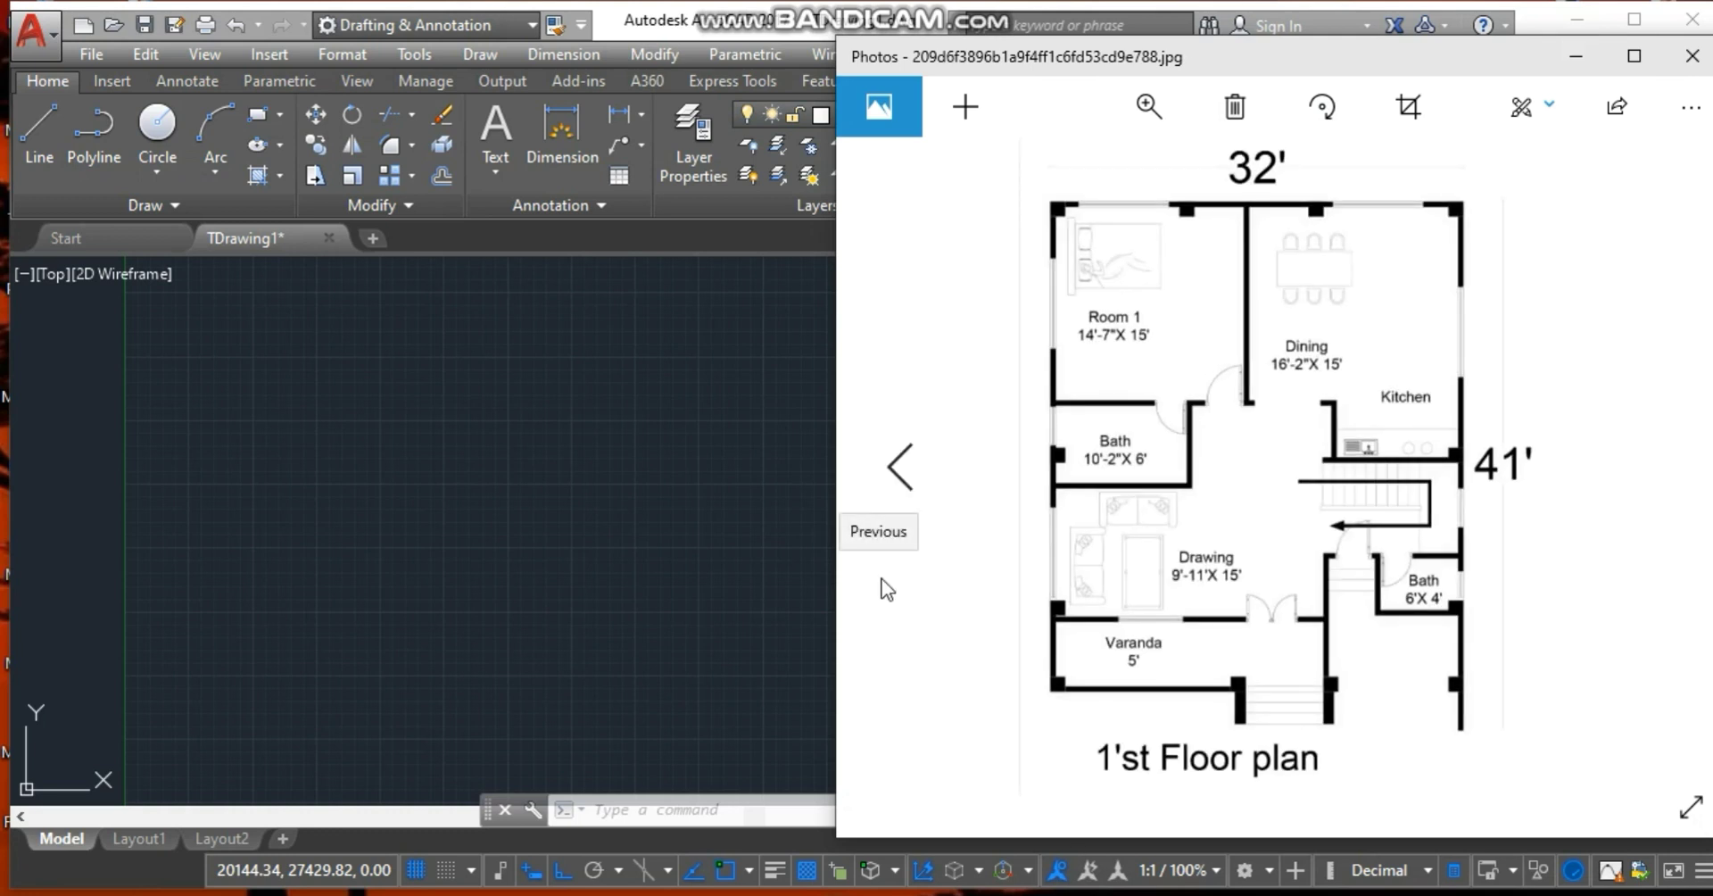
left_click(660, 518)
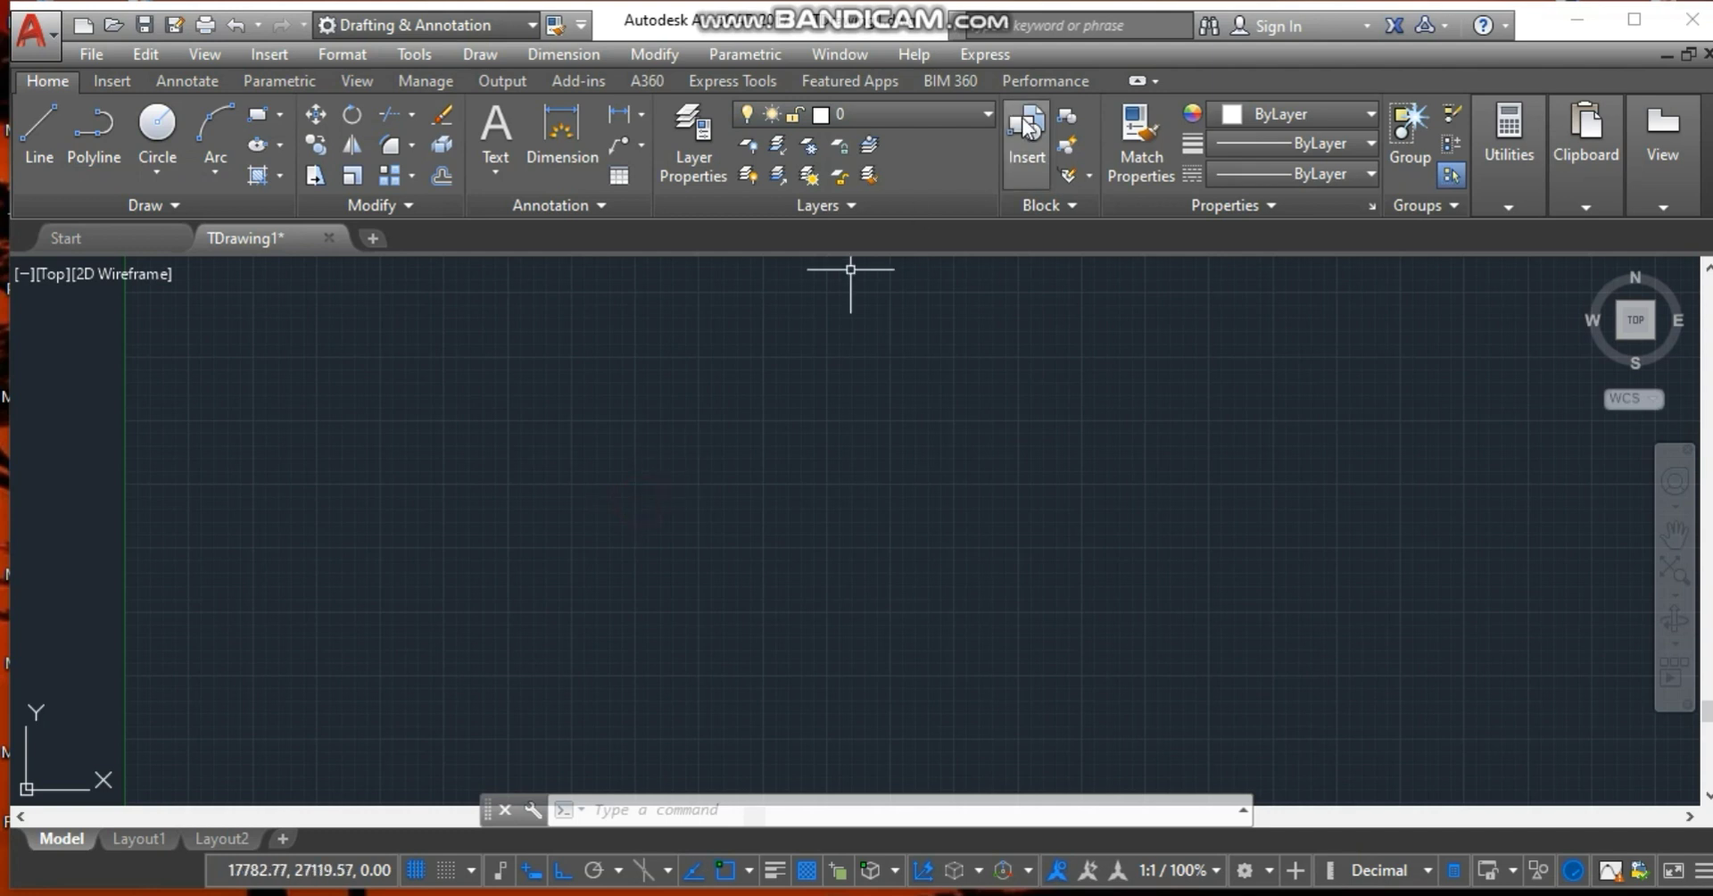
left_click(985, 116)
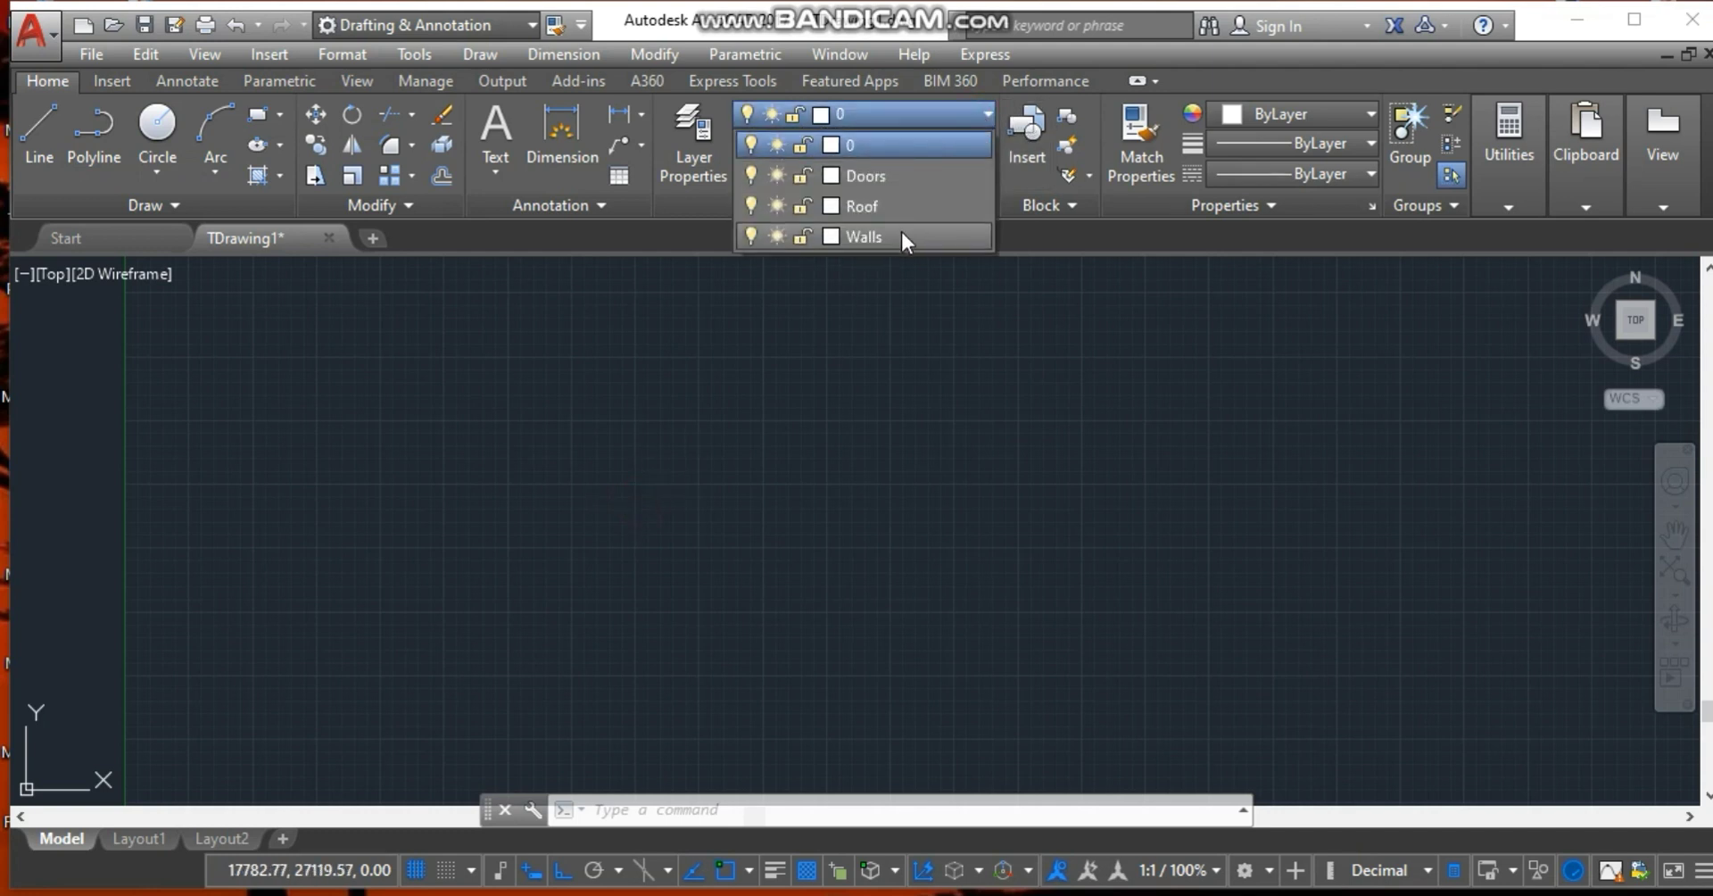
left_click(901, 237)
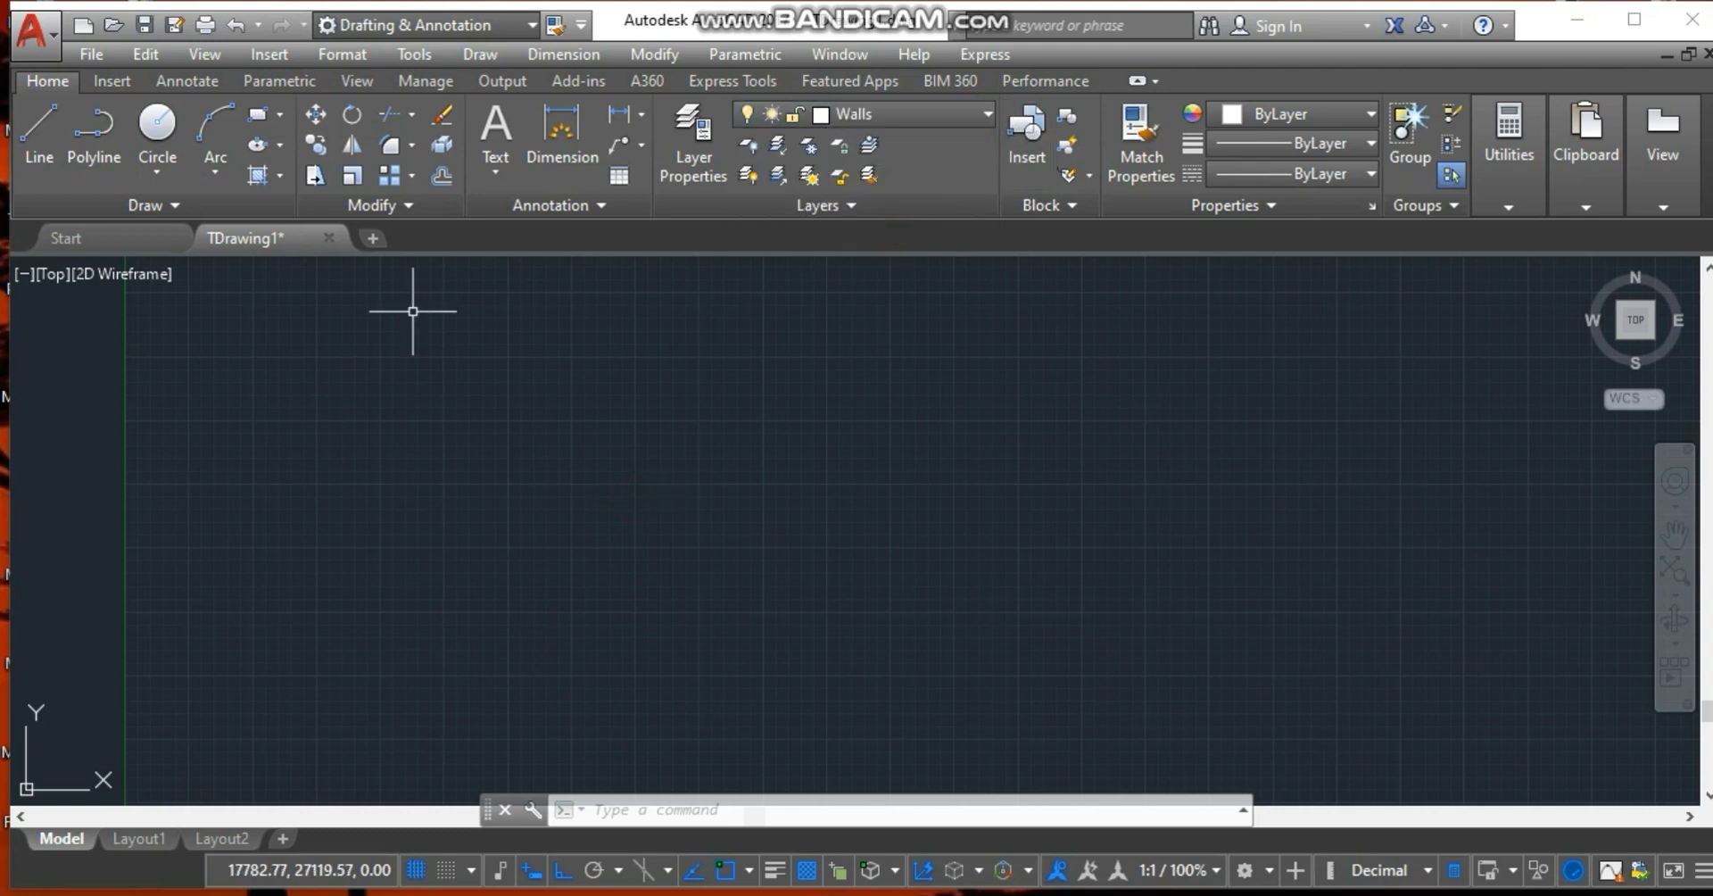
Draw a horizontal wall line 4000 long towards the right in the empty drawing area.
left_click(46, 176)
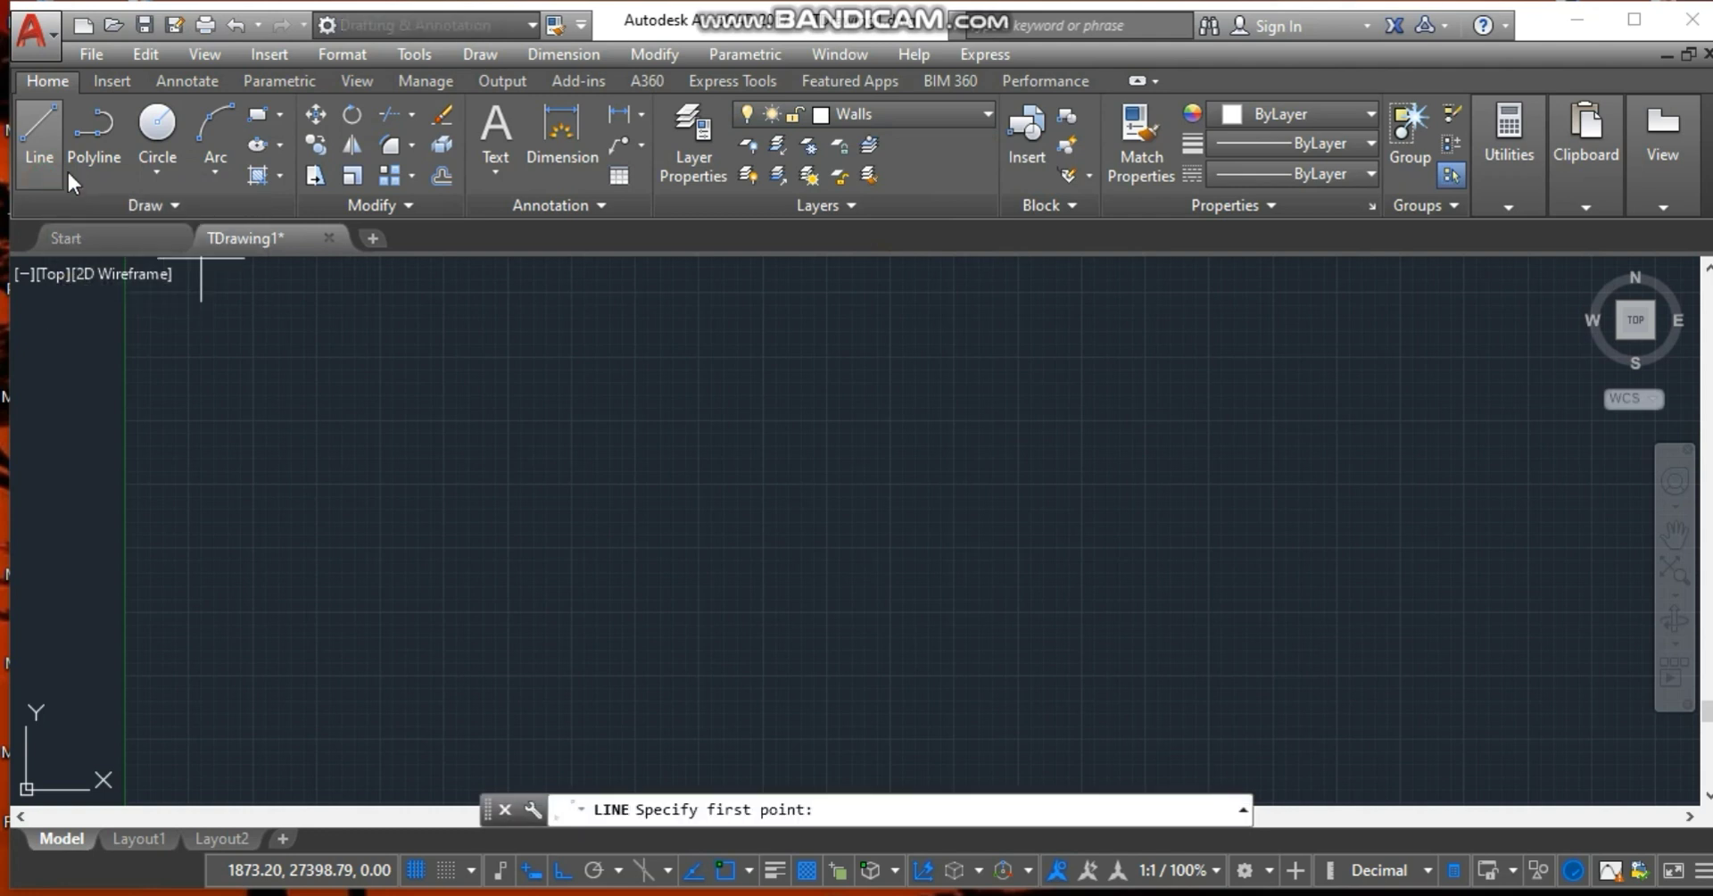
left_click(1137, 893)
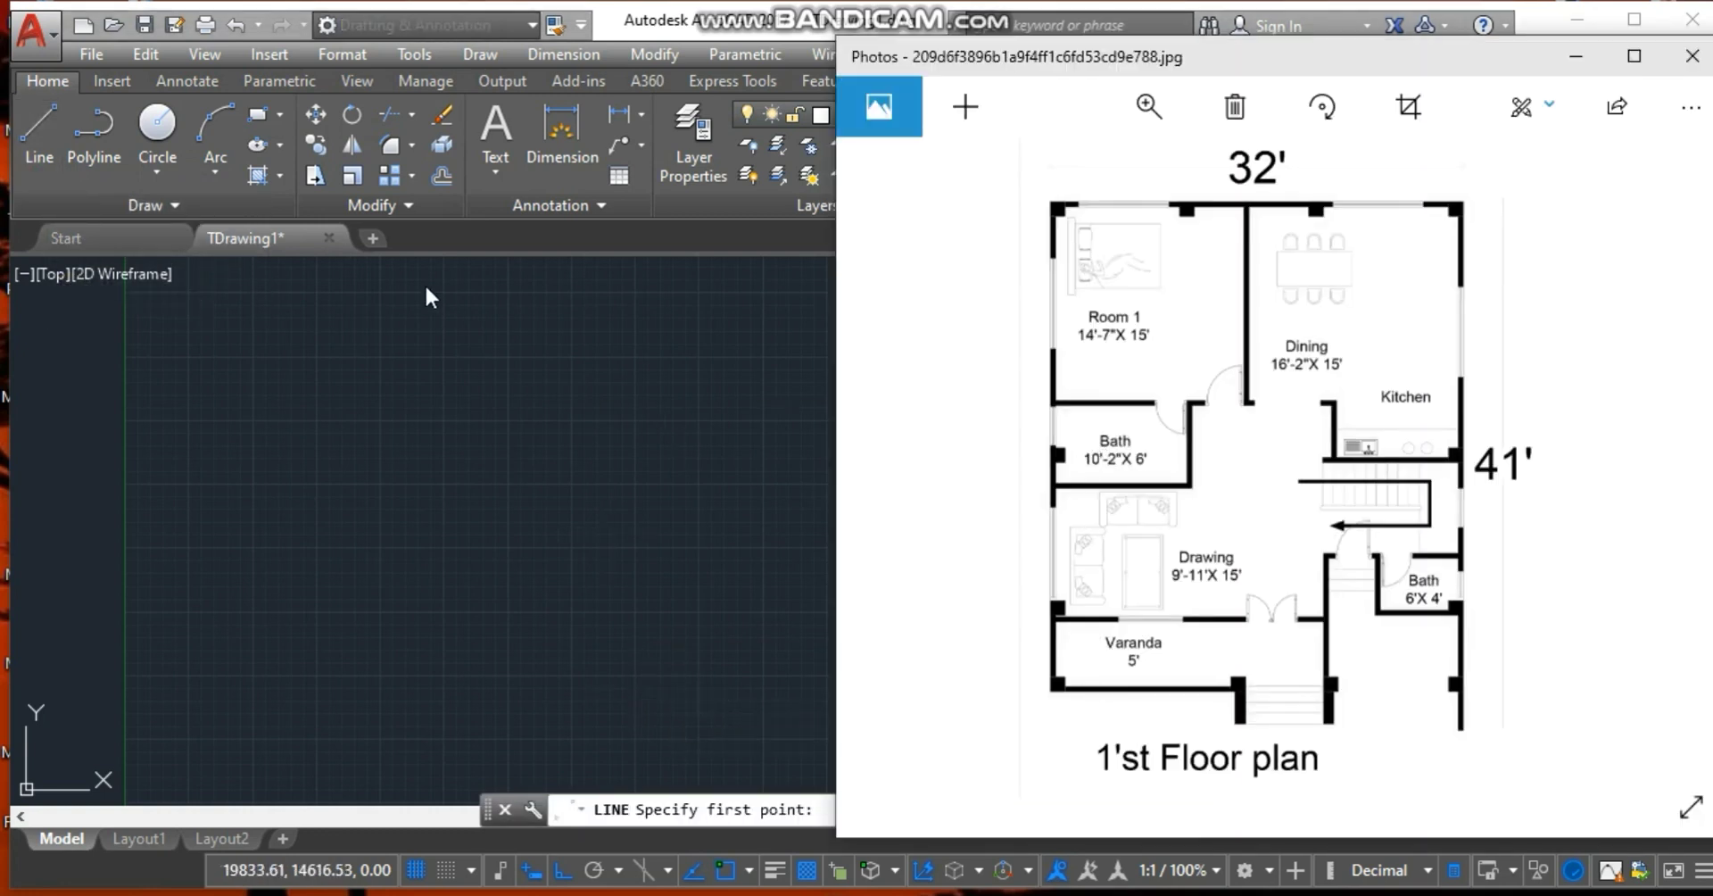
left_click(41, 139)
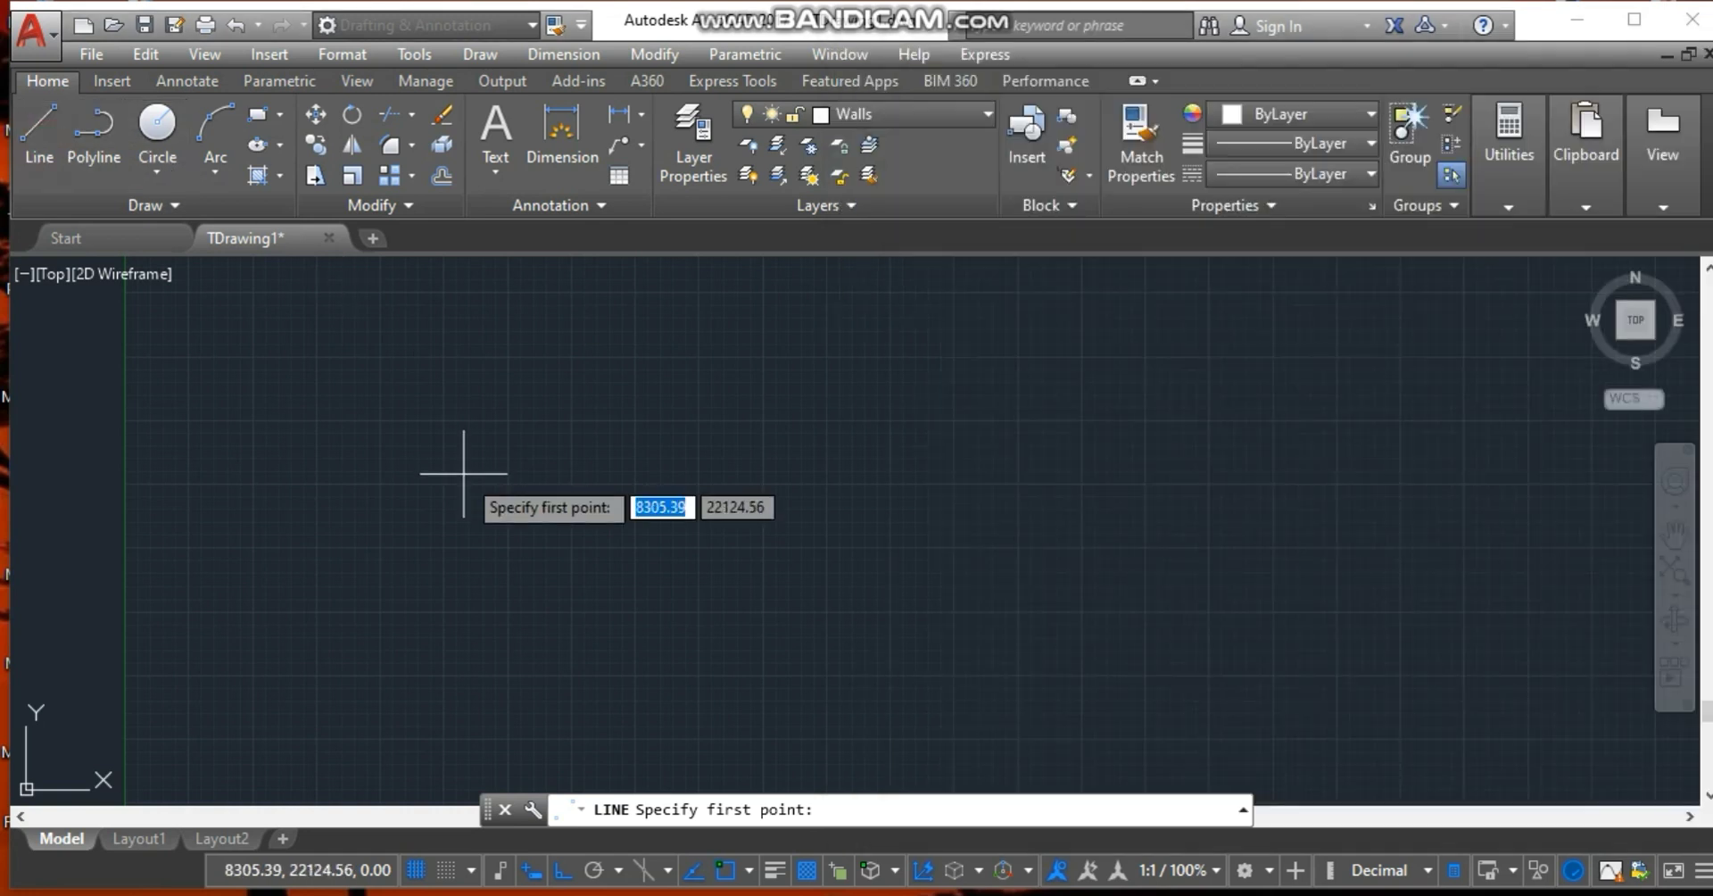
left_click(547, 588)
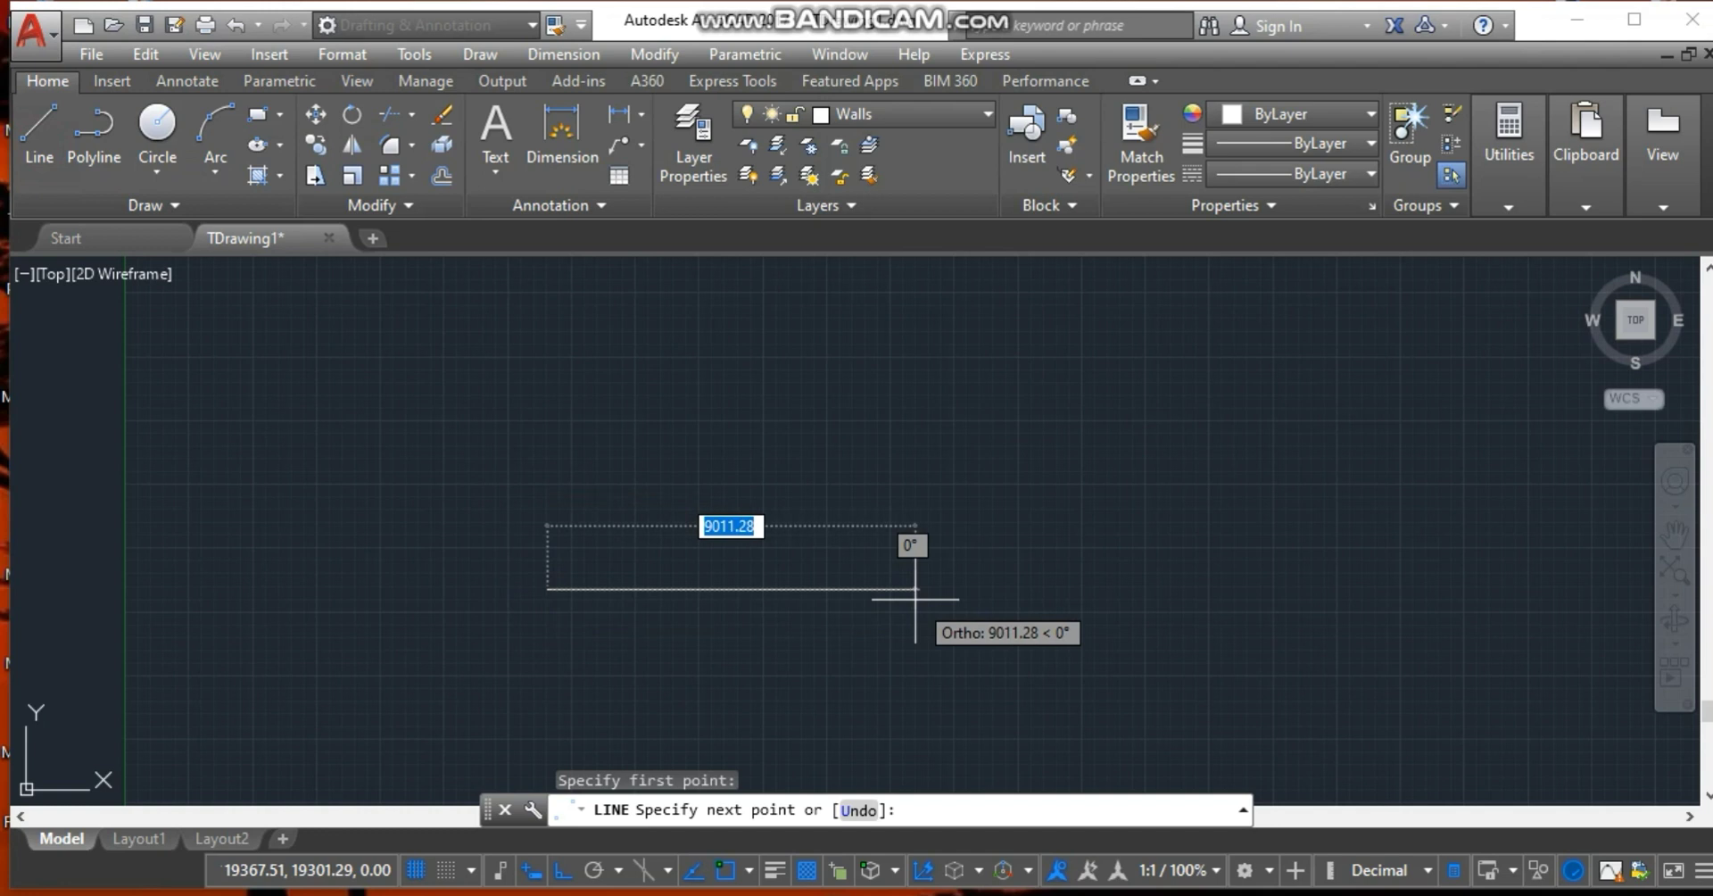
type("4000")
key("Return")
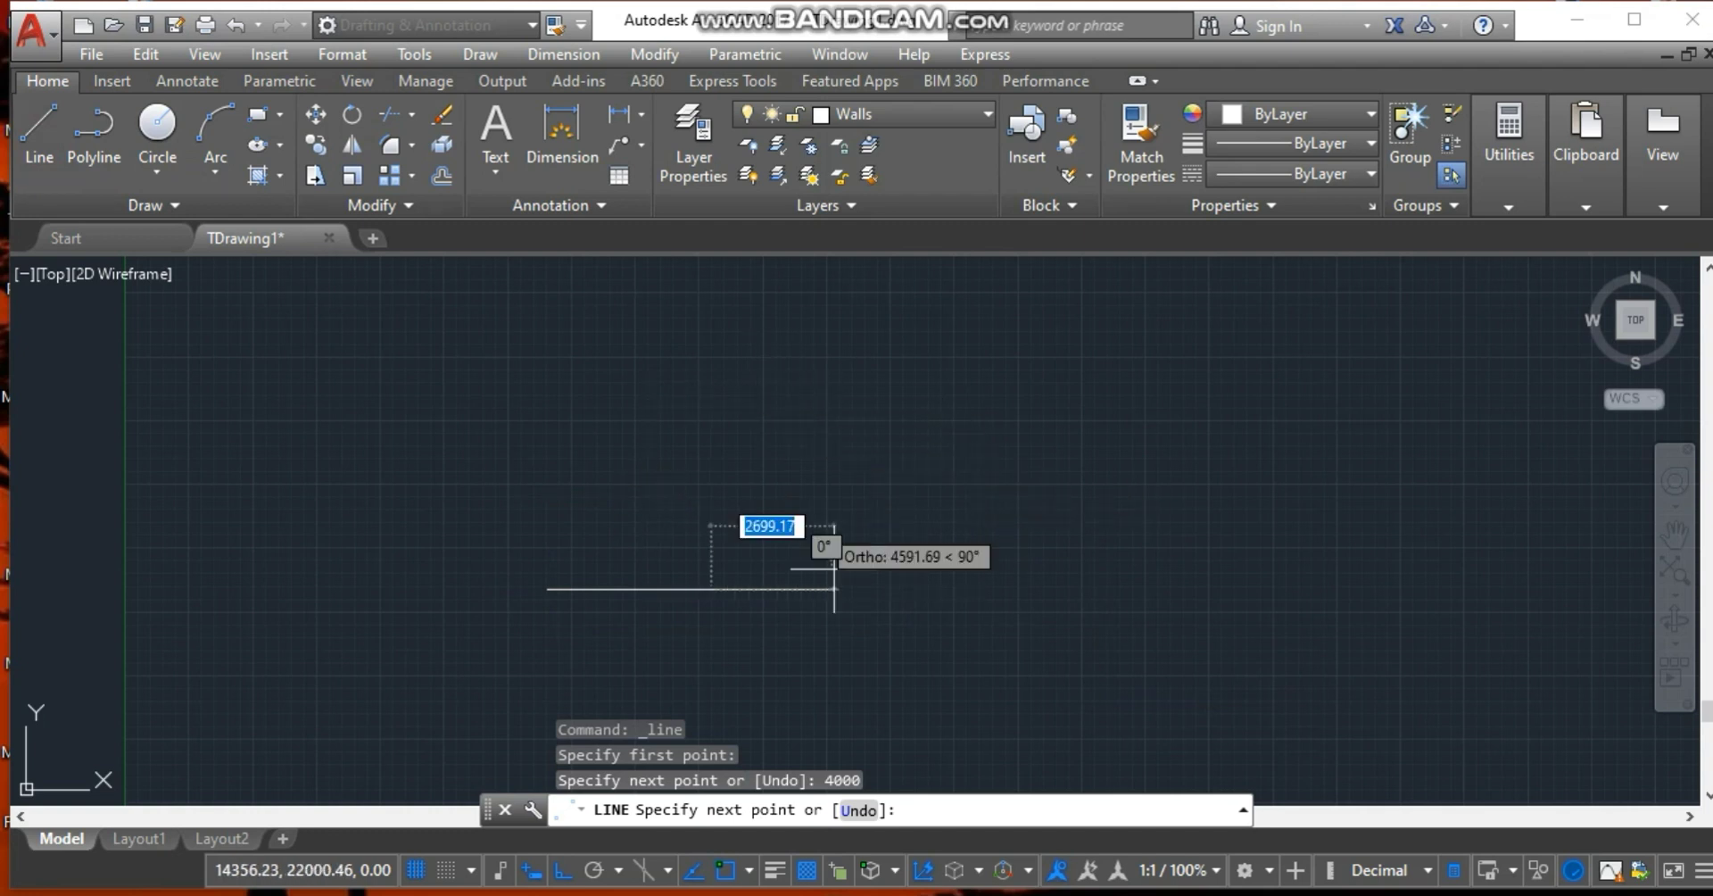
key("Escape")
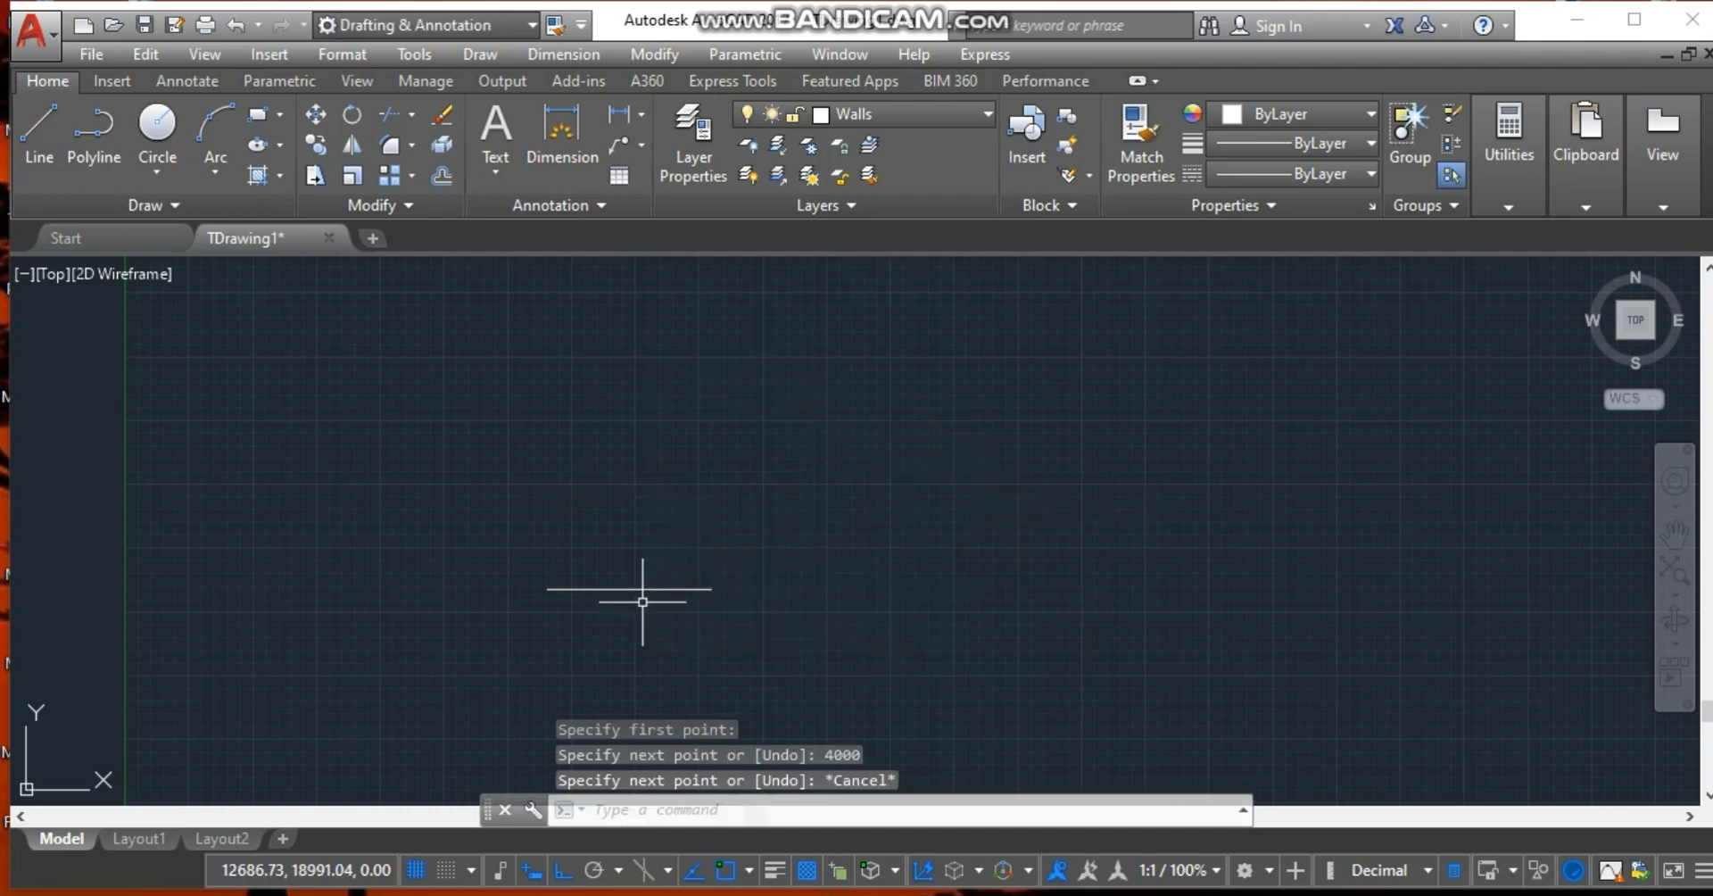
Draw a vertical line 2100 long upwards from the left end of the horizontal wall line.
key("Return")
left_click(543, 589)
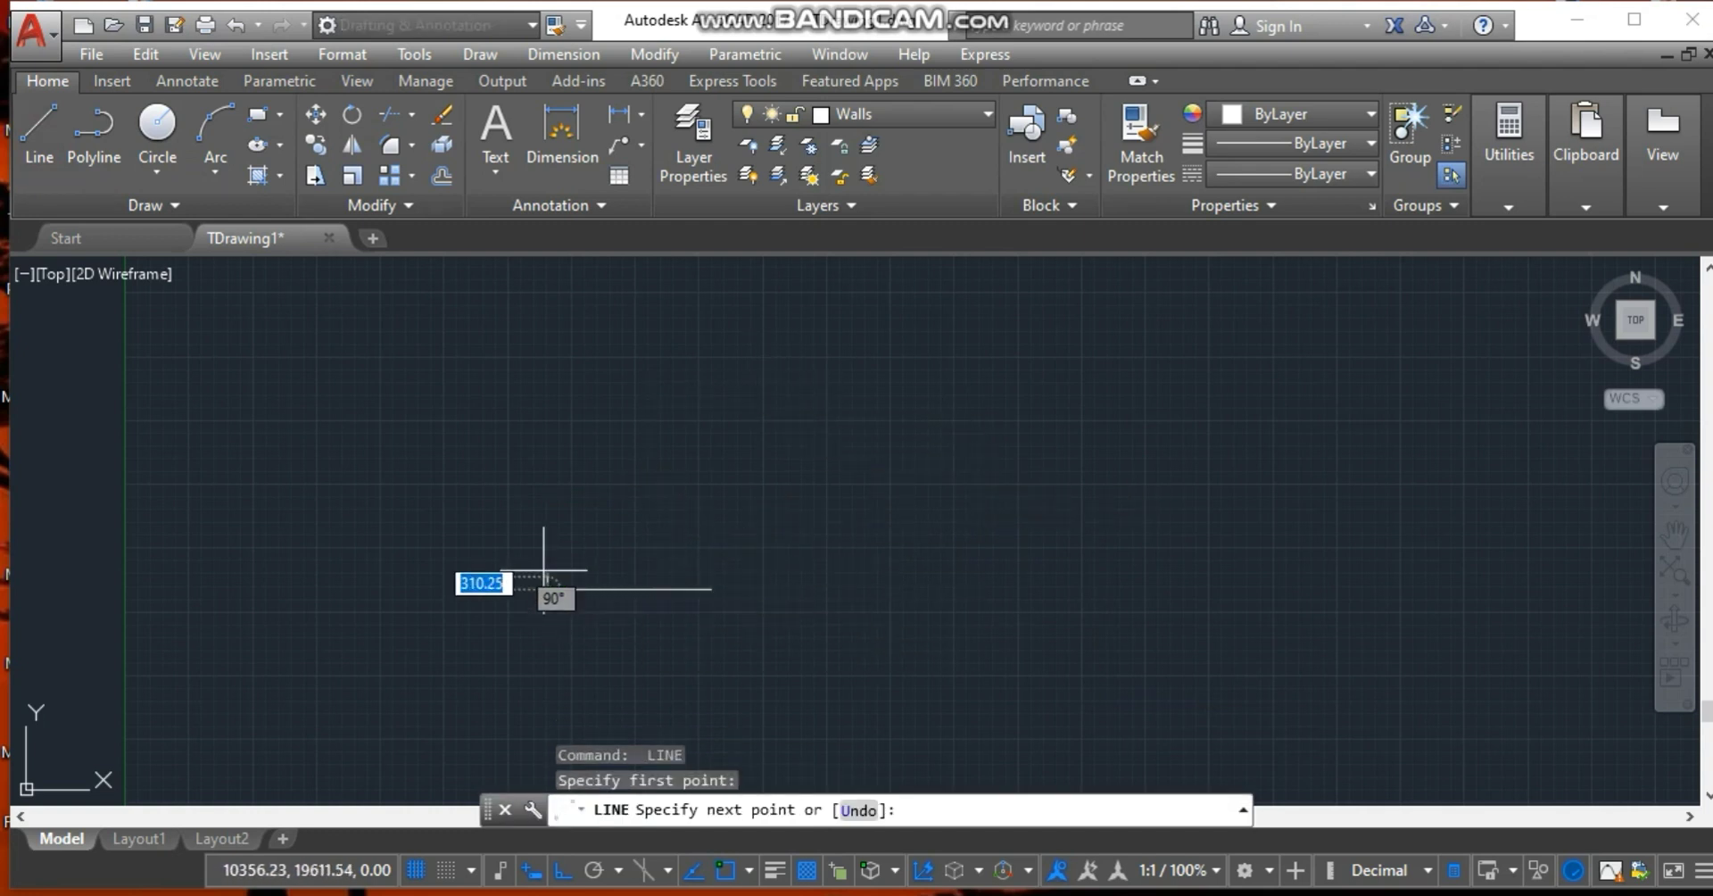
type("2400")
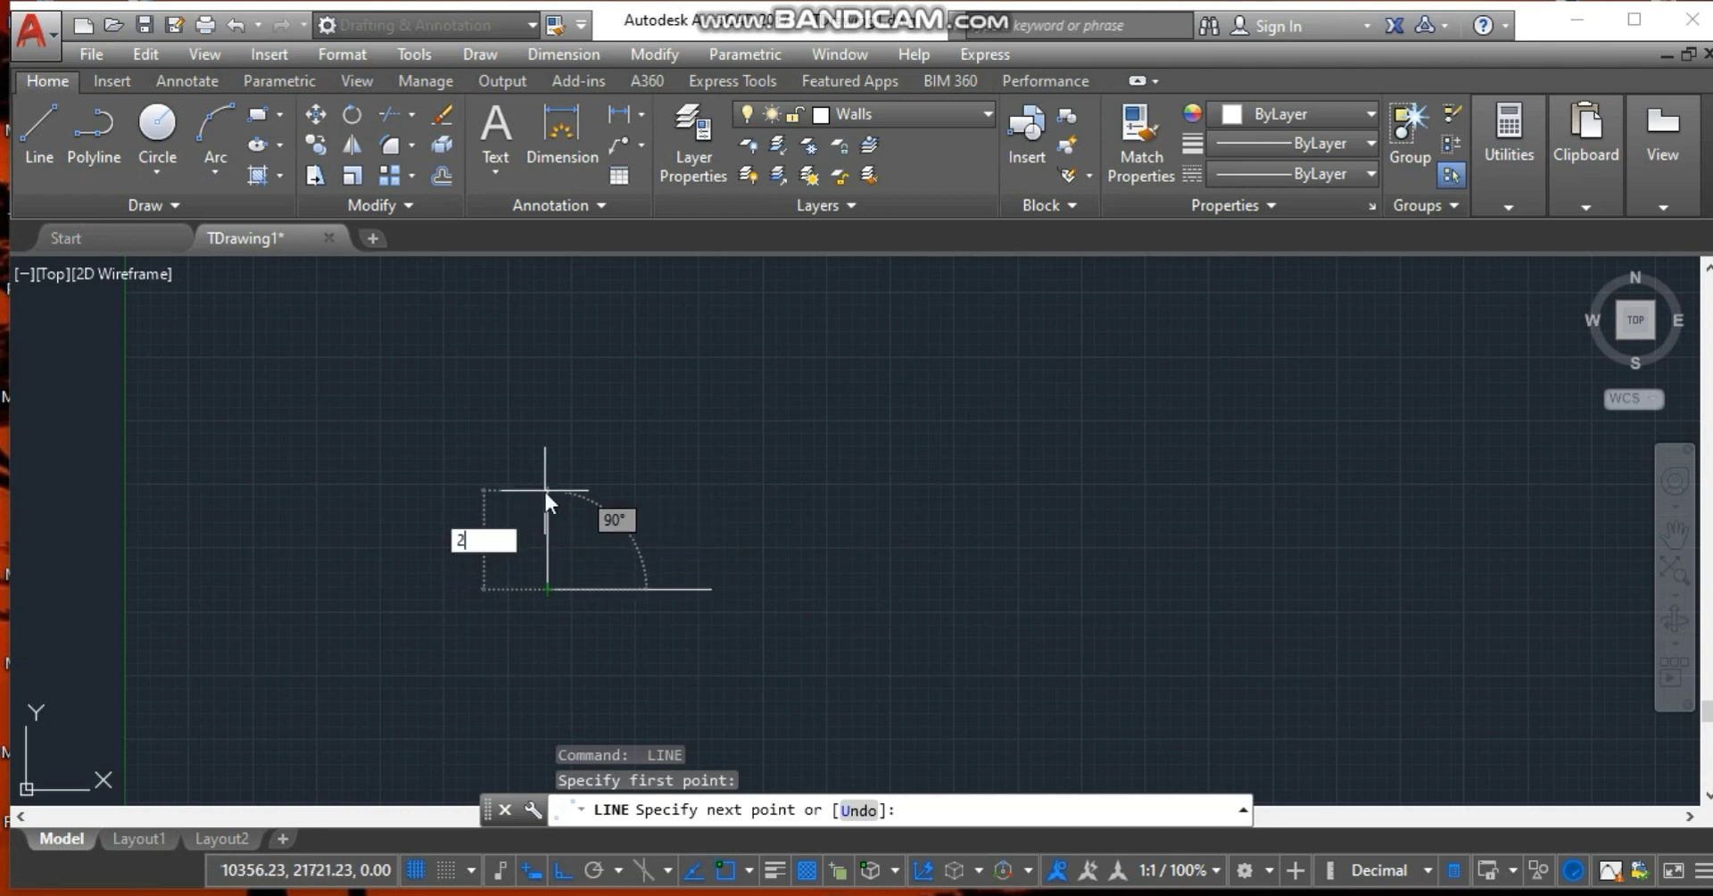
key("Return")
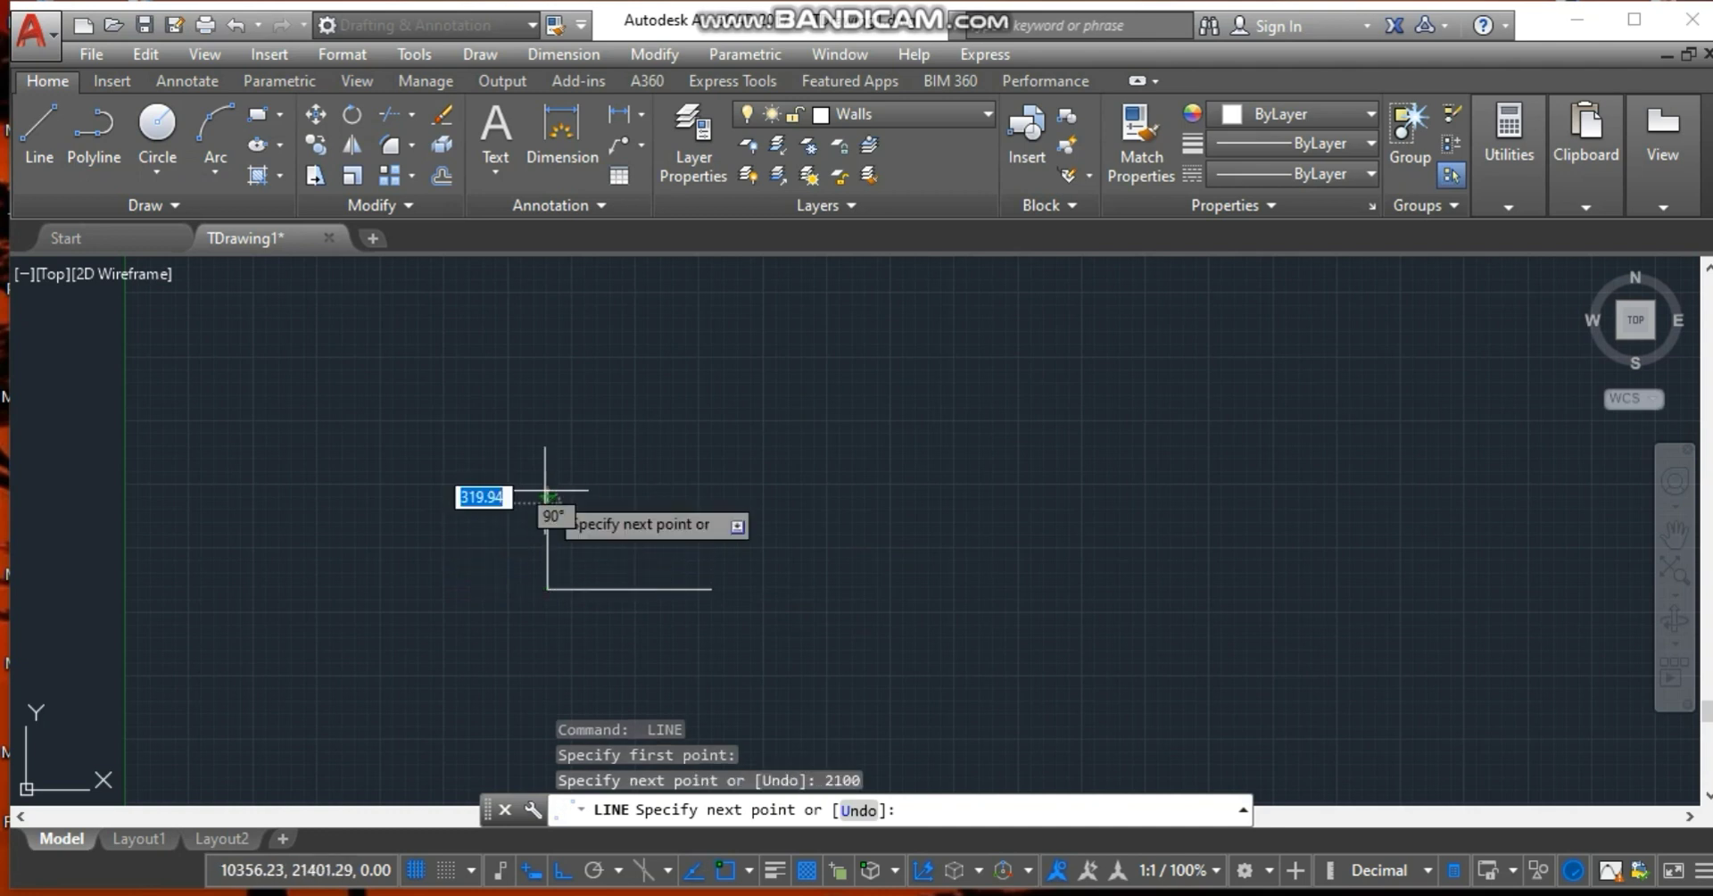
key("Escape")
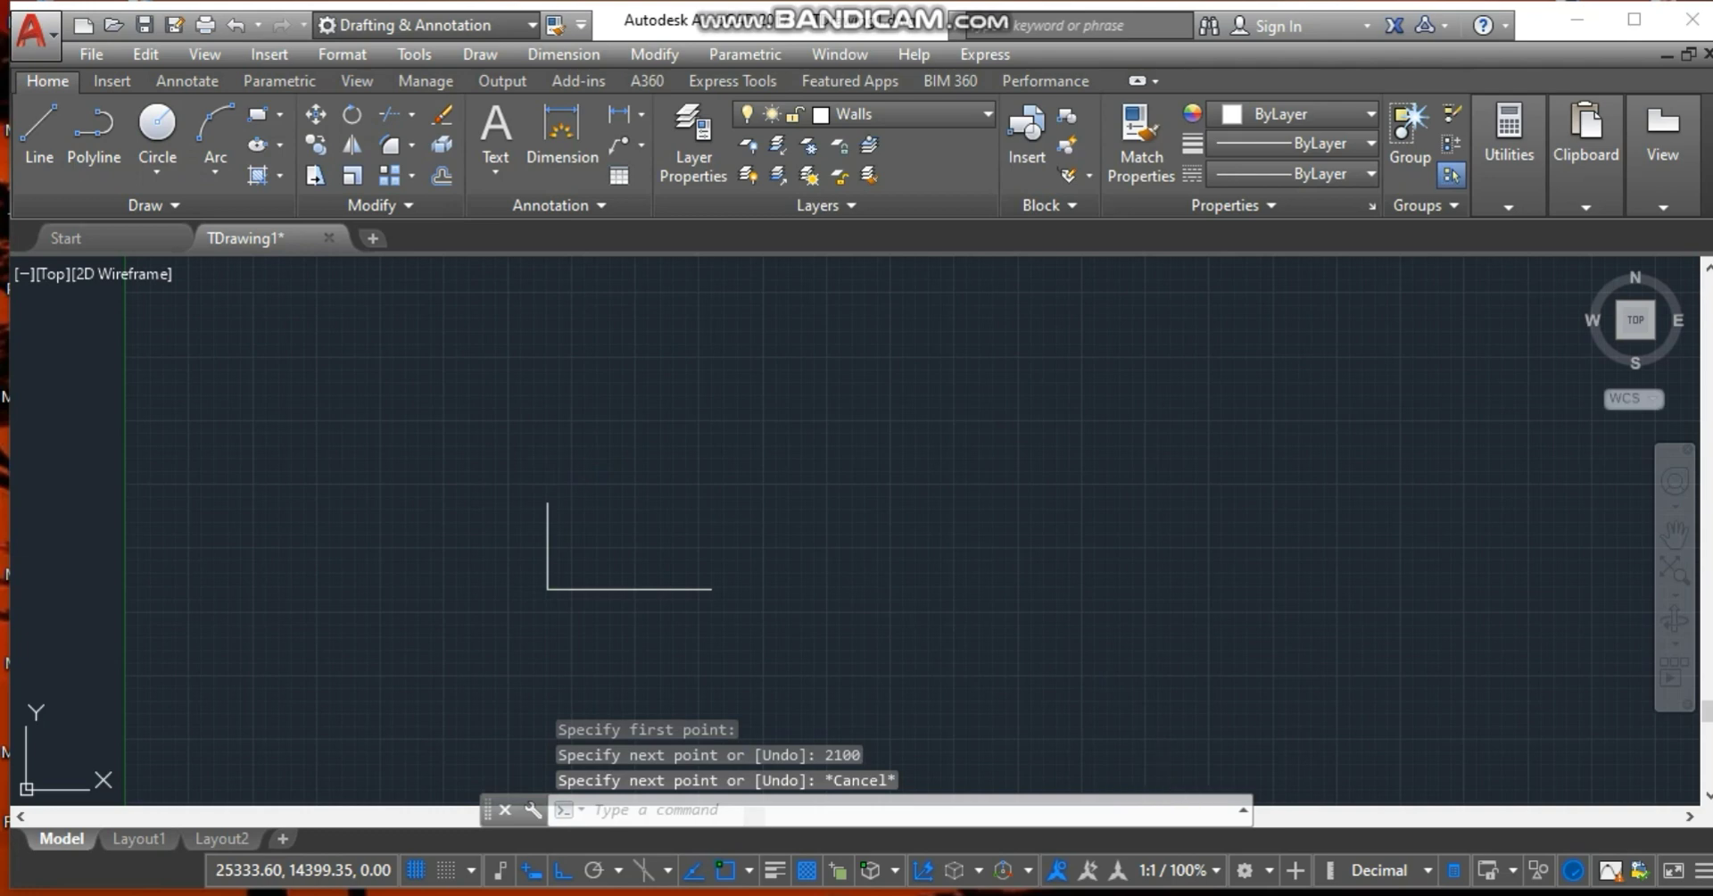
Check the floor plan image, then offset the horizontal wall line 225 downwards and the vertical one 225 to the left.
key("alt+Tab")
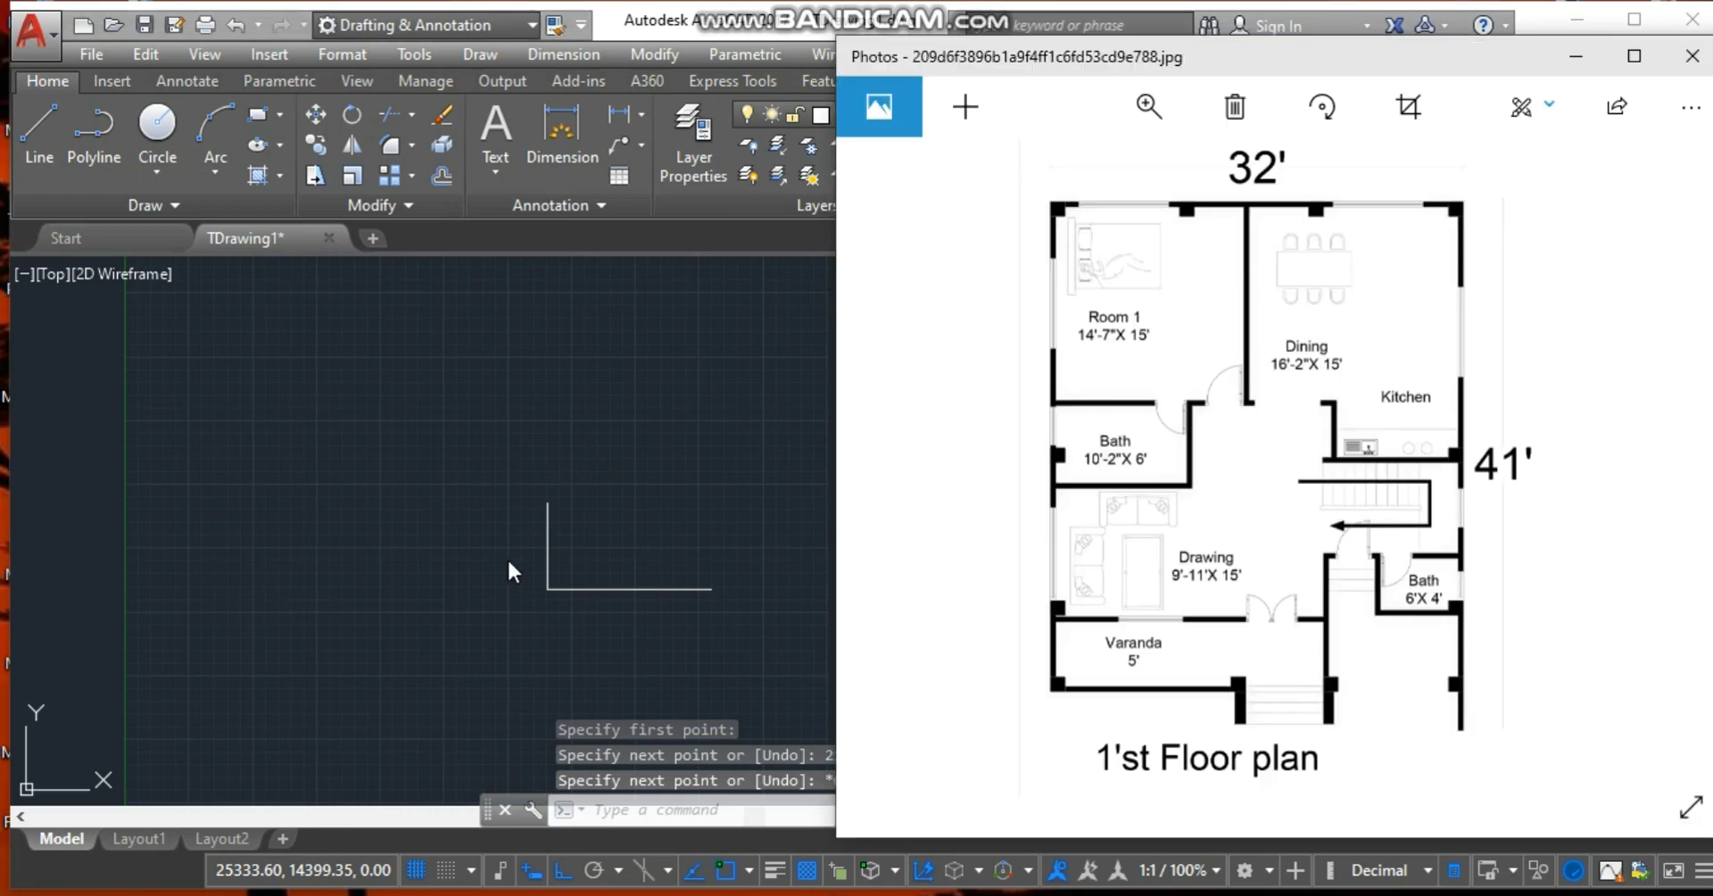
left_click(592, 545)
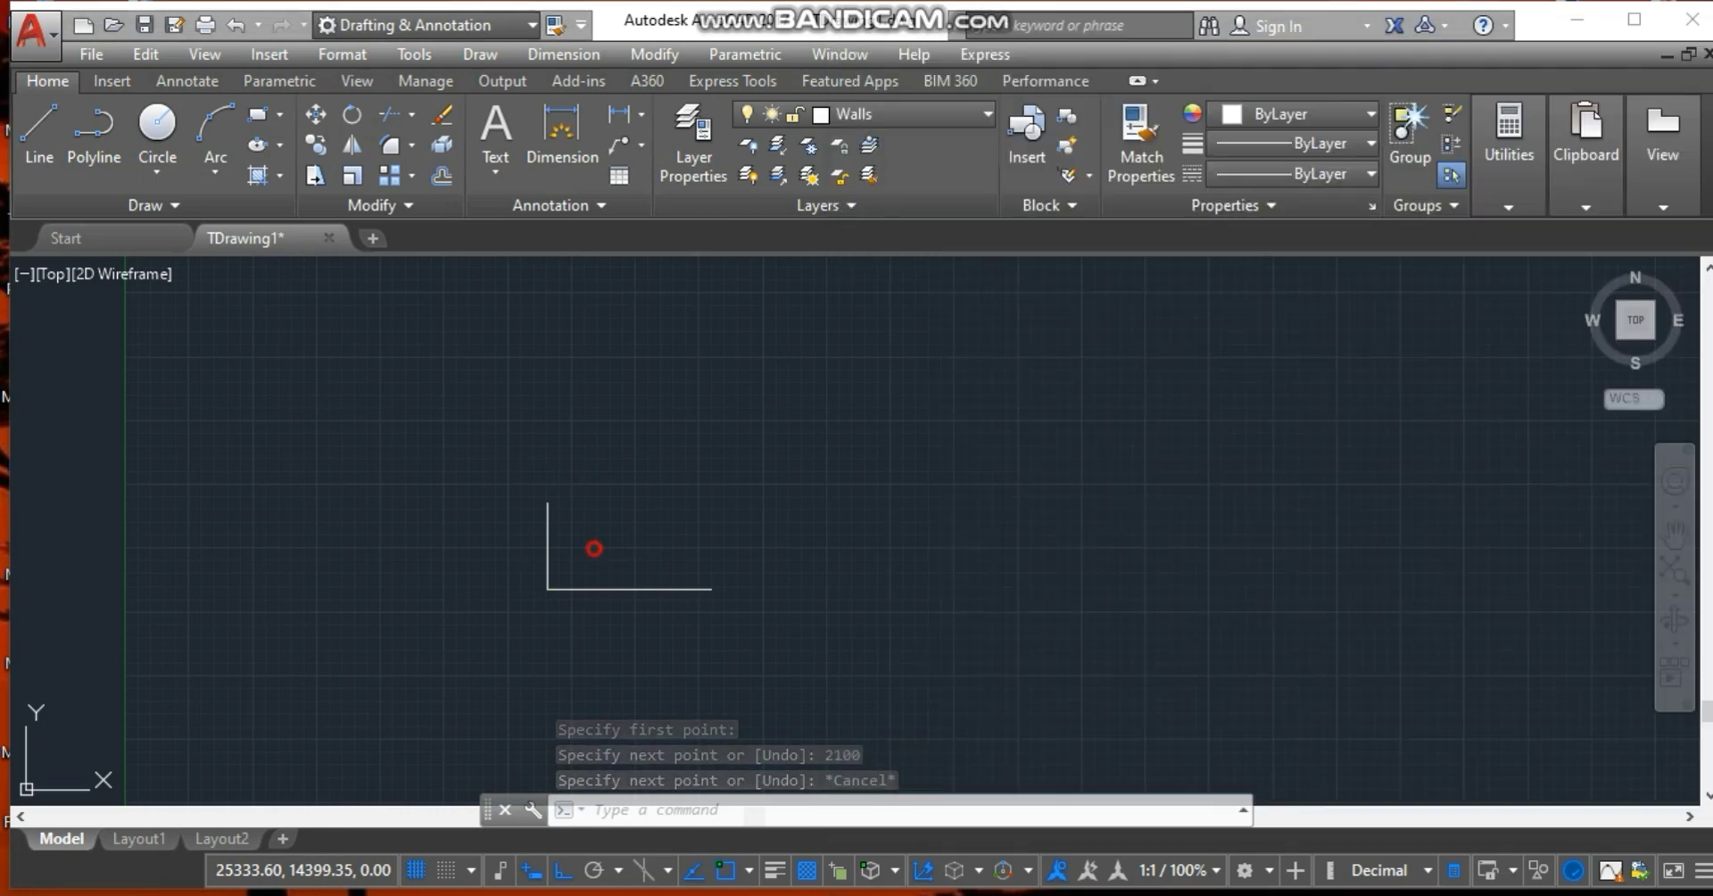
left_click(448, 173)
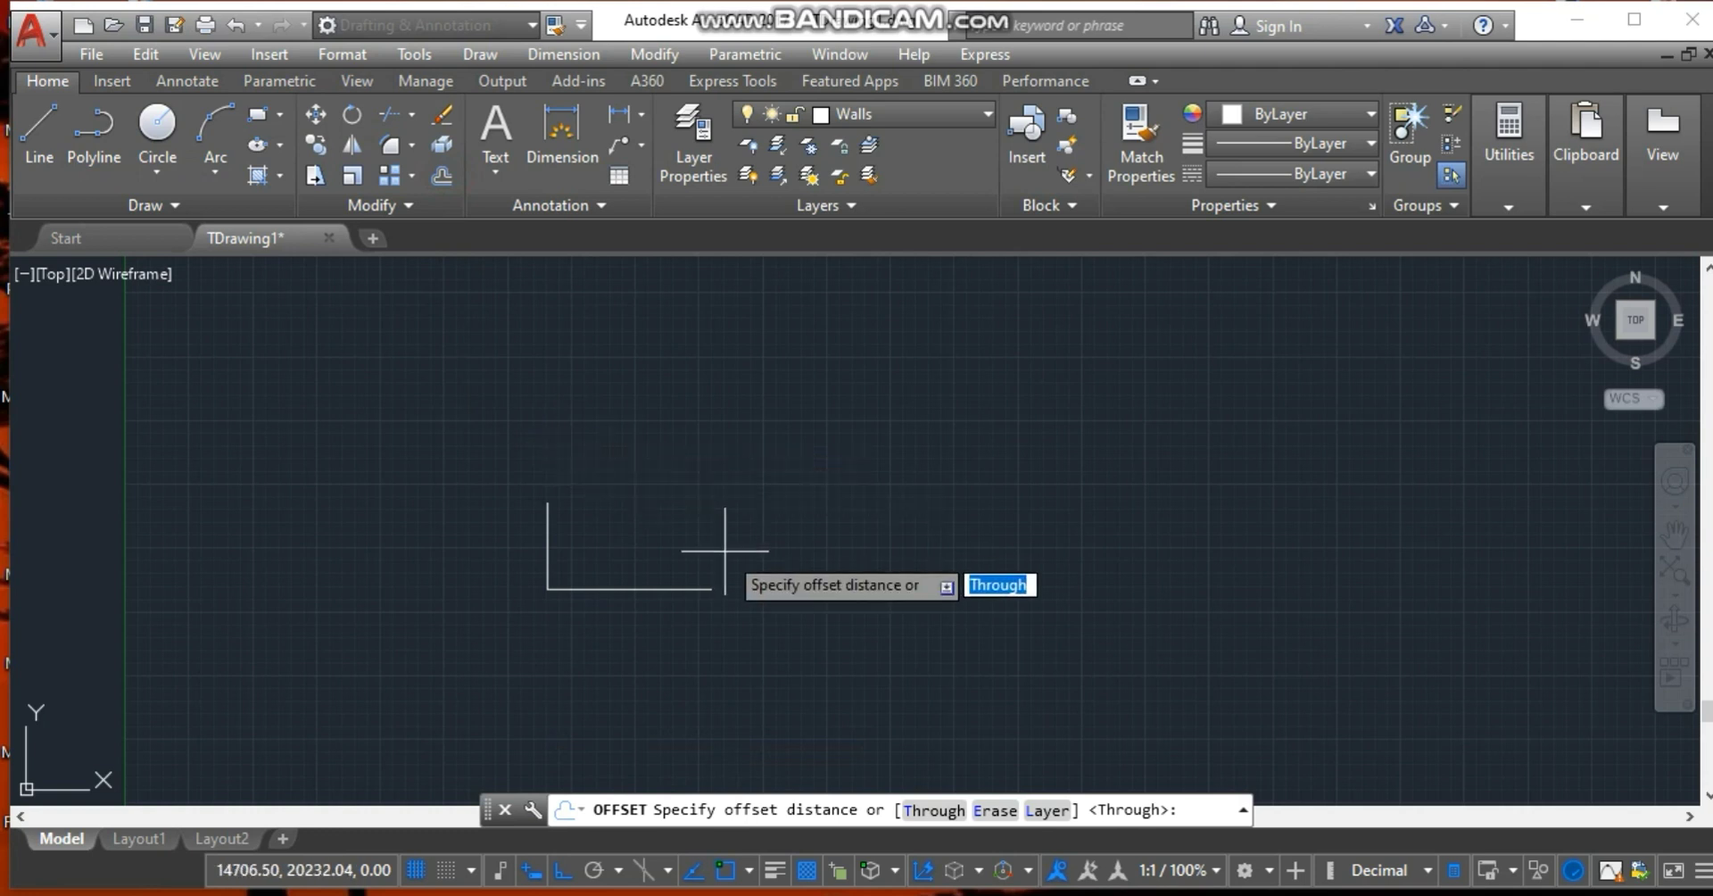
type("225")
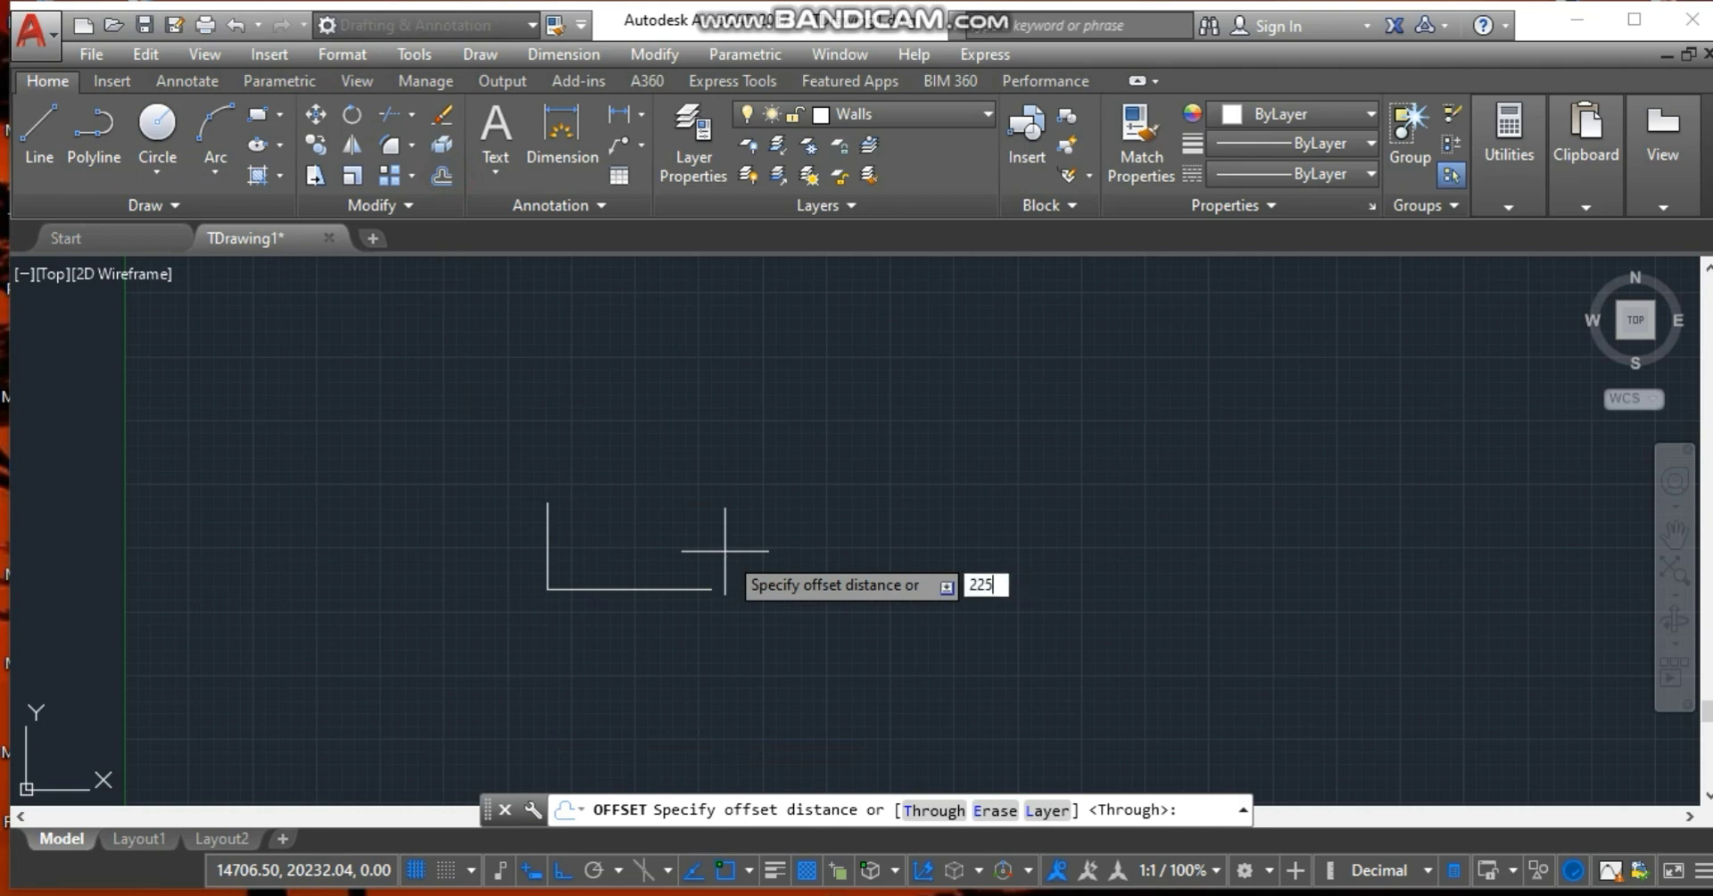
key("Return")
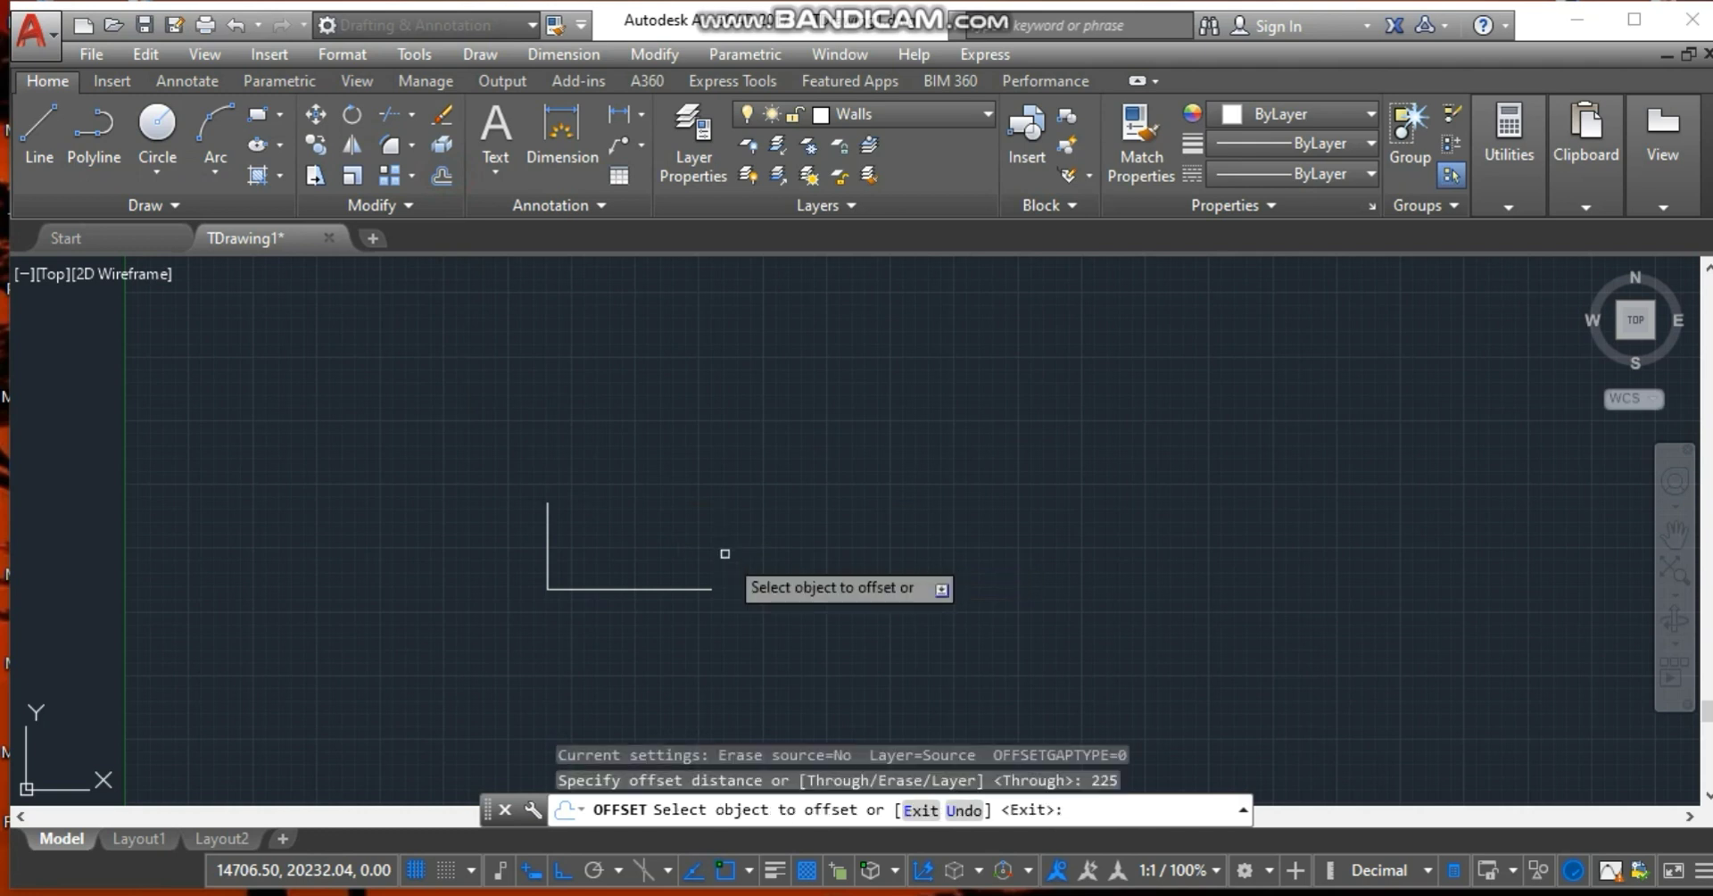
left_click(633, 585)
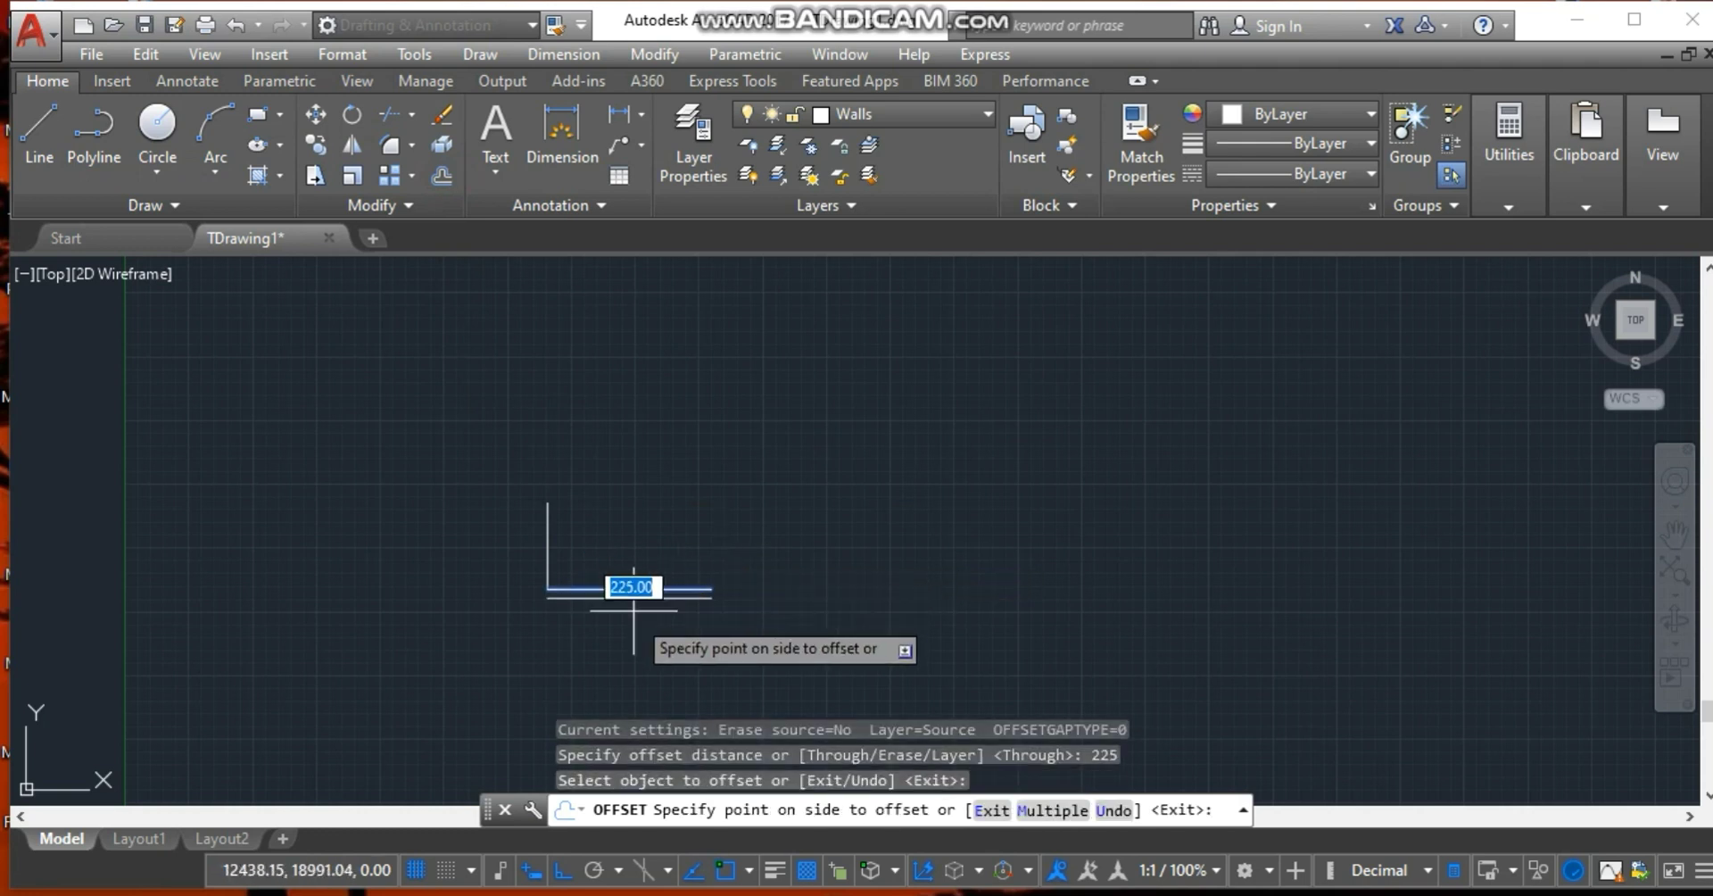
left_click(558, 597)
left_click(548, 548)
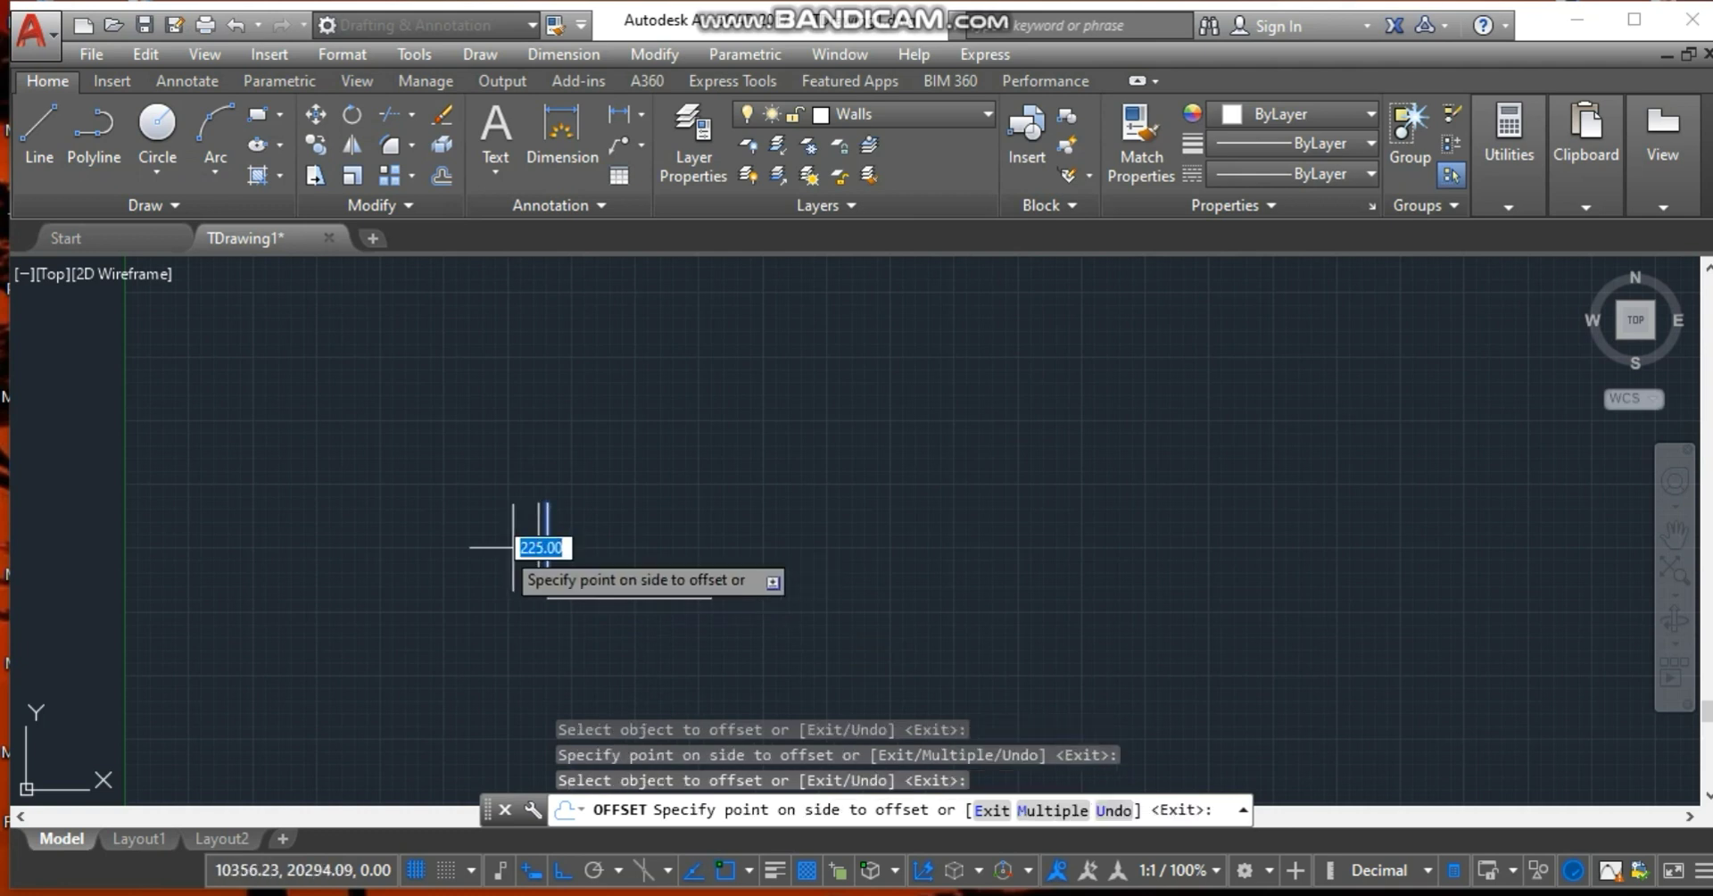
left_click(428, 522)
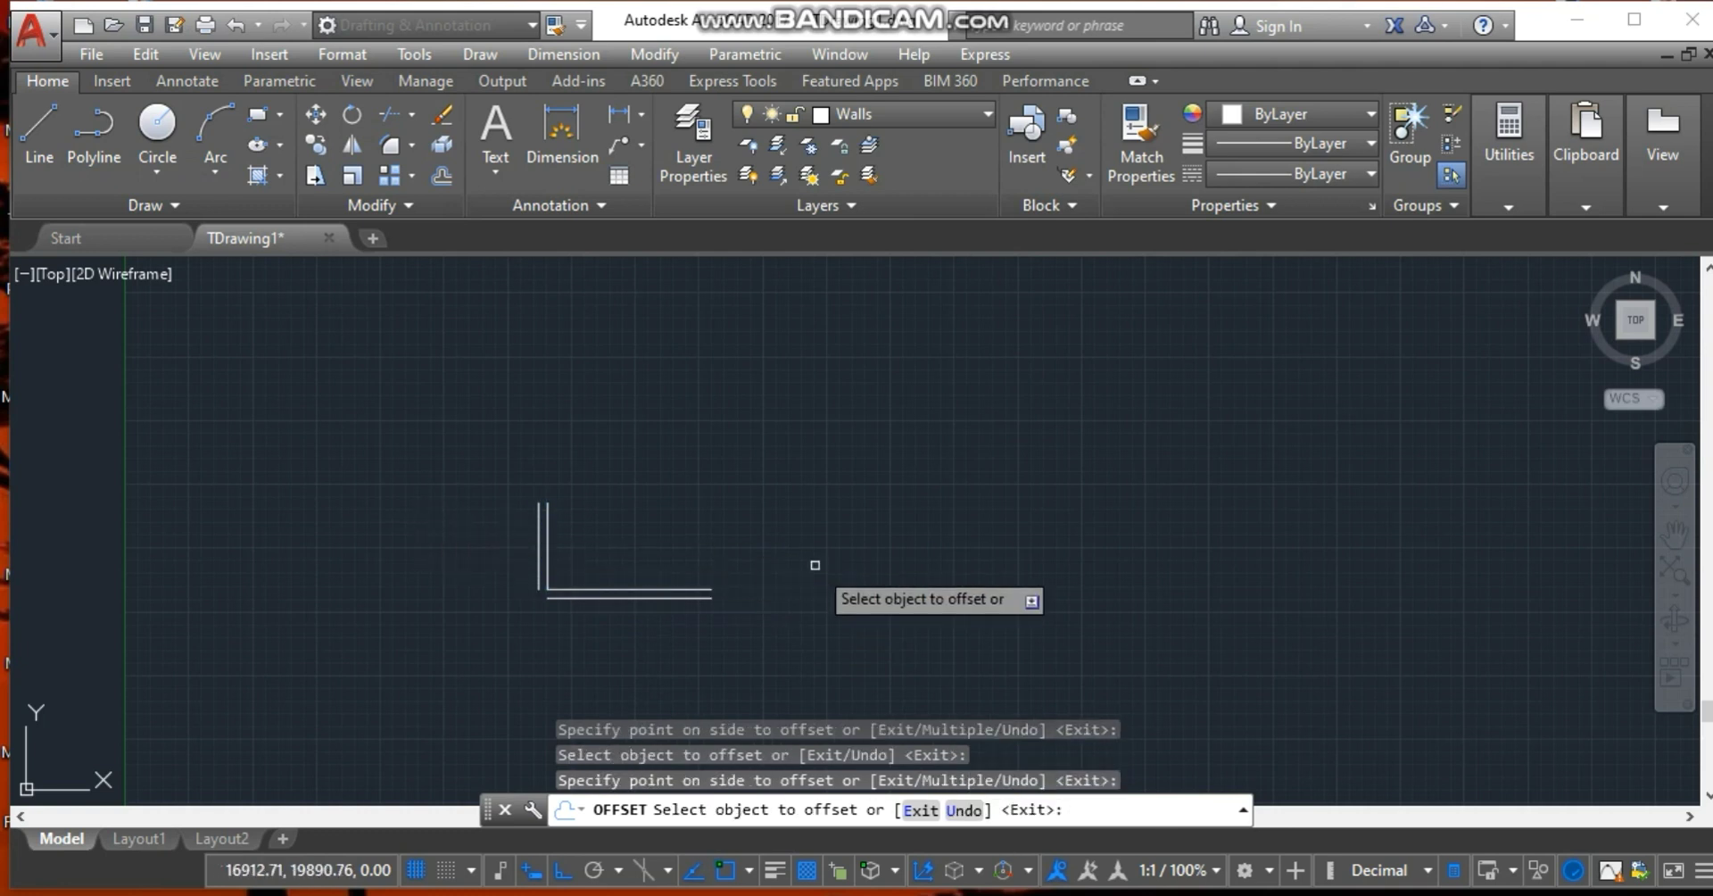
key("Escape")
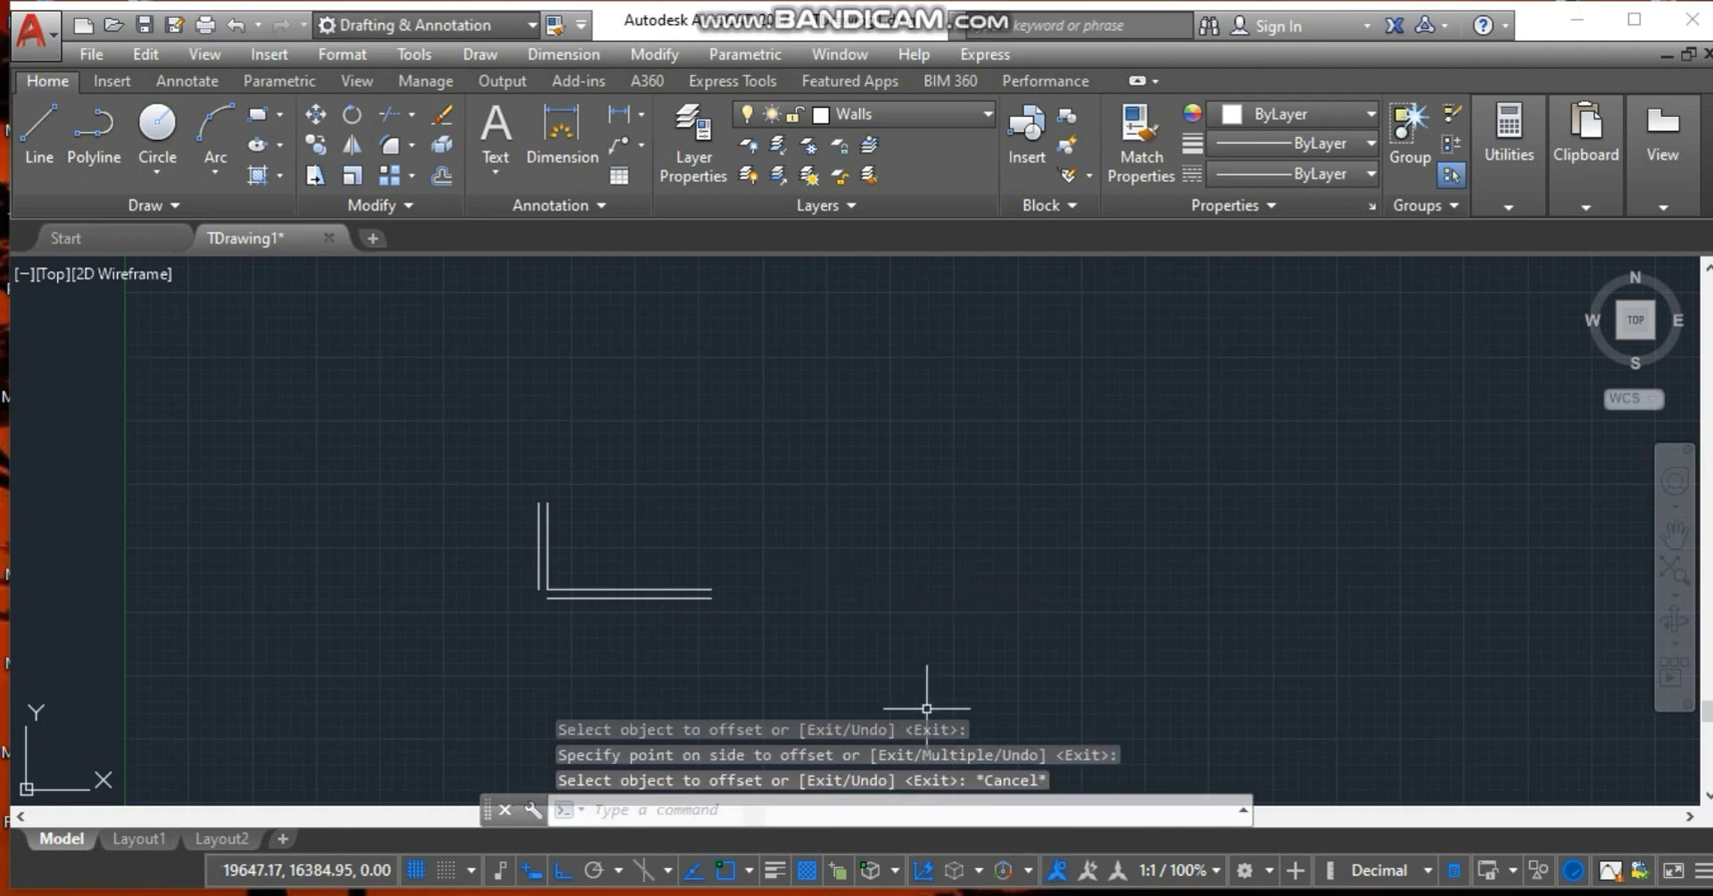
Check the wall corner in the floor plan image and restart the Offset command in the drawing.
mouse_move(1142, 894)
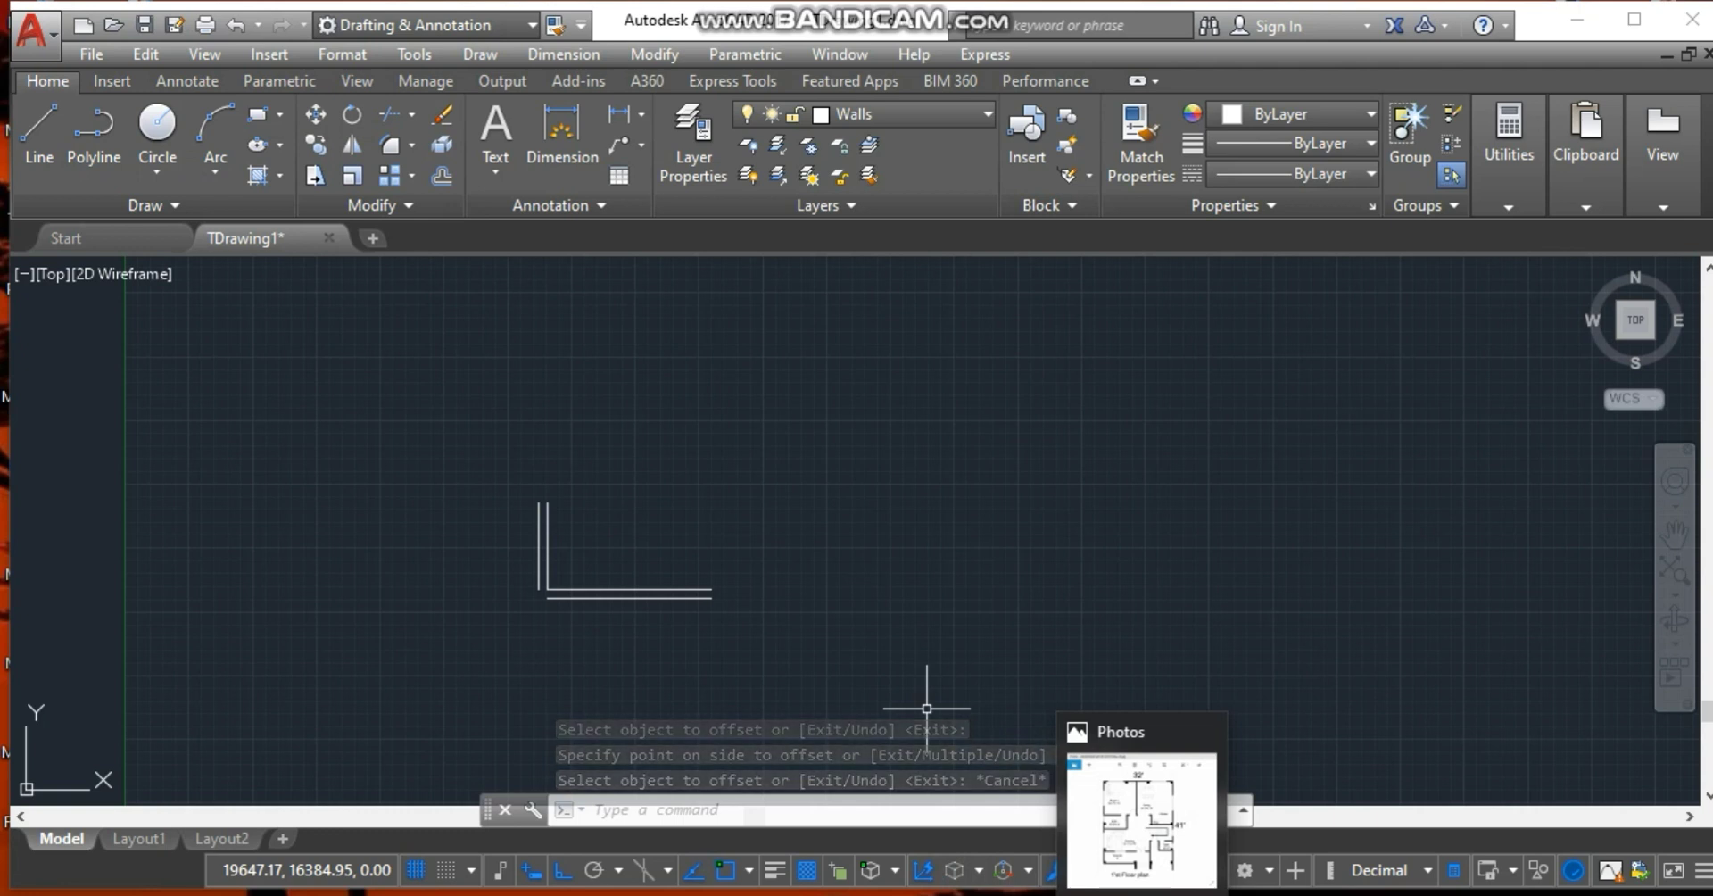
left_click(1142, 895)
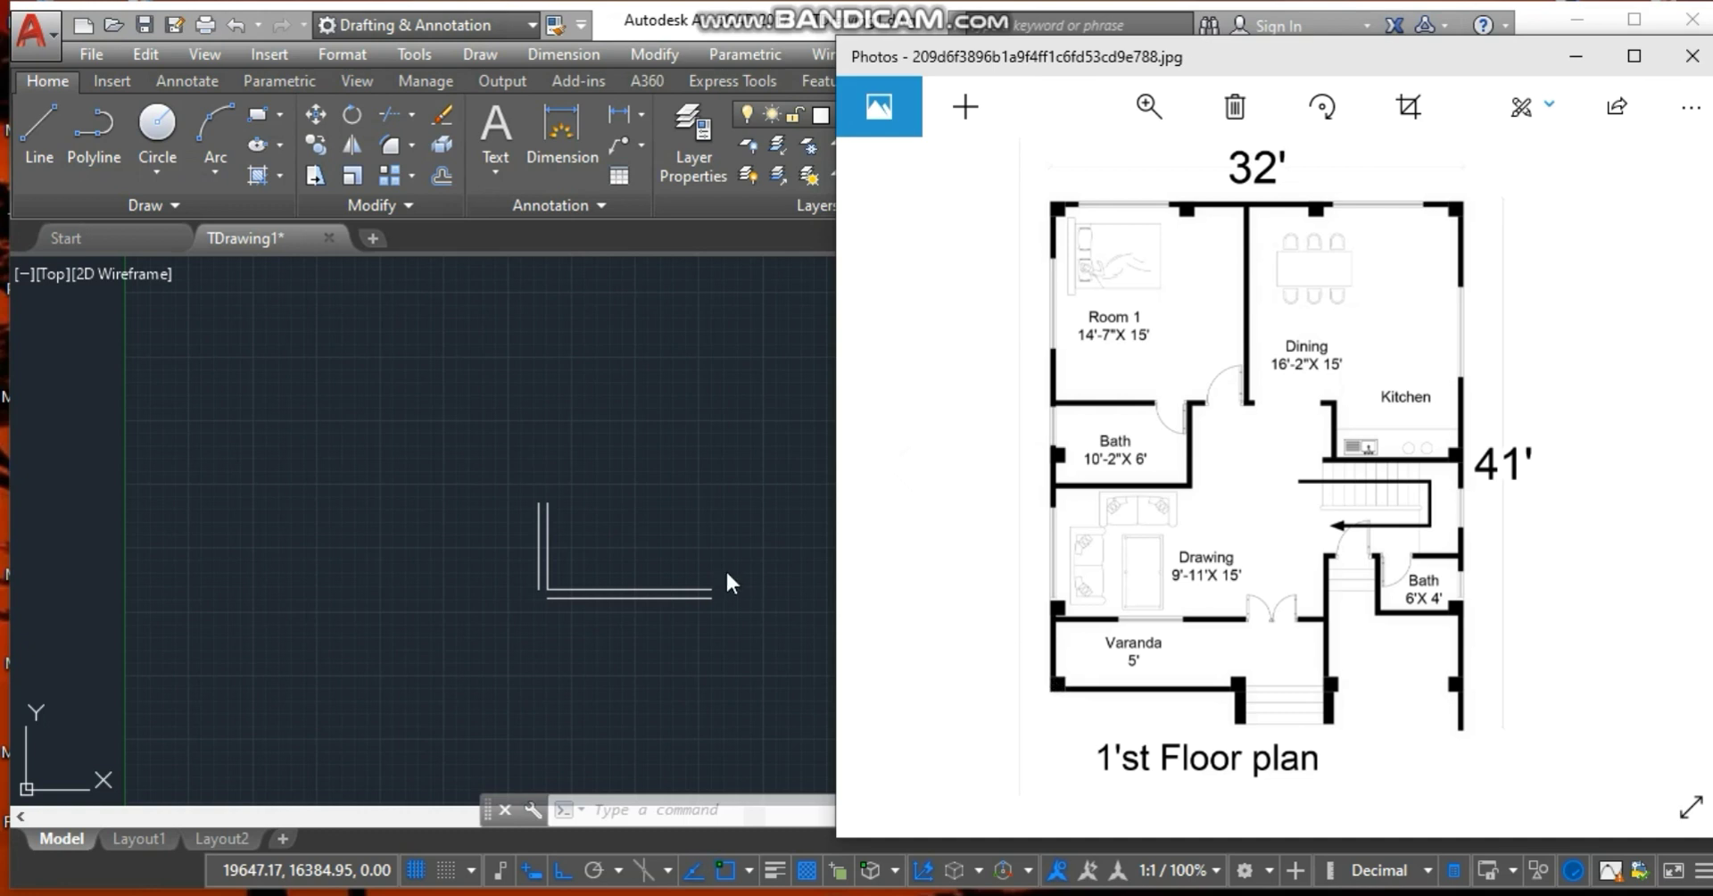
left_click(41, 159)
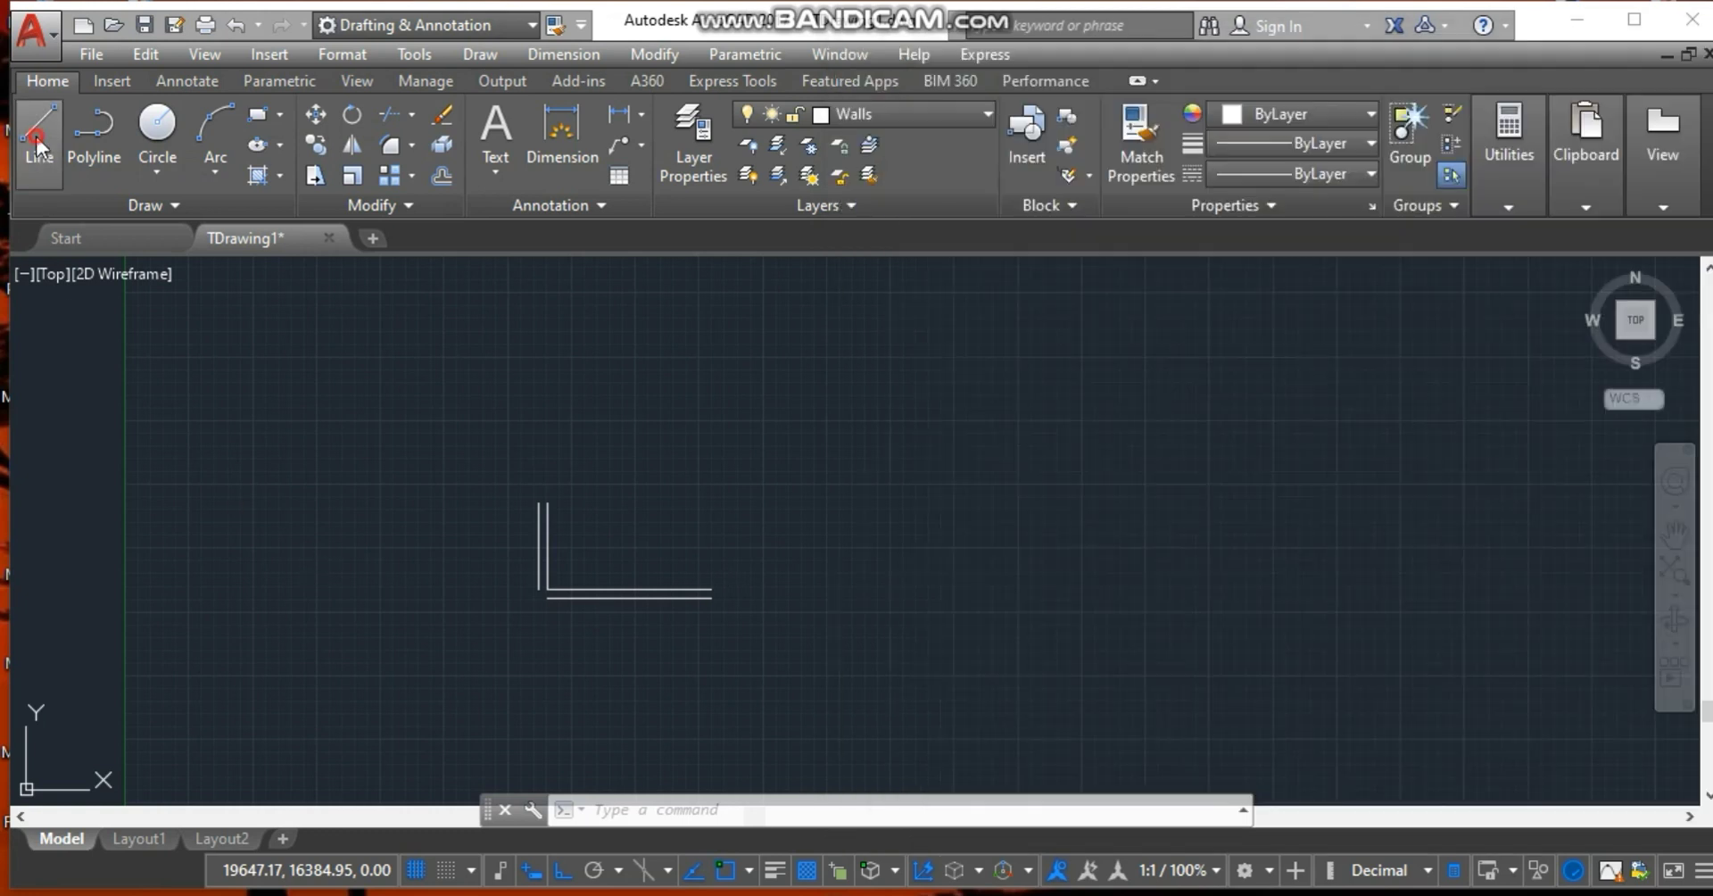
key("Escape")
key("Escape")
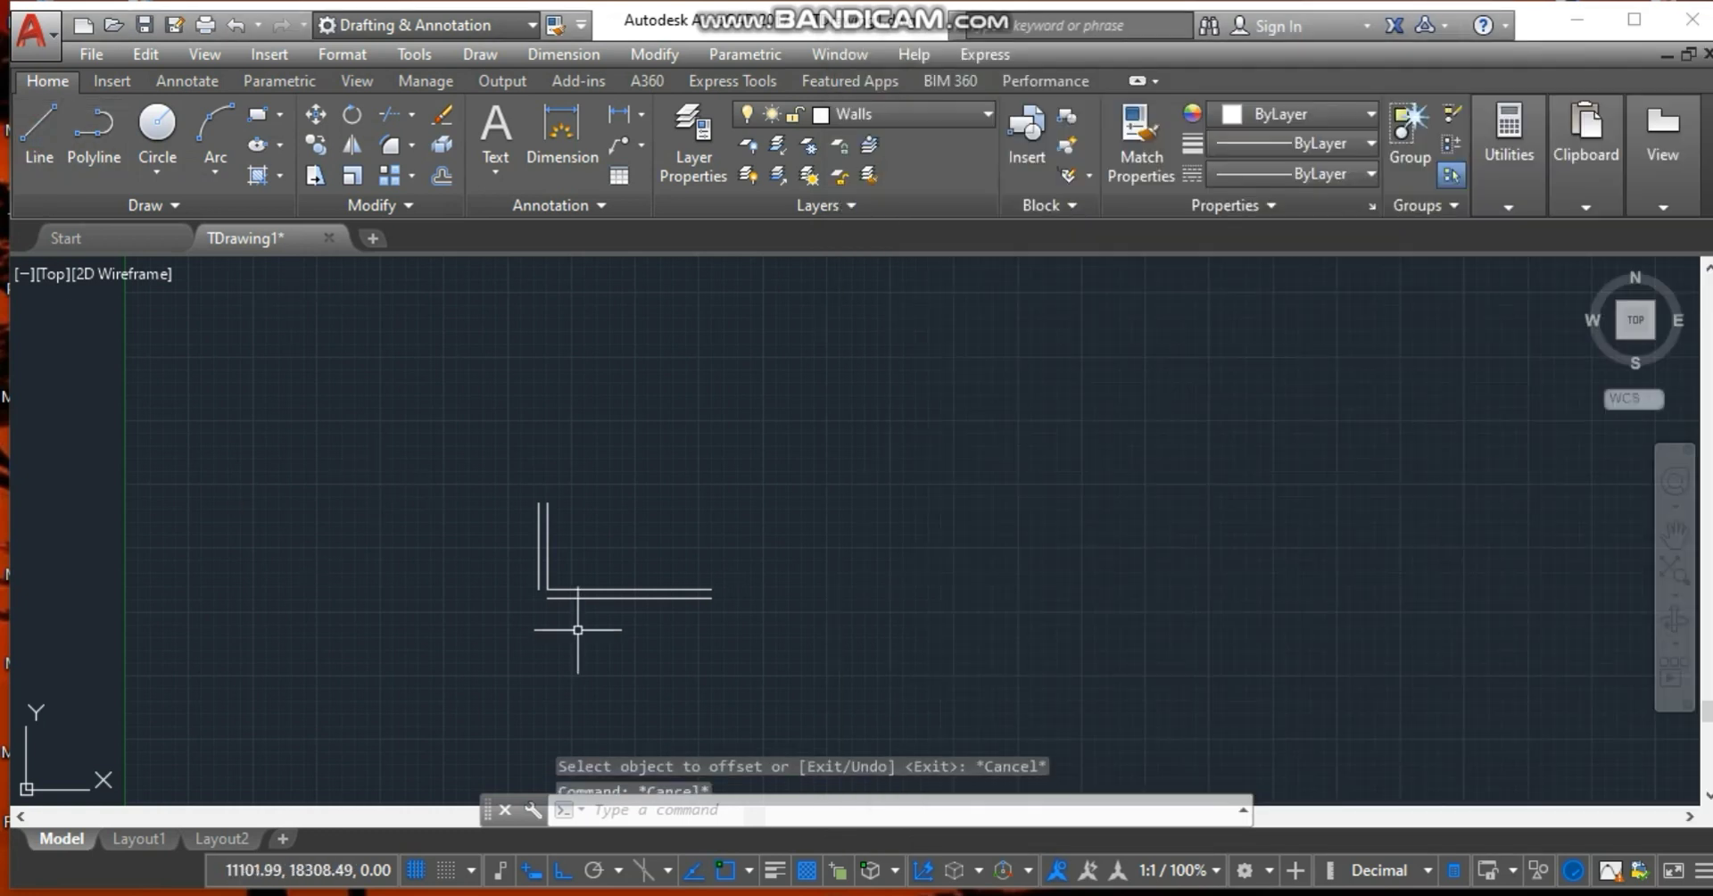
key("Return")
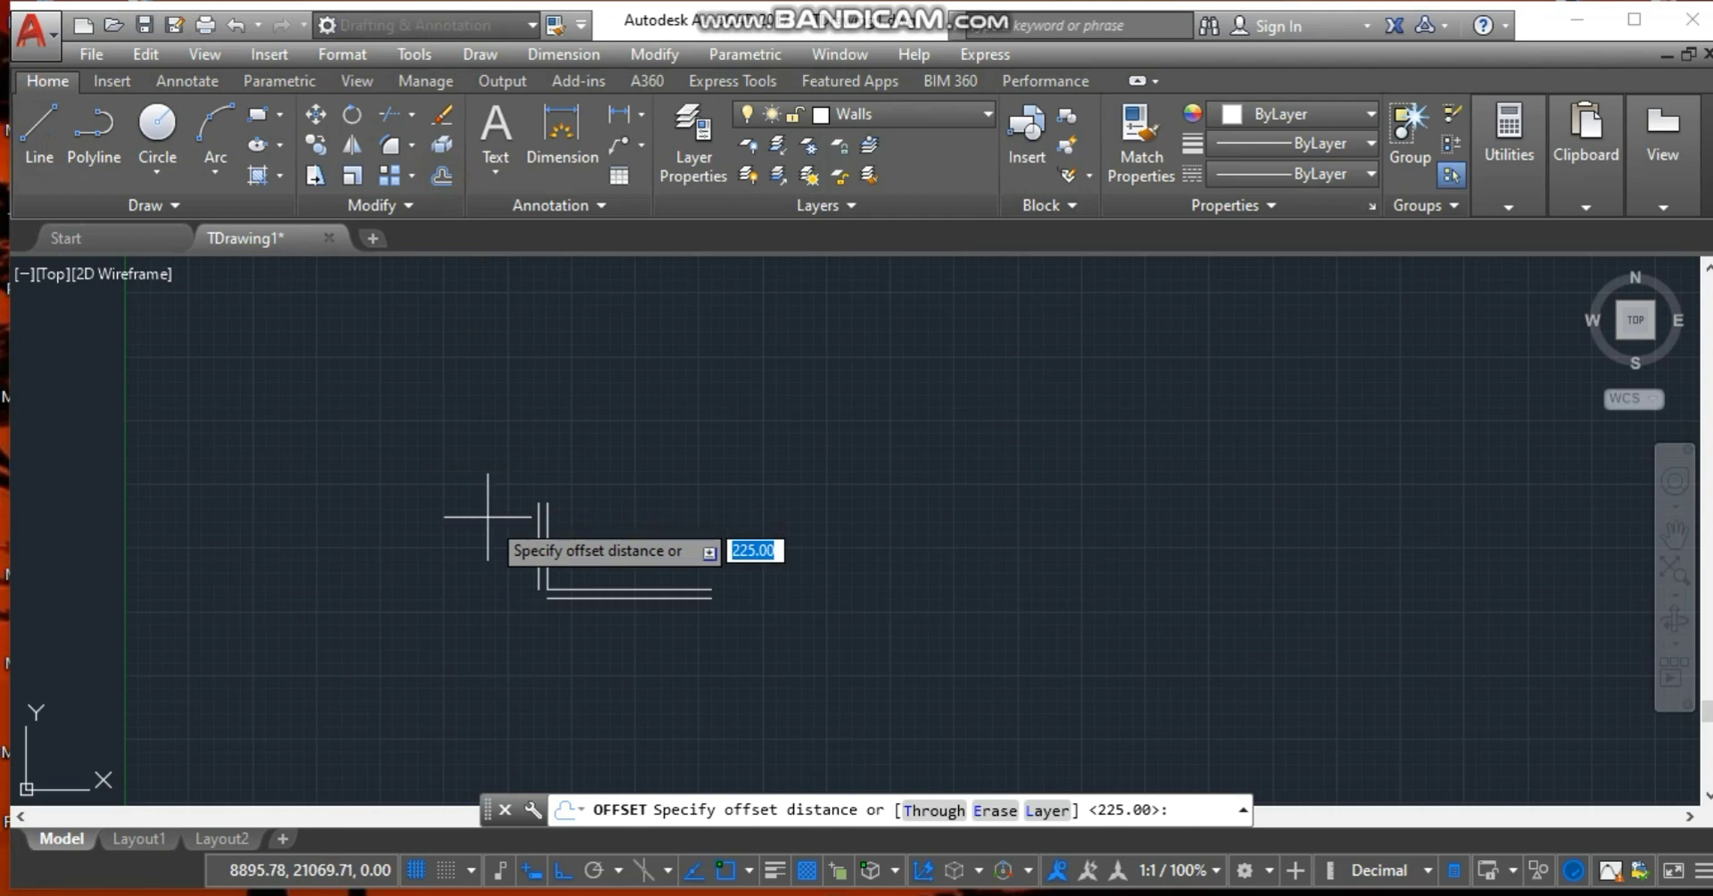
left_click(794, 893)
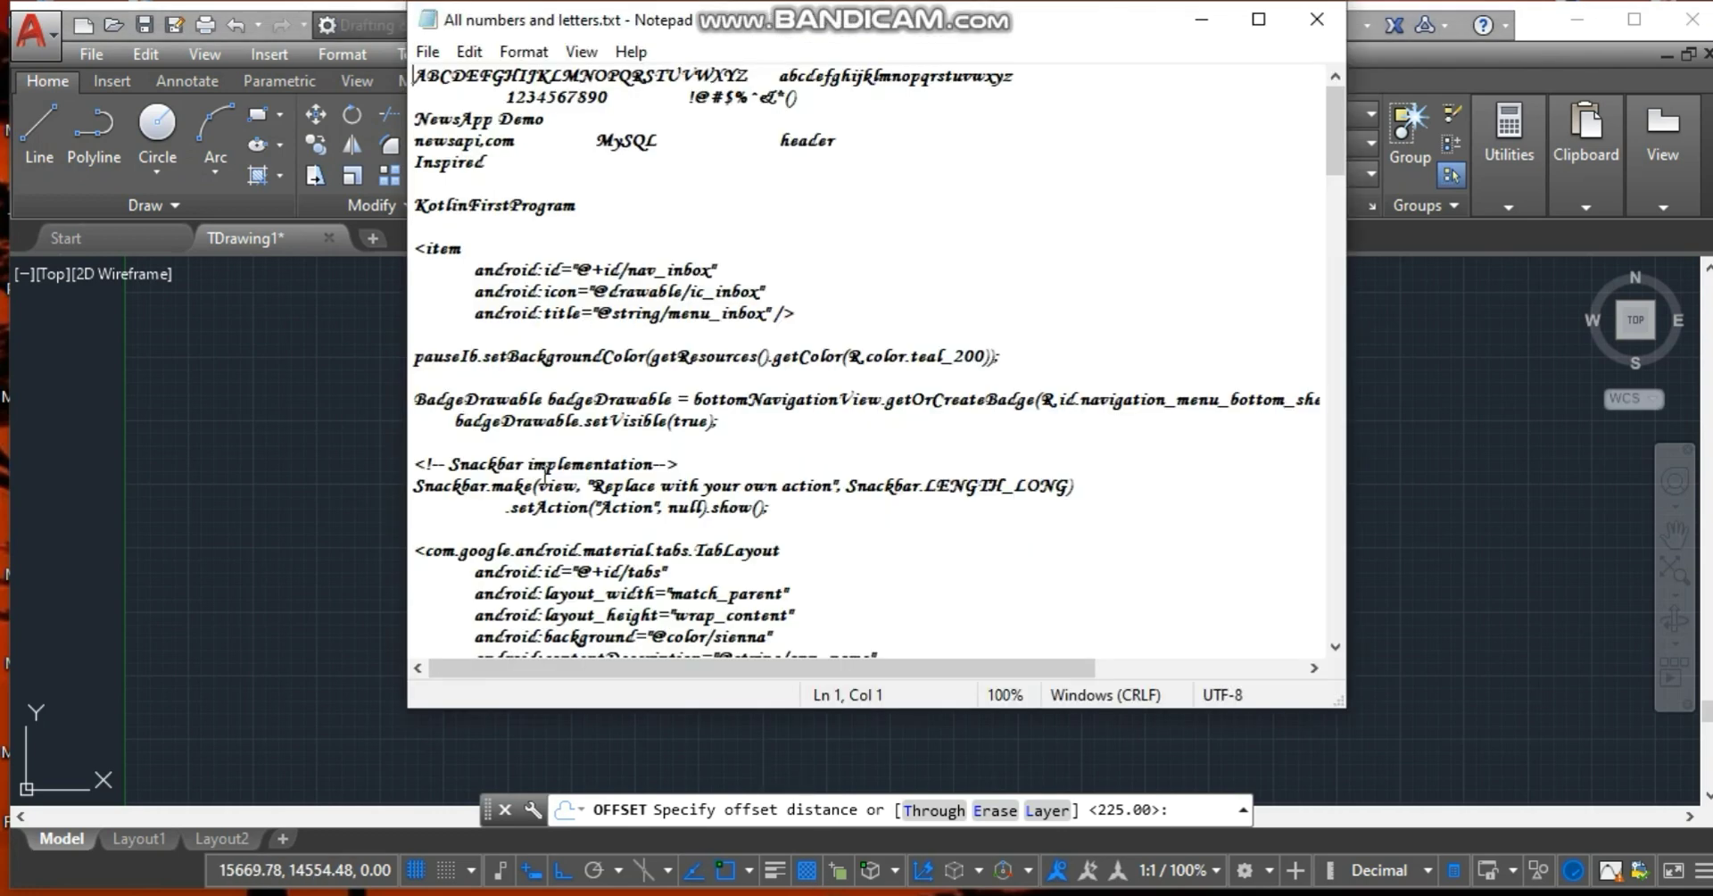
left_click(564, 90)
key("shift+Left")
left_click(565, 91)
left_click(390, 410)
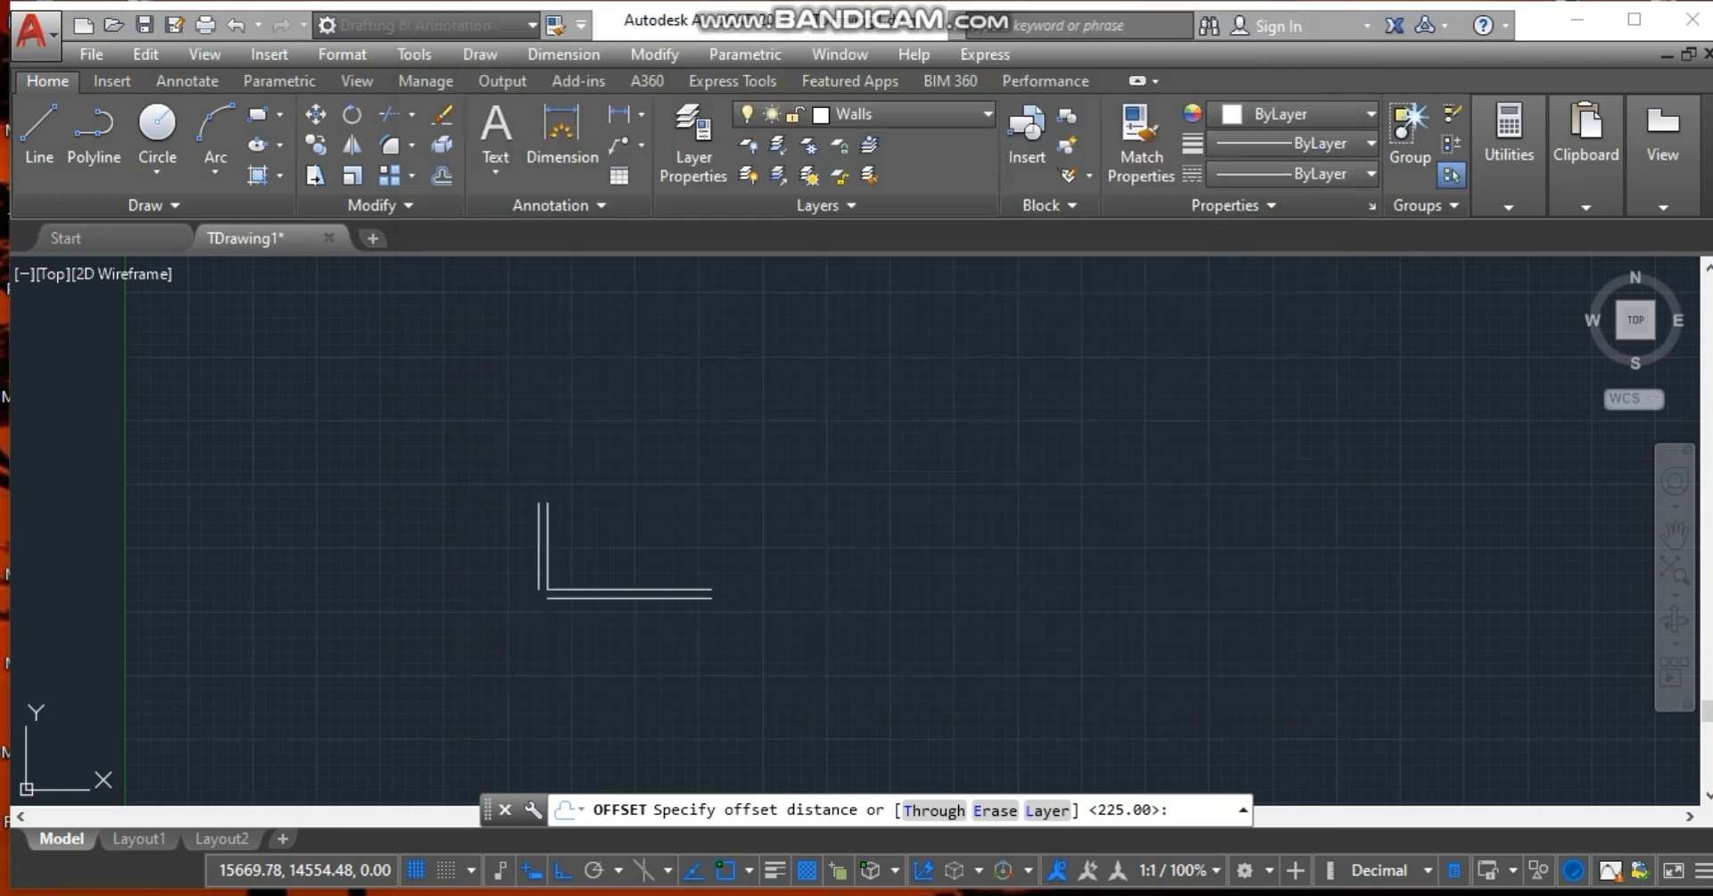
Offset the outer horizontal wall line 600 upwards and the outer vertical wall line 600 to the right.
key("BackSpace")
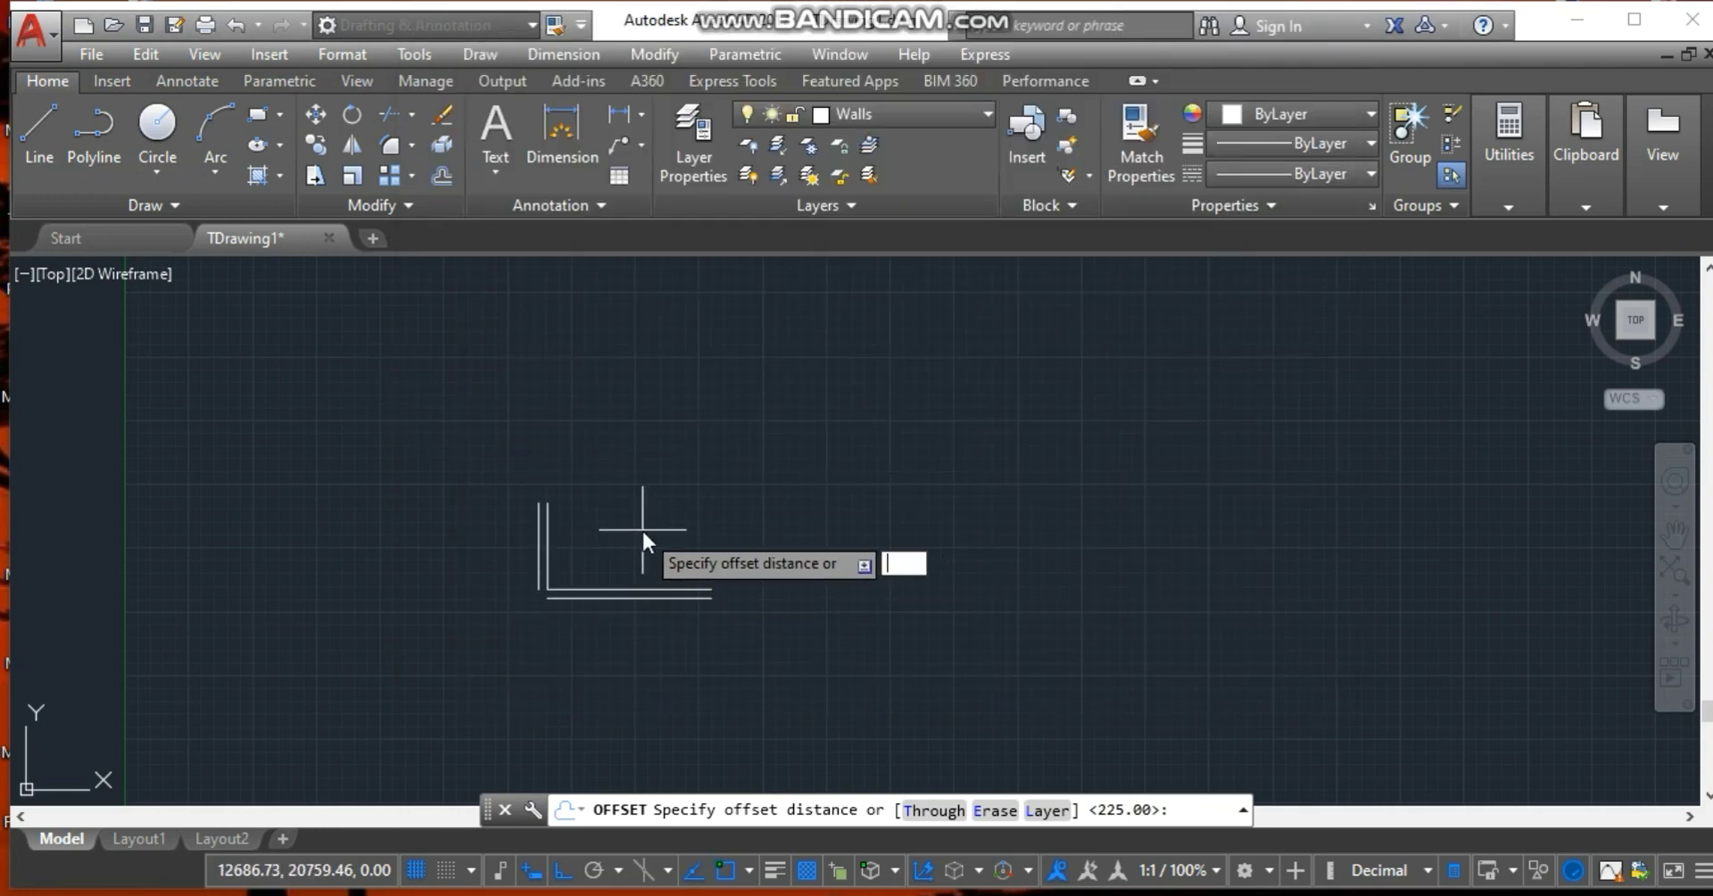
type("600")
key("Return")
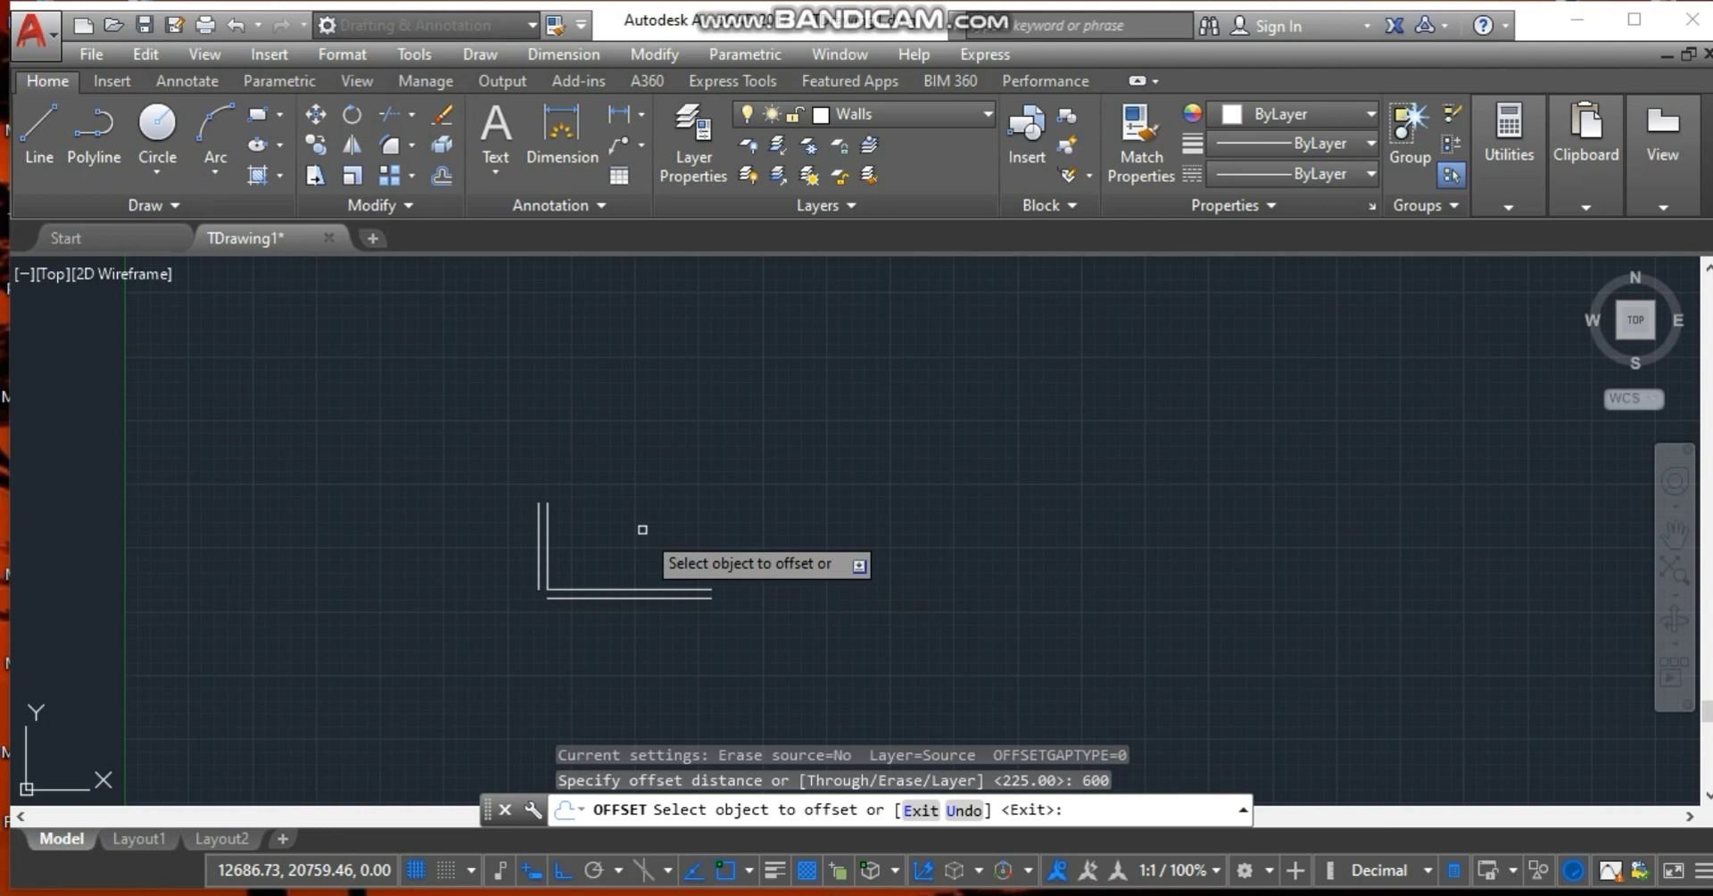
left_click(560, 589)
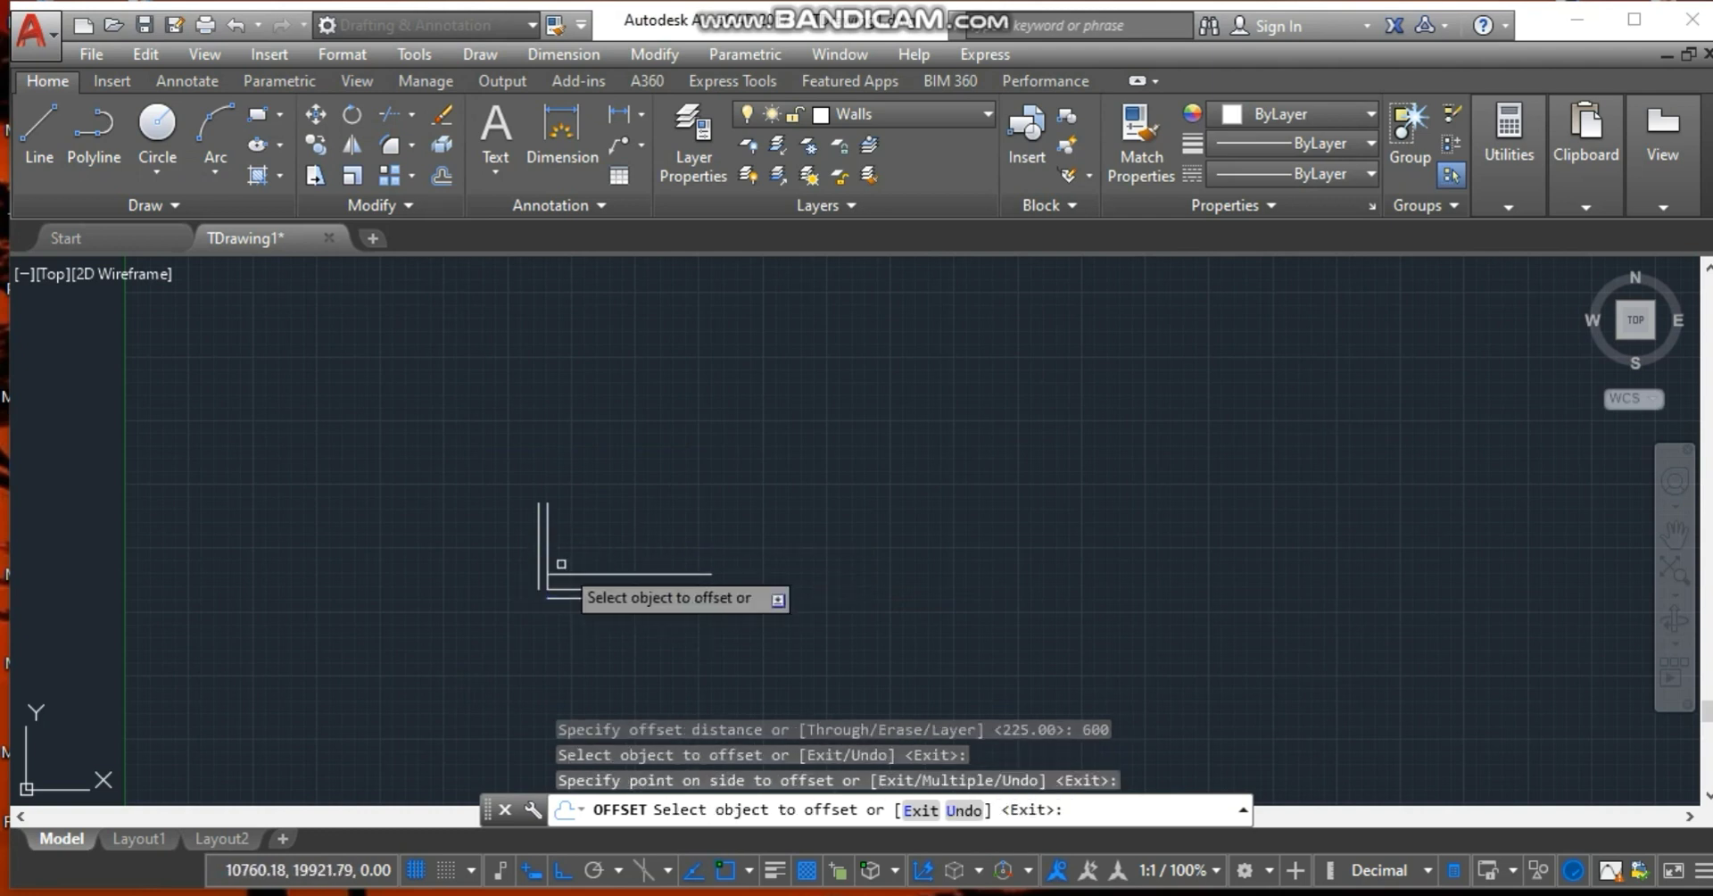
left_click(540, 559)
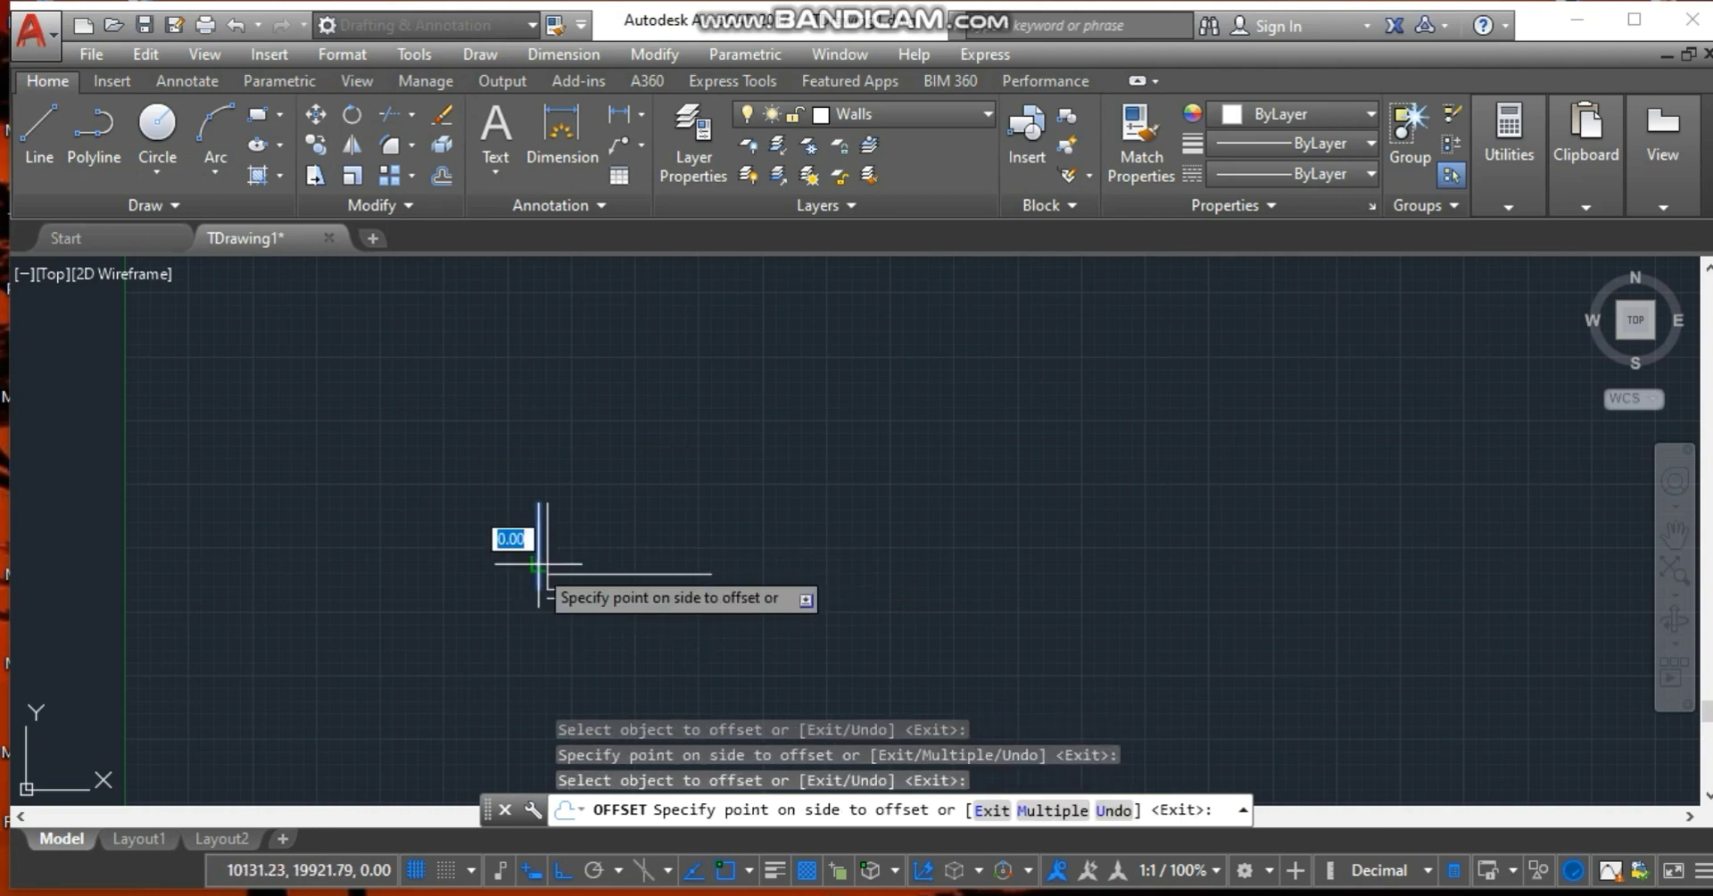
left_click(596, 551)
key("Escape")
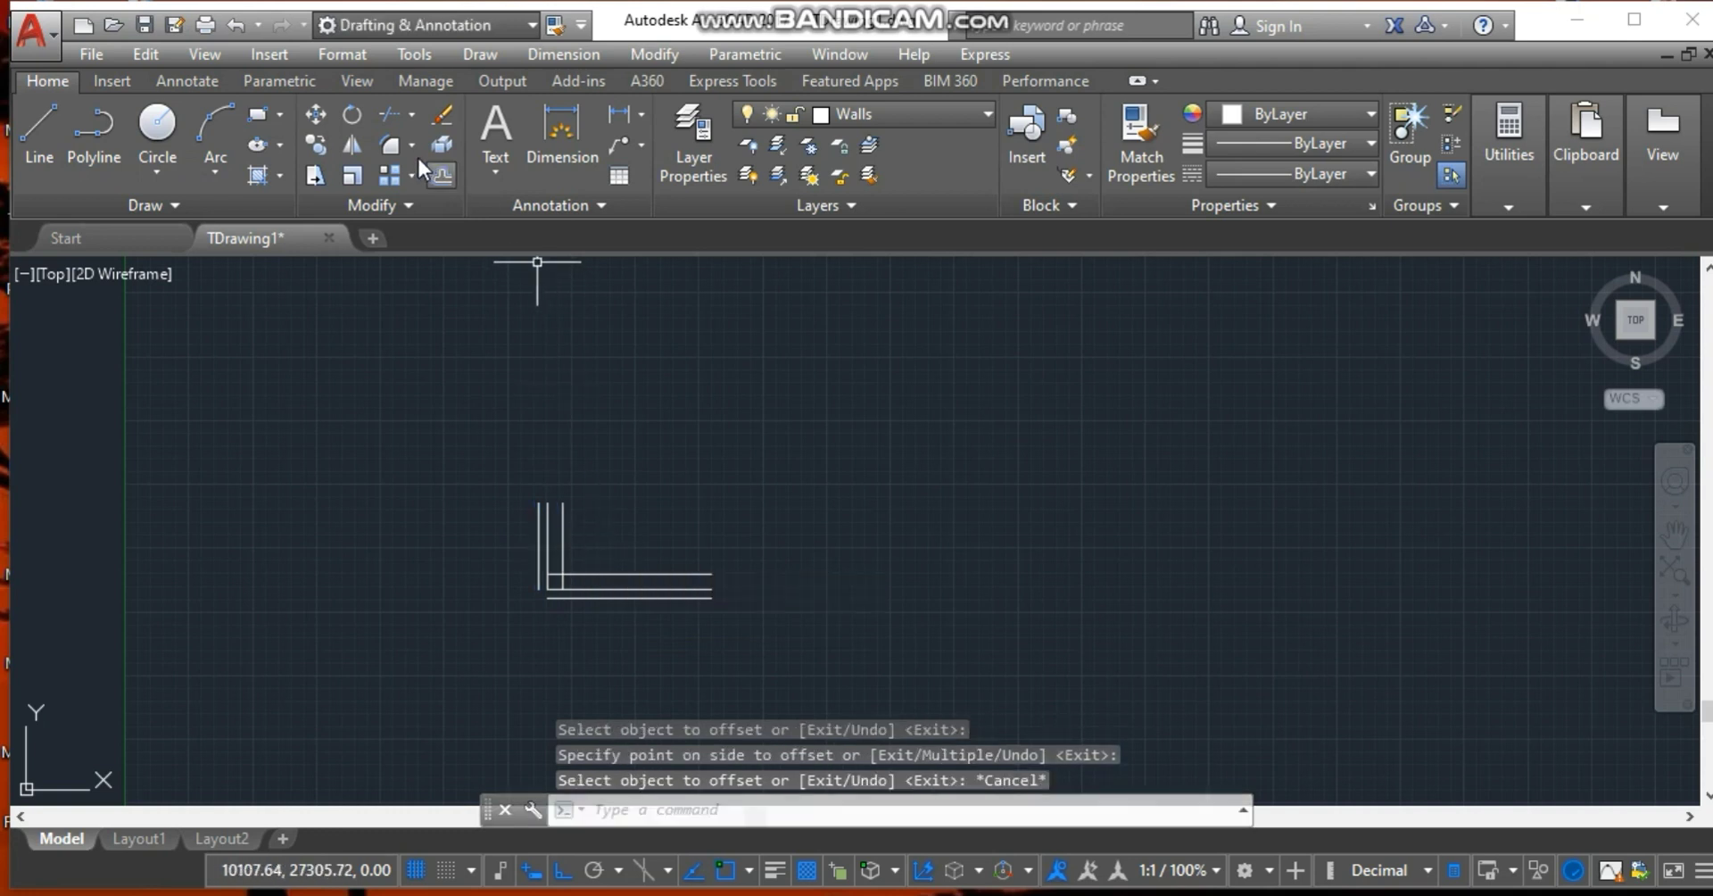
Extend the two 600-offset lines to the outer wall lines at the lower-left corner.
left_click(414, 114)
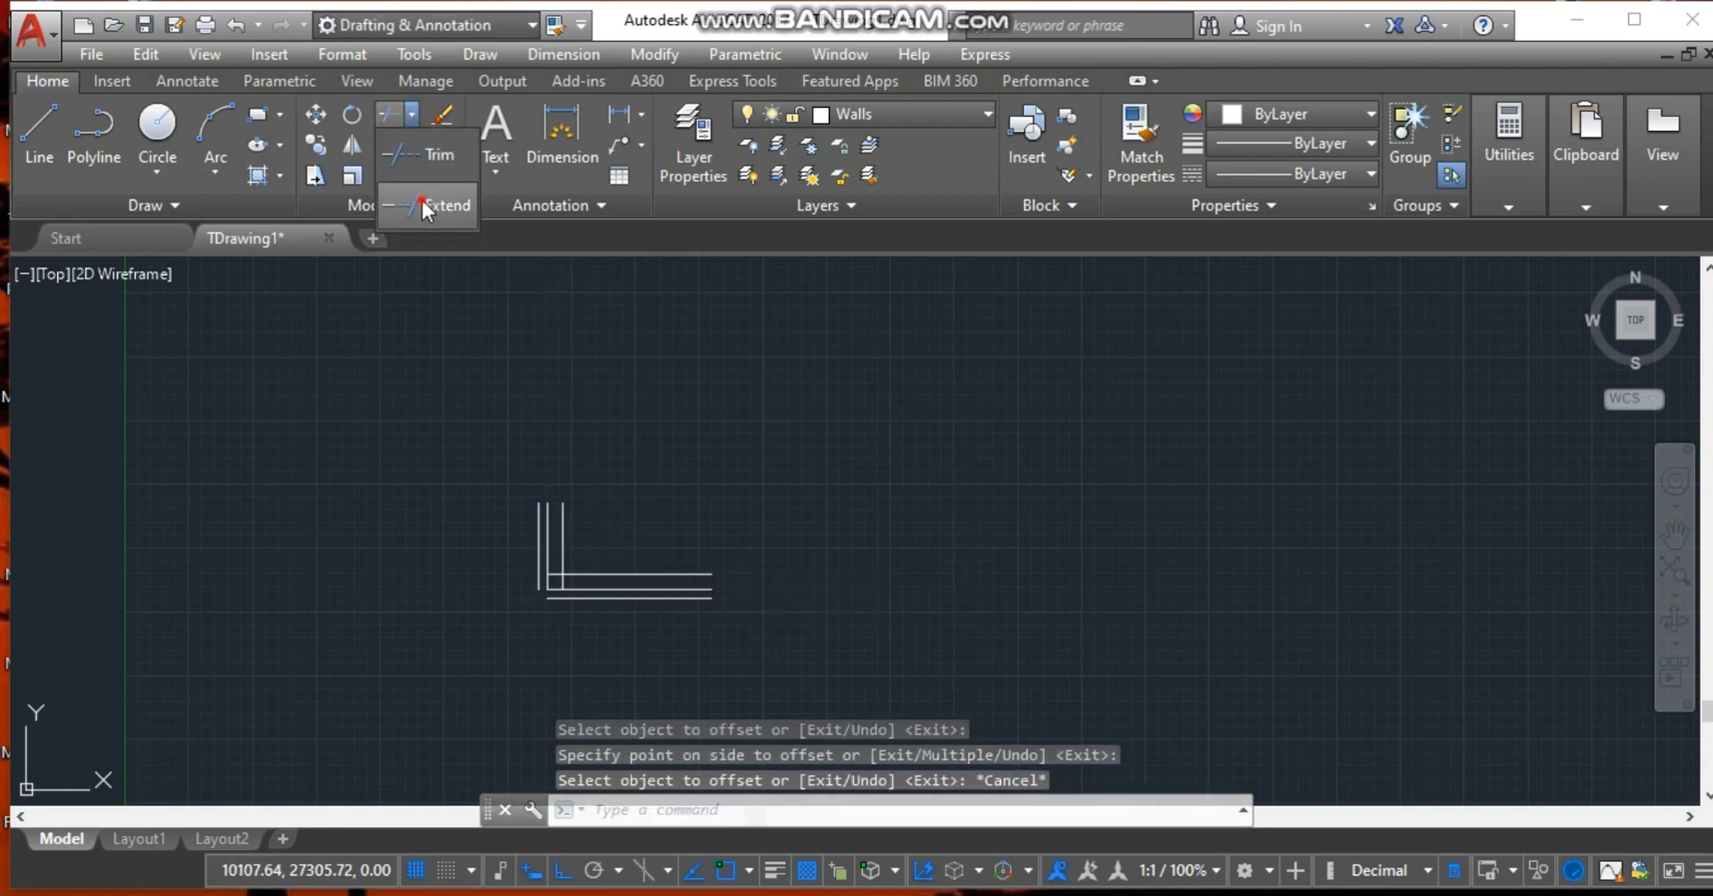
left_click(421, 199)
key("Return")
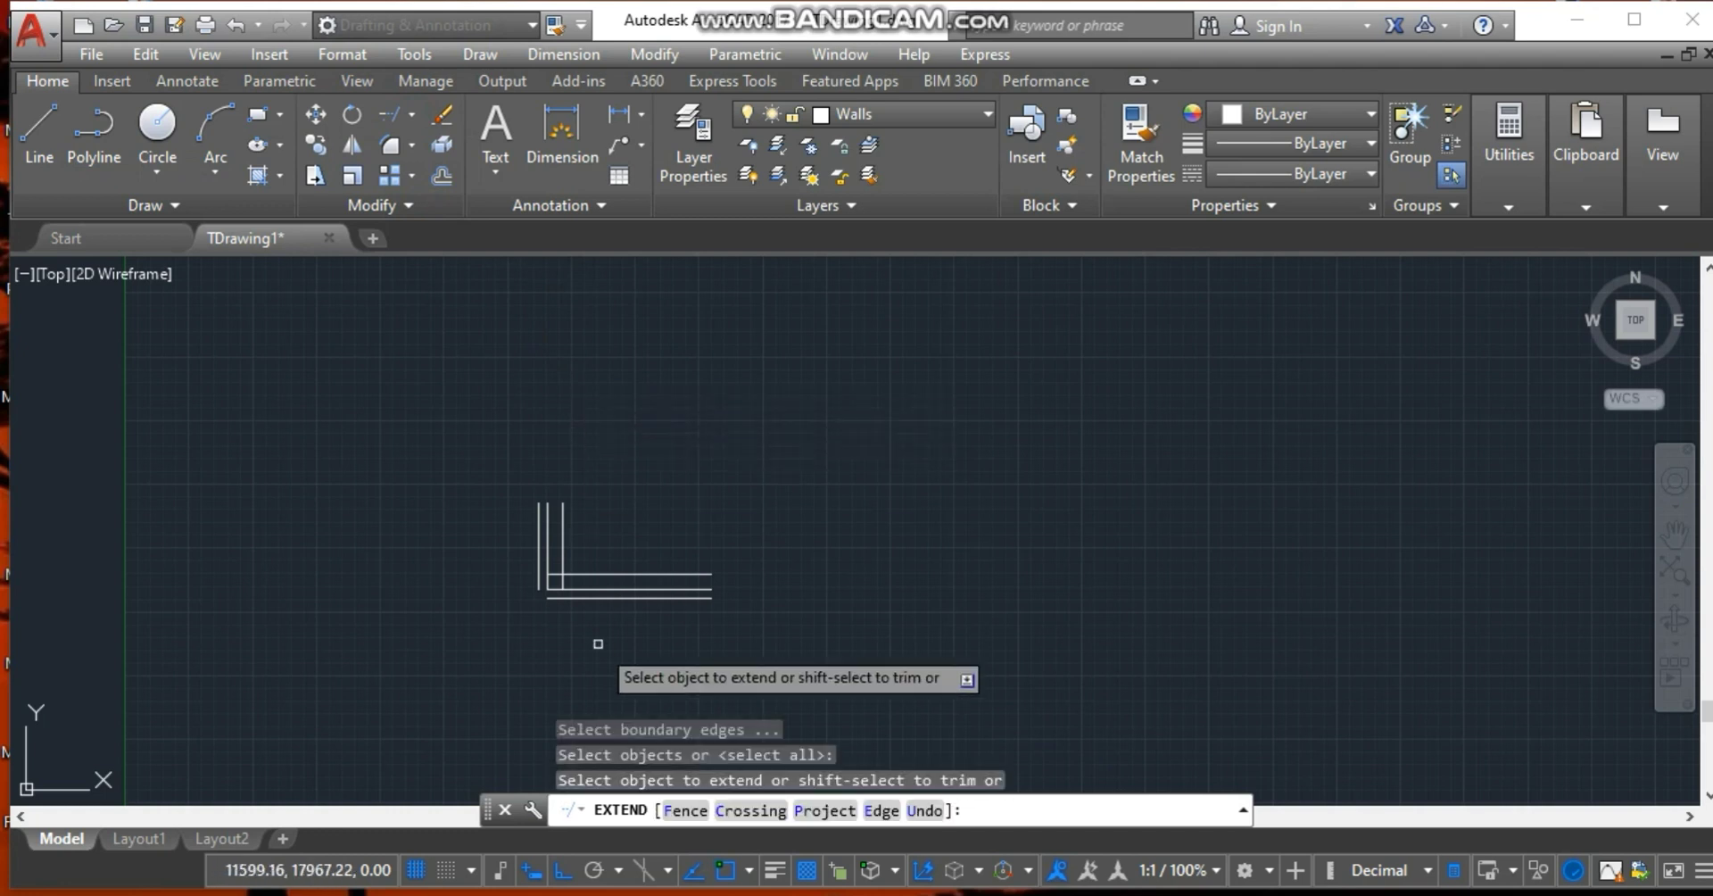
left_click(558, 579)
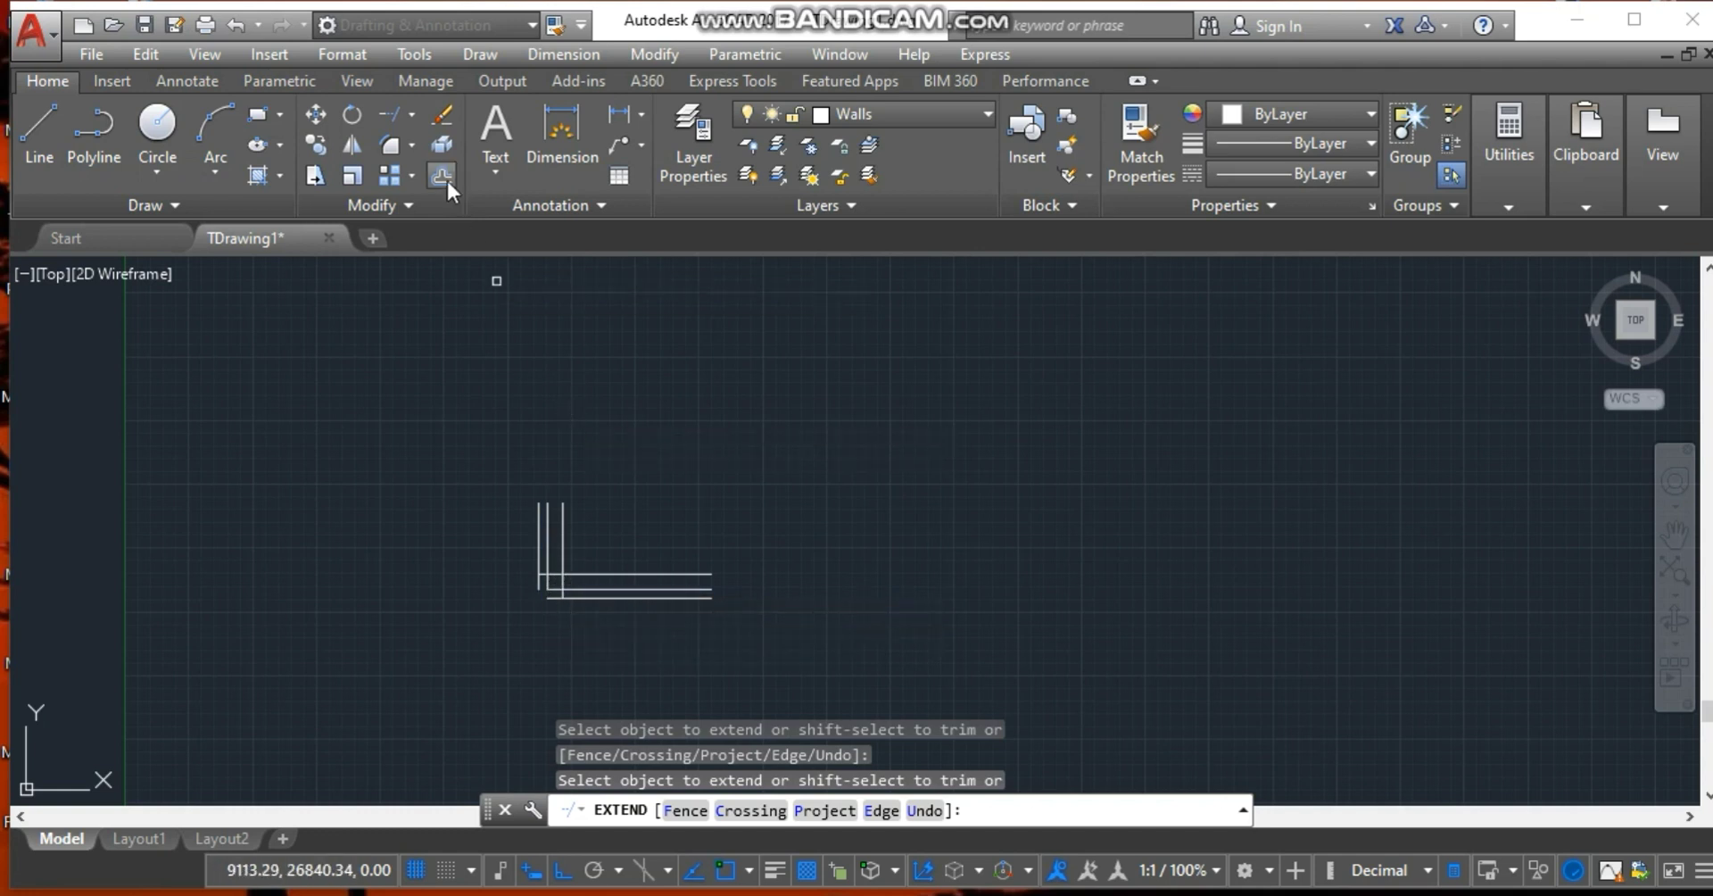
Chamfer the two outer wall lines so that they meet at the lower-left corner.
left_click(413, 143)
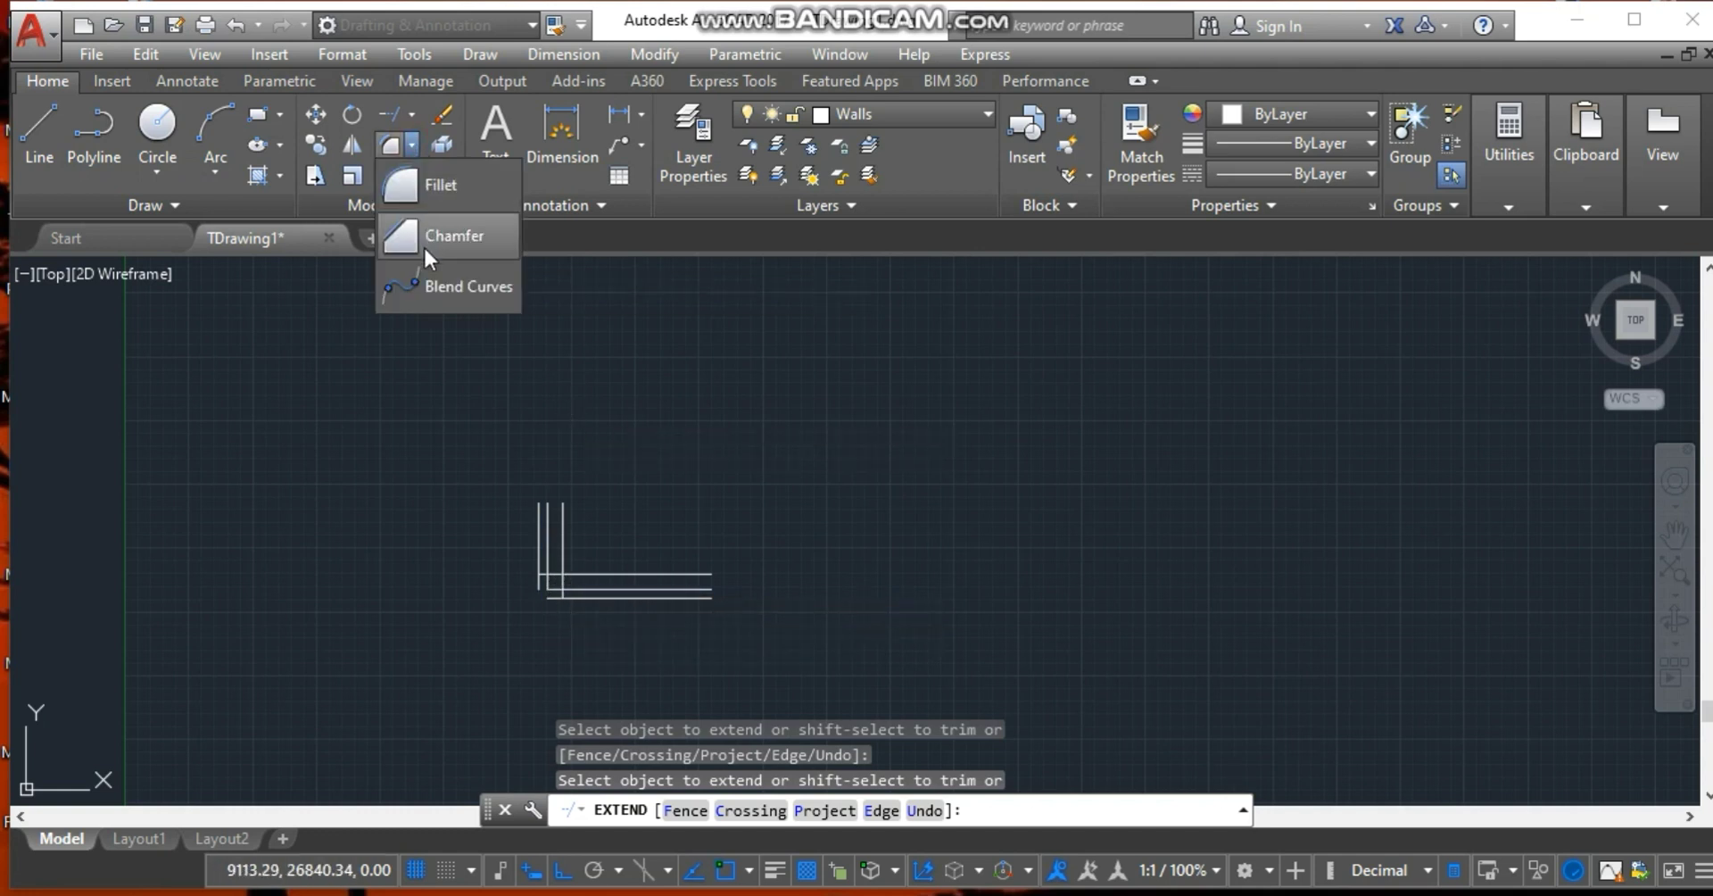
left_click(425, 246)
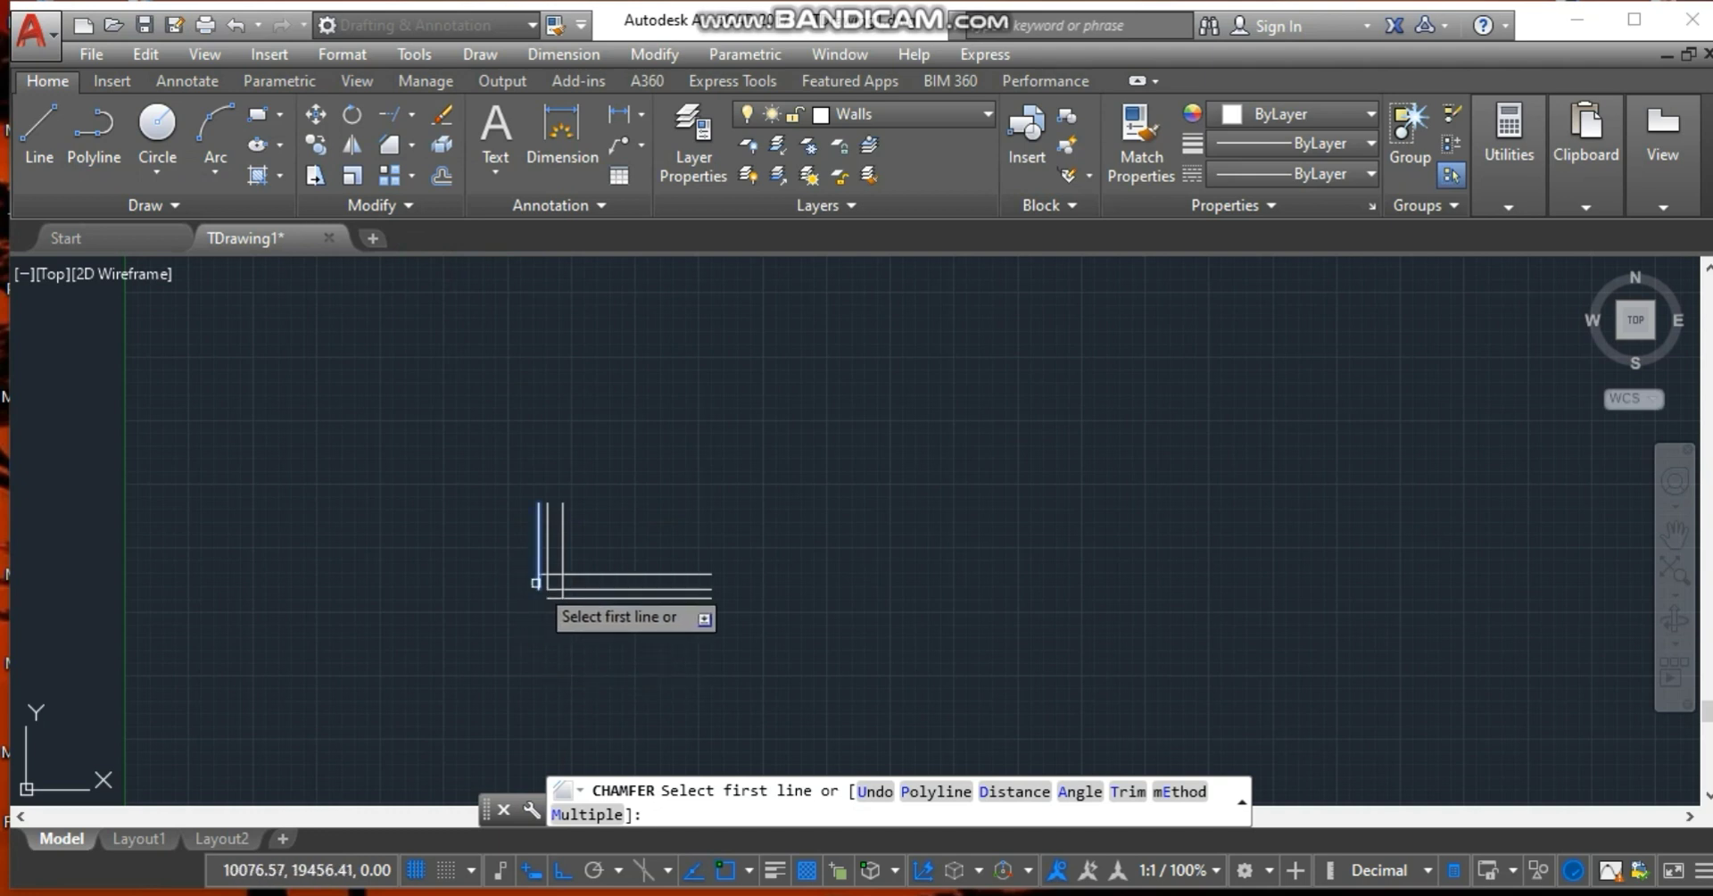
left_click(536, 582)
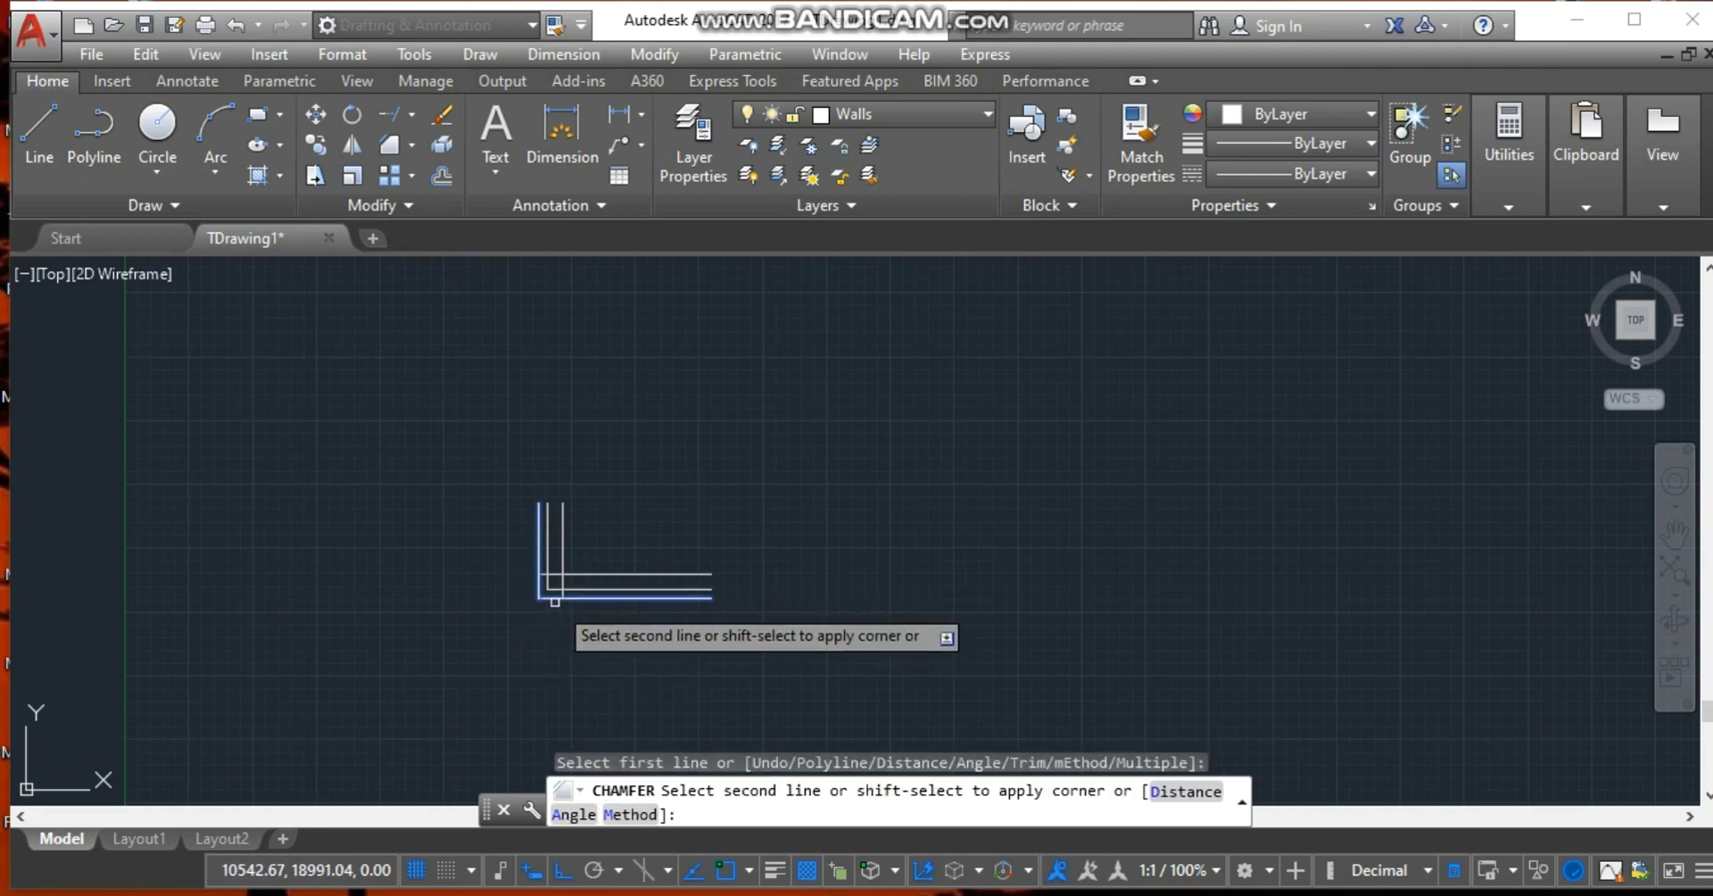
left_click(554, 598)
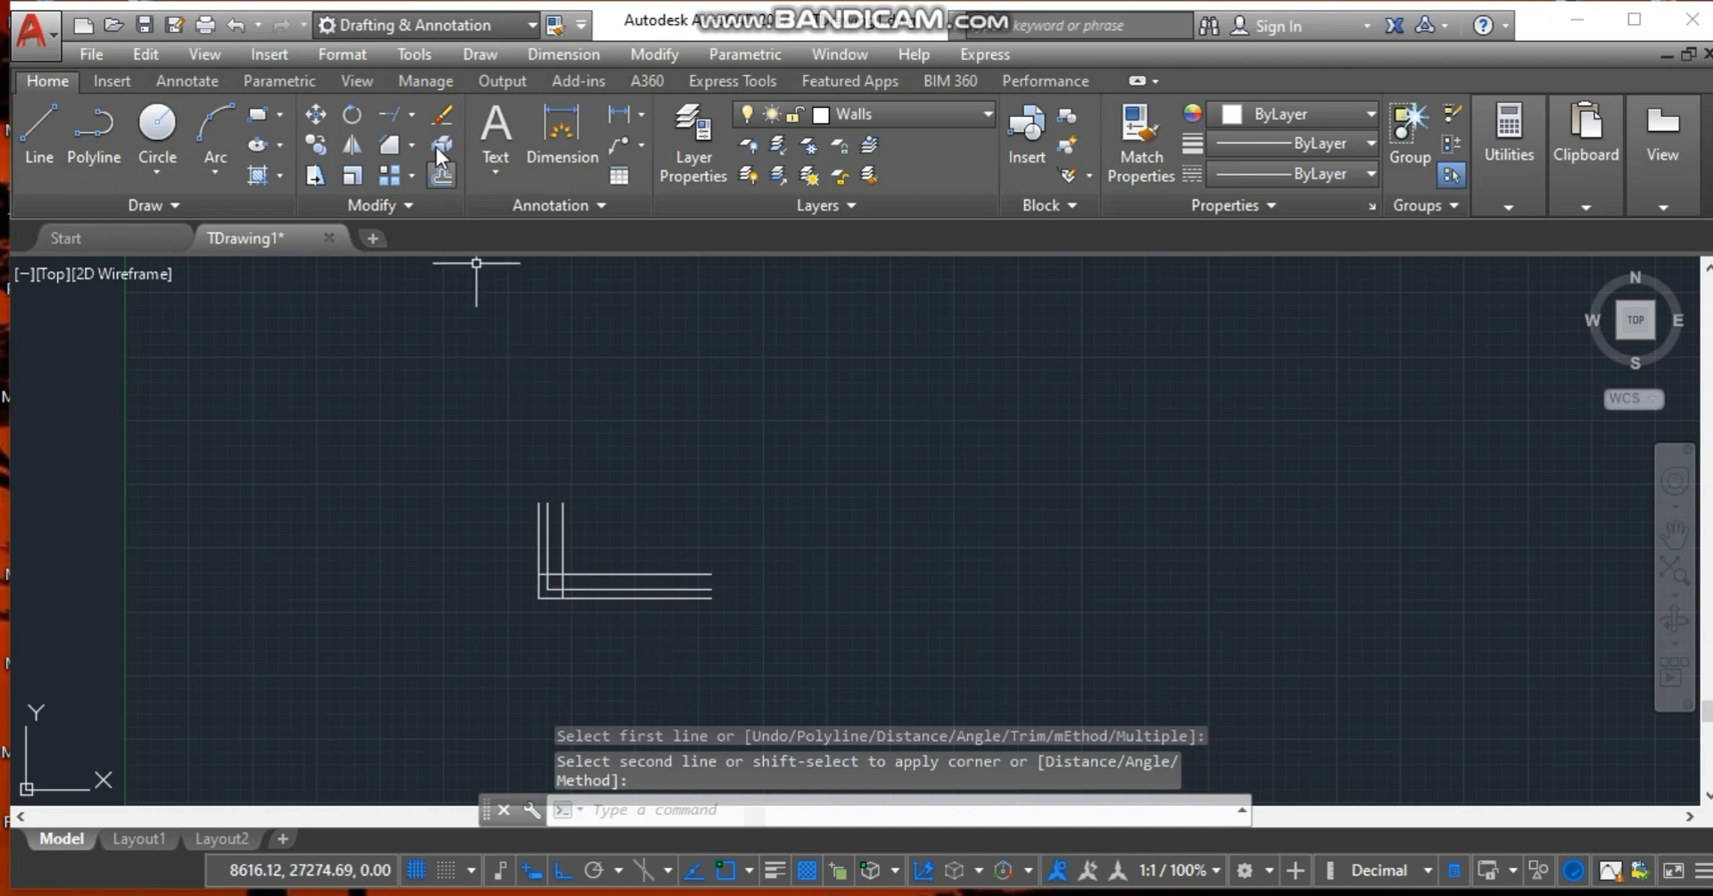
Trim the 600-offset lines and the inner wall lines at the lower-left corner to leave a 600 by 600 square column.
left_click(411, 114)
left_click(413, 173)
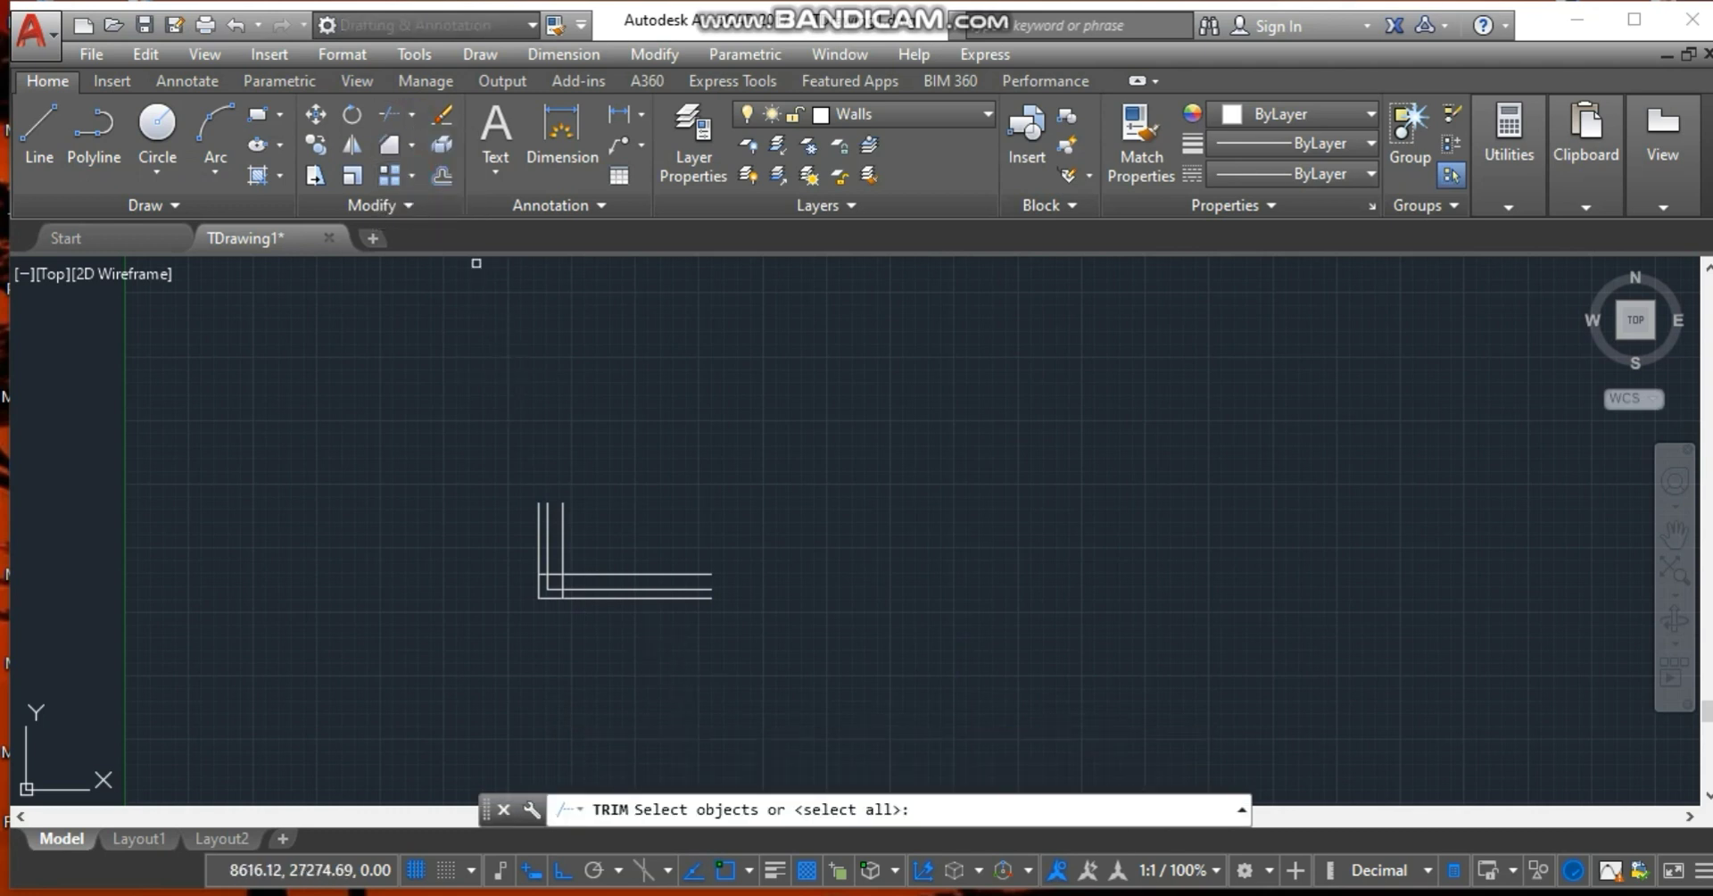
key("Return")
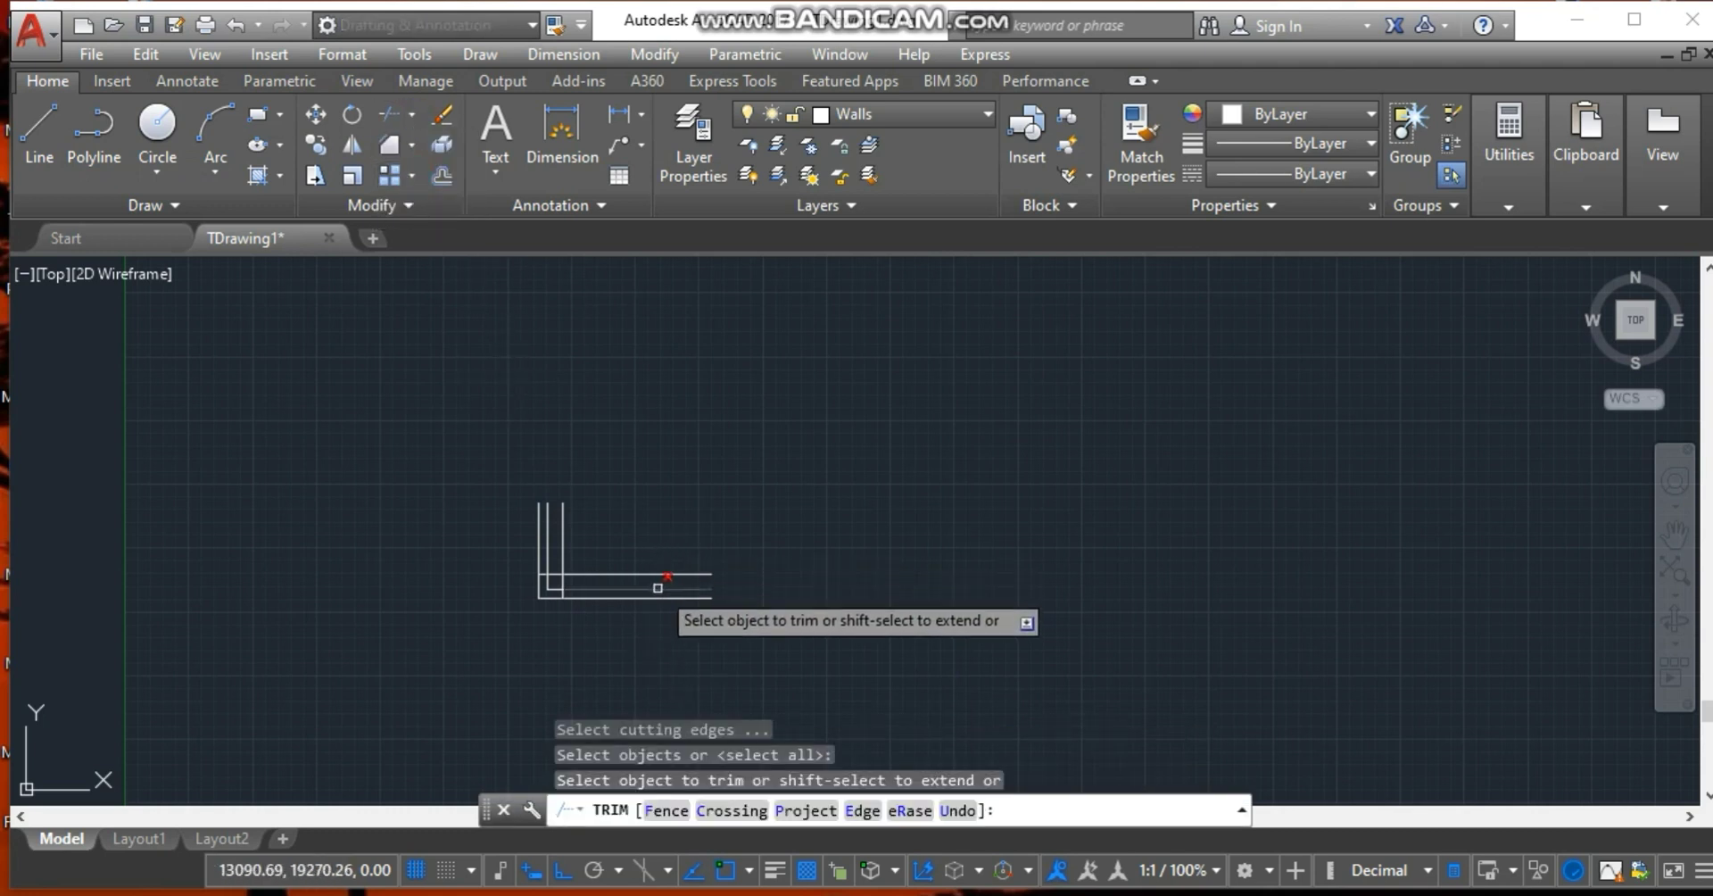
left_click(652, 578)
left_click(640, 568)
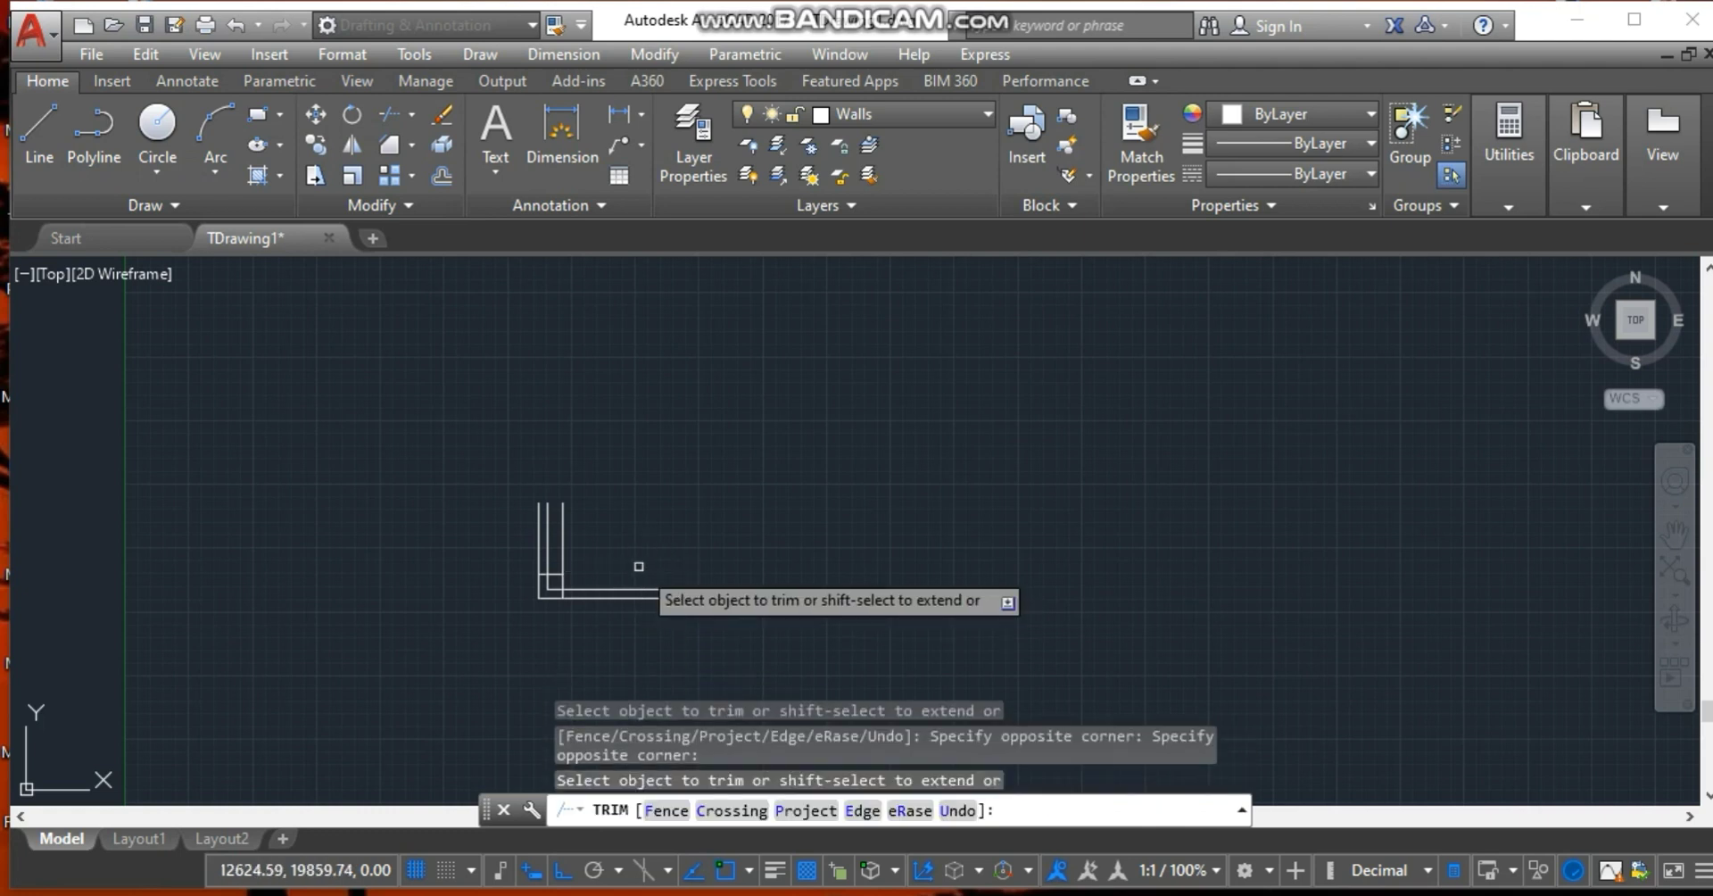
left_click(562, 533)
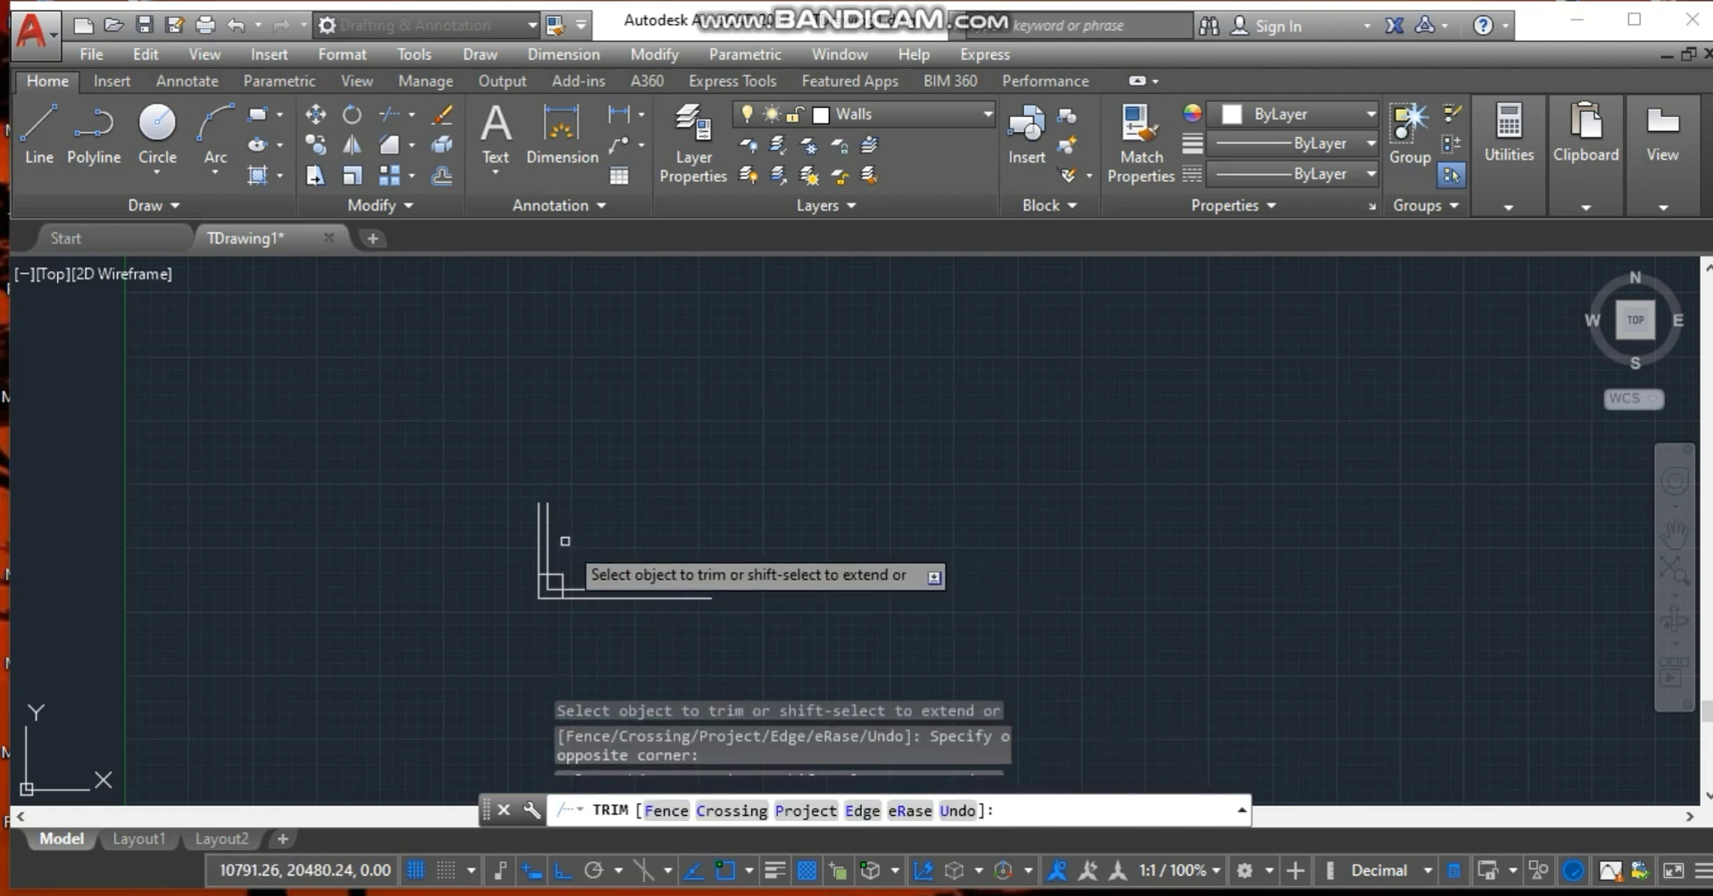
left_click(549, 584)
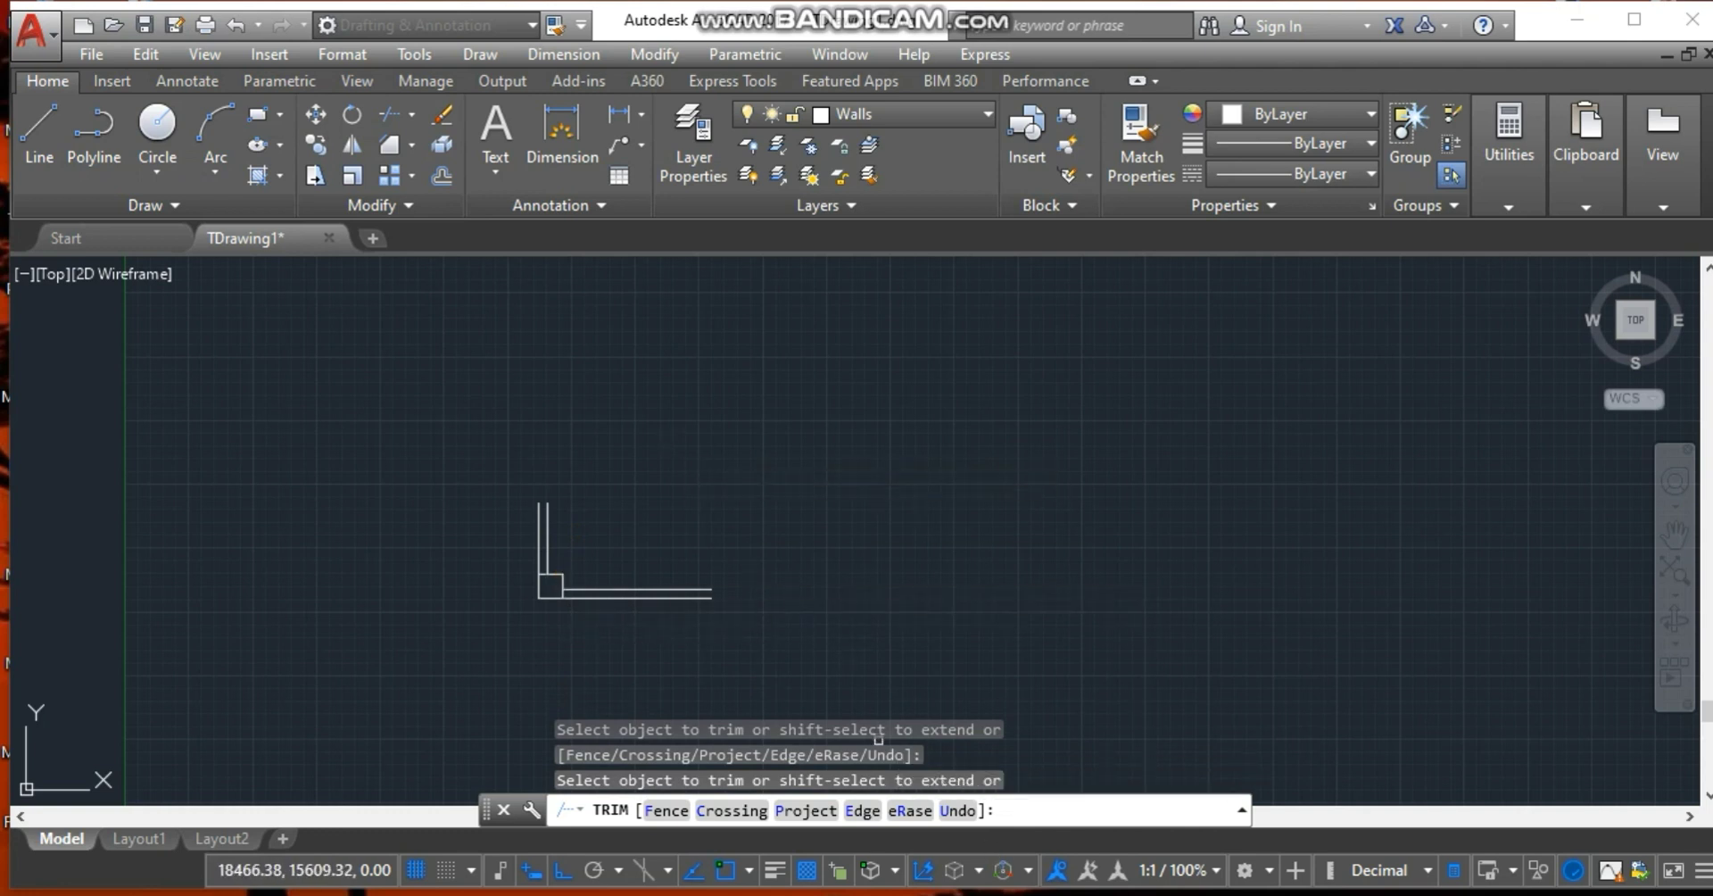
Check the floor plan image for the layout continuing from the corner column, and return to the drawing.
left_click(1143, 894)
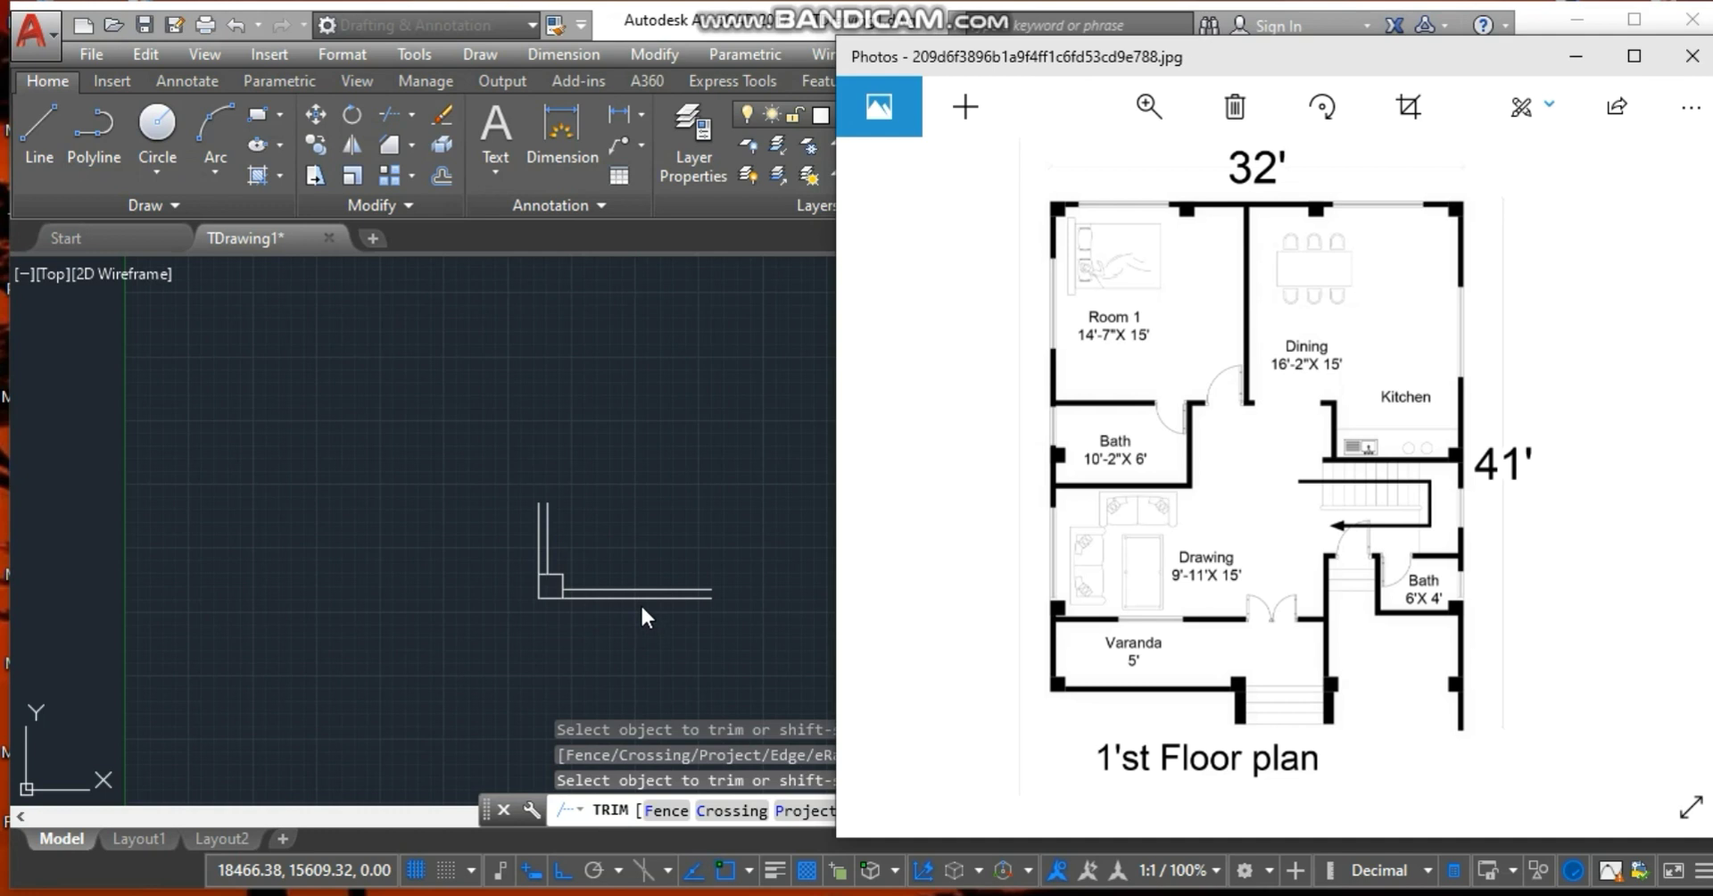
left_click(626, 585)
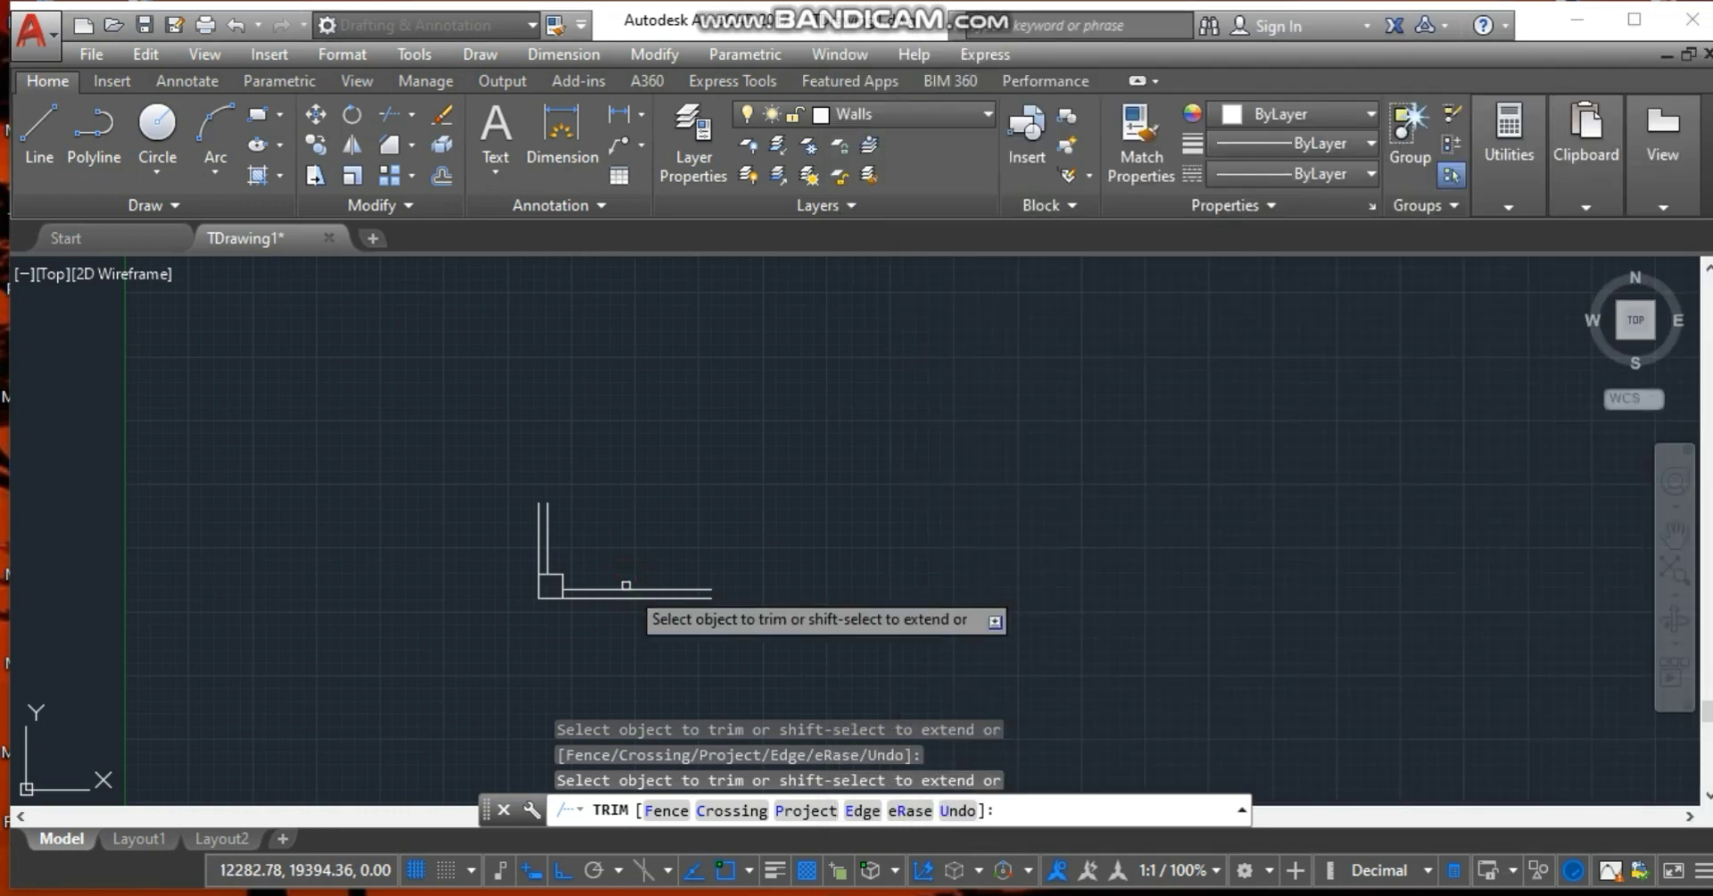
Offset the right edge of the lower-left column 4200 to the right.
key("Escape")
left_click(627, 588)
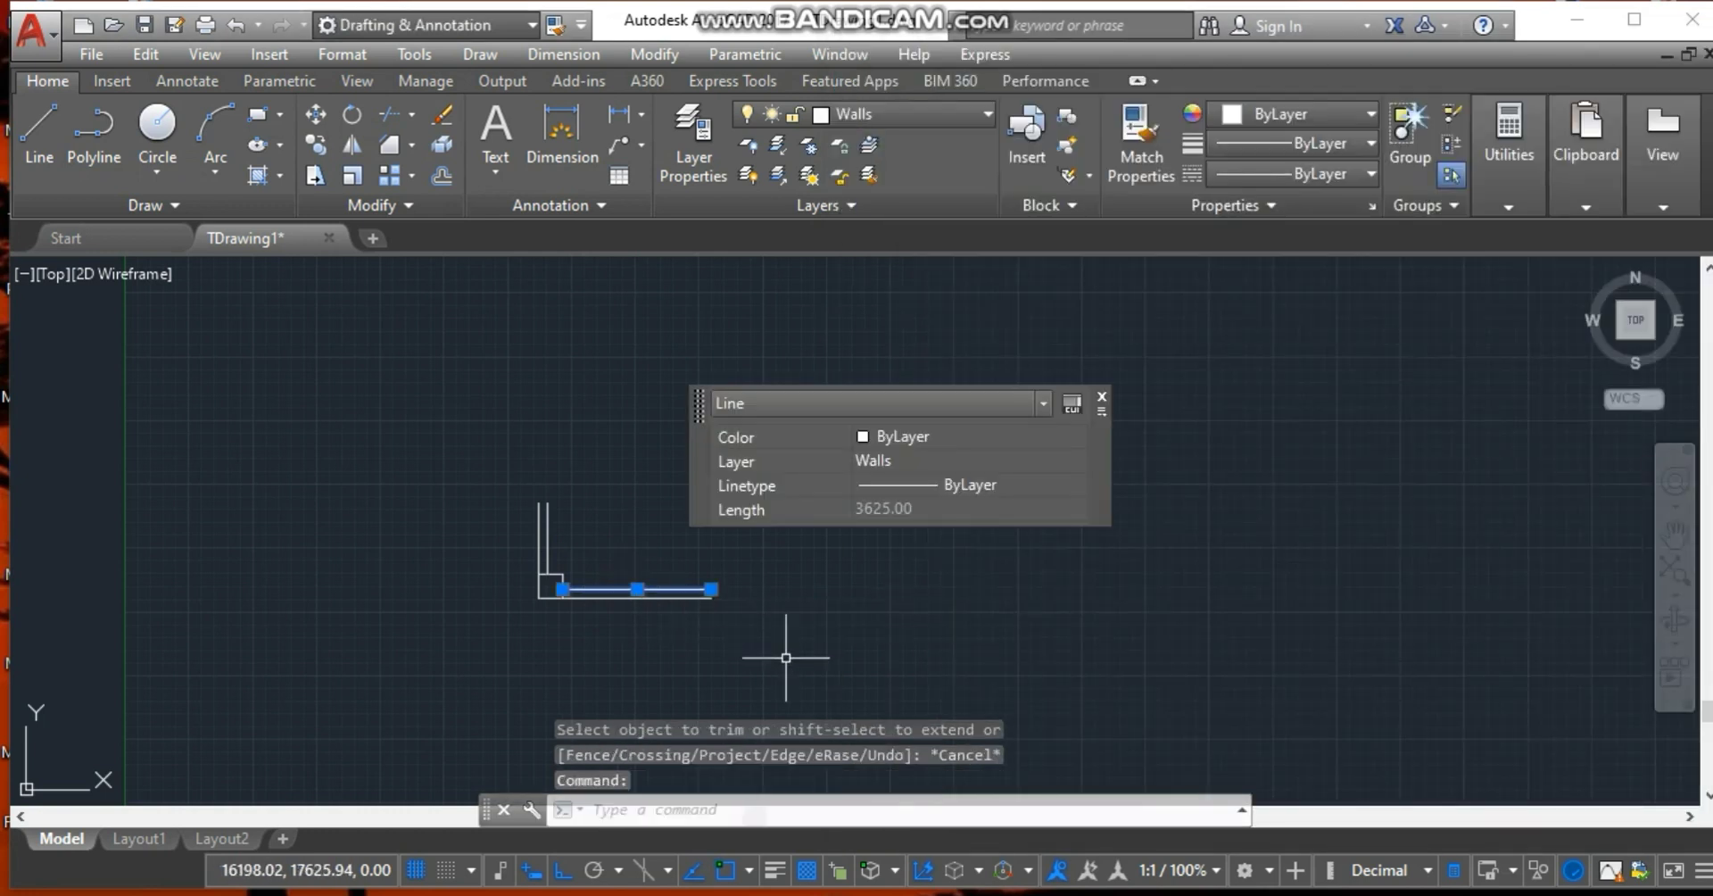
key("Escape")
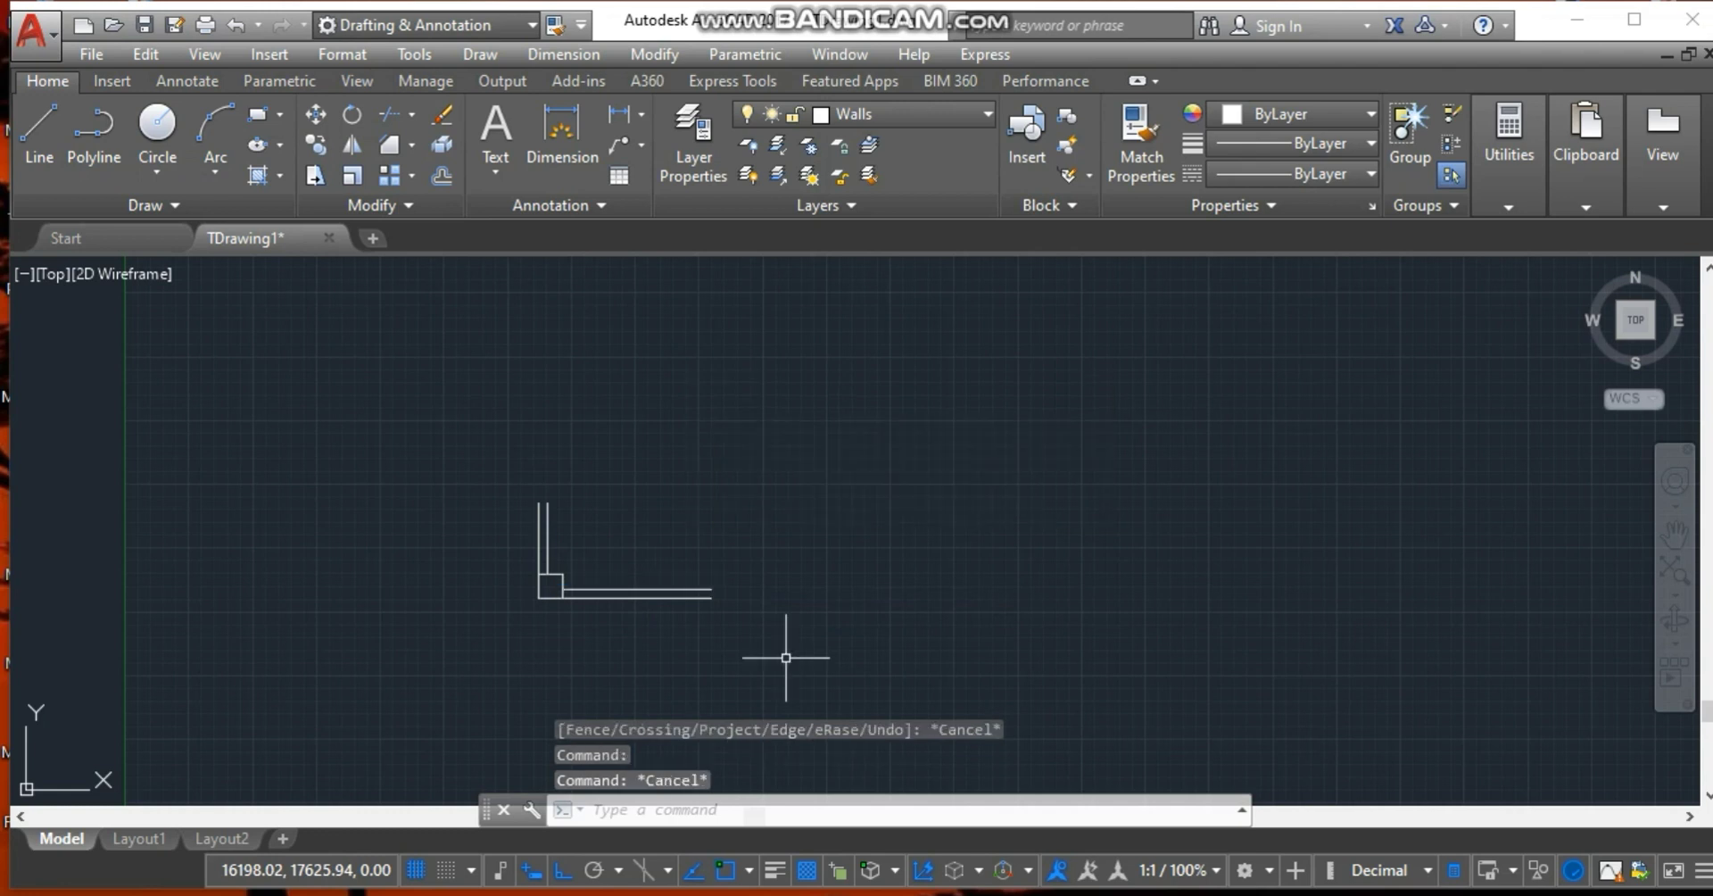
left_click(432, 183)
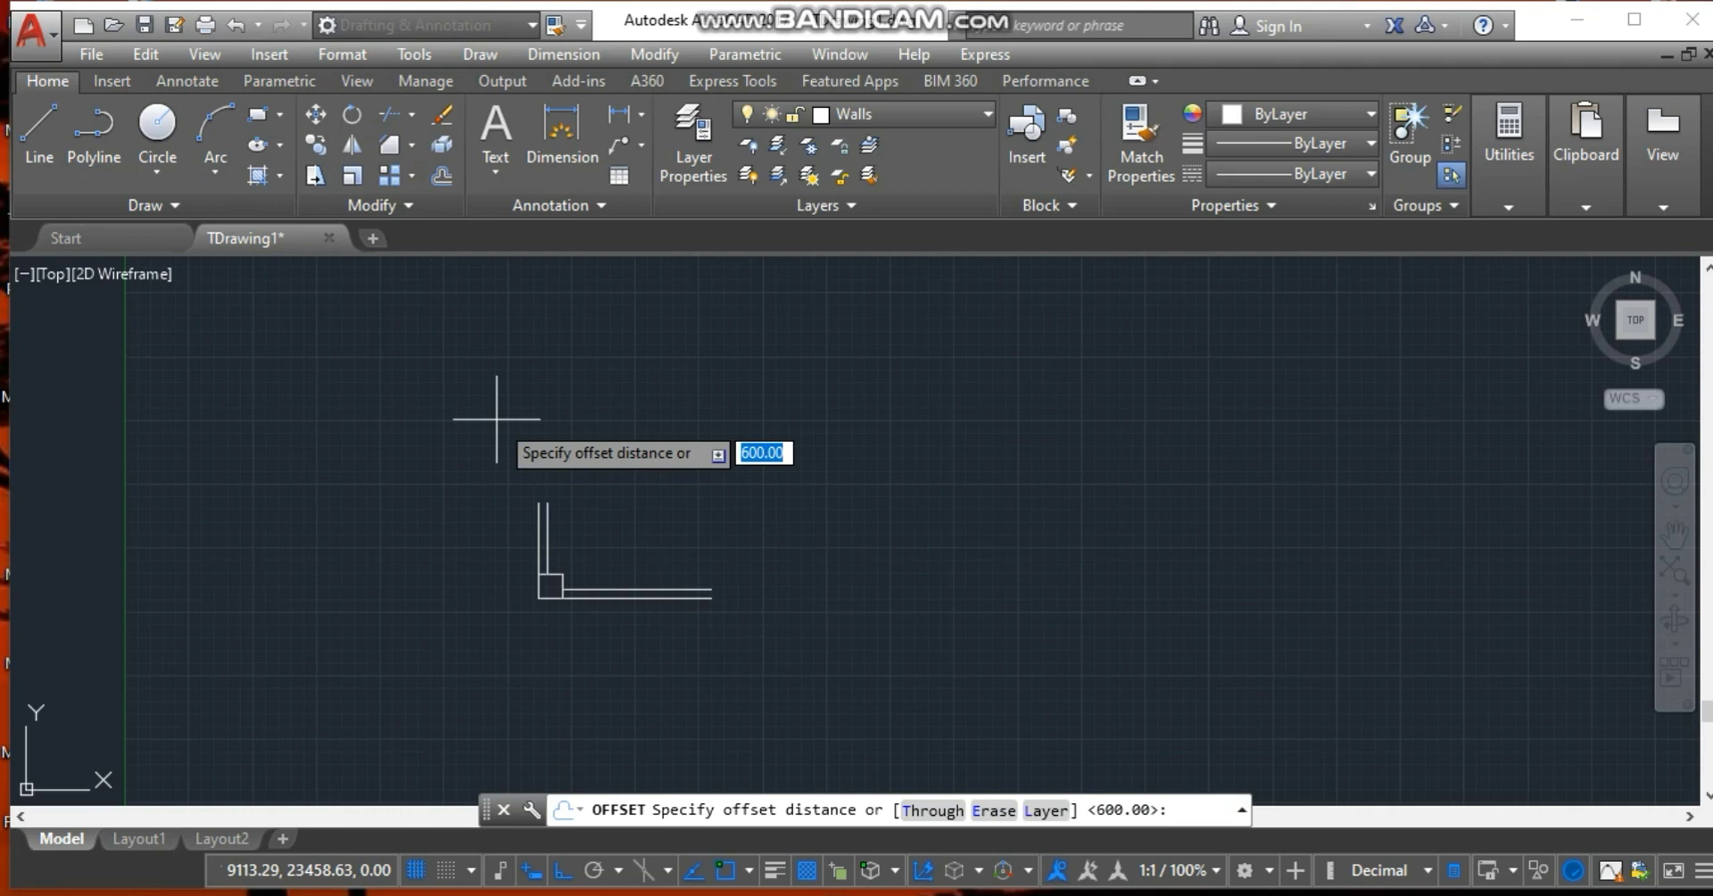
type("4200")
key("Return")
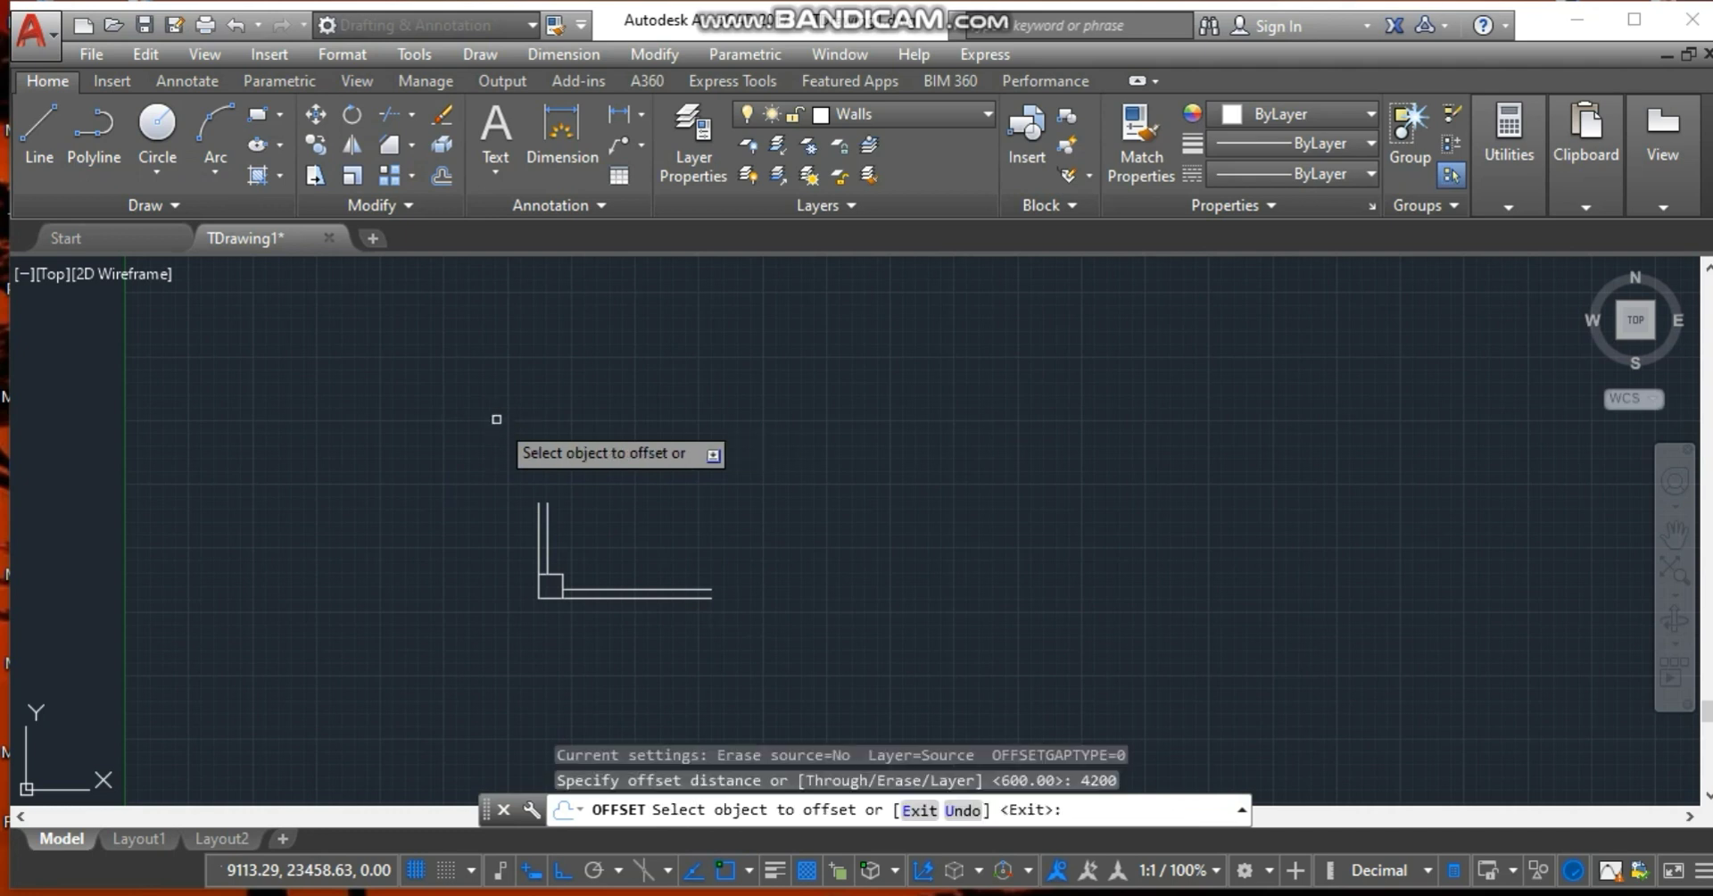
left_click(561, 582)
left_click(803, 574)
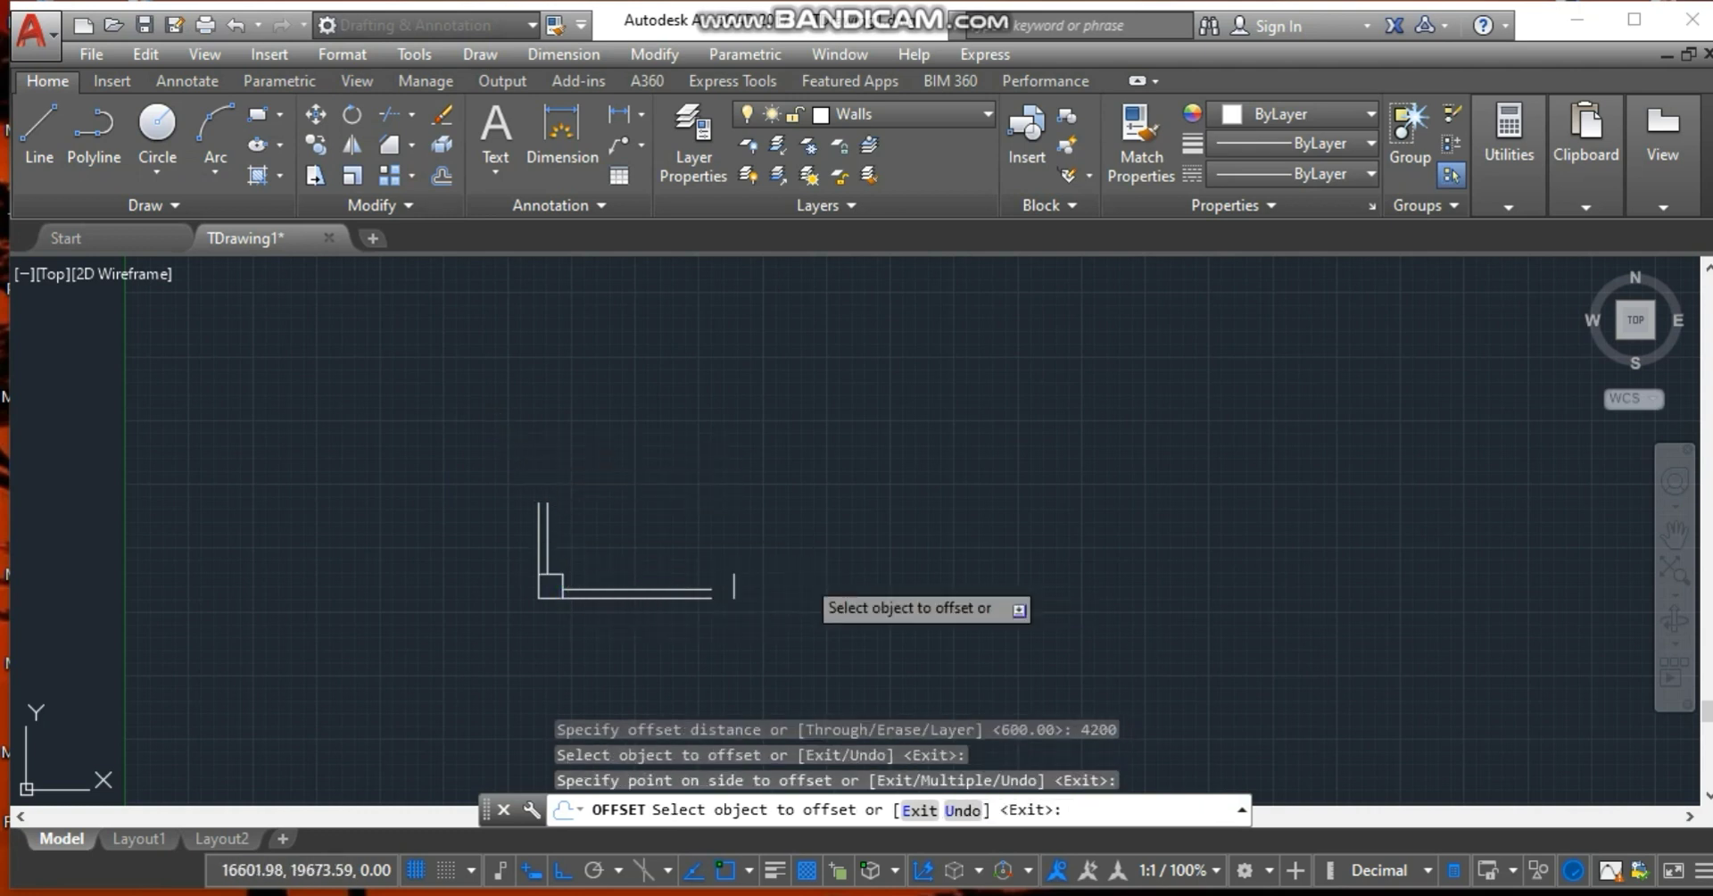
key("Escape")
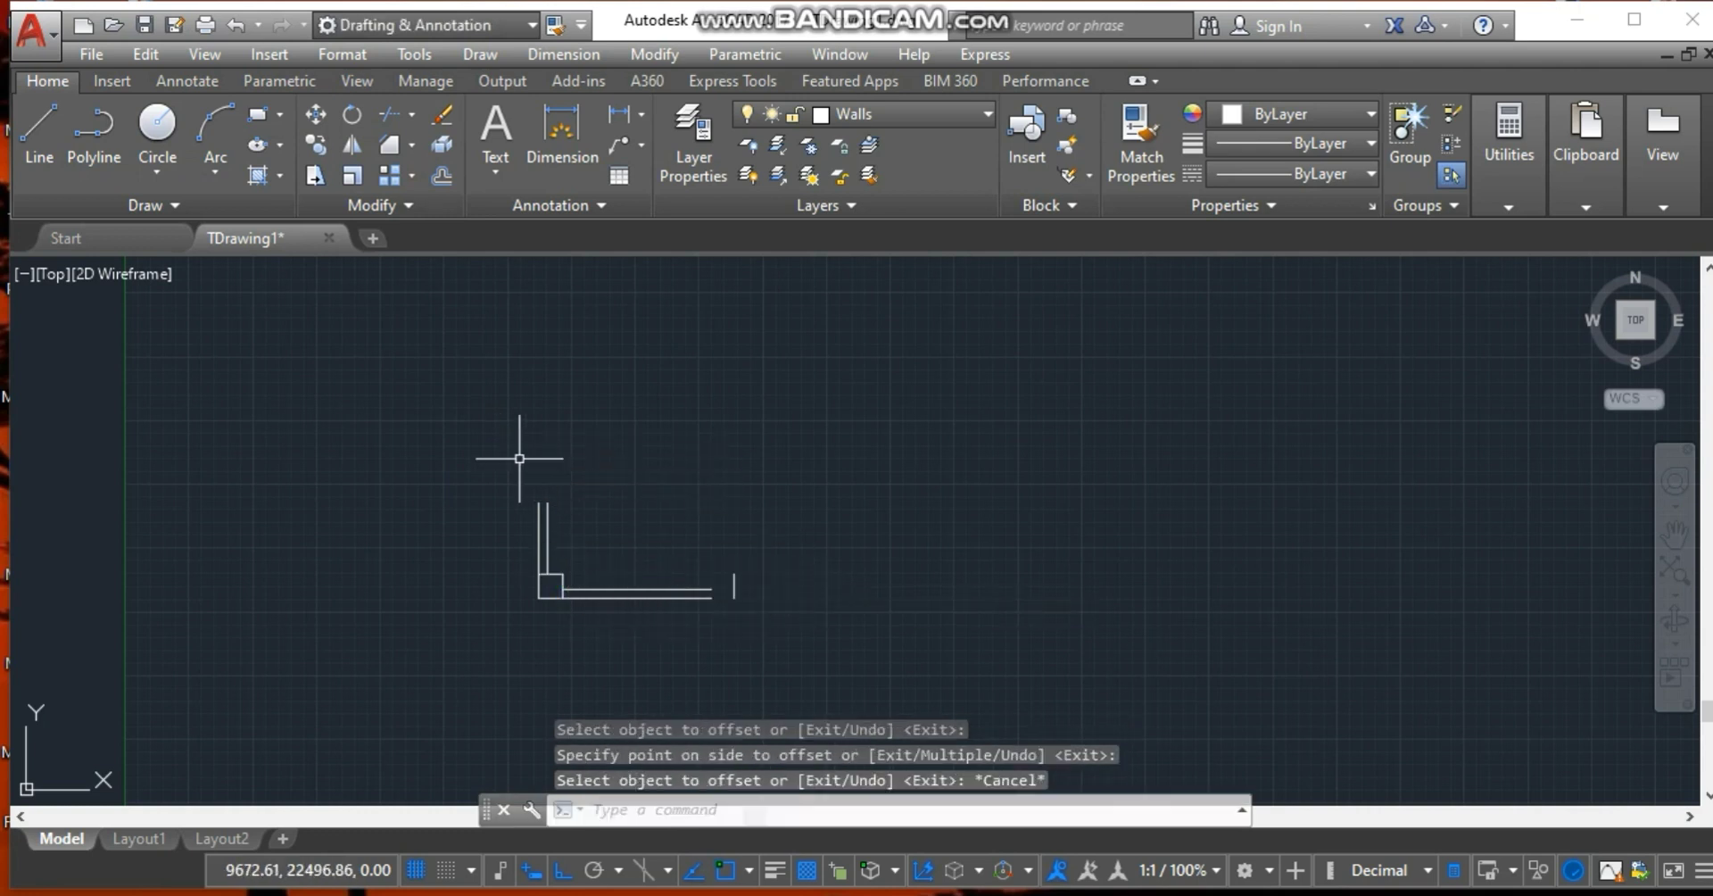
Extend both lines of the horizontal bottom wall to the 4200-offset line.
left_click(414, 113)
left_click(419, 196)
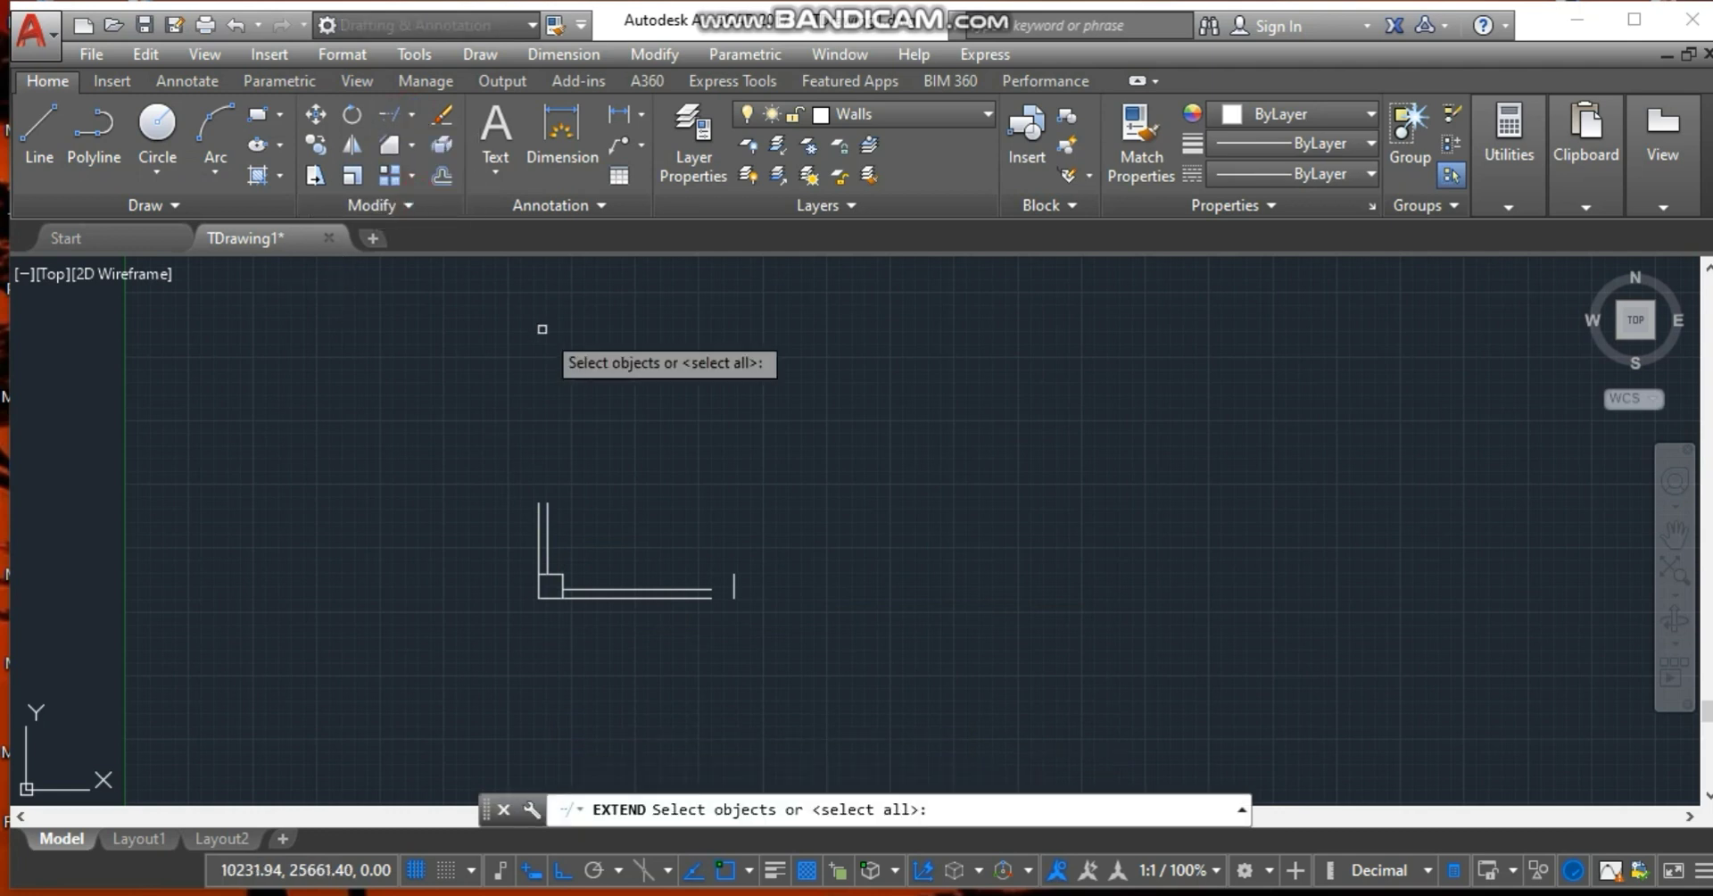
key("Return")
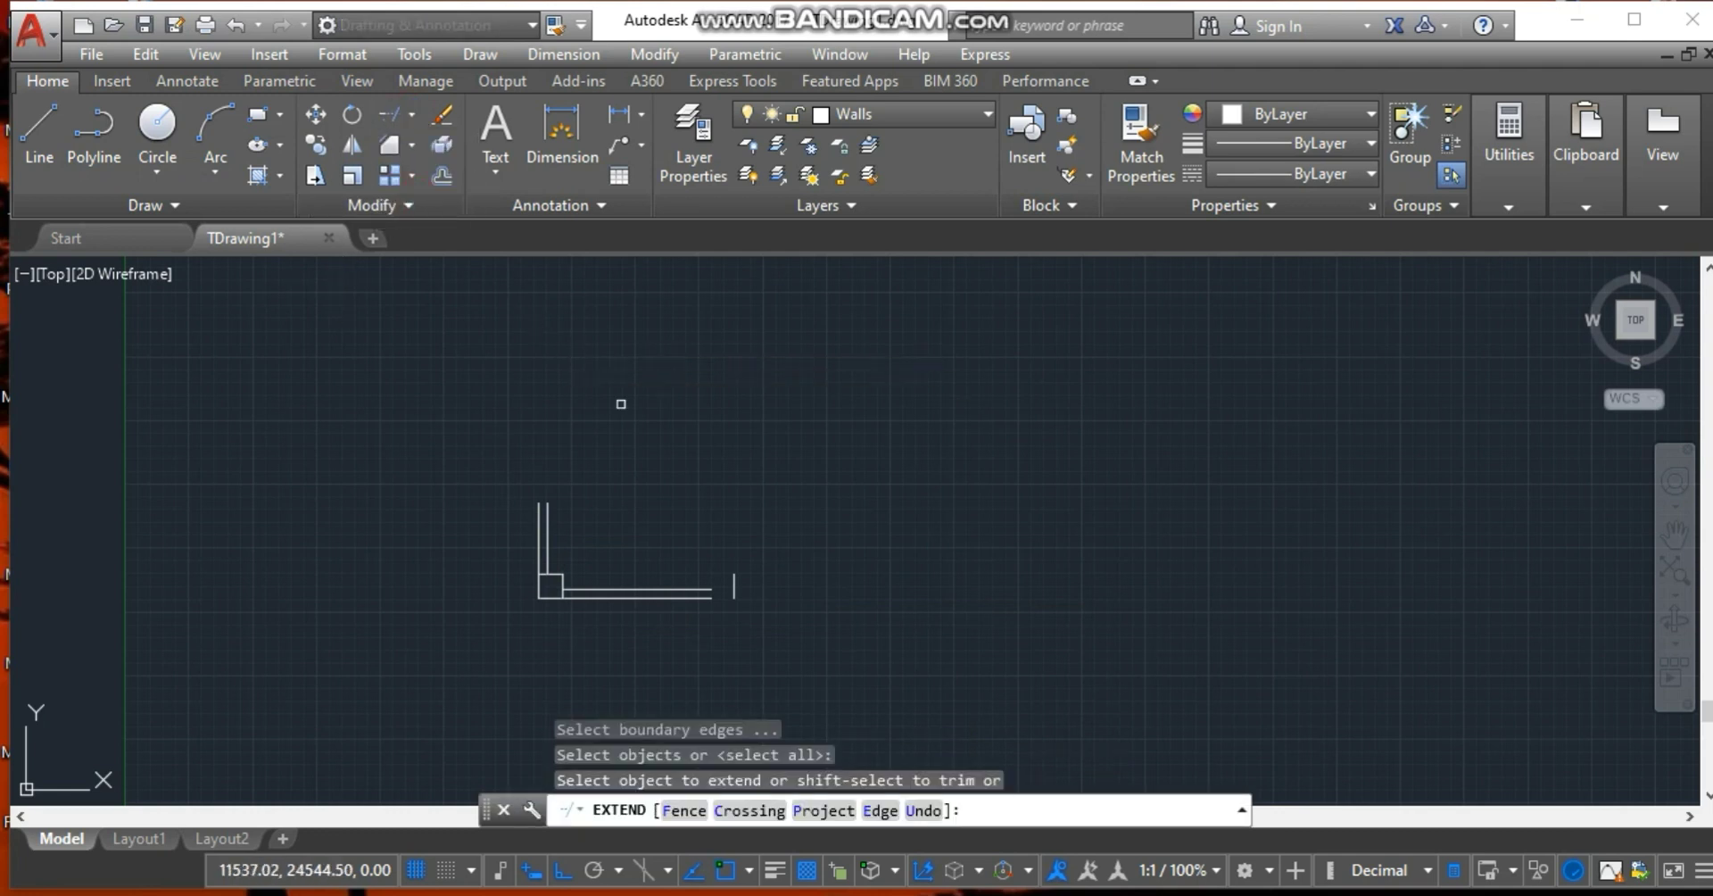
left_click(696, 588)
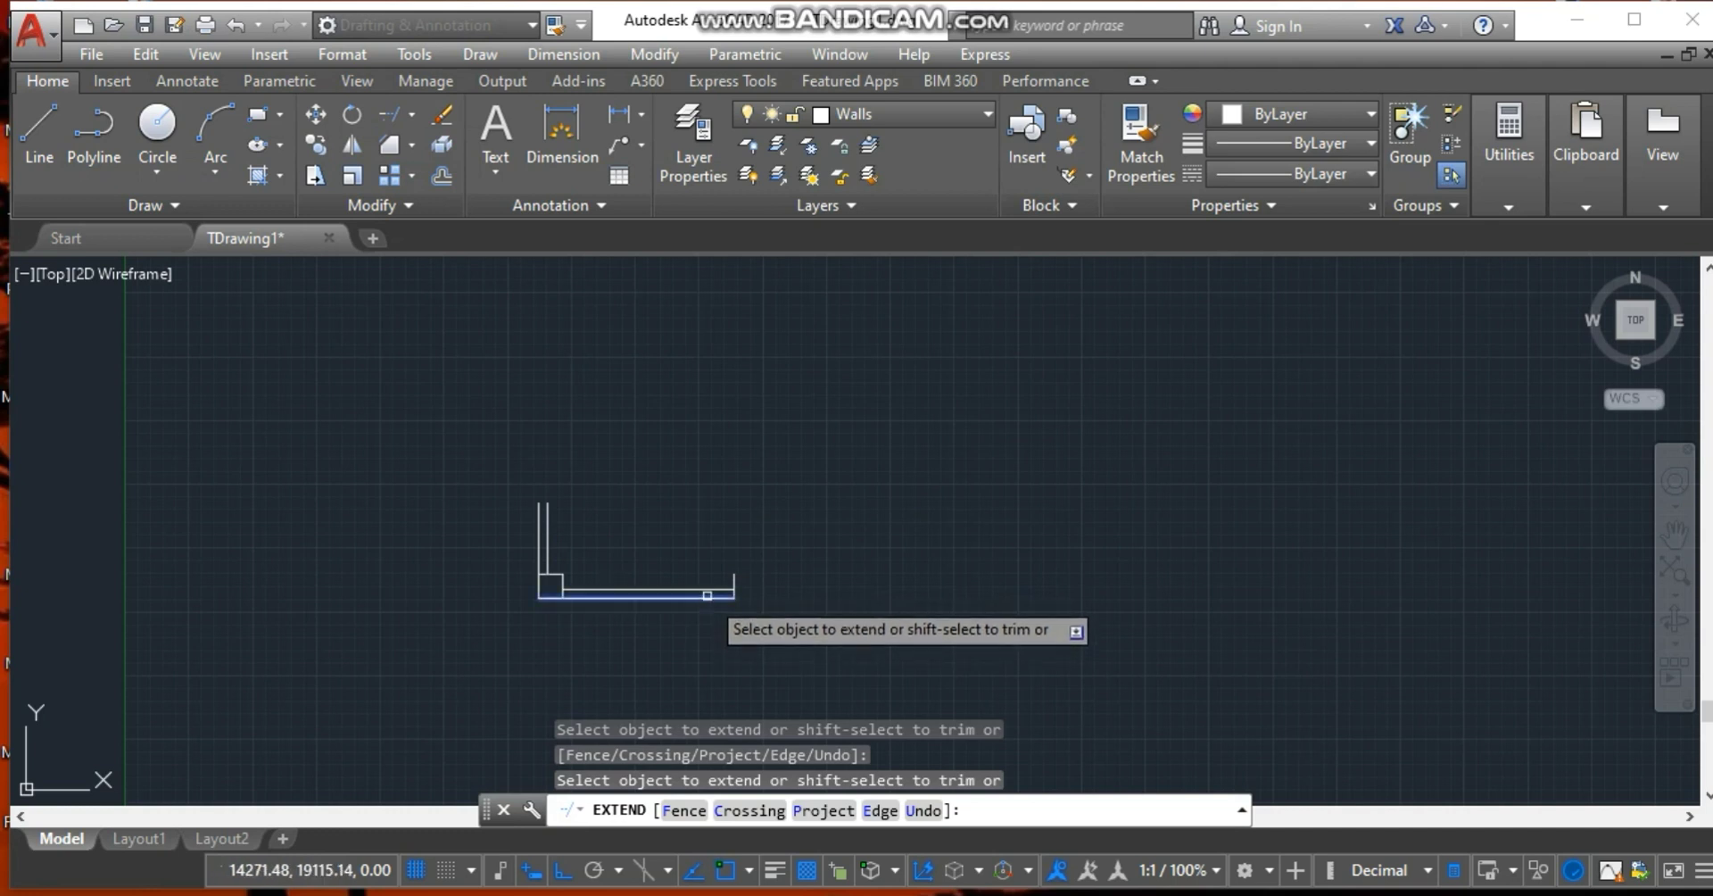
left_click(707, 595)
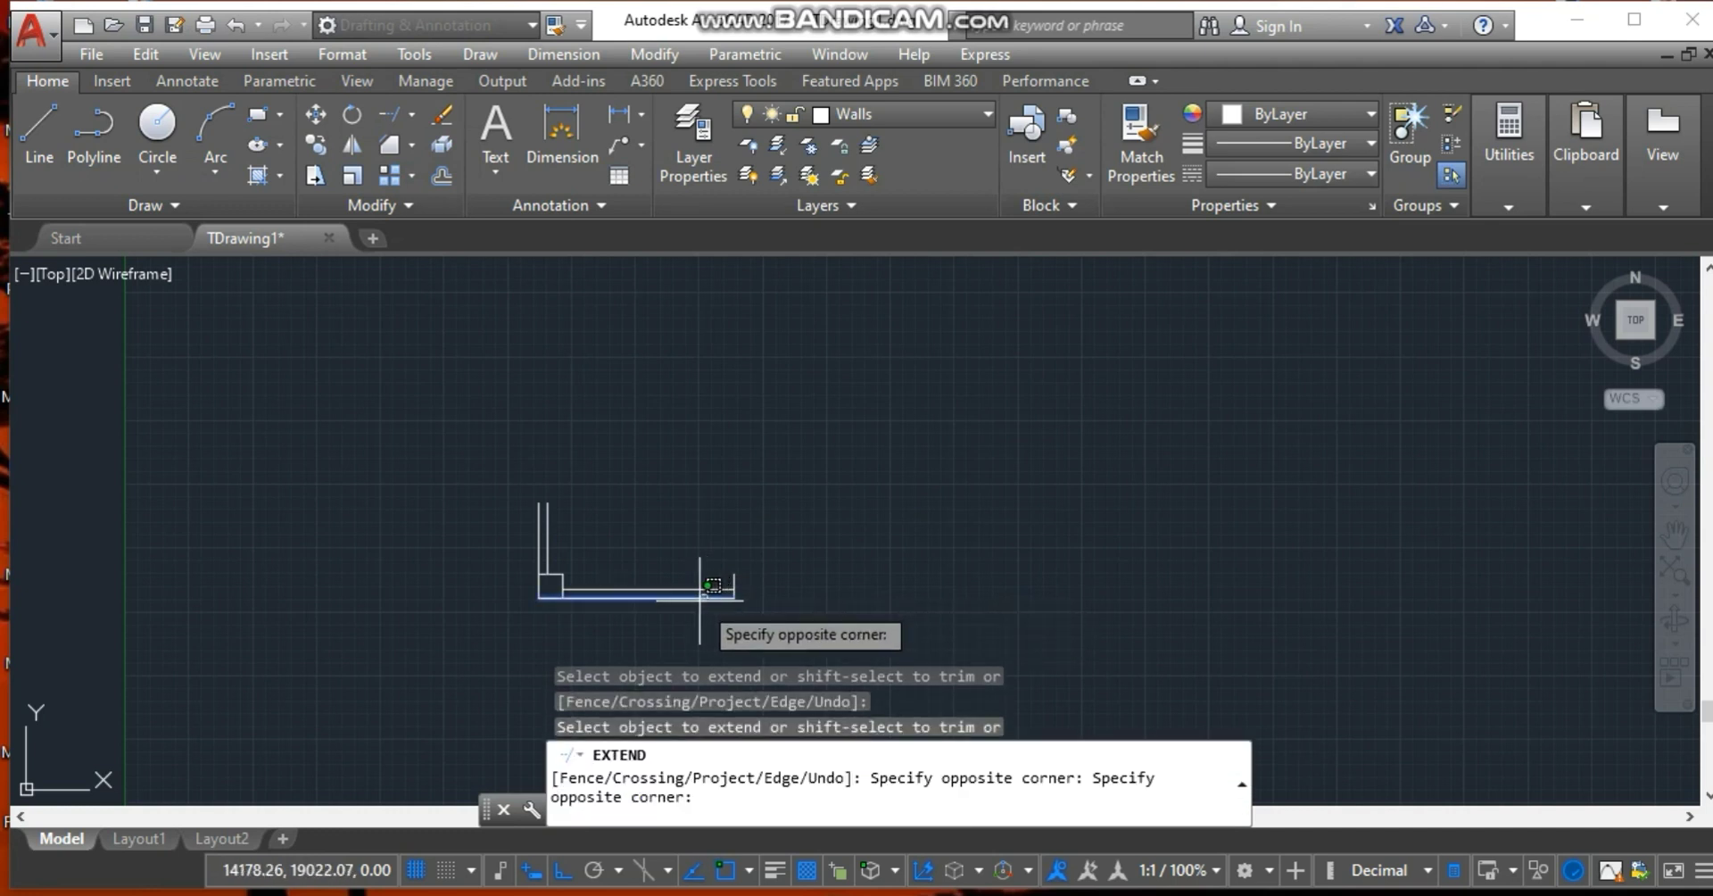
left_click(694, 604)
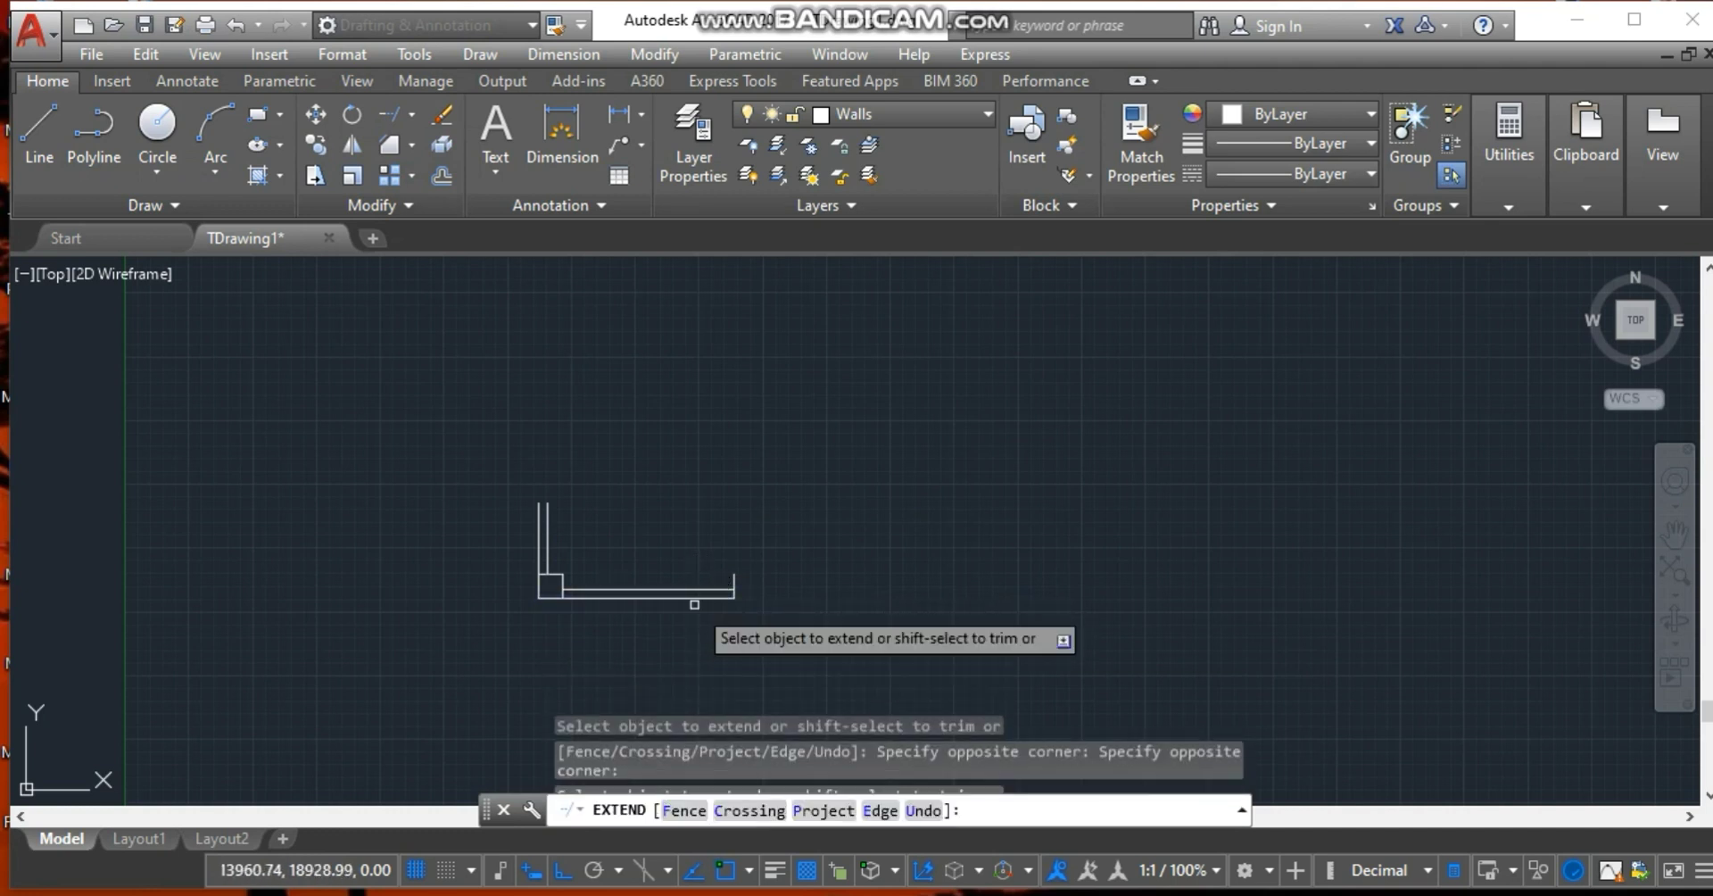
key("Escape")
left_click(733, 586)
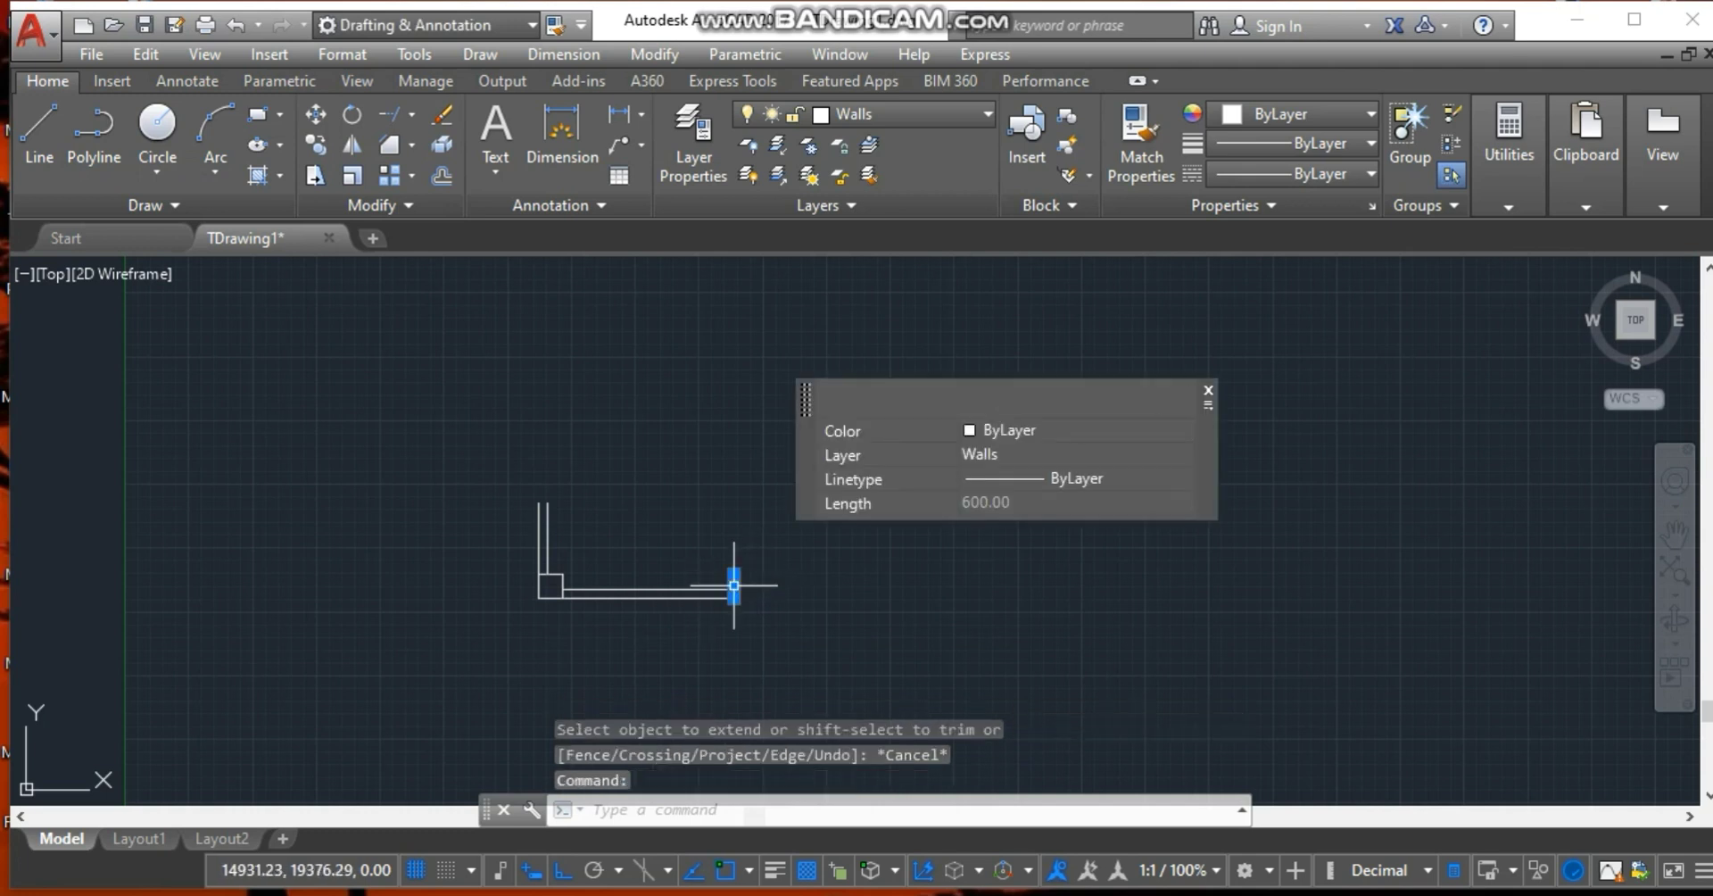
key("Delete")
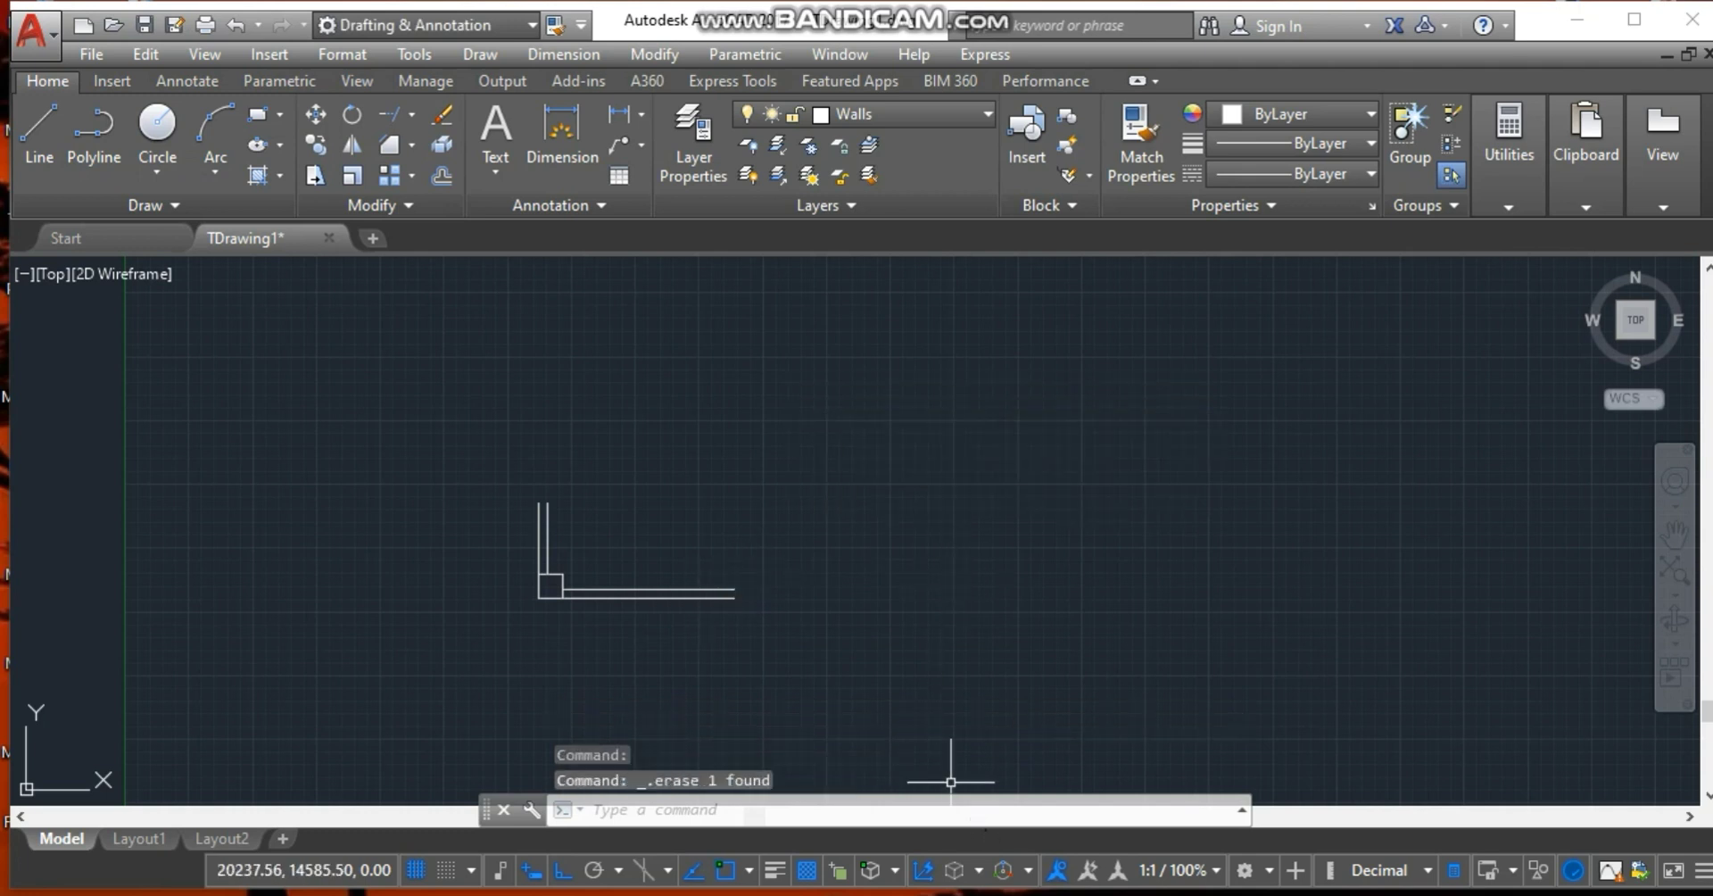
key("alt+Tab")
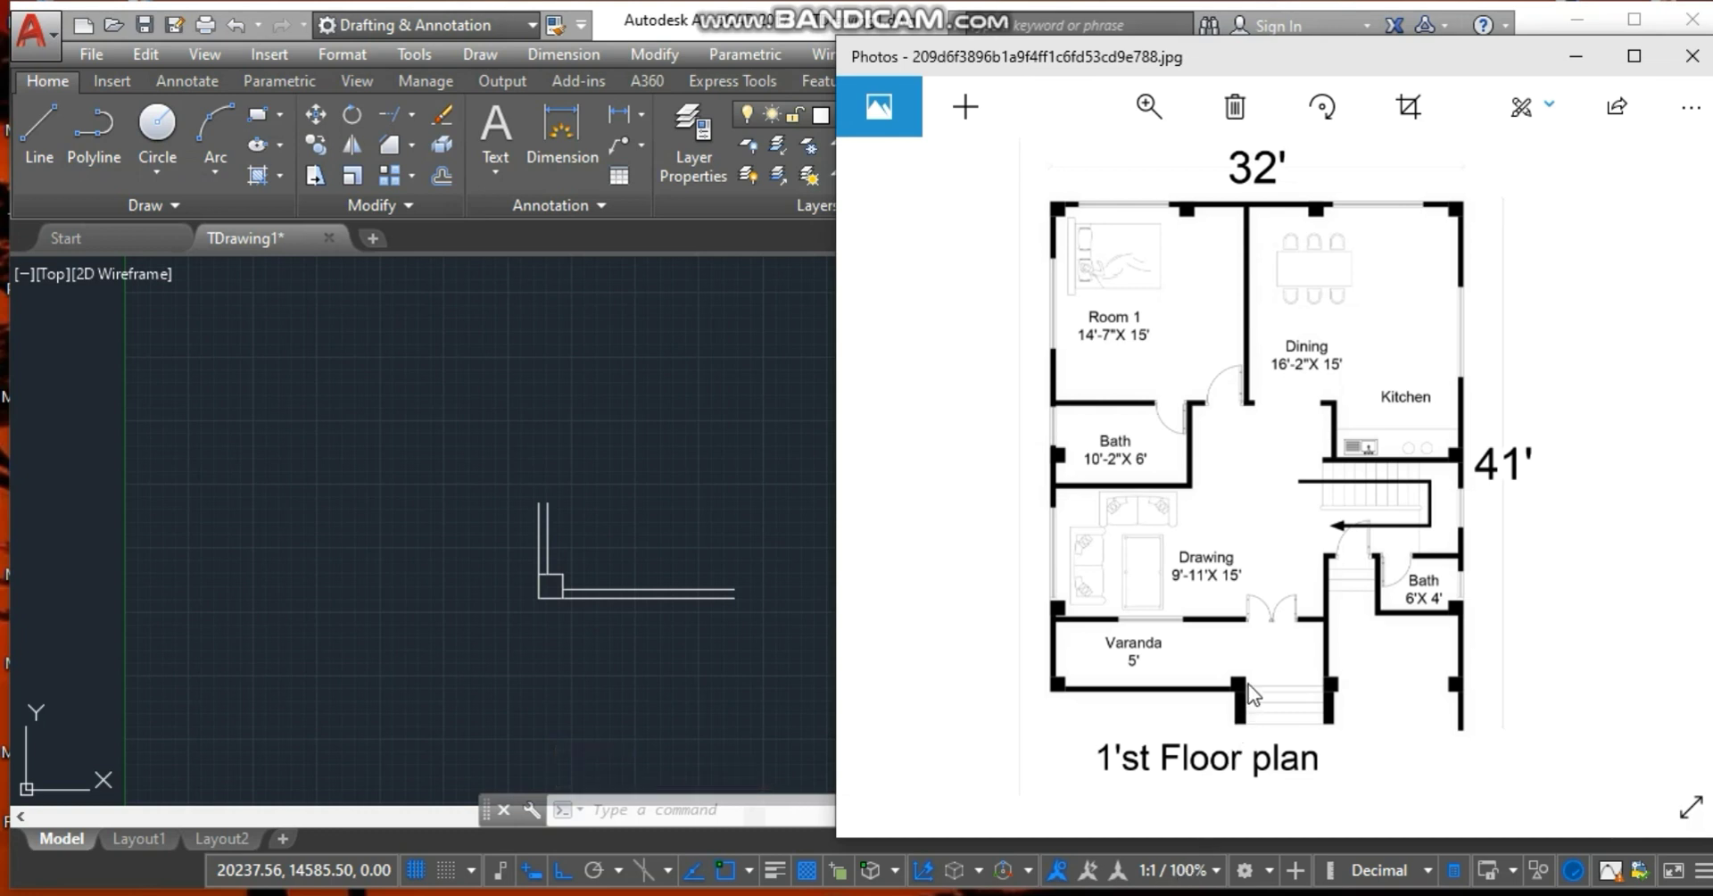
left_click(767, 533)
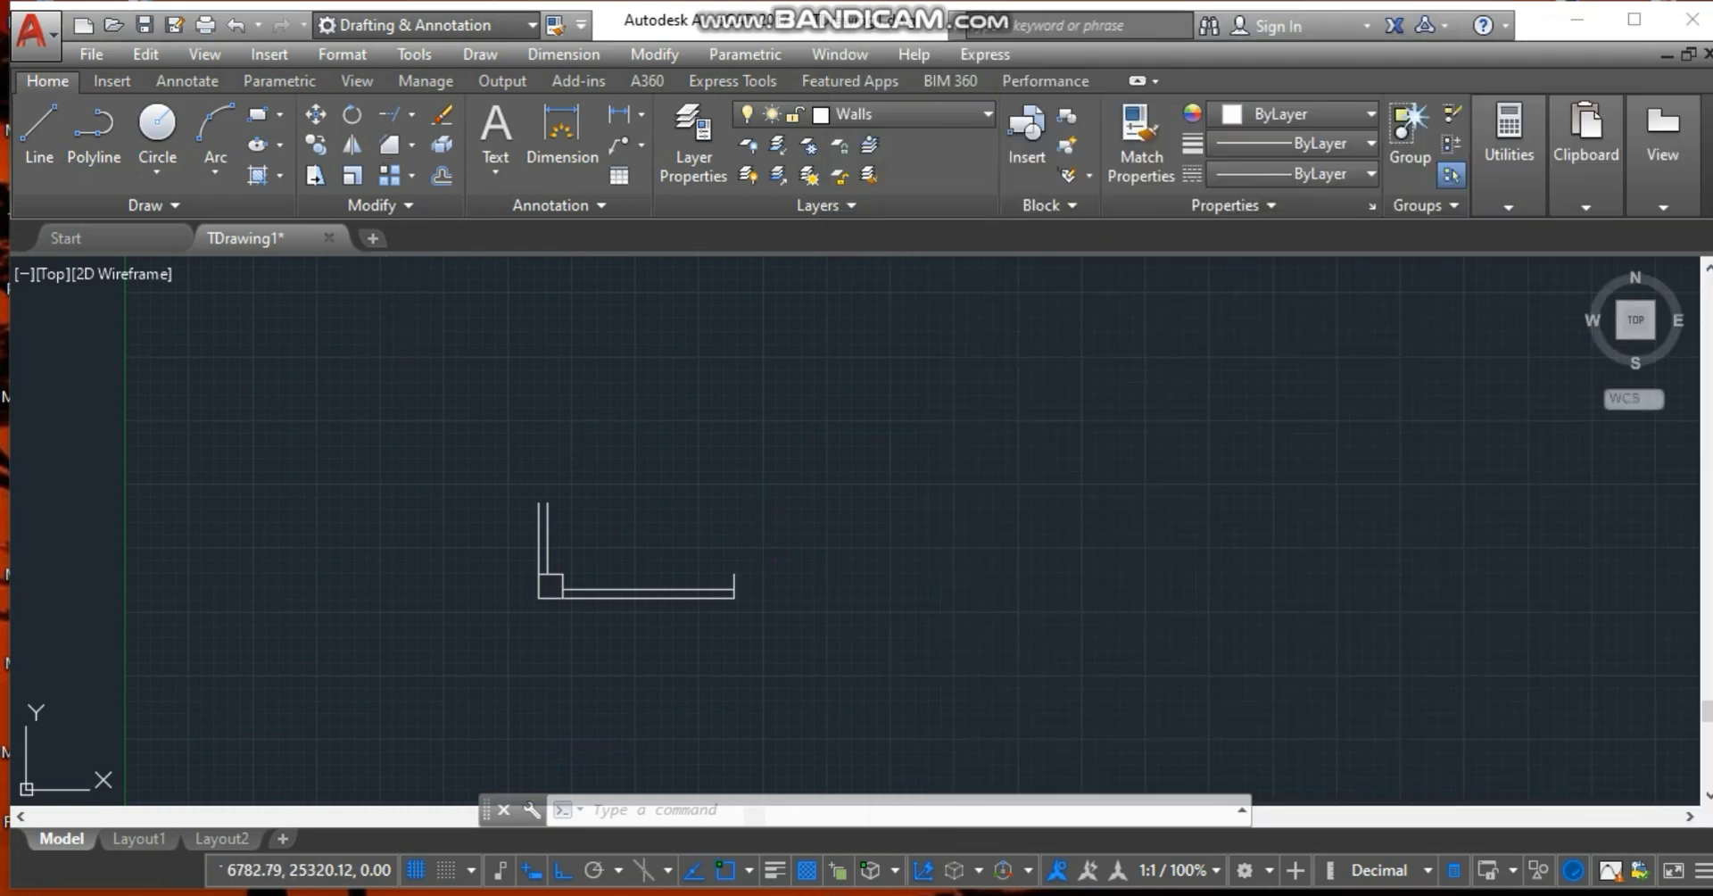
key("ctrl+z")
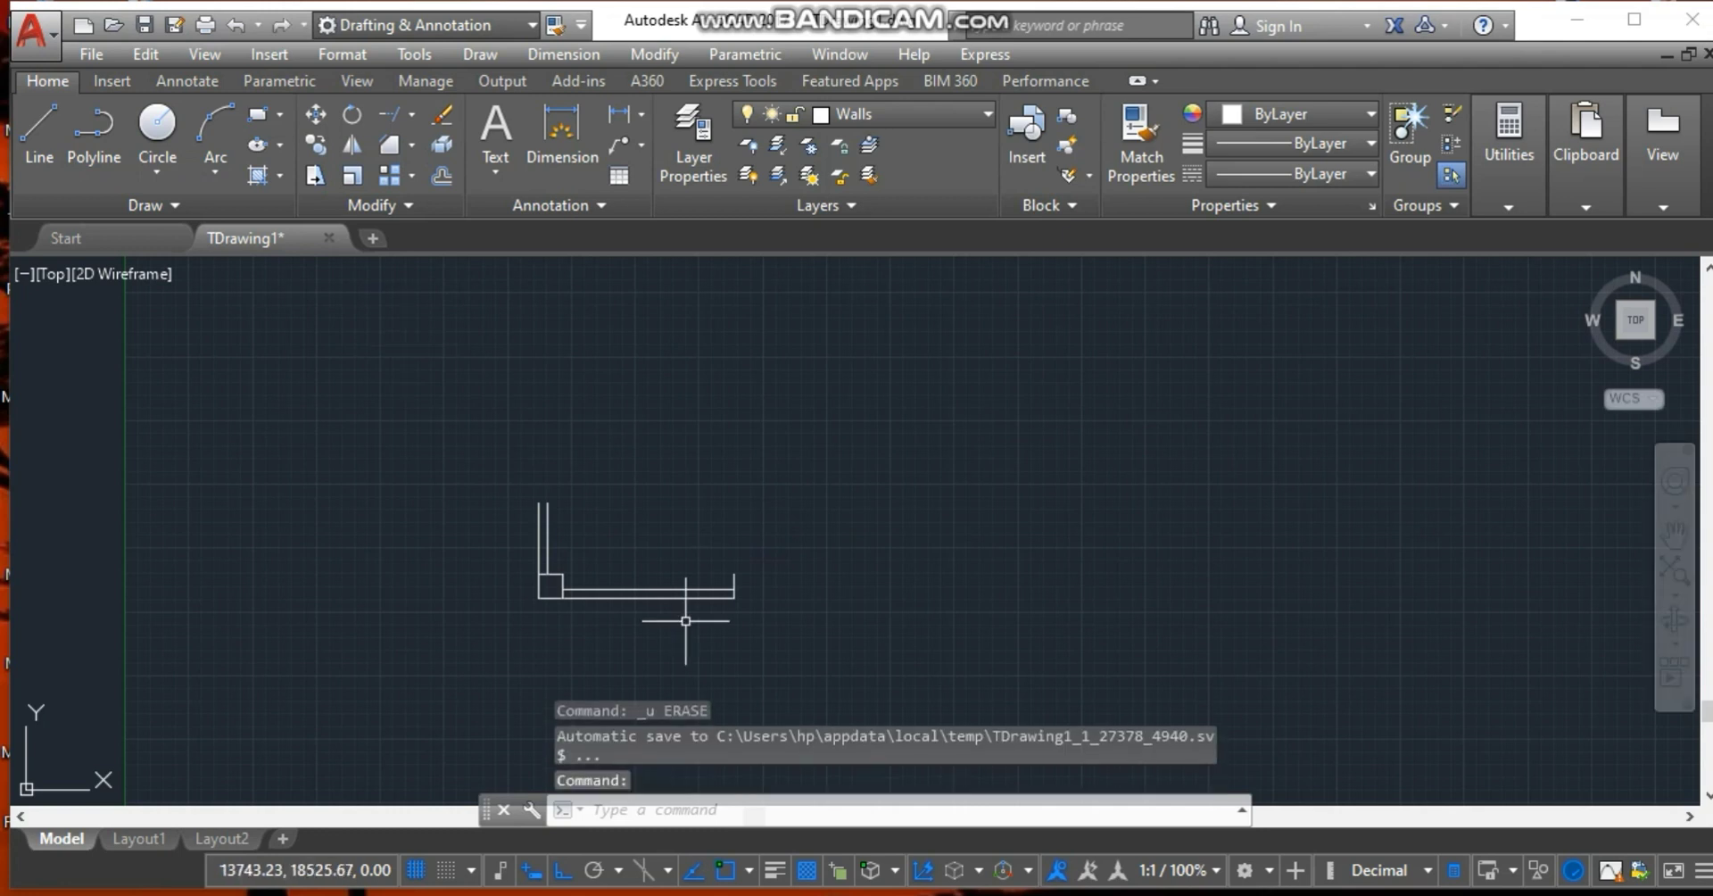
Draw the remaining sides of a 600 by 600 square column on the 4200-offset line at the right end of the bottom wall.
left_click(733, 585)
key("Escape")
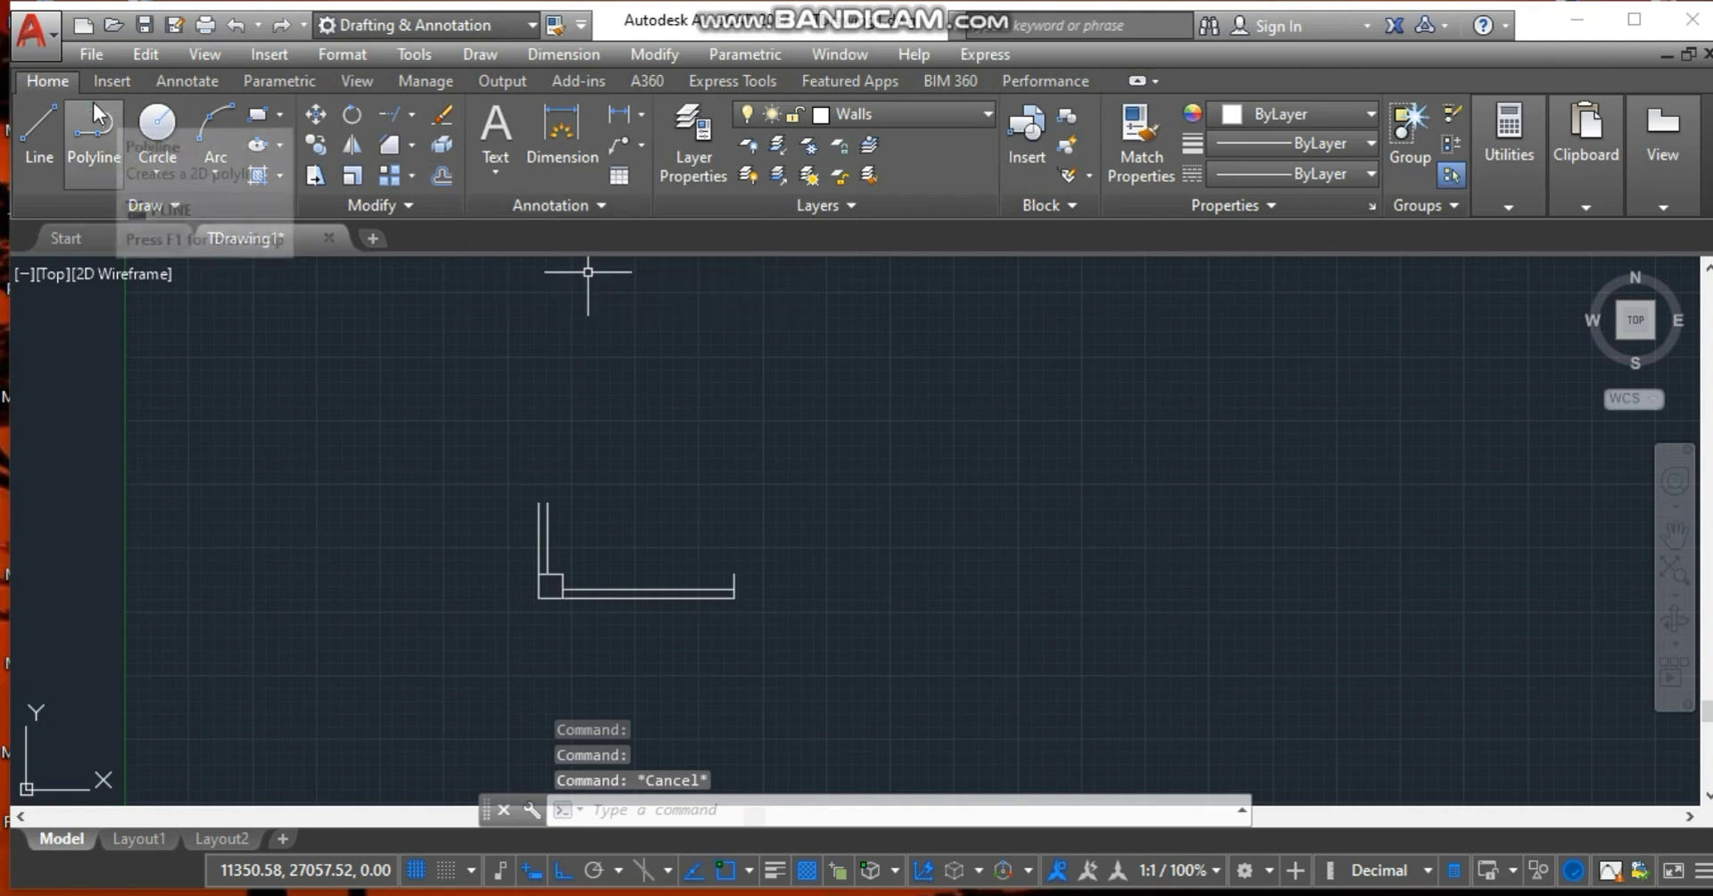
left_click(45, 118)
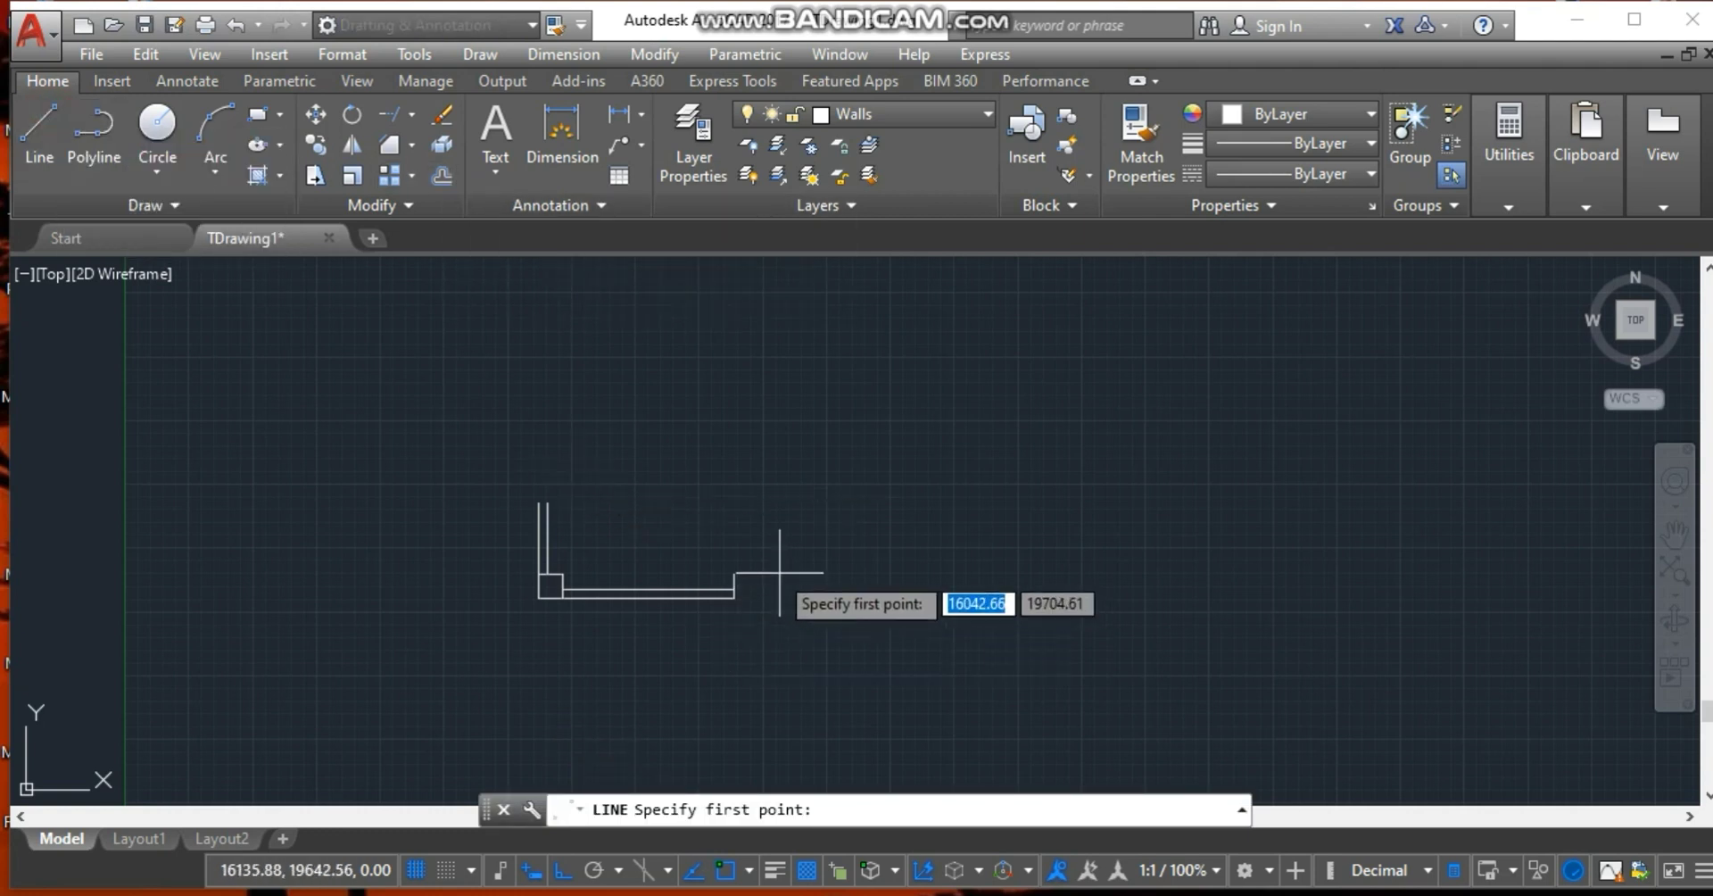
left_click(733, 574)
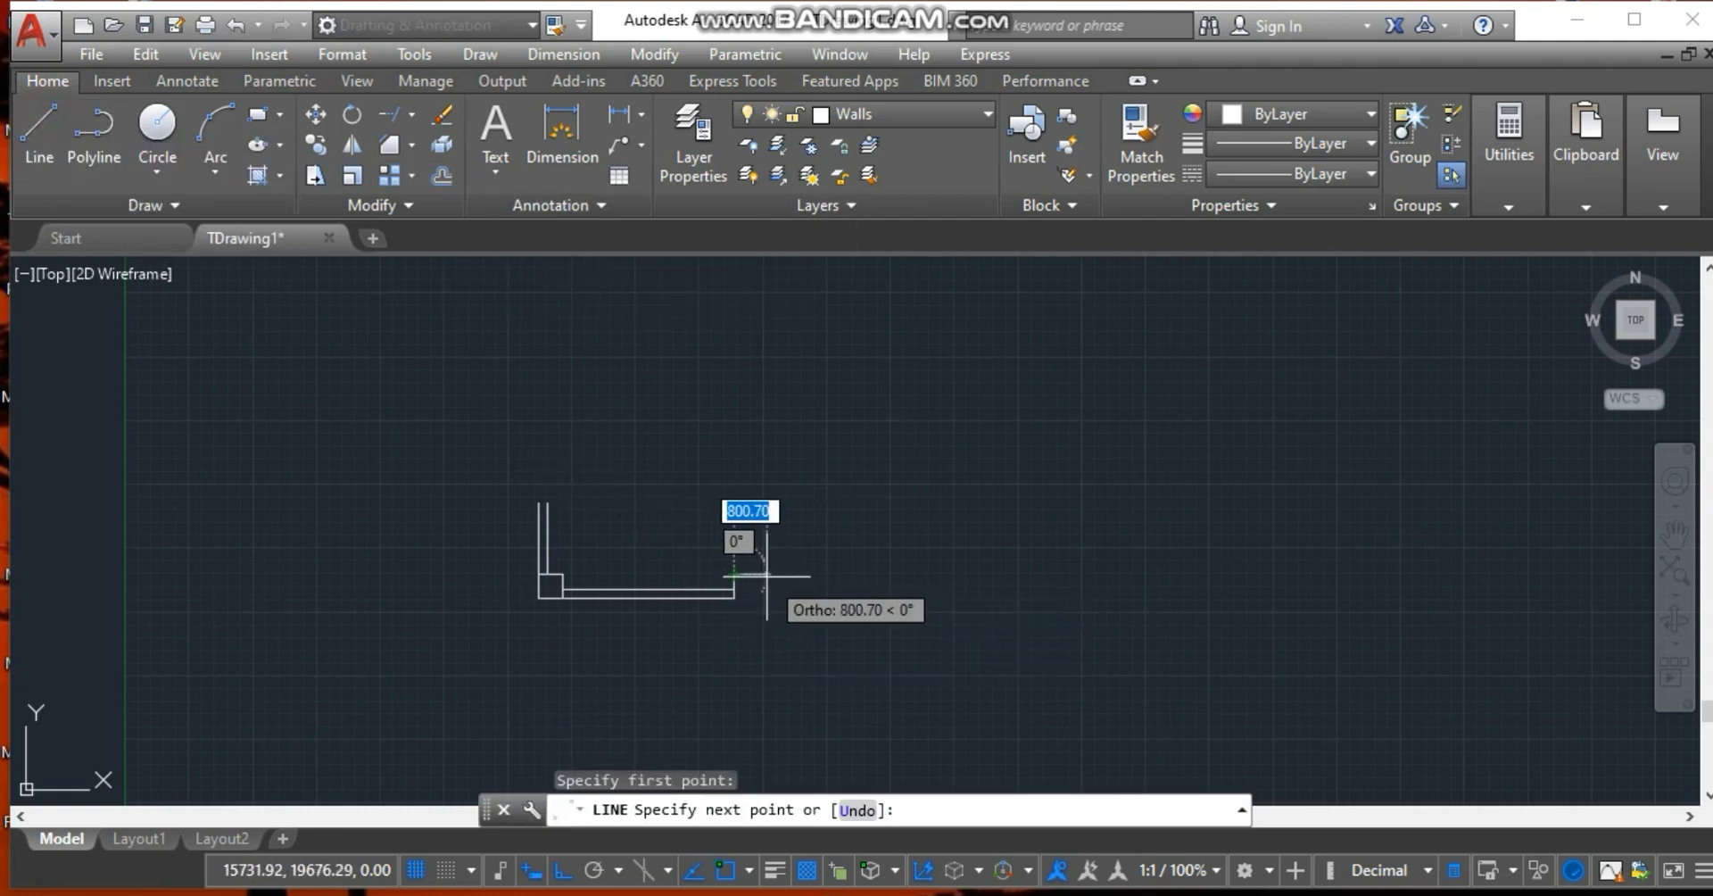
key("BackSpace")
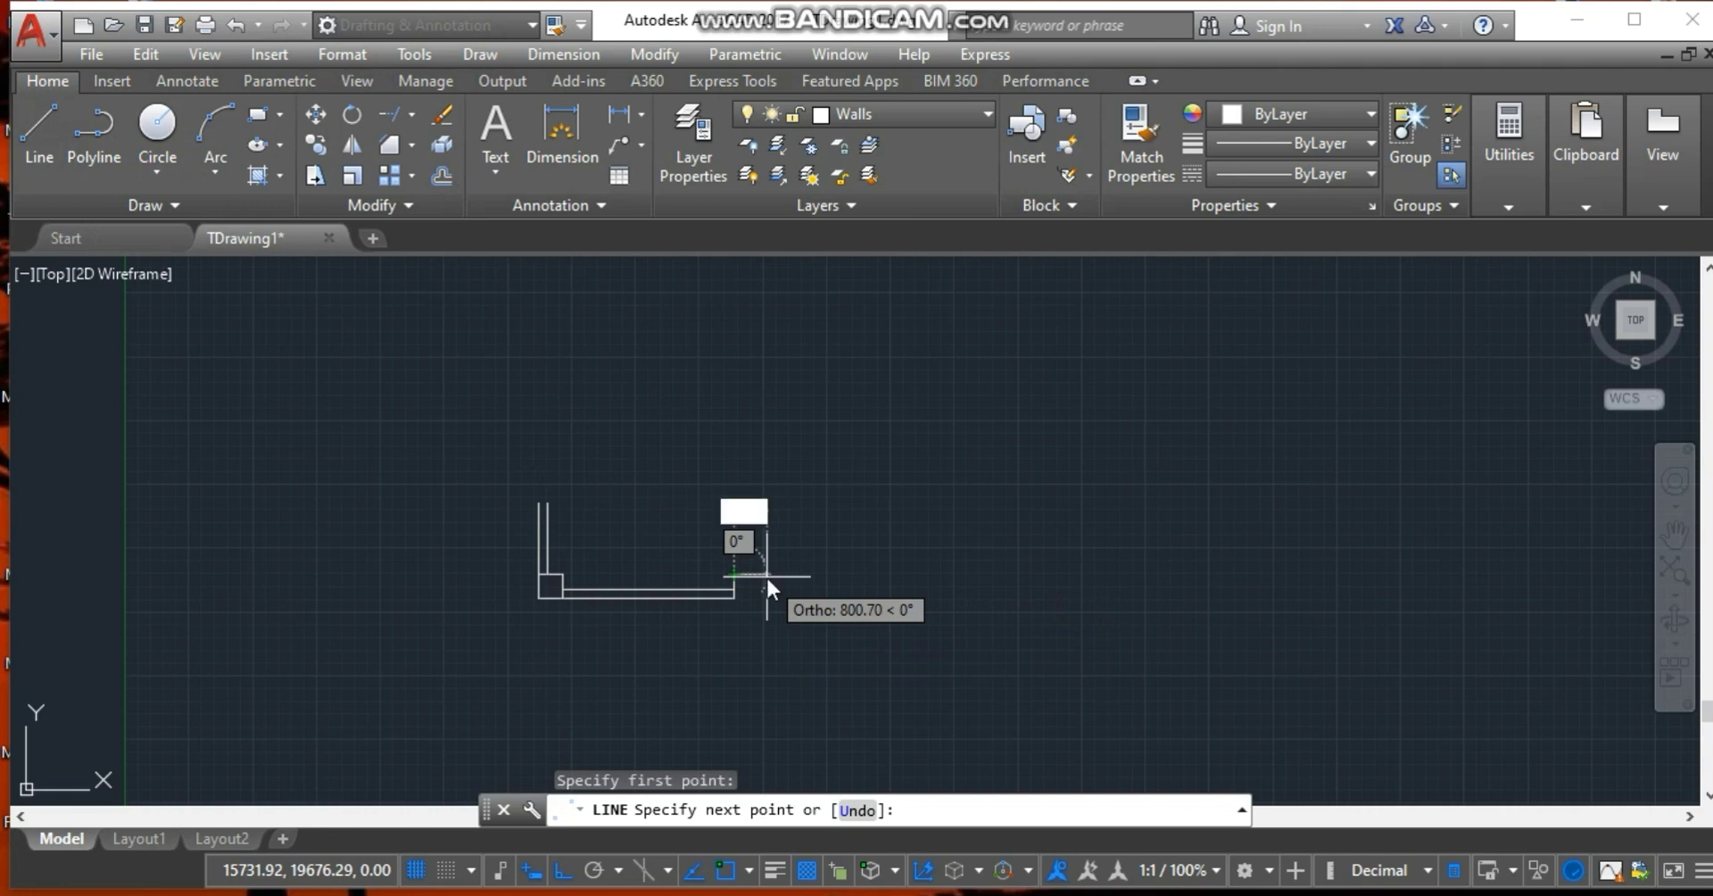
type("600")
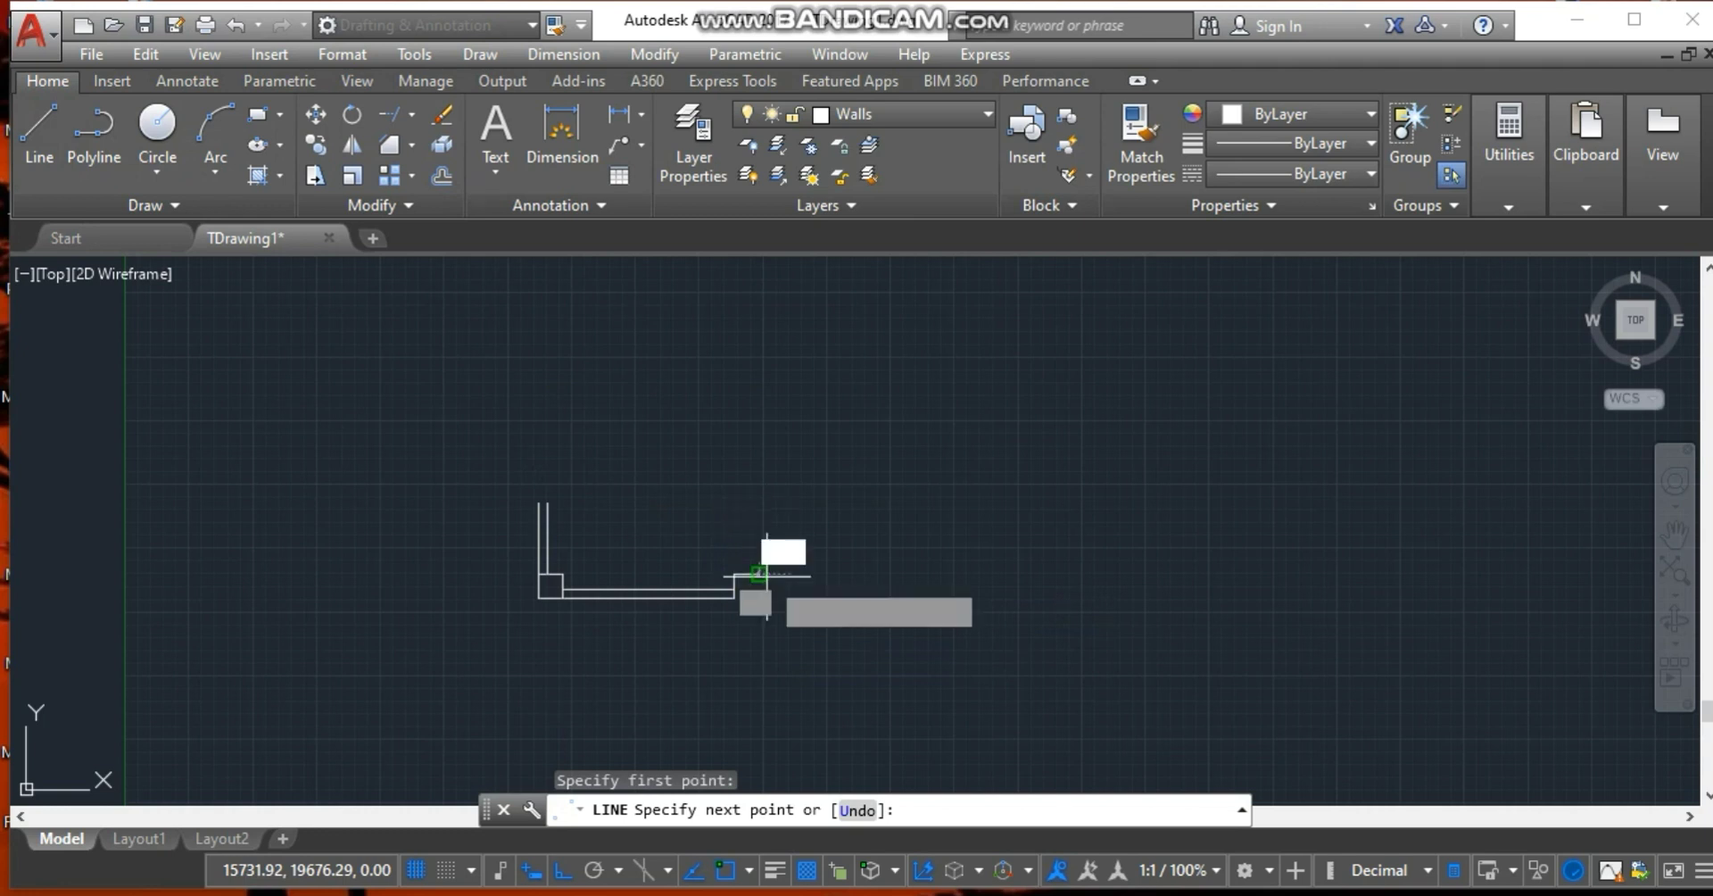
key("Return")
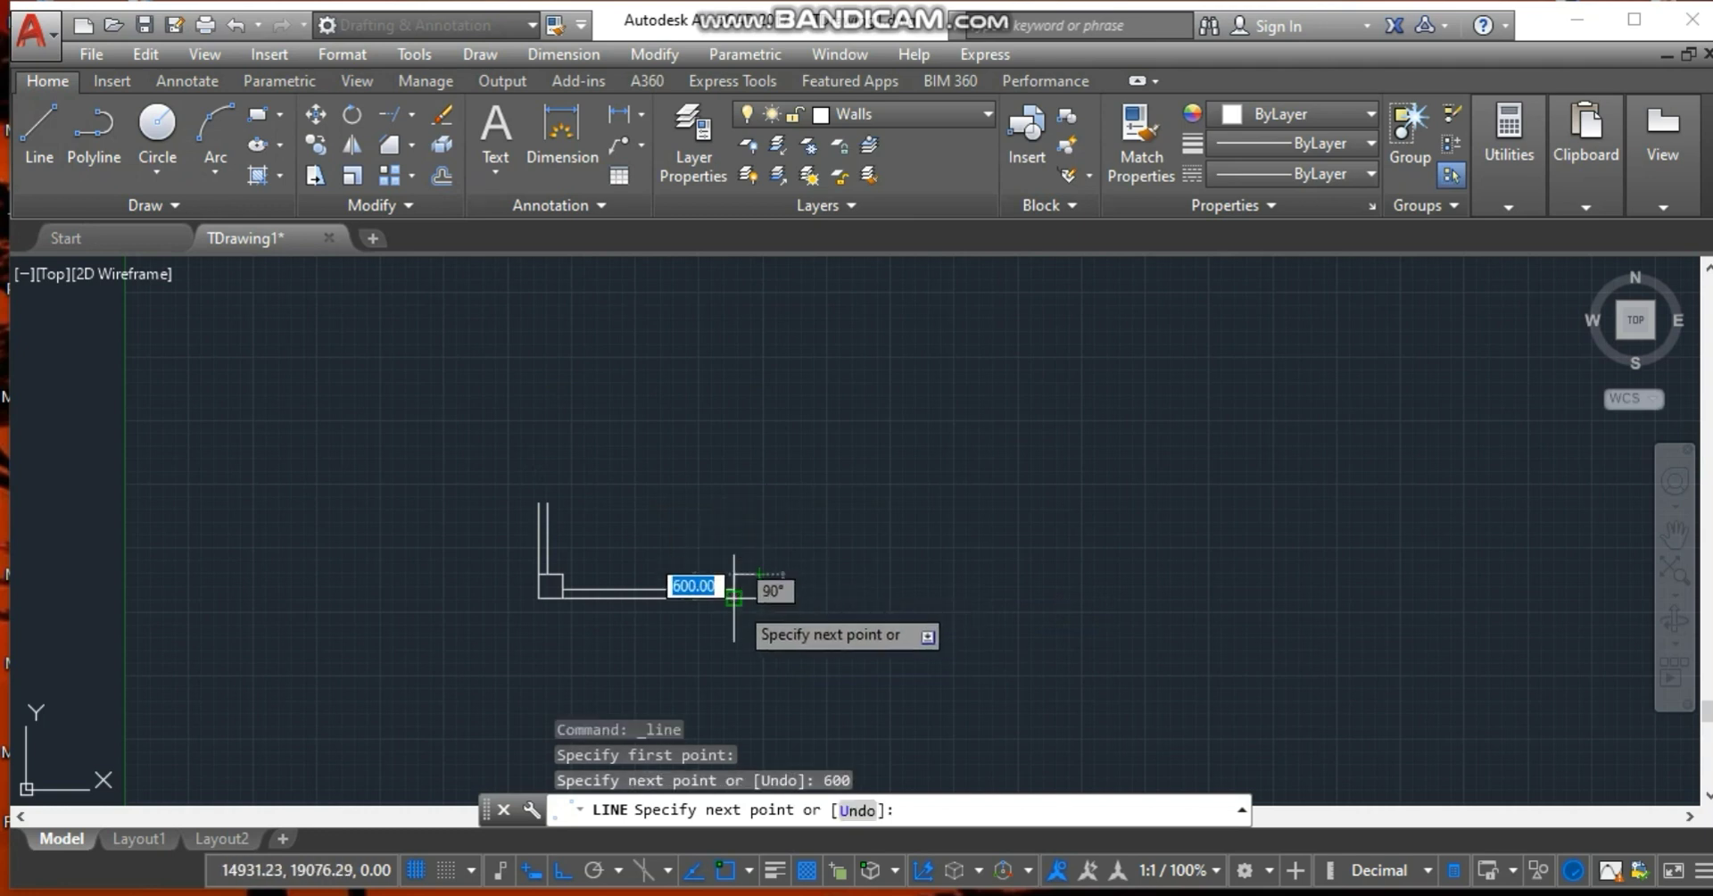
left_click(759, 596)
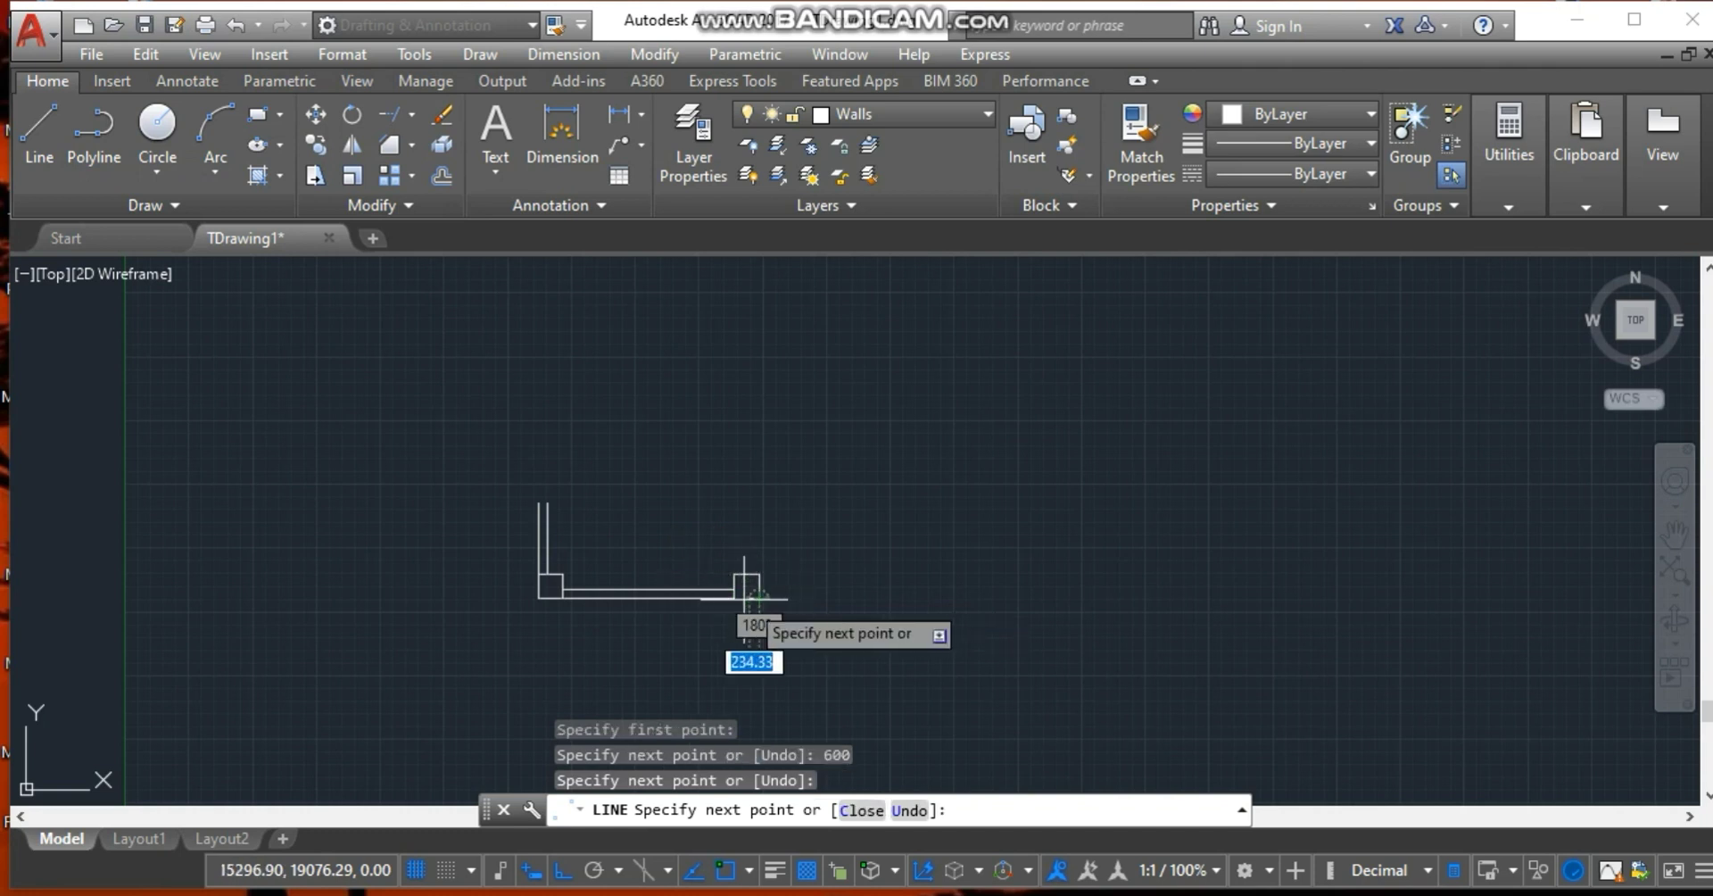
key("Escape")
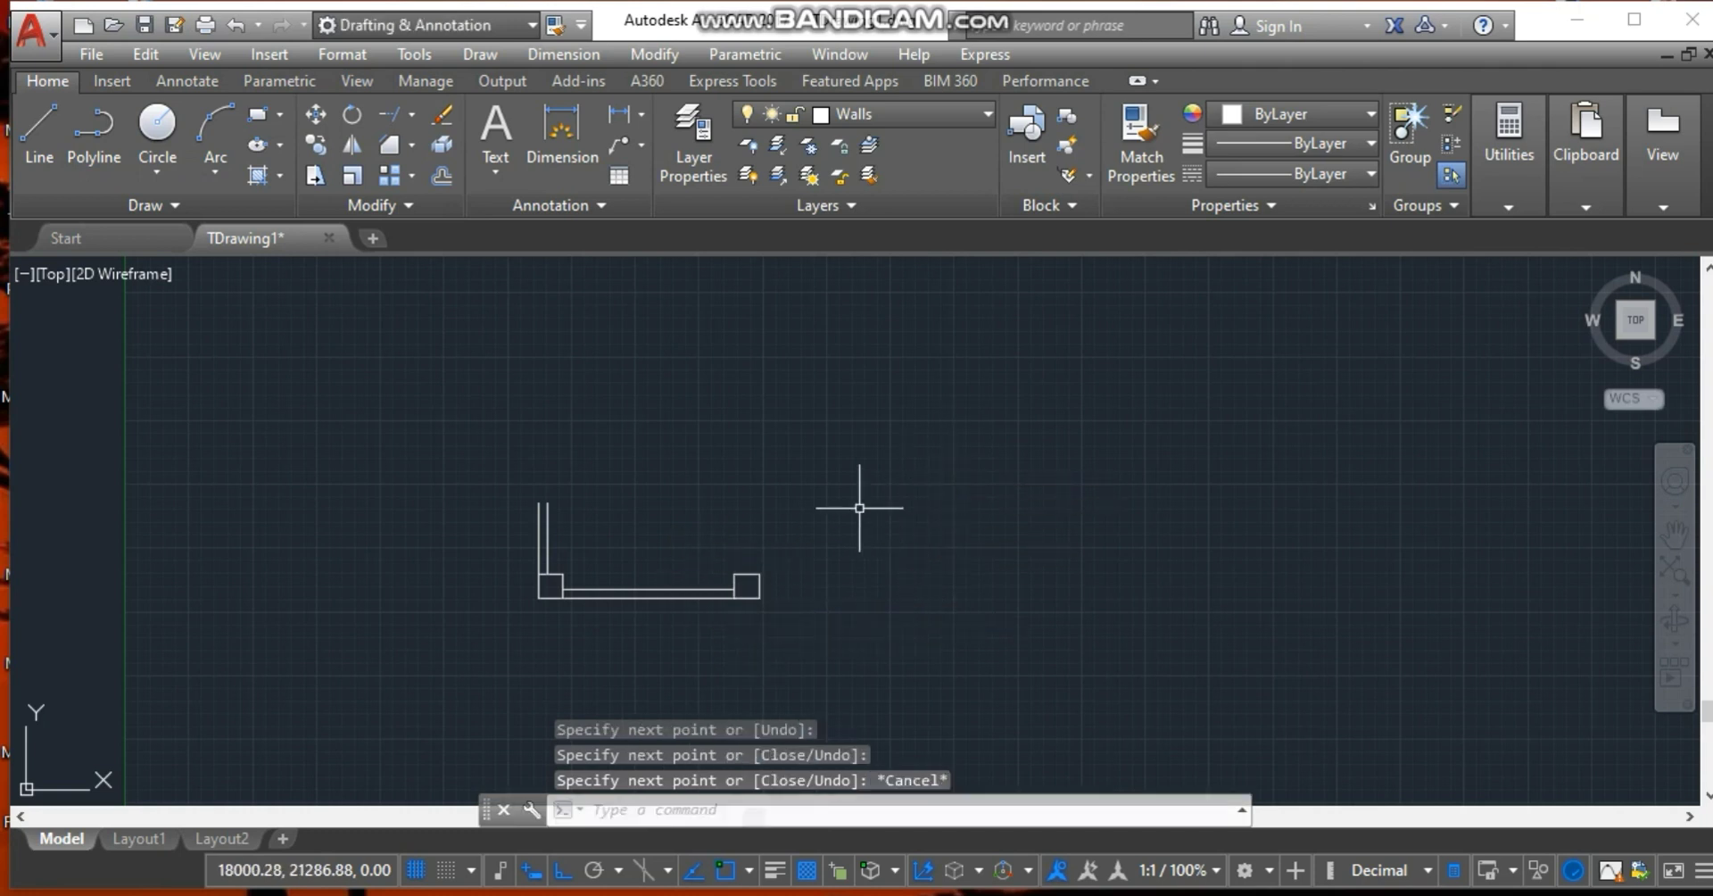
Check the floor plan image, and offset the top edge of the lower-left column 2100 upward.
left_click(1132, 892)
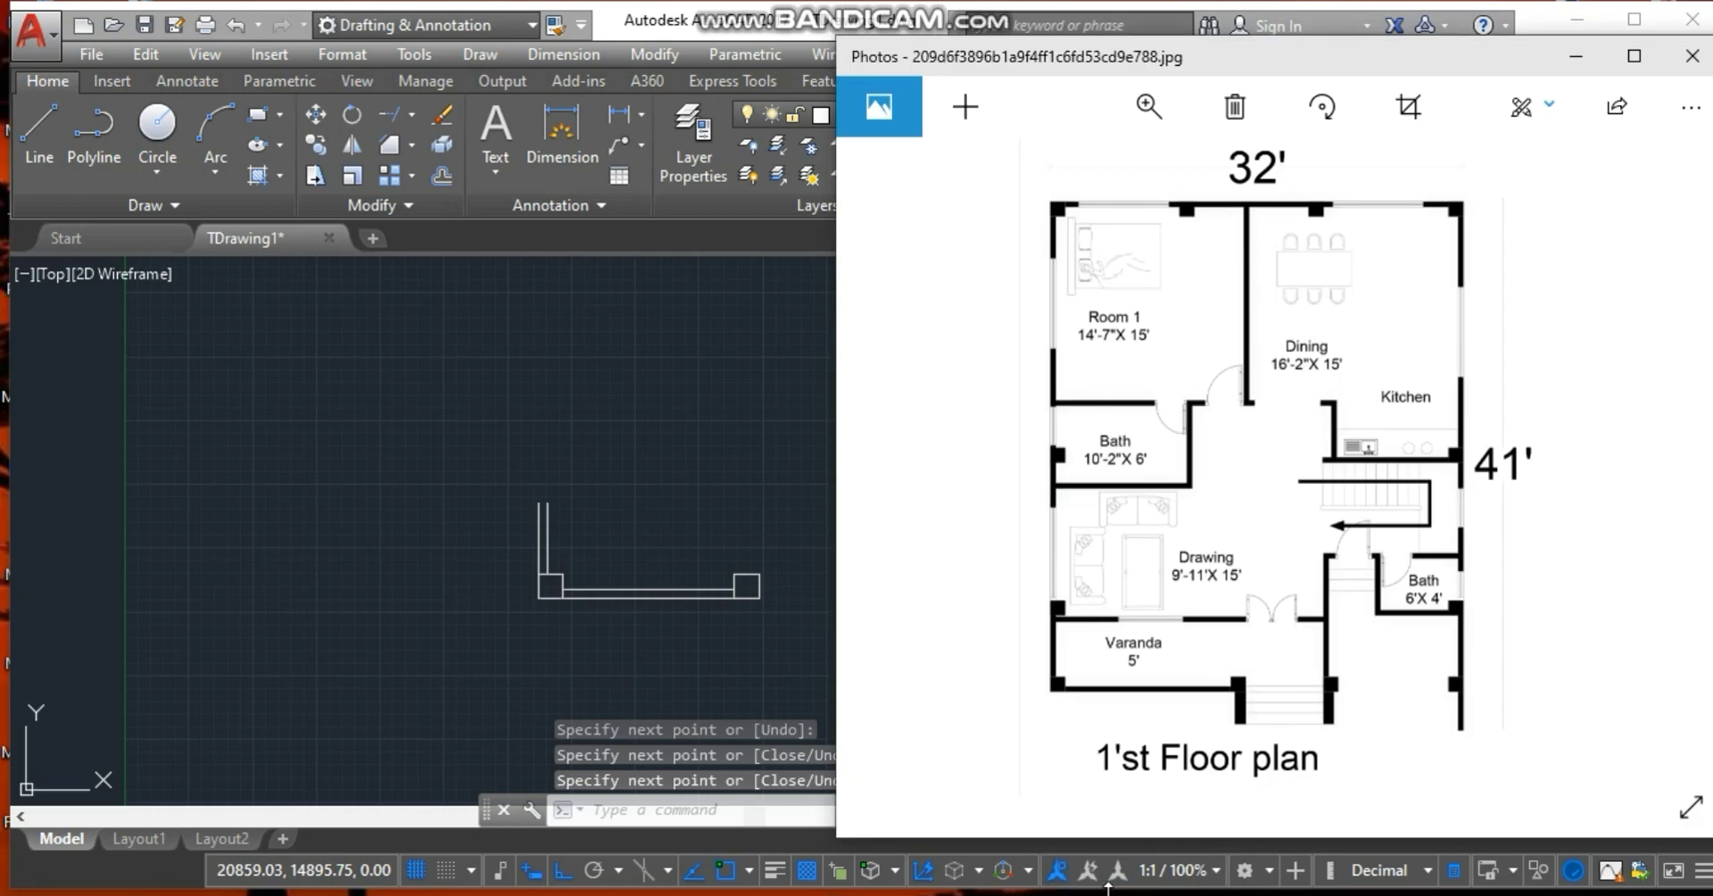
left_click(546, 517)
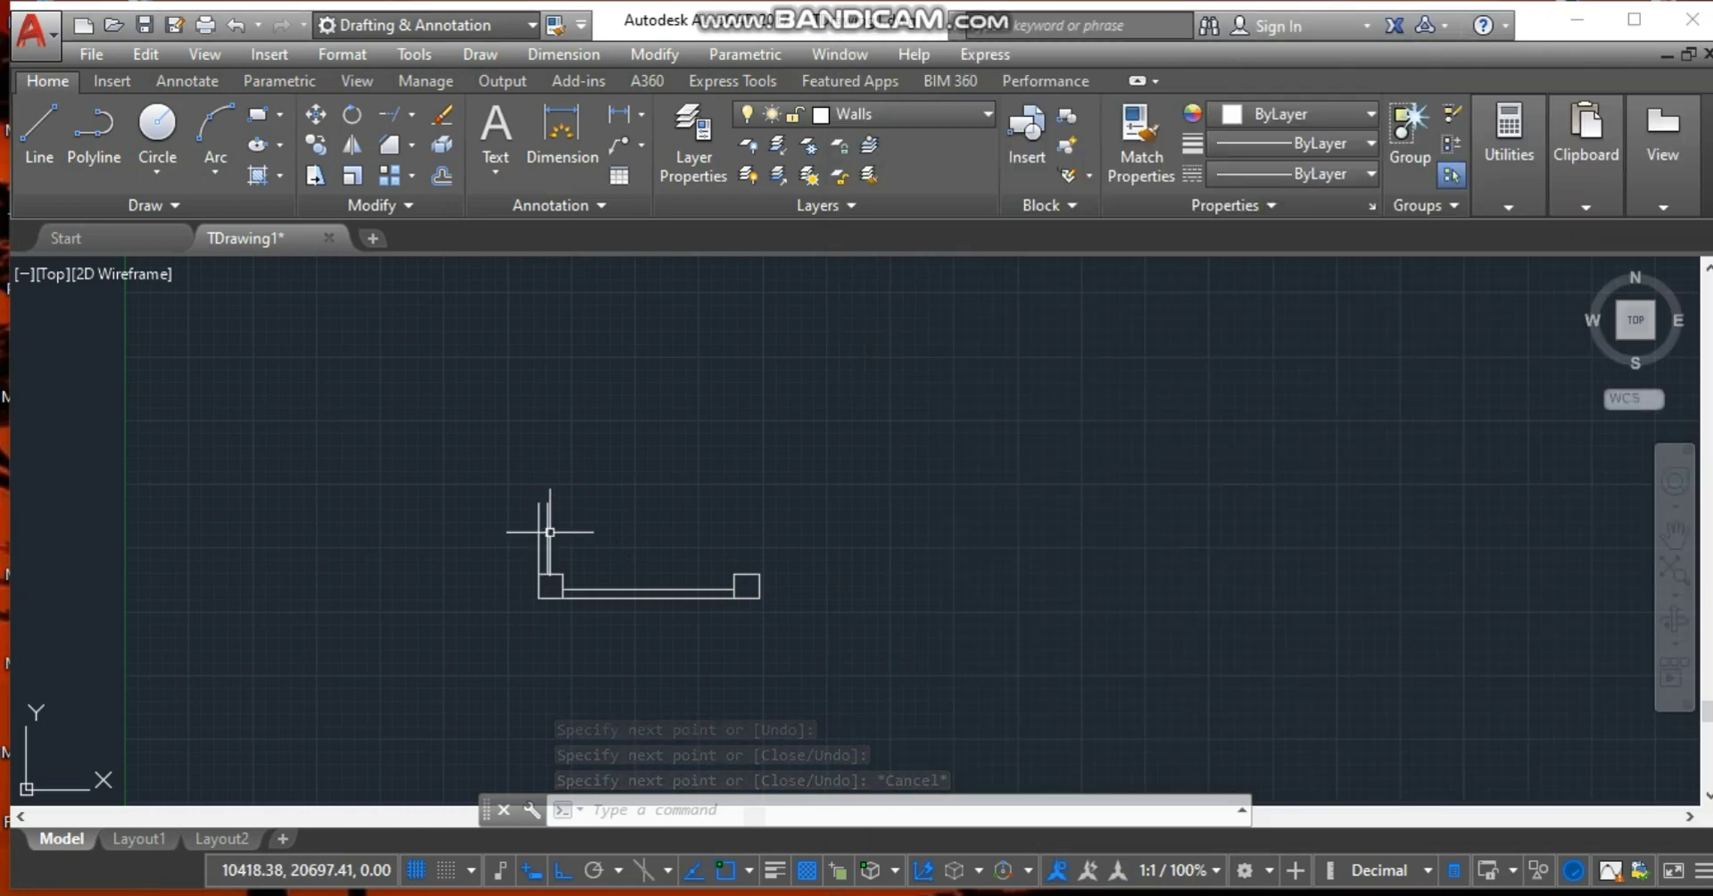
left_click(548, 533)
key("Escape")
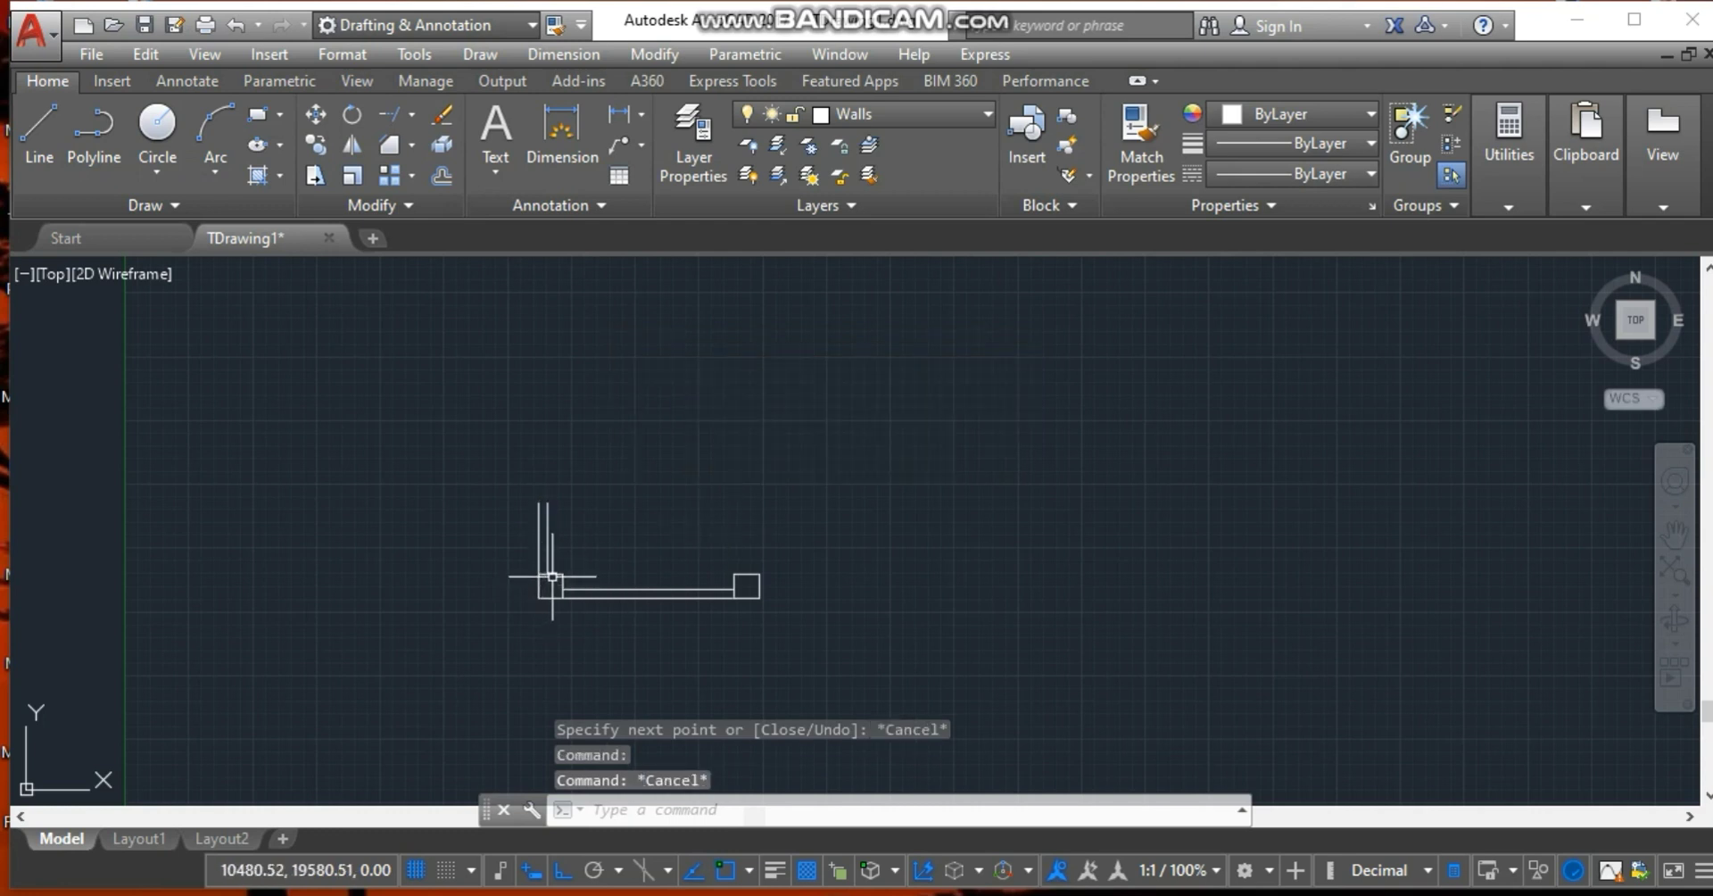
left_click(446, 180)
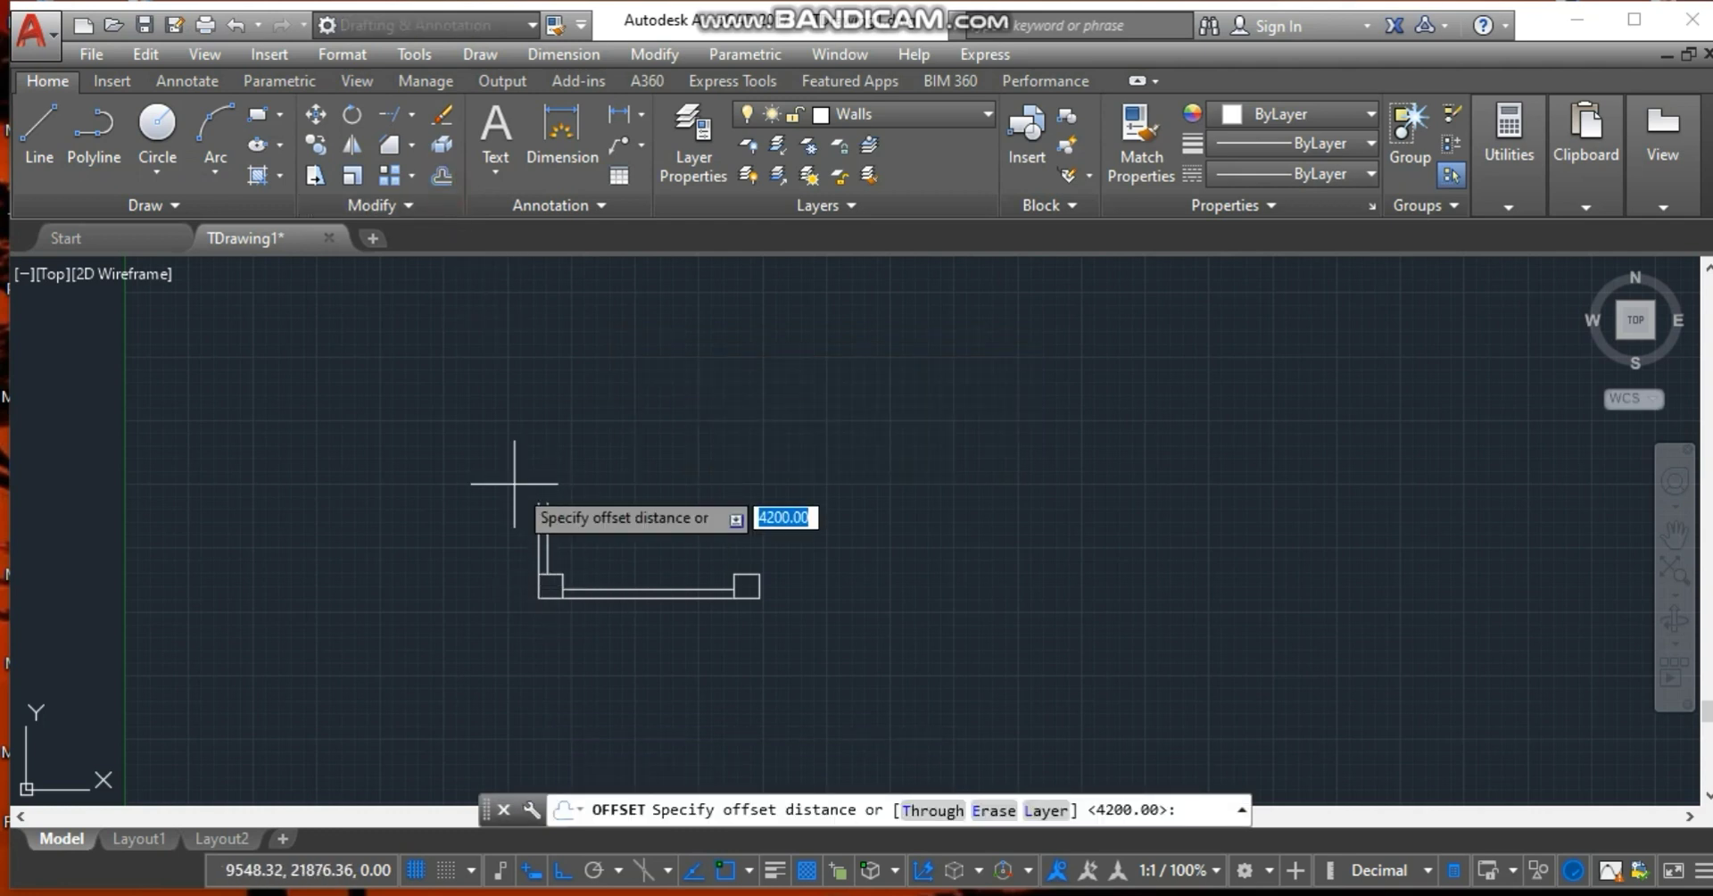
type("2100")
key("Return")
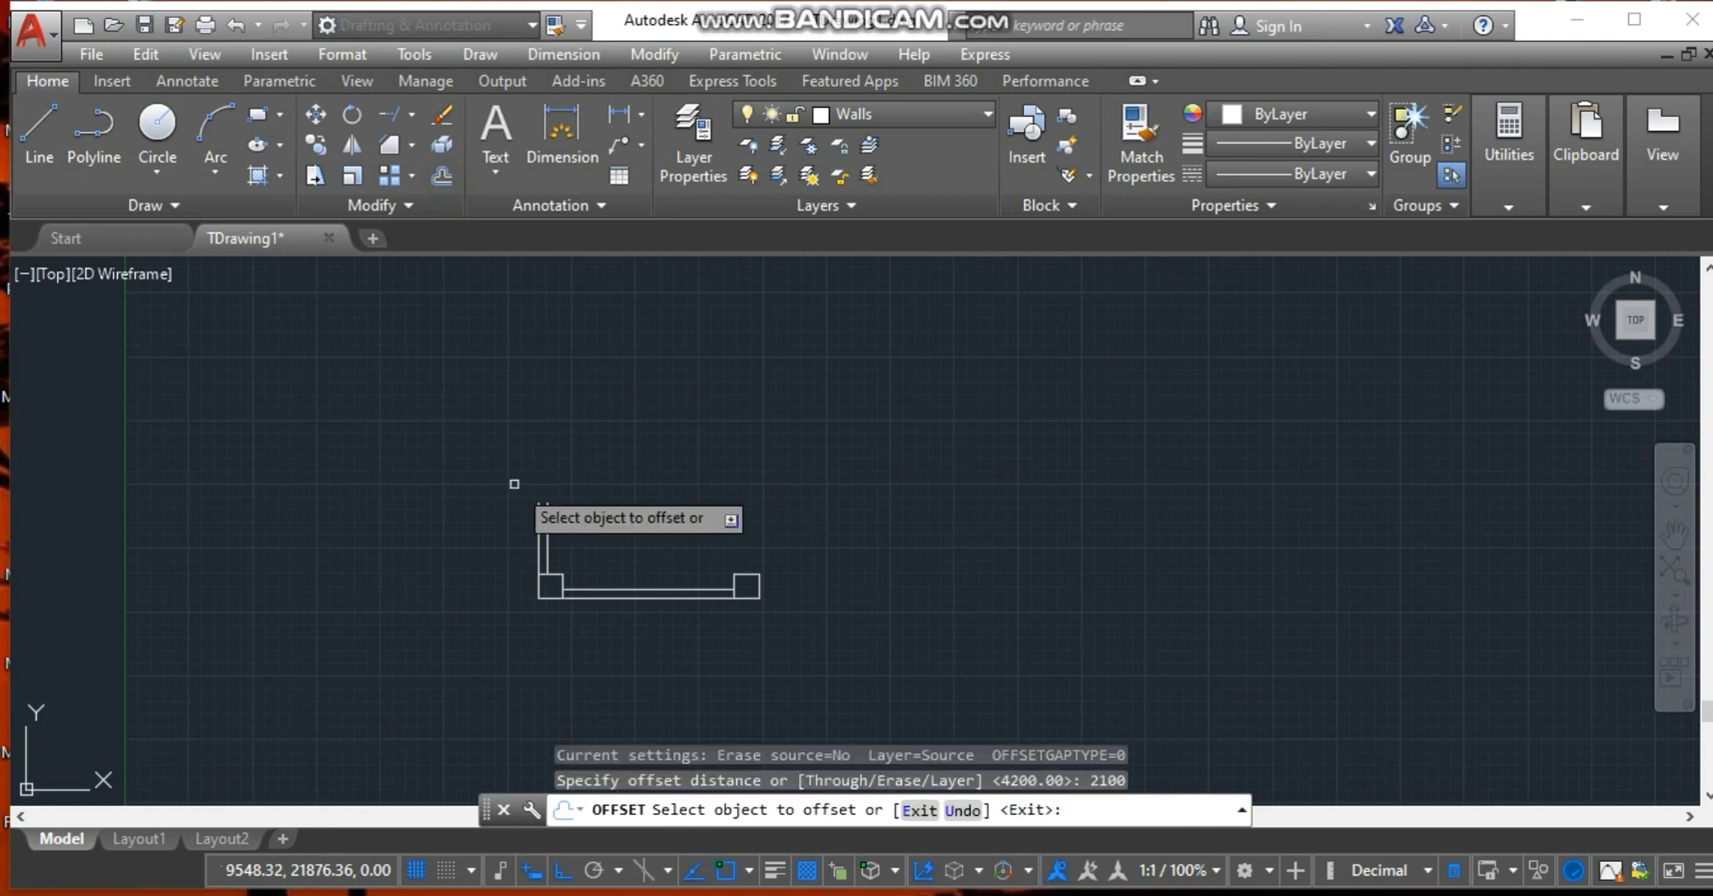
left_click(551, 567)
left_click(593, 403)
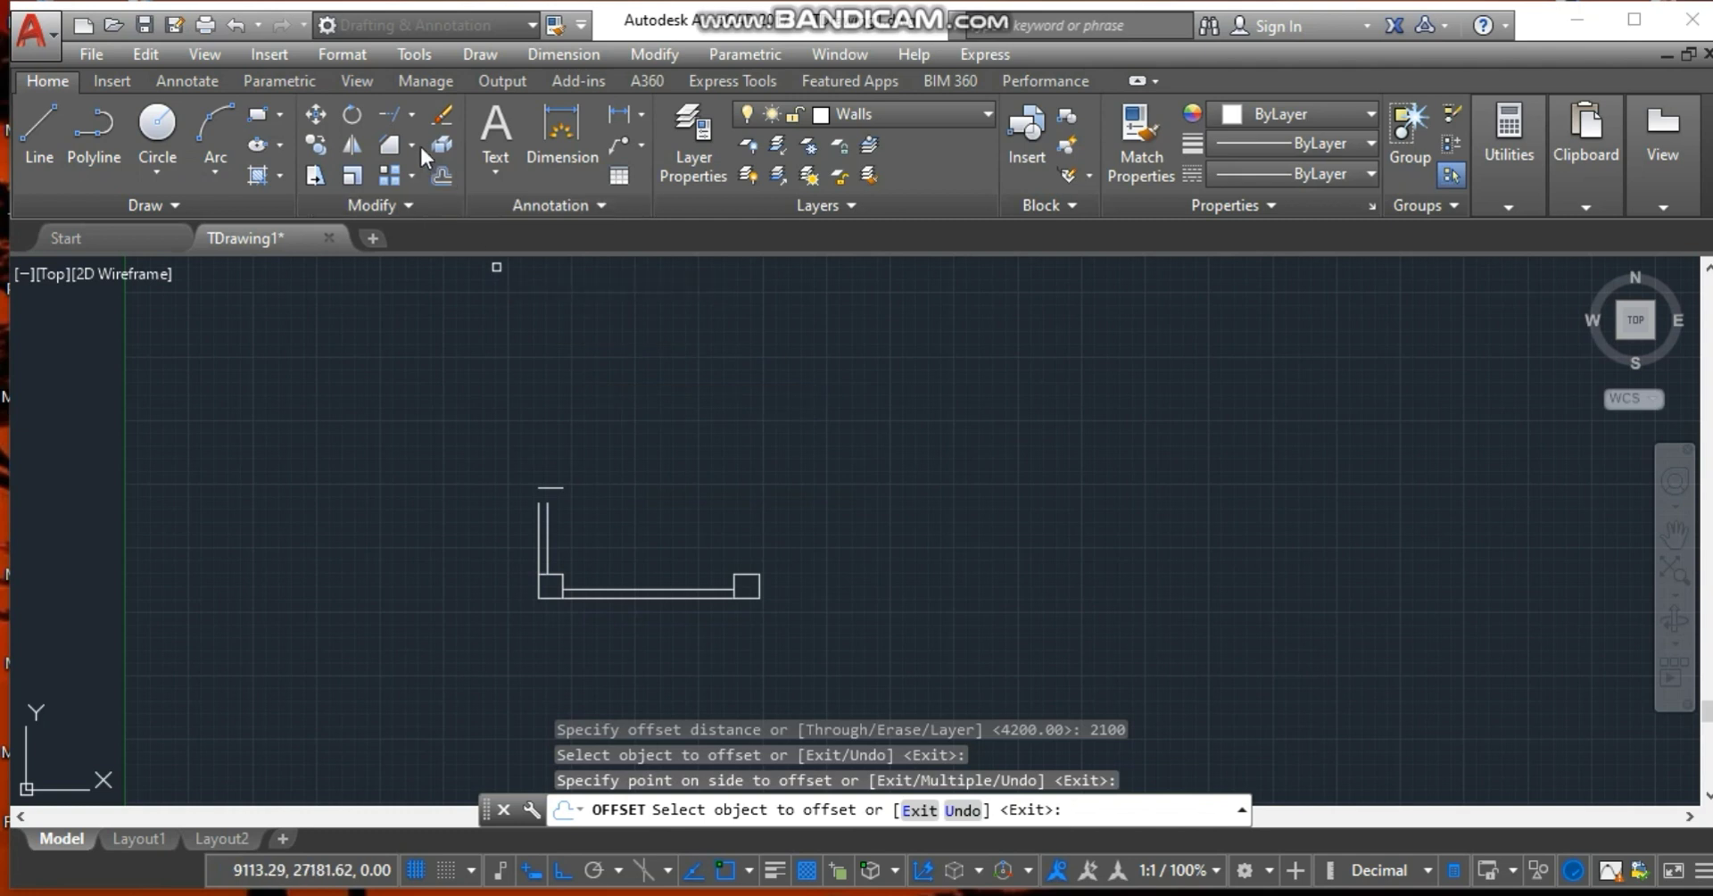
Extend both lines of the vertical left wall up to the 2100-offset line, and bring up the floor plan image for reference.
left_click(388, 113)
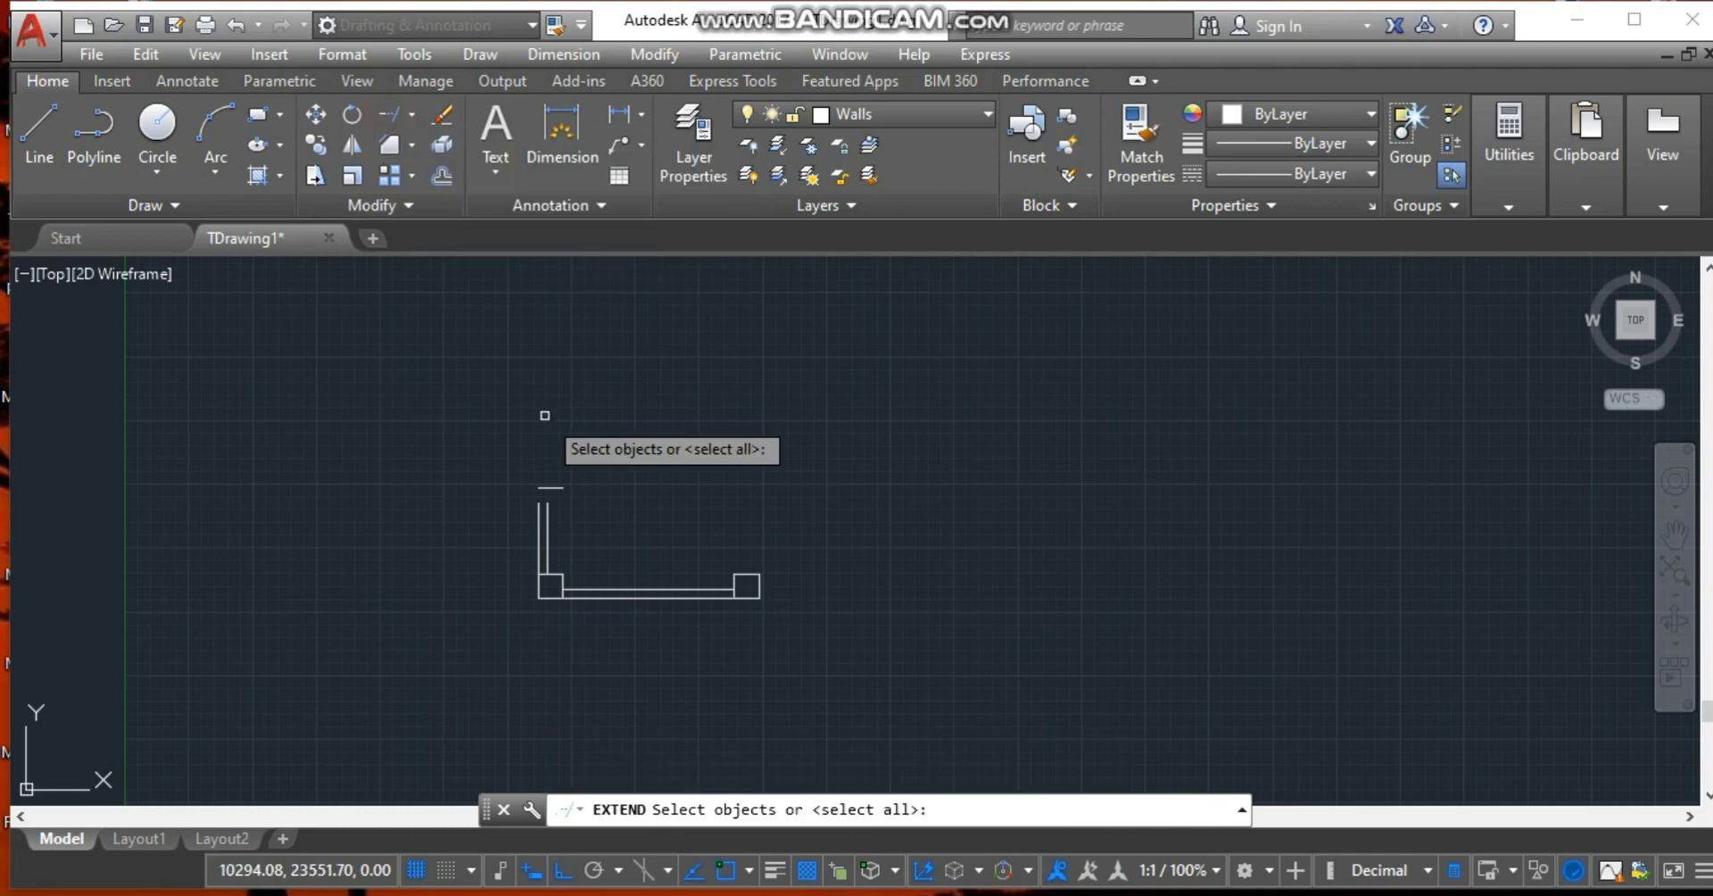
key("Return")
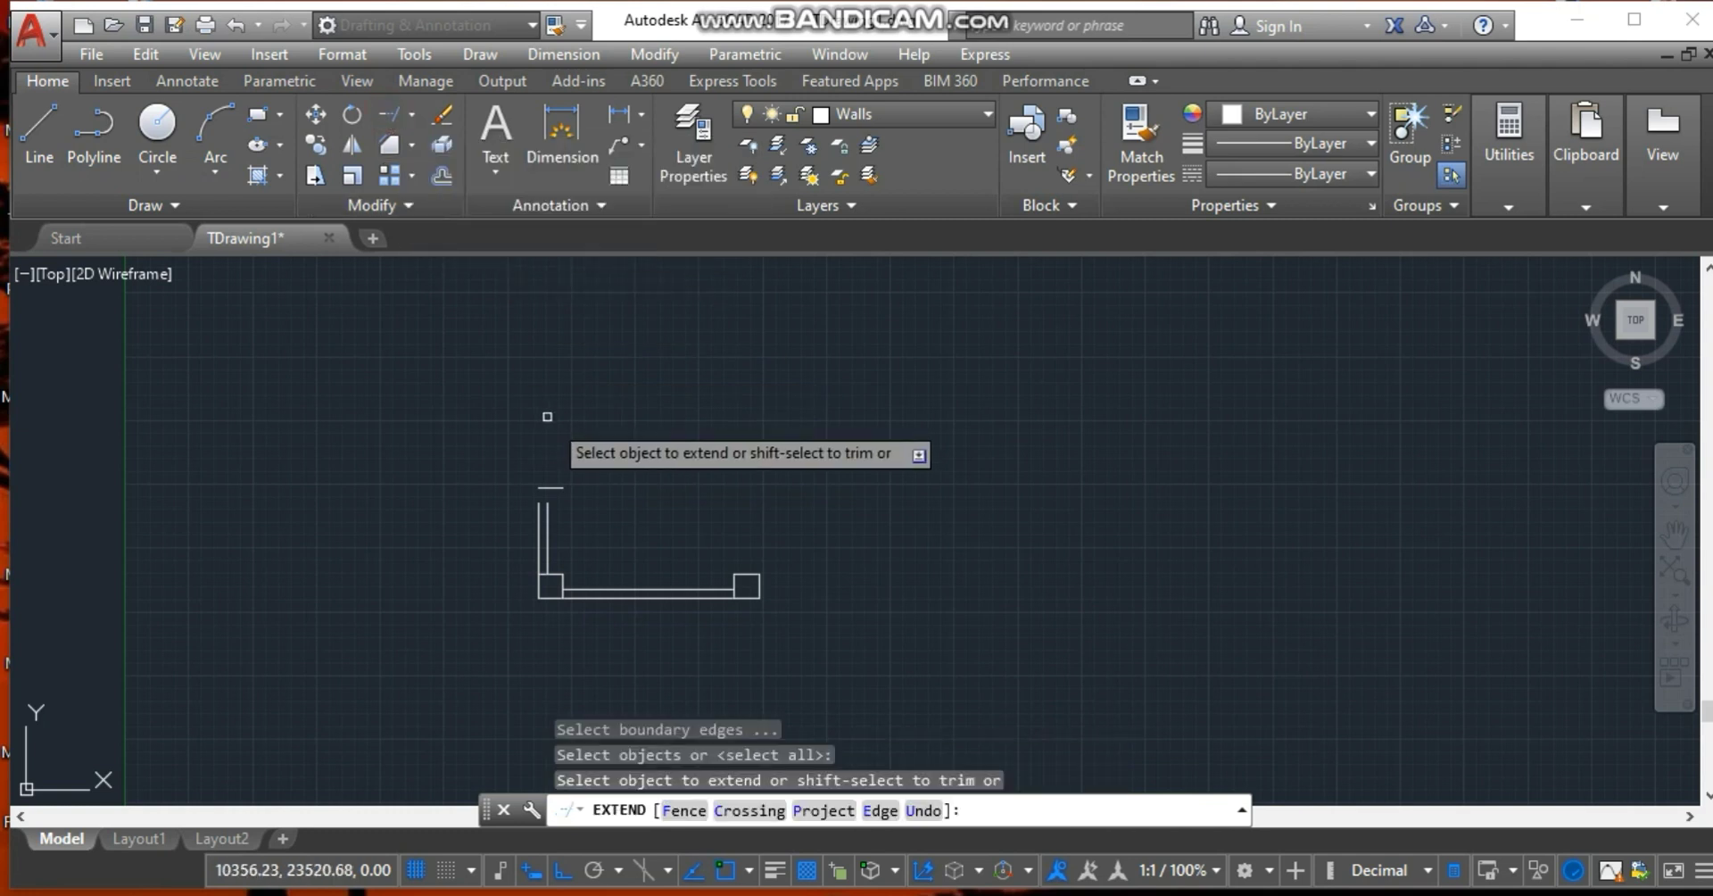
left_click(547, 532)
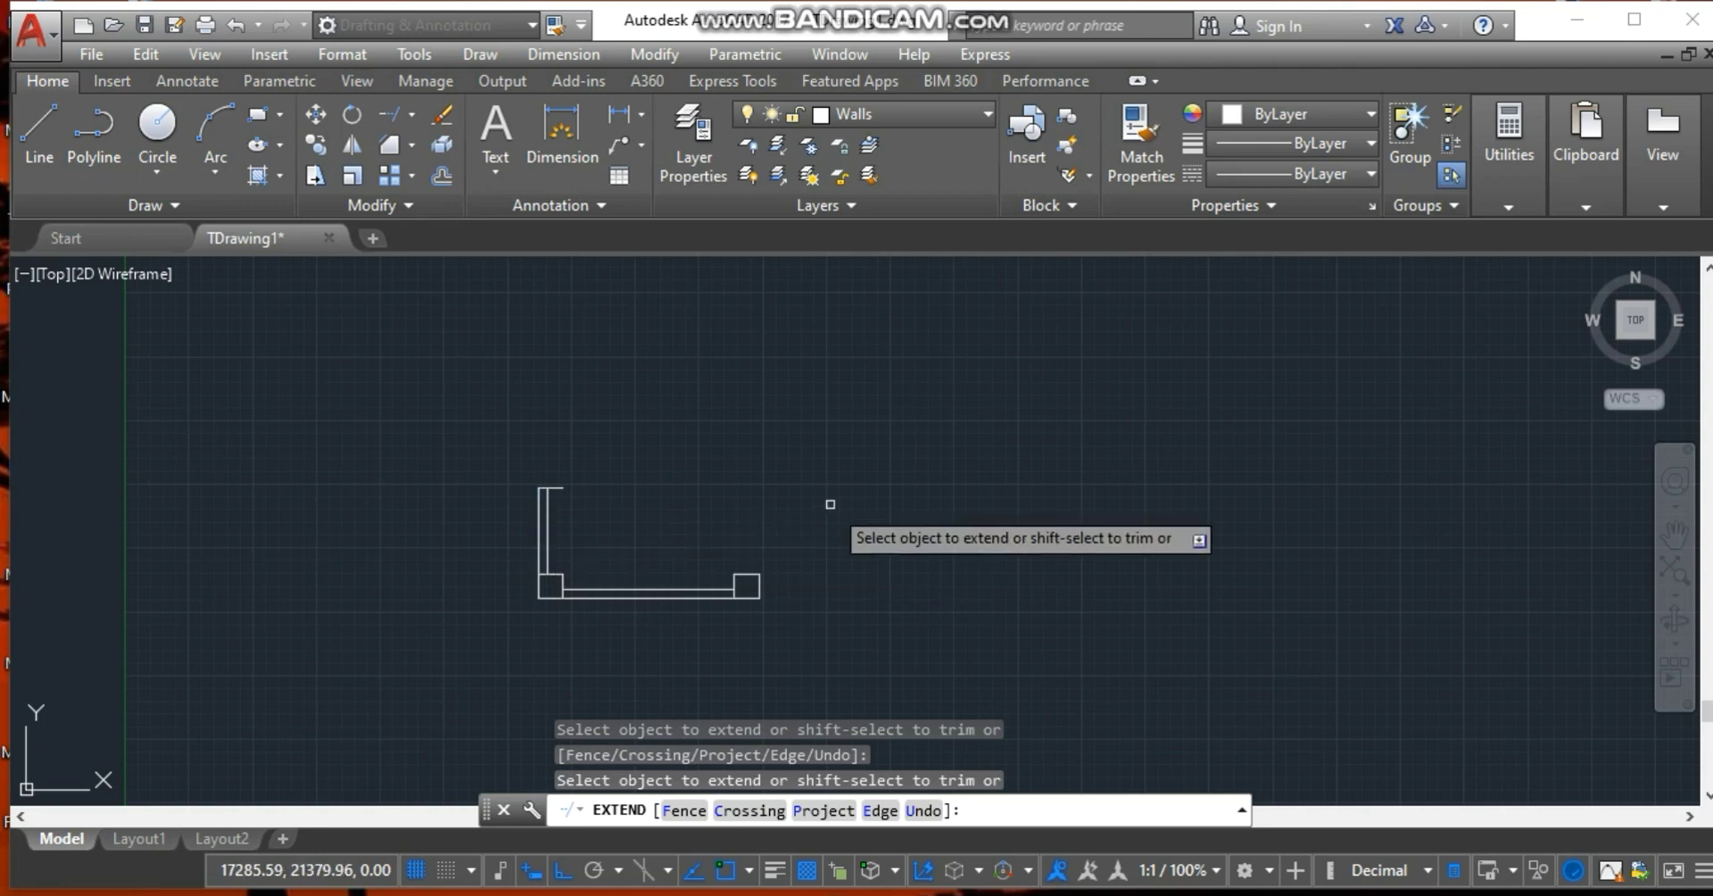
key("Escape")
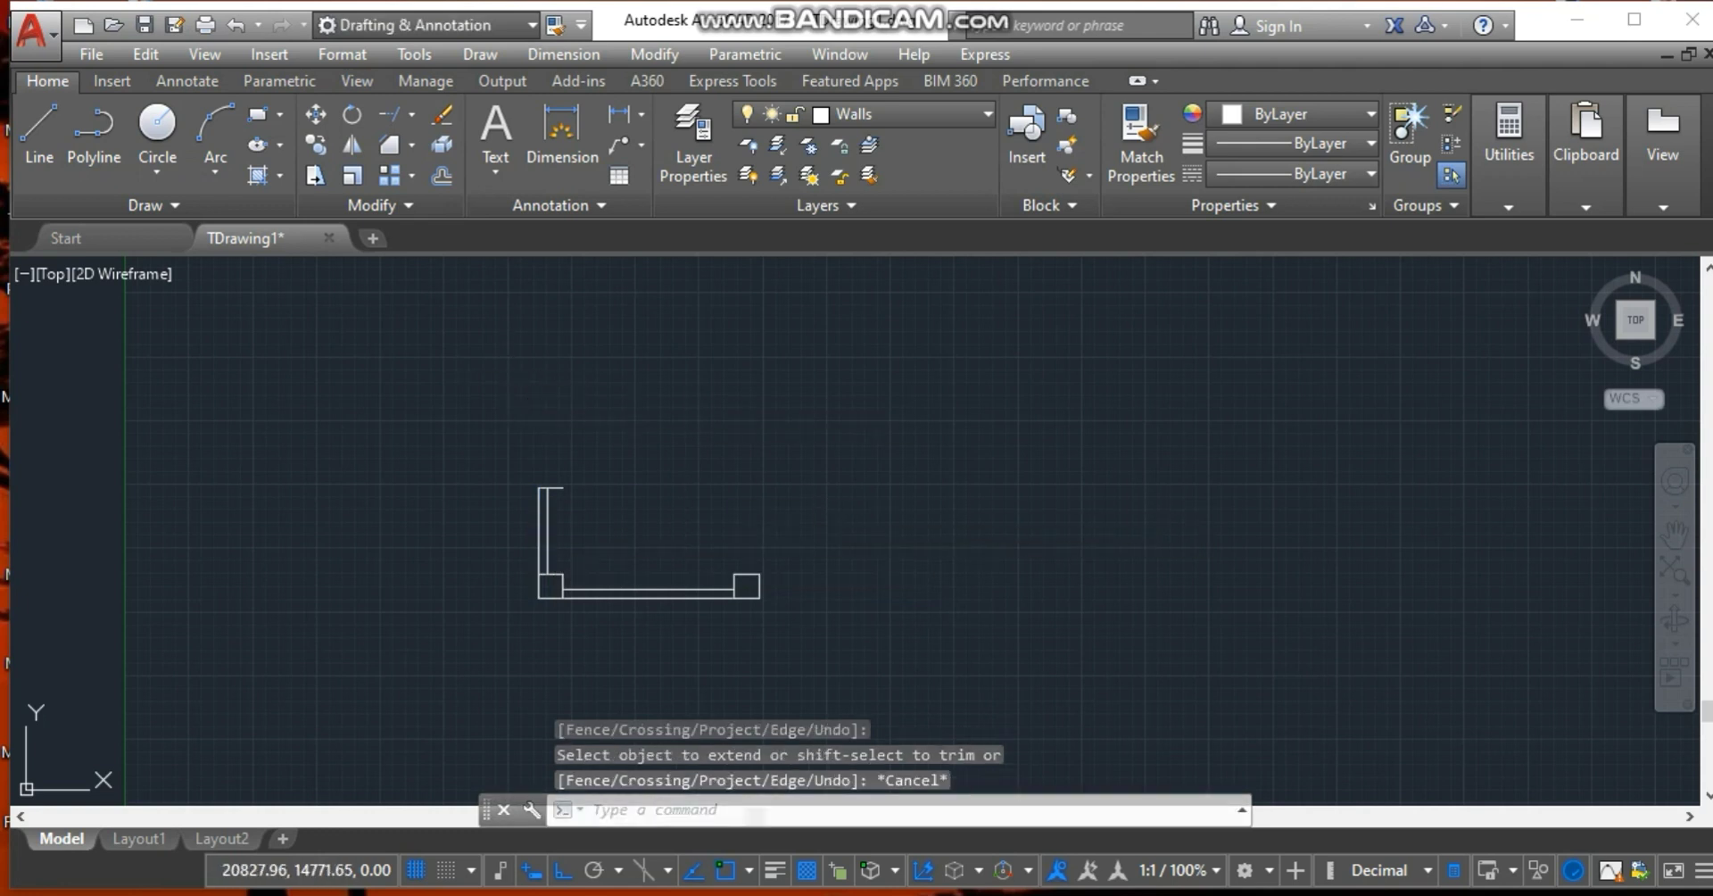
key("alt+Tab")
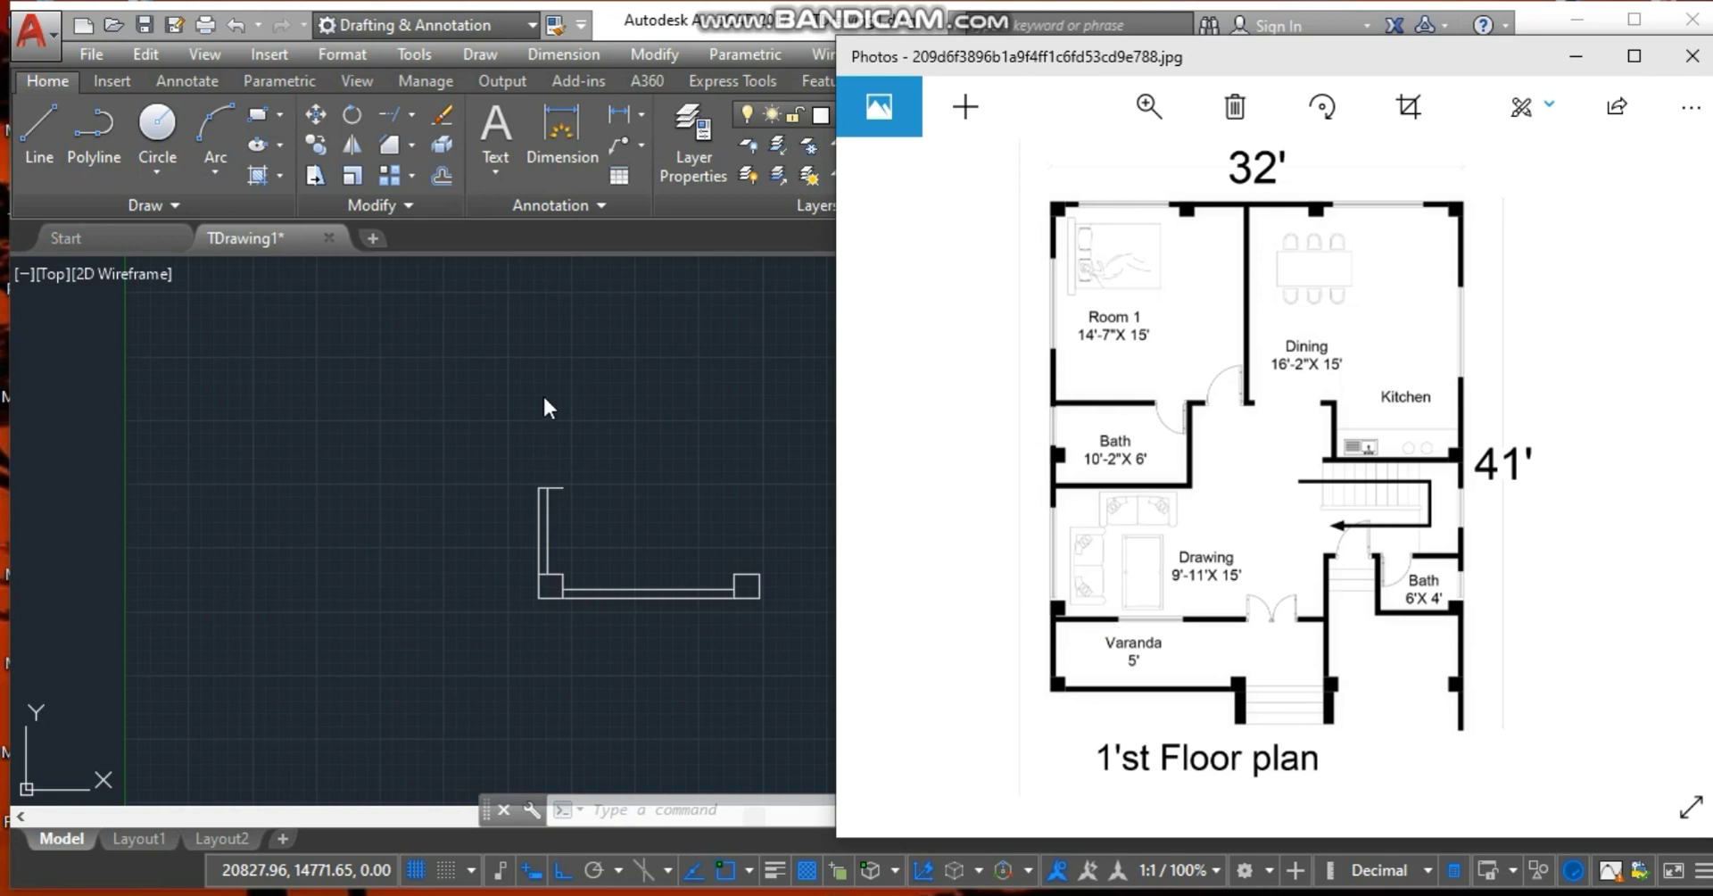
Offset the short horizontal line at the top end of the left wall 225 upward.
left_click(442, 176)
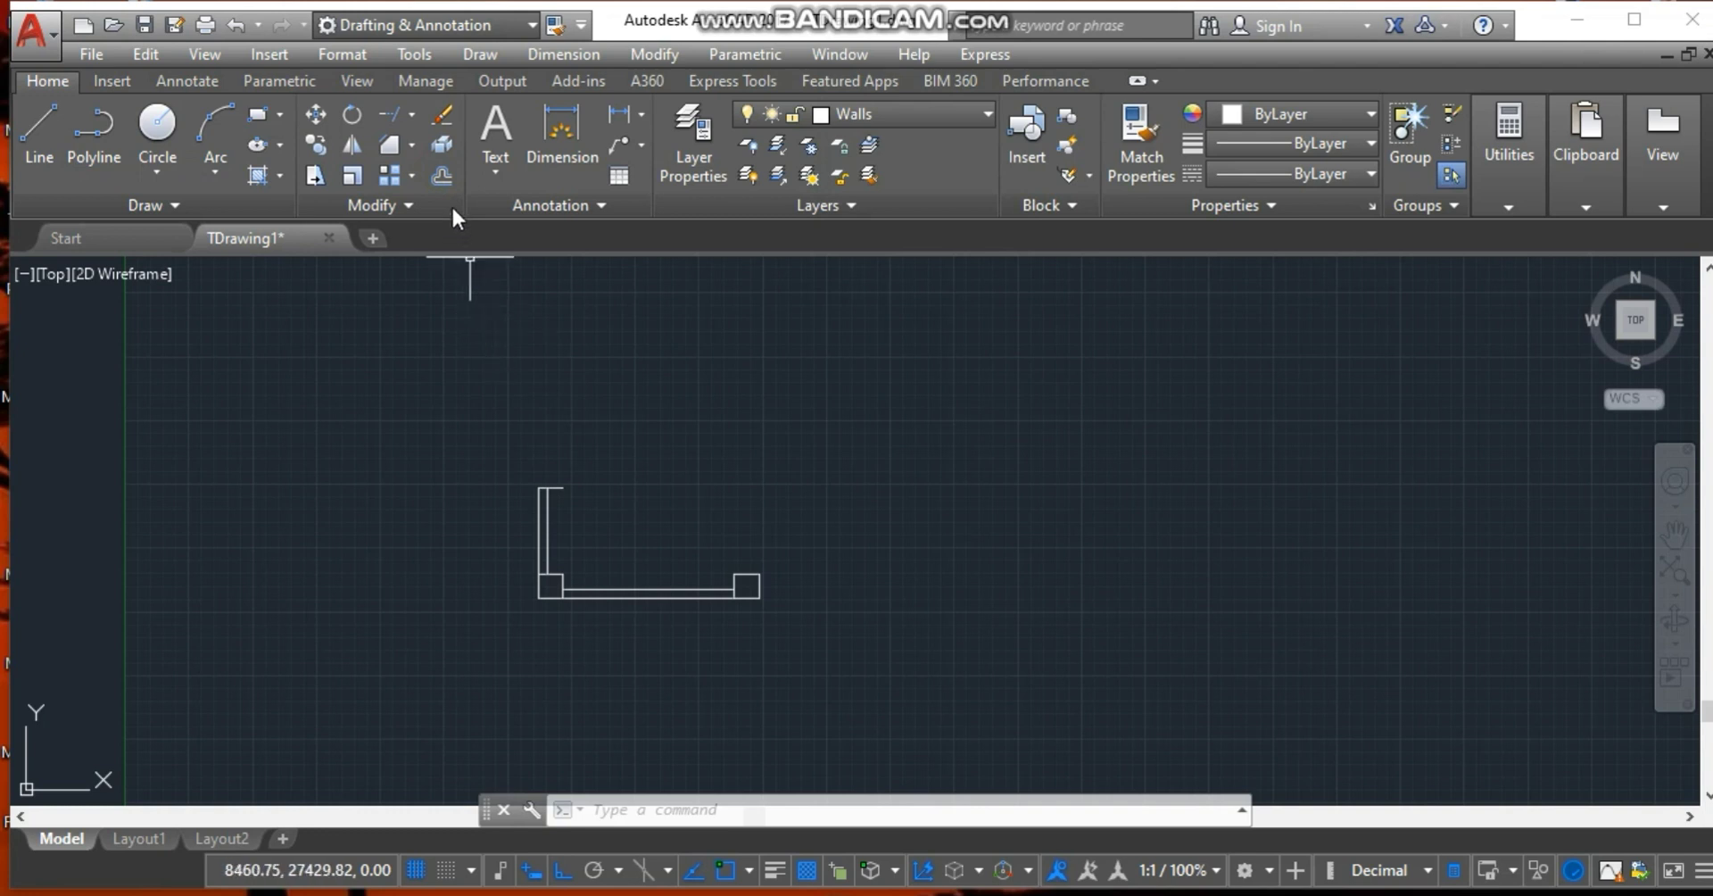
left_click(442, 178)
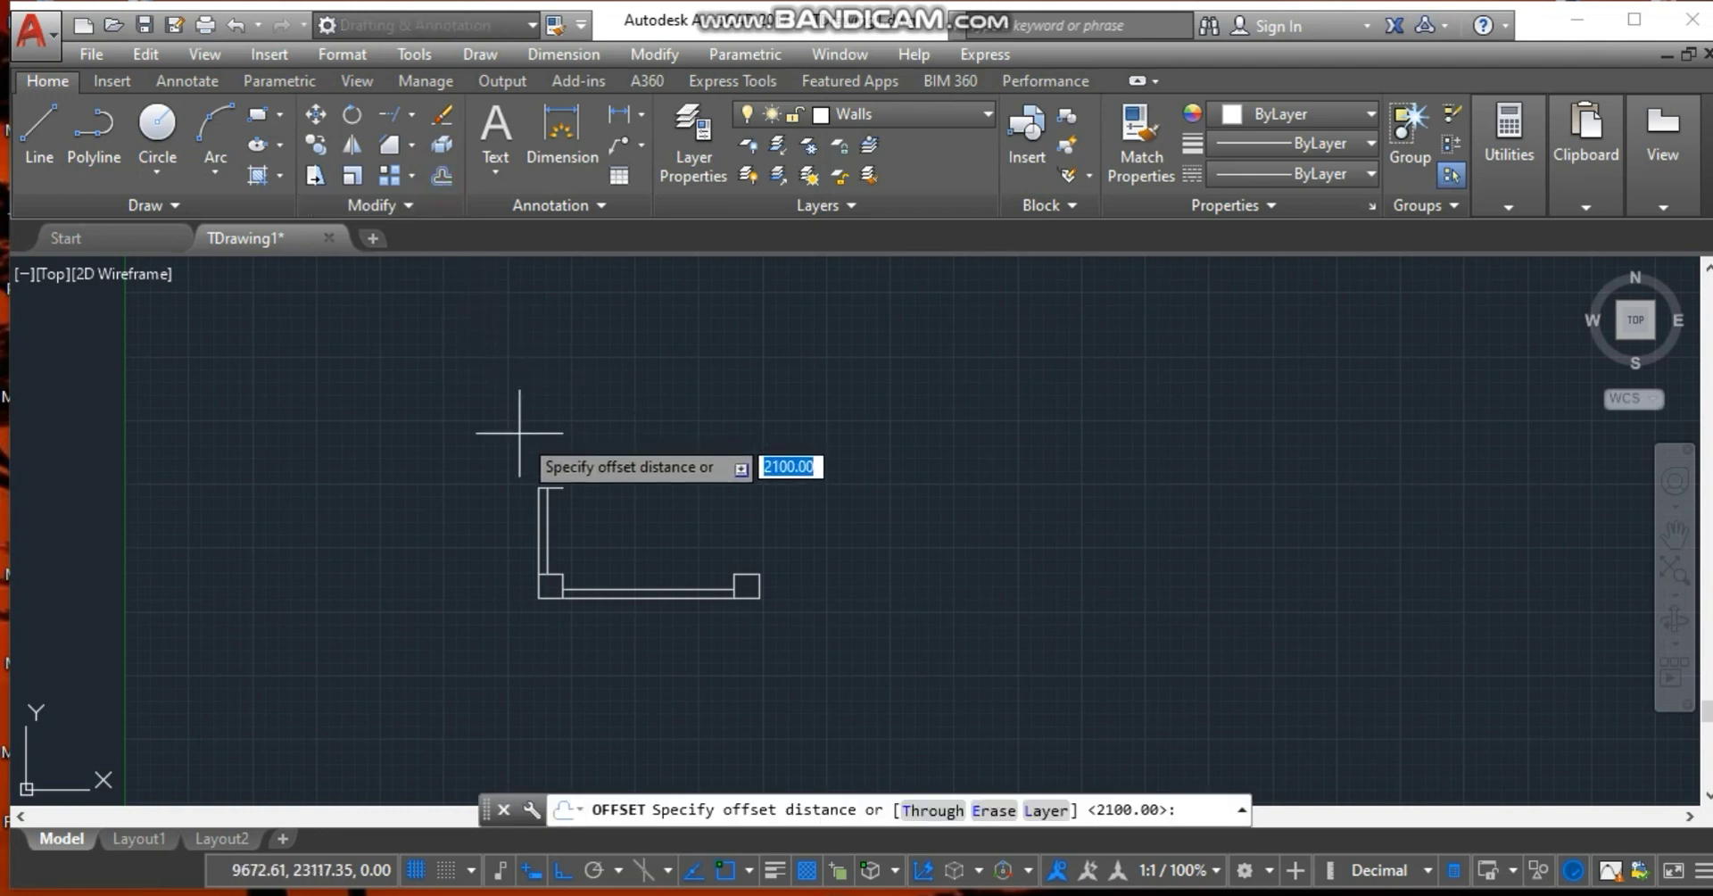
type("225")
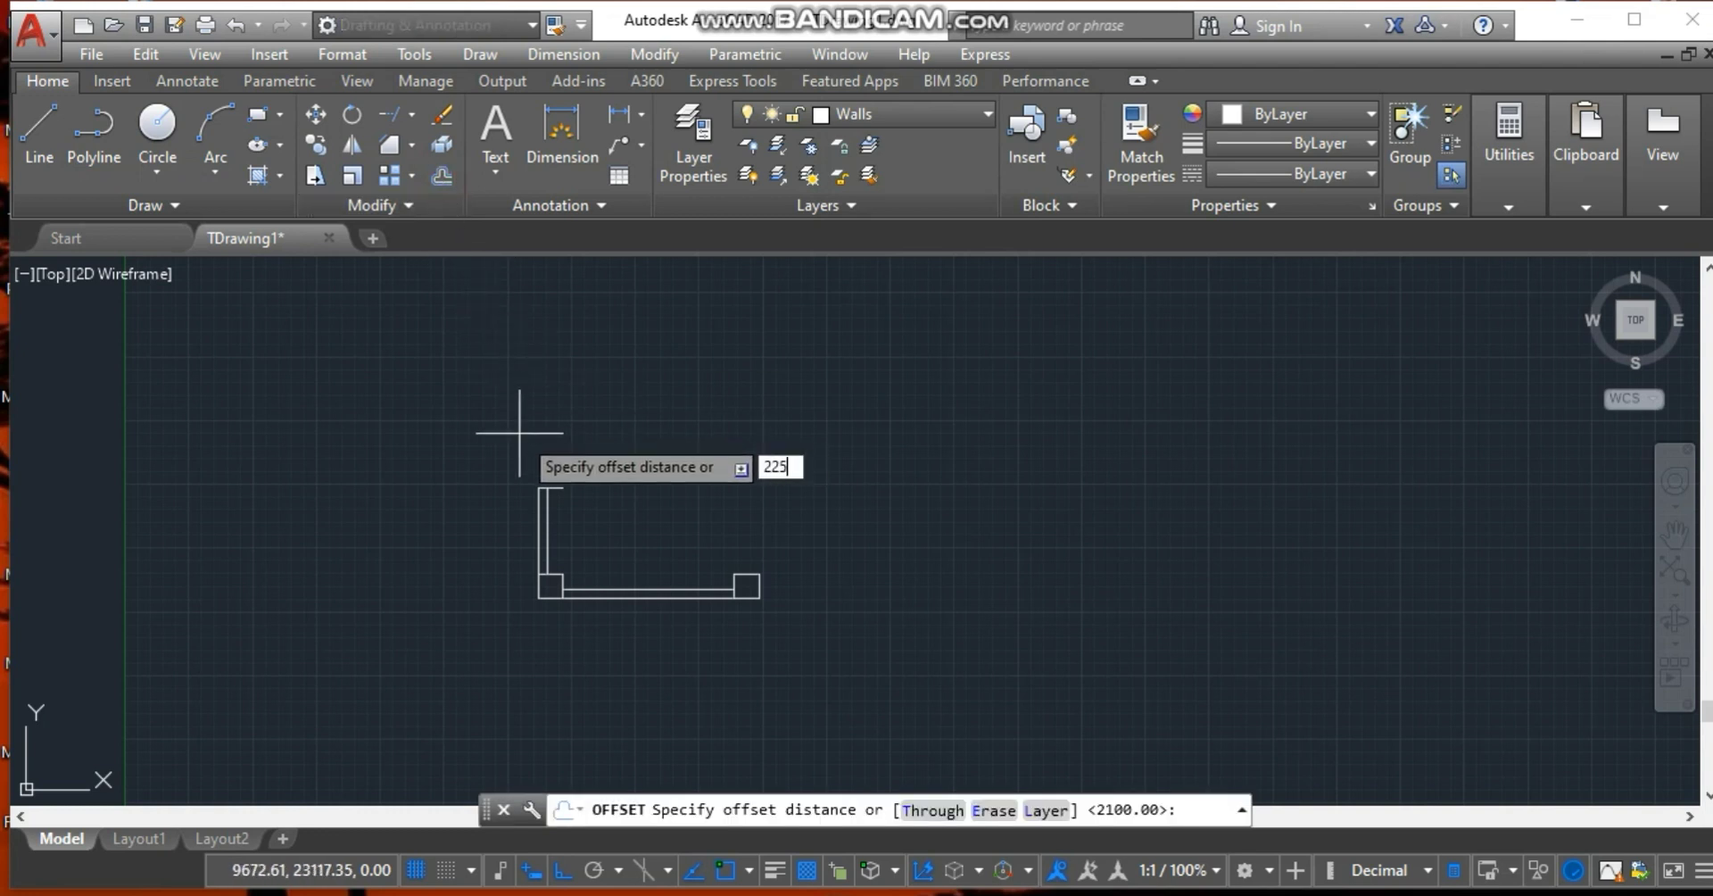
key("Return")
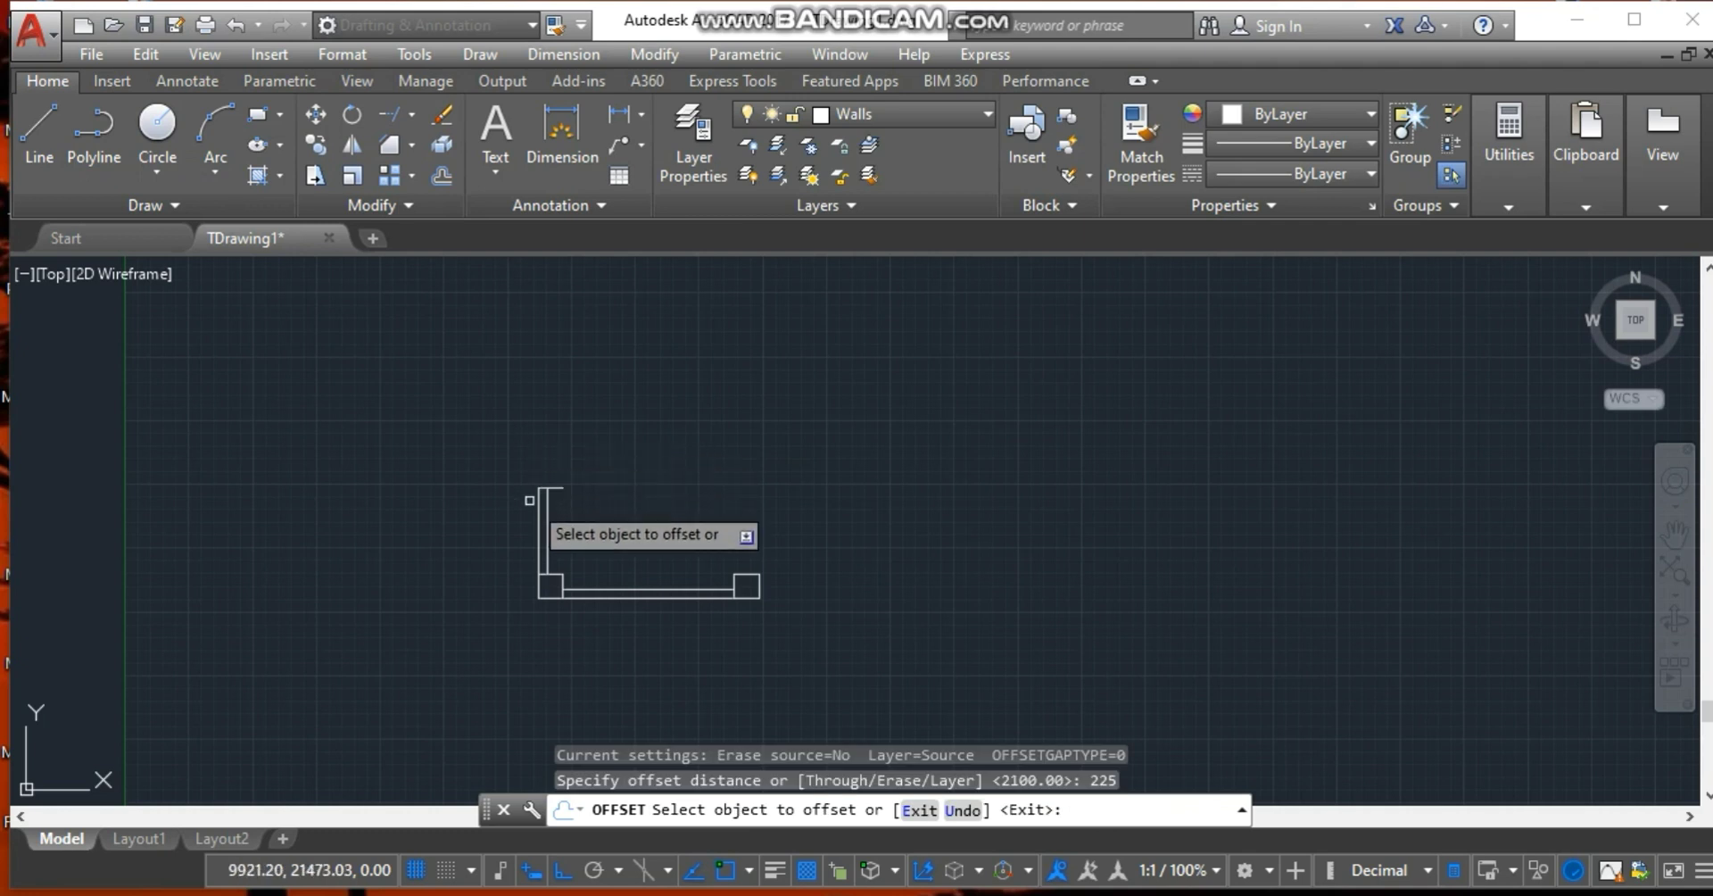
left_click(555, 489)
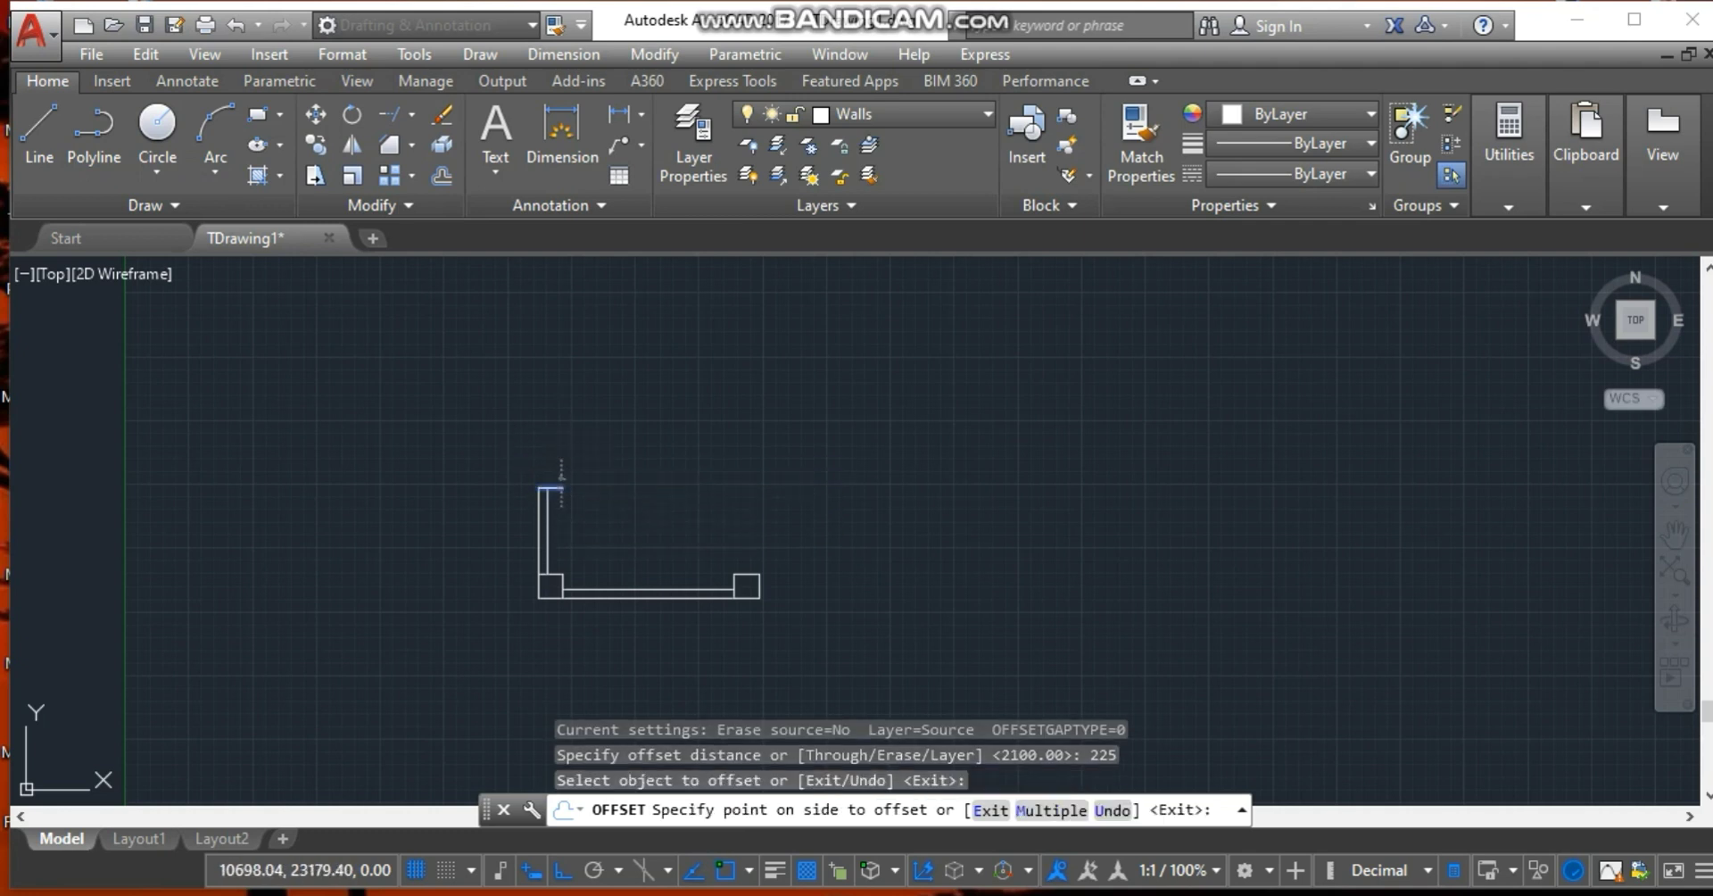
left_click(562, 433)
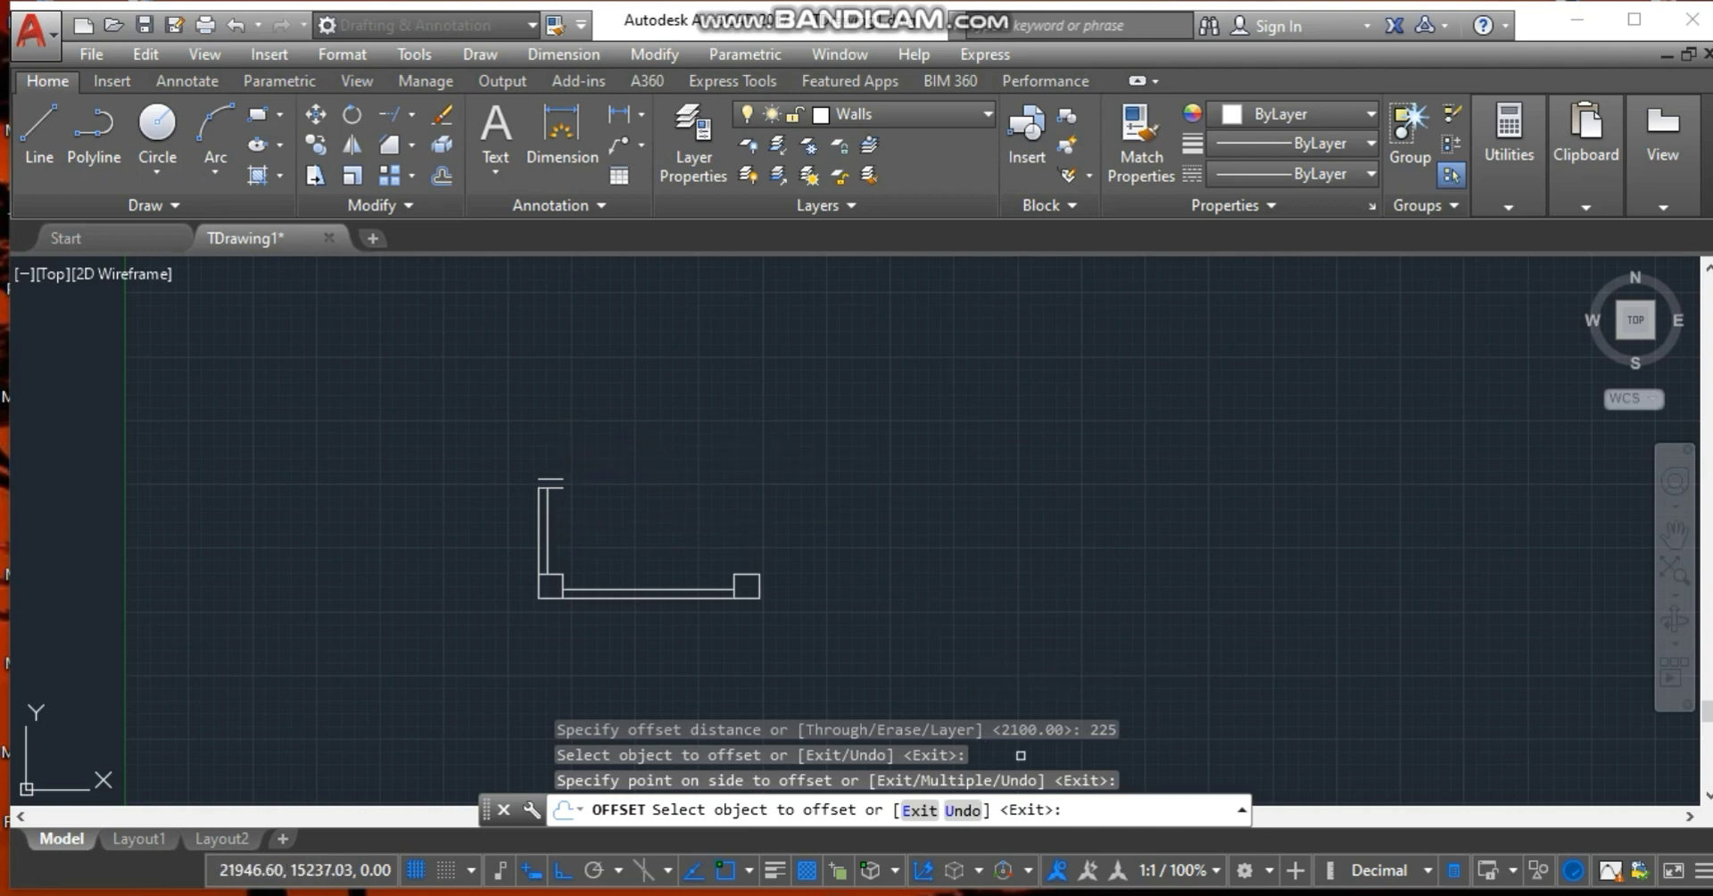
Check the floor plan image, and draw the upper wall line leftward at the 225-offset level, starting in line with the right column's outer edge.
left_click(1151, 895)
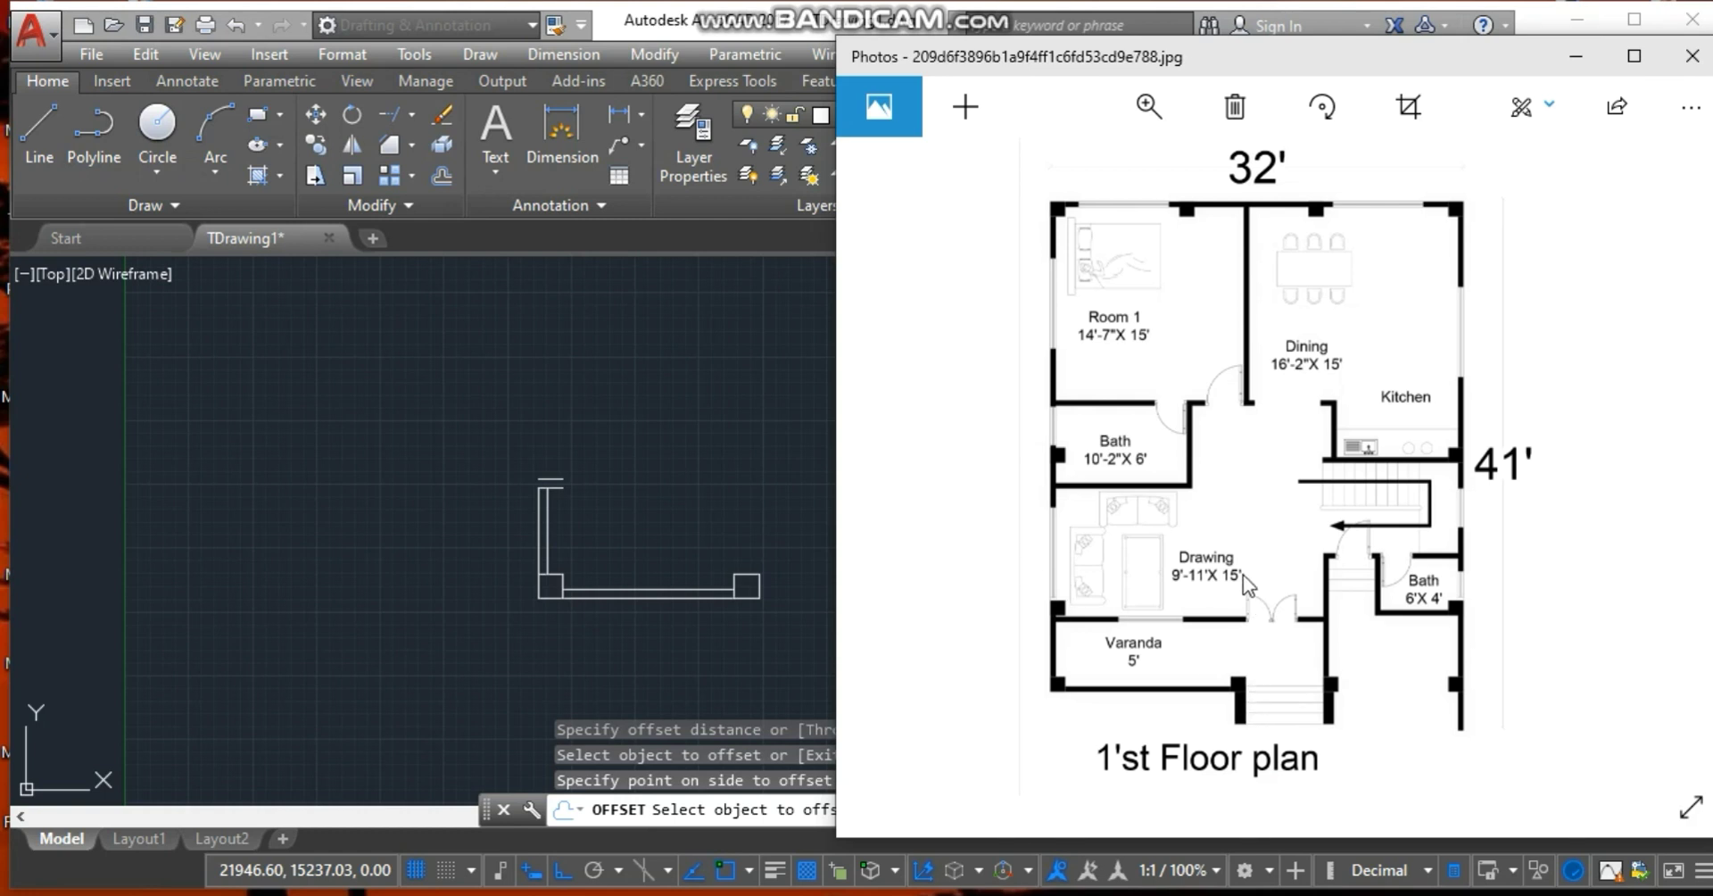
left_click(586, 466)
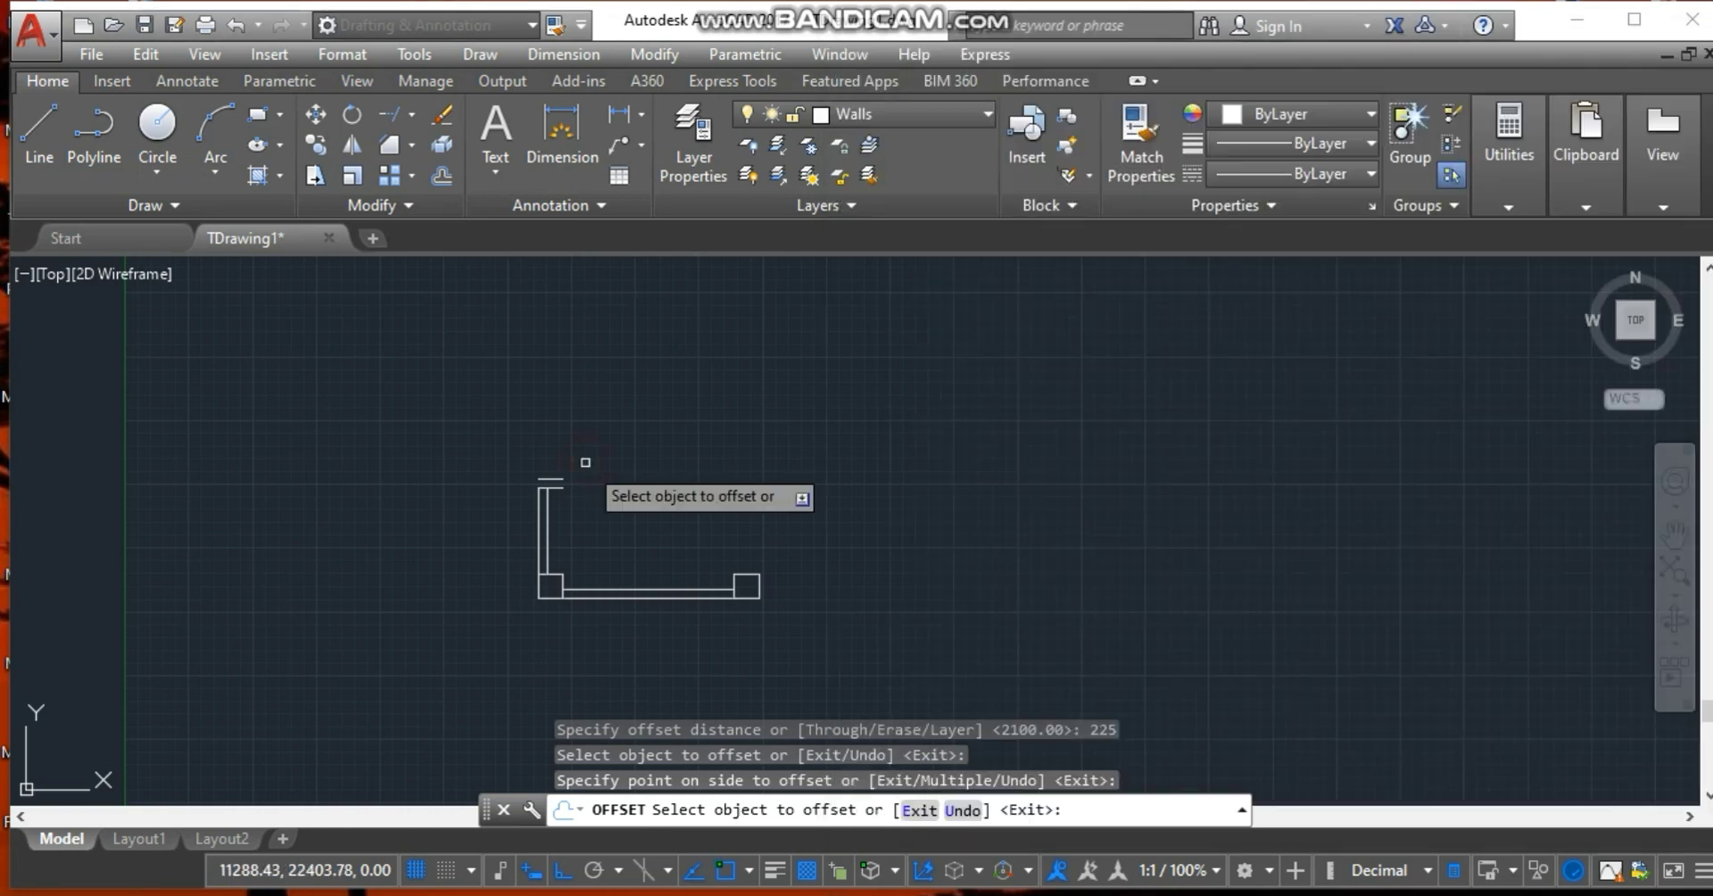
left_click(46, 120)
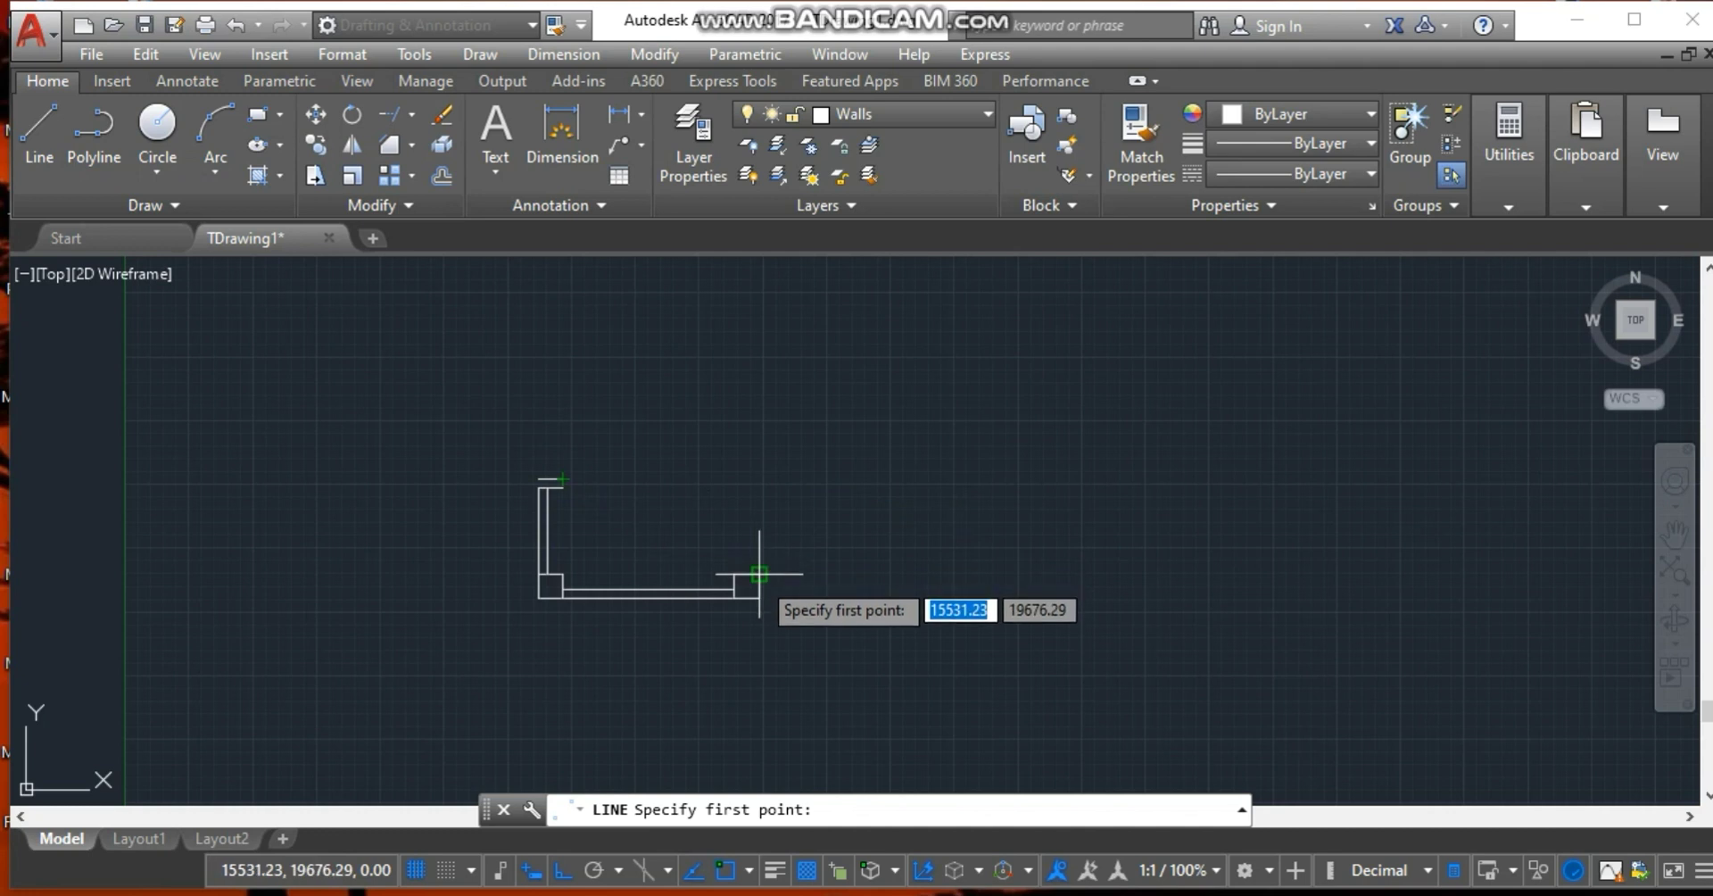
left_click(760, 479)
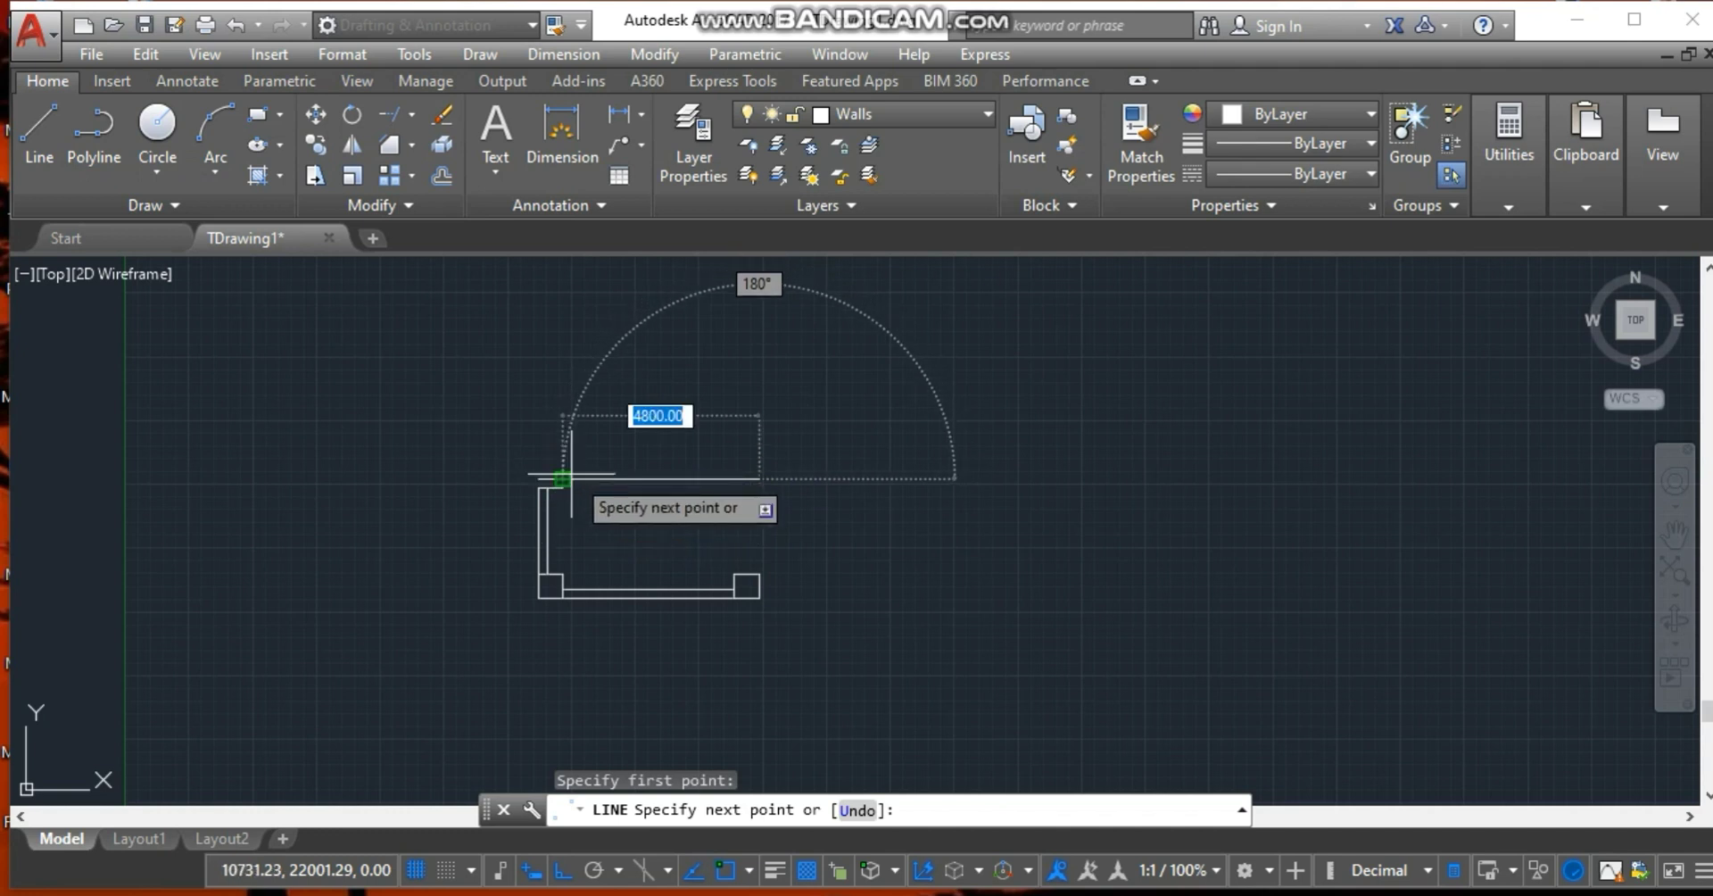
left_click(579, 462)
key("Escape")
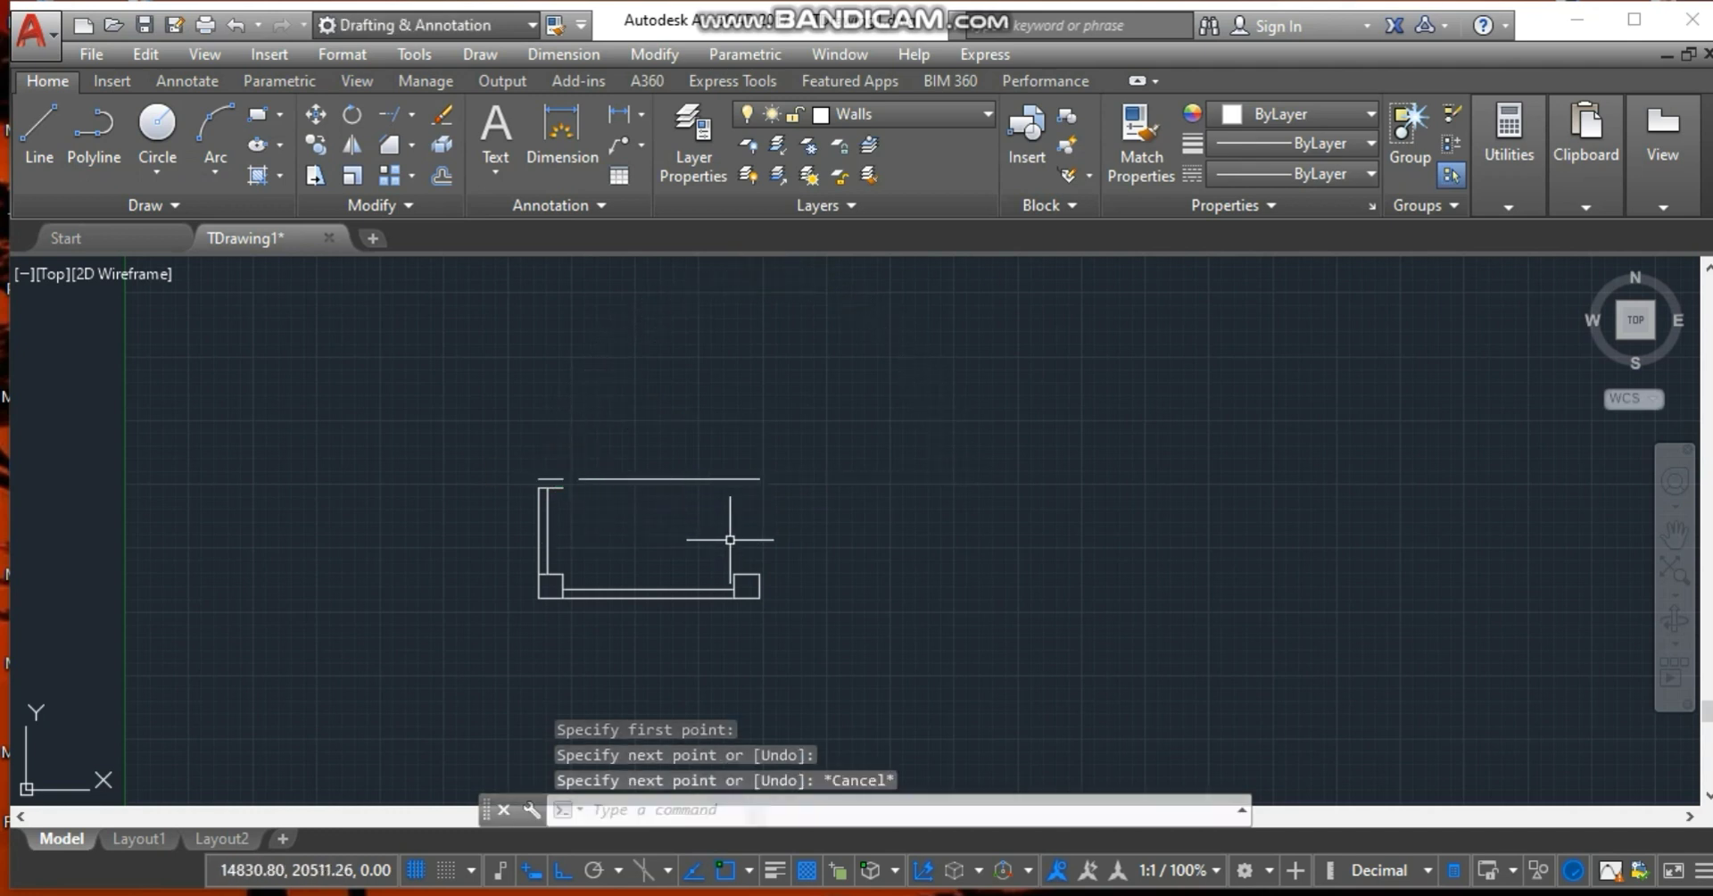
Draw the parallel lower line of the upper horizontal wall, level with the top end of the left wall.
key("Return")
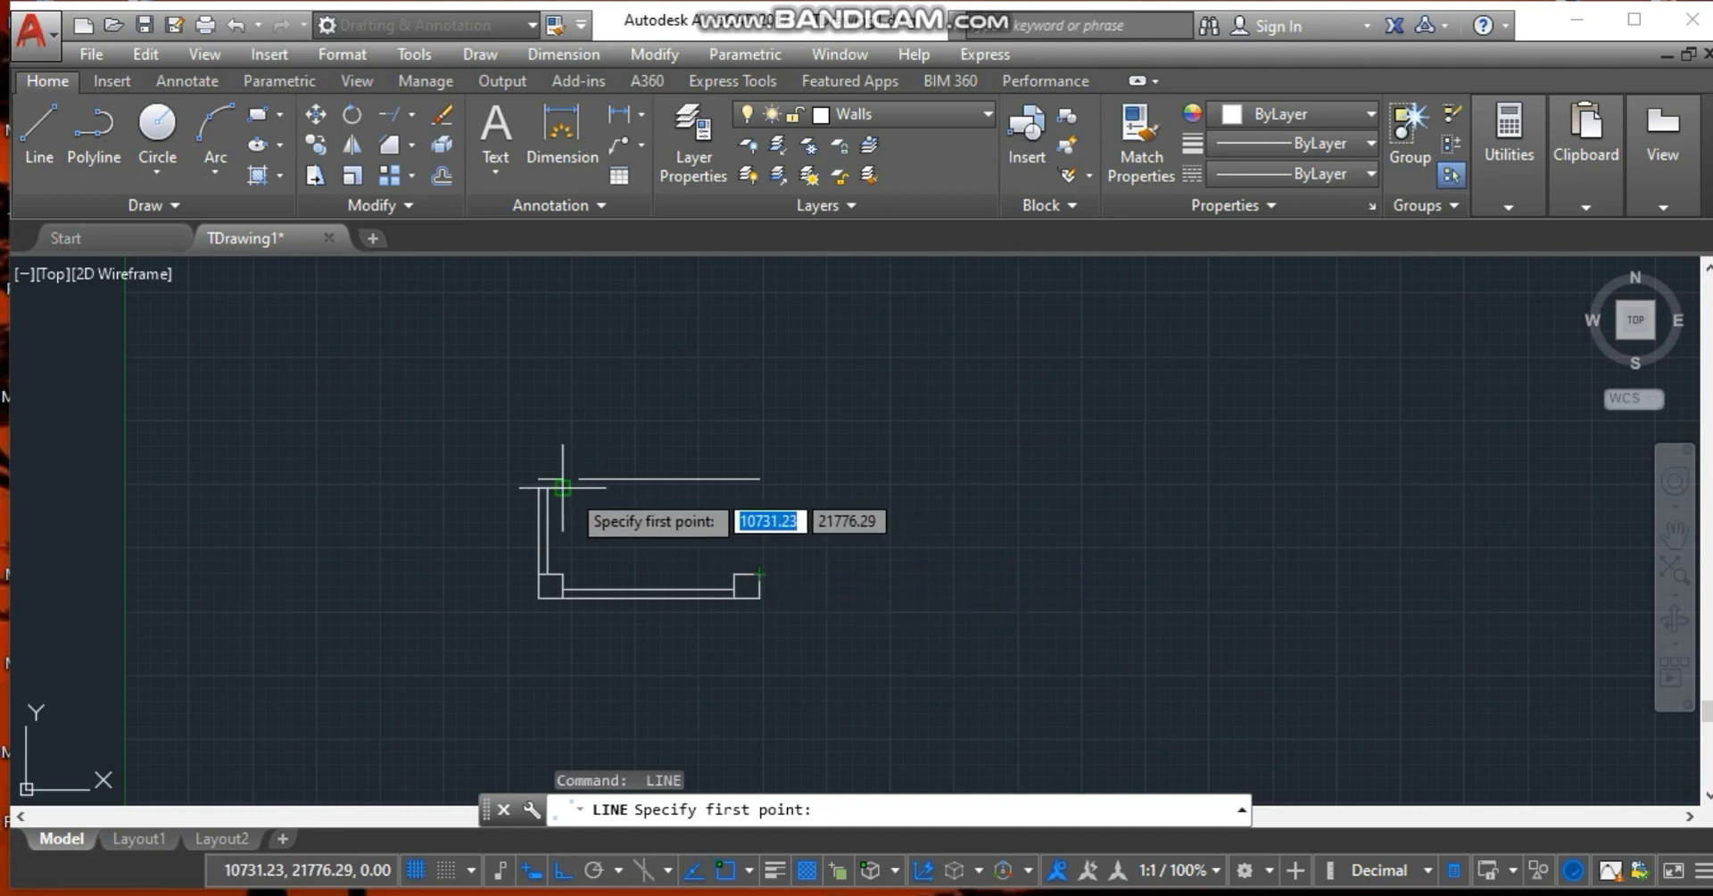
left_click(758, 488)
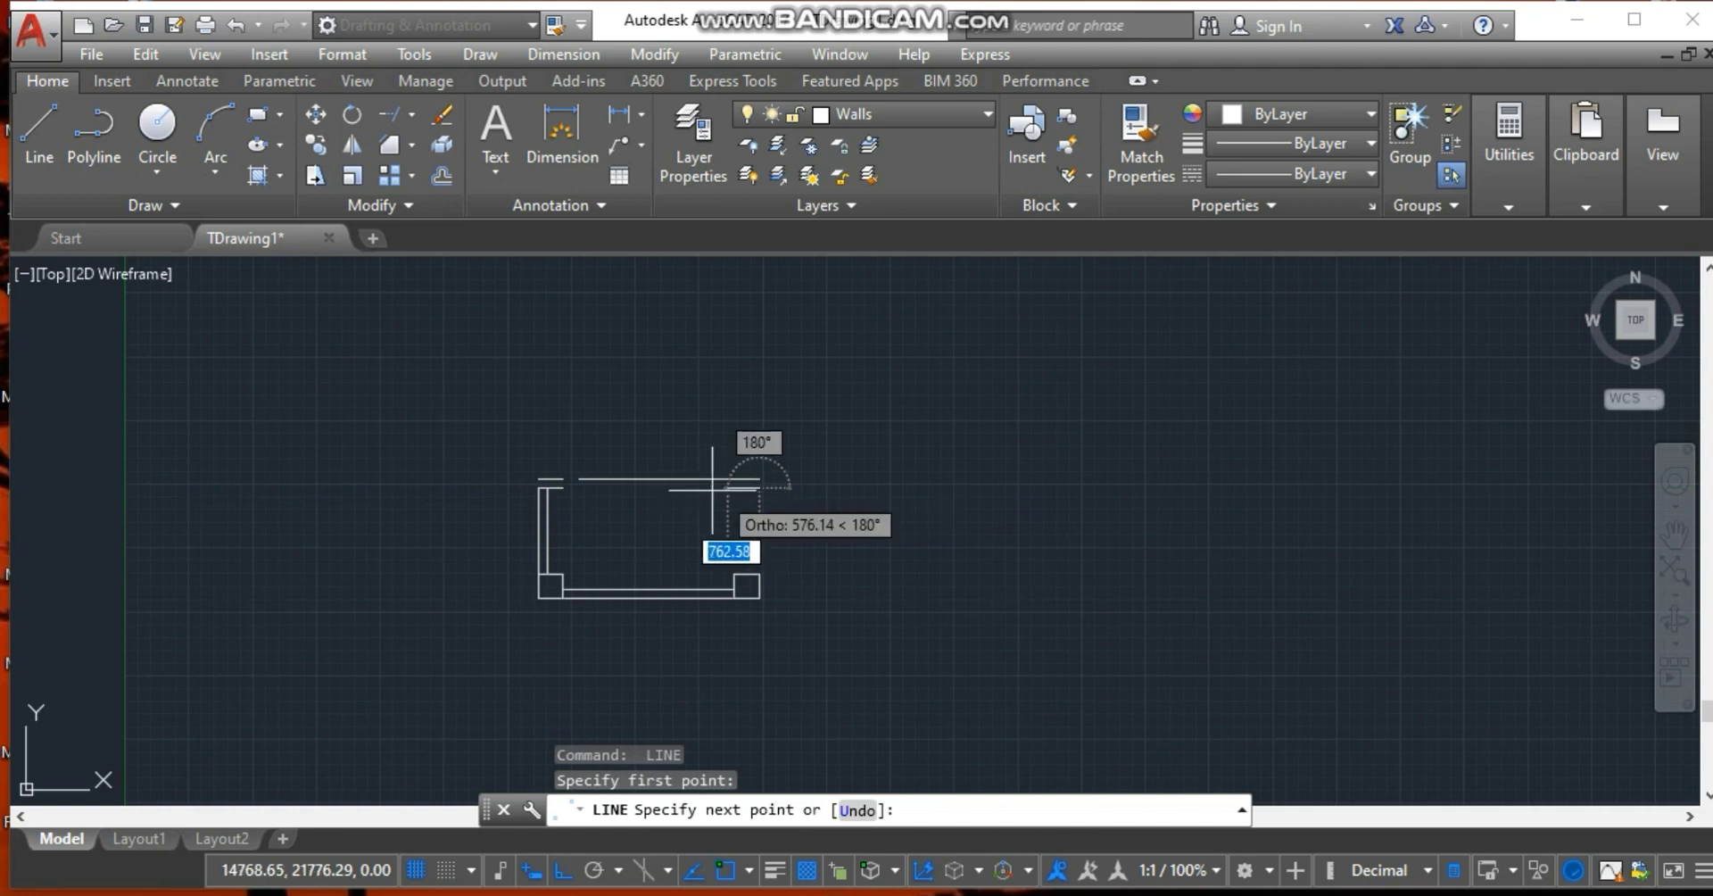
left_click(579, 484)
key("Escape")
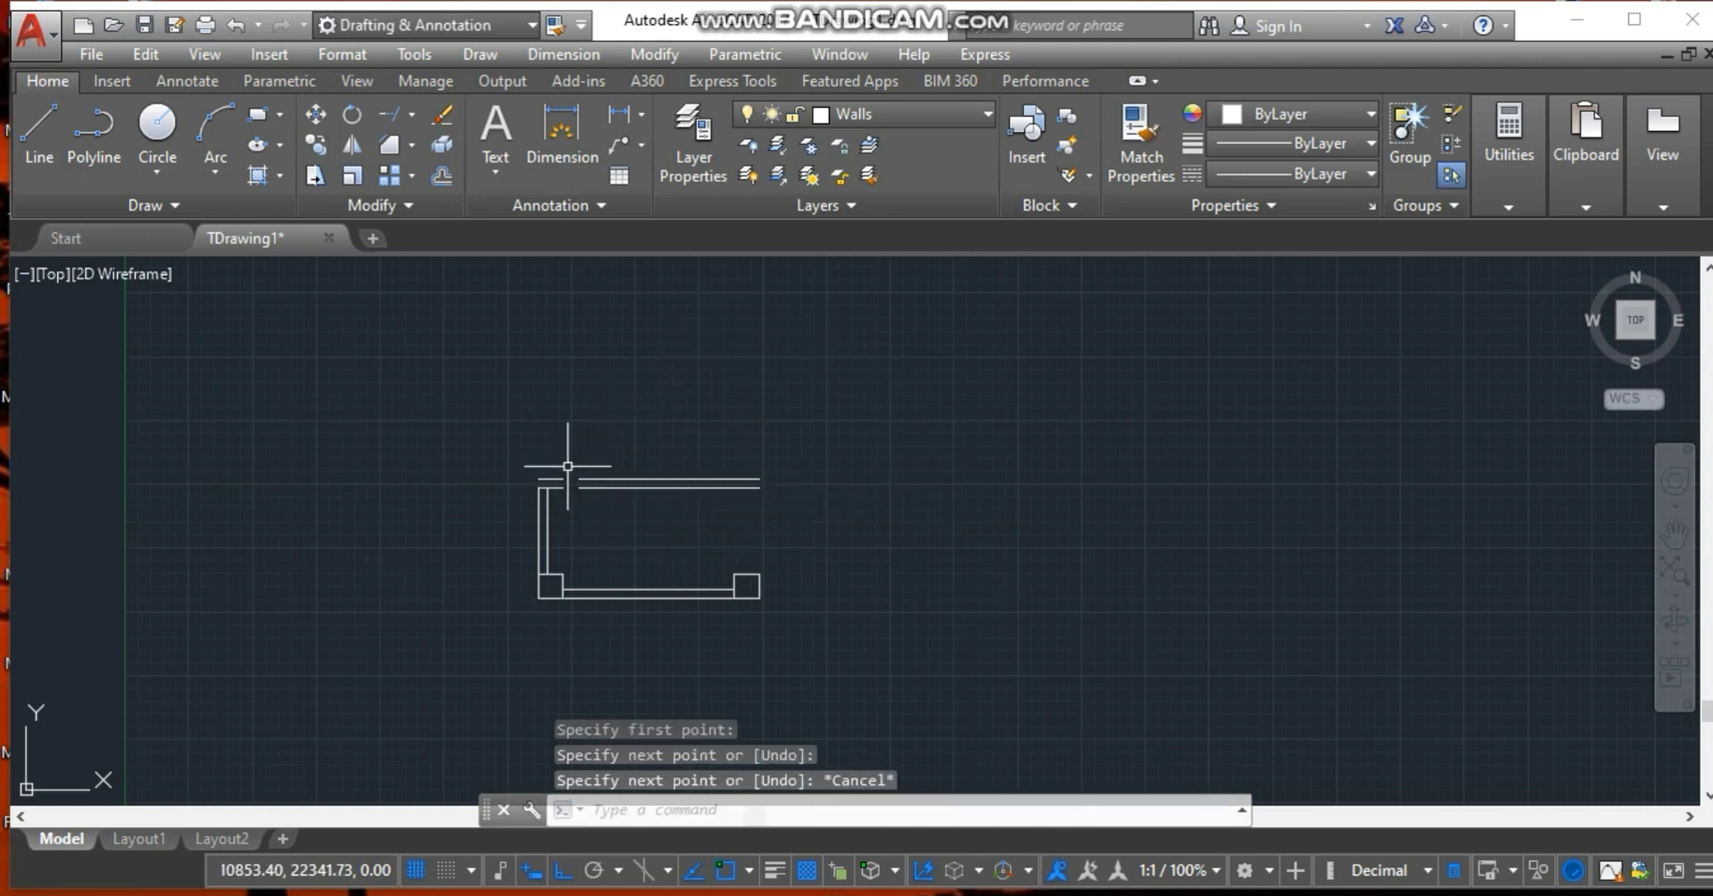
Erase the lower short guide line above the left wall, and extend the upper wall's lower line to the left wall's outer line.
left_click(556, 484)
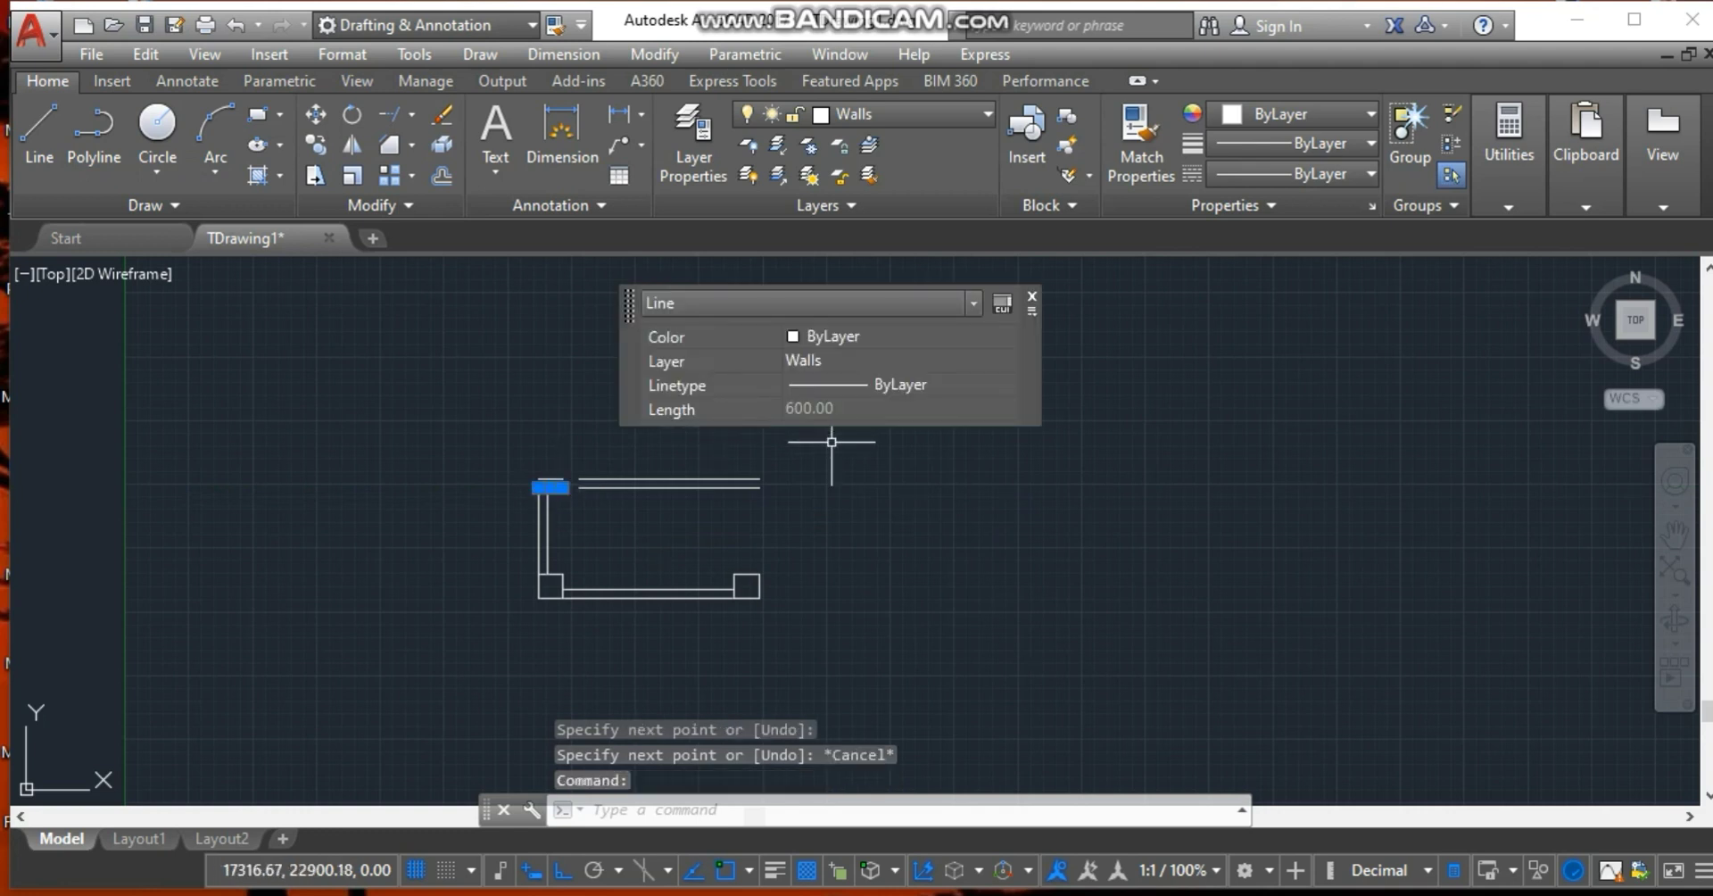
key("Delete")
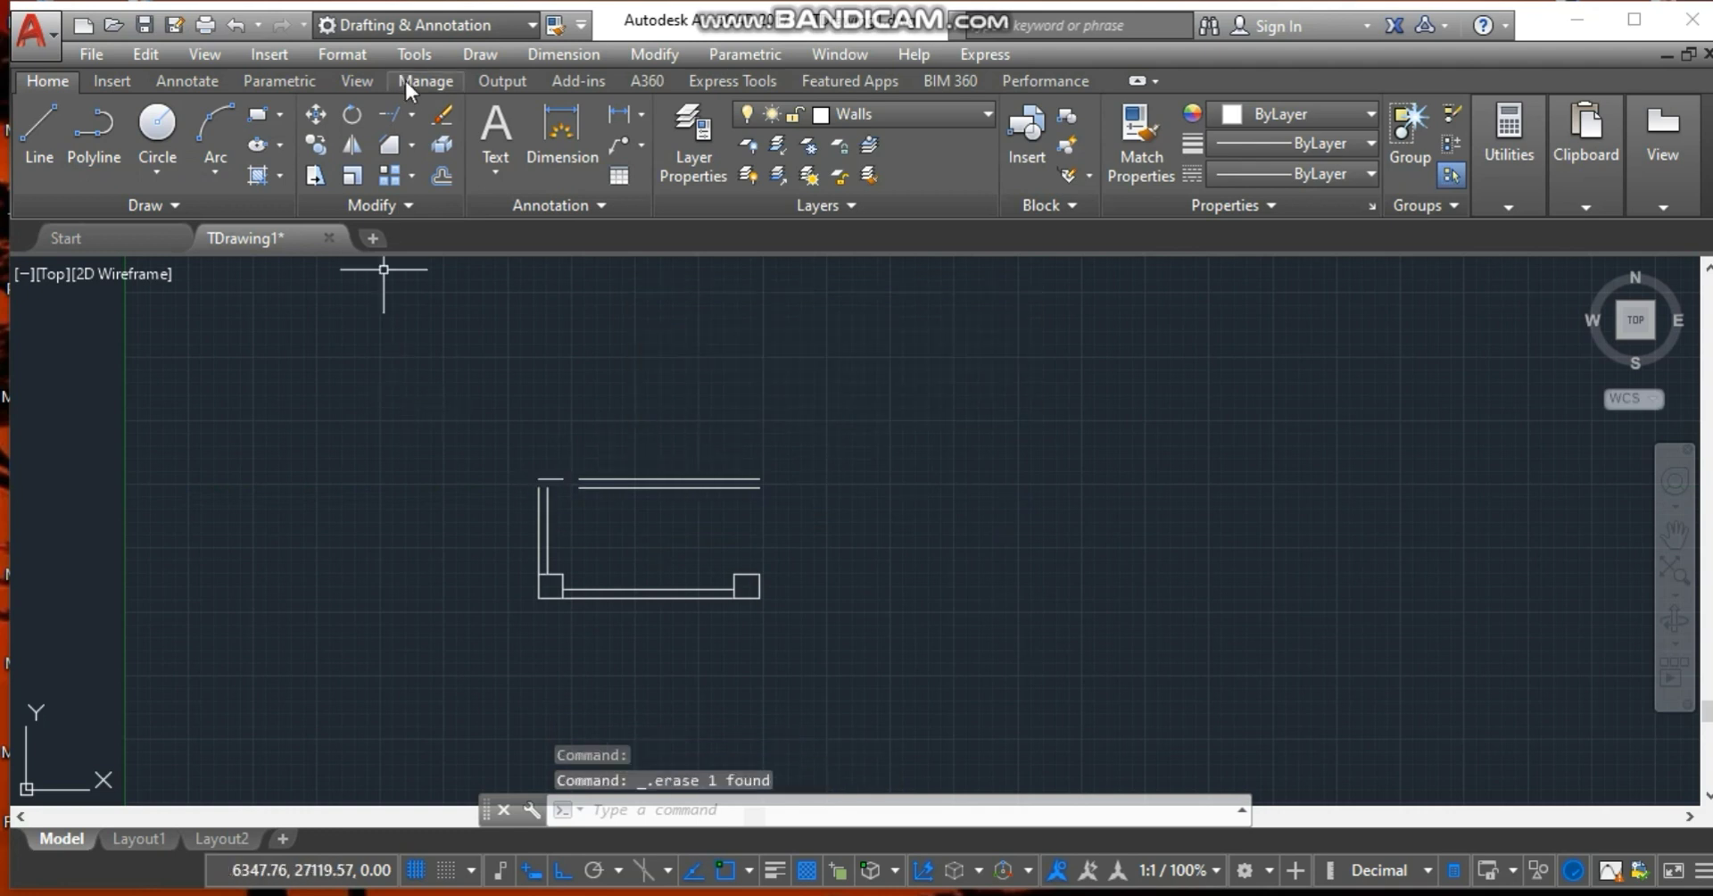
left_click(393, 114)
key("Return")
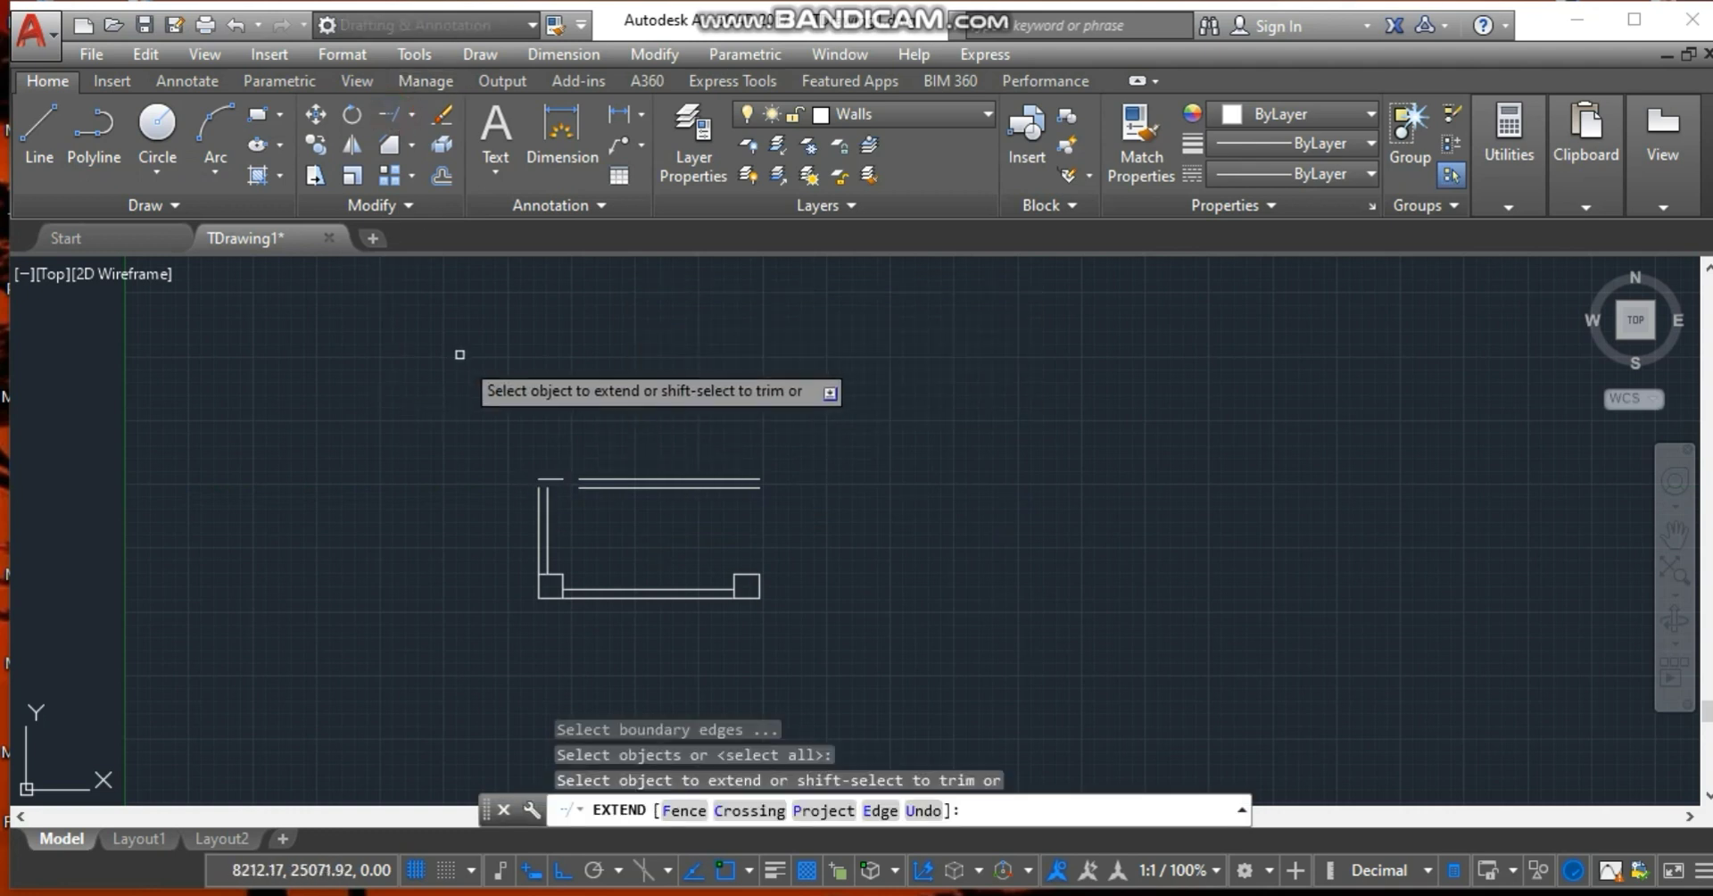
left_click(591, 486)
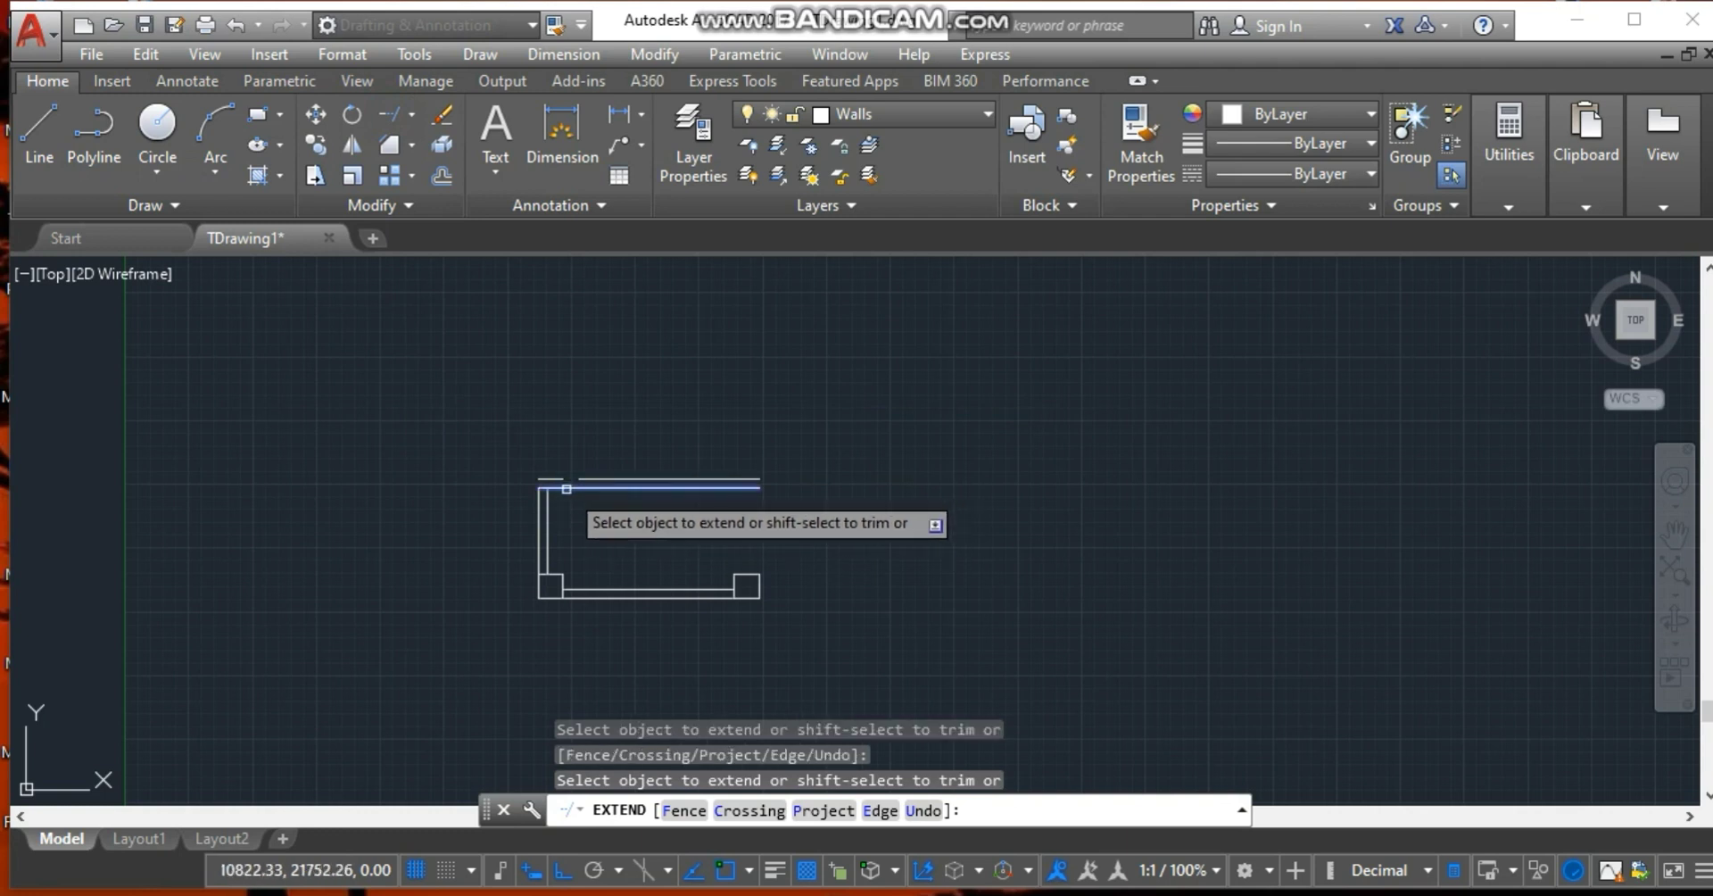
key("Escape")
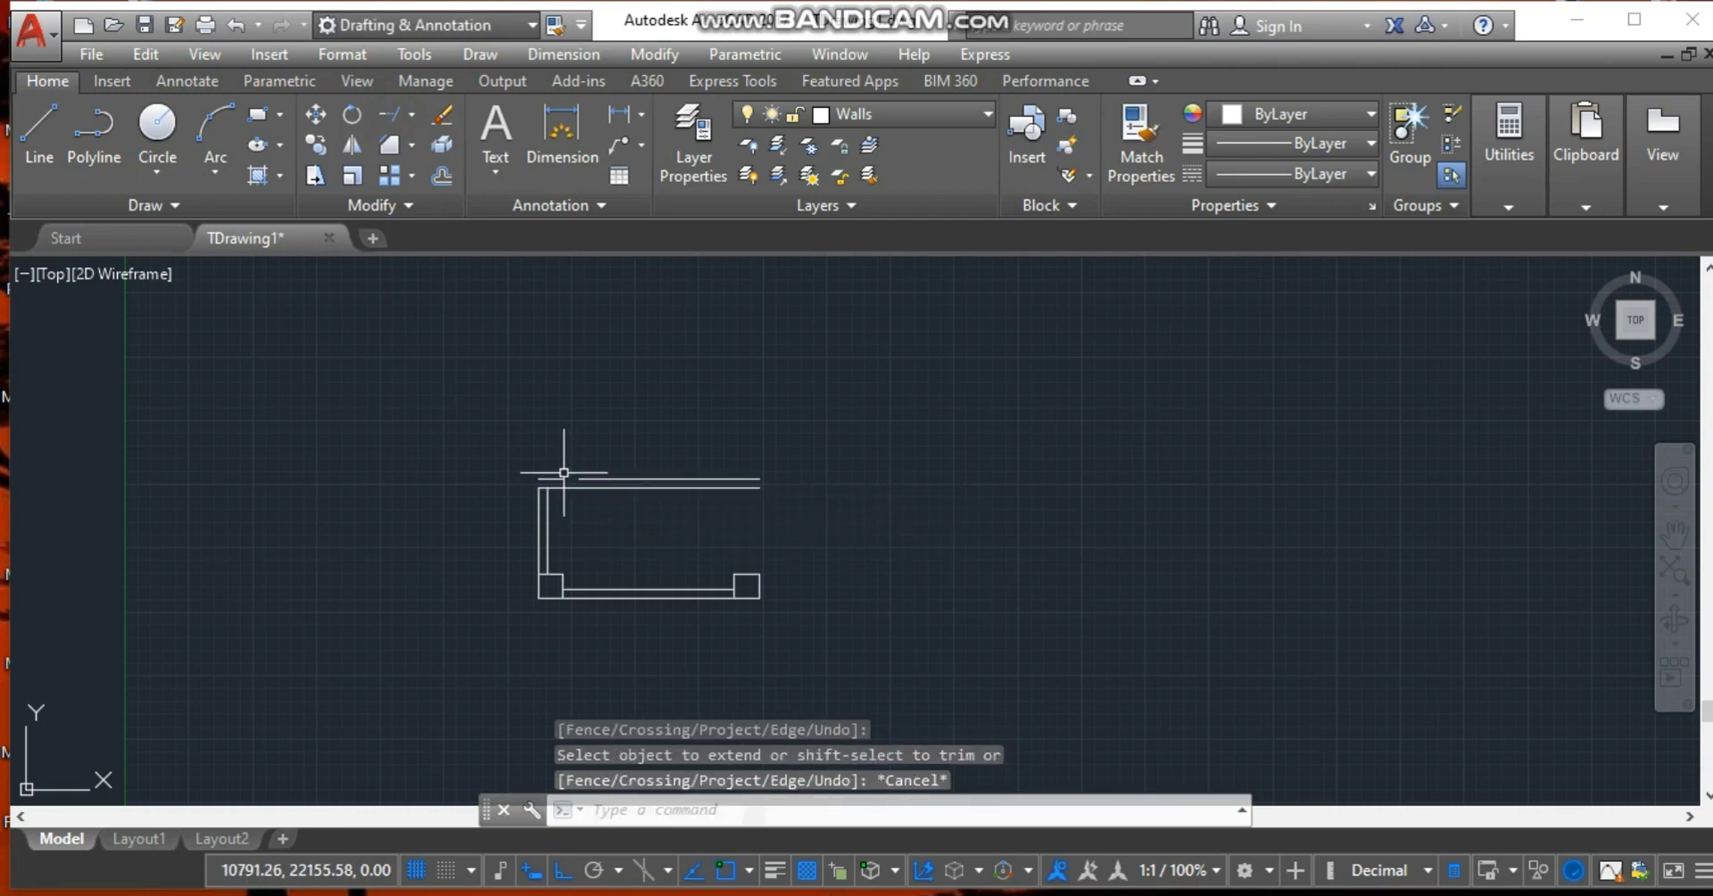
Erase the remaining short guide line, and join the upper wall's top line to the left wall's outer line with Chamfer.
left_click(550, 479)
key("Delete")
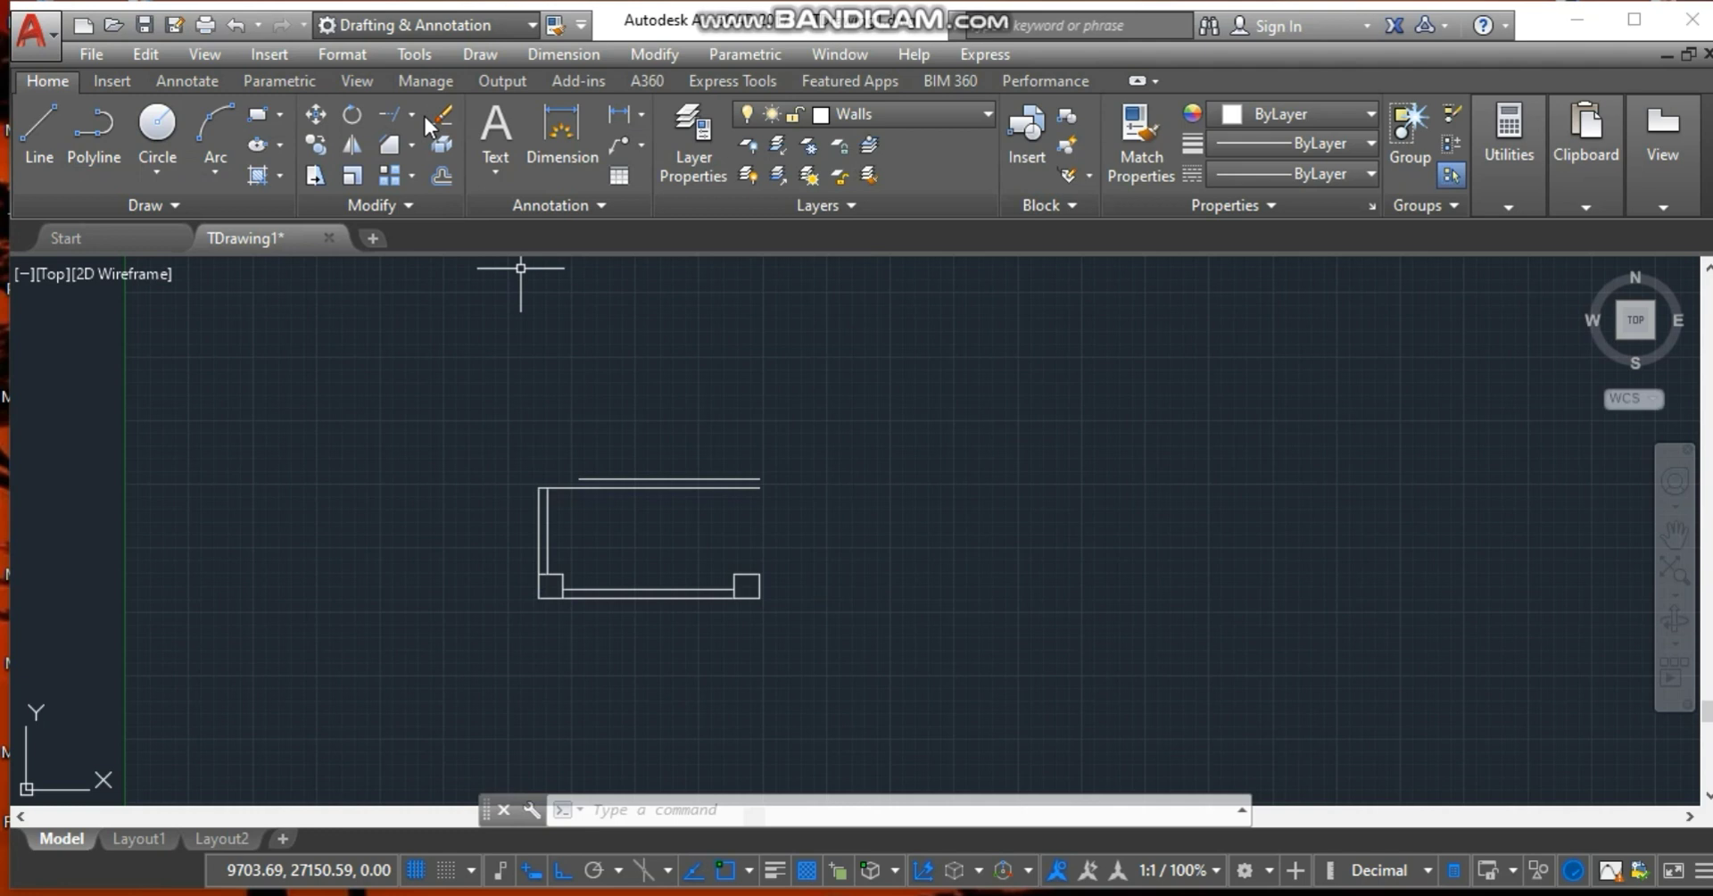
left_click(559, 489)
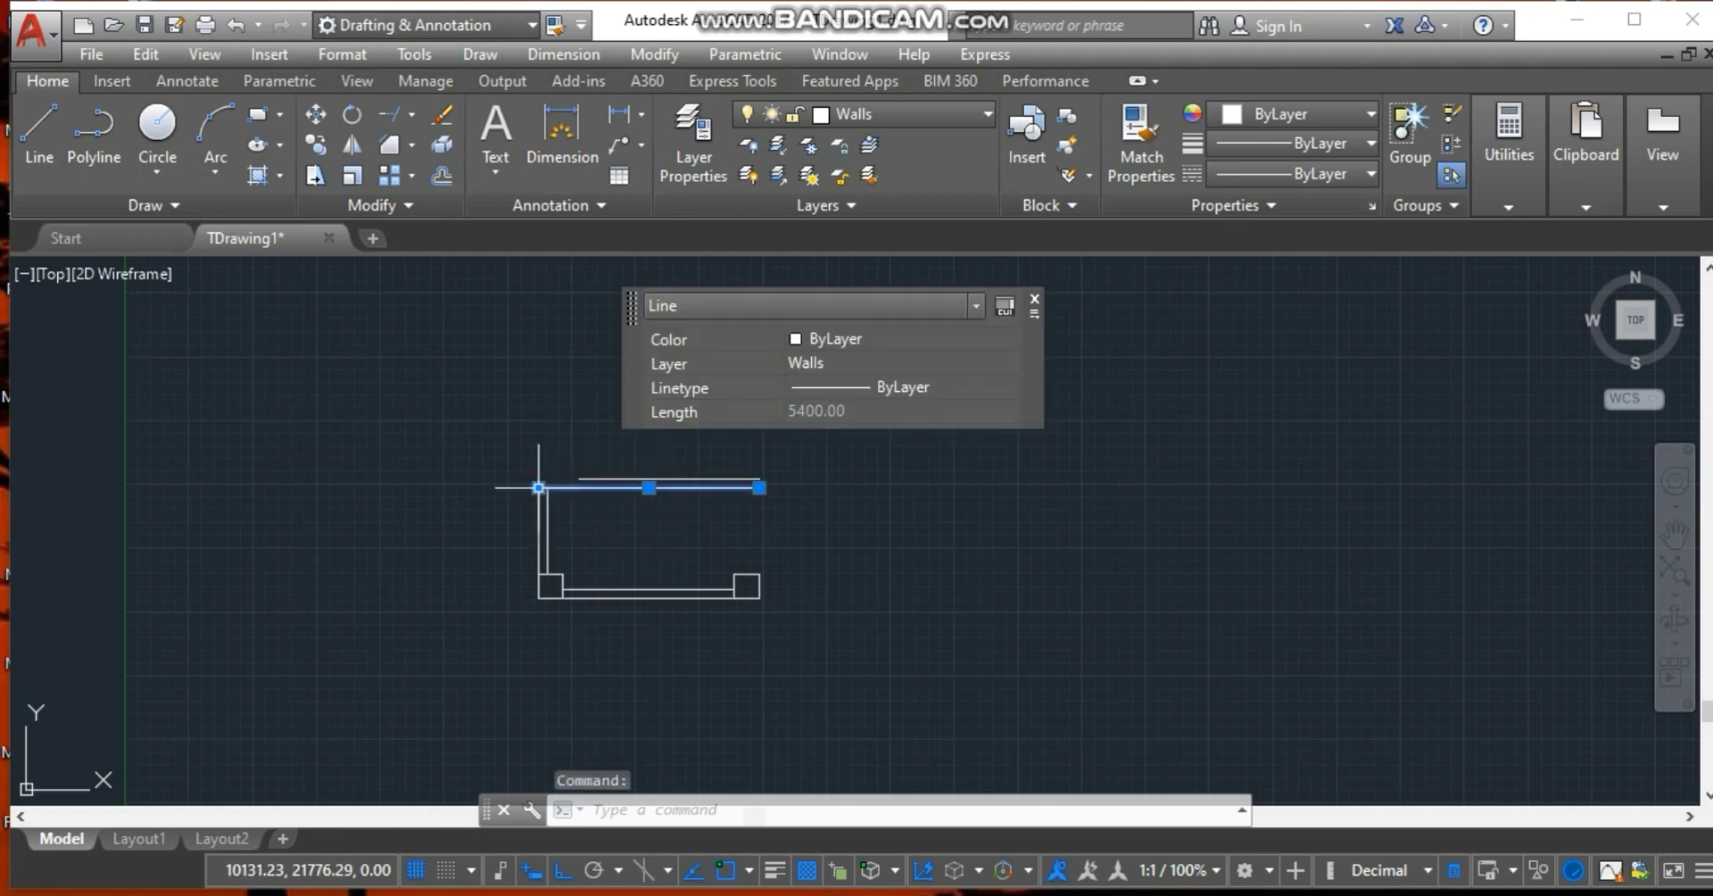
key("Delete")
key("Escape")
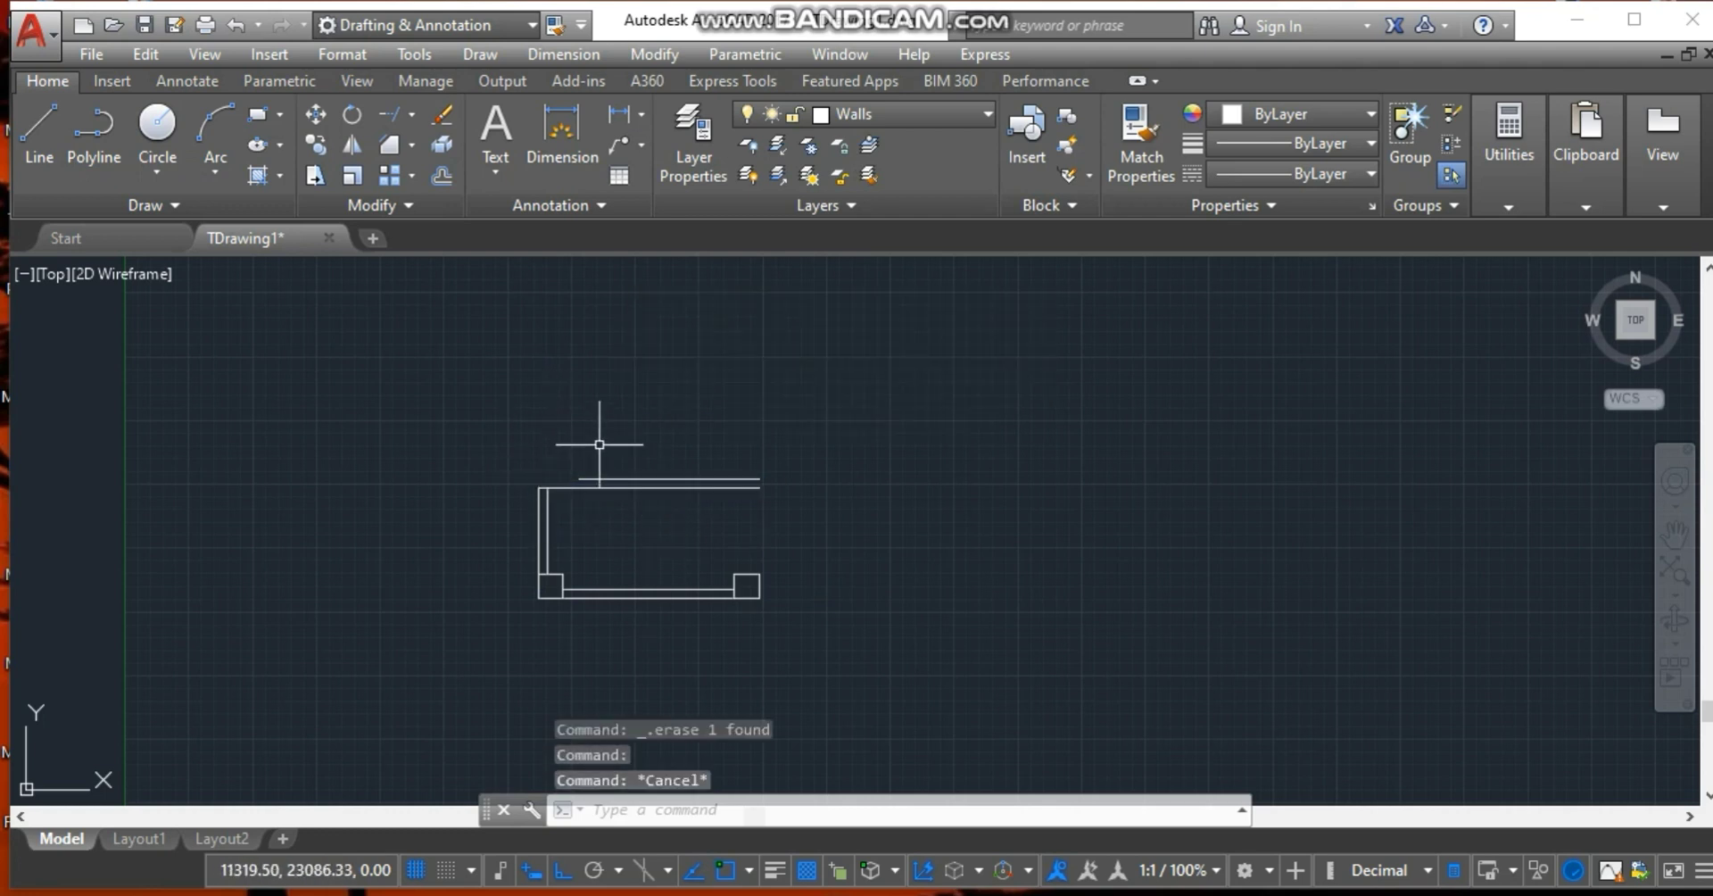
left_click(392, 154)
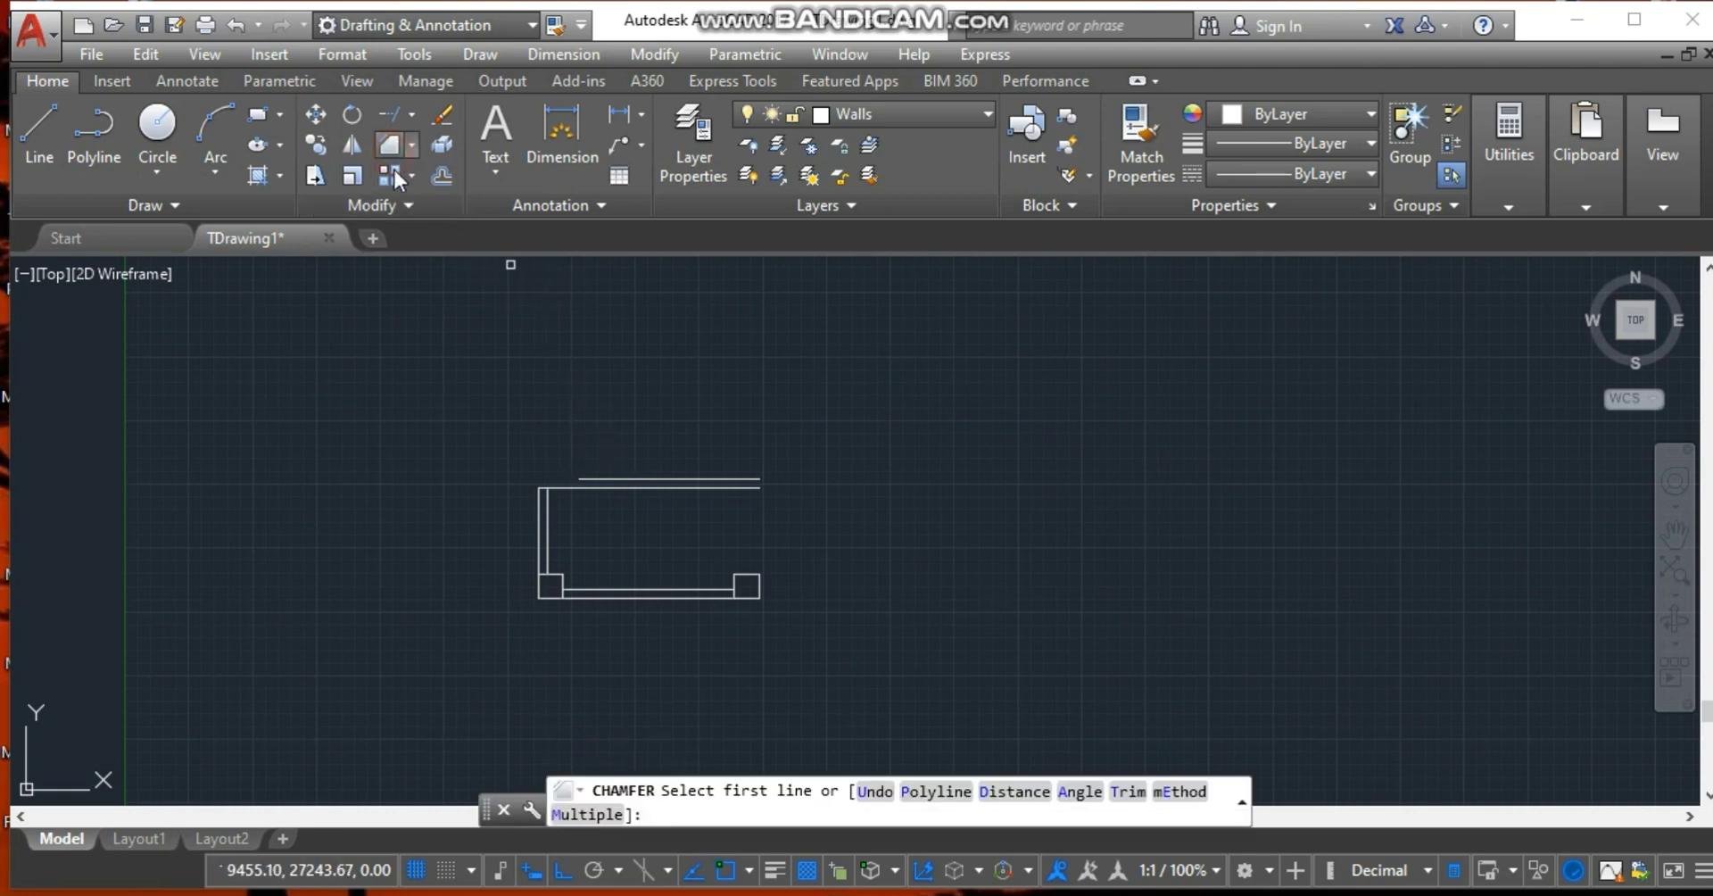
left_click(601, 477)
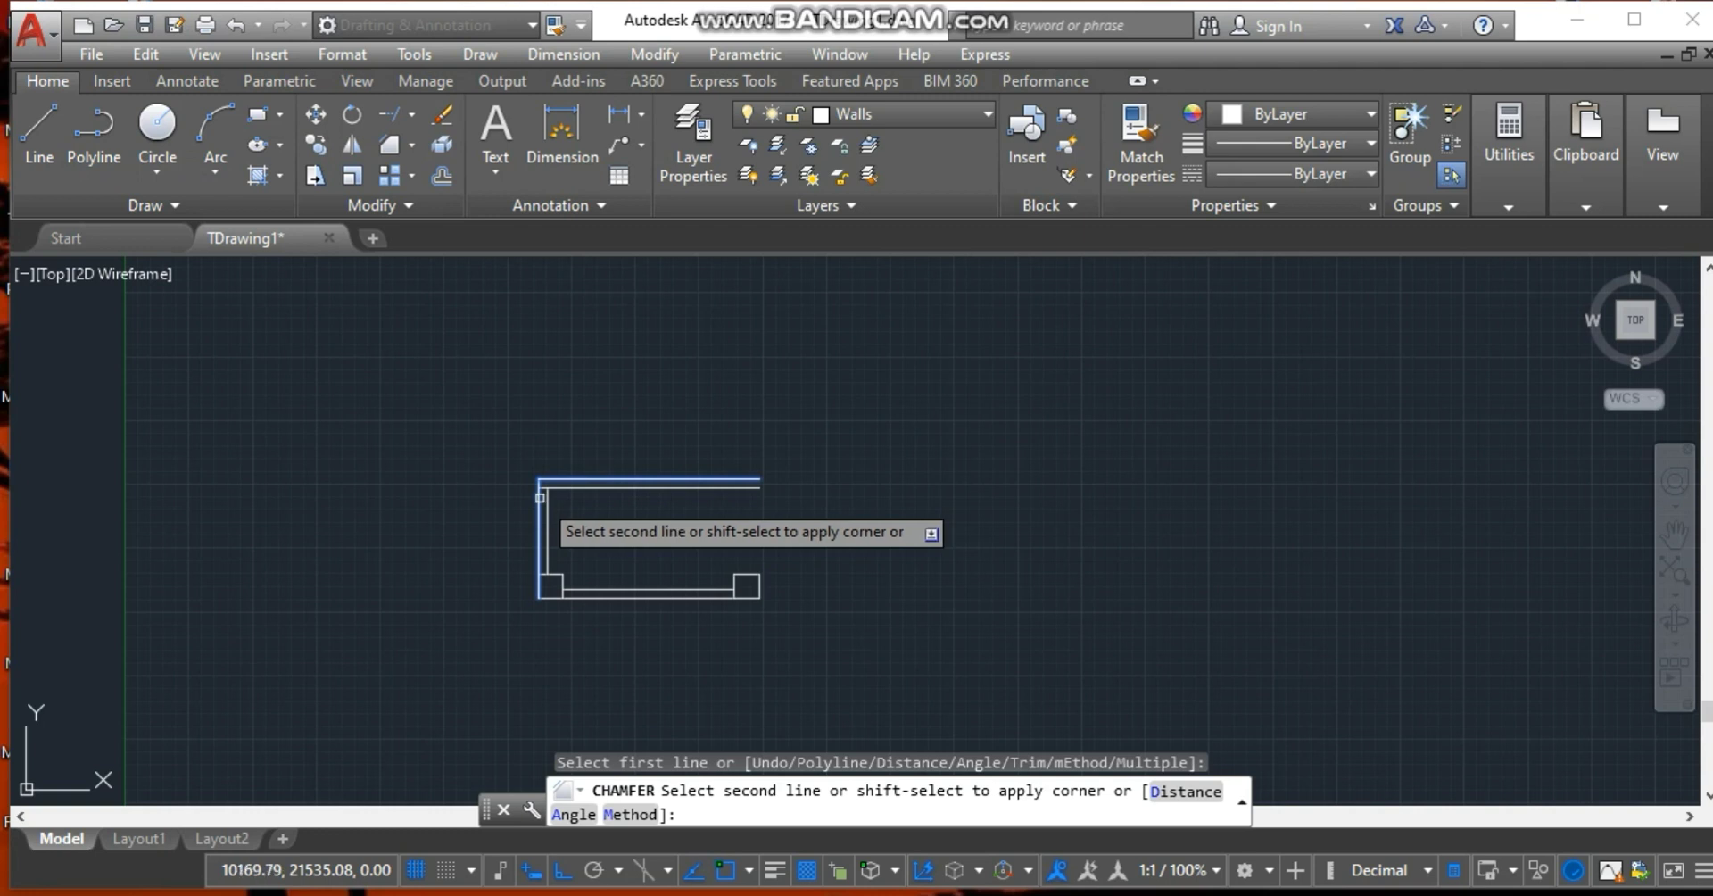
key("Escape")
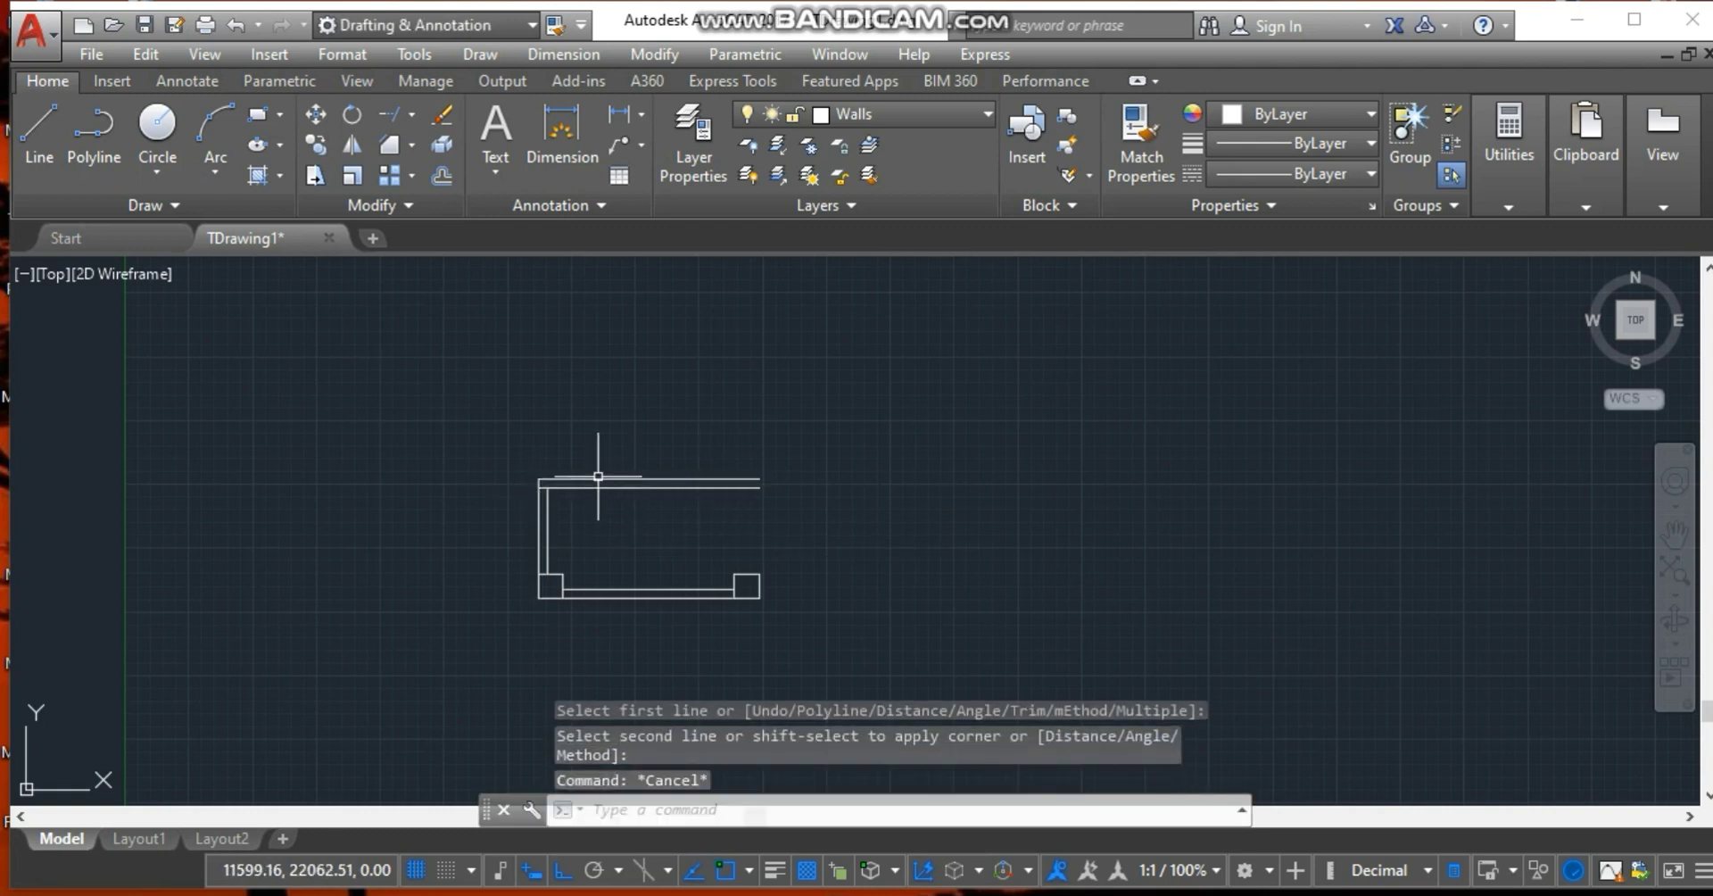
type("l")
key("Return")
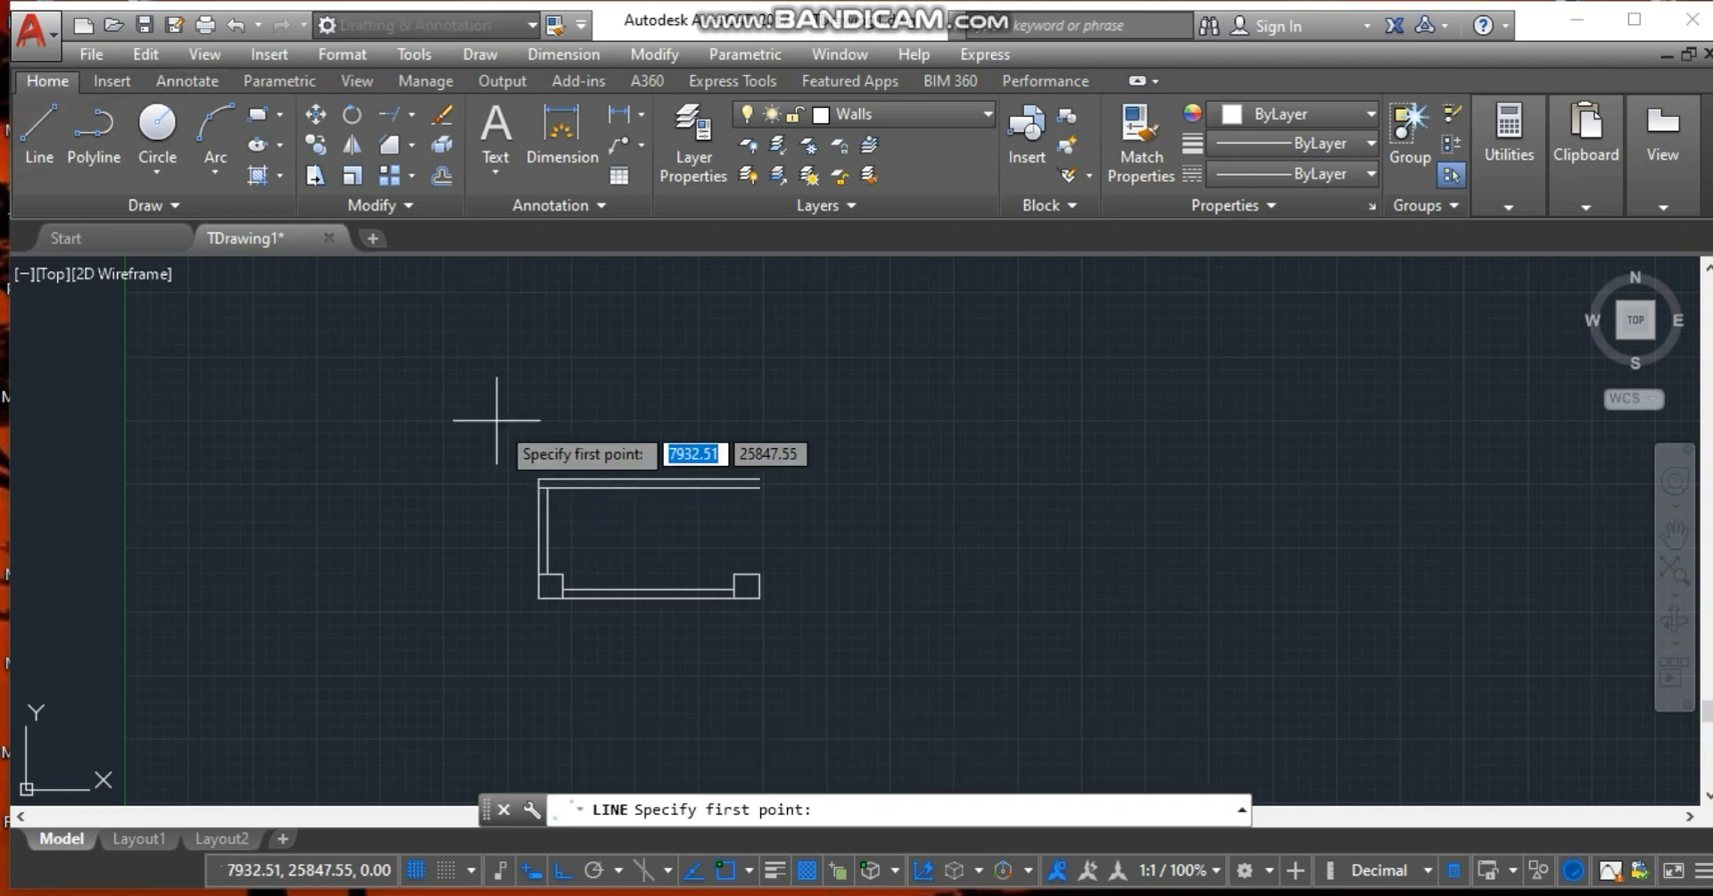
scroll(638, 482, "up", 10)
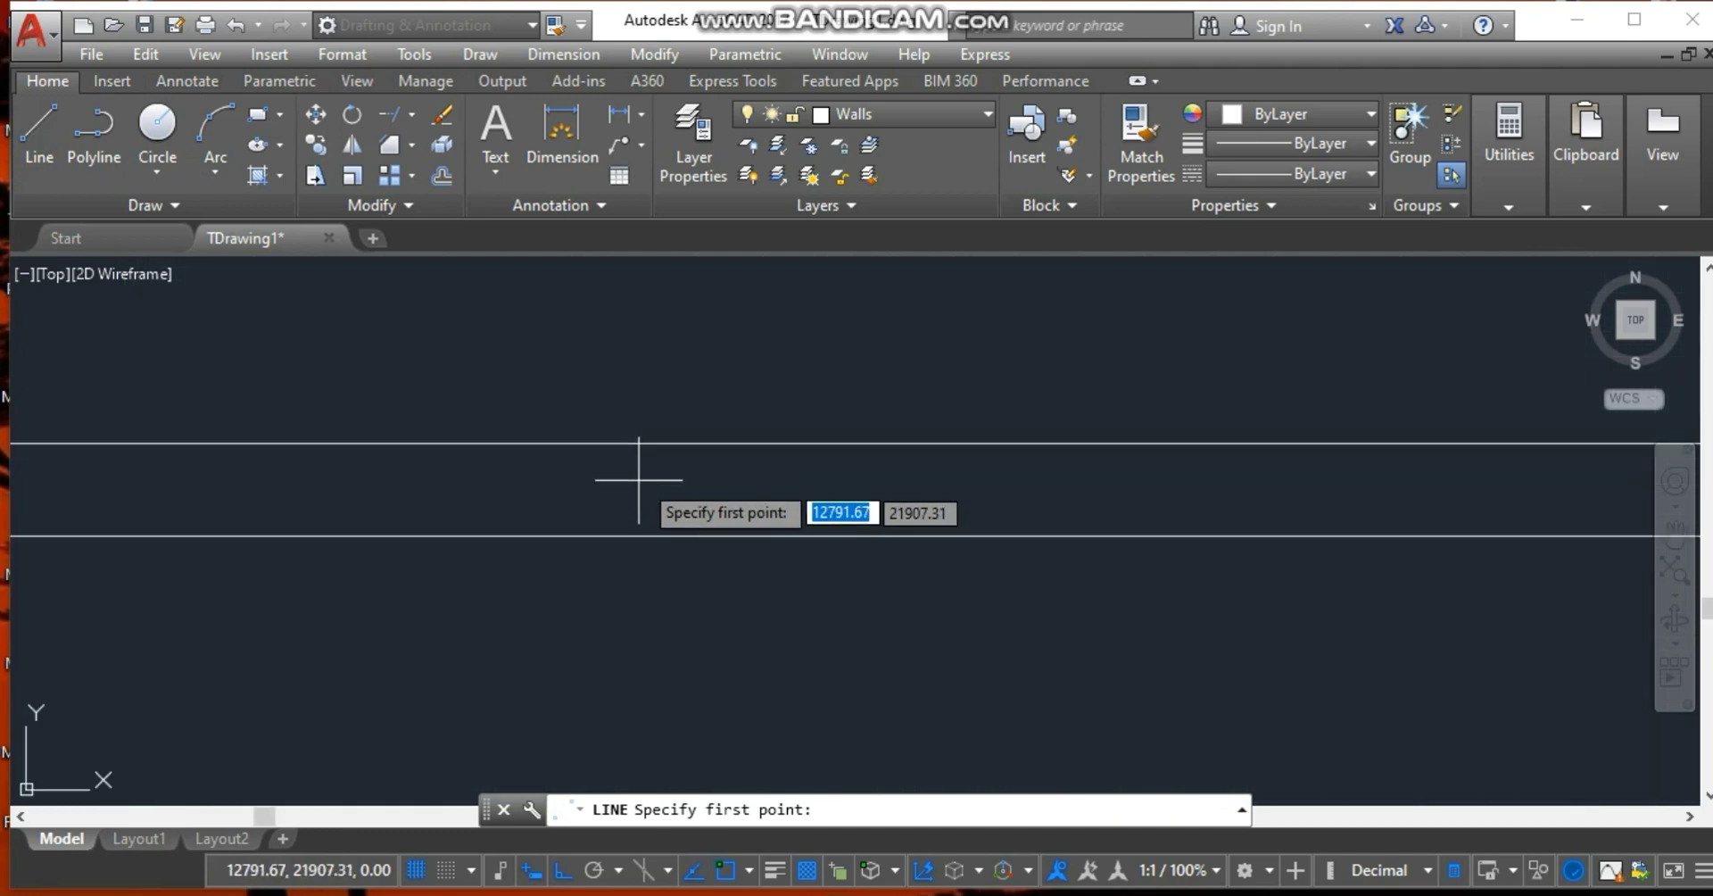
left_click(654, 443)
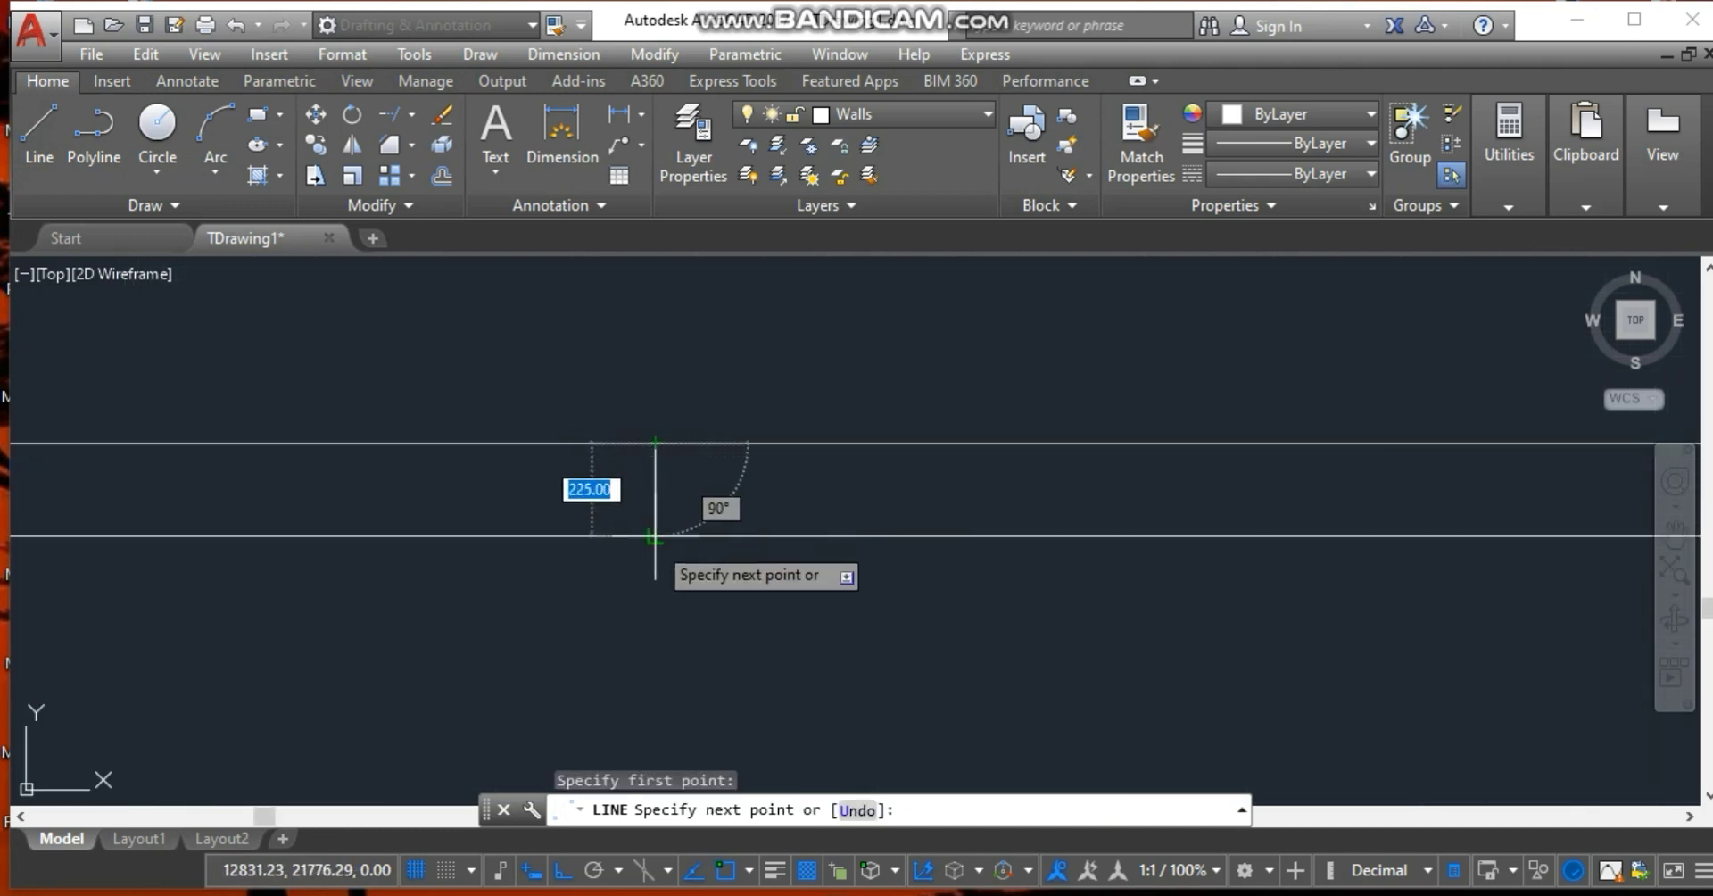
key("Escape")
scroll(657, 469, "down", 5)
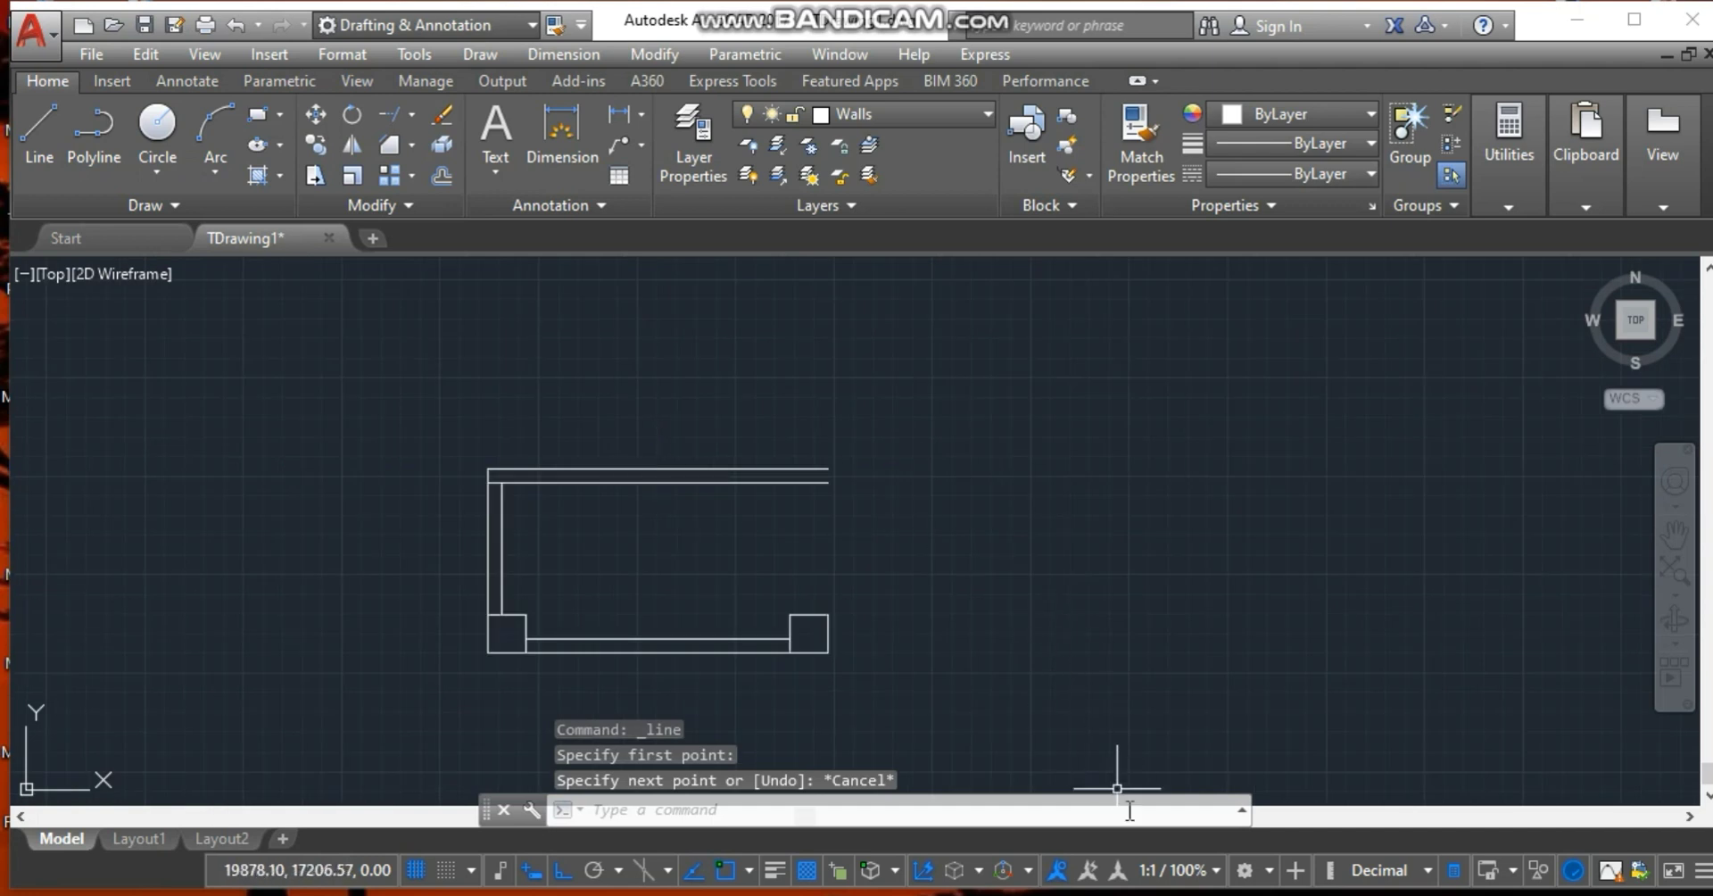
Check the floor plan image, and draw a 900 line straight down from the lower-right corner of the right column.
left_click(1148, 893)
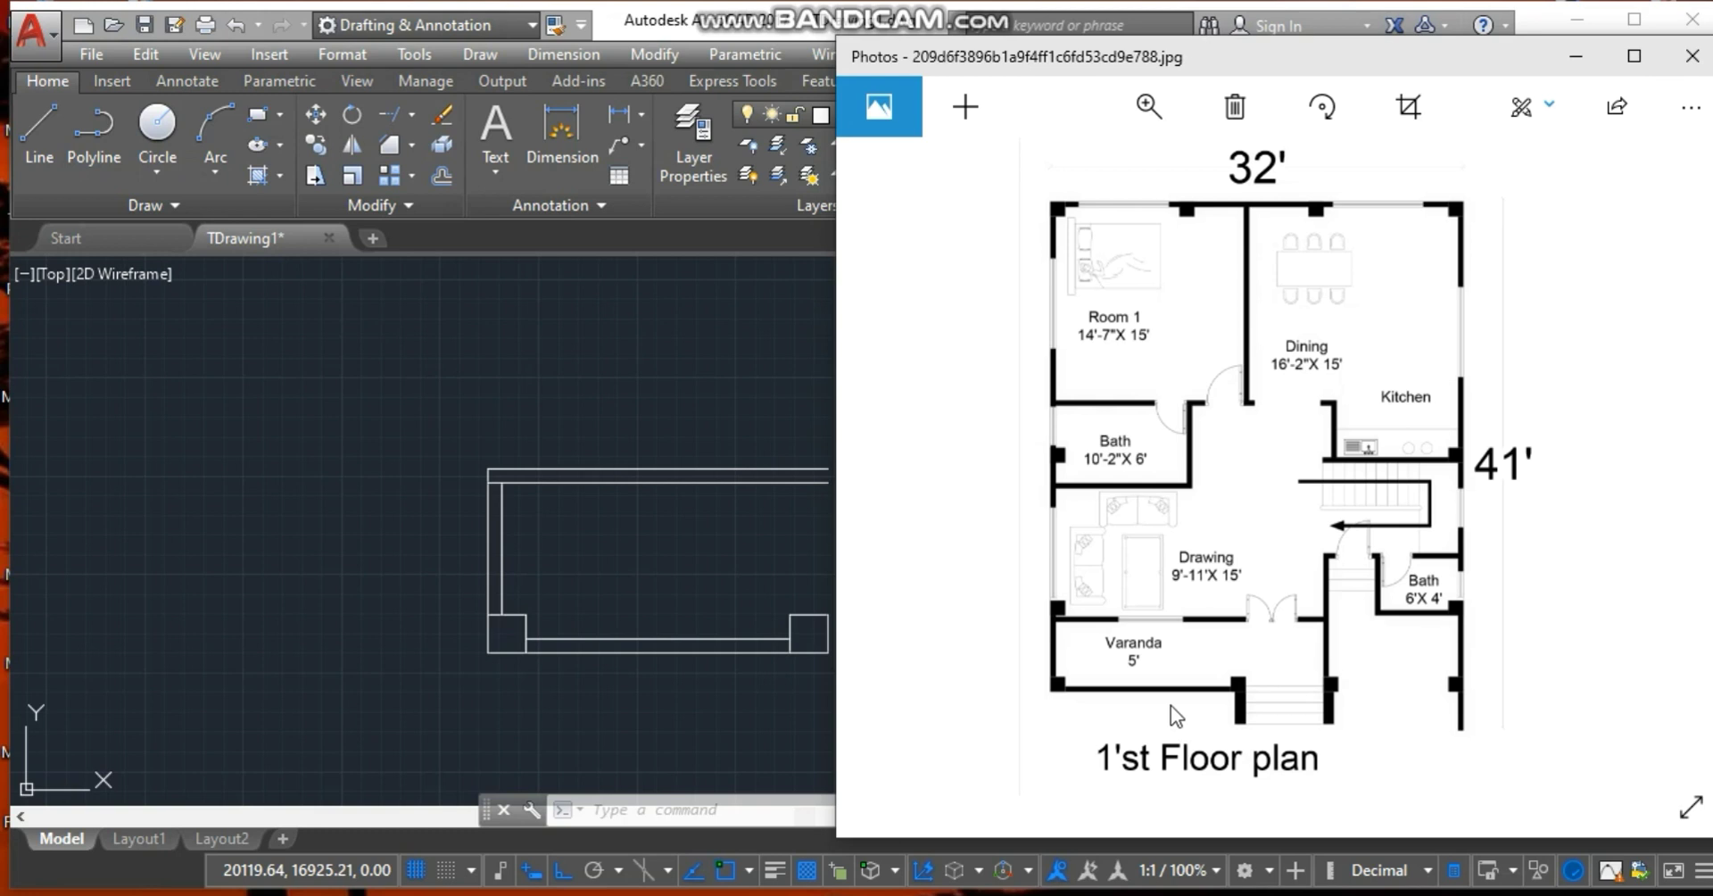
left_click(692, 393)
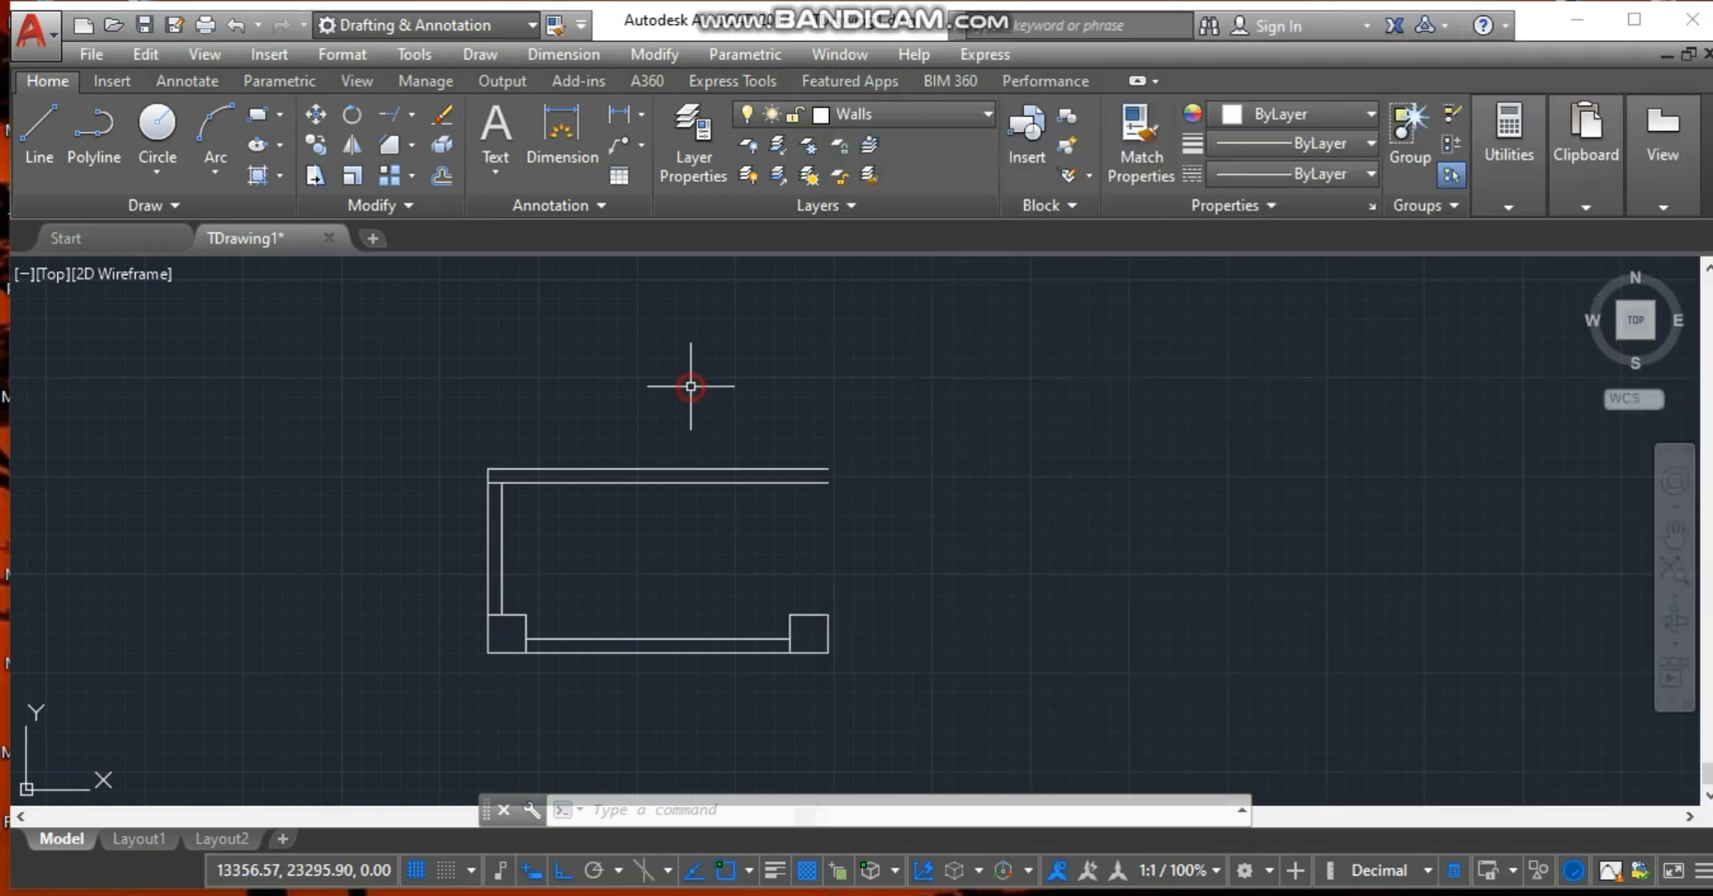
left_click(46, 120)
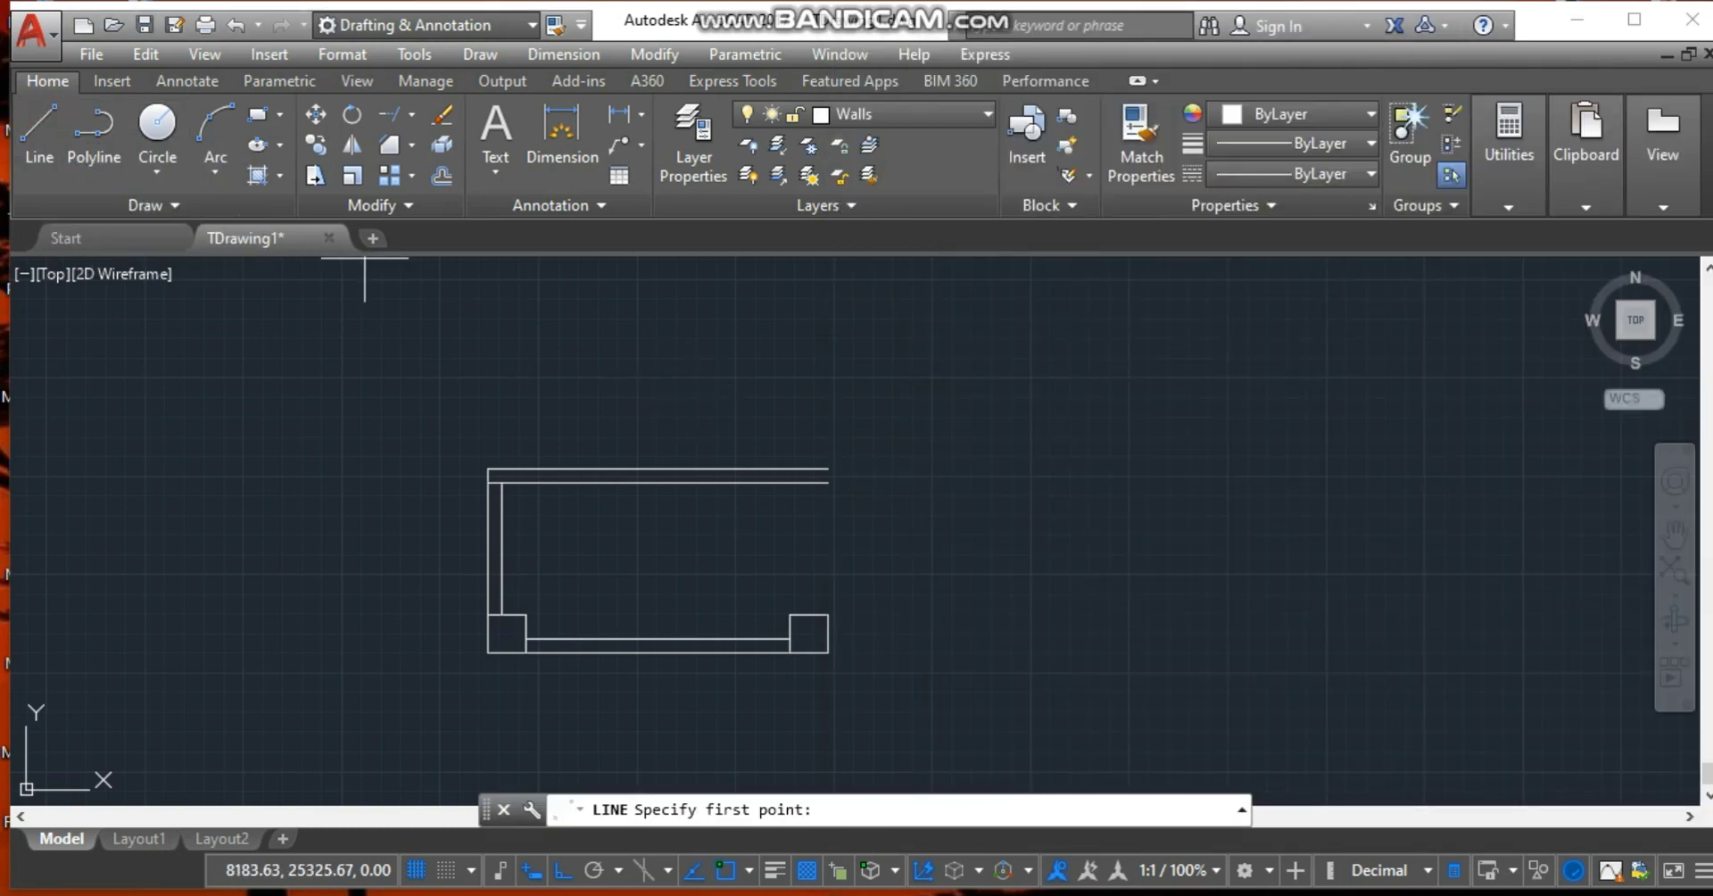
left_click(828, 652)
type("9")
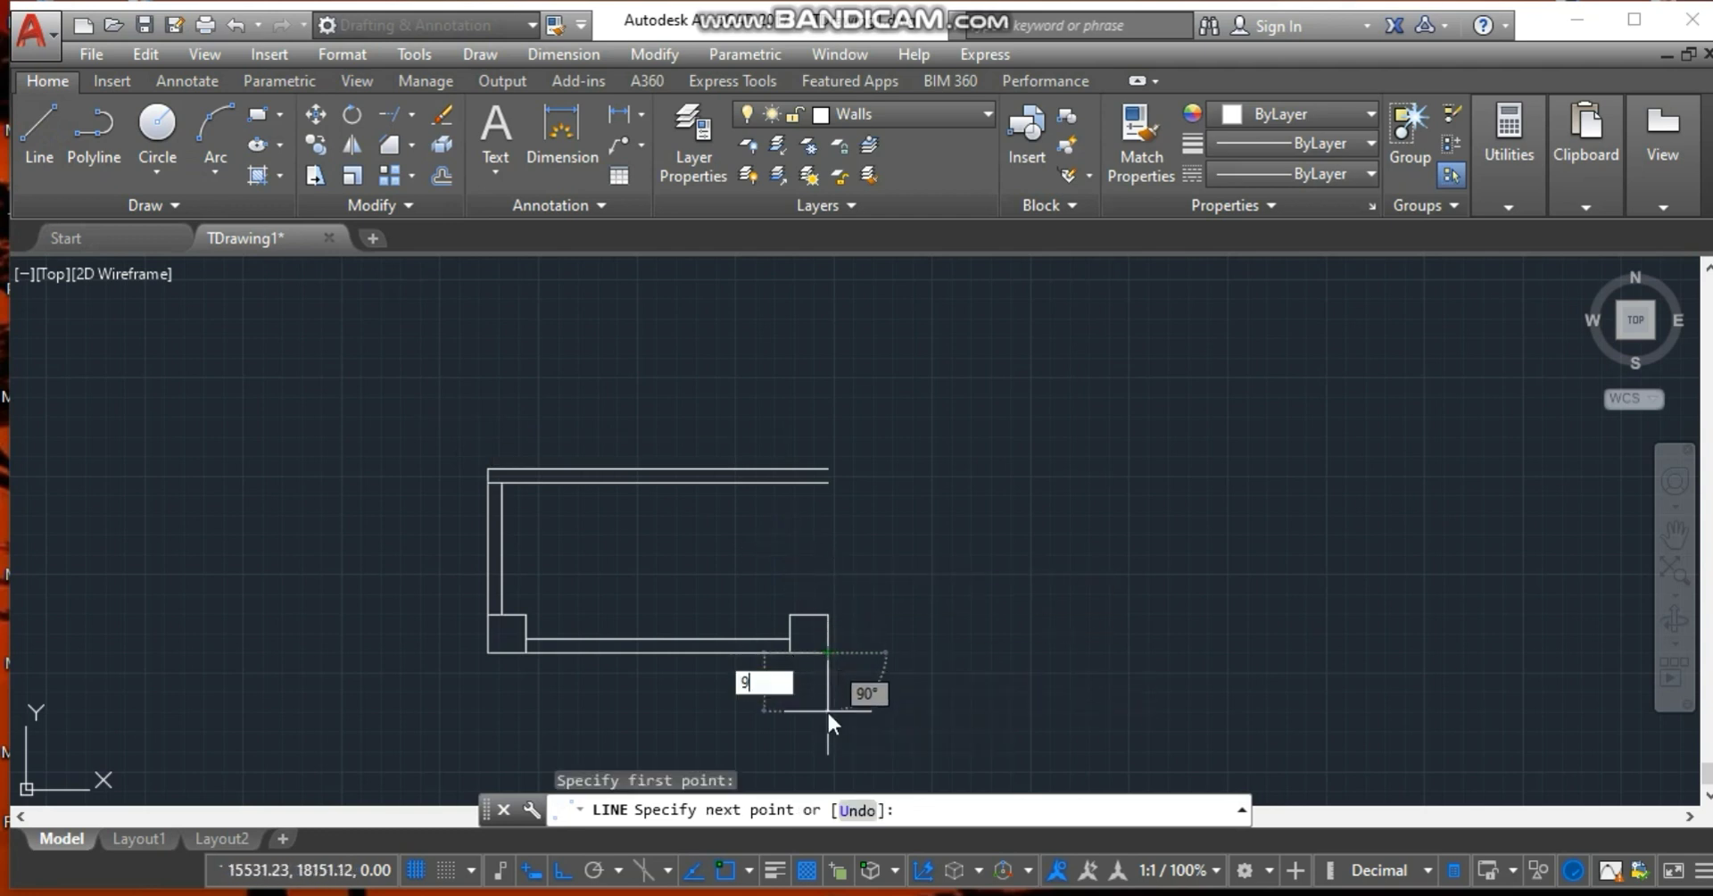
type("00")
key("Return")
key("Escape")
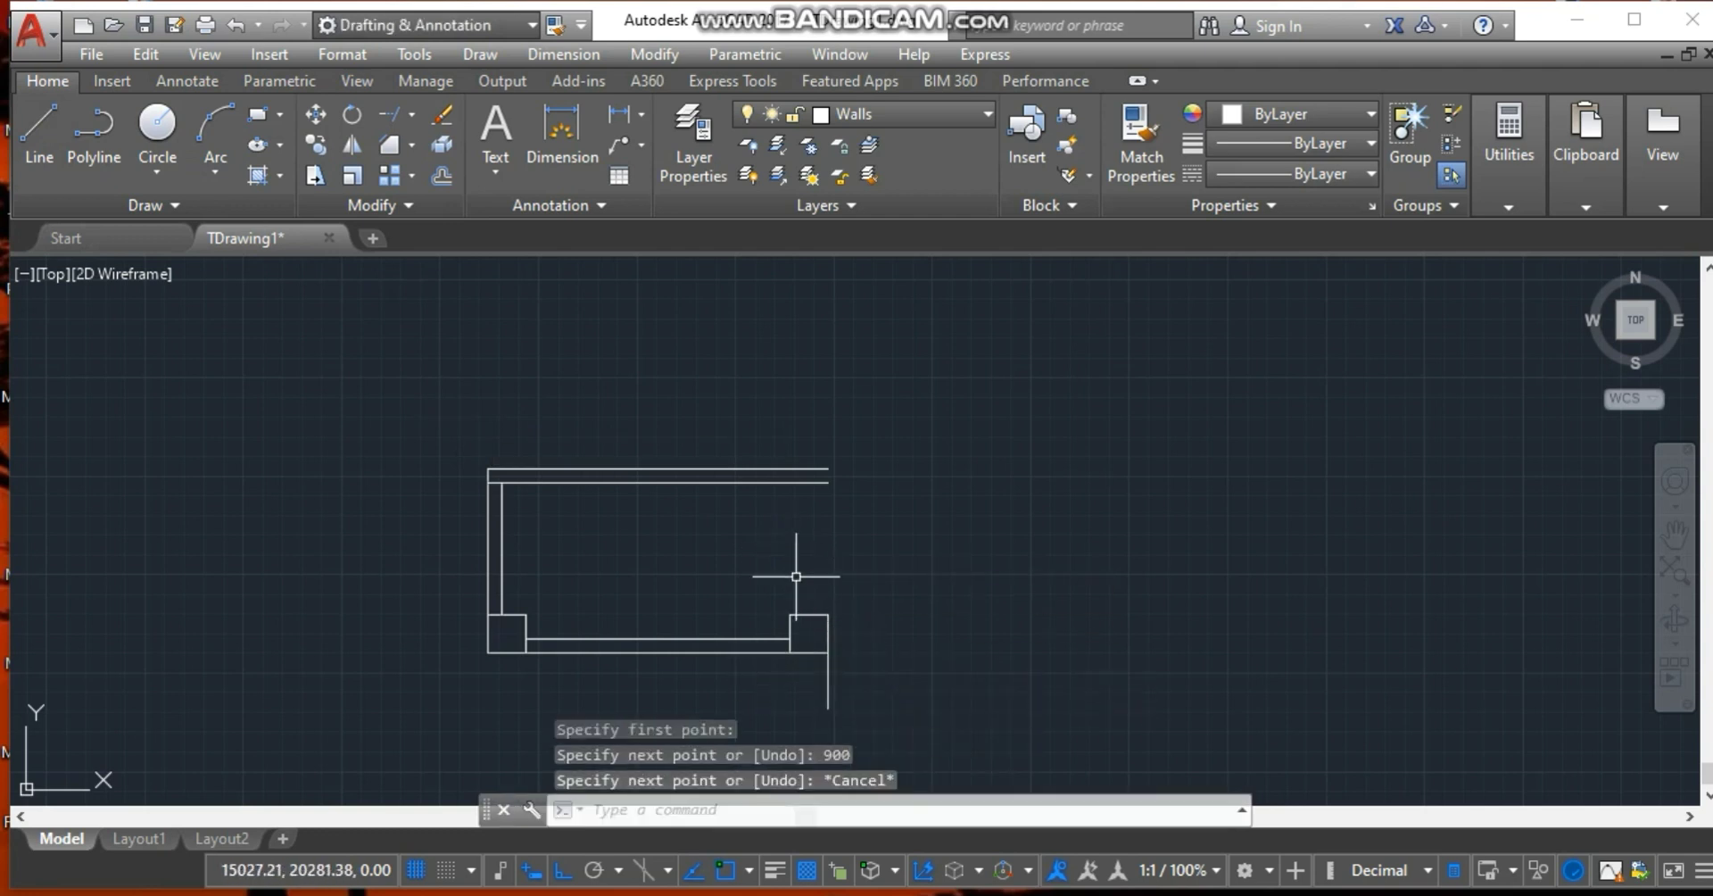
Draw the left and bottom lines below the right column to close a 600 by 900 rectangle.
left_click(38, 132)
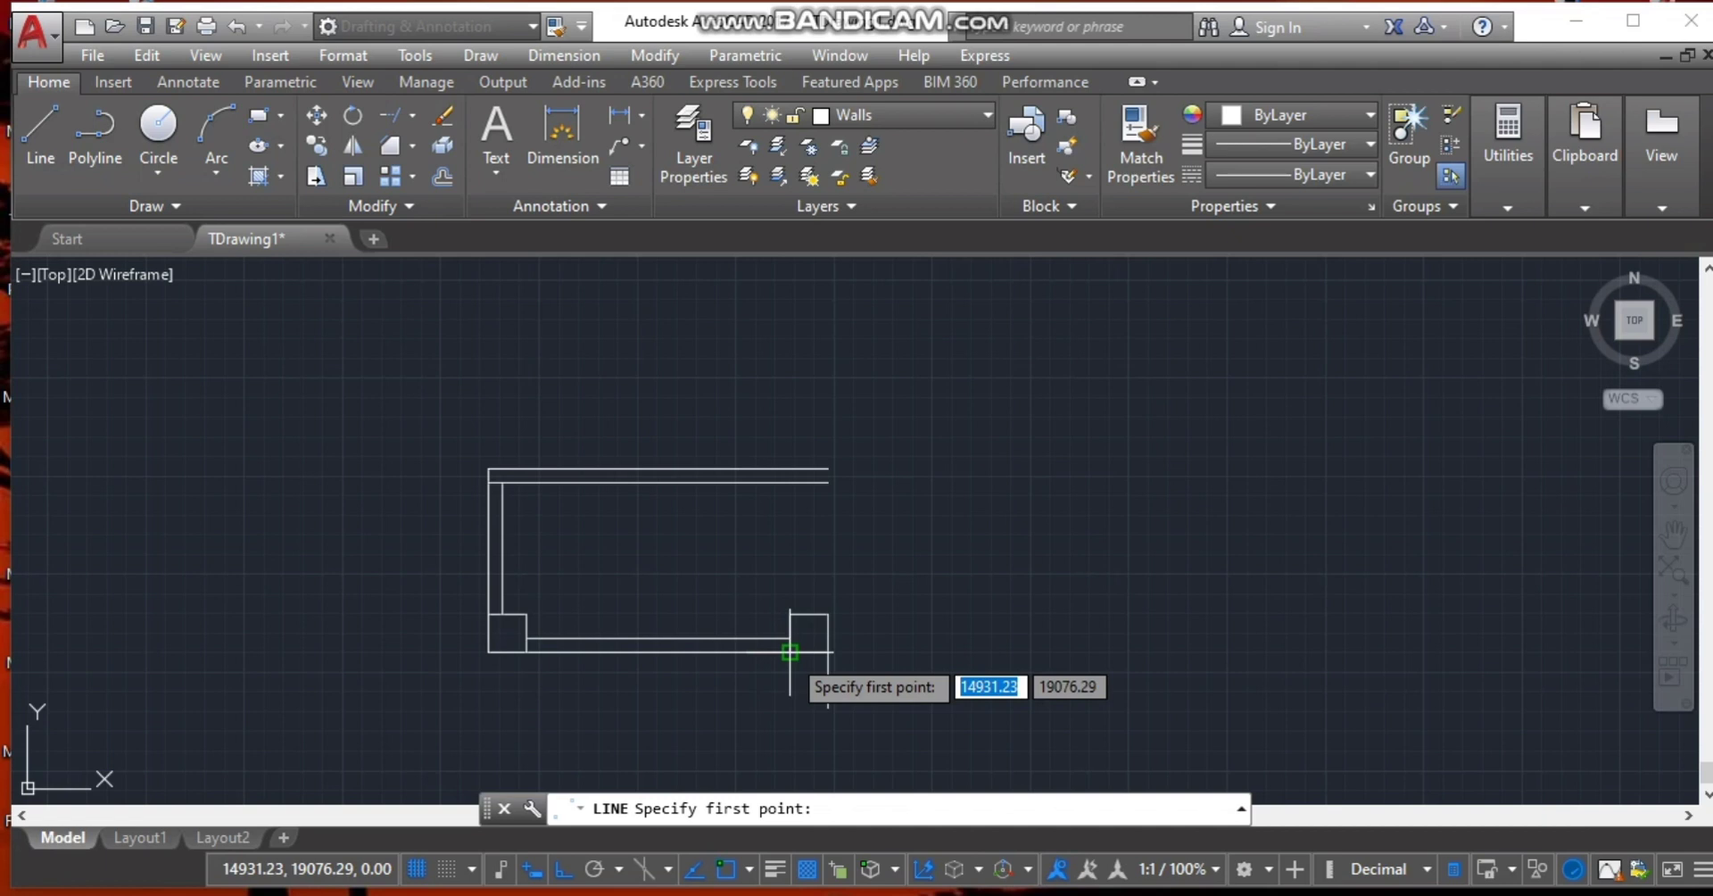
left_click(790, 652)
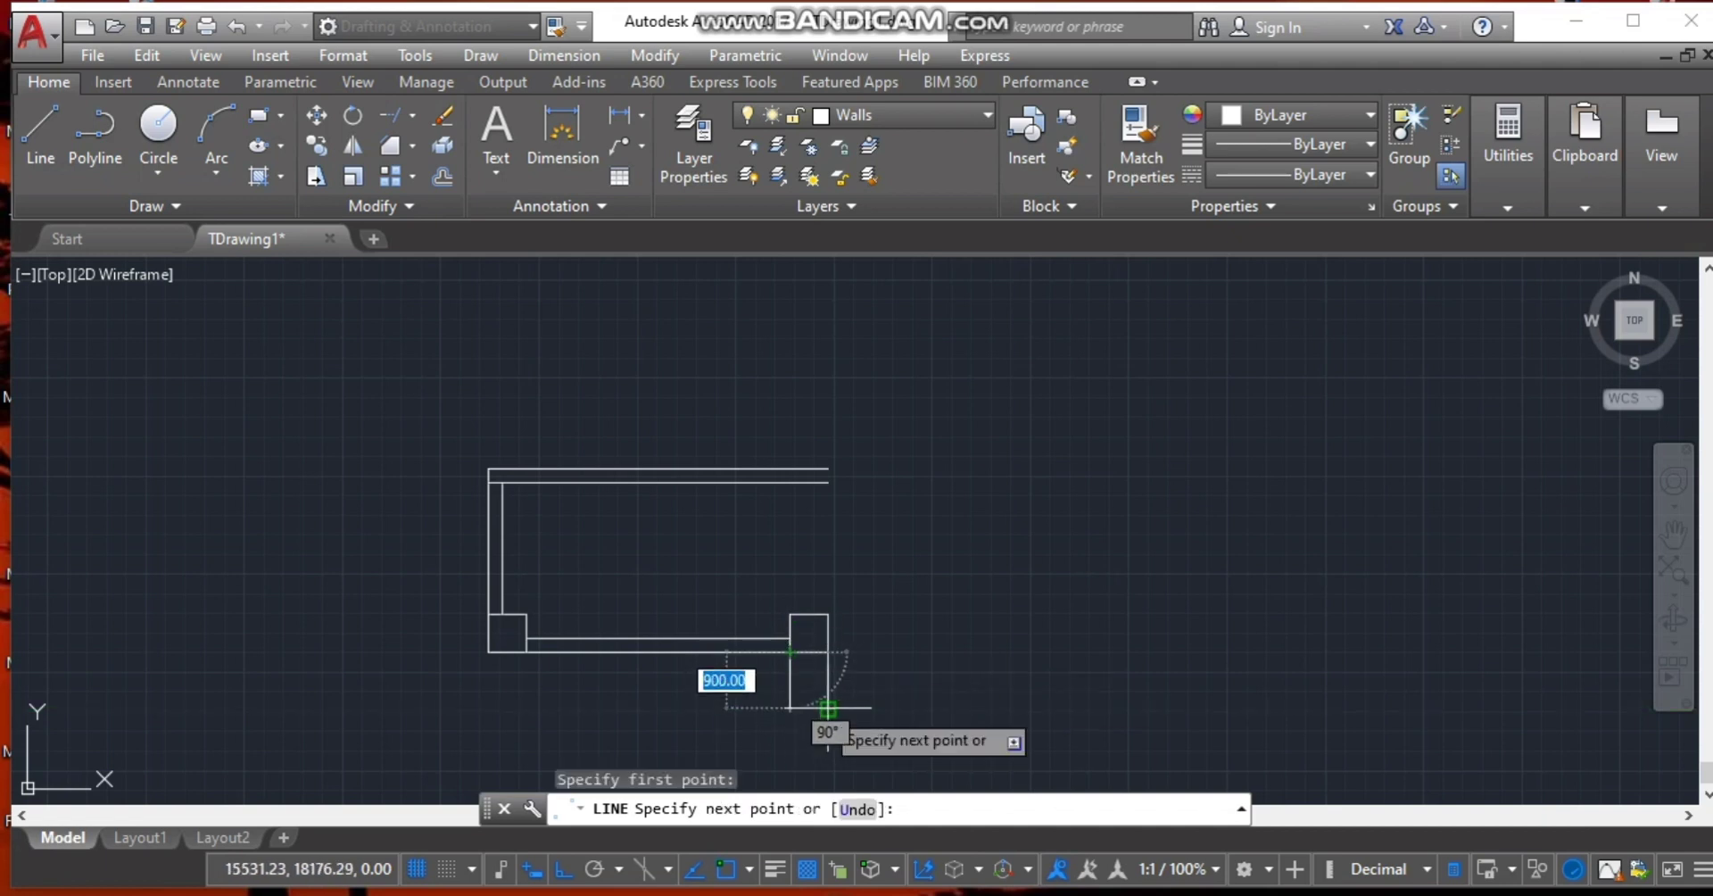
left_click(790, 708)
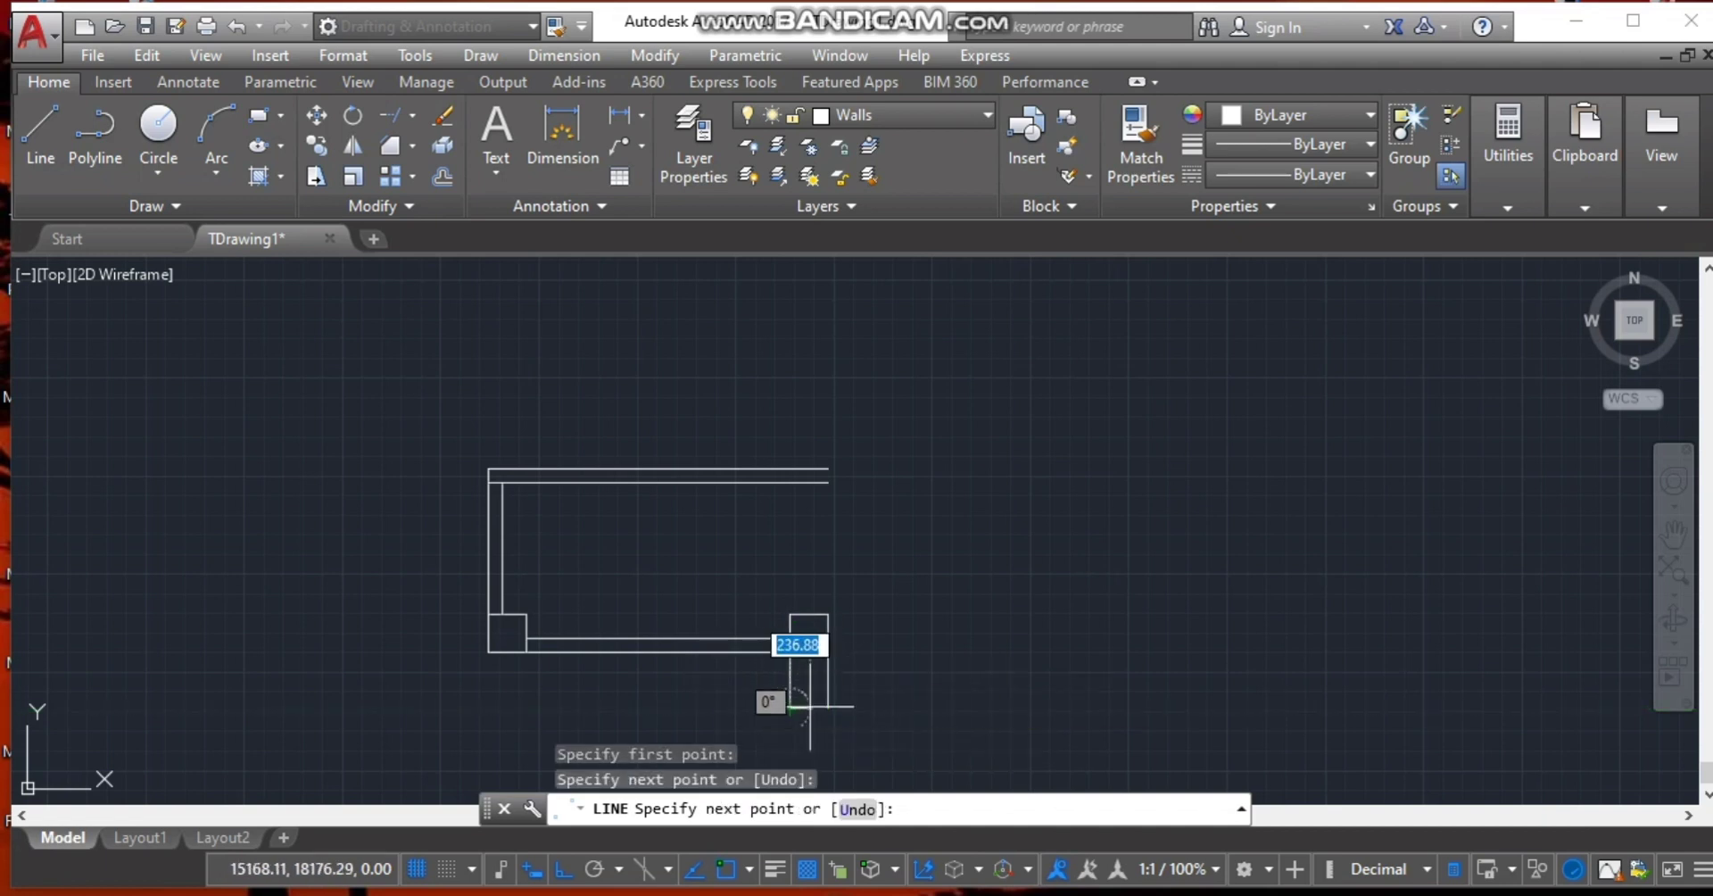
left_click(828, 708)
key("Escape")
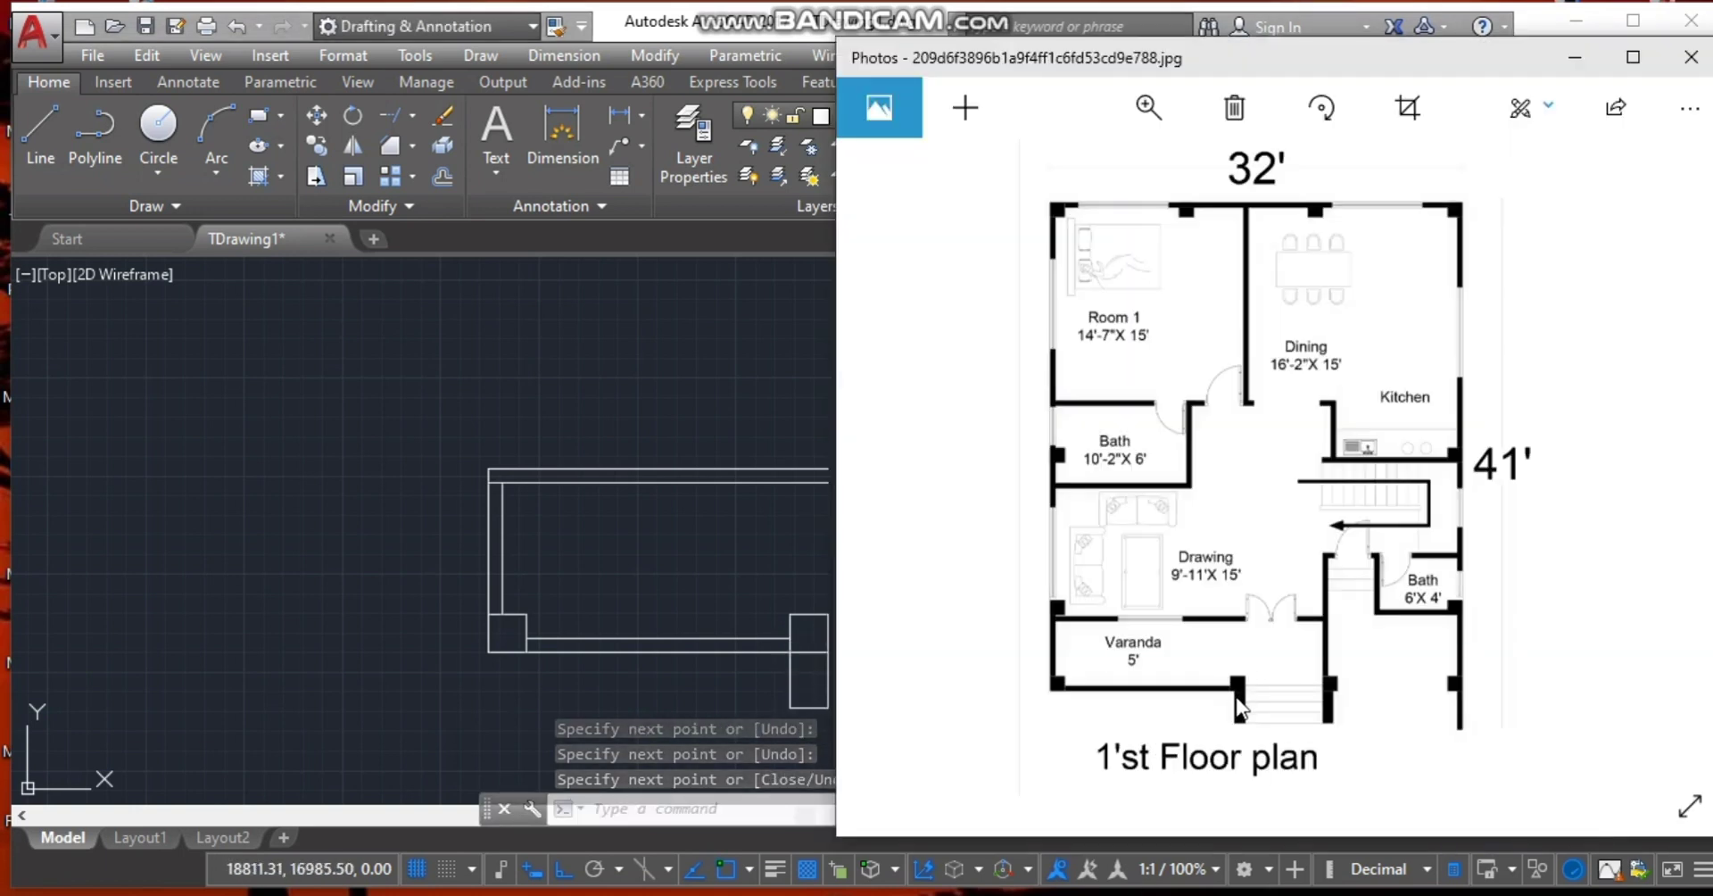
Examine the entrance steps and the short walls below the columns in the floor plan image.
scroll(1238, 707, "up", 1)
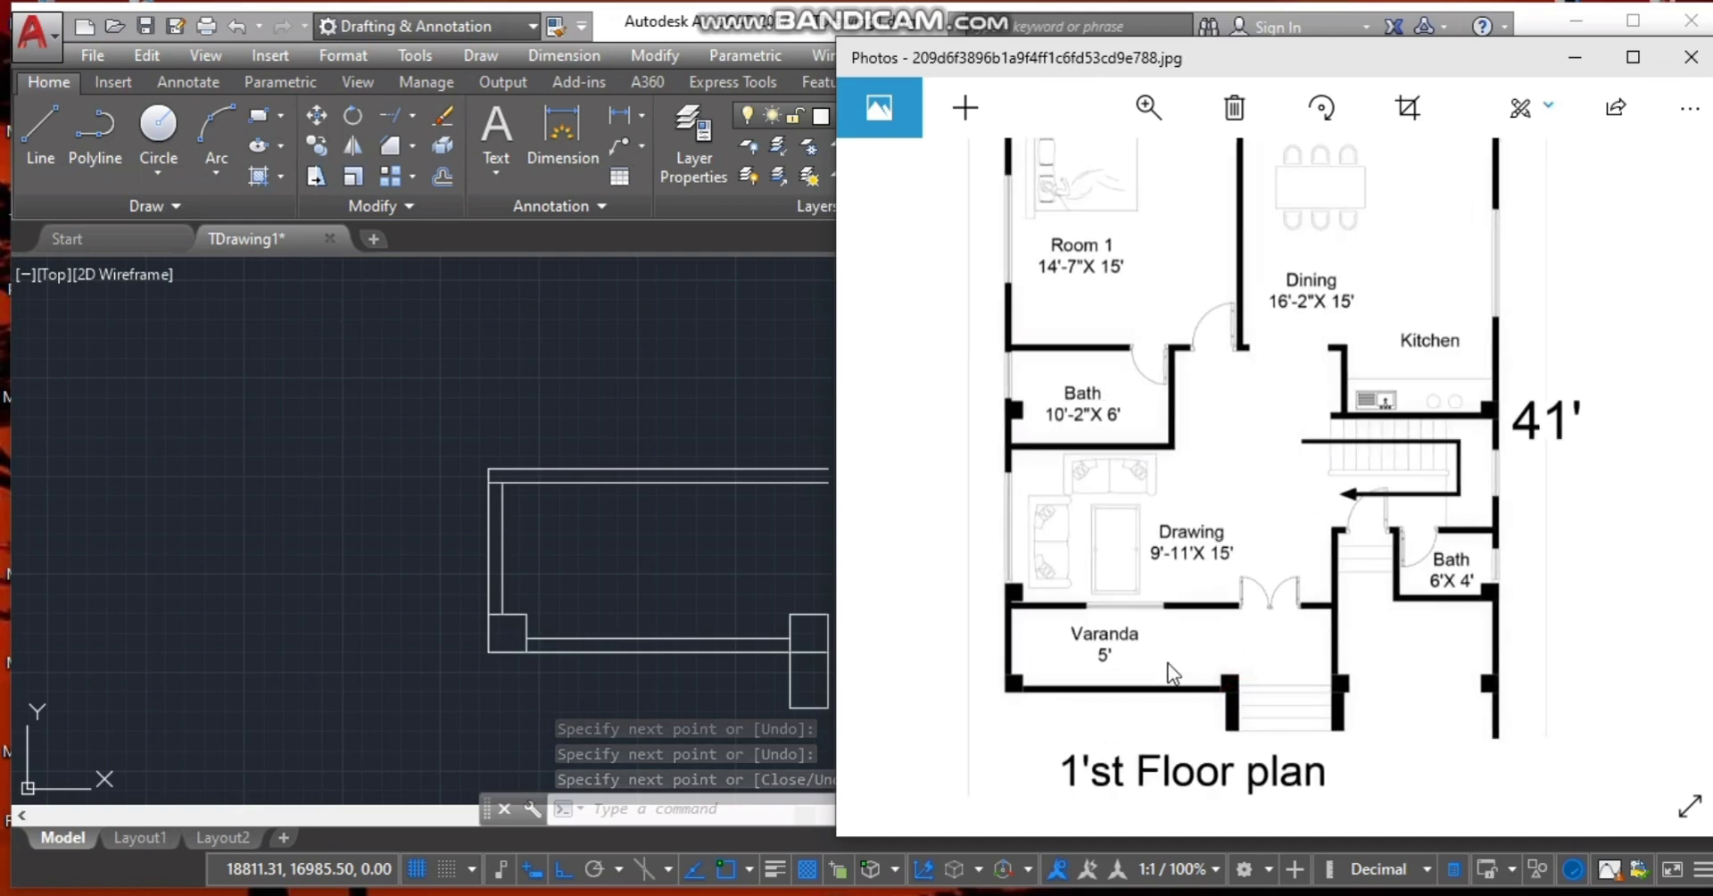
scroll(1238, 722, "up", 1)
scroll(1238, 721, "up", 5)
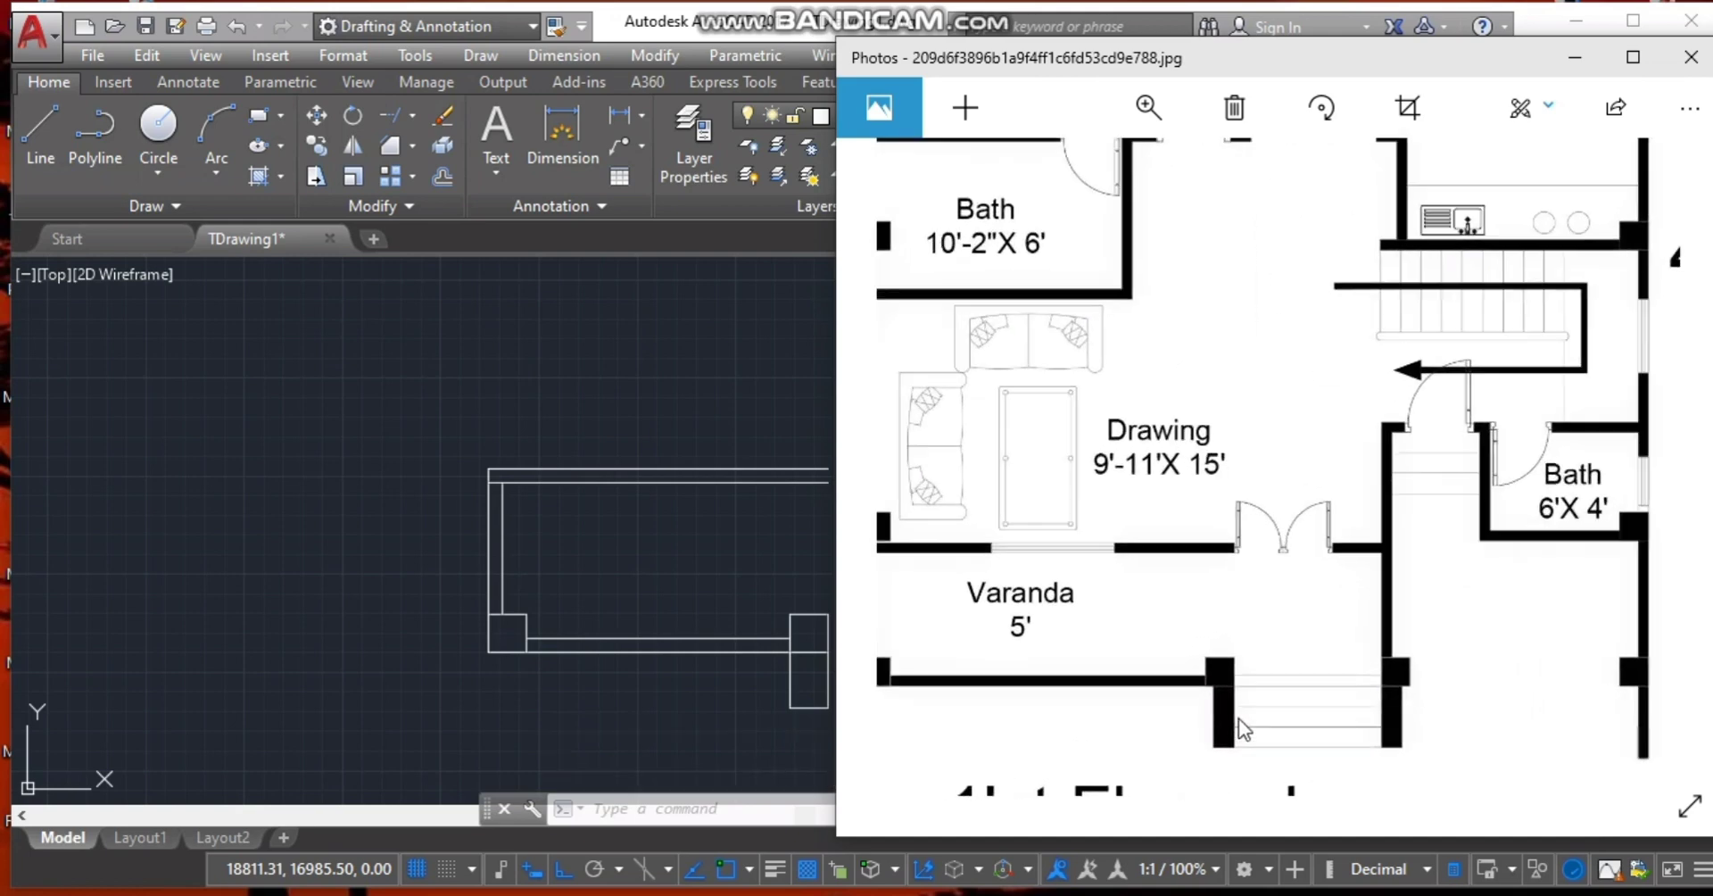
scroll(1238, 719, "up", 2)
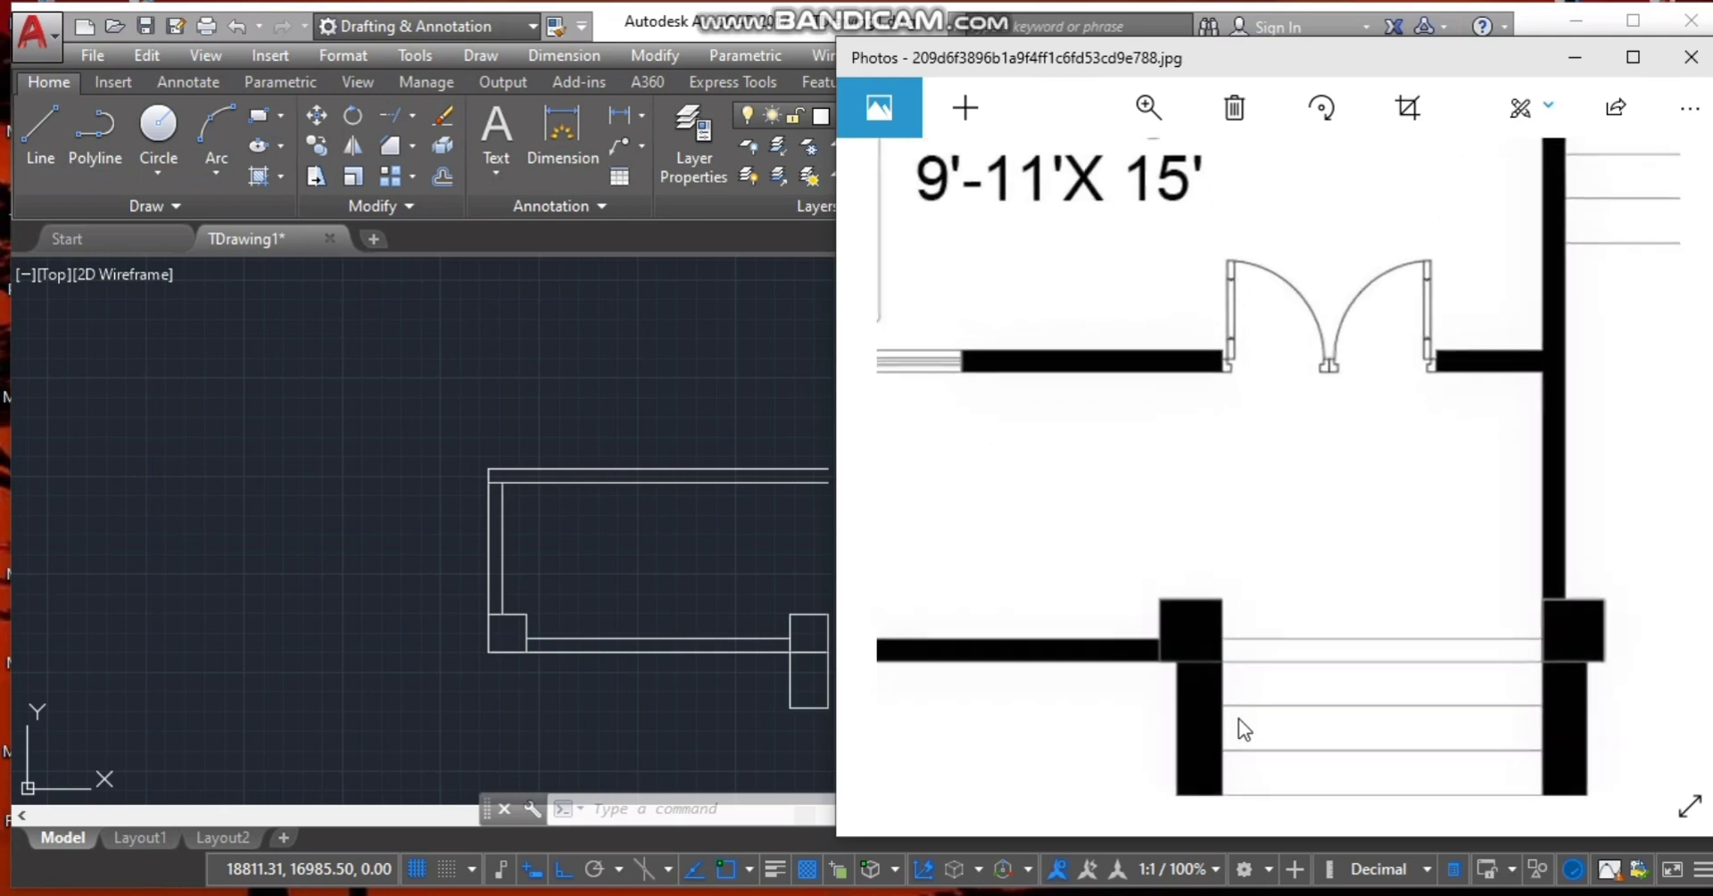
scroll(1165, 673, "down", 3)
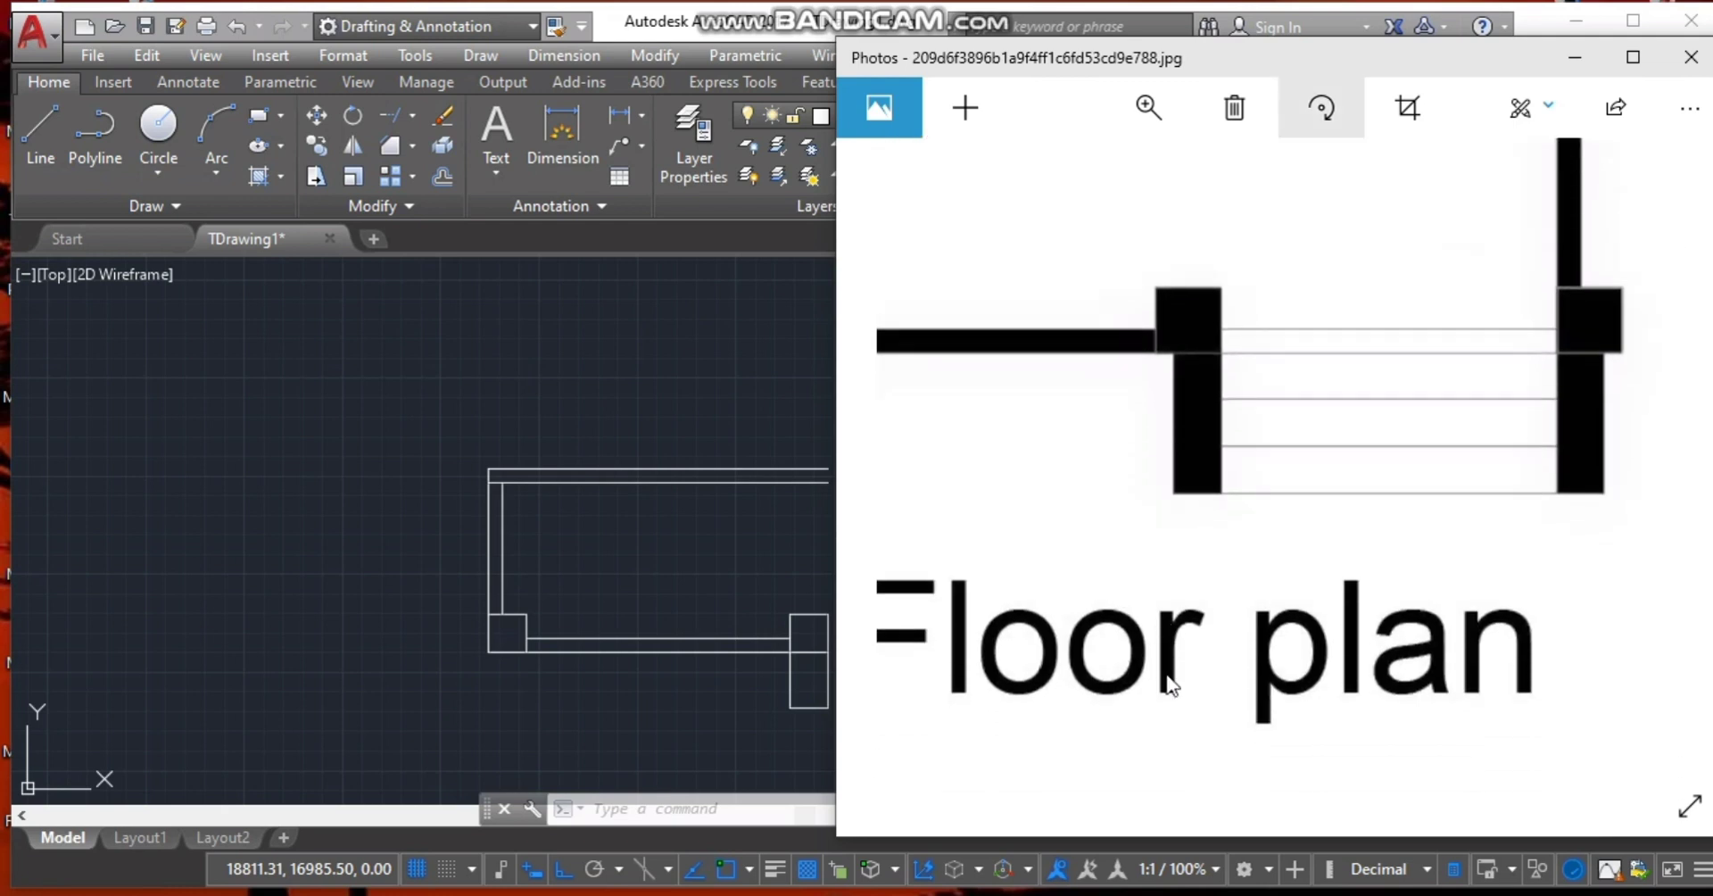
scroll(1165, 672, "up", 1)
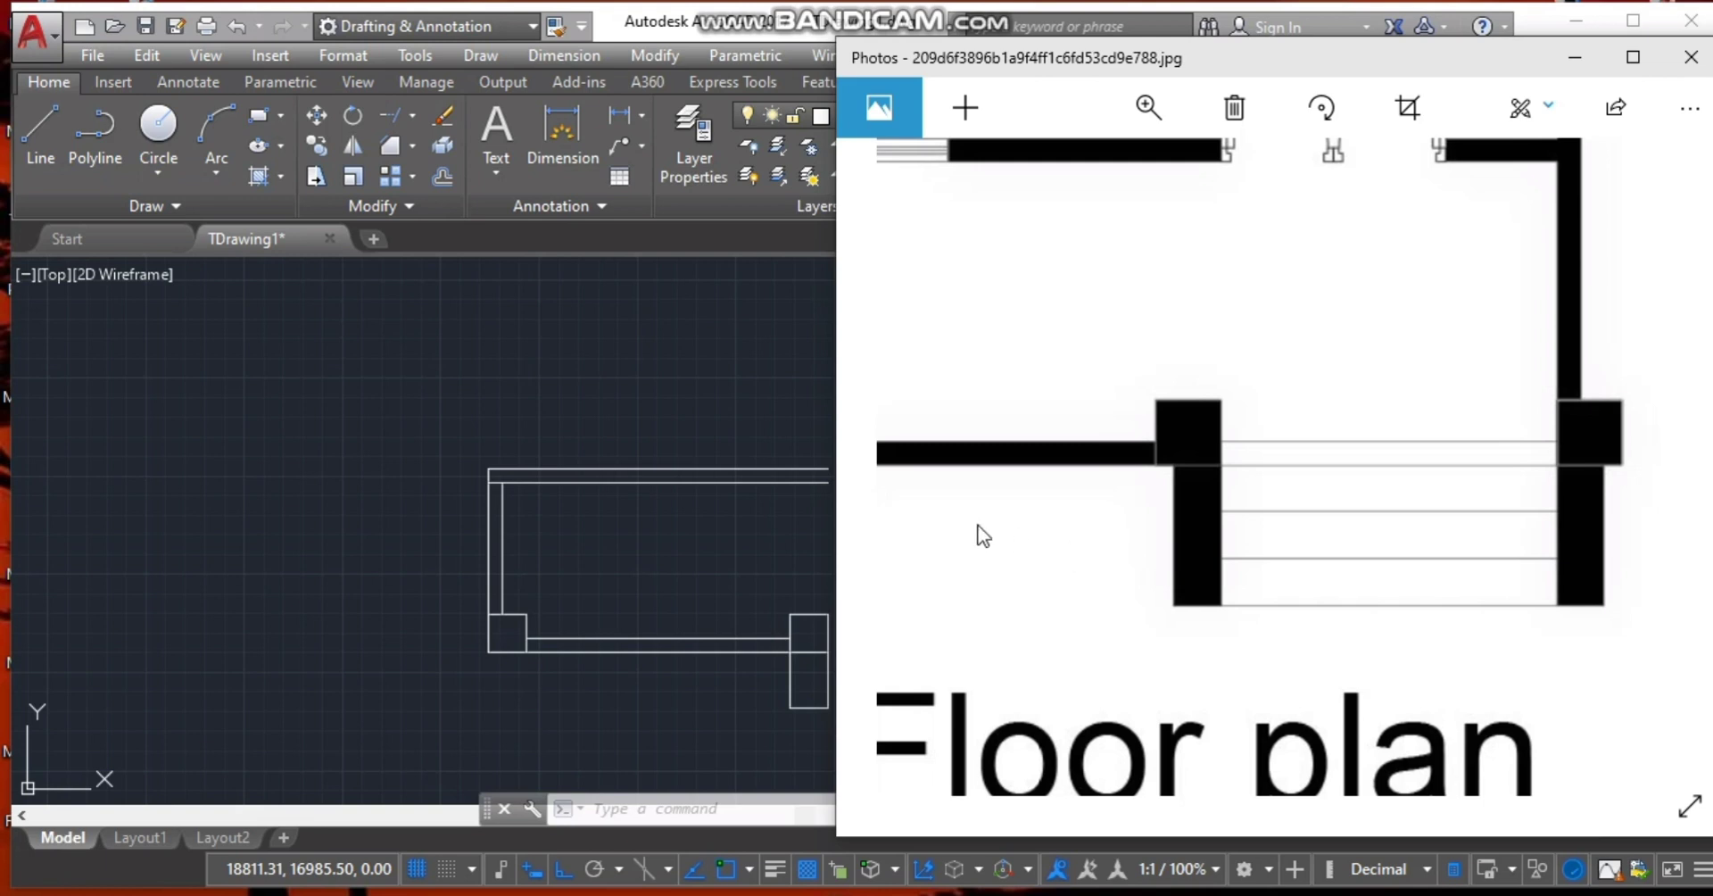
Offset the right line of the short wall below the right column by 500 to the left.
left_click(788, 682)
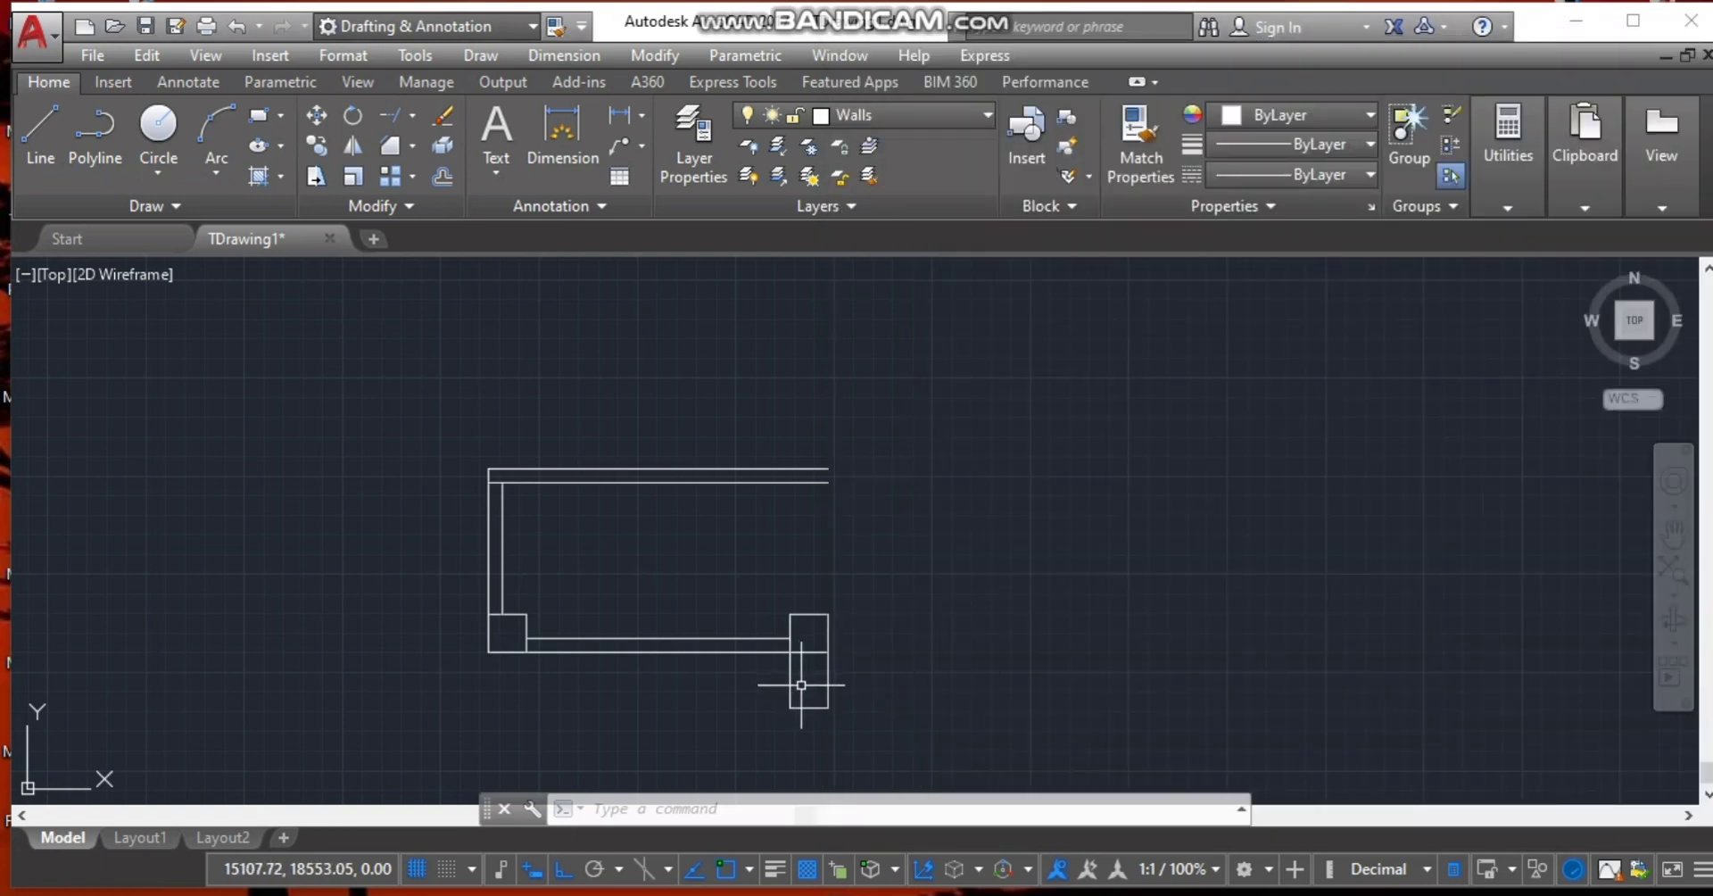
left_click(801, 685)
left_click(772, 678)
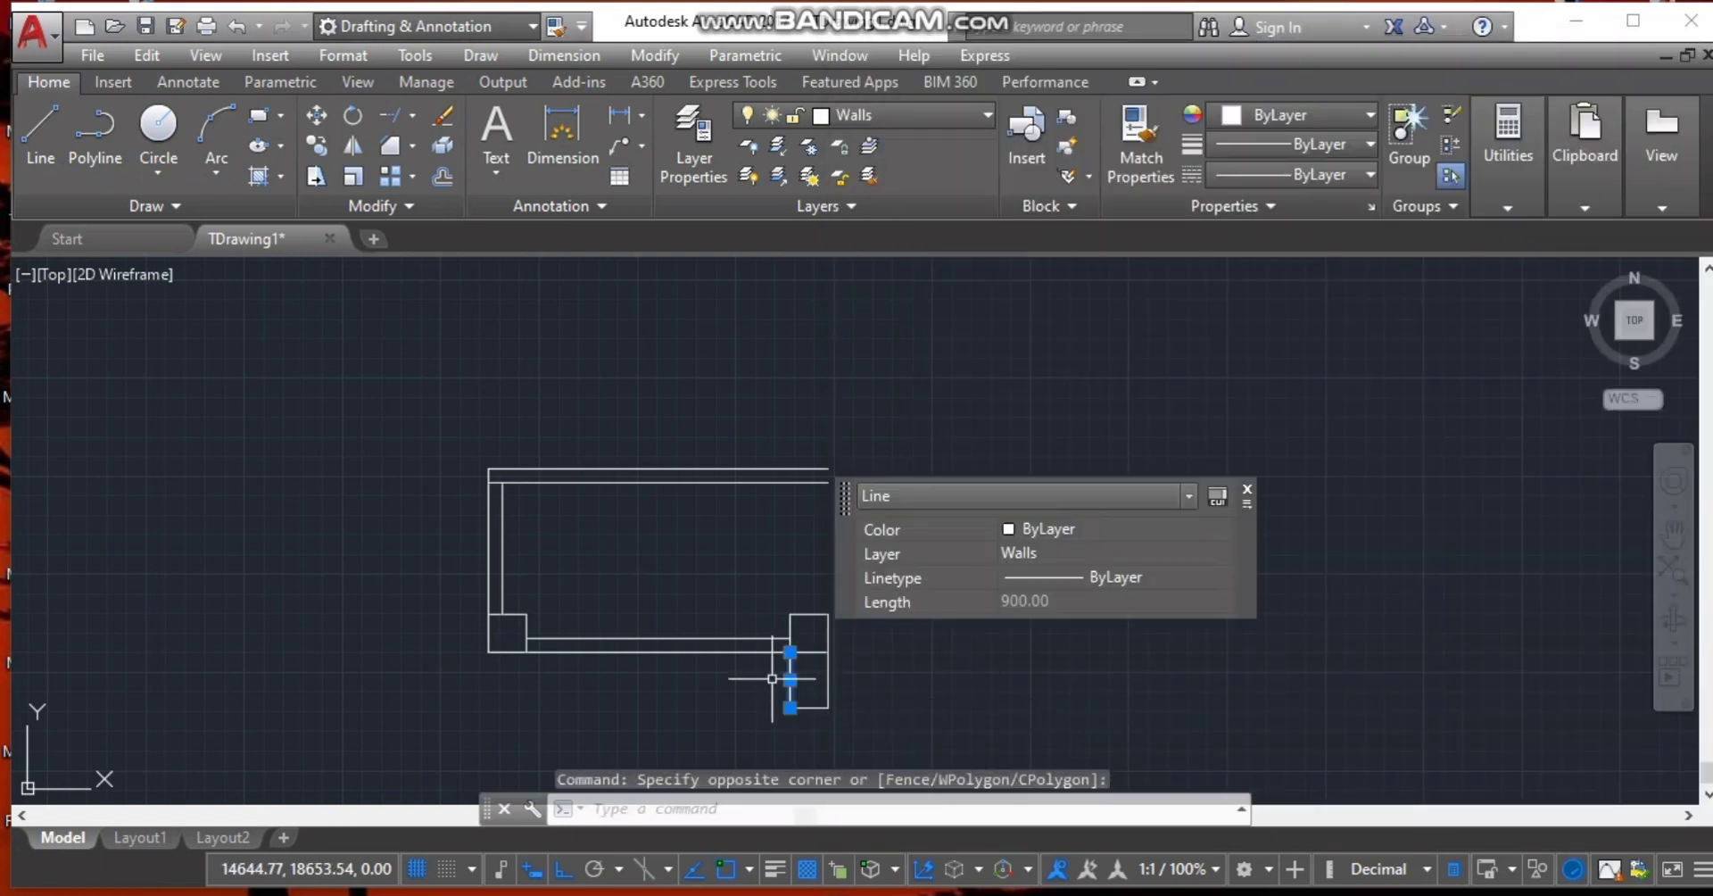
left_click(445, 177)
type("500")
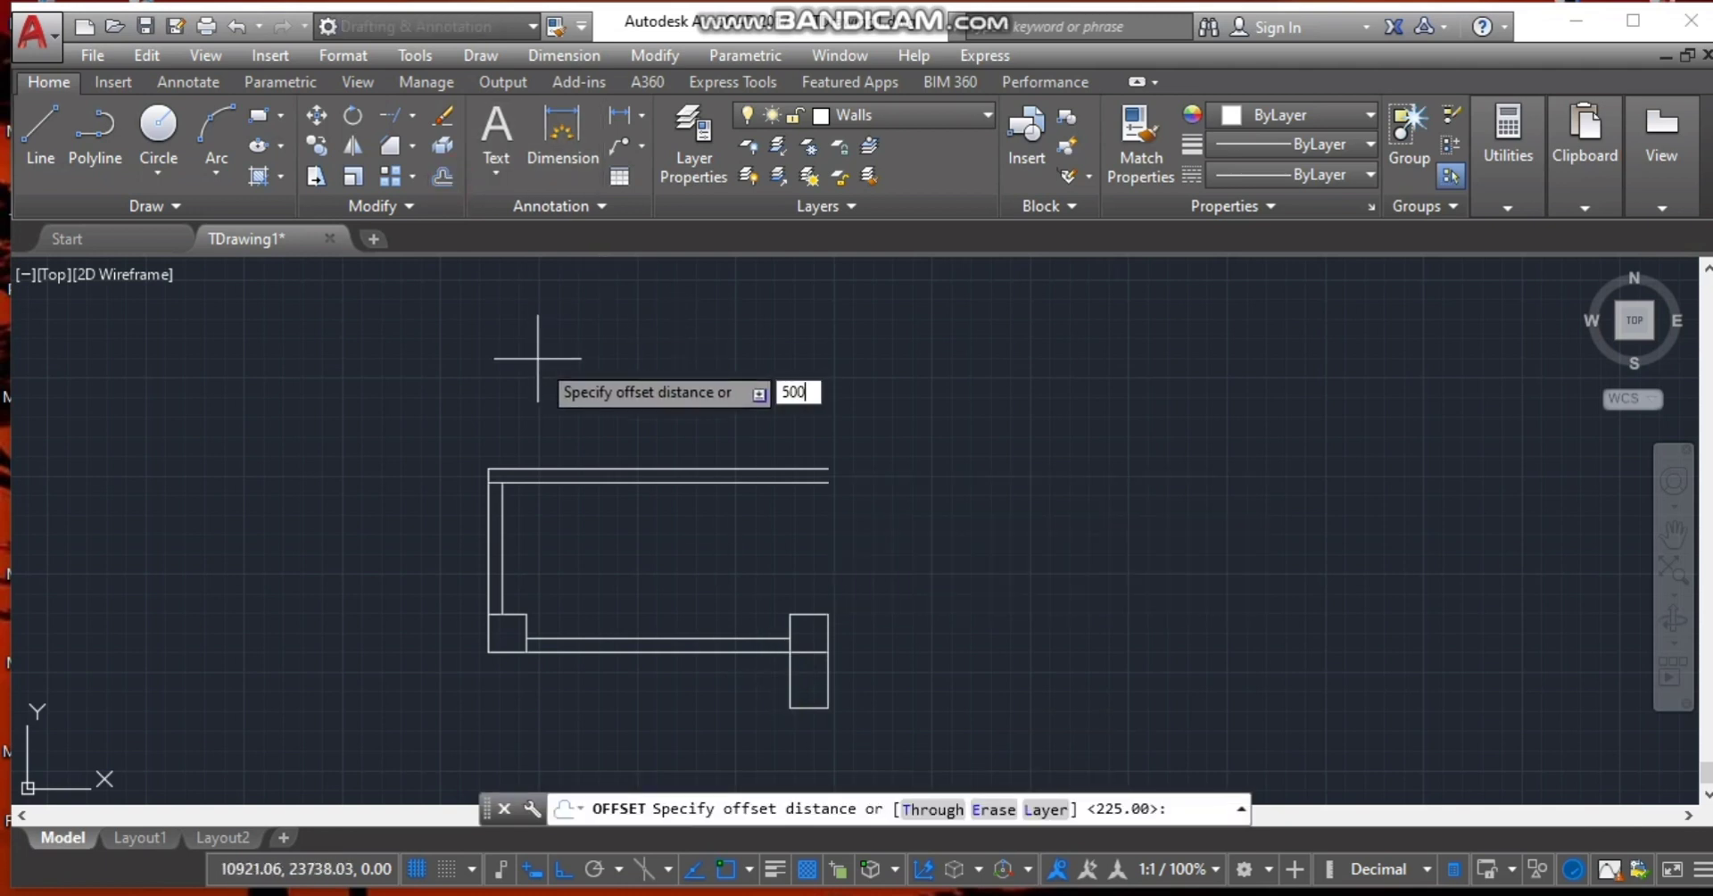
key("Return")
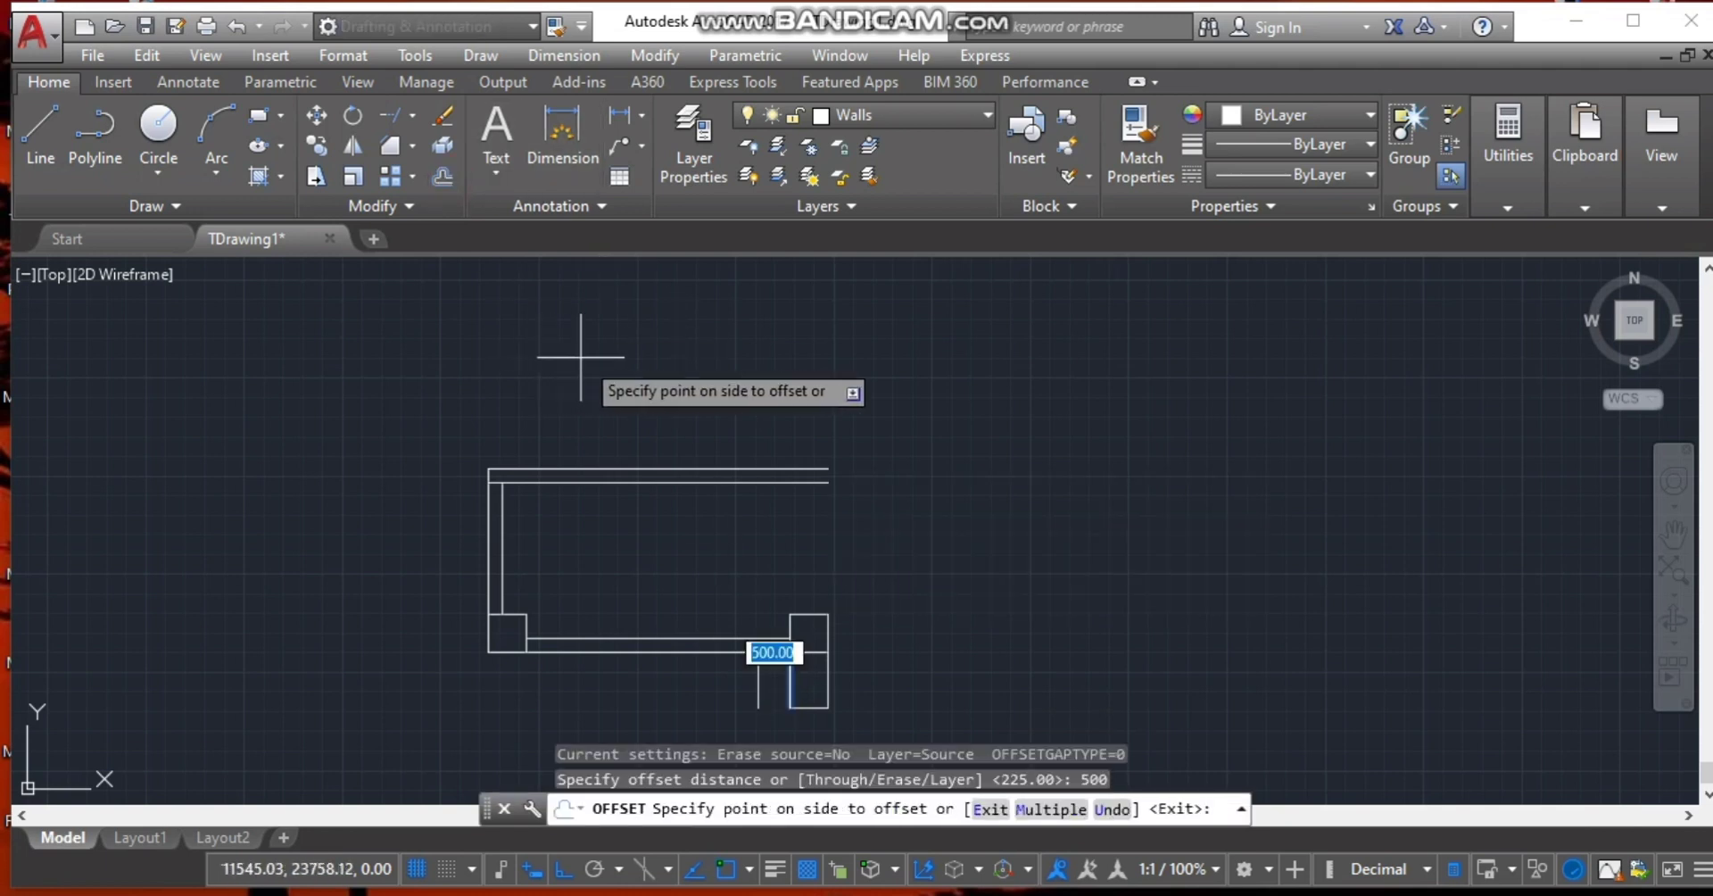
key("Escape")
key("Return")
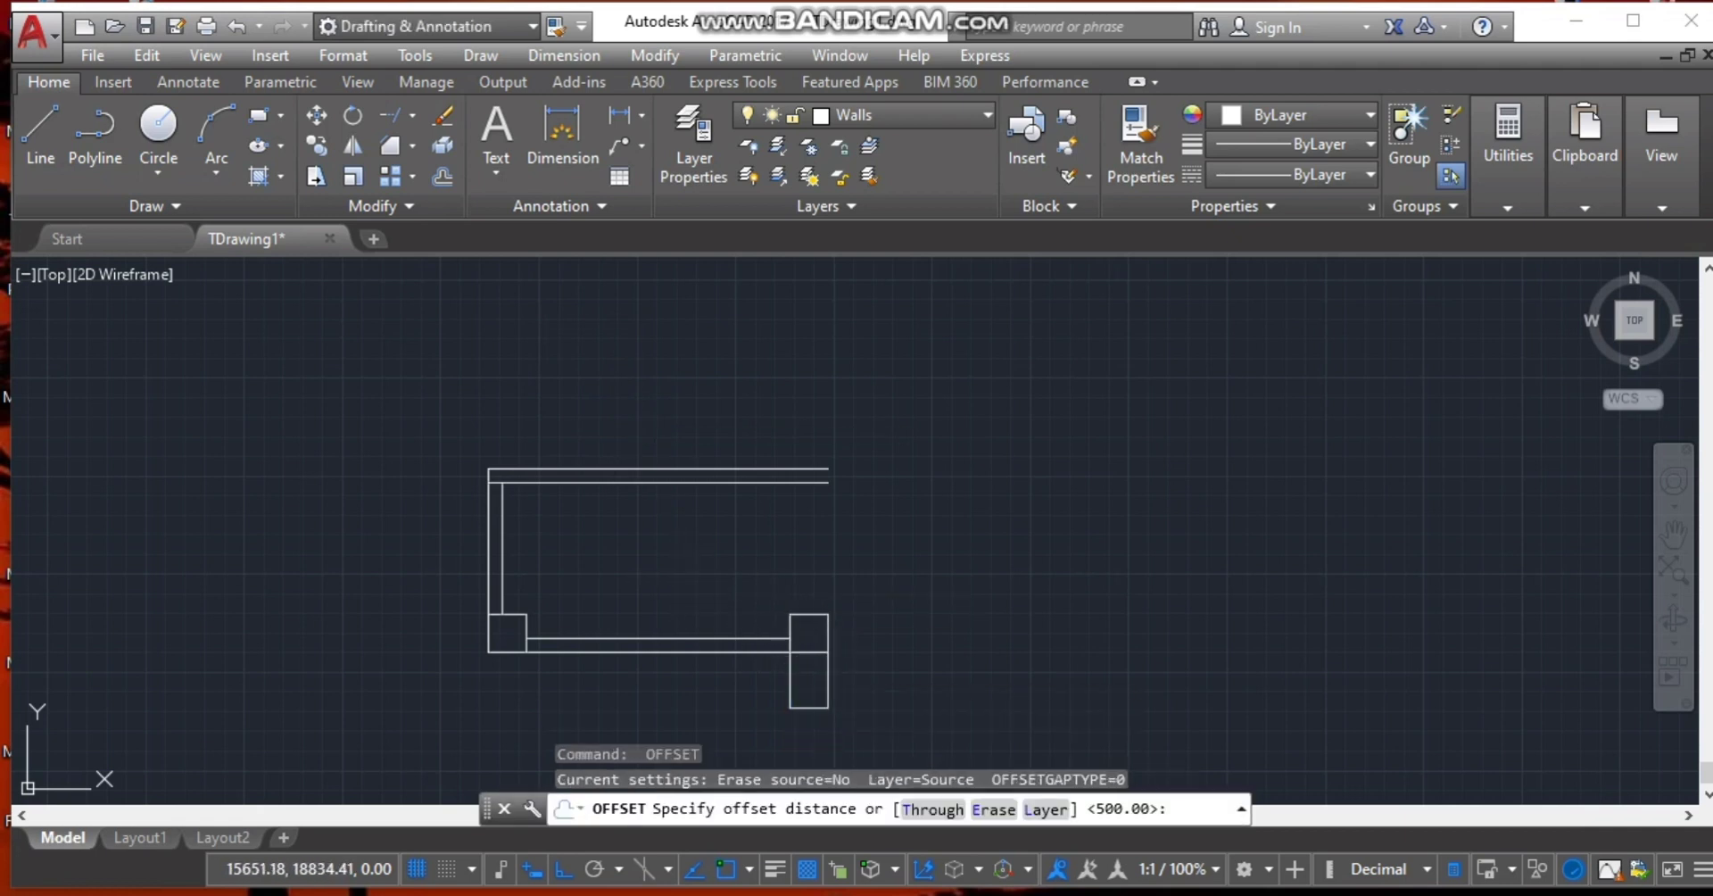
key("Return")
left_click(828, 664)
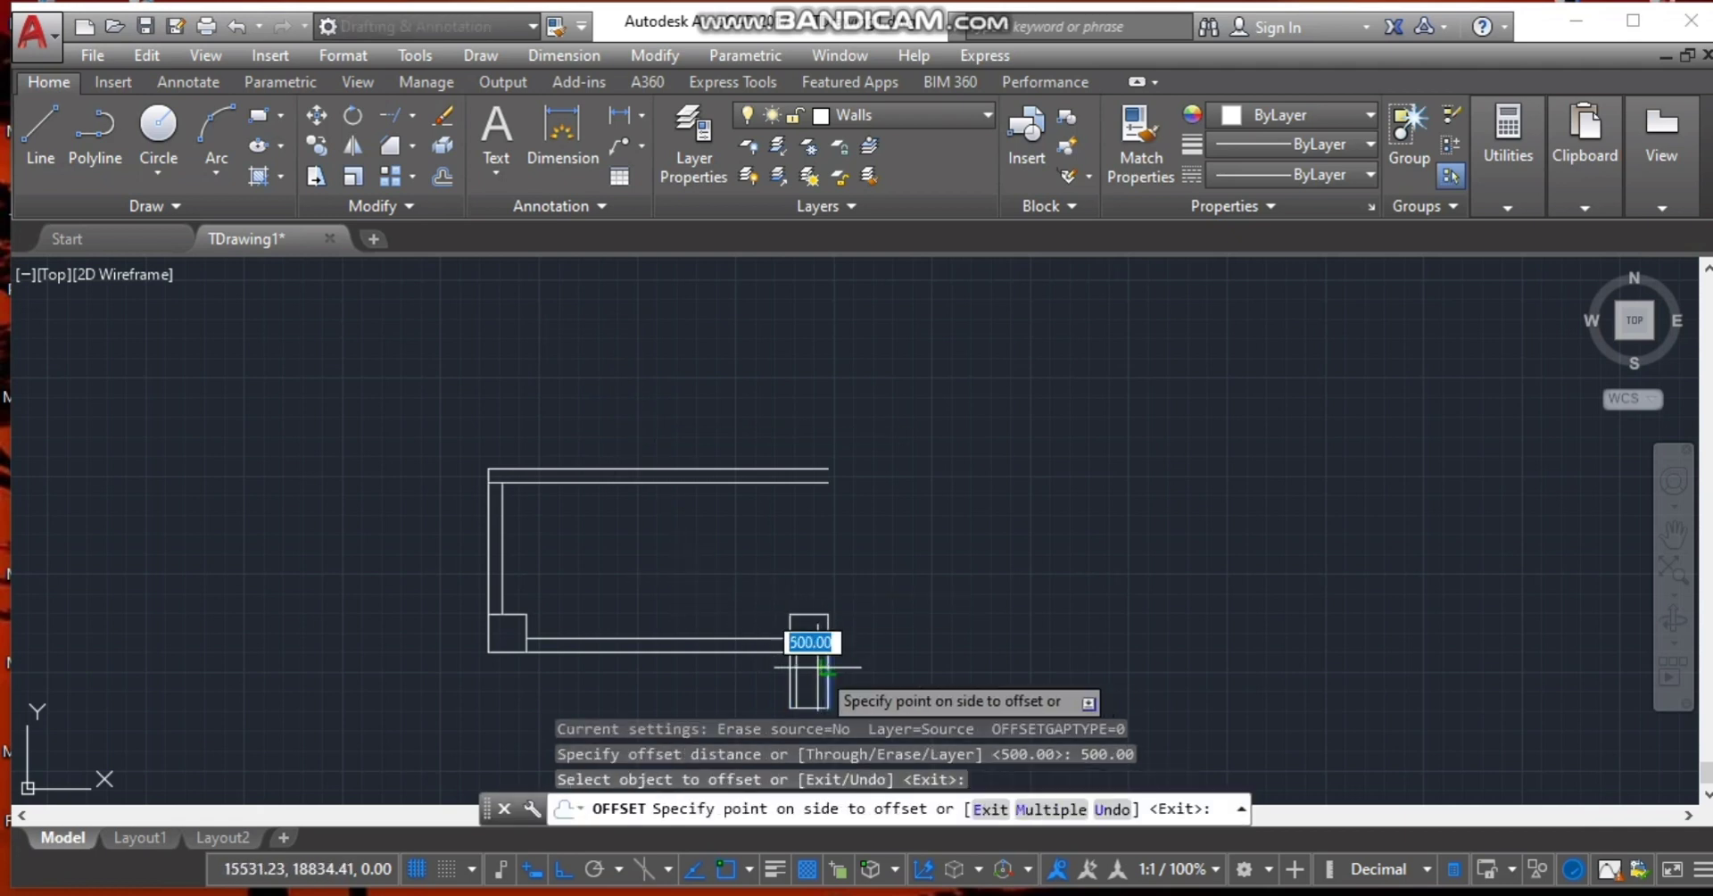
left_click(792, 665)
key("Escape")
Erase the short wall's outermost left line, and trim the bottom line's overhang back to the offset line.
left_click(792, 666)
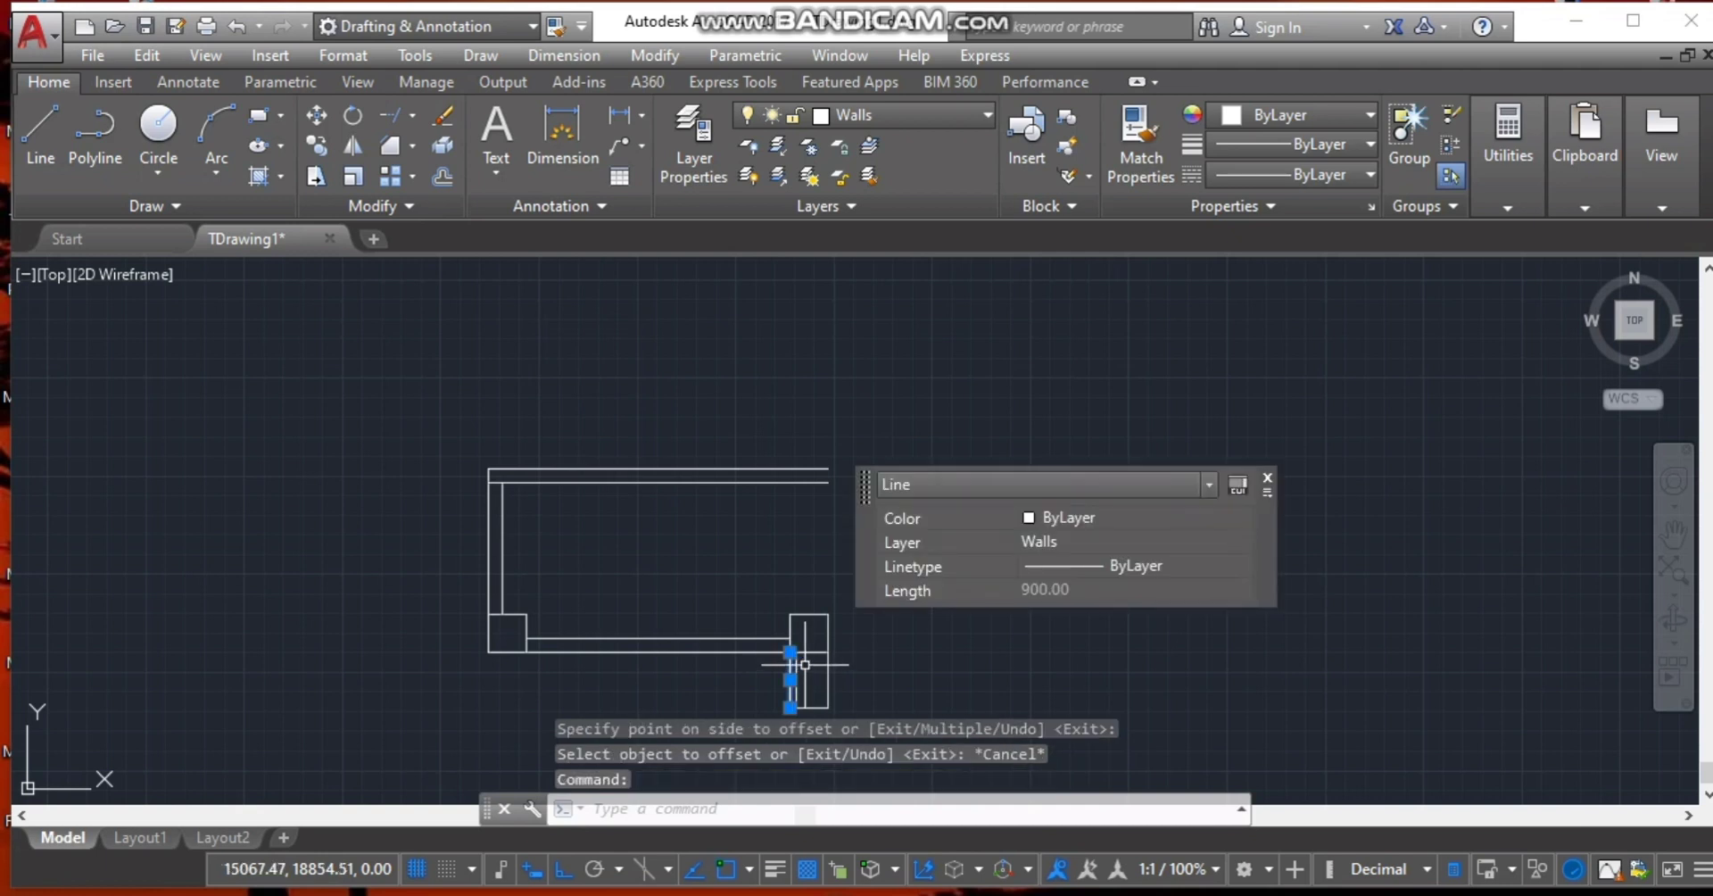
key("Delete")
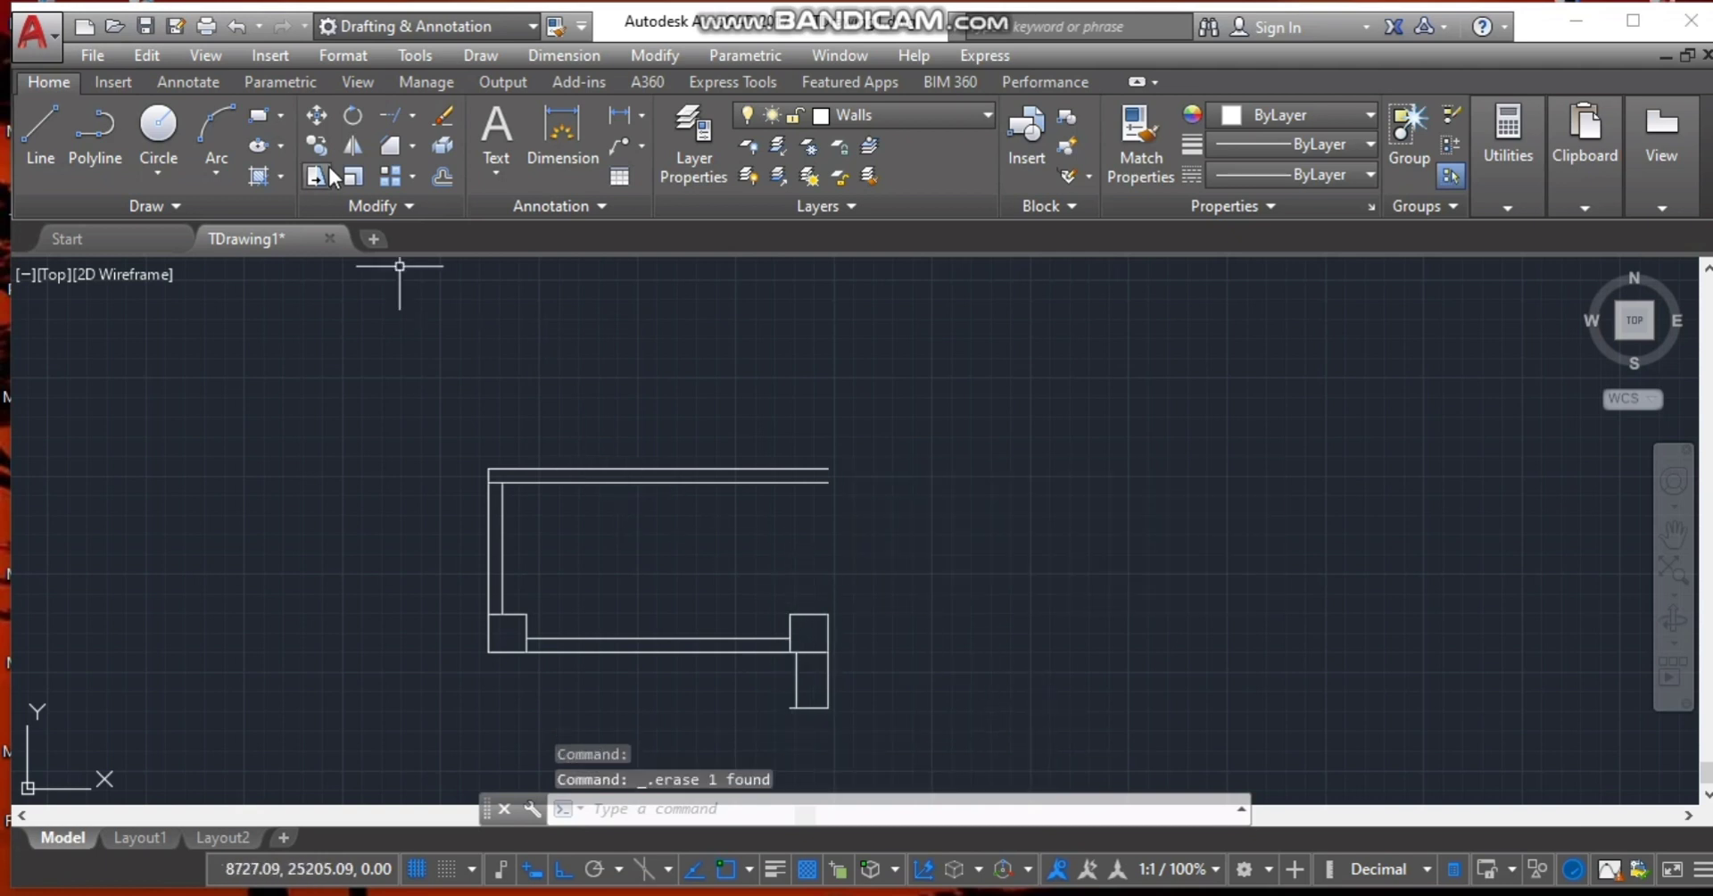
left_click(412, 115)
left_click(445, 146)
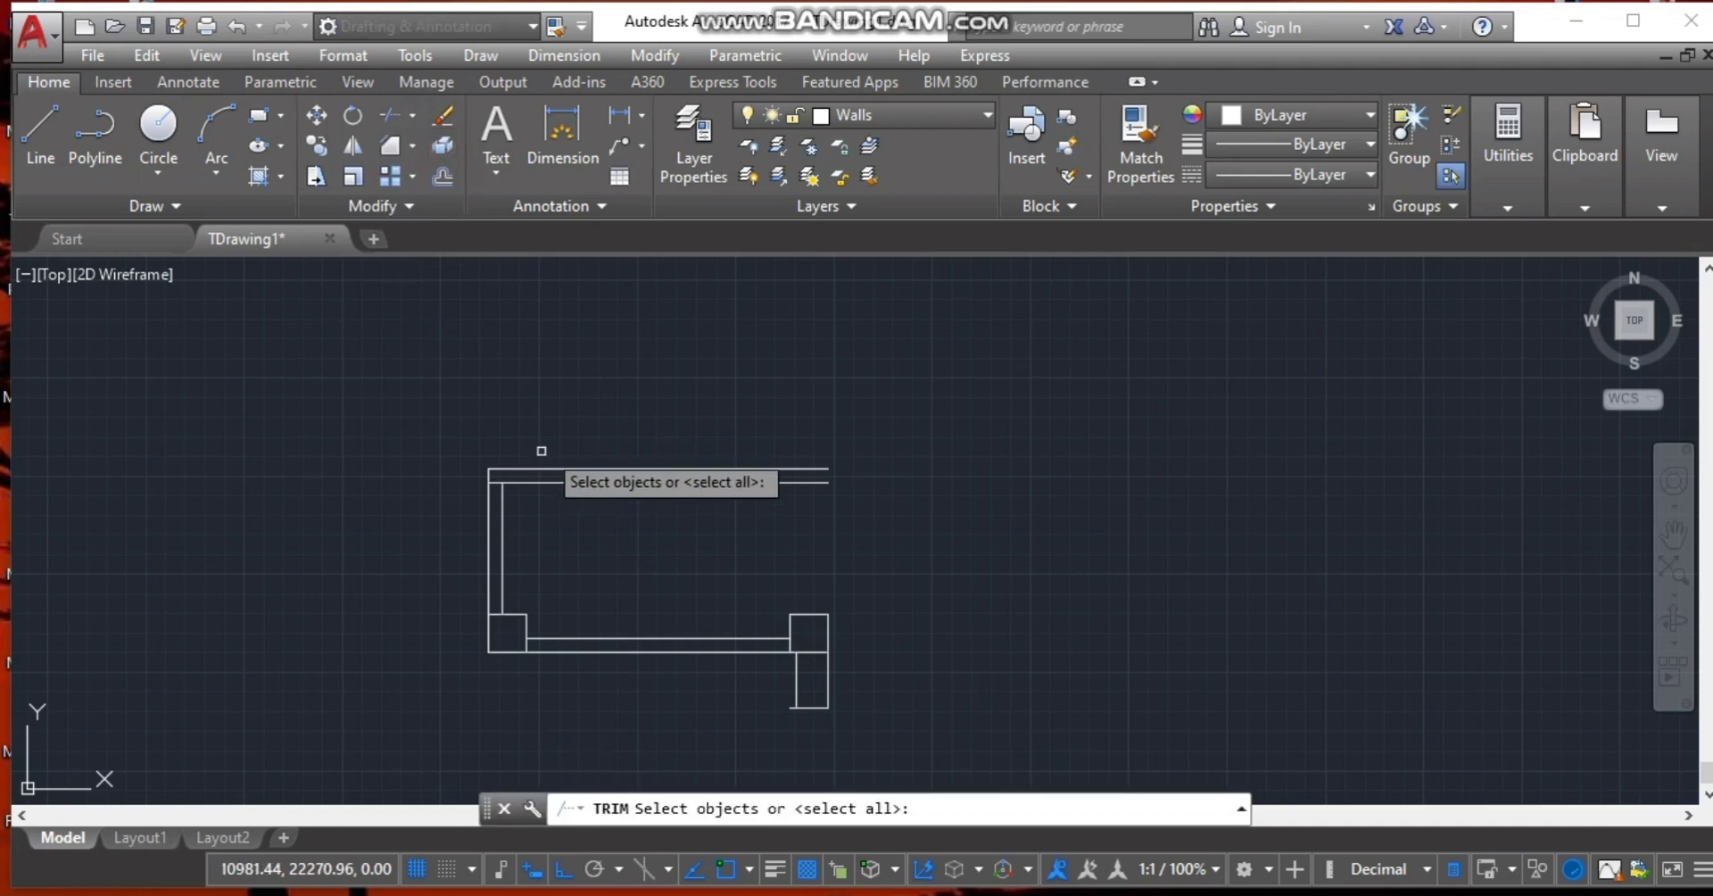
key("Return")
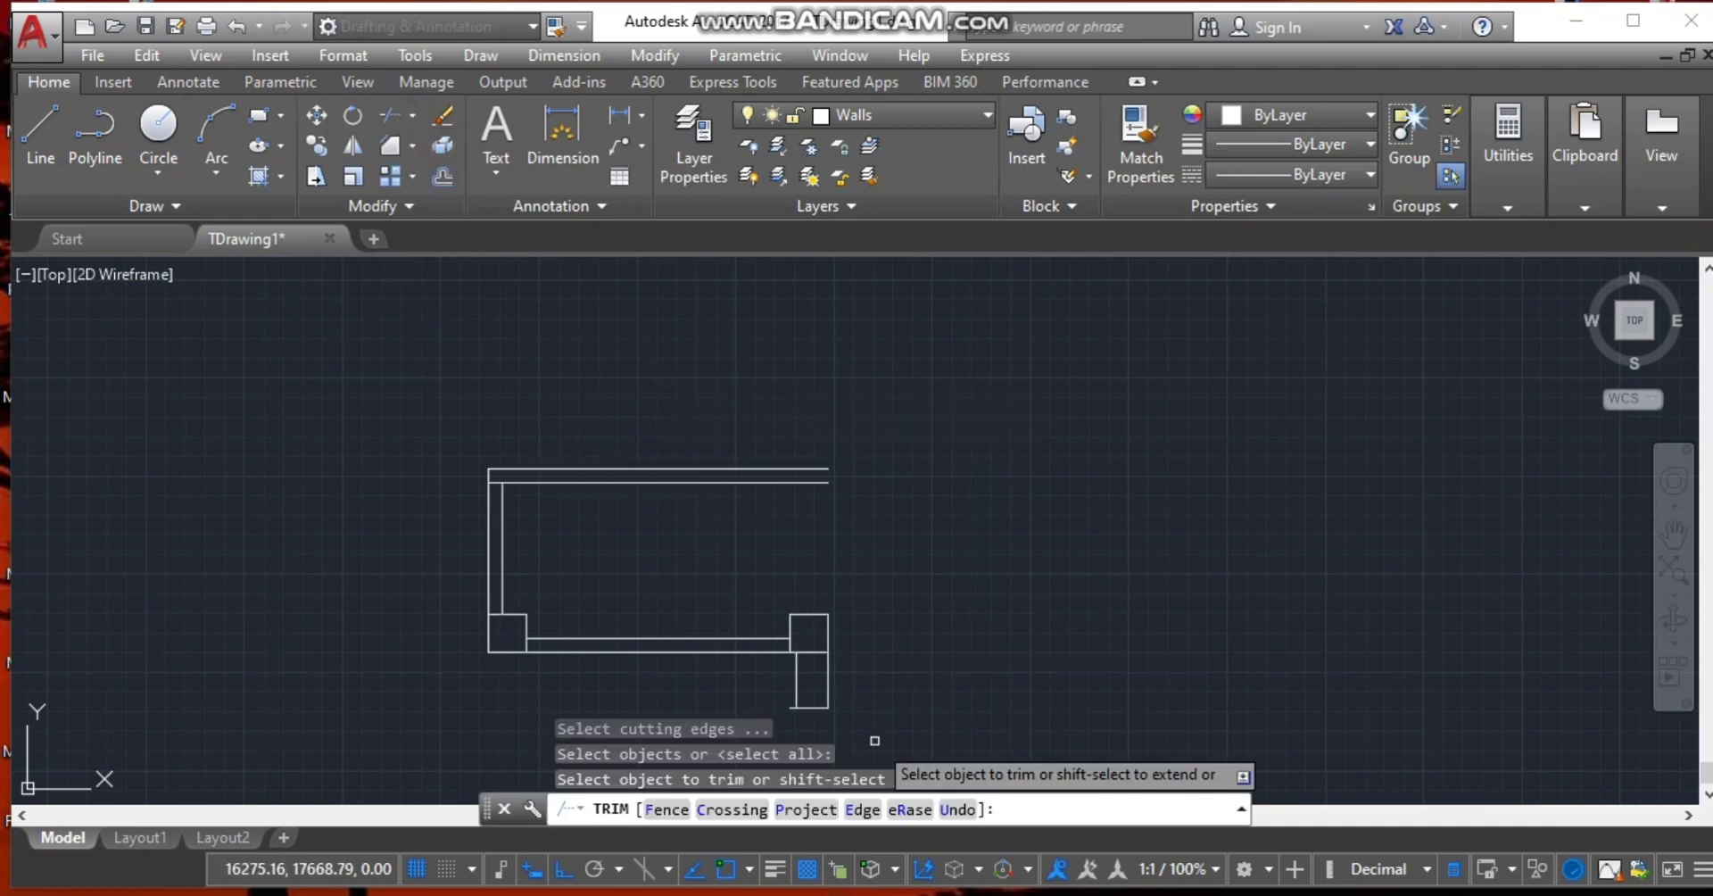
scroll(789, 711, "up", 5)
left_click(777, 688)
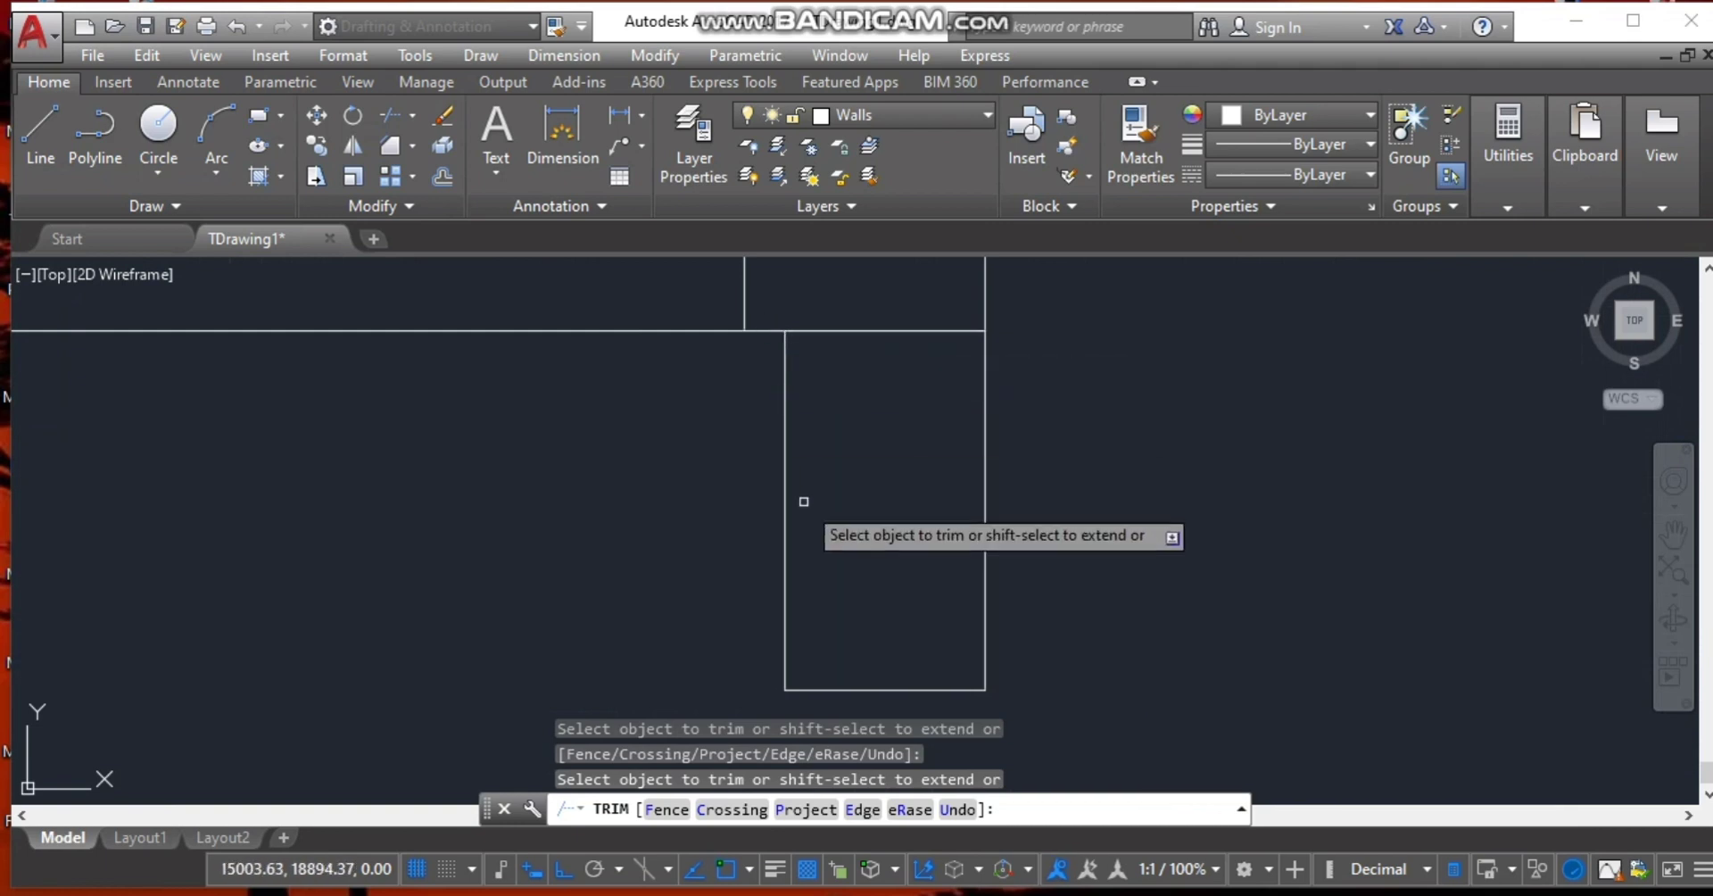
scroll(802, 502, "down", 5)
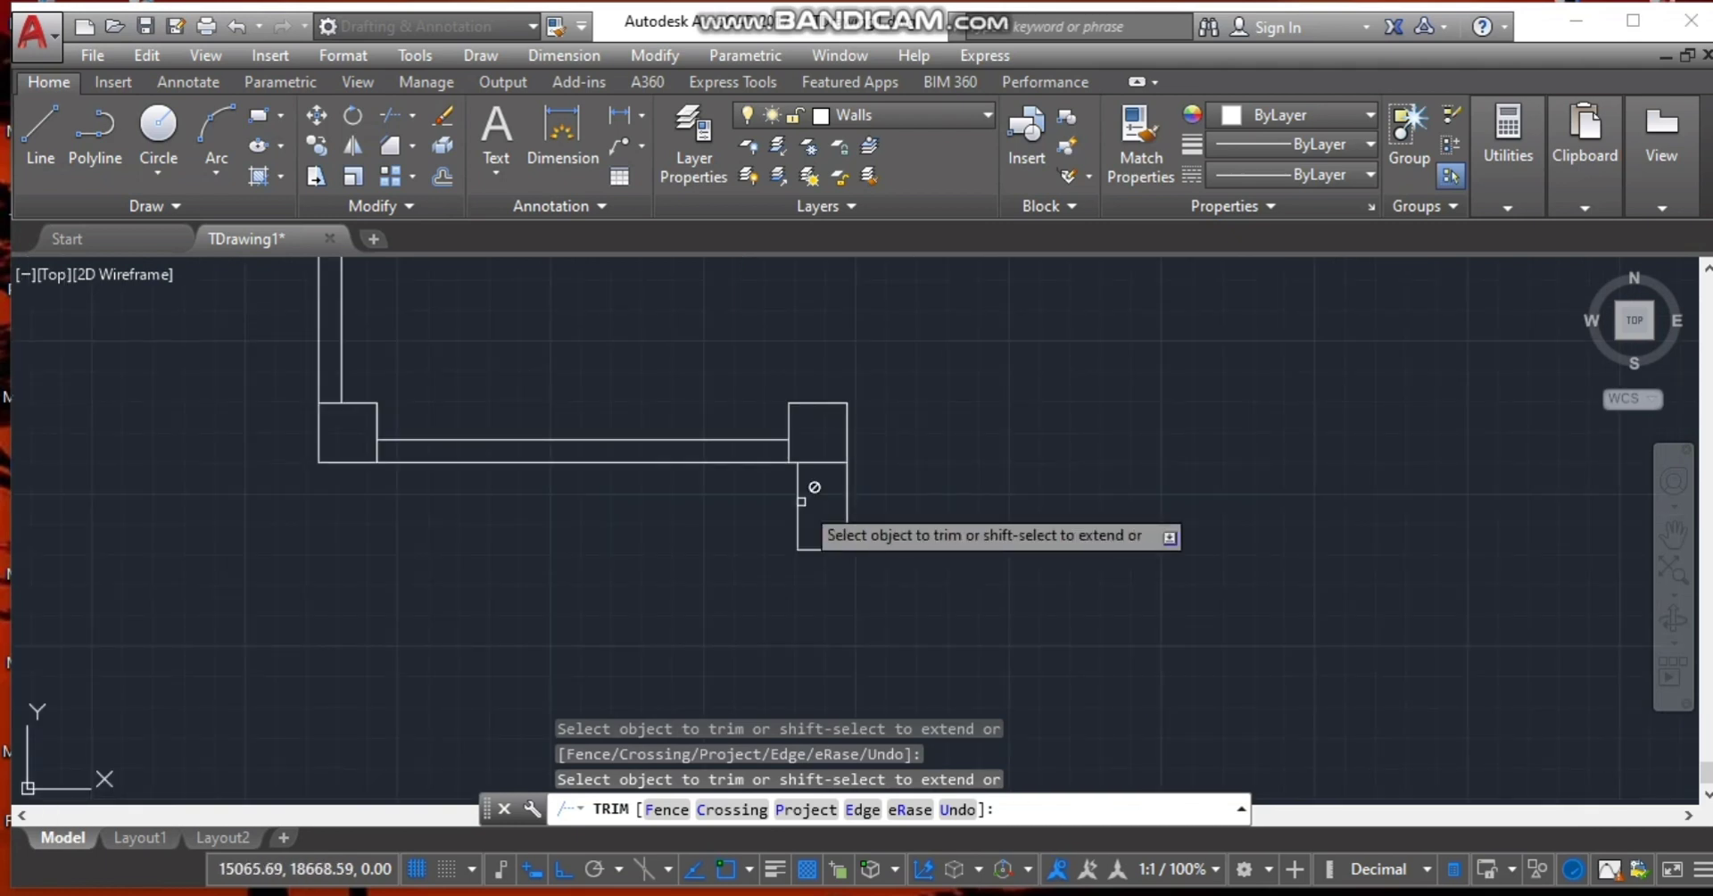
scroll(801, 501, "down", 2)
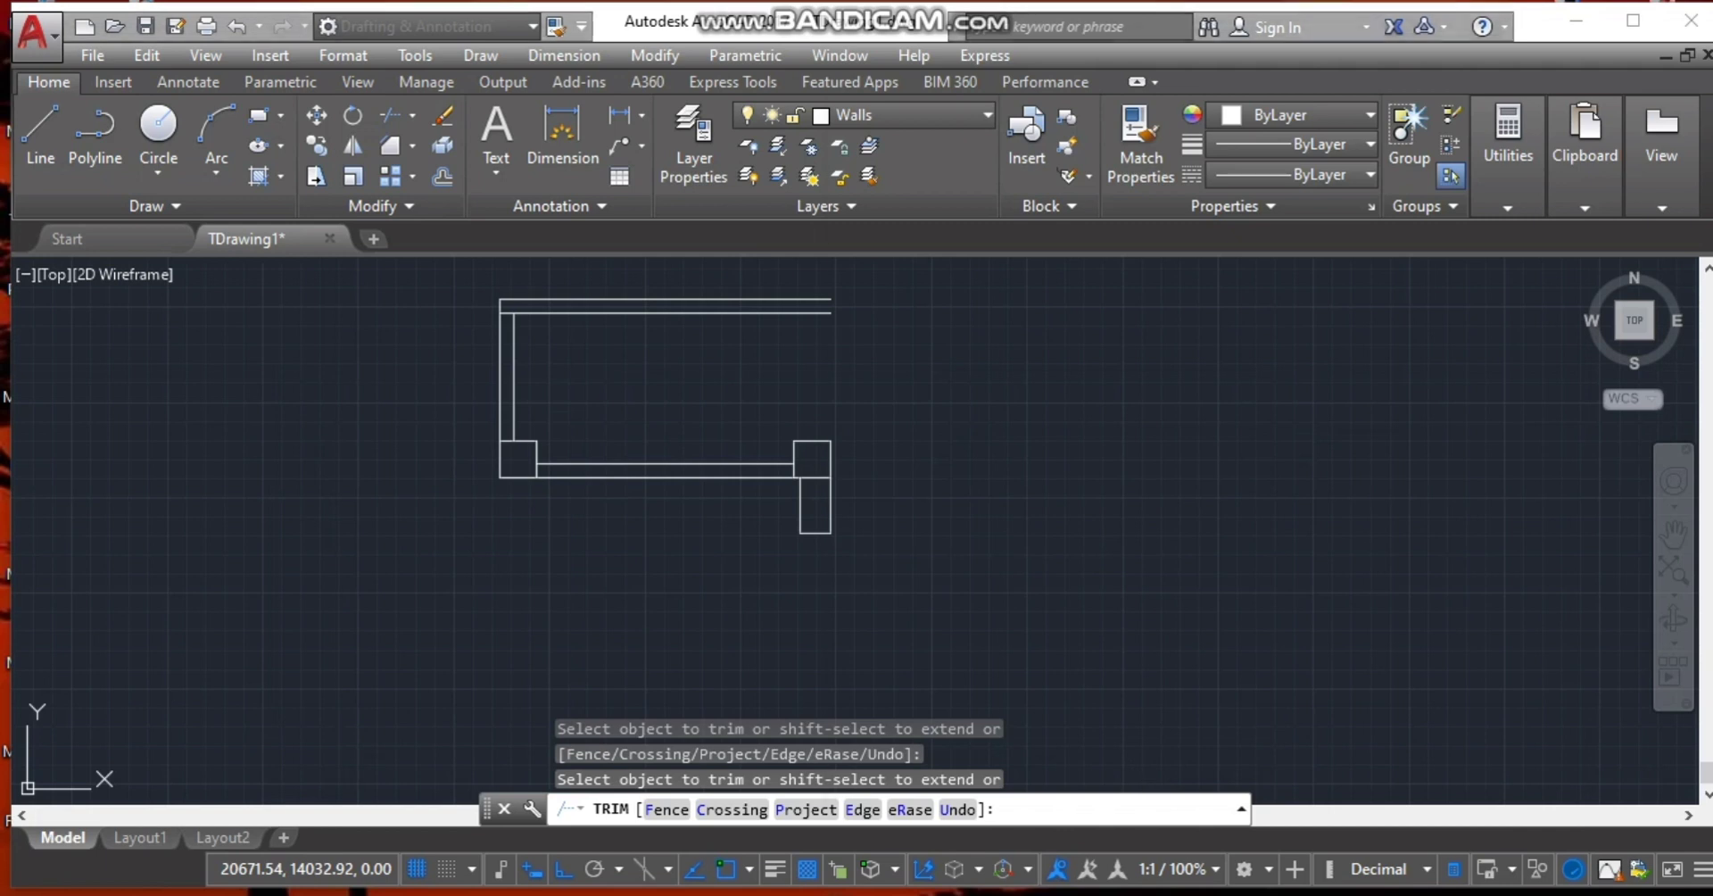
Check the varanda in the floor plan image, and close the upper wall's right end with a short vertical line.
key("alt+Tab")
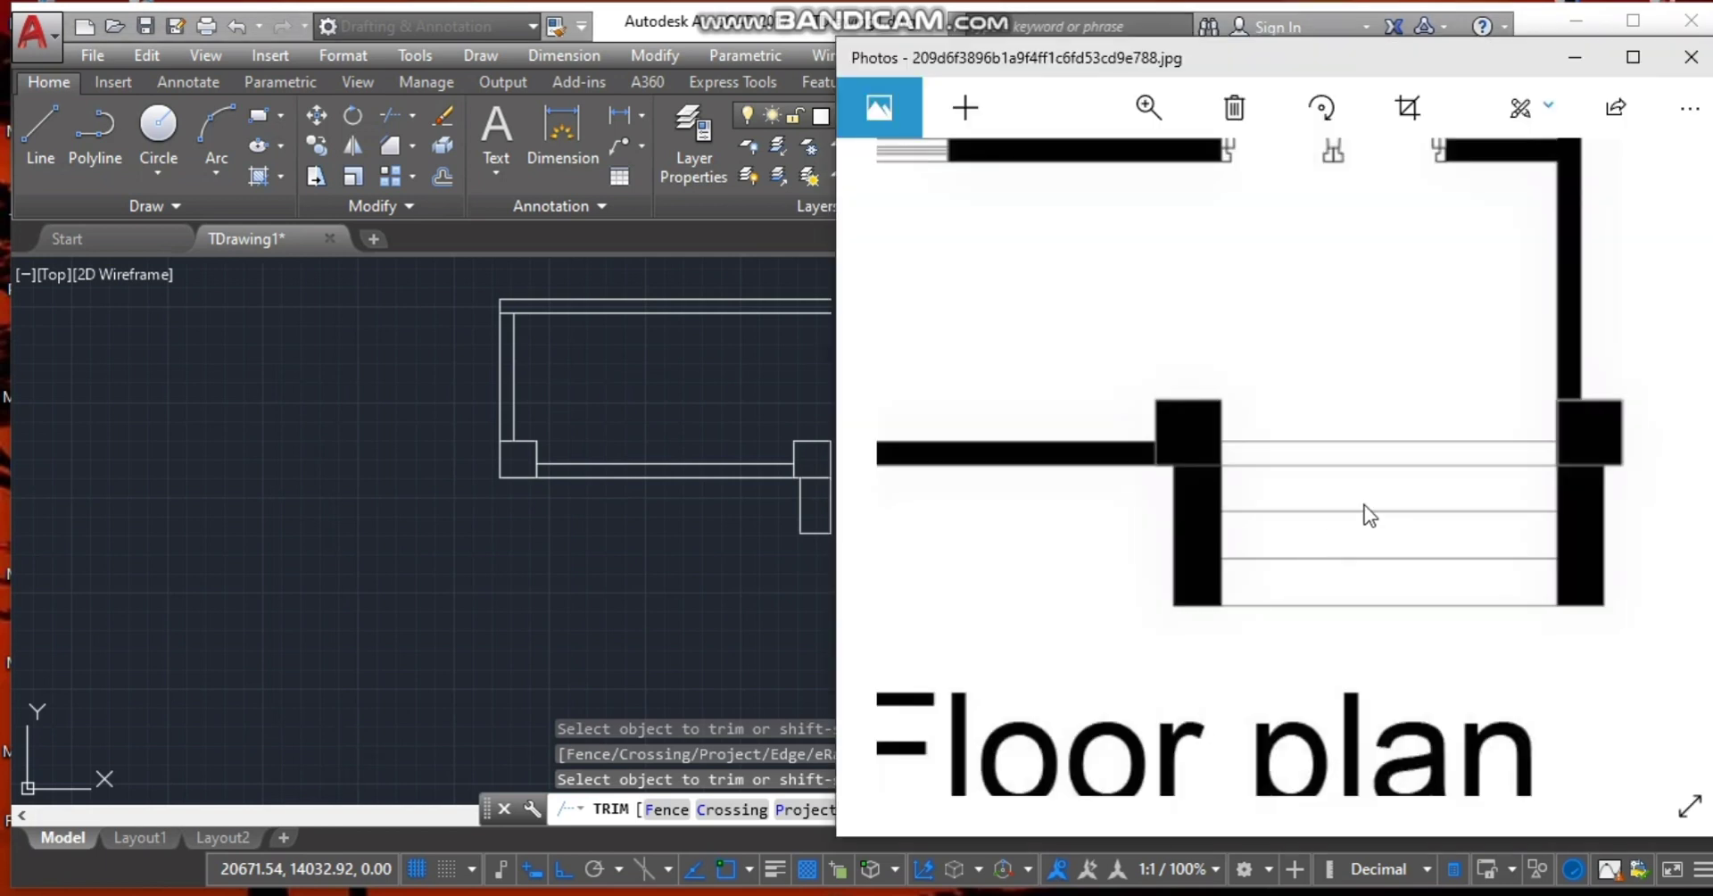
scroll(1370, 515, "down", 6)
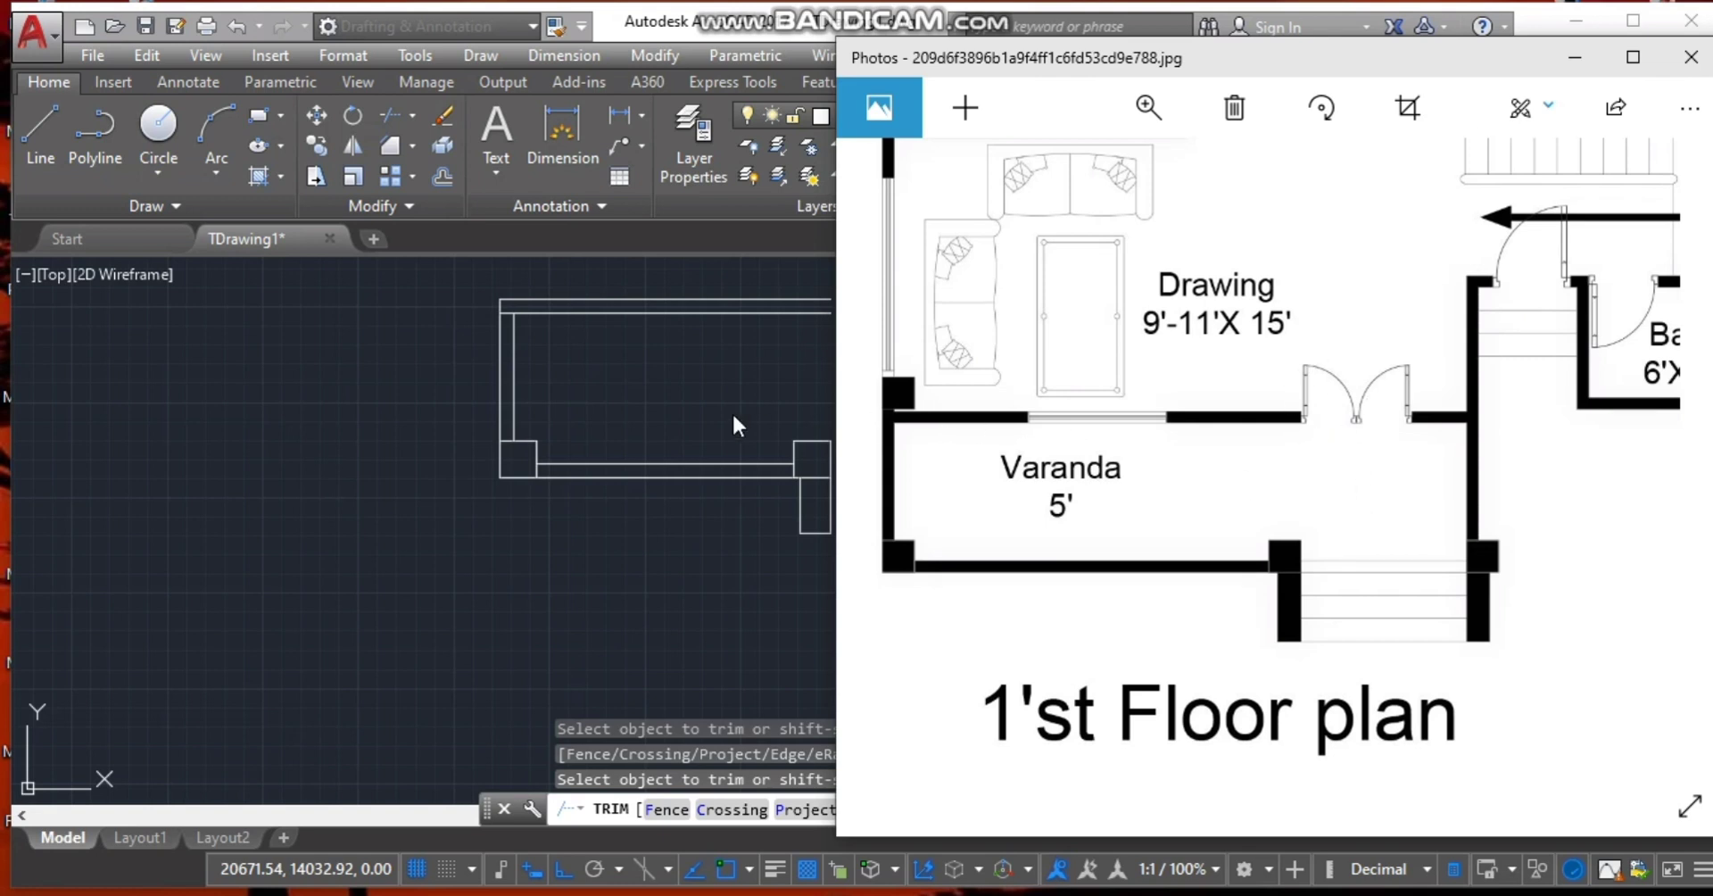
left_click(699, 396)
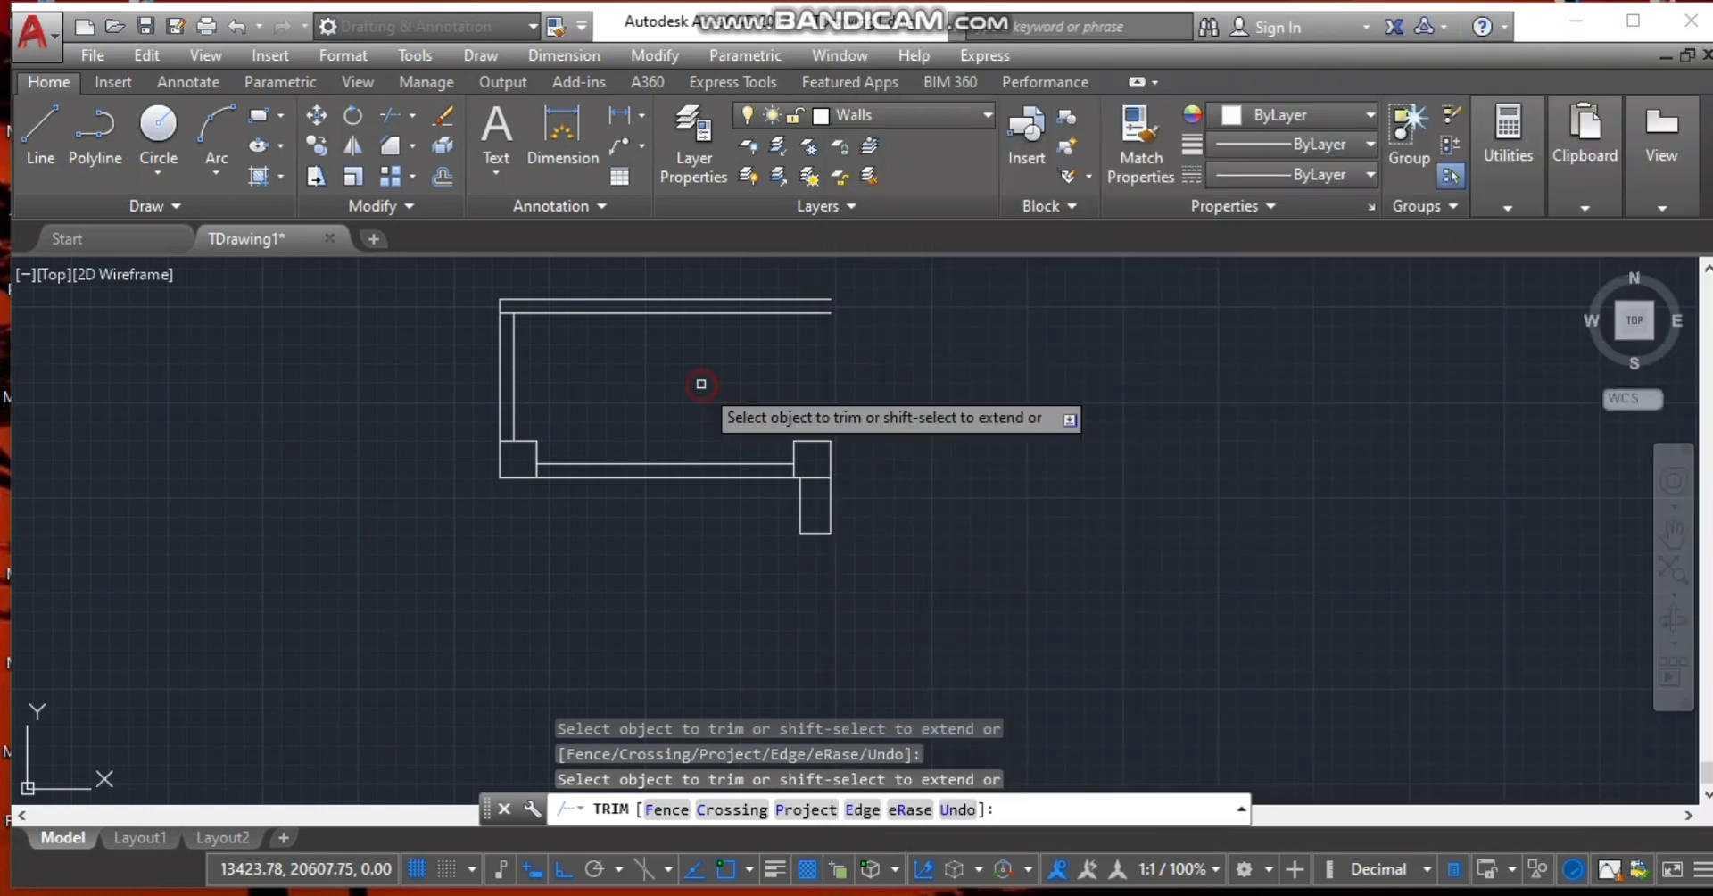
key("Escape")
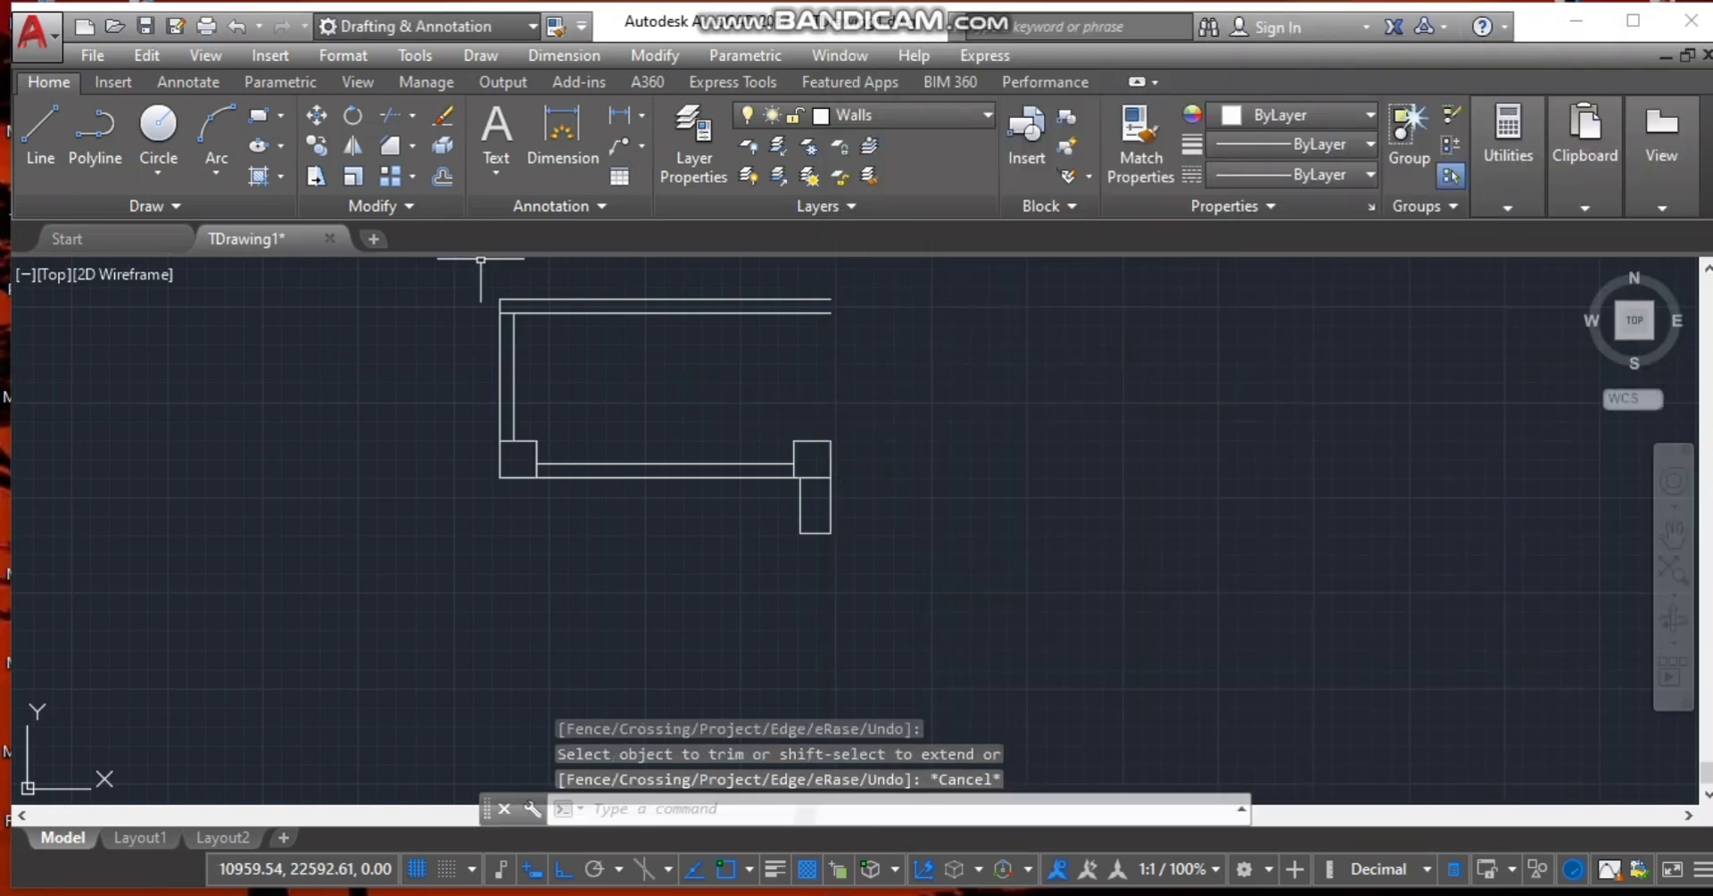
left_click(32, 123)
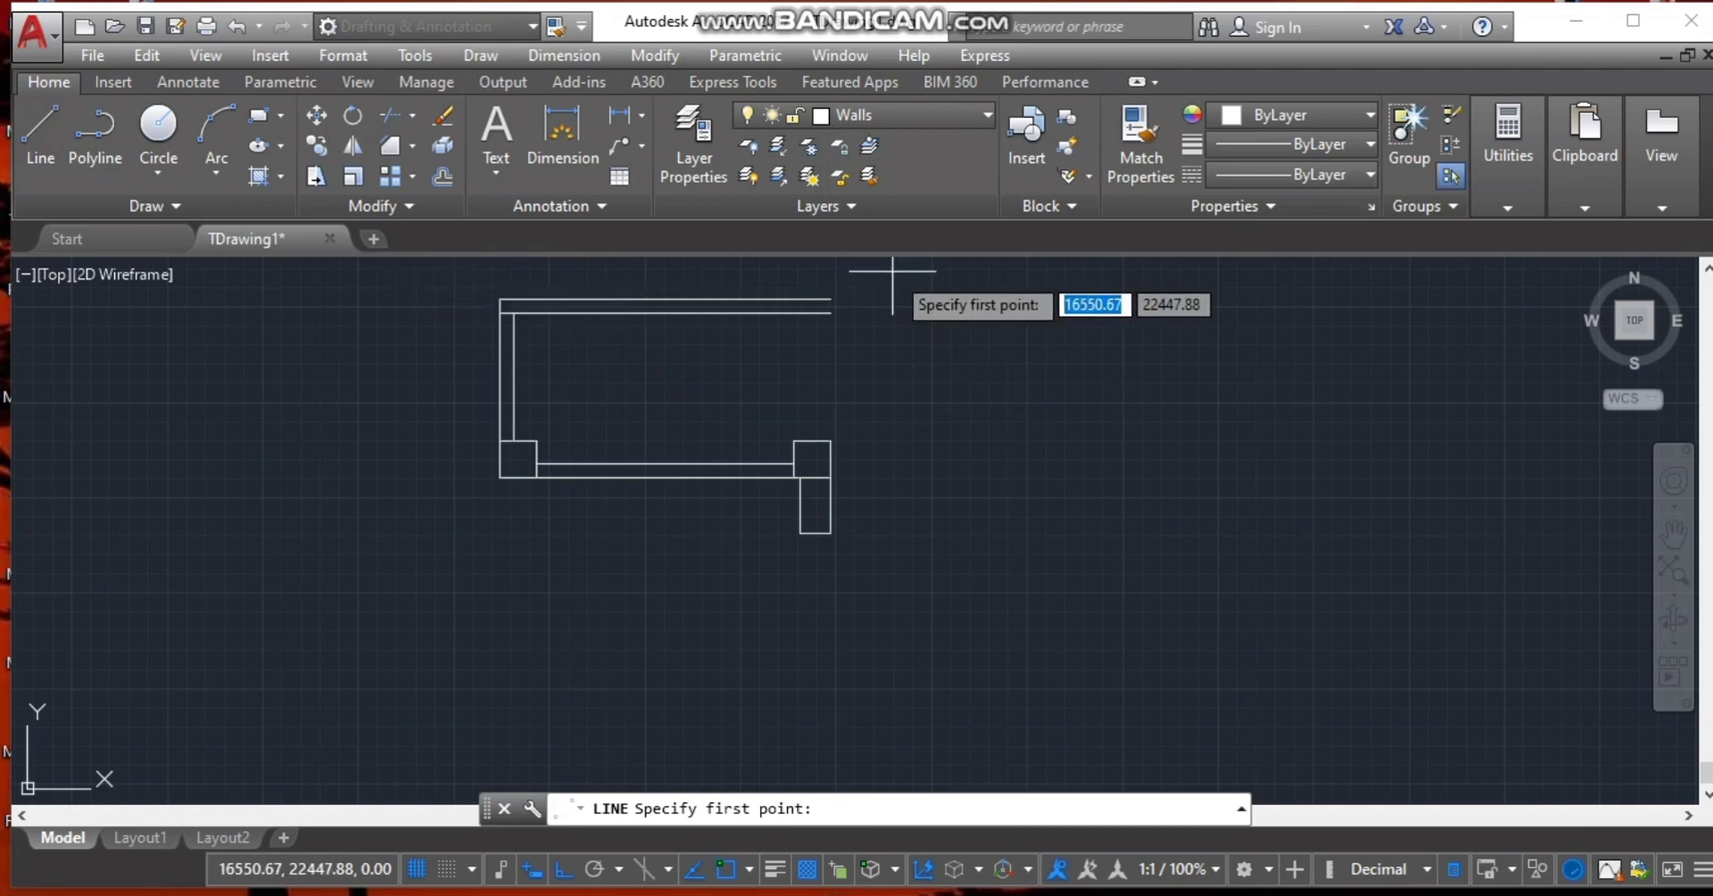
left_click(831, 303)
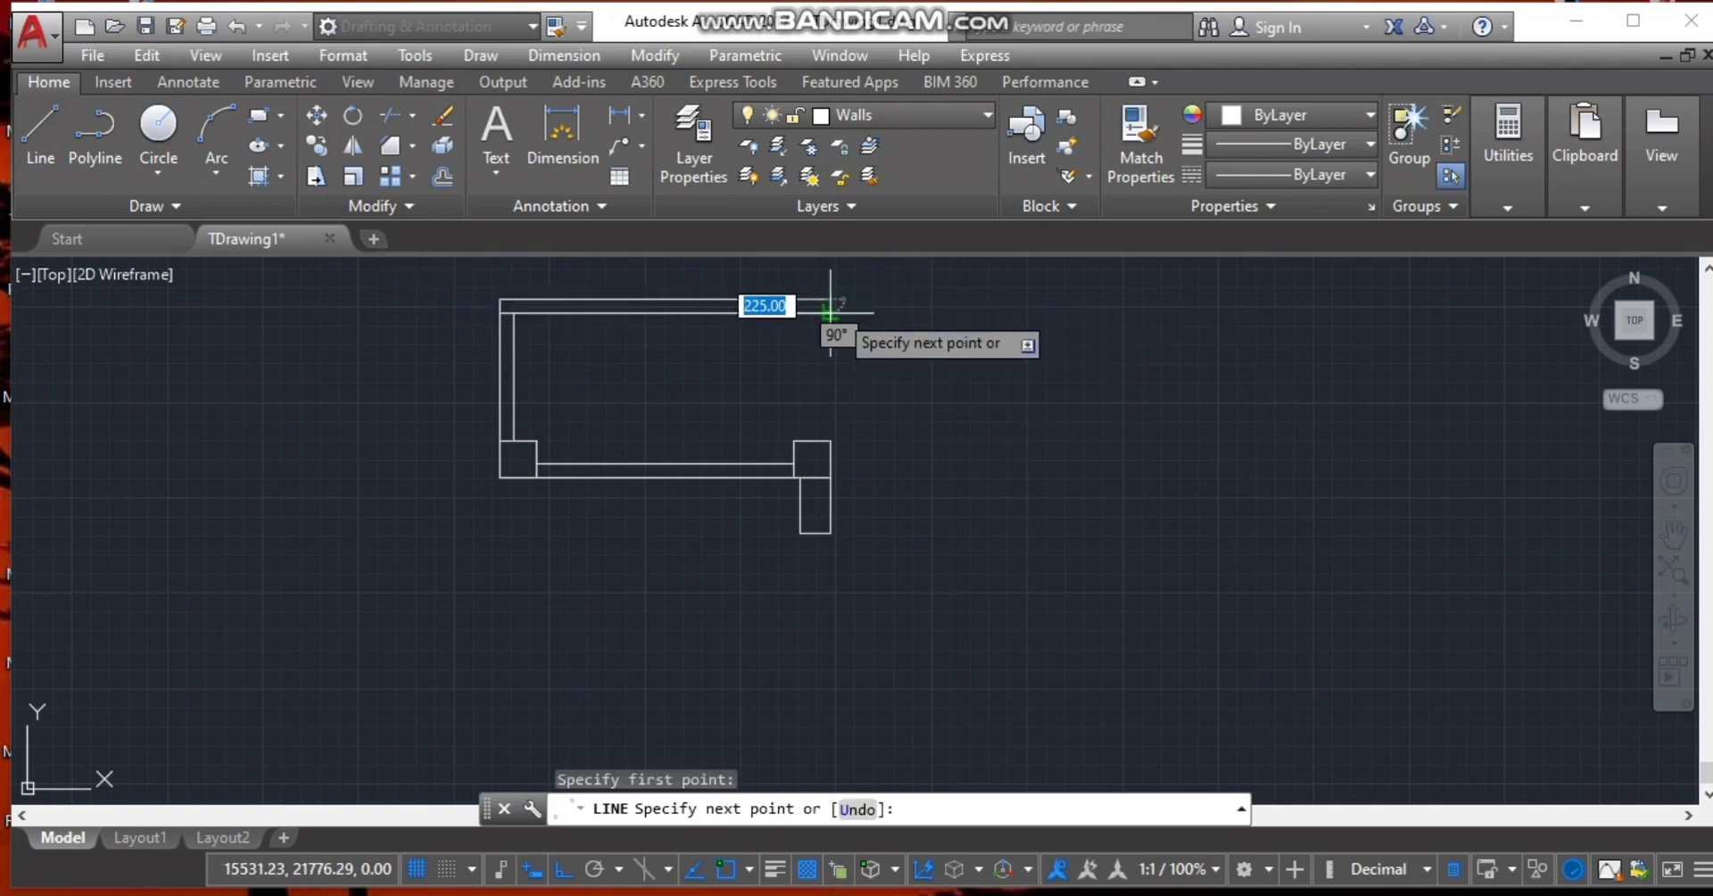
left_click(830, 314)
key("Escape")
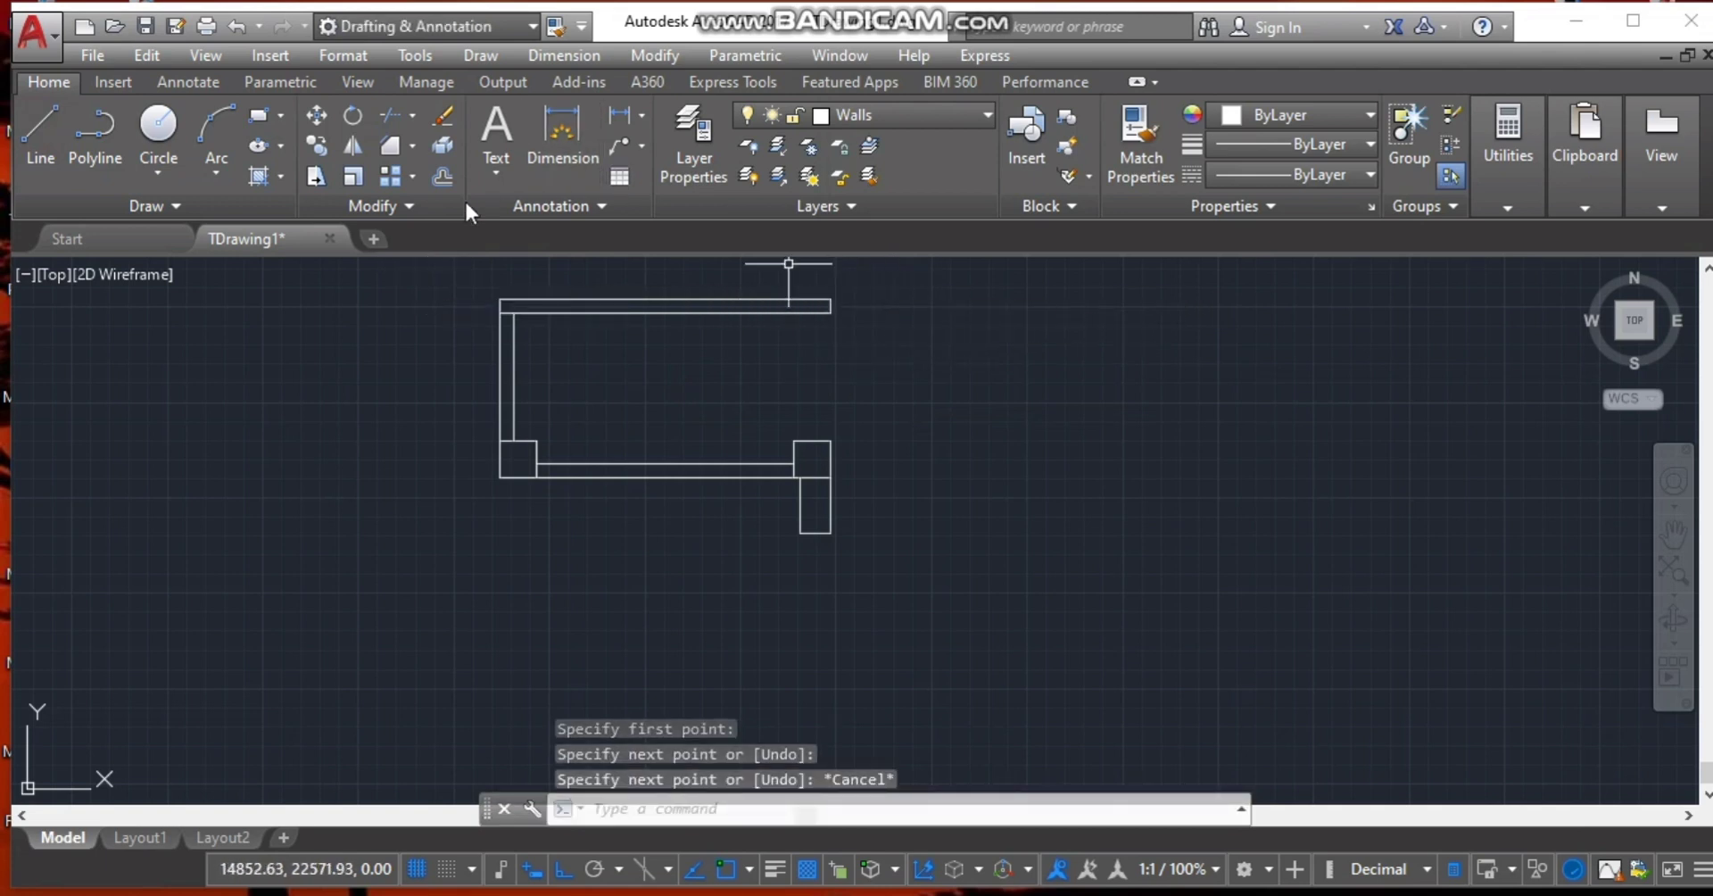
Offset the upper wall's end line by 1200 to the right to mark the door opening.
left_click(442, 176)
type("150")
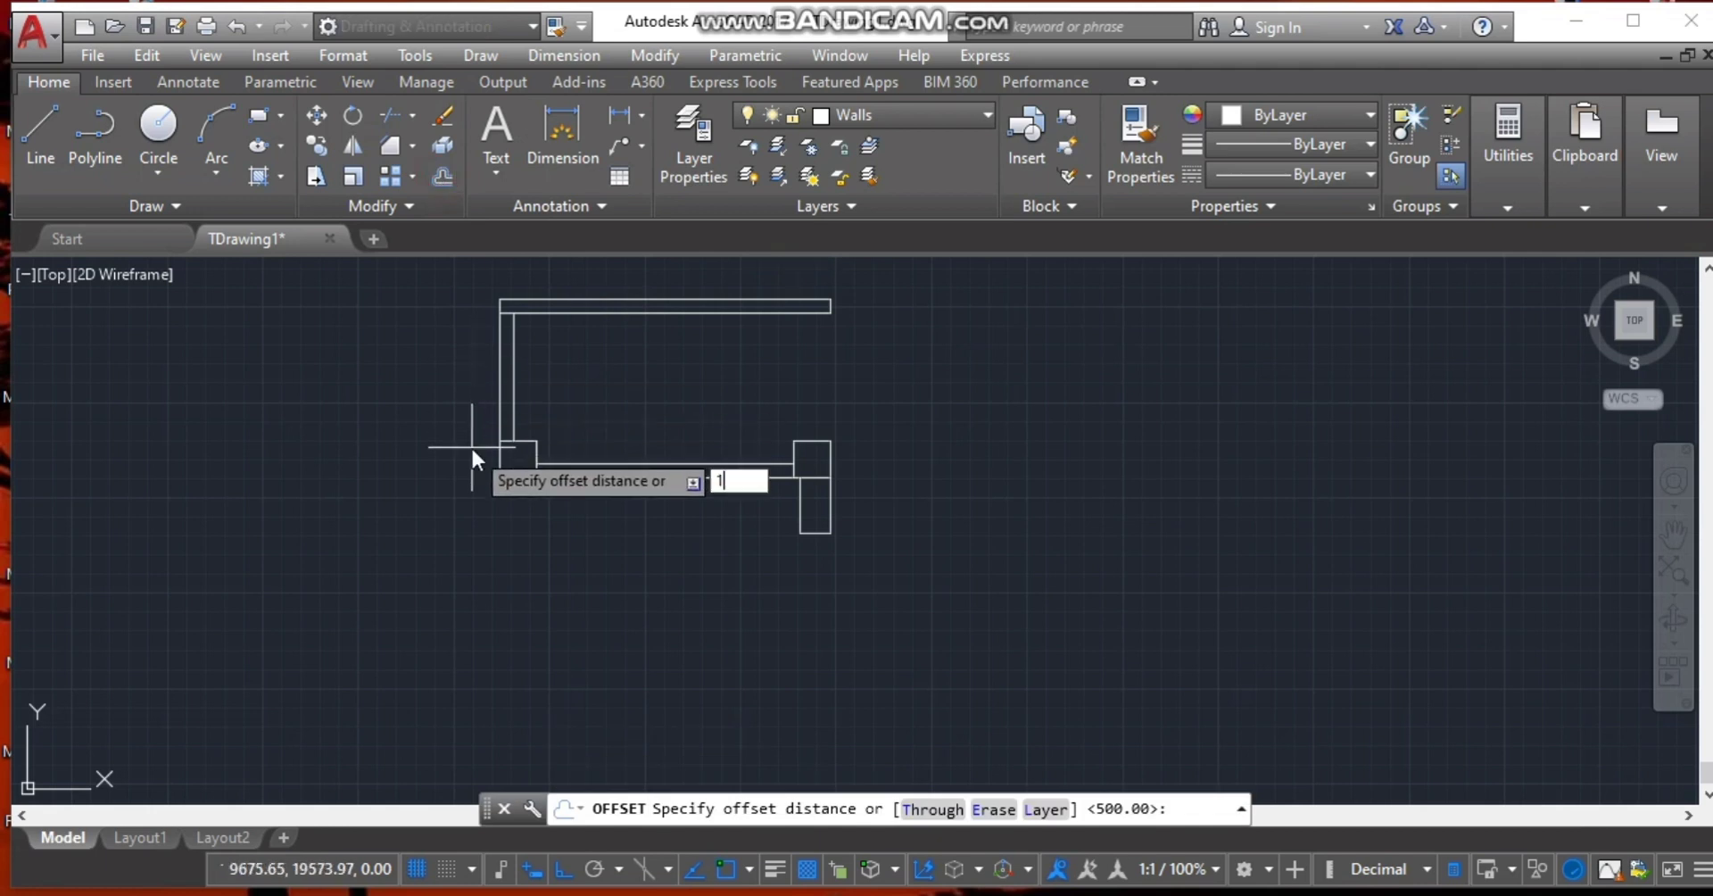
key("Return")
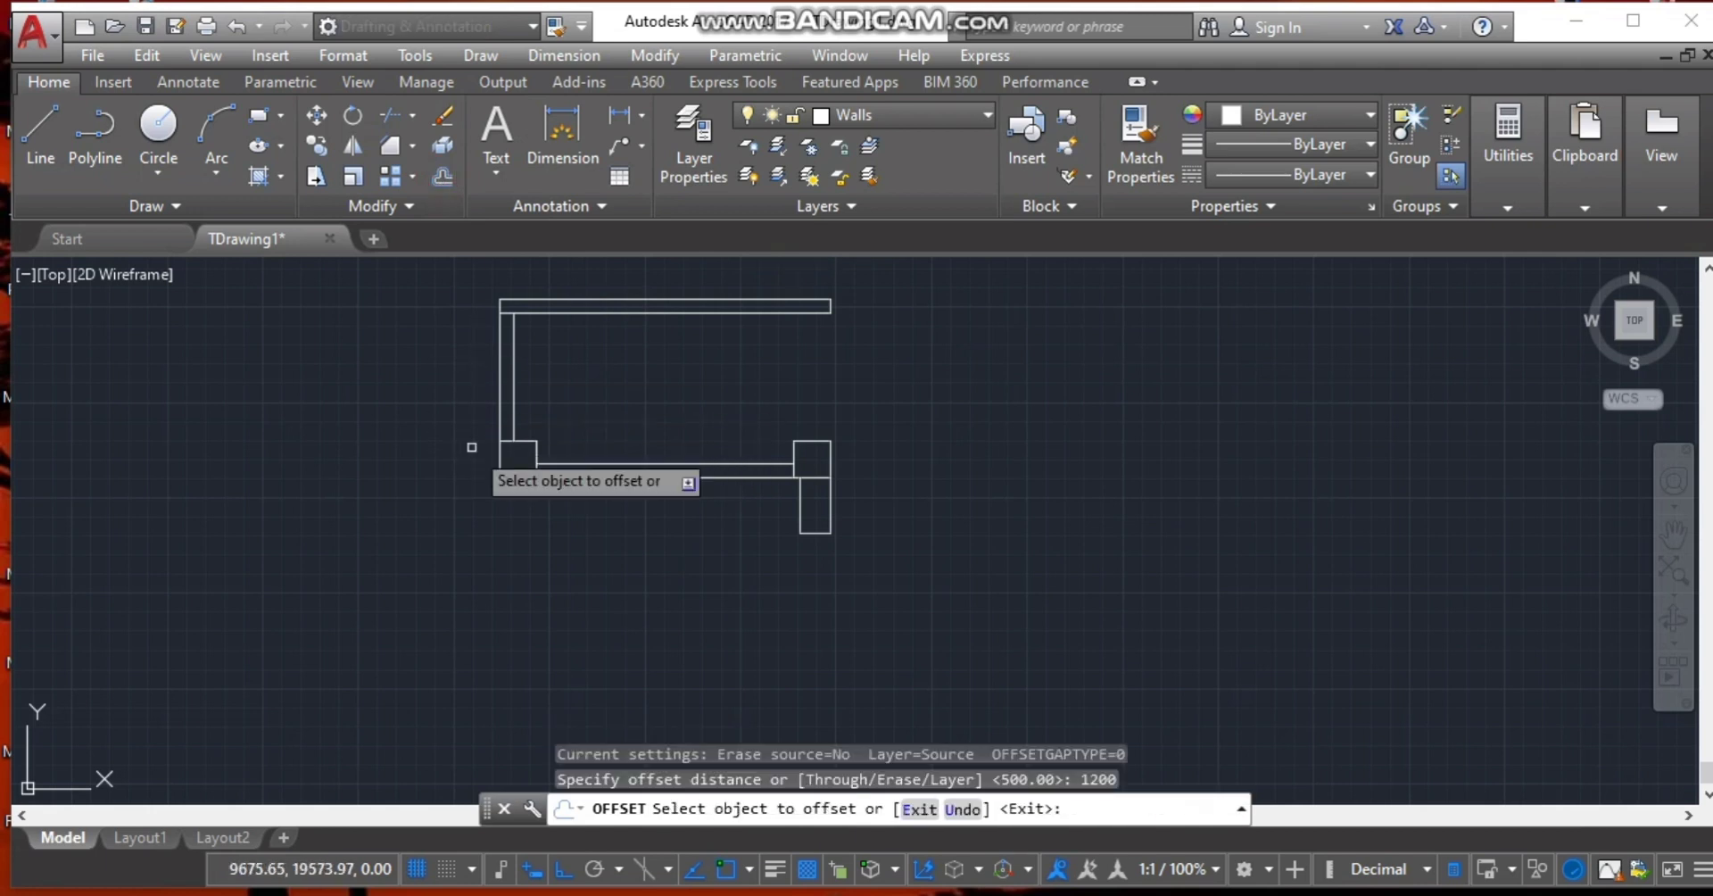
left_click(831, 306)
left_click(1009, 306)
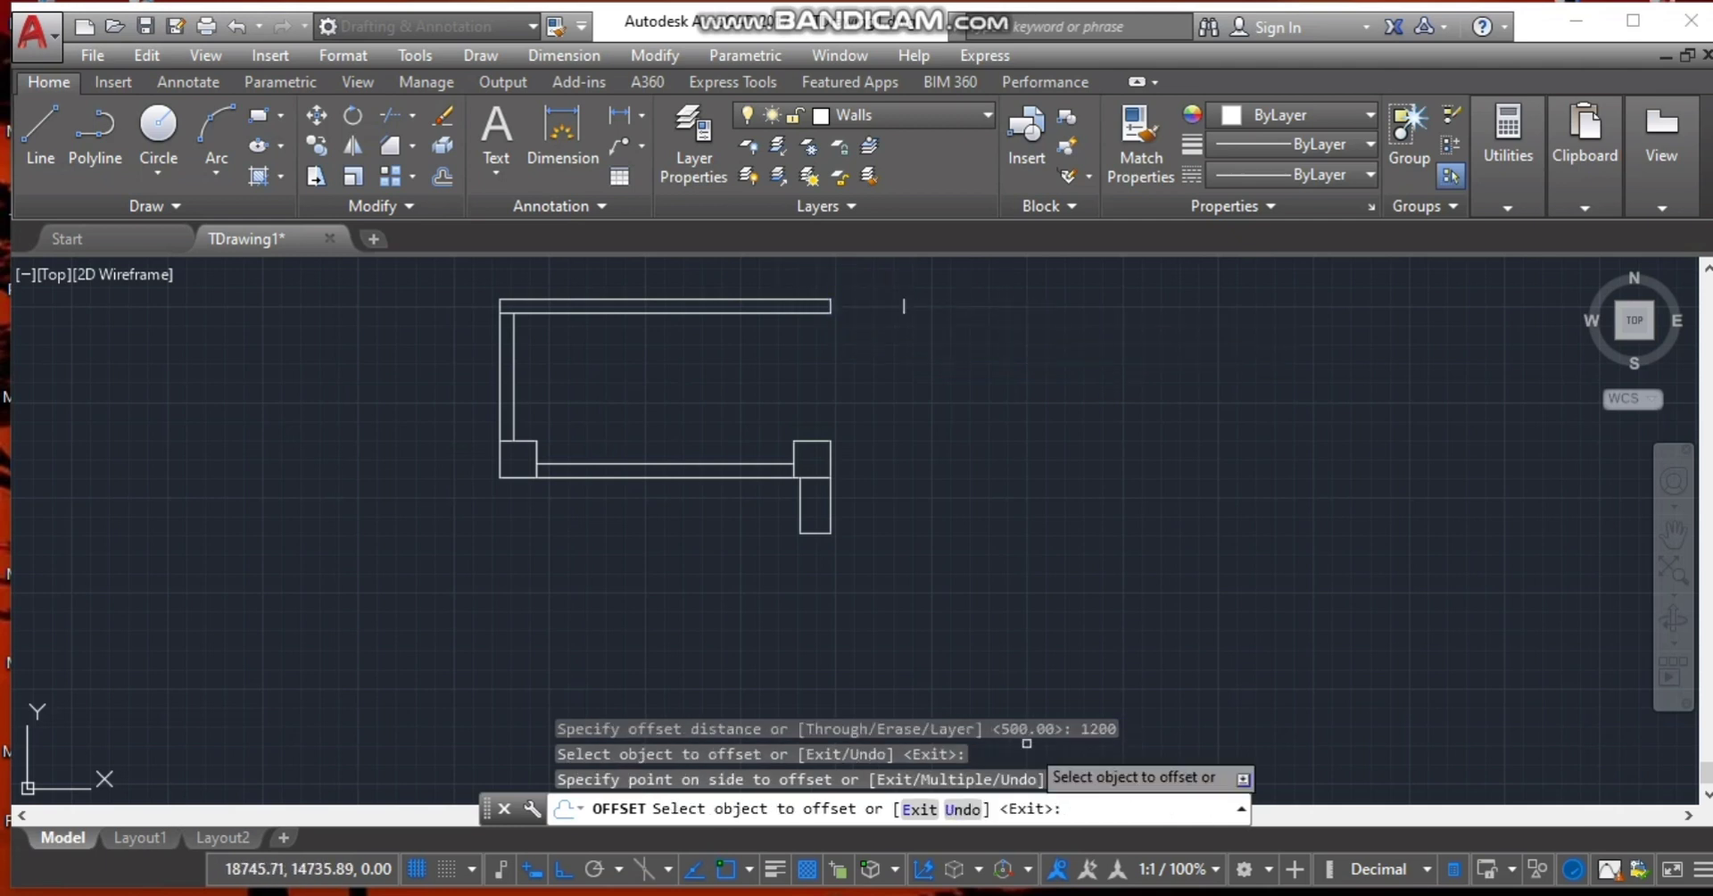
Check the wall beside the varanda door in the floor plan image, and offset the door opening's right line by 900 to the right.
key("alt+Tab")
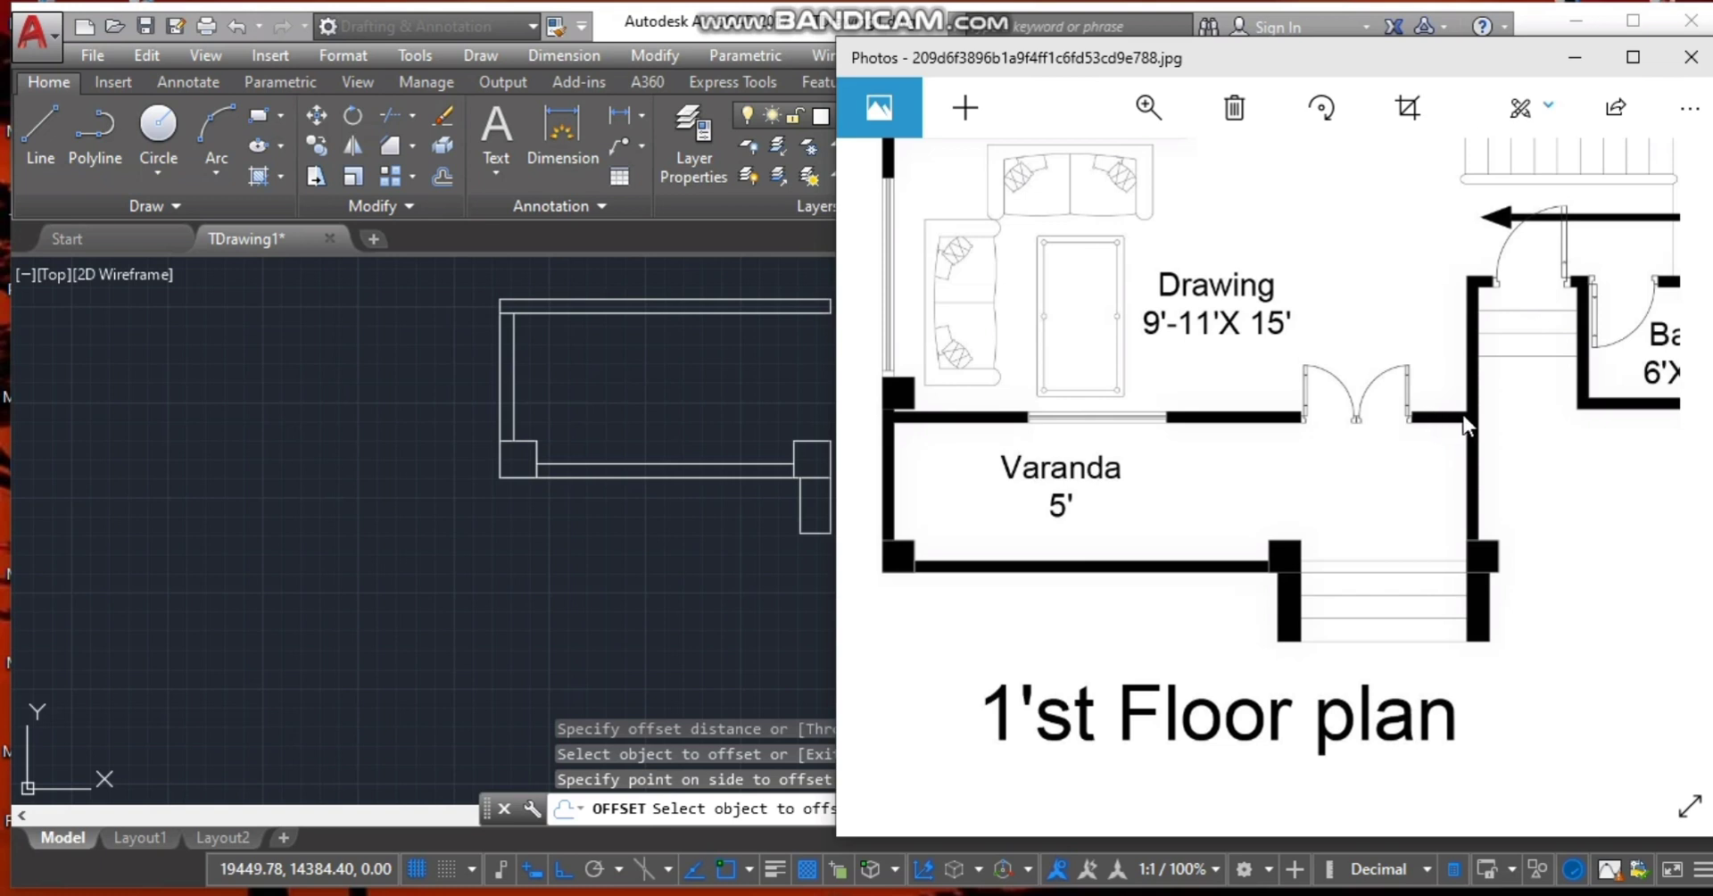
key("alt+Tab")
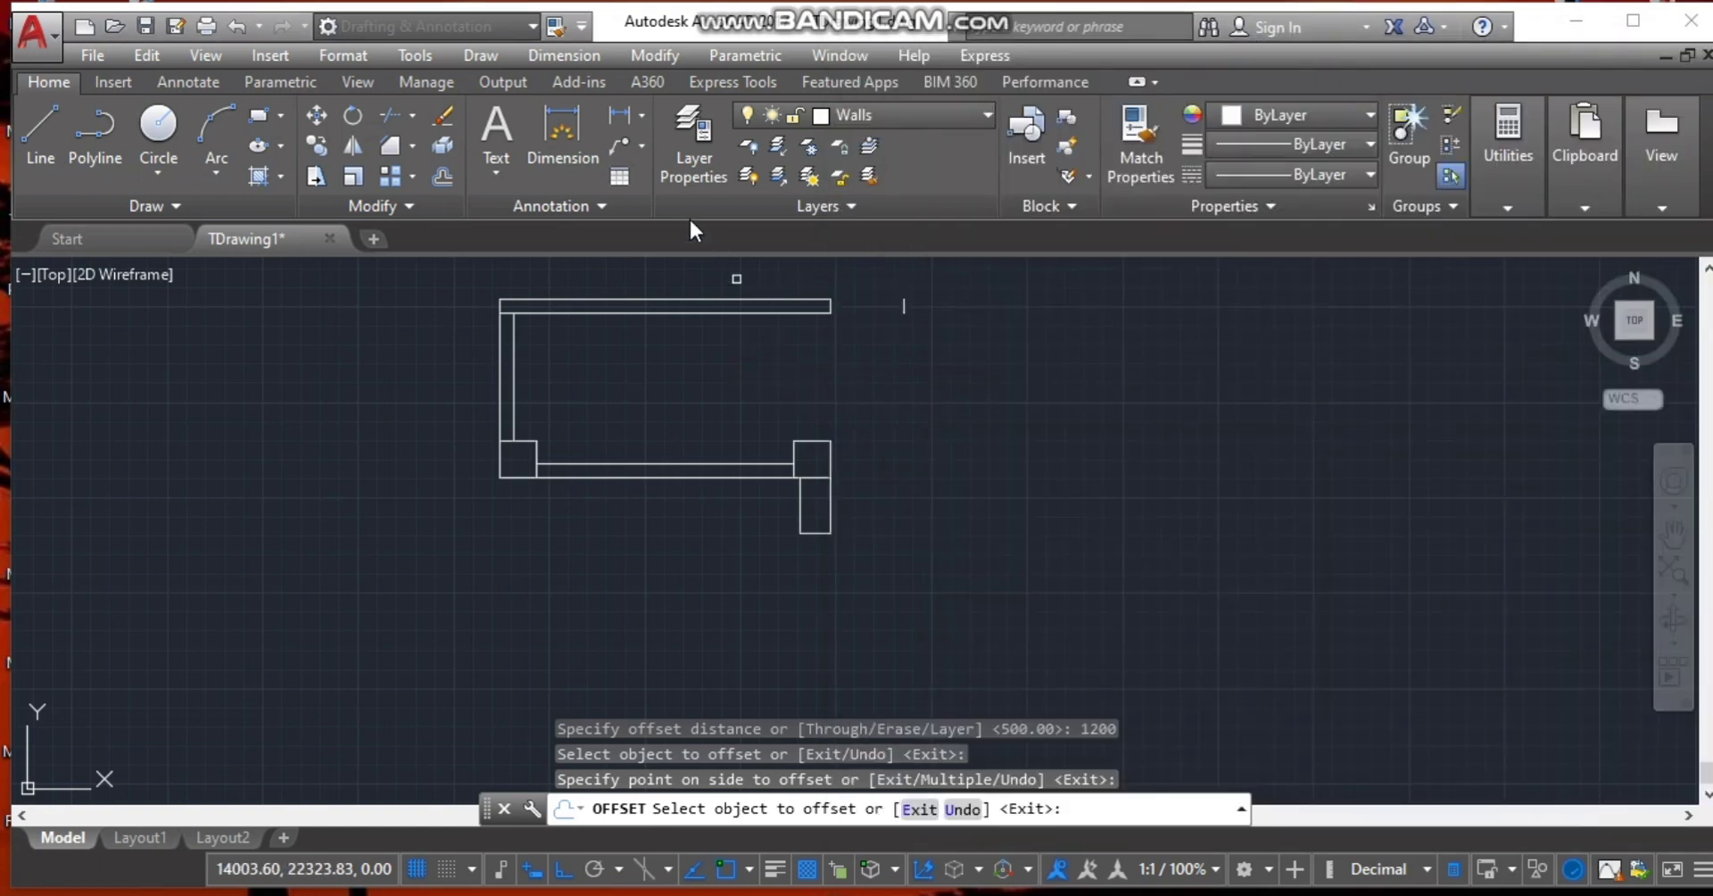
left_click(440, 176)
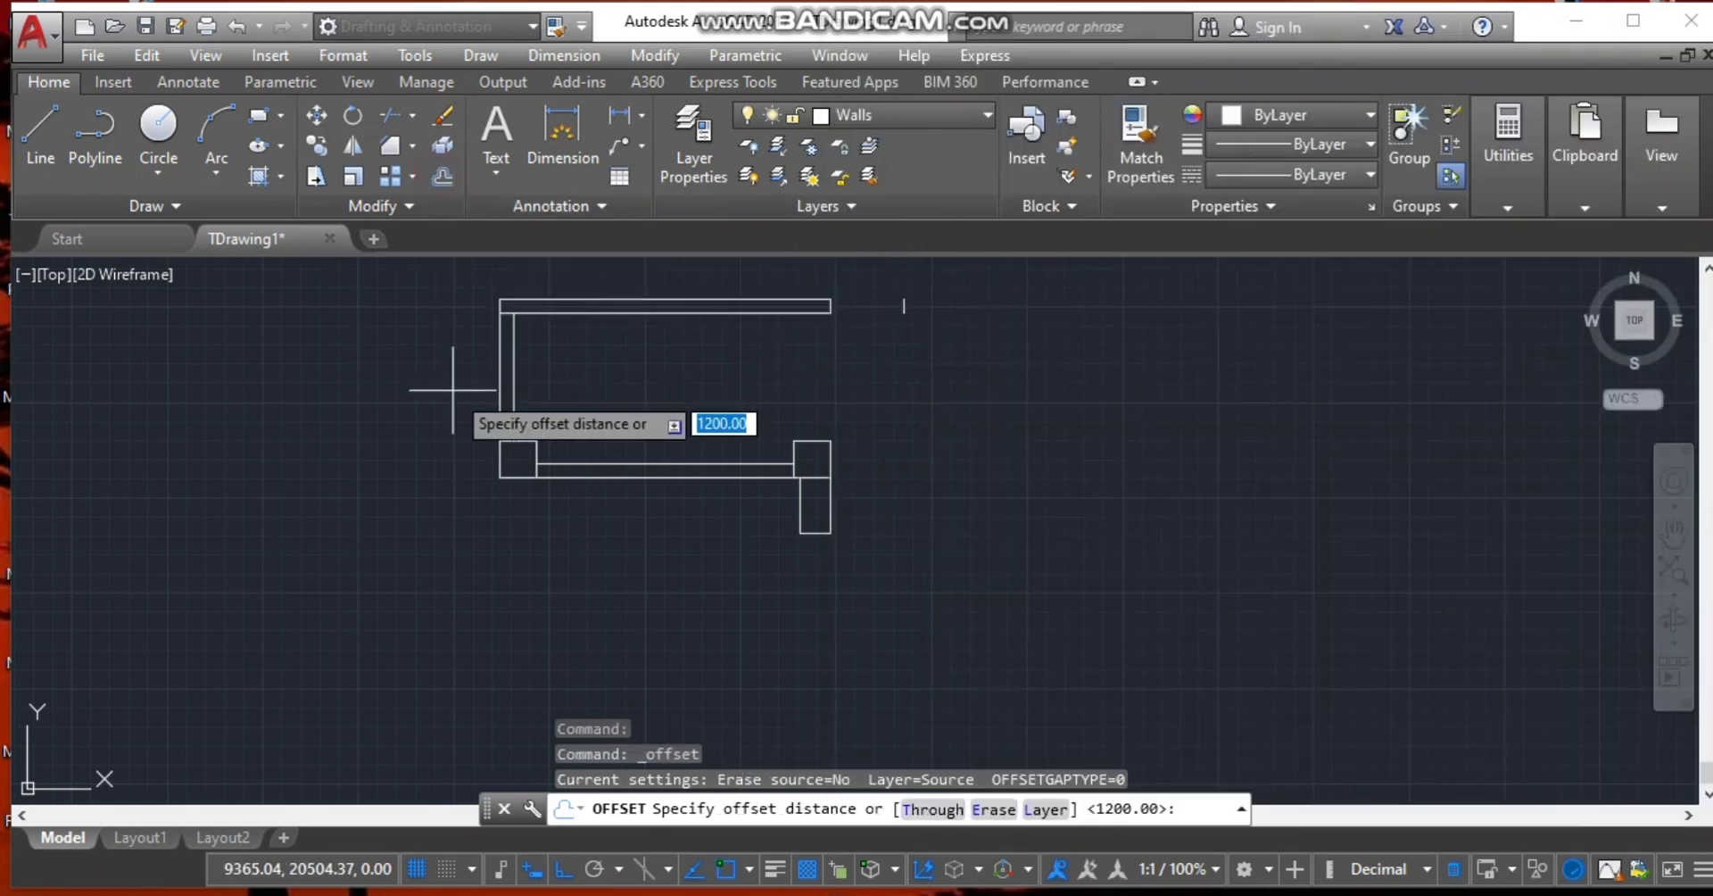
type("900")
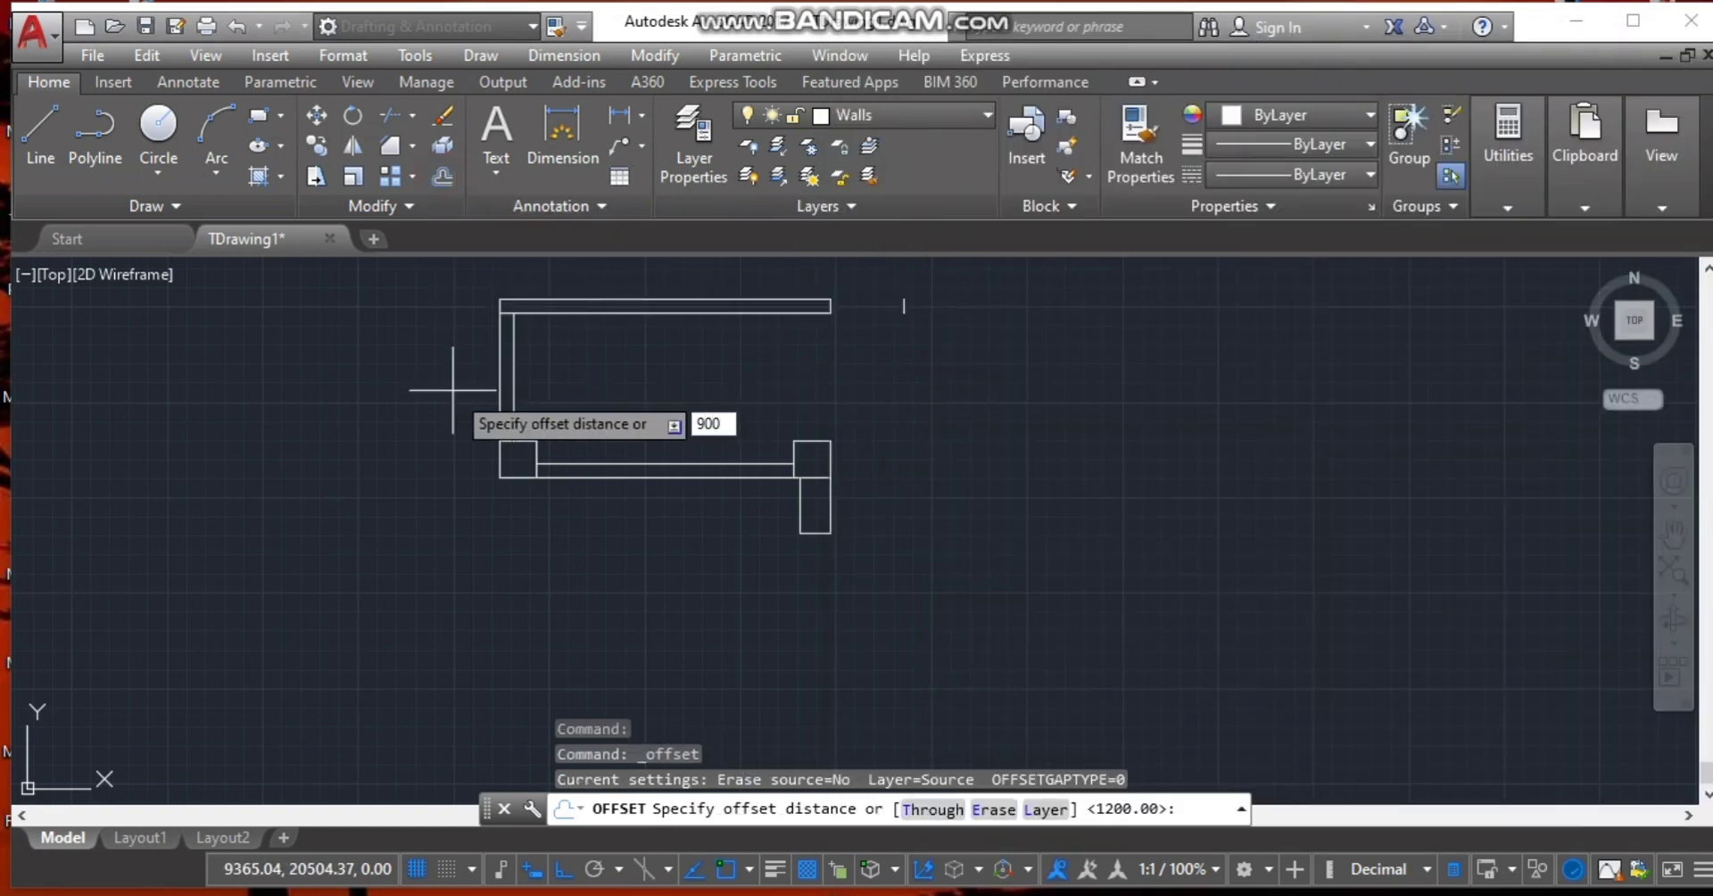
key("Return")
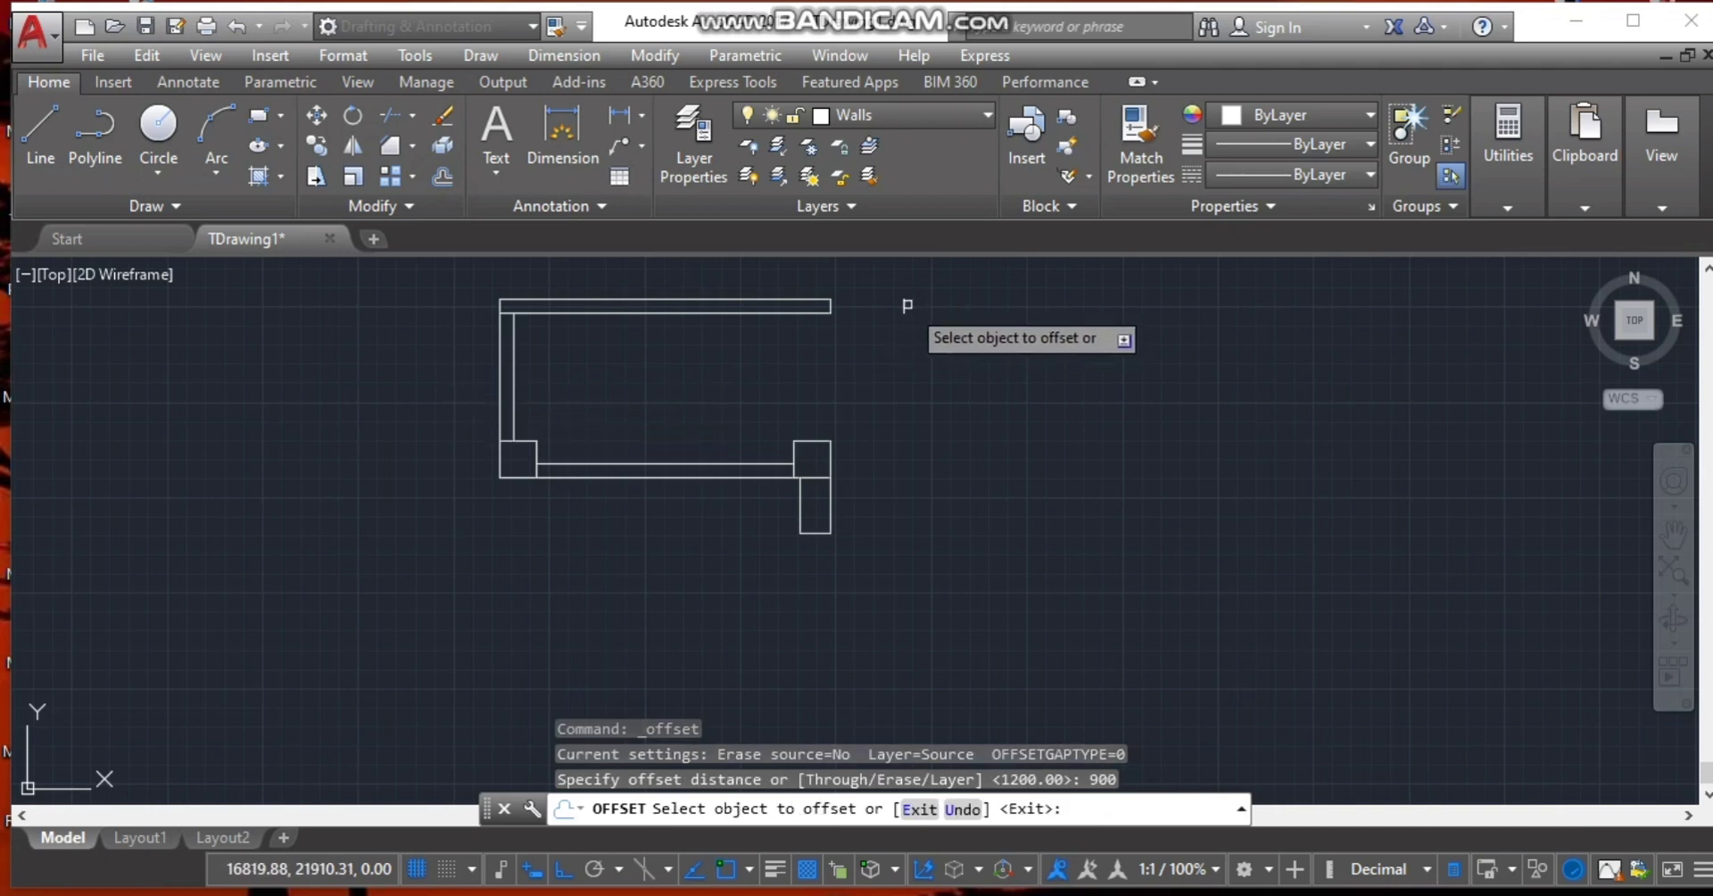
left_click(904, 306)
left_click(1088, 354)
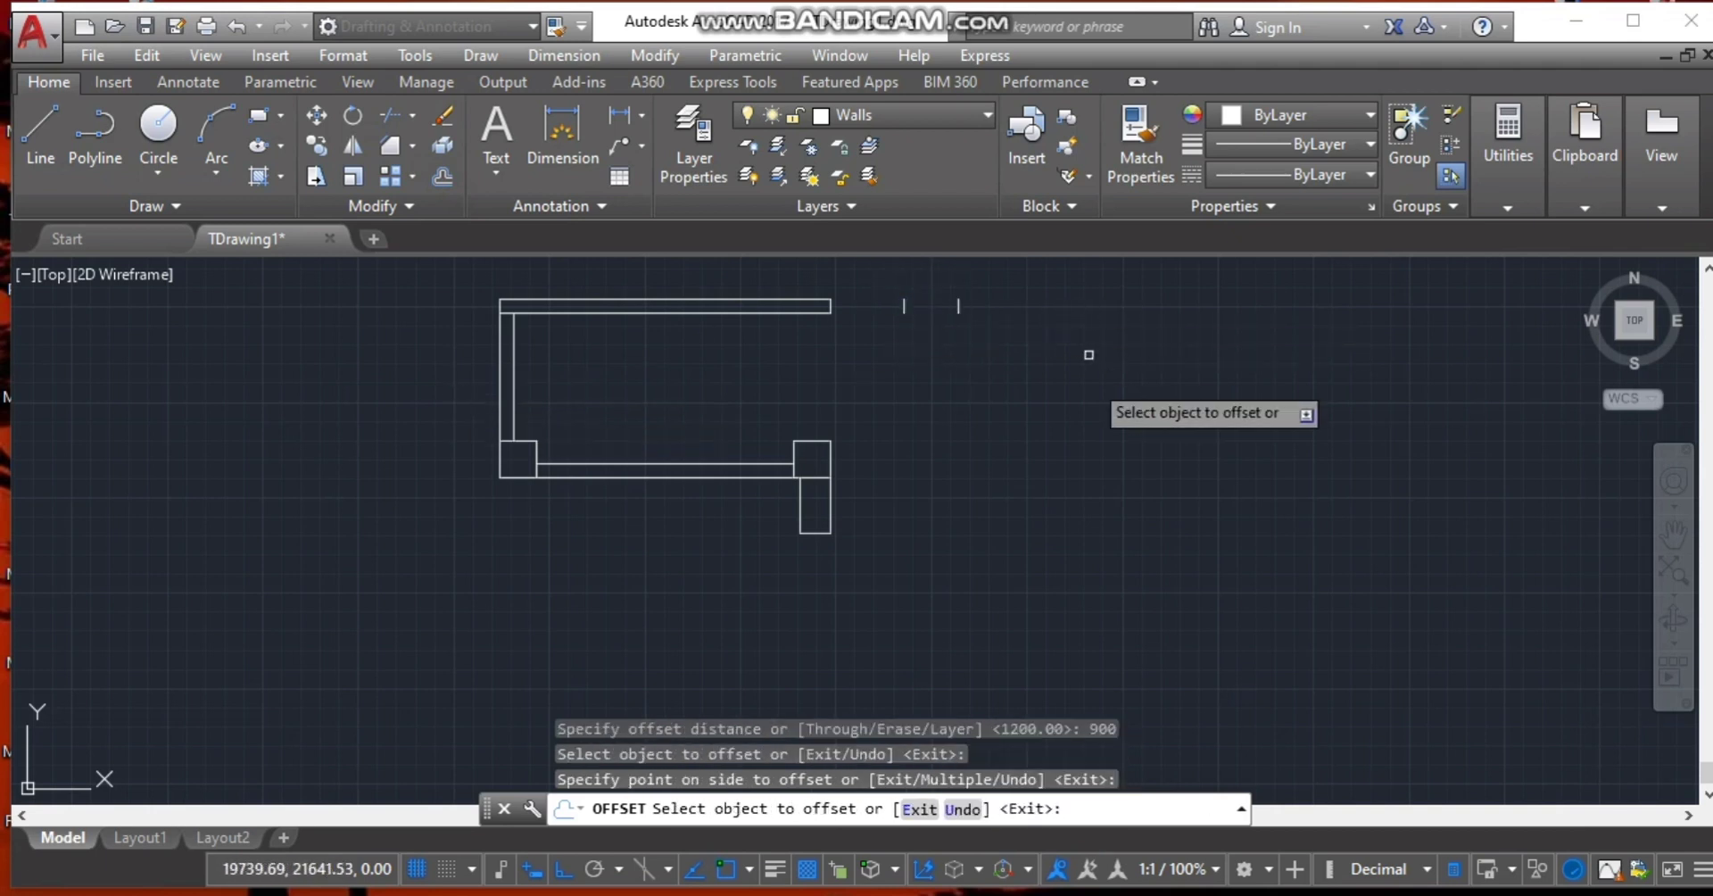
Check the plan image again, and draw a 2100 vertical line down from the newest offset line's lower end, level with the columns' top edge.
key("alt+Tab")
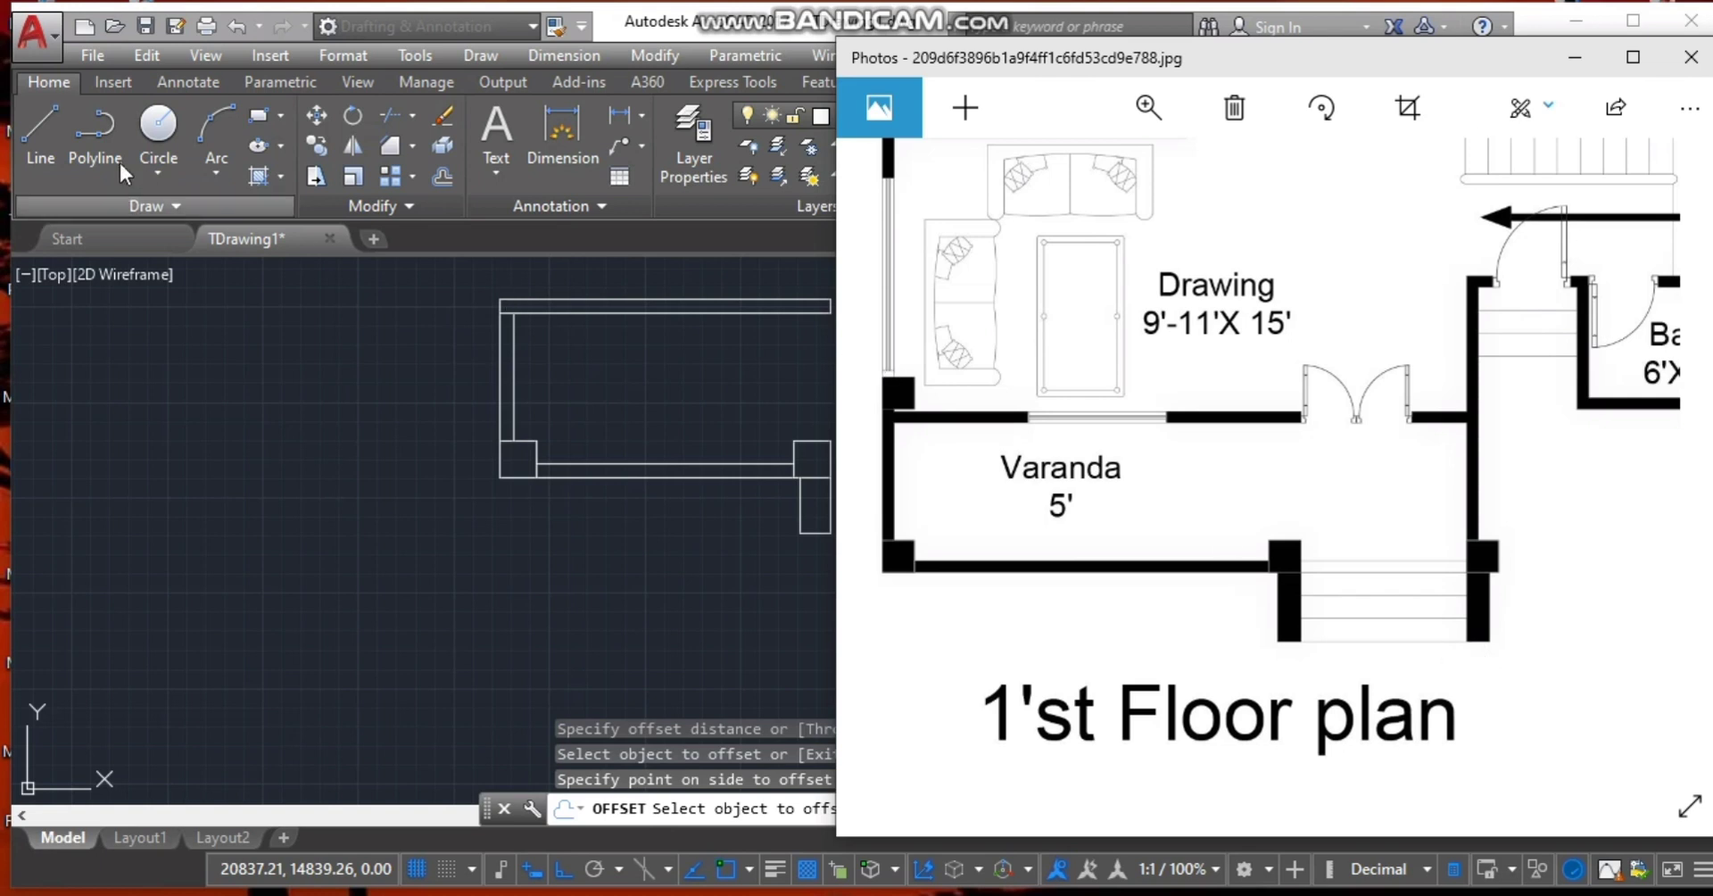
key("alt+Tab")
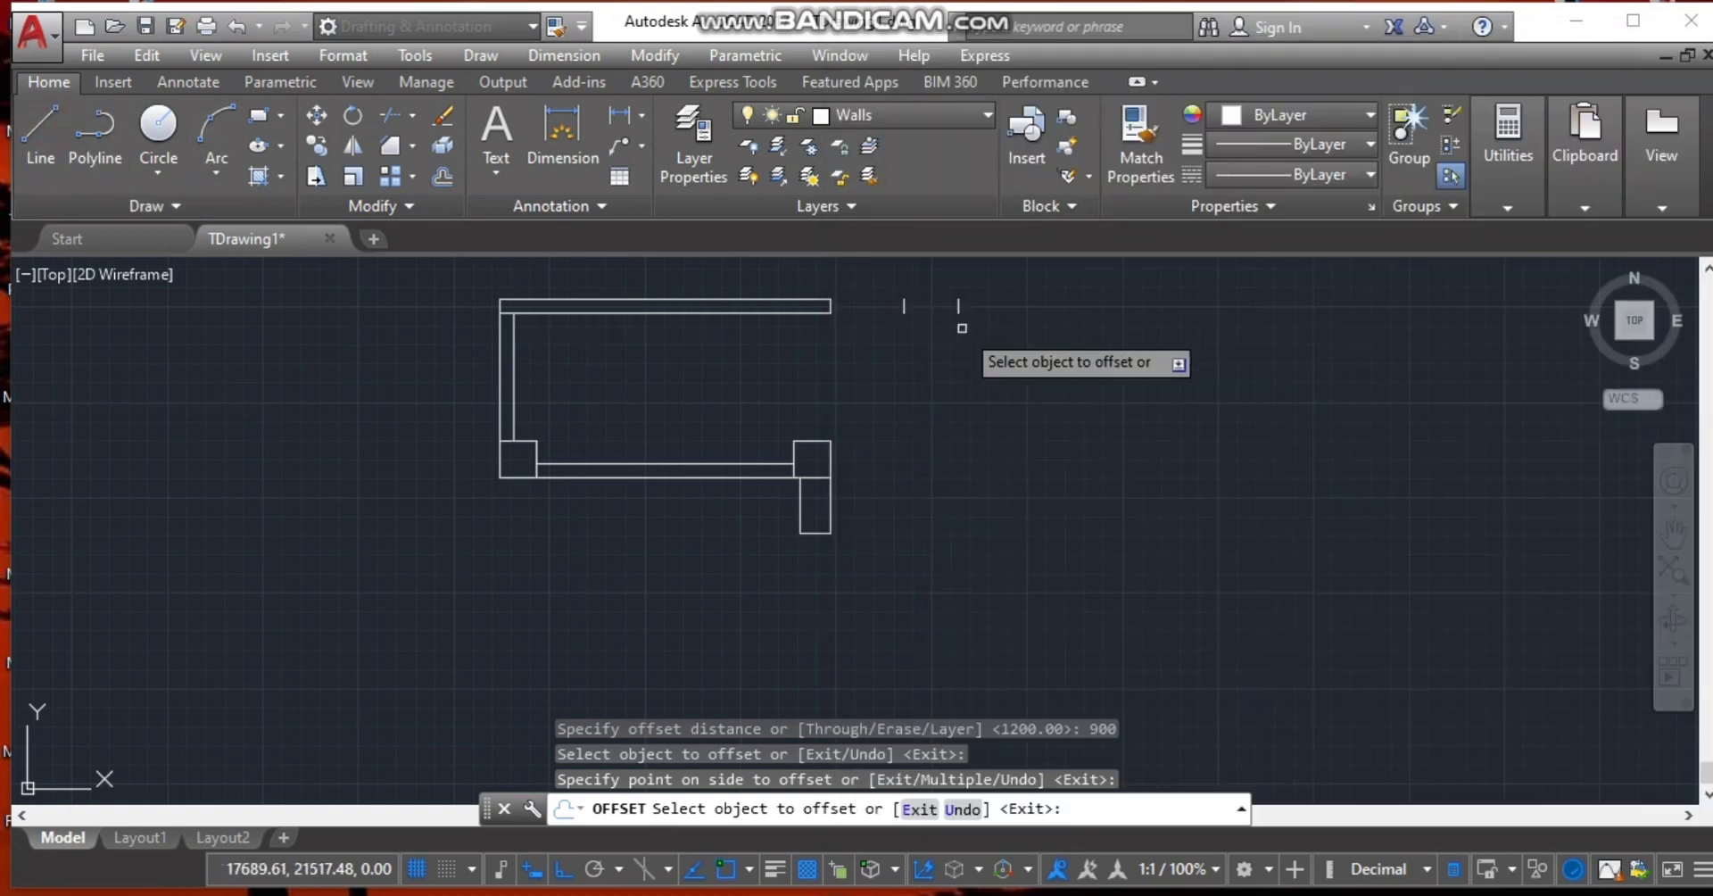
left_click(23, 127)
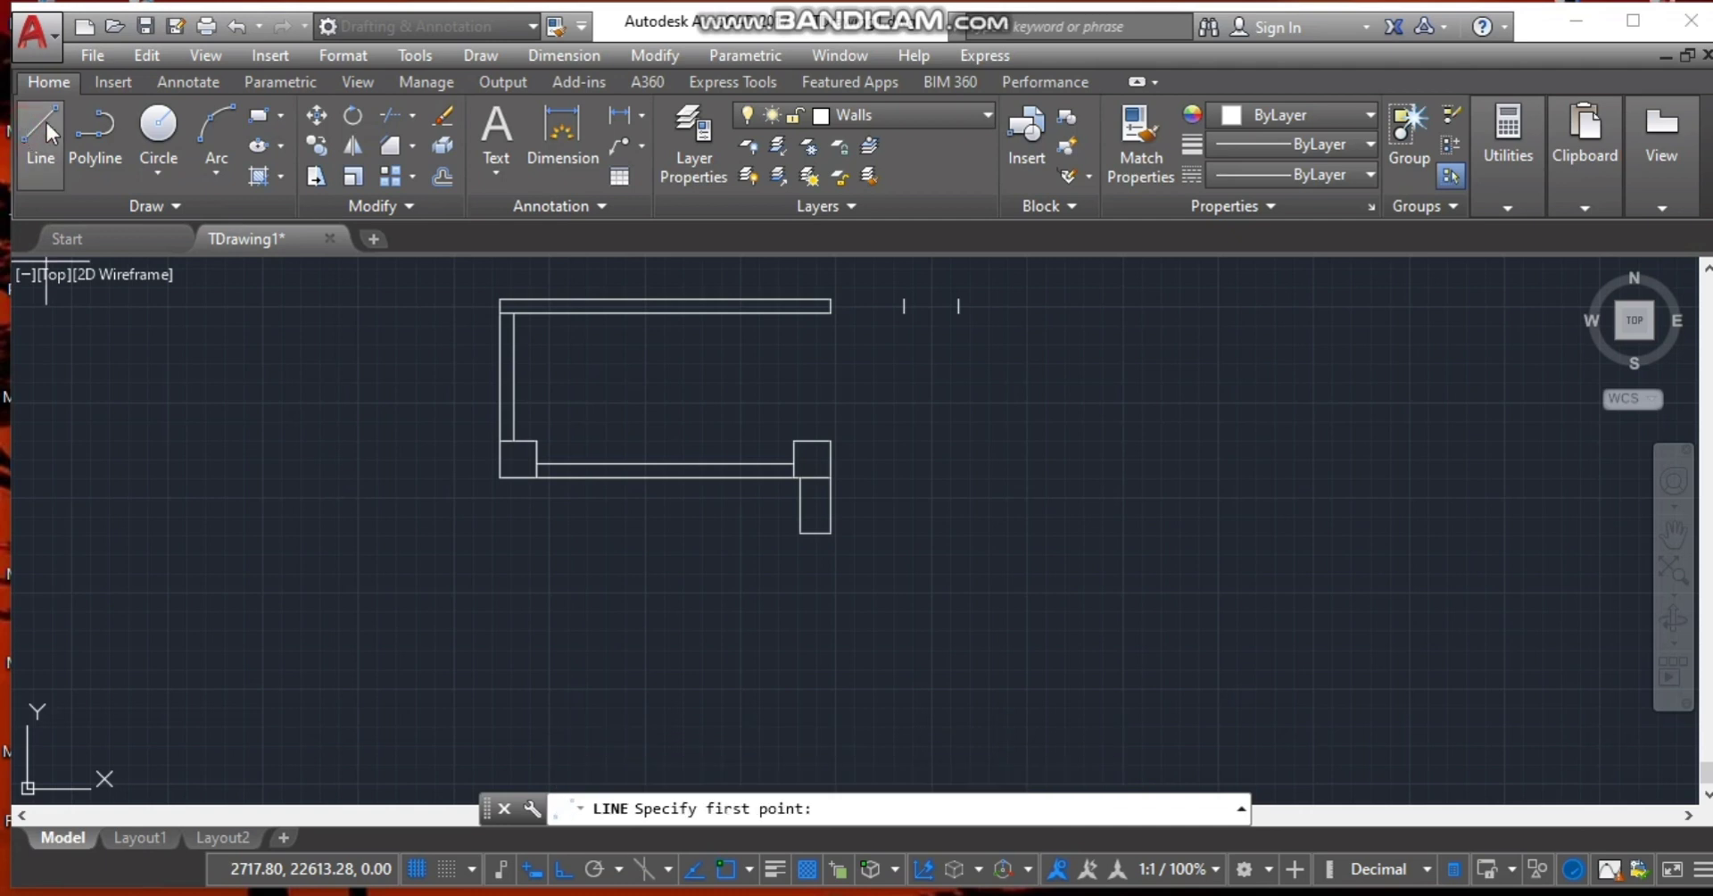
left_click(958, 312)
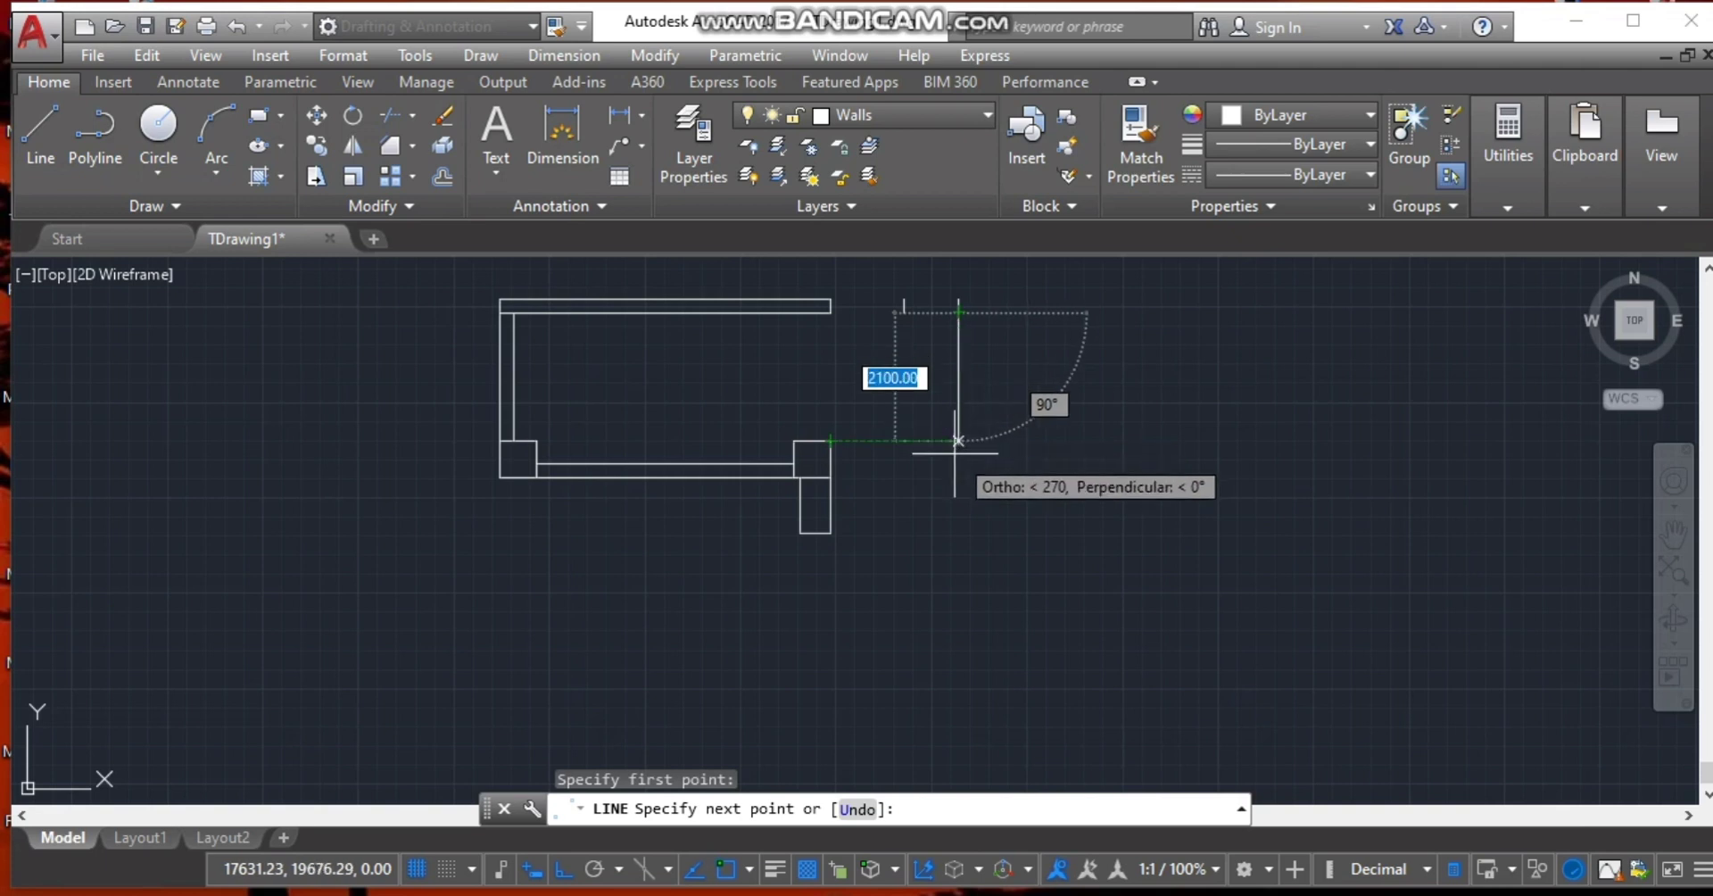
left_click(958, 441)
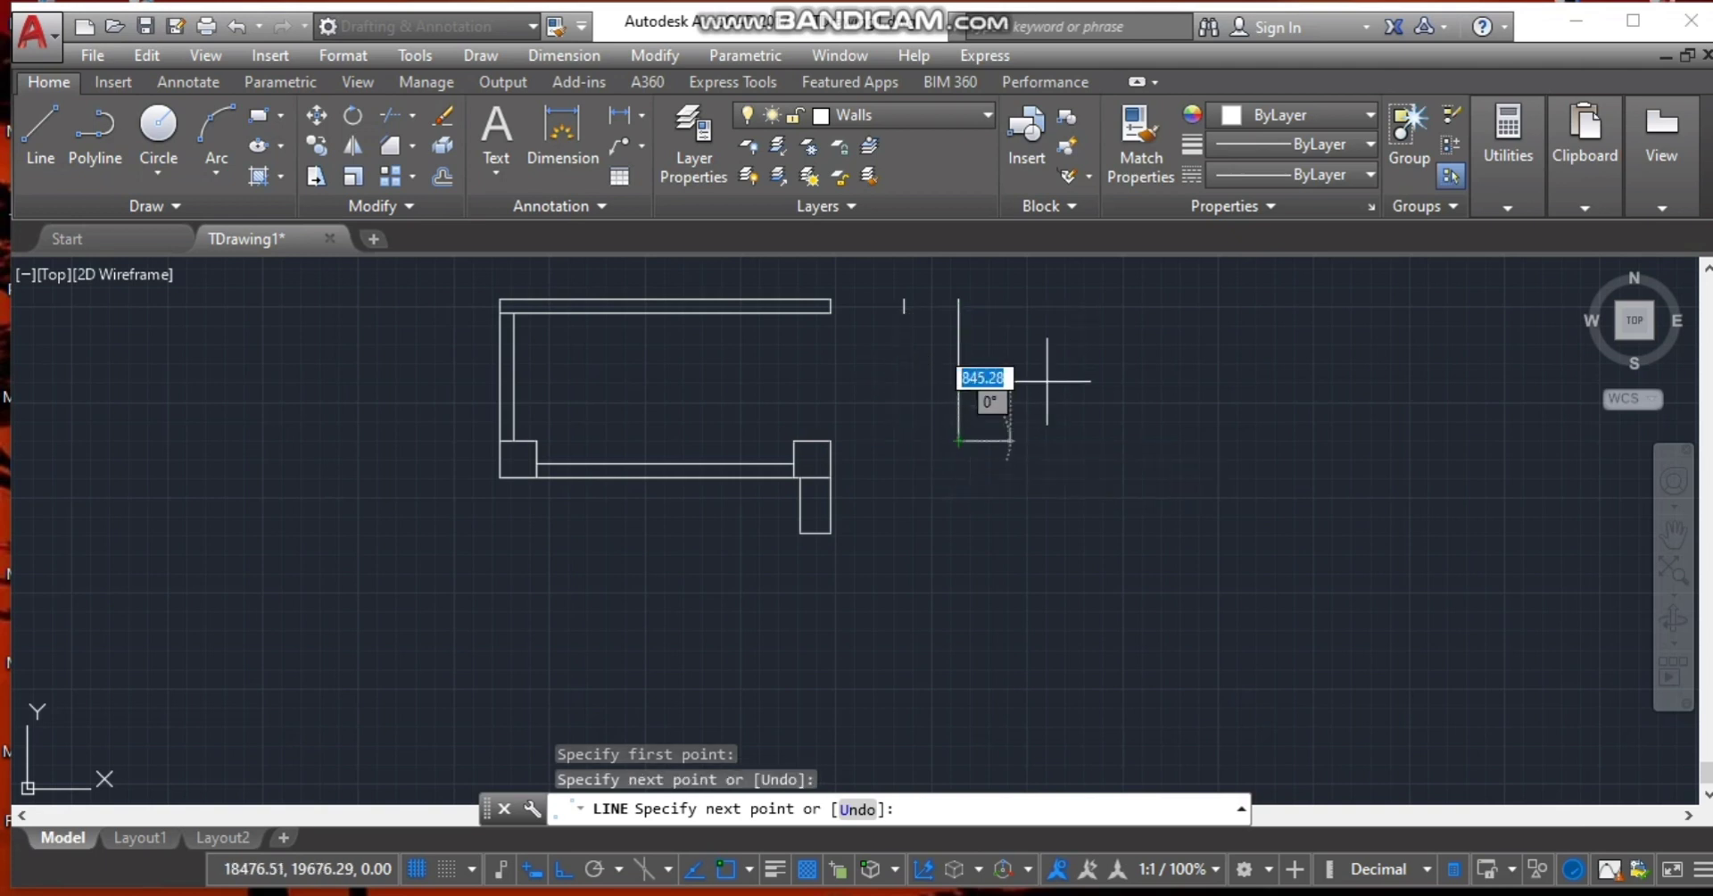
key("Escape")
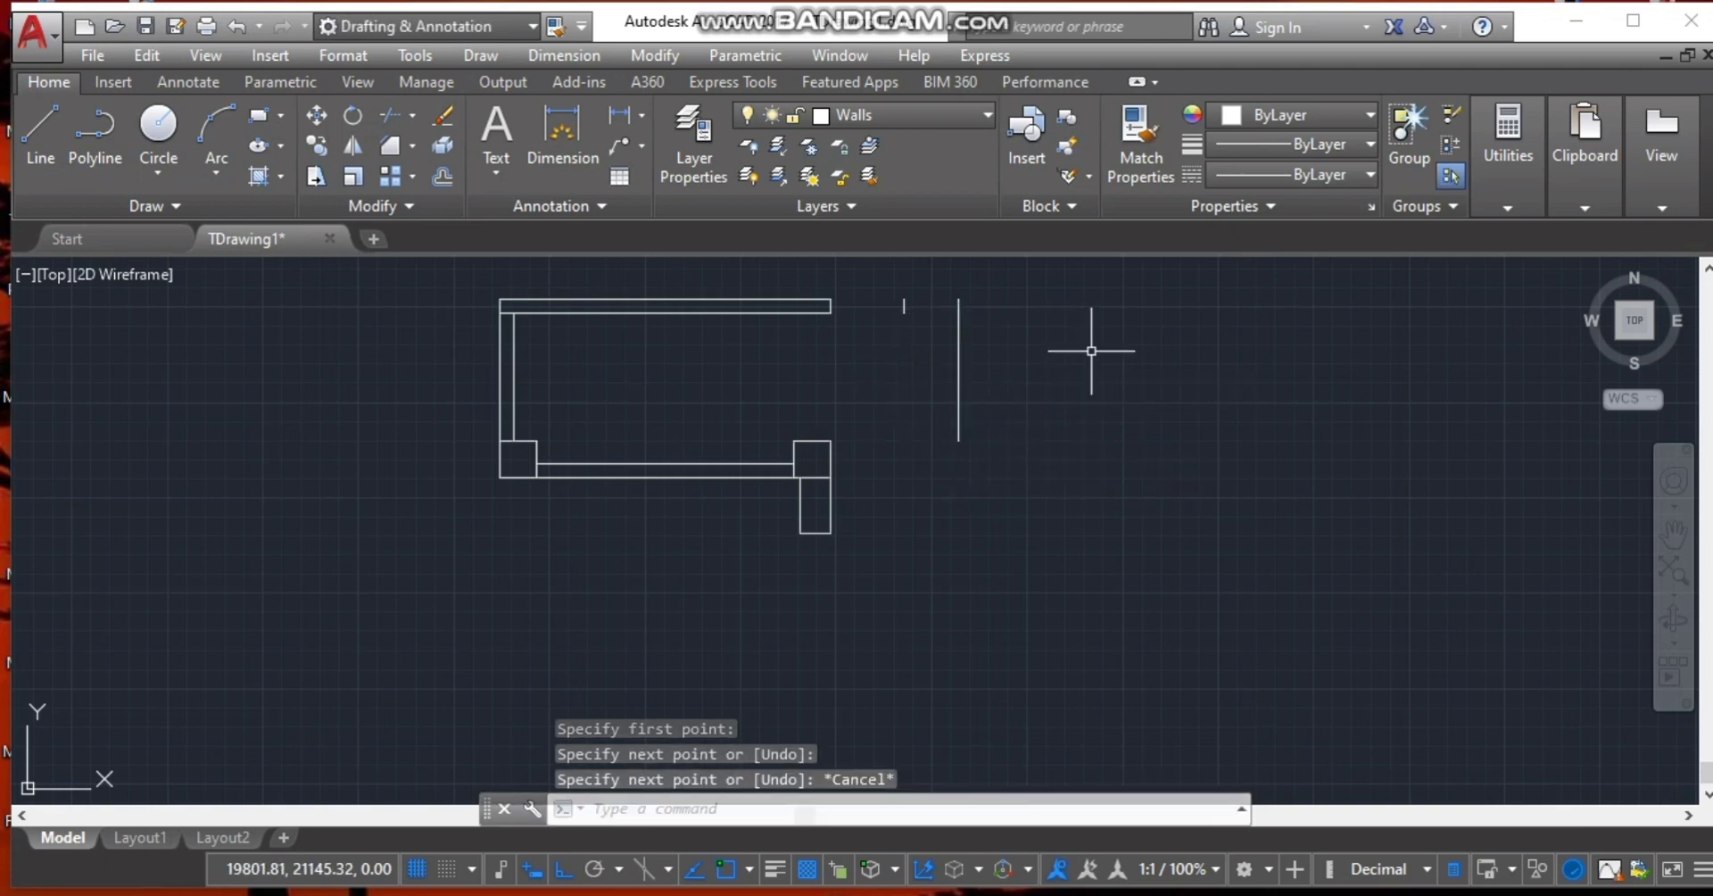
Offset the new vertical wall line by 225 to the right, and erase the short guide line above it.
left_click(438, 177)
type("1")
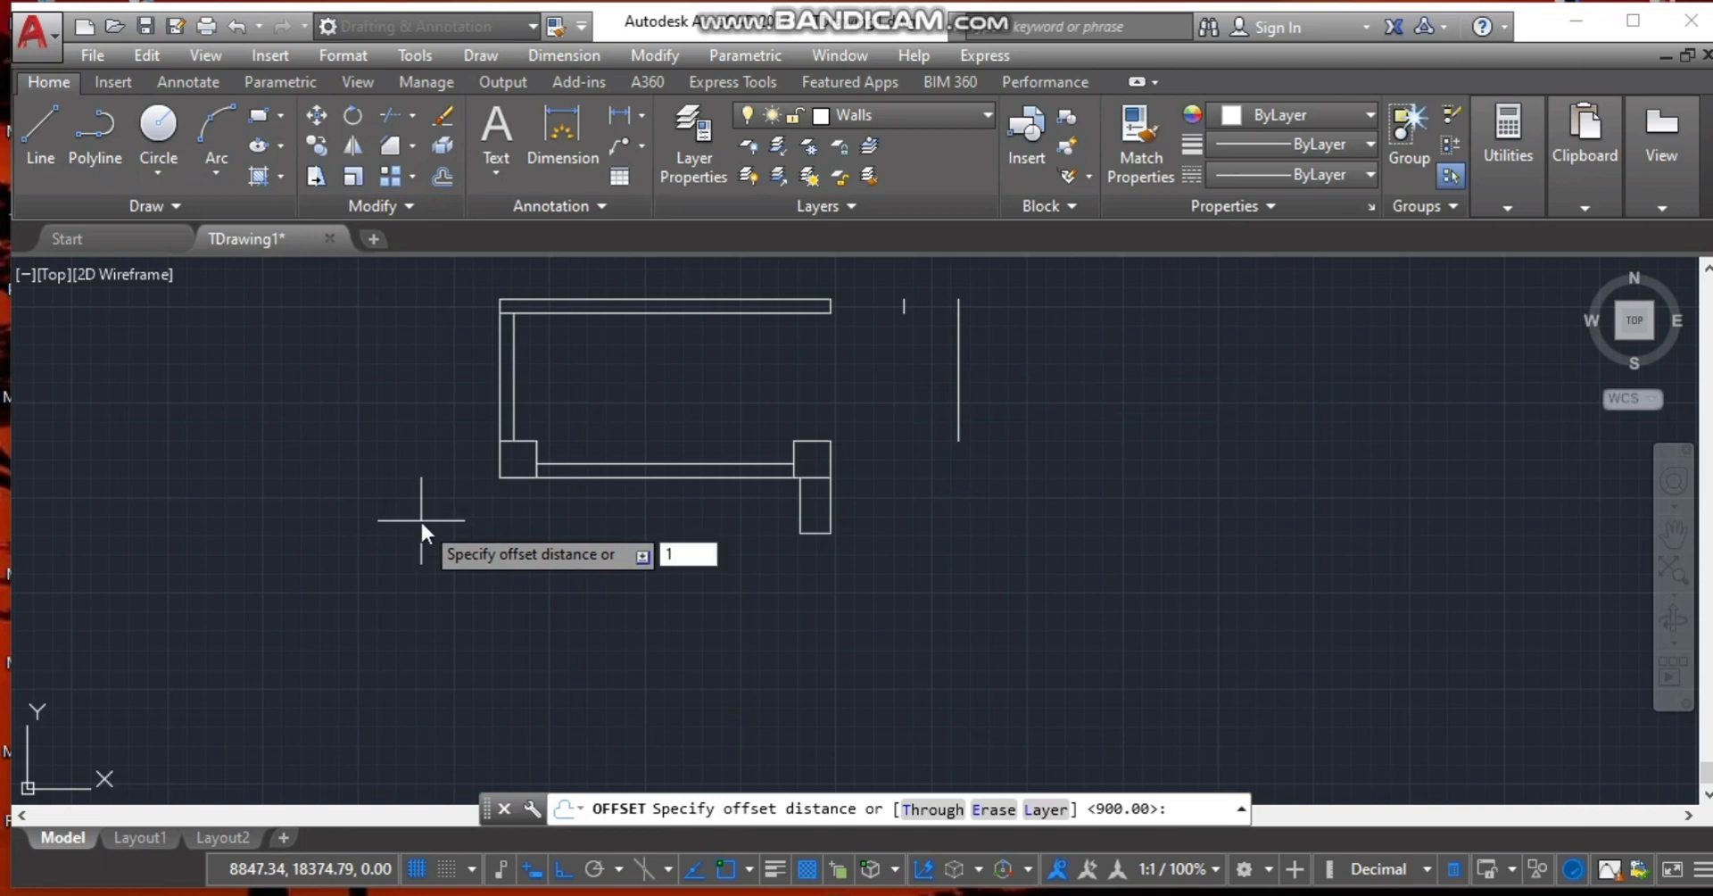
type("225")
key("Return")
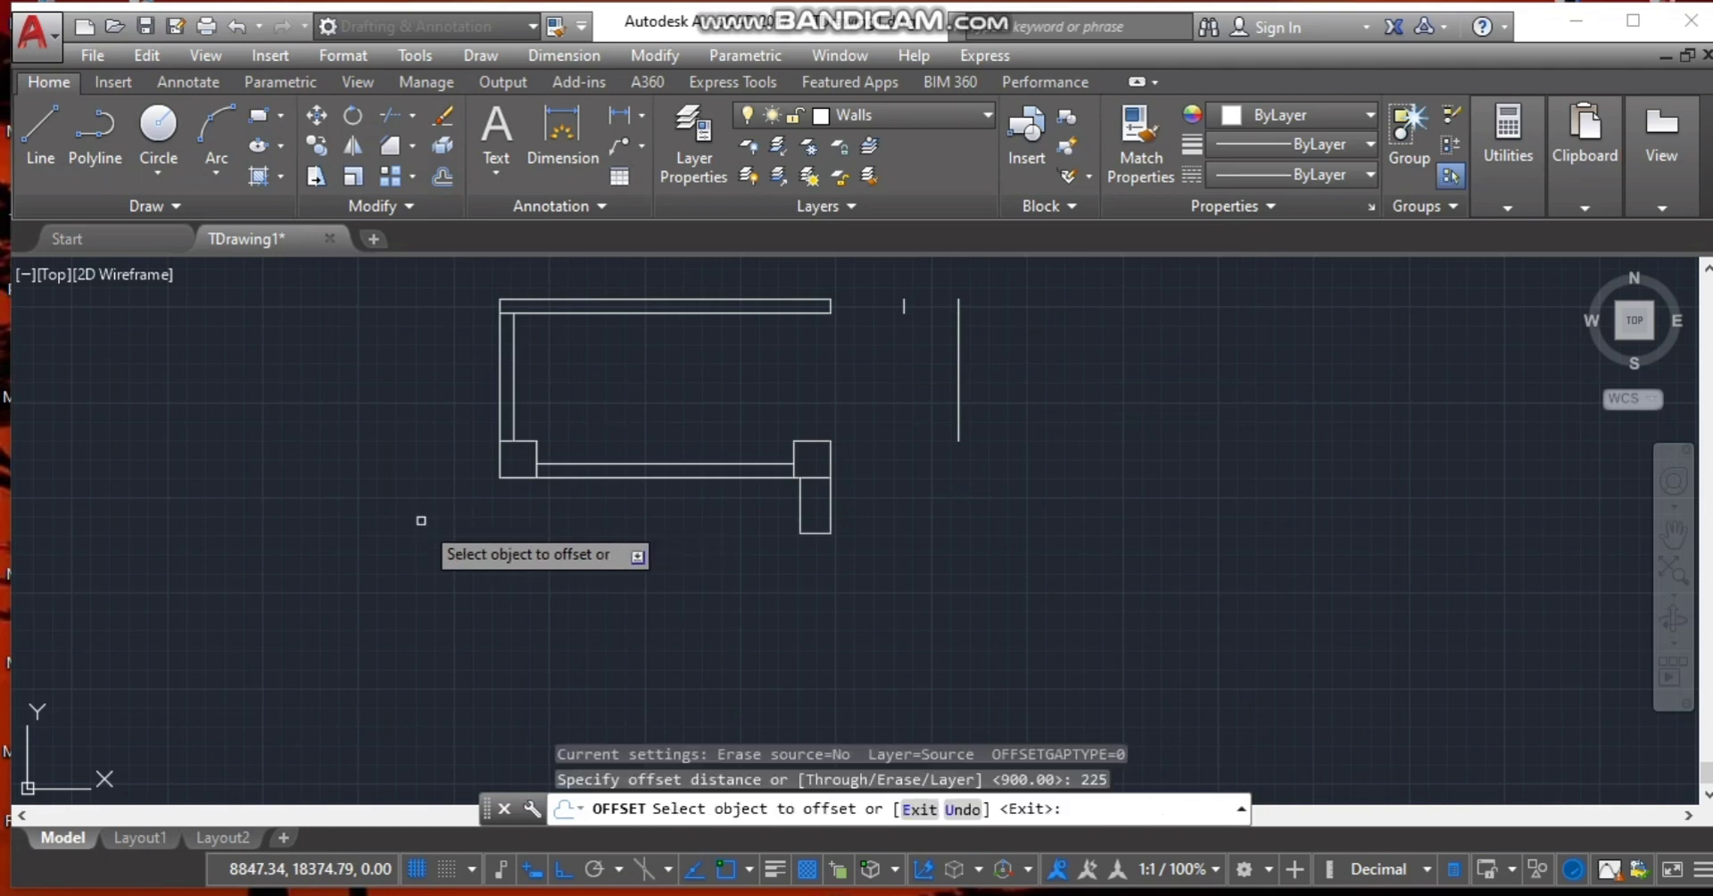
left_click(959, 405)
left_click(1082, 393)
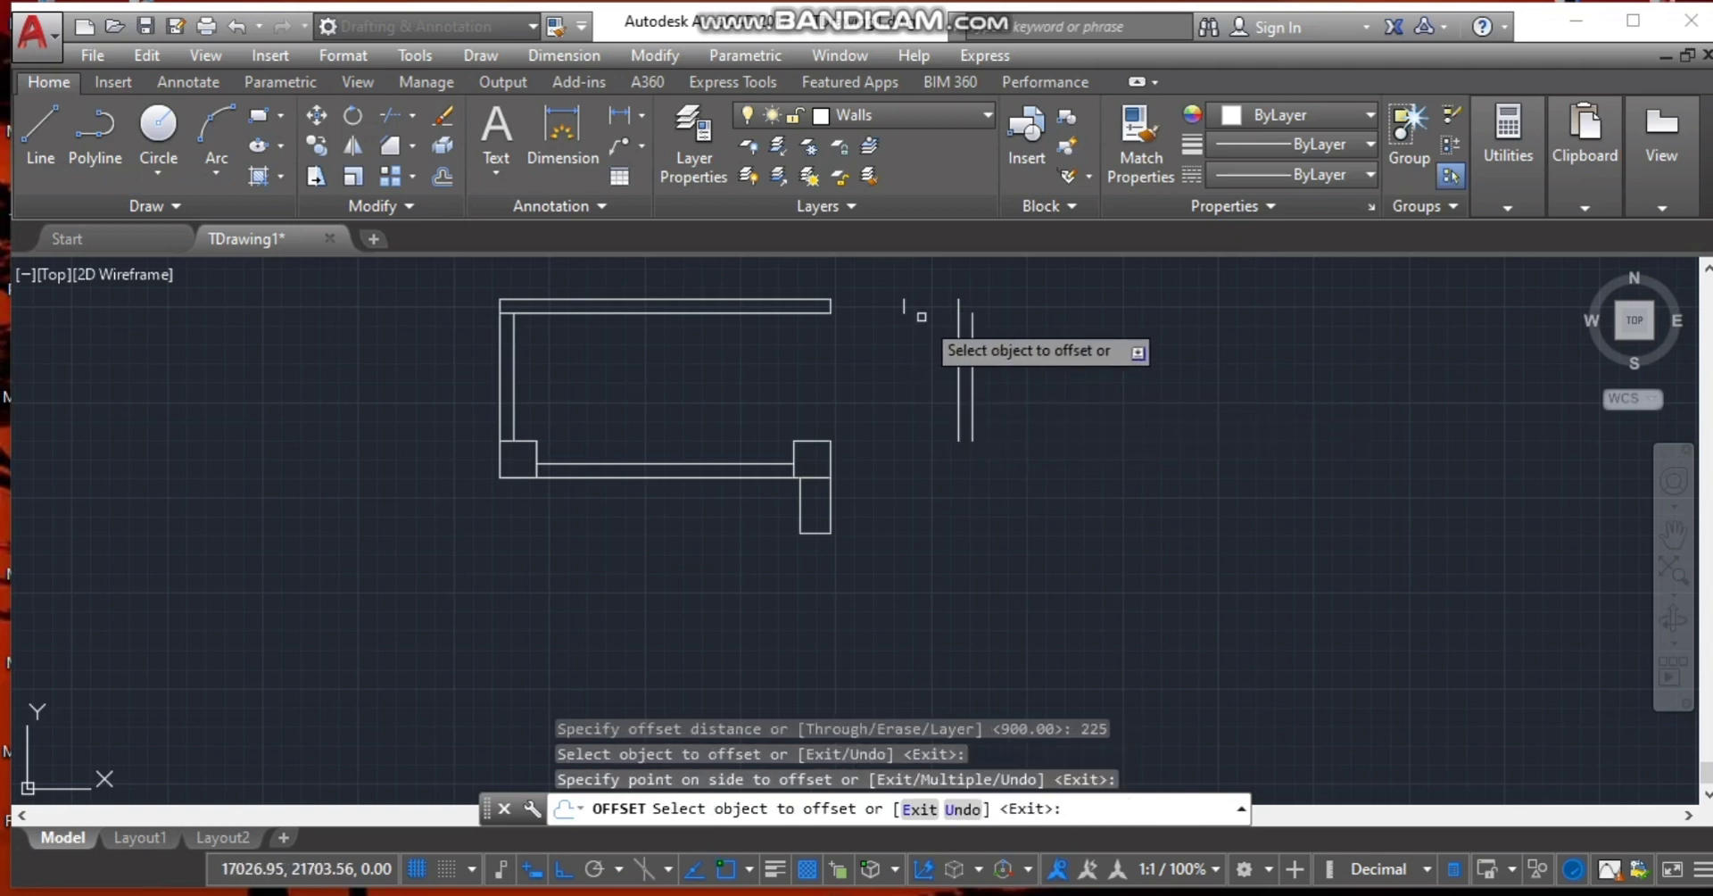
key("Escape")
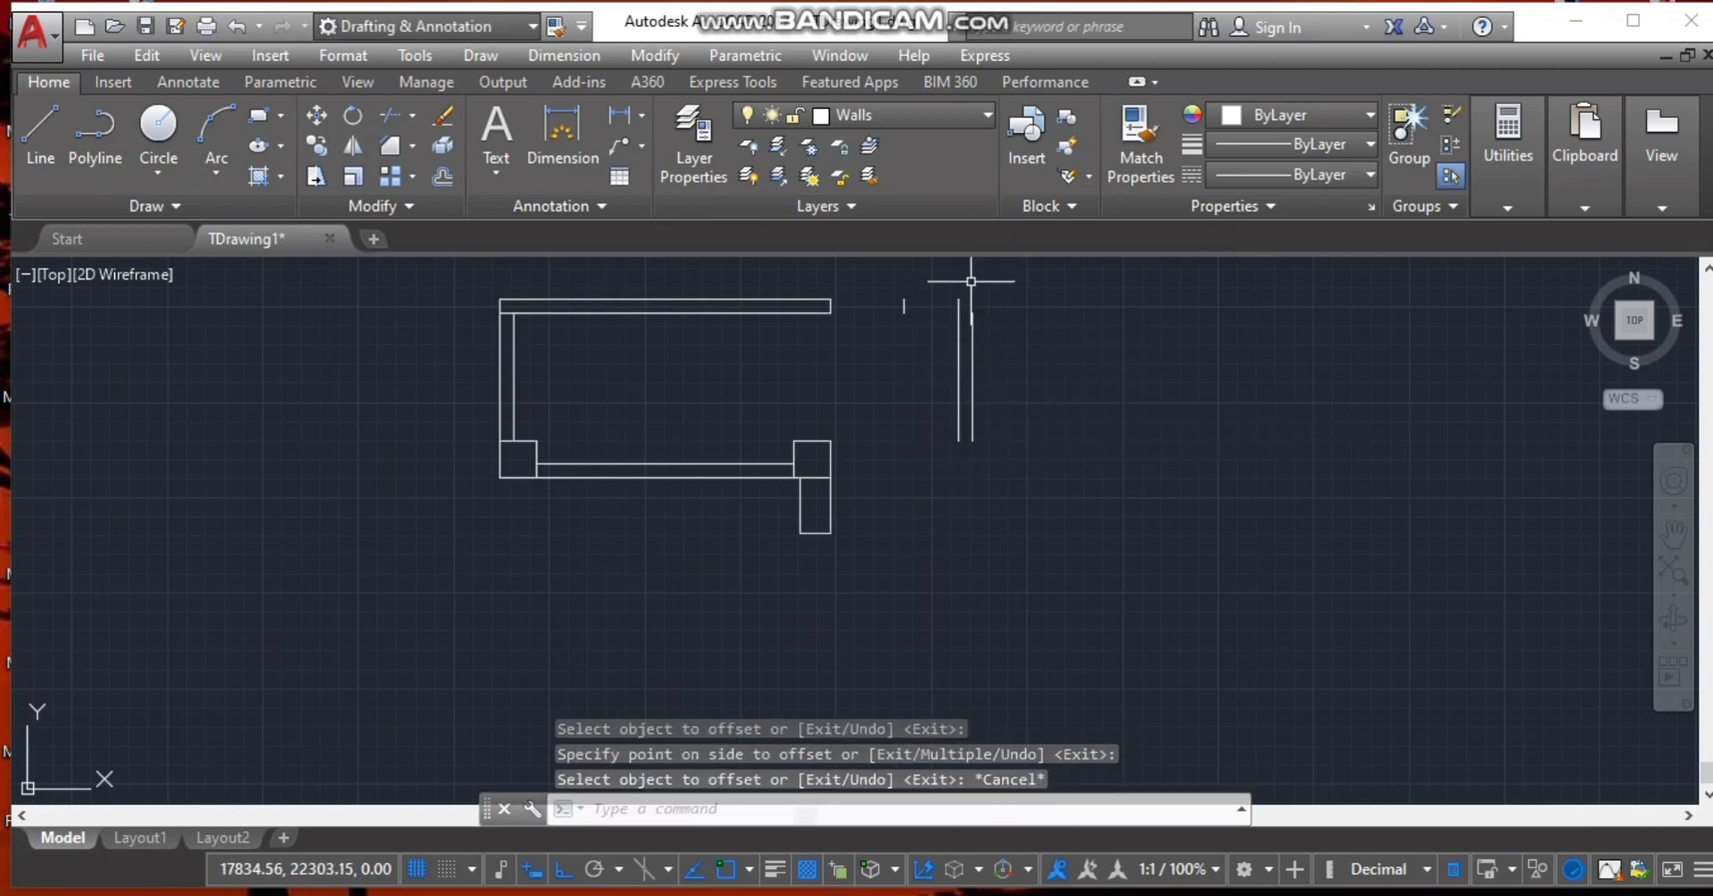
left_click(954, 300)
key("Delete")
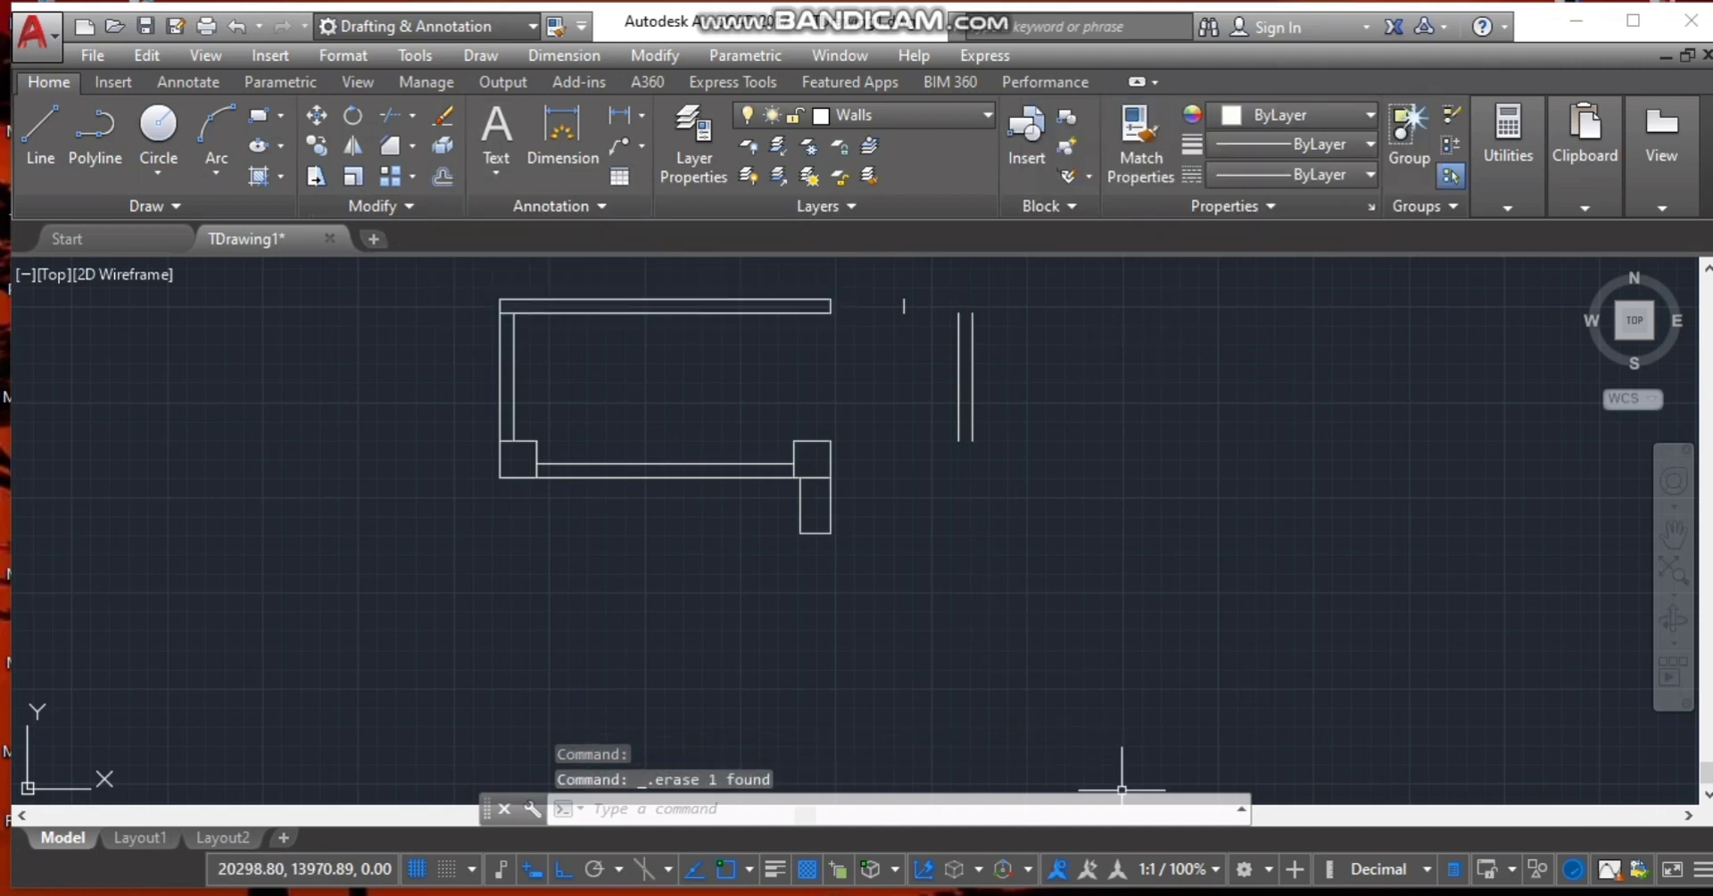
Check the varanda columns in the plan image, and draw a 600 by 600 column from the lower end of the right wall's inner line.
key("alt+Tab")
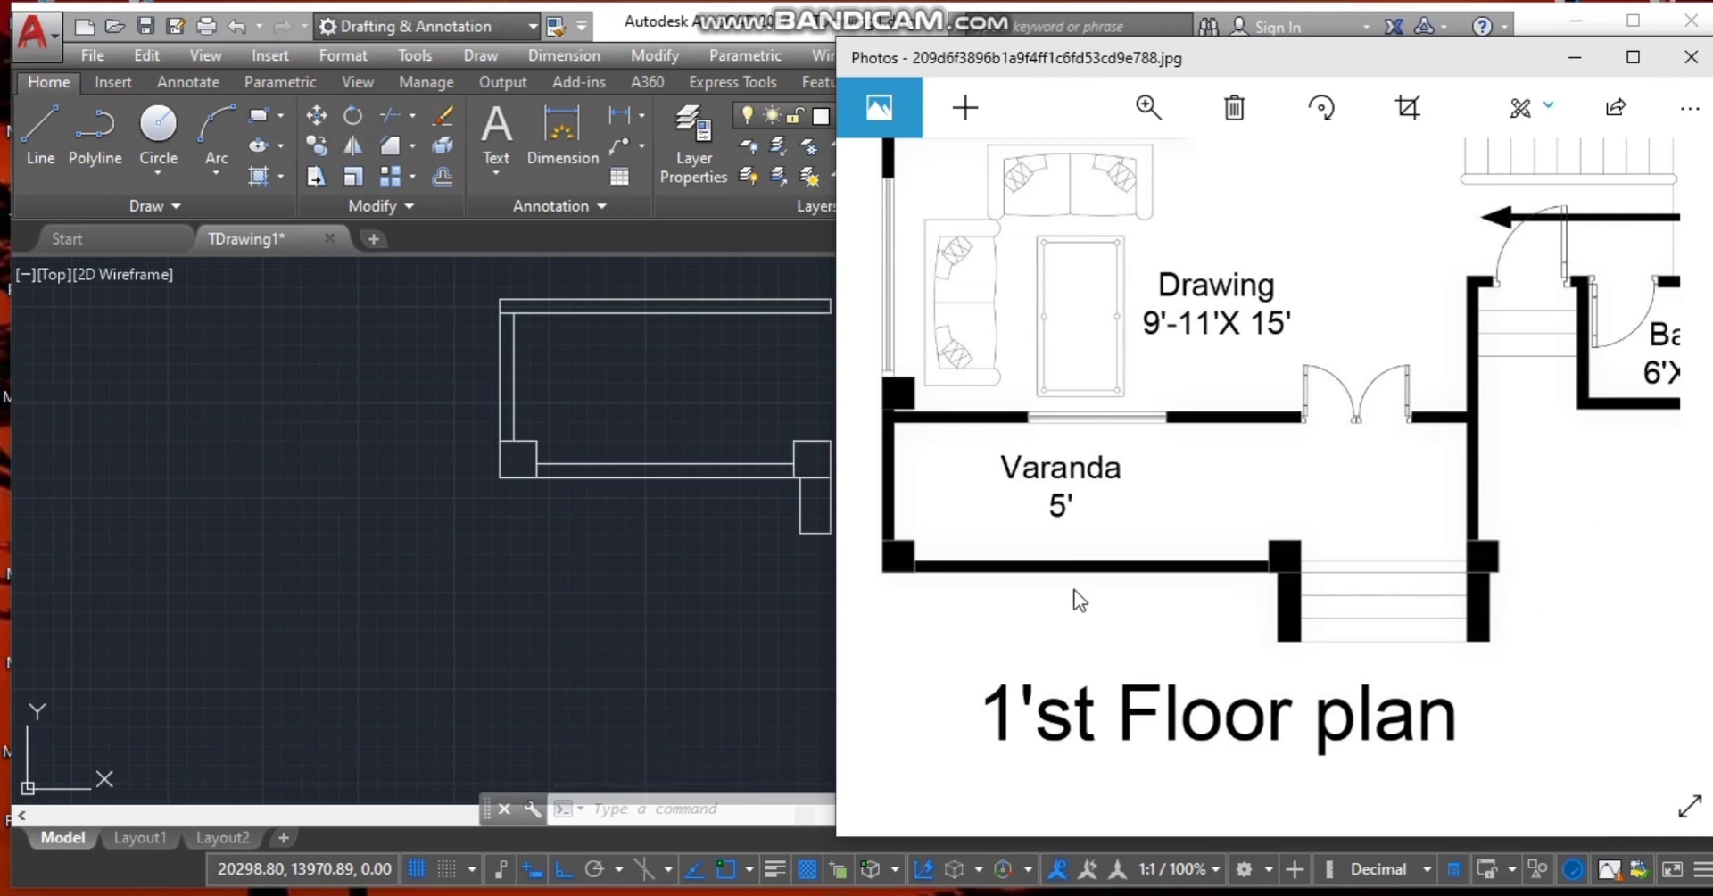
left_click(783, 430)
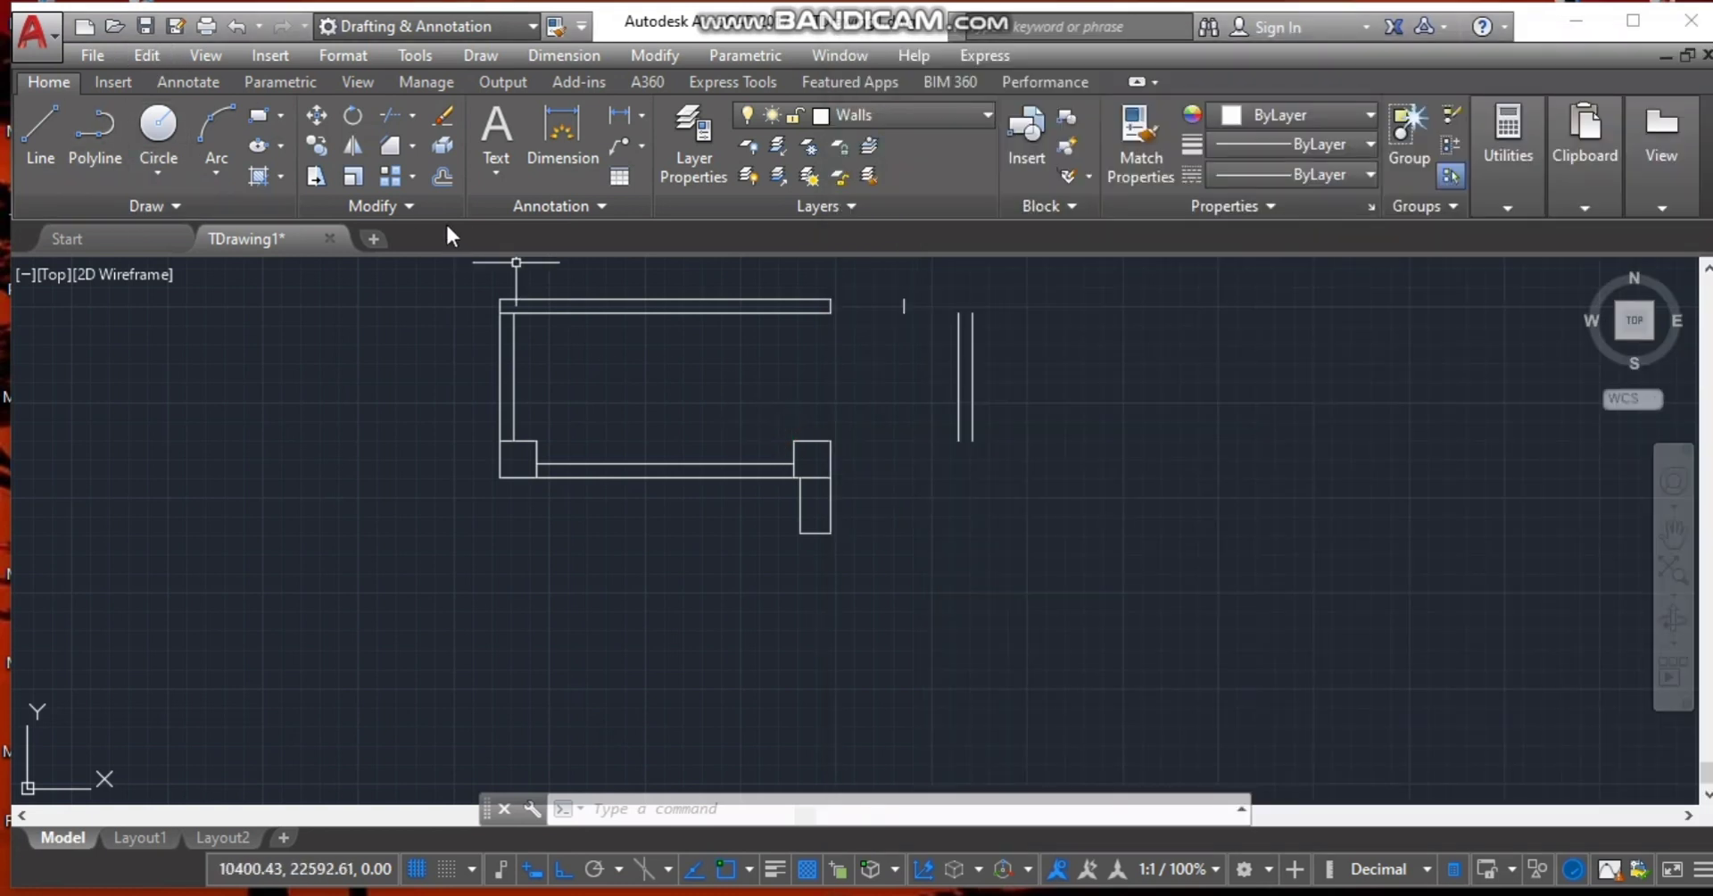
left_click(25, 136)
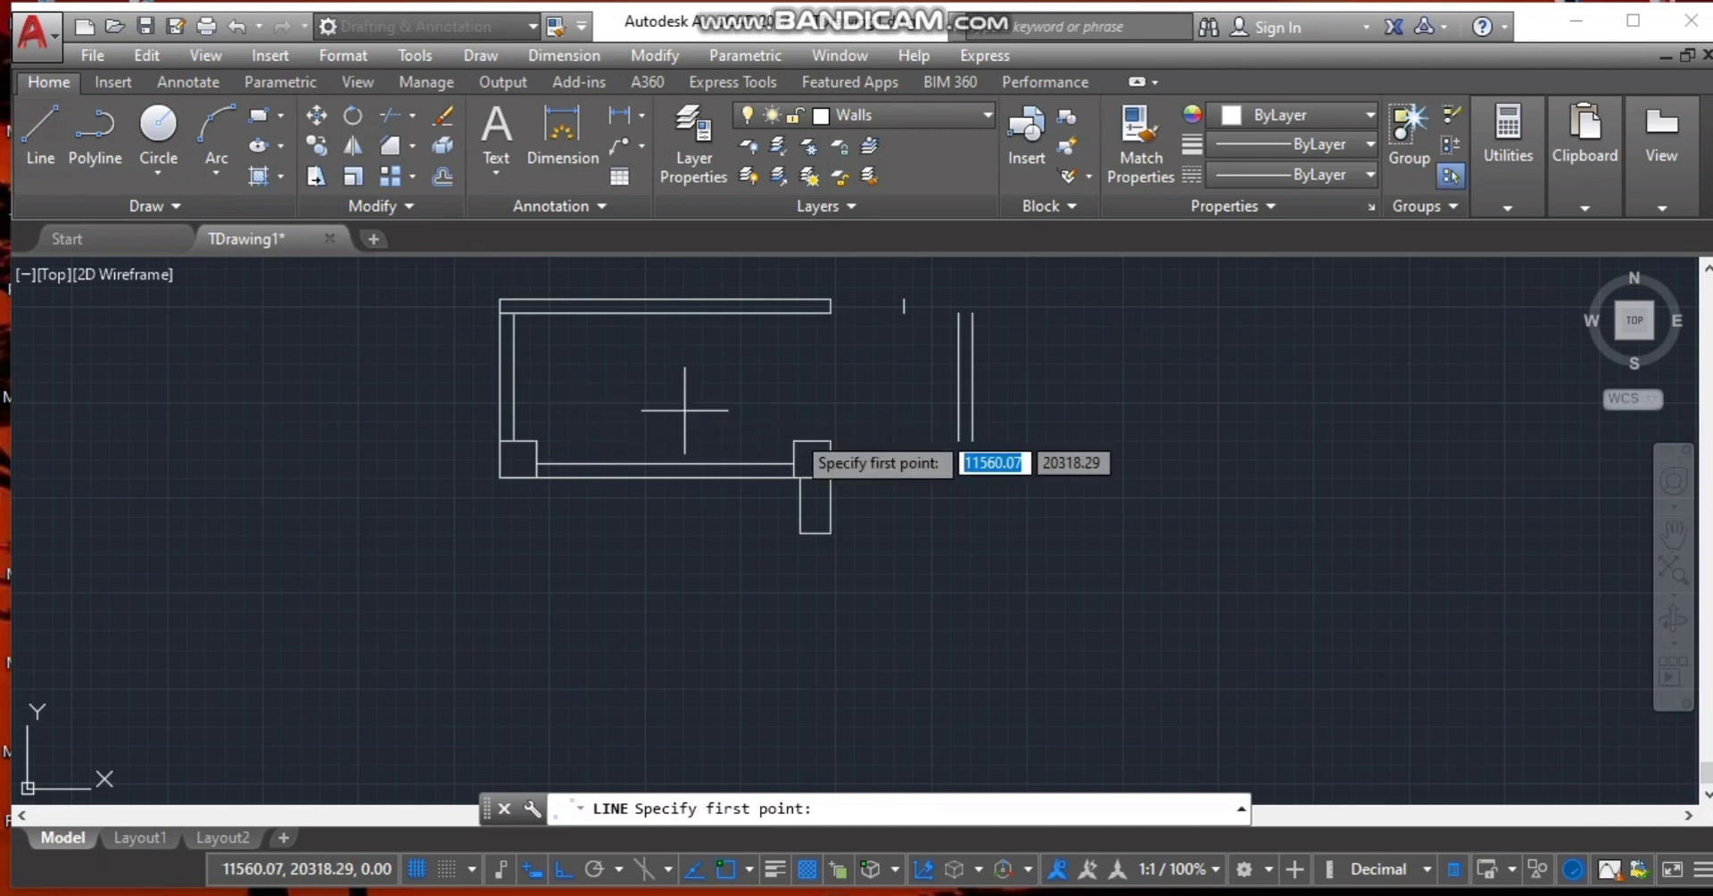
left_click(958, 443)
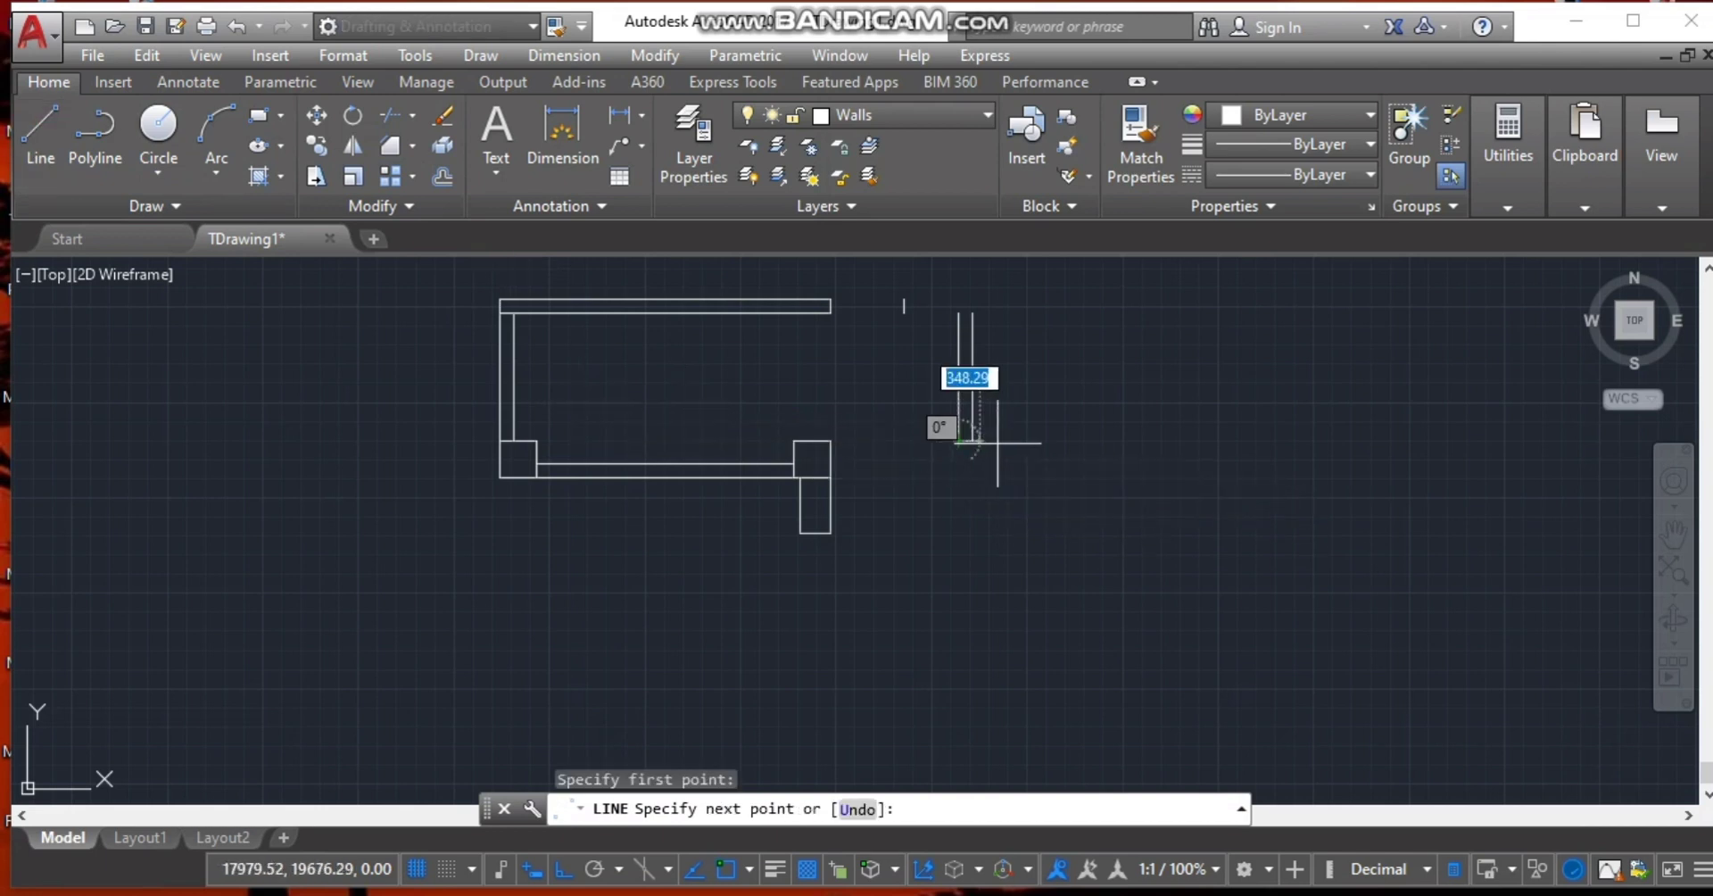
key("BackSpace")
type("600")
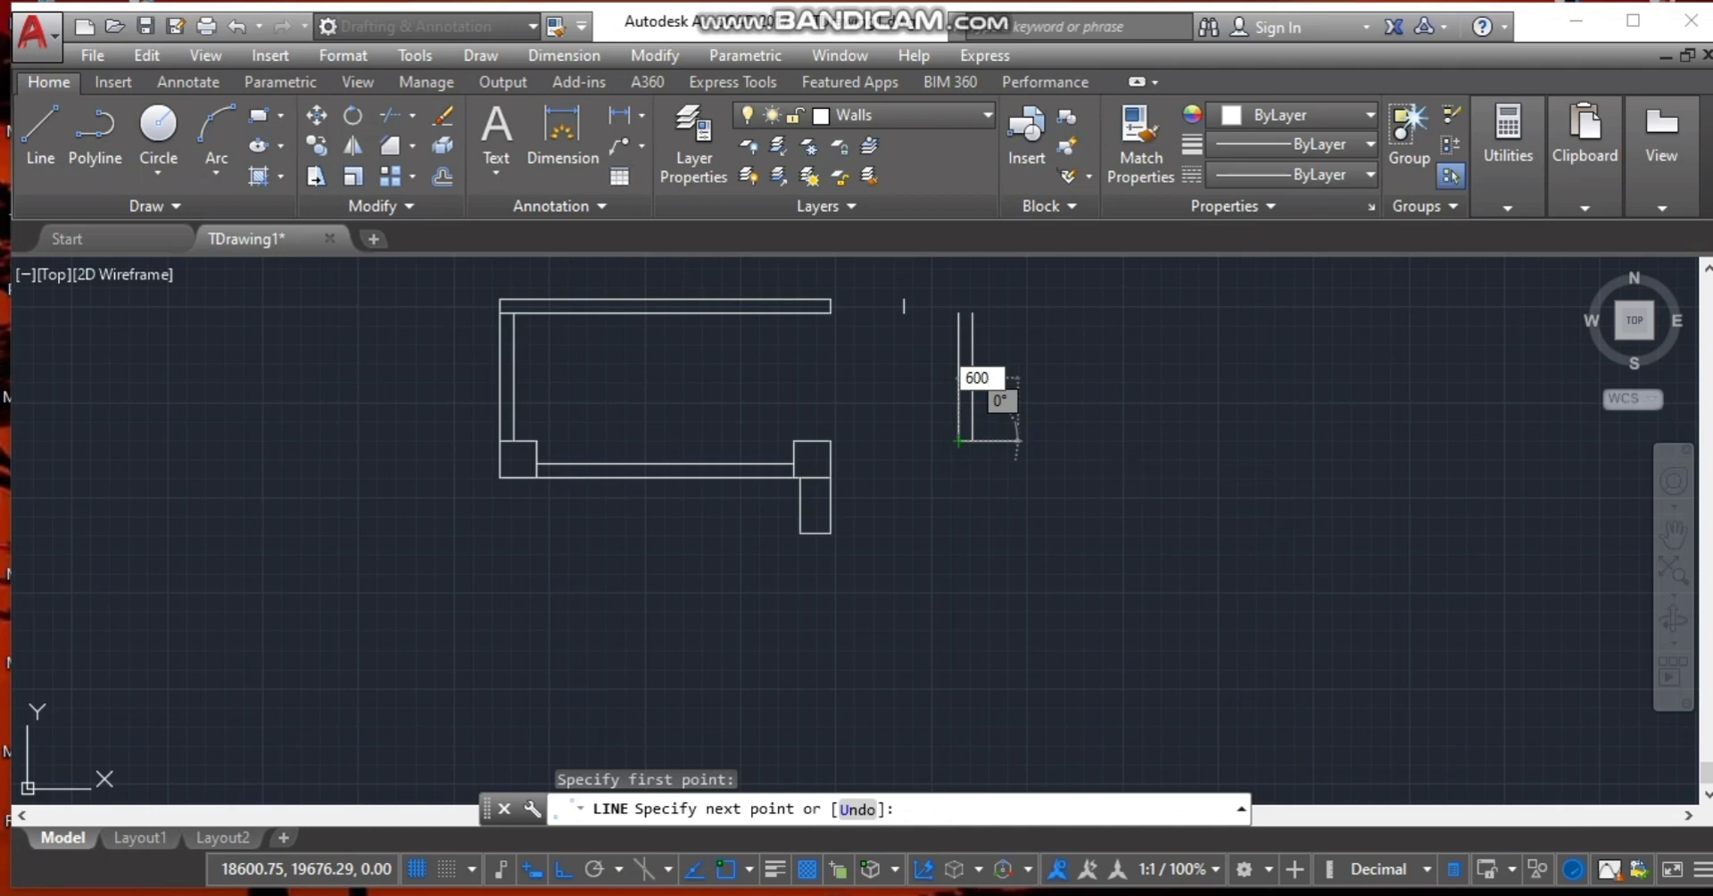
key("Return")
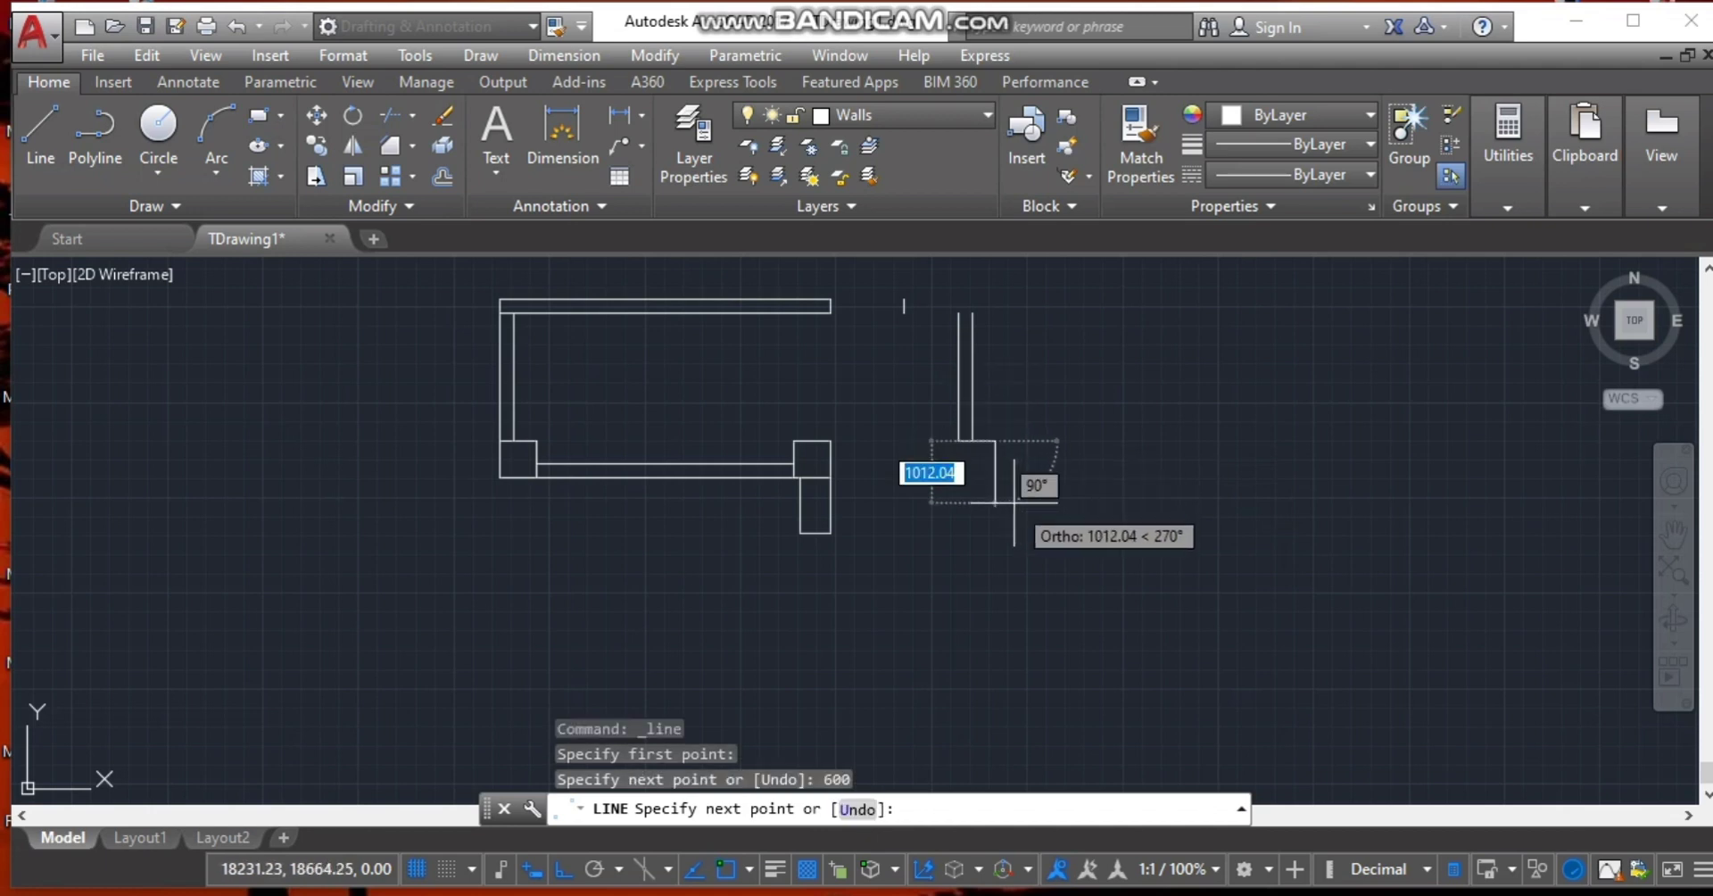
key("BackSpace")
type("600")
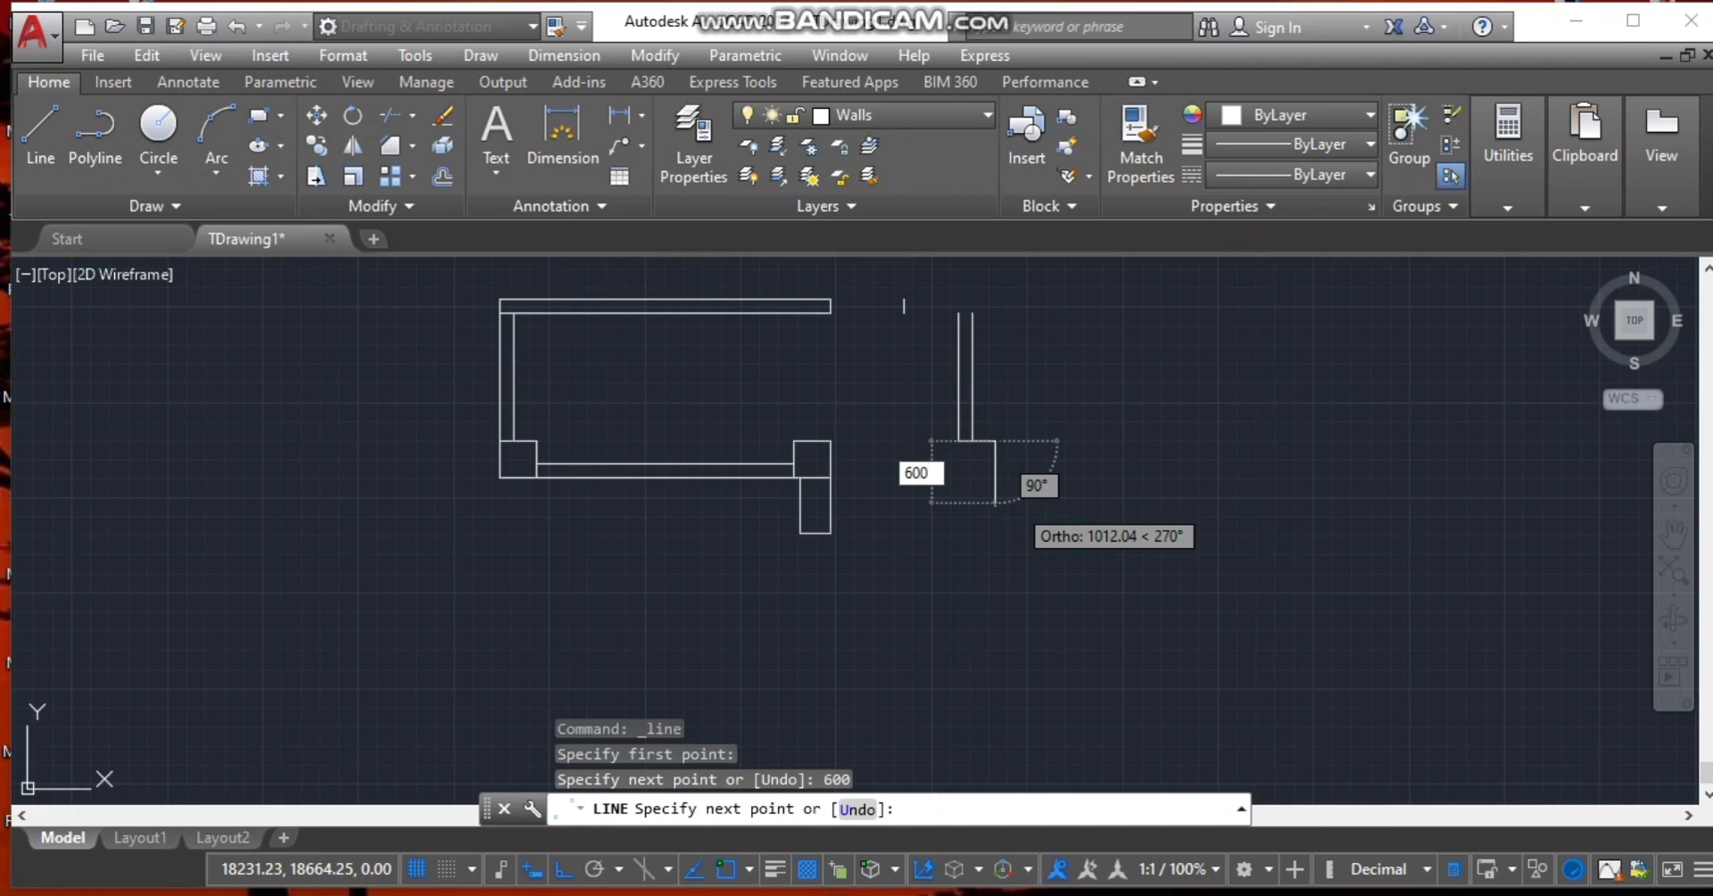
key("Return")
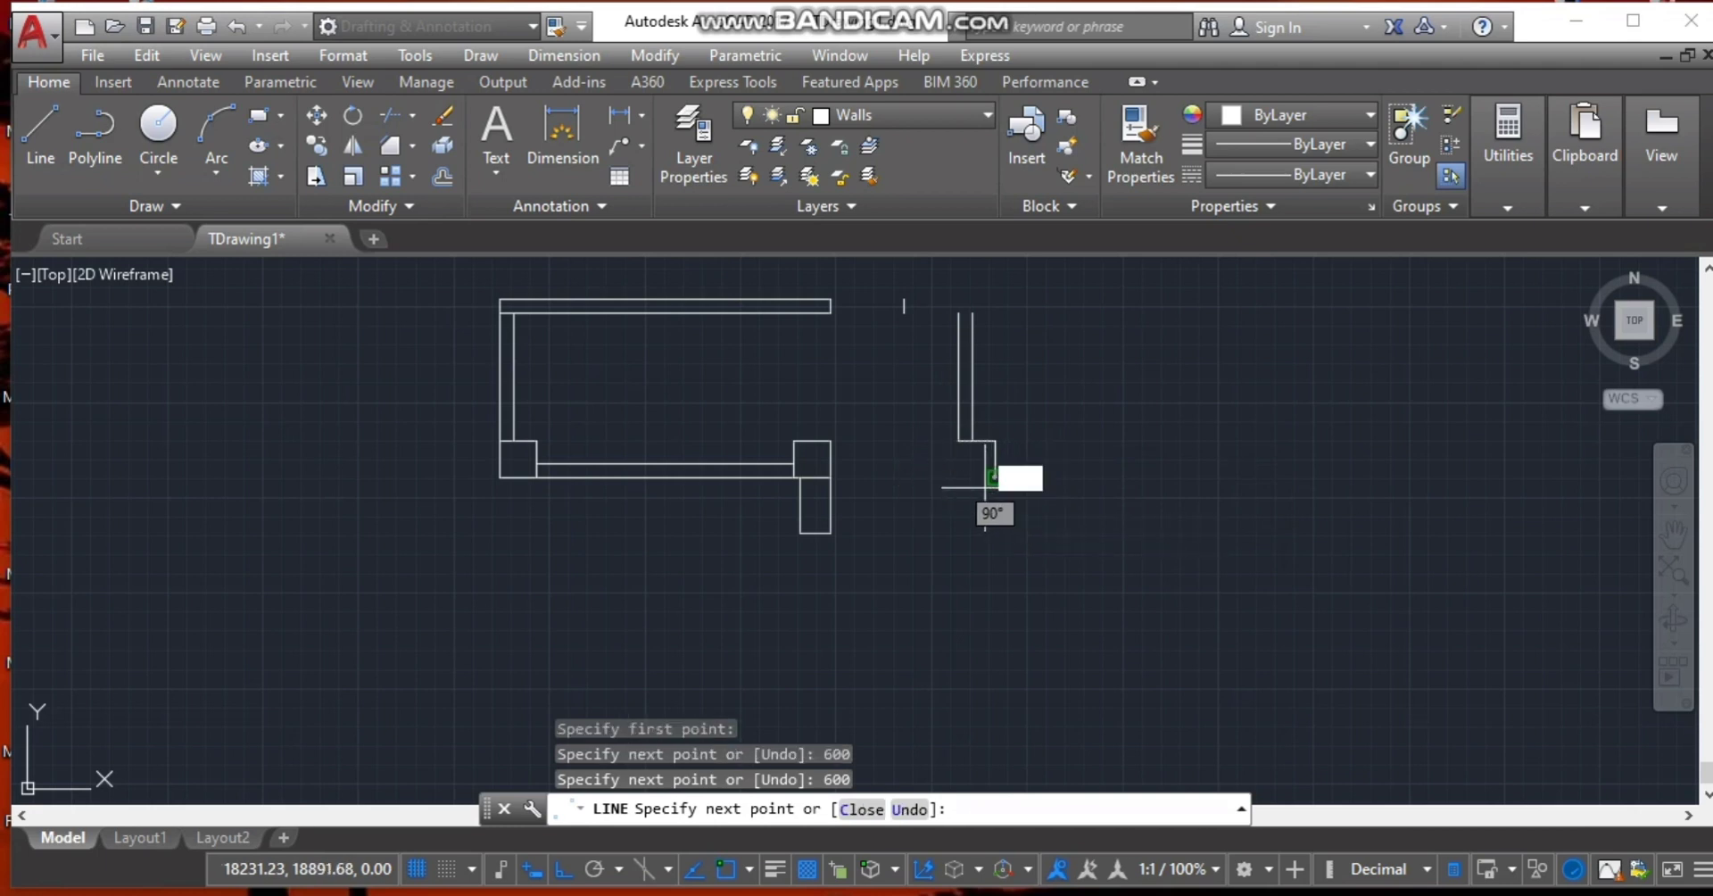
key("BackSpace")
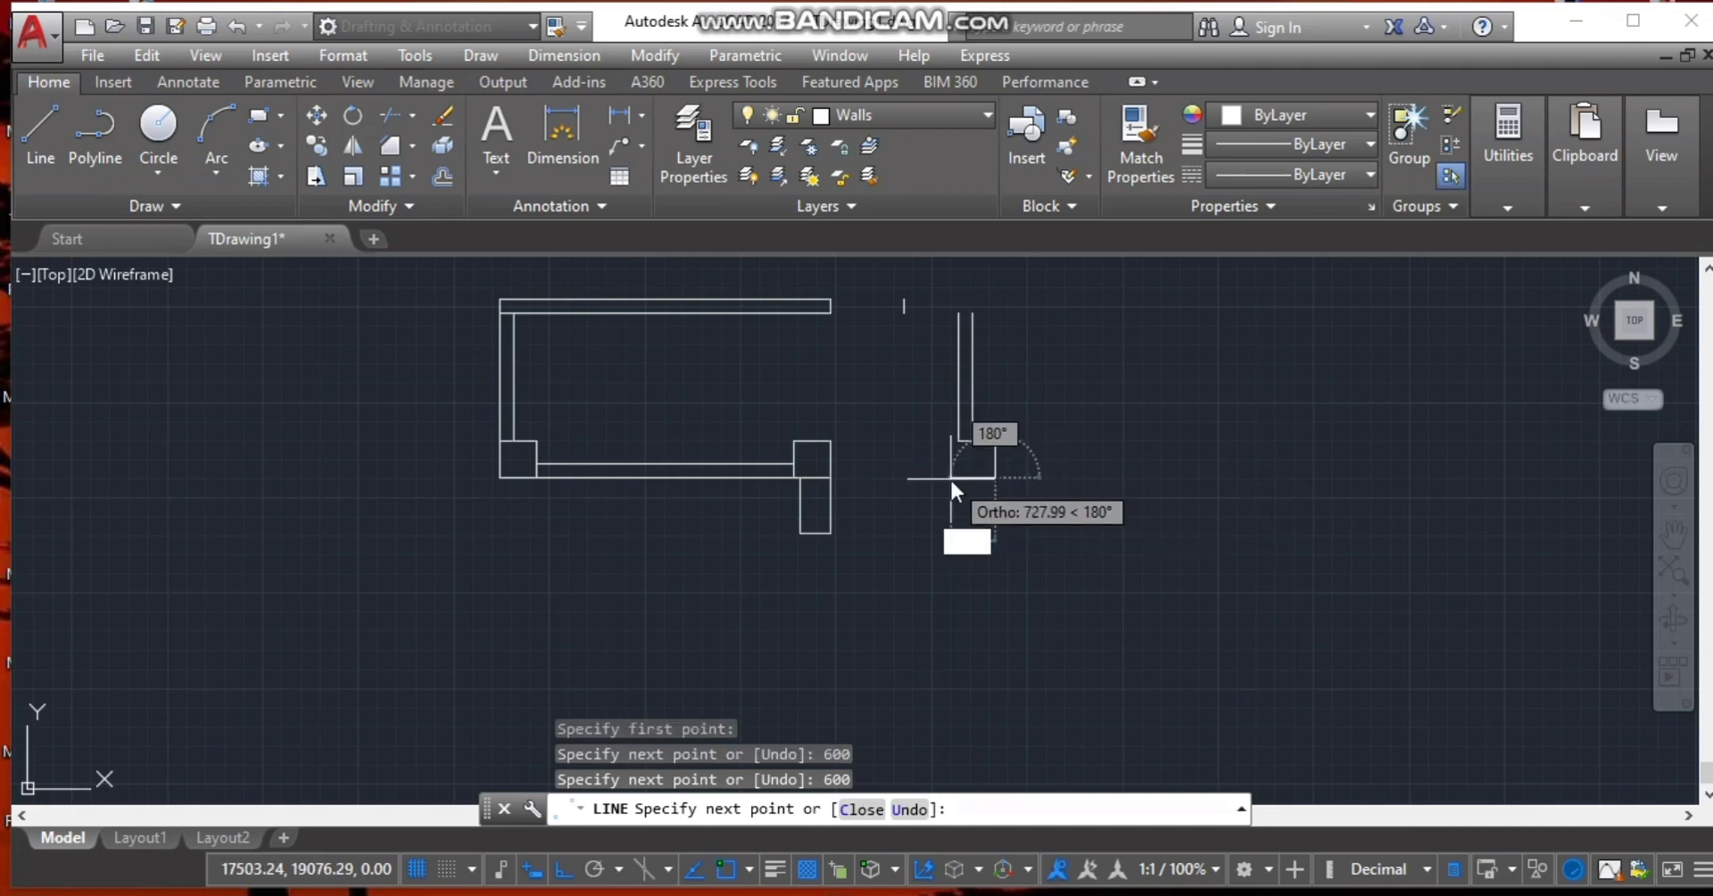
type("600")
key("Return")
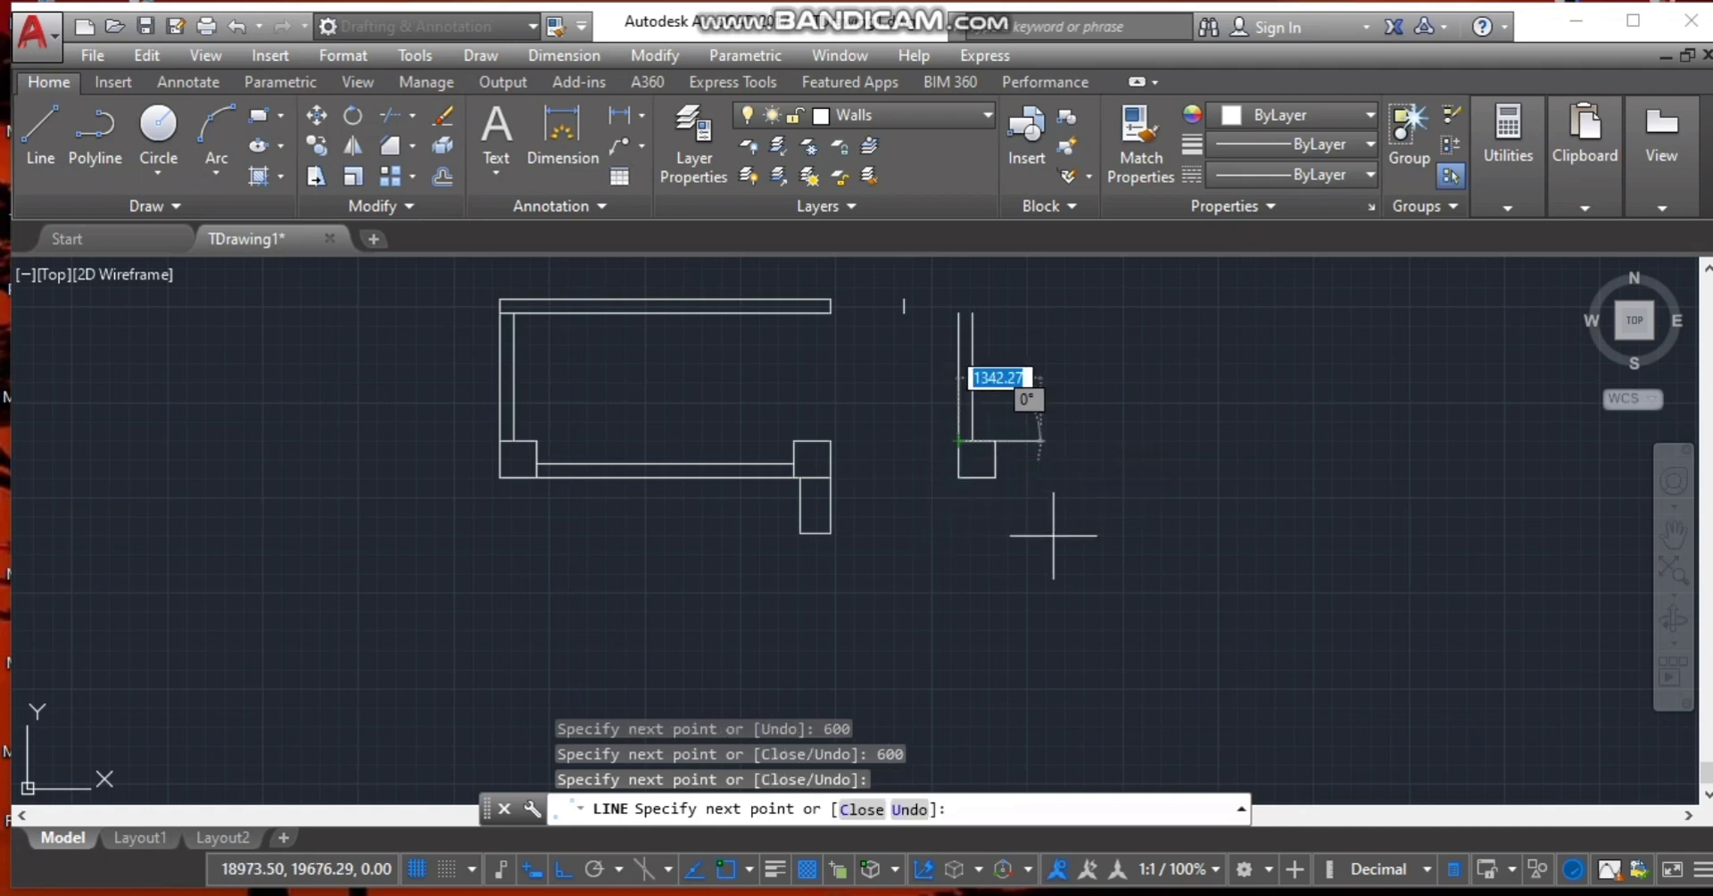
key("Escape")
Check the entrance in the plan image, and draw a short wall 500 wide and 900 long below the new column, flush with its left edge.
key("alt+Tab")
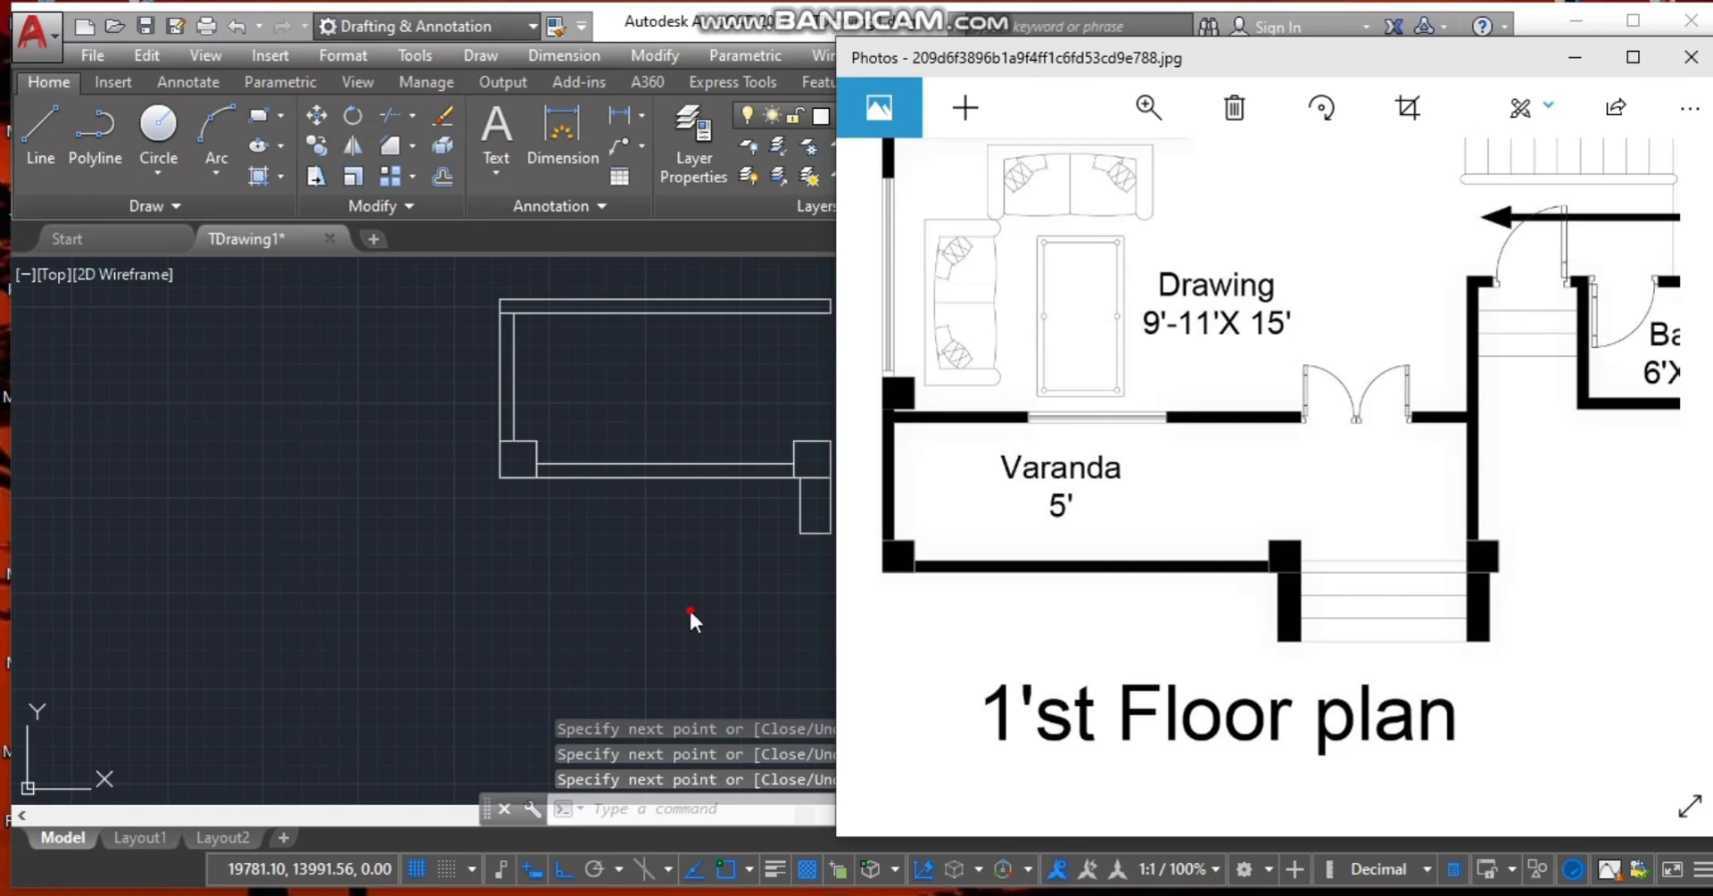
key("alt+Tab")
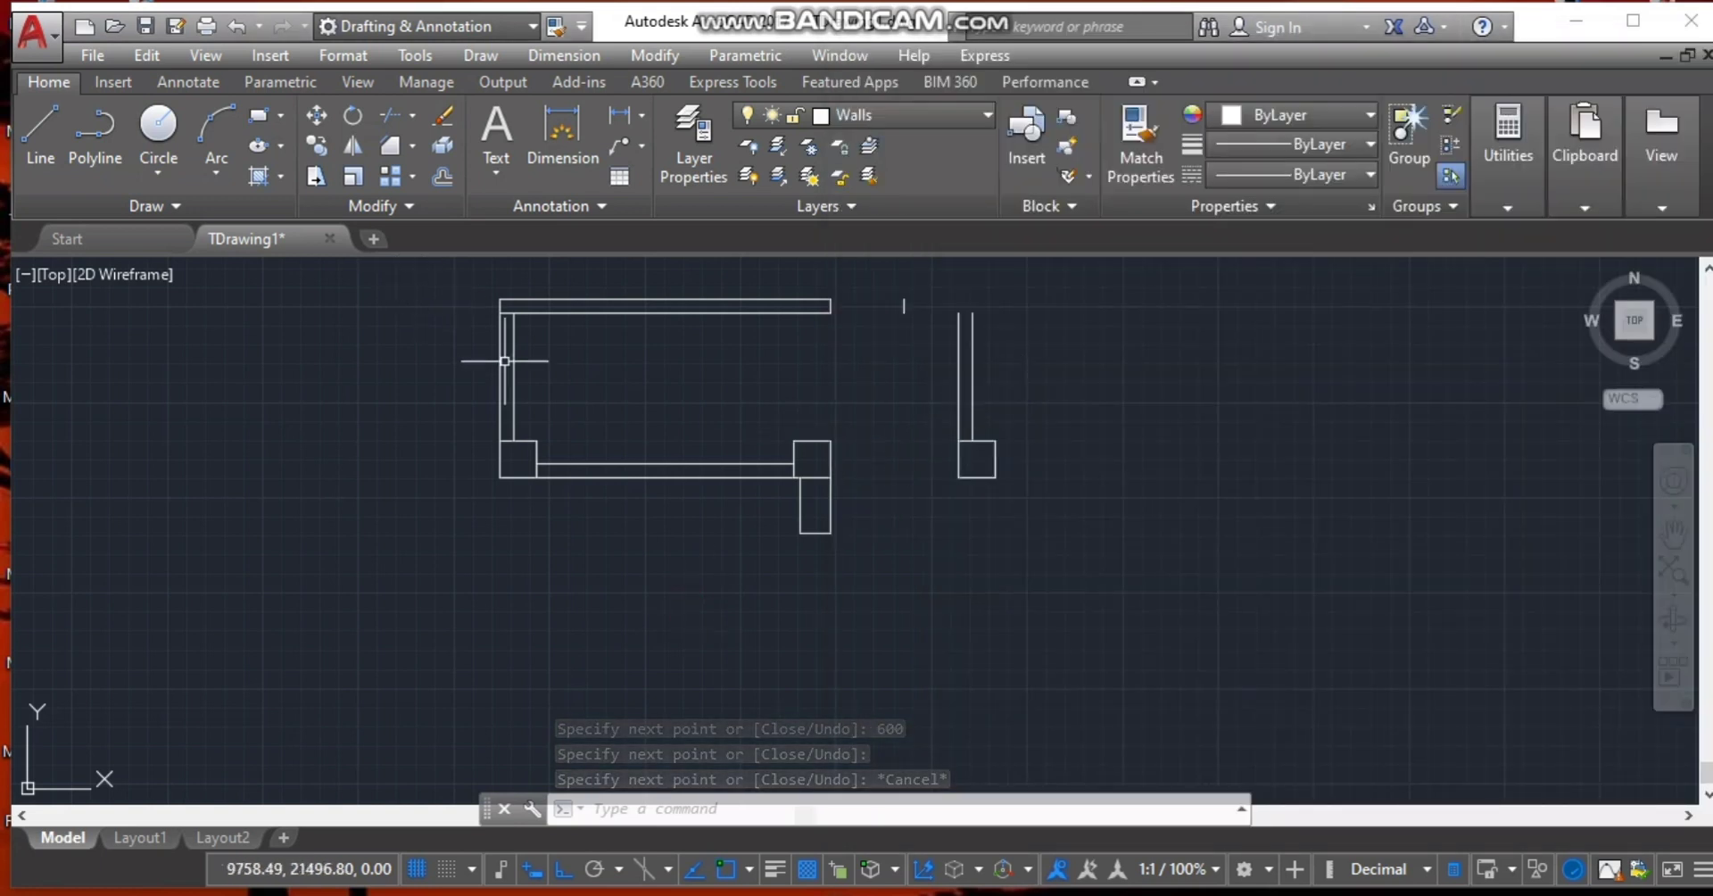
left_click(47, 114)
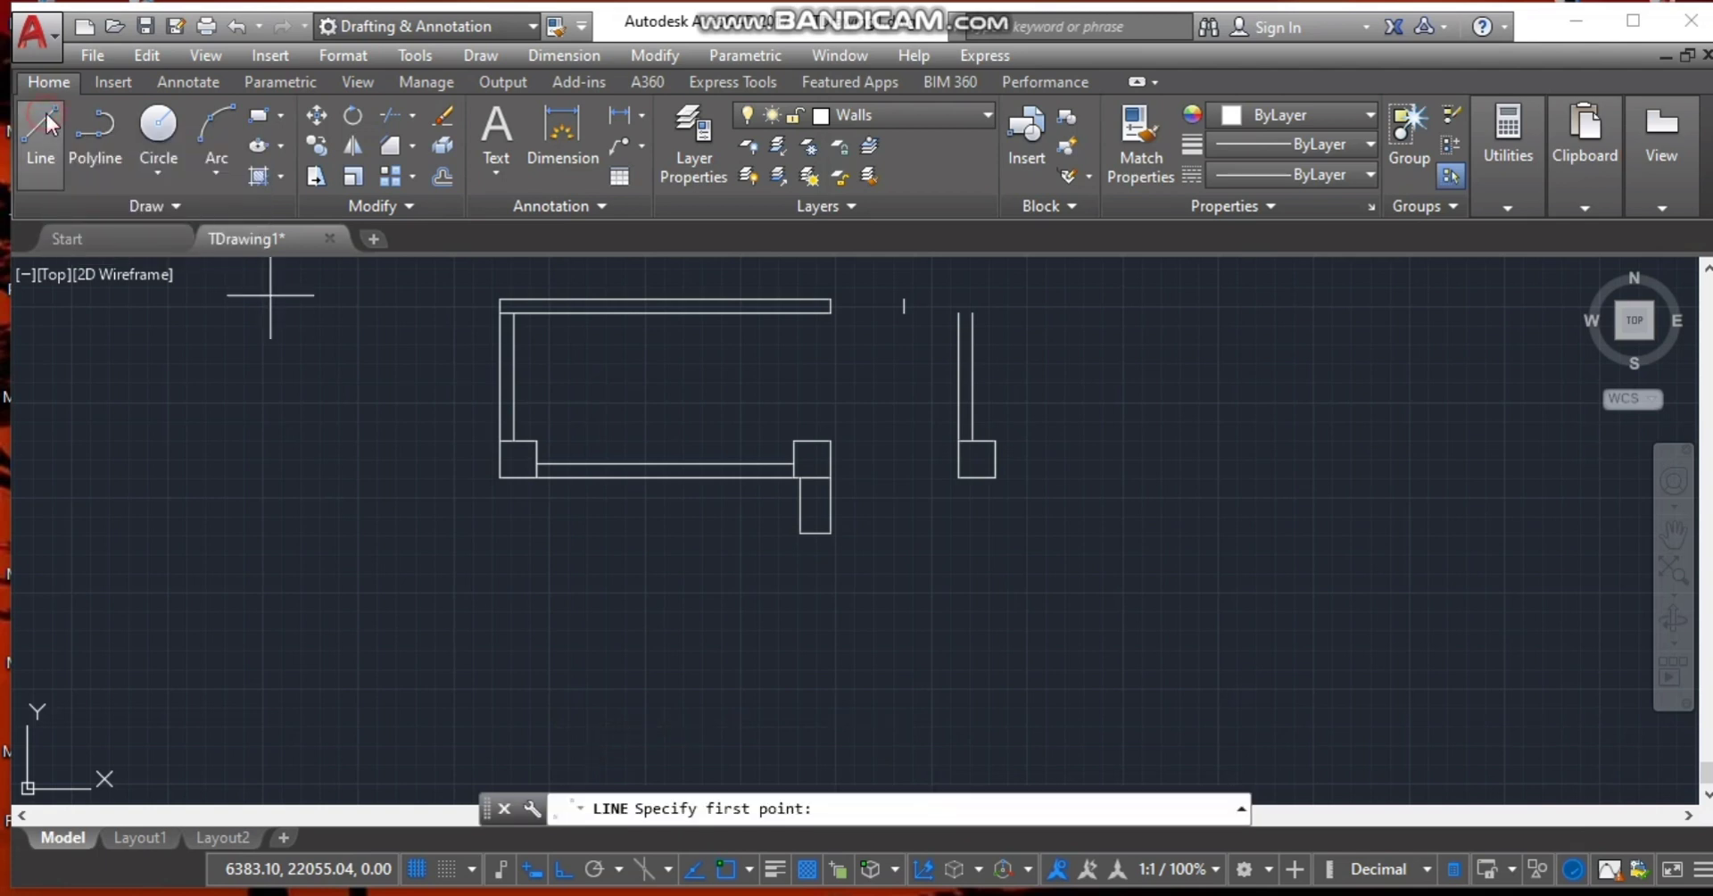
left_click(957, 477)
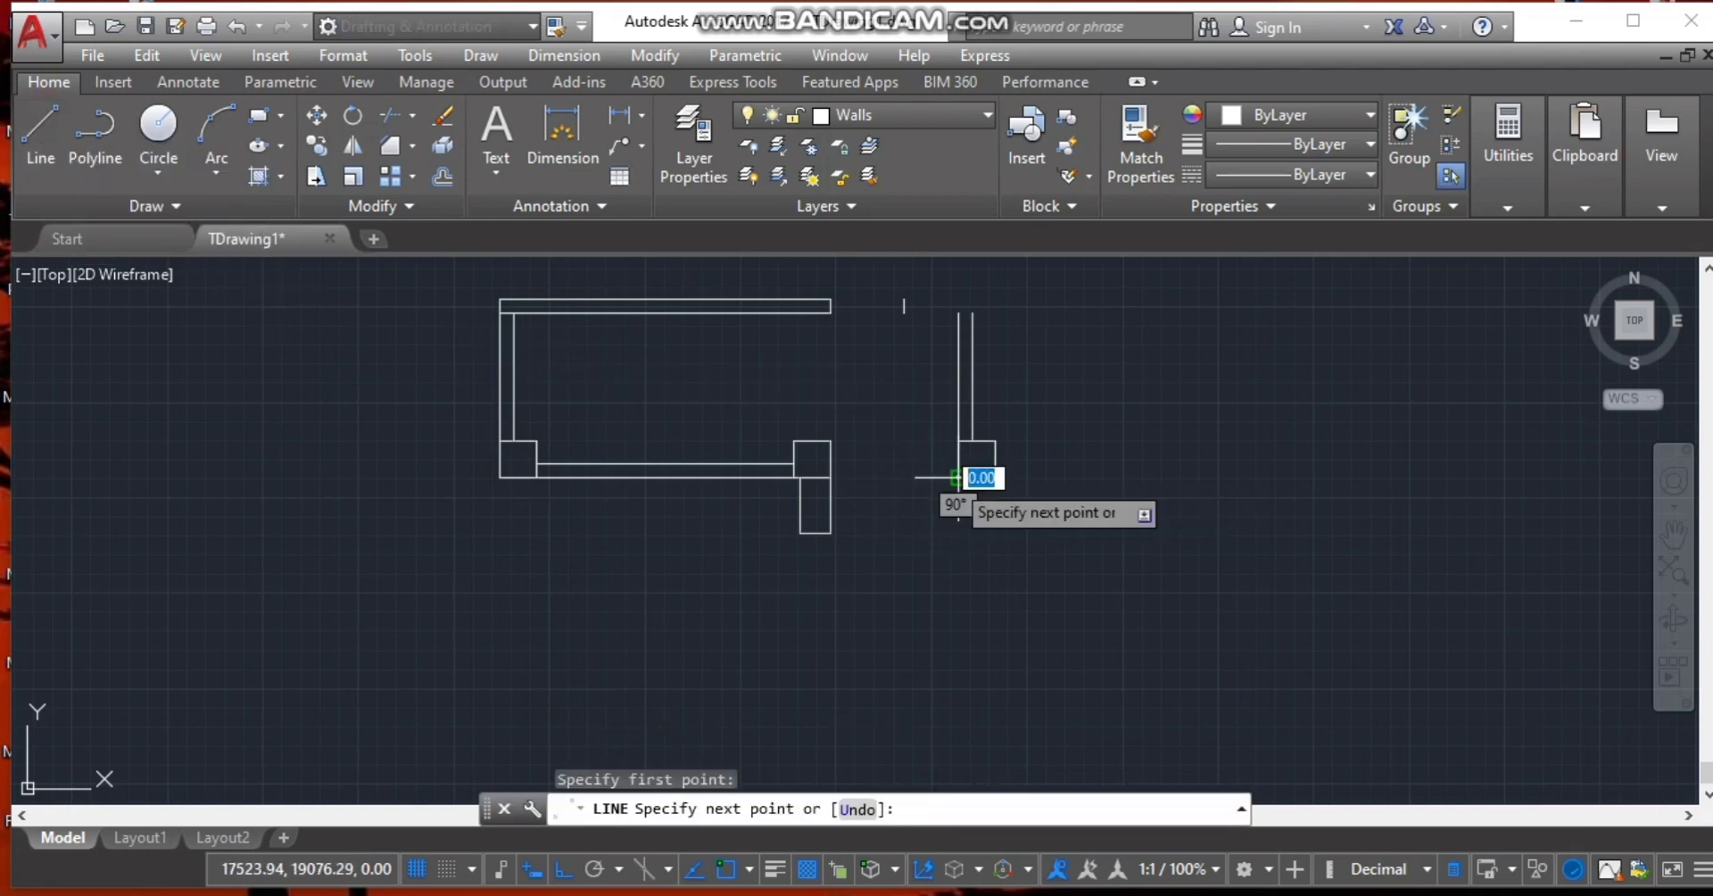
left_click(958, 535)
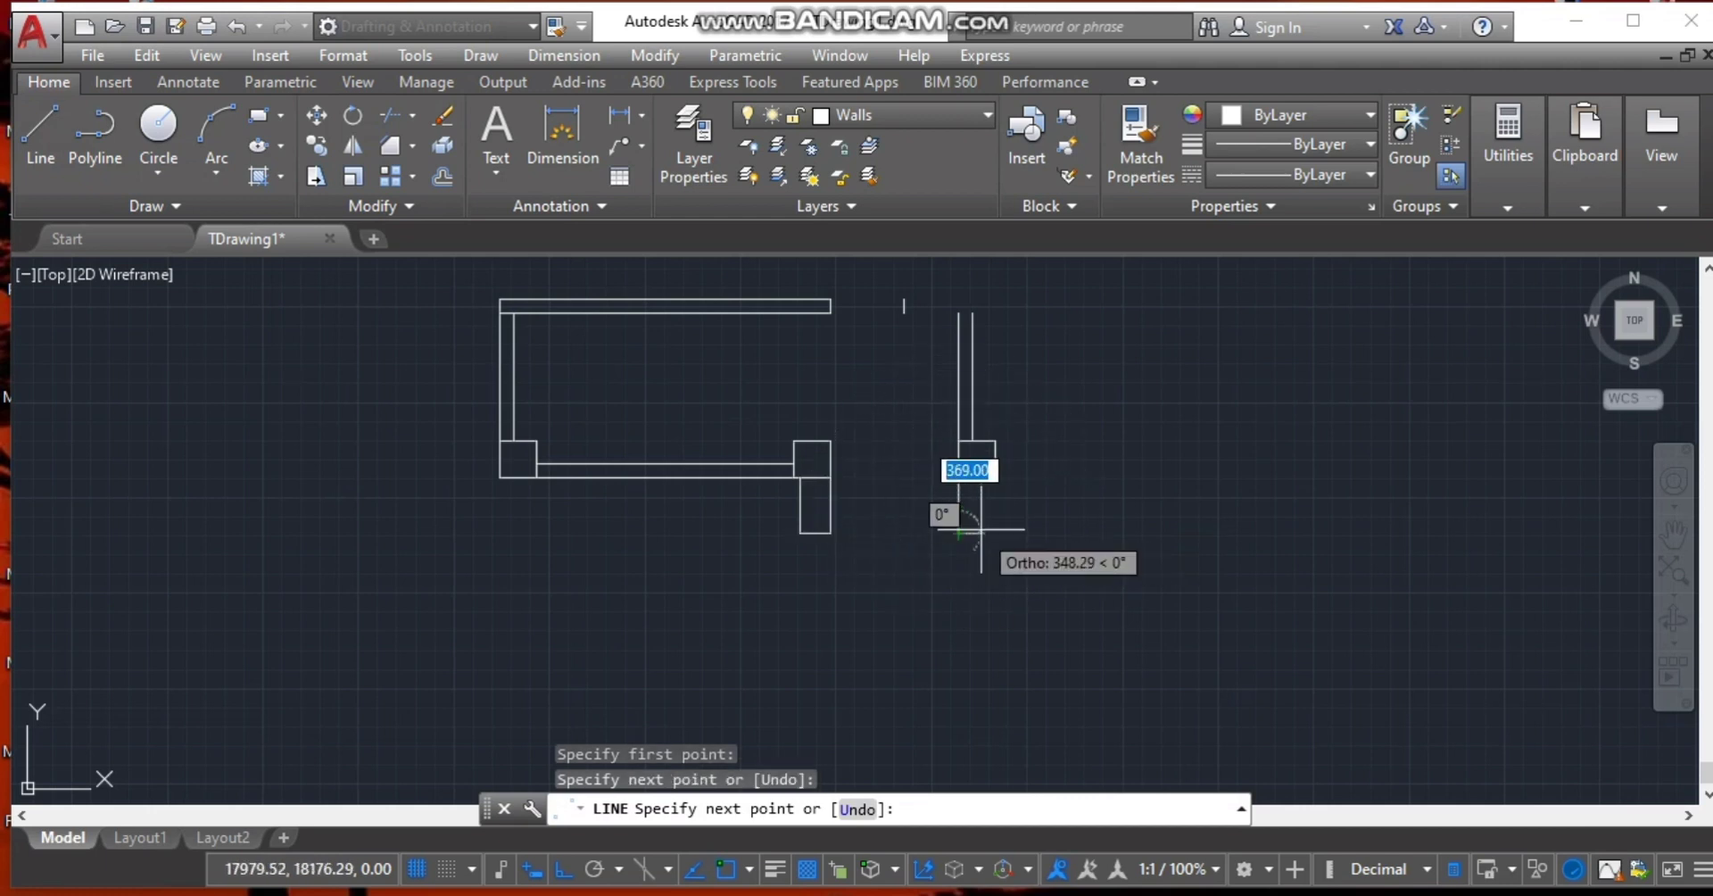
type("500")
key("Return")
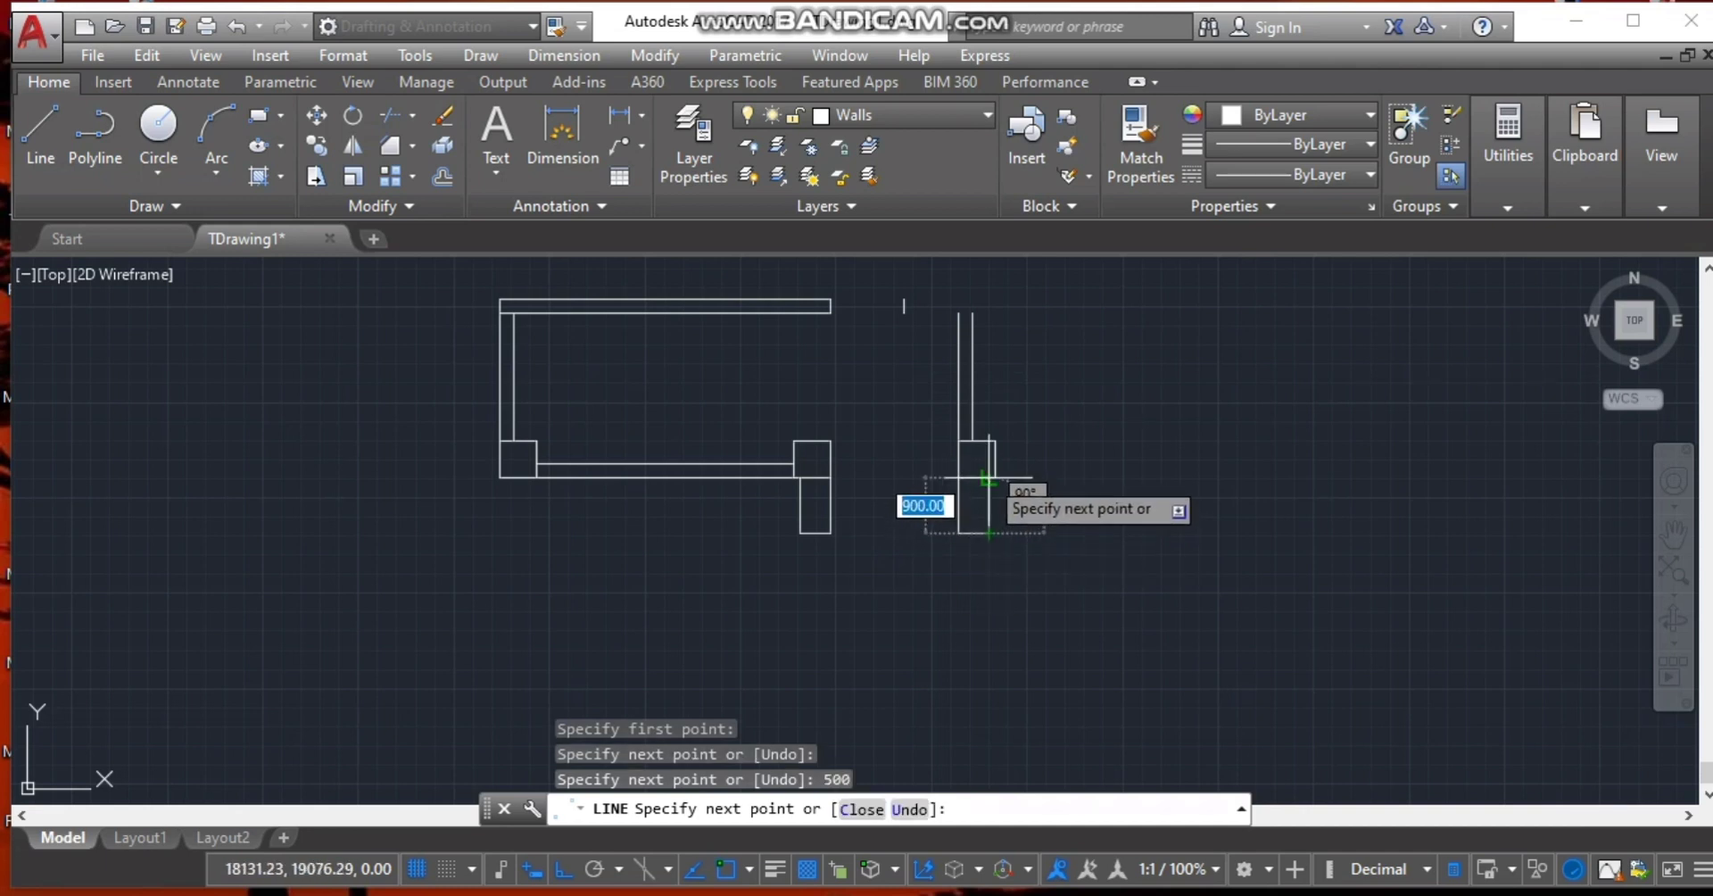
left_click(987, 475)
key("Escape")
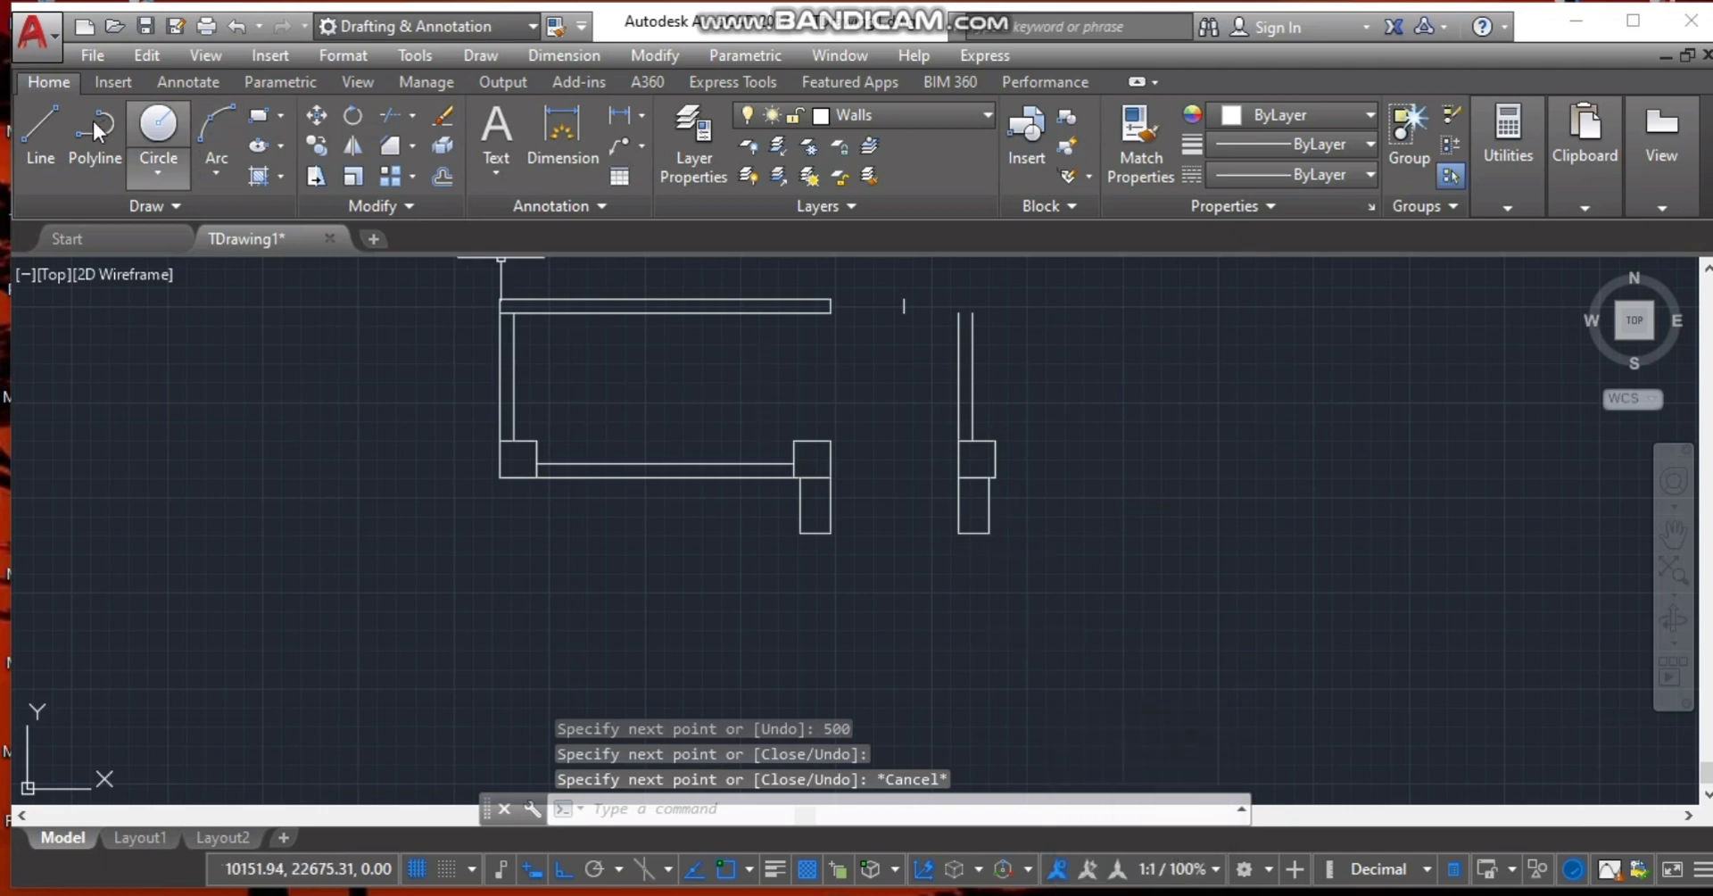
Draw a horizontal line from the lower end of the short door-jamb line to the upper end of the right wall's inner line.
left_click(30, 127)
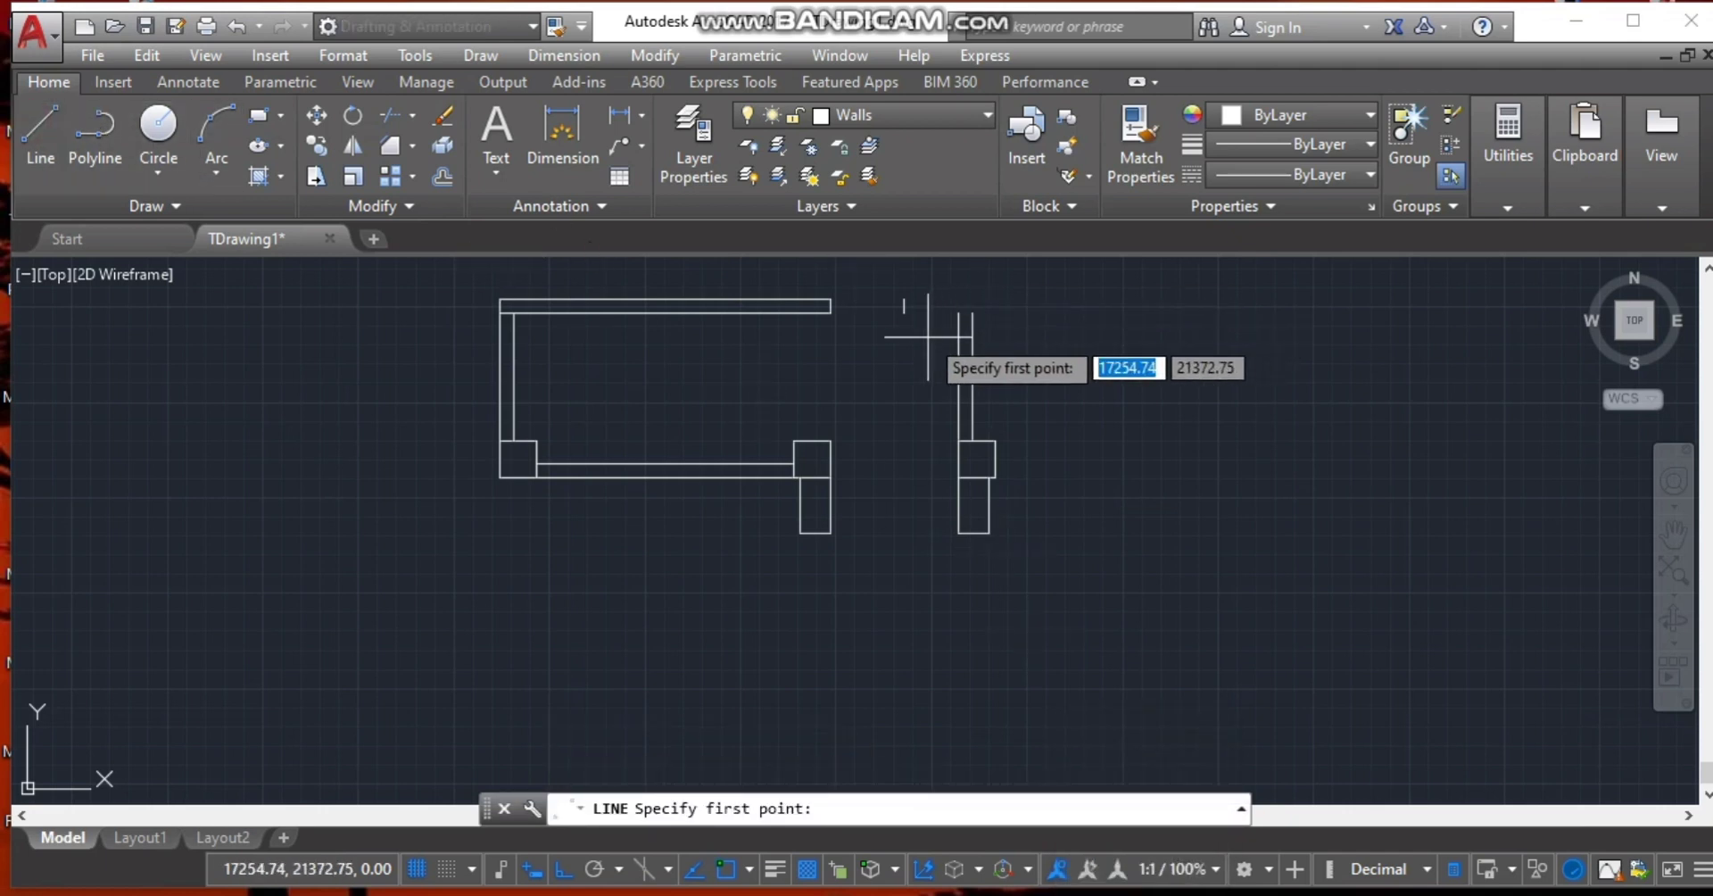
left_click(903, 311)
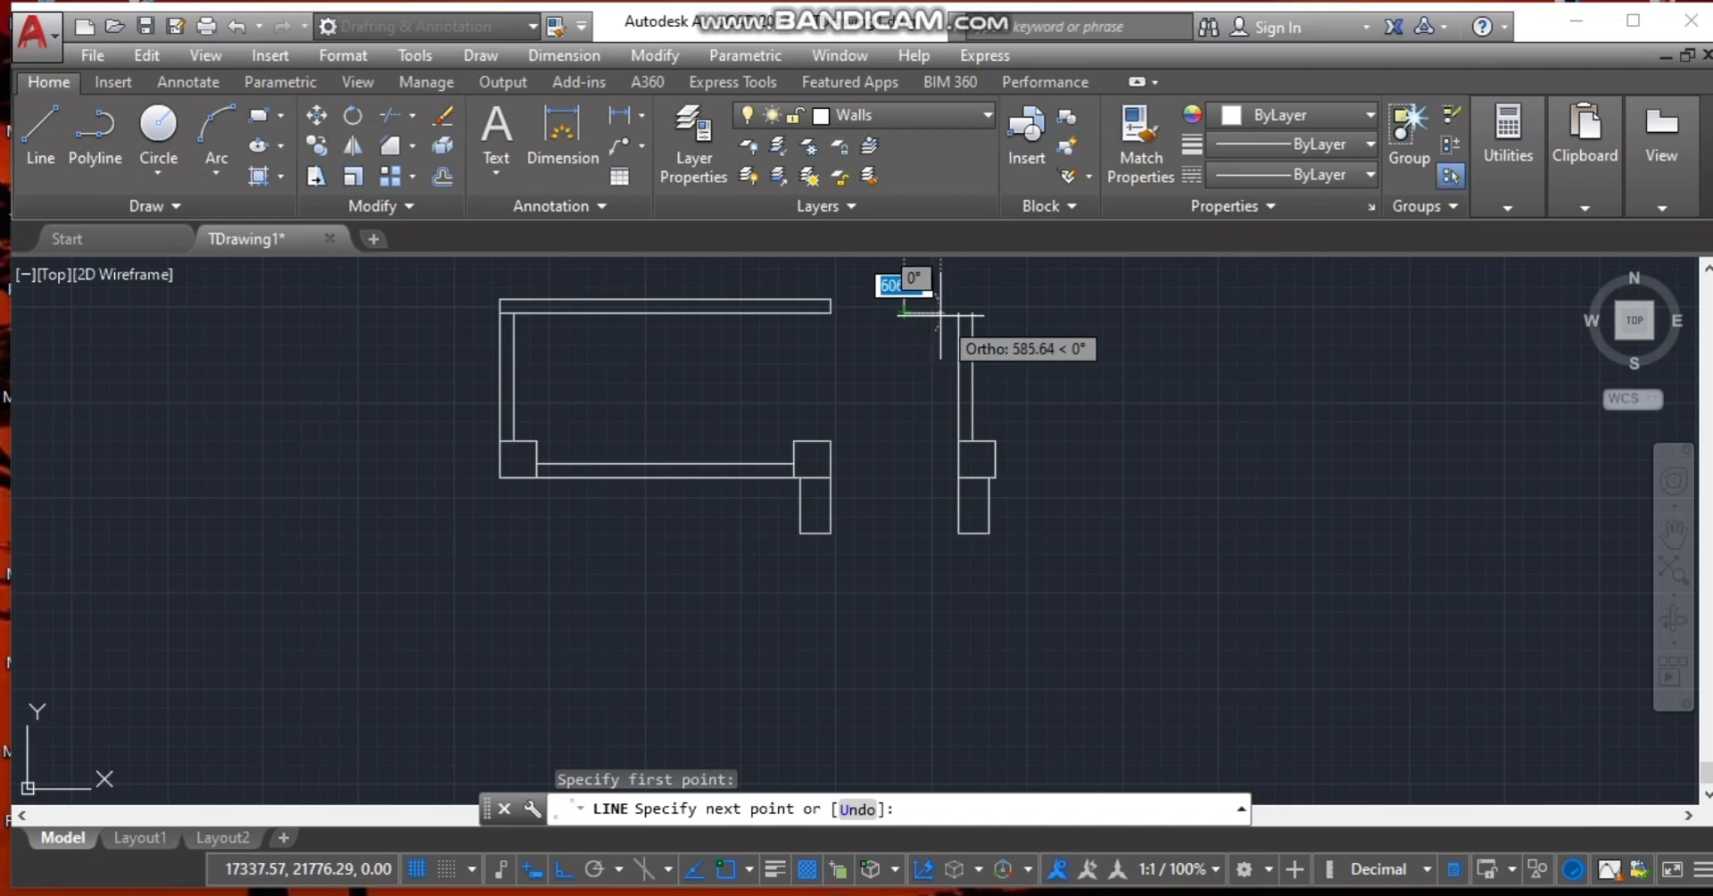
left_click(958, 312)
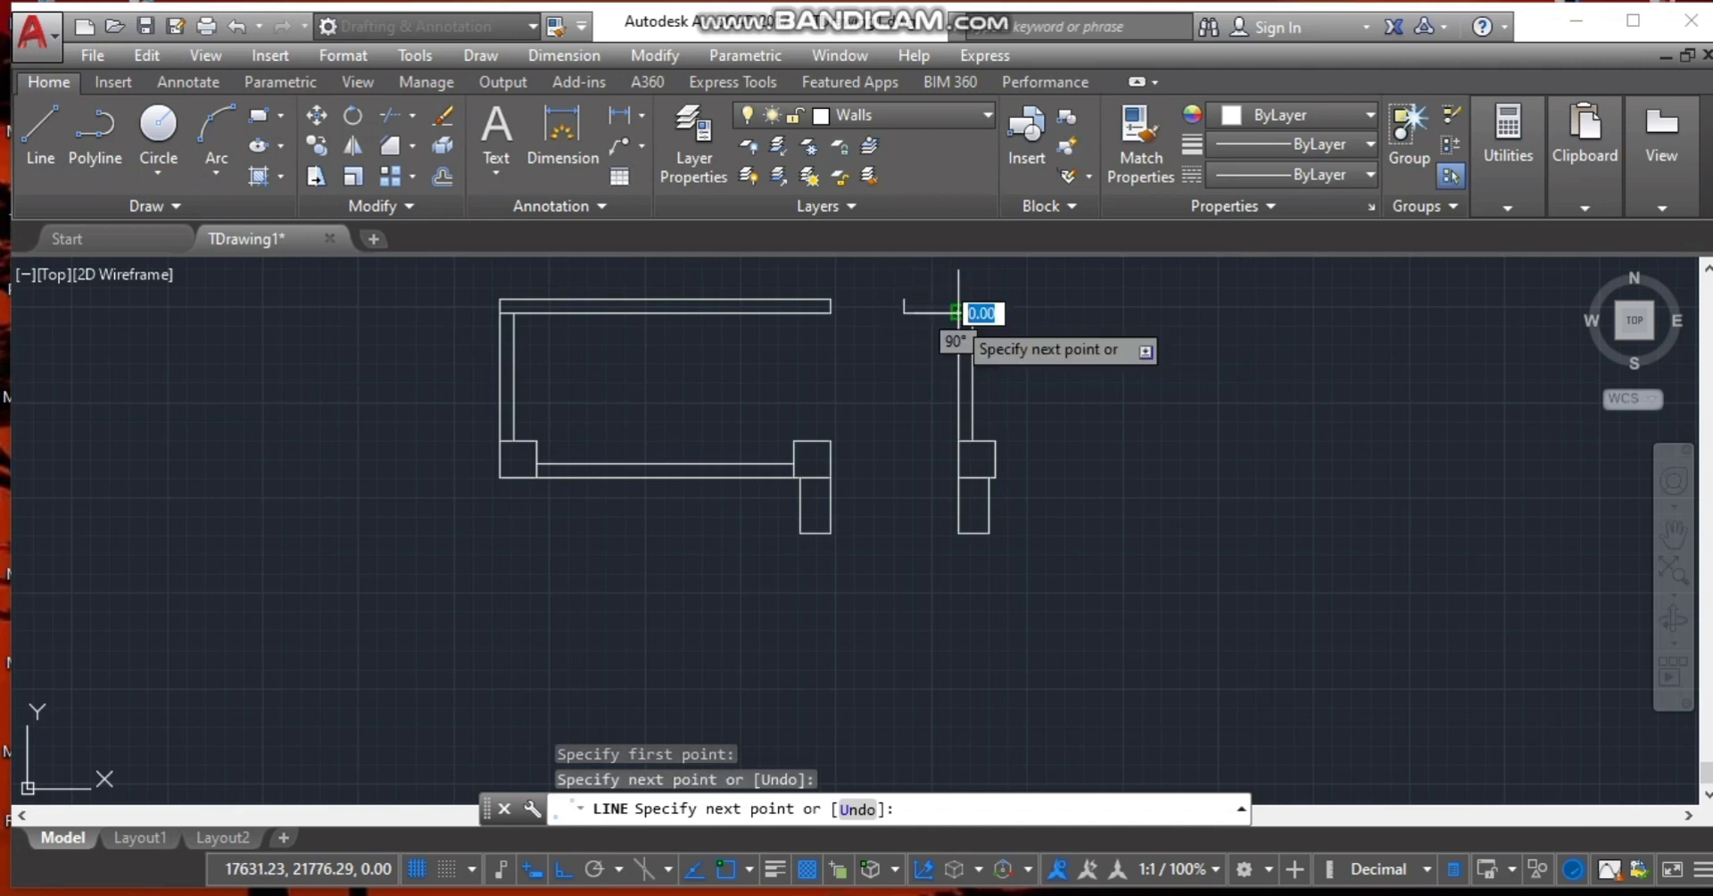
key("Escape")
Check the plan image, then draw the short wall's upper line to above the right wall's inner line, continuing 1500 vertically upward.
key("alt+Tab")
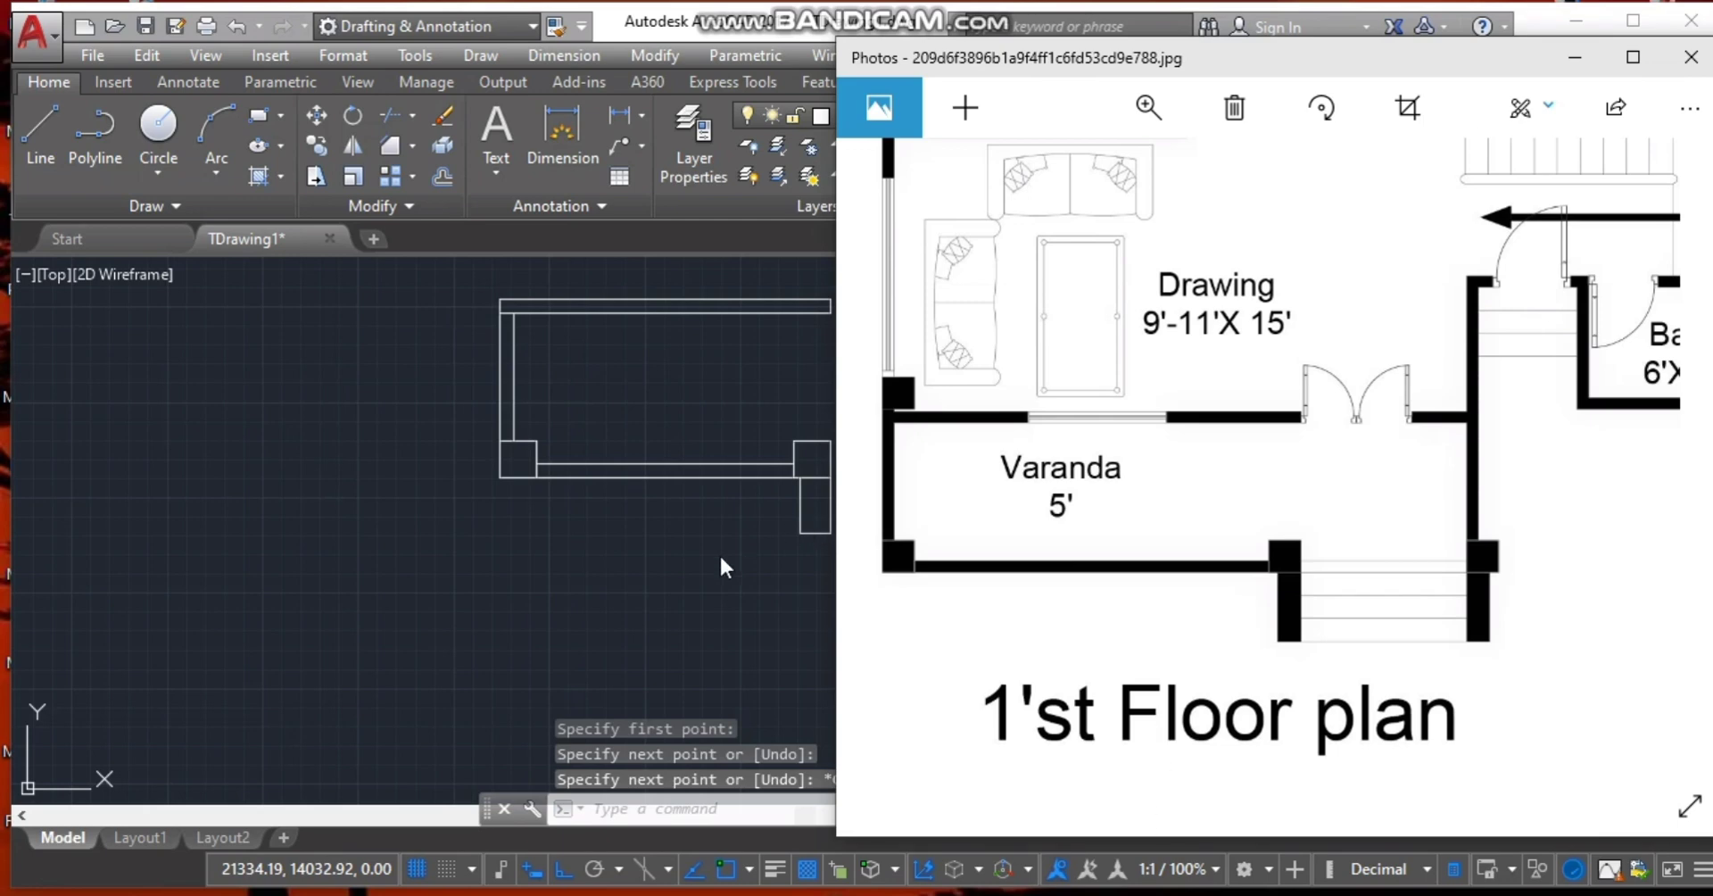
left_click(698, 569)
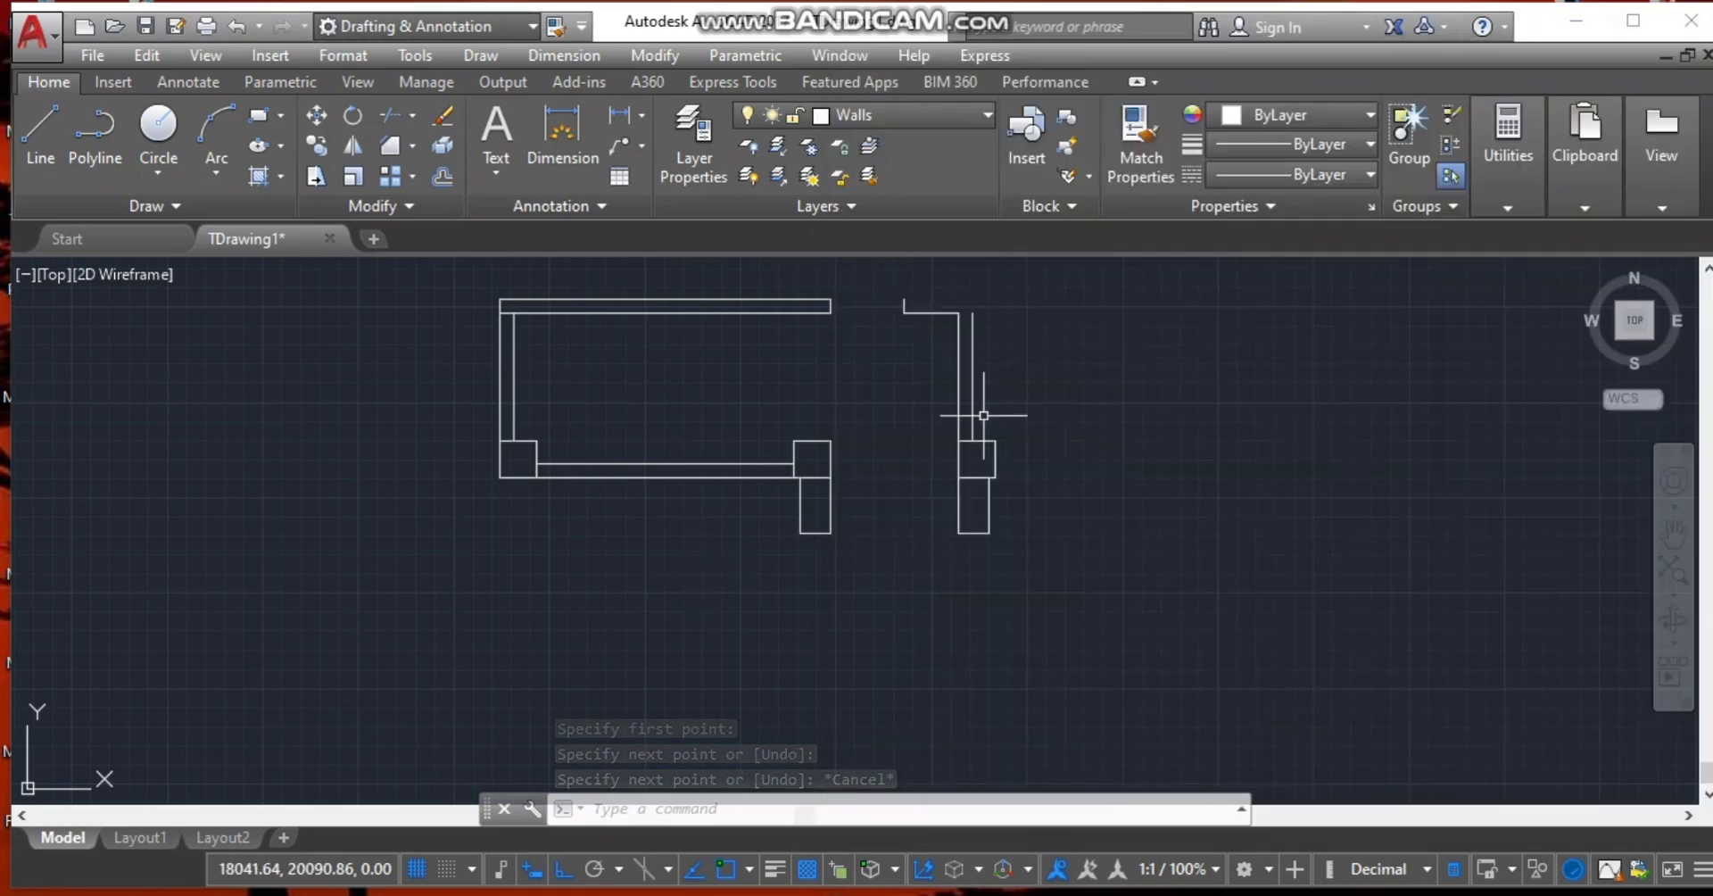
scroll(983, 415, "down", 4)
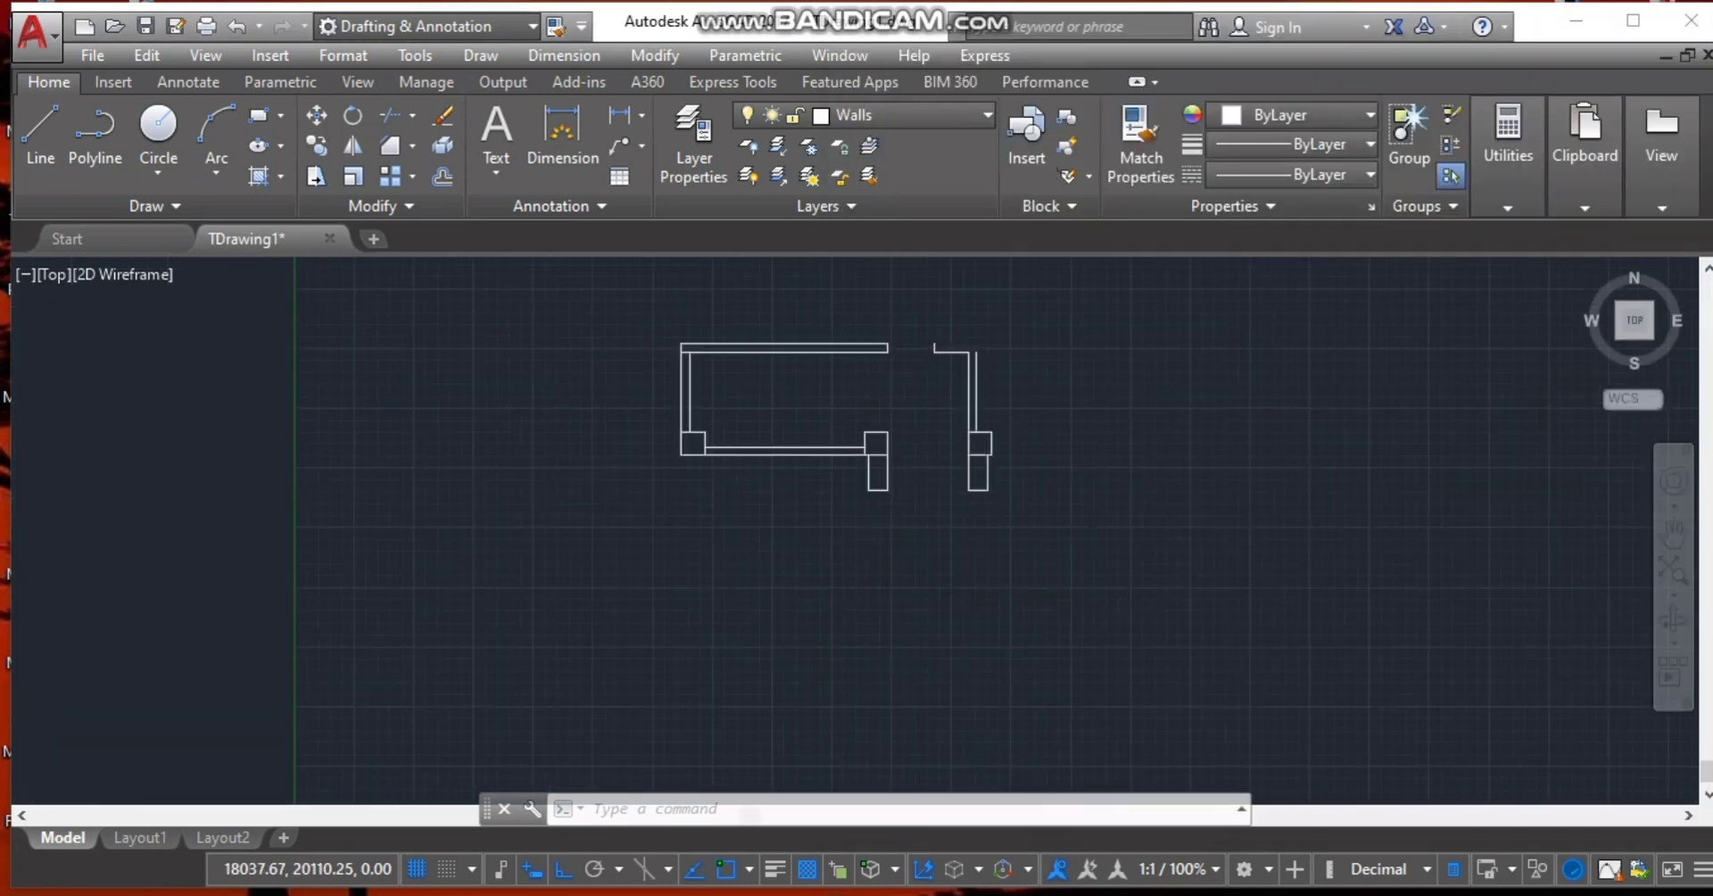
scroll(964, 352, "up", 4)
scroll(968, 361, "up", 2)
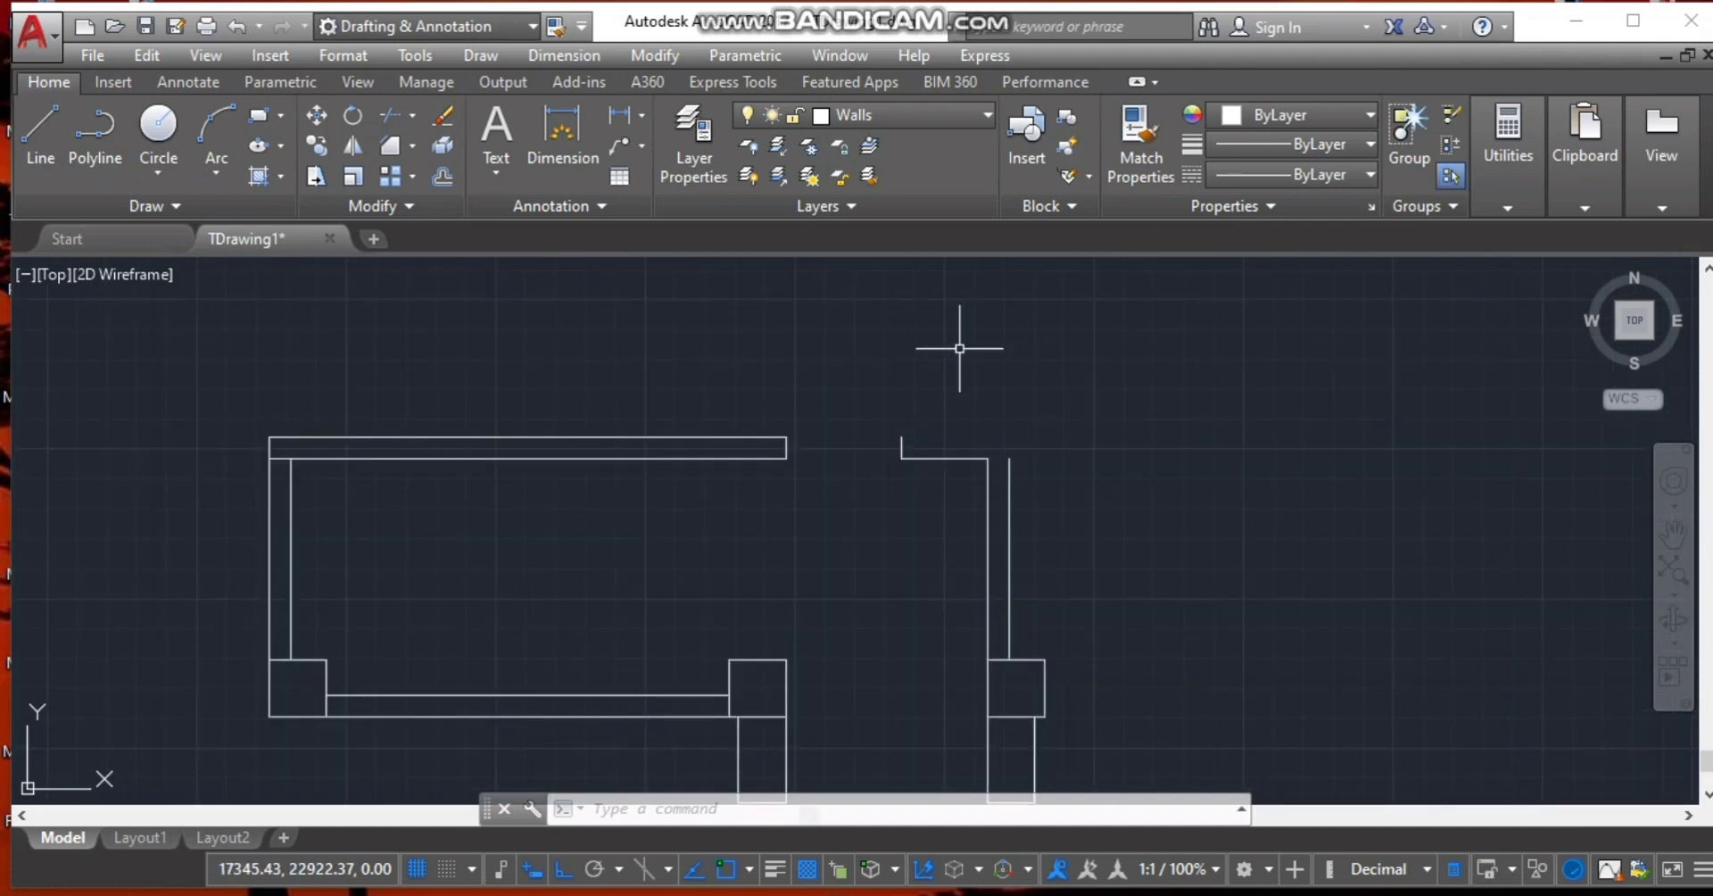
left_click(42, 134)
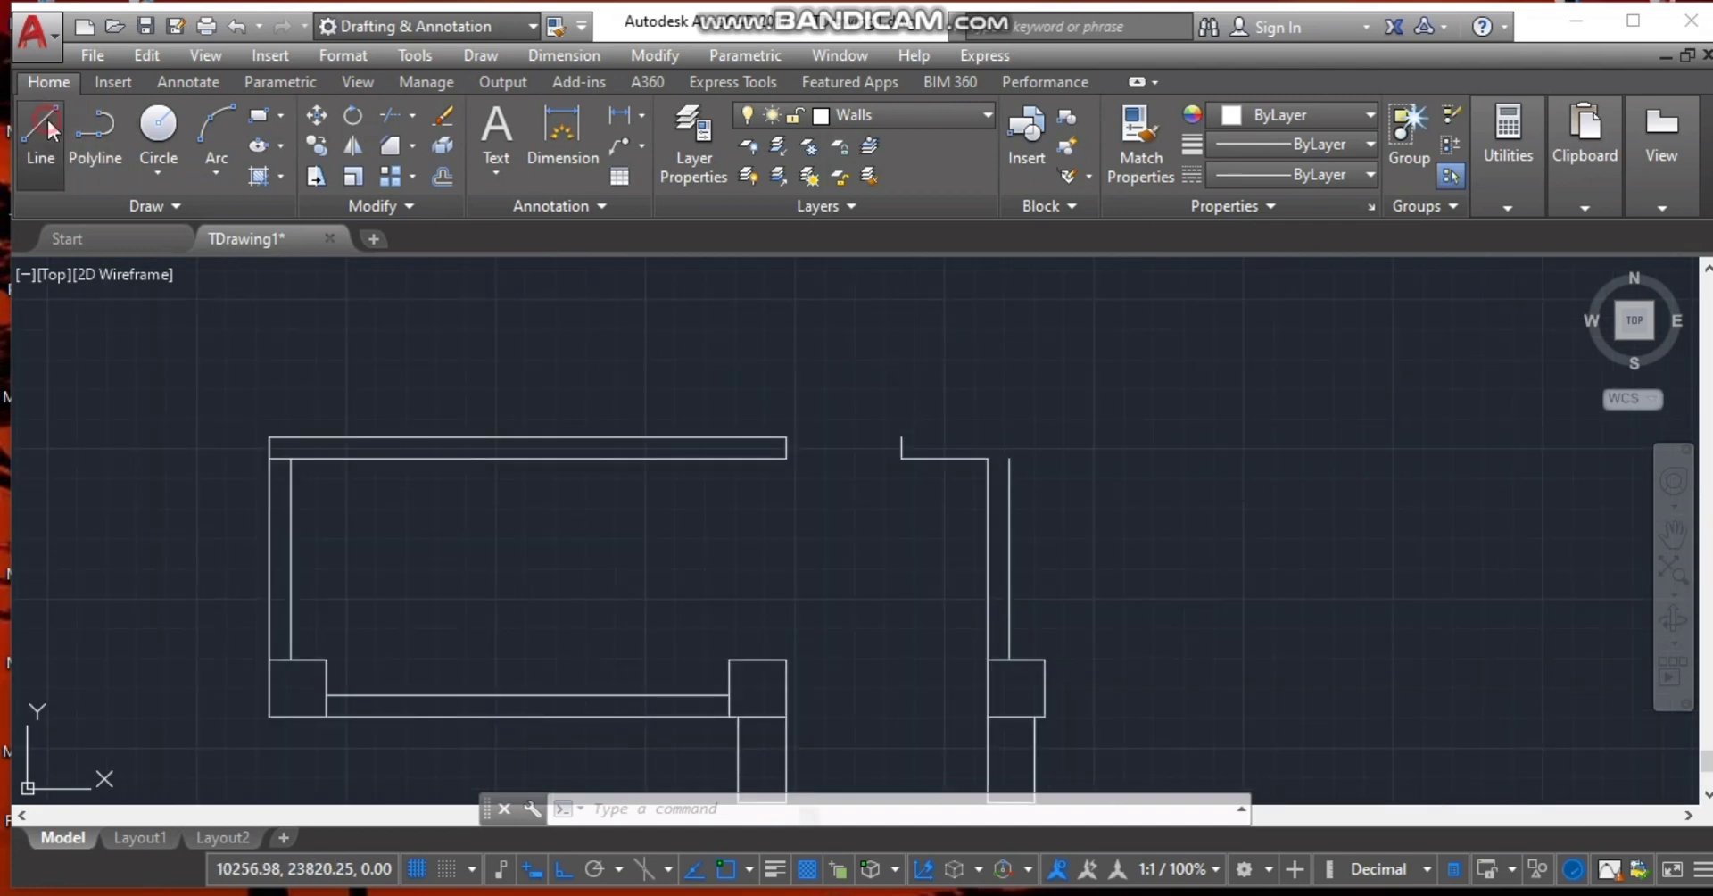
left_click(901, 437)
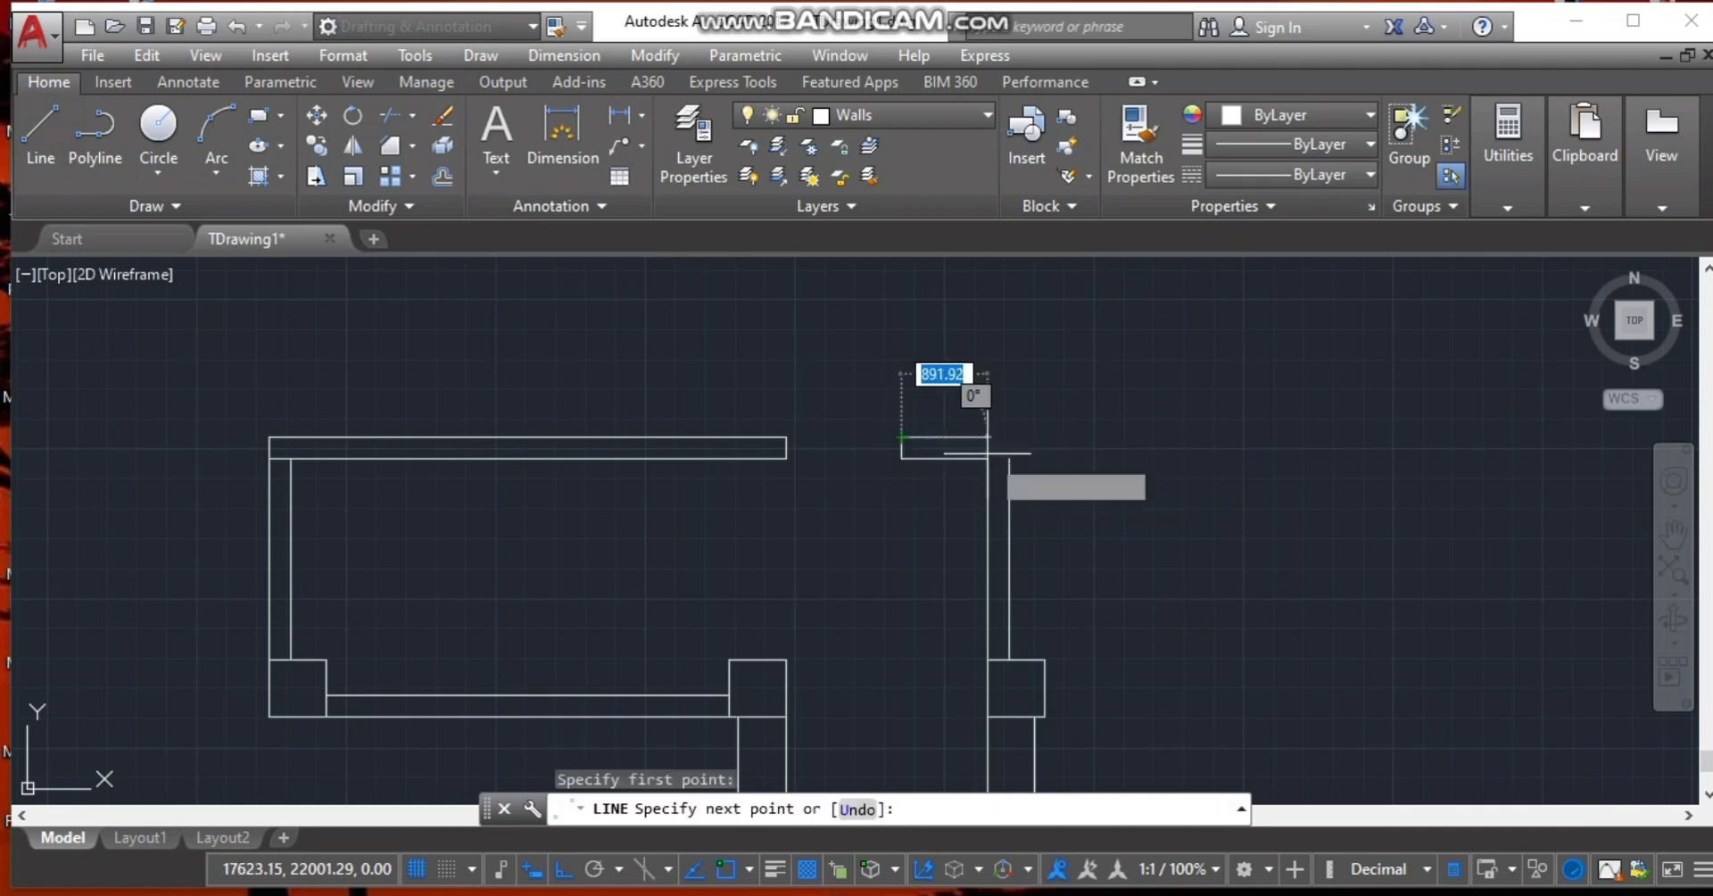
left_click(987, 437)
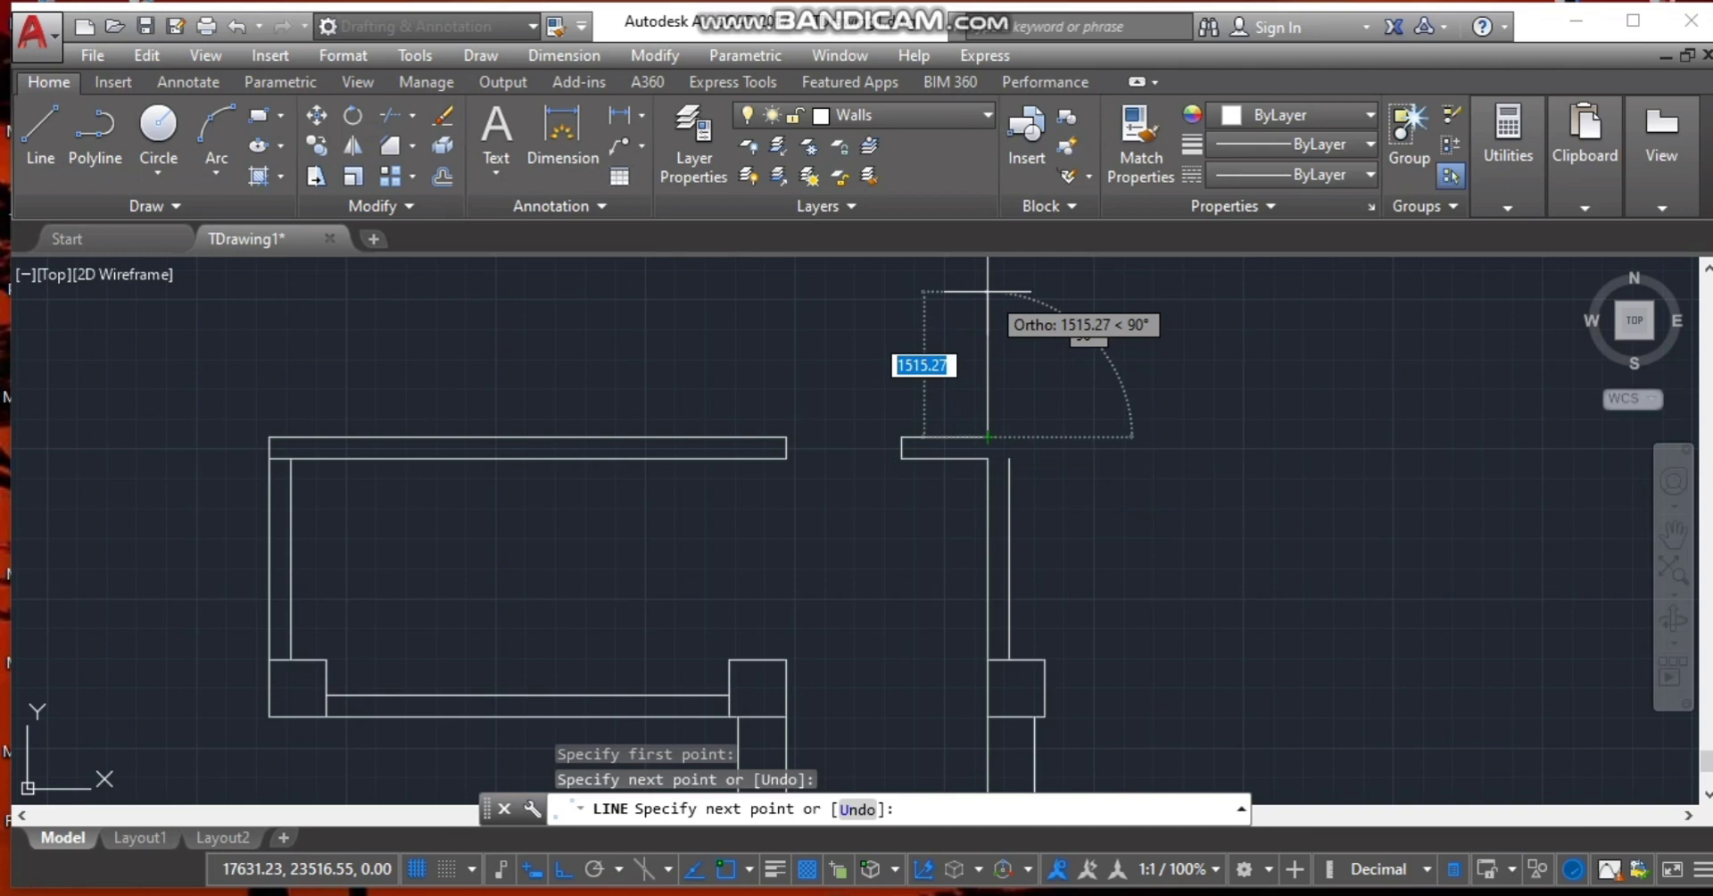
type("1500")
key("Return")
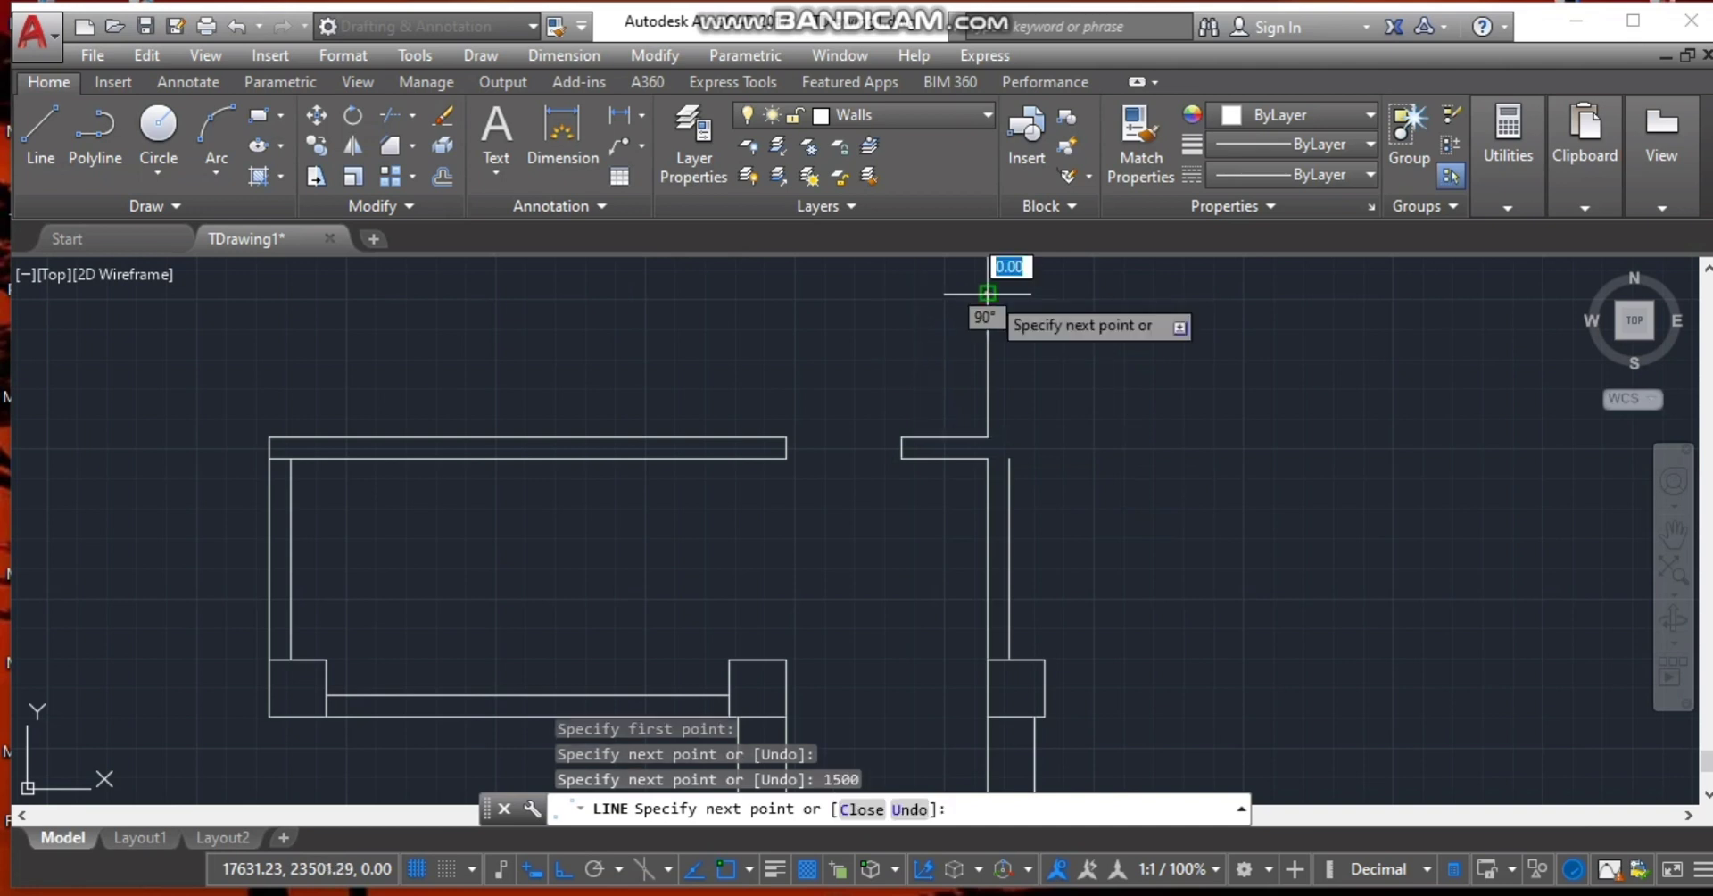
key("Escape")
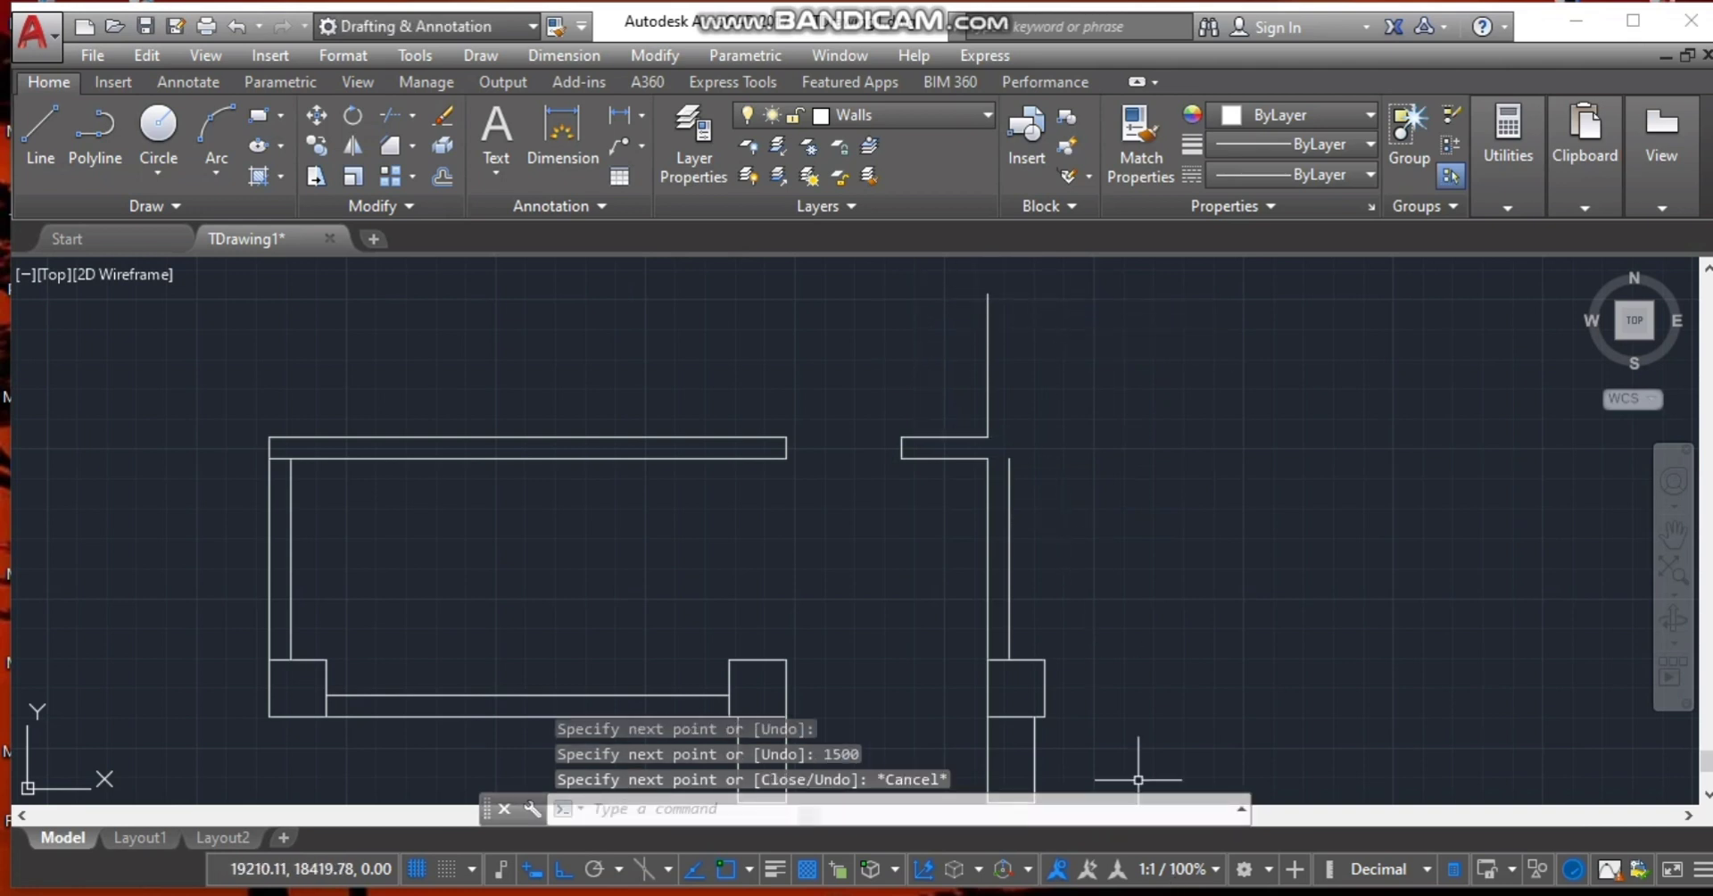
Examine the drawing room in the plan image, especially the column above the varanda's upper wall at its outer corner.
key("alt+Tab")
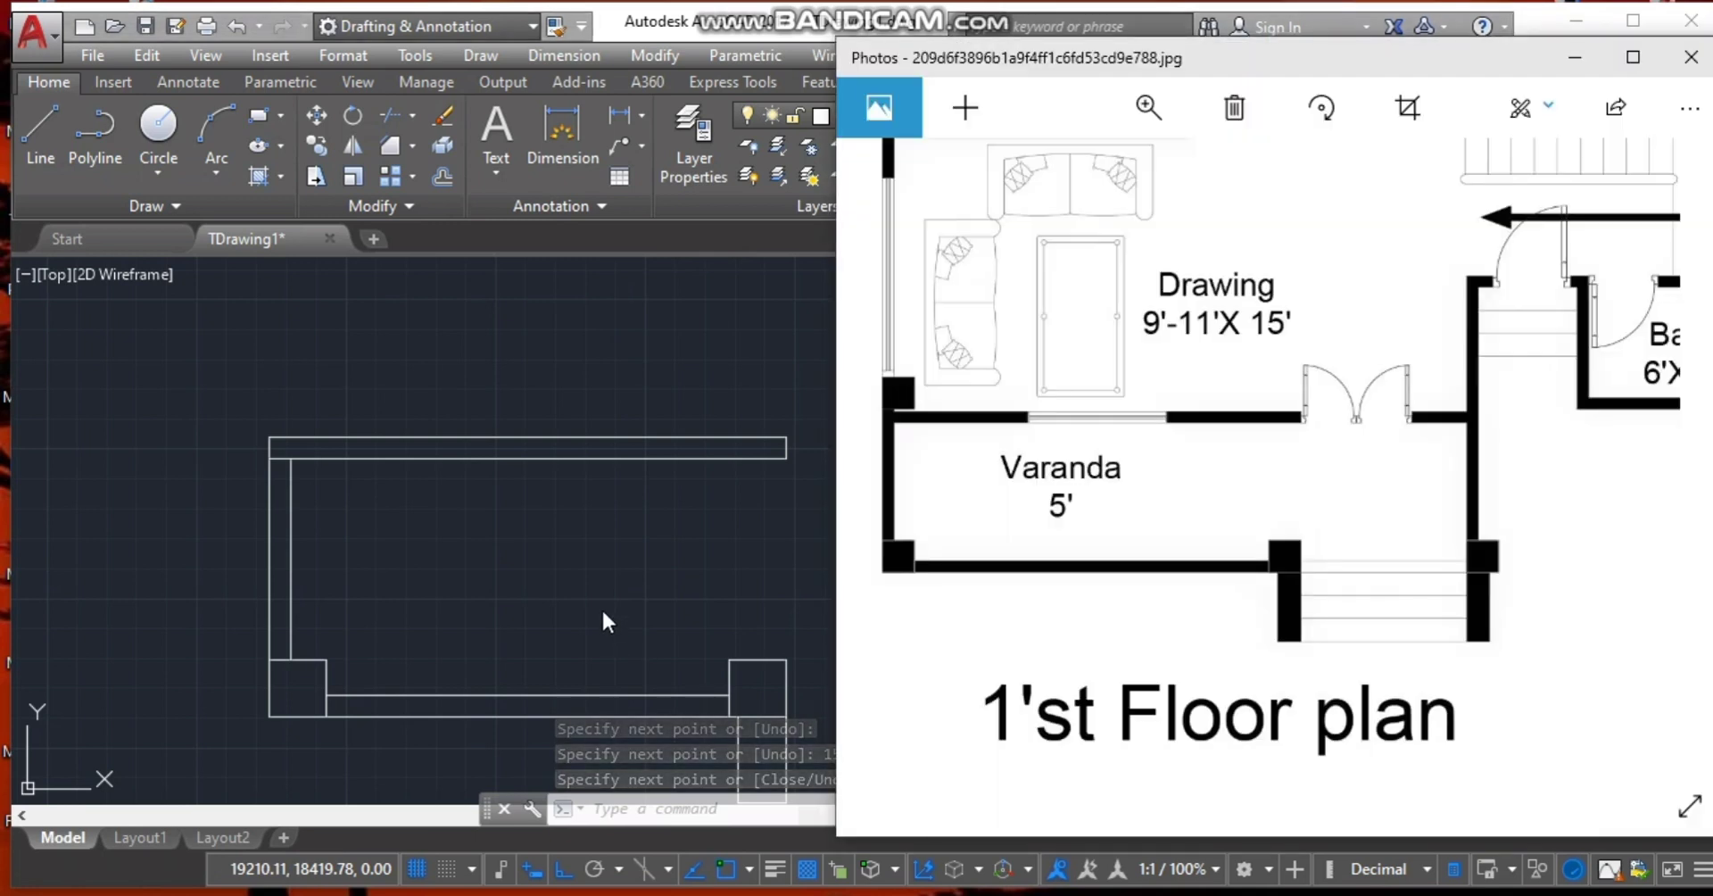
scroll(1350, 473, "down", 2)
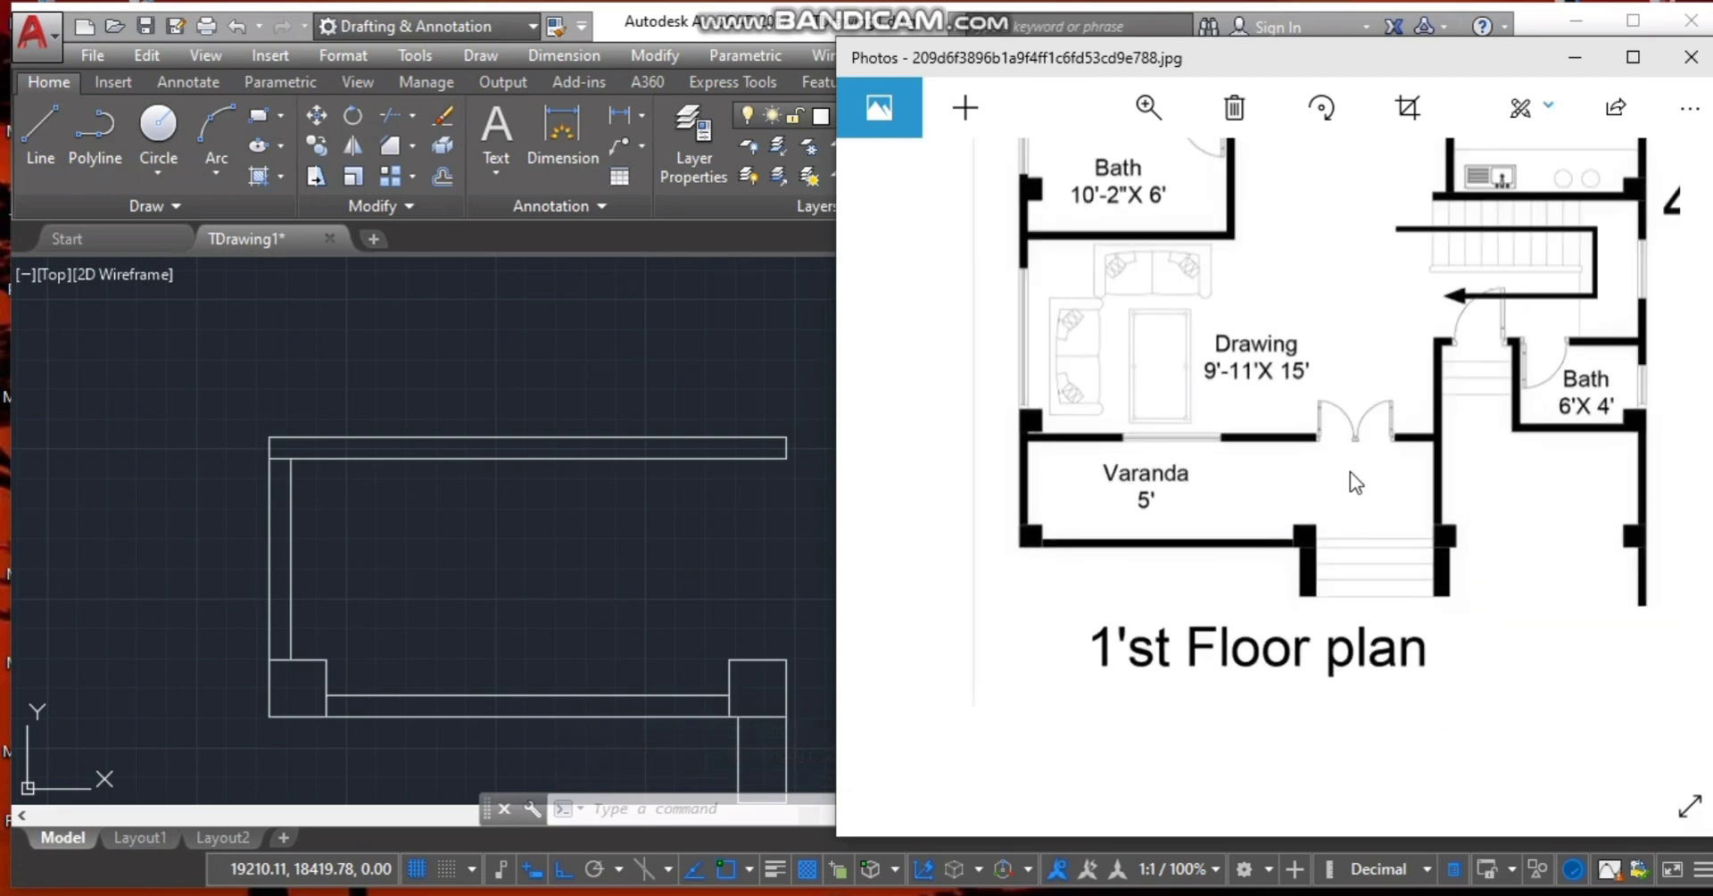
scroll(1351, 473, "down", 3)
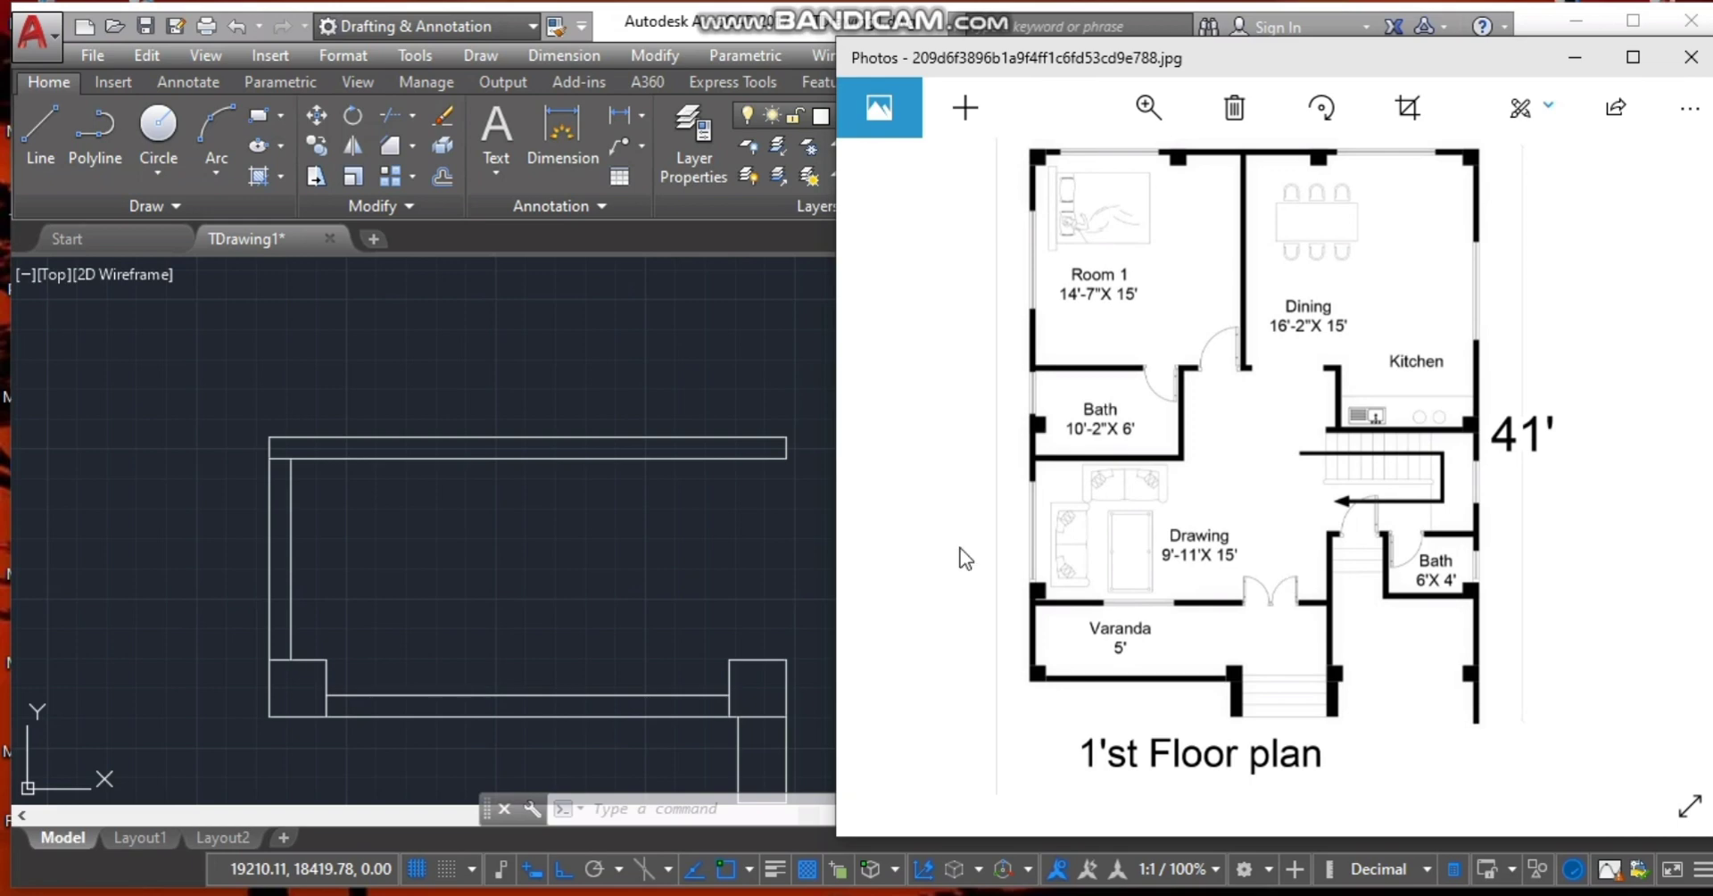
scroll(997, 557, "up", 3)
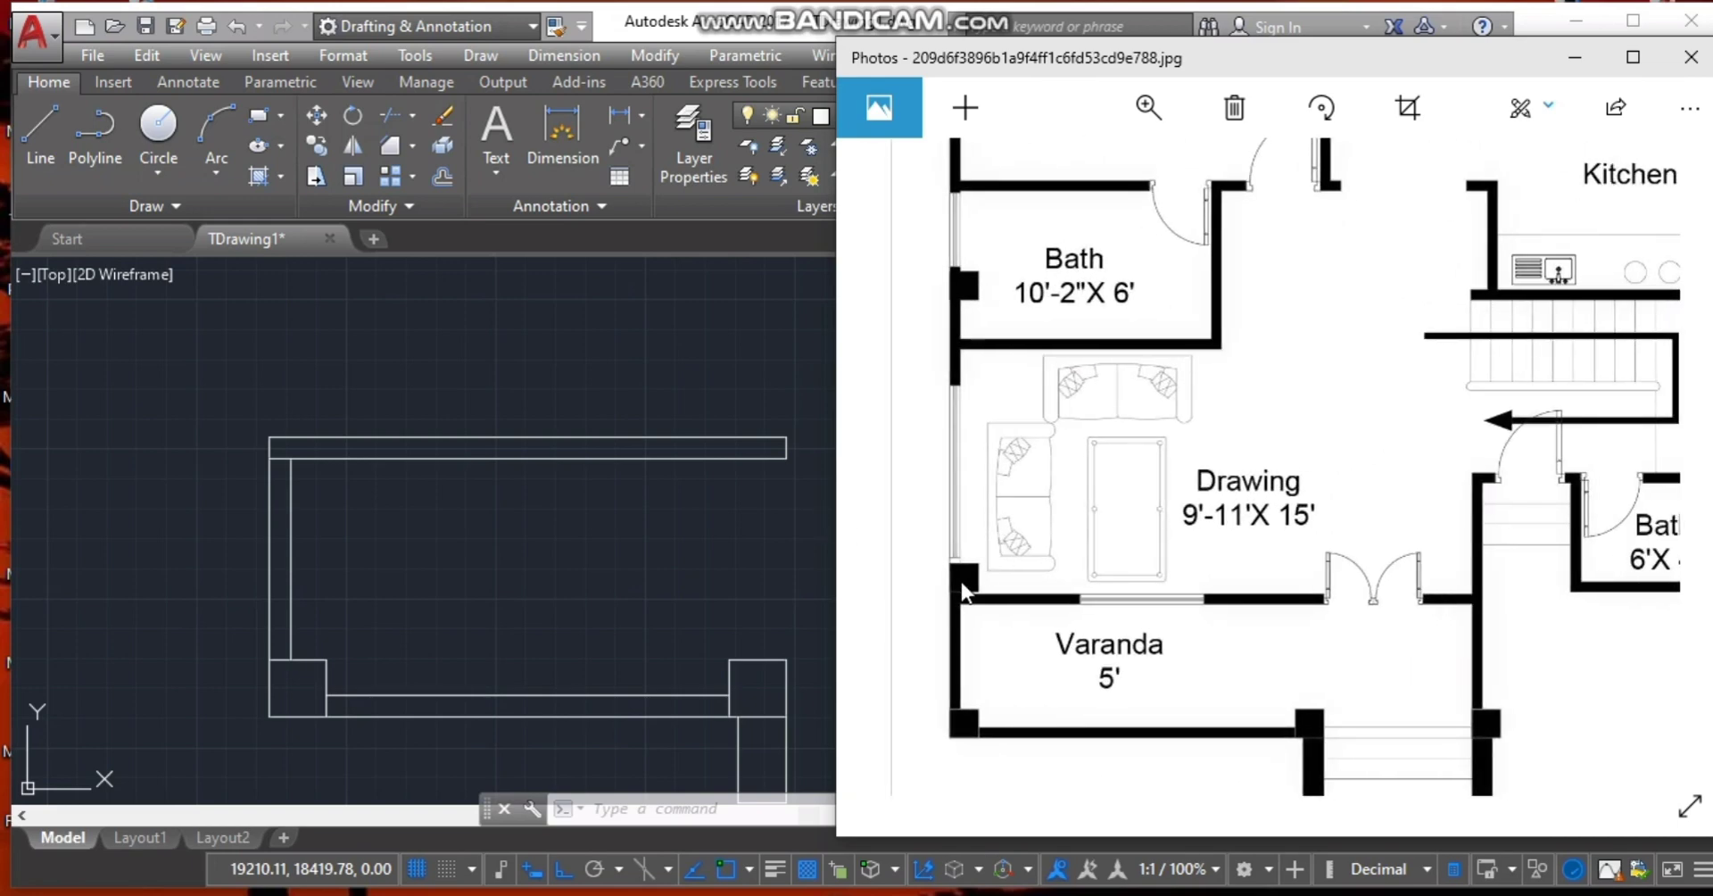
scroll(960, 580, "down", 1)
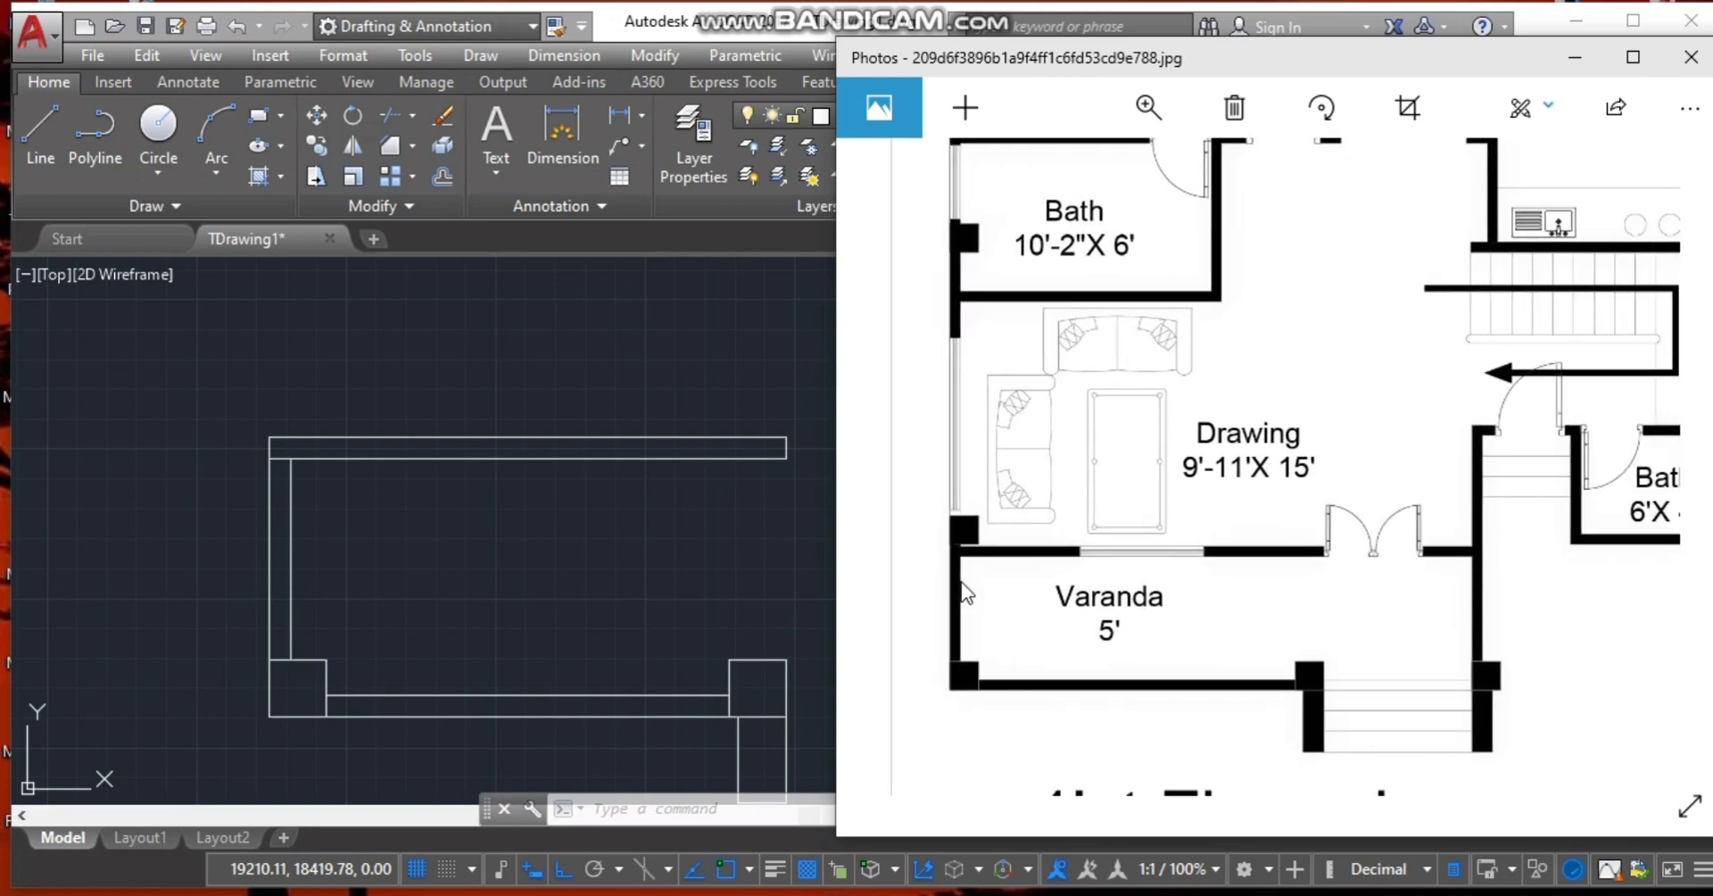
scroll(961, 581, "up", 2)
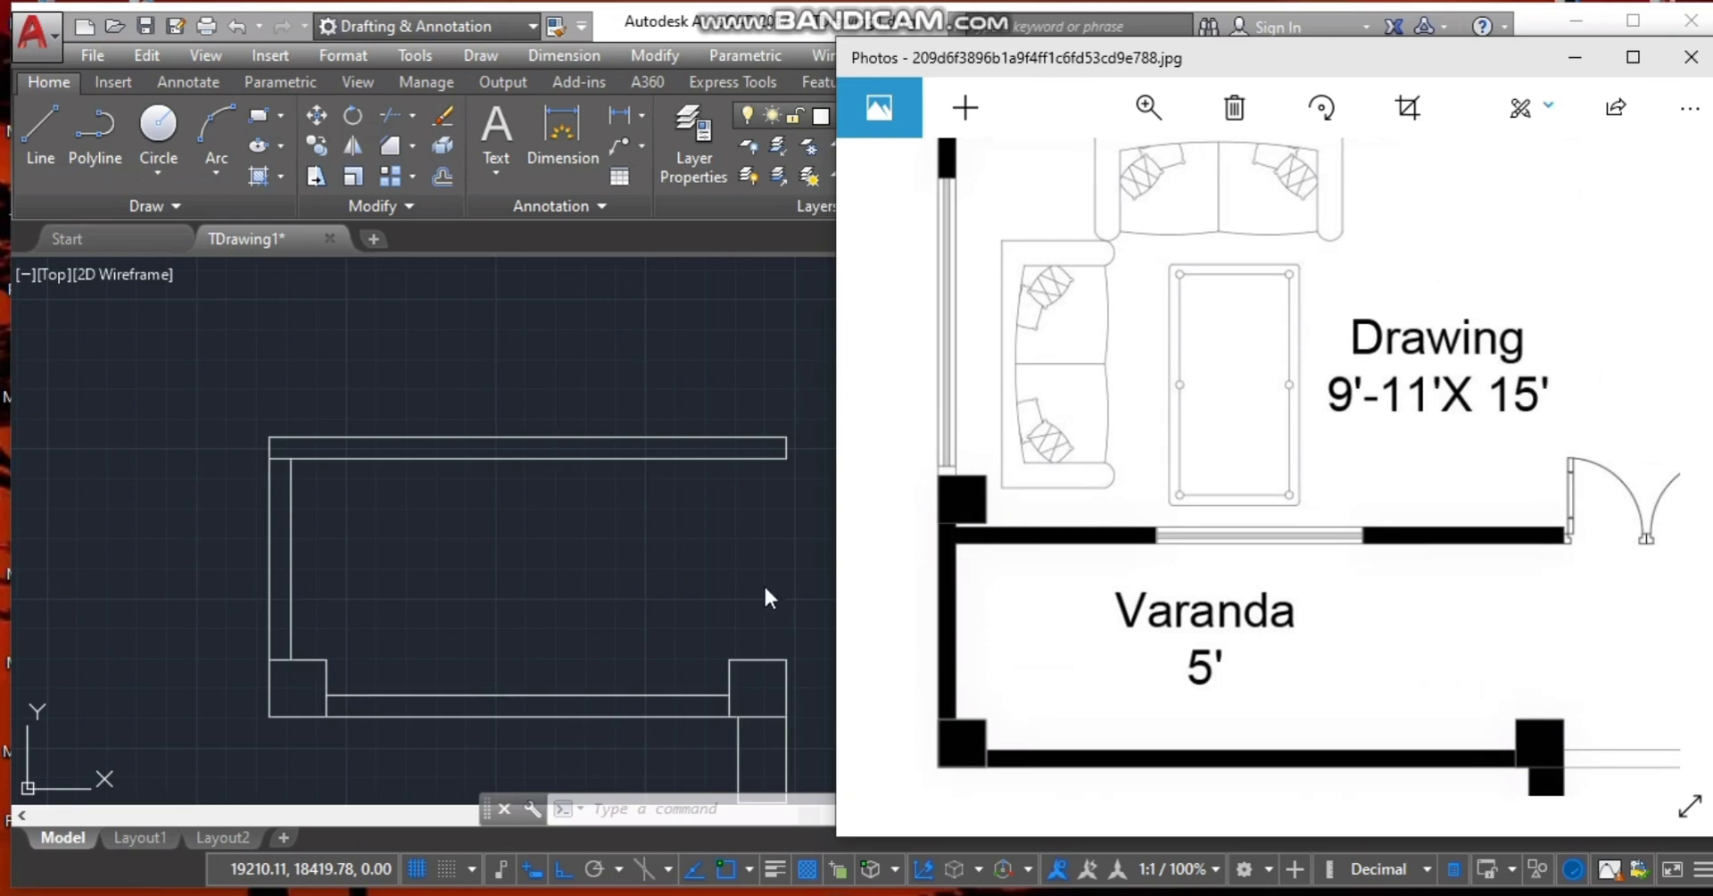
left_click(329, 480)
Offset the upper line of the varanda's long top wall by 150 upward.
scroll(325, 478, "down", 2)
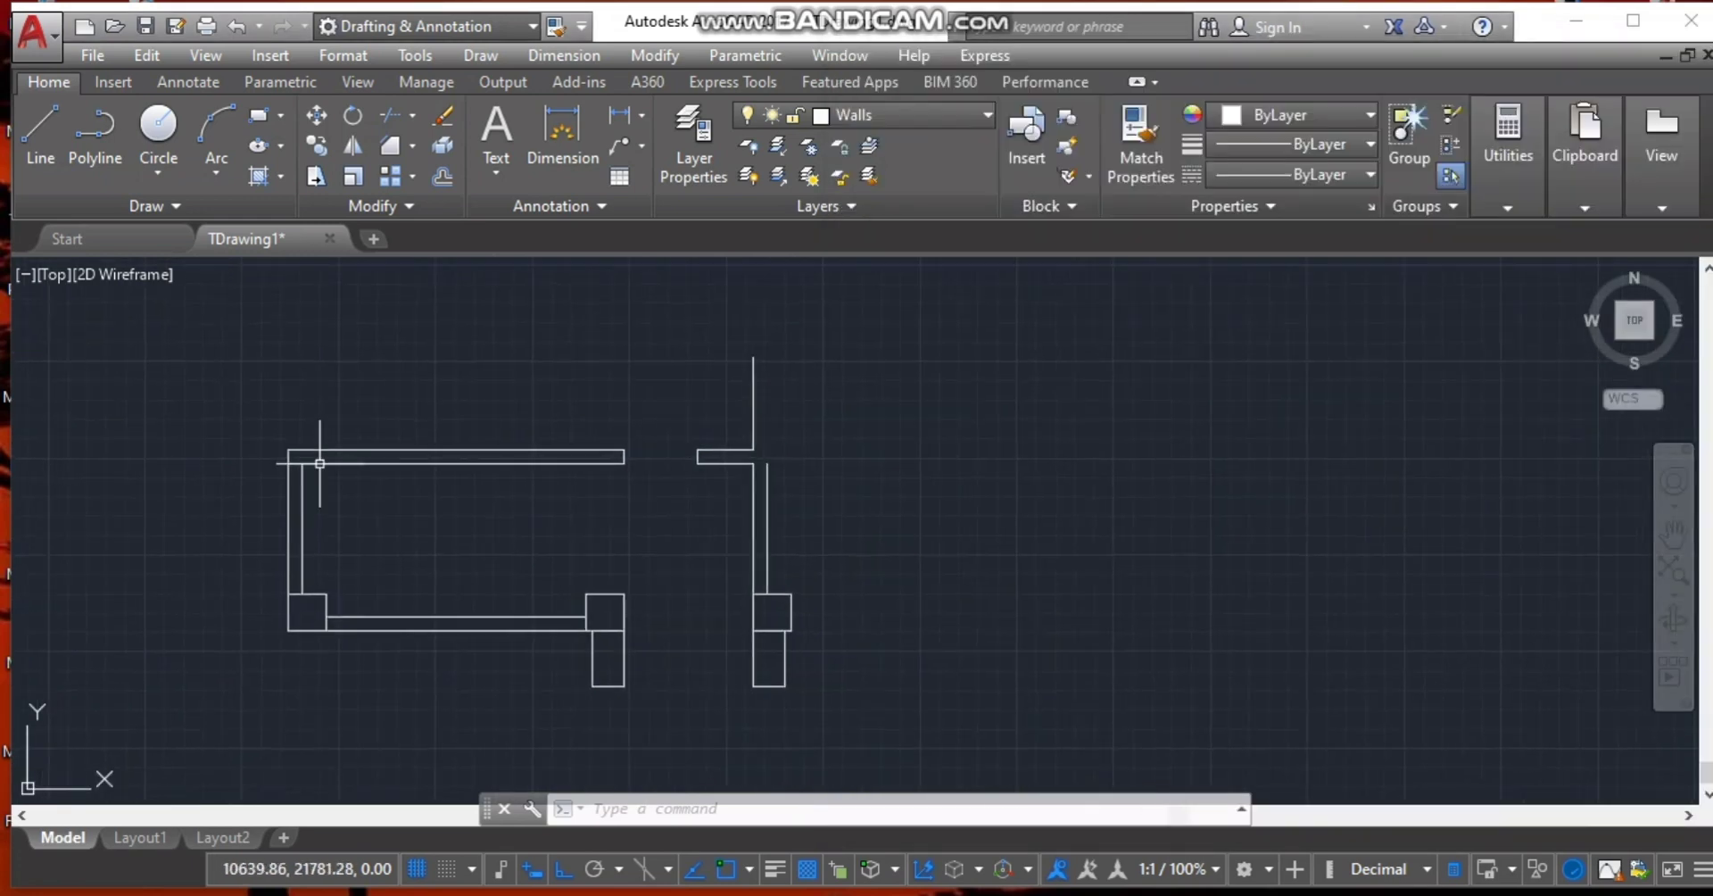
left_click(452, 175)
type("150")
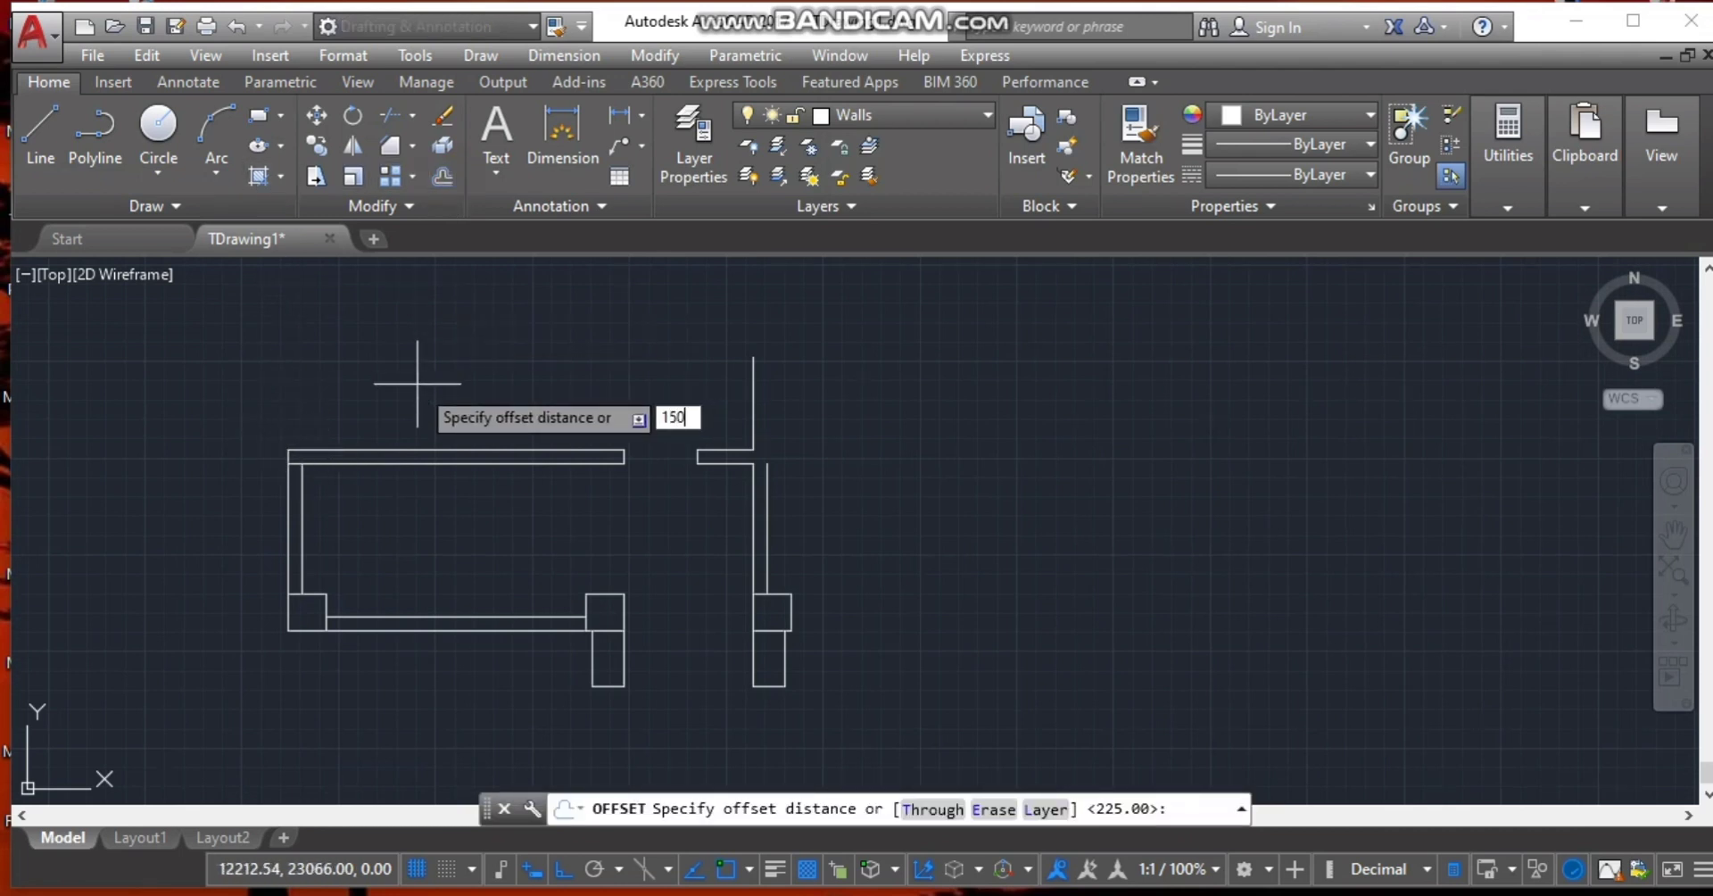
key("Return")
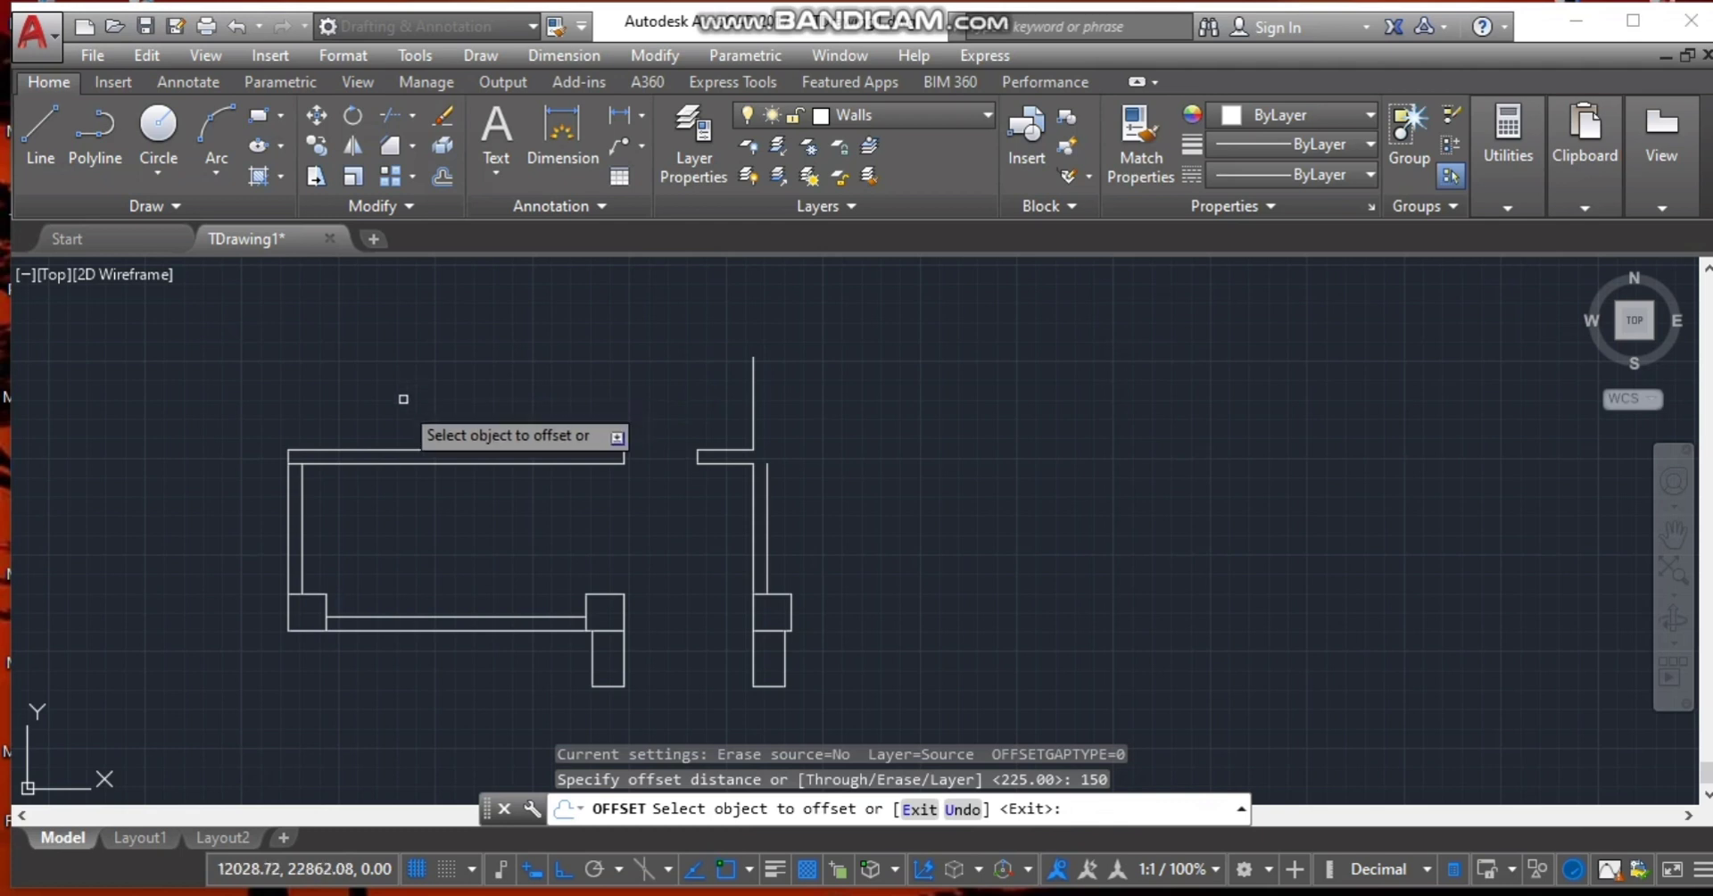
left_click(349, 451)
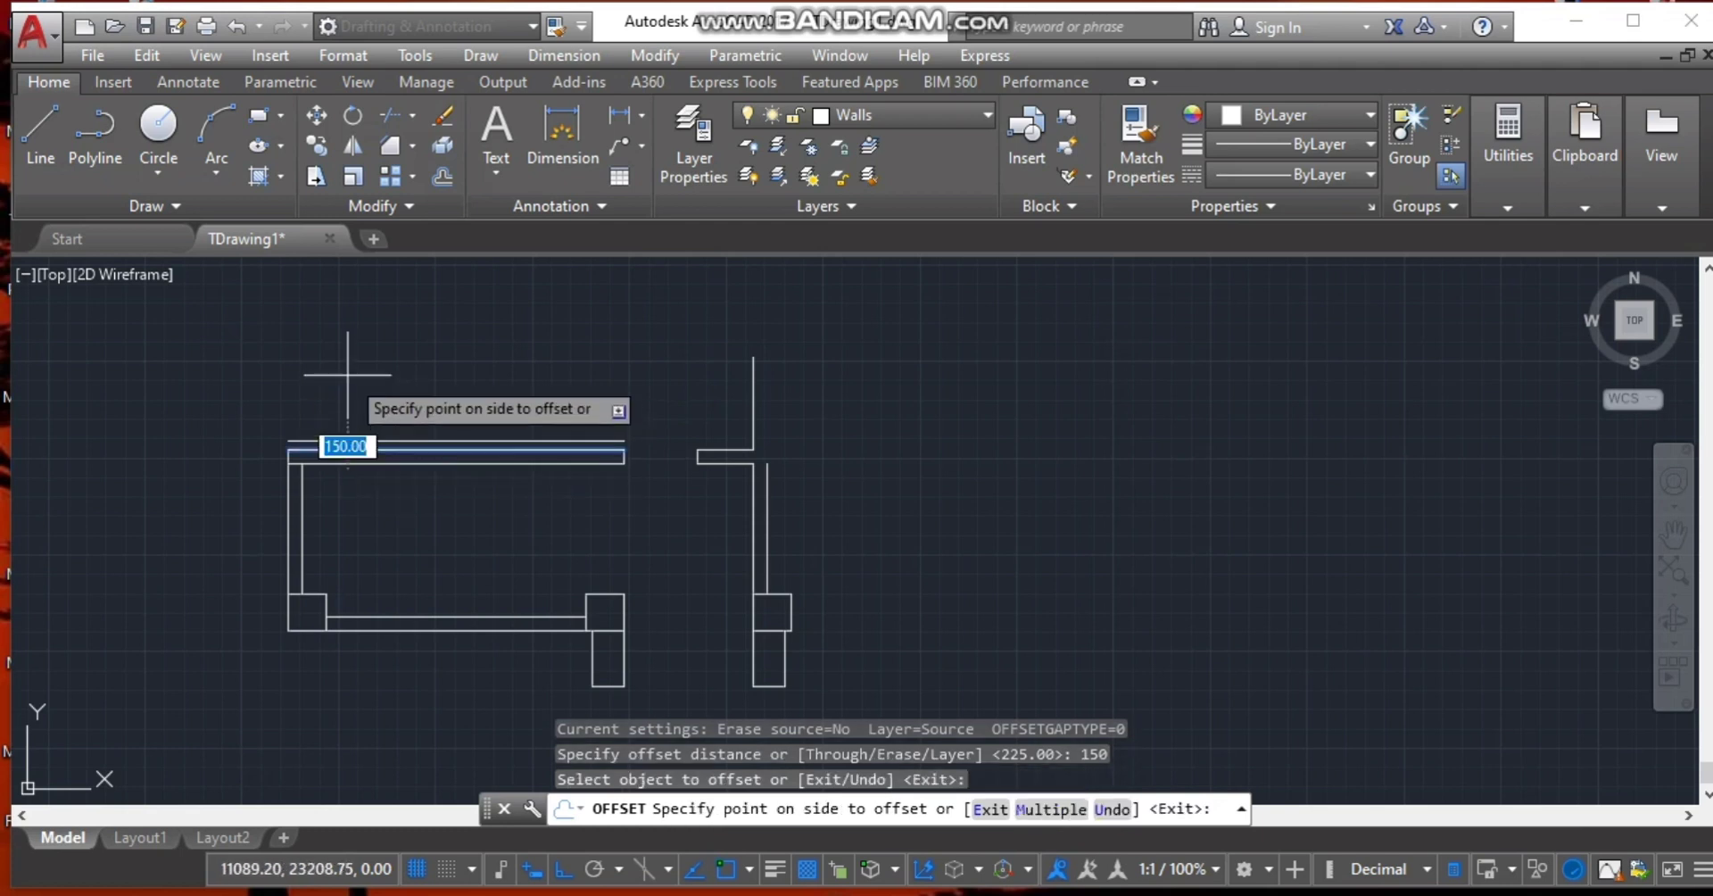
left_click(339, 373)
Draw a 600 by 600 column upward from the left end of the new offset line.
left_click(34, 143)
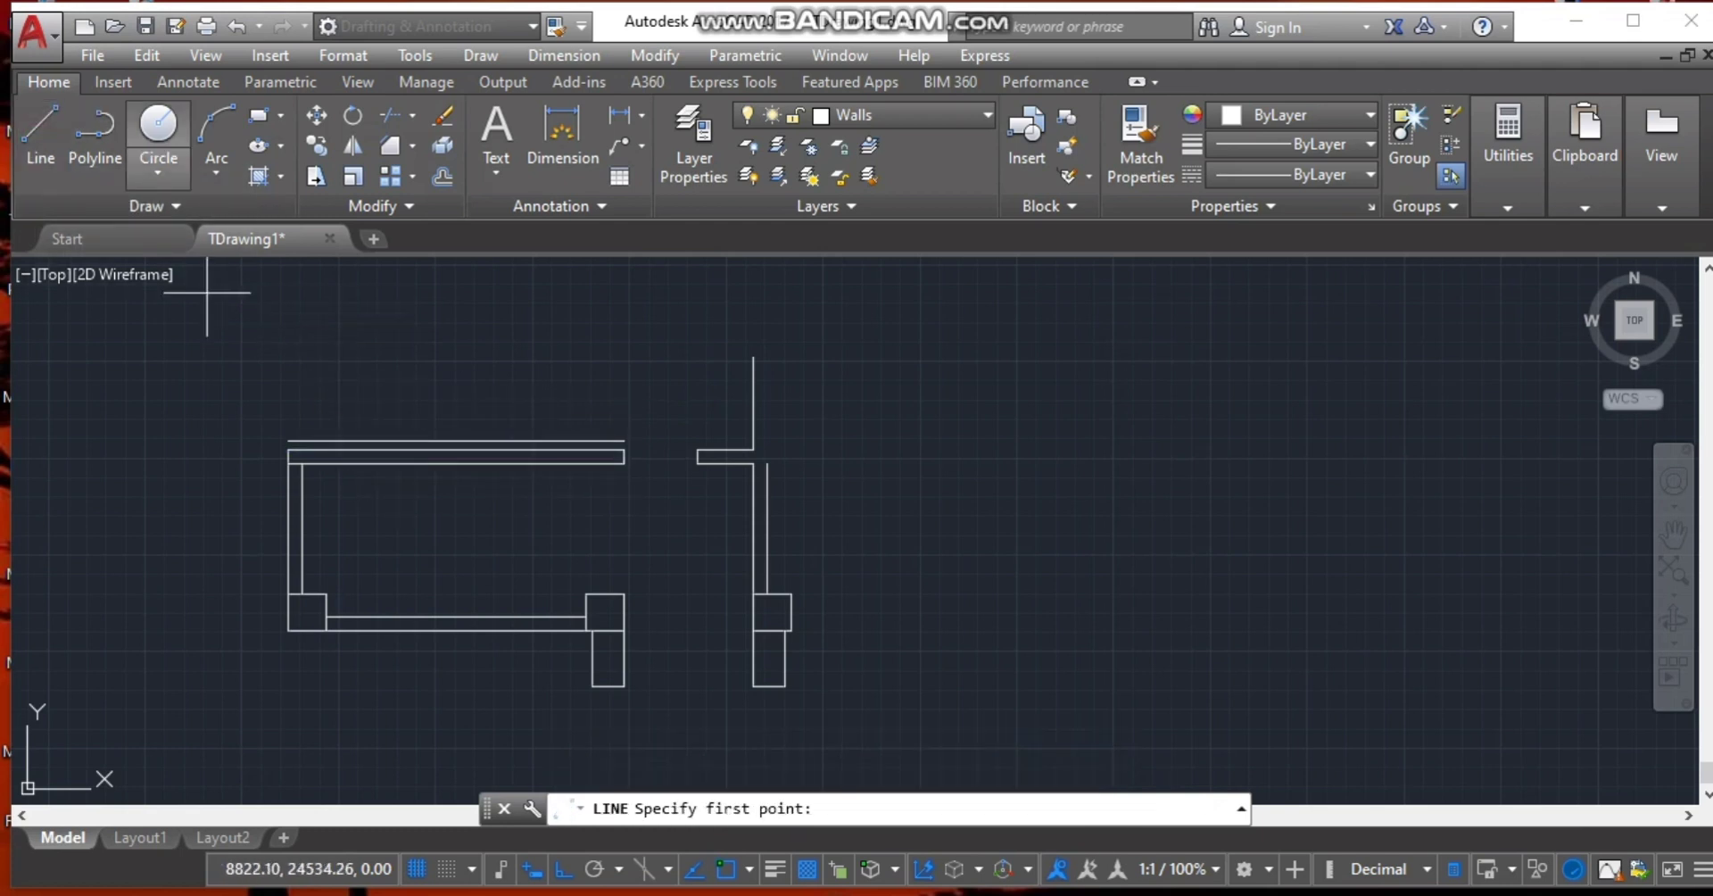
left_click(287, 441)
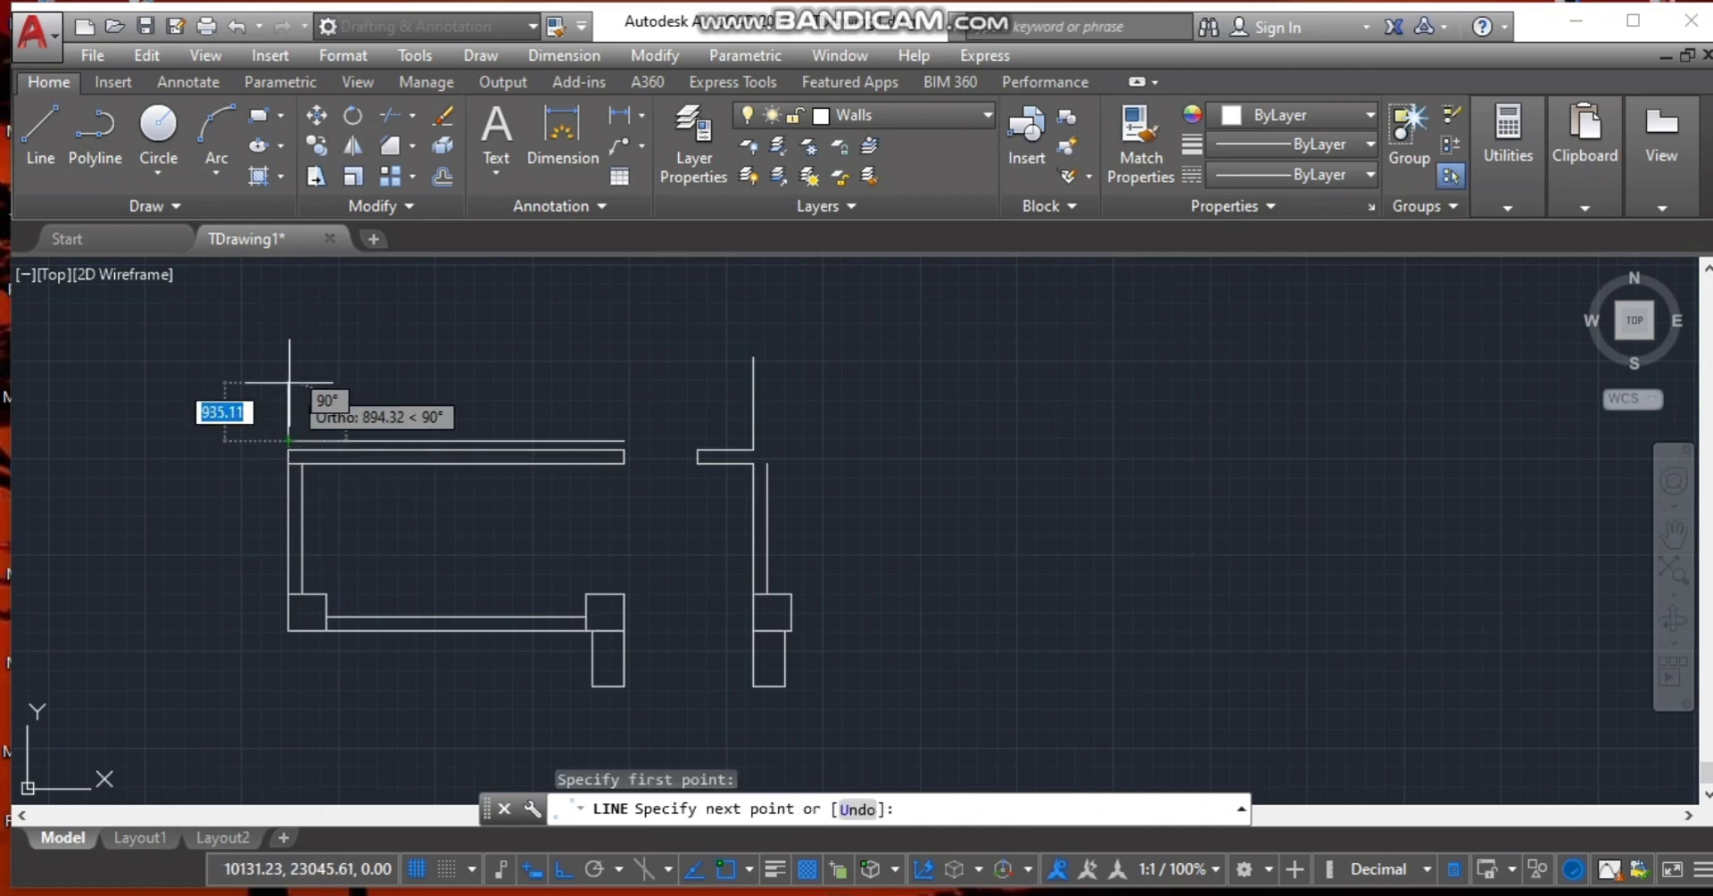
type("600")
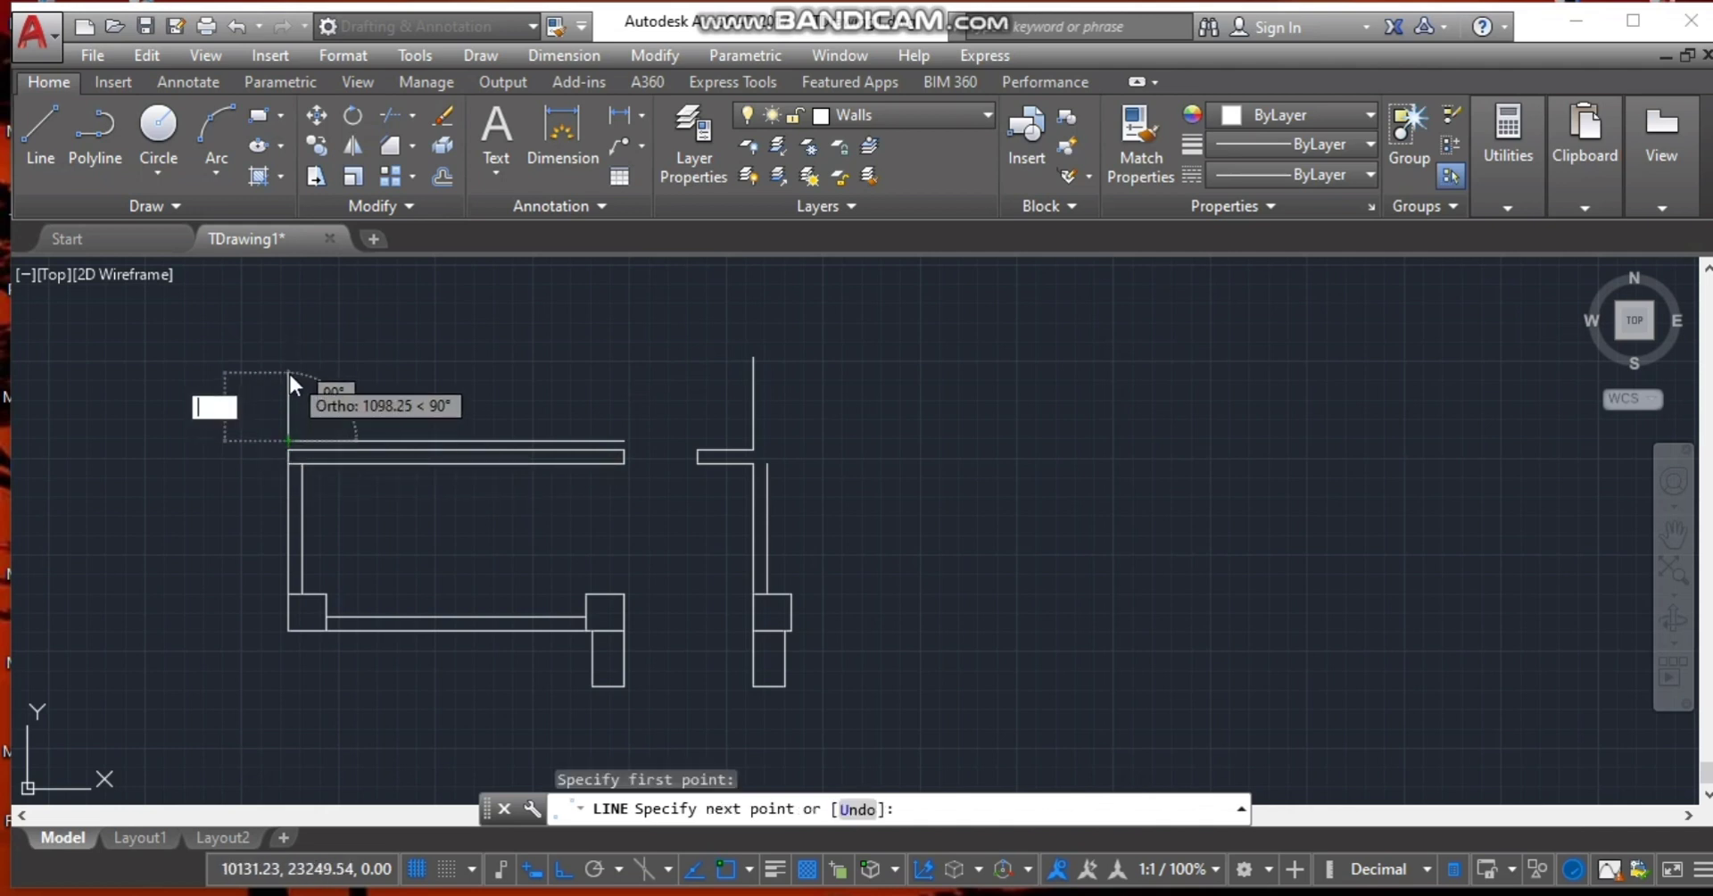
key("Return")
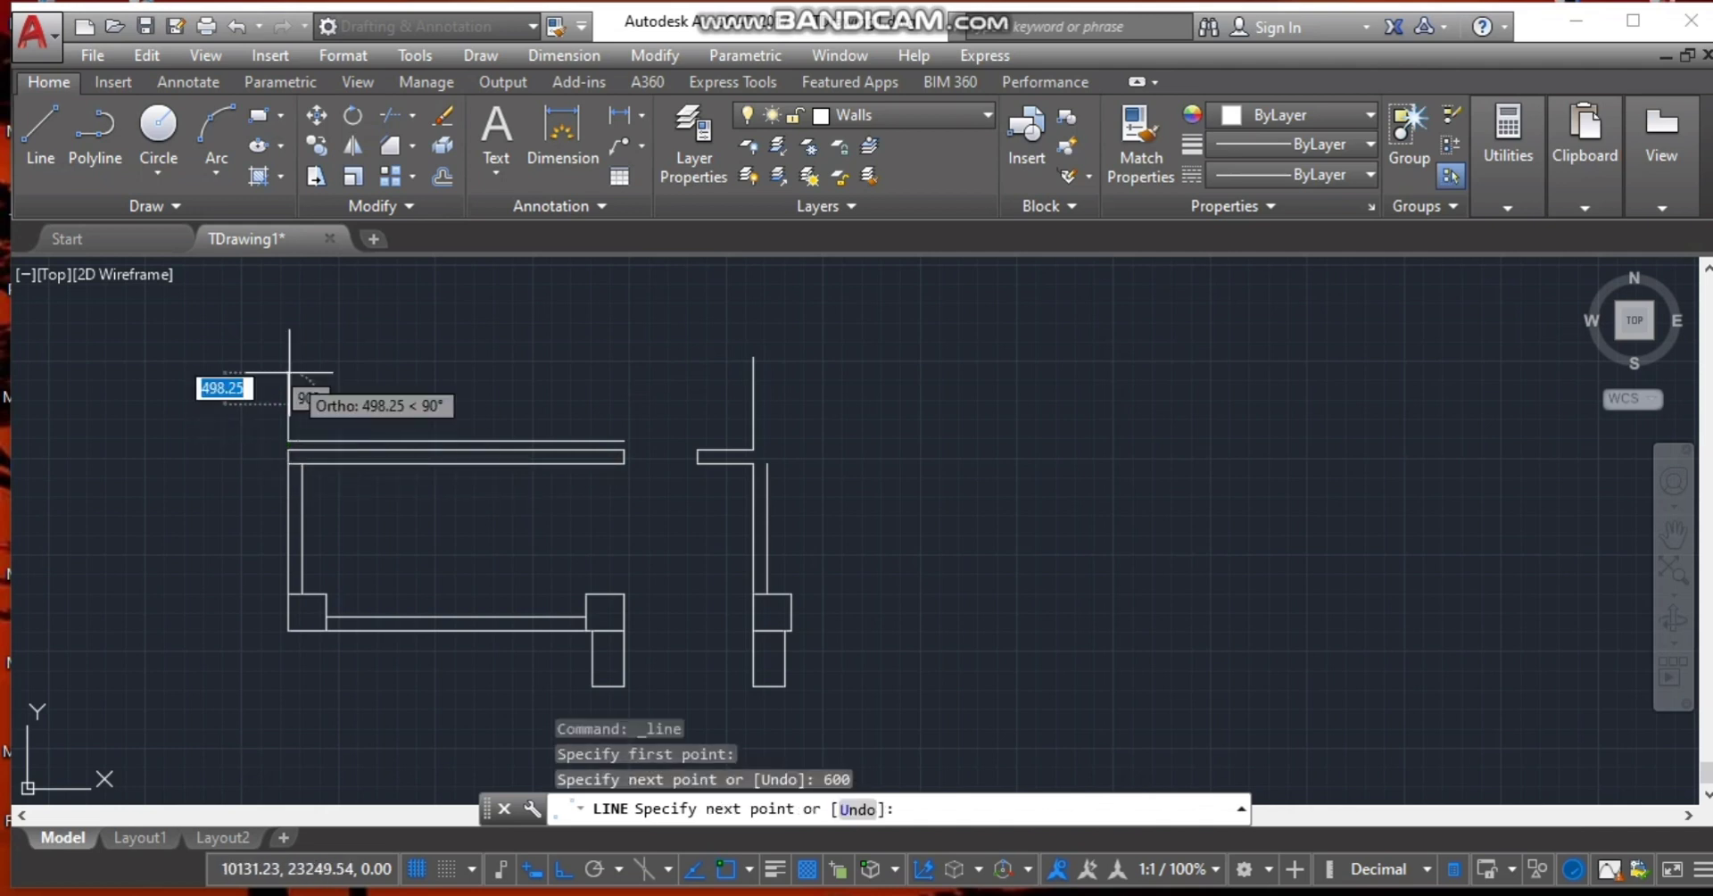
type("600")
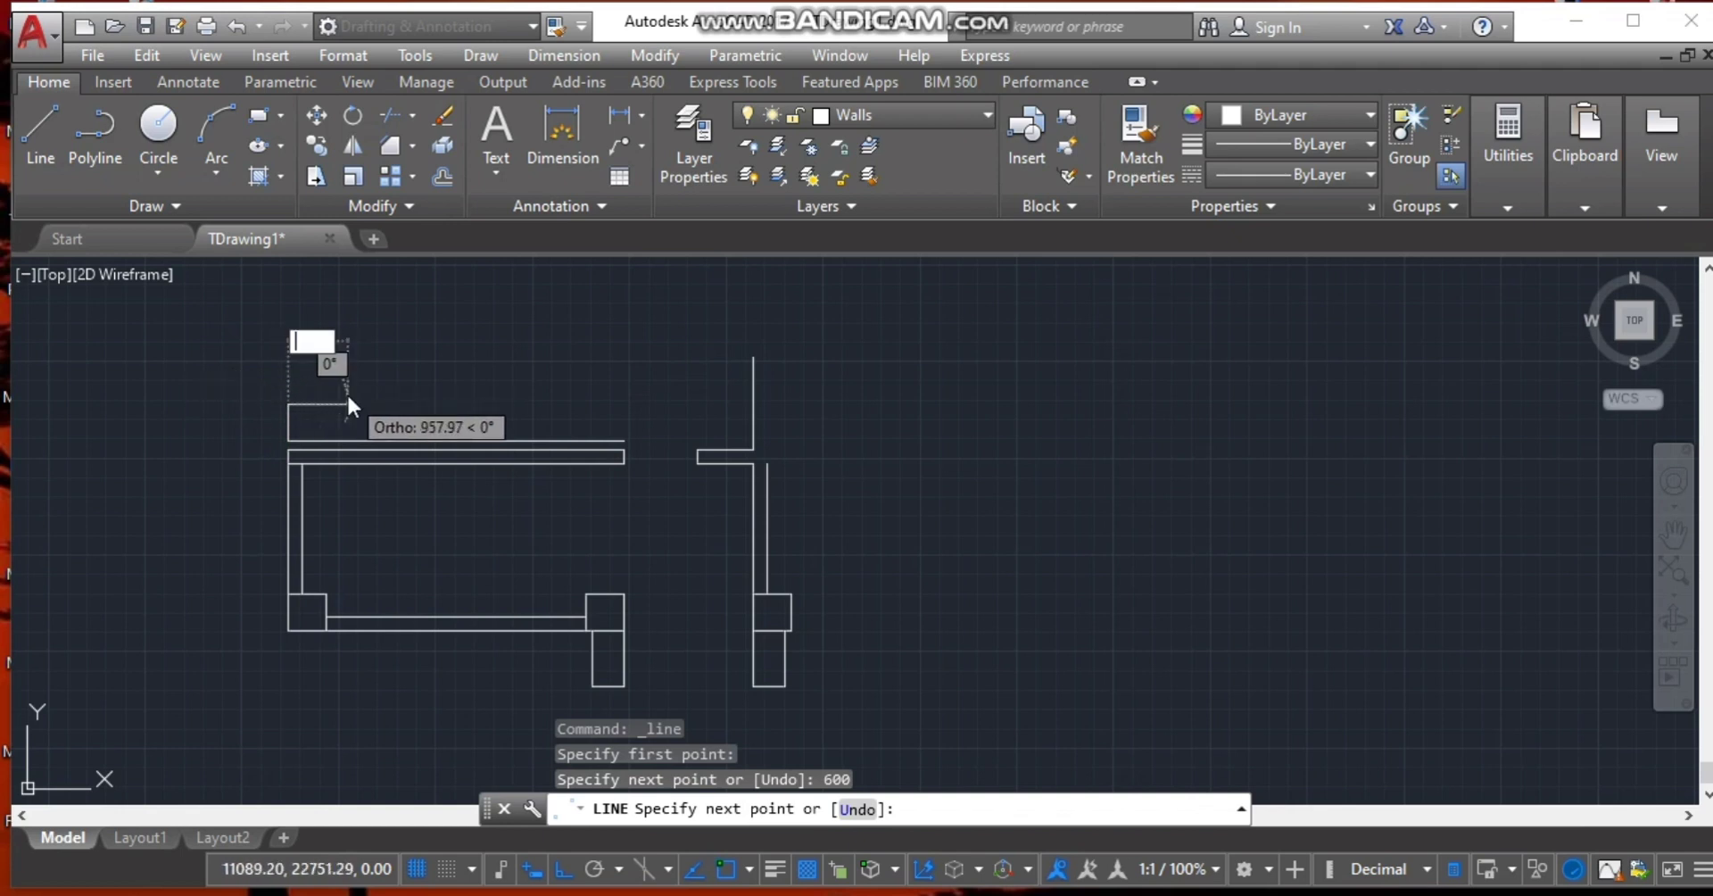
key("Return")
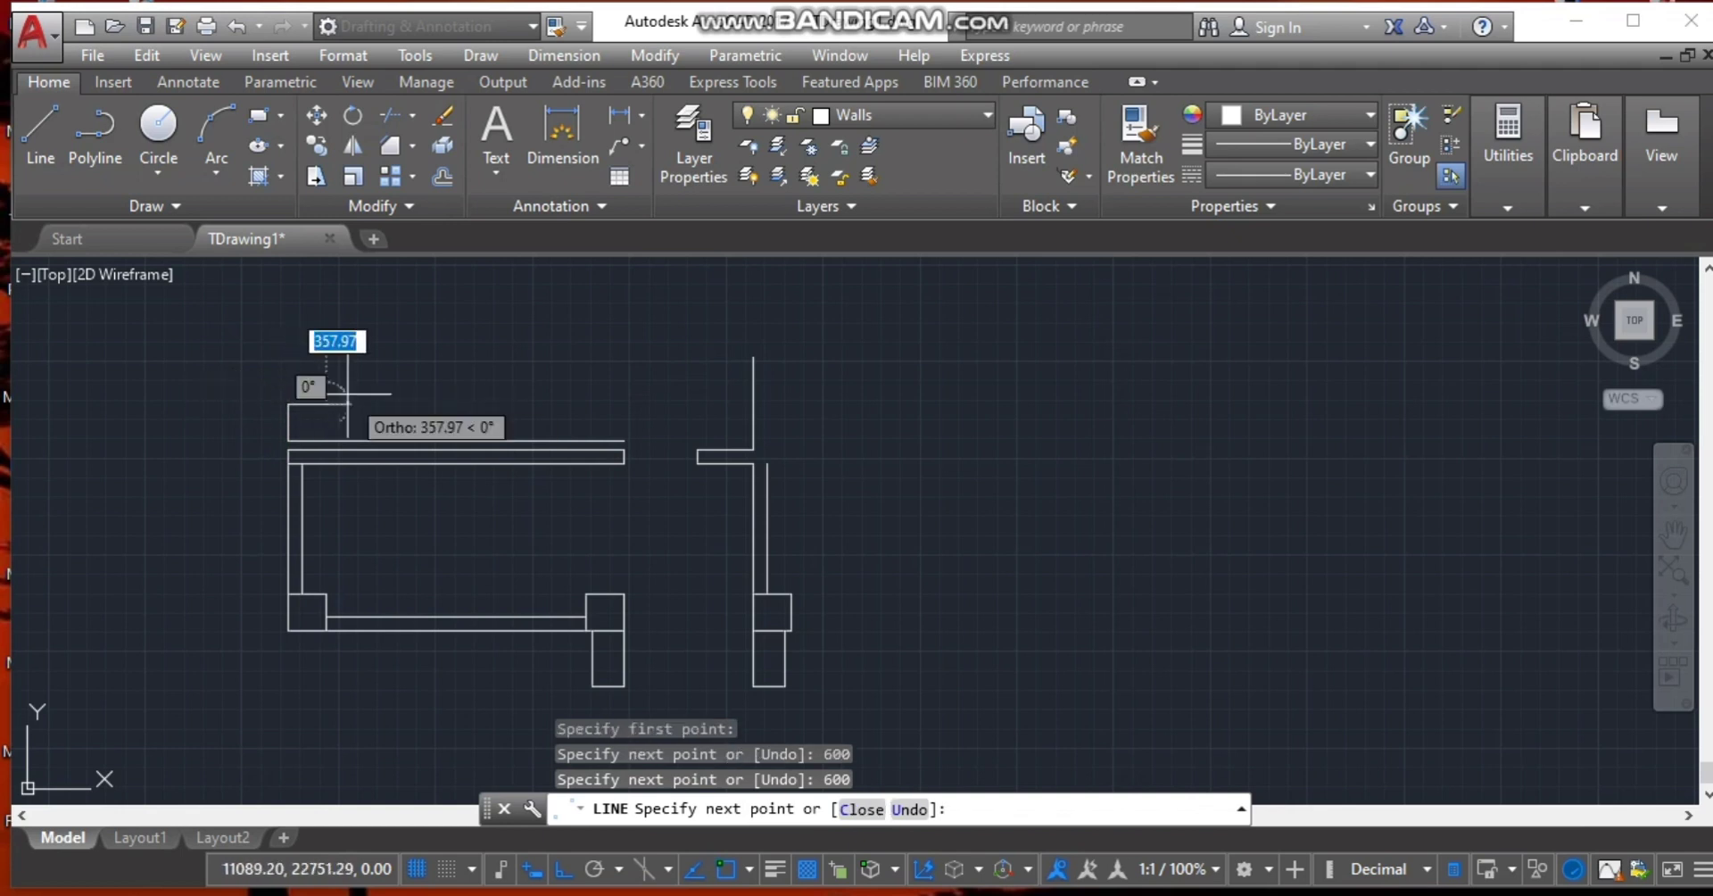
left_click(326, 442)
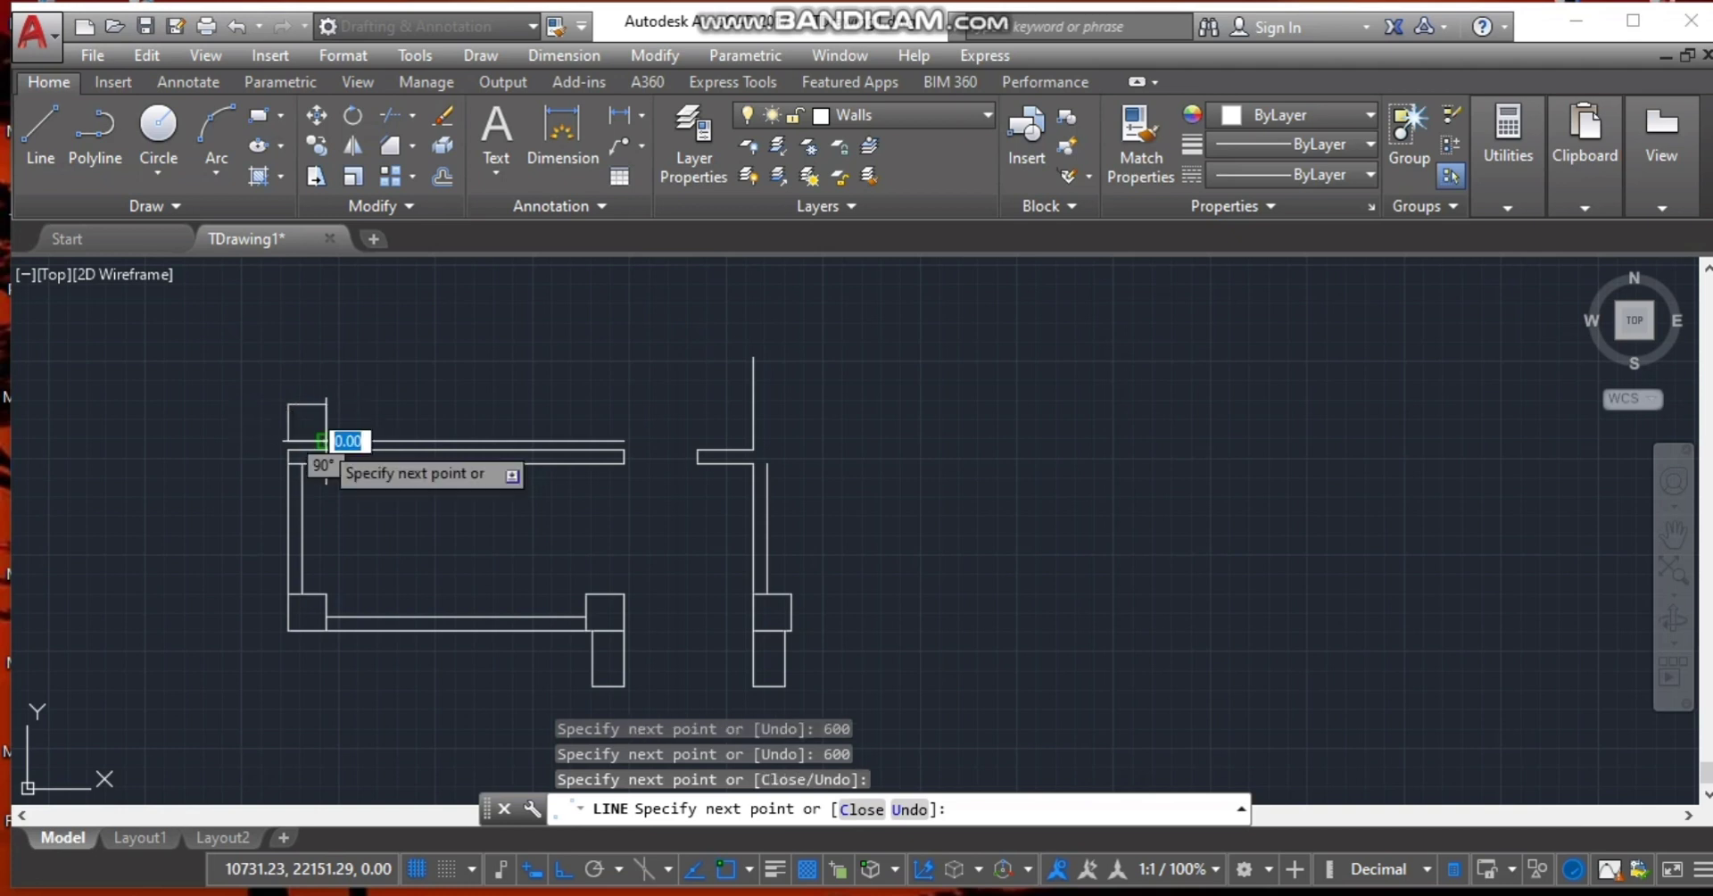
key("Escape")
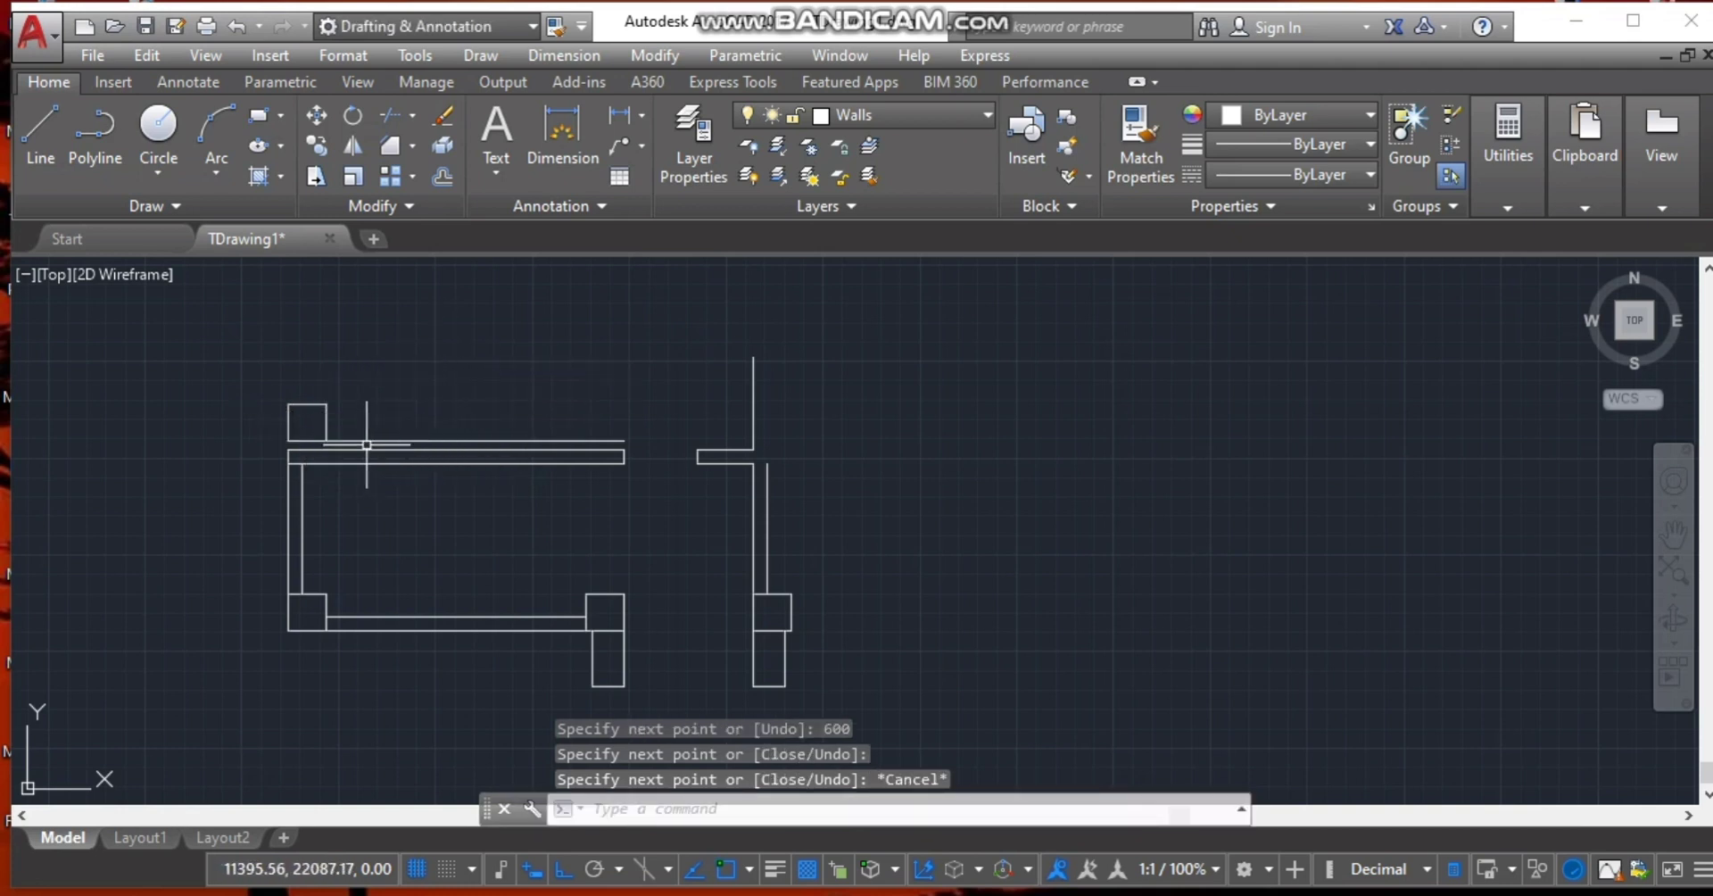
Trim away the part of the offset guide line that runs beyond the new column's right edge.
left_click(412, 116)
left_click(420, 153)
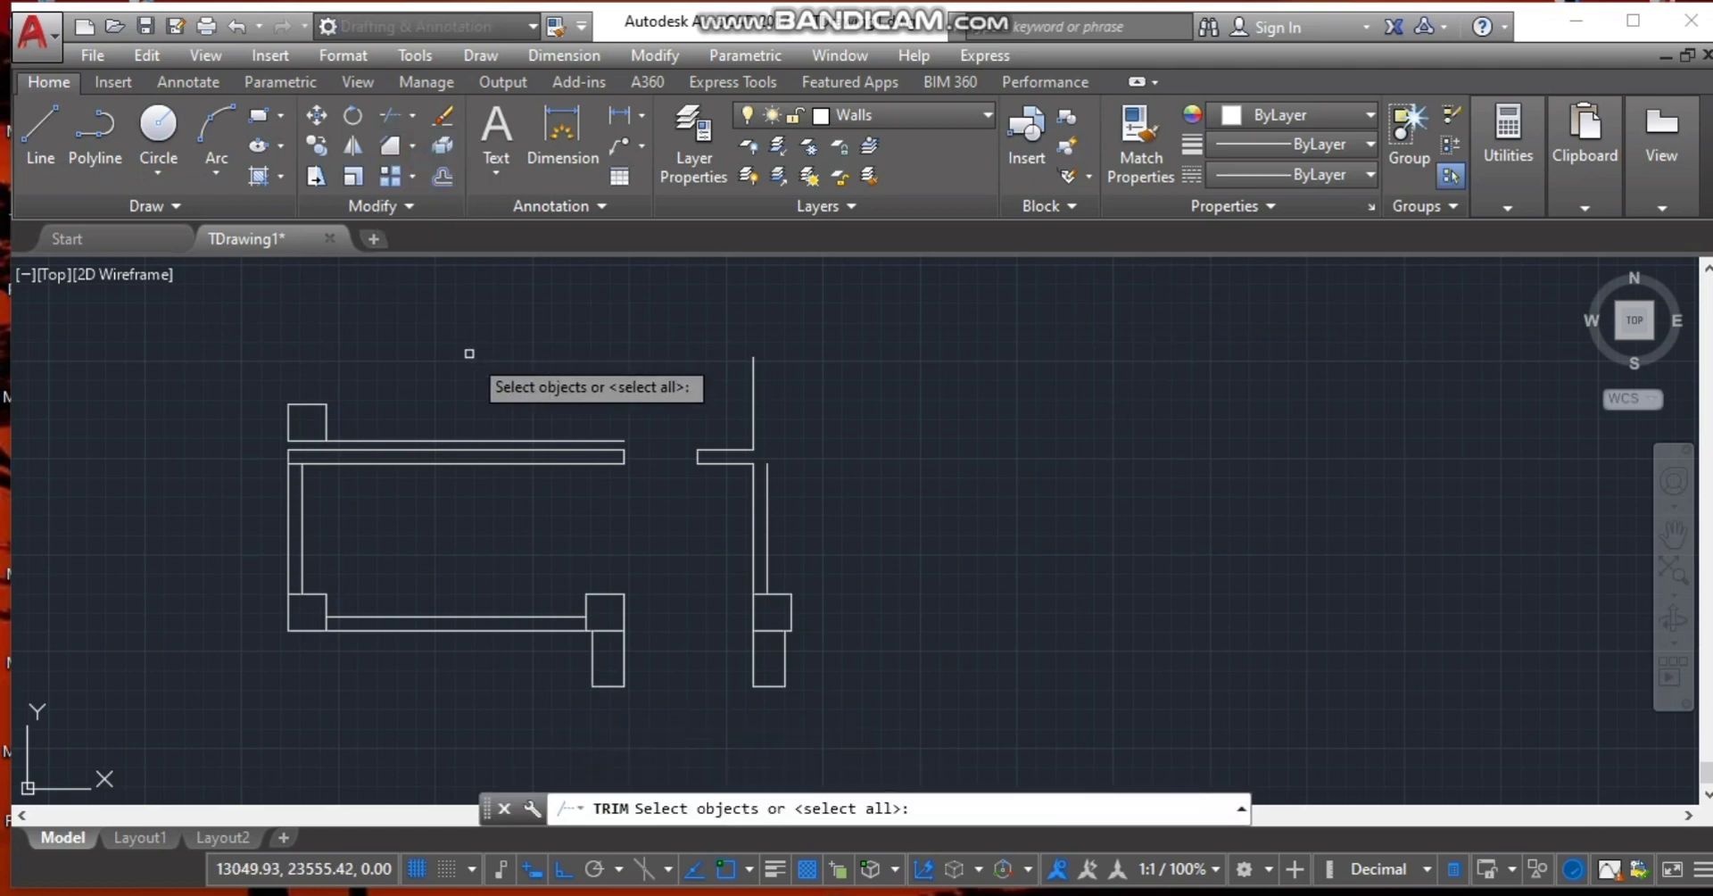
key("Return")
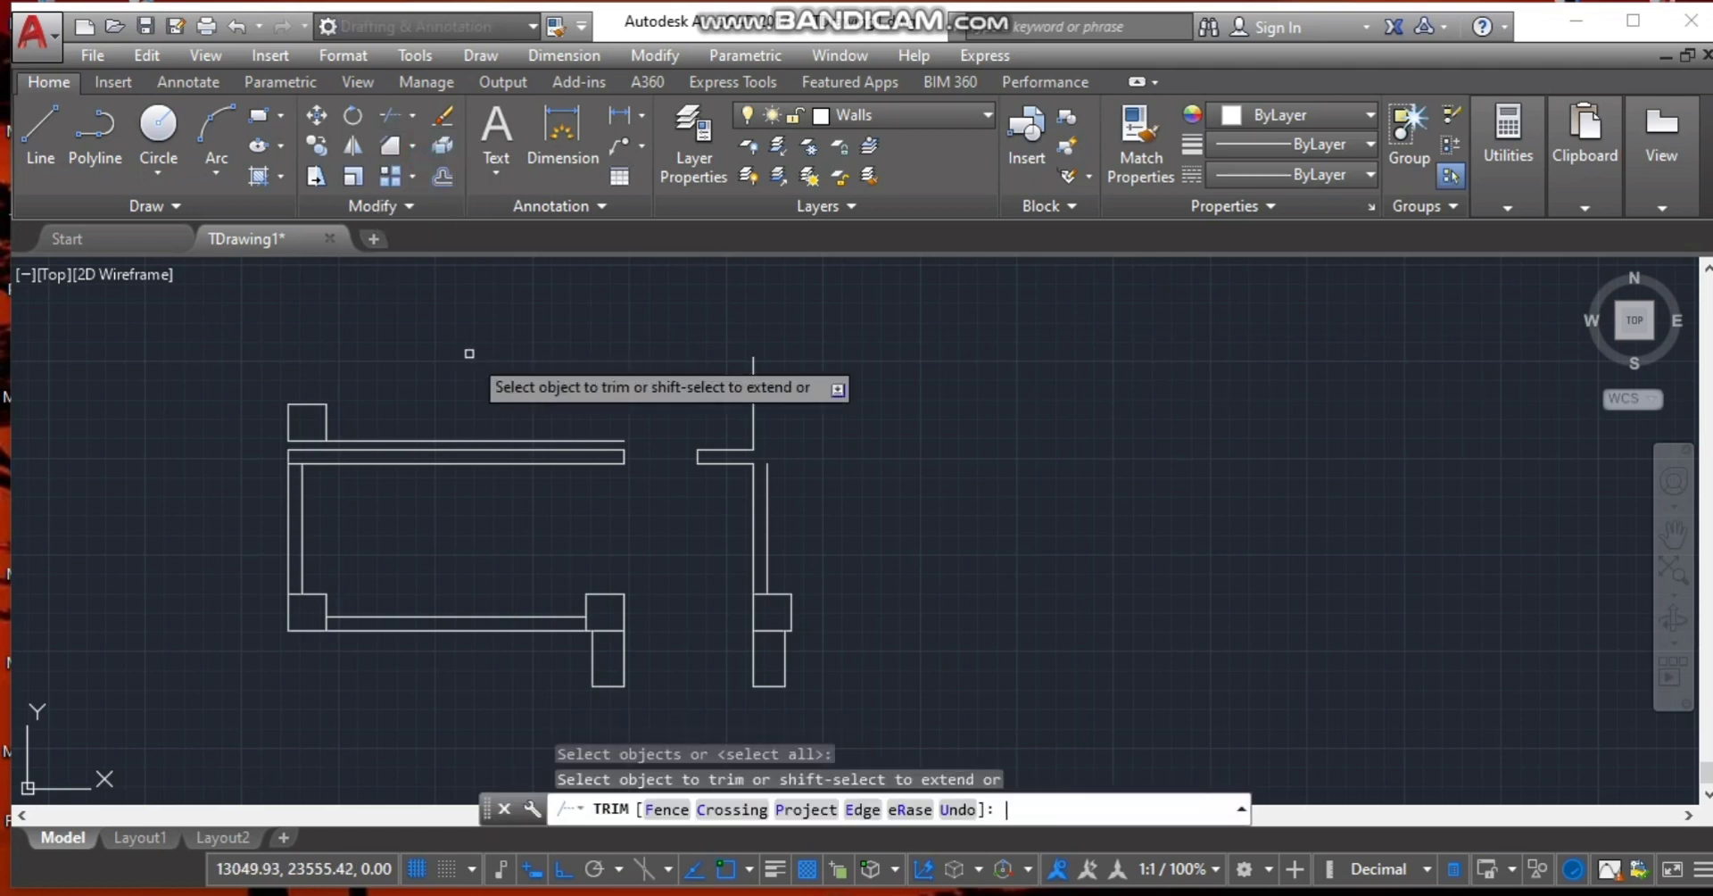
left_click(417, 443)
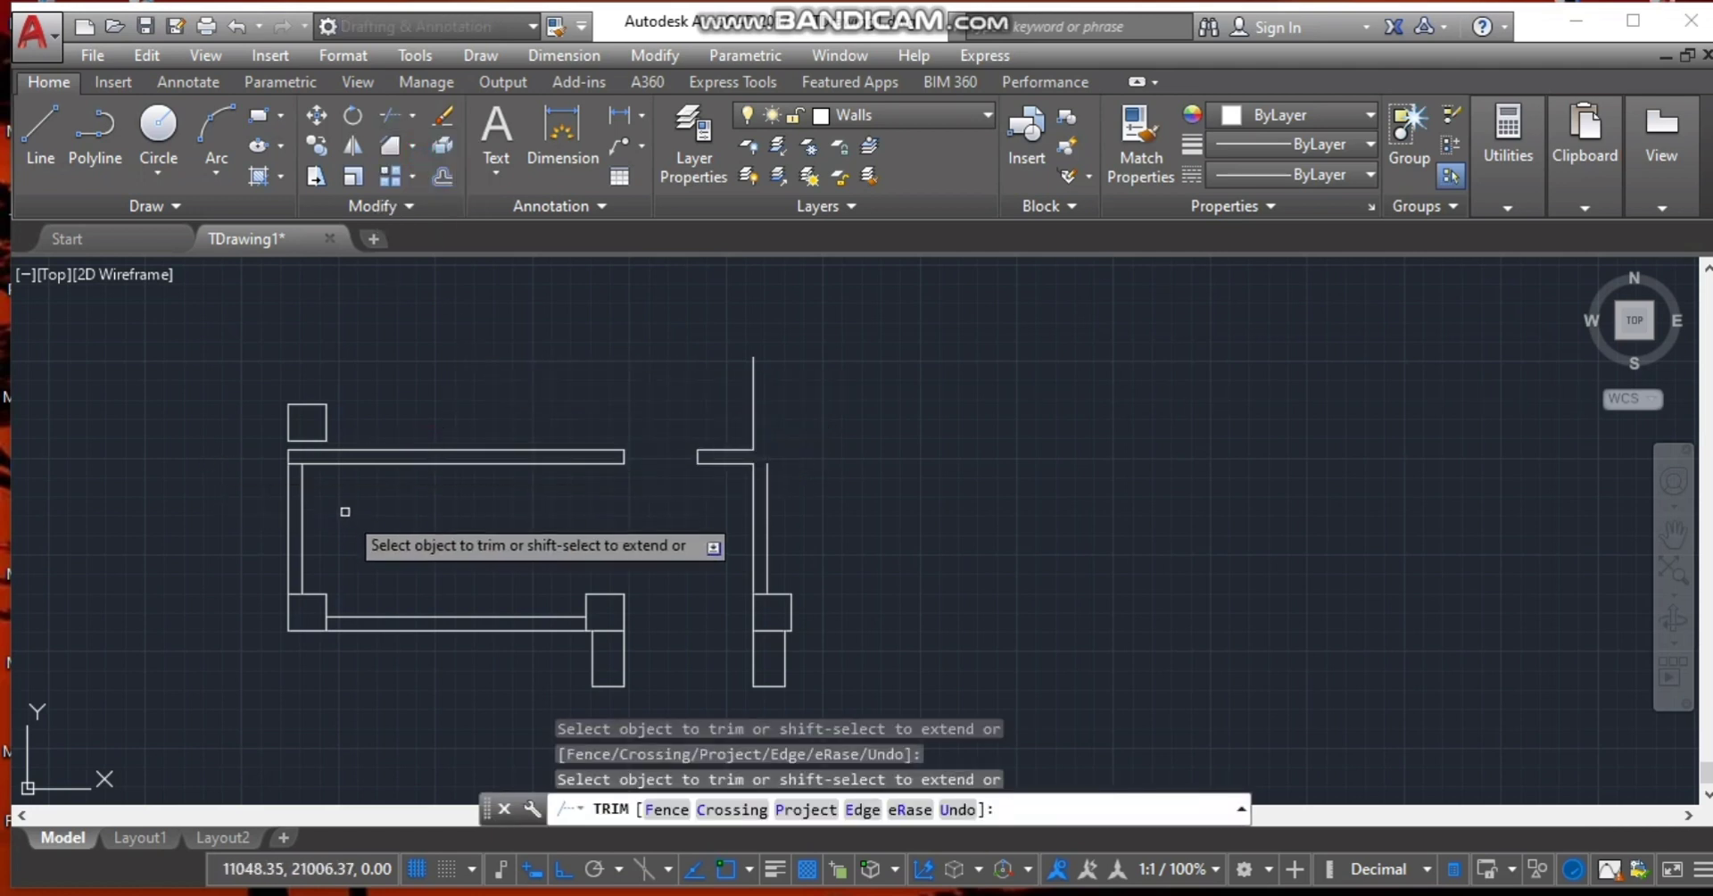
Draw a short vertical line joining the new column's lower-left corner to the upper-left corner of the wall below.
left_click(40, 136)
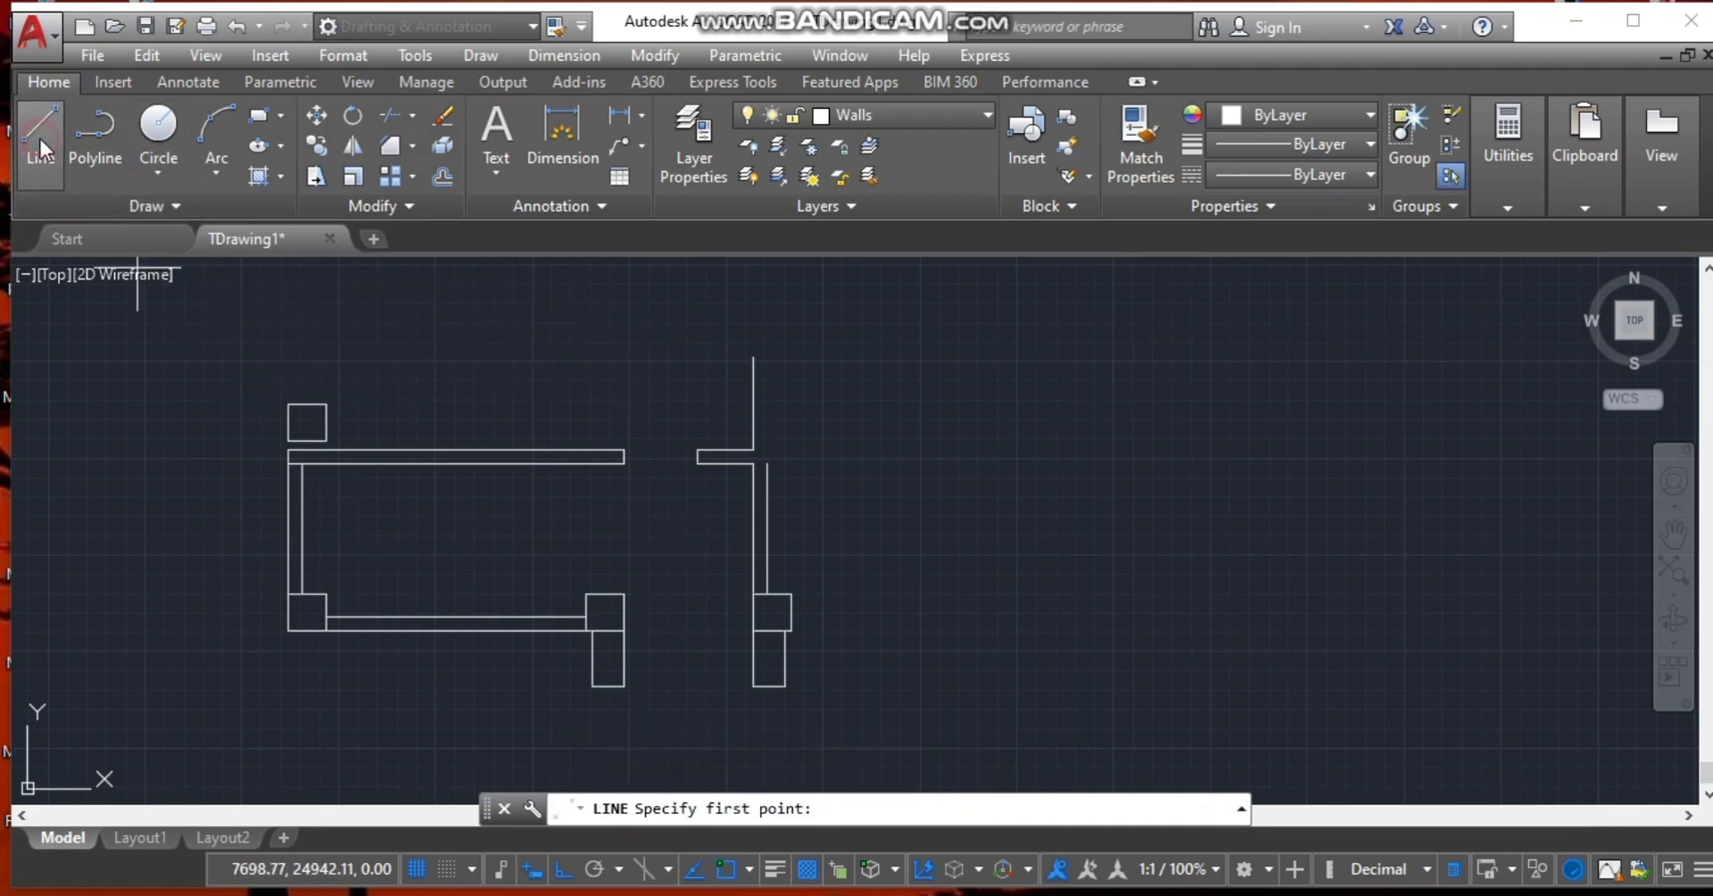
left_click(285, 438)
key("Escape")
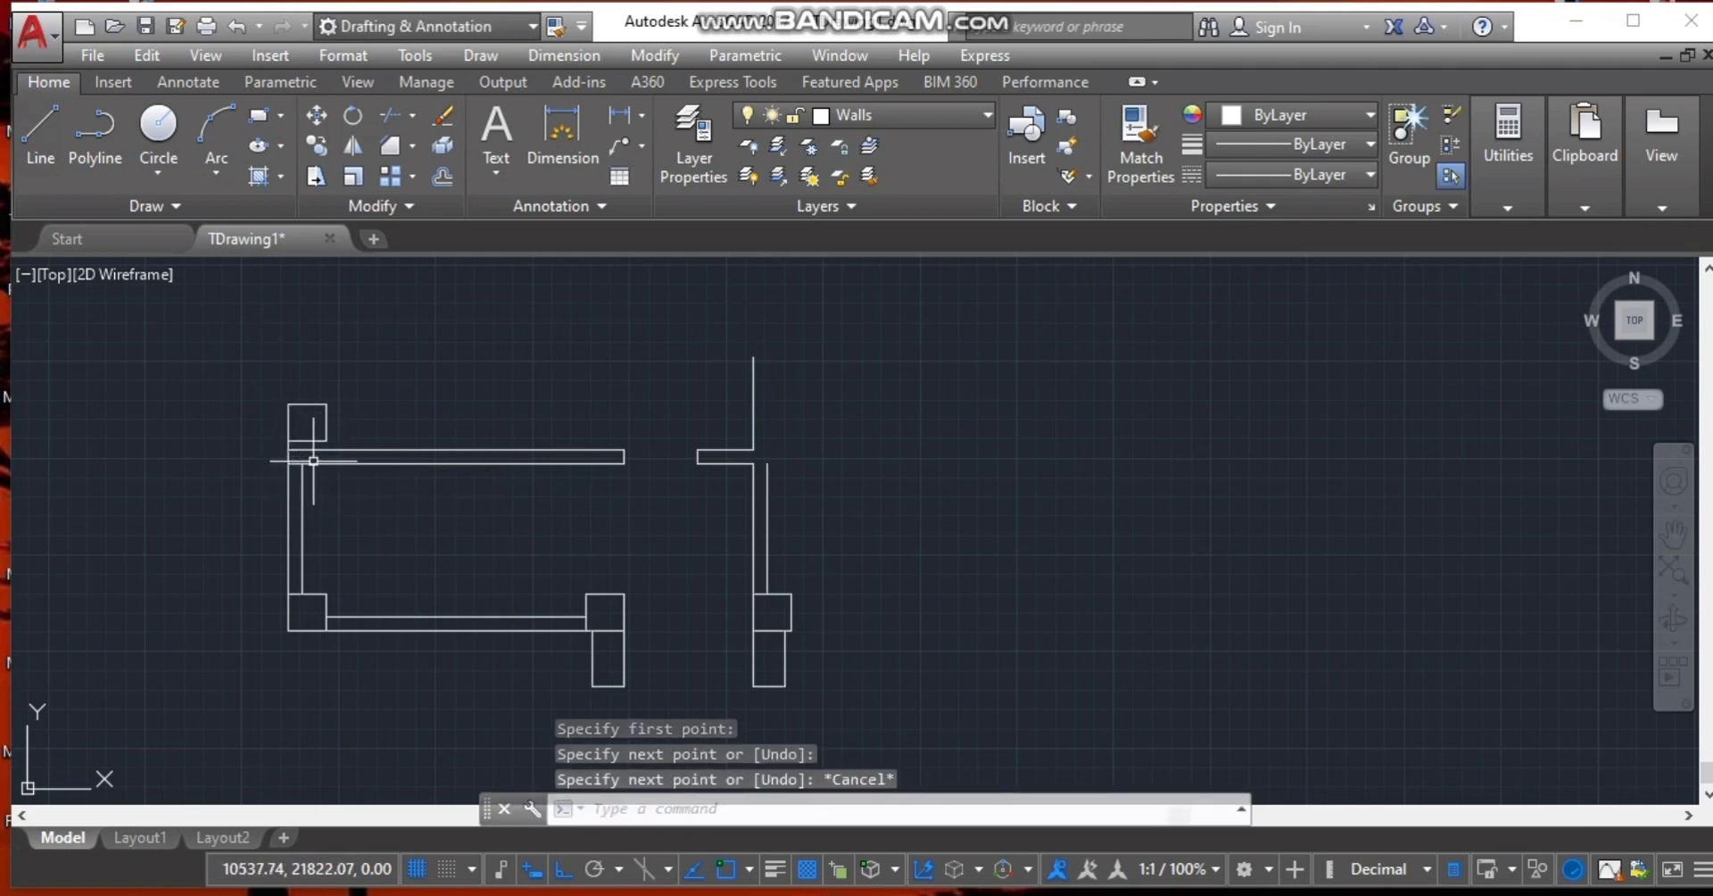
Draw a short vertical line from the varanda's long top wall up to the column's bottom edge, aligned with the left wall's inner face.
middle_click_drag(331, 468, 298, 467)
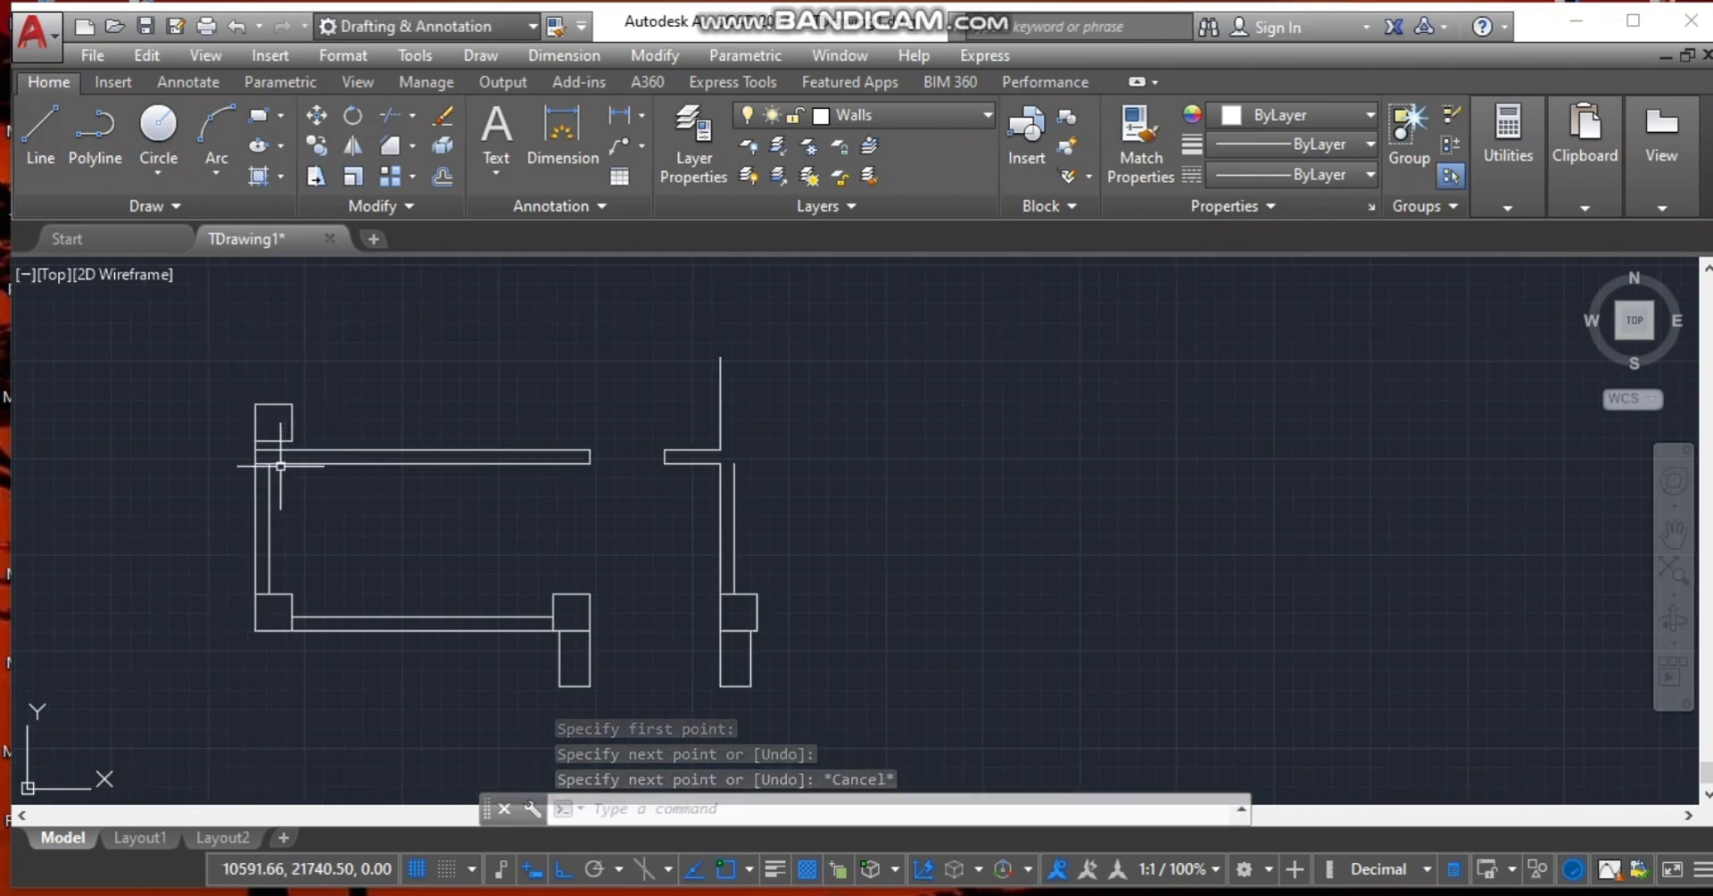
scroll(264, 461, "up", 5)
scroll(260, 461, "up", 2)
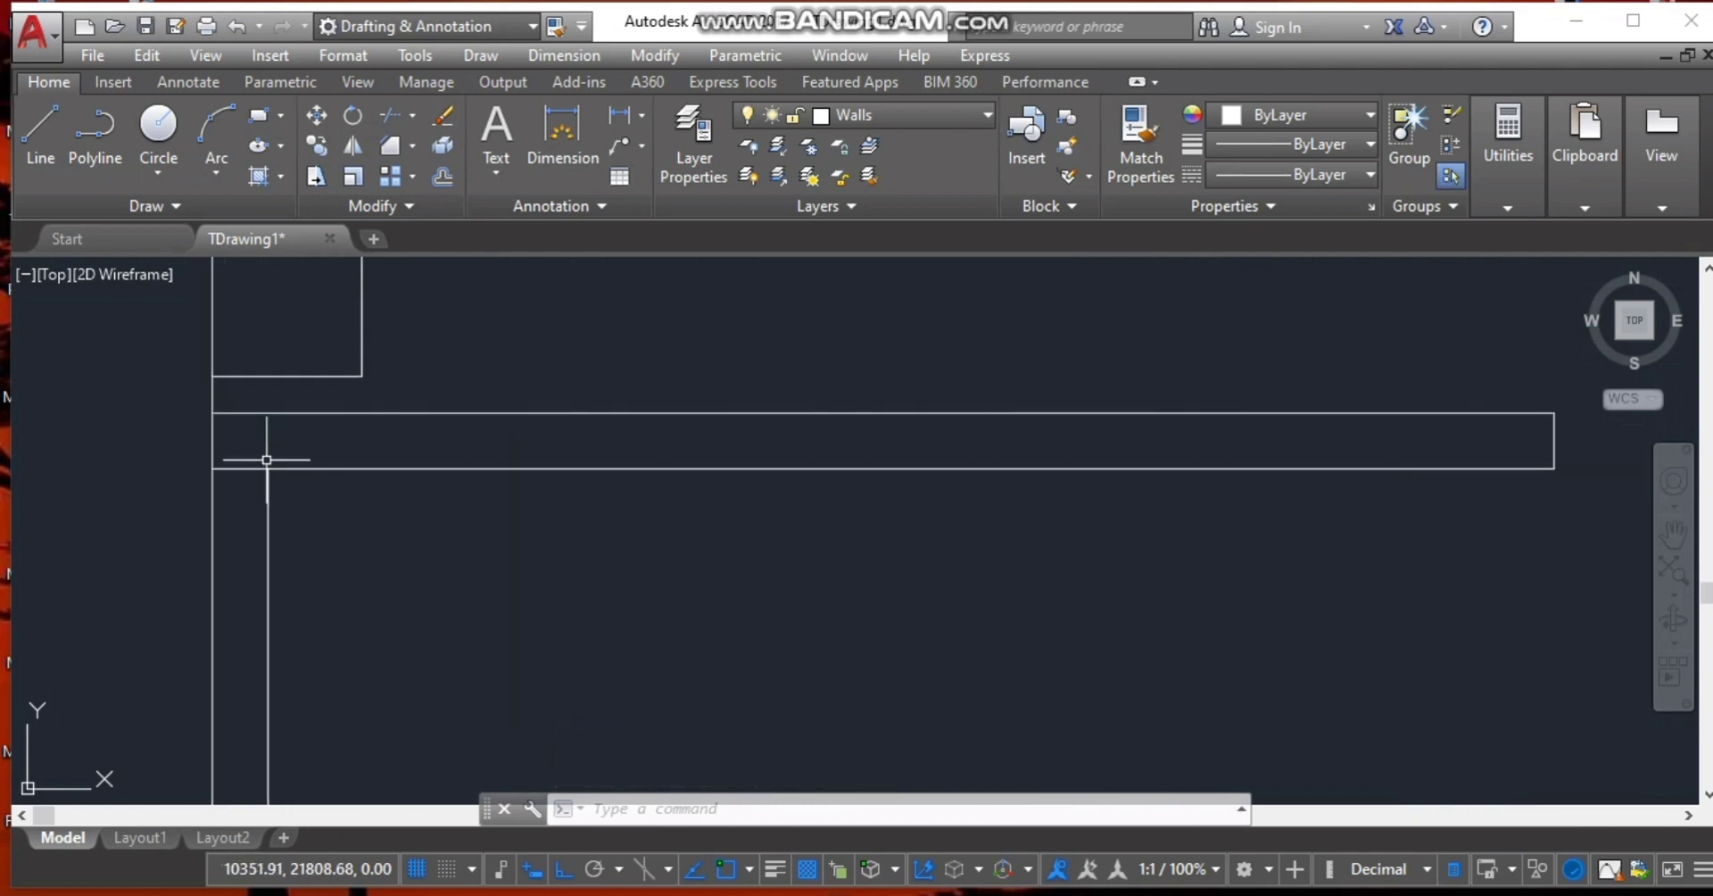
type("line")
key("Return")
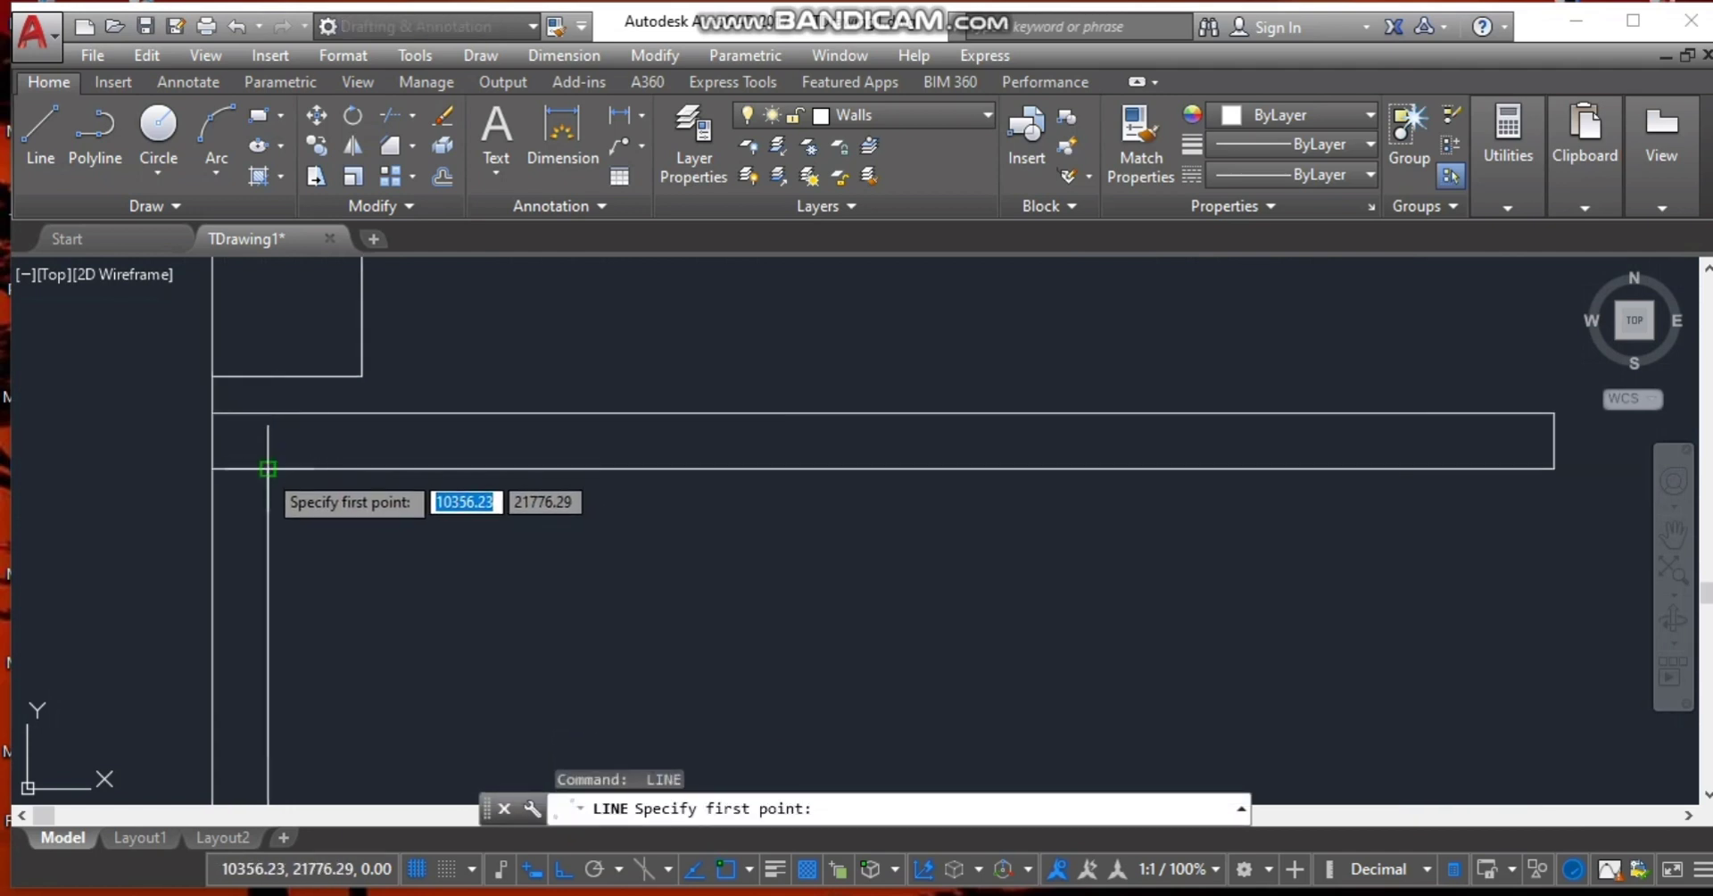
left_click(268, 413)
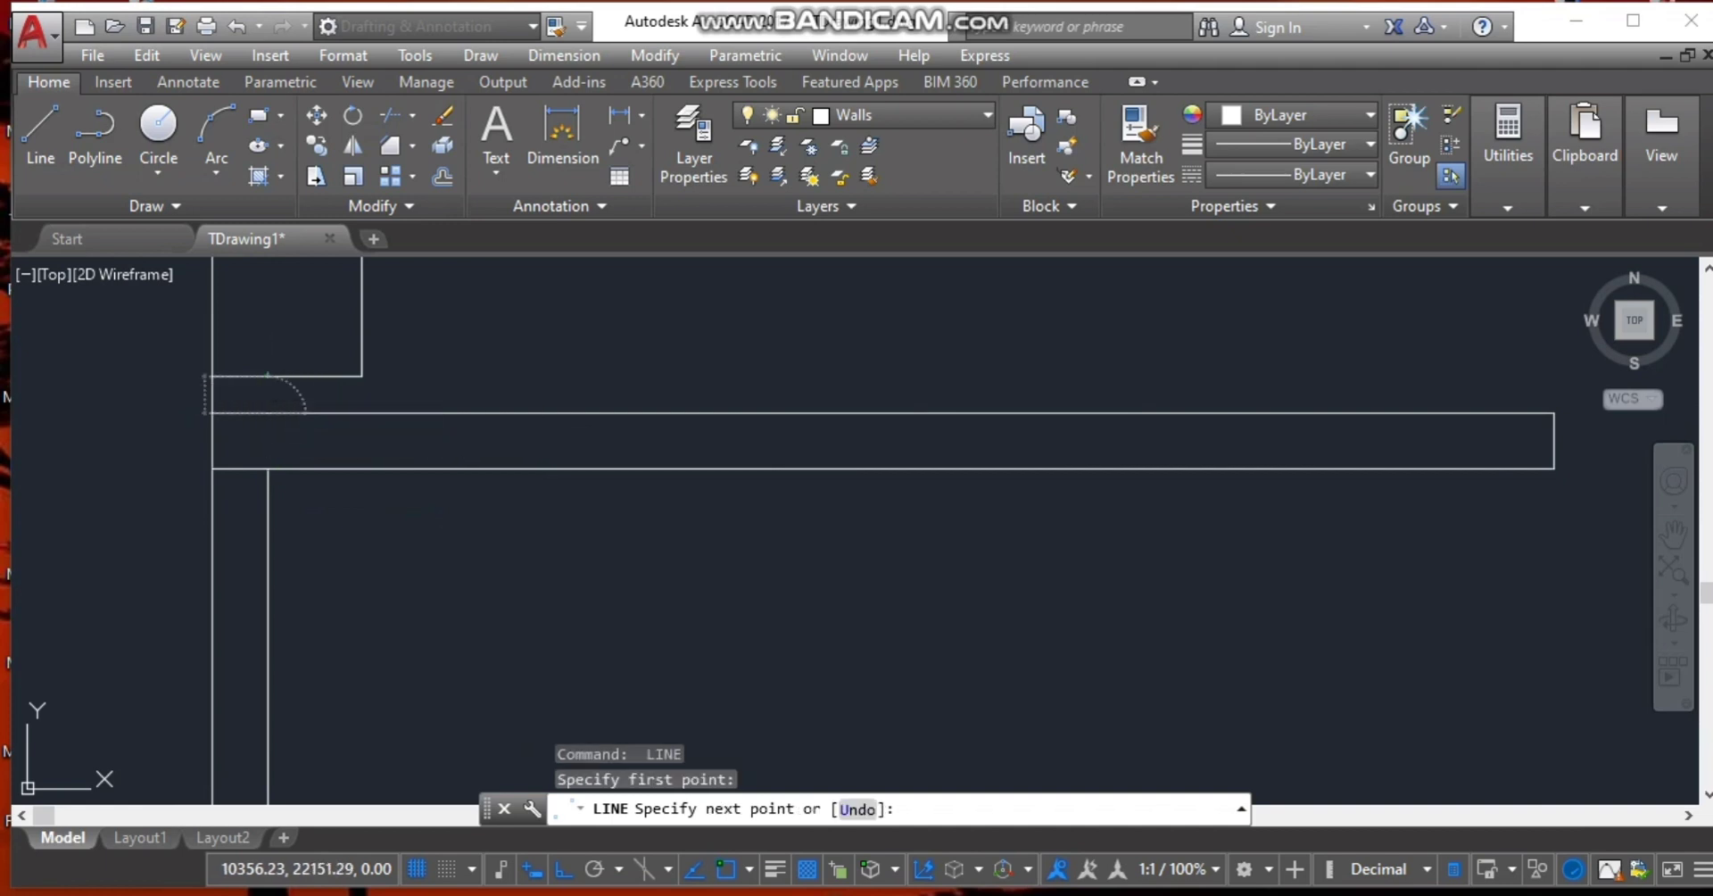
key("Escape")
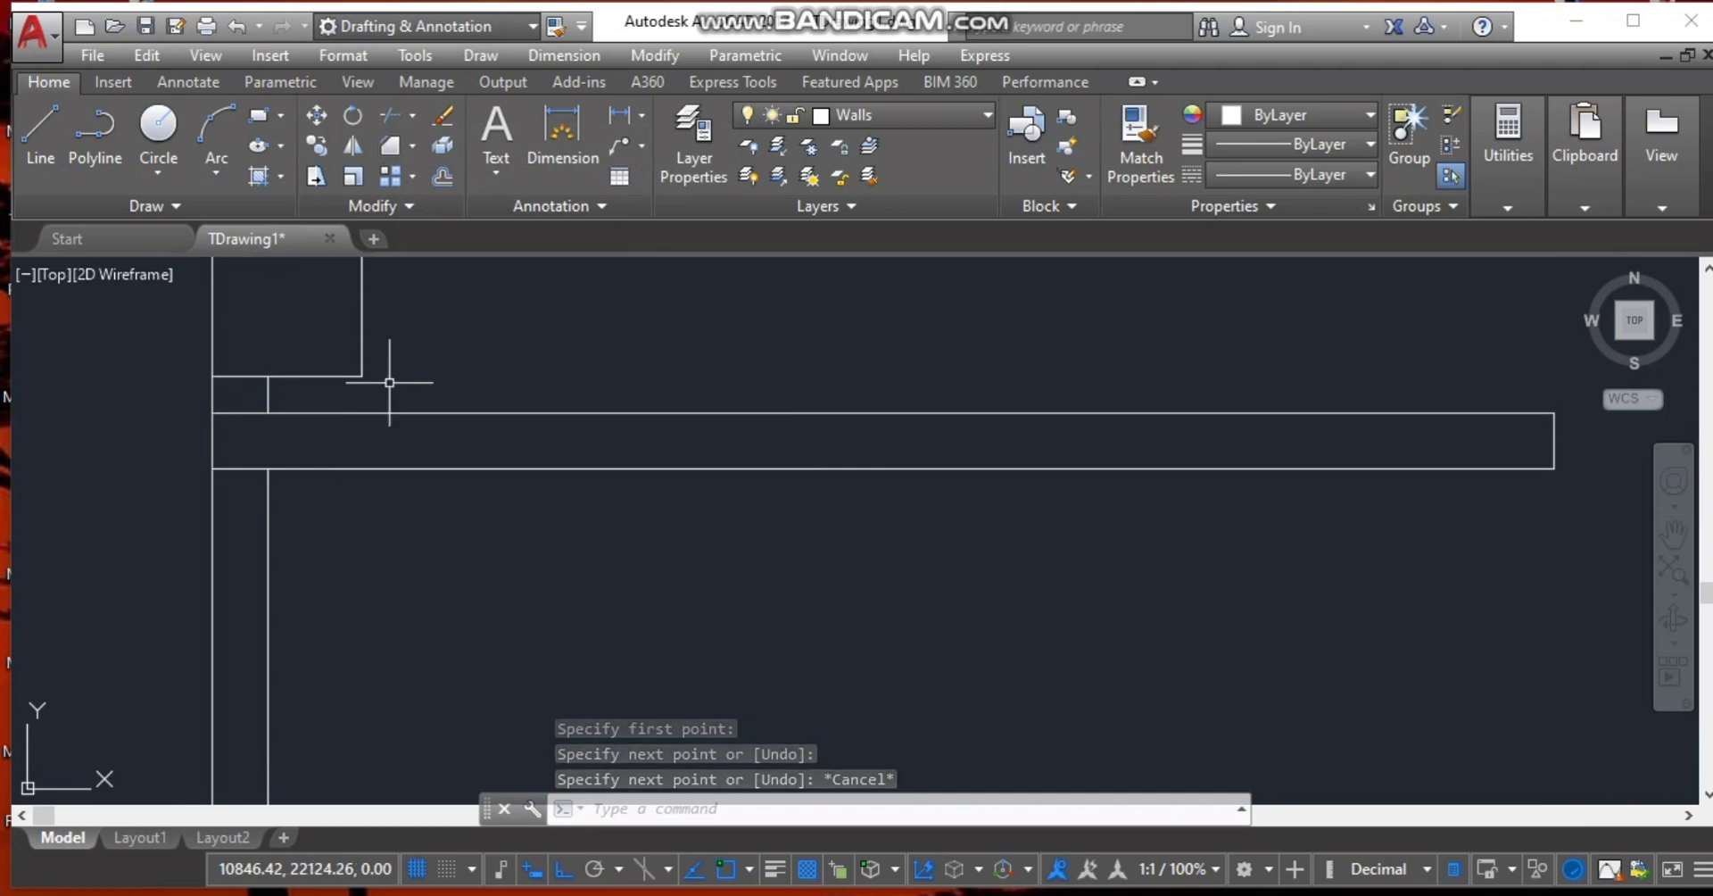
Switch to the reference floor plan in Photos and examine the varanda's top wall and the layout of the drawing room and neighbouring rooms.
scroll(497, 511, "down", 4)
scroll(496, 512, "down", 2)
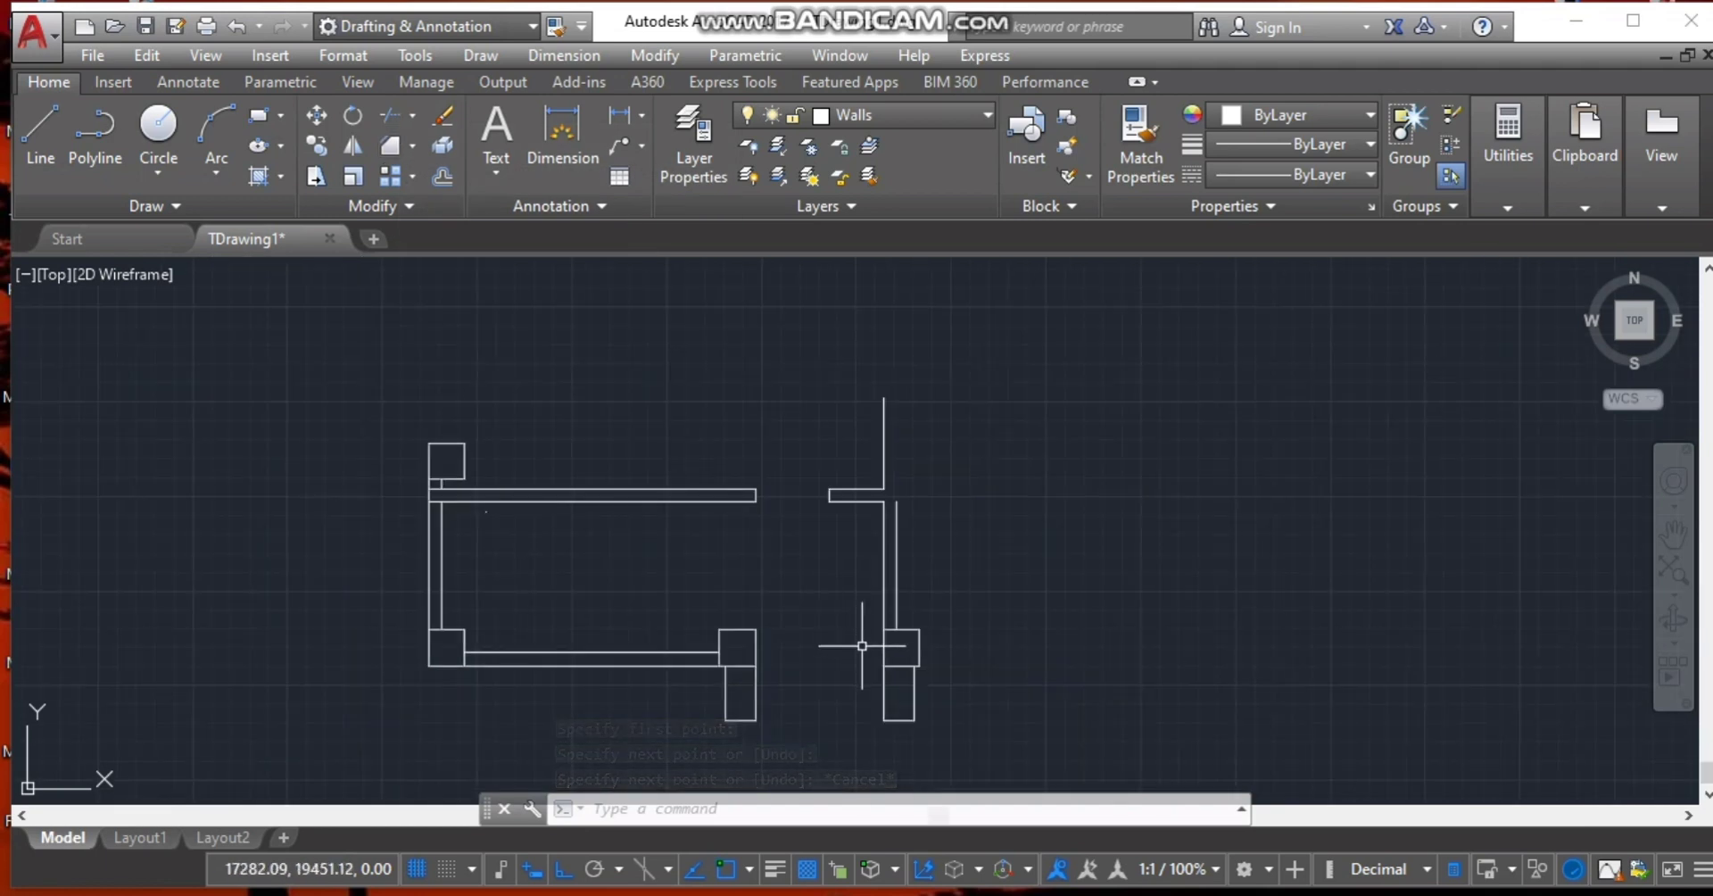
key("alt+Tab")
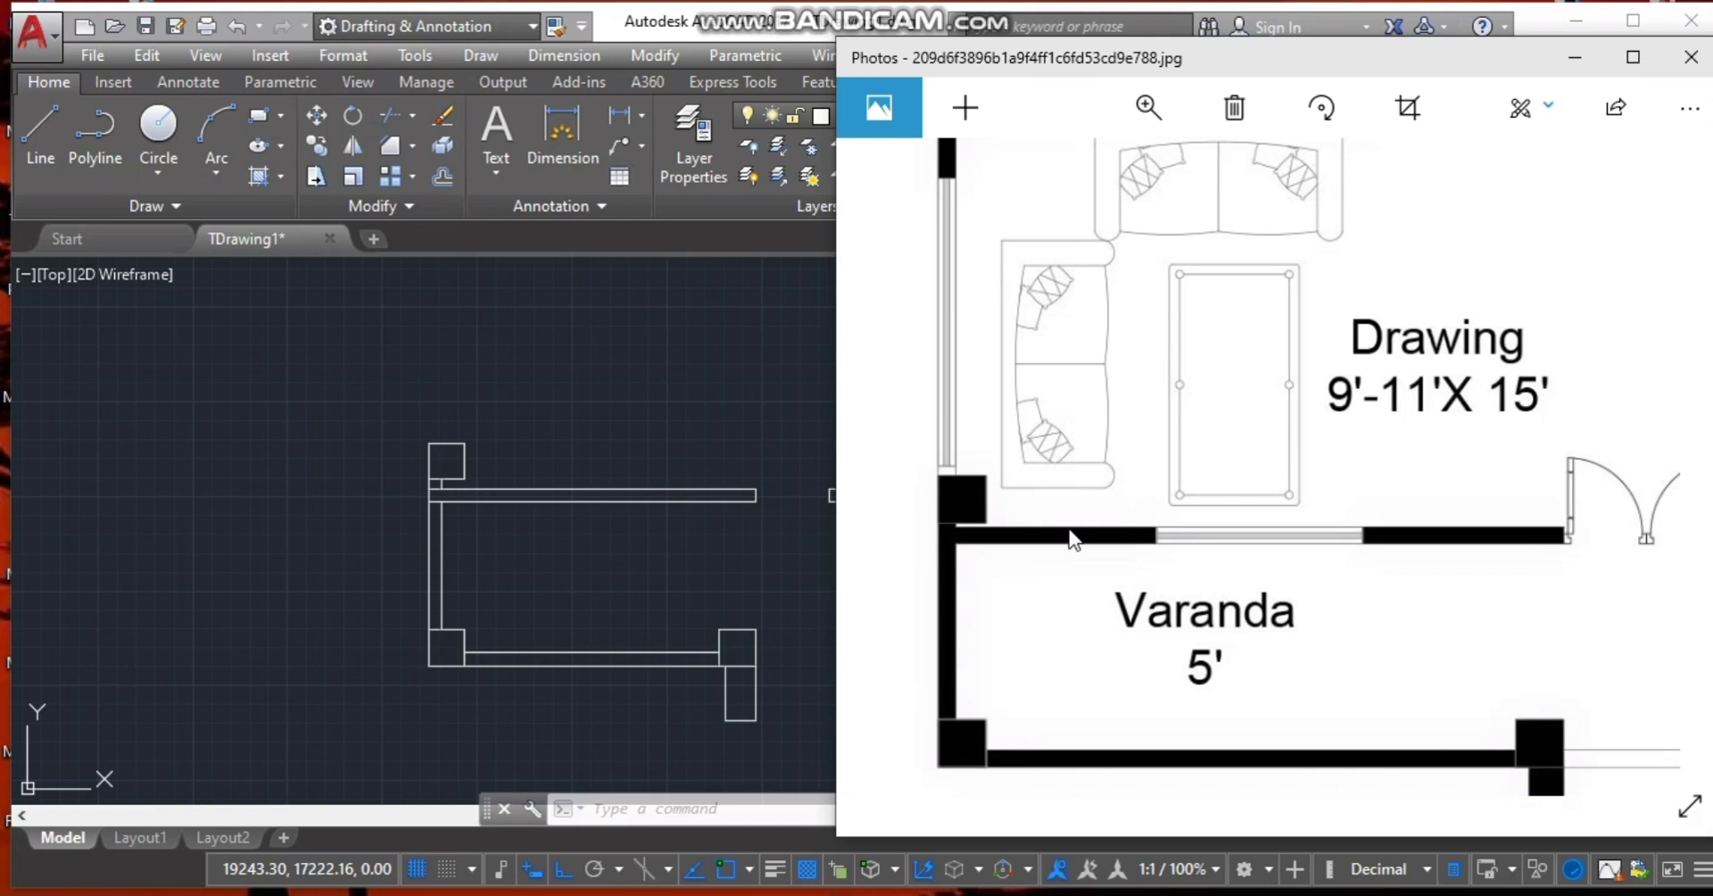
left_click_drag(793, 483, 853, 490)
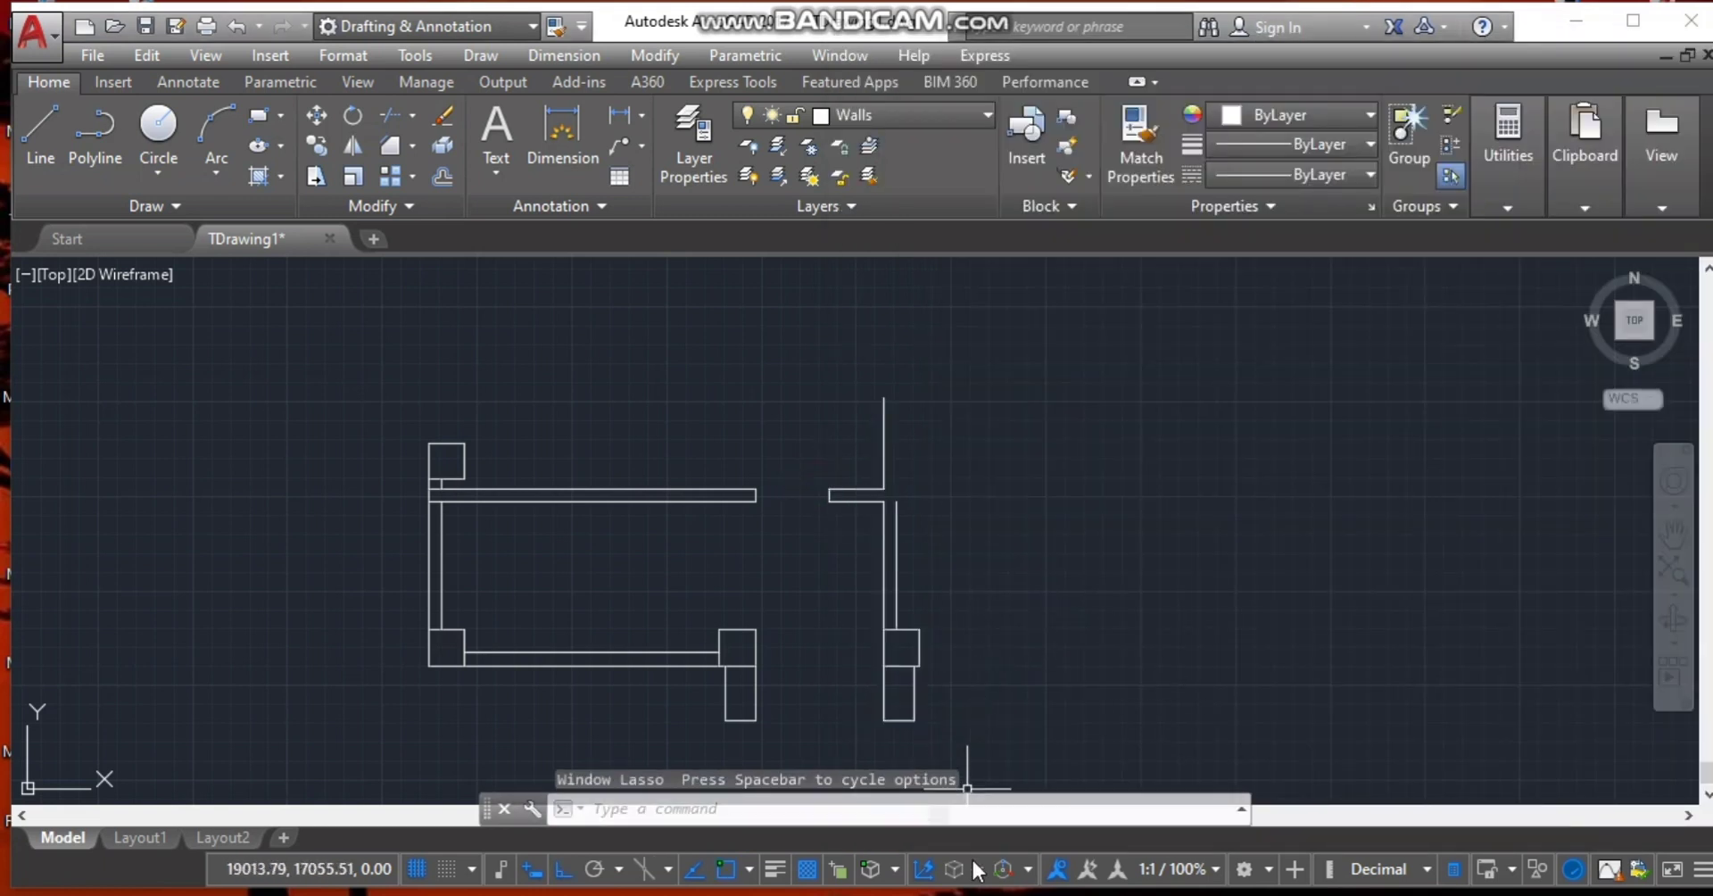
left_click(1115, 894)
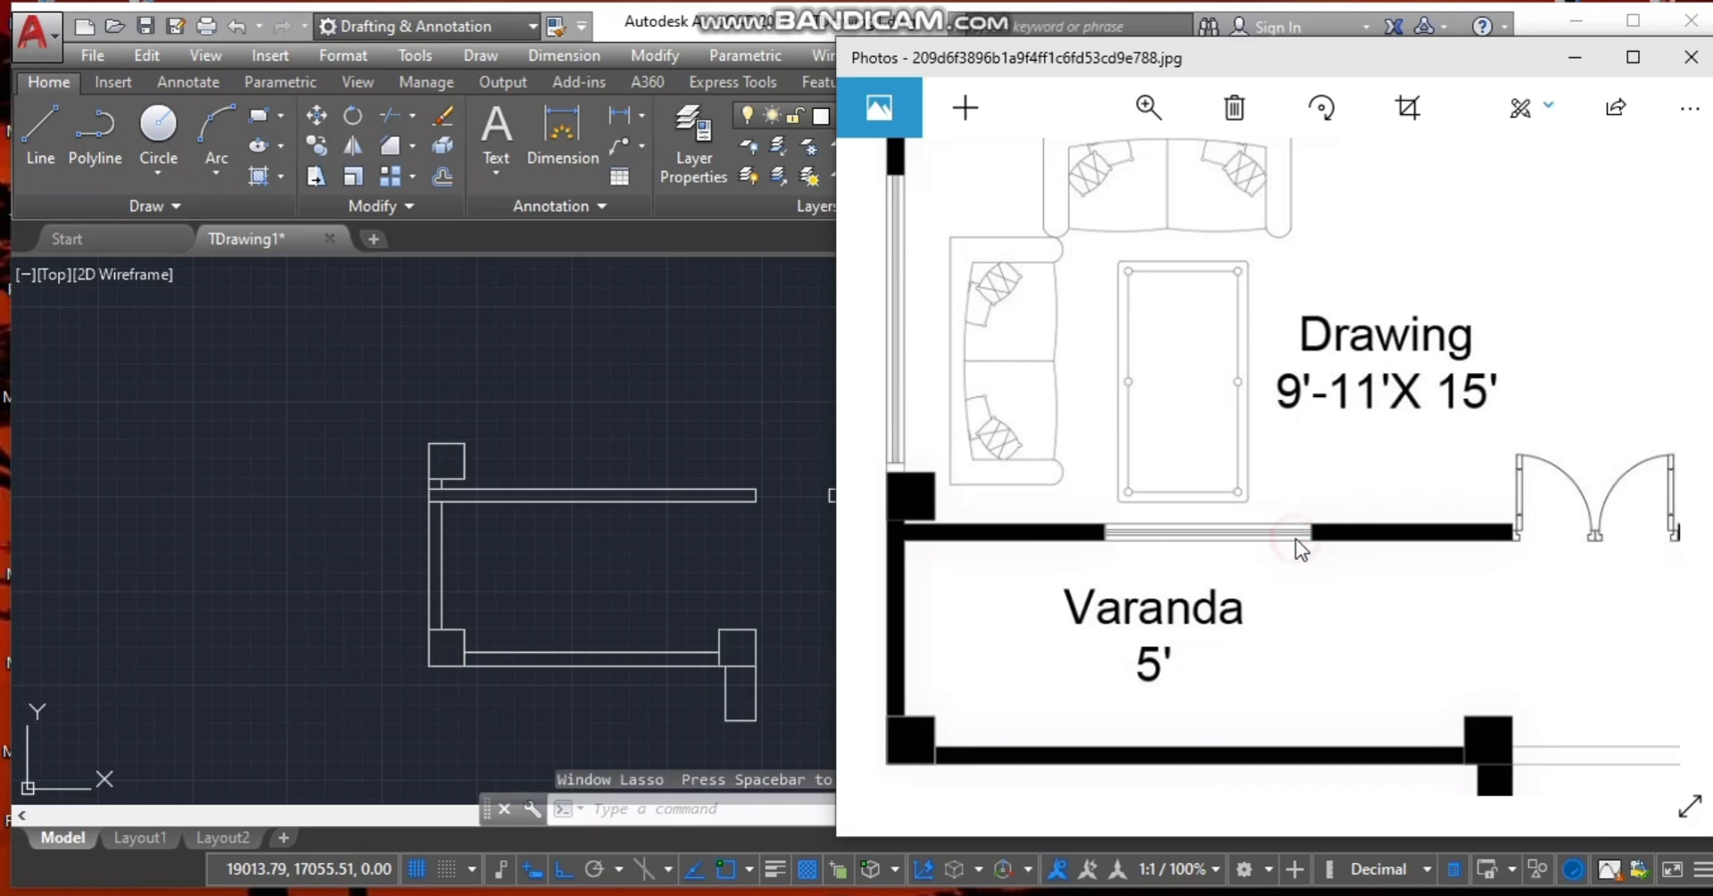
scroll(1295, 538, "down", 5)
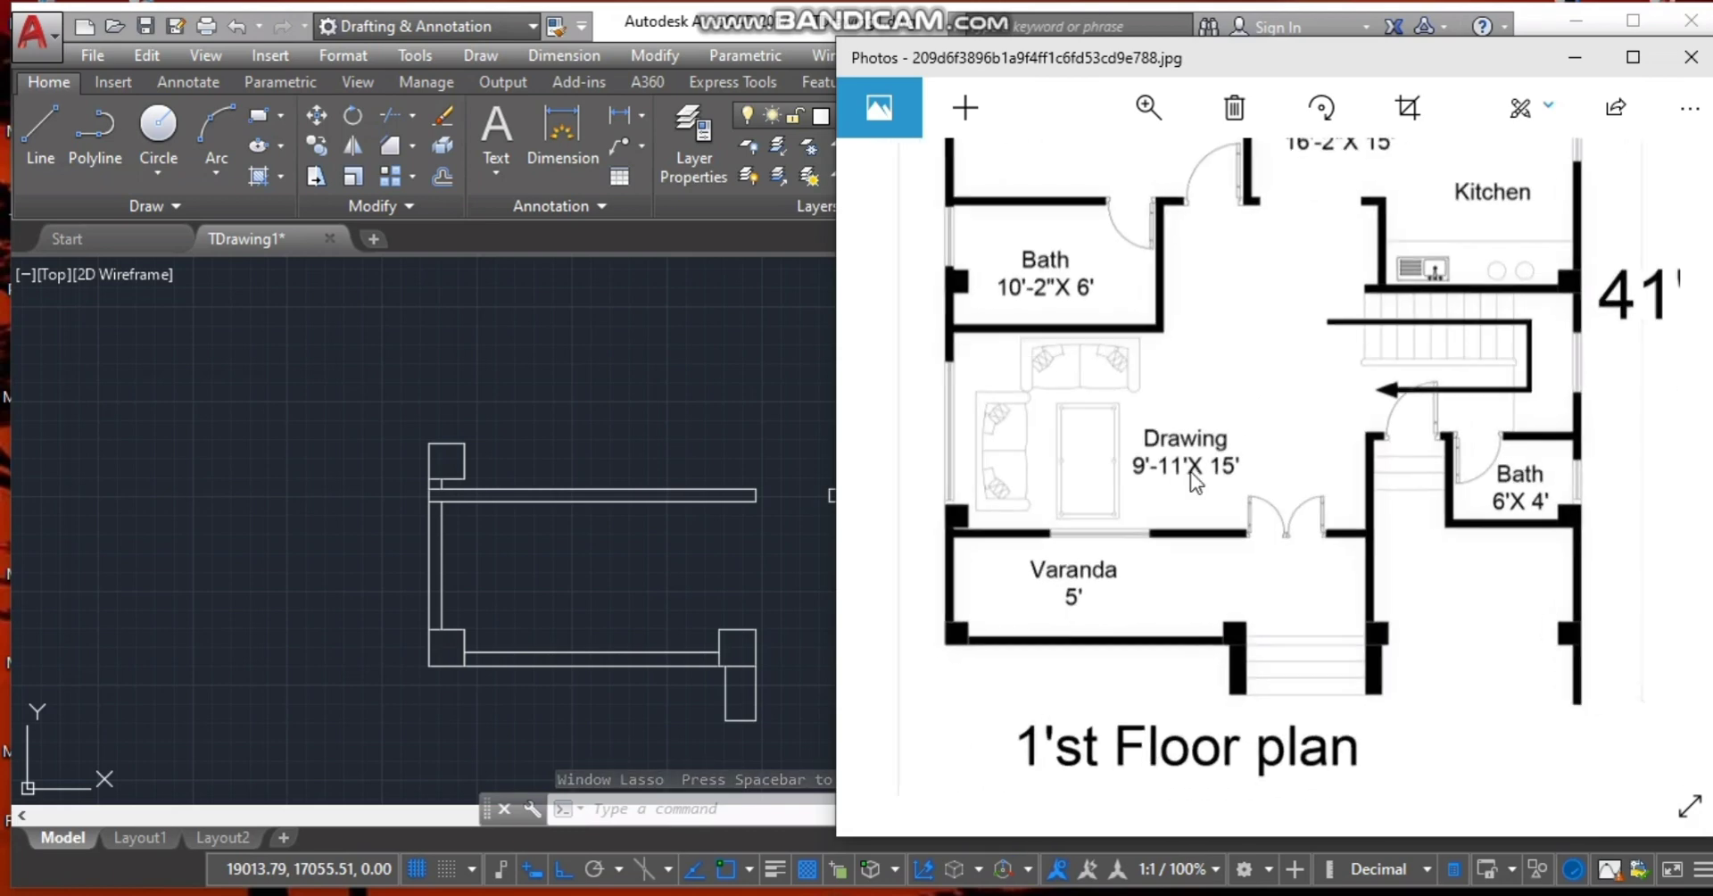
scroll(1190, 471, "down", 3)
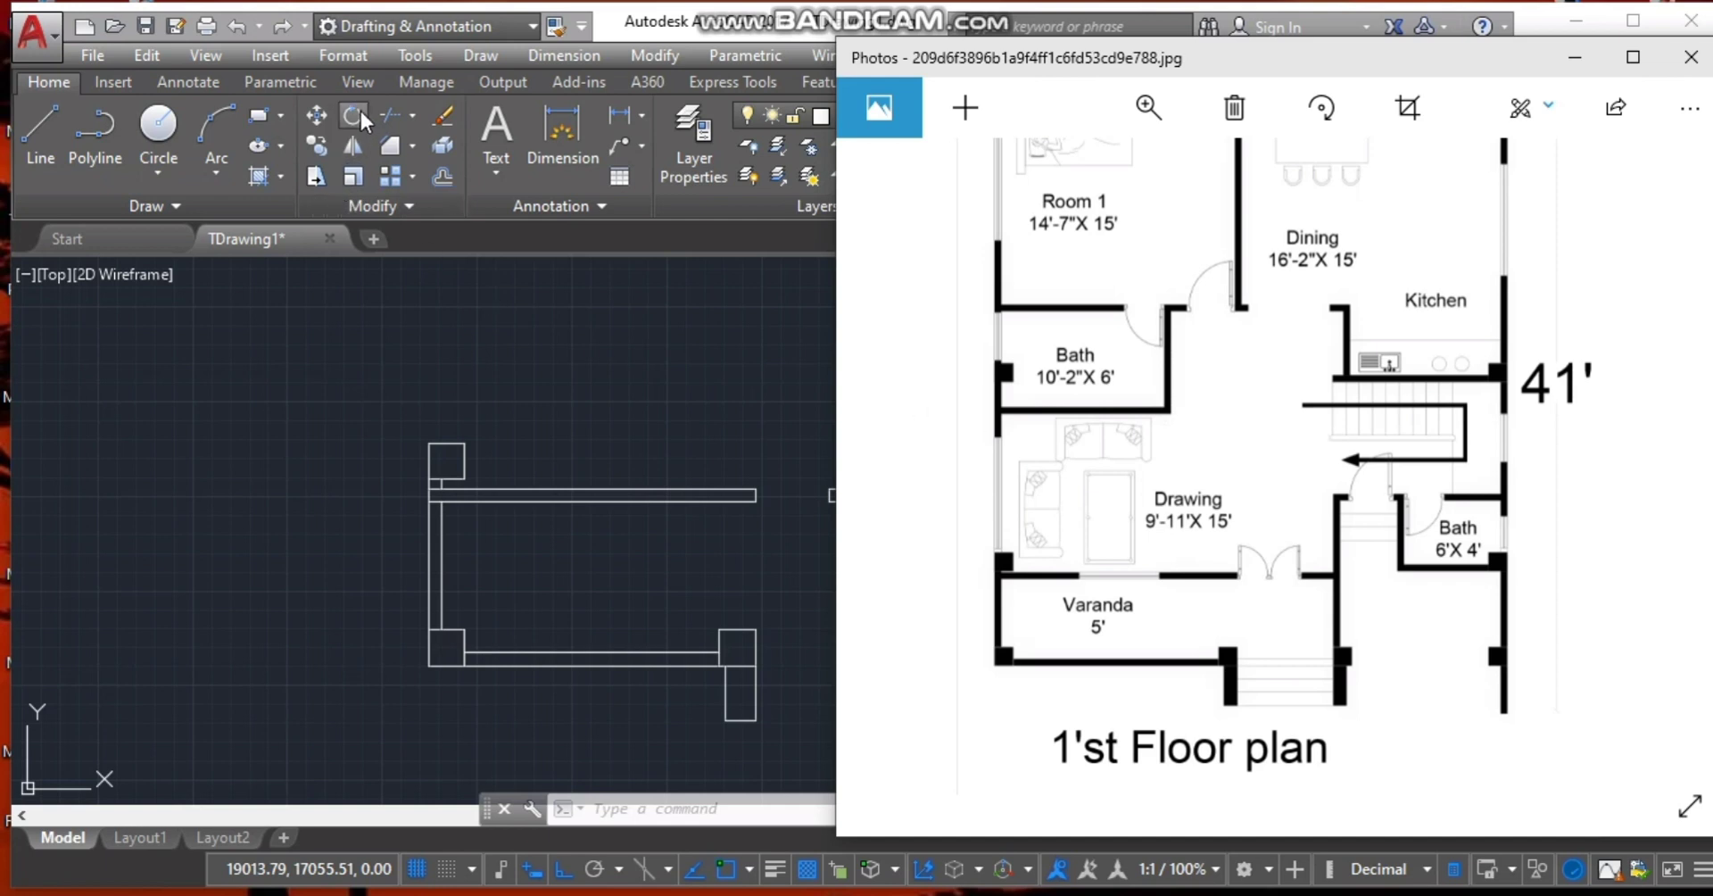
Draw a 4800 line straight up from the outer upper corner of the square column above the varanda's outer wall.
left_click(38, 132)
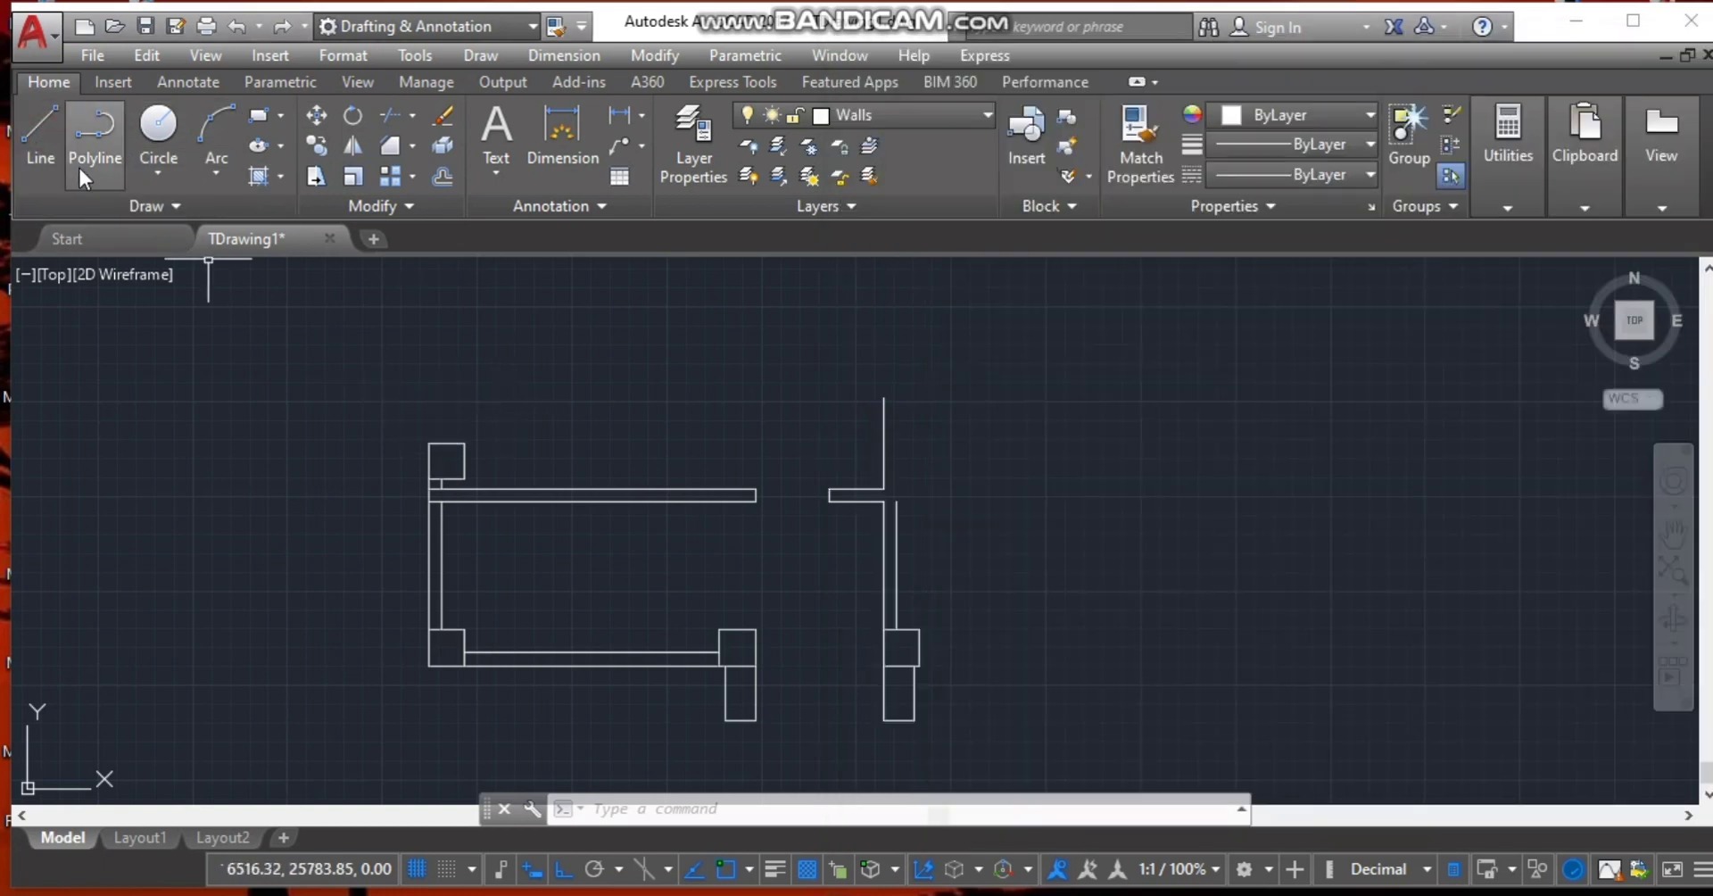
left_click(52, 150)
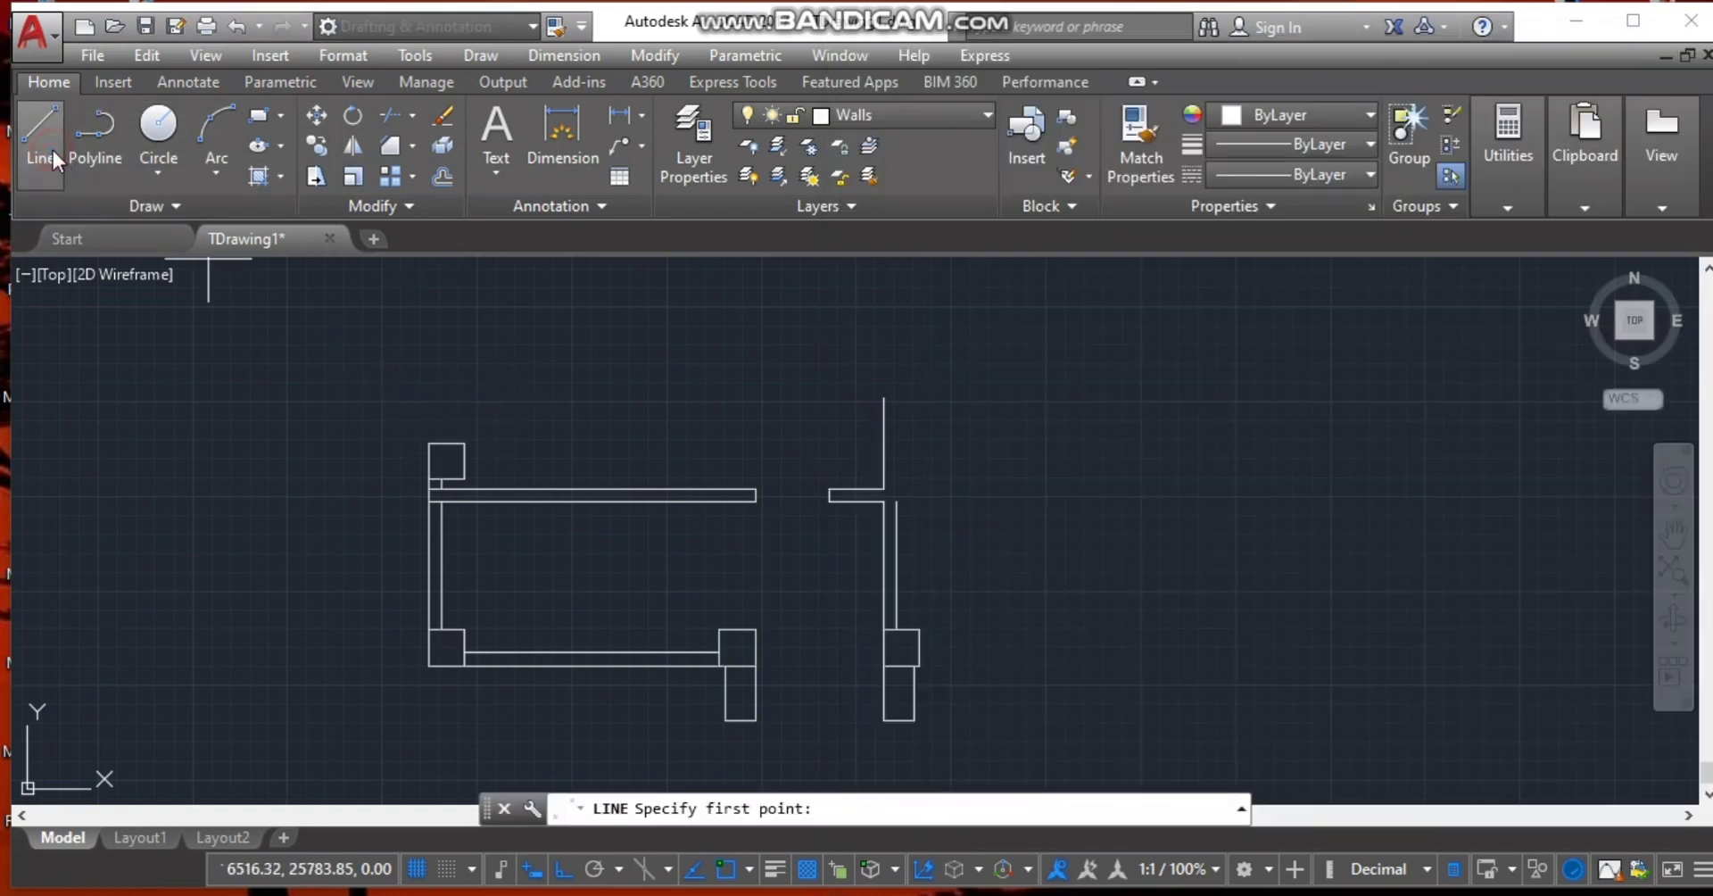
left_click(428, 444)
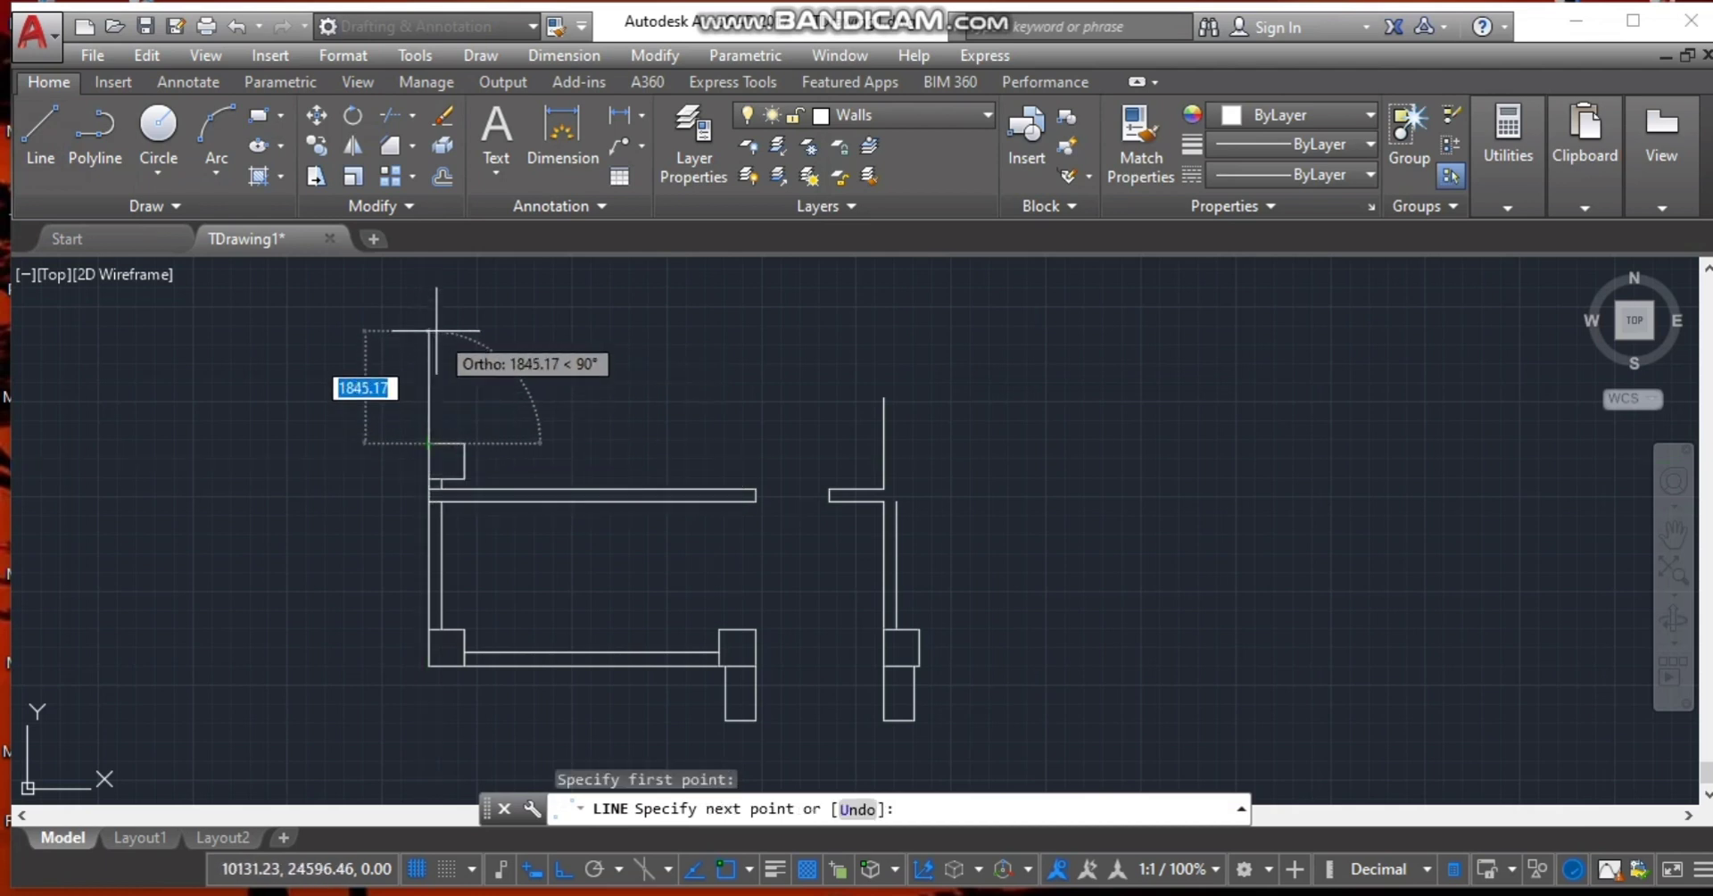
type("4800")
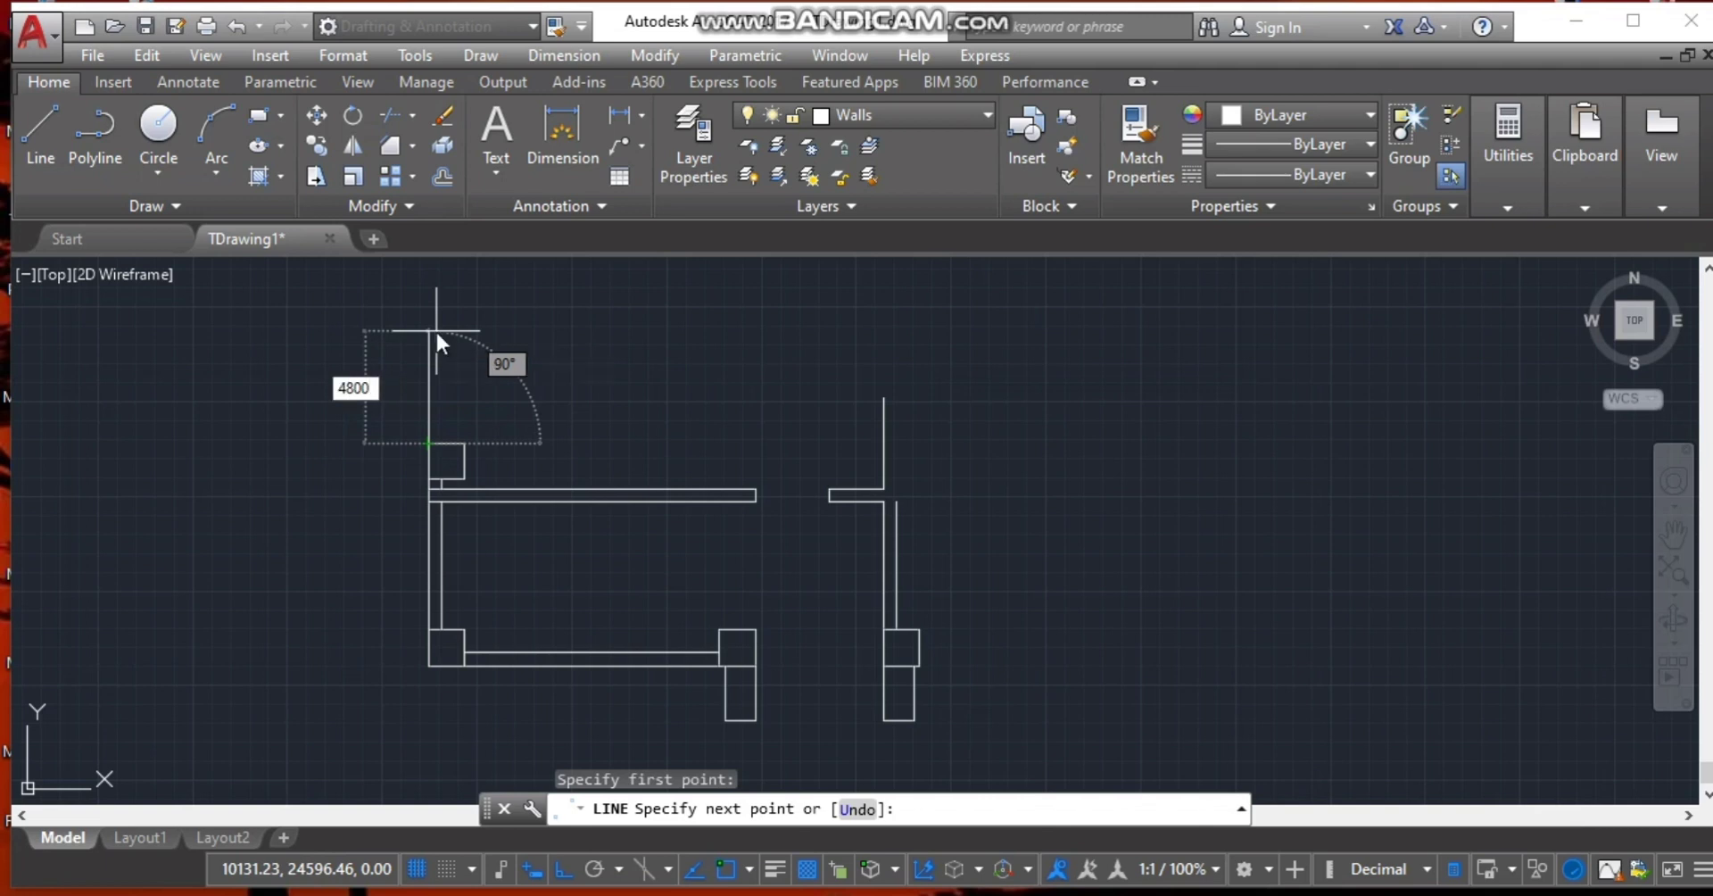
key("Return")
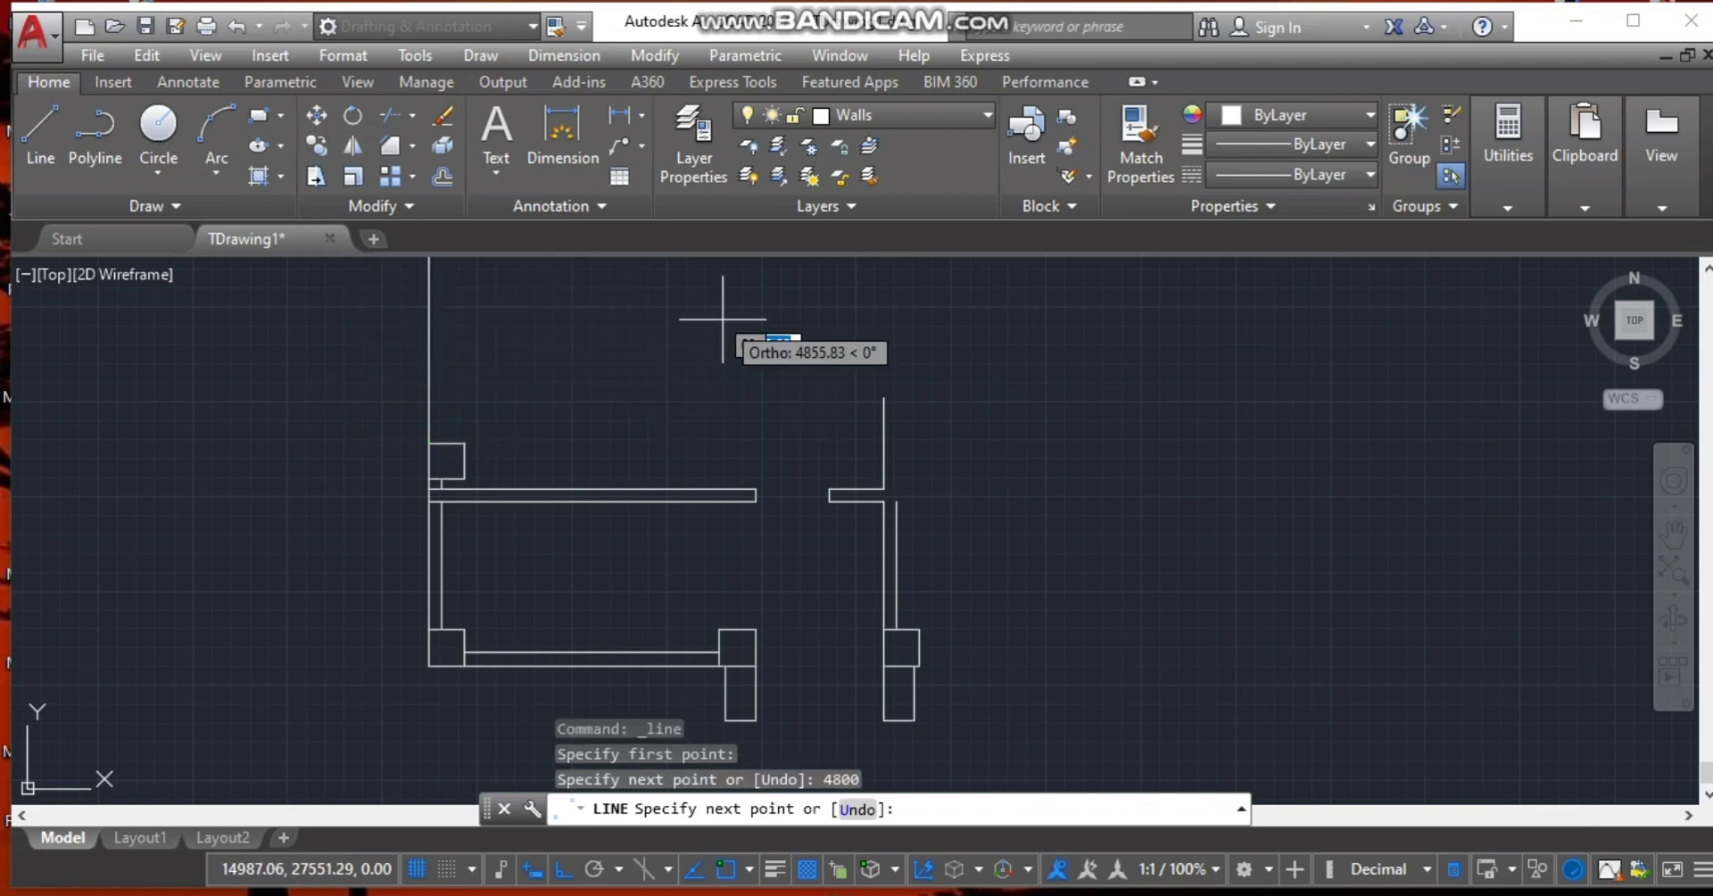
scroll(676, 598, "down", 2)
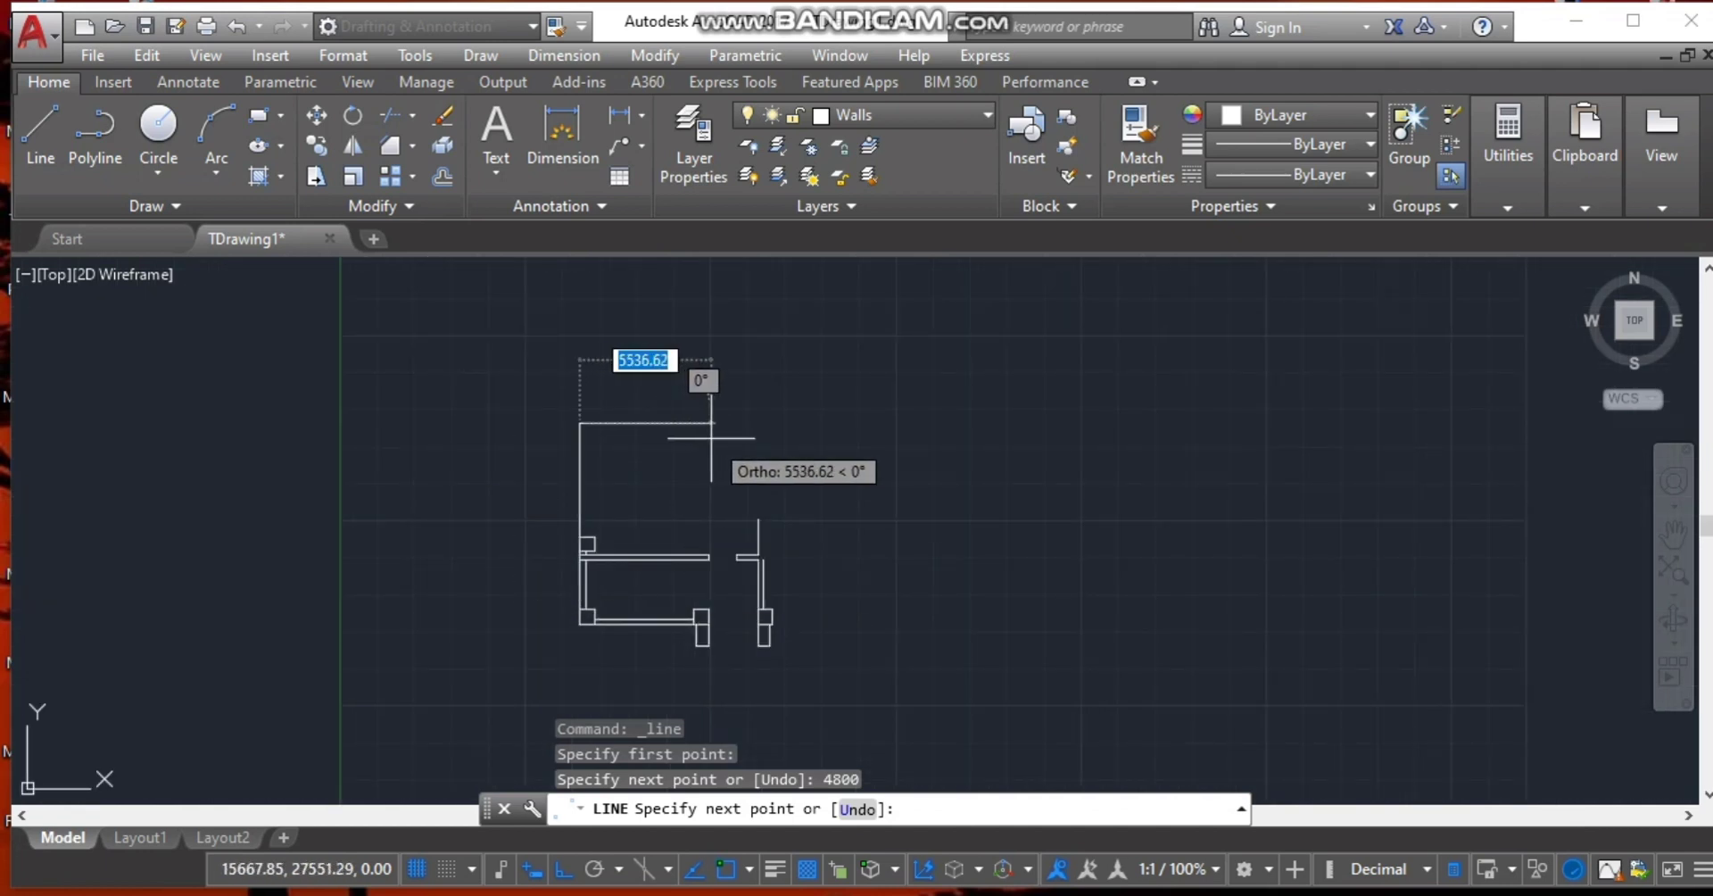
key("Escape")
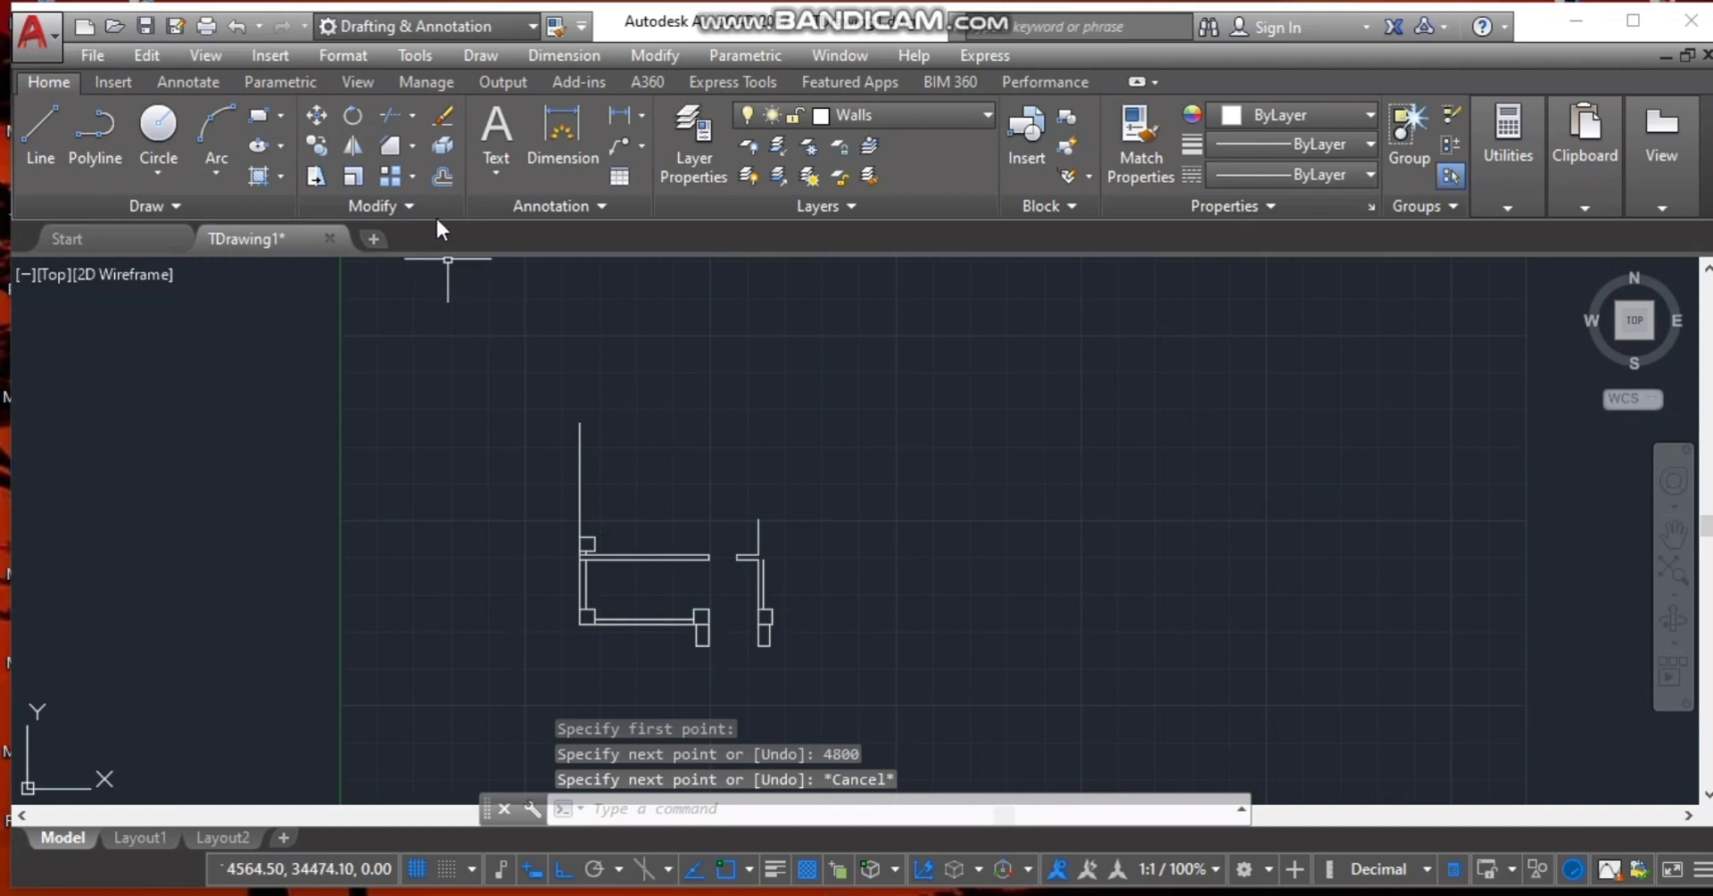
Offset the new vertical wall line 255 toward the inside of the building.
left_click(443, 176)
type("255")
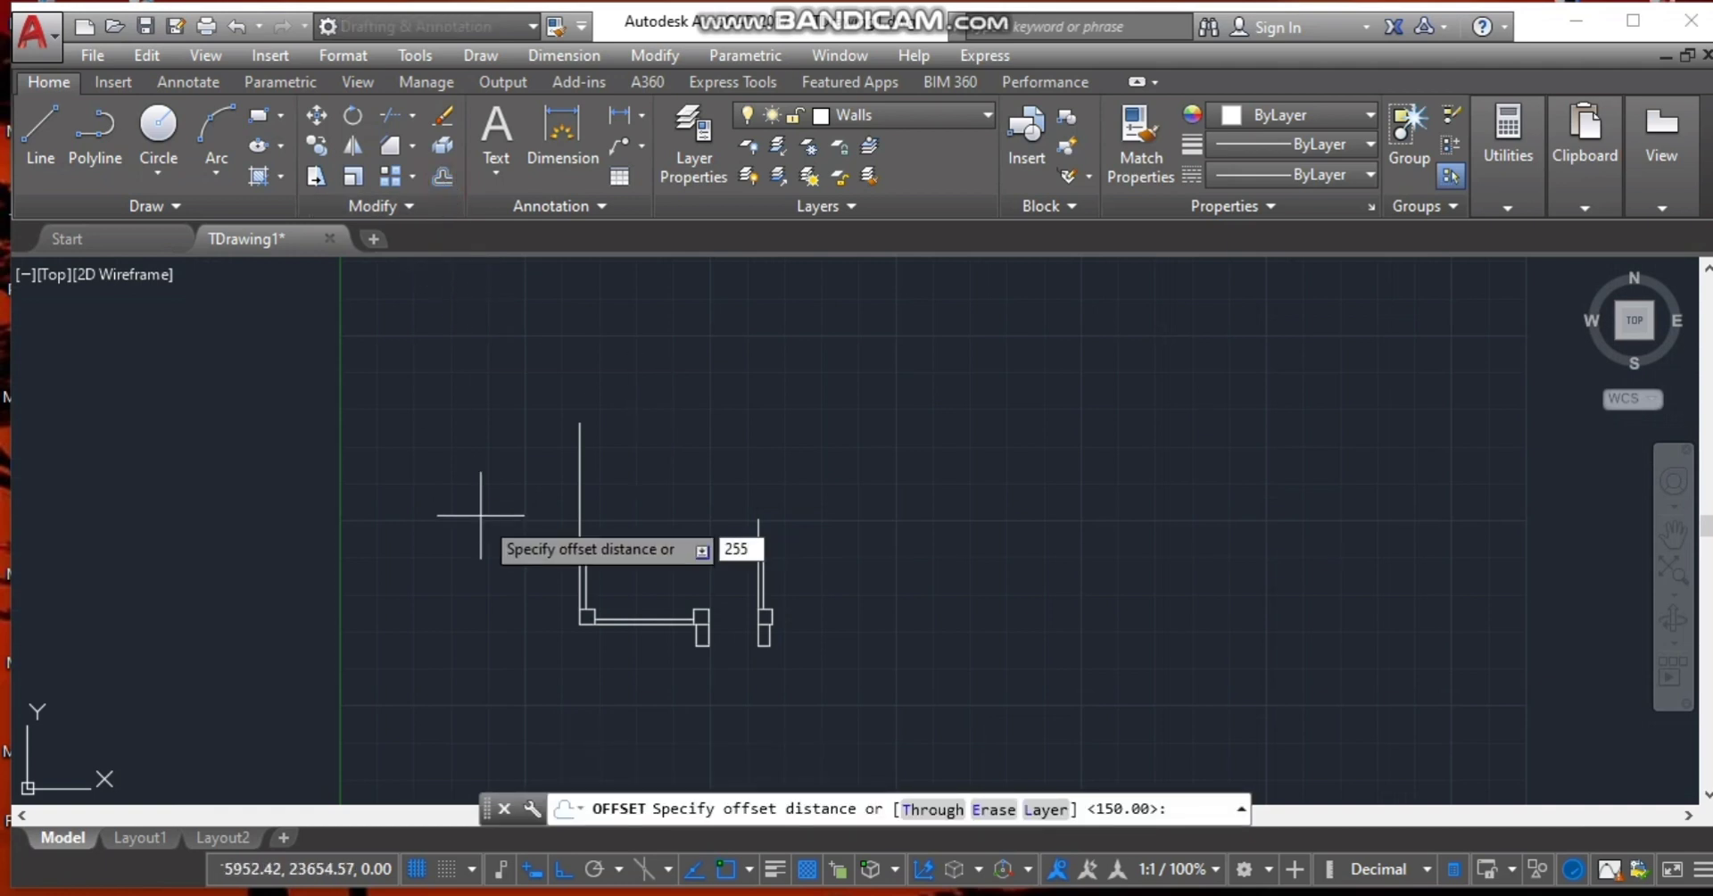
key("Return")
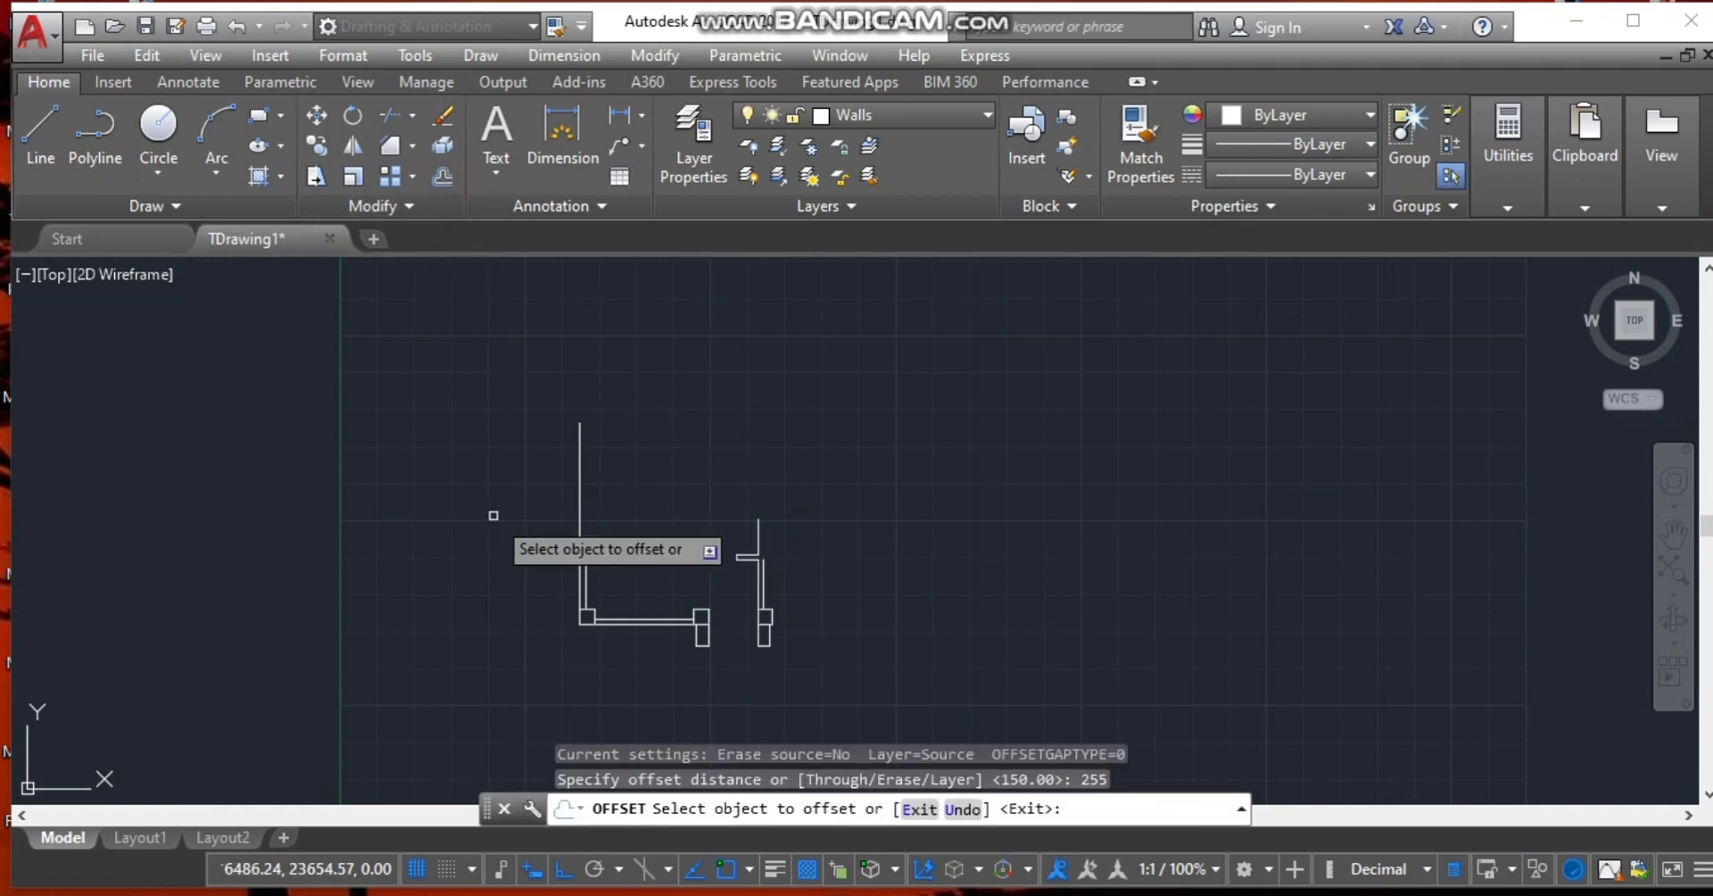
left_click(576, 516)
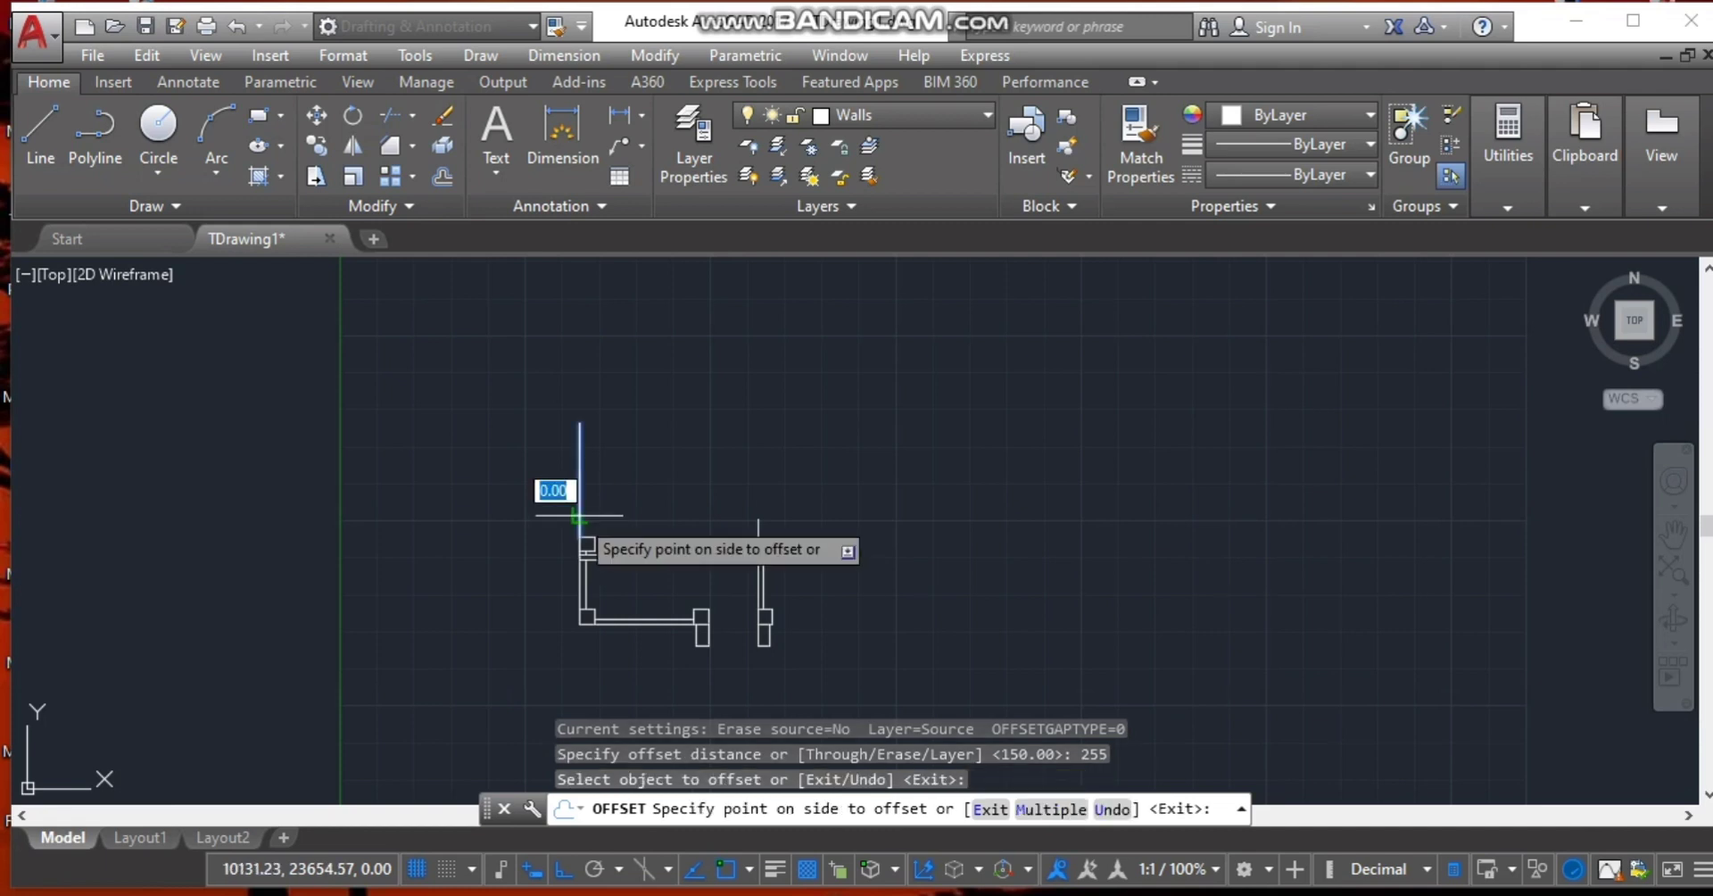
left_click(692, 495)
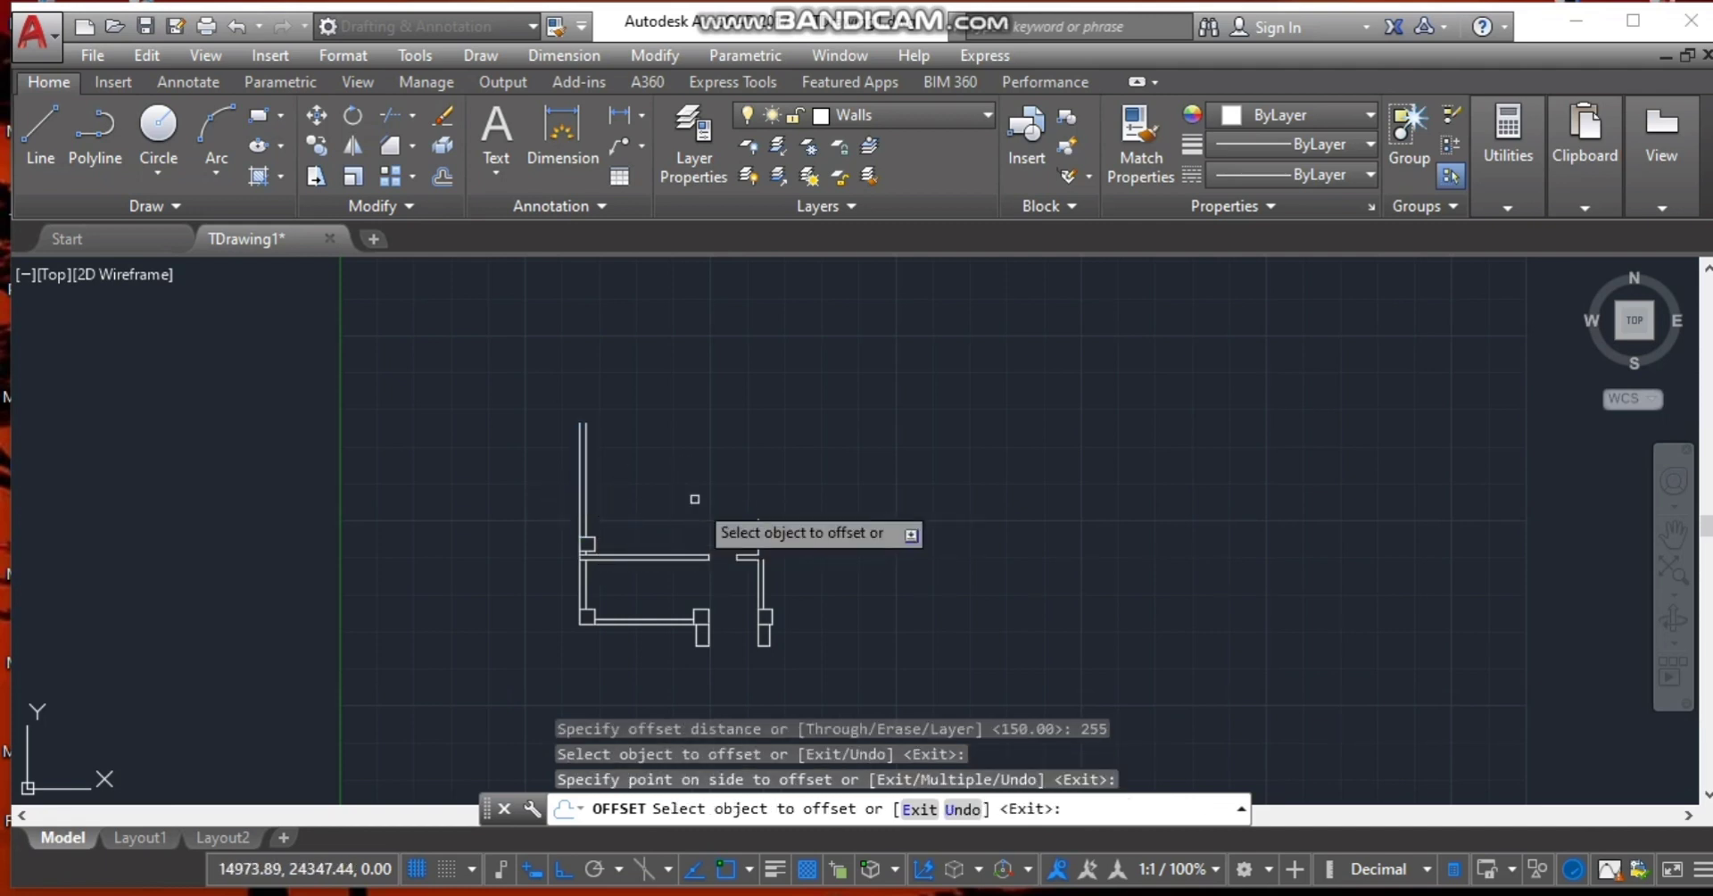
Draw a 6000 horizontal line from the inner wall line's upper end into the building, ending with a short downward segment.
left_click(41, 134)
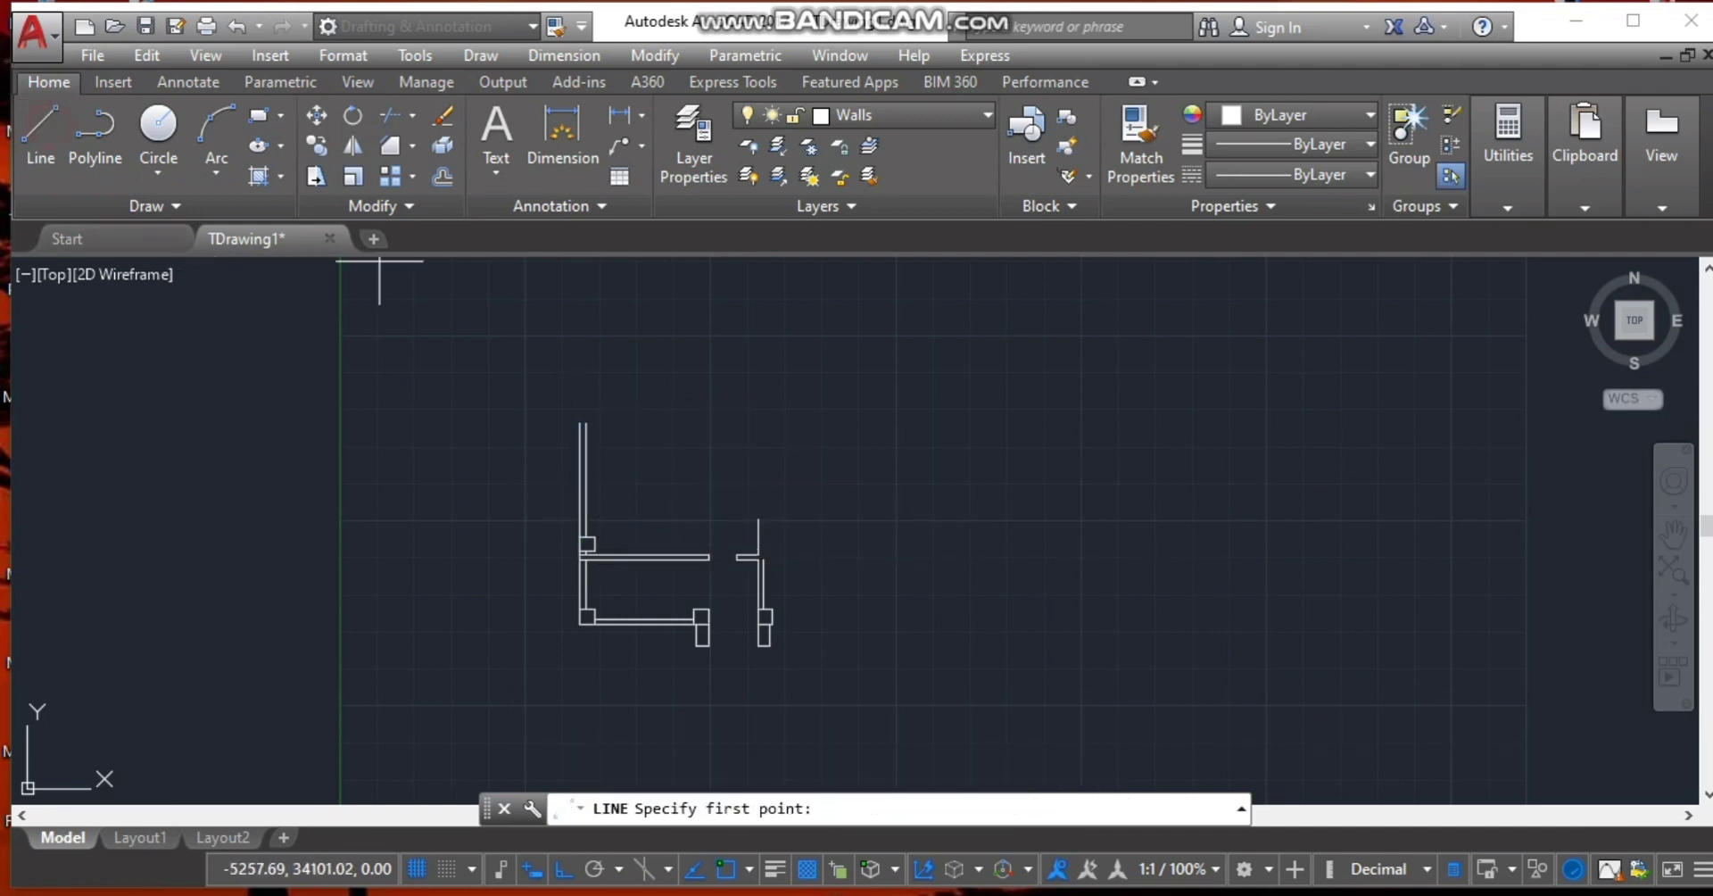
left_click(585, 422)
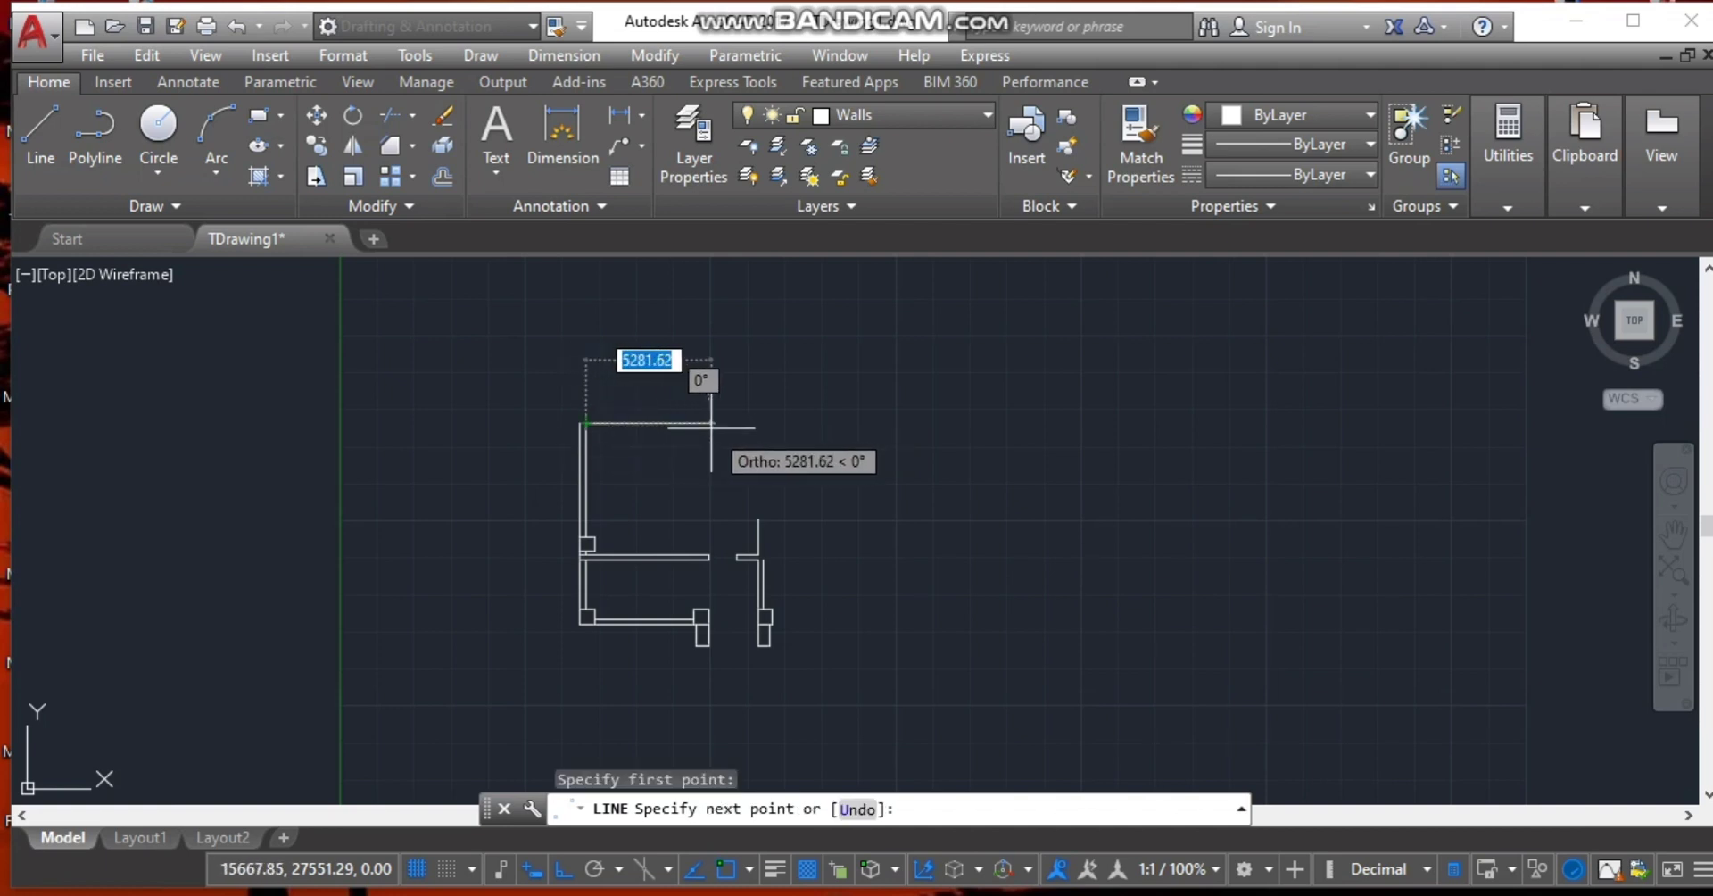
key("BackSpace")
type("6")
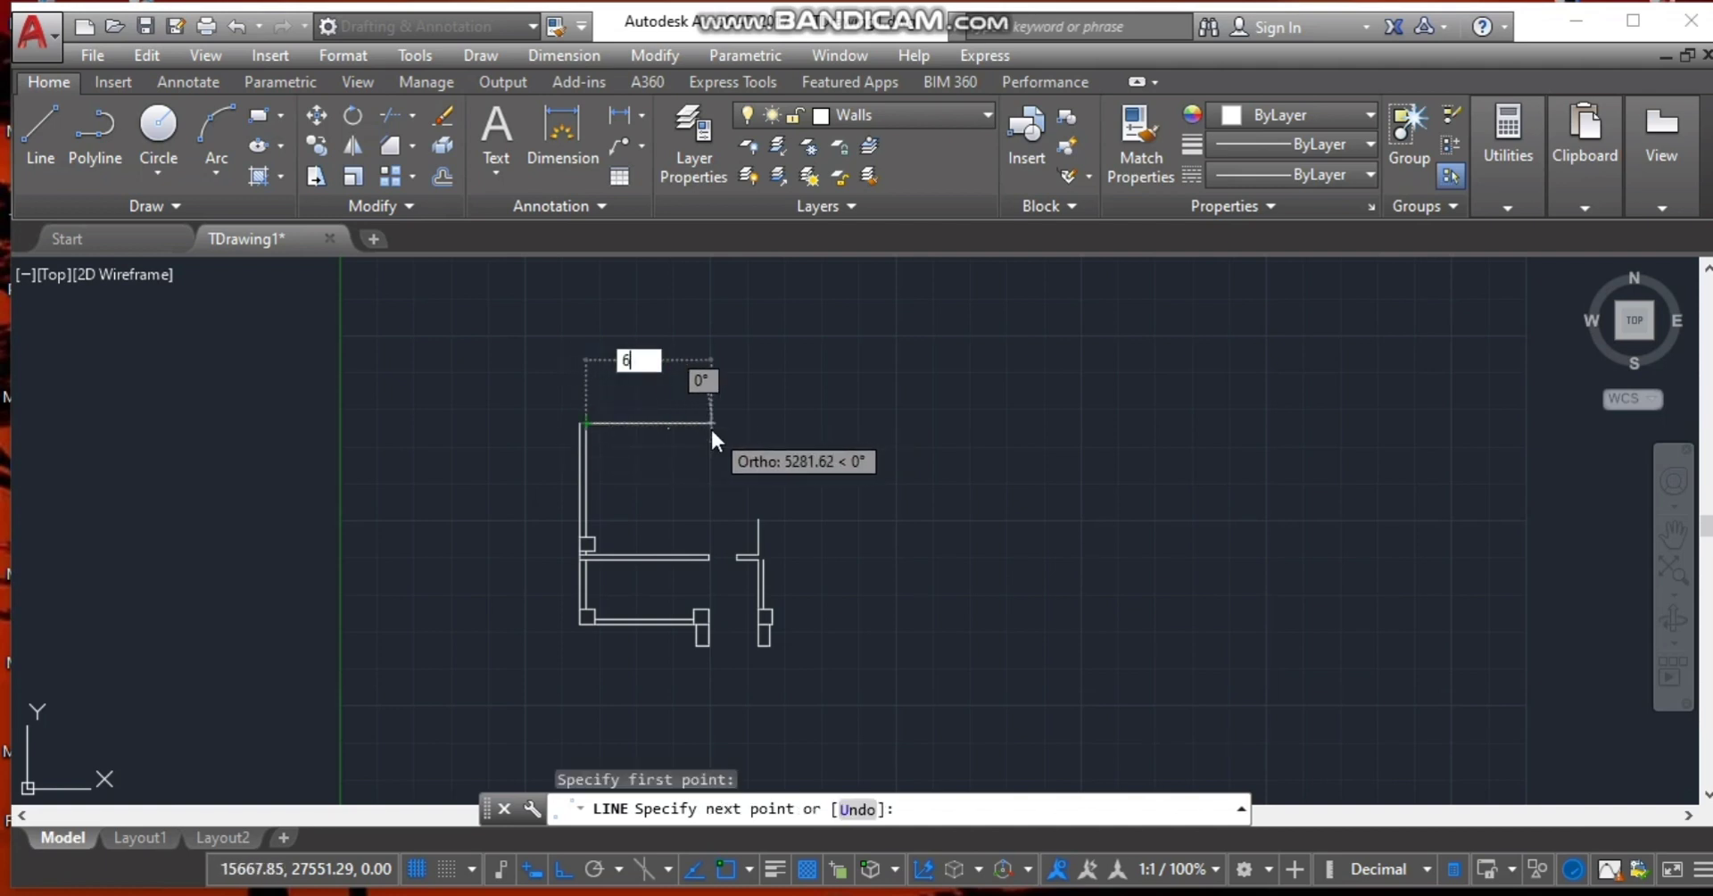
type("000")
key("Return")
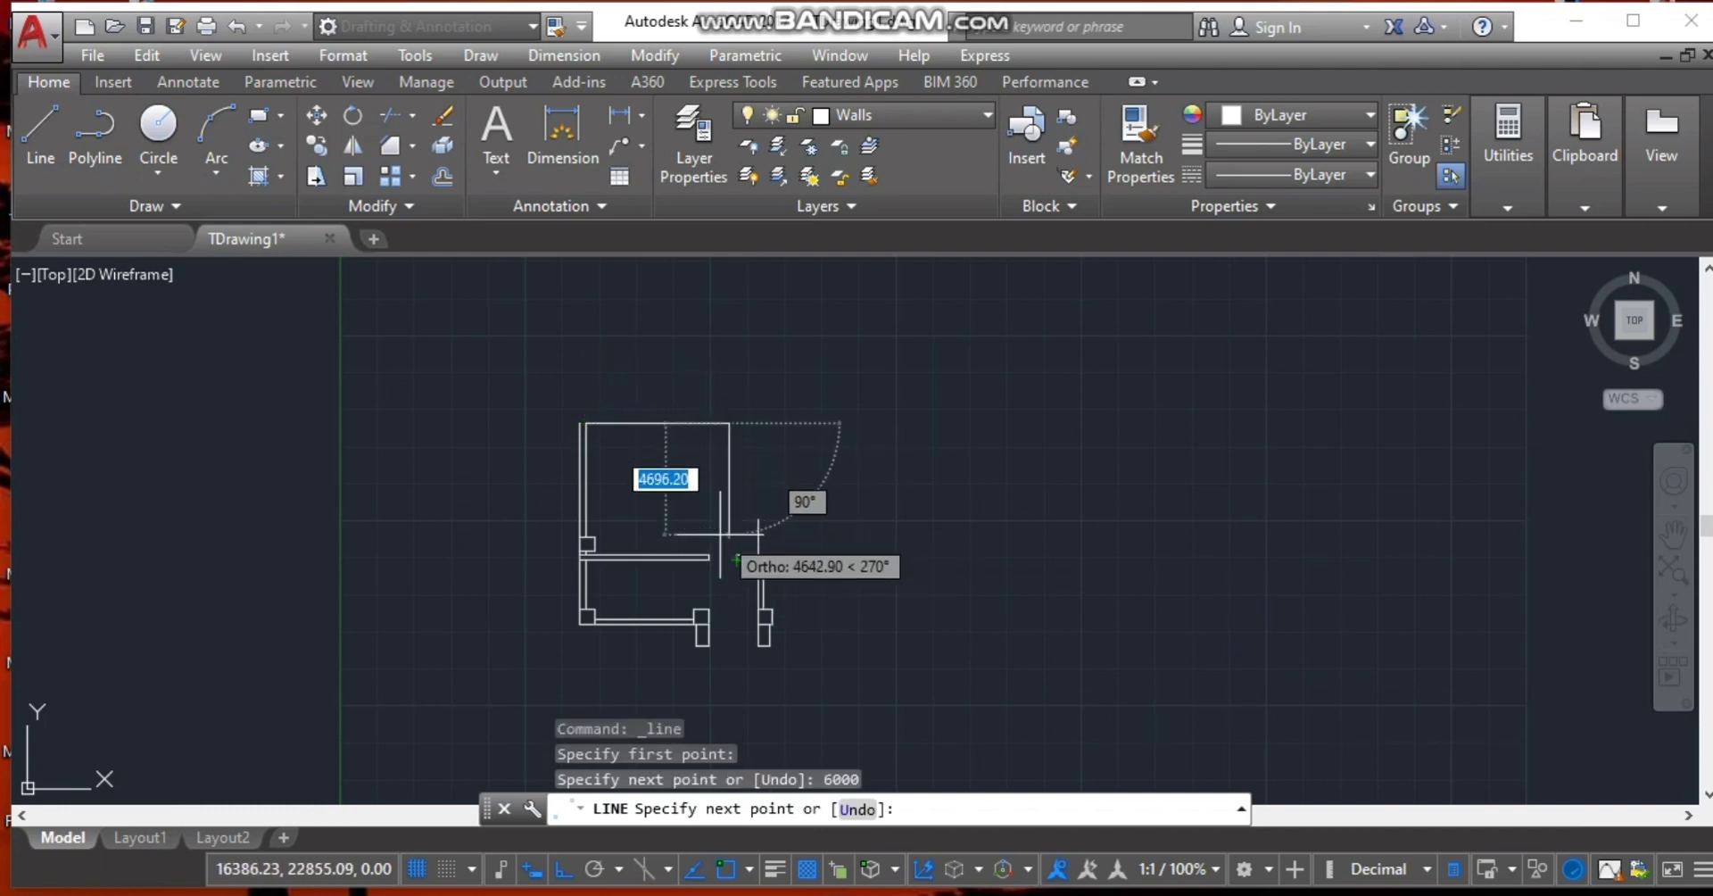
left_click(728, 457)
key("Escape")
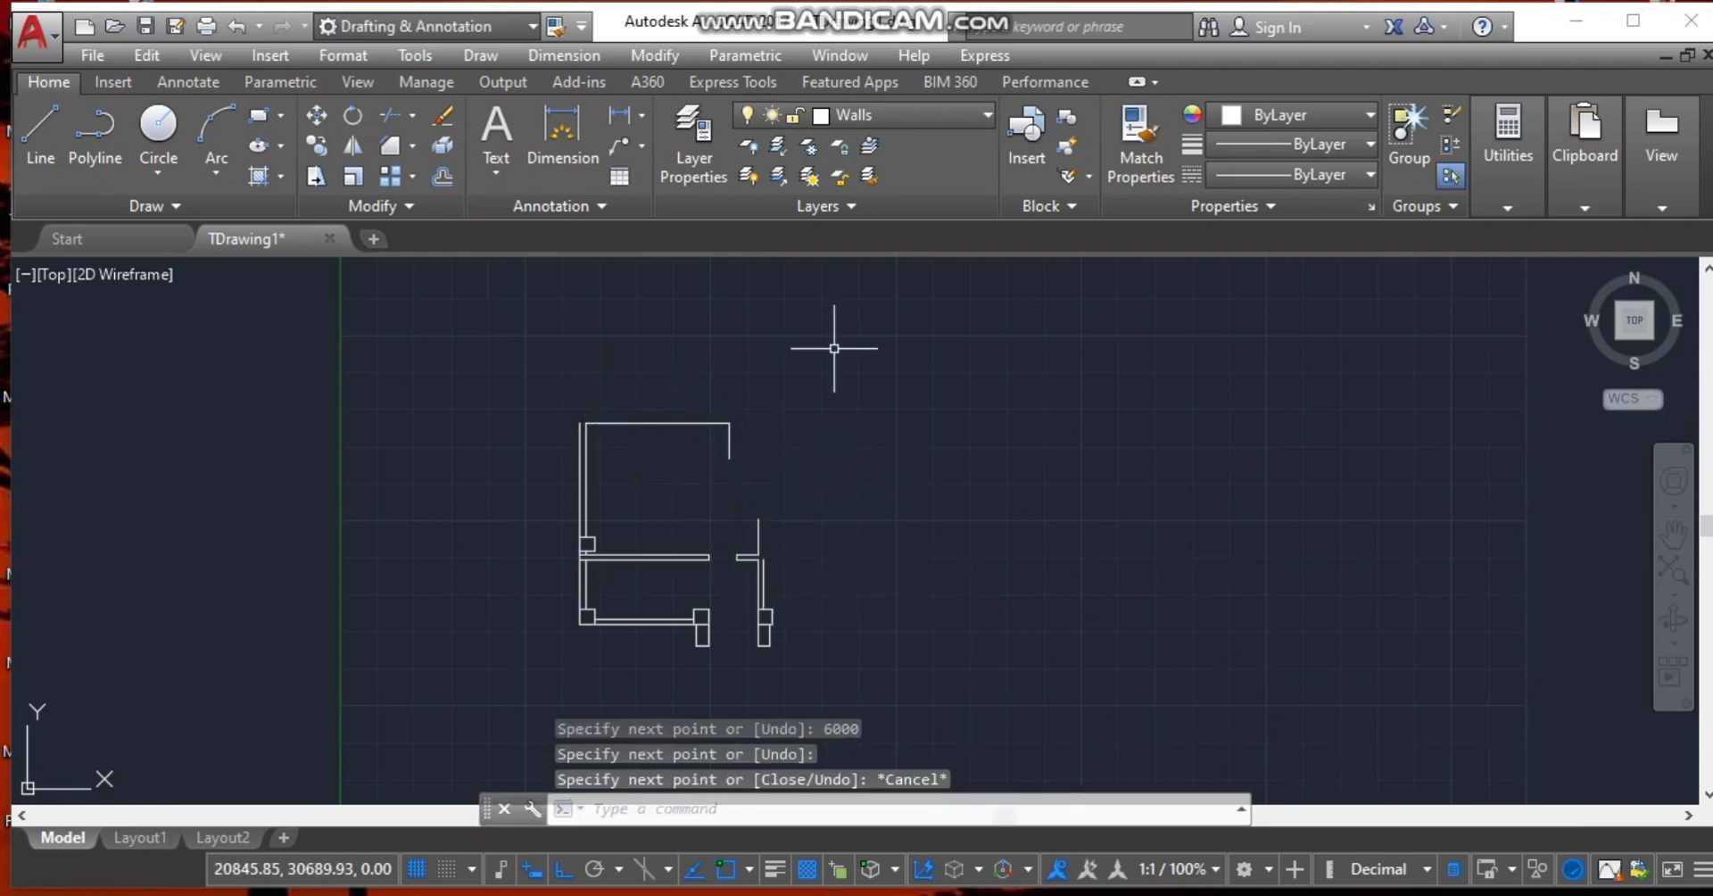
Offset the upper line of the short wall stub beside the entrance opening 2100 upward.
key("alt+Tab")
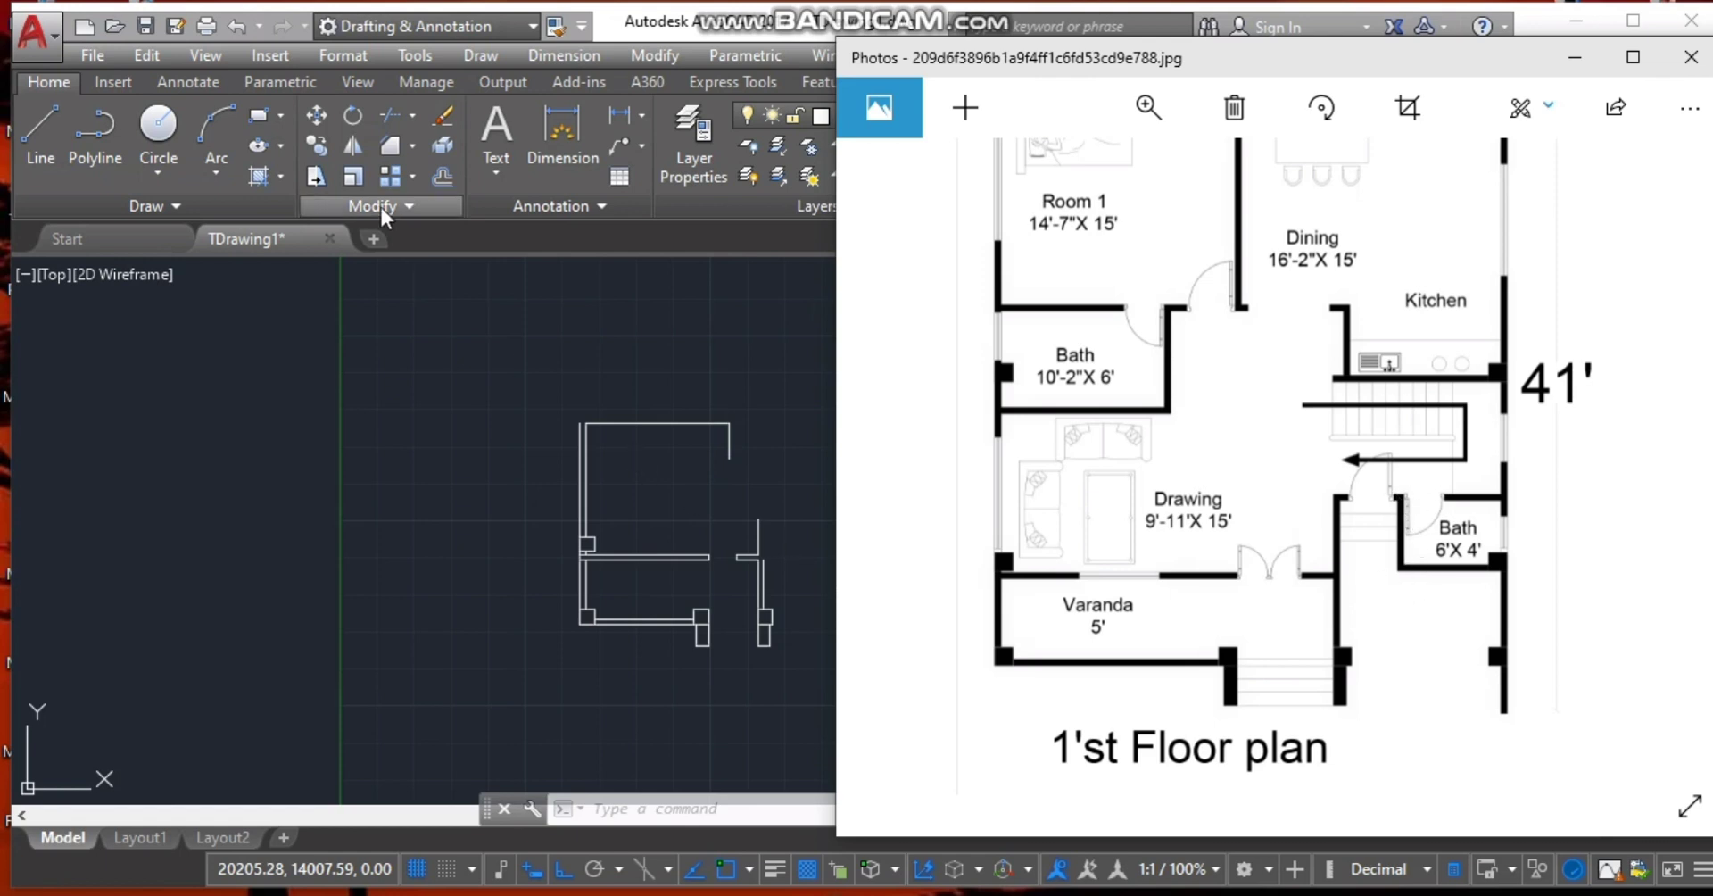
left_click(444, 175)
left_click(443, 176)
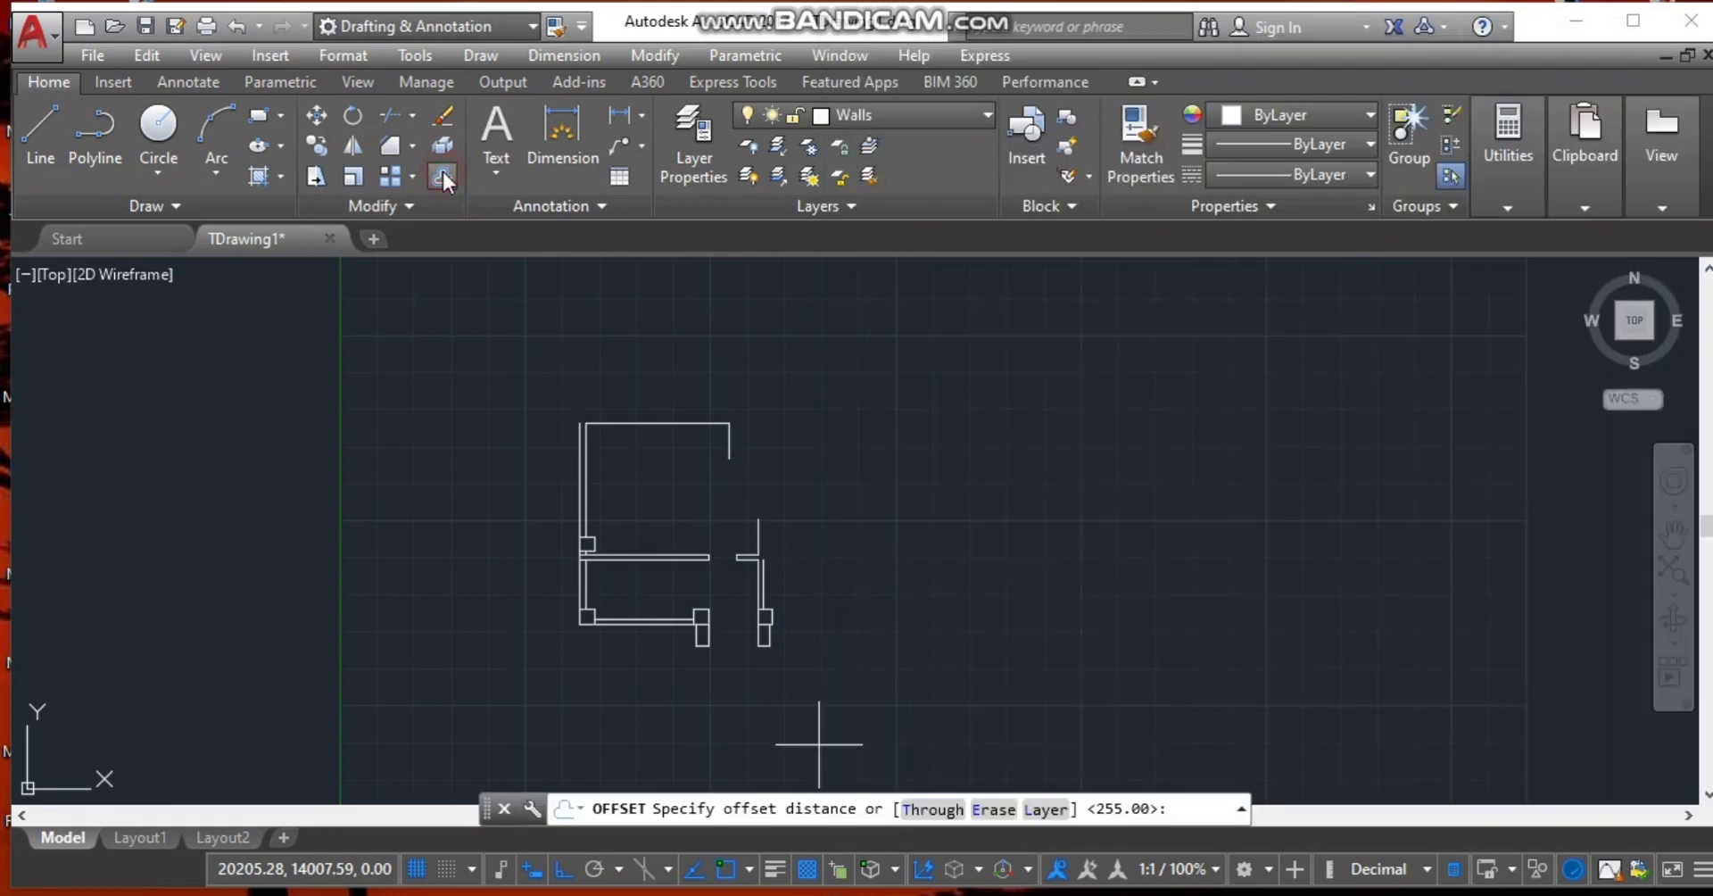
scroll(766, 544, "up", 5)
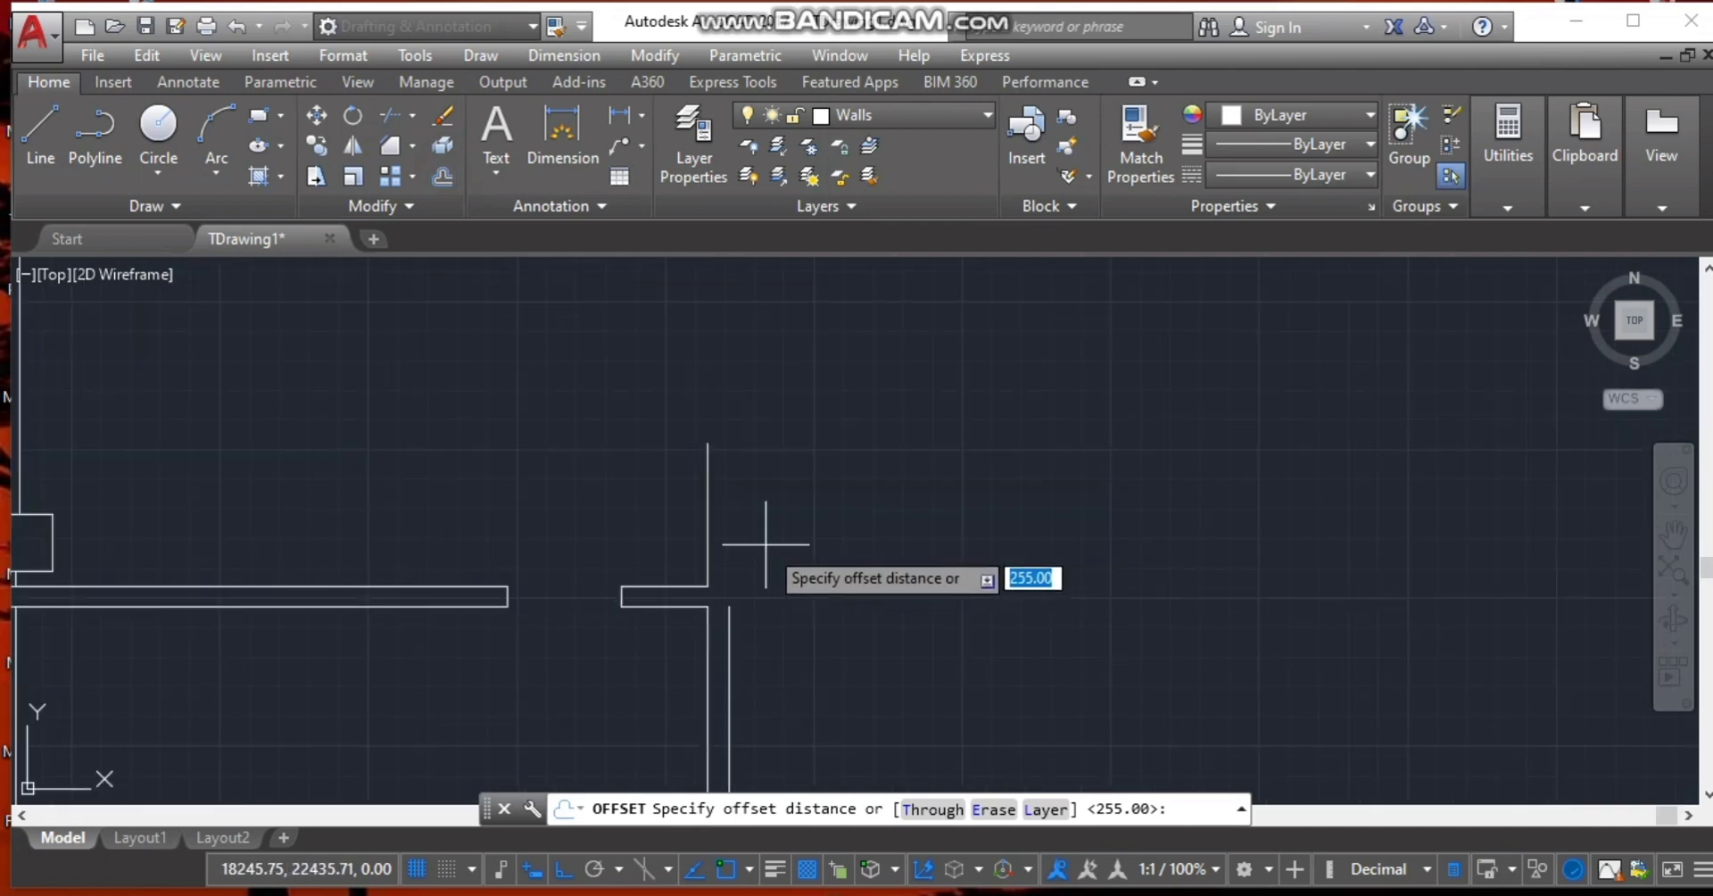
type("2100")
key("Return")
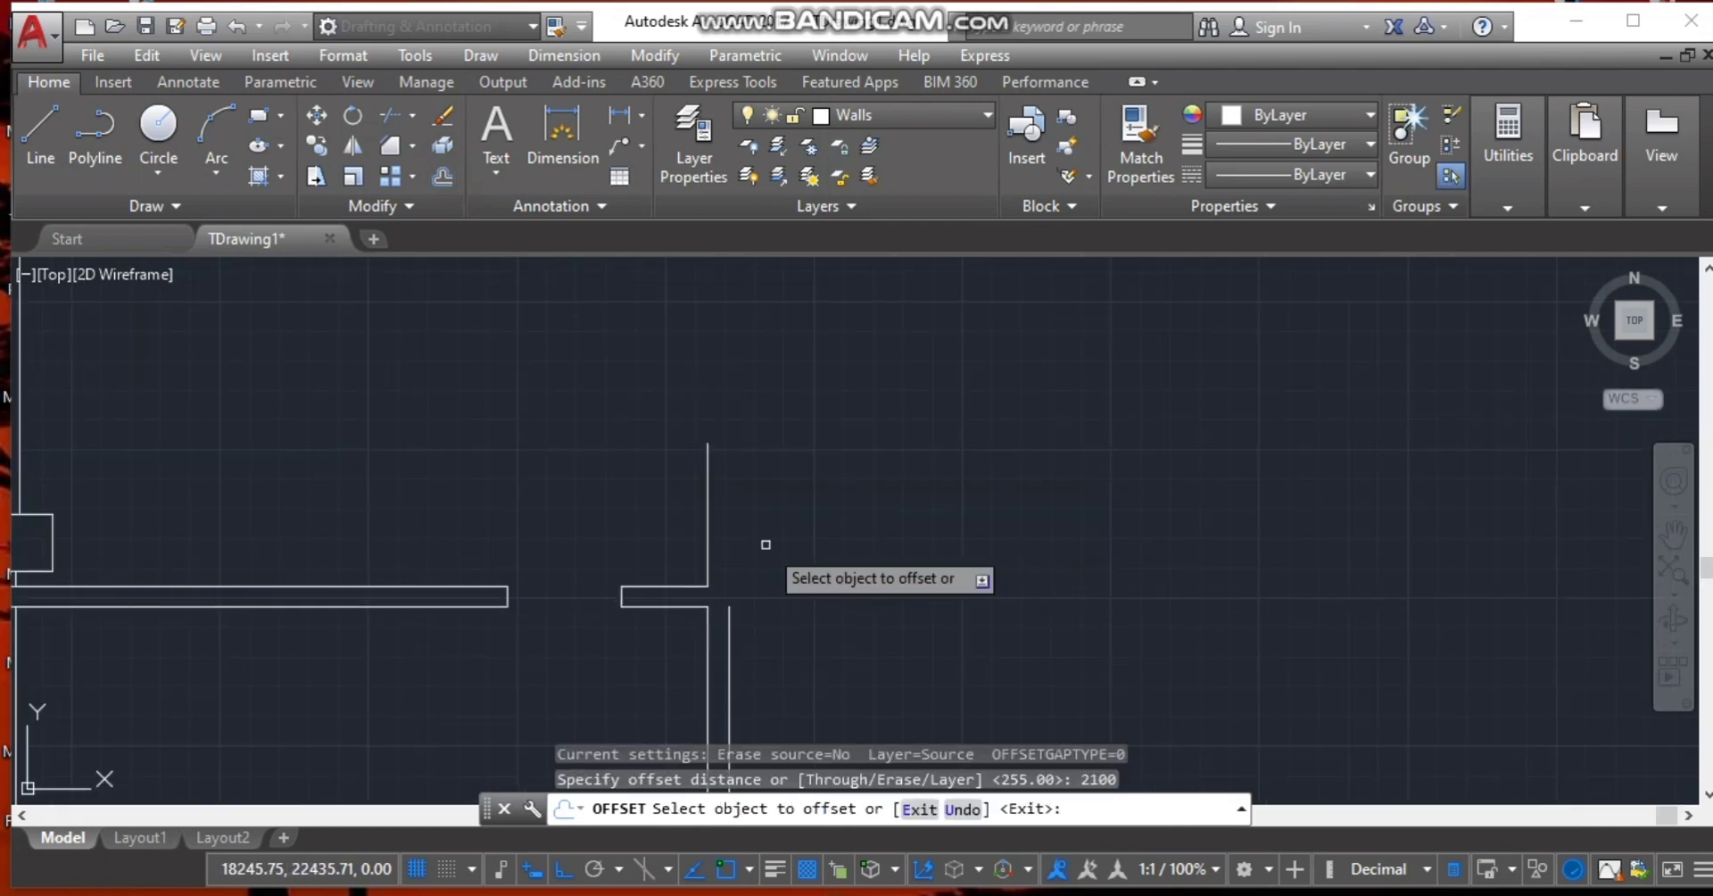
left_click(687, 583)
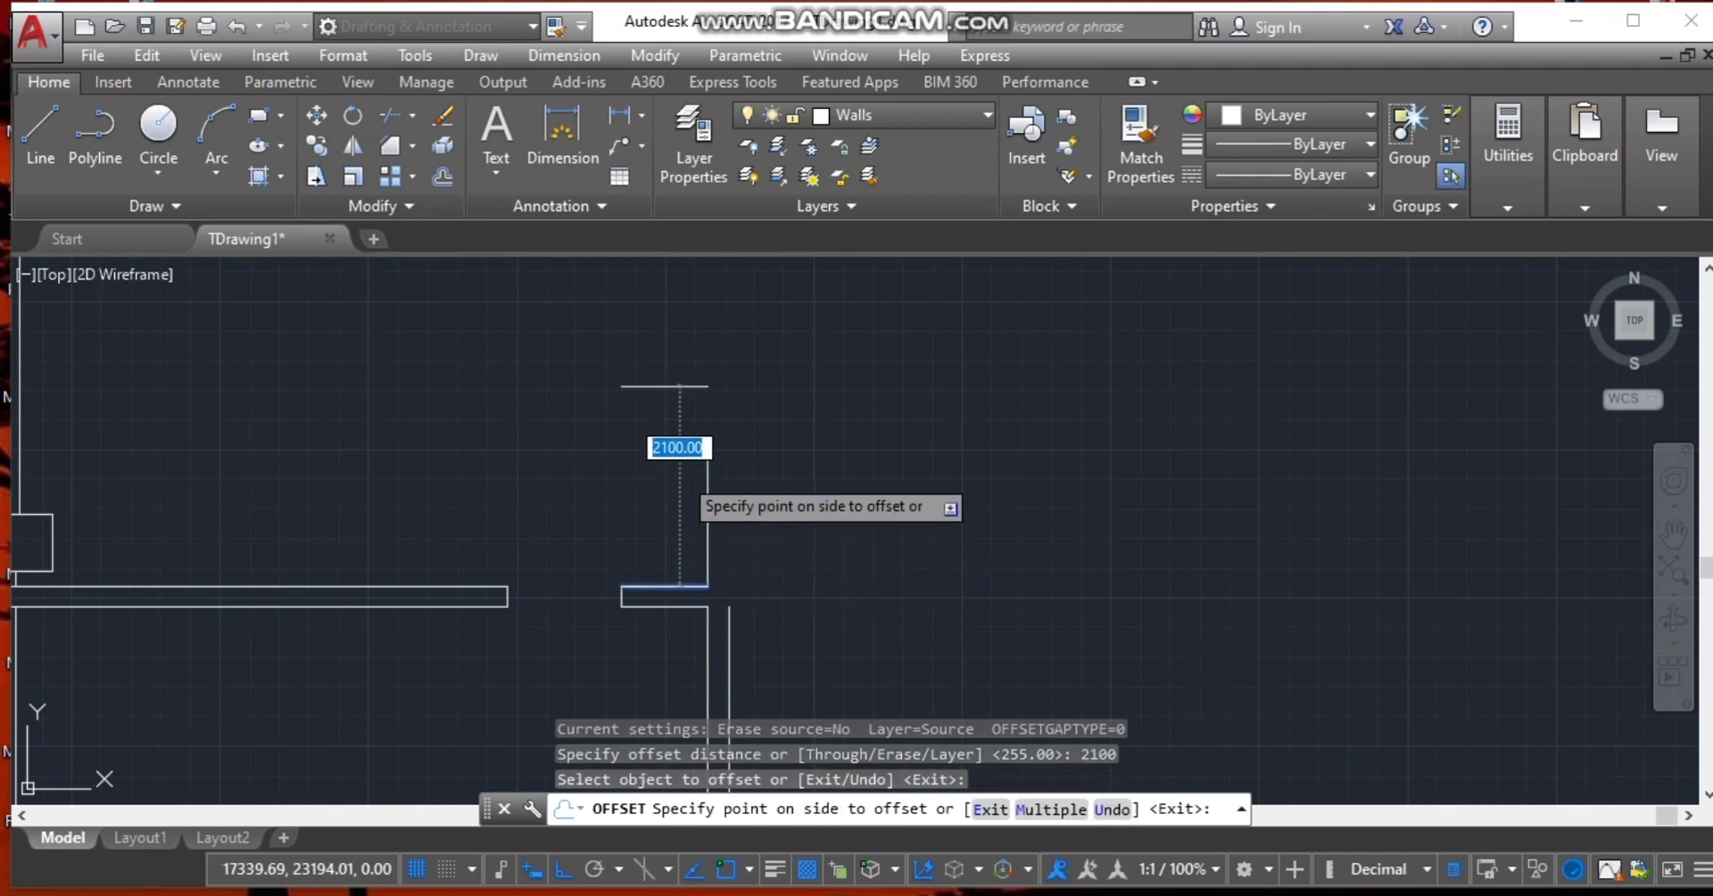
left_click(680, 472)
key("Escape")
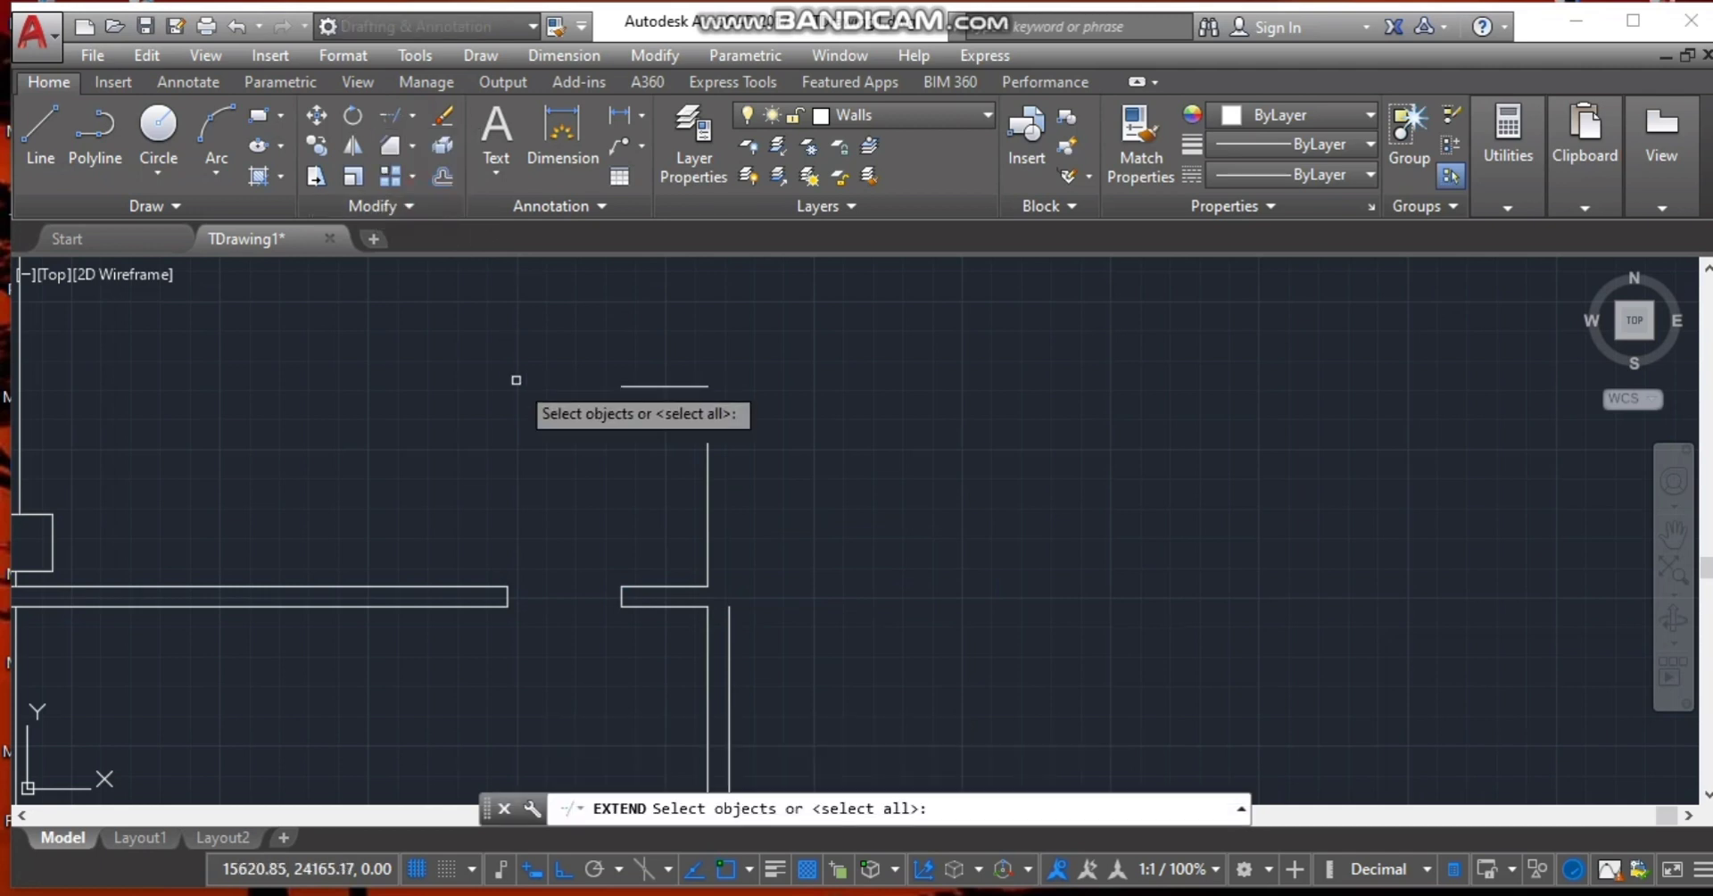
Extend the vertical wall line above the short stub up to the offset horizontal line.
key("Return")
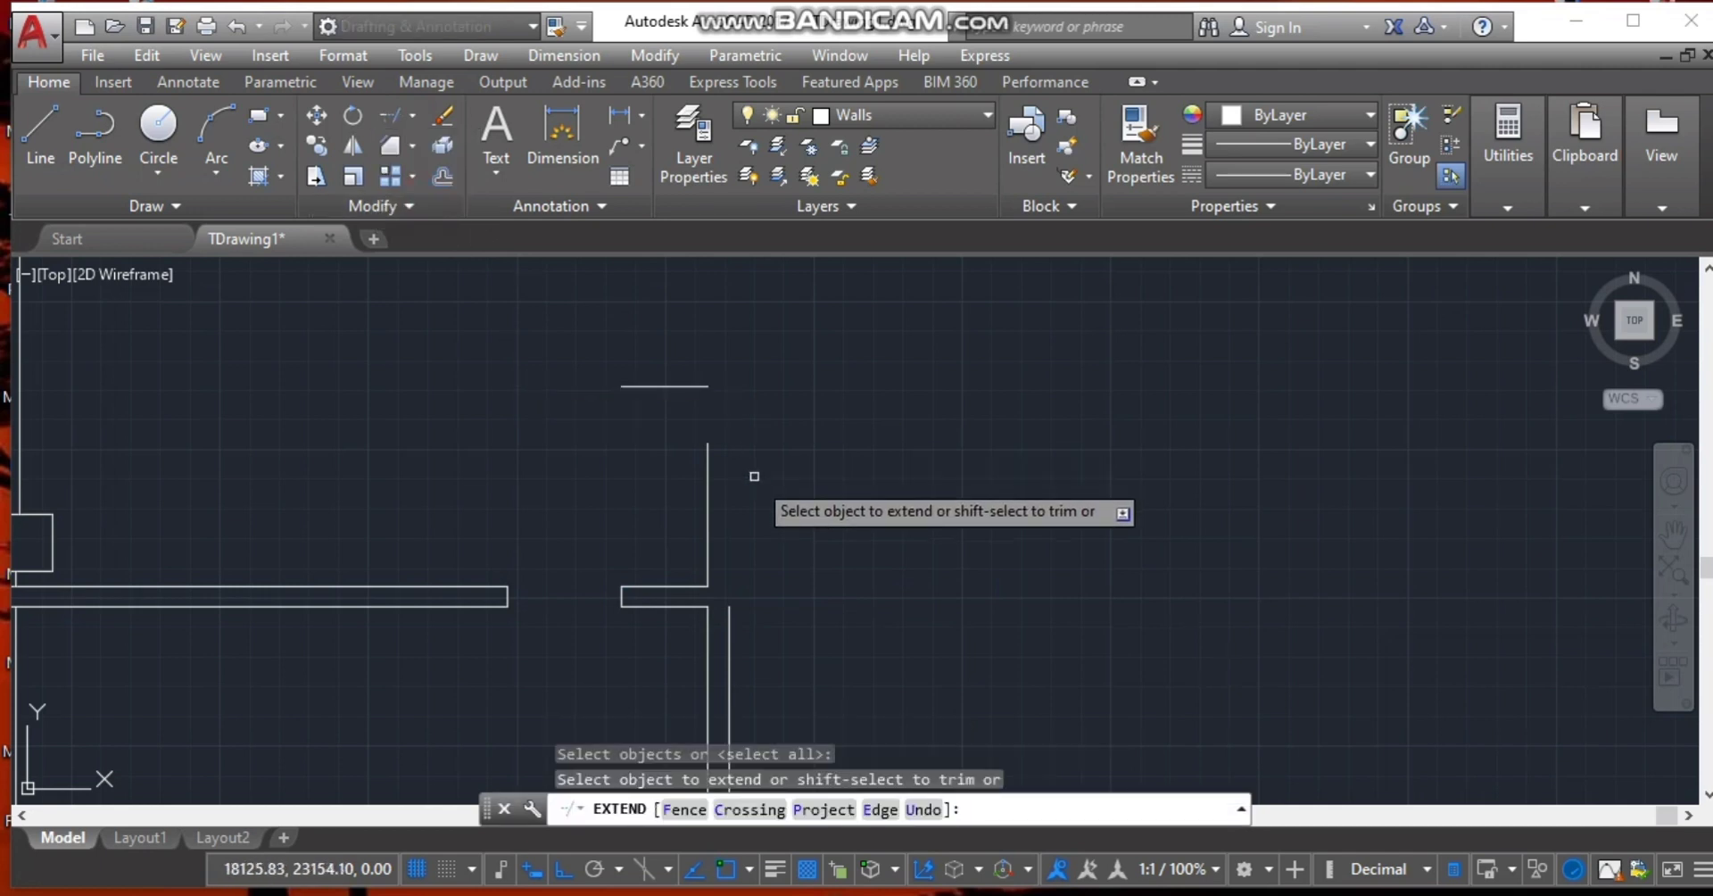
left_click(705, 466)
key("Escape")
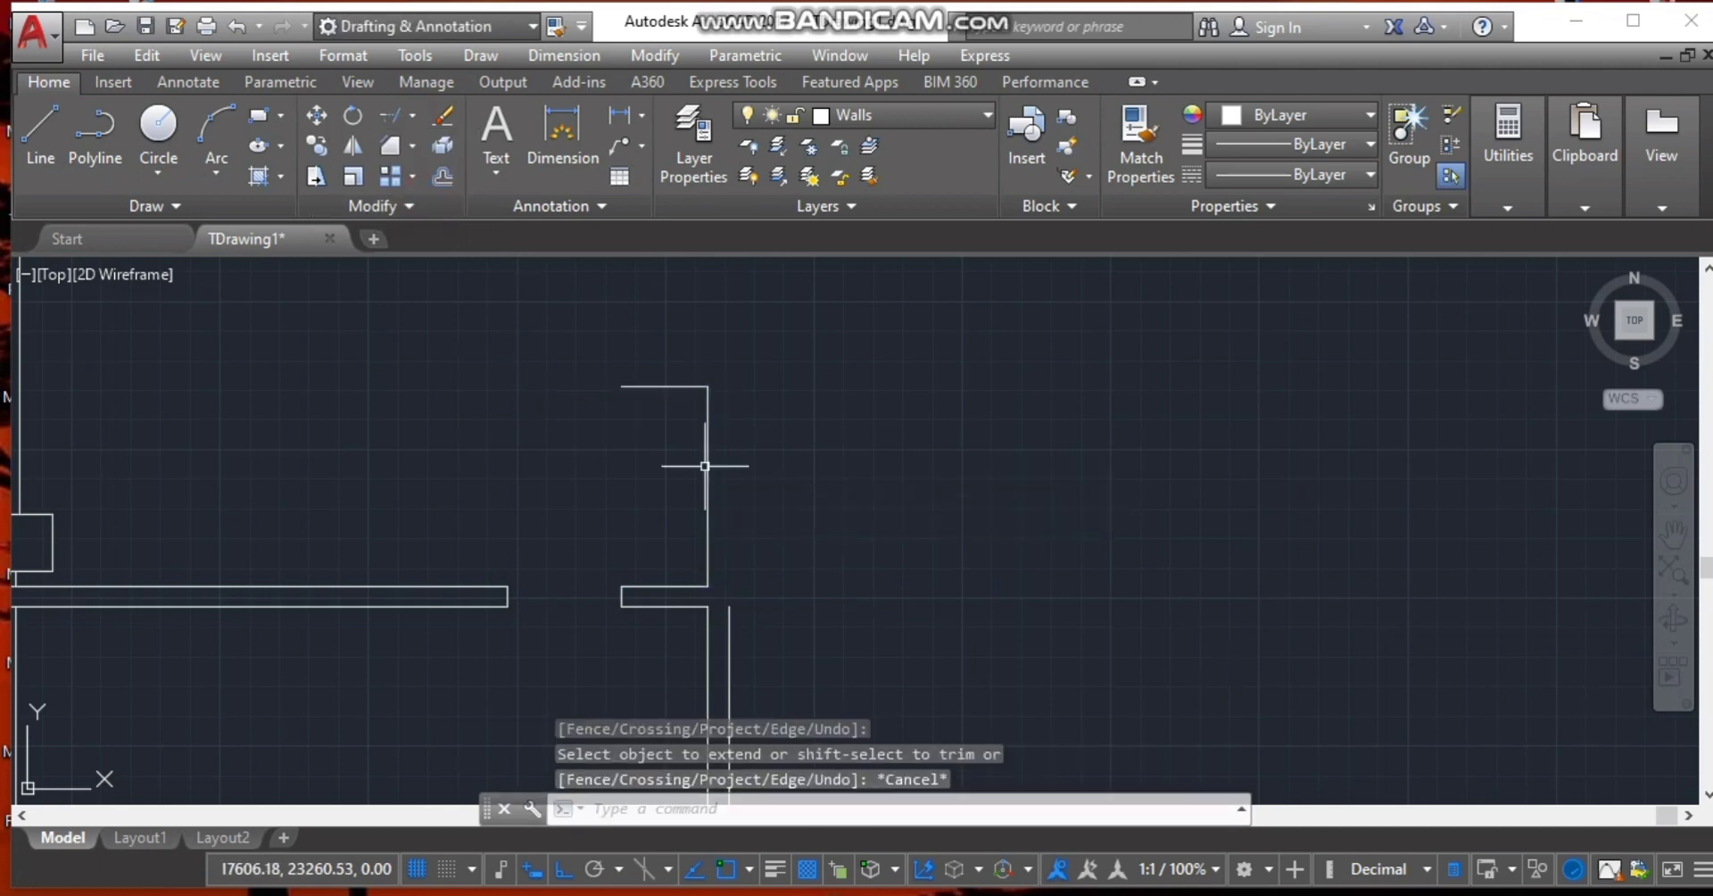
type("o")
key("Return")
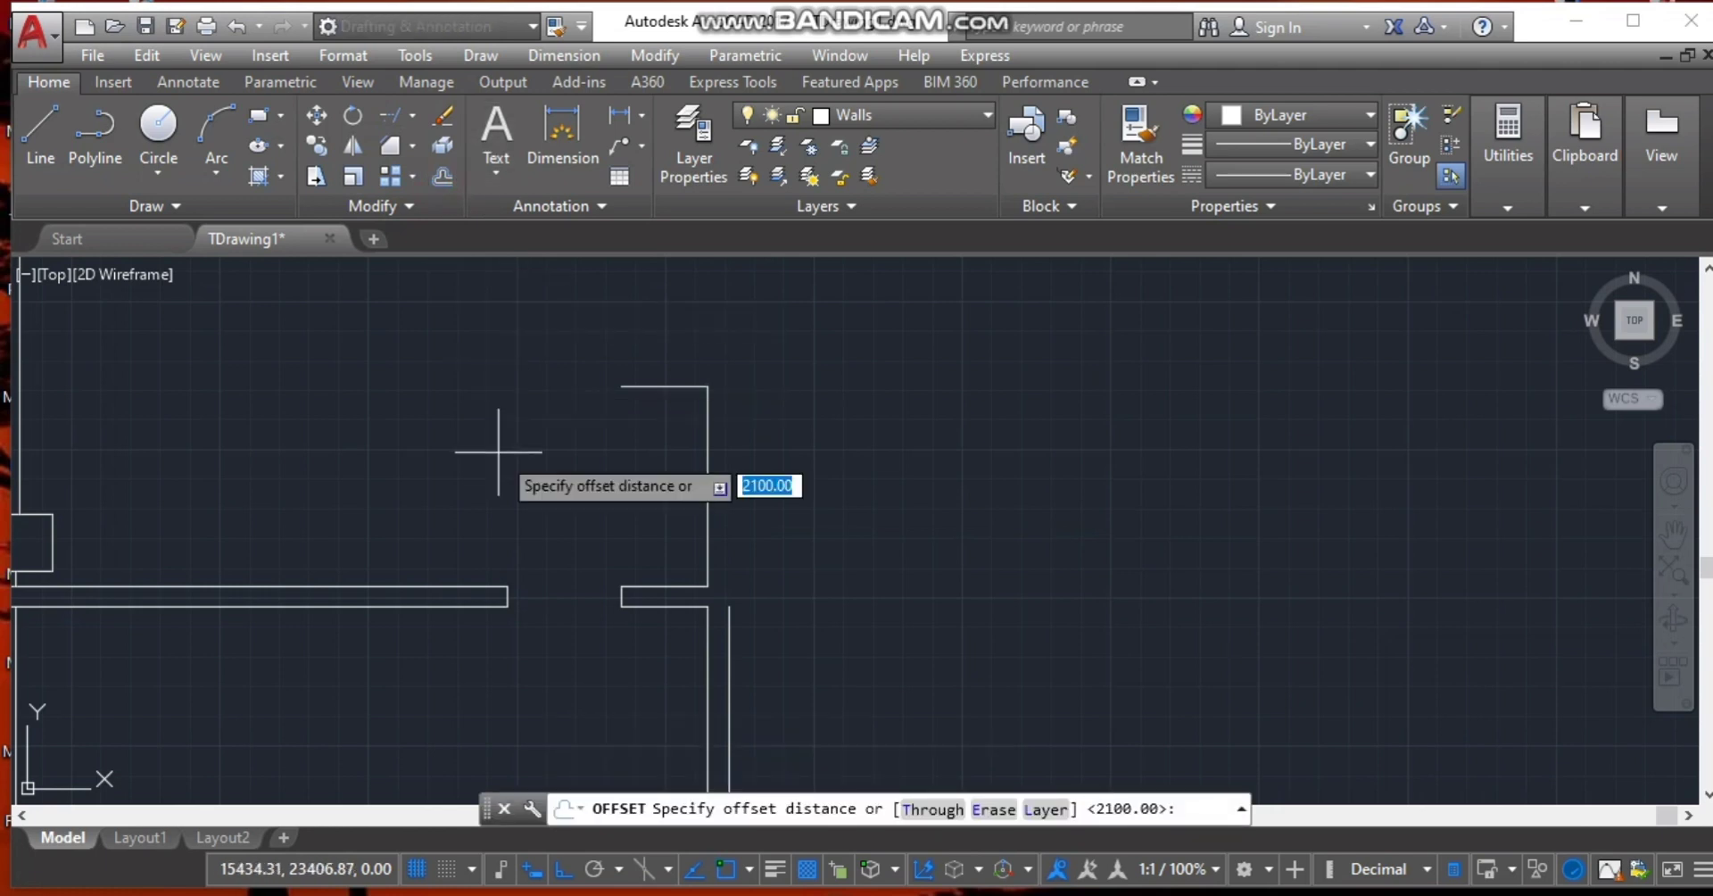
type("225")
key("BackSpace")
key("BackSpace")
key("BackSpace")
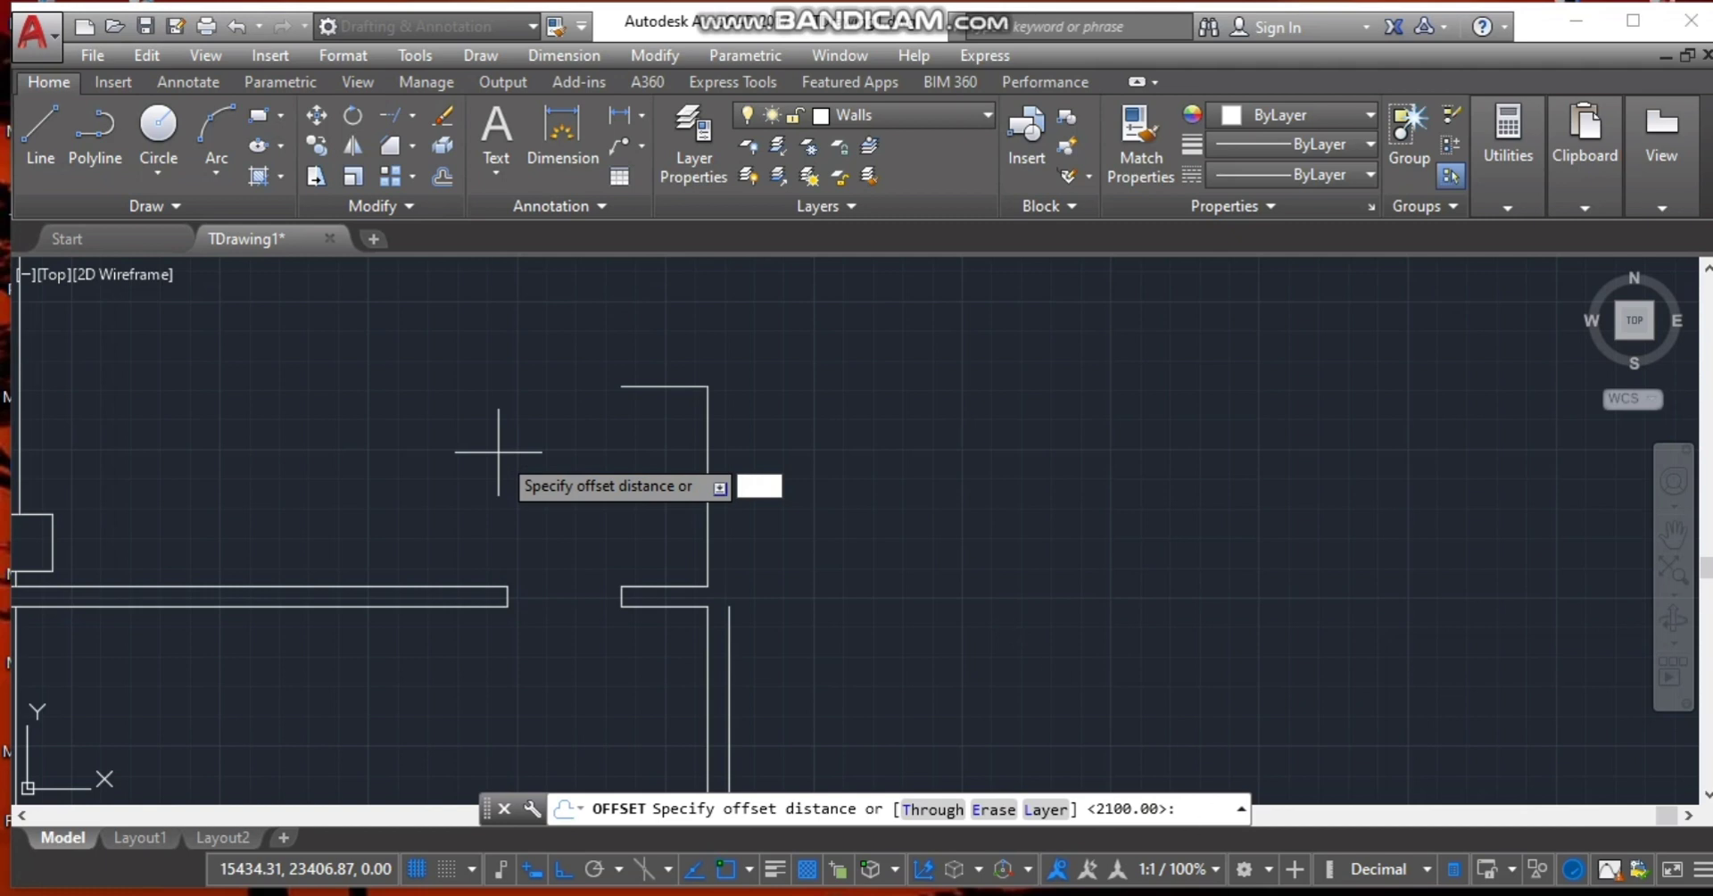
key("alt+Tab")
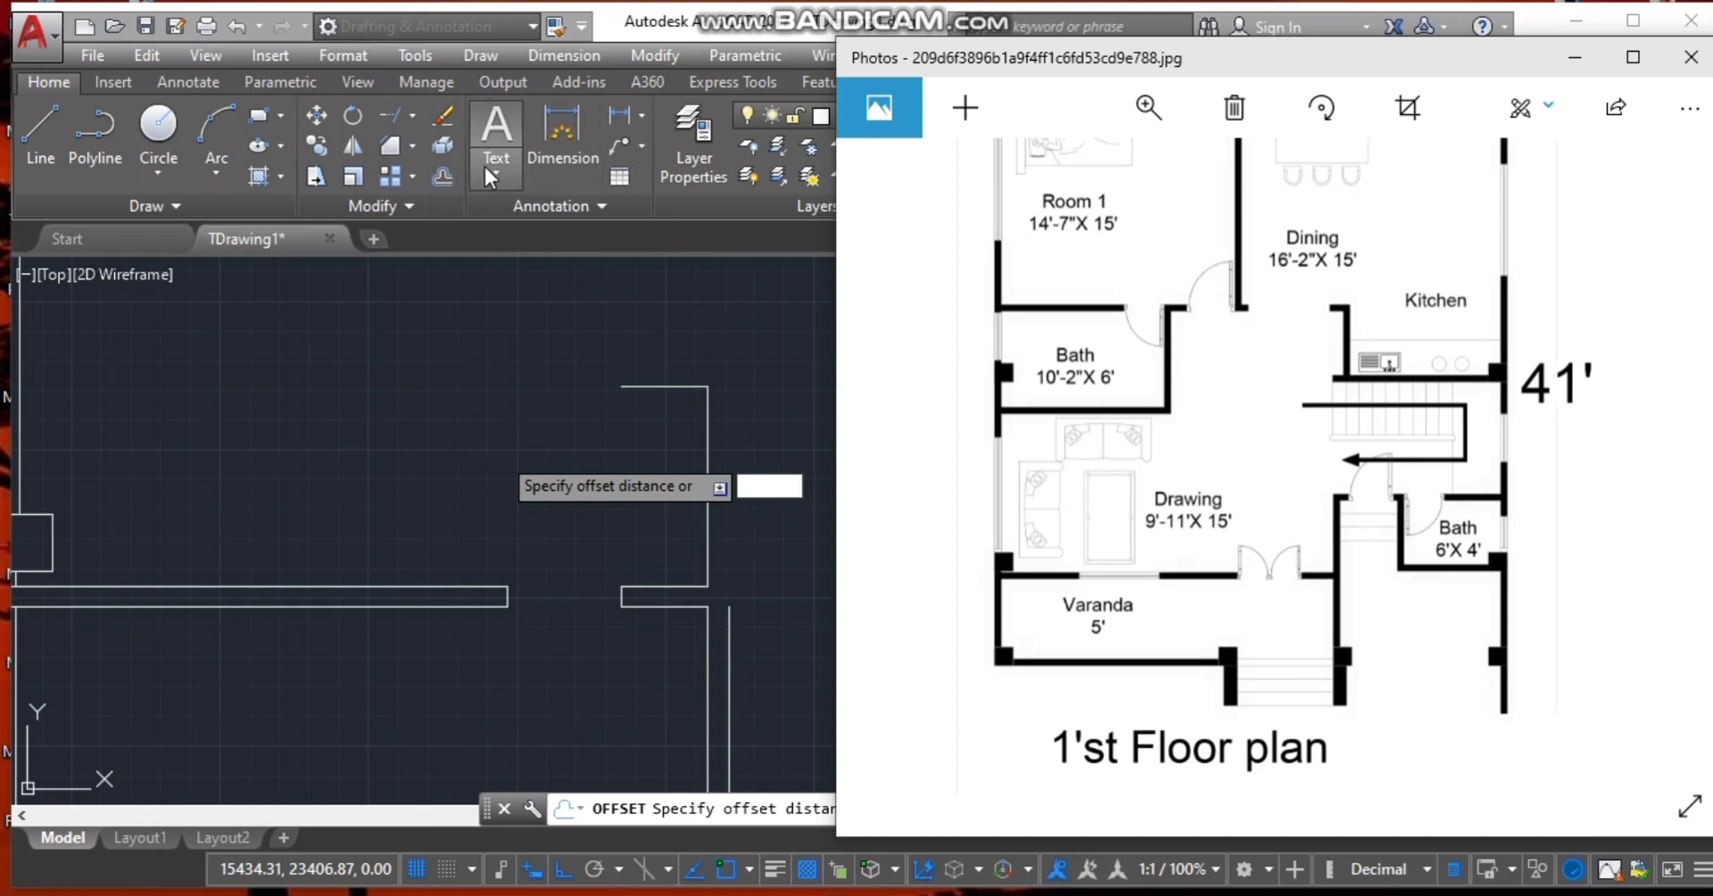
Offset the horizontal line at the upper end of the vertical wall line 225 upward.
left_click(453, 163)
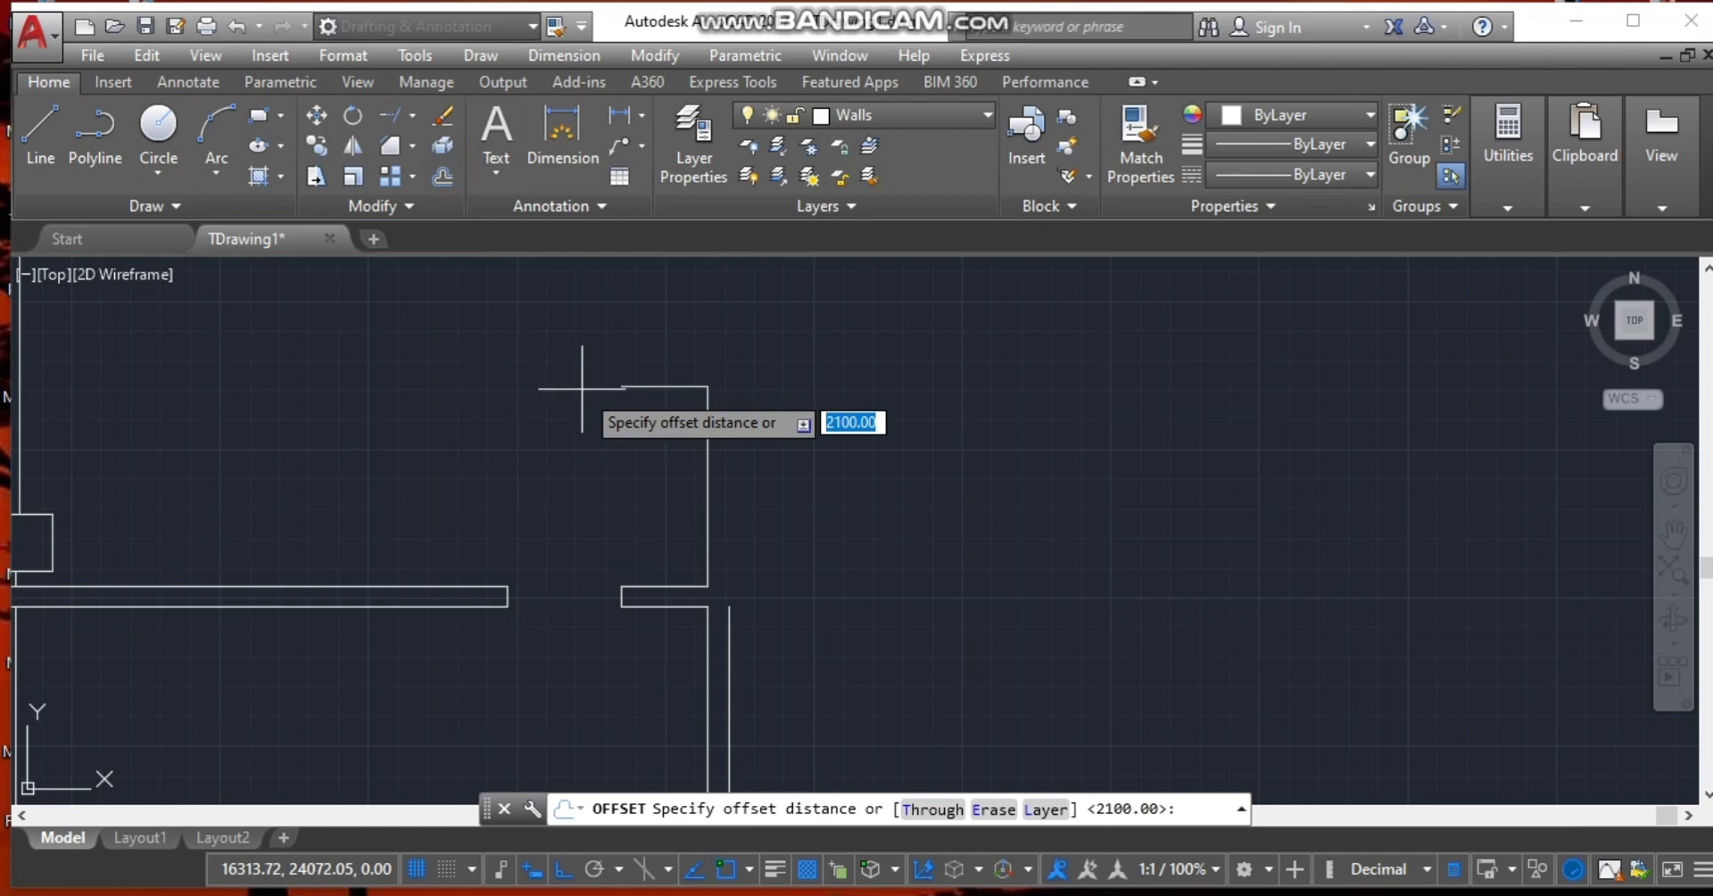
type("225")
key("Return")
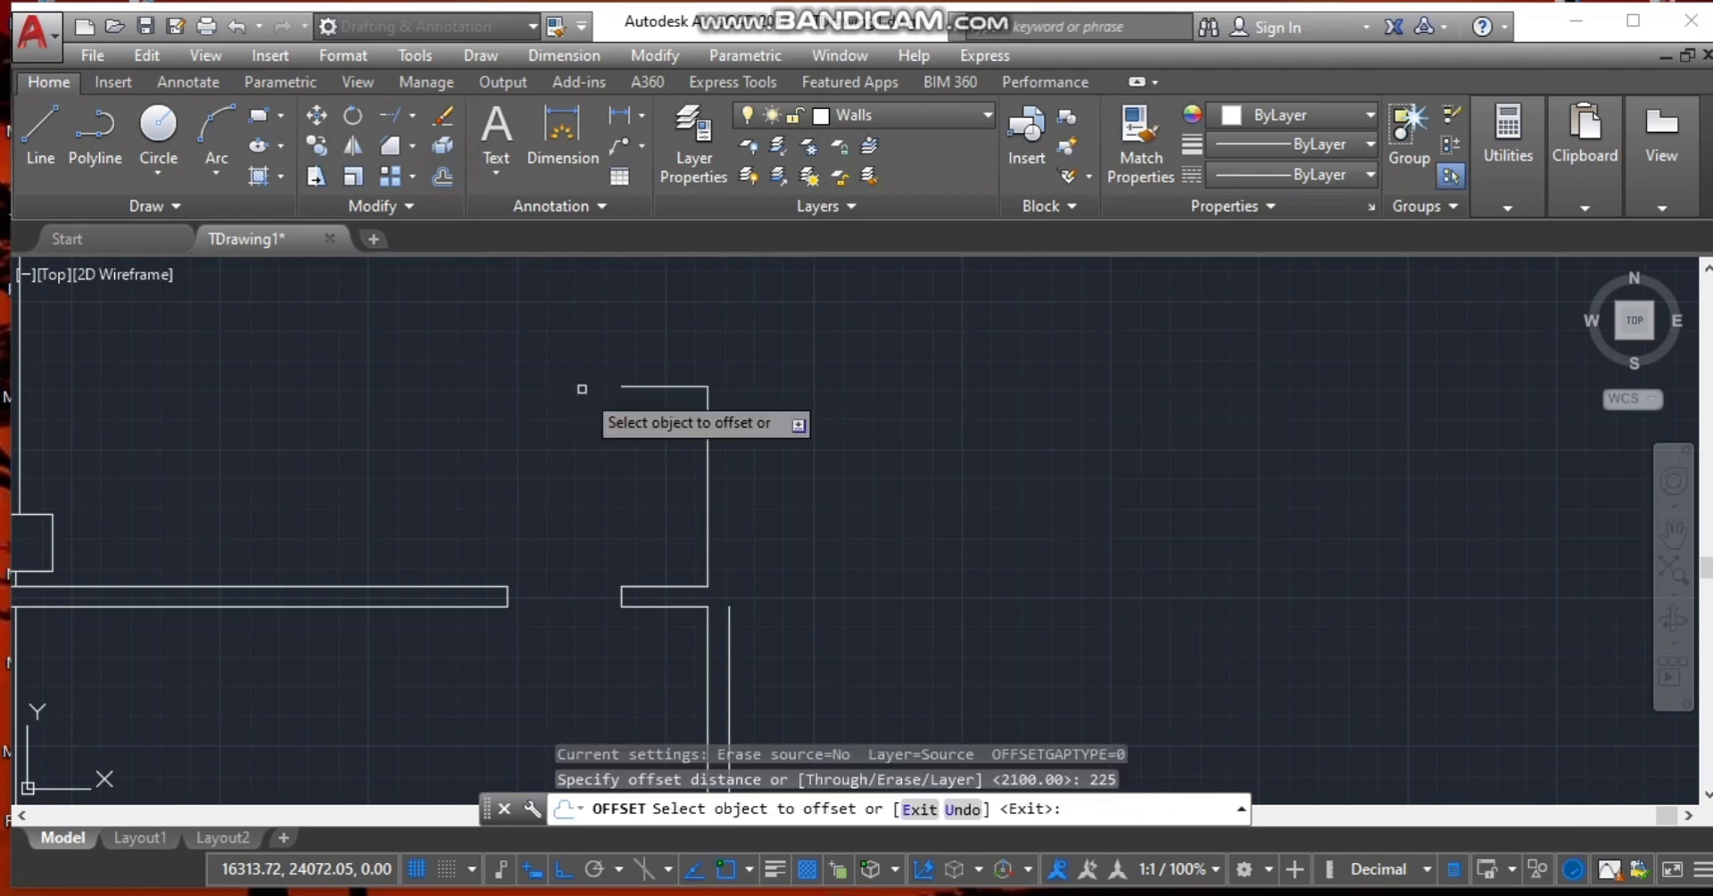
left_click(659, 386)
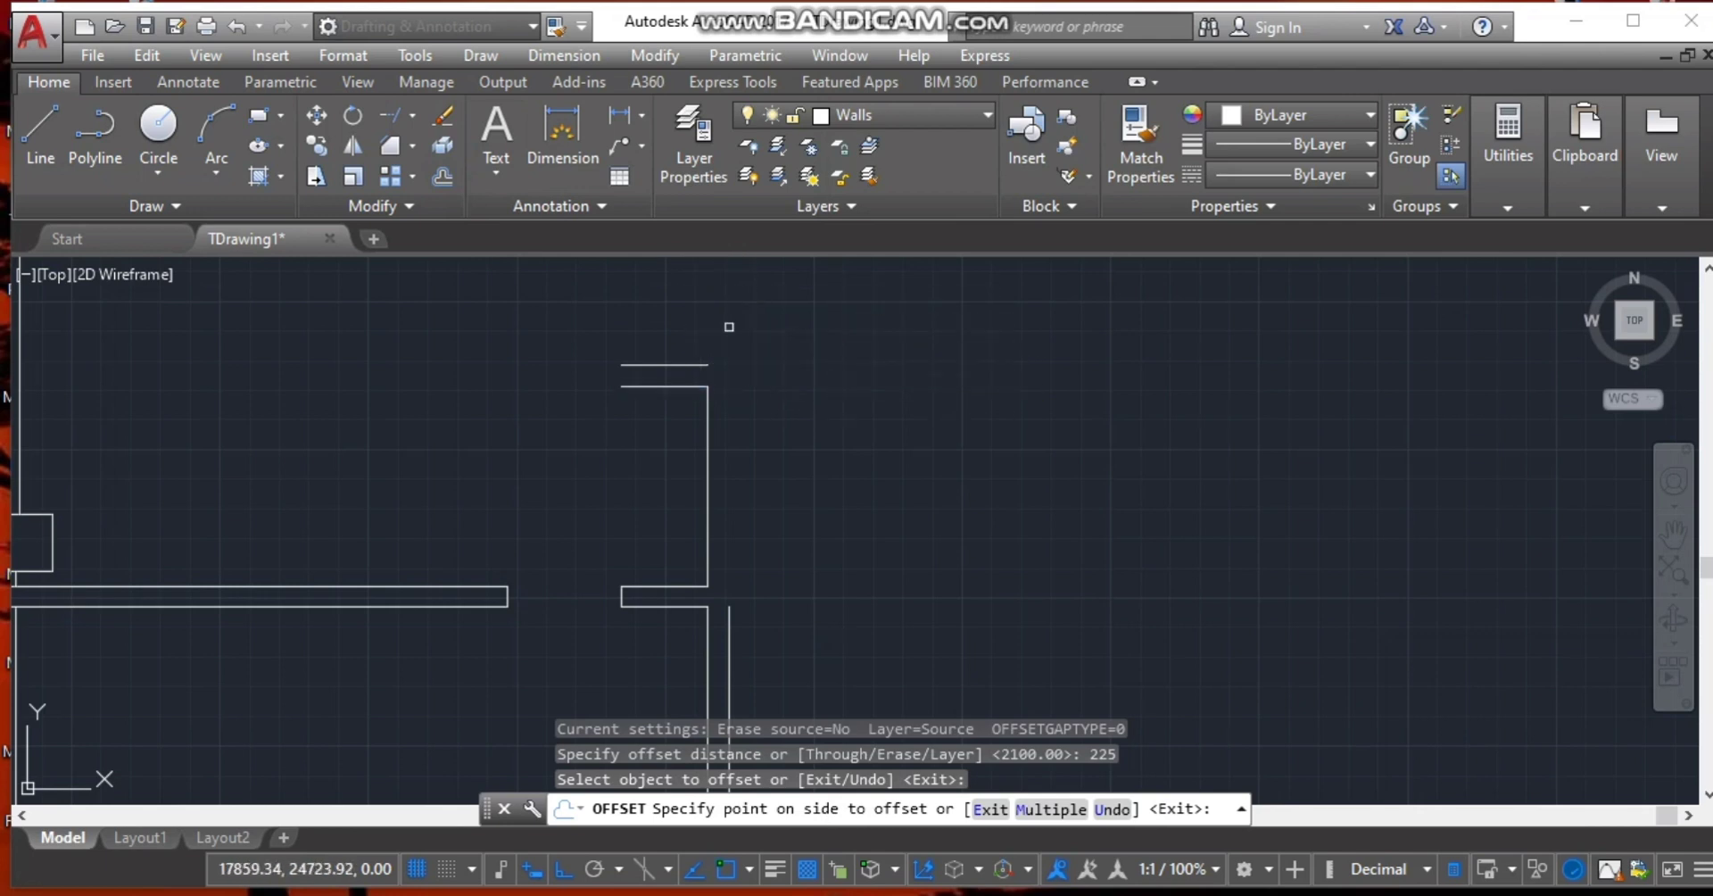
left_click(756, 337)
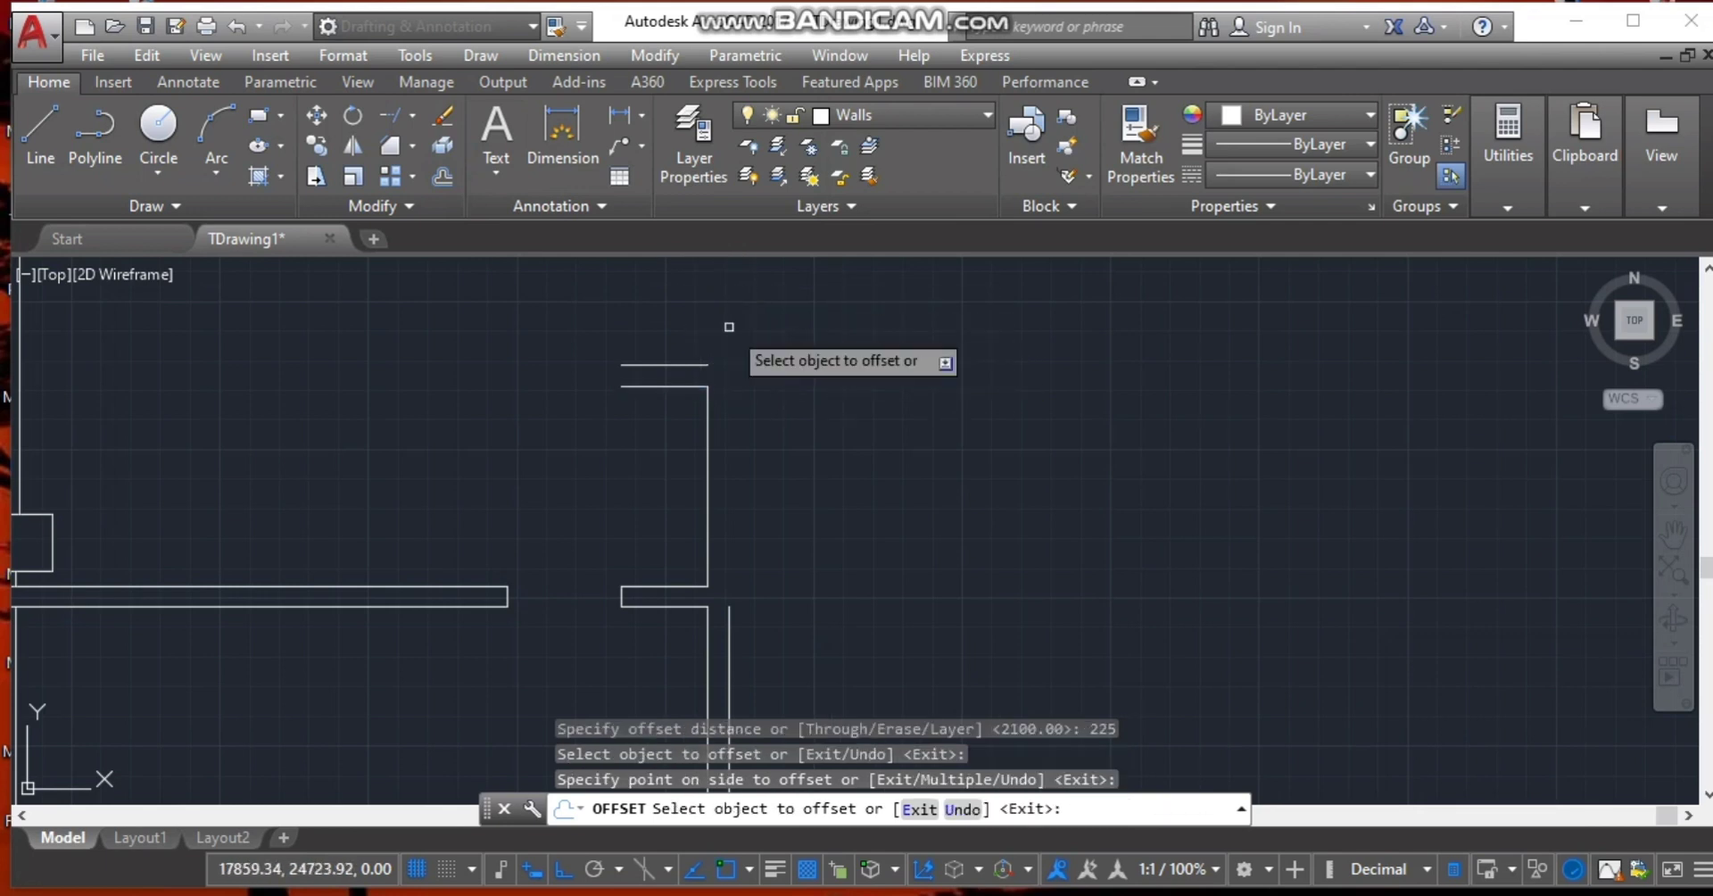
Join the upper horizontal wall line and the outer vertical wall line into a square corner with a zero-distance Chamfer.
left_click(388, 144)
key("Escape")
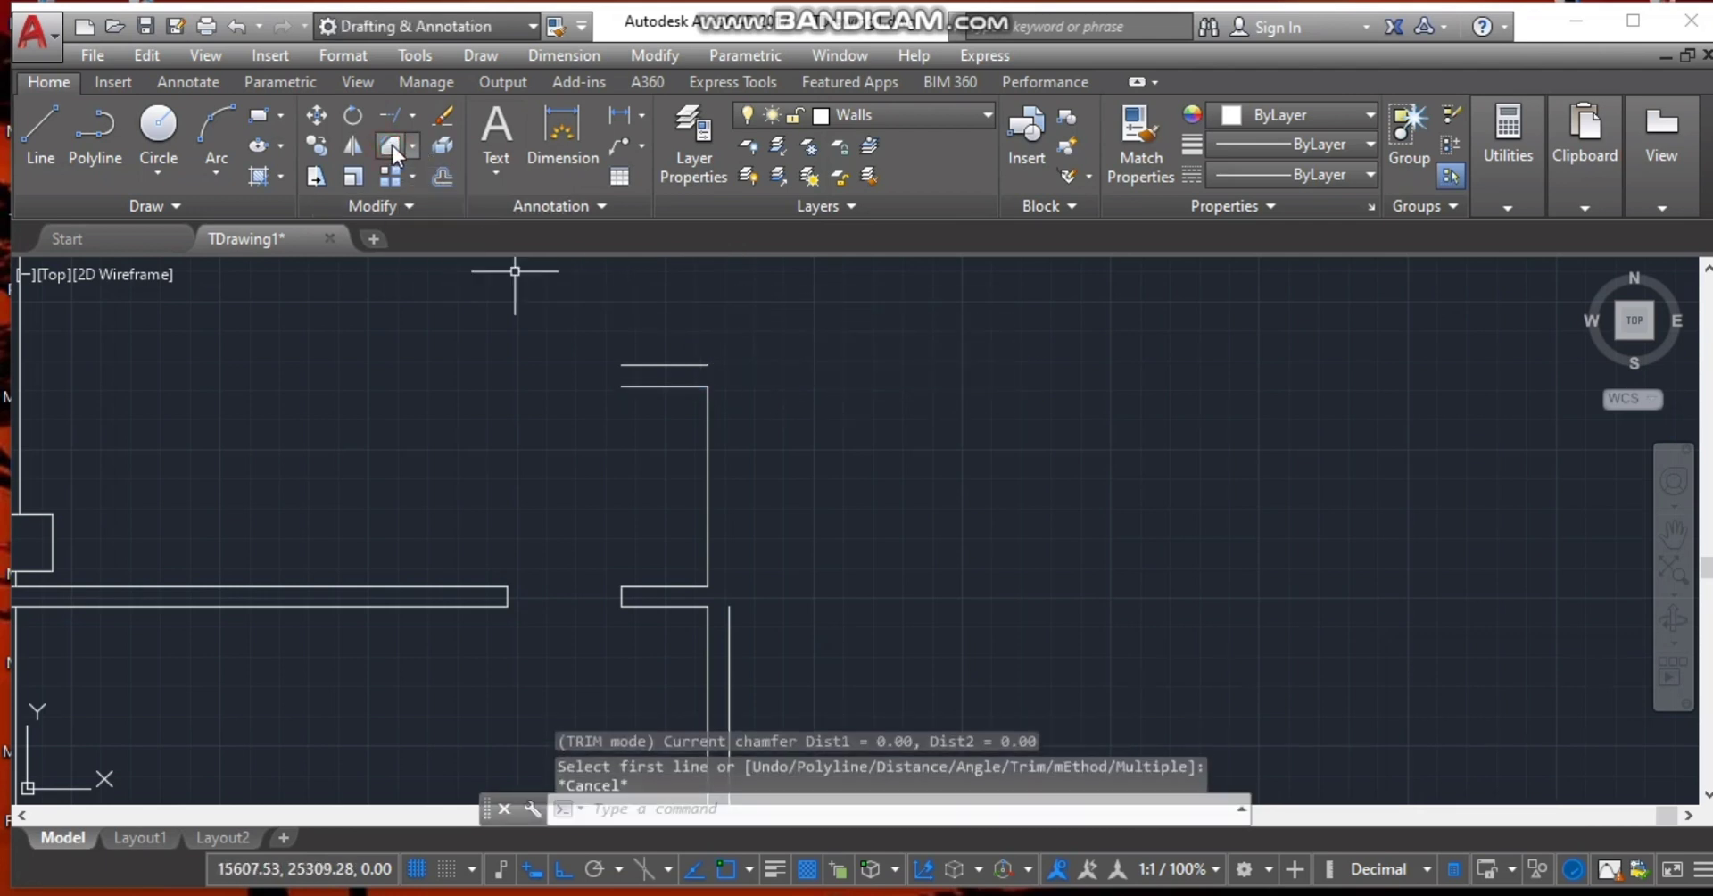
left_click(391, 146)
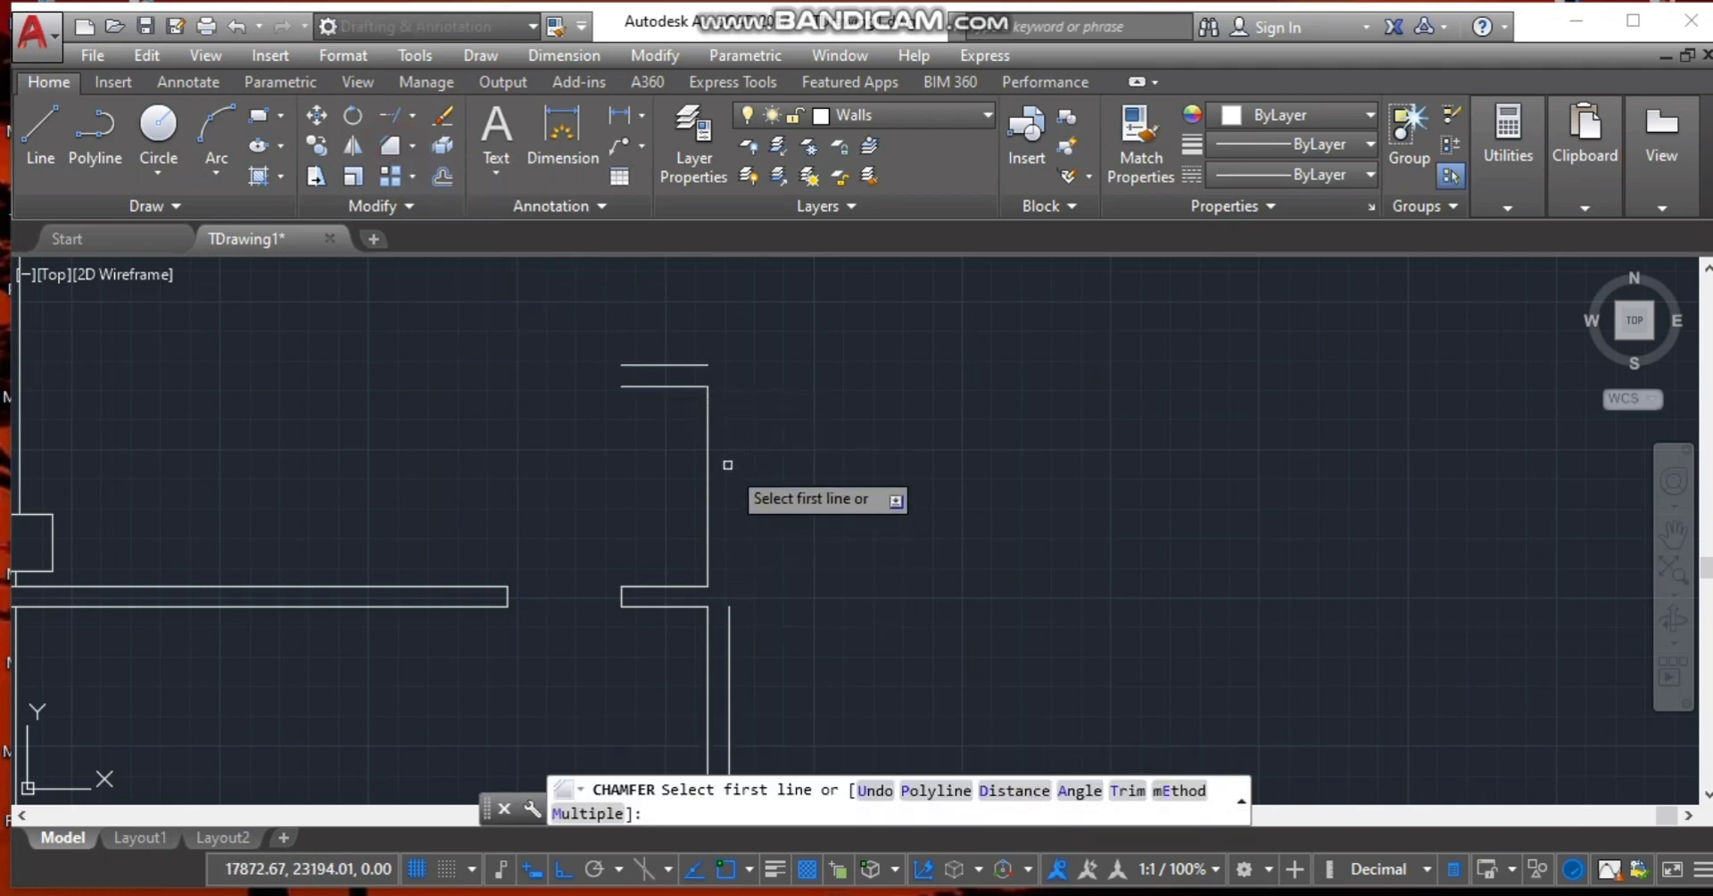
left_click(710, 364)
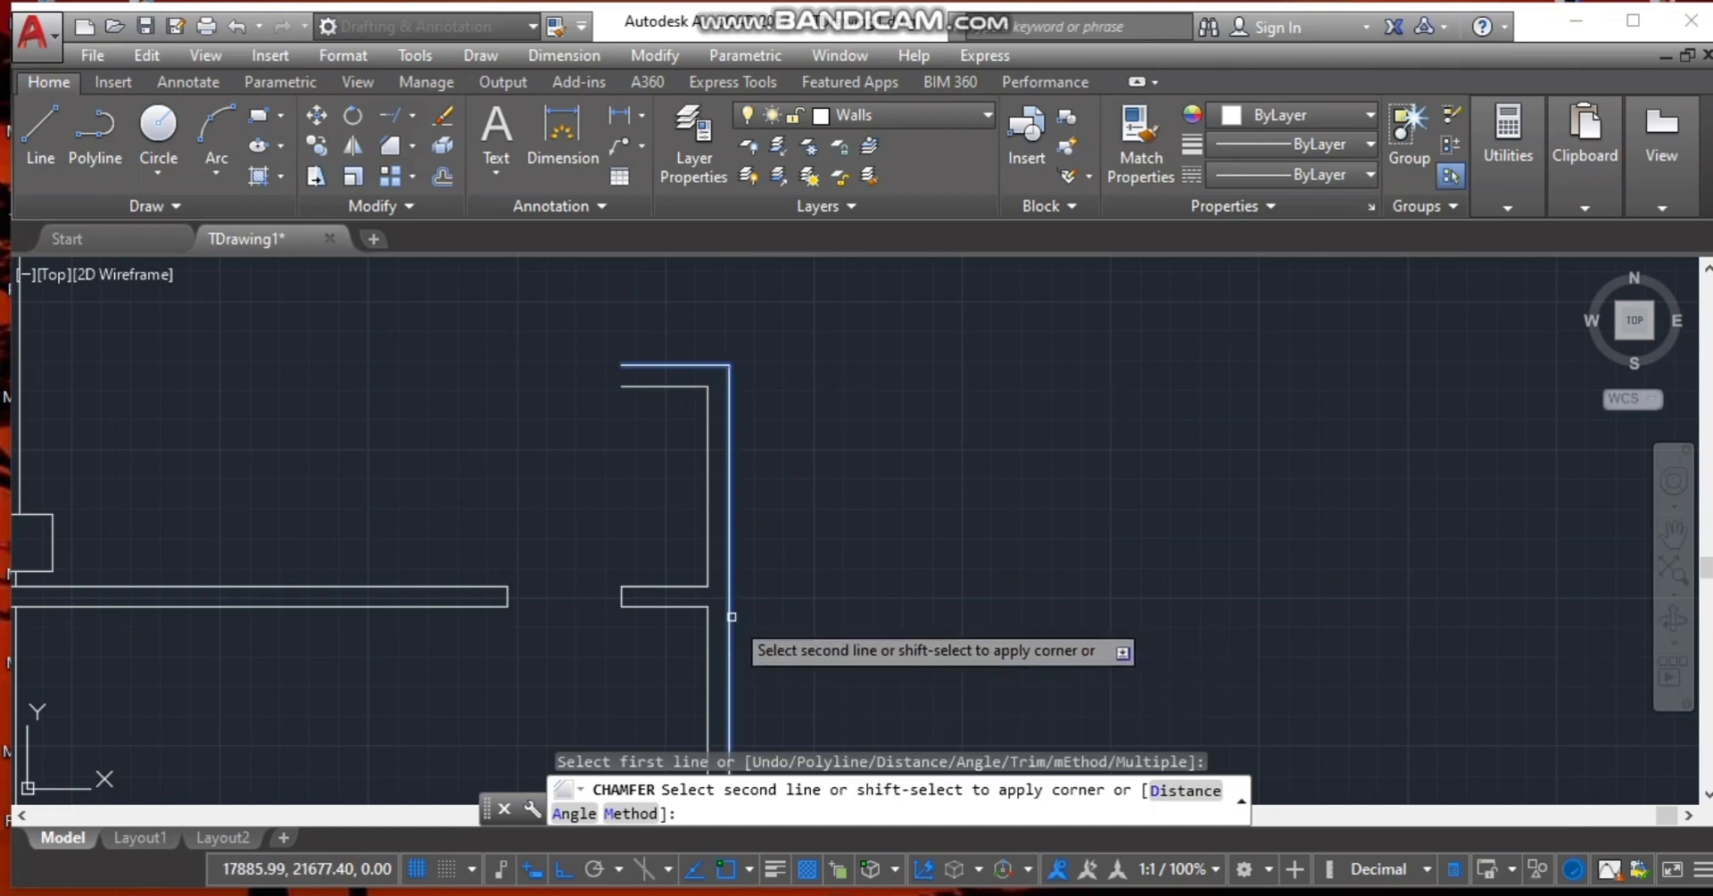
key("Escape")
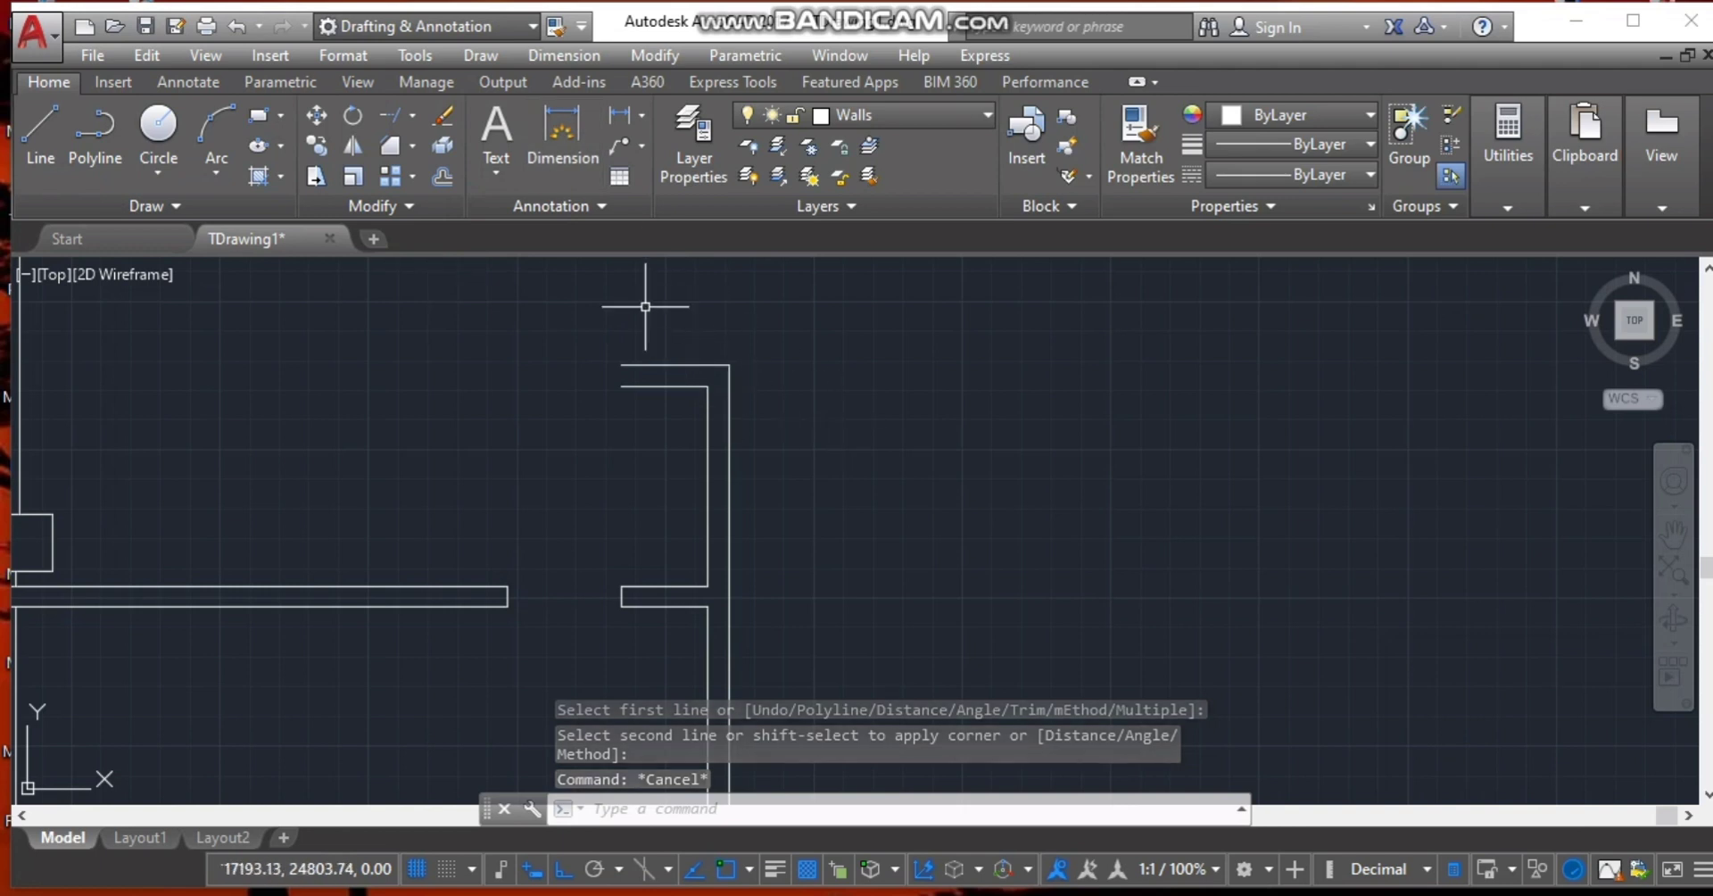
Draw a horizontal wall line running right from the outer corner of the upper horizontal and outer vertical wall lines.
left_click(41, 134)
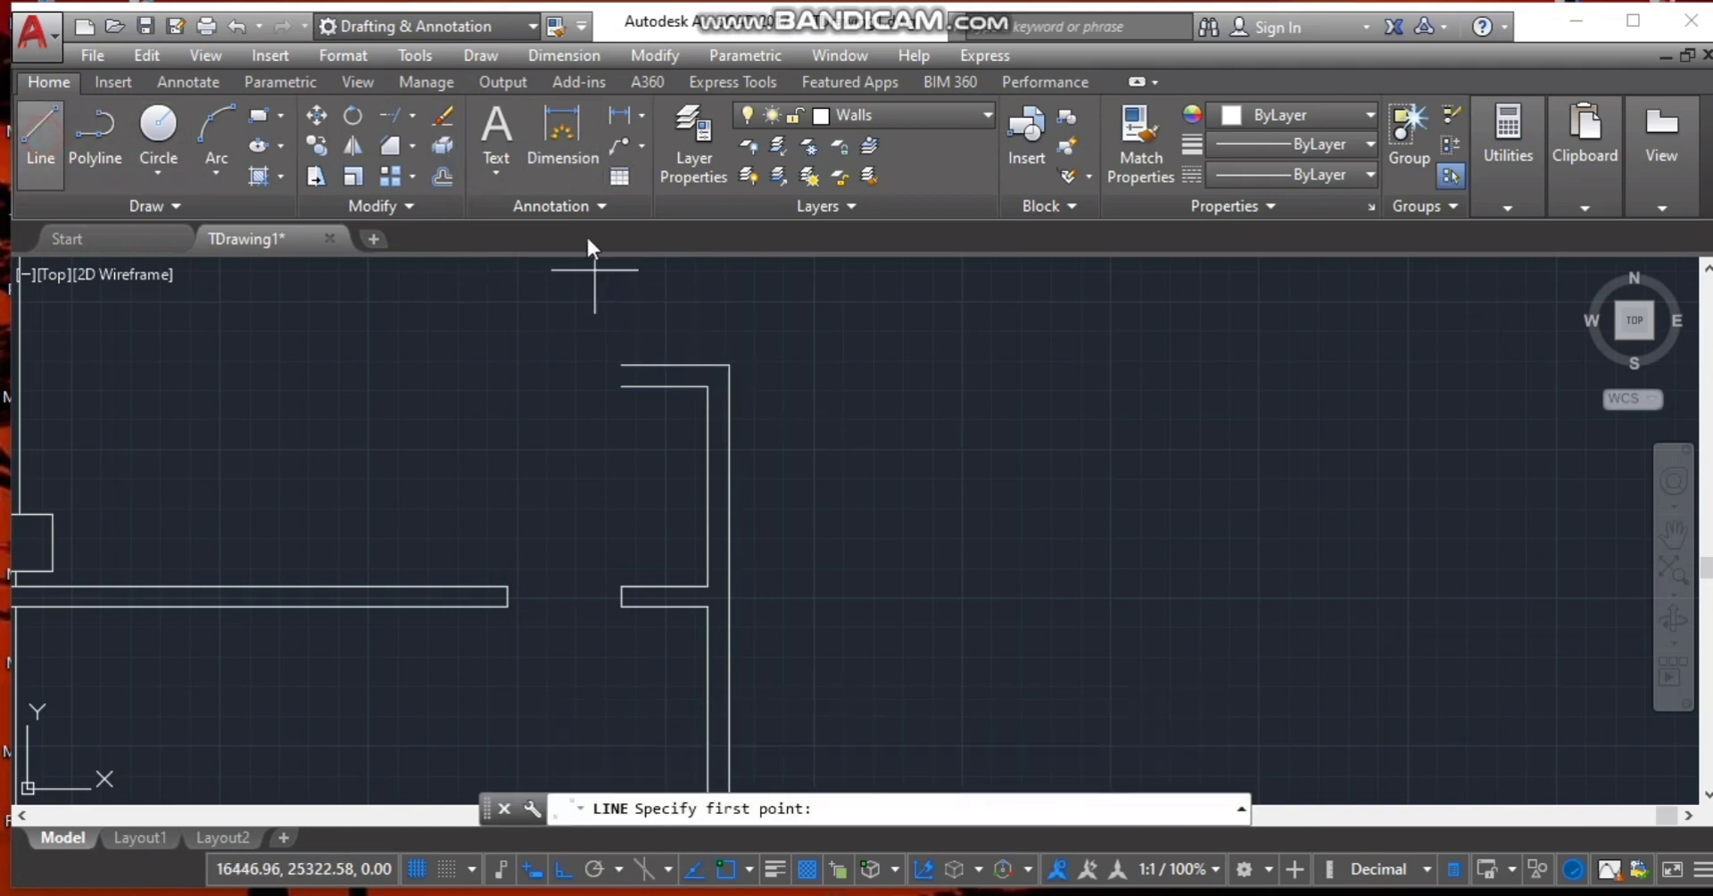
left_click(729, 364)
left_click(1121, 364)
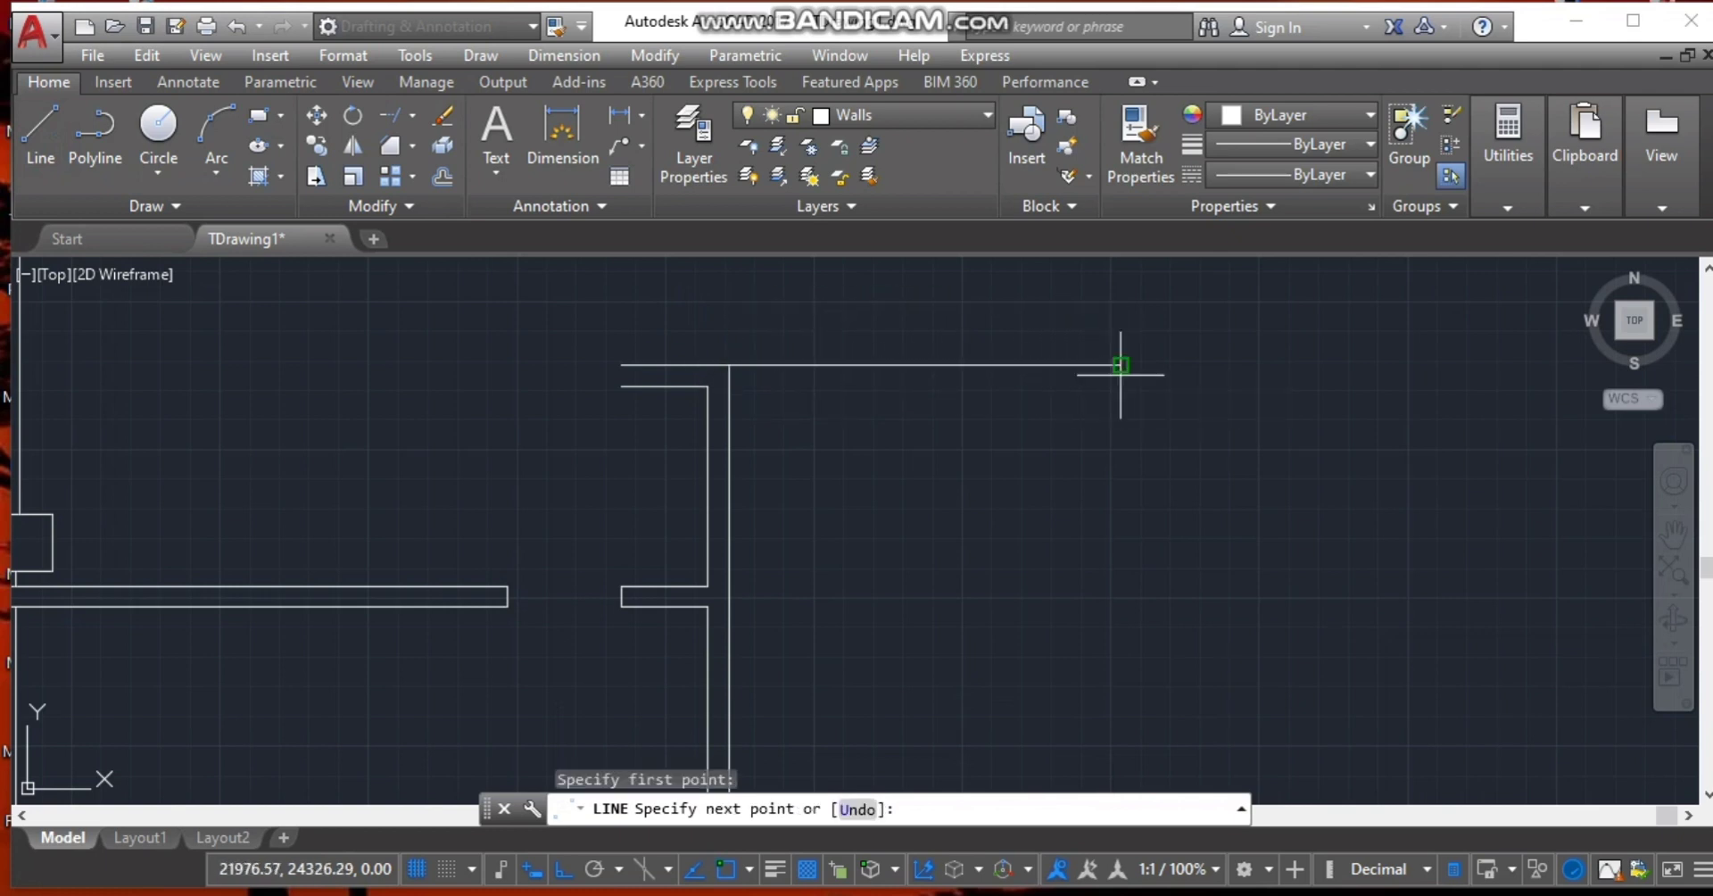
key("Escape")
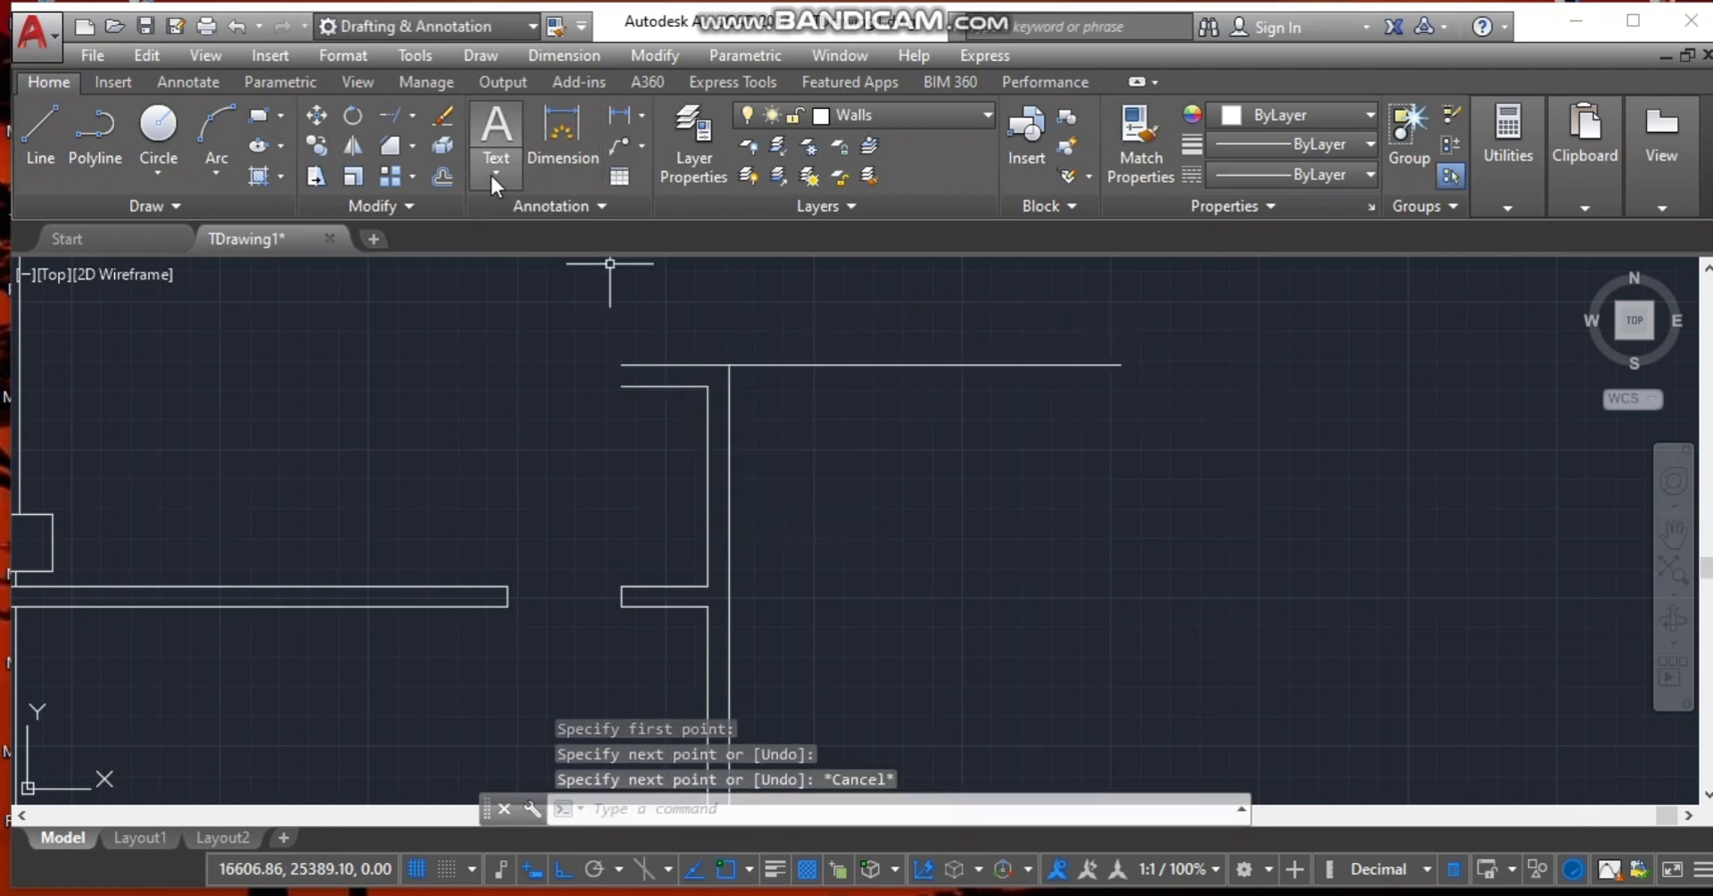
Offset the new horizontal wall line 225 downward.
left_click(444, 178)
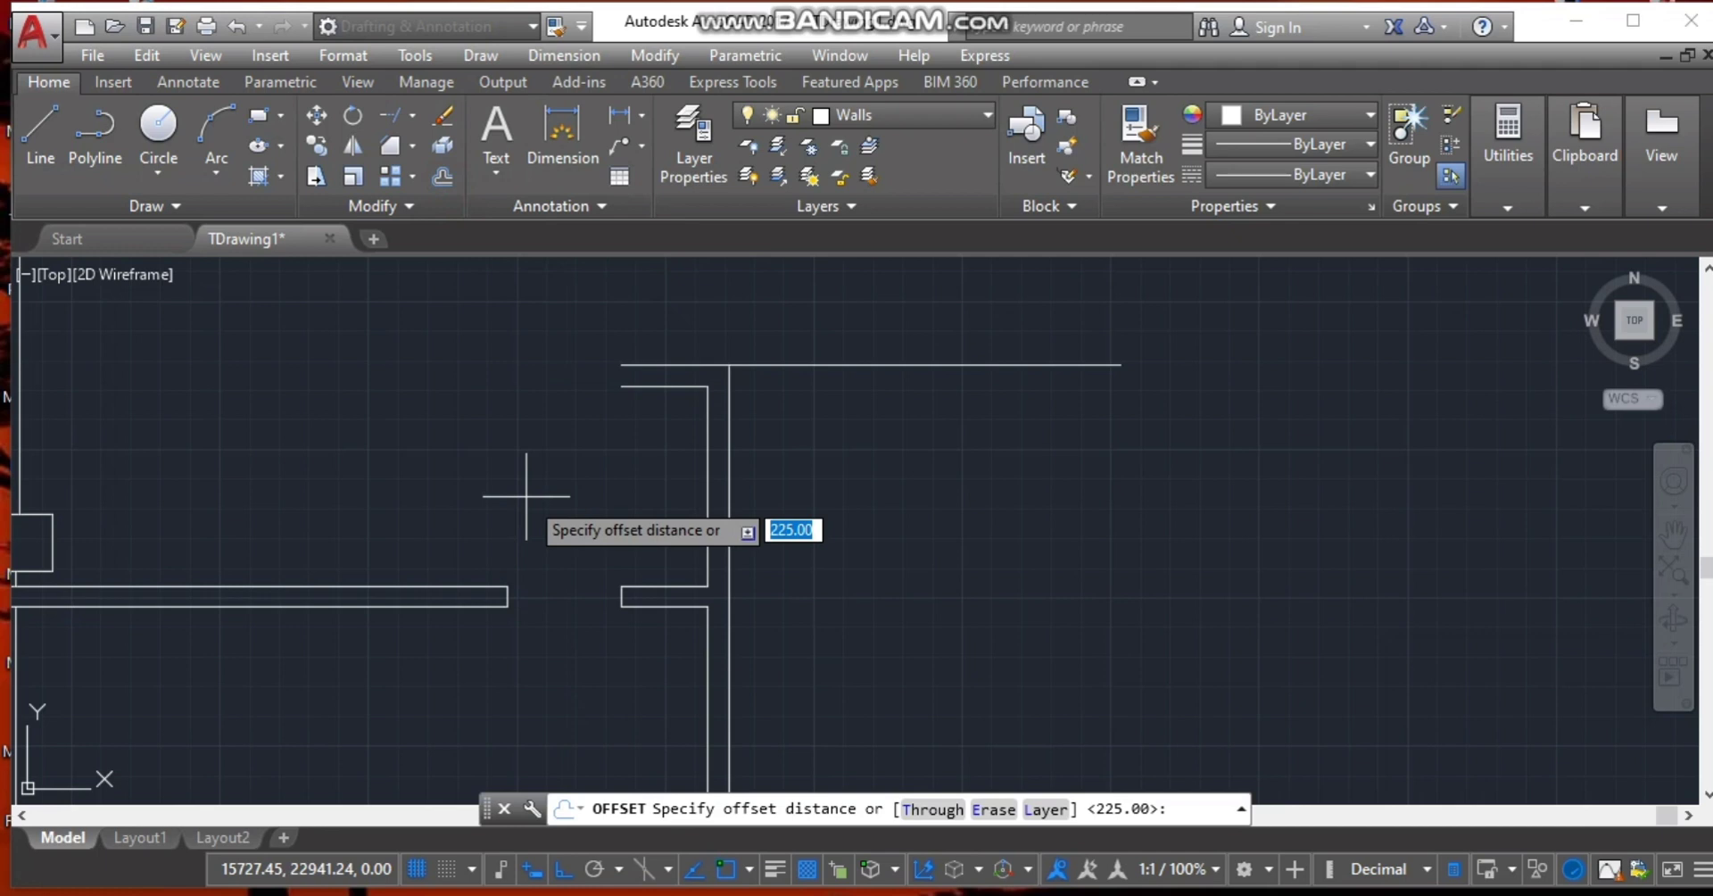
key("Return")
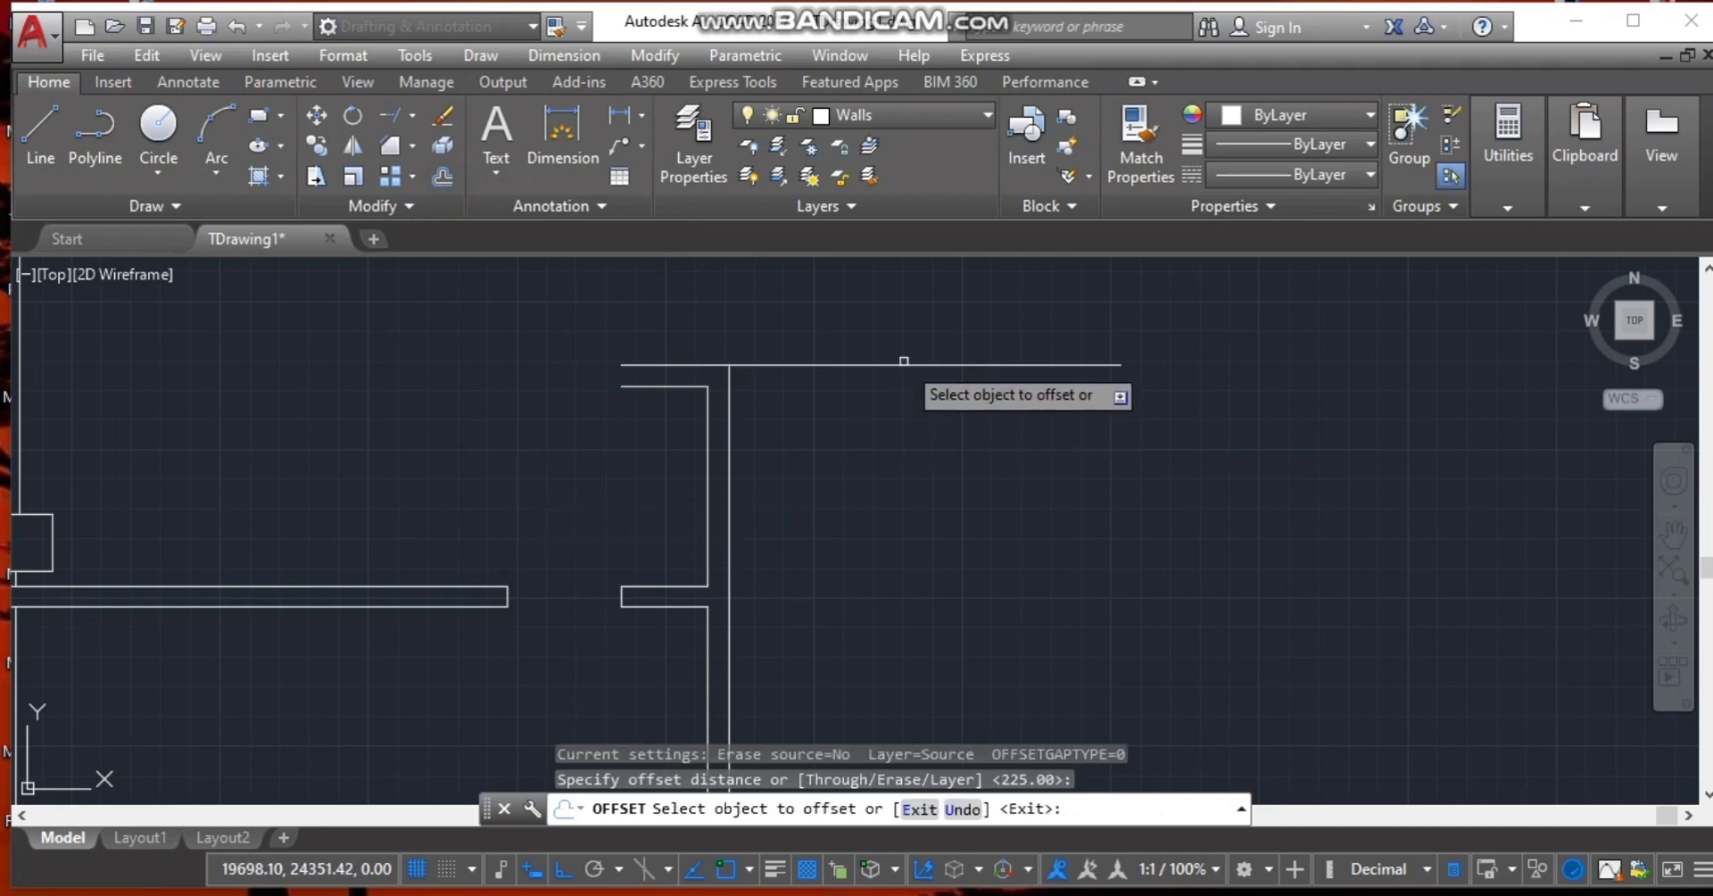
left_click(904, 363)
left_click(946, 498)
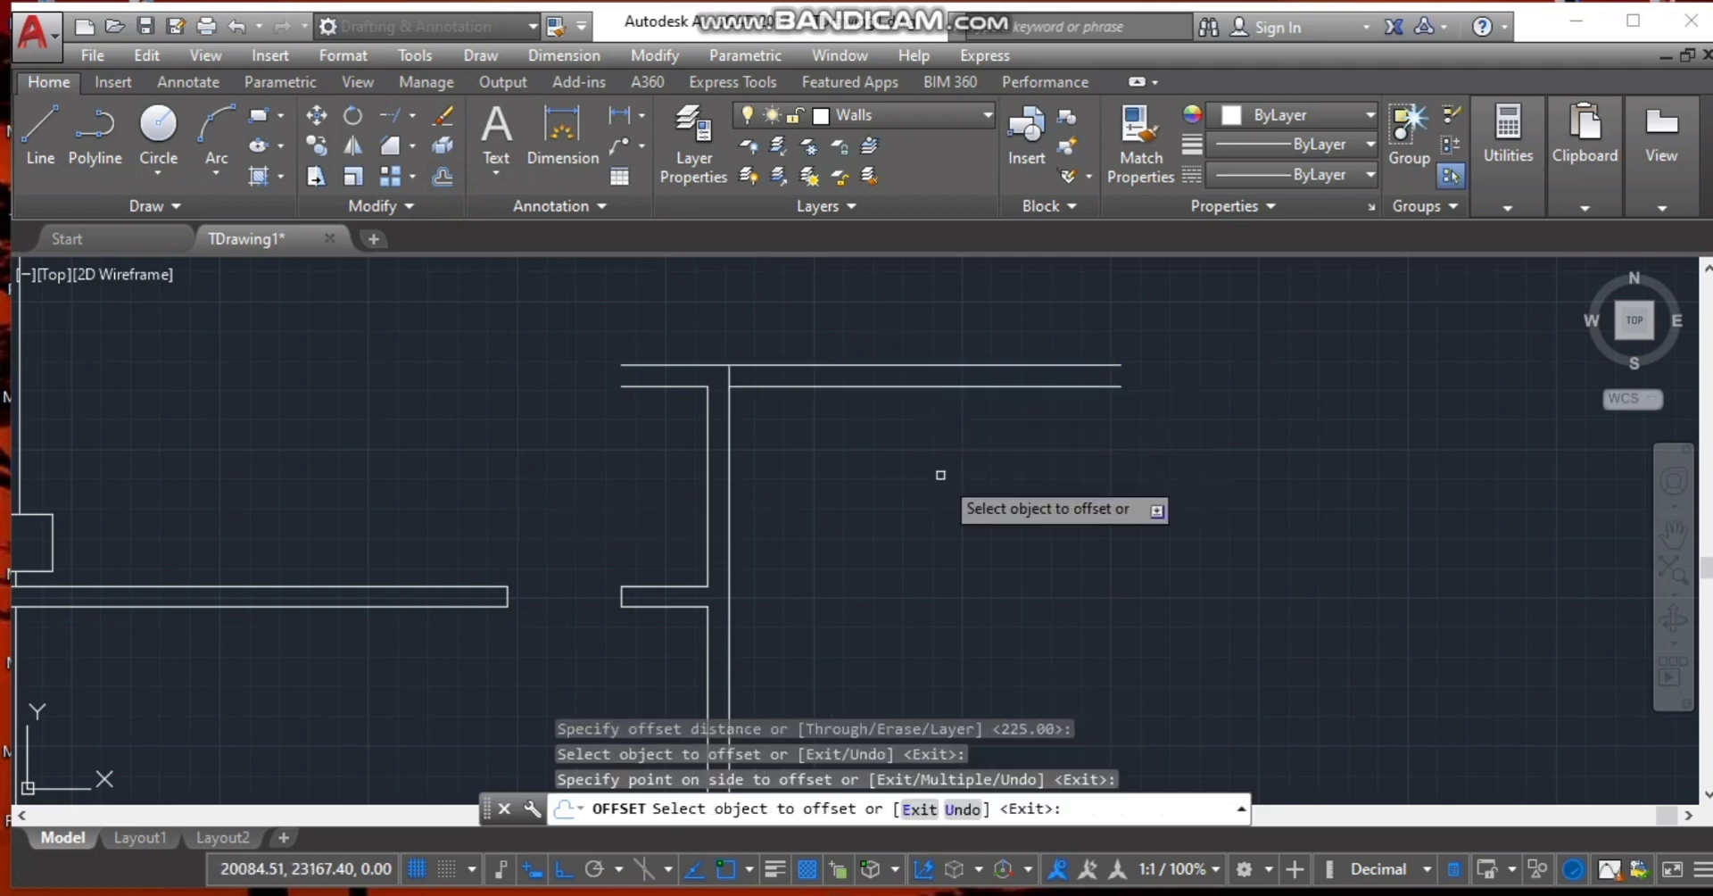
key("Escape")
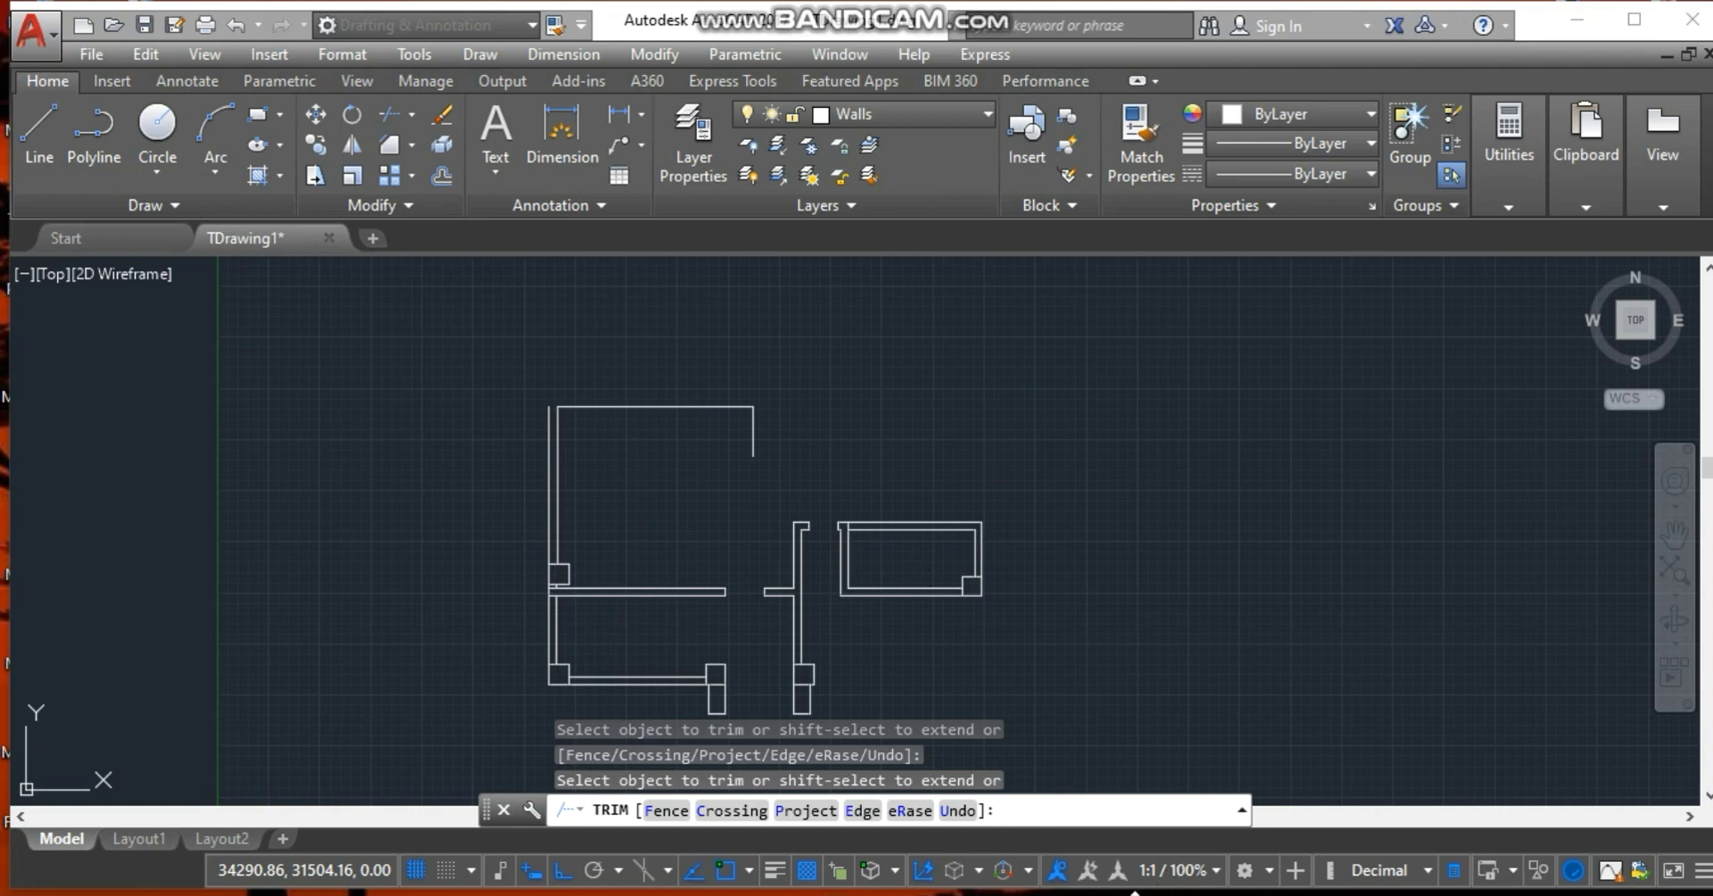
Examine the reference floor plan image for the layout and dimensions of the rooms, baths and stair area.
left_click(1182, 894)
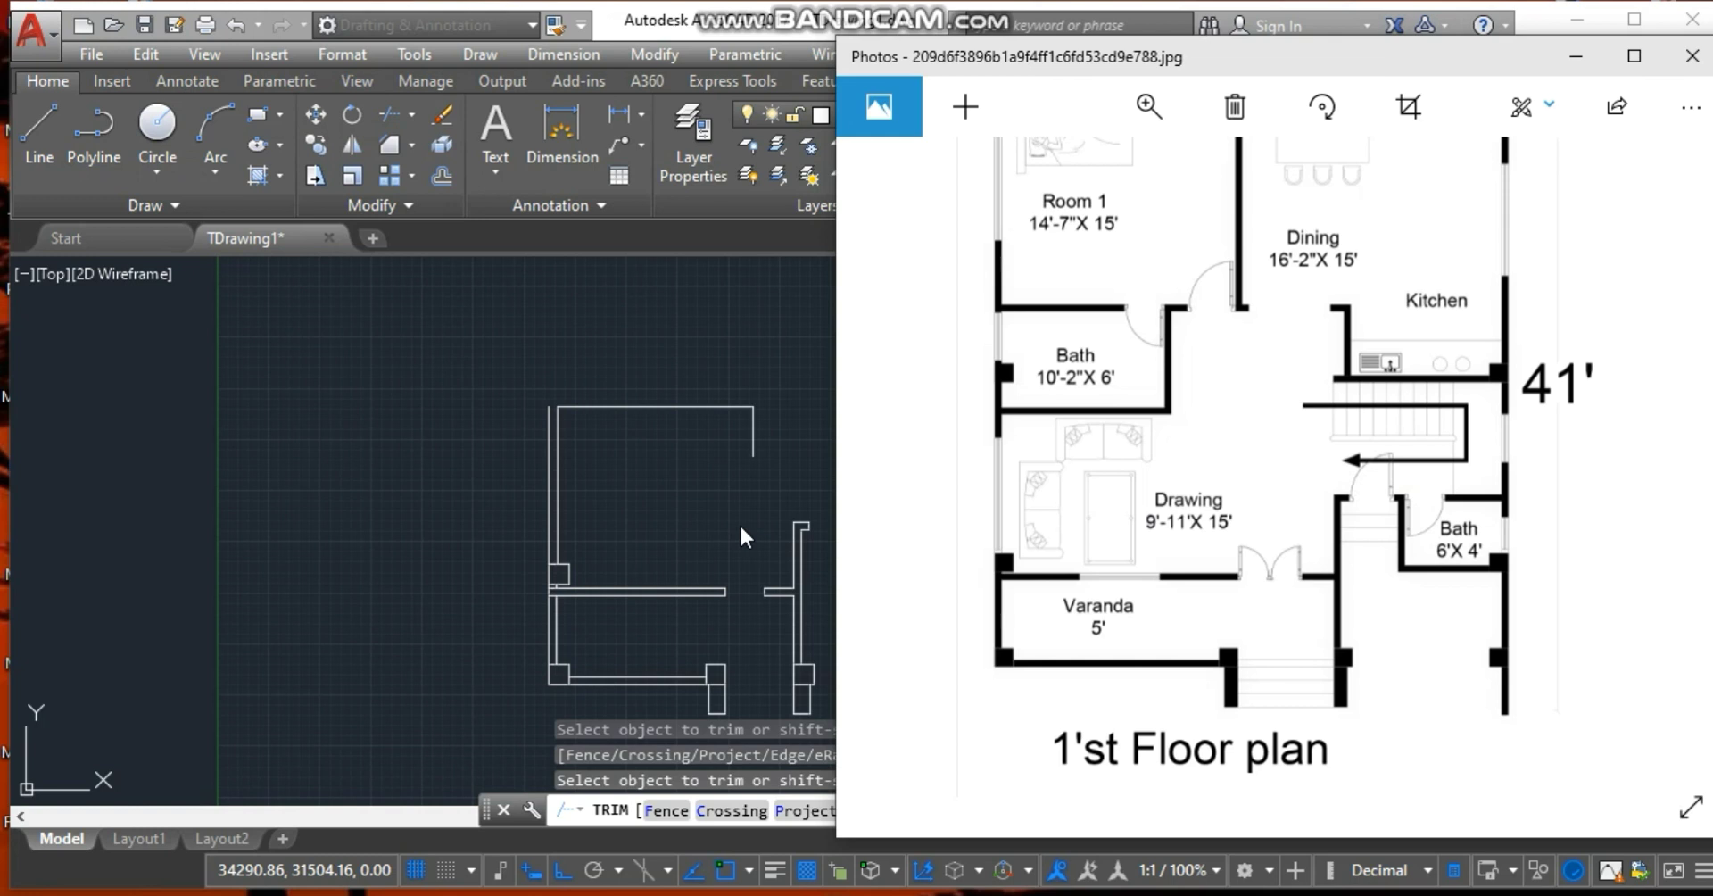
scroll(1064, 589, "up", 2)
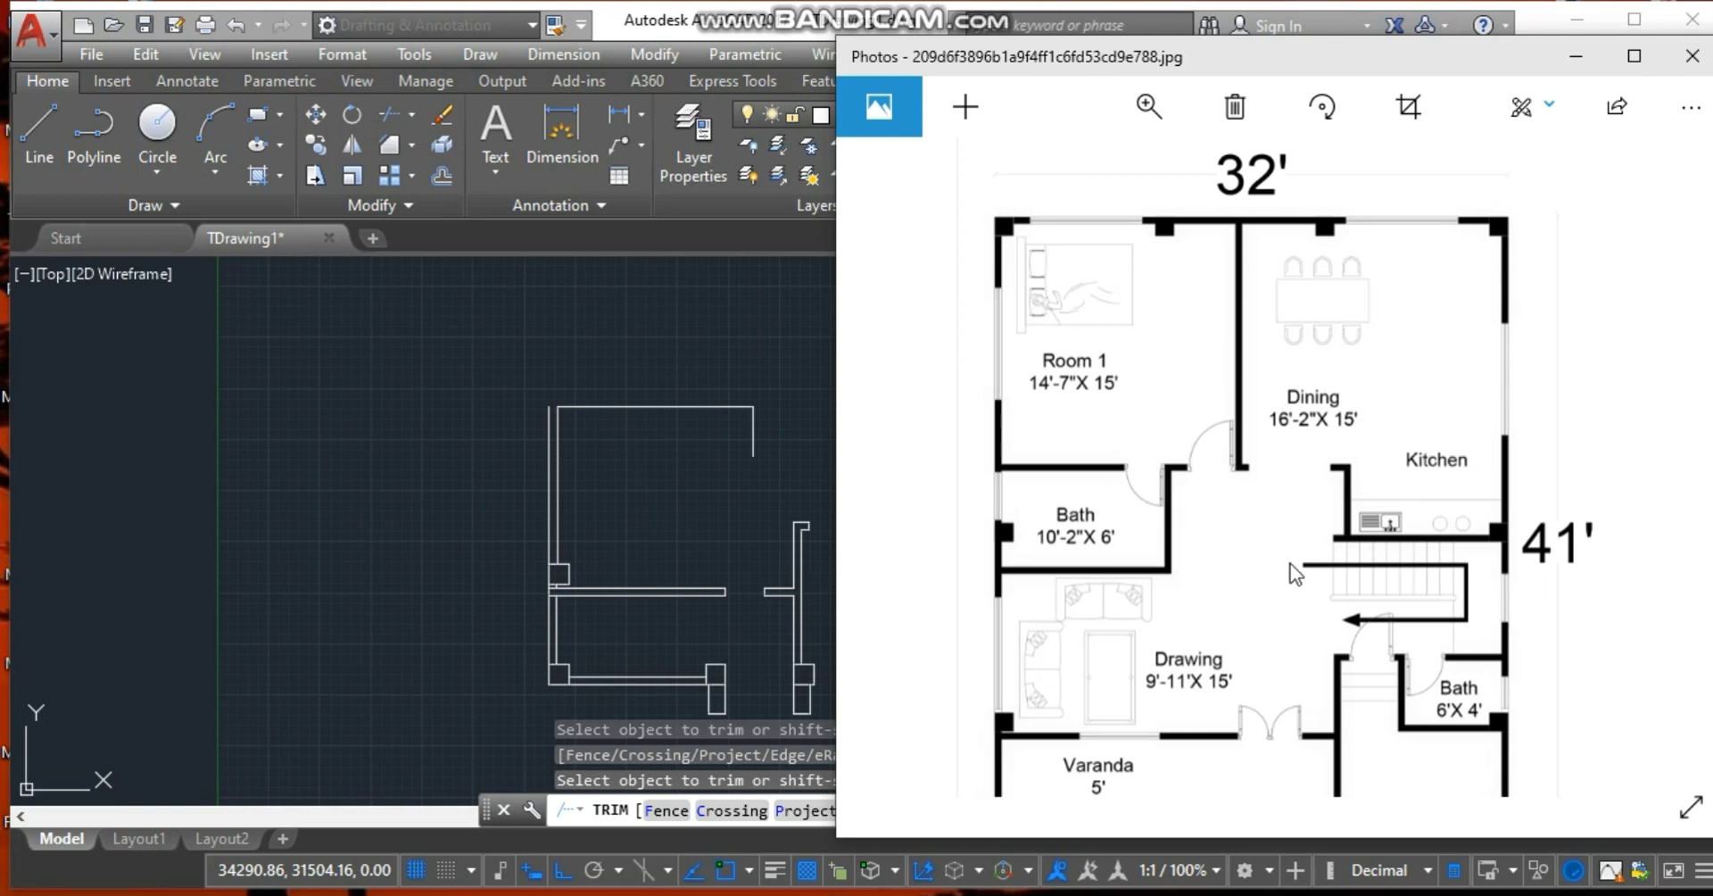
left_click(780, 318)
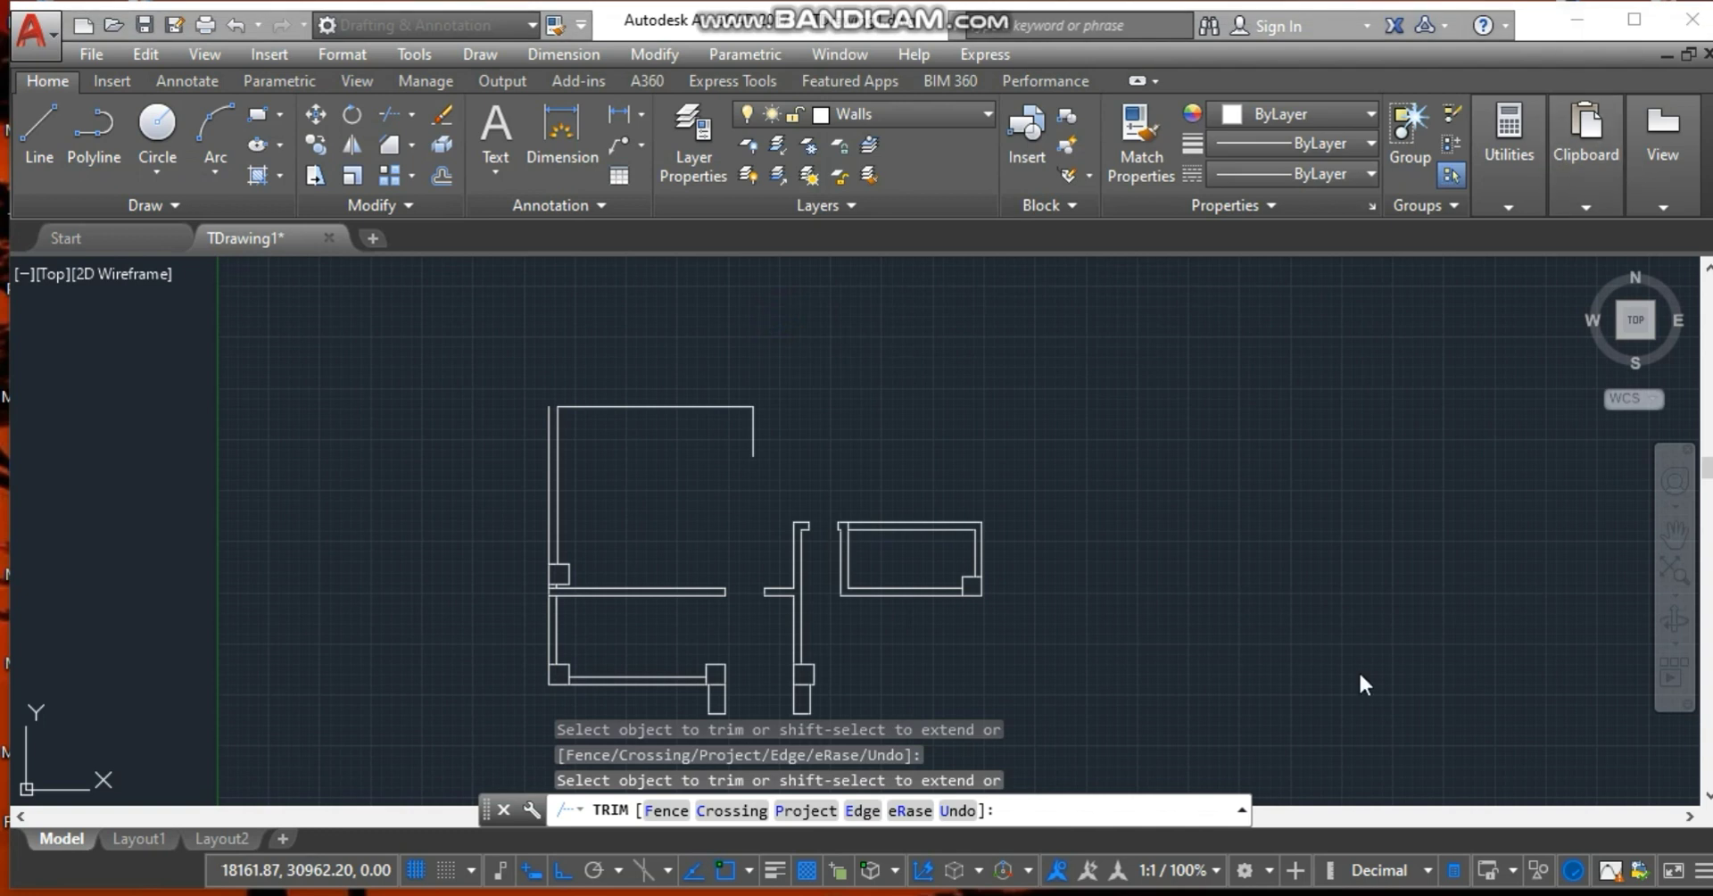
key("alt+Tab")
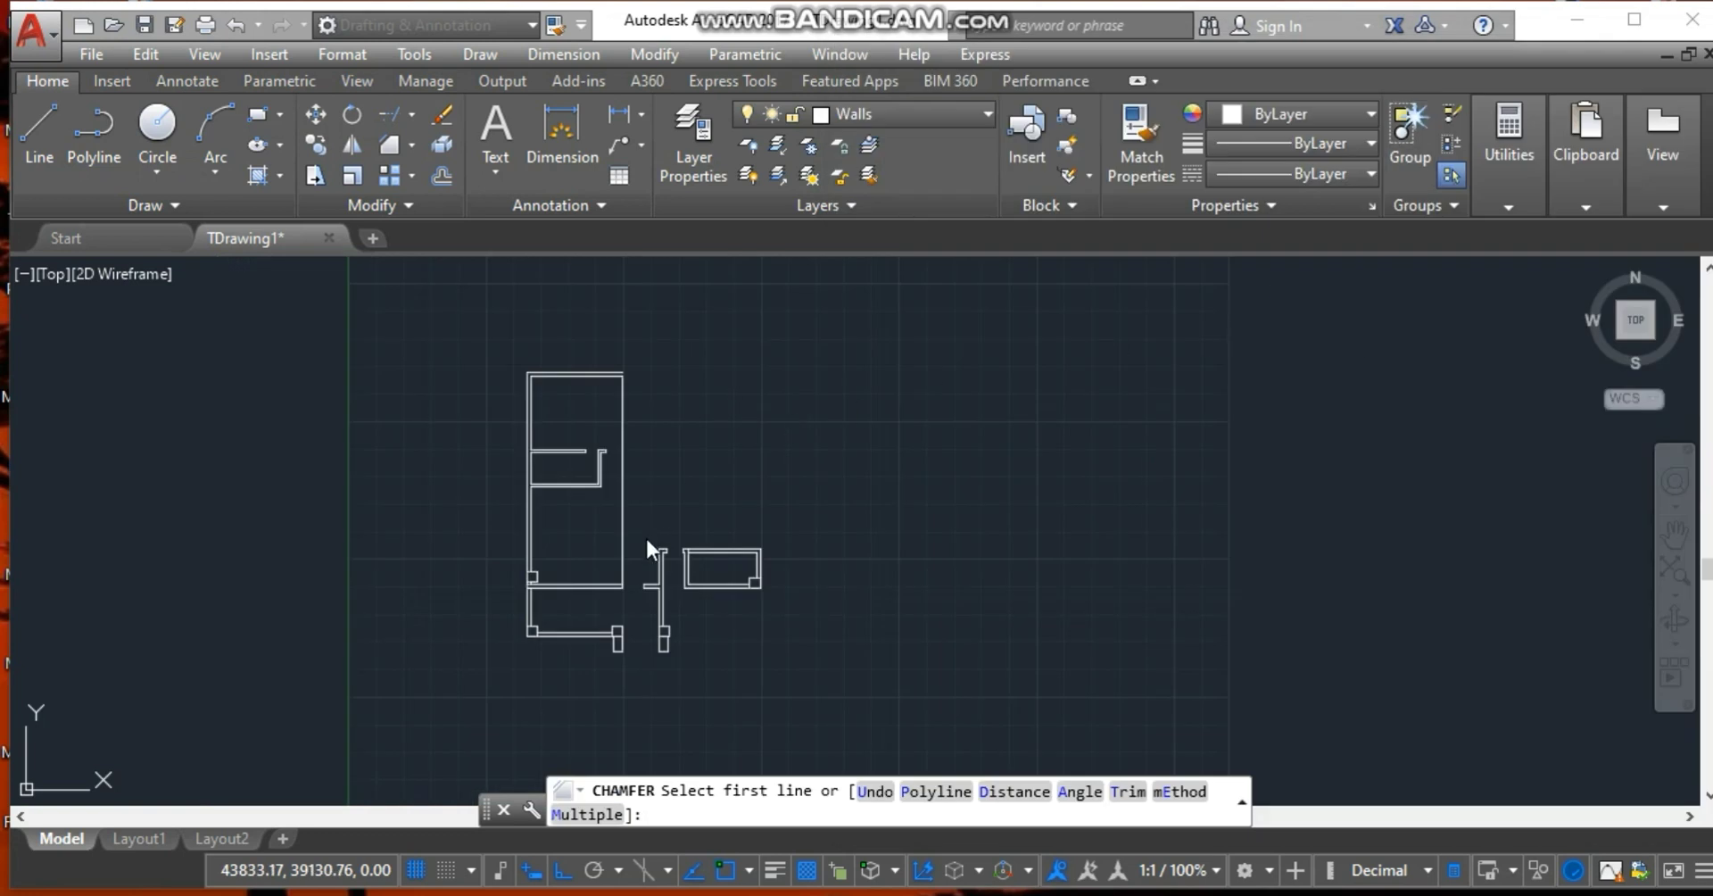
key("alt+Tab")
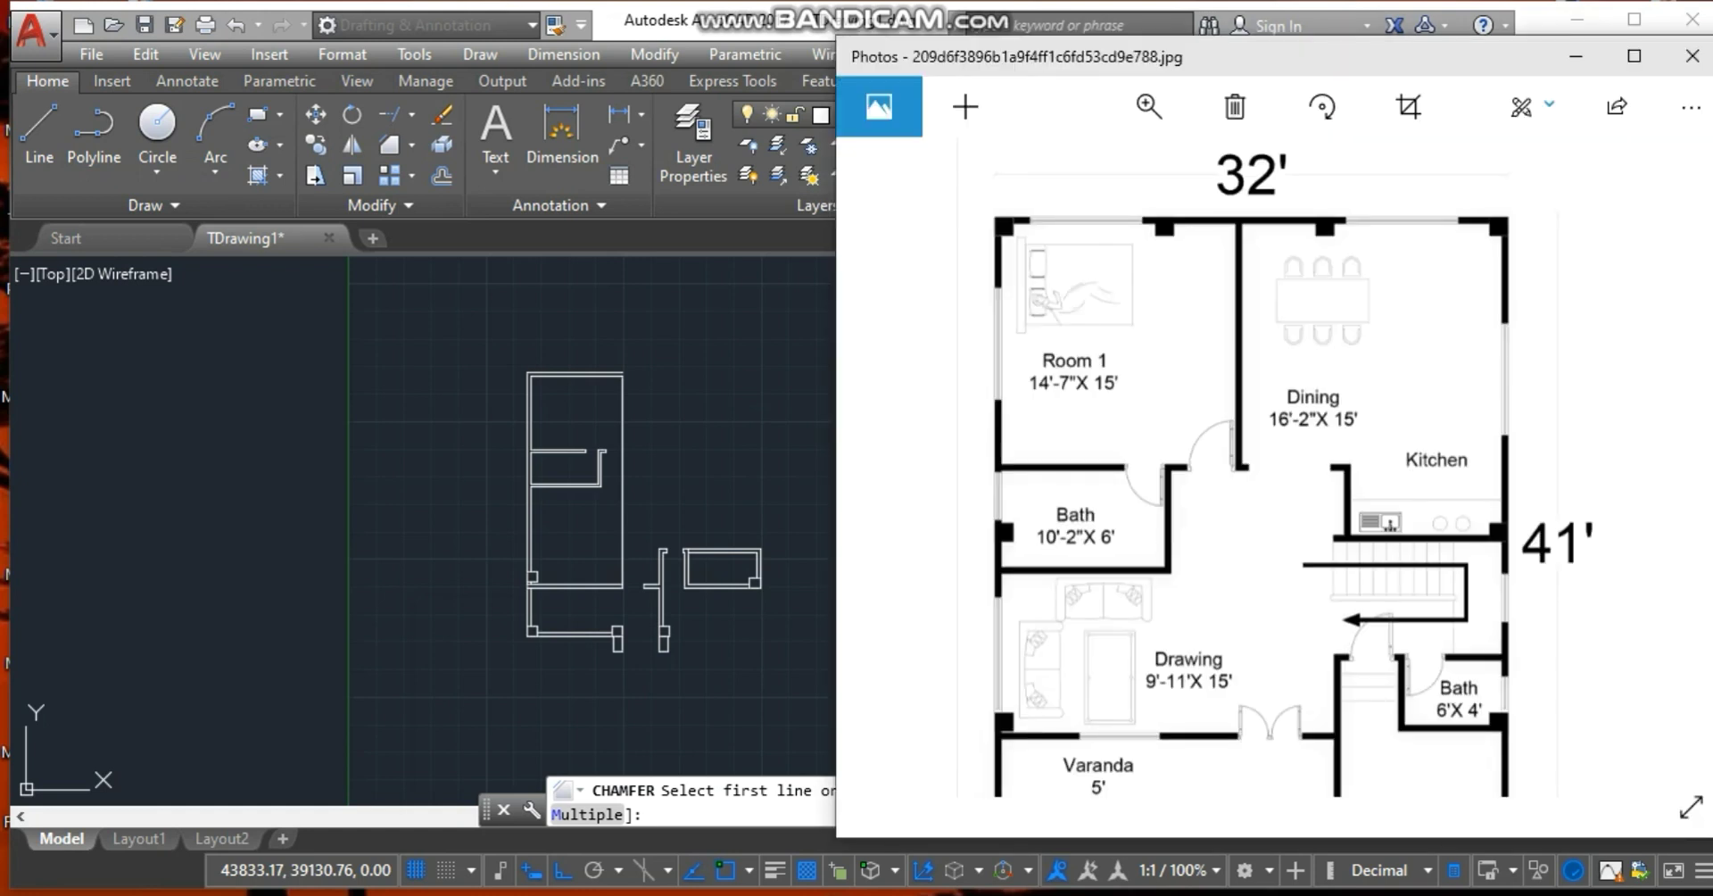
scroll(1206, 719, "down", 3)
scroll(1206, 719, "up", 2)
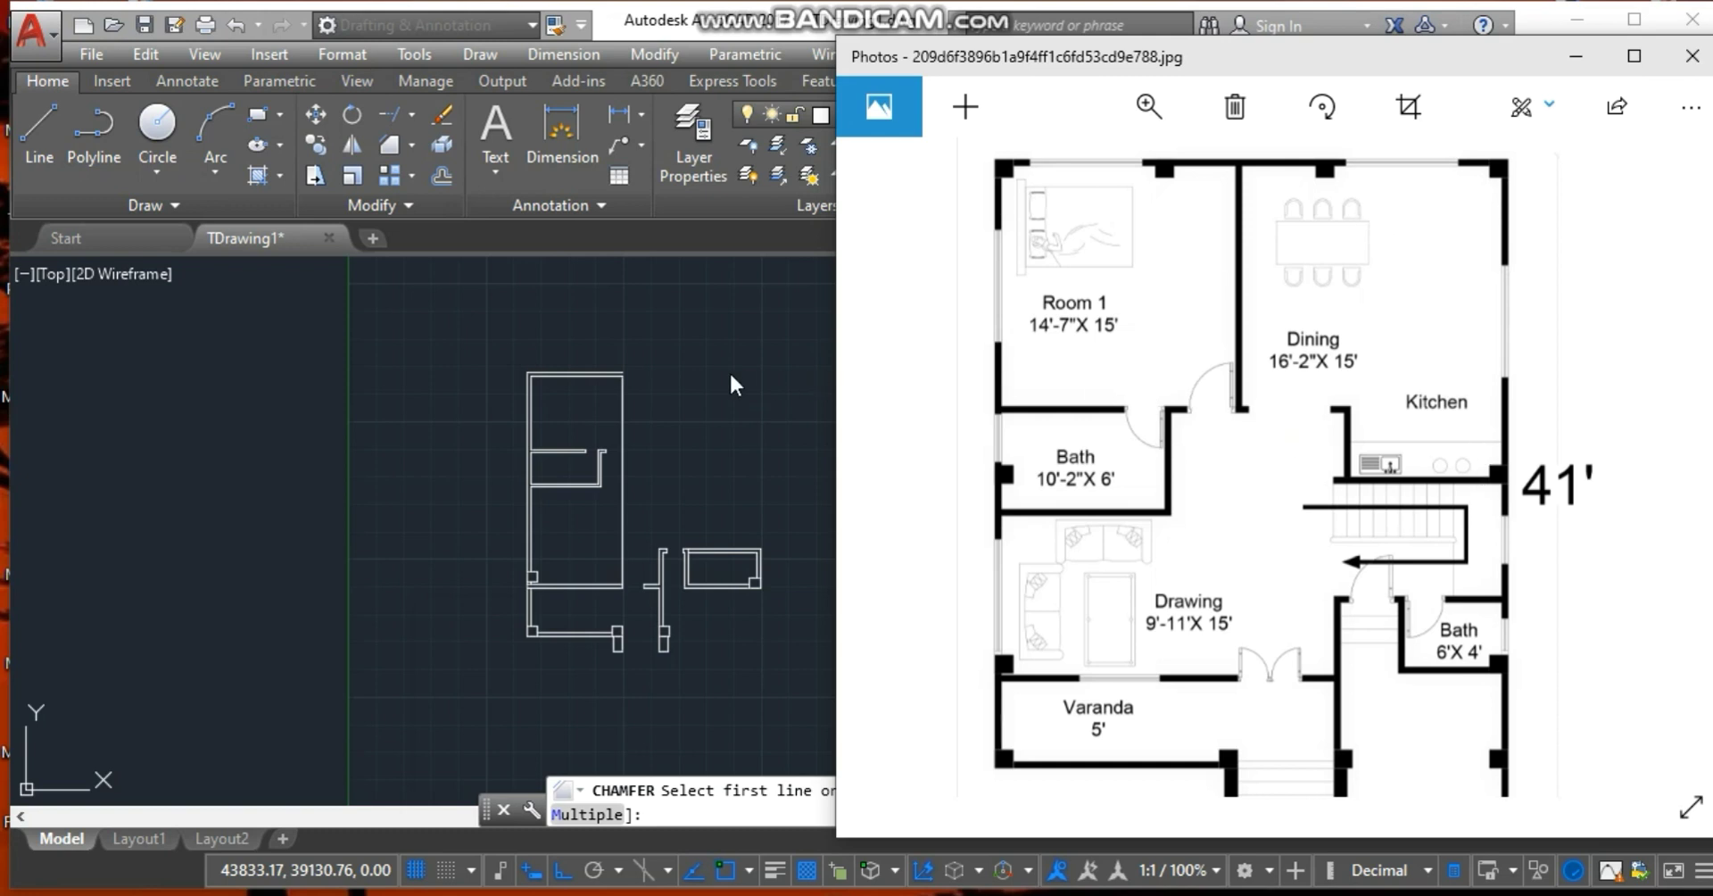
Join the building's uppermost outer wall line and the right-hand outer wall line into a square corner with a zero-distance Chamfer.
left_click(576, 279)
left_click(390, 152)
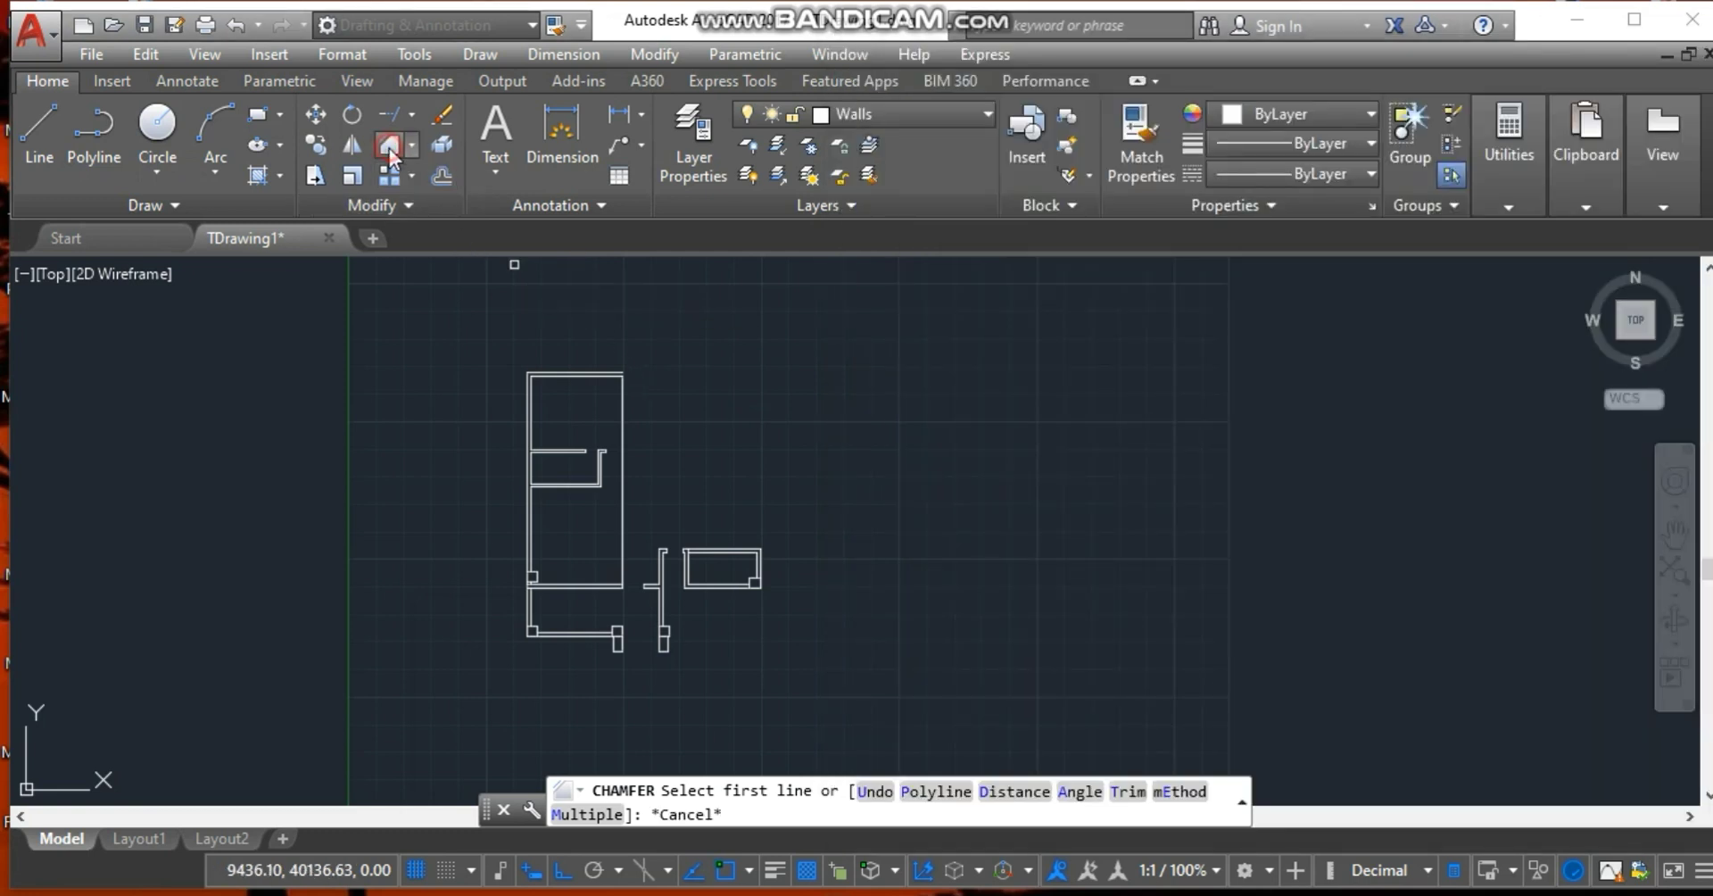
left_click(609, 371)
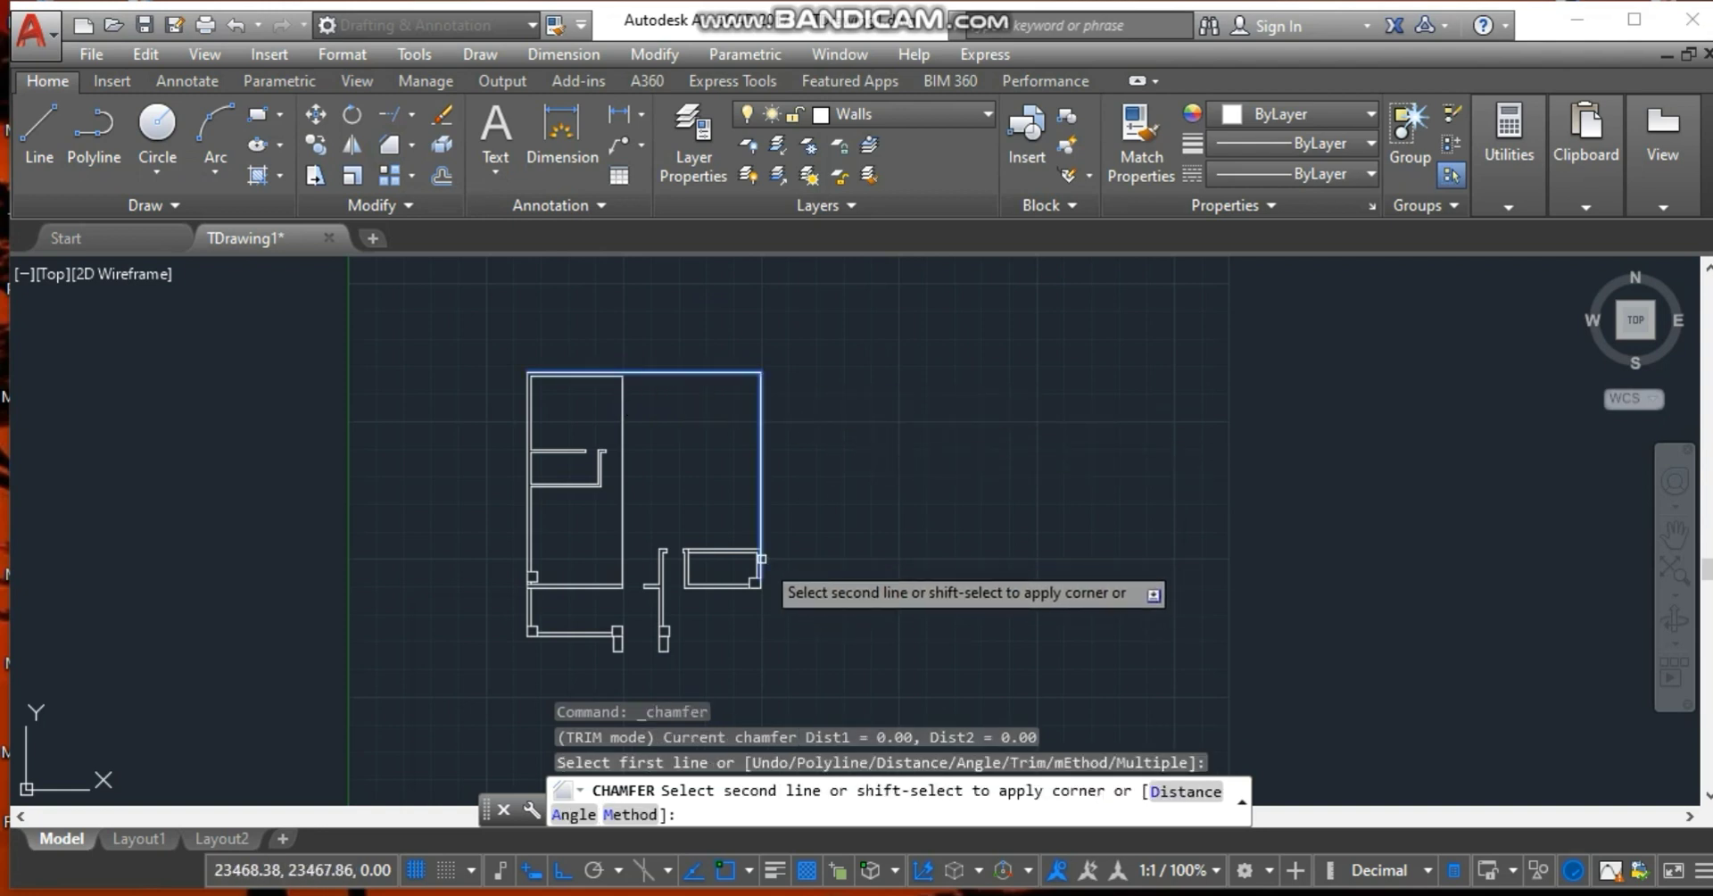
left_click(761, 559)
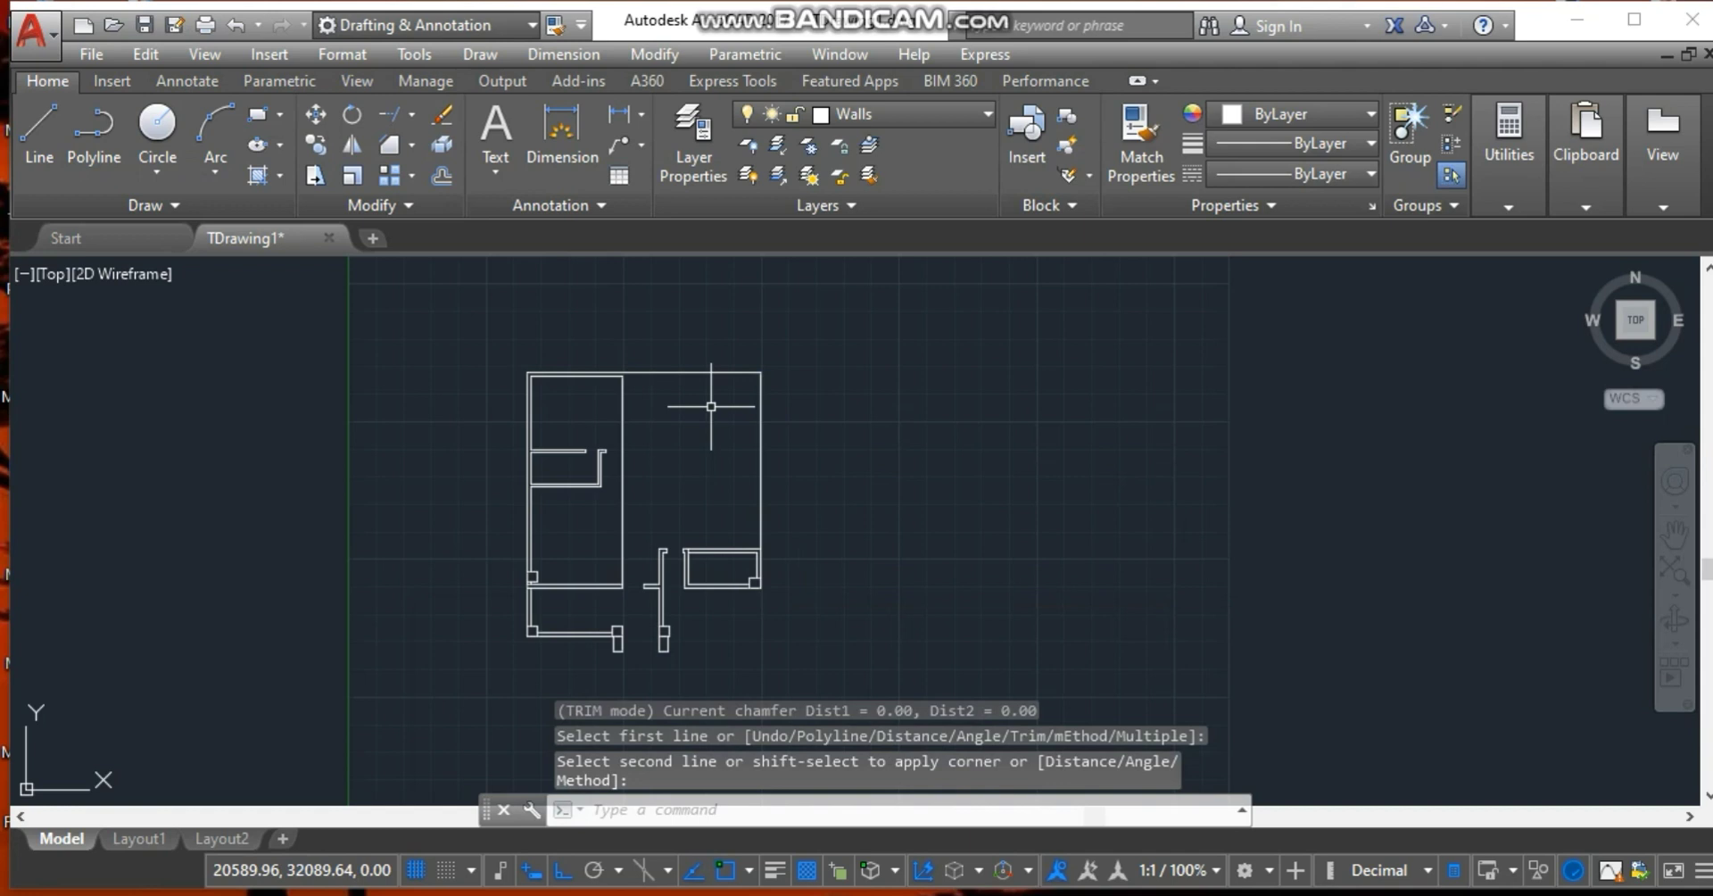
Offset the building's uppermost outer wall line 225 inward.
left_click(438, 176)
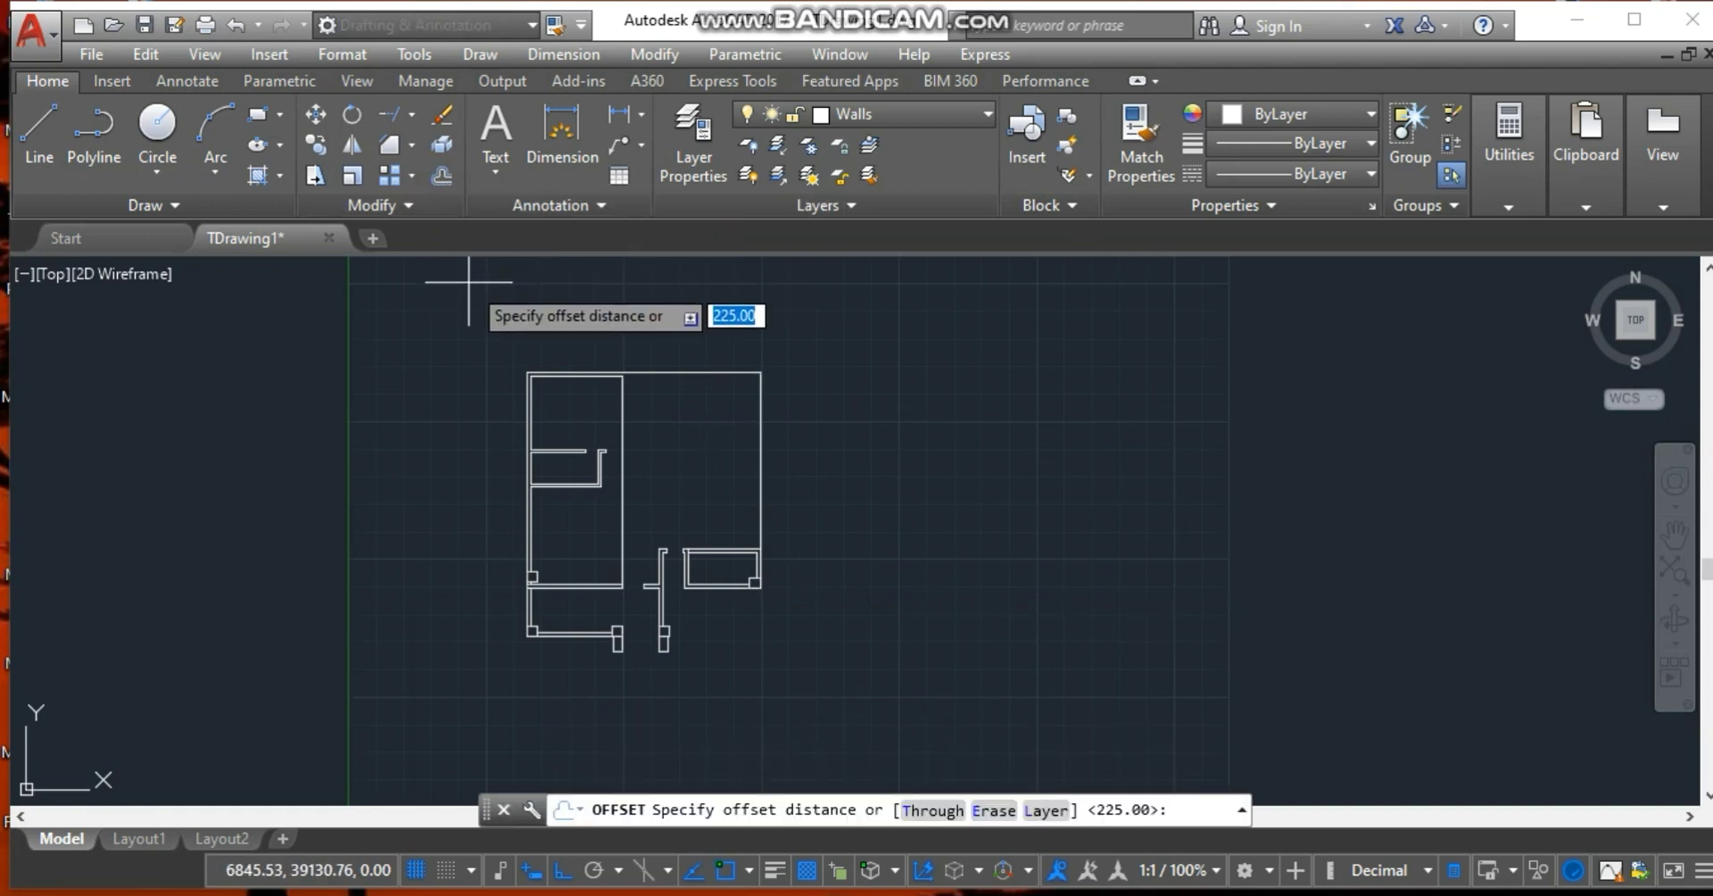
key("Return")
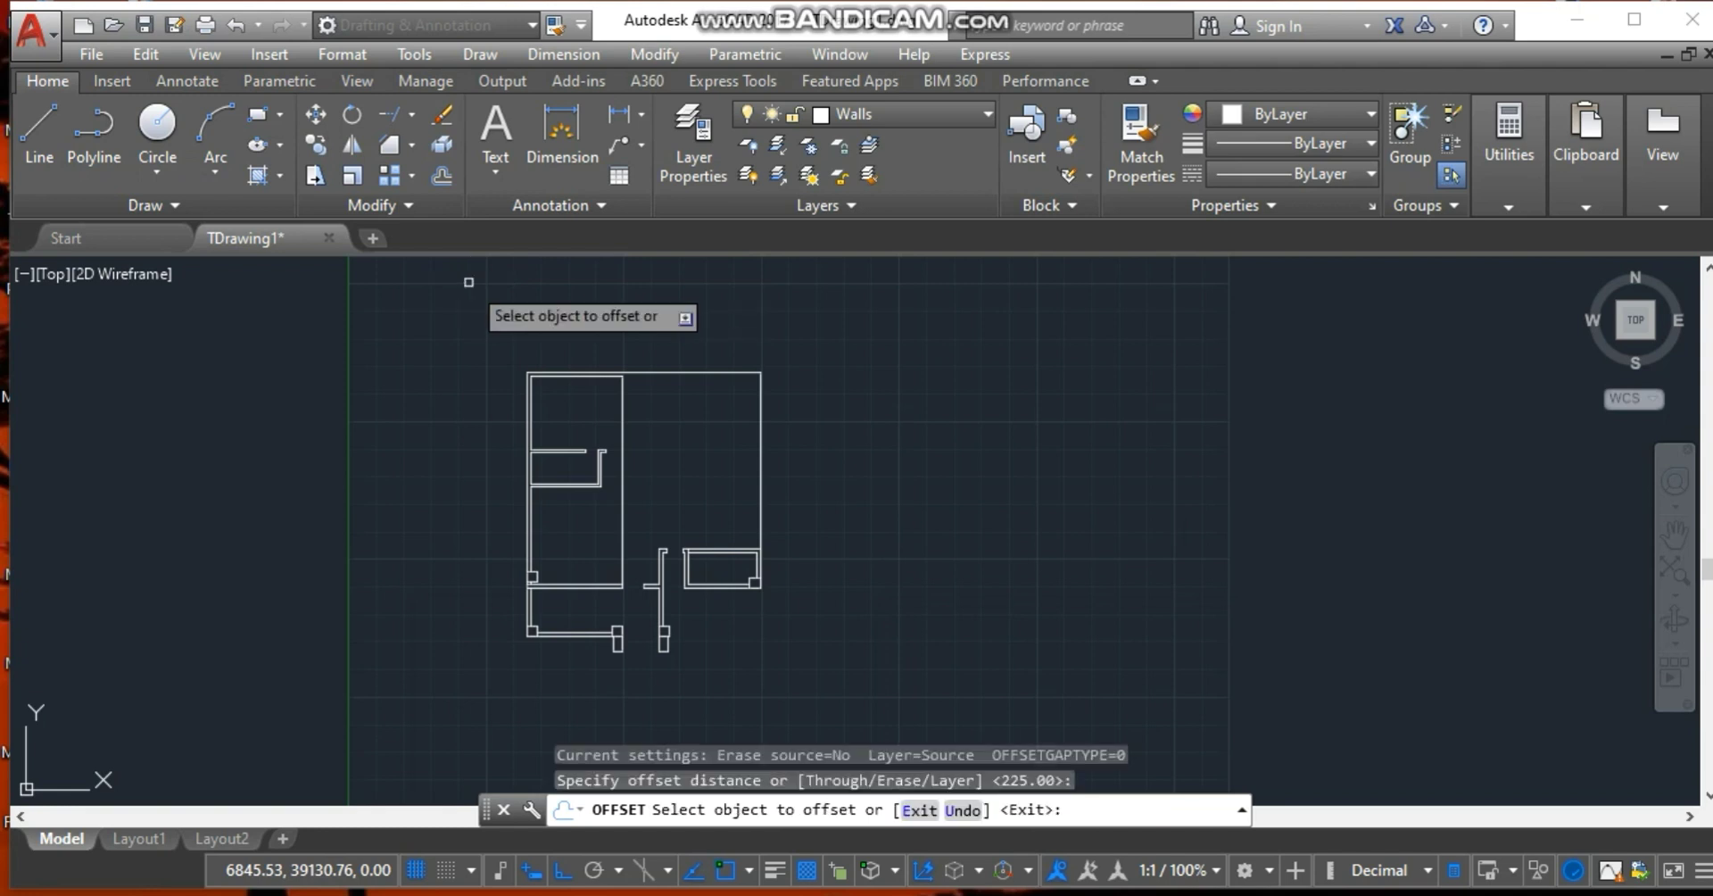
left_click(671, 372)
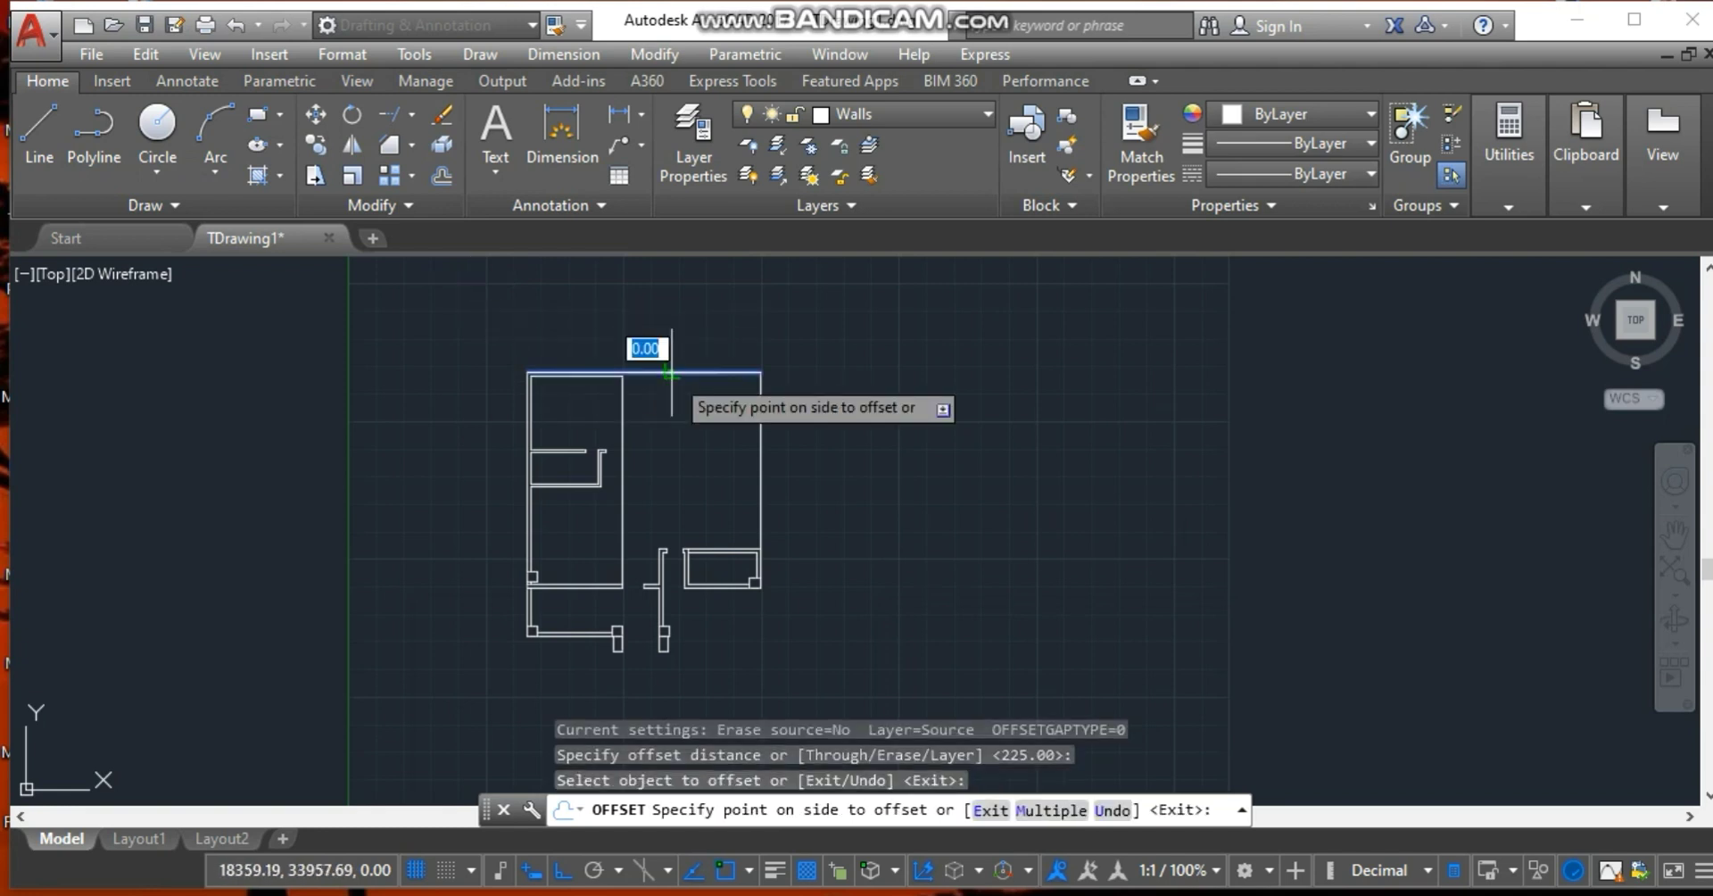
left_click(671, 508)
key("Escape")
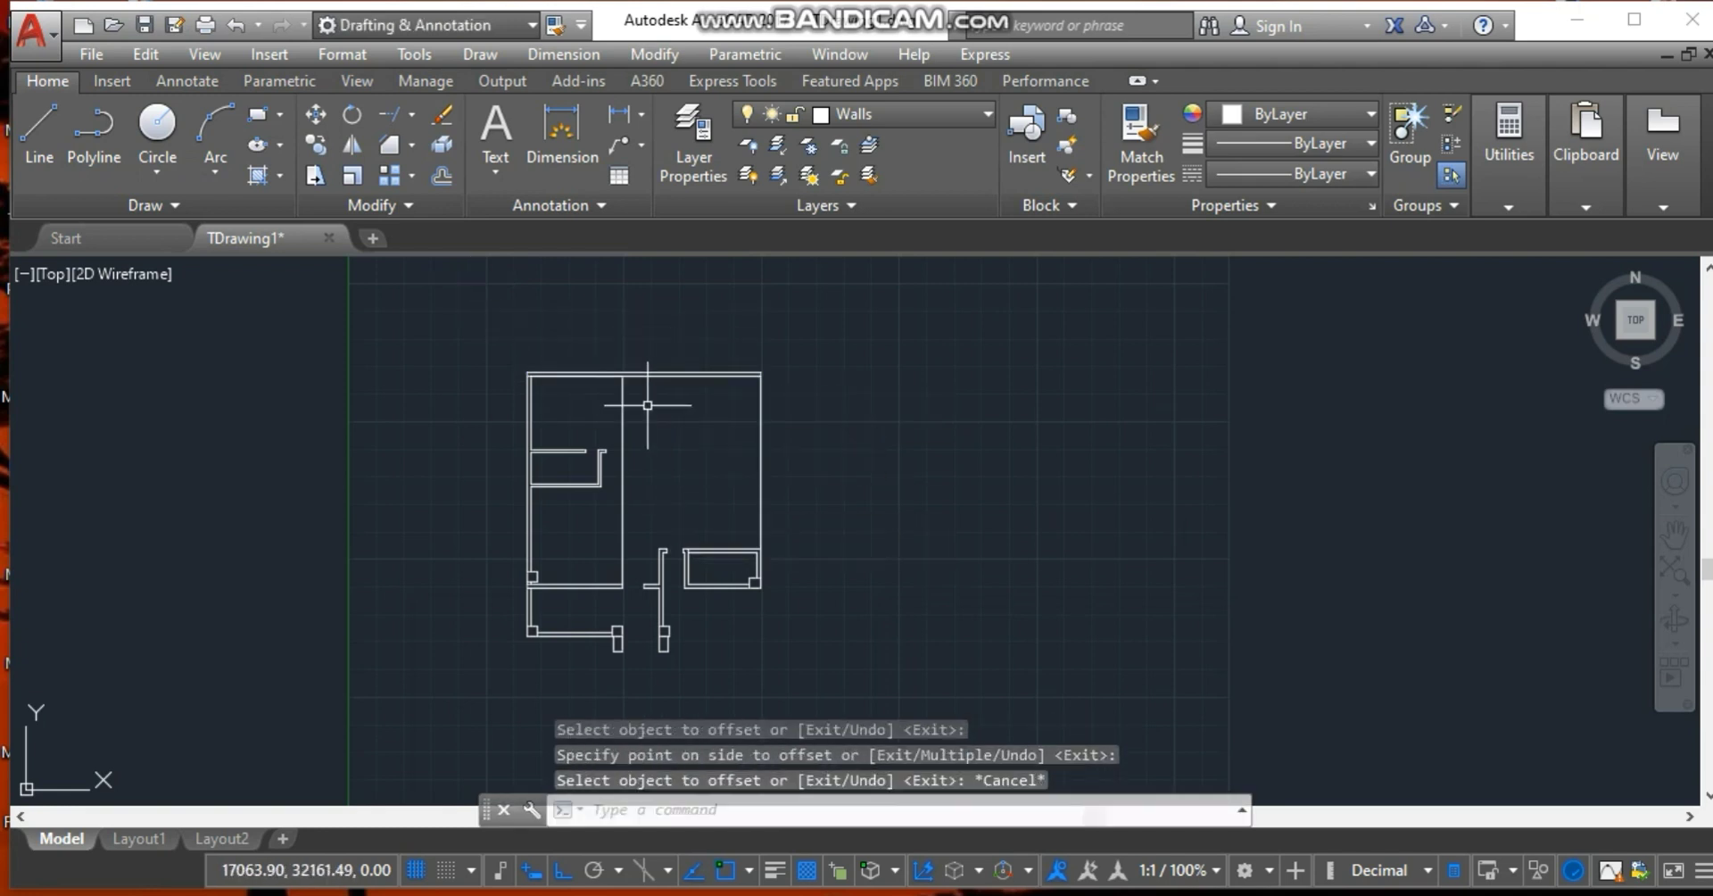
left_click(600, 375)
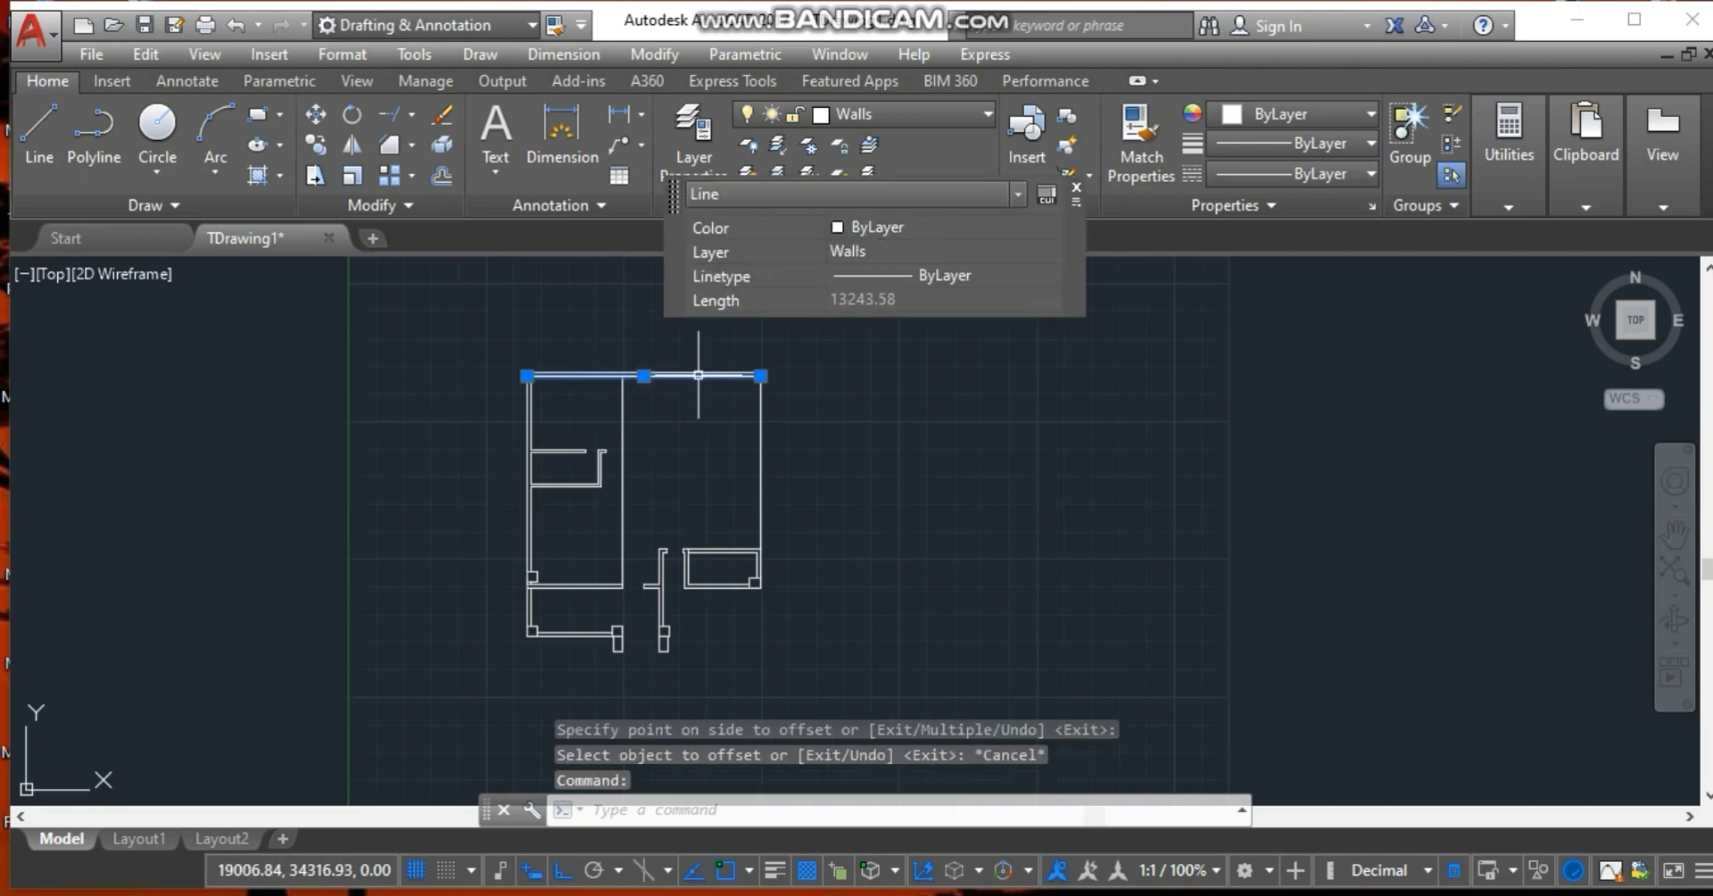
key("Escape")
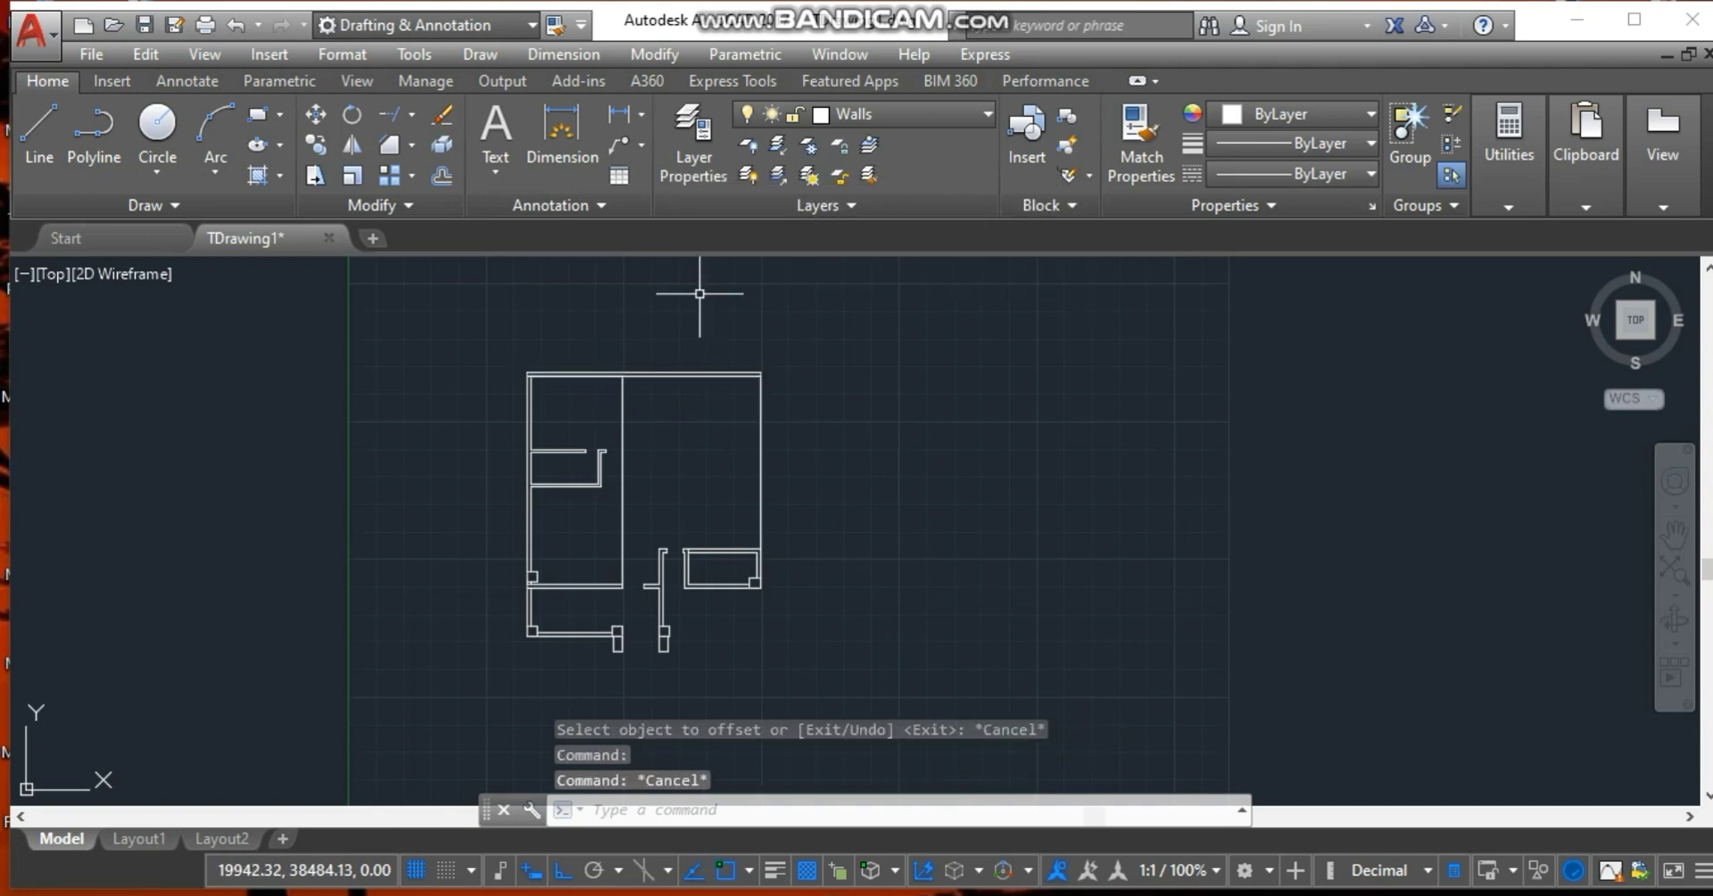
Offset the right-hand outer wall line of the building 225 inward.
left_click(443, 175)
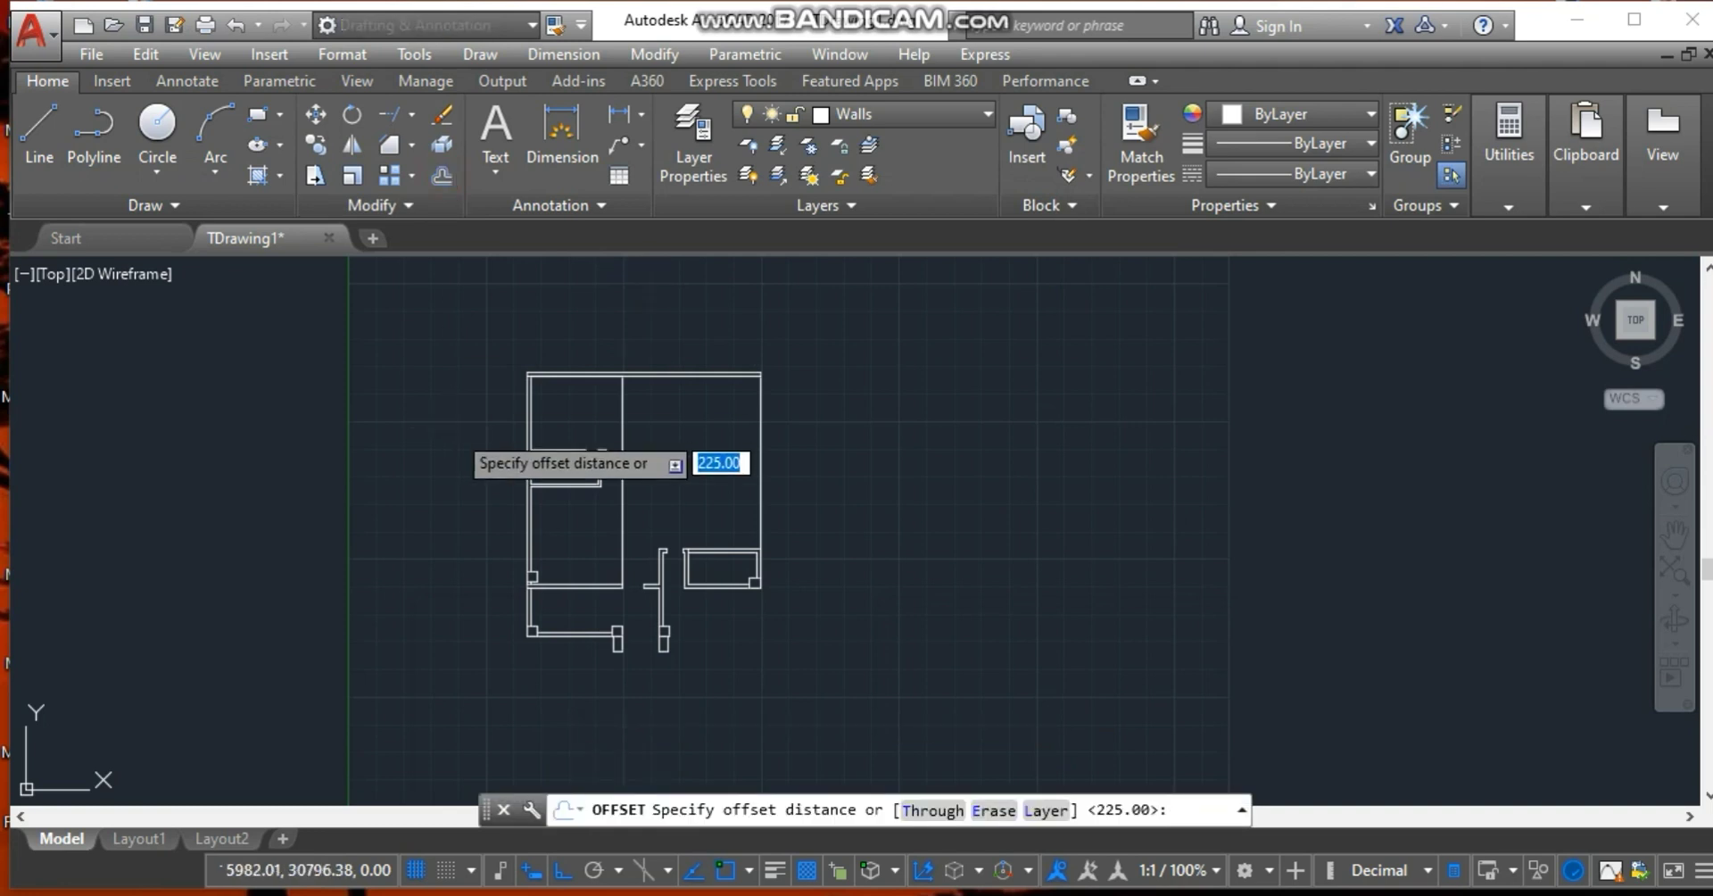
key("Return")
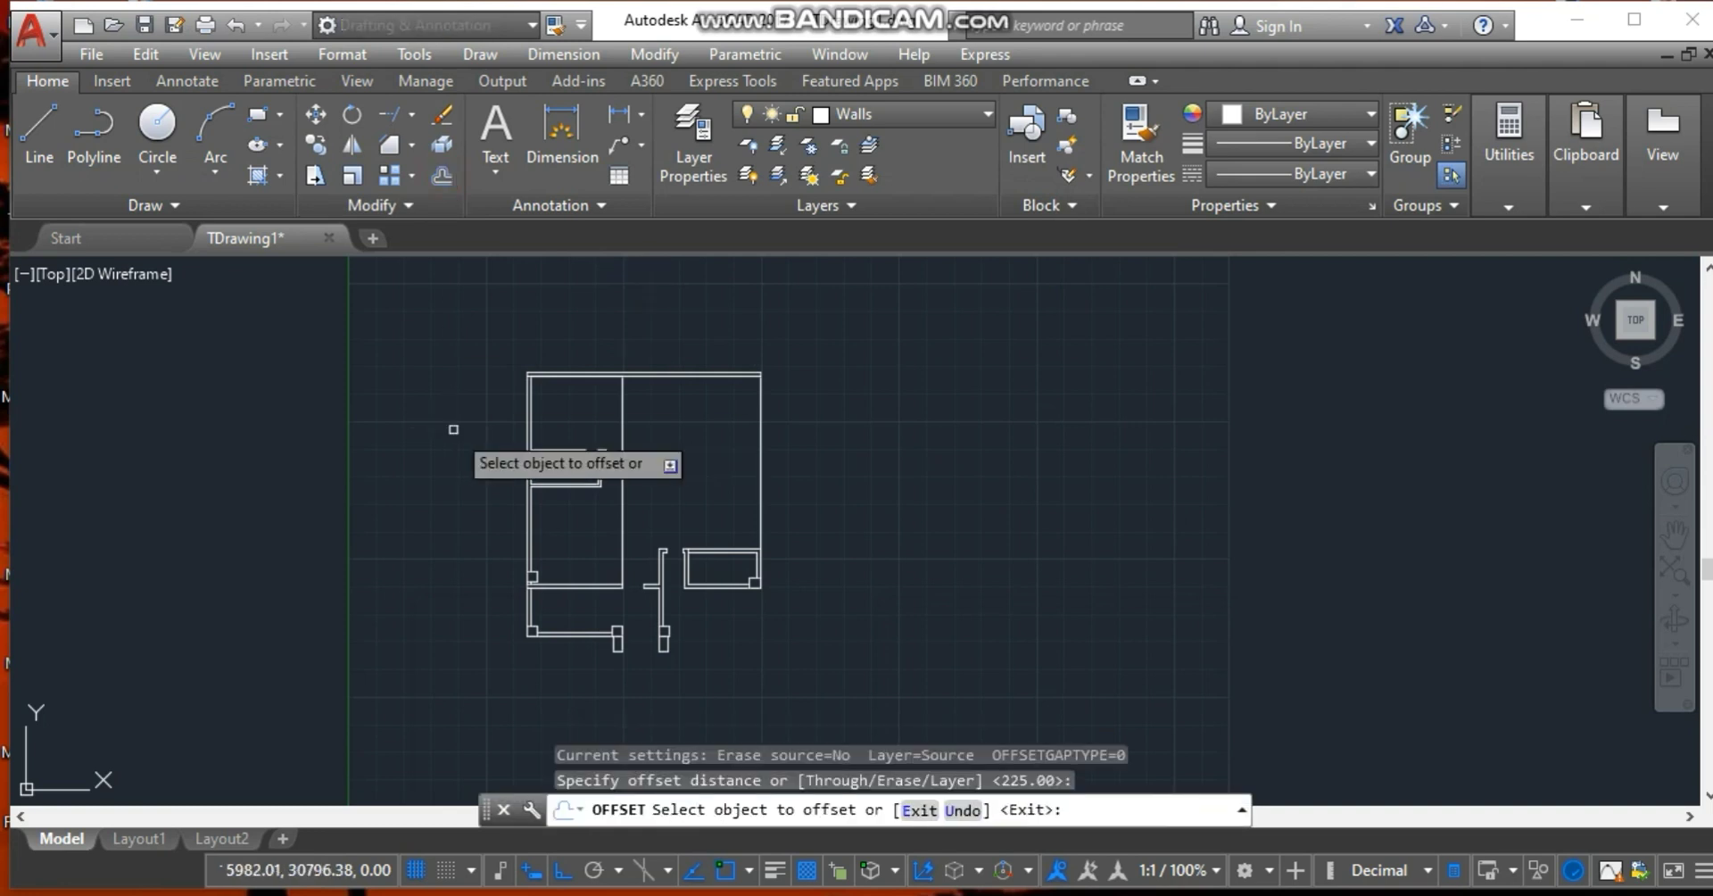
left_click(760, 427)
left_click(613, 432)
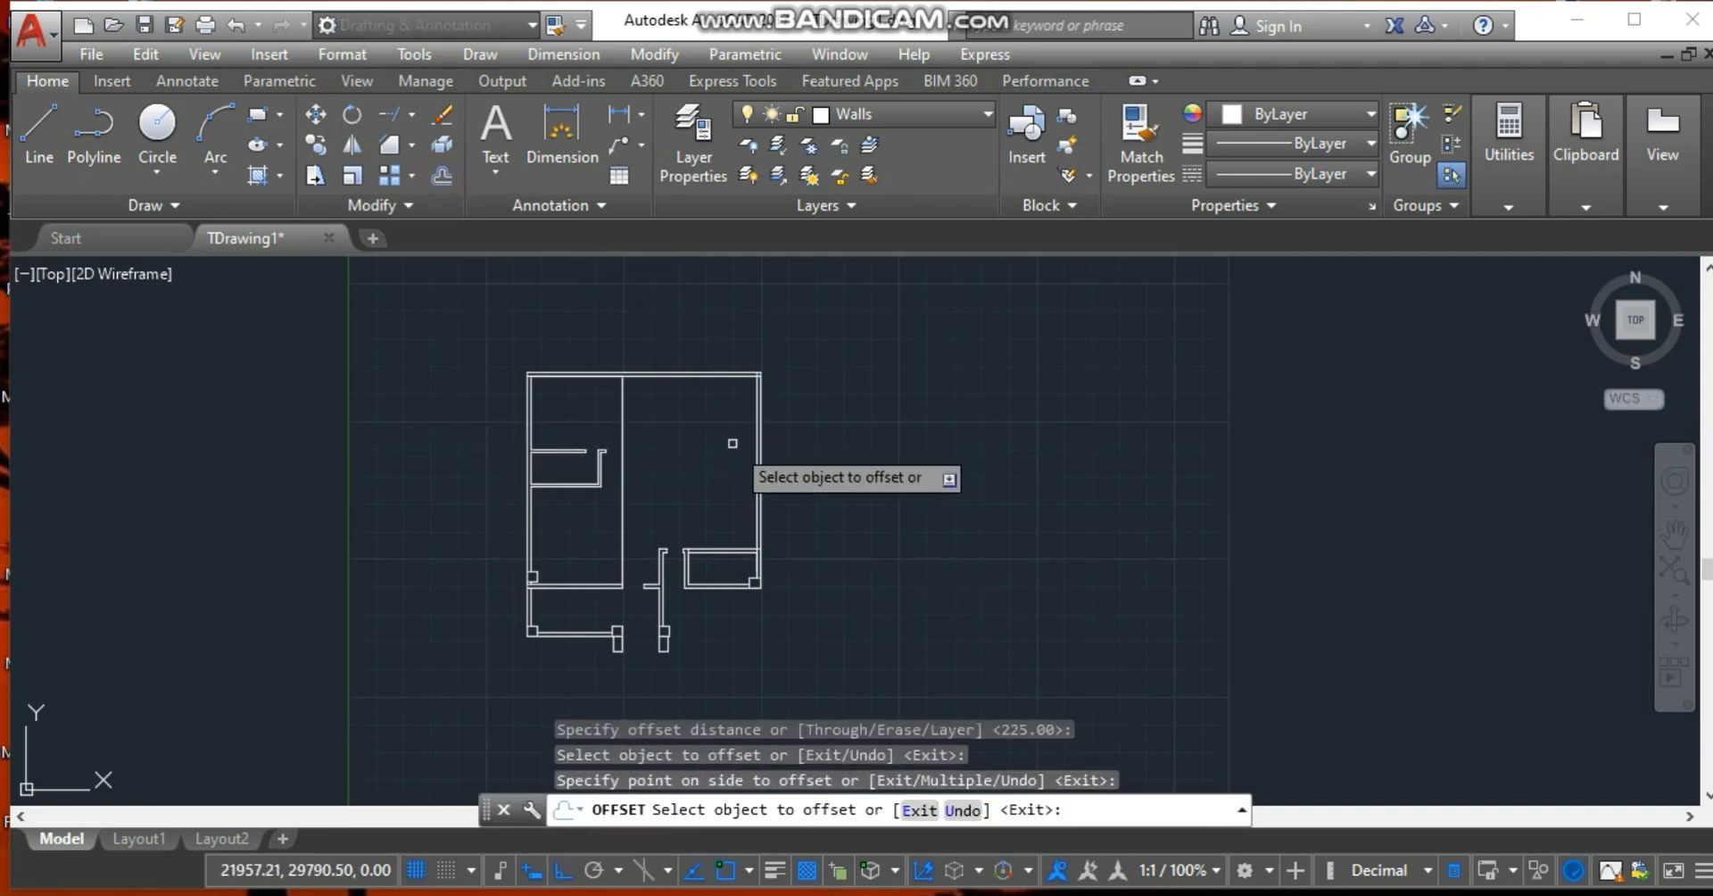
scroll(638, 384, "up", 8)
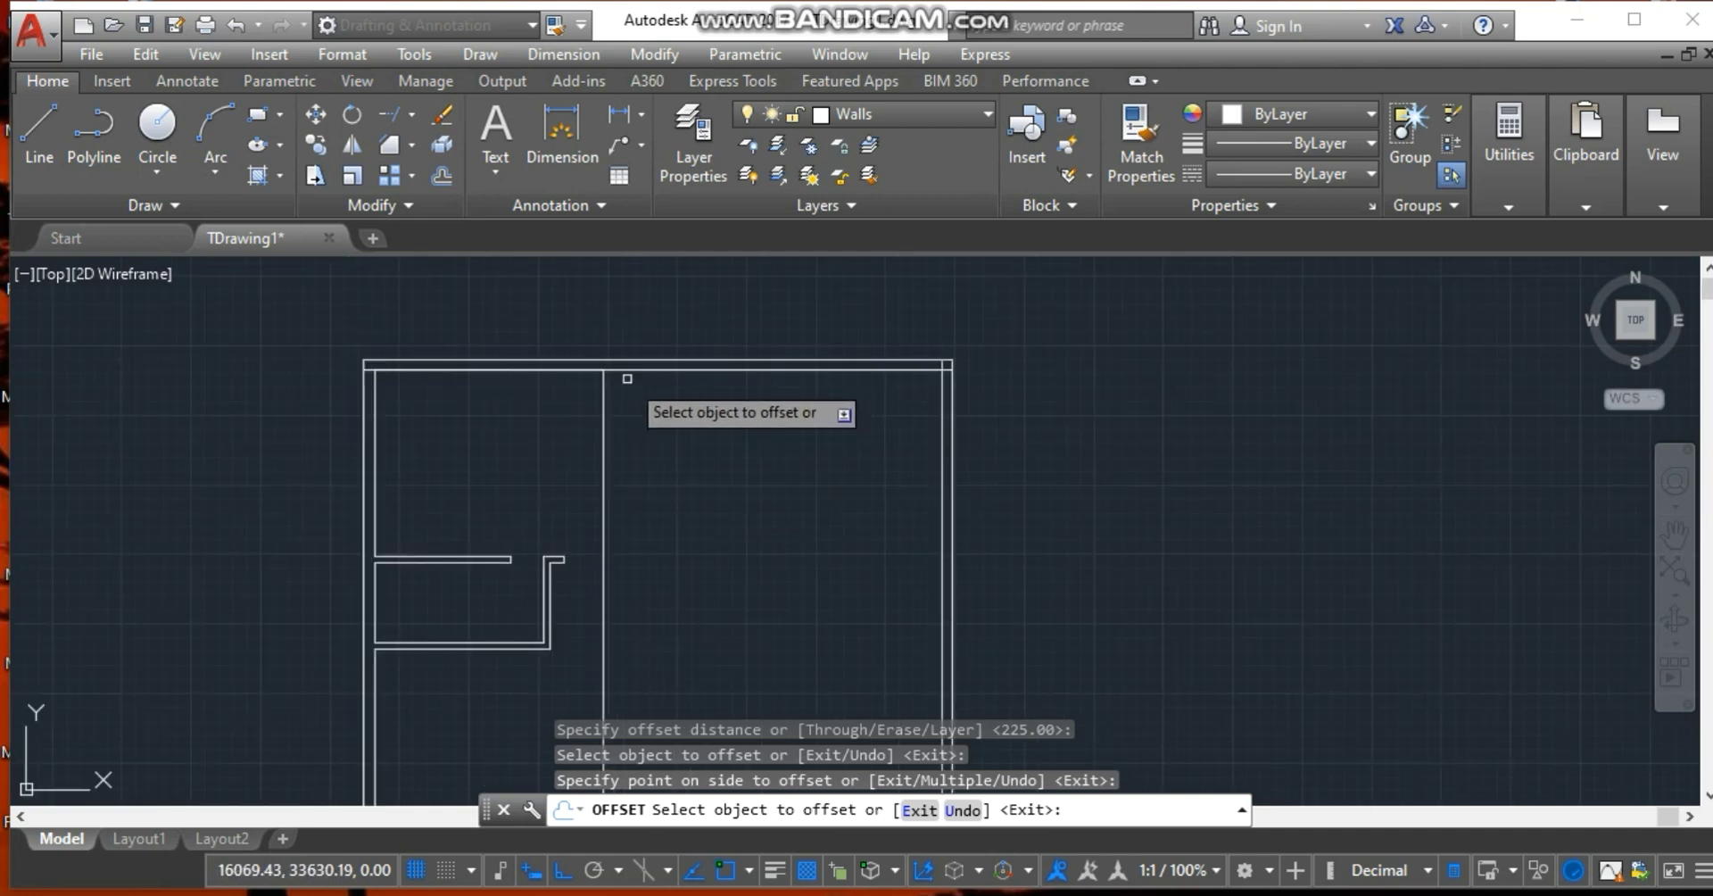
key("Escape")
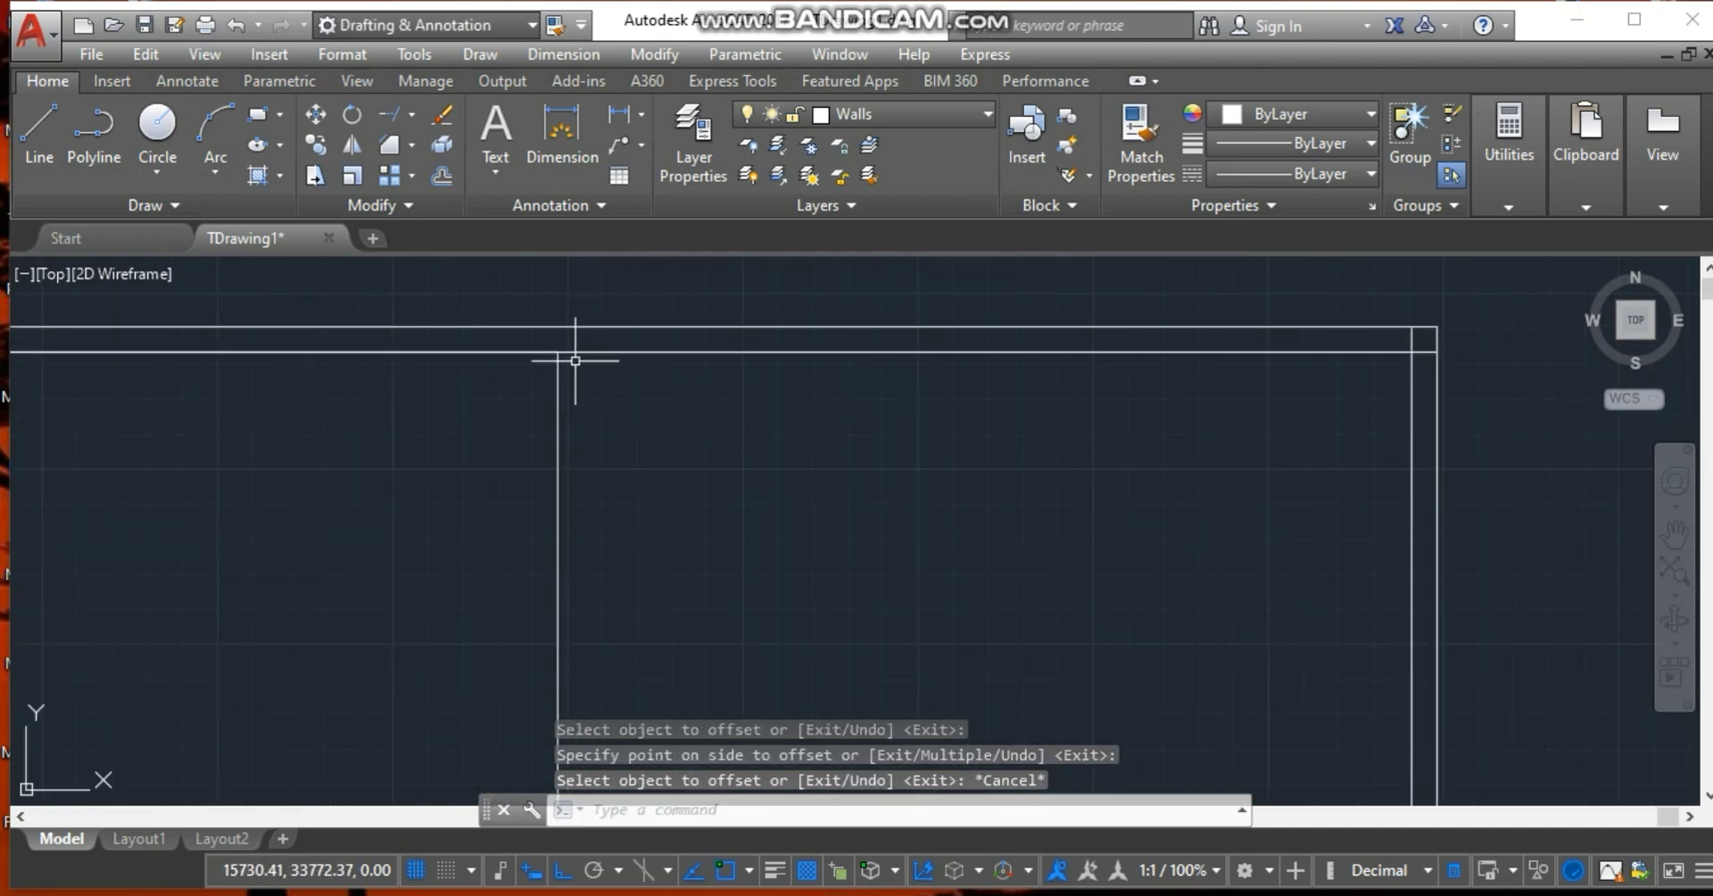
Erase the overlapping full-length inner upper wall line and draw one from the partition's upper end to the right-hand inner wall line.
left_click(517, 350)
key("Delete")
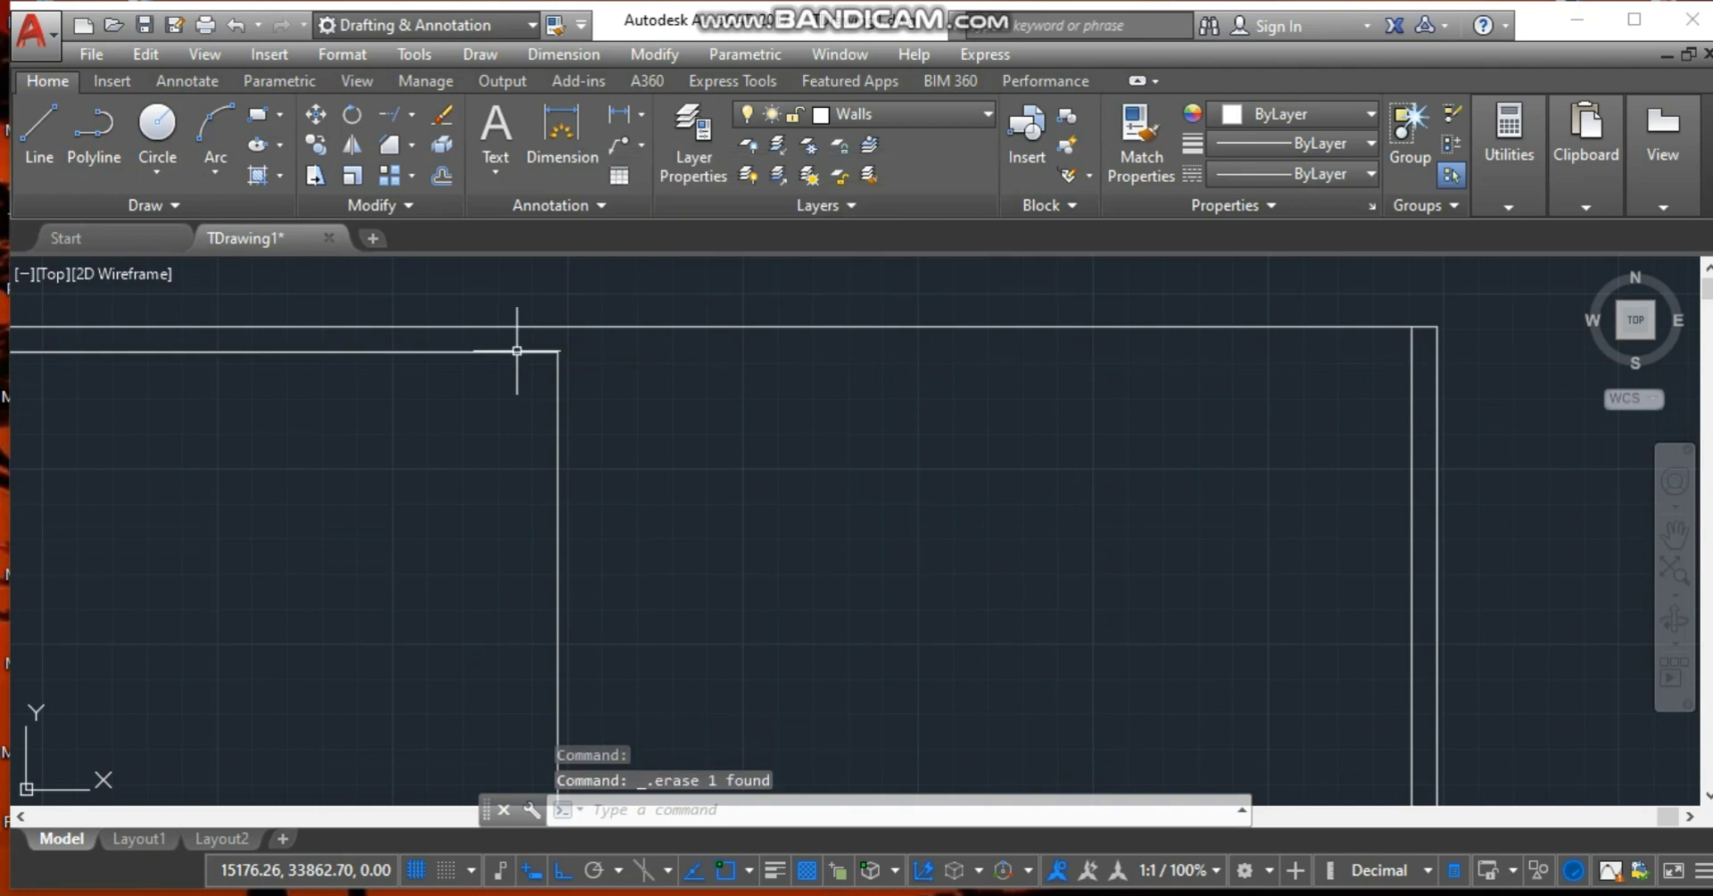
left_click(43, 141)
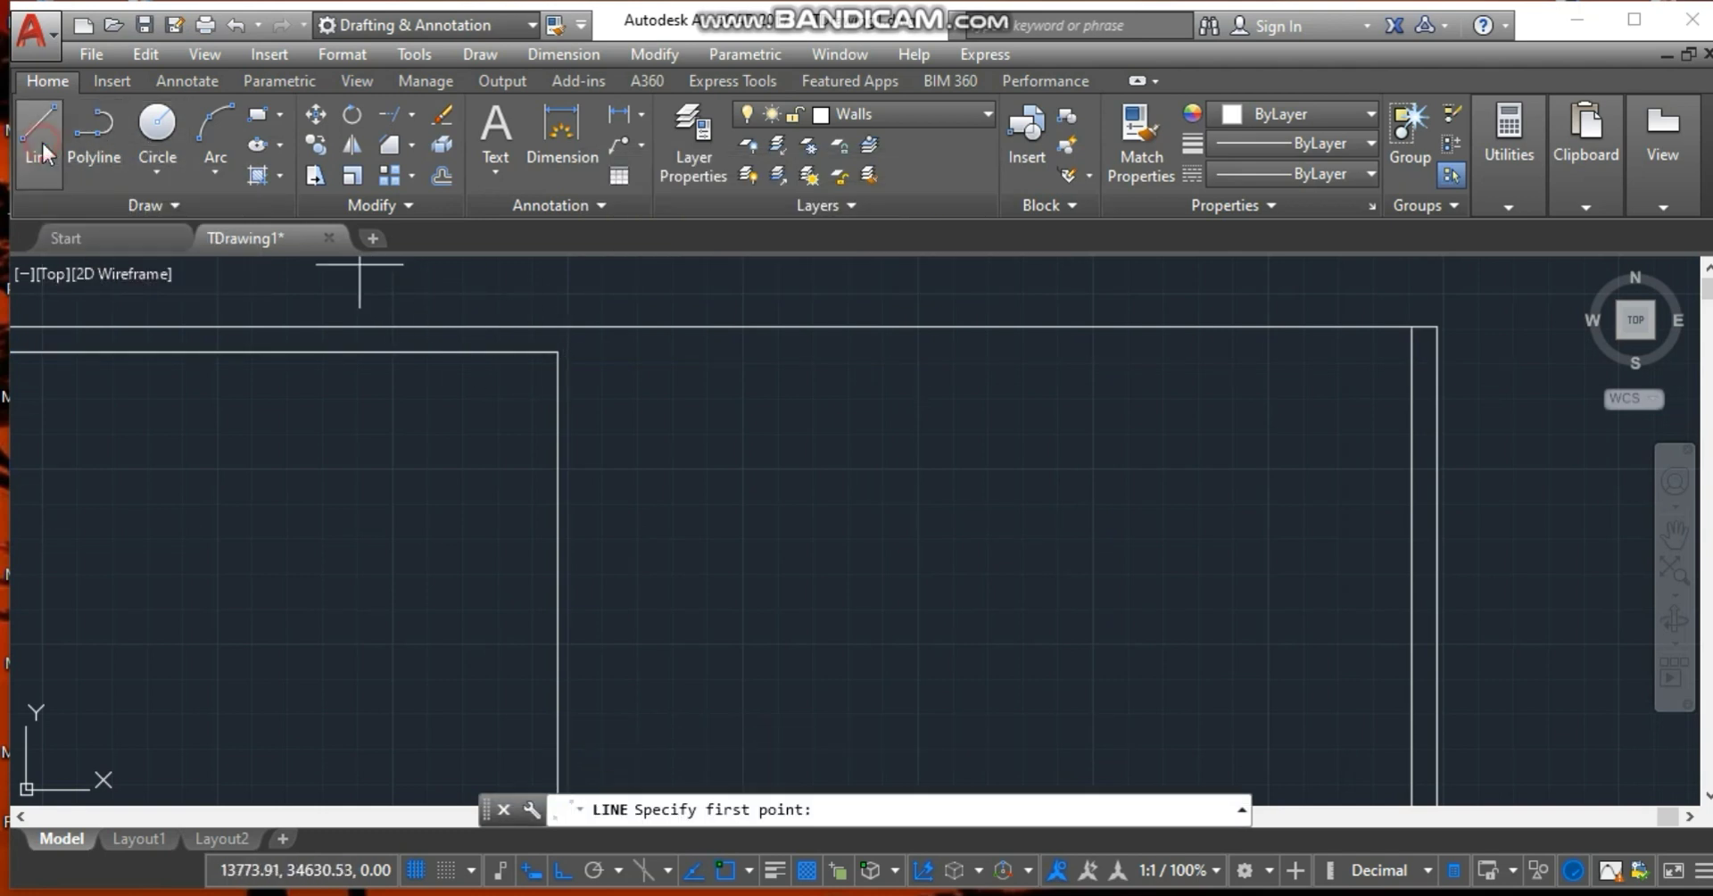
left_click(557, 352)
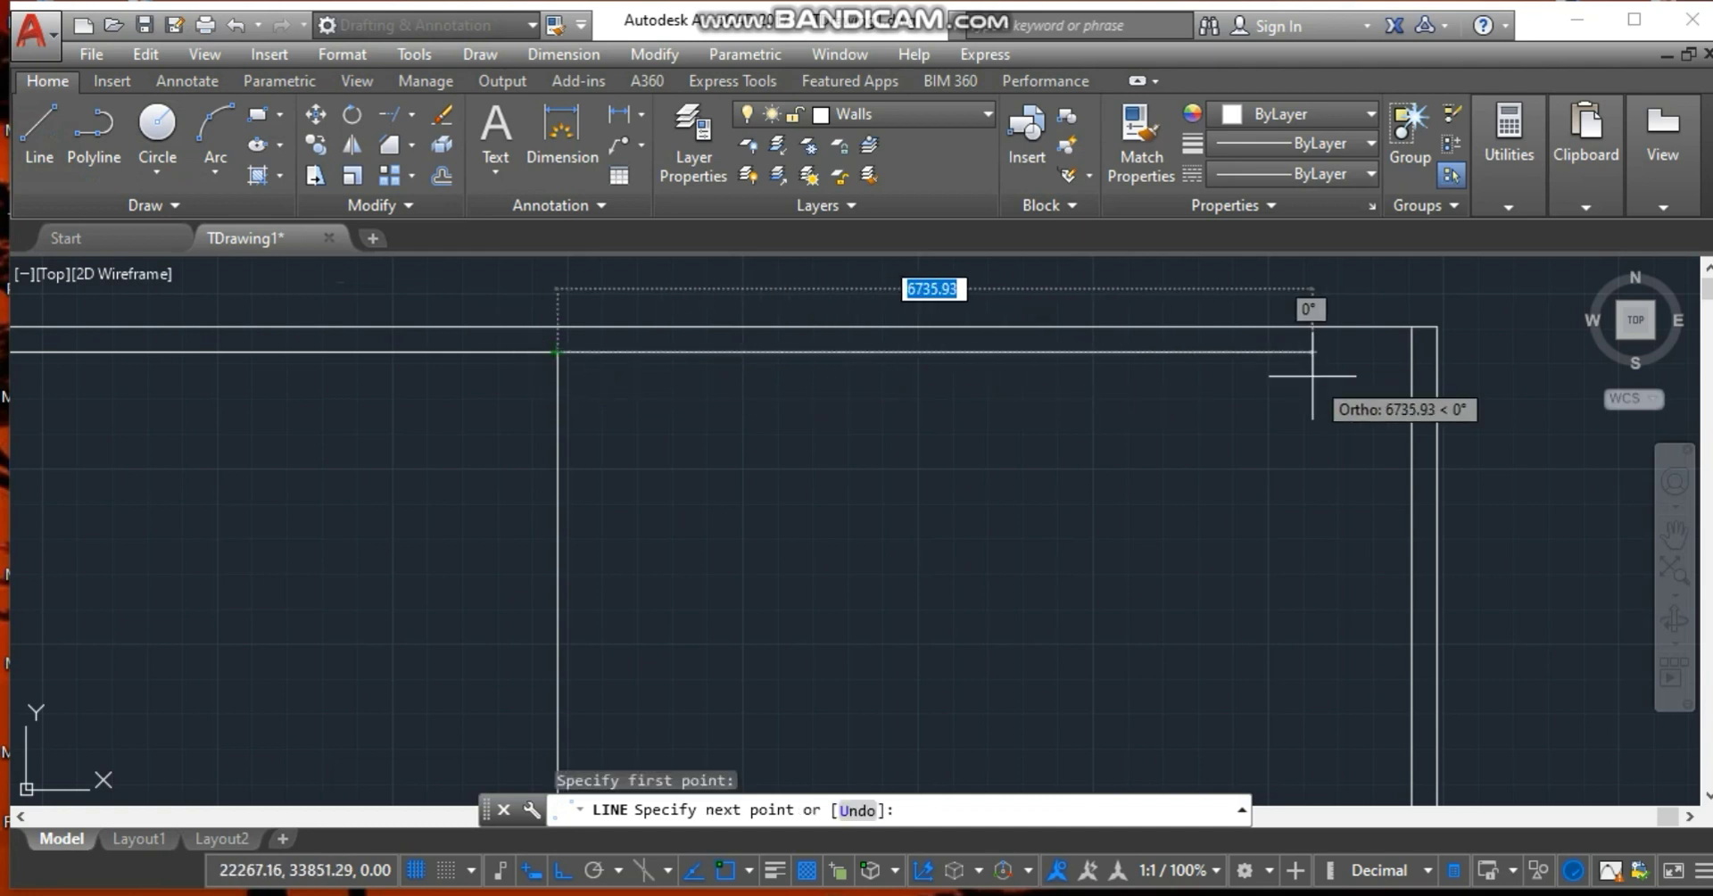
left_click(1410, 352)
key("Escape")
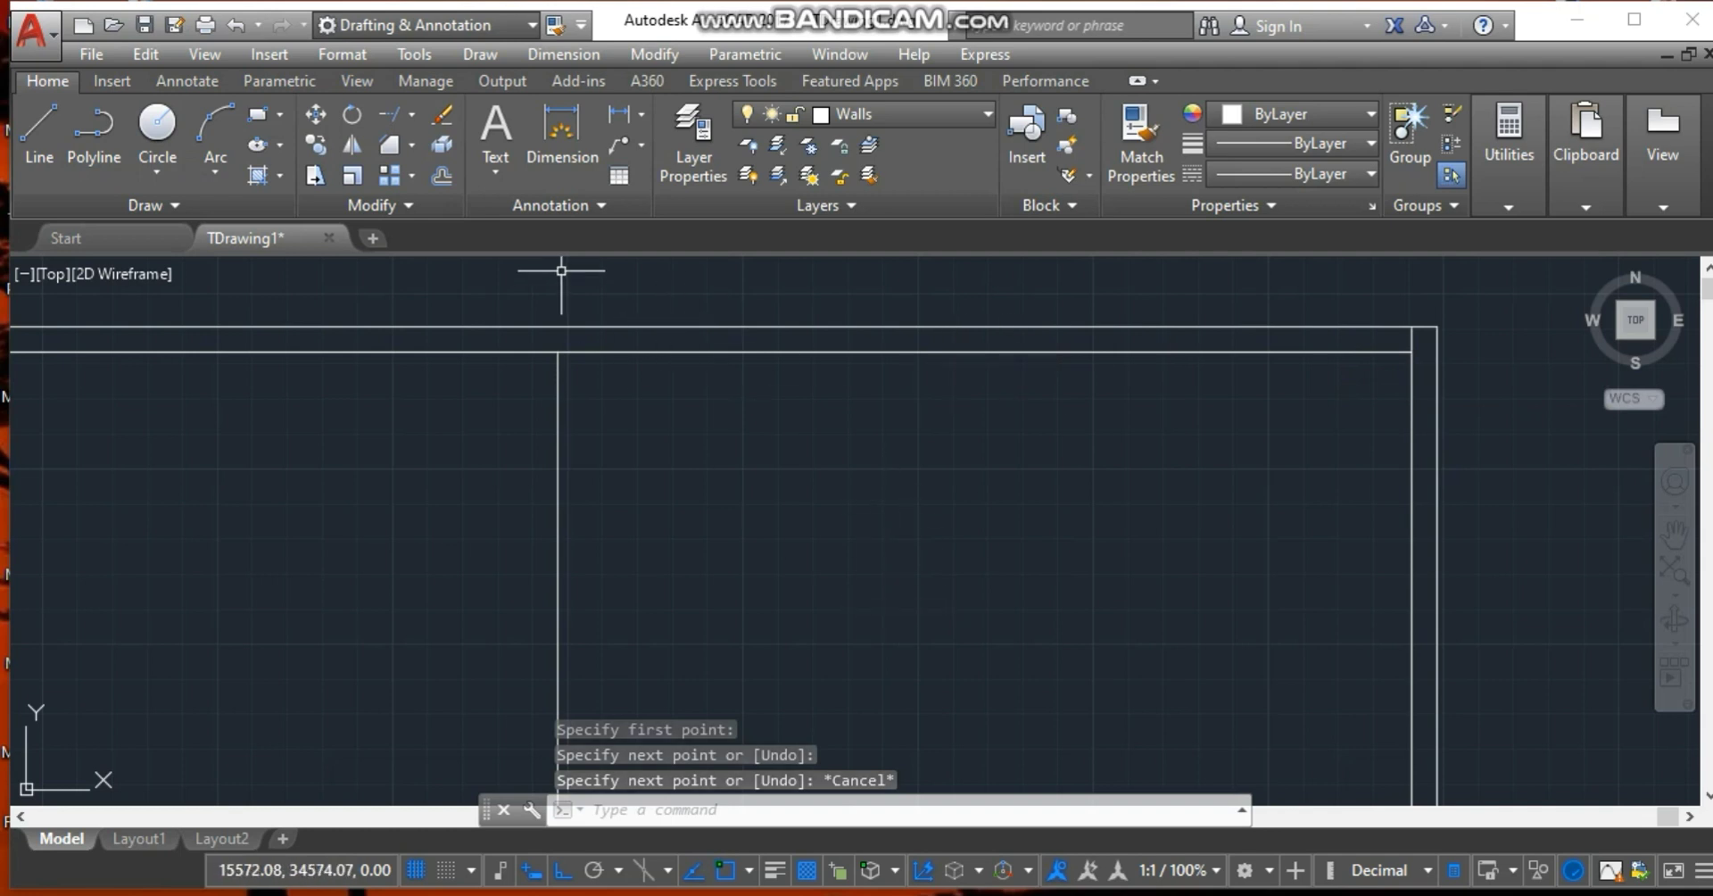
Offset the vertical partition line between Room 1 and Dining 150 towards the dining side, following the reference image.
key("alt+Tab")
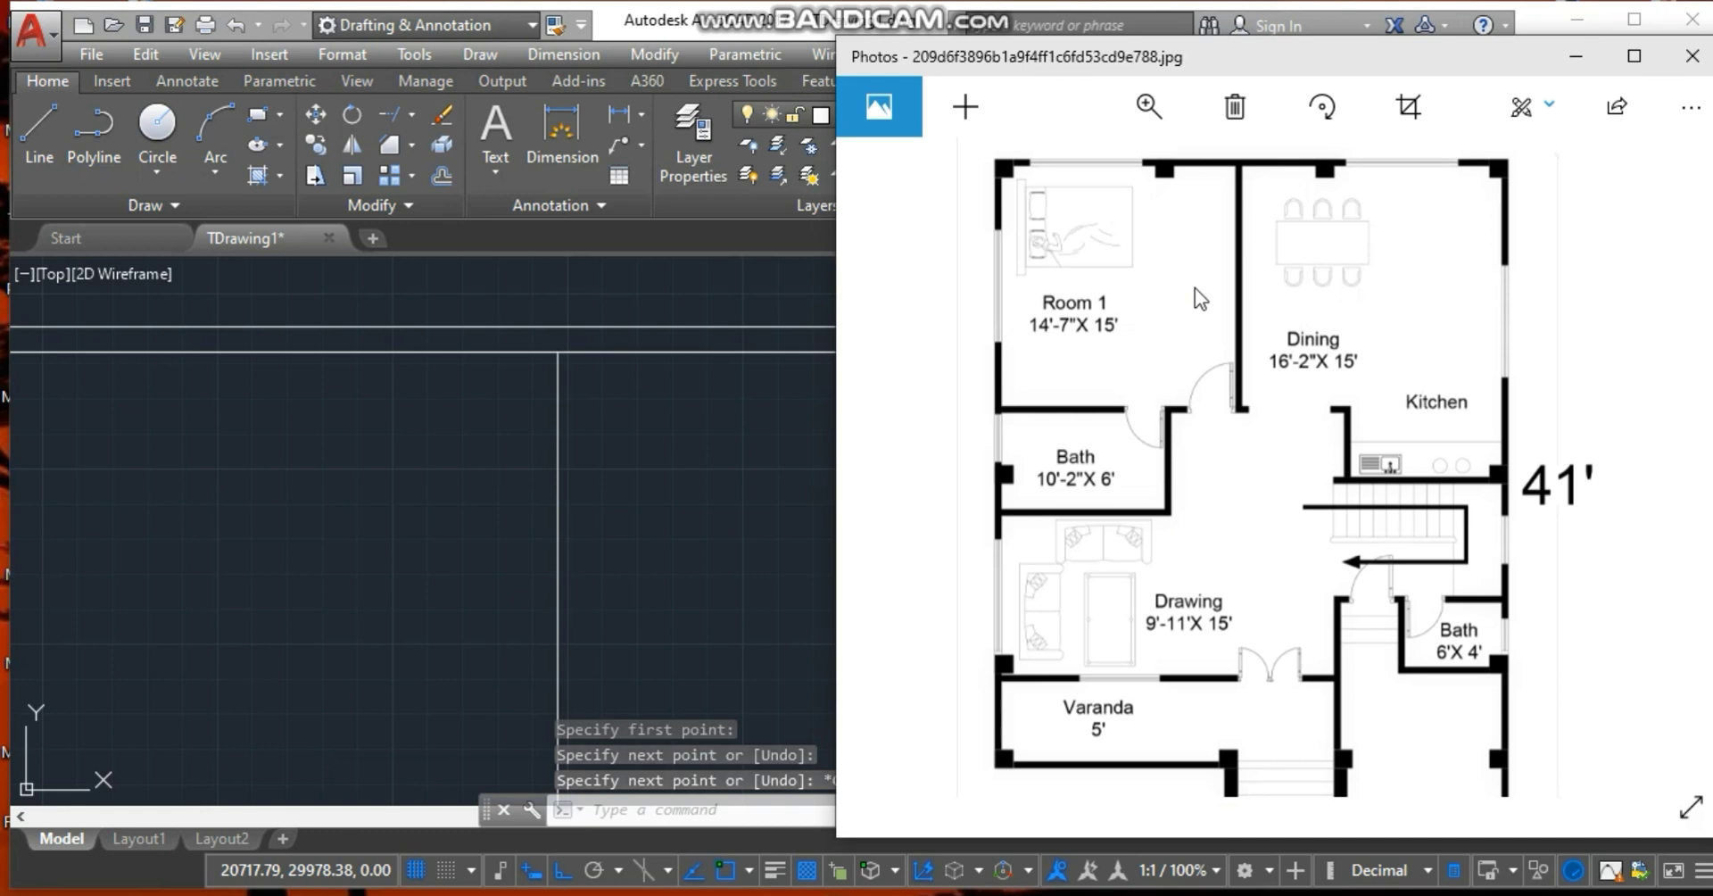
left_click(432, 181)
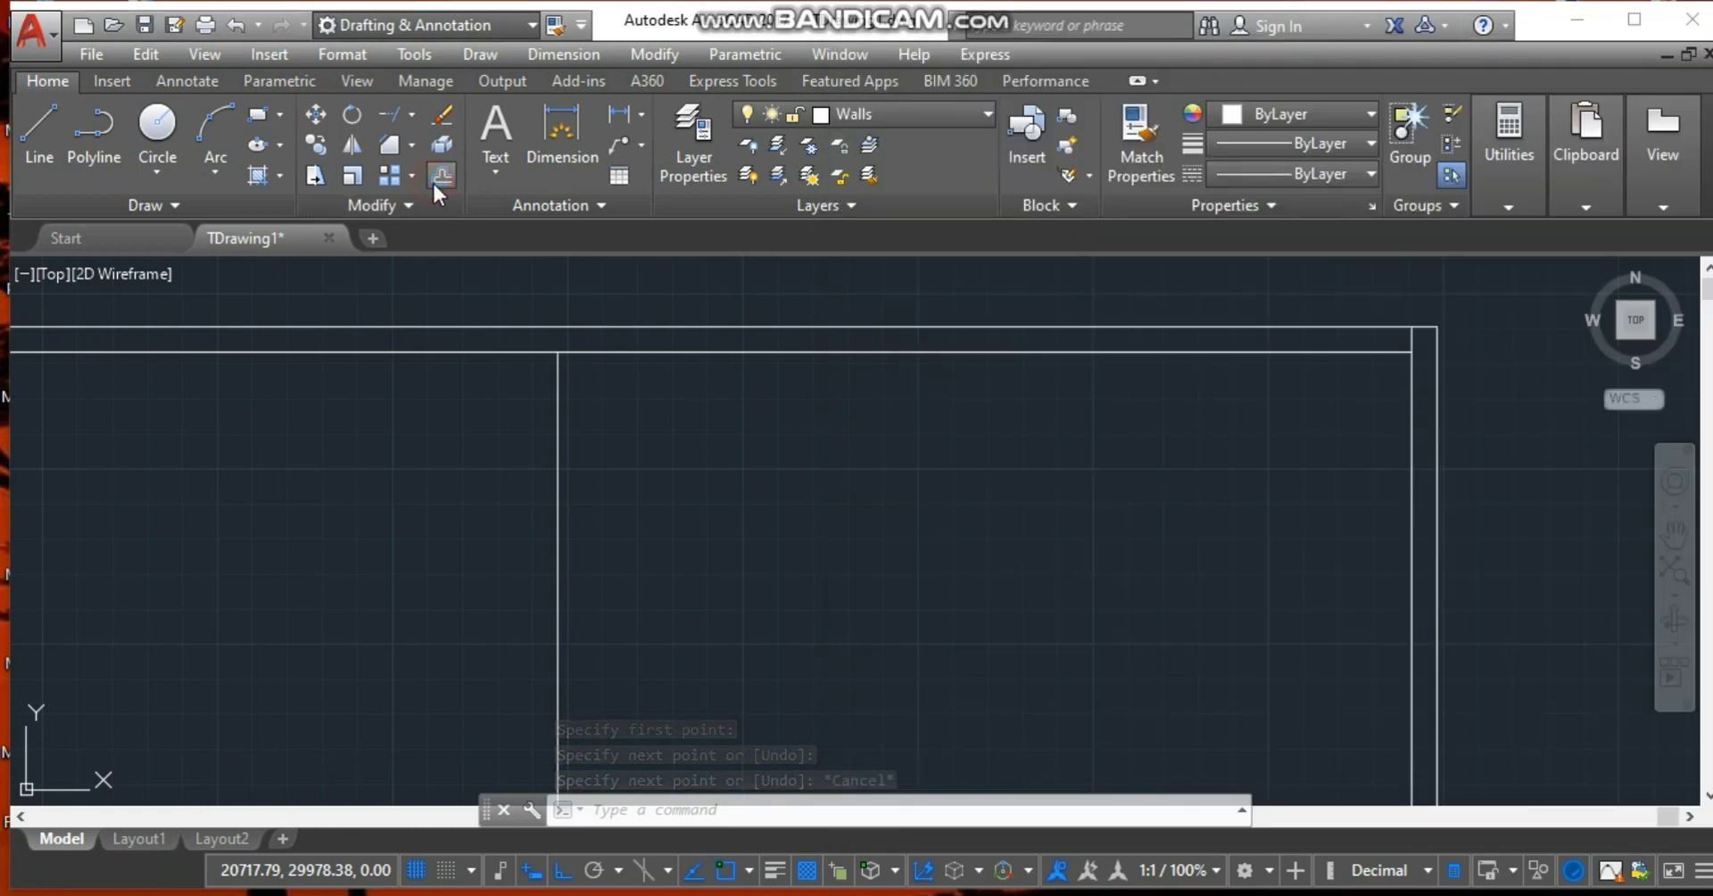
left_click(436, 180)
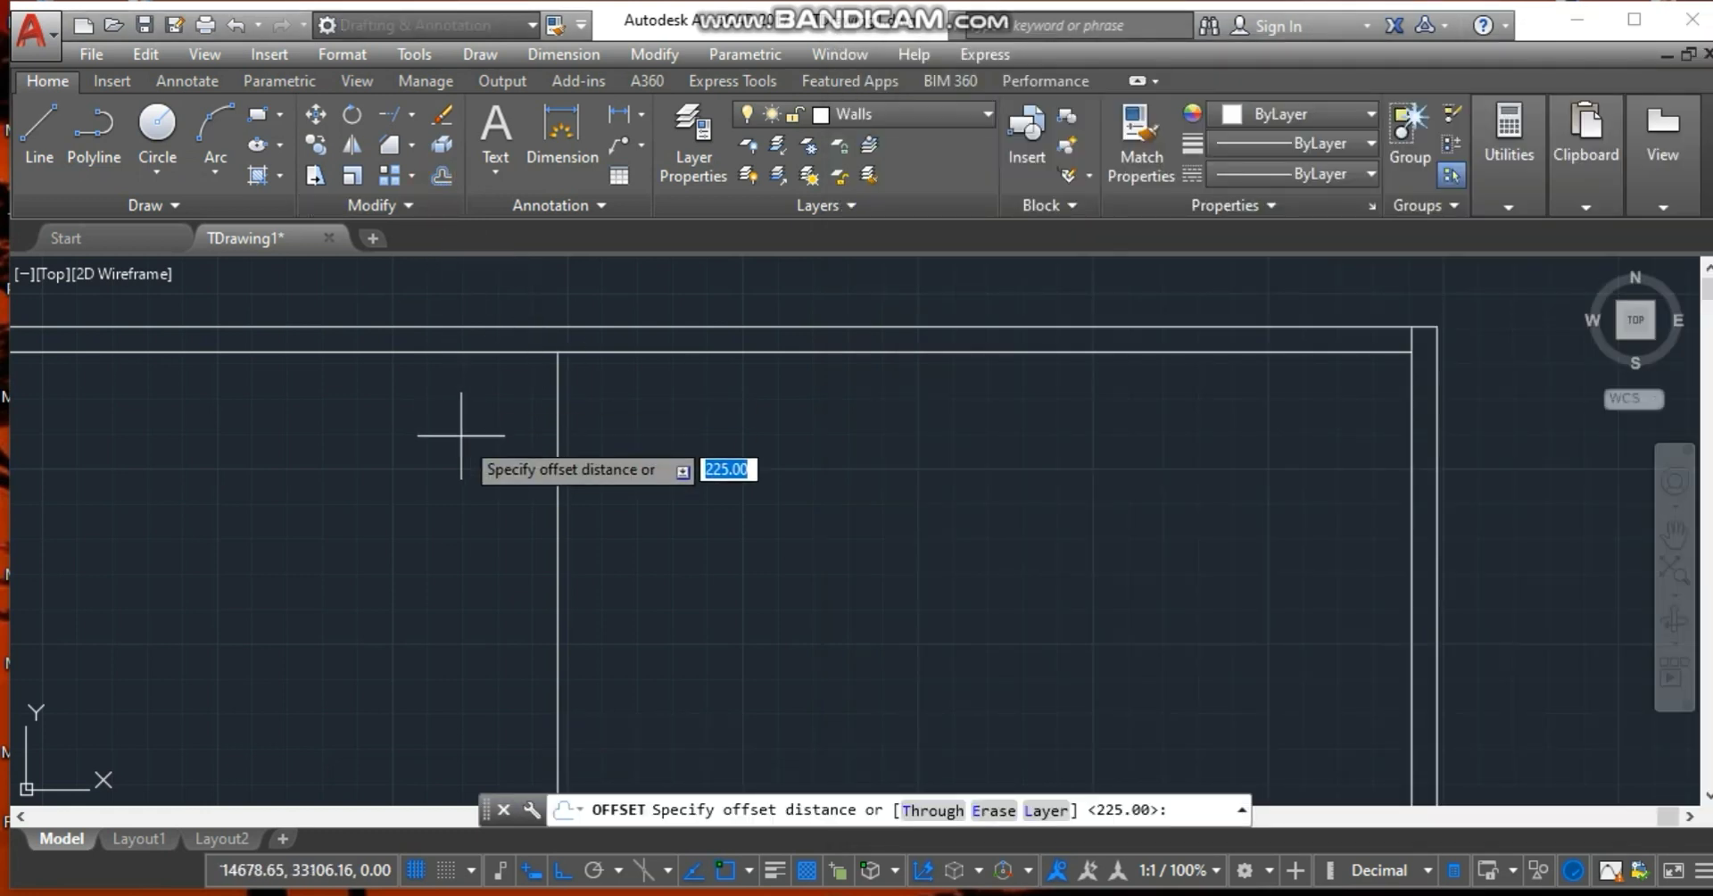
type("110")
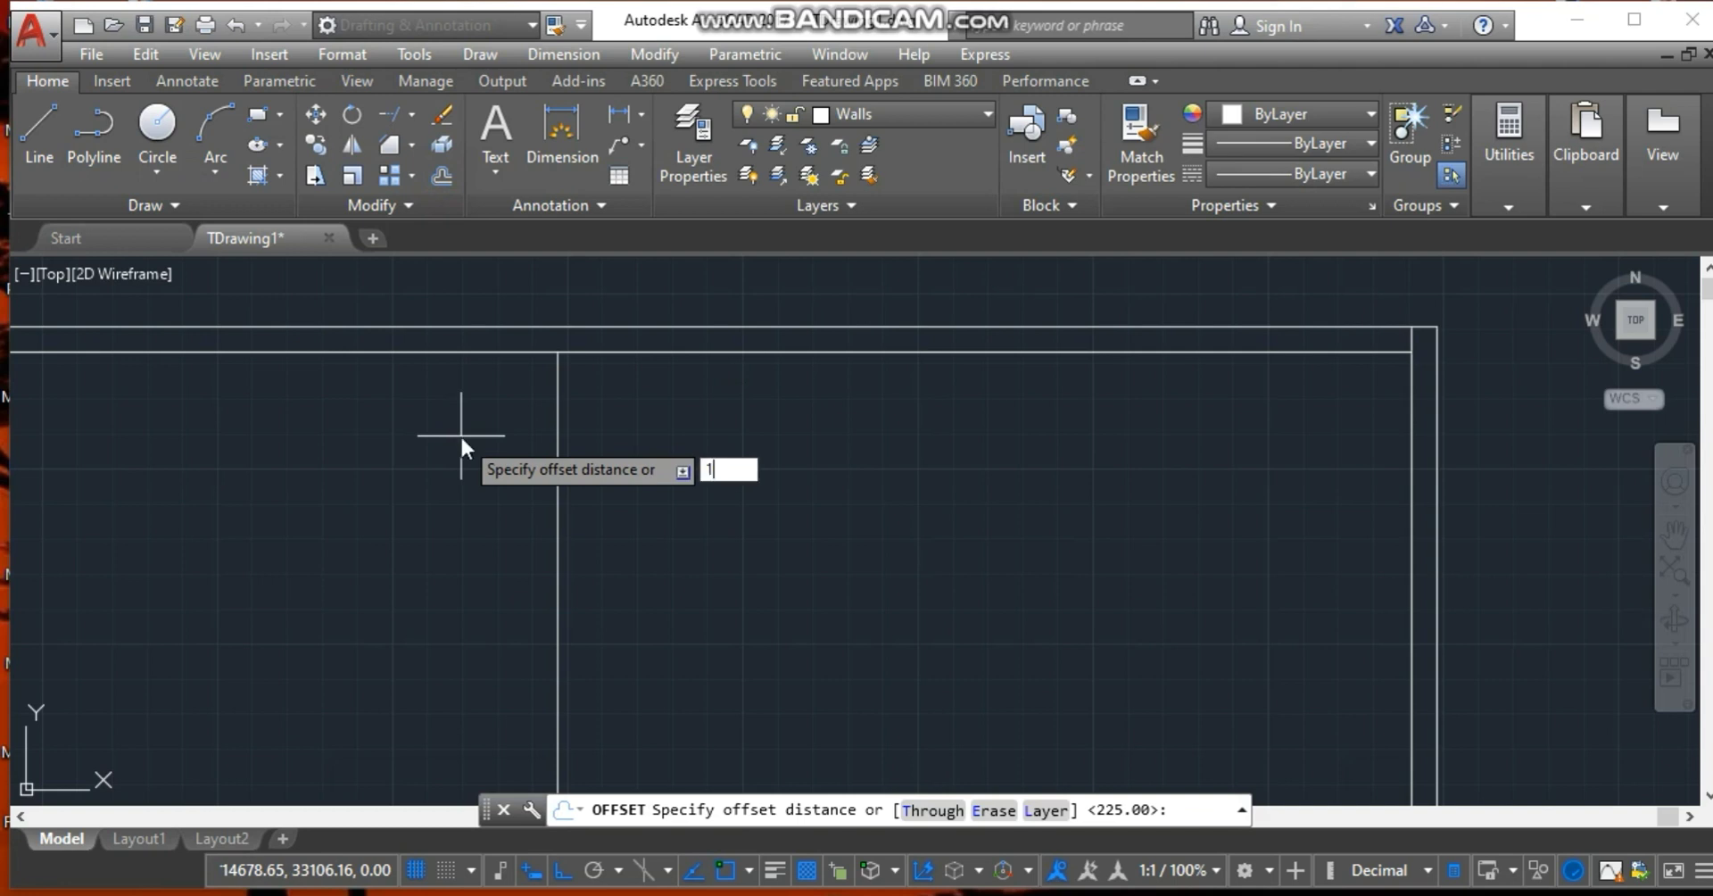
key("Return")
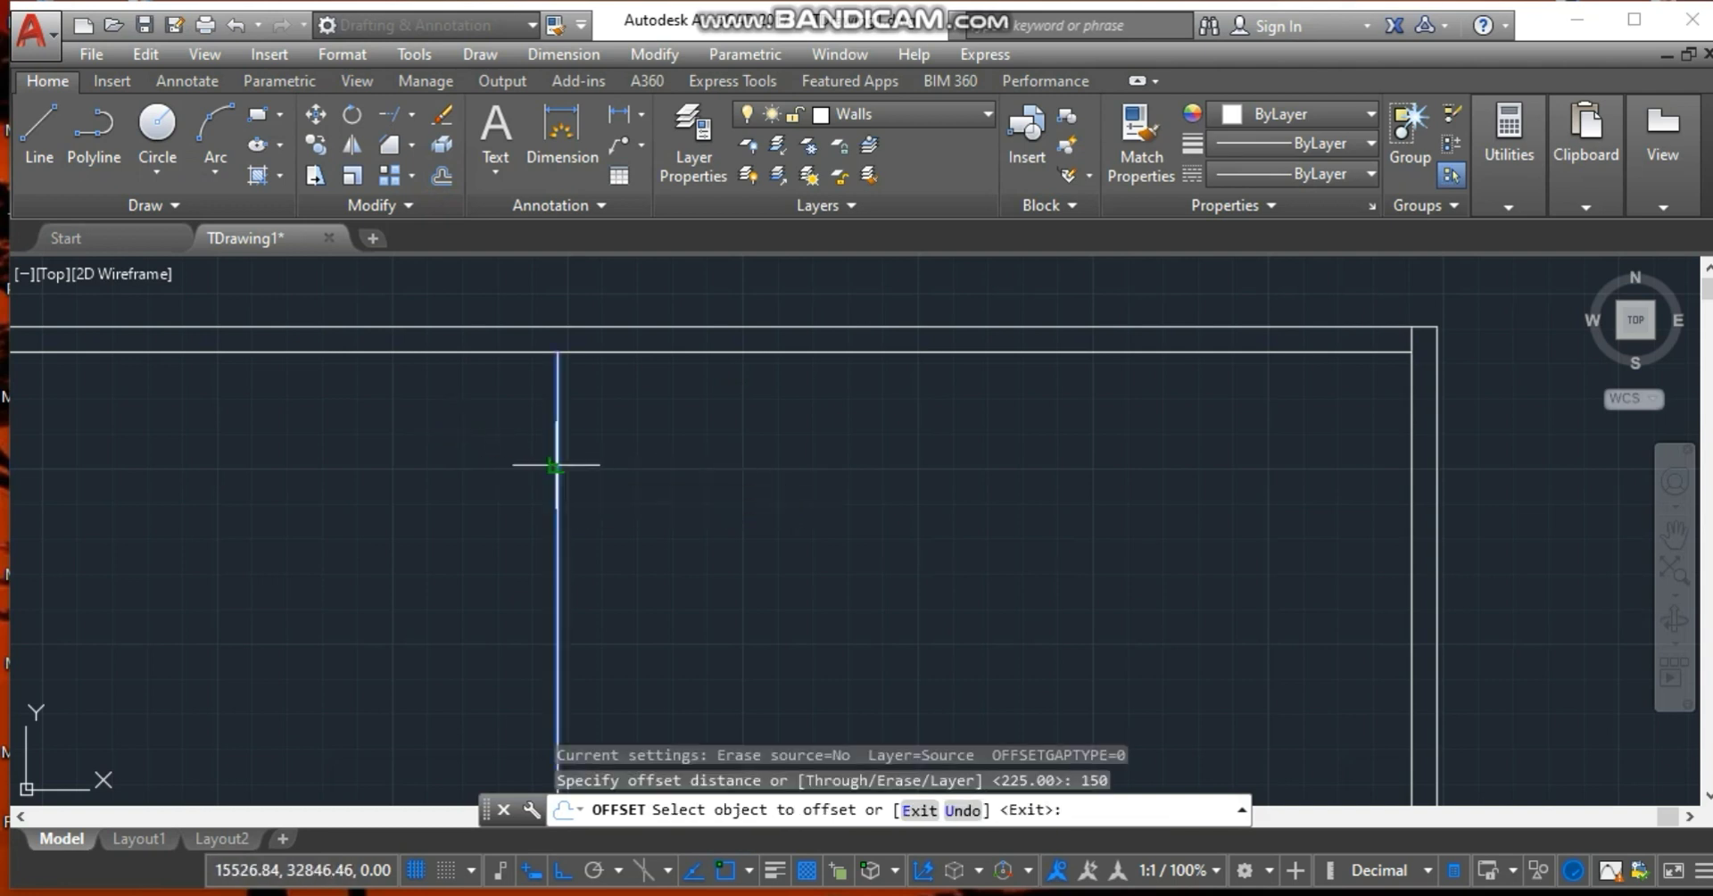
left_click(557, 465)
left_click(651, 468)
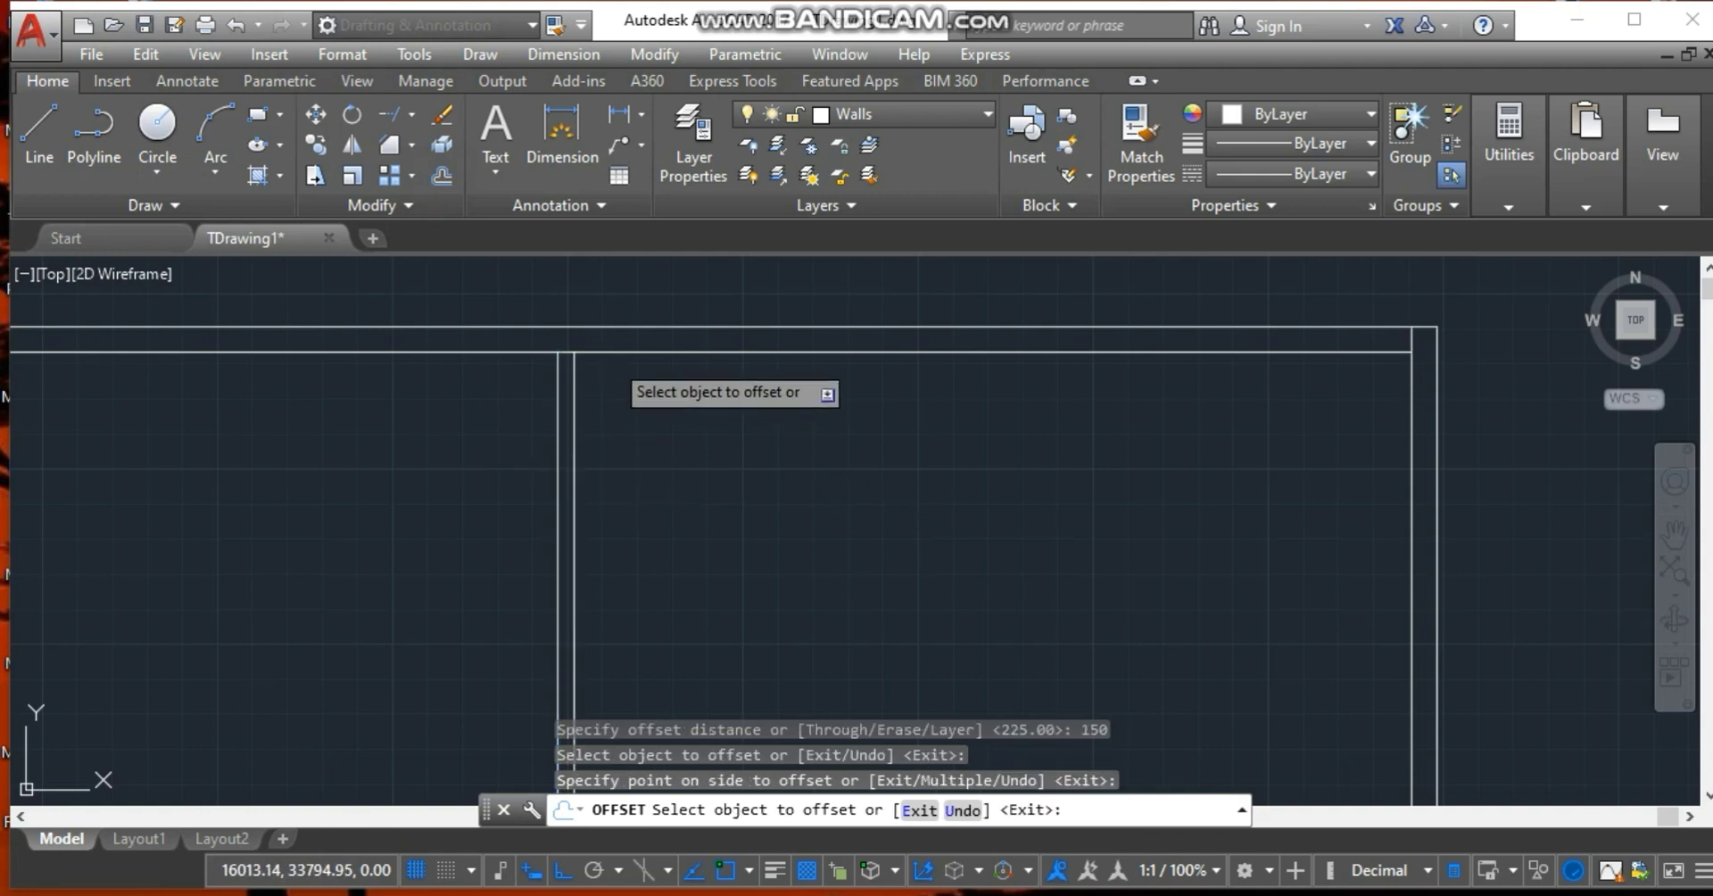
key("Escape")
Trim the short piece of the inner upper wall line between the two vertical partition lines.
left_click(614, 332)
left_click(603, 340)
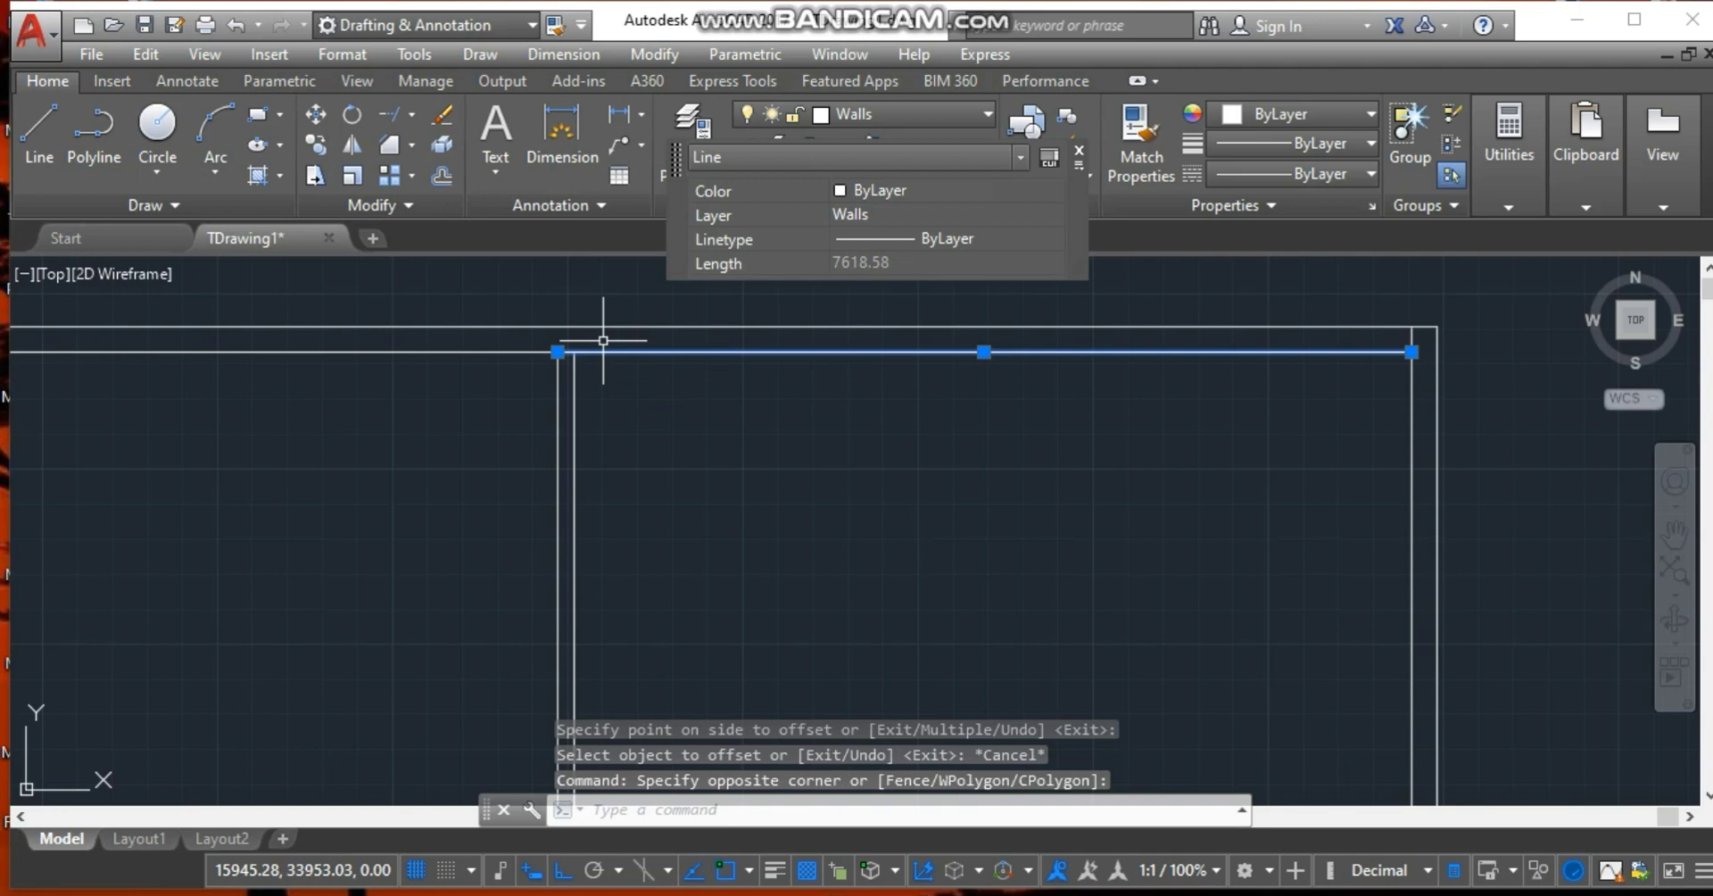
key("Escape")
left_click(401, 109)
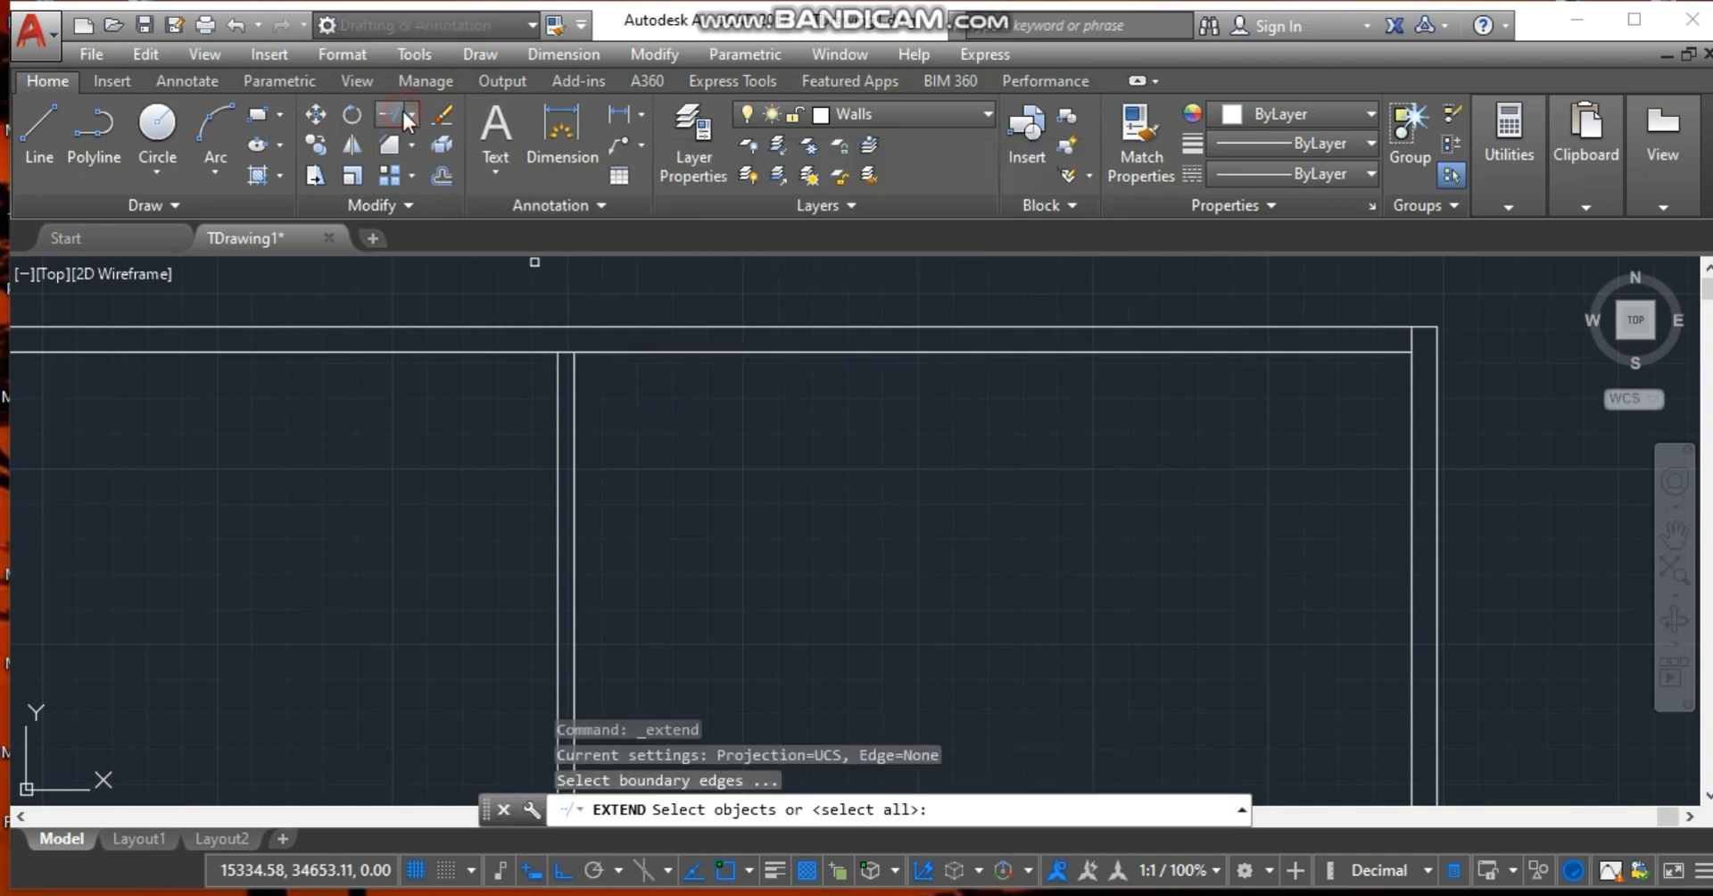
left_click(411, 114)
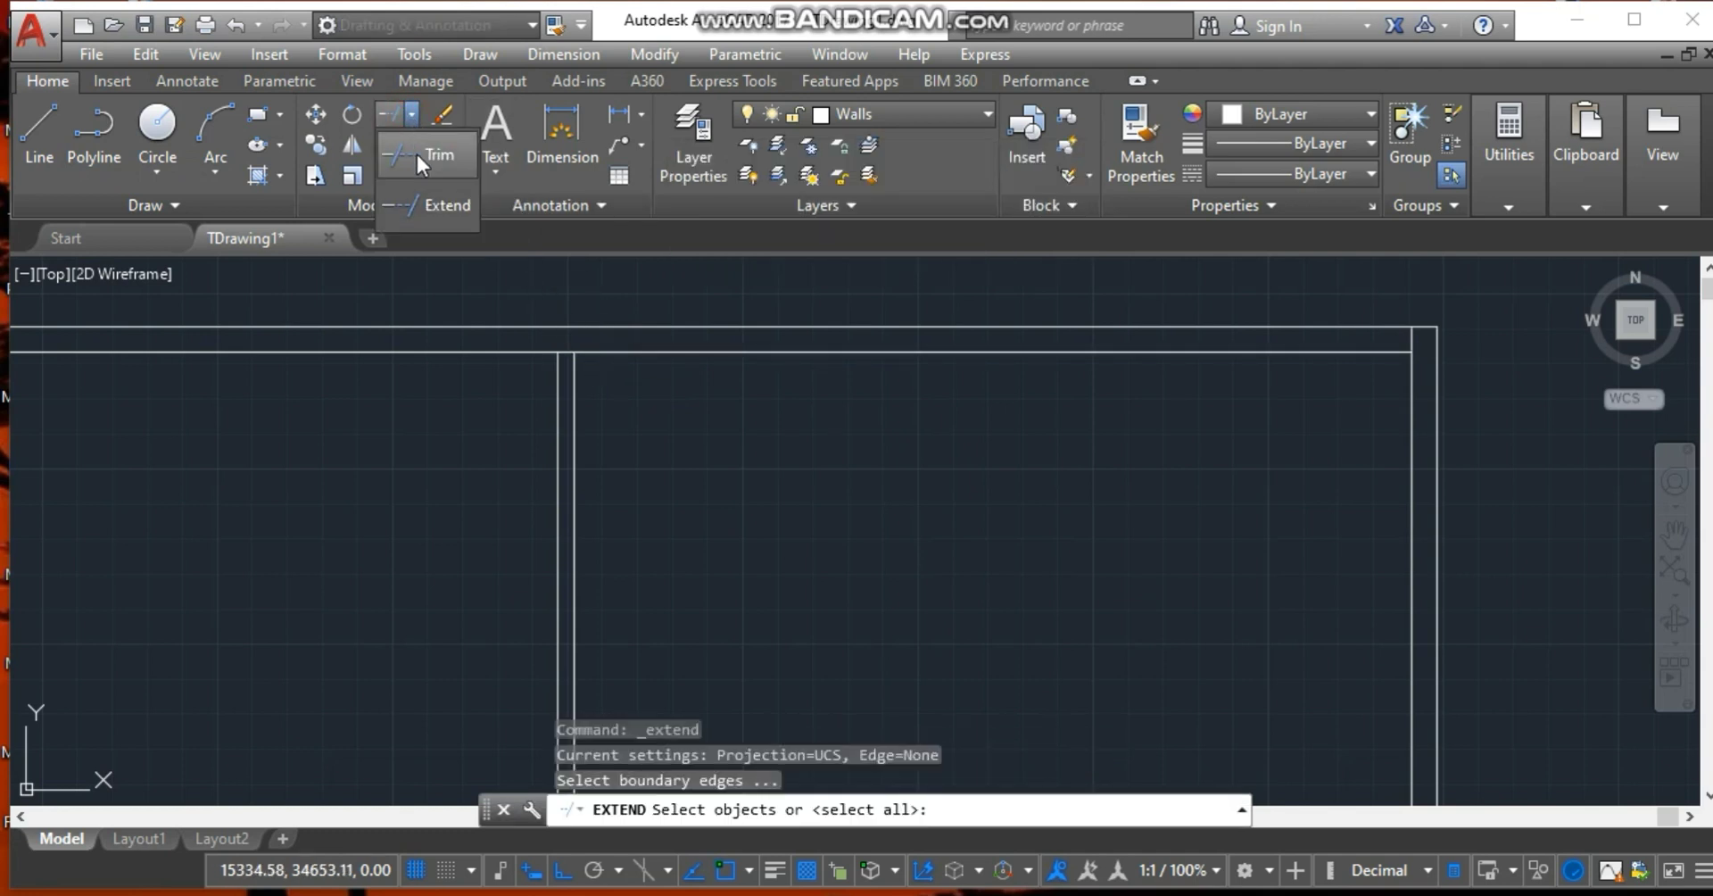
left_click(415, 152)
key("Return")
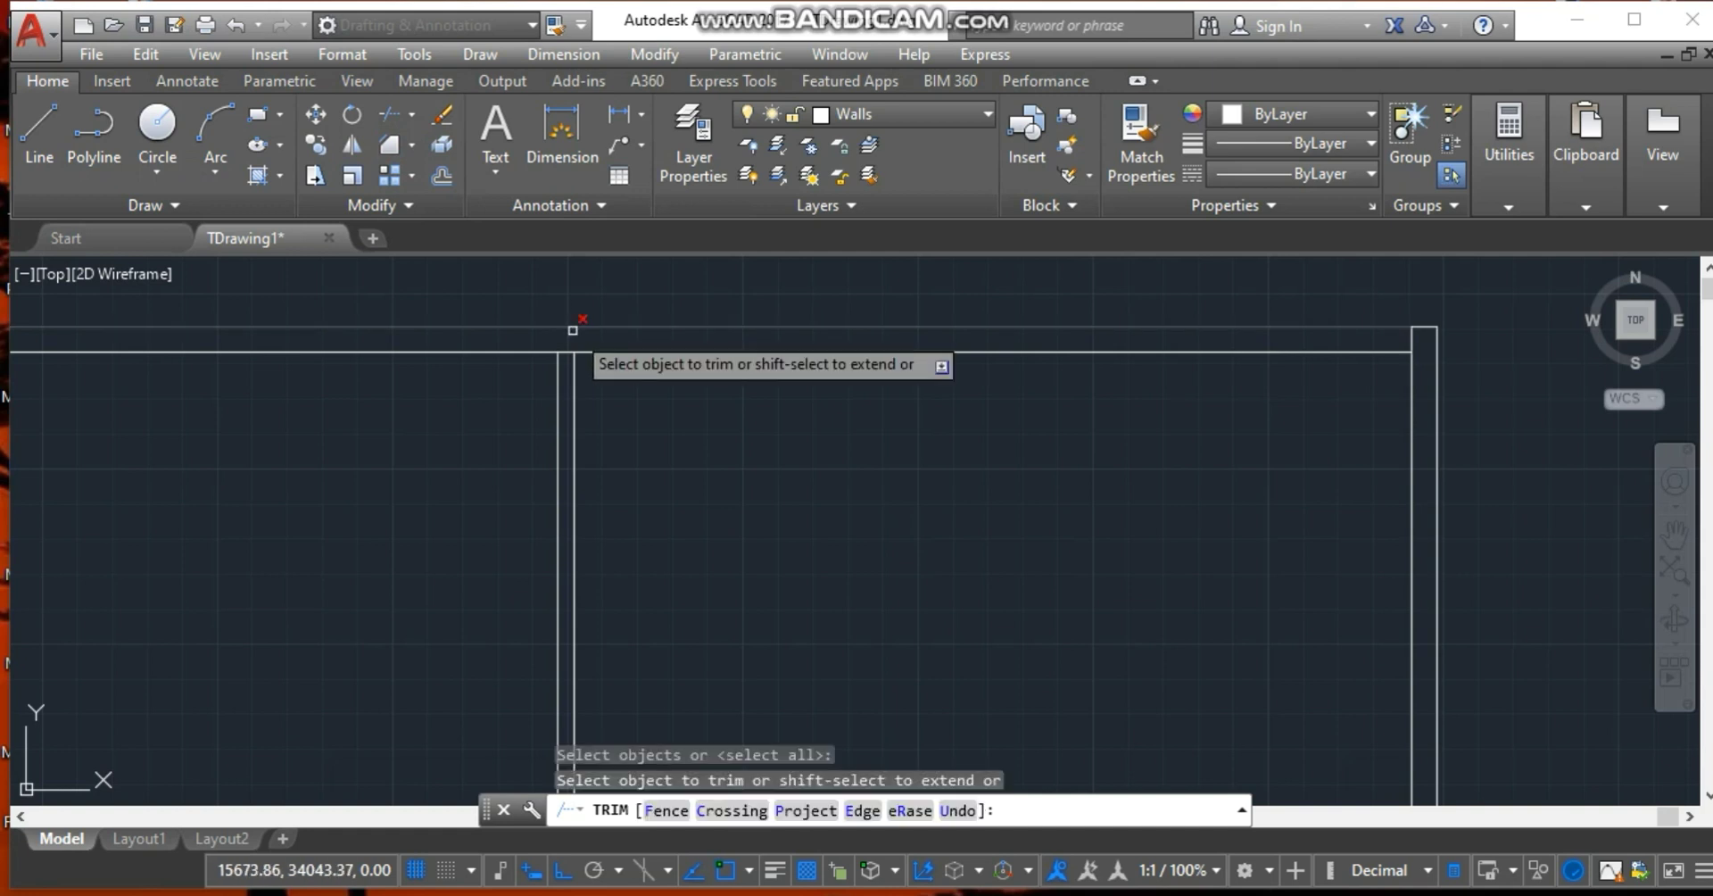
left_click(569, 351)
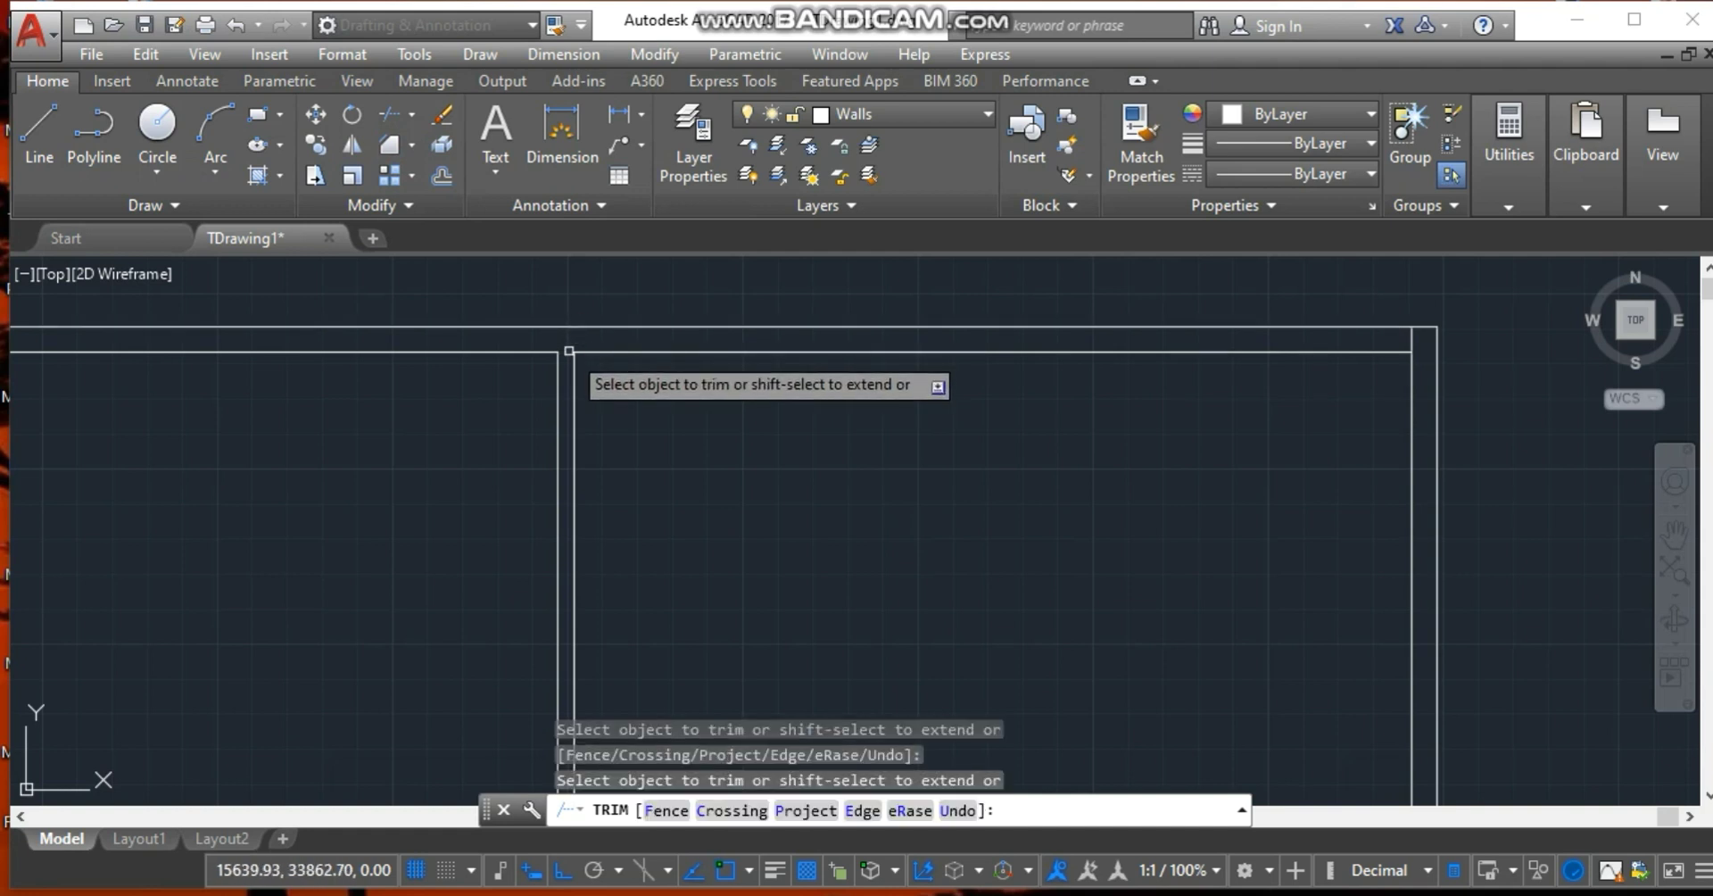
key("Escape")
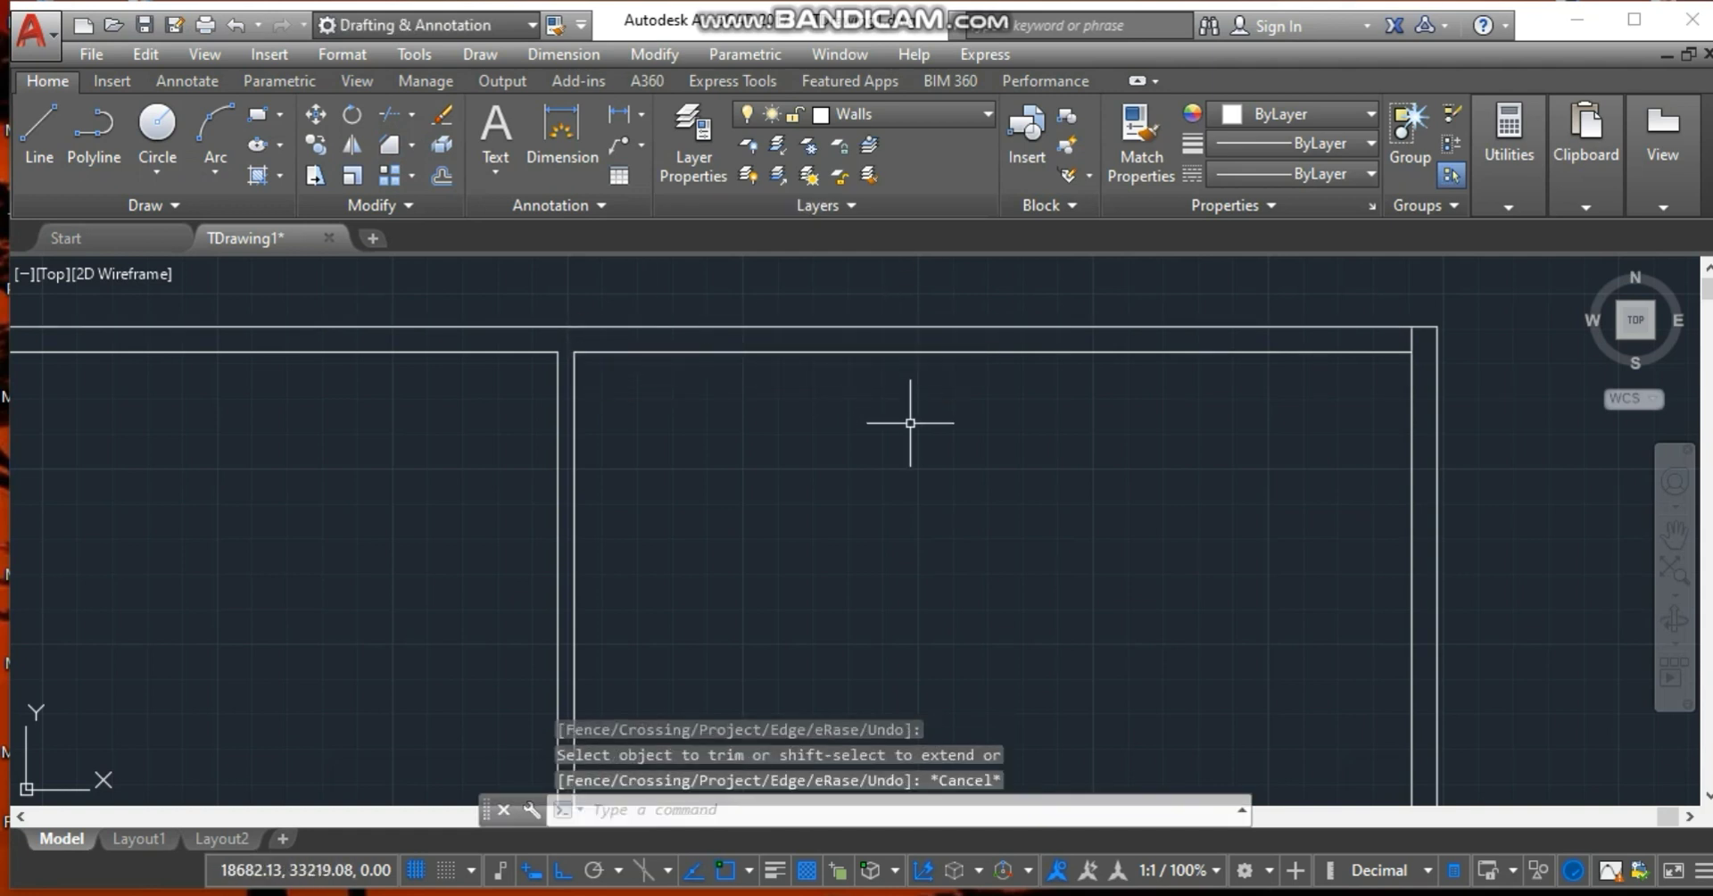
Check the reference plan and draw a horizontal line from the upper corner of the bath wall stub to the right-hand inner wall line.
scroll(910, 423, "down", 6)
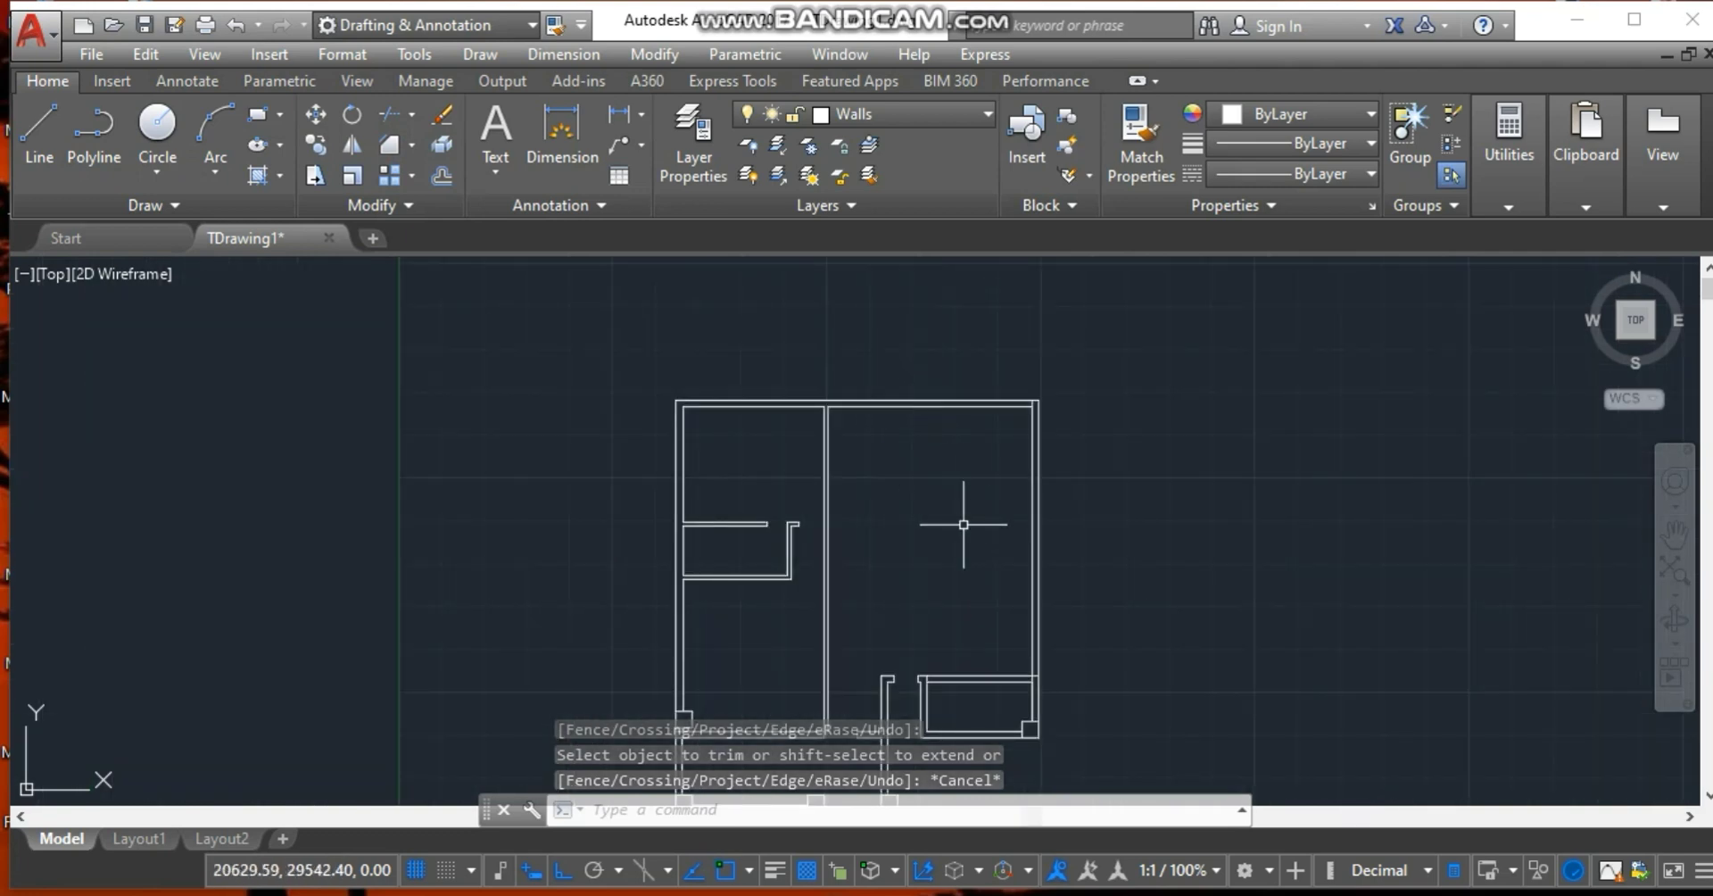
left_click(1146, 894)
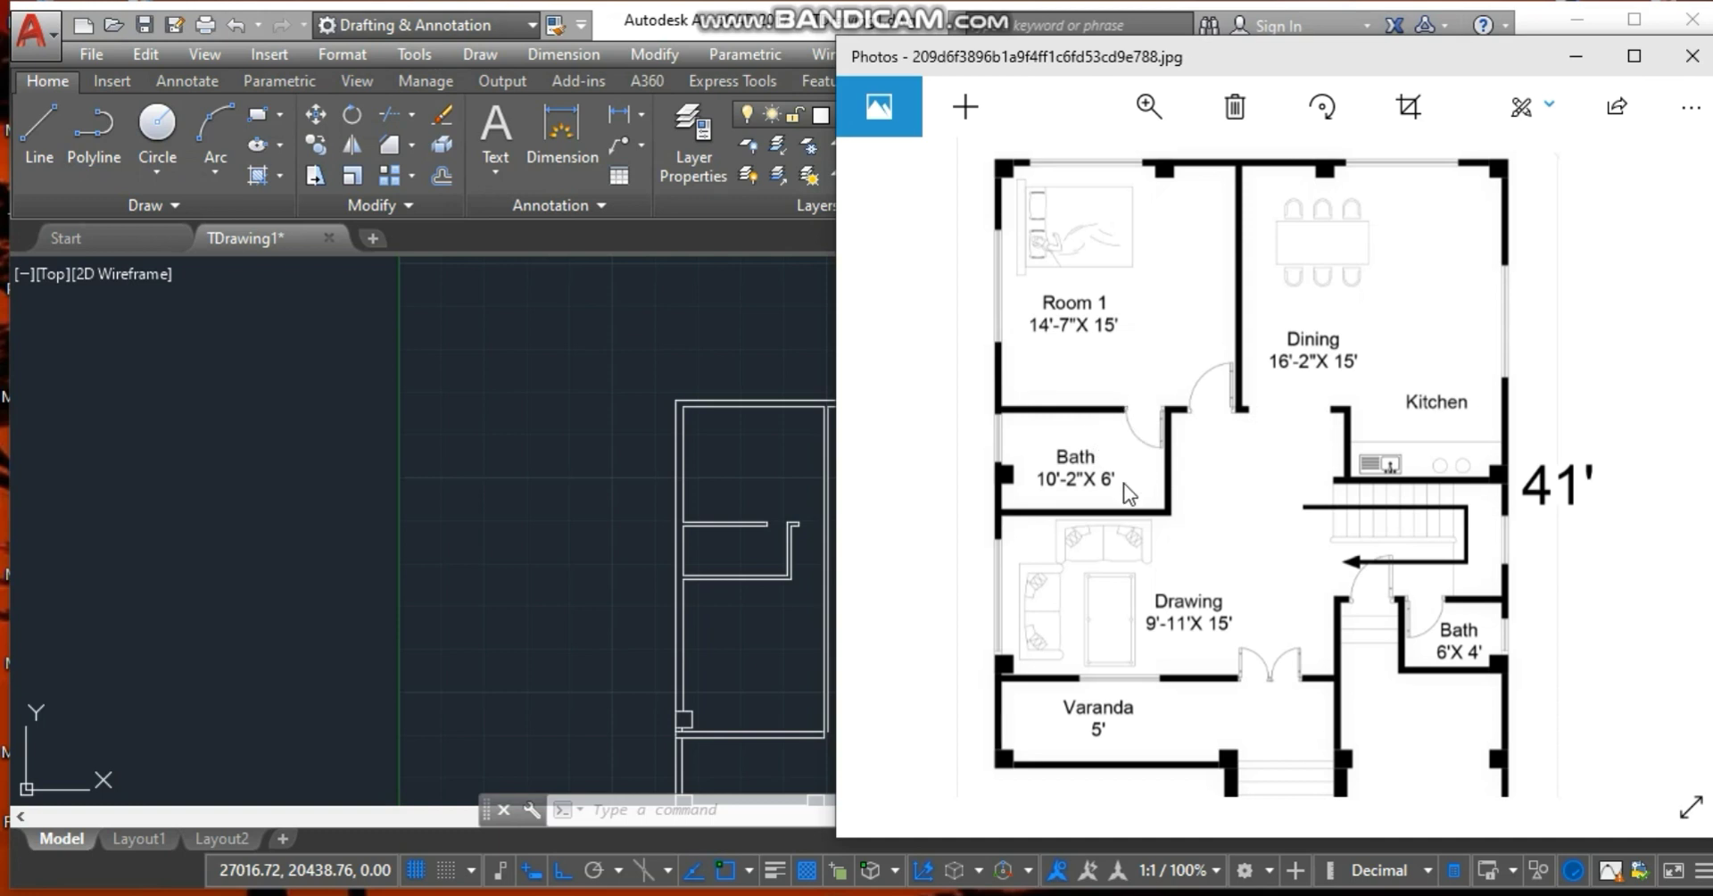
mouse_move(1245, 470)
left_mouse_down()
mouse_move(1174, 453)
mouse_move(1187, 435)
mouse_move(1243, 452)
left_mouse_up()
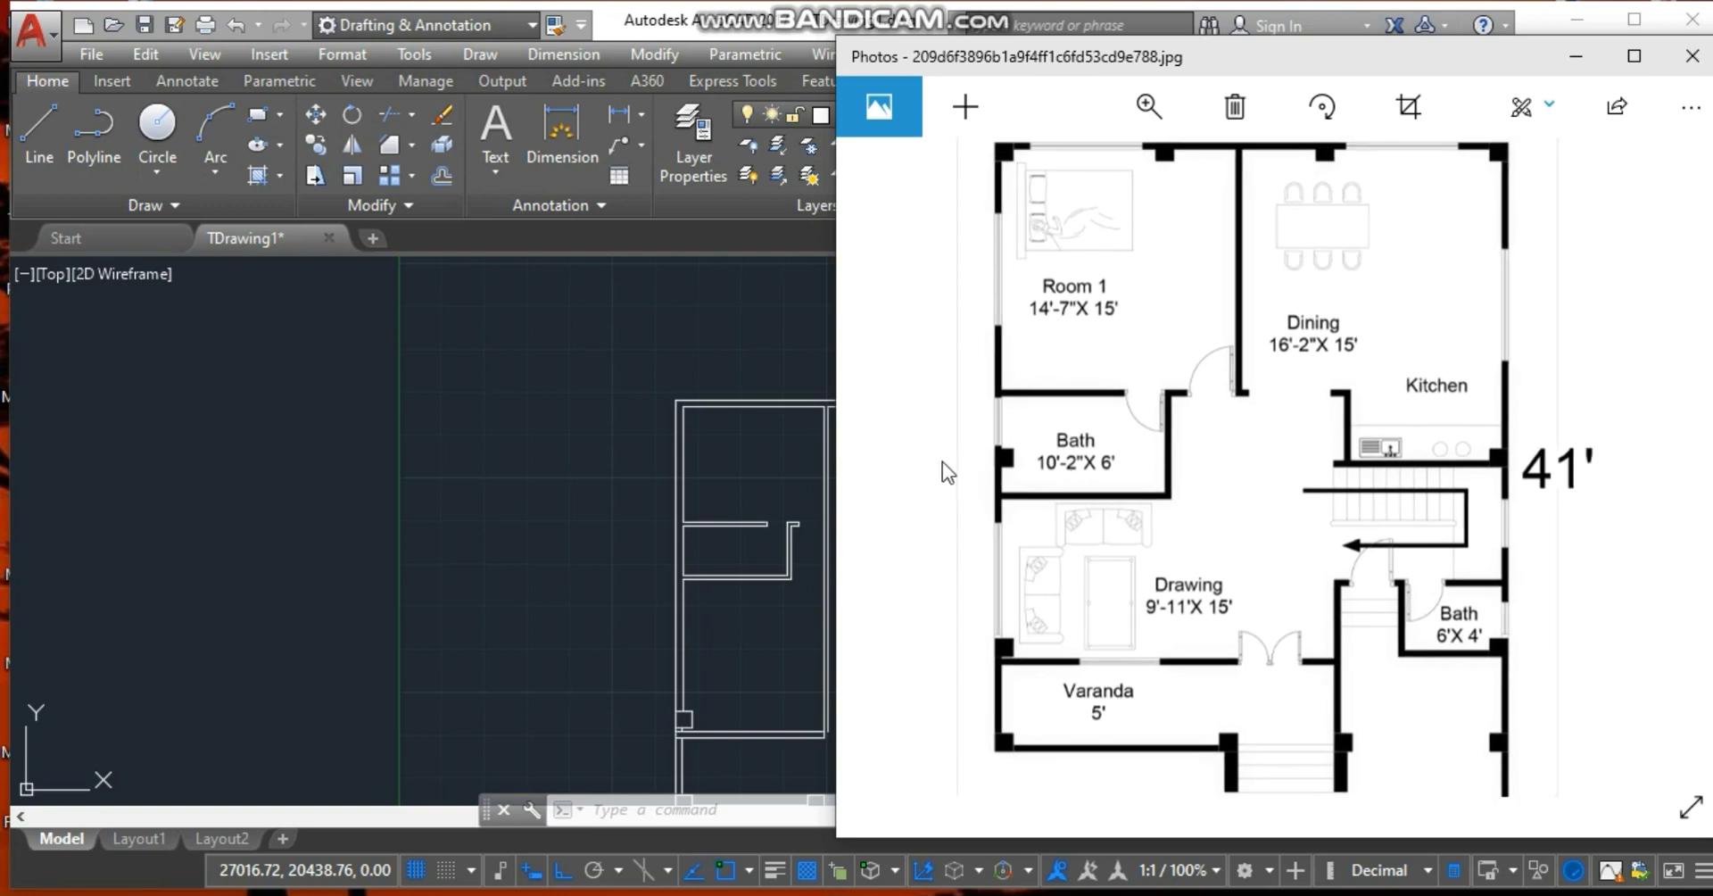
left_click(795, 486)
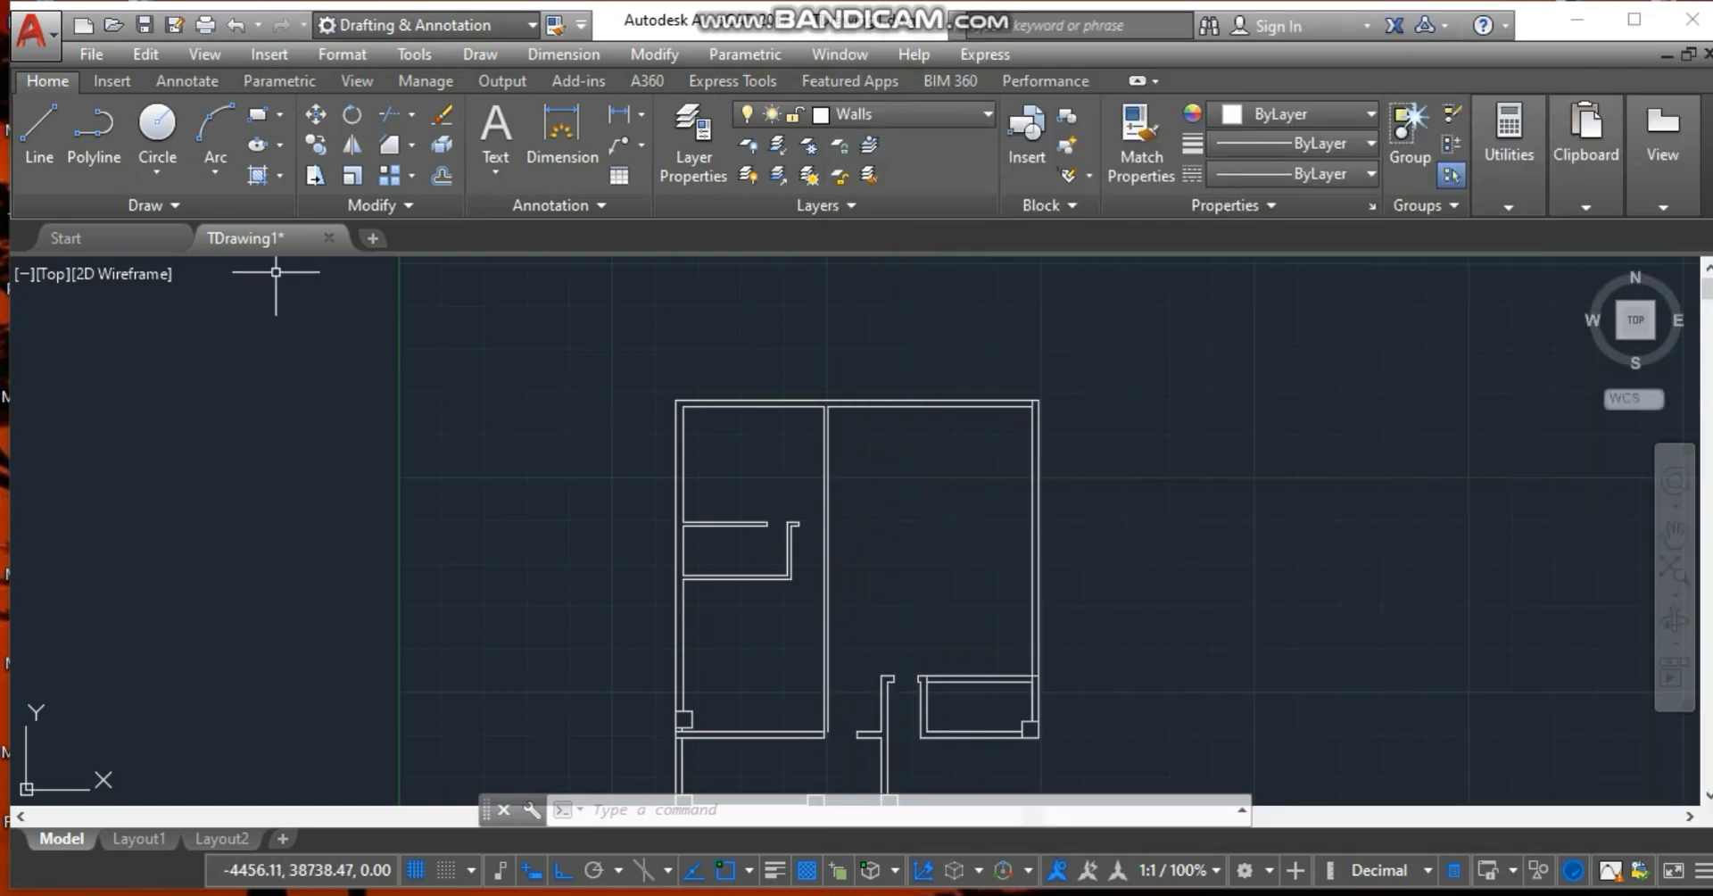
left_click(46, 130)
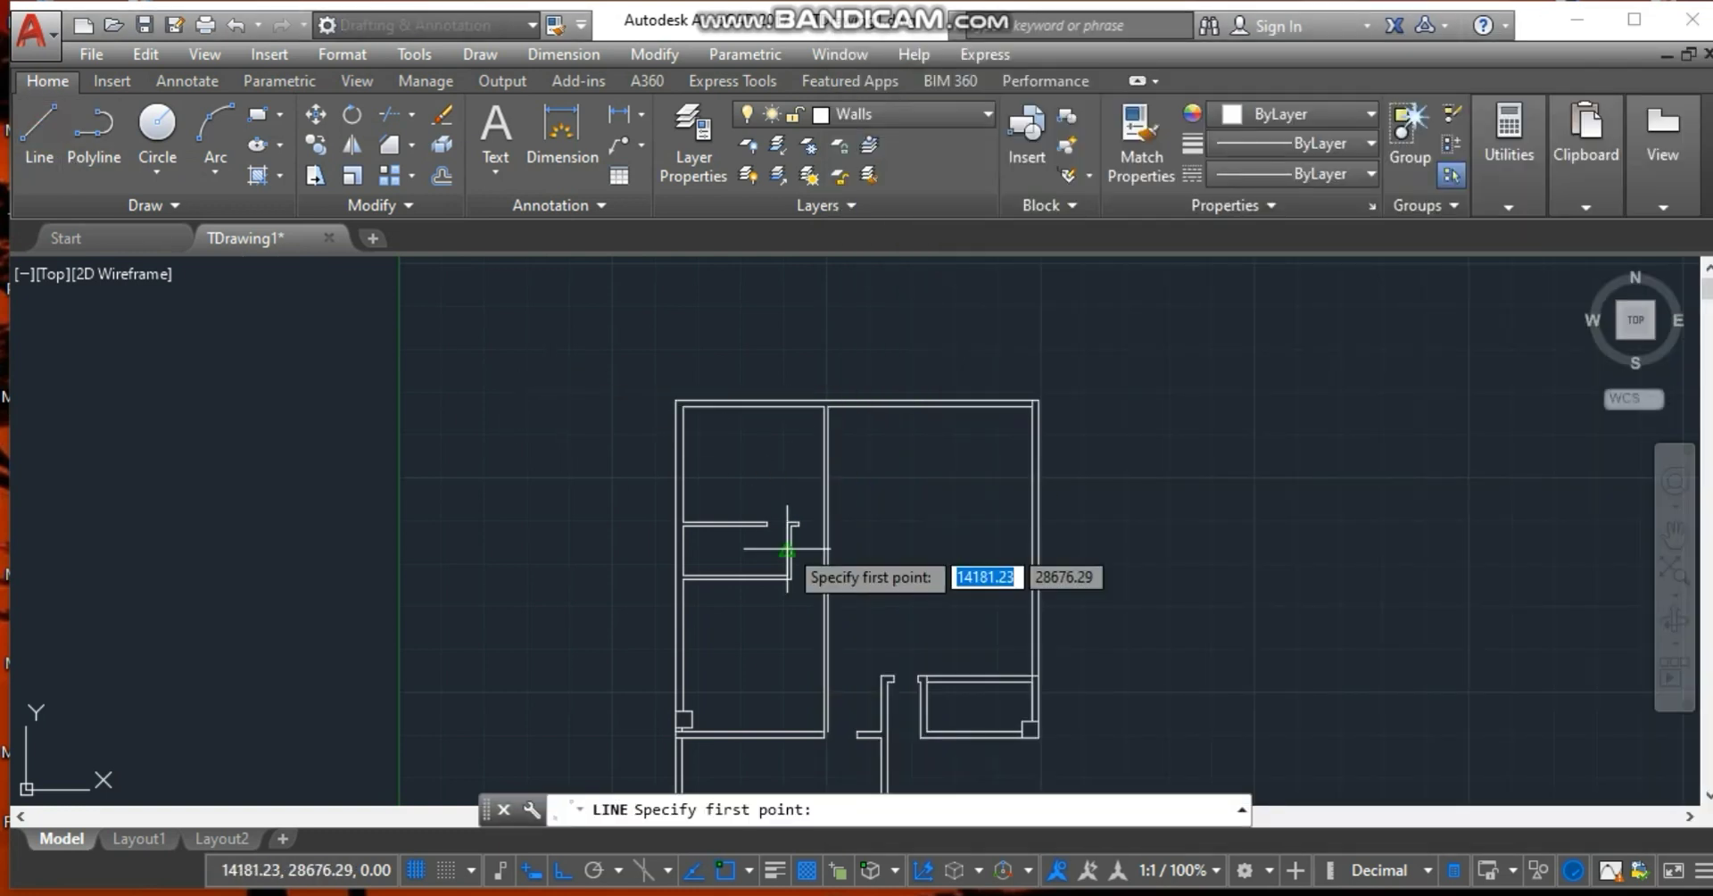
scroll(787, 548, "up", 6)
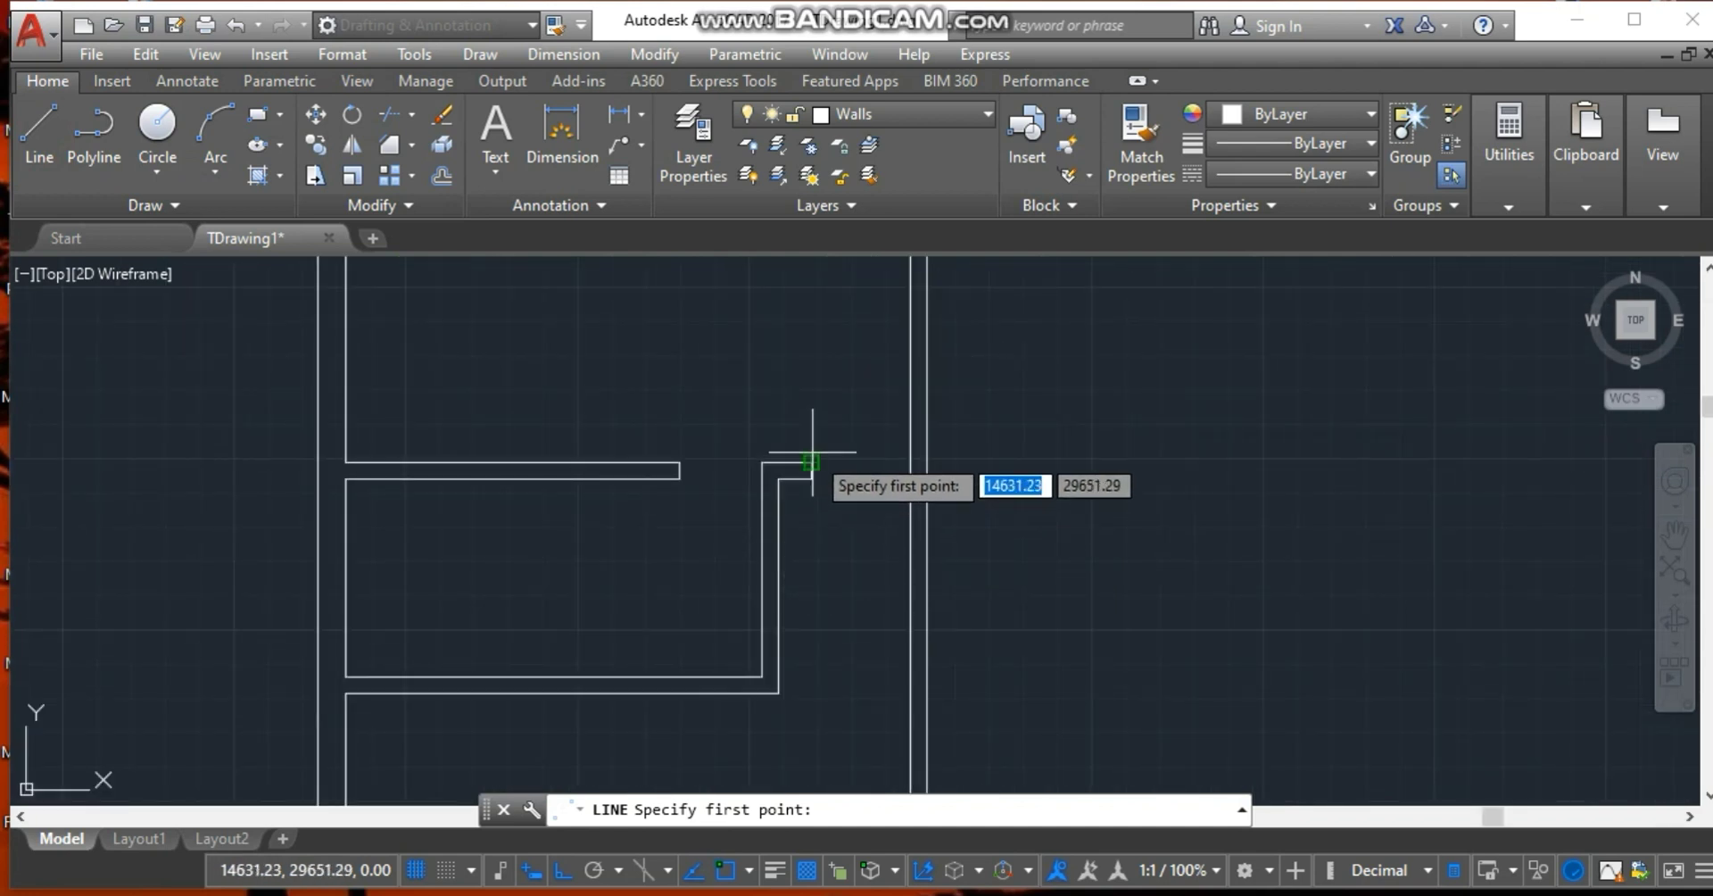
scroll(812, 461, "down", 2)
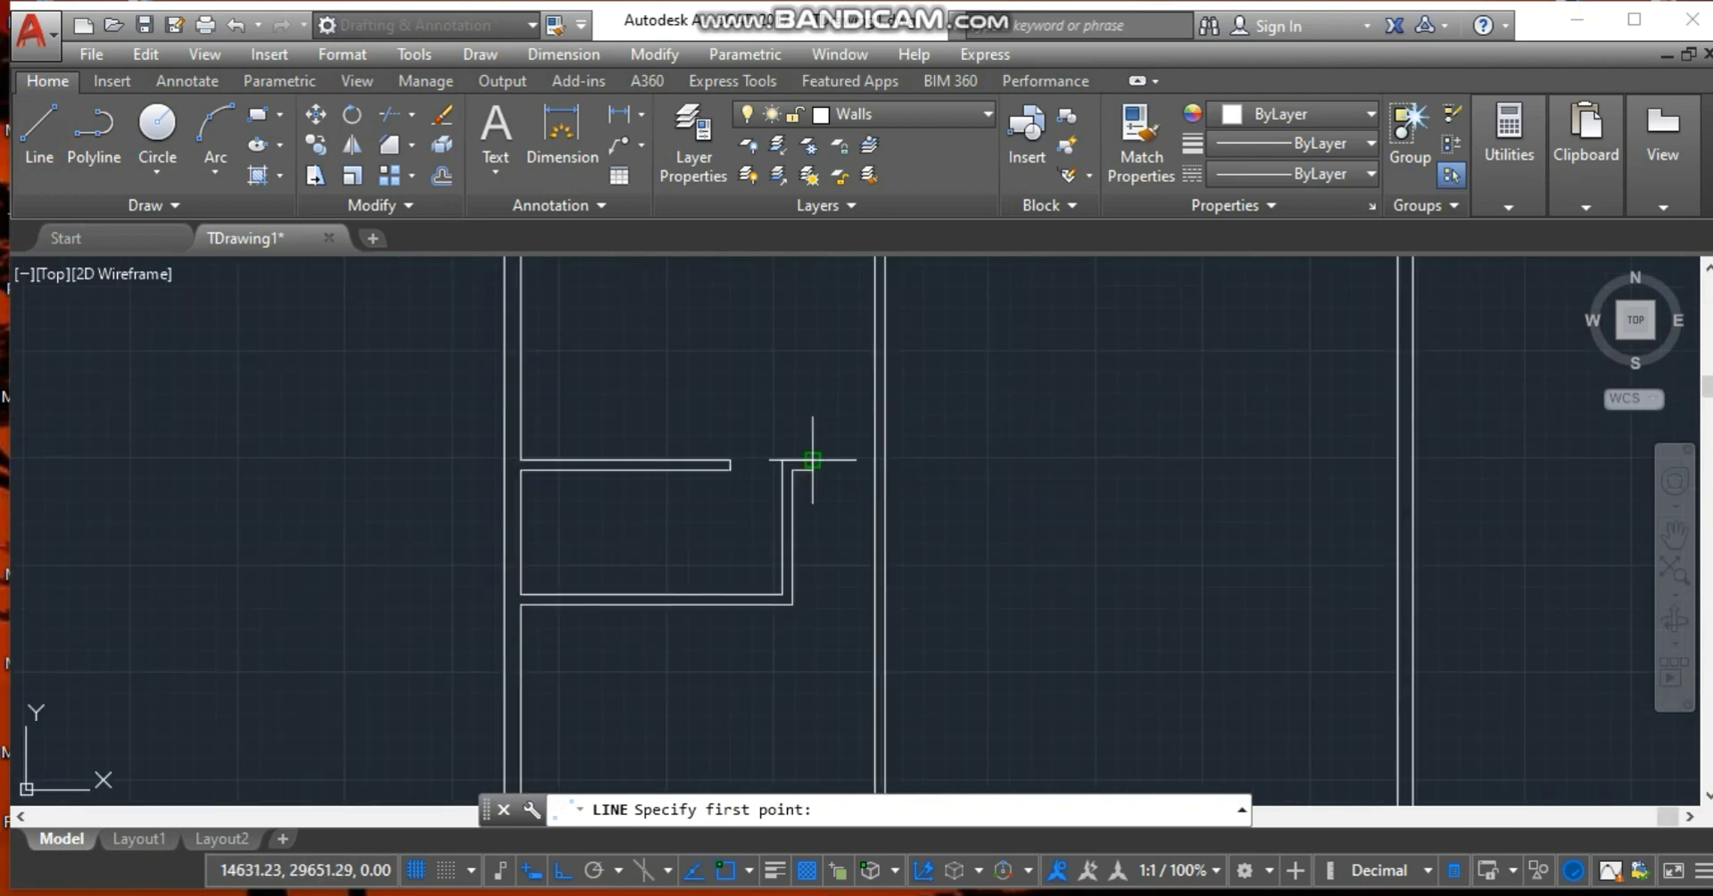
left_click(811, 461)
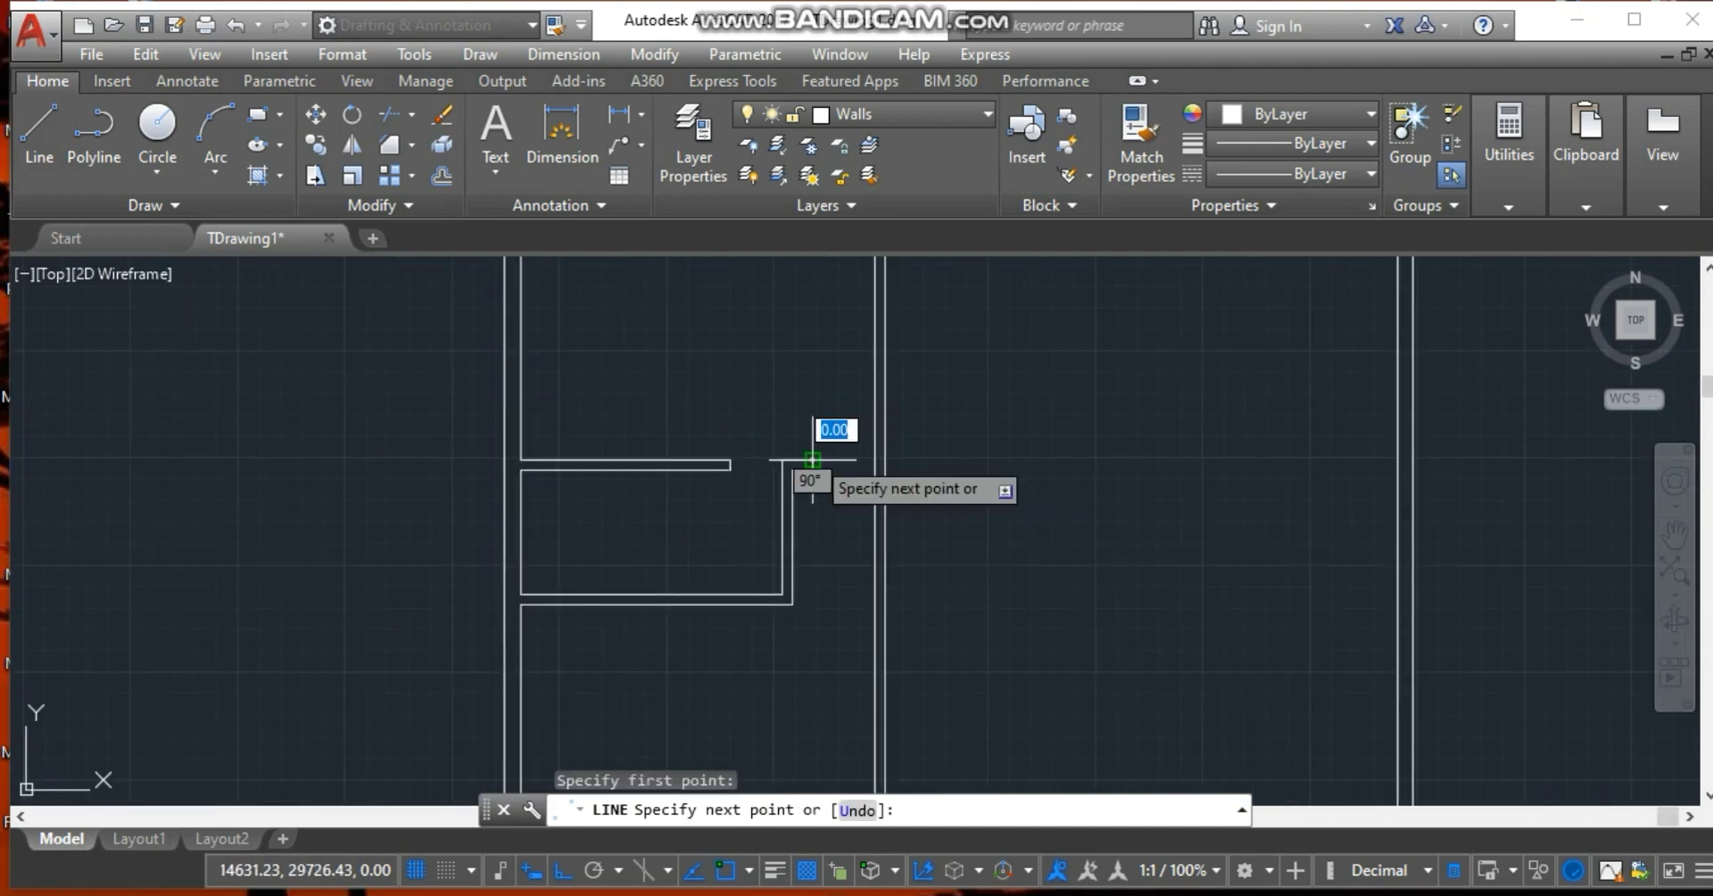
left_click(1396, 460)
key("Escape")
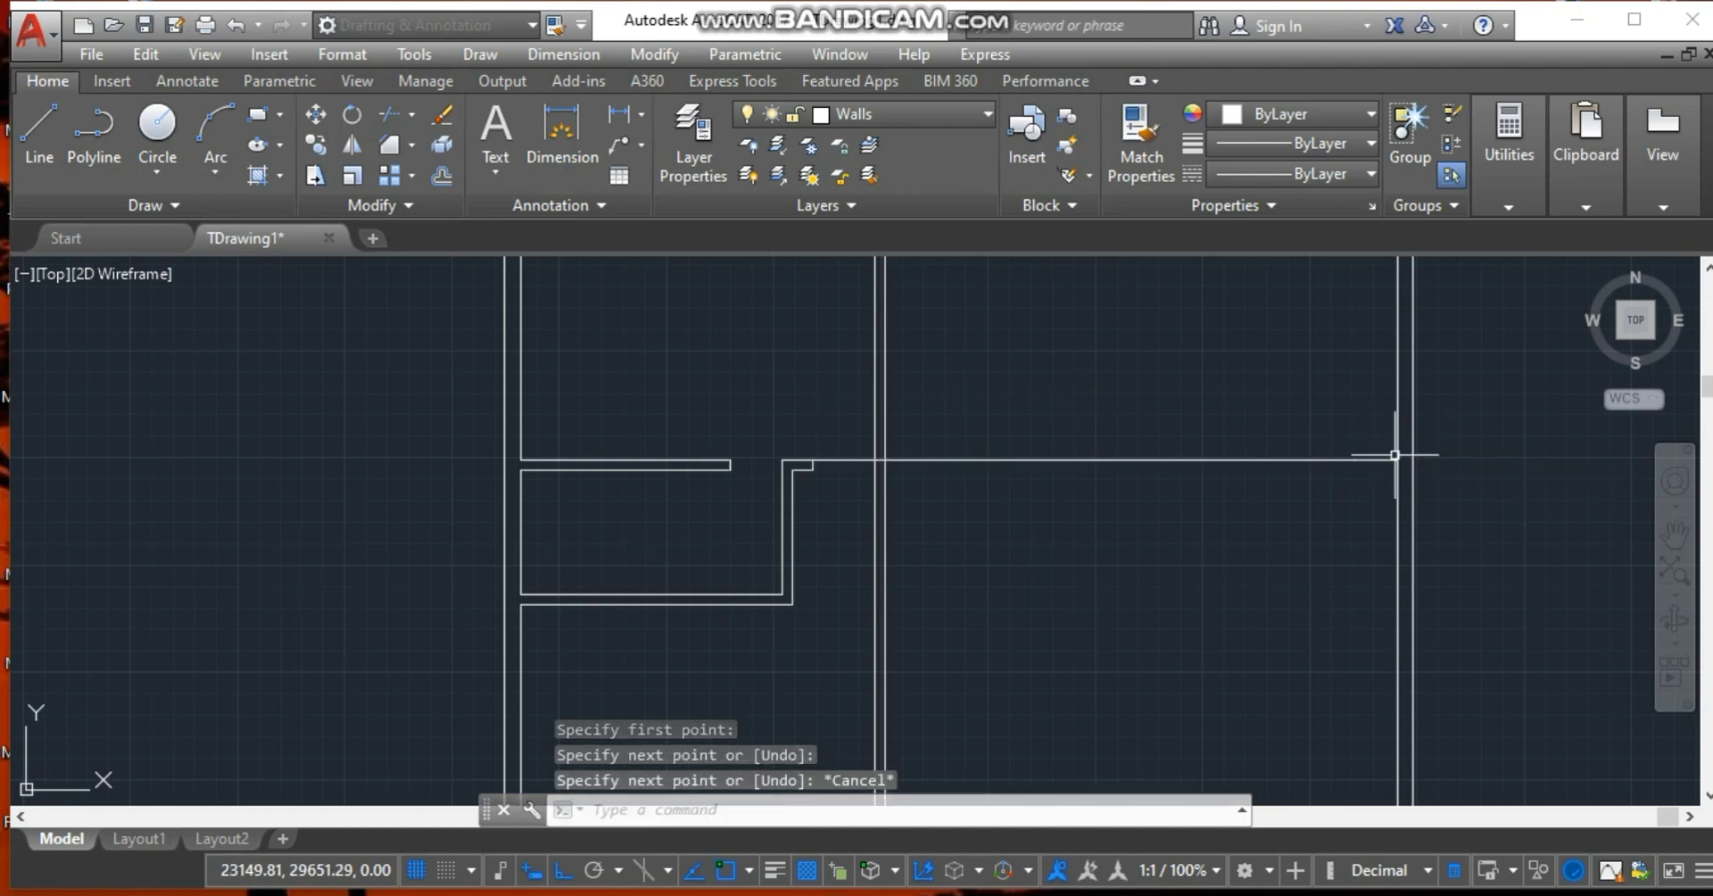
Draw a second horizontal line from the lower corner of the bath wall stub to the right-hand inner wall line.
key("Return")
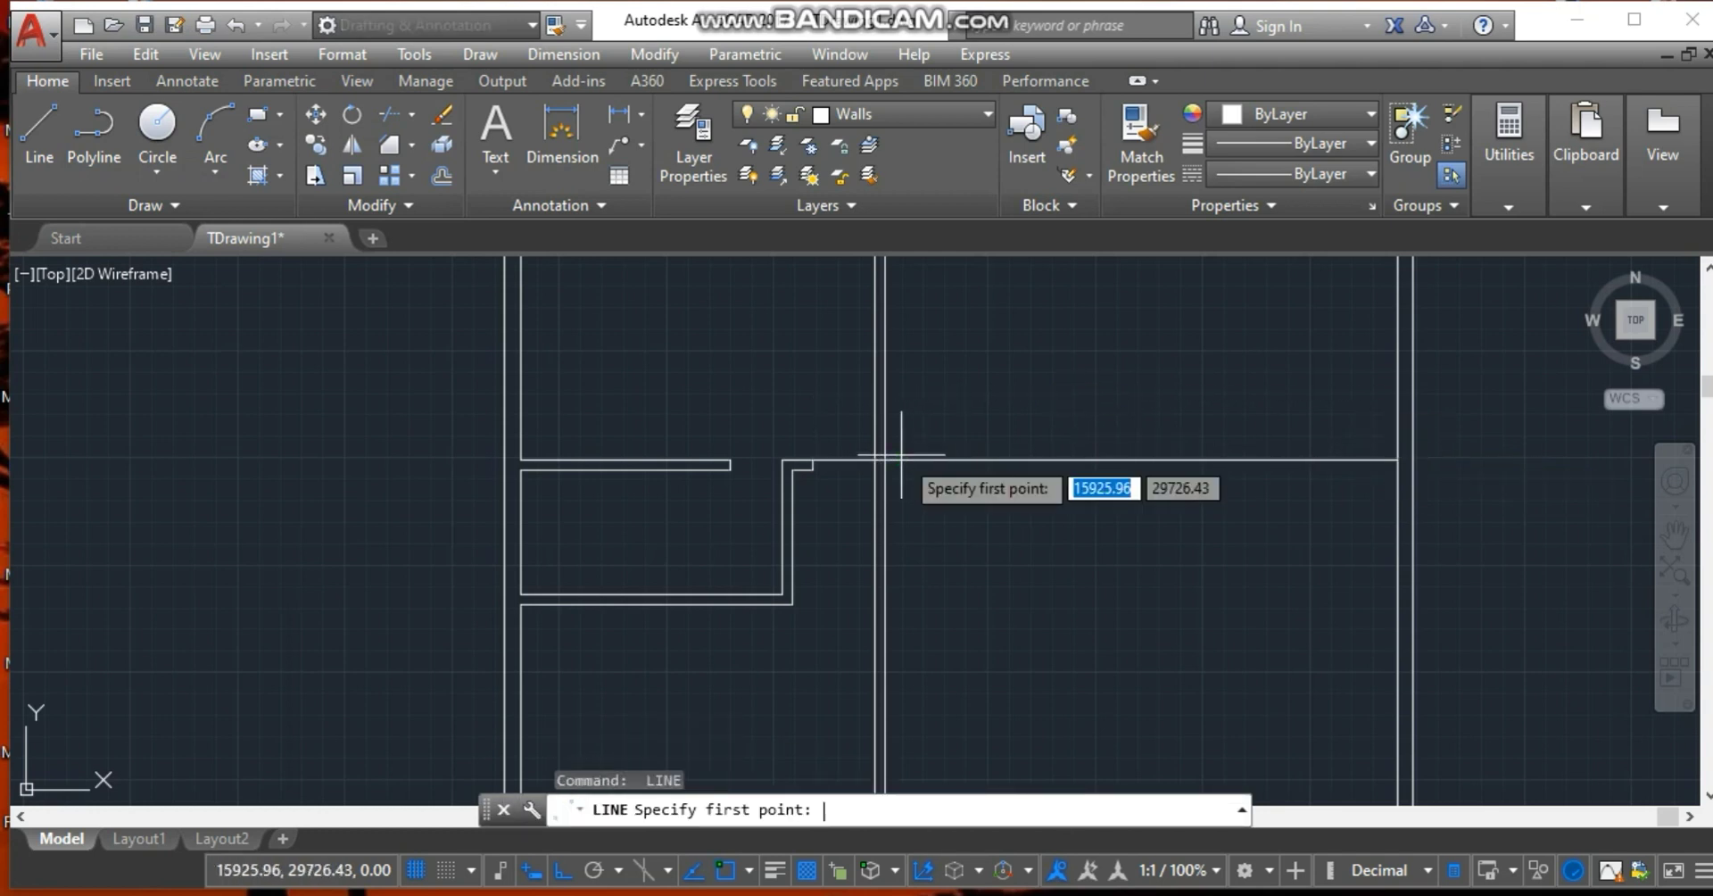
left_click(808, 469)
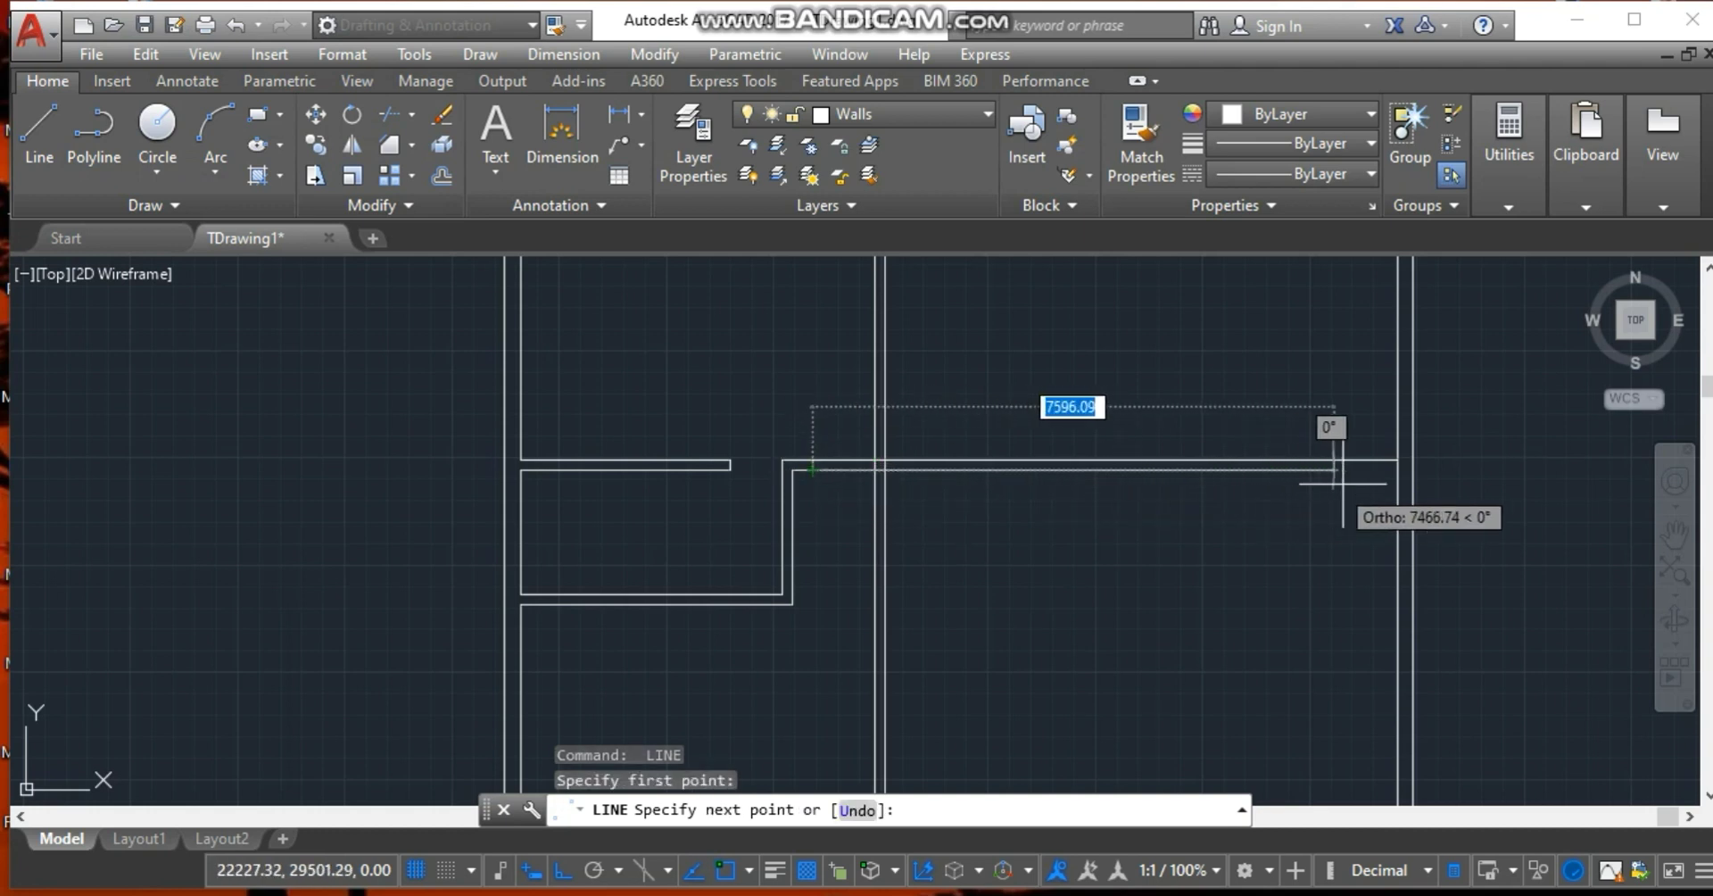
left_click(1396, 470)
key("Escape")
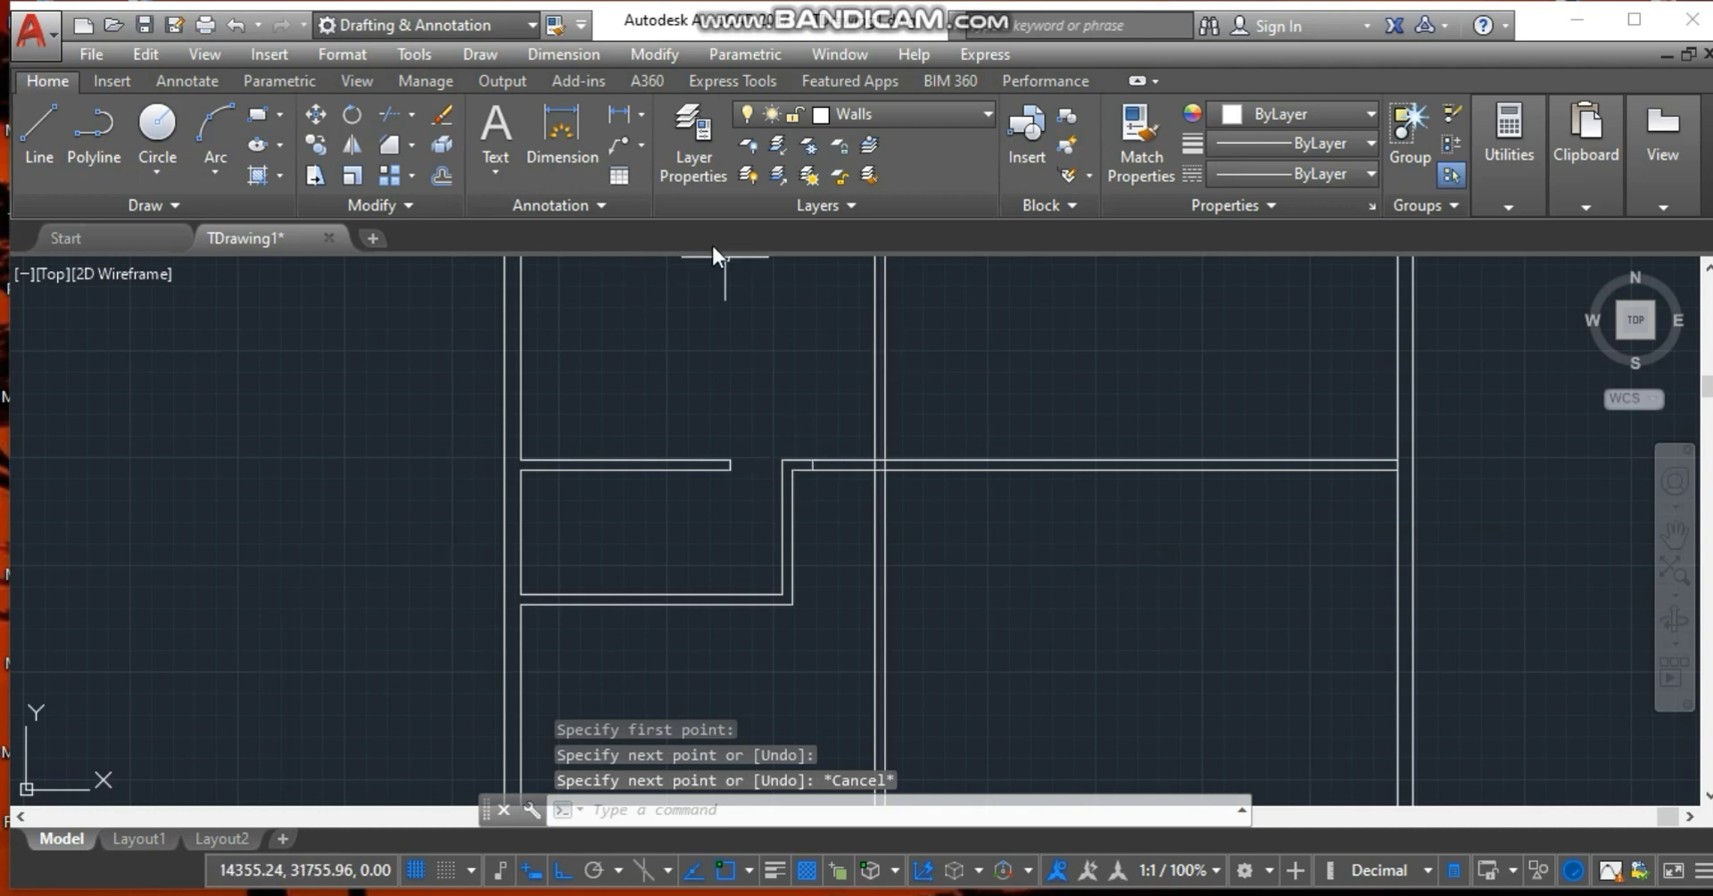
Trim the two new horizontal lines between the bath wall stub and the partition, and the pieces inside the partition's thickness.
left_click(392, 119)
key("Return")
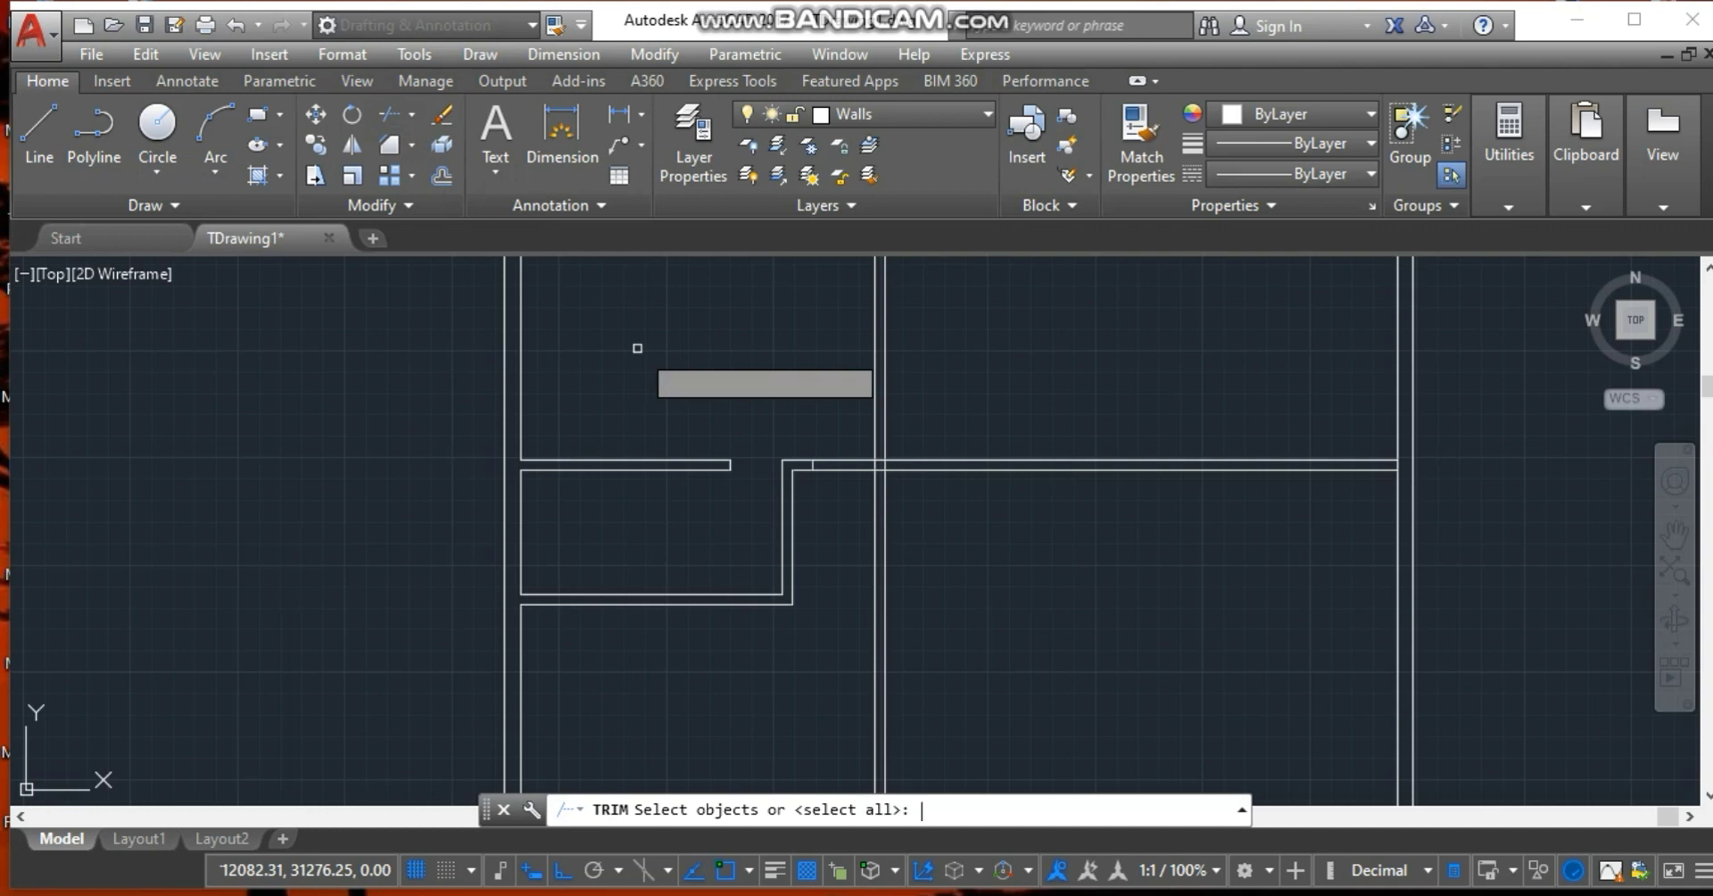
left_click(826, 464)
left_click(831, 458)
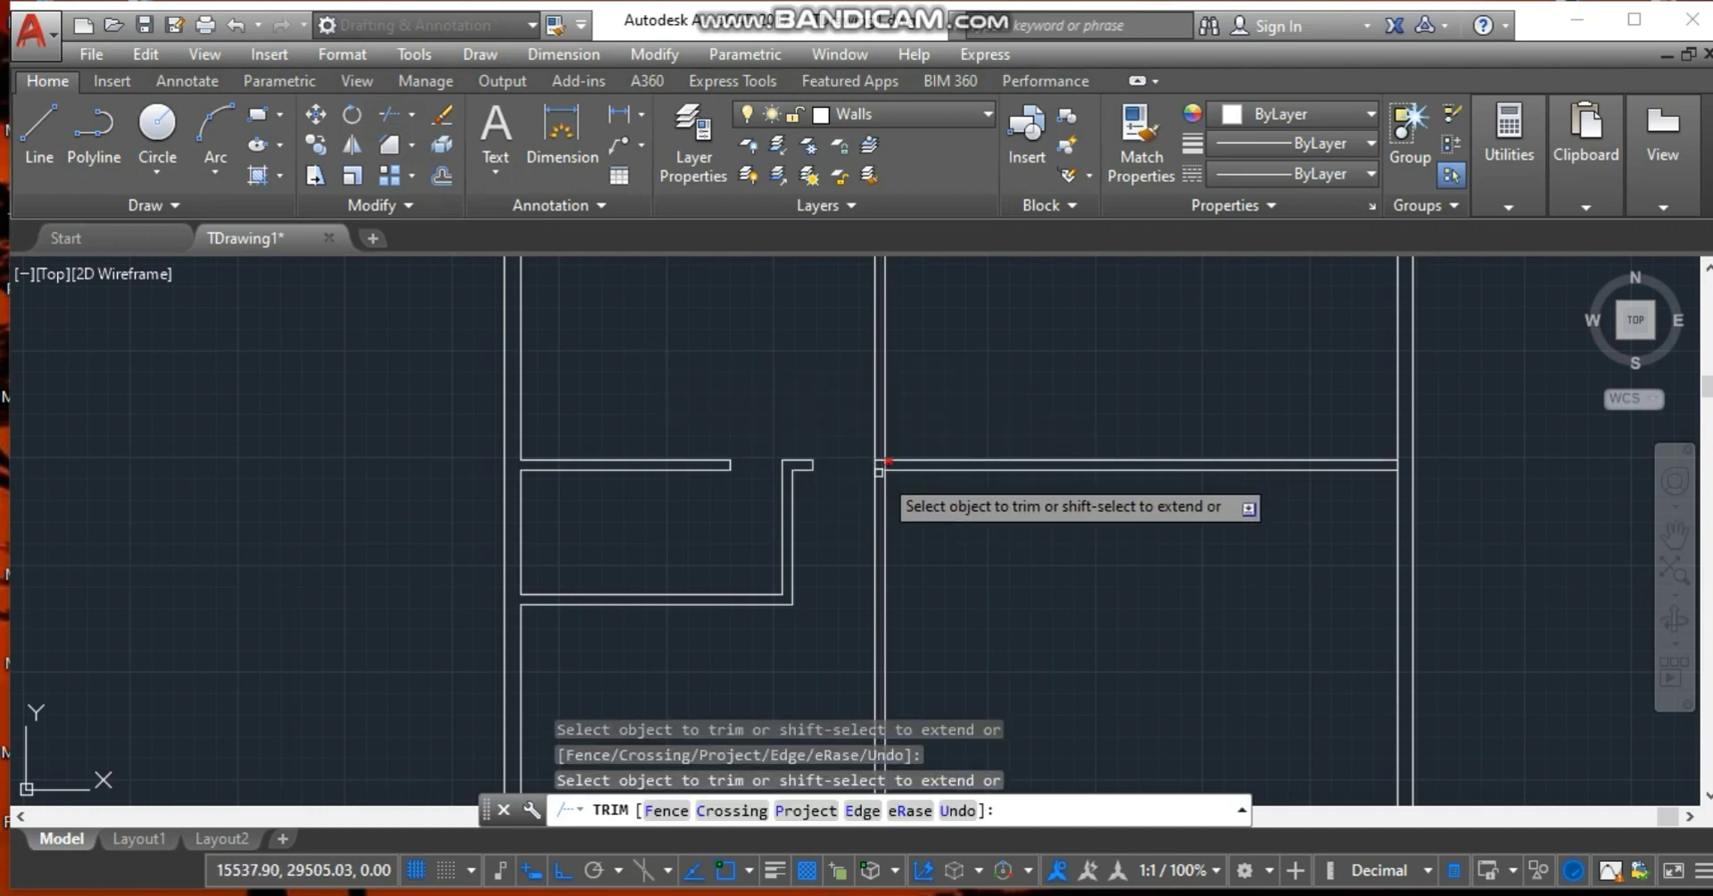
scroll(882, 466, "up", 5)
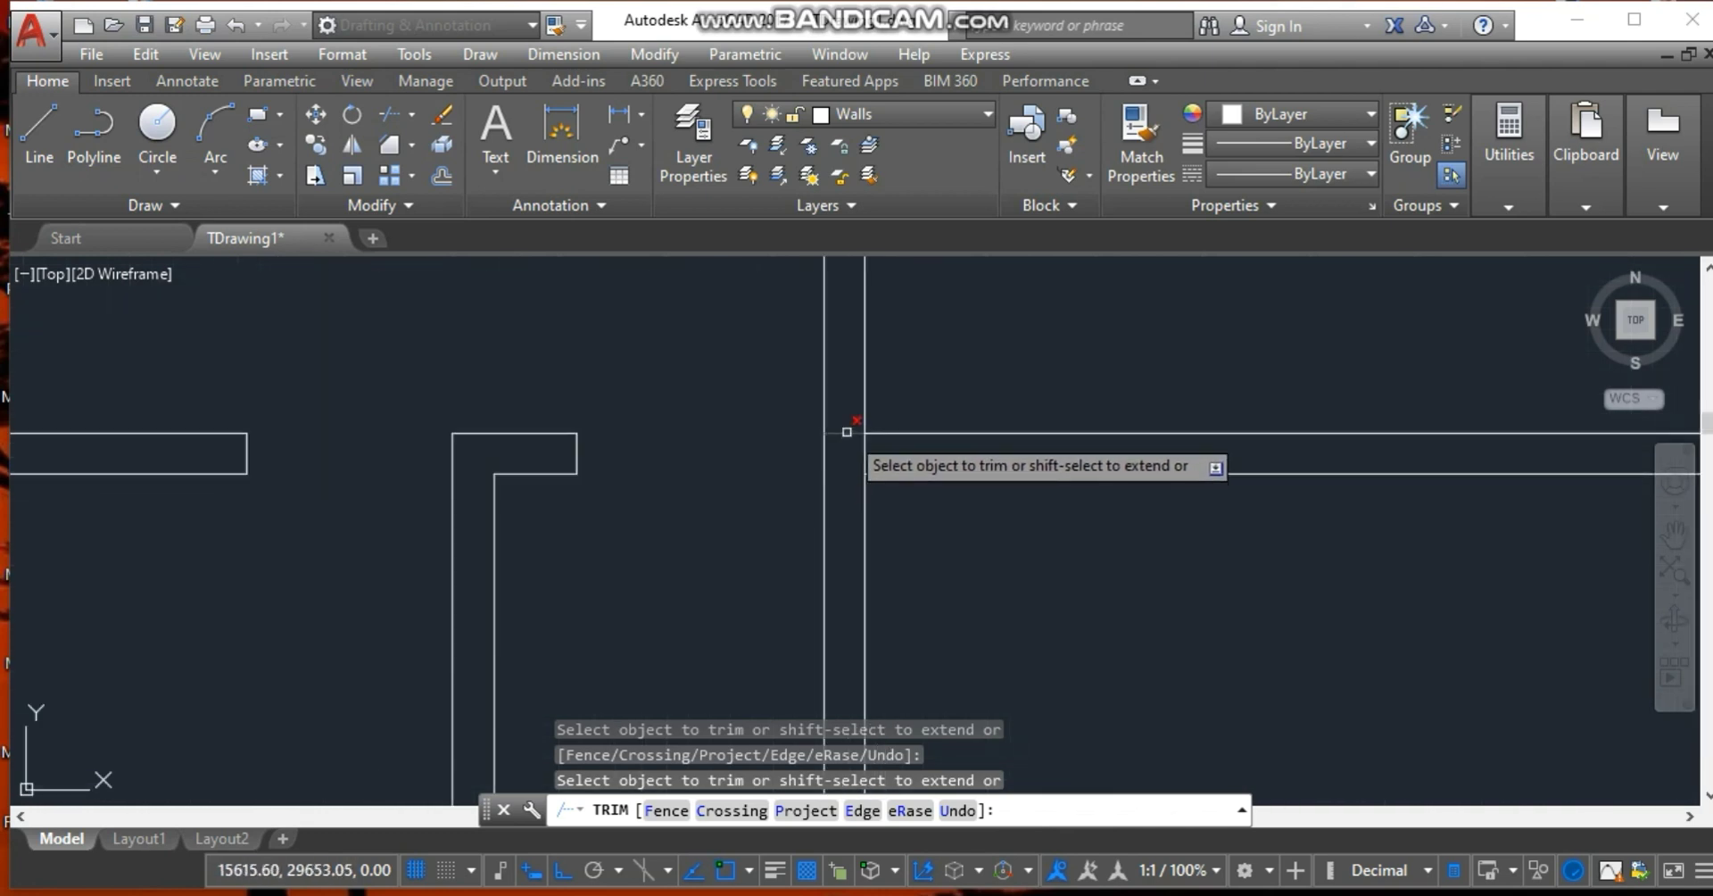
left_click(847, 432)
scroll(989, 600, "down", 5)
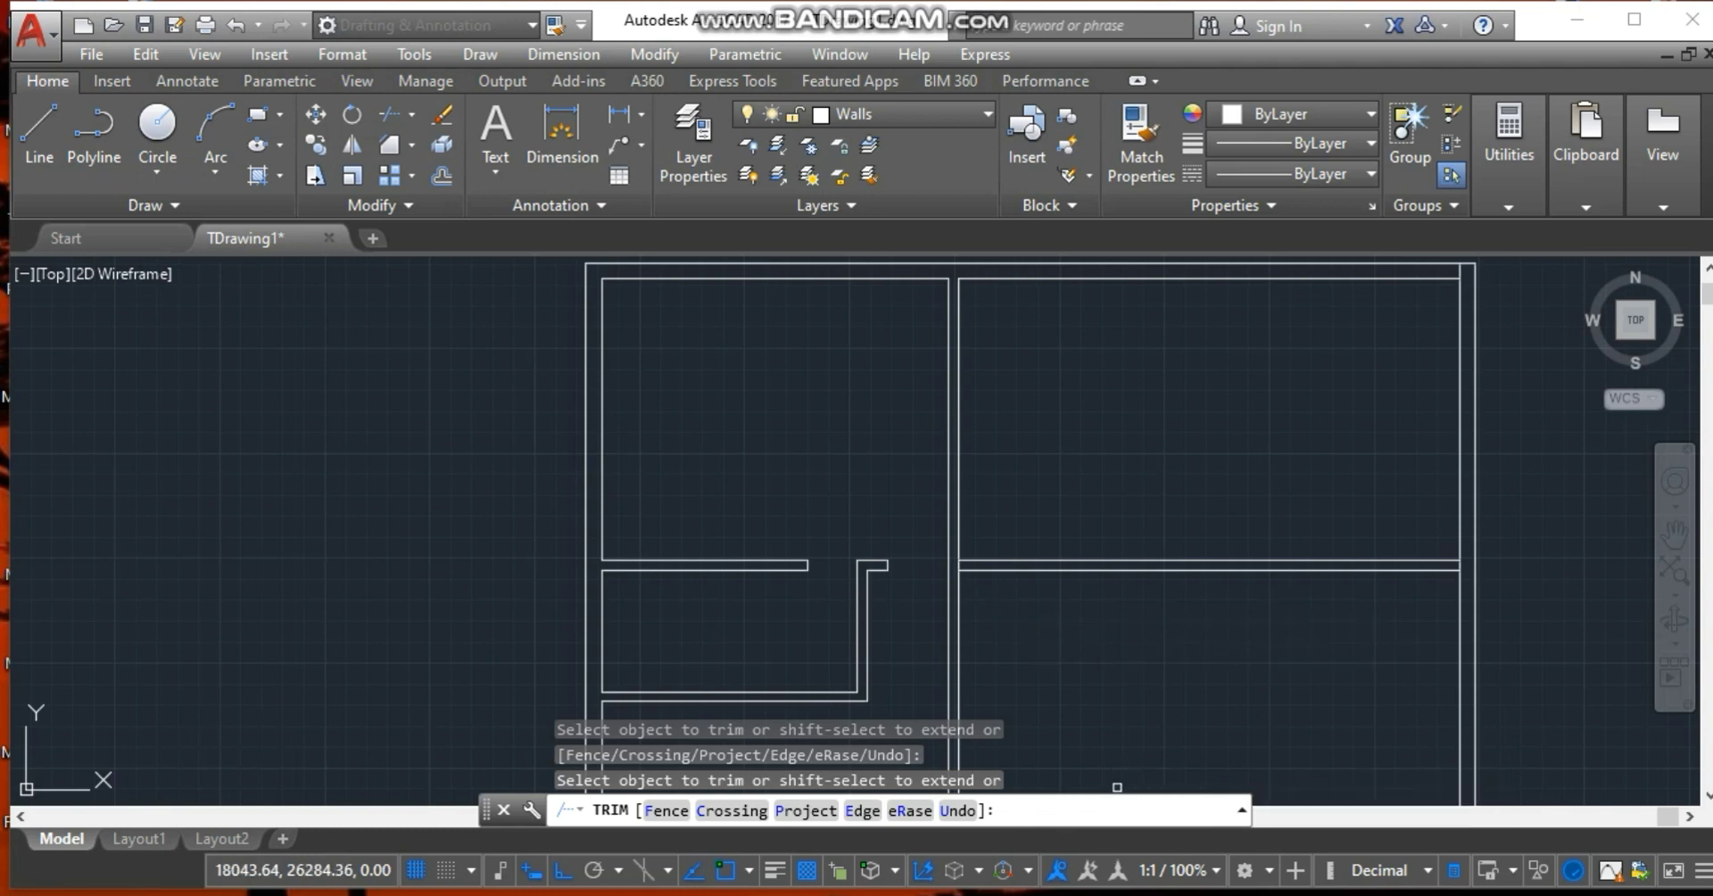
Switch to the reference image in Photos and examine the wall ends around the Room 1 door and the dining opening.
mouse_move(1146, 892)
left_click(1145, 825)
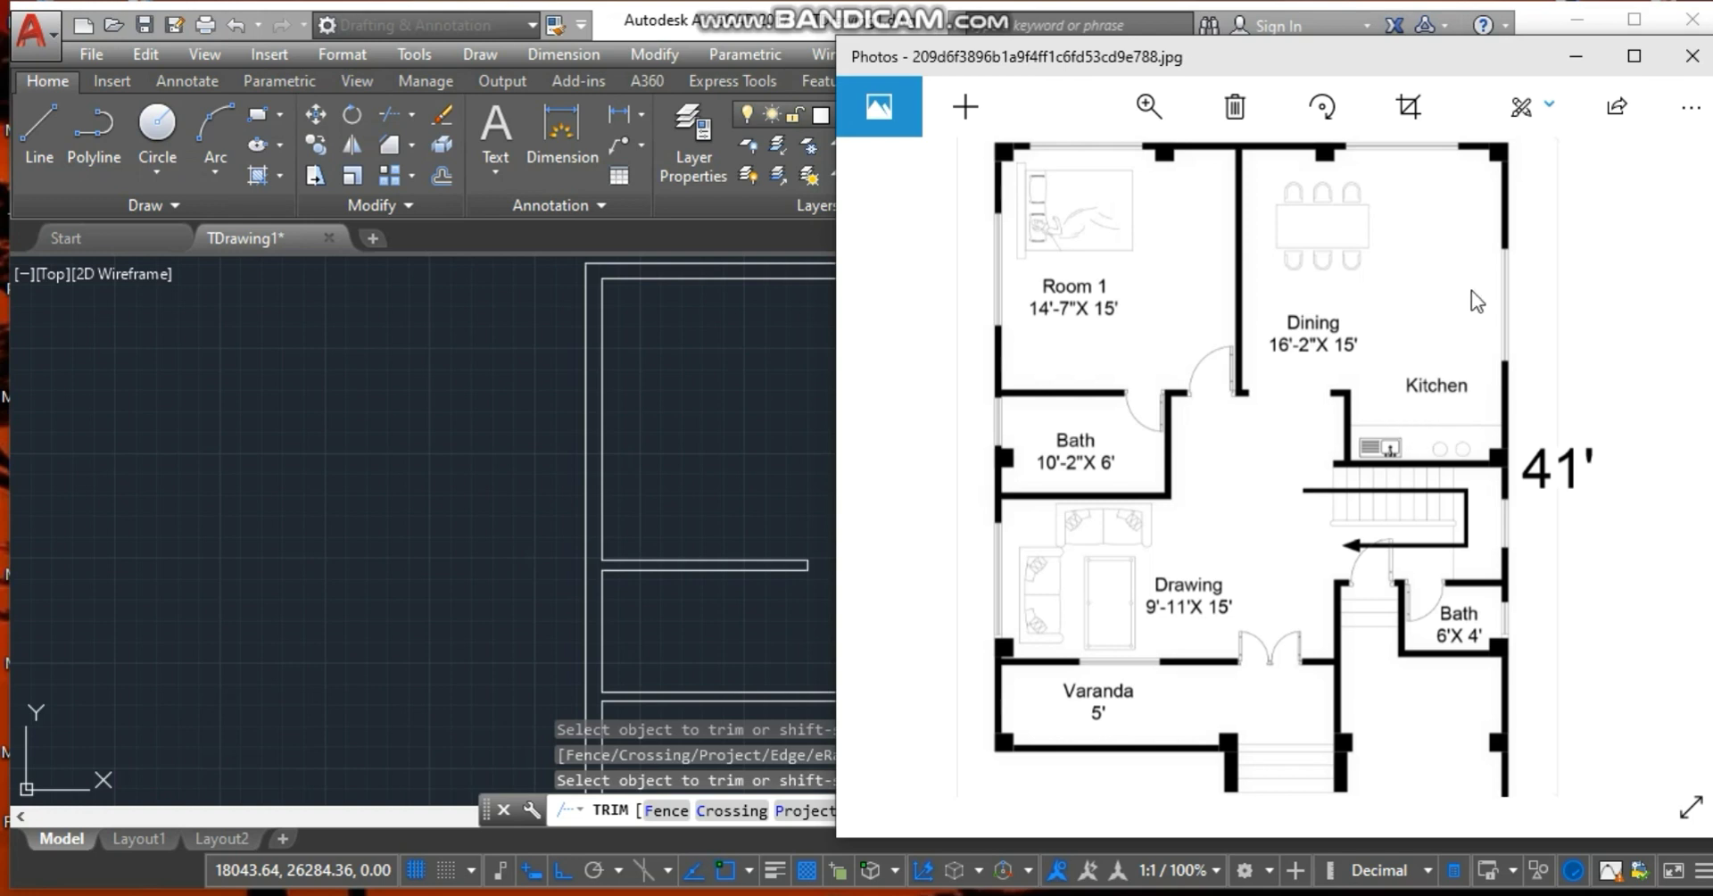
left_click(764, 412)
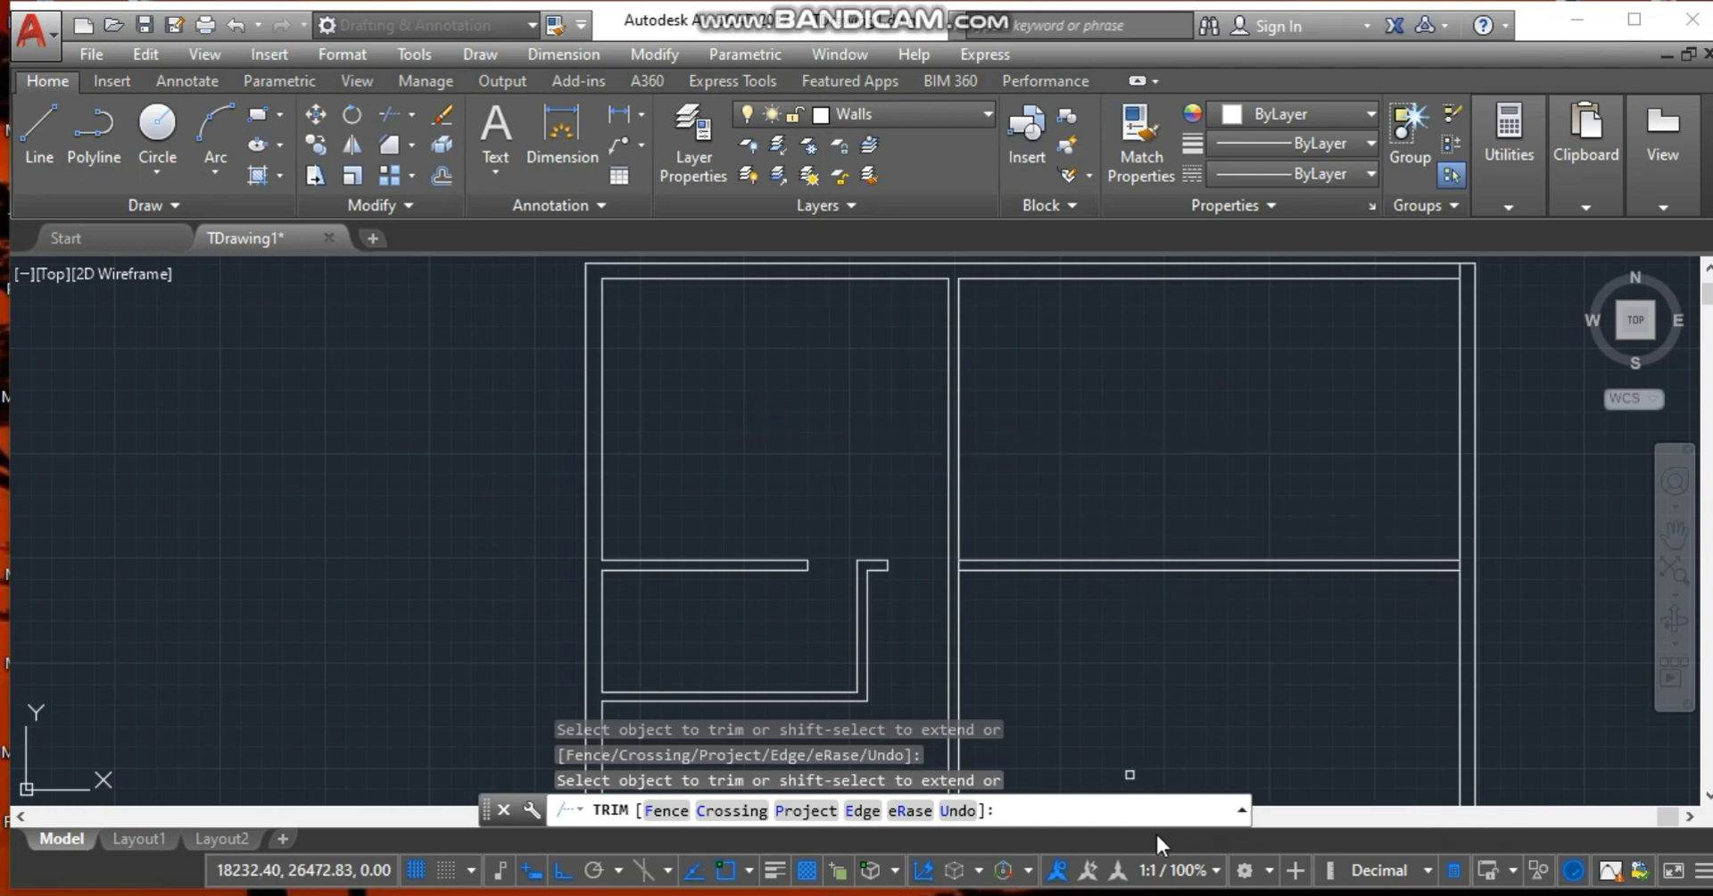
left_click(1145, 895)
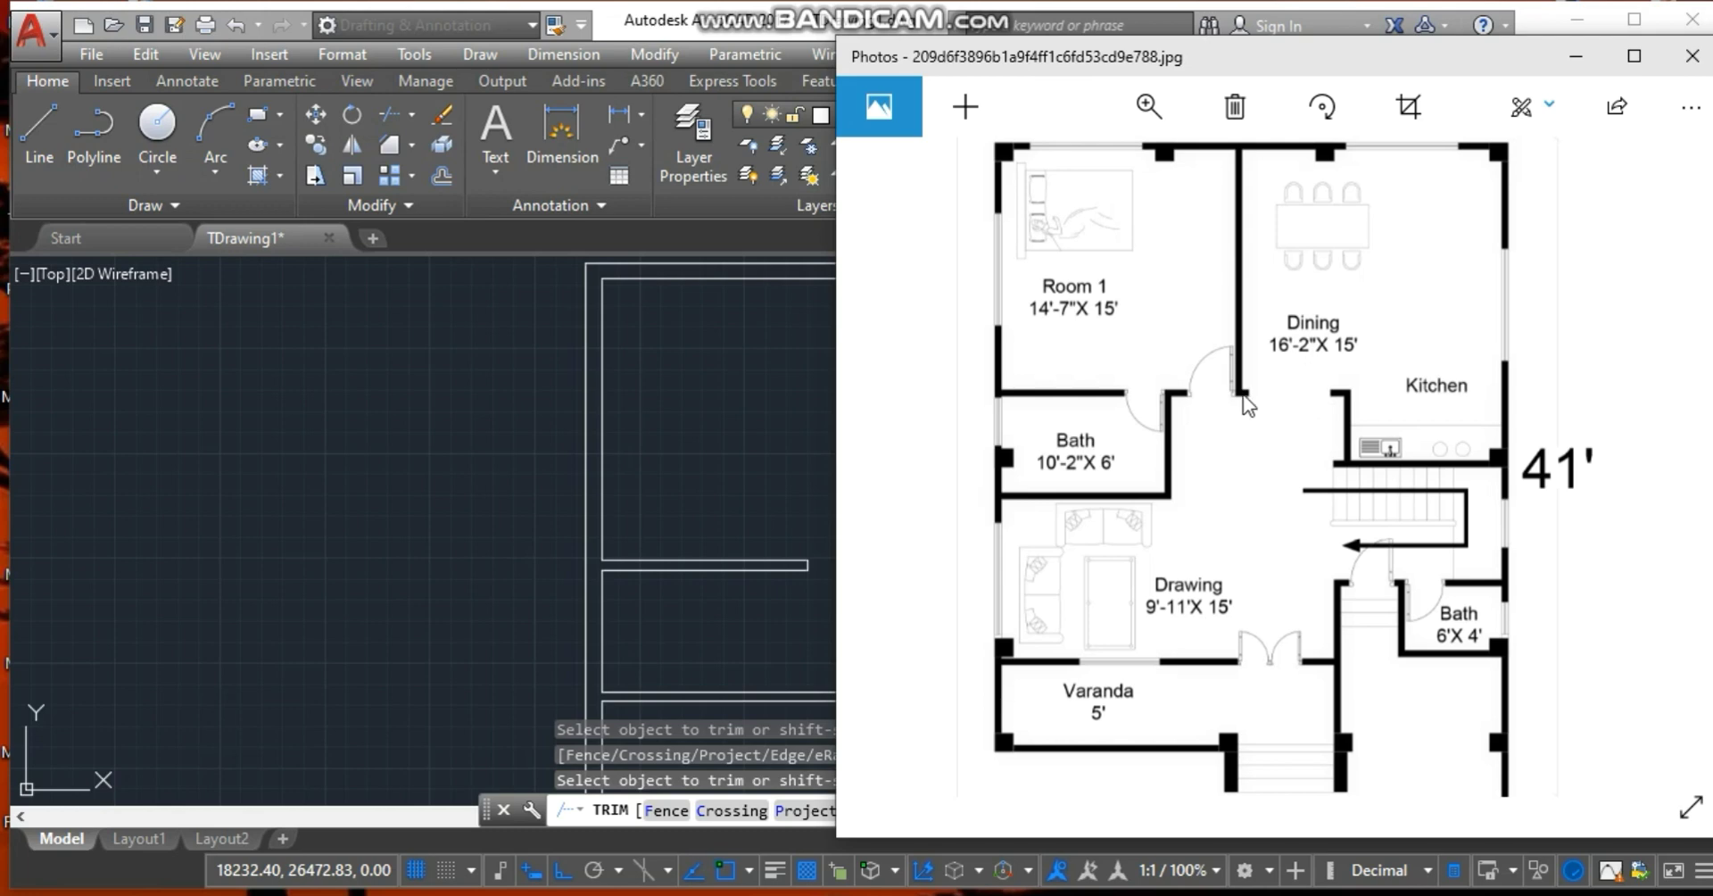
scroll(1243, 395, "up", 2)
scroll(1243, 395, "up", 3)
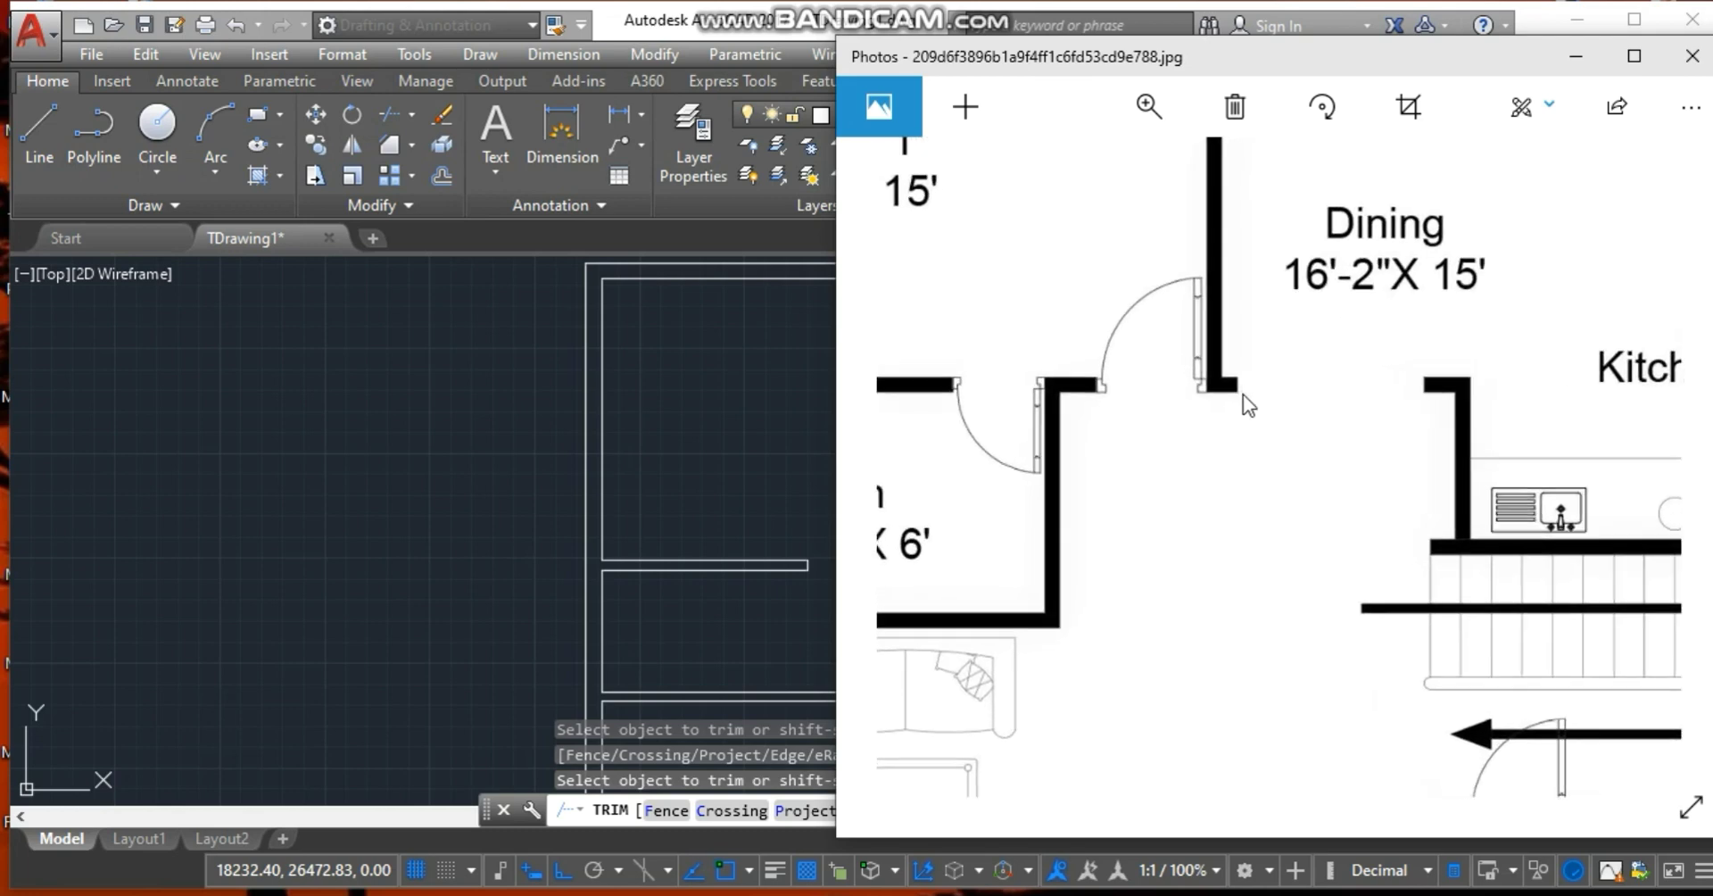
scroll(1243, 395, "up", 1)
scroll(1243, 395, "up", 3)
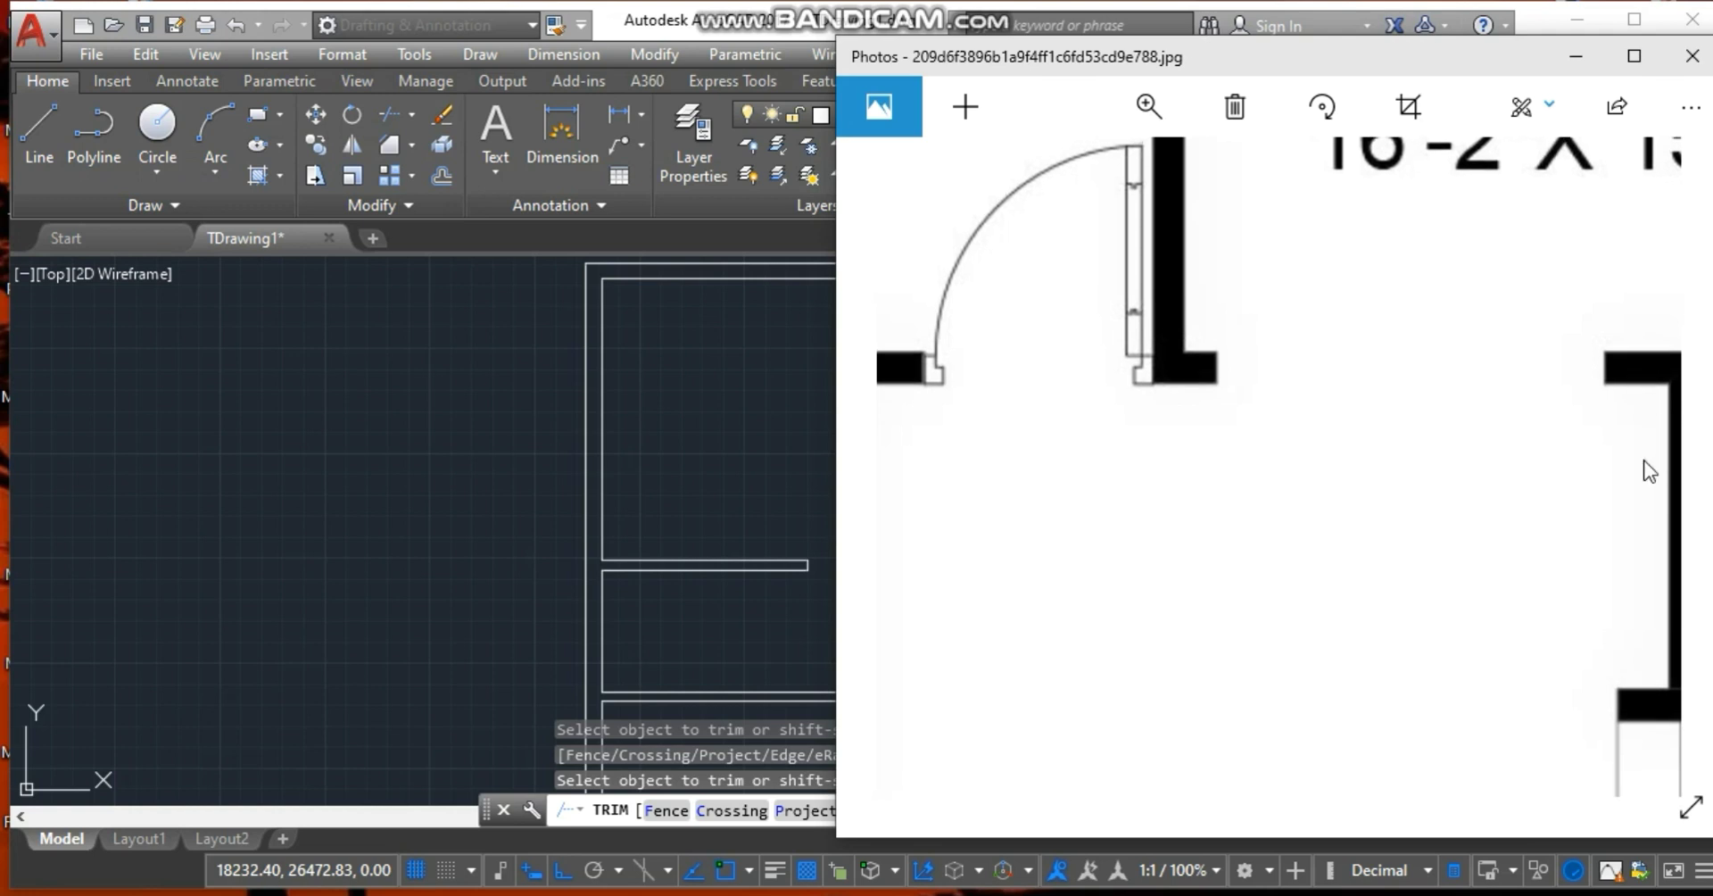
scroll(1643, 459, "up", 1, "ctrl")
scroll(1489, 485, "down", 3, "ctrl")
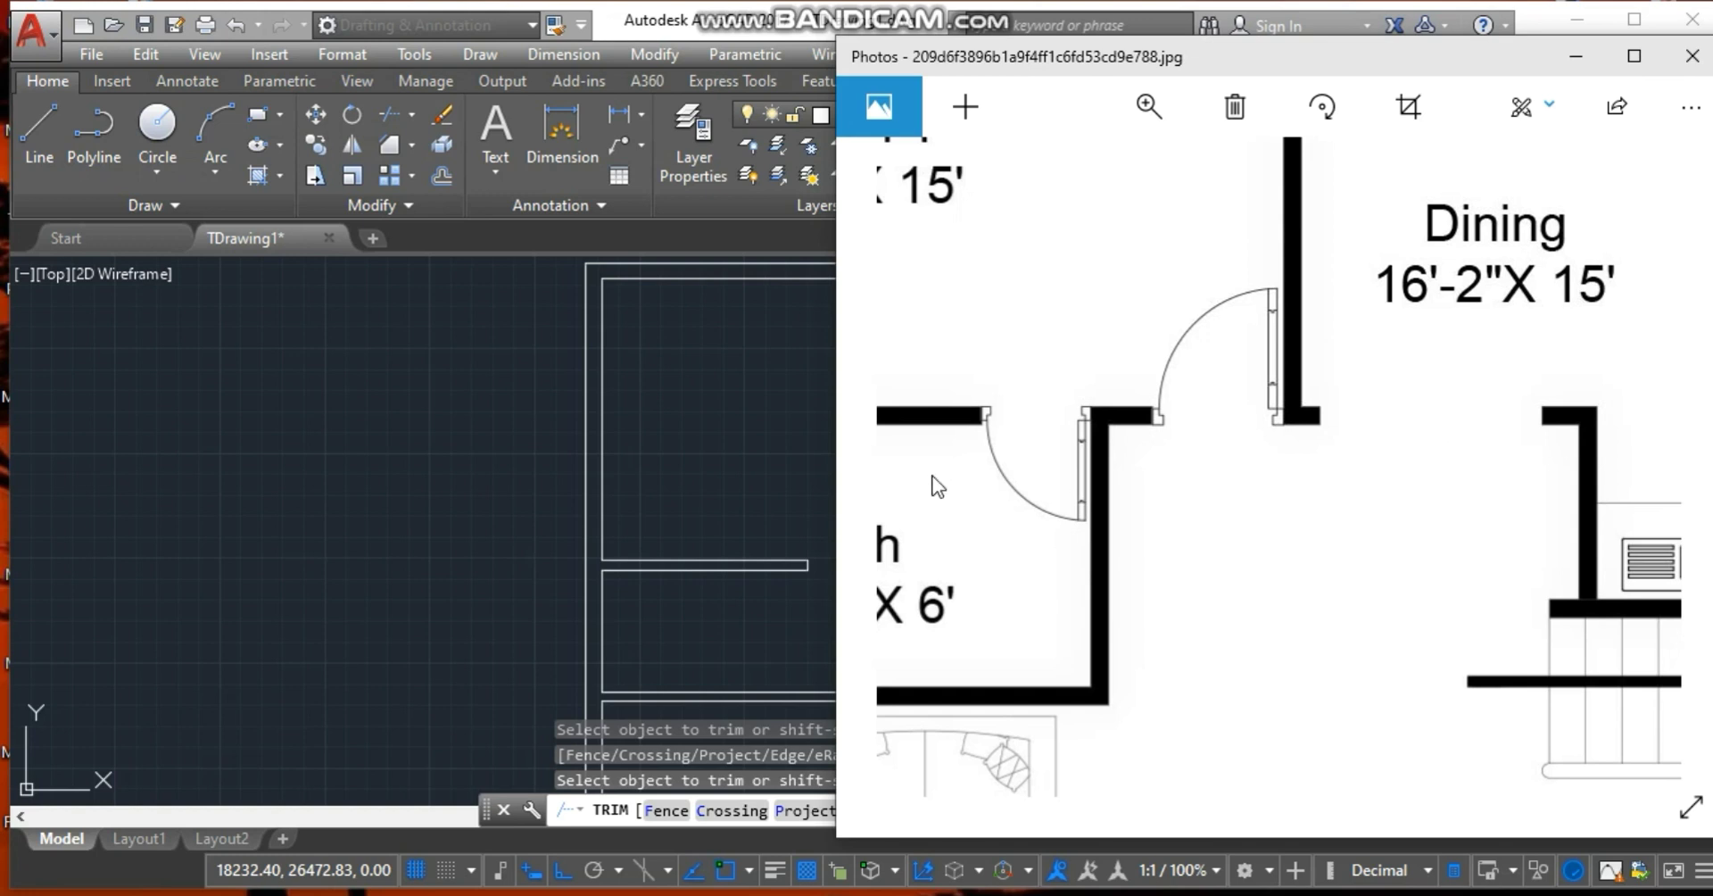
left_click(764, 475)
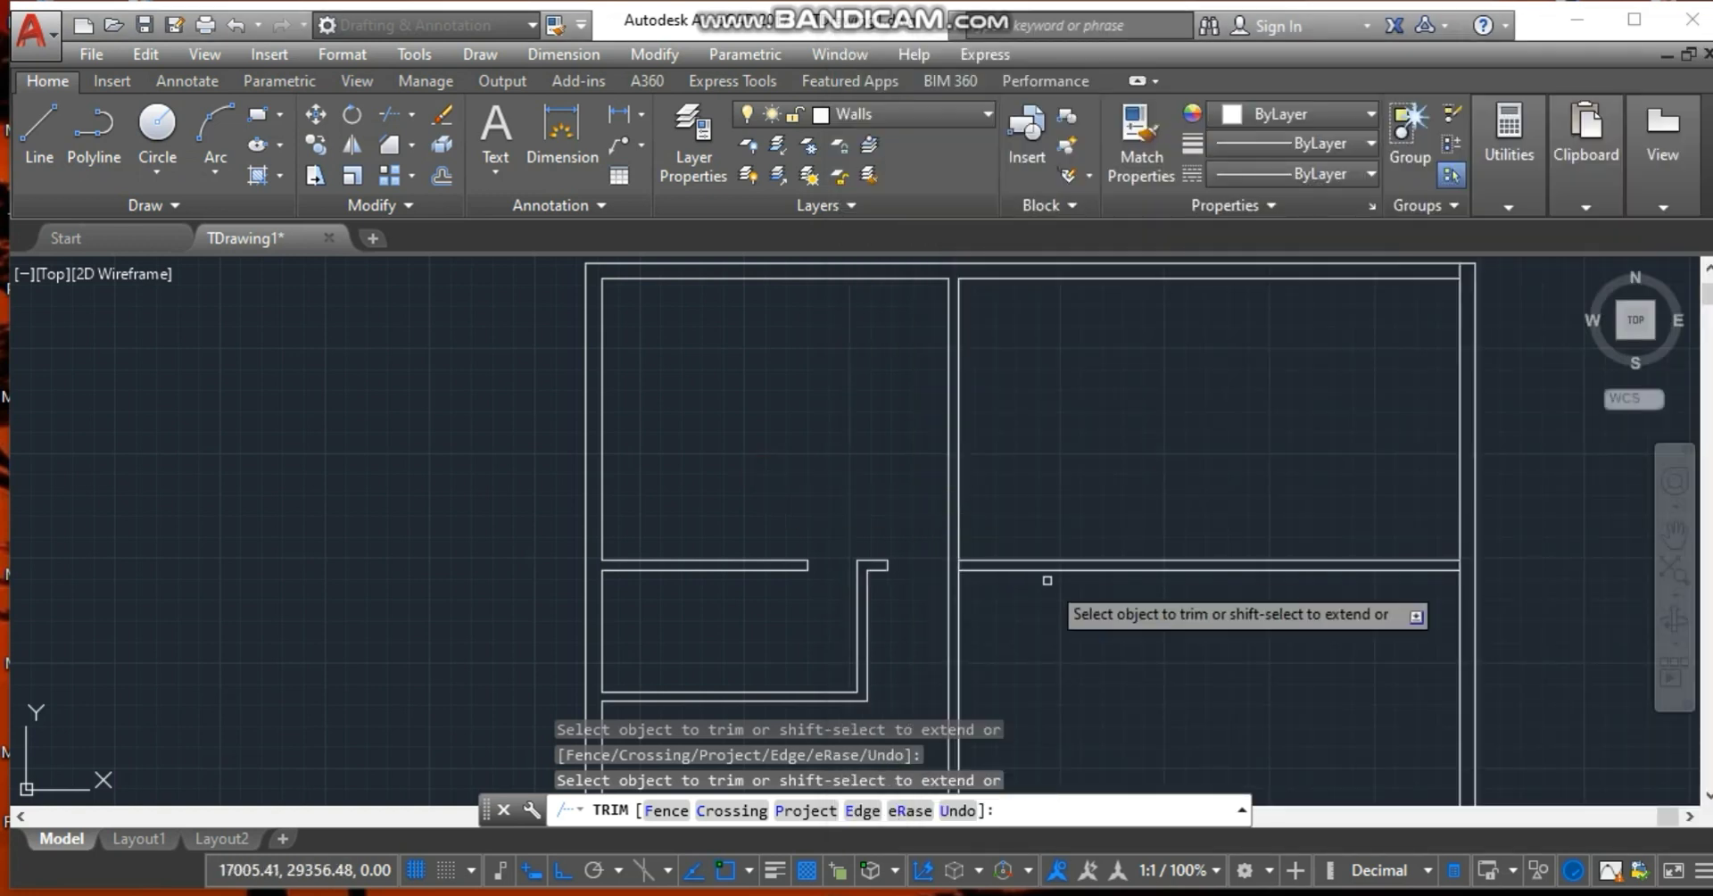
Offset the right-hand line of the vertical partition between Room 1 and the dining area 225 to the right.
key("Escape")
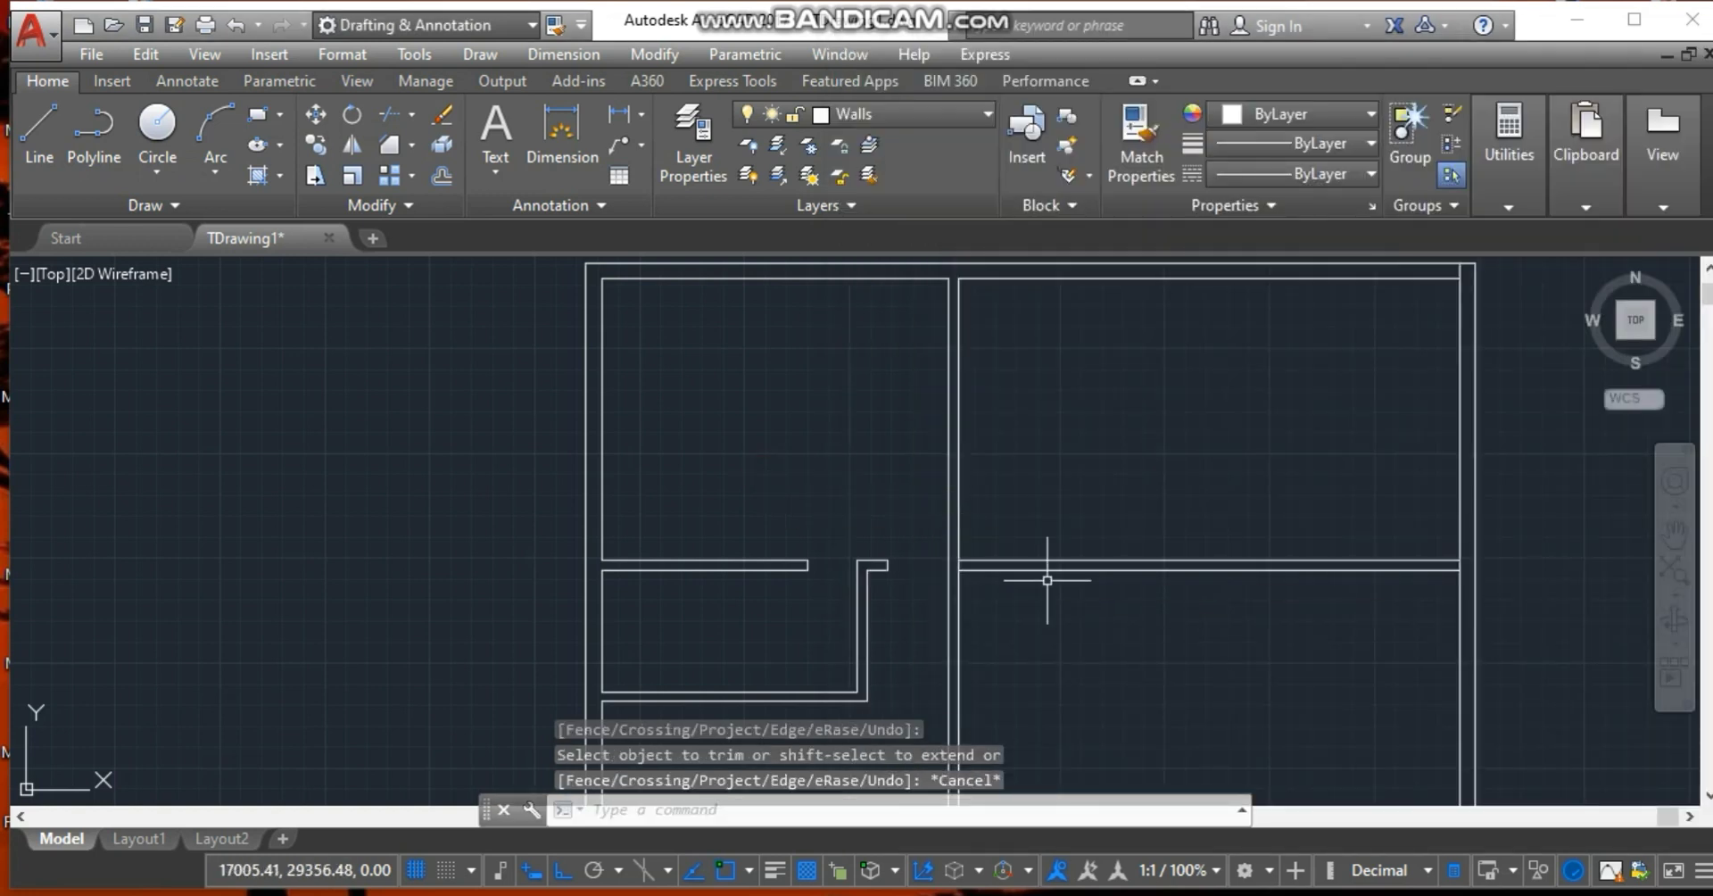
left_click(441, 175)
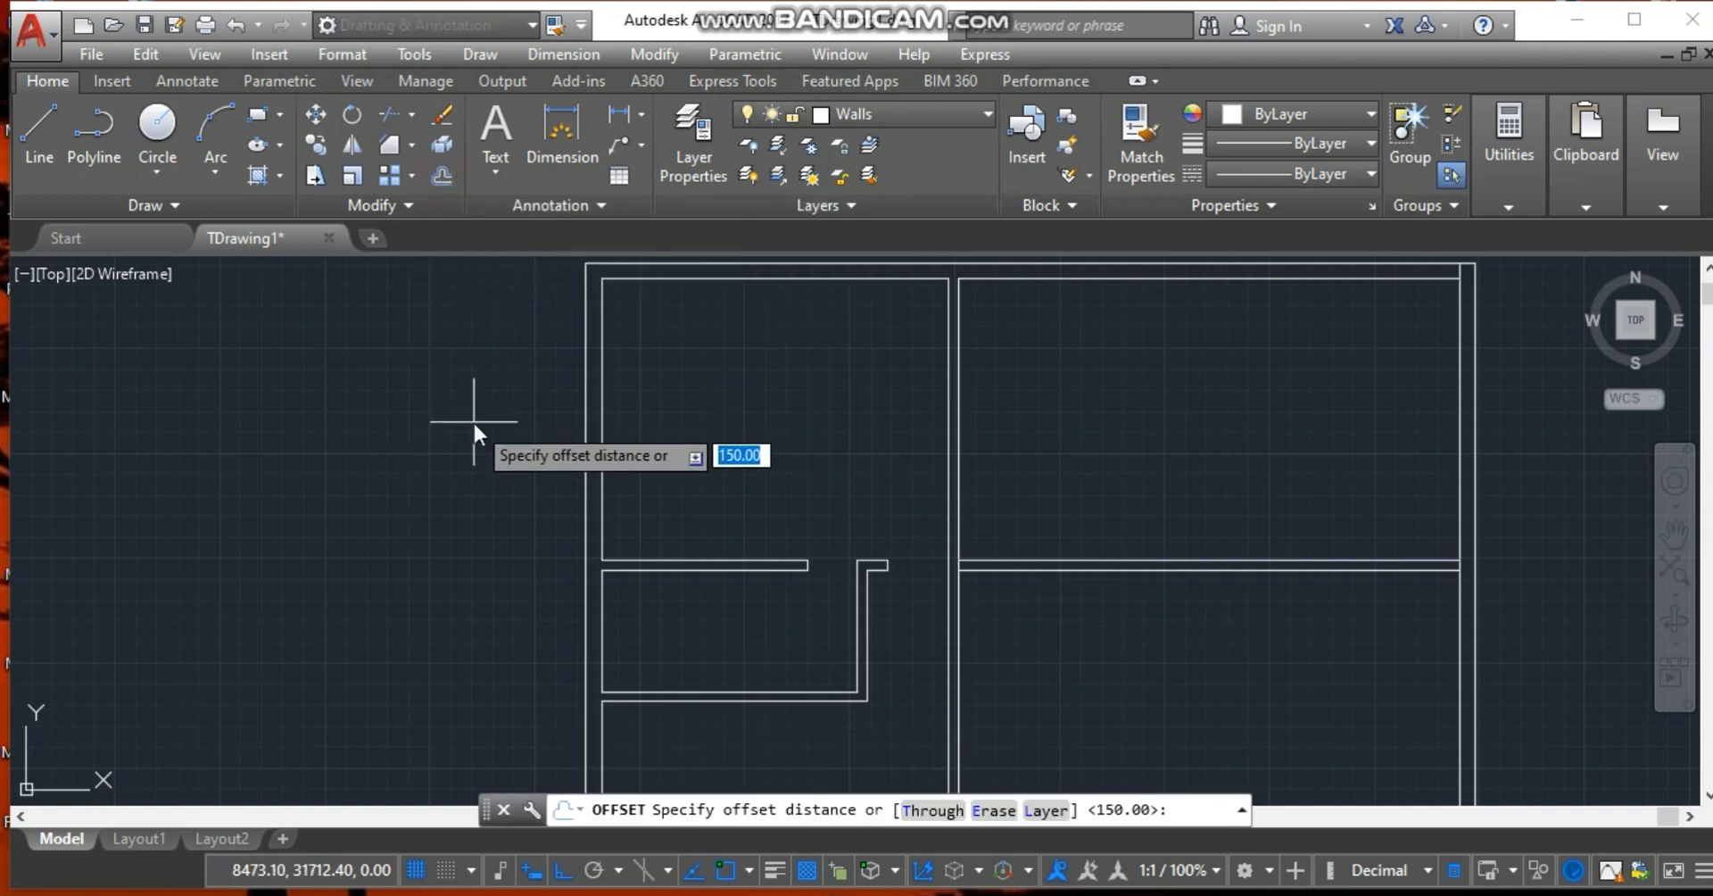
type("225")
key("Return")
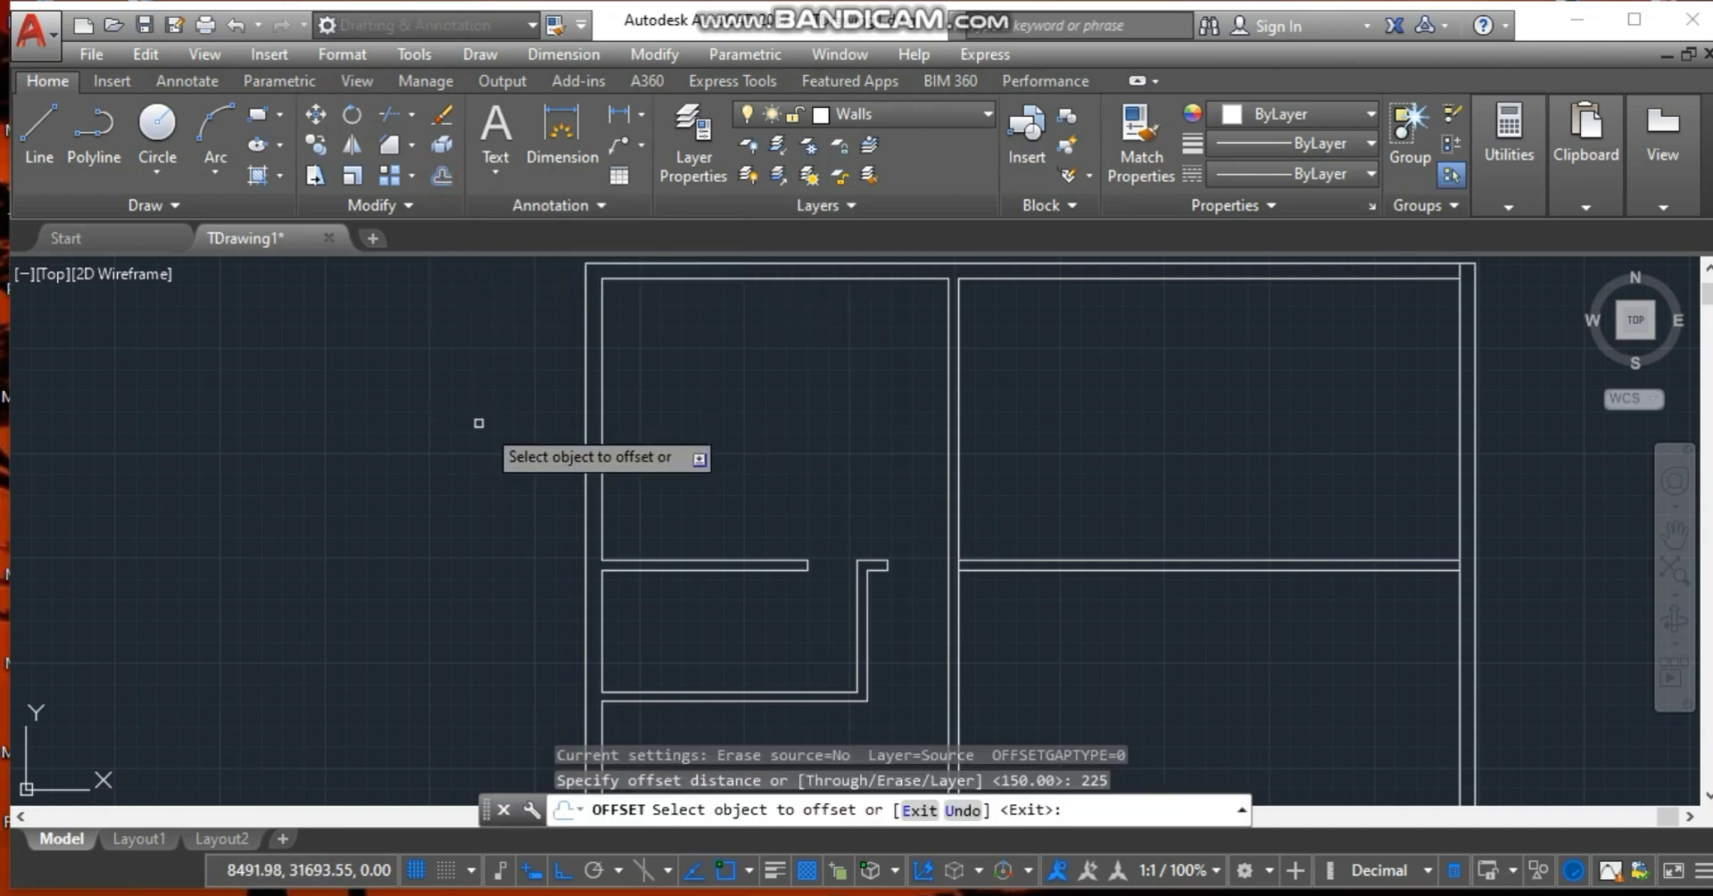
left_click(958, 505)
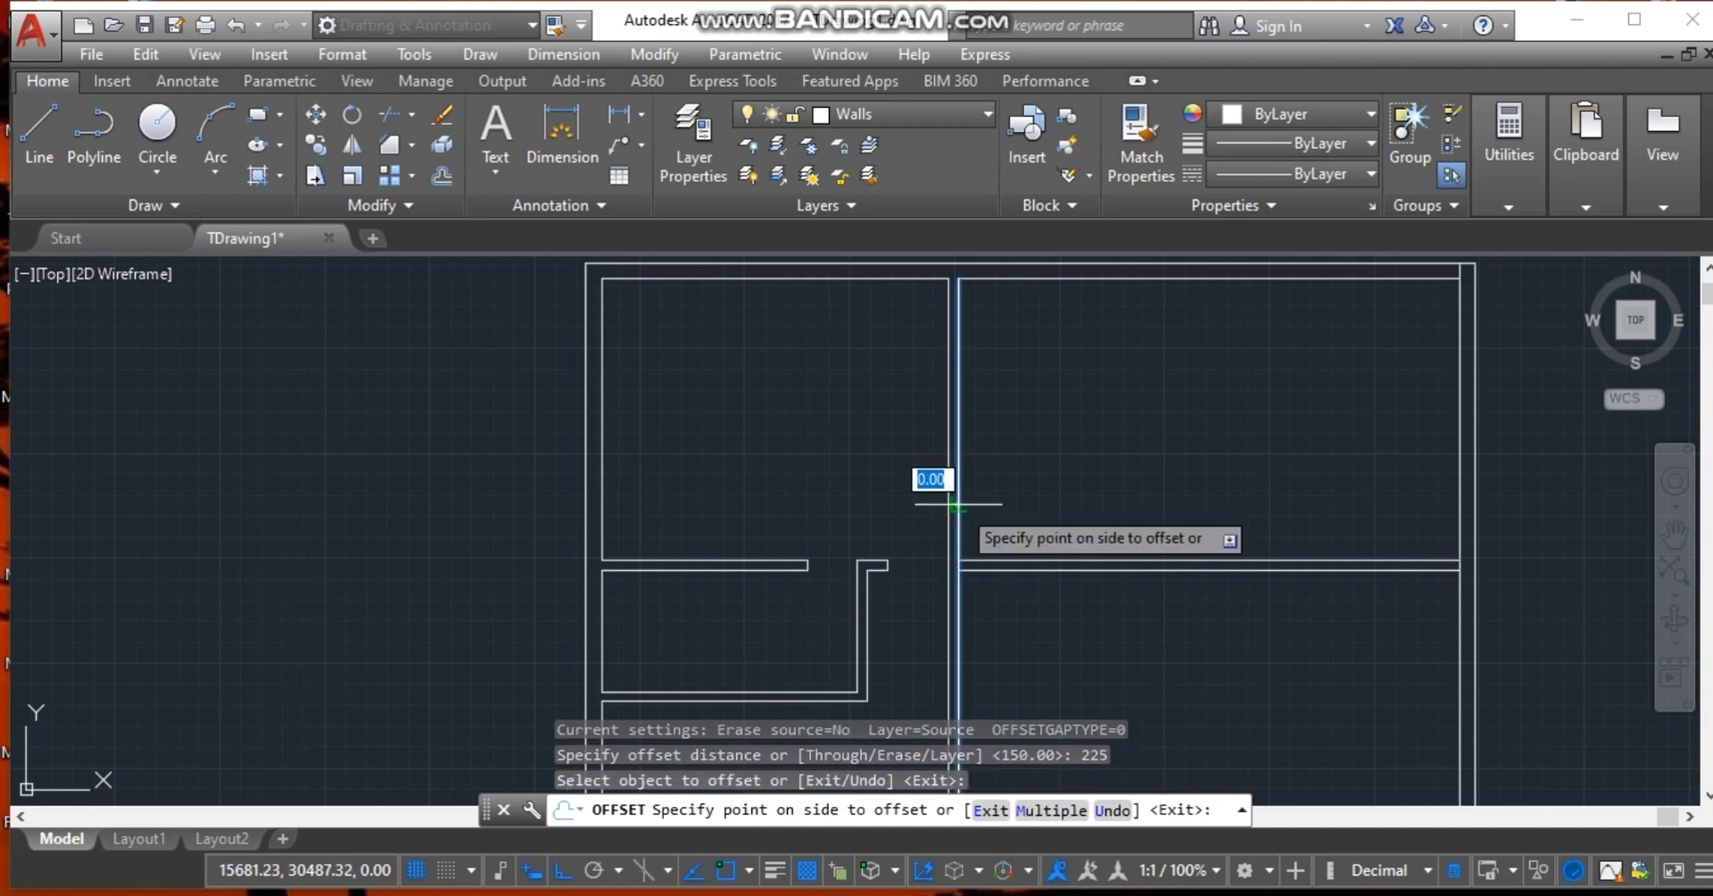
left_click(1037, 495)
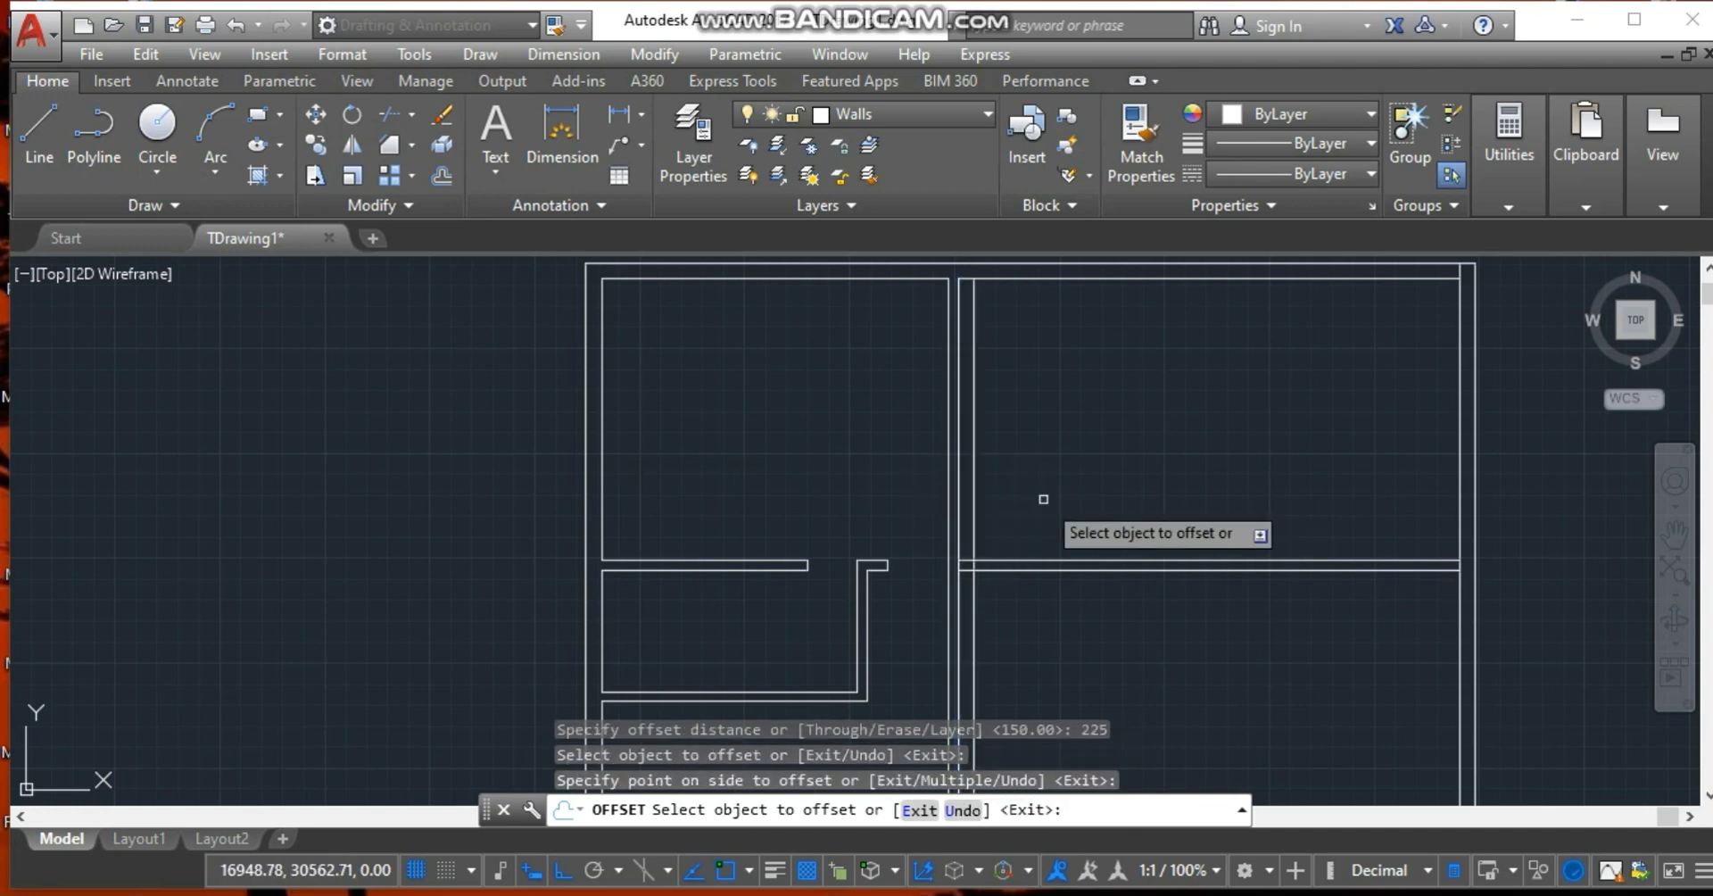
Trim the offset line above and below the horizontal dining wall, keeping only the piece within the wall's thickness.
left_click(389, 113)
key("Return")
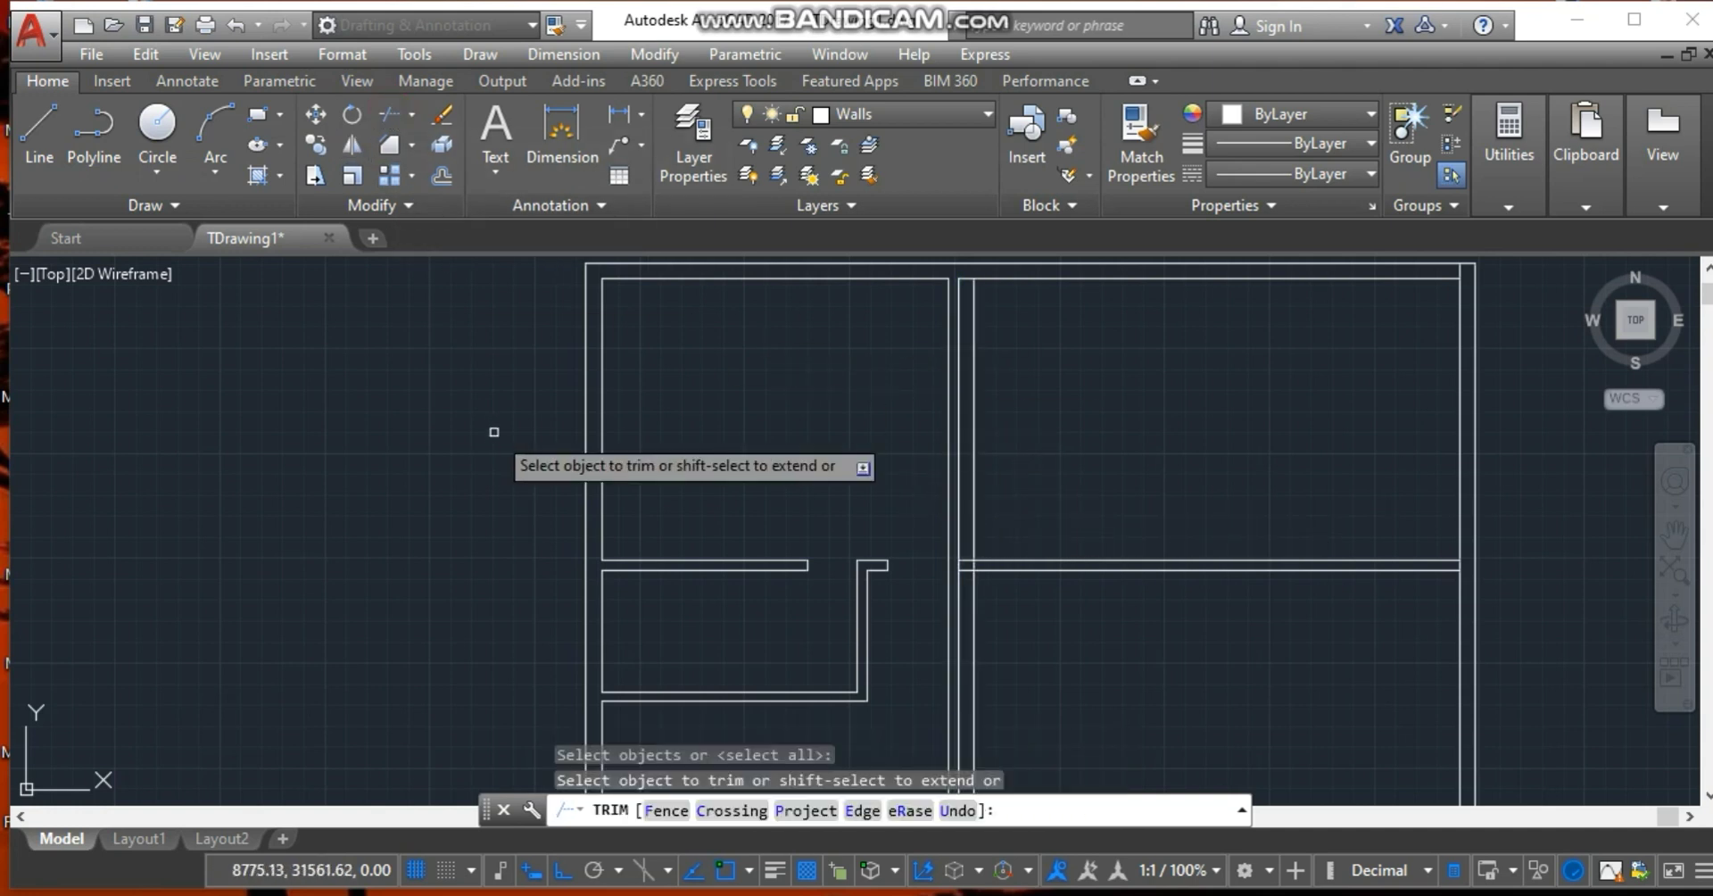
left_click(975, 603)
left_click(974, 496)
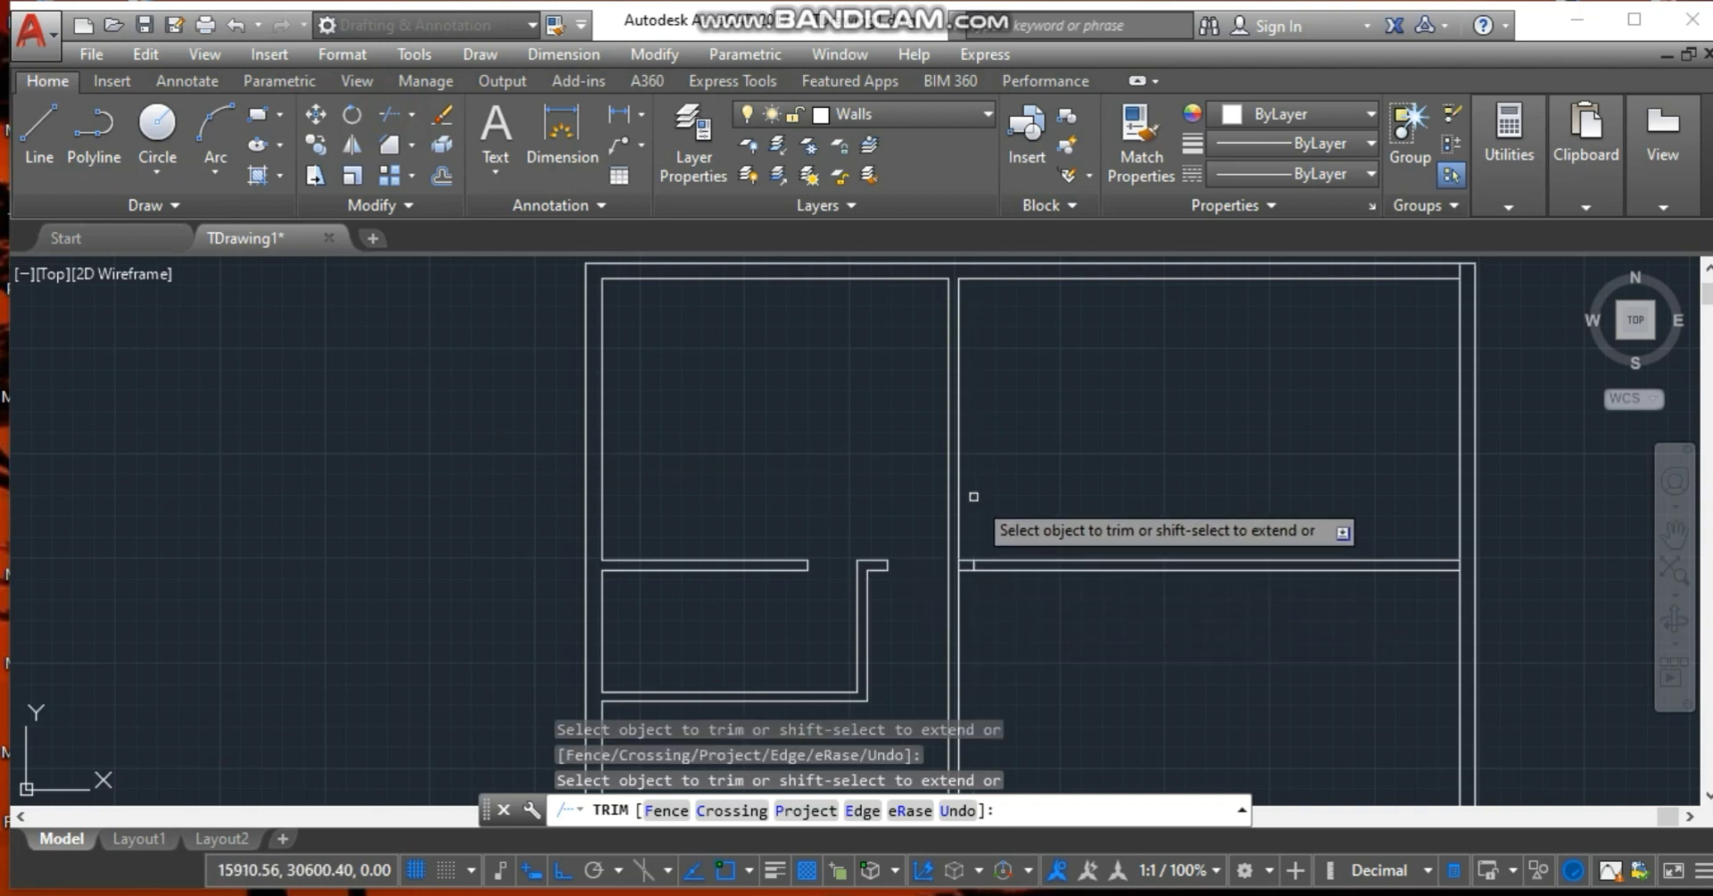
Offset the short end line inside the dining wall 2400 to the right to mark the far side of the opening.
left_click(441, 174)
type("24")
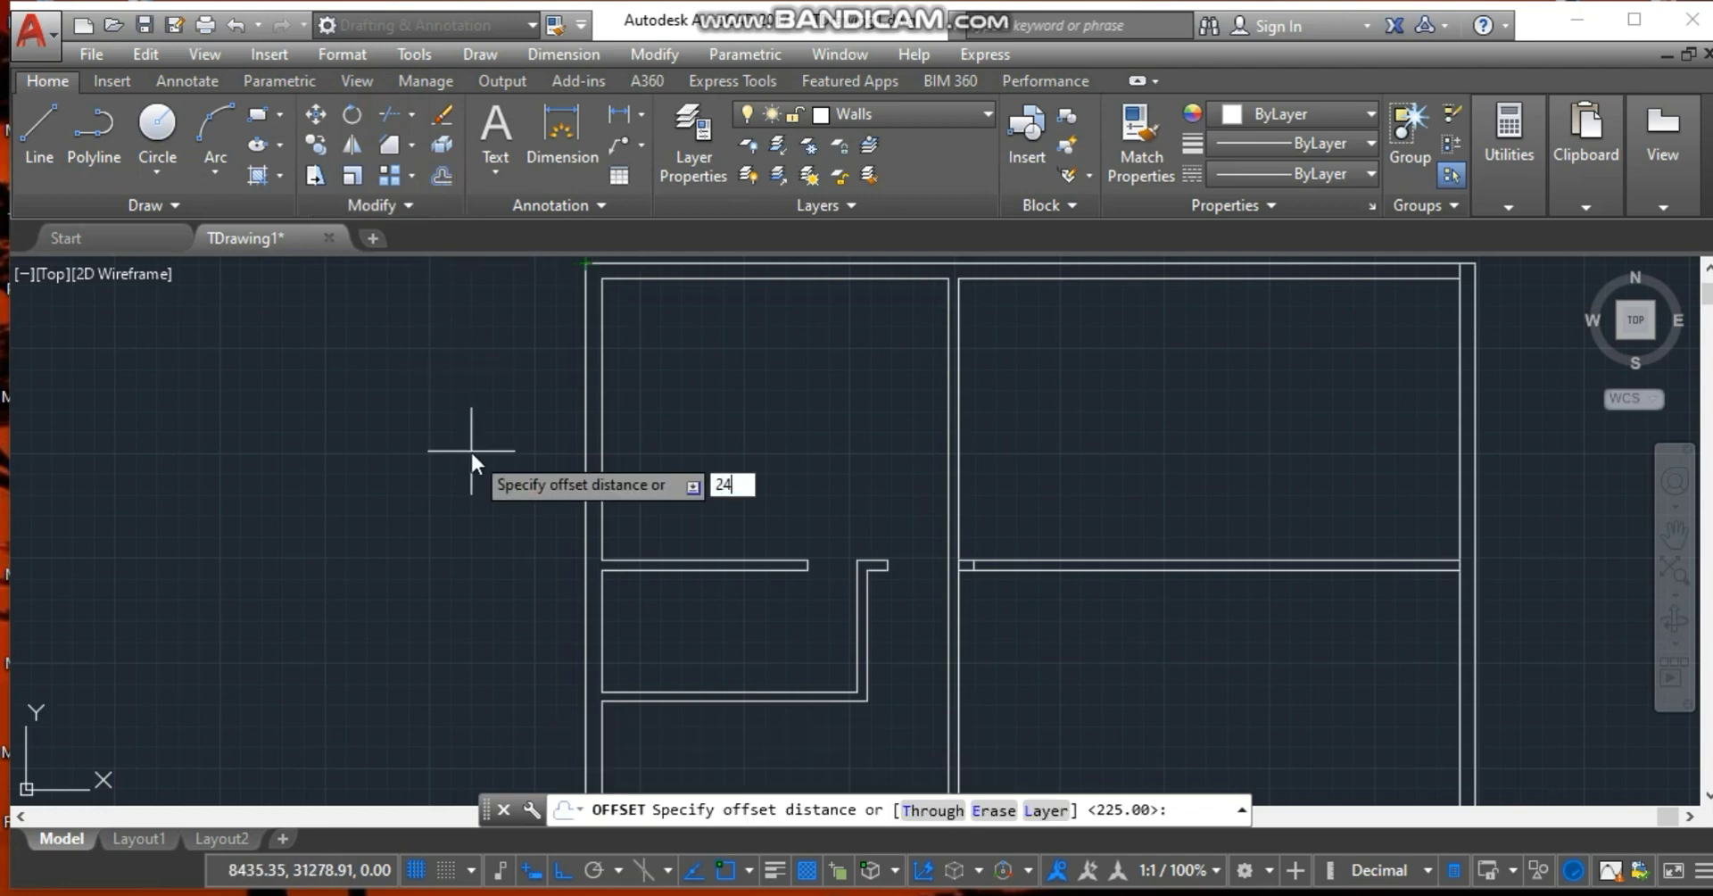
type("00")
key("Return")
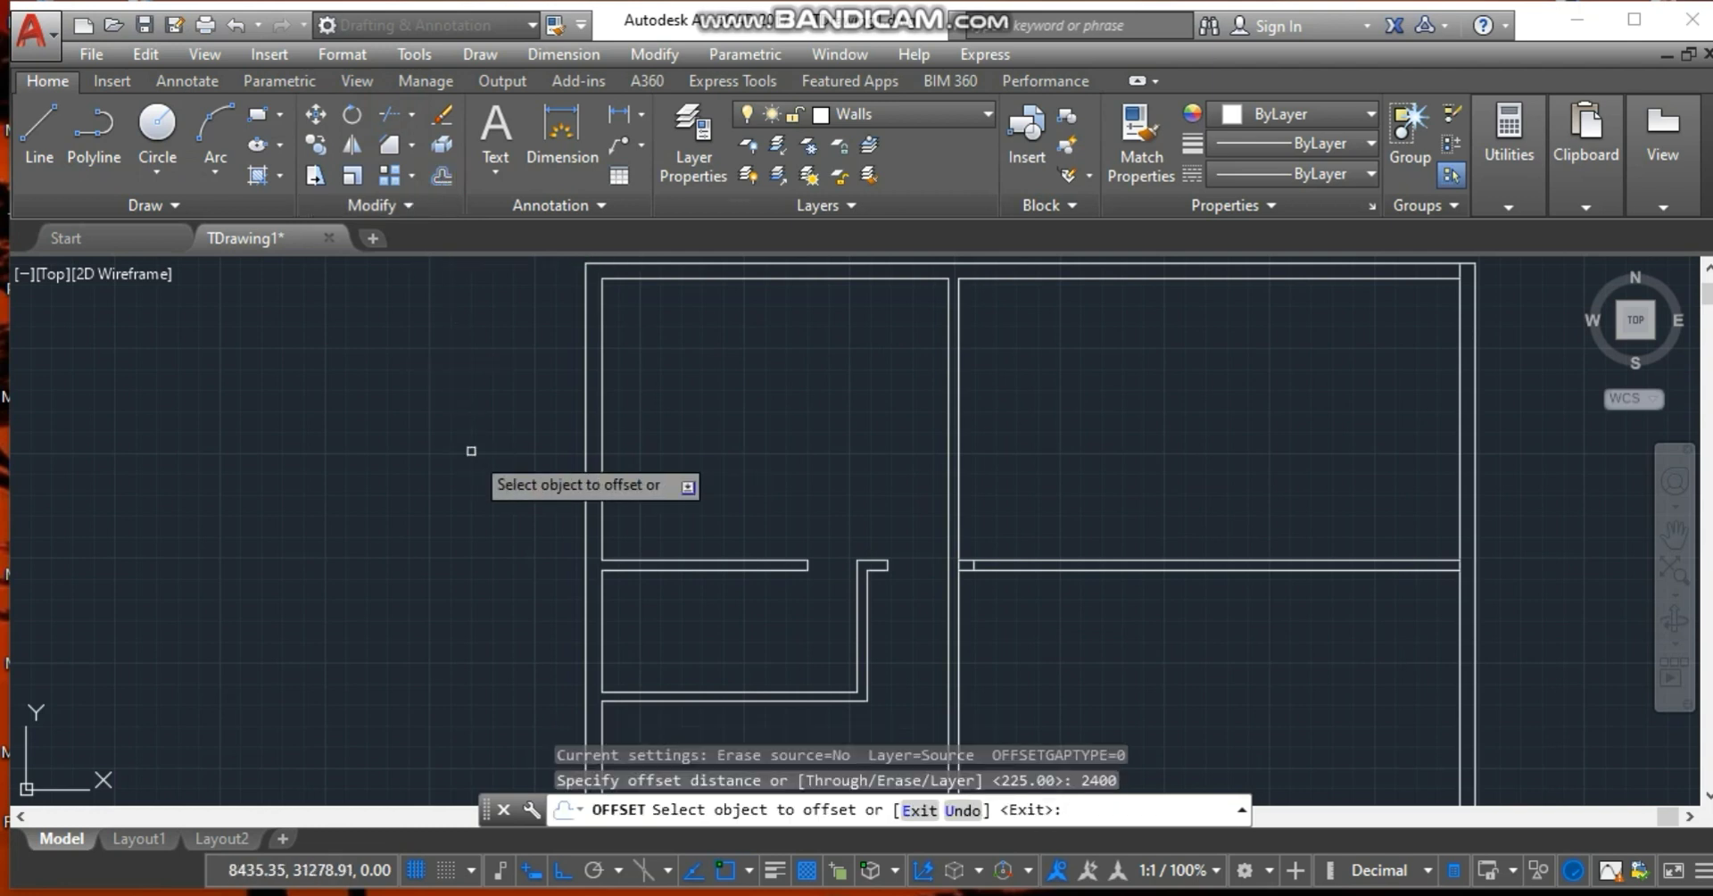
scroll(919, 588, "up", 6)
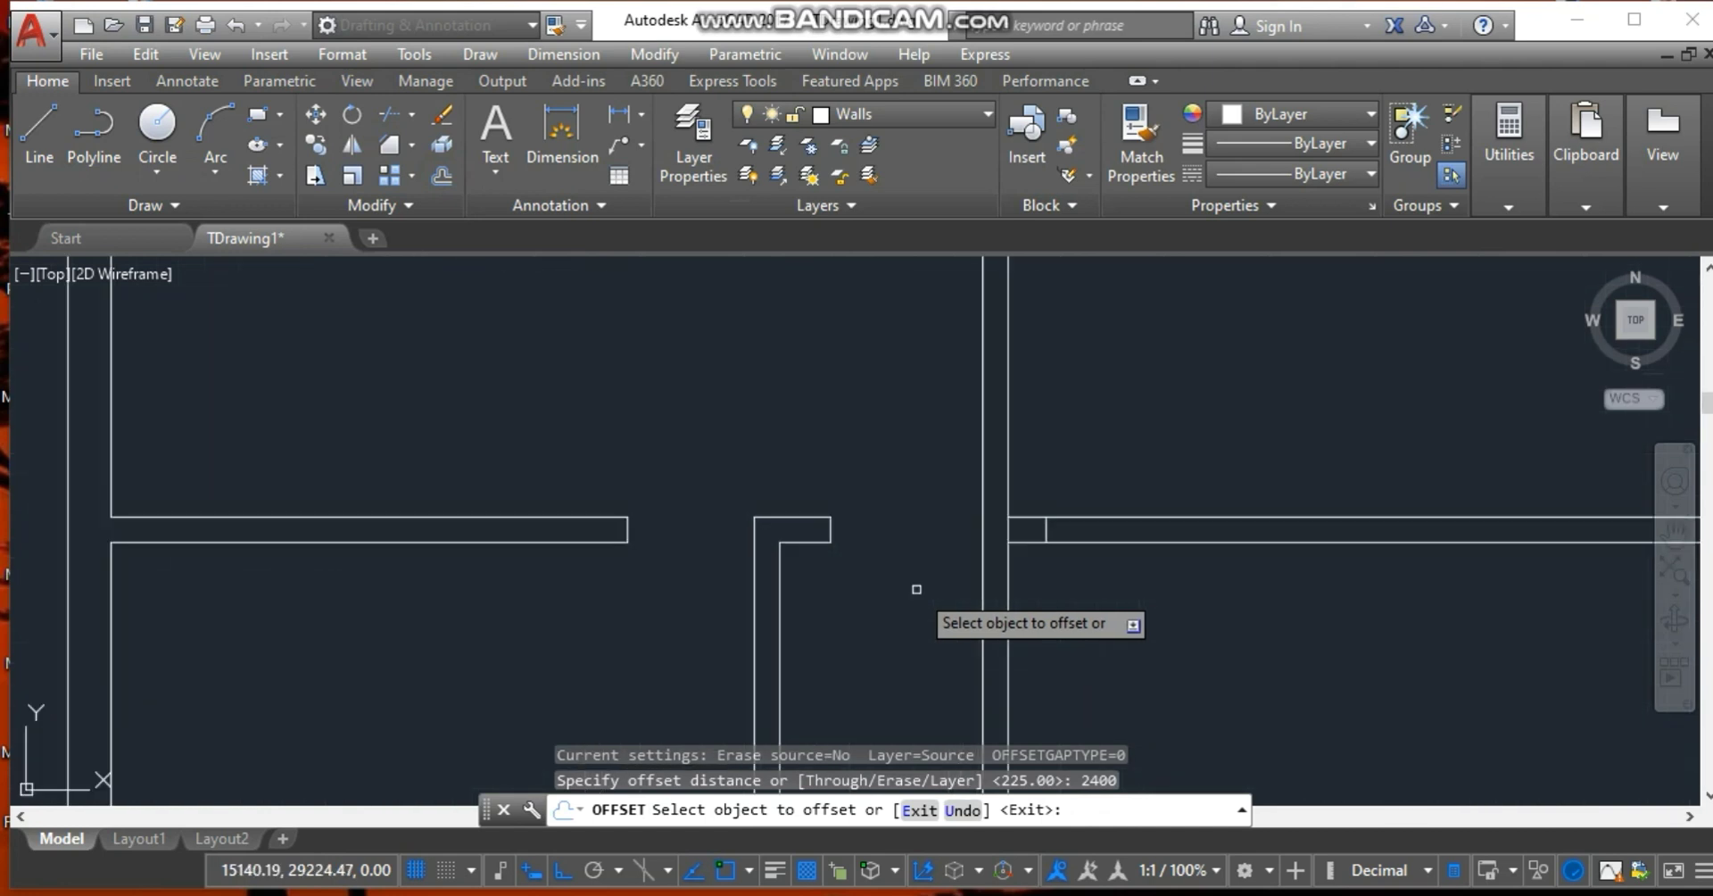
left_click(1148, 511)
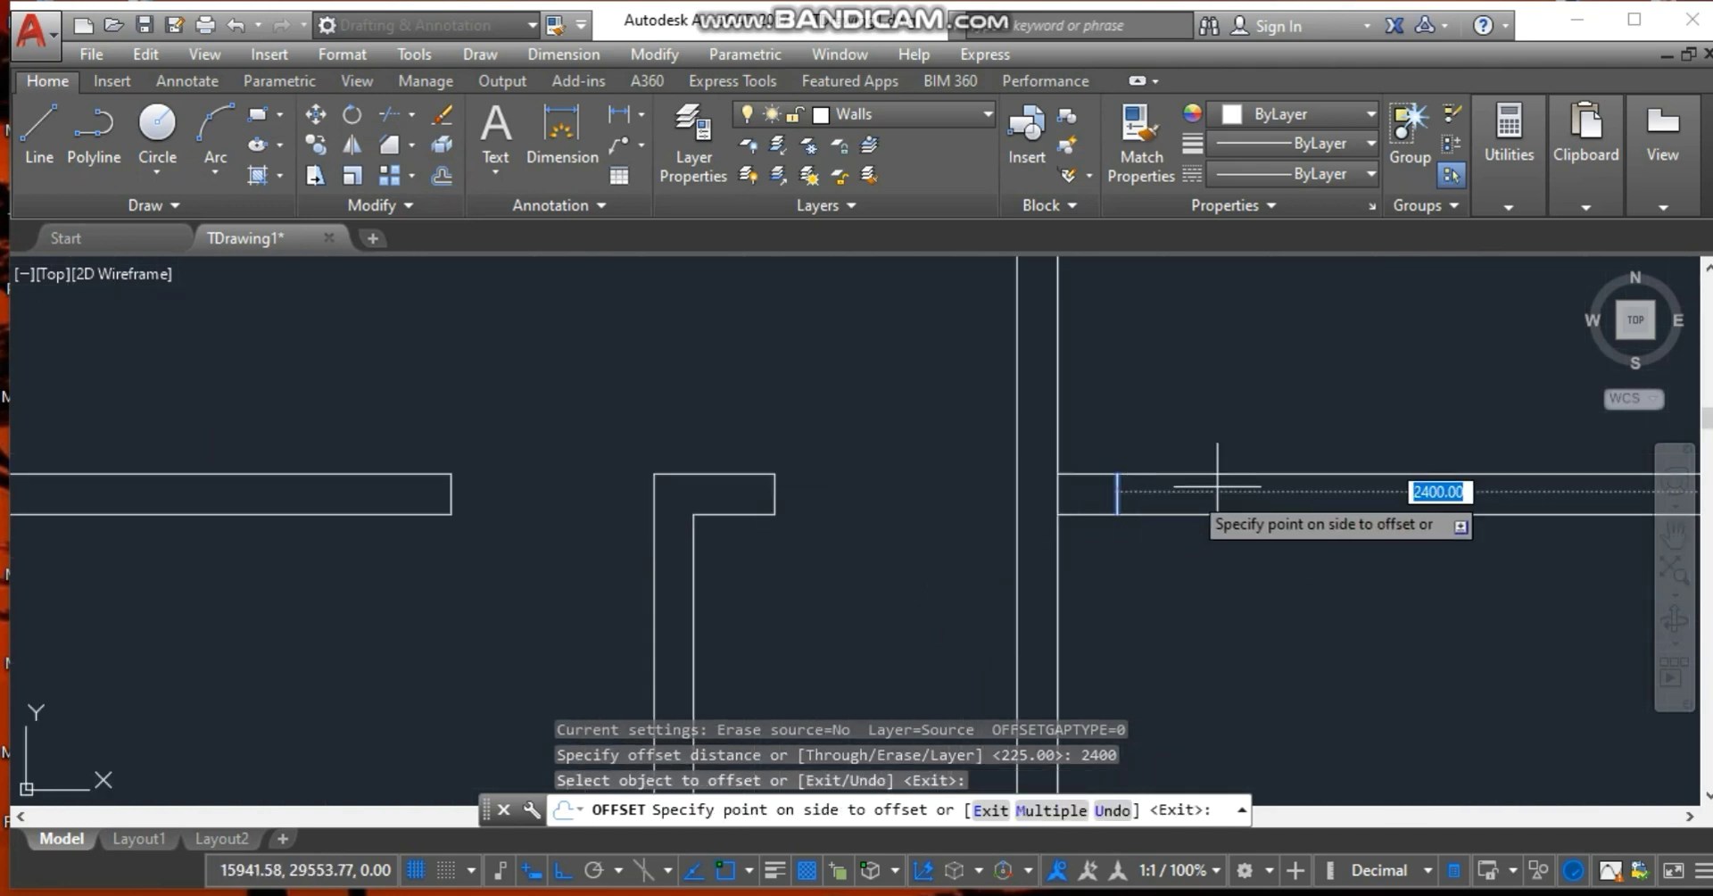
left_click(1327, 482)
scroll(1052, 544, "down", 4)
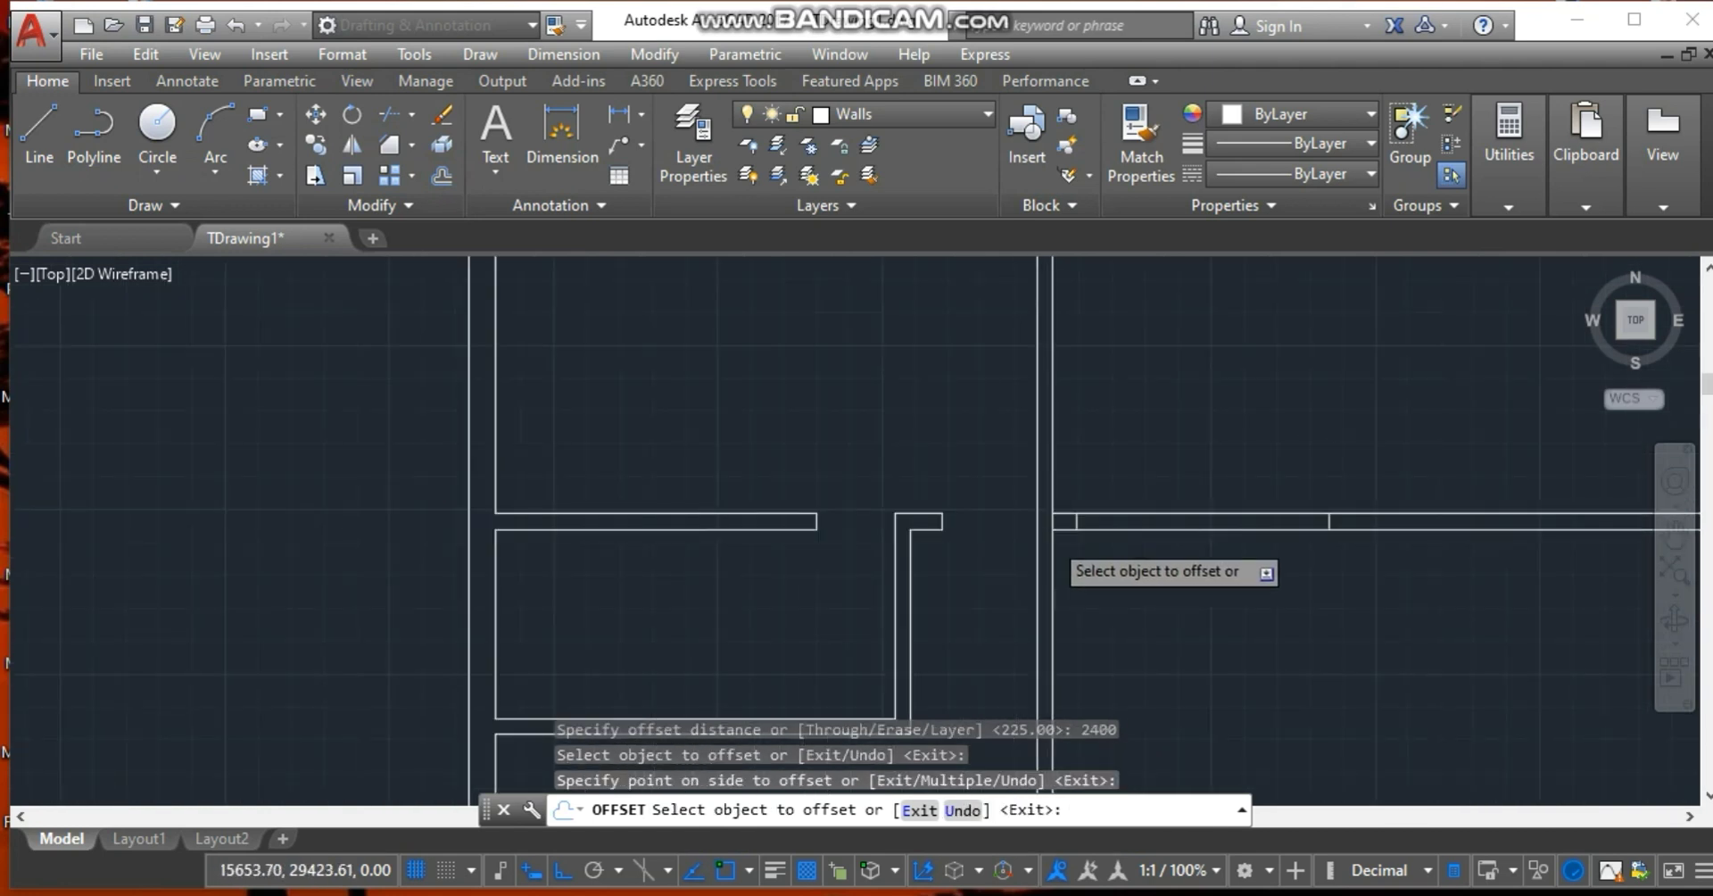
scroll(1052, 544, "down", 2)
Trim both dining wall lines between the two short end lines to create the opening.
left_click(390, 121)
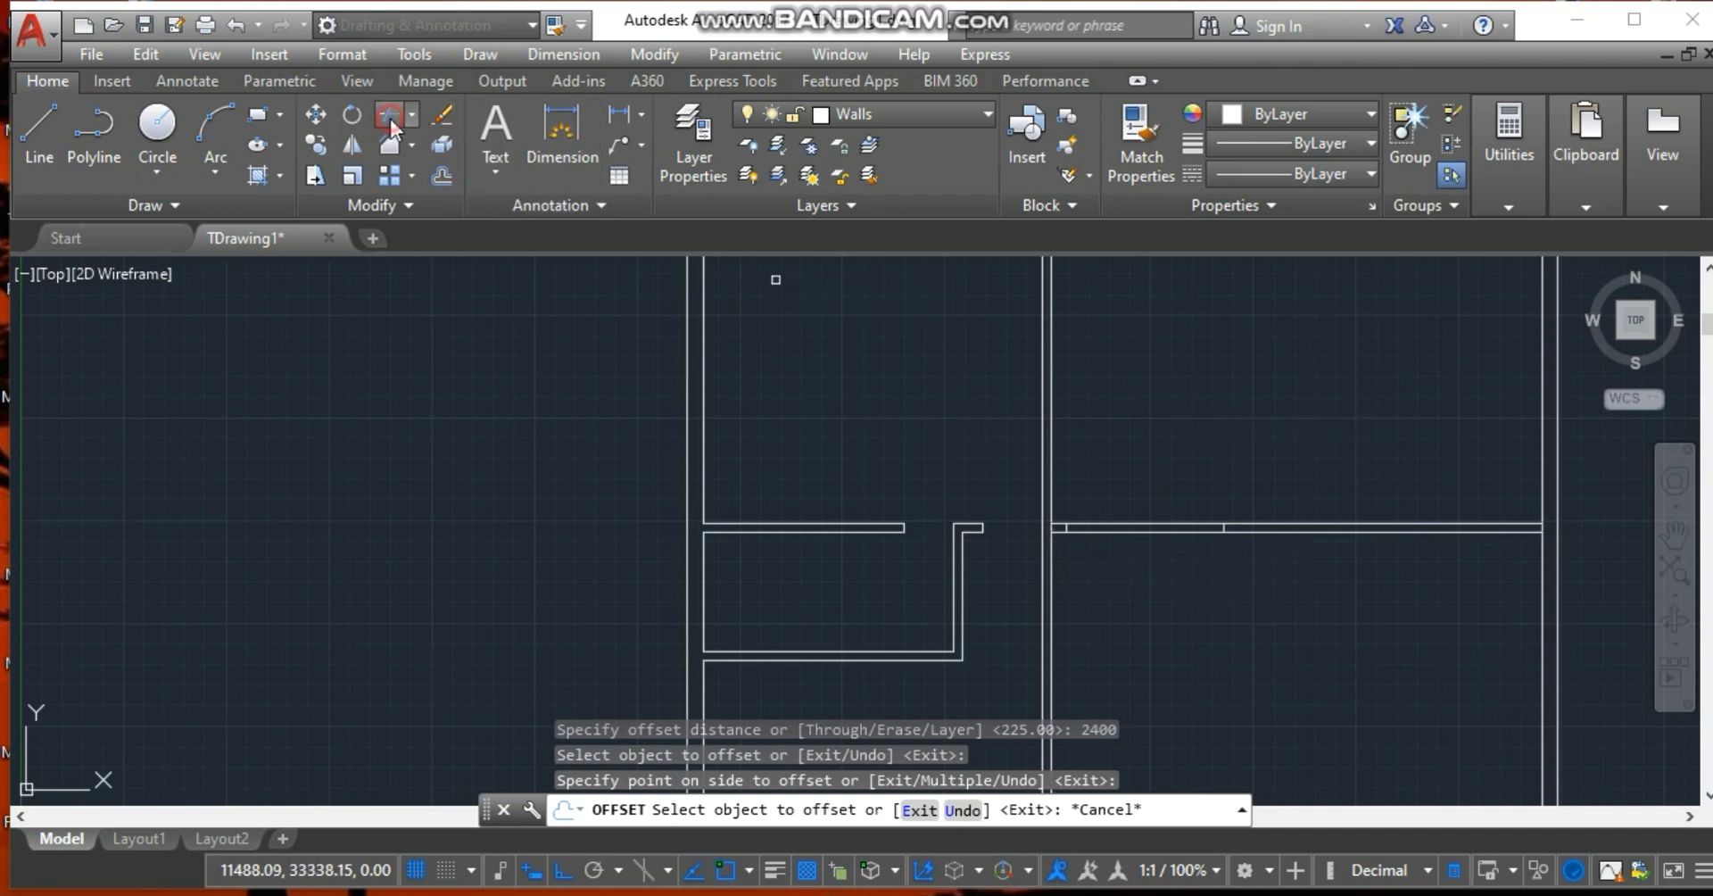
key("Return")
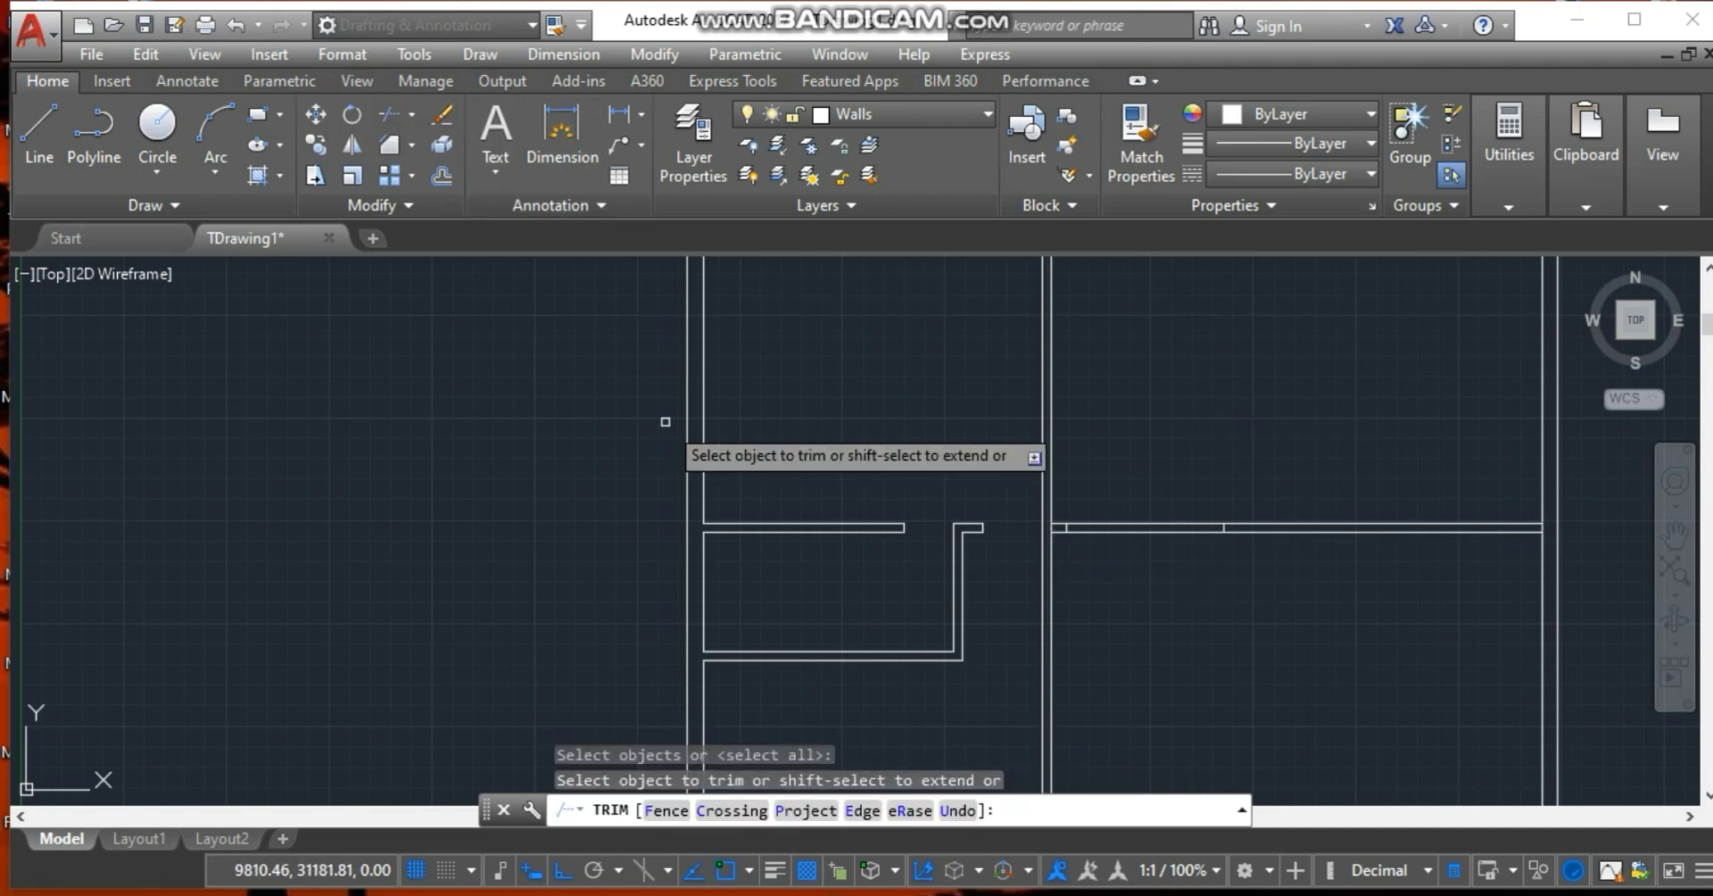
left_click(1174, 587)
left_click(1135, 438)
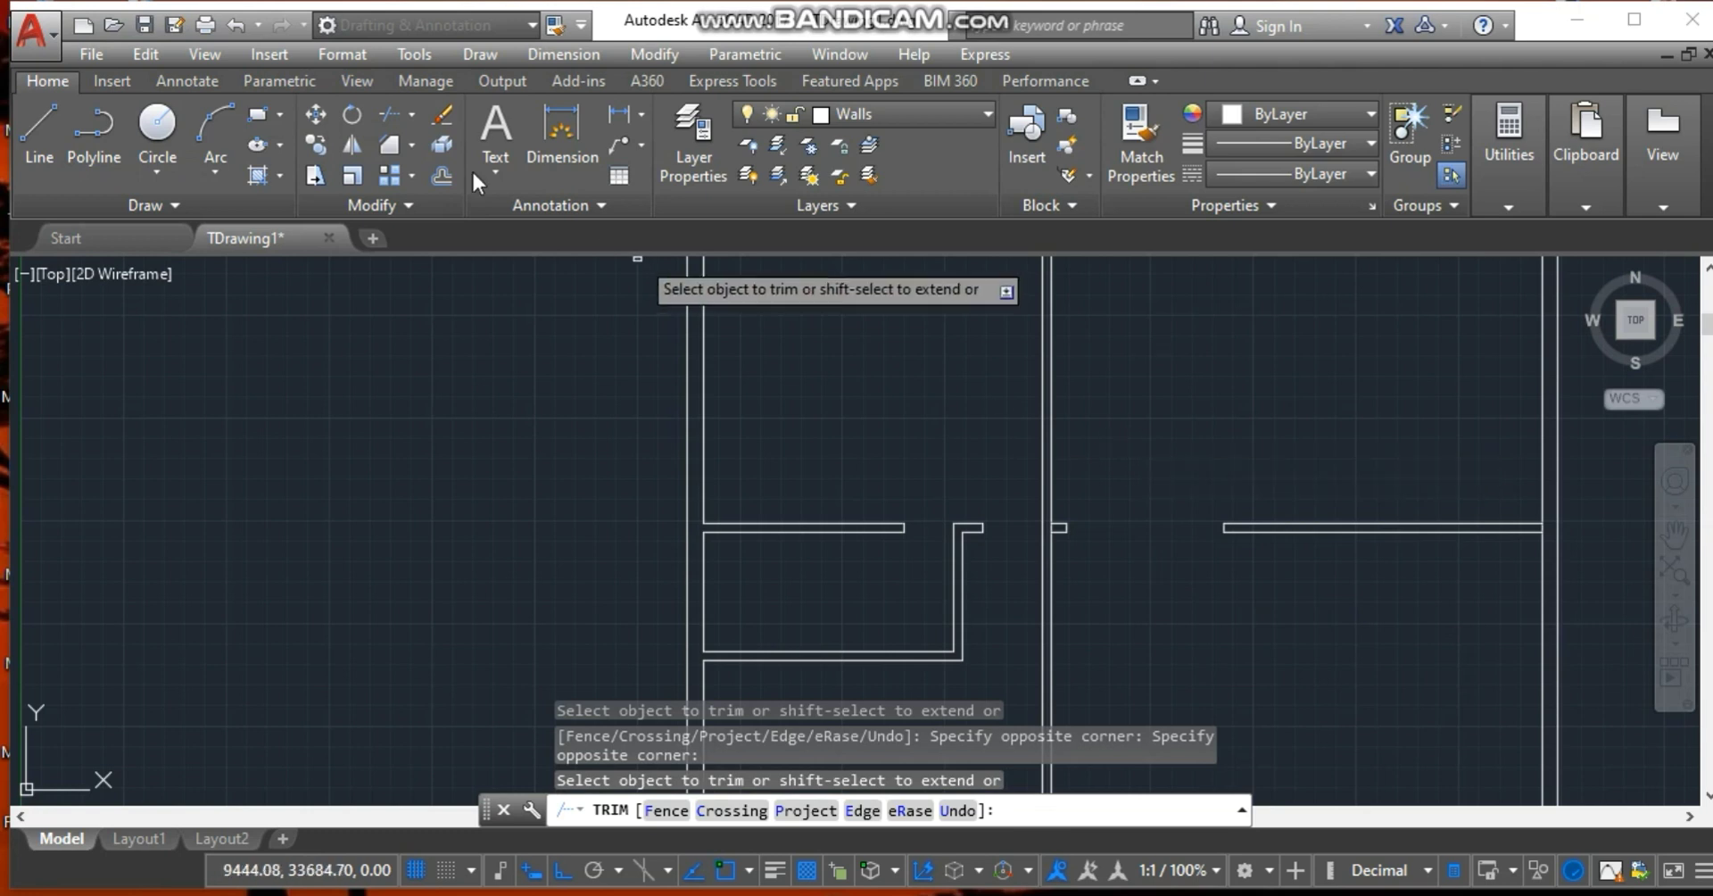
Offset the end line on the right side of the dining opening 450 to the right.
left_click(443, 179)
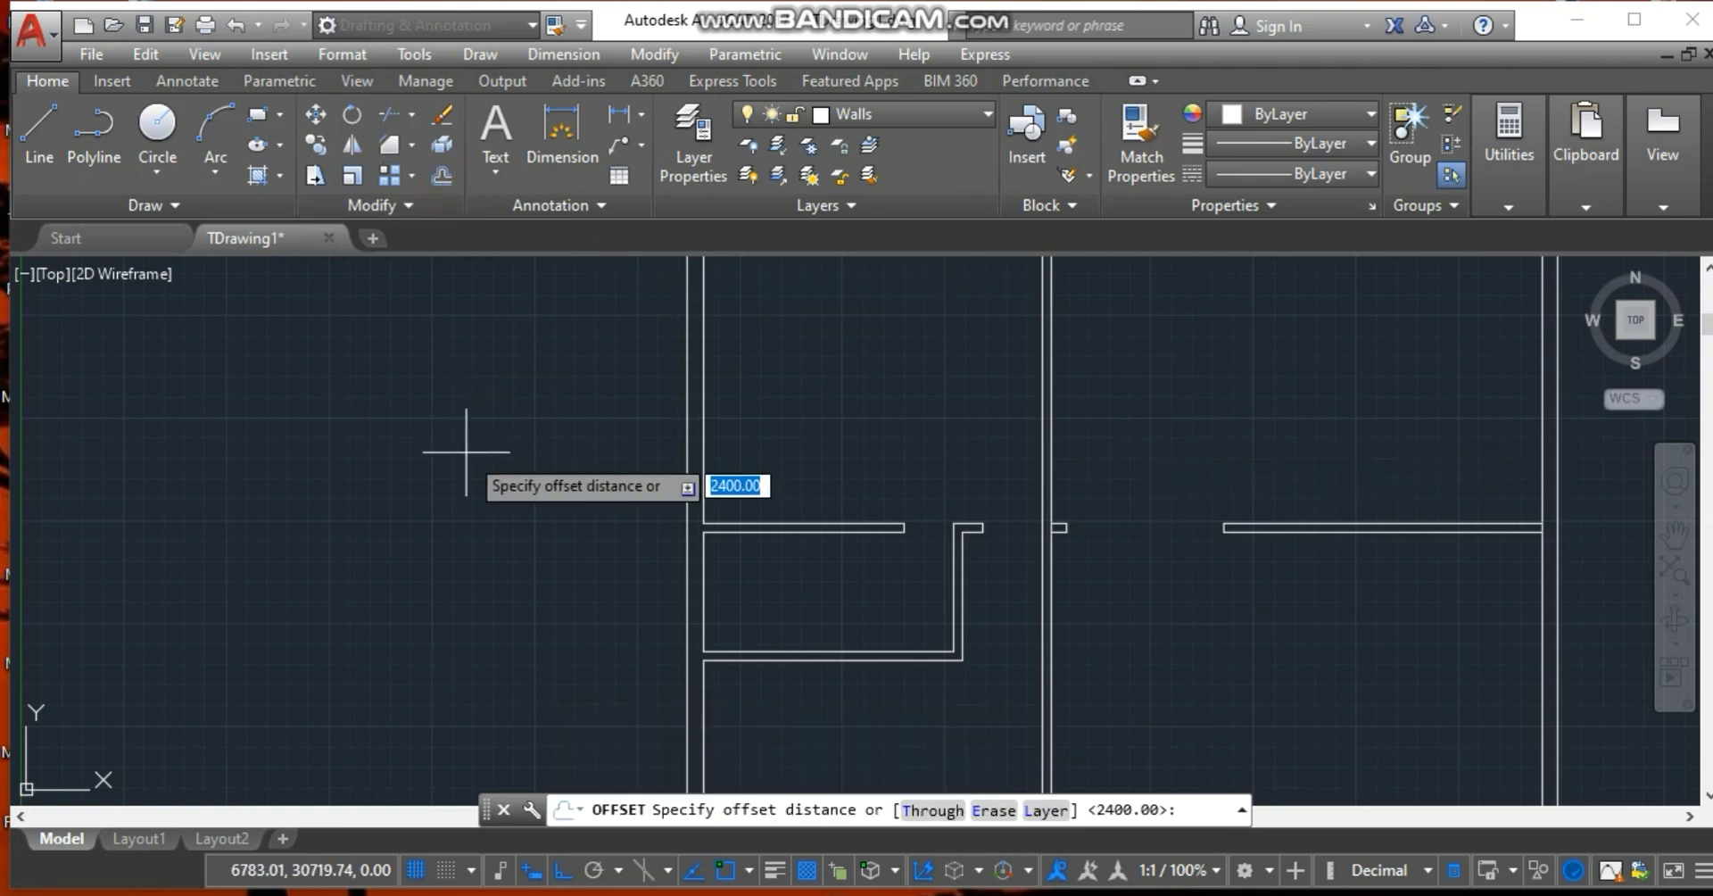
type("450")
key("Return")
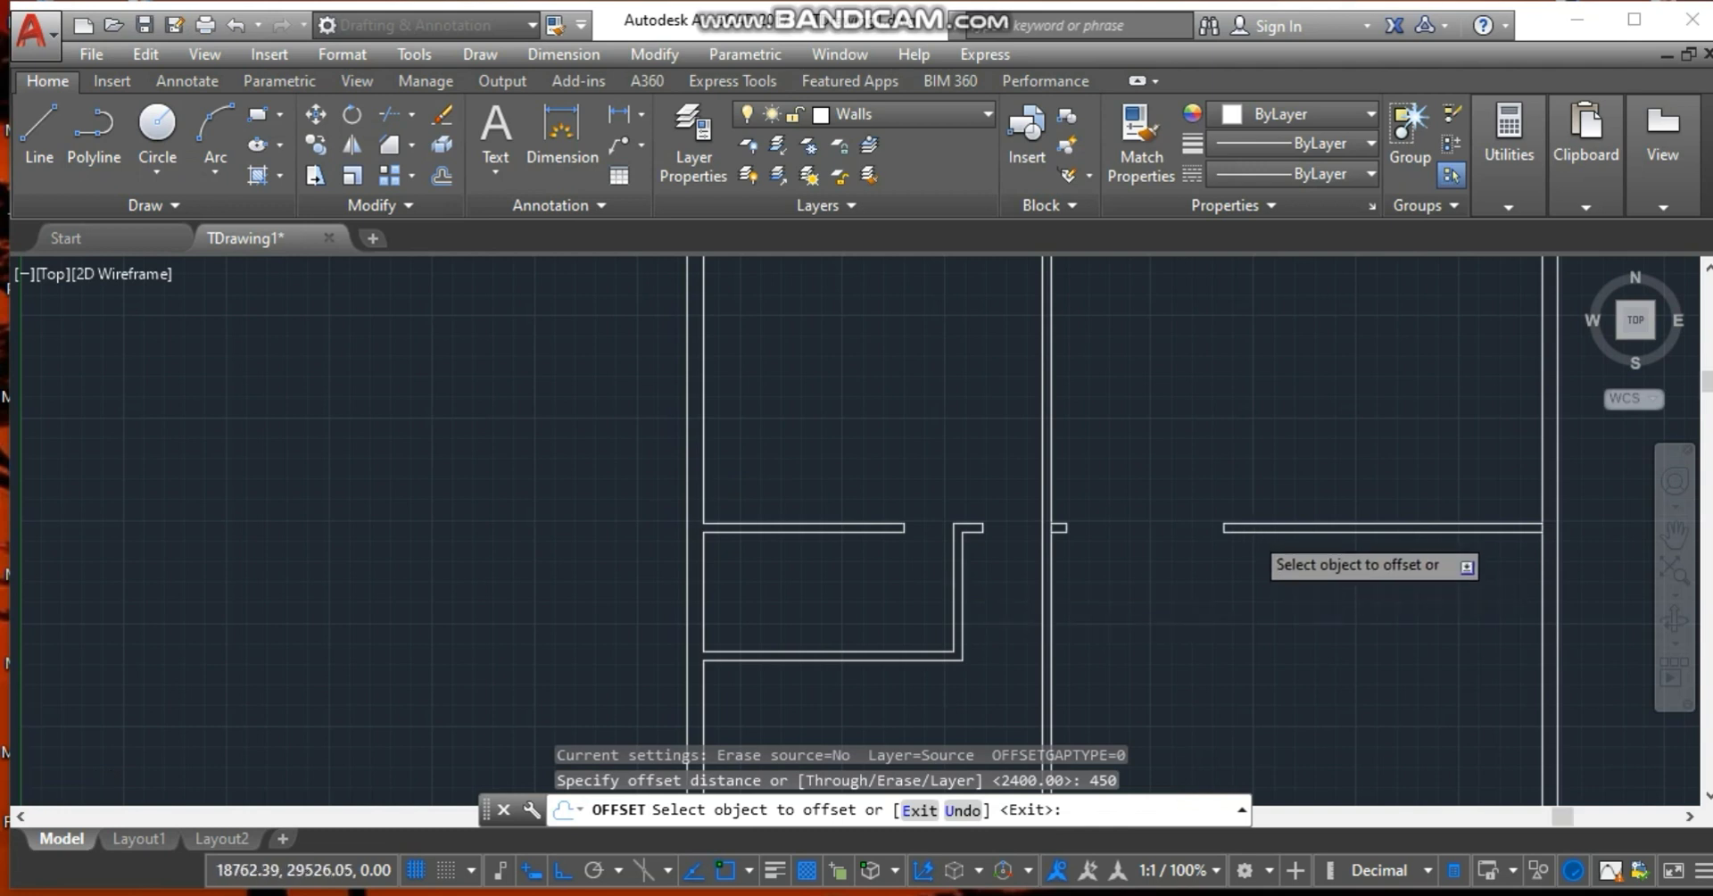
scroll(1255, 536, "up", 5)
left_click(1114, 521)
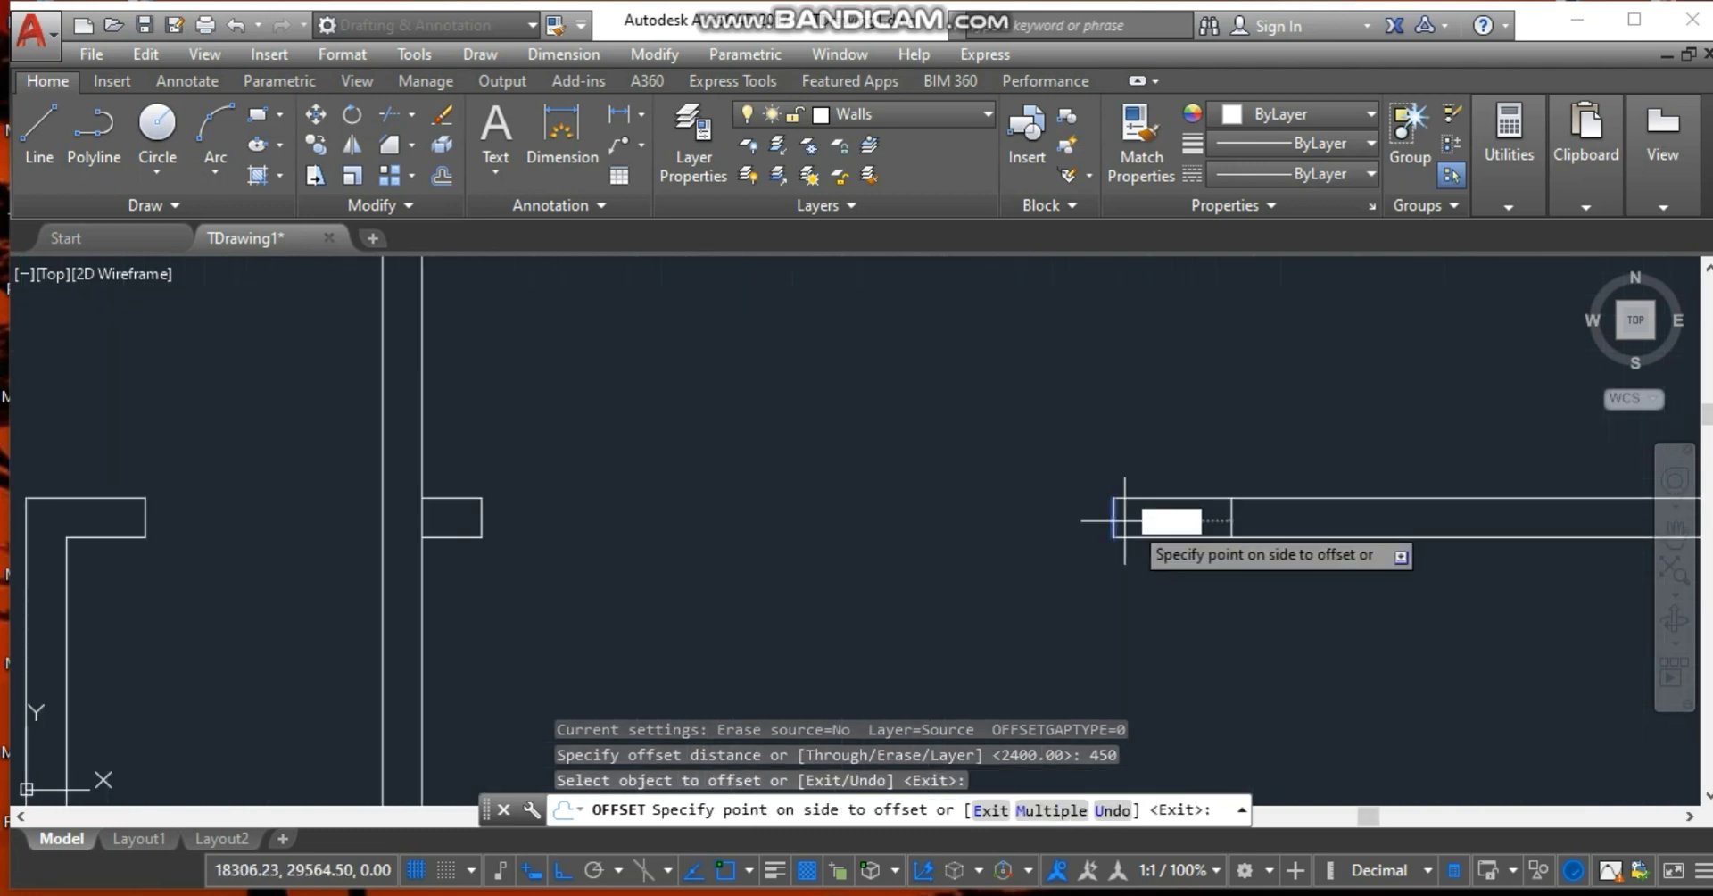
left_click(1330, 508)
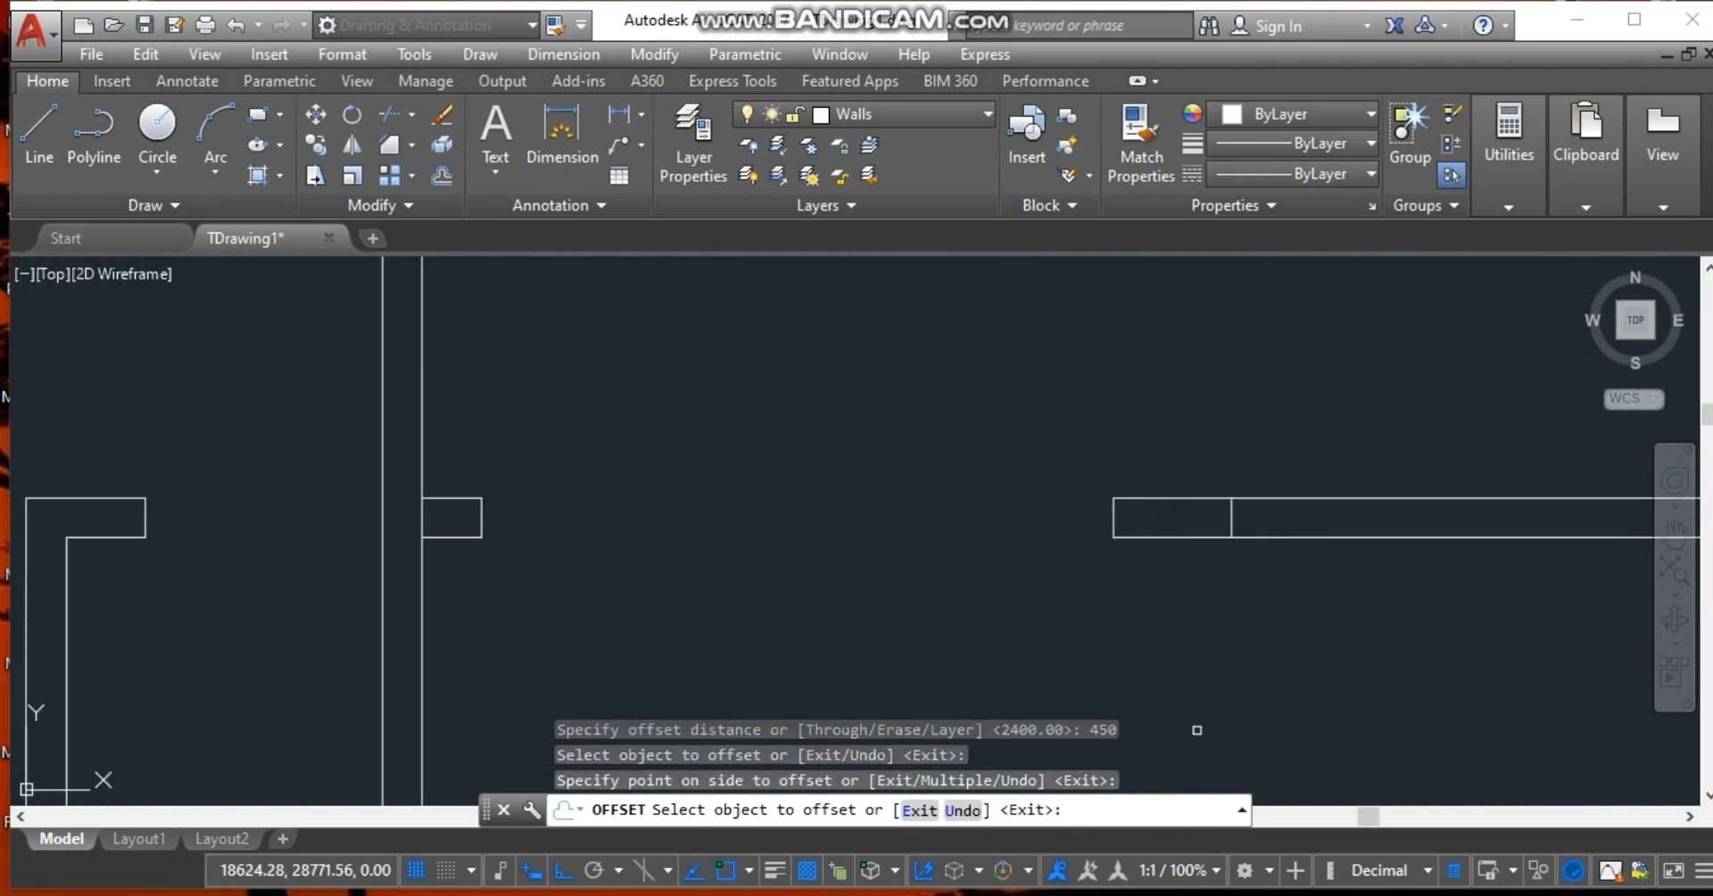
Check the kitchen and dining walls in the Photos reference plan, and trim the partition line across the short stub left of the dining opening.
left_click(1099, 894)
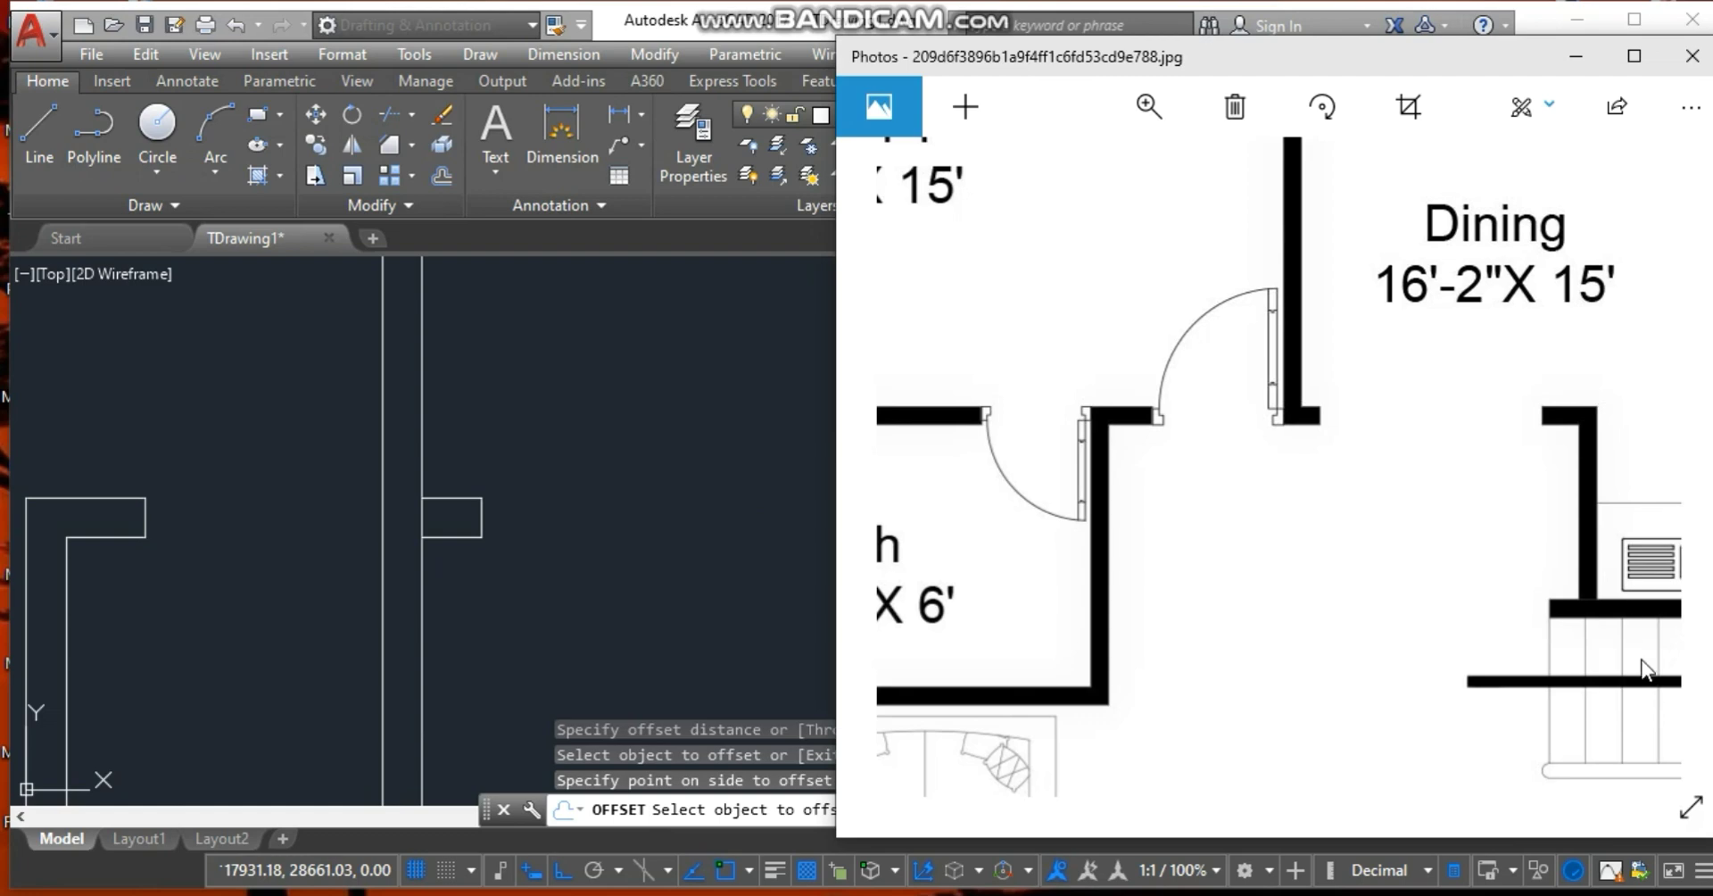
scroll(1461, 642, "down", 5)
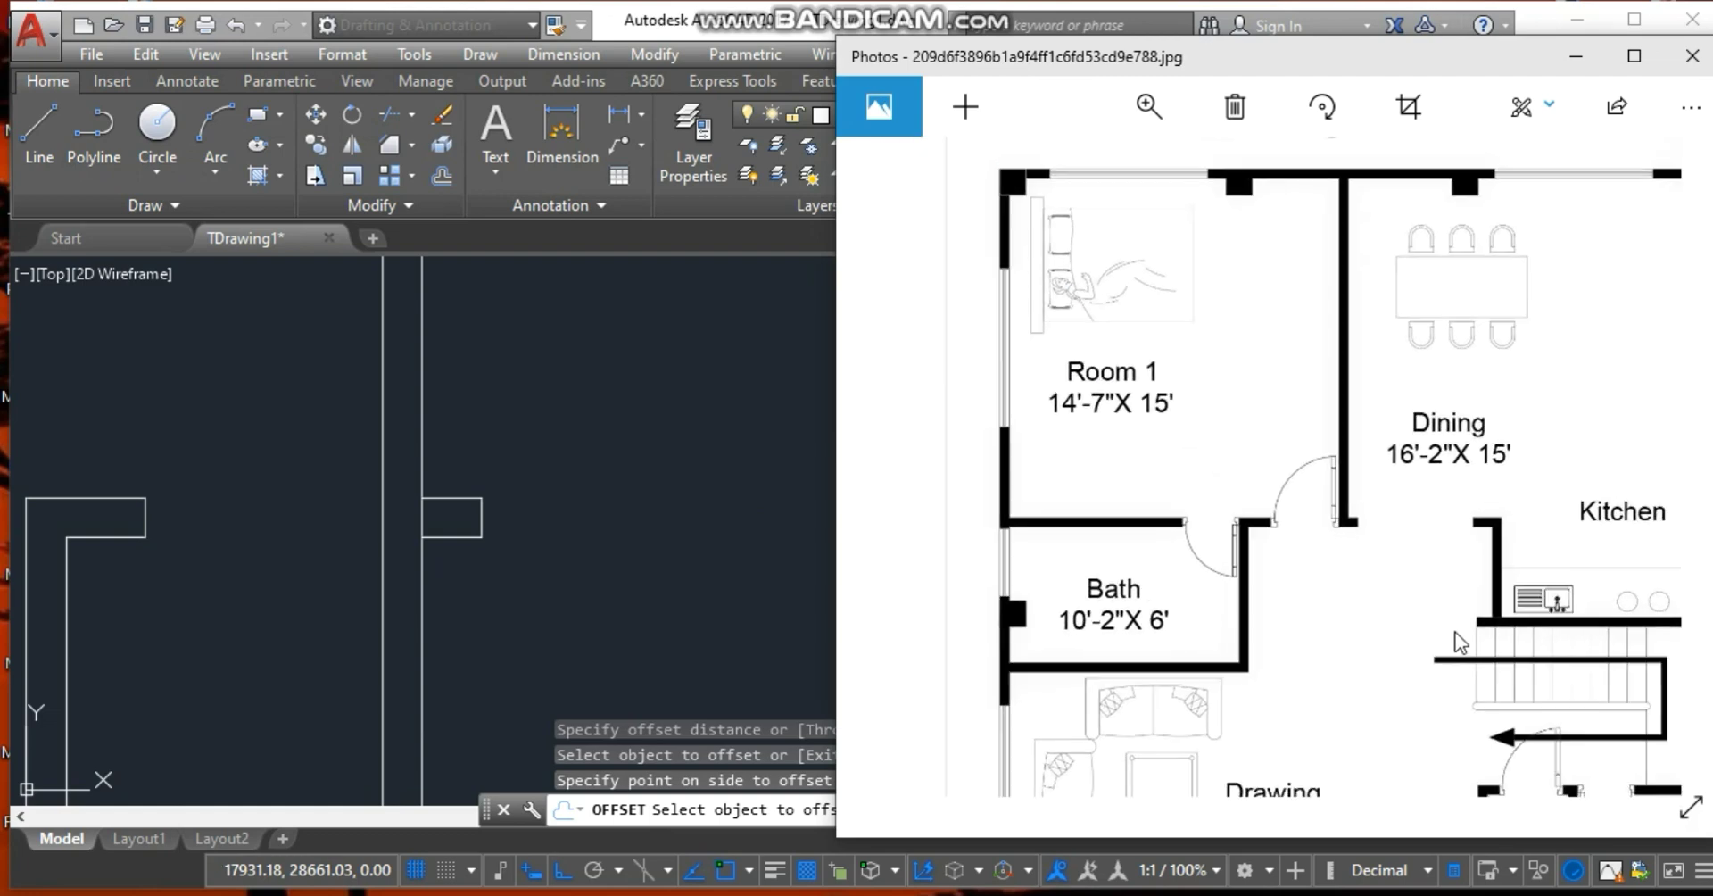
scroll(1456, 641, "down", 2)
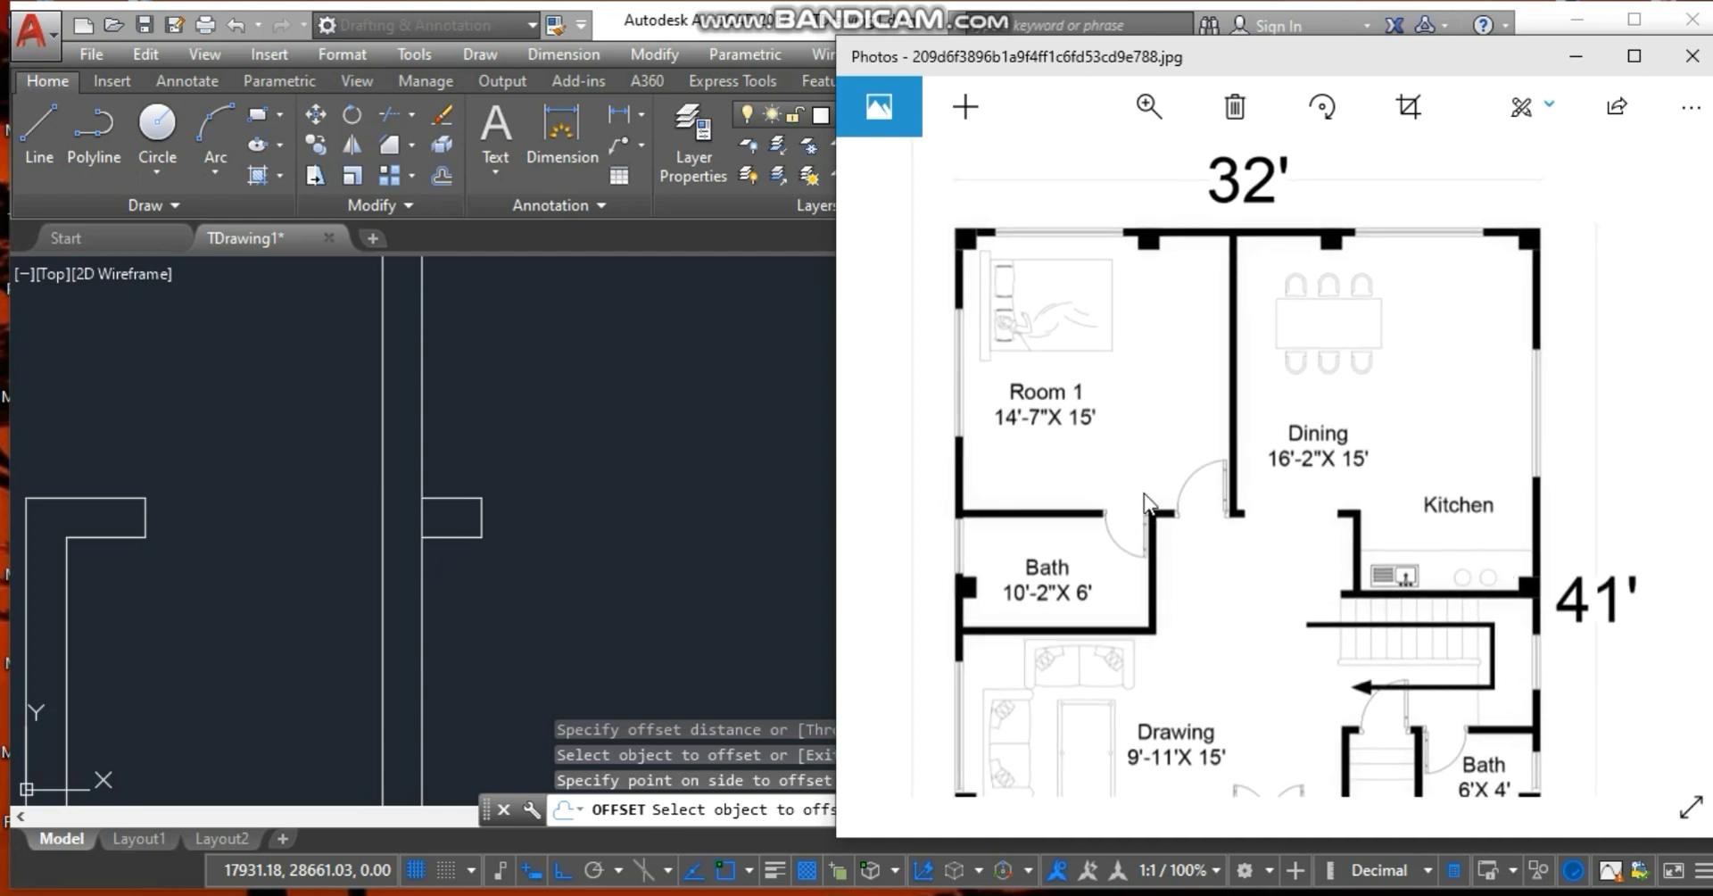
left_click(779, 512)
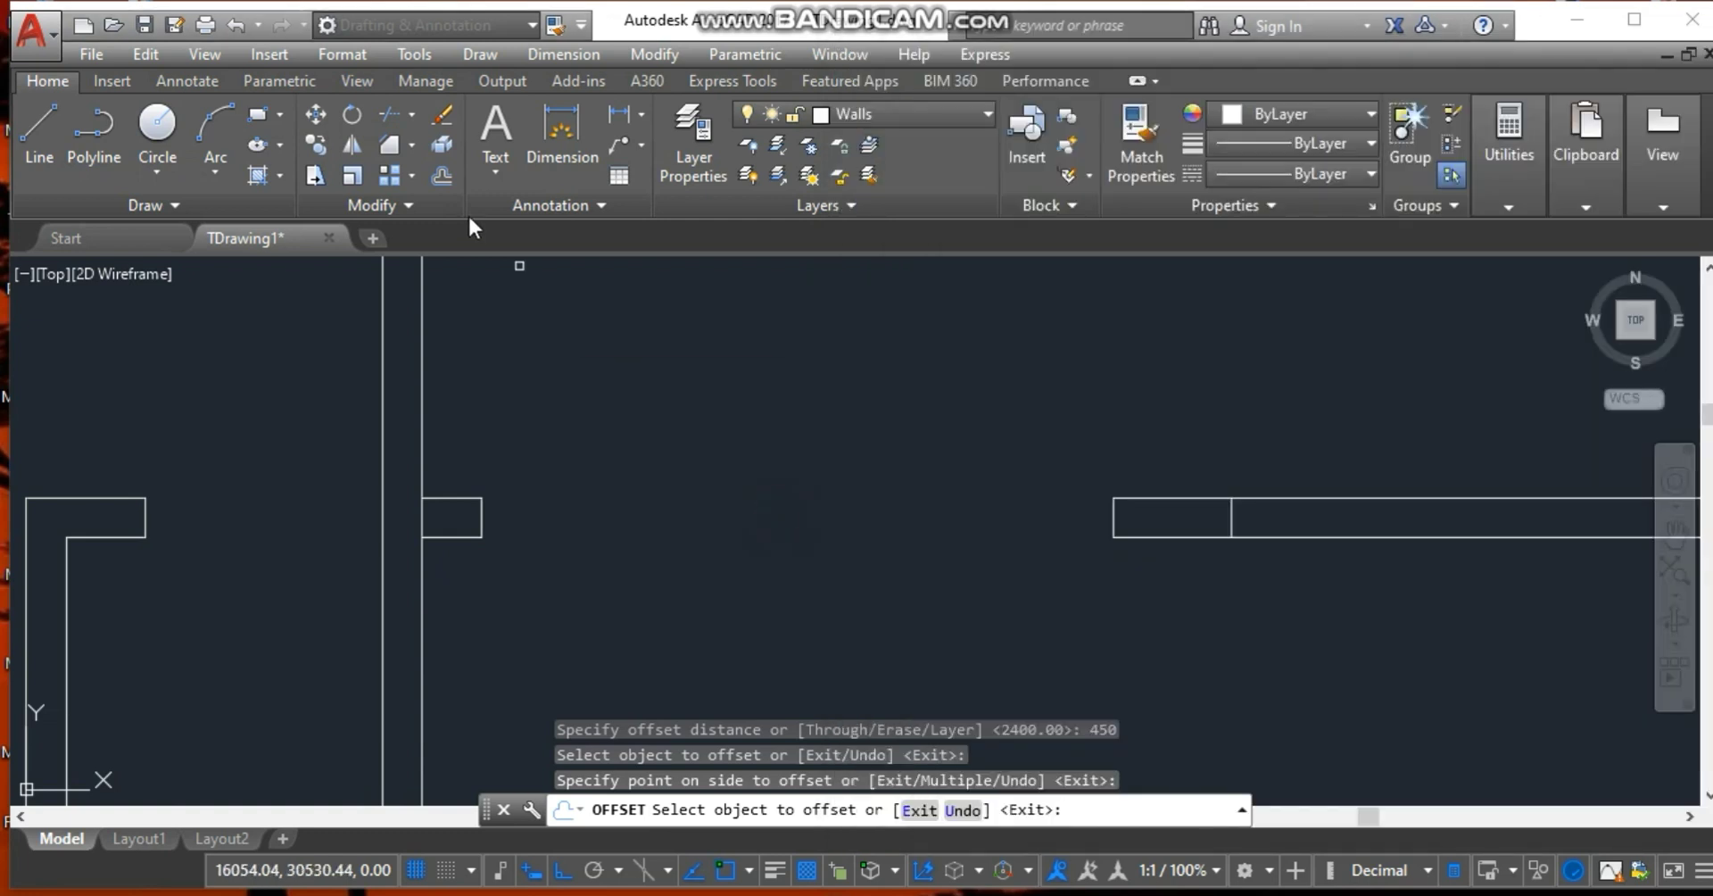
left_click(403, 145)
key("Return")
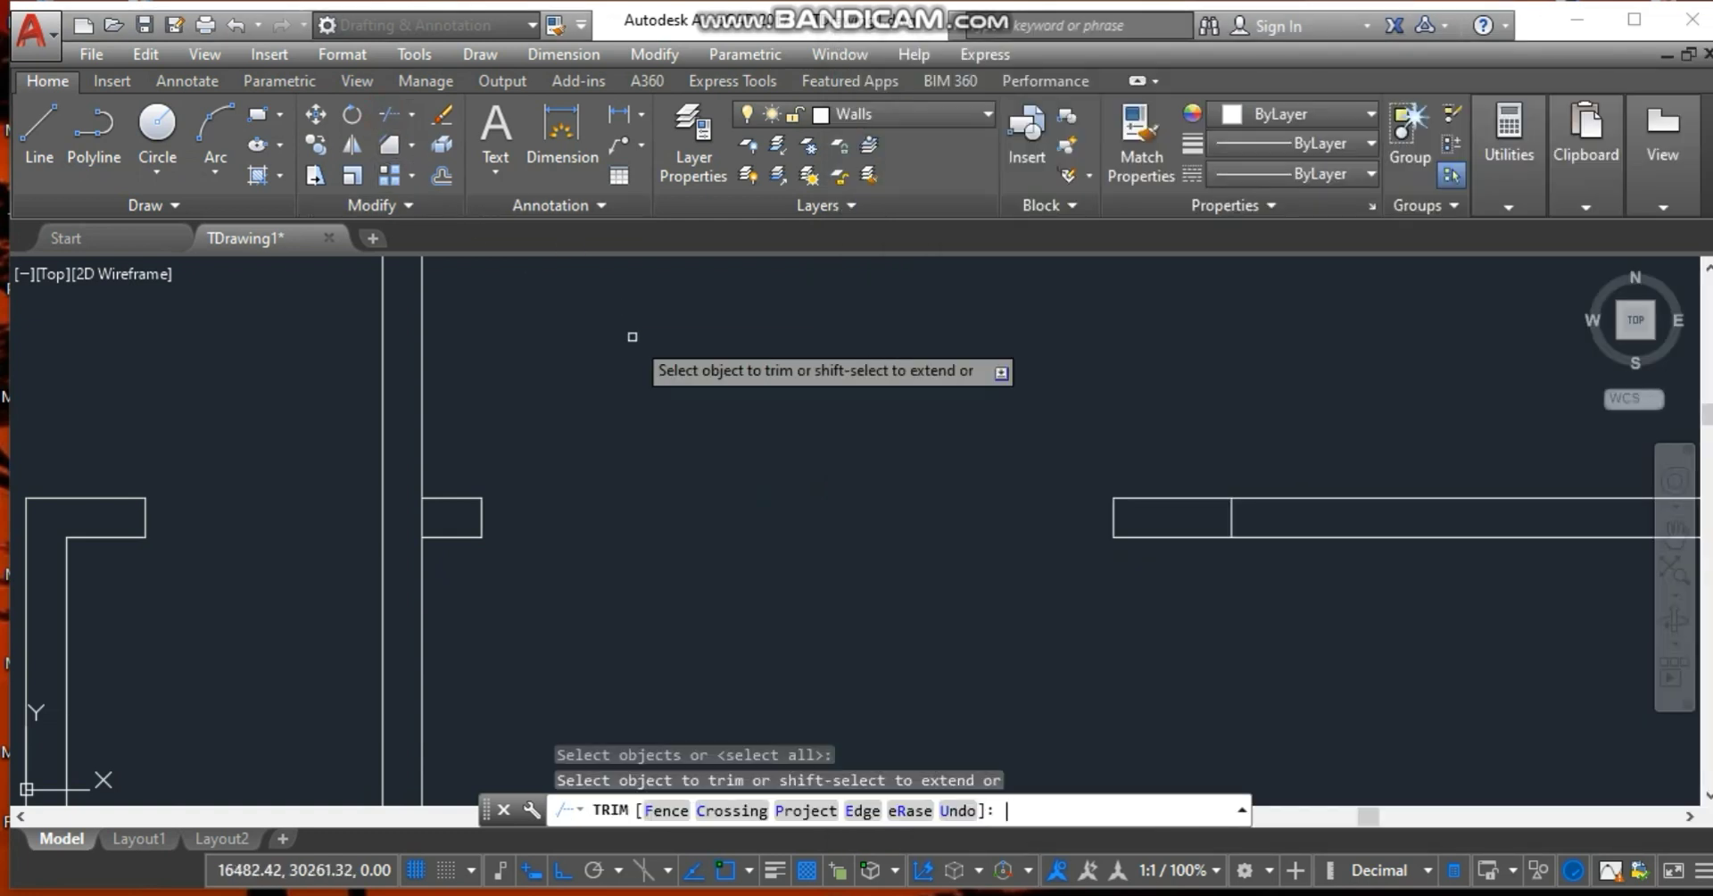
left_click(420, 522)
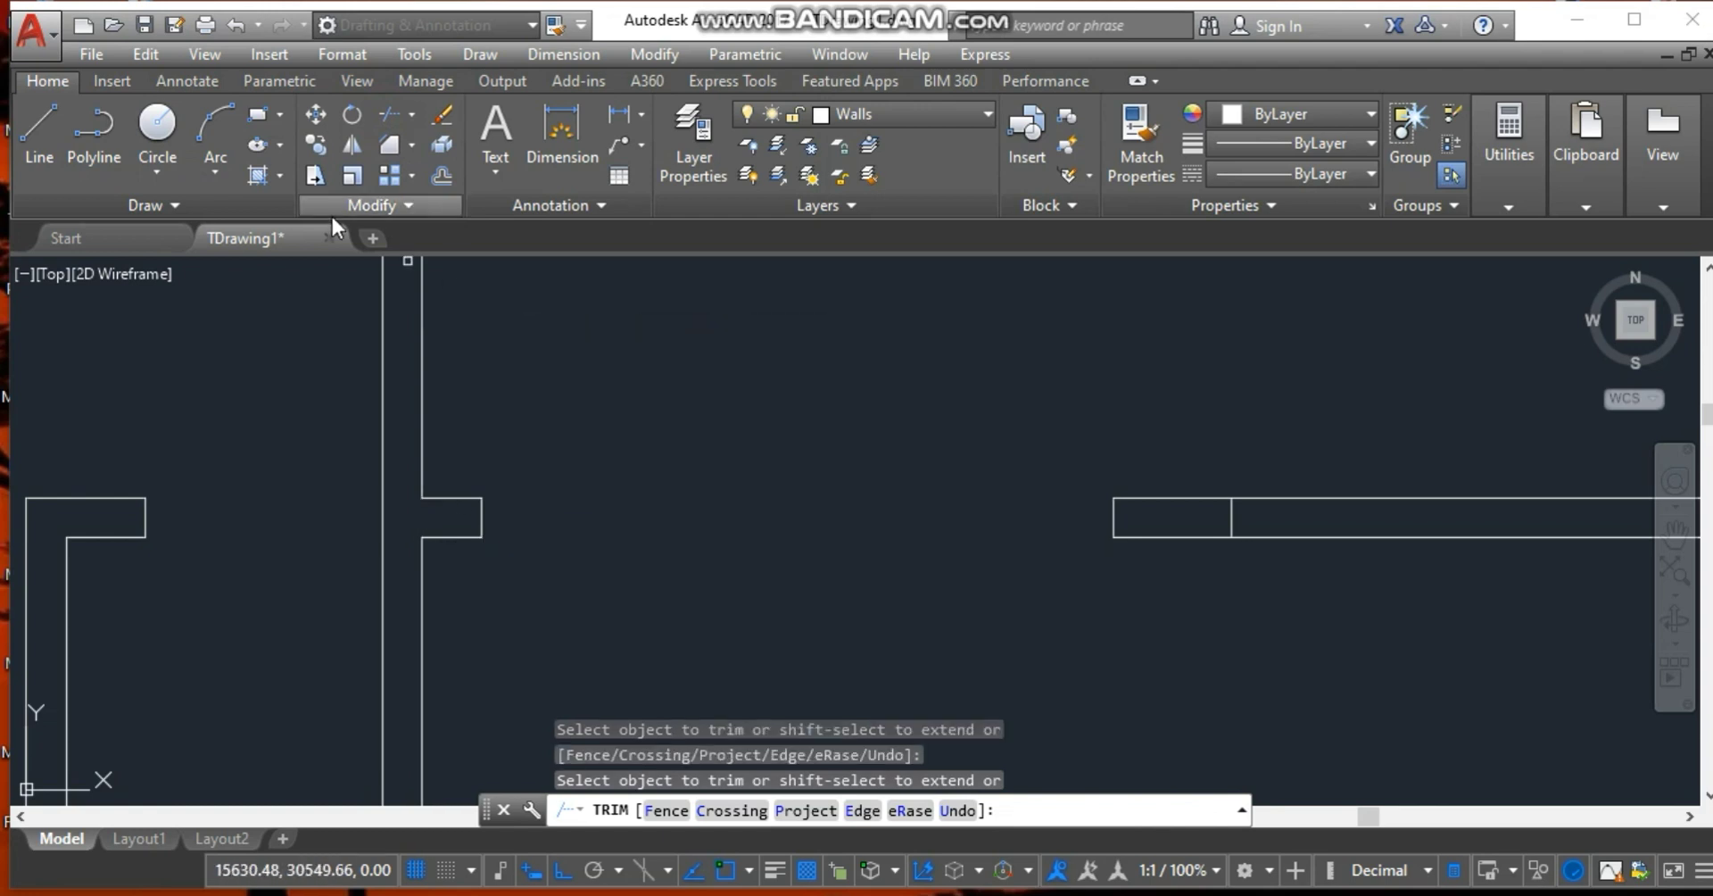
Draw a vertical line 1950 long from level with the bath's lower outer corner up to the 450 mark on the dining wall's underside.
left_click(39, 125)
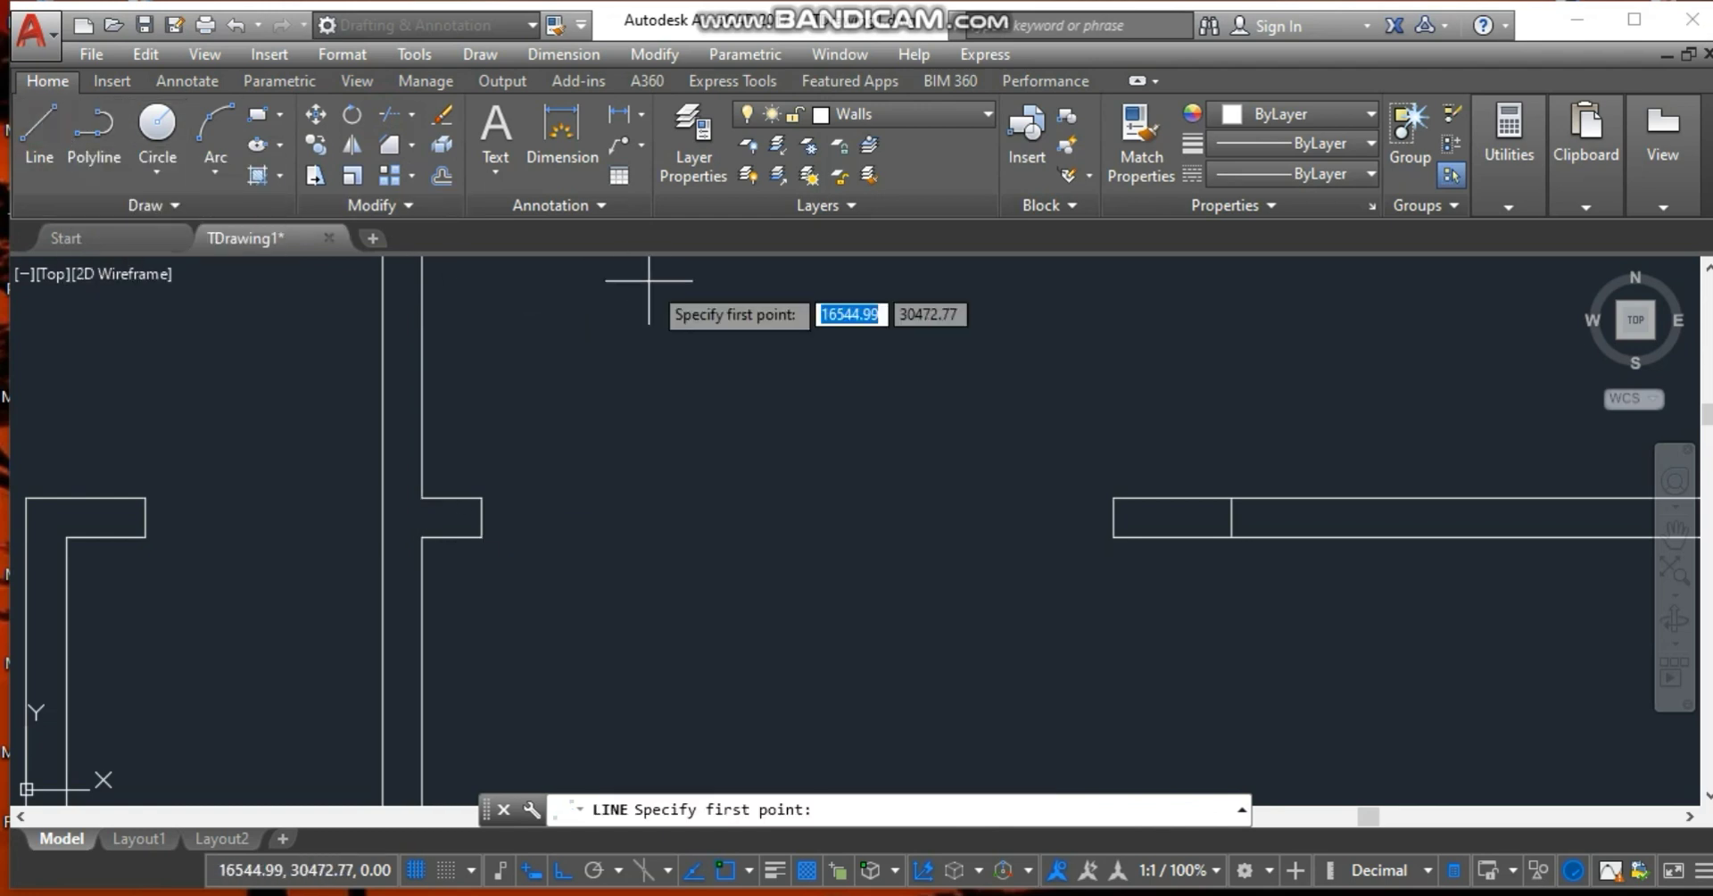
scroll(1154, 568, "down", 1)
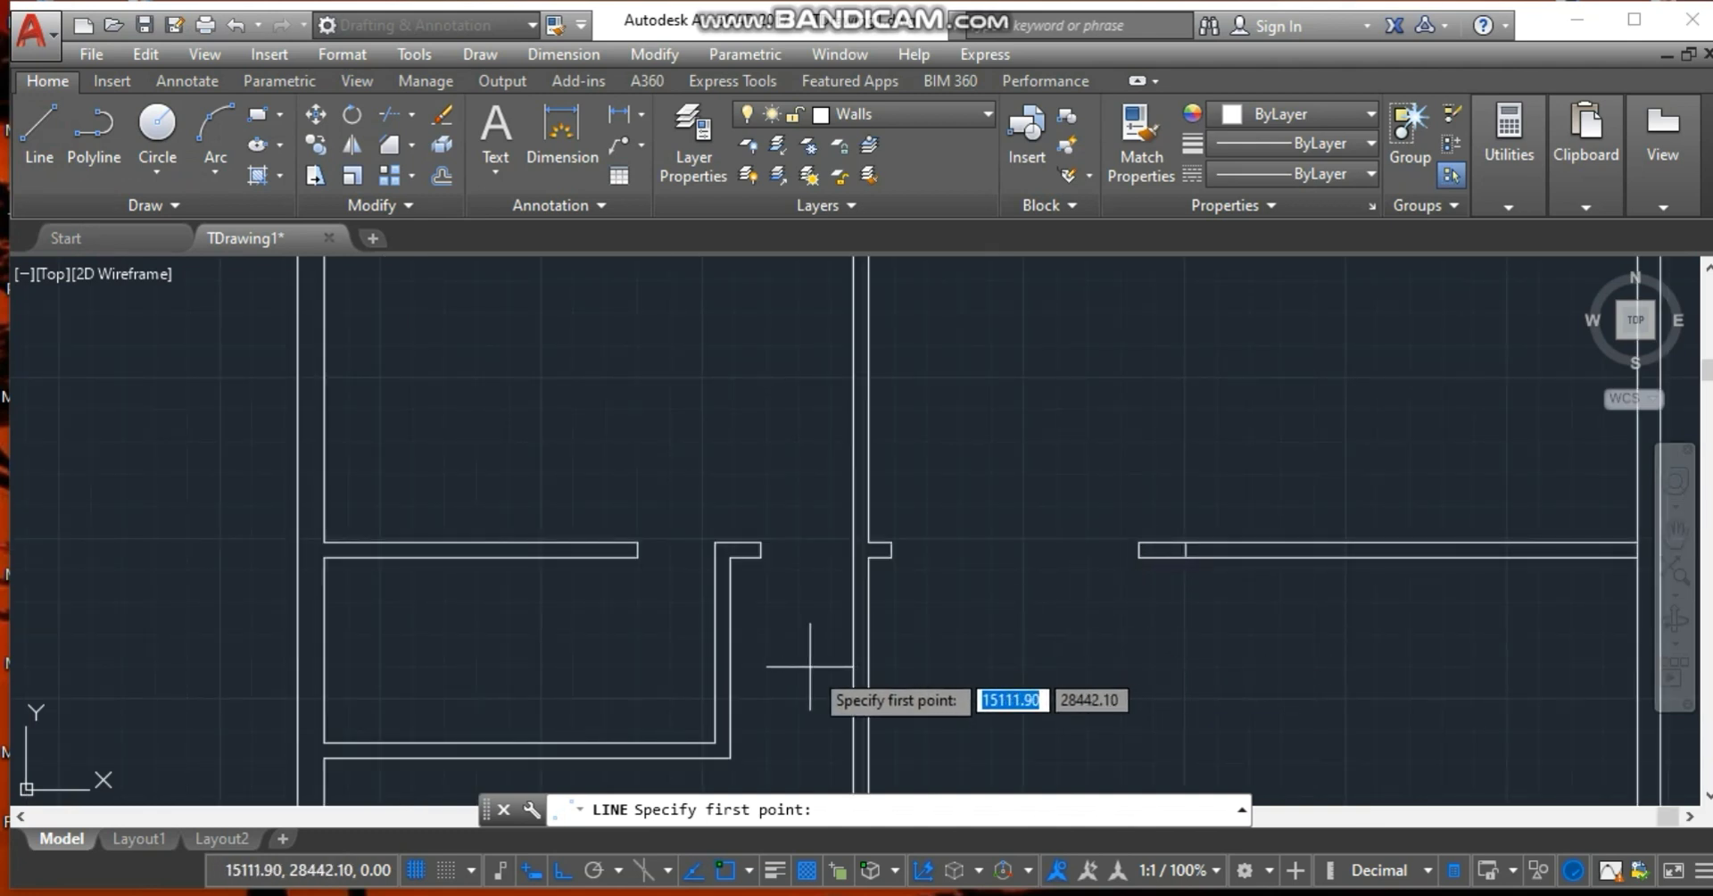
scroll(809, 666, "down", 1)
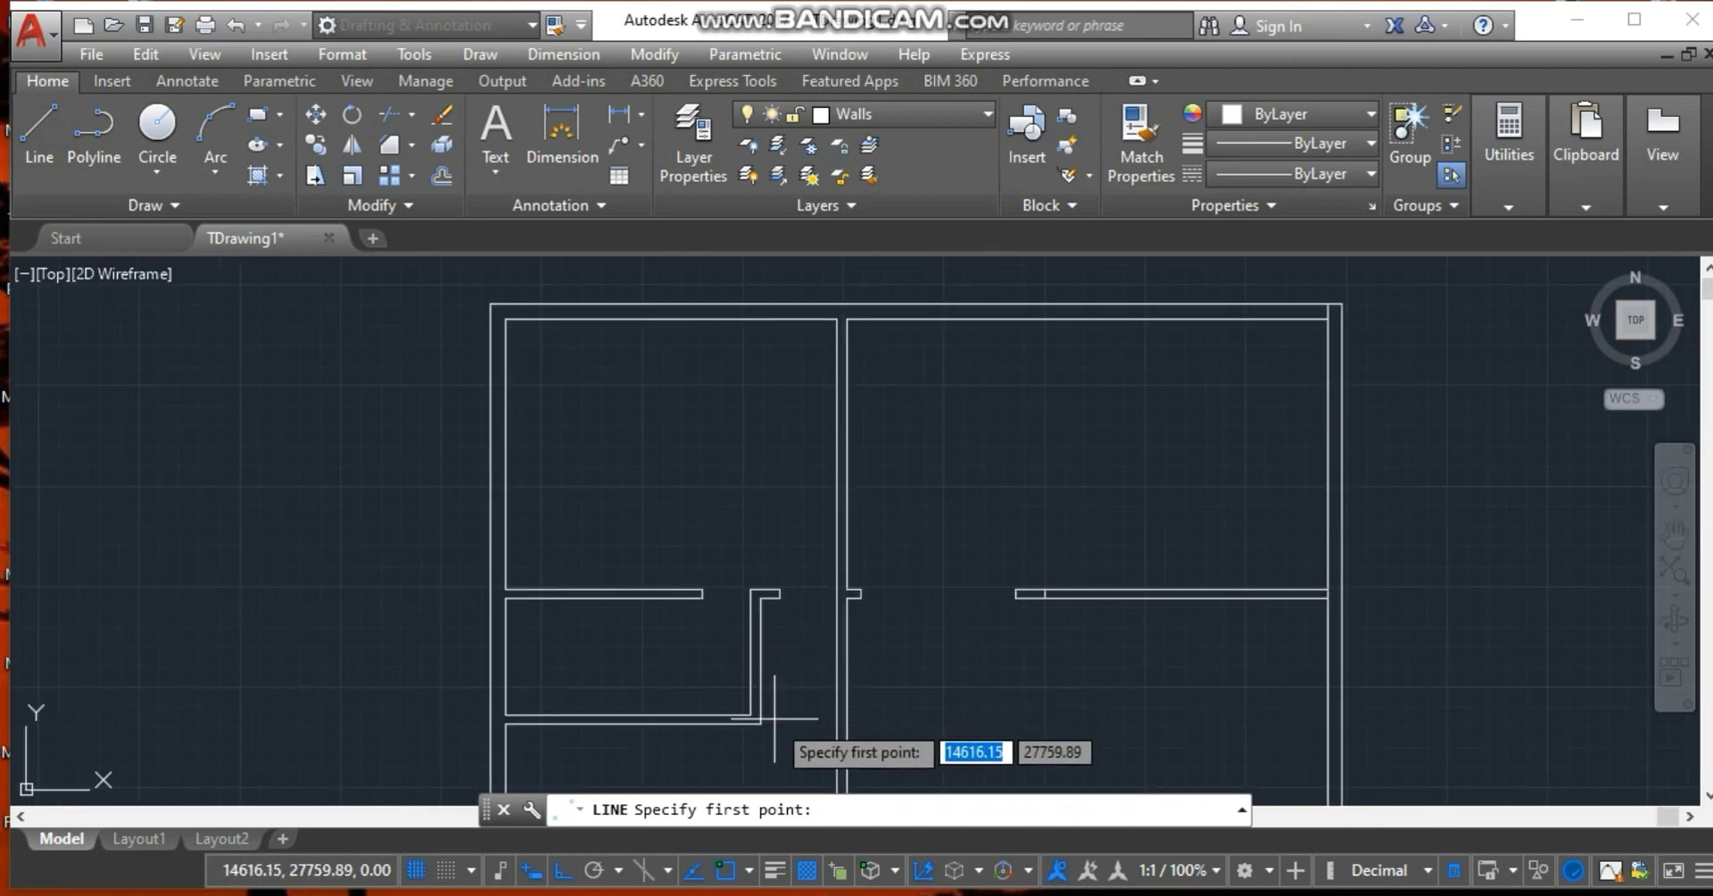
mouse_move(760, 724)
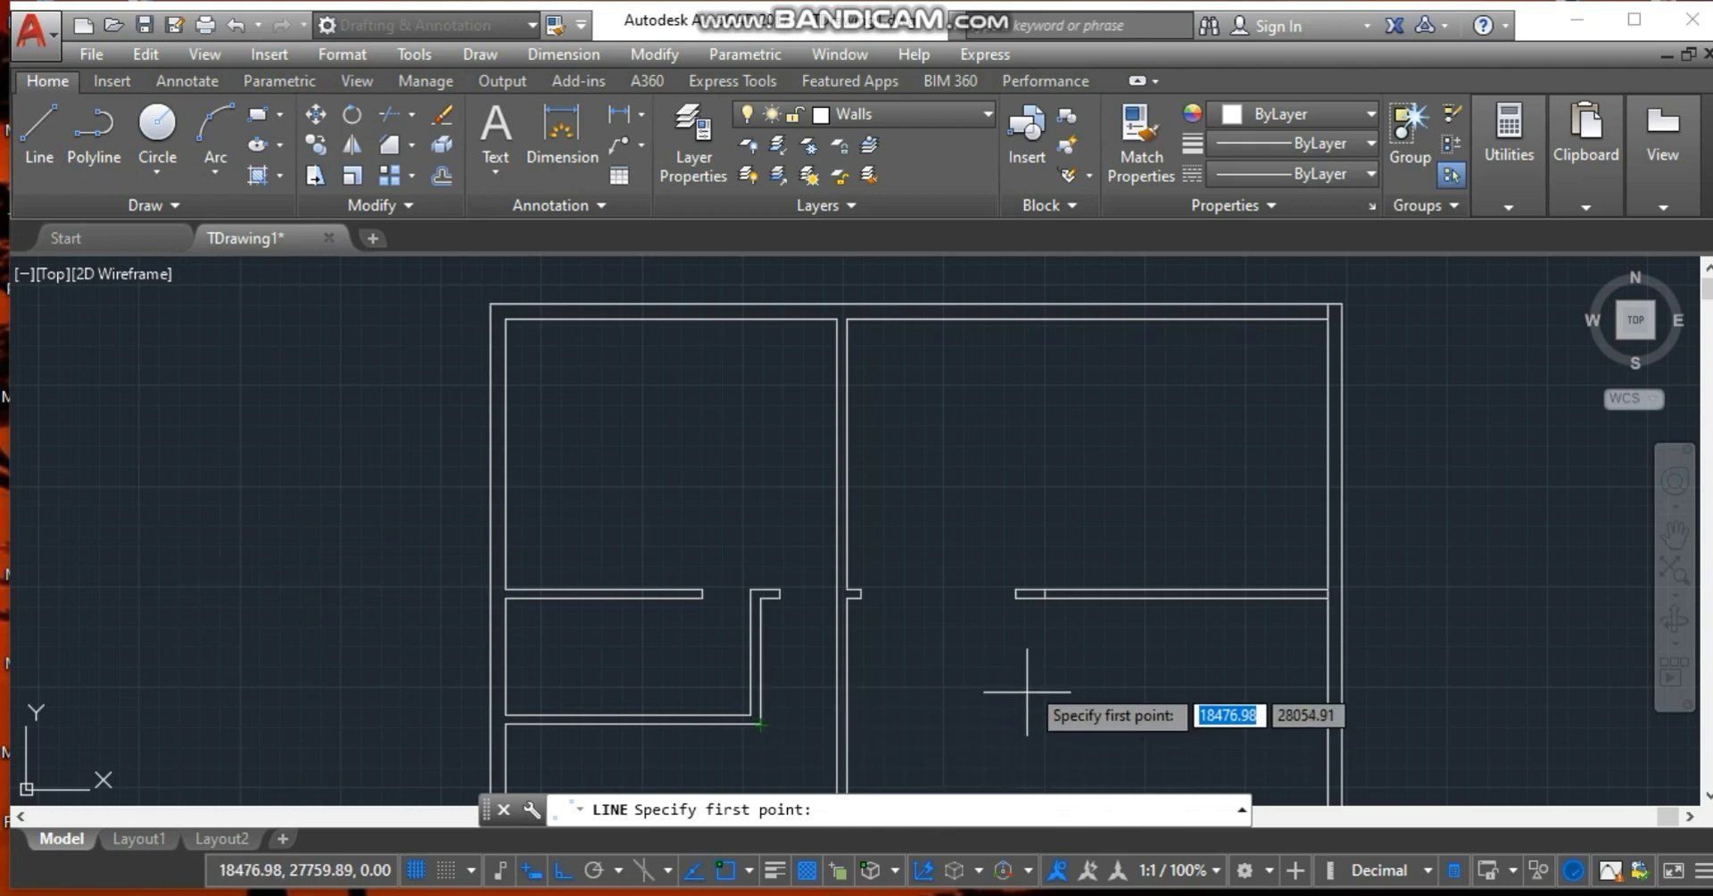
mouse_move(1044, 596)
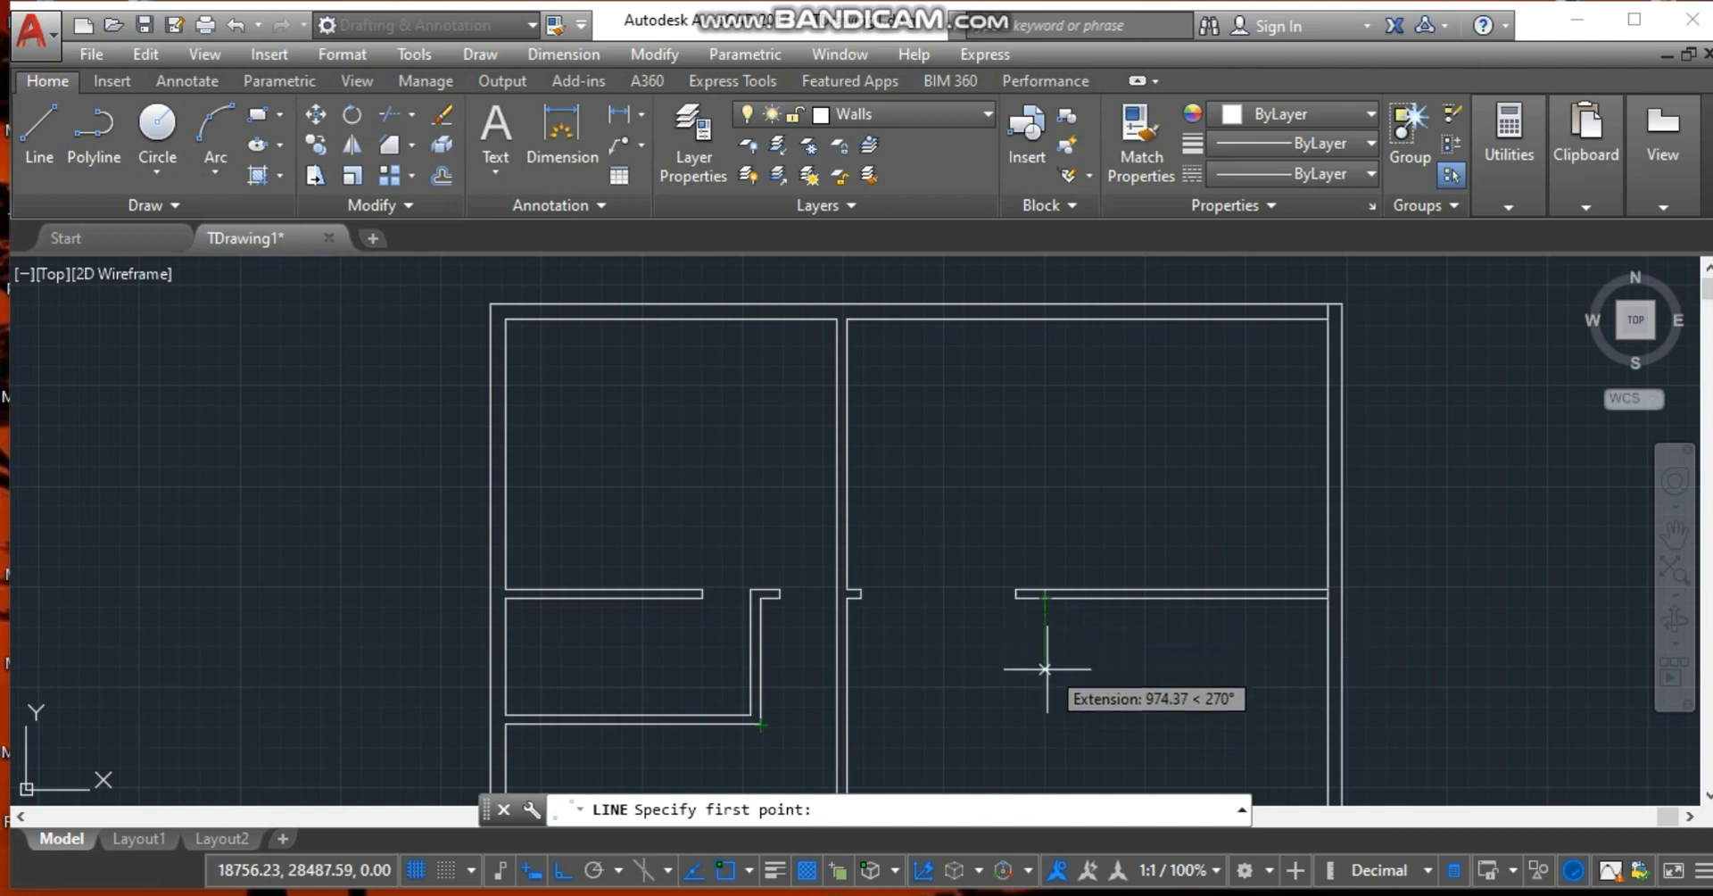
left_click(1044, 723)
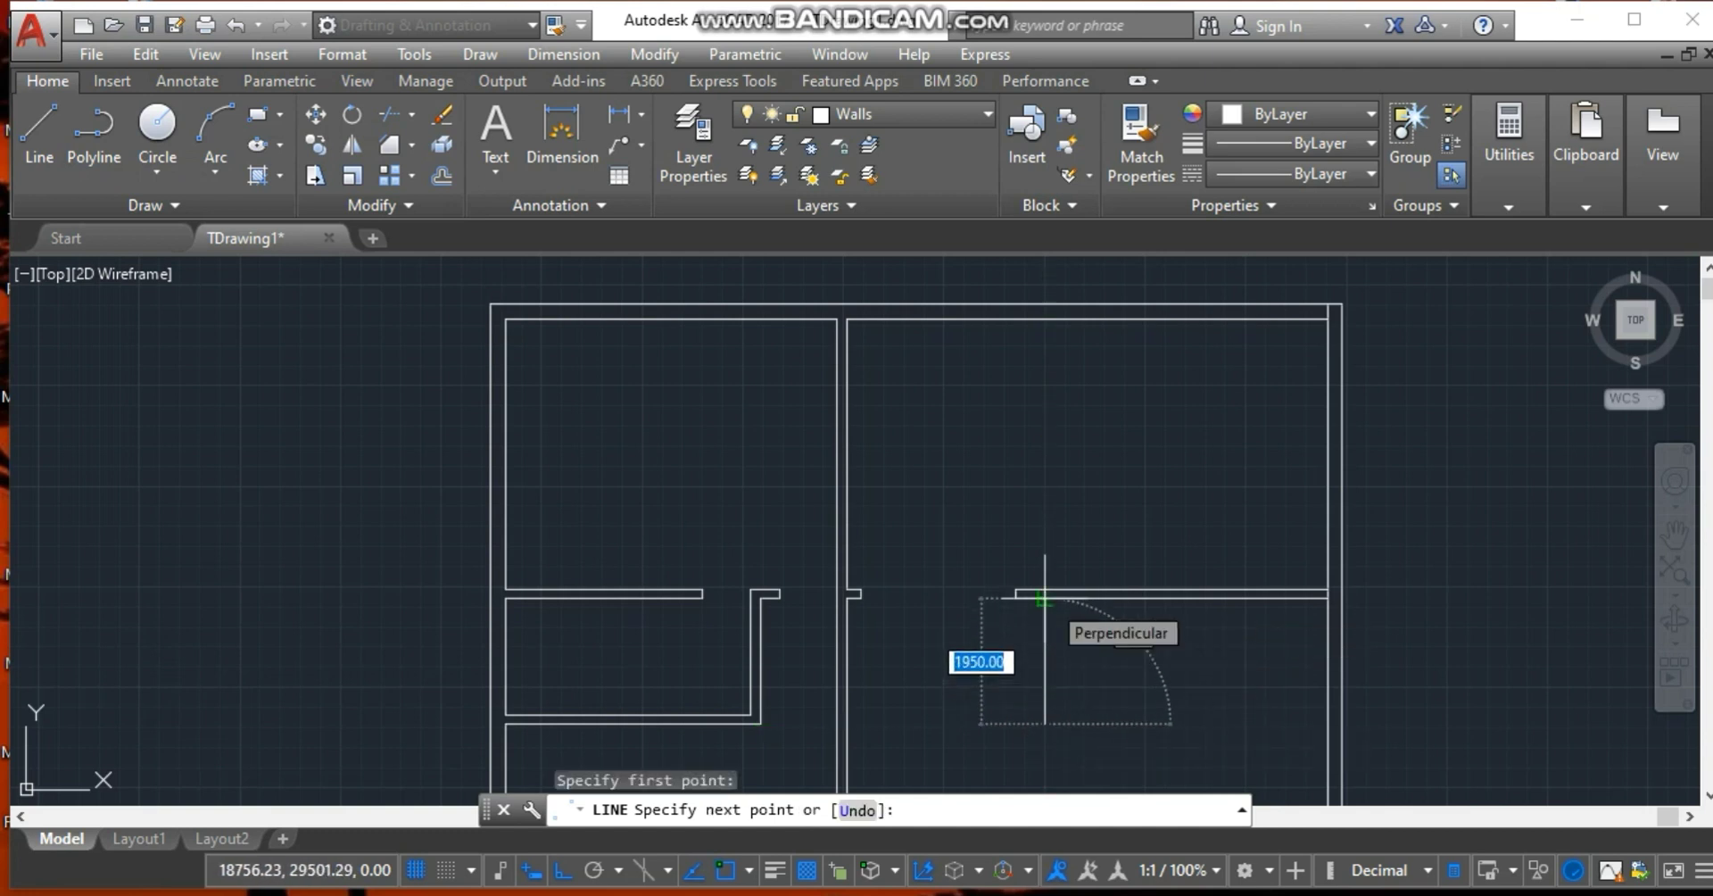
left_click(1045, 596)
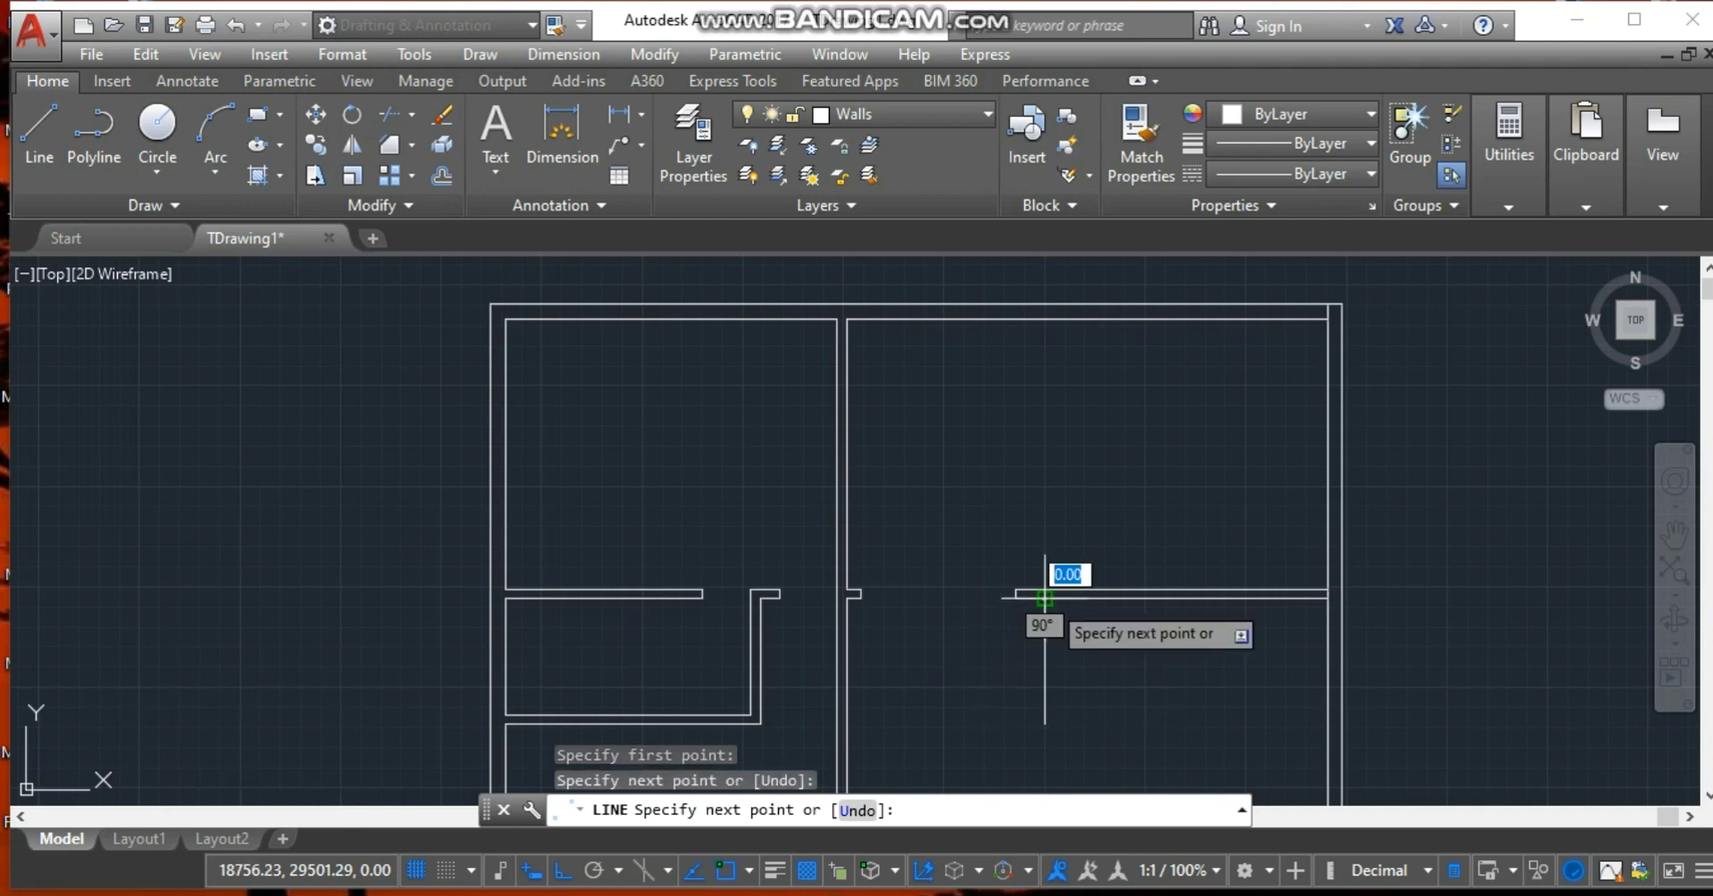
key("Escape")
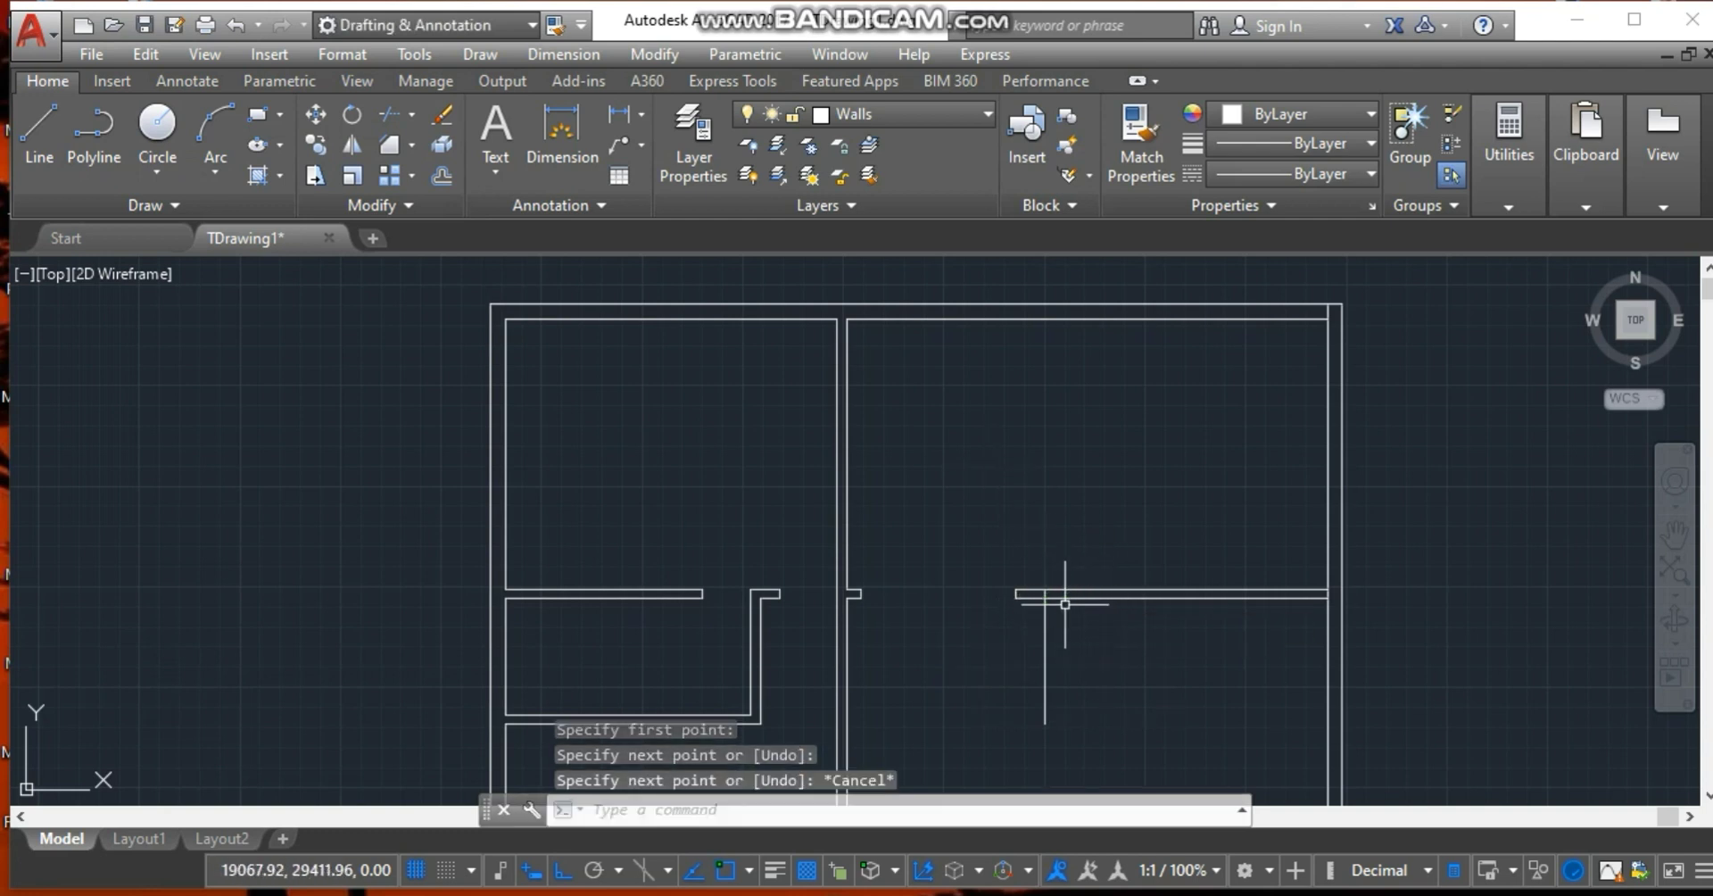
Delete the short 450 offset line inside the dining wall's thickness.
scroll(1064, 594, "up", 7)
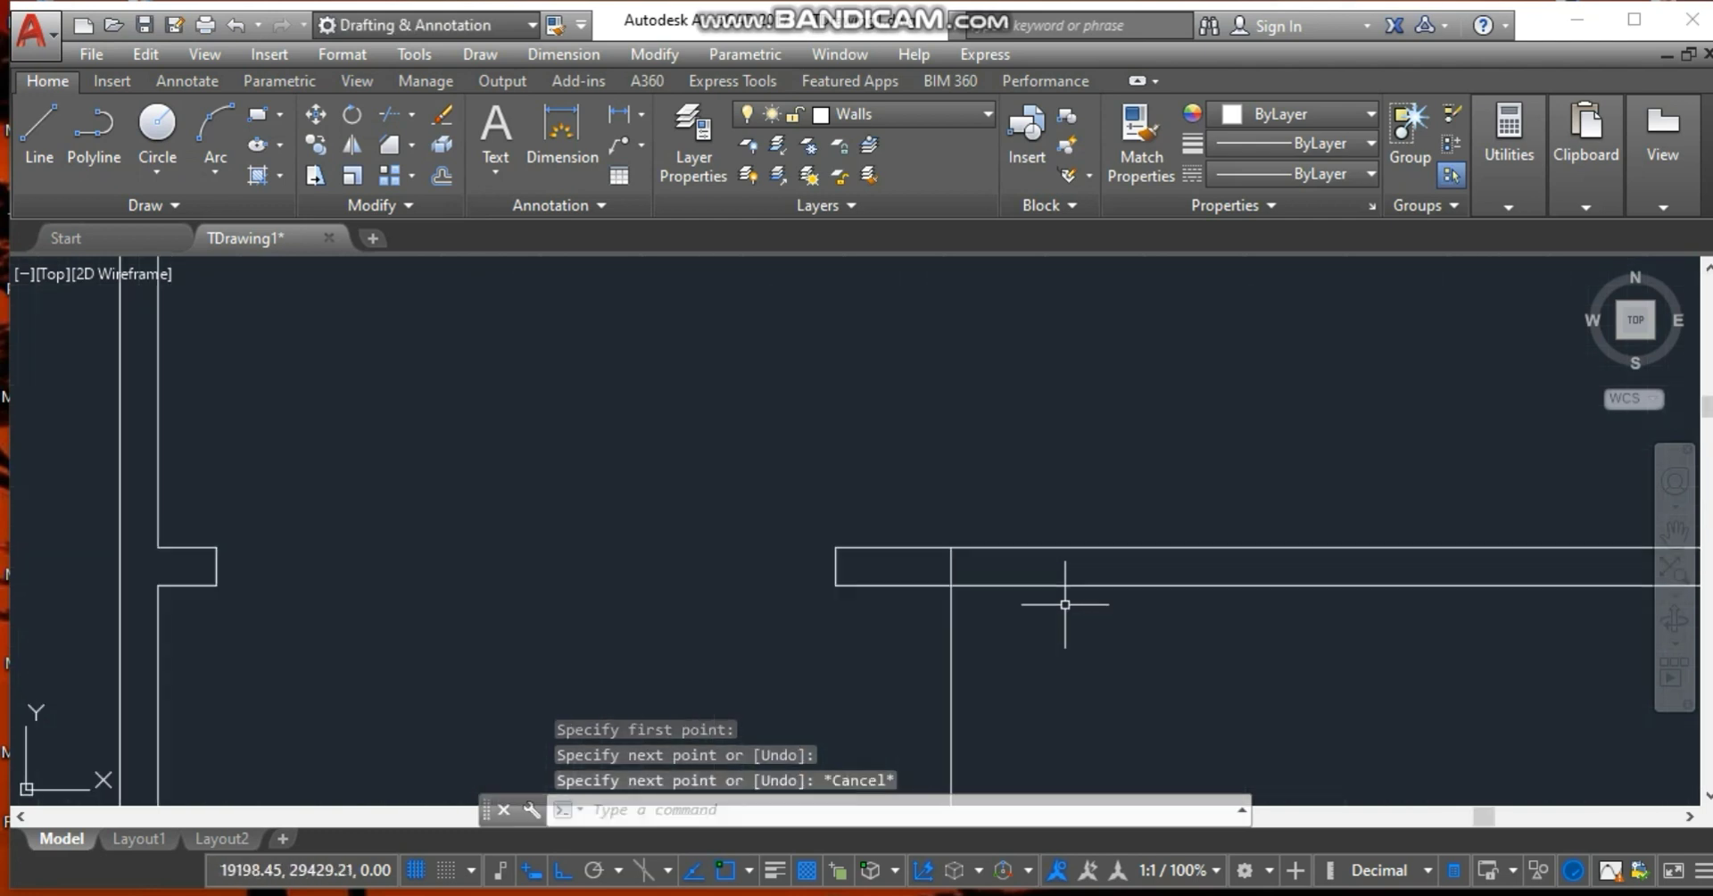
left_click(948, 565)
key("Delete")
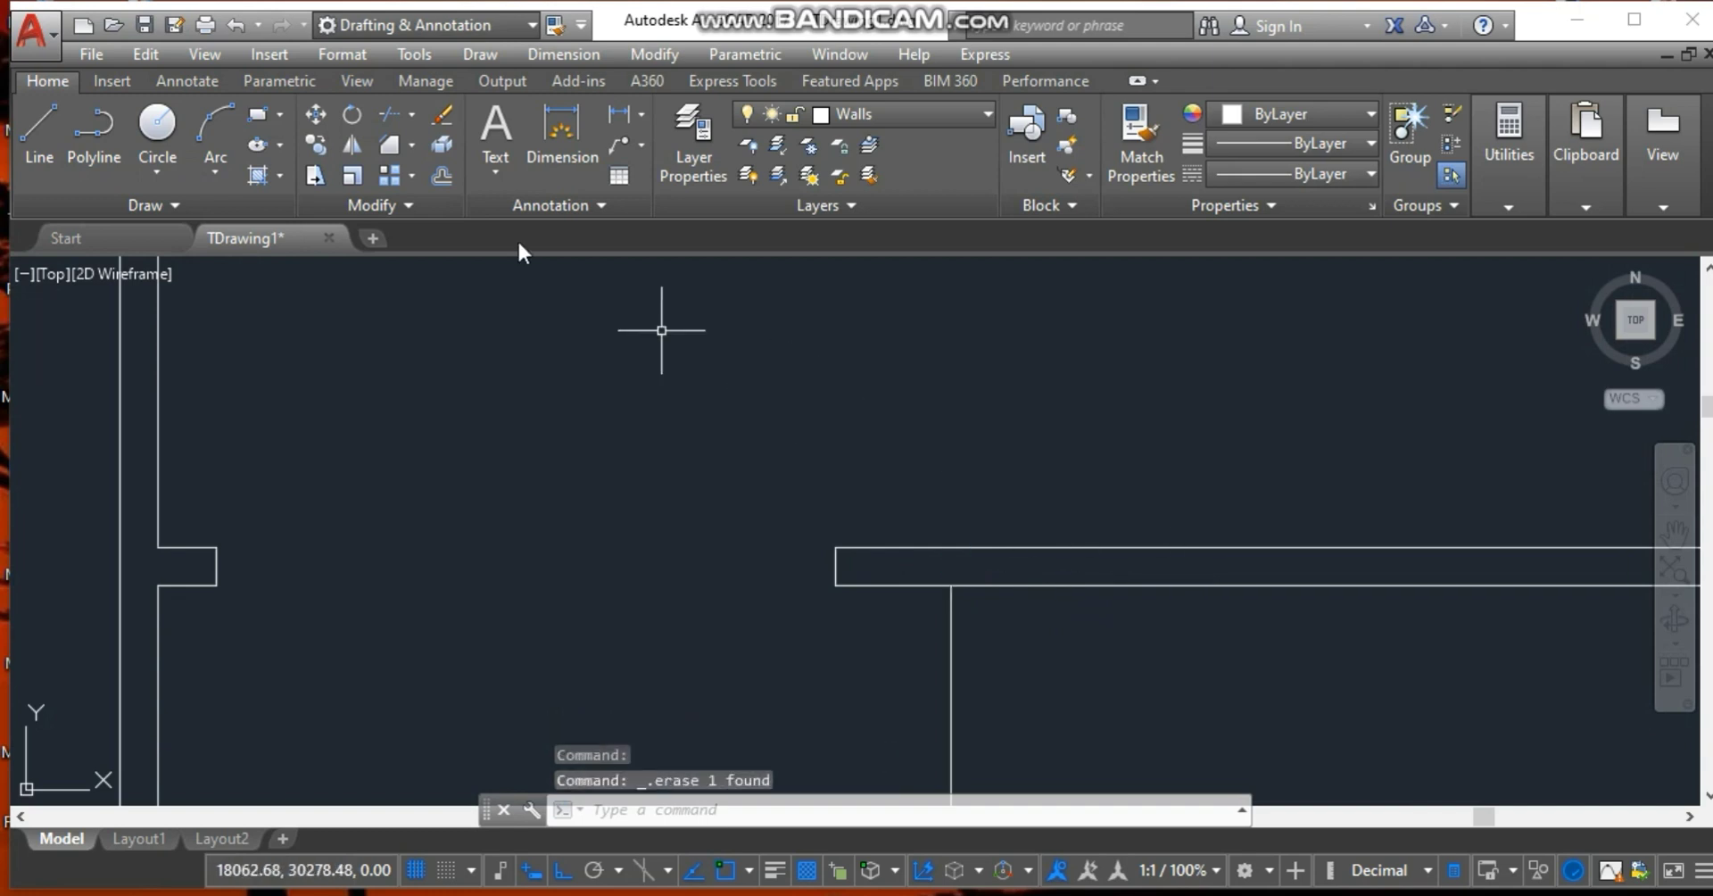
Offset the vertical partition line below the dining wall 150 to the right to form the kitchen's left wall.
left_click(450, 171)
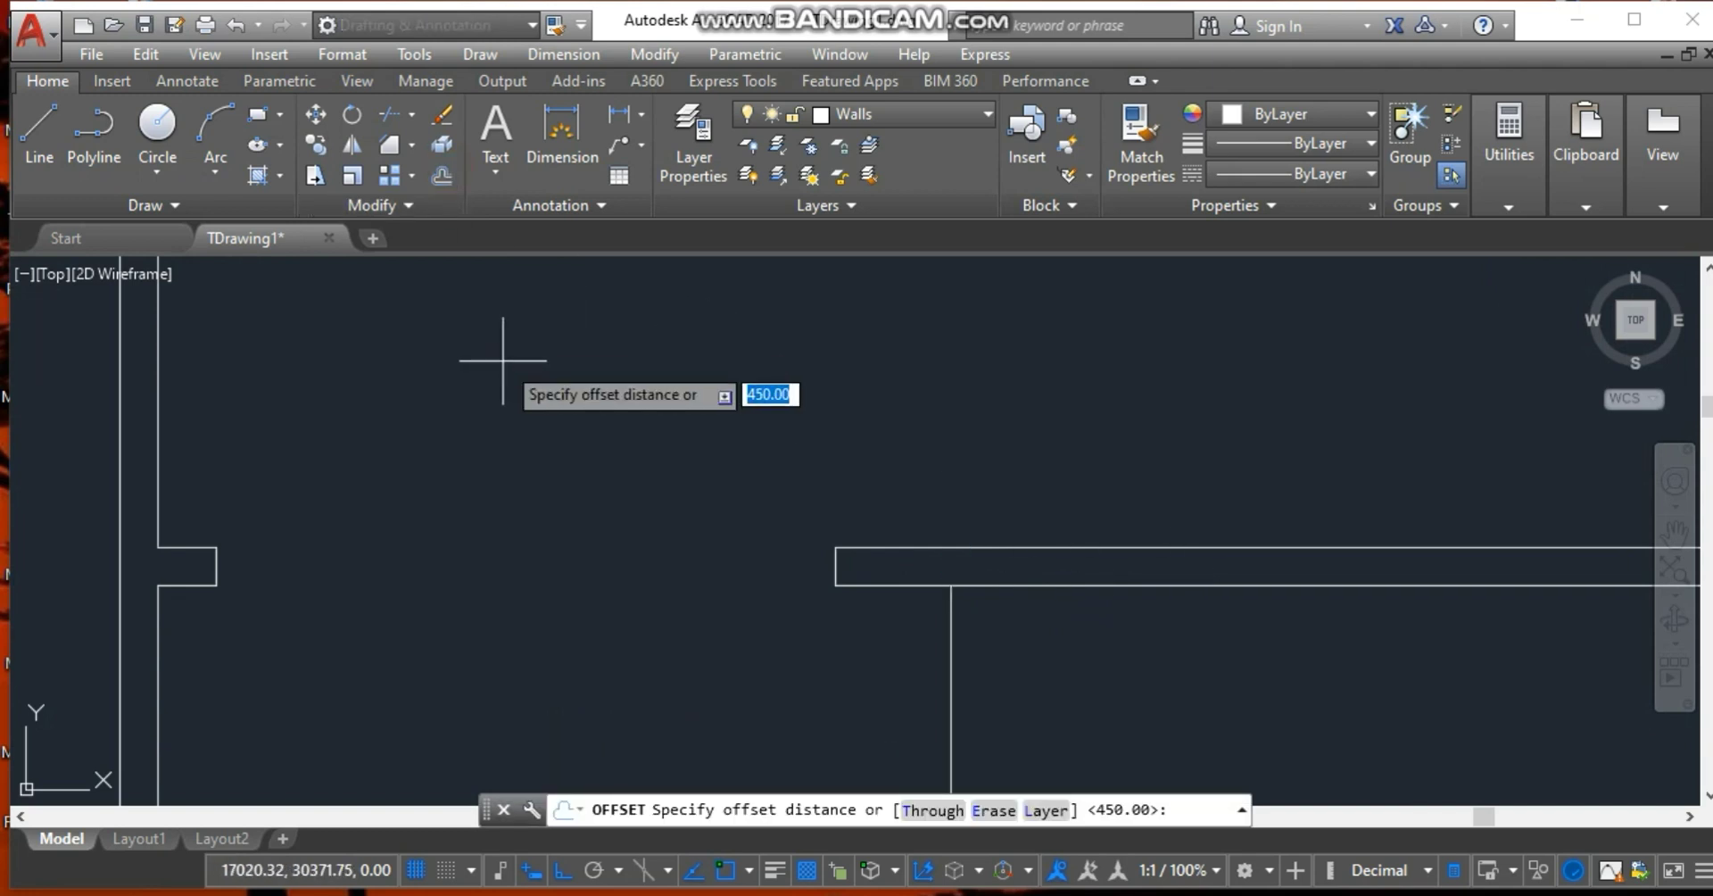
type("150")
key("Return")
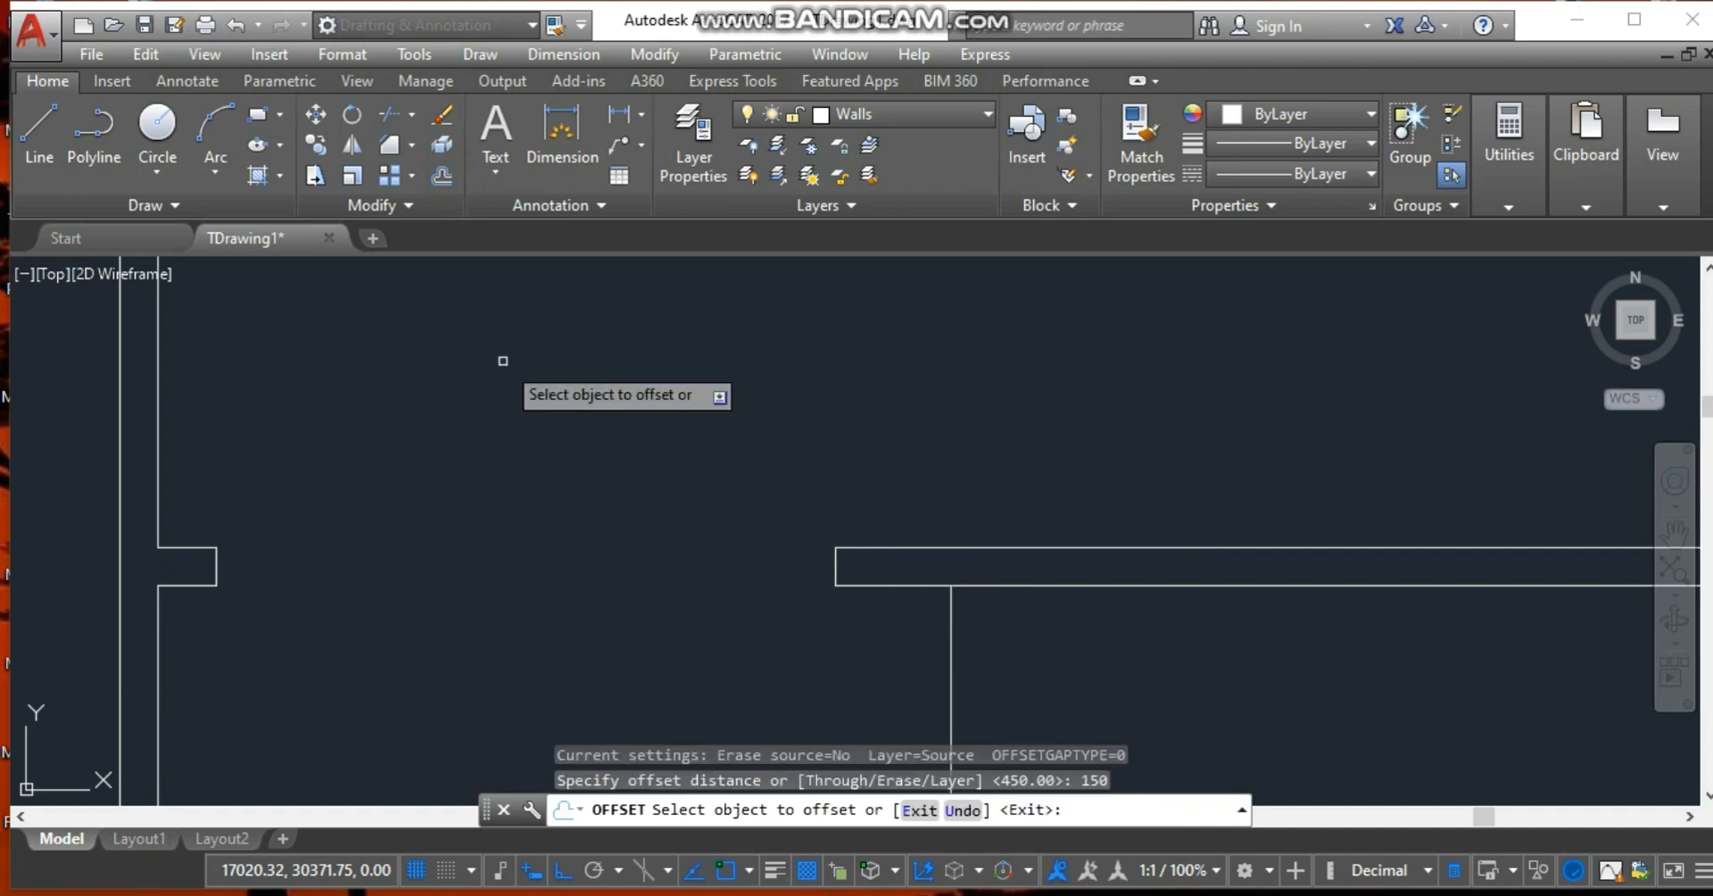
left_click(951, 623)
left_click(989, 635)
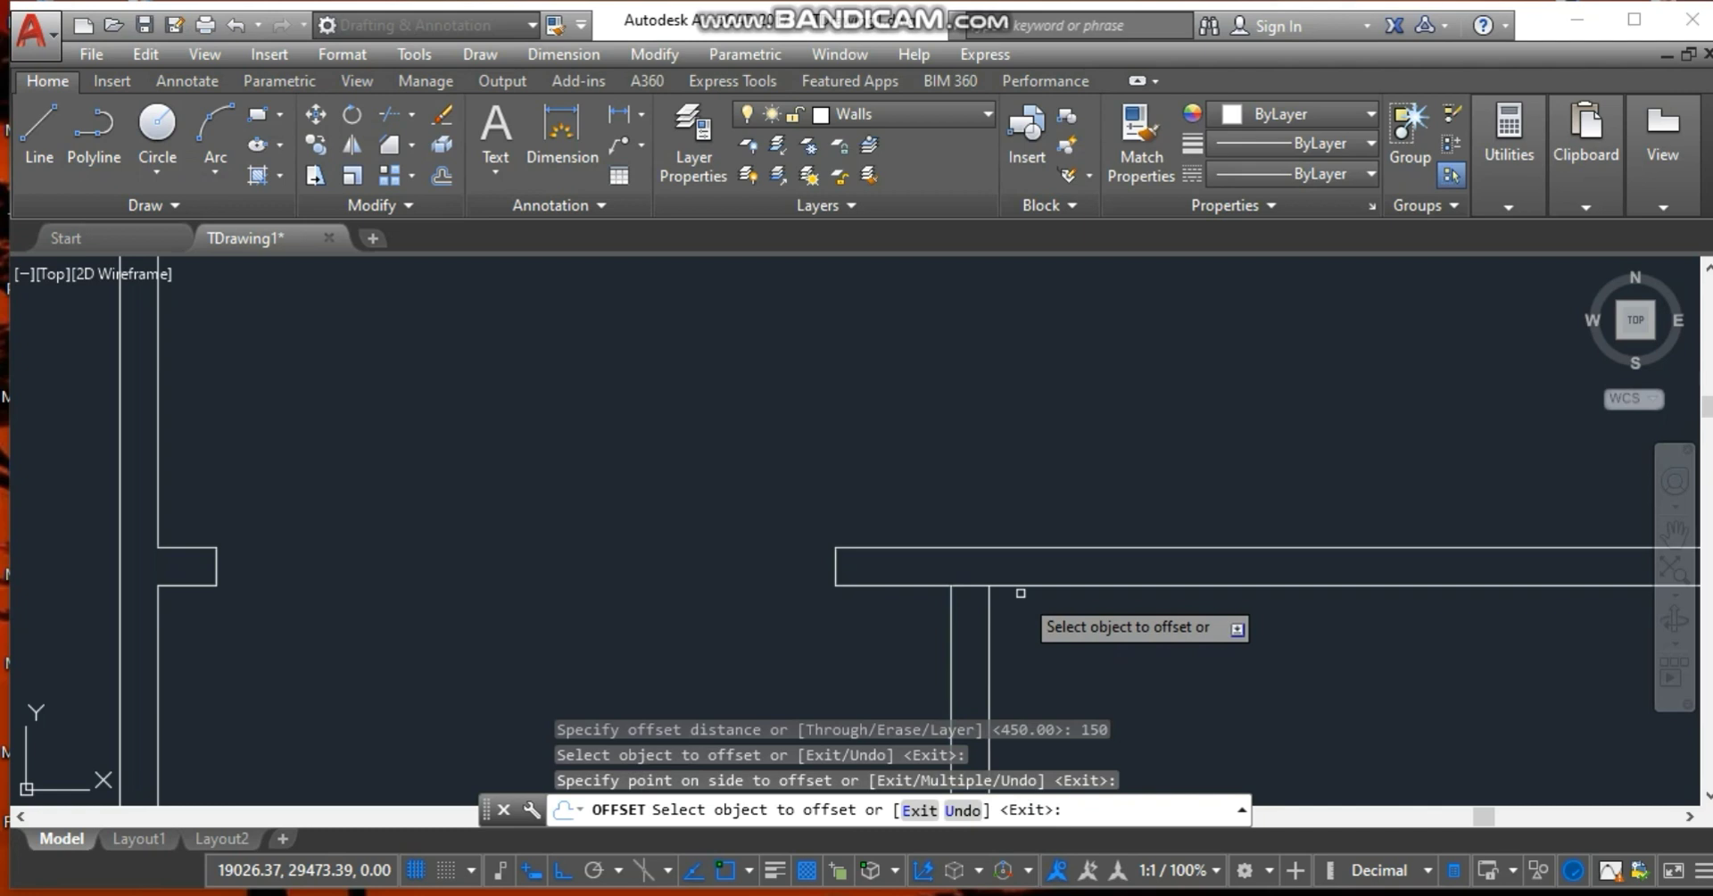
Draw a horizontal line from the lower end of the kitchen wall's inner line to the inner face of the right outer wall.
scroll(1020, 592, "down", 4)
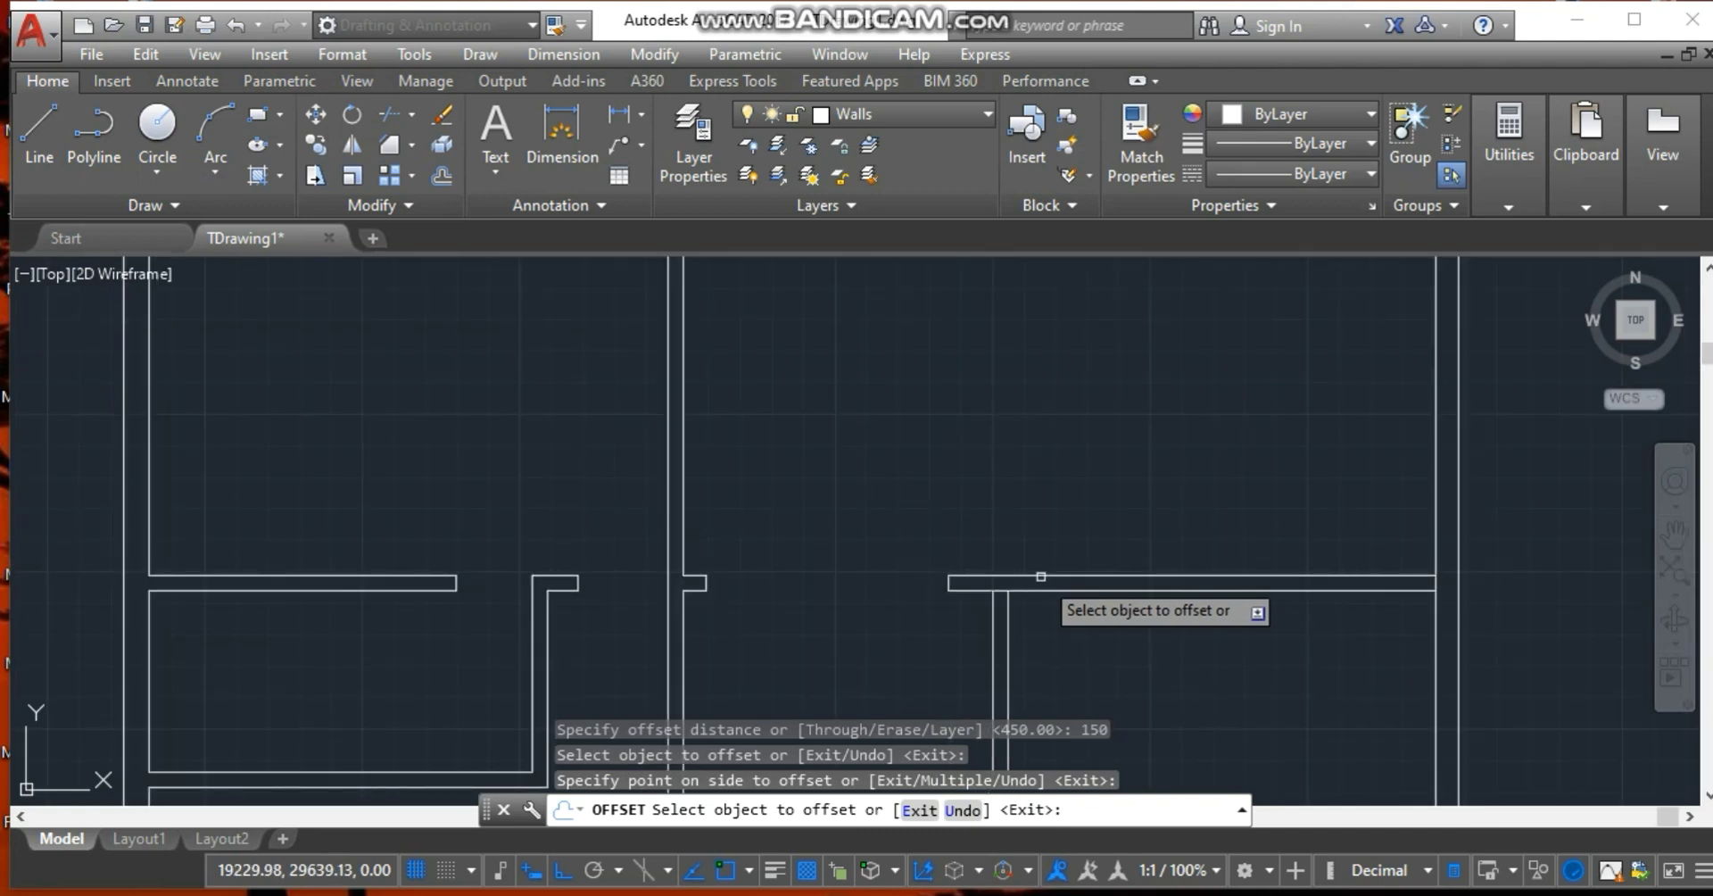
scroll(1040, 576, "down", 2)
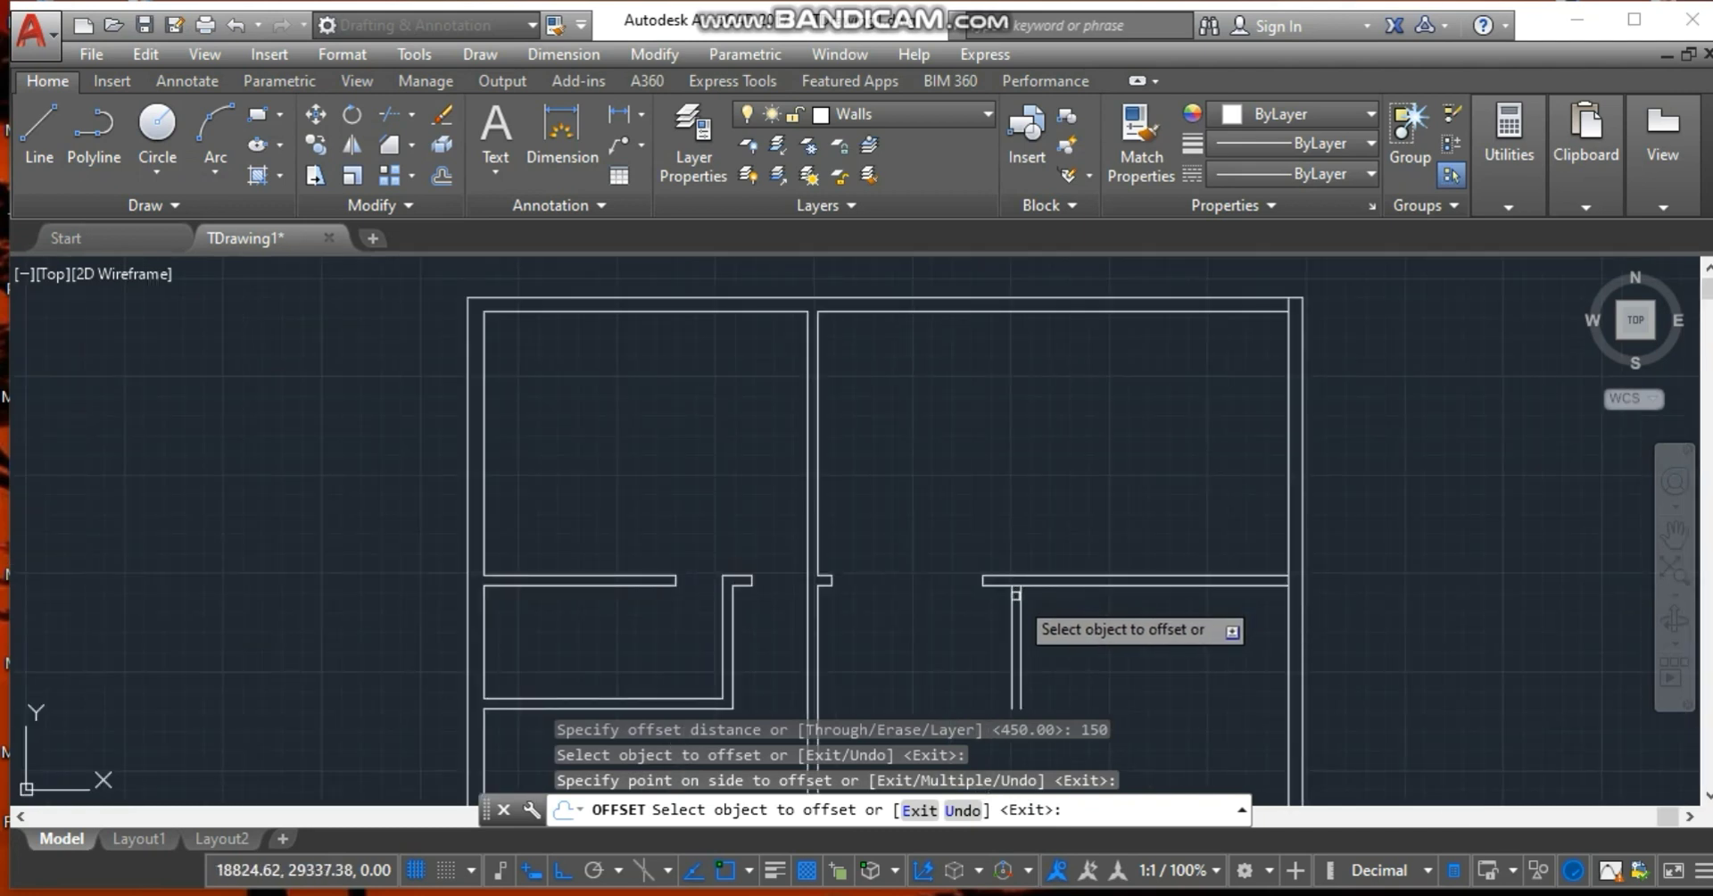
left_click(41, 132)
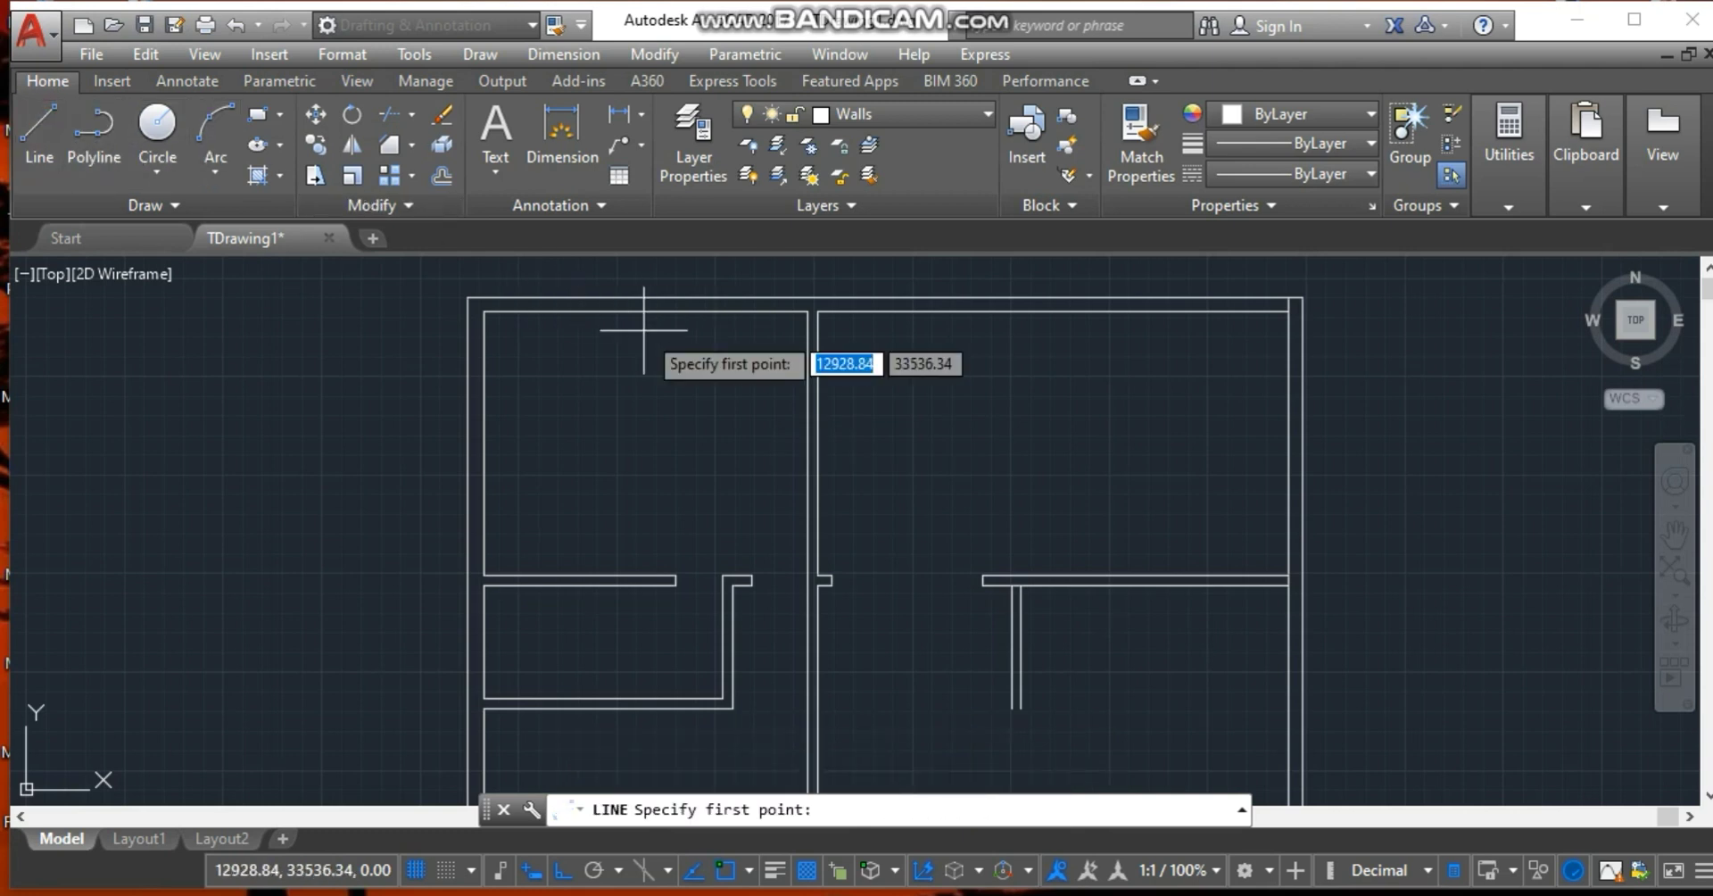
left_click(1020, 708)
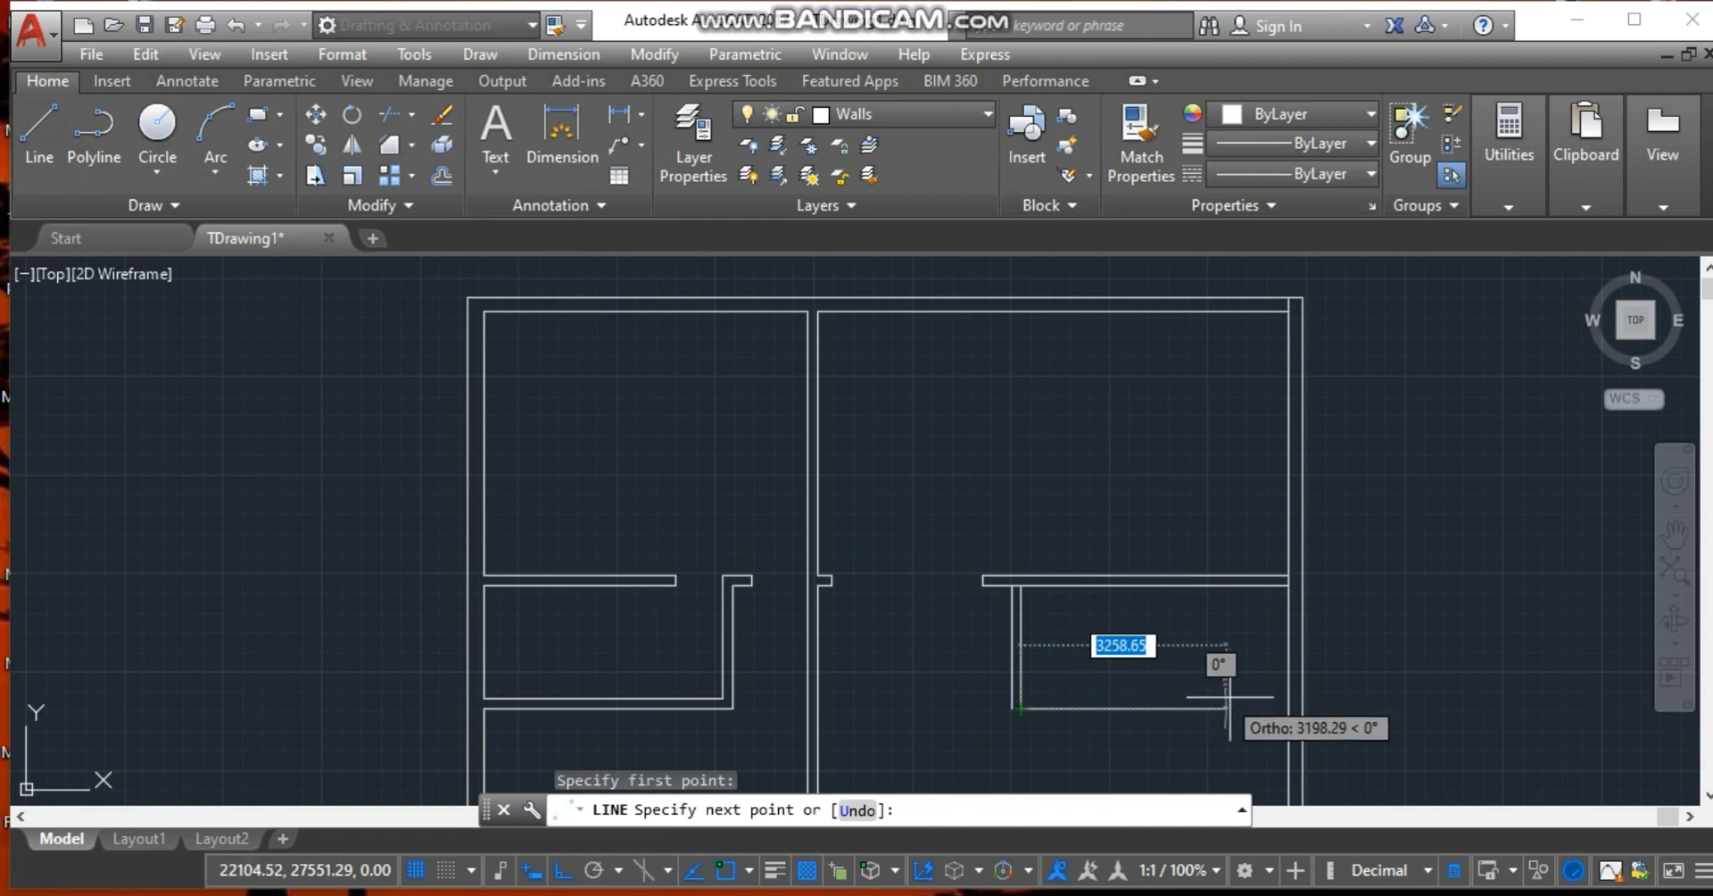
left_click(1289, 710)
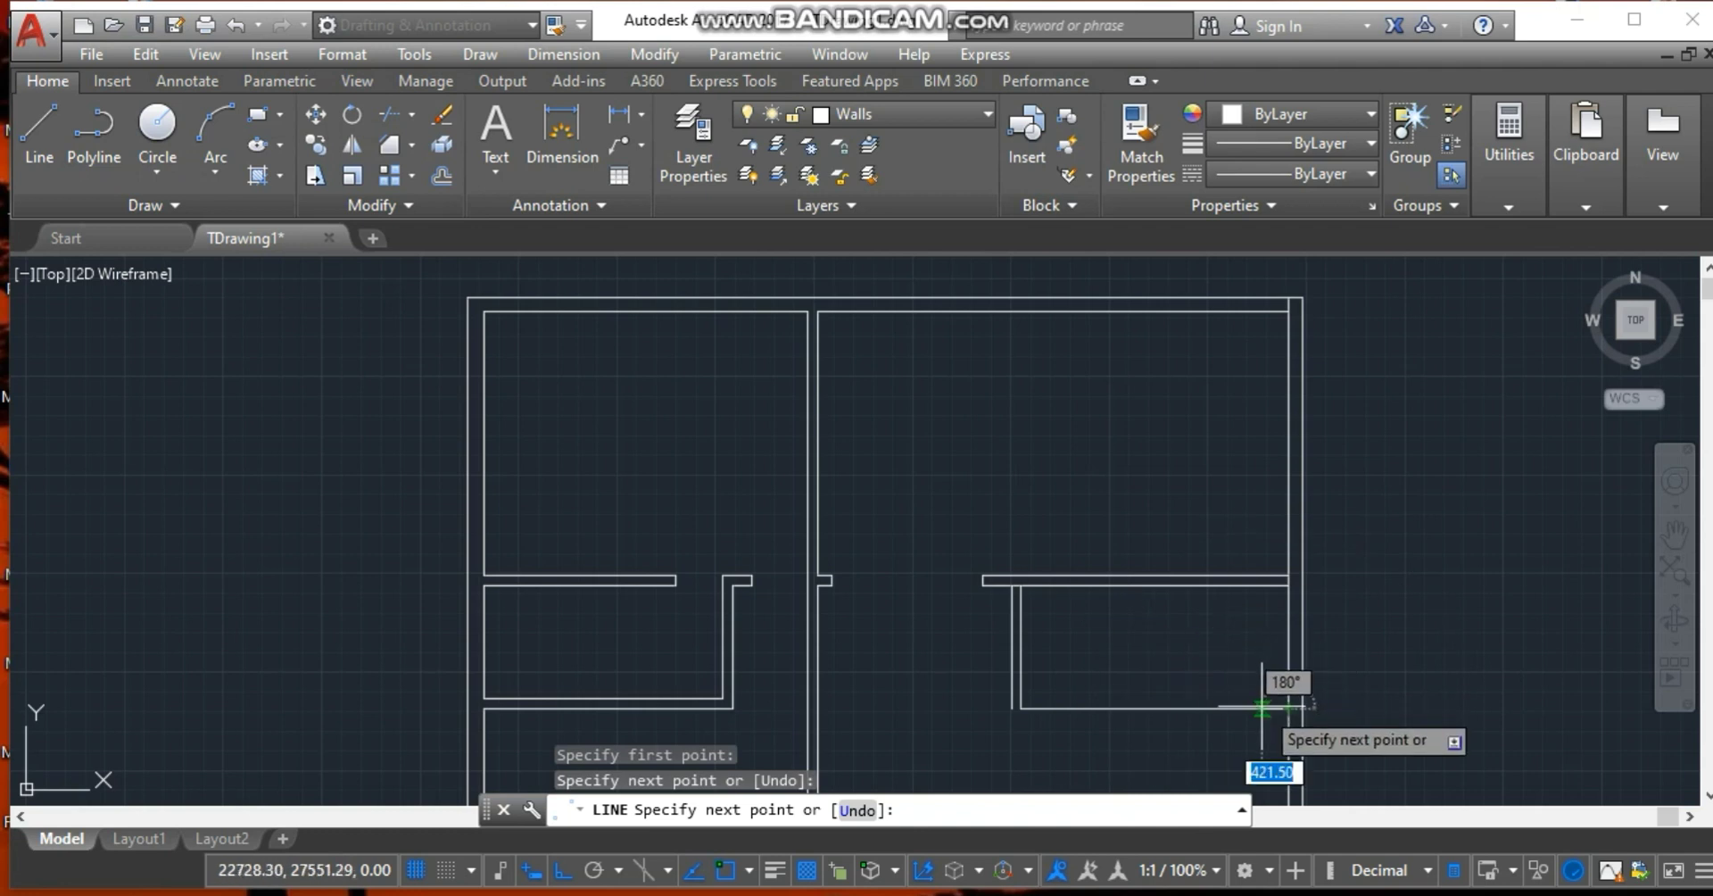
key("Escape")
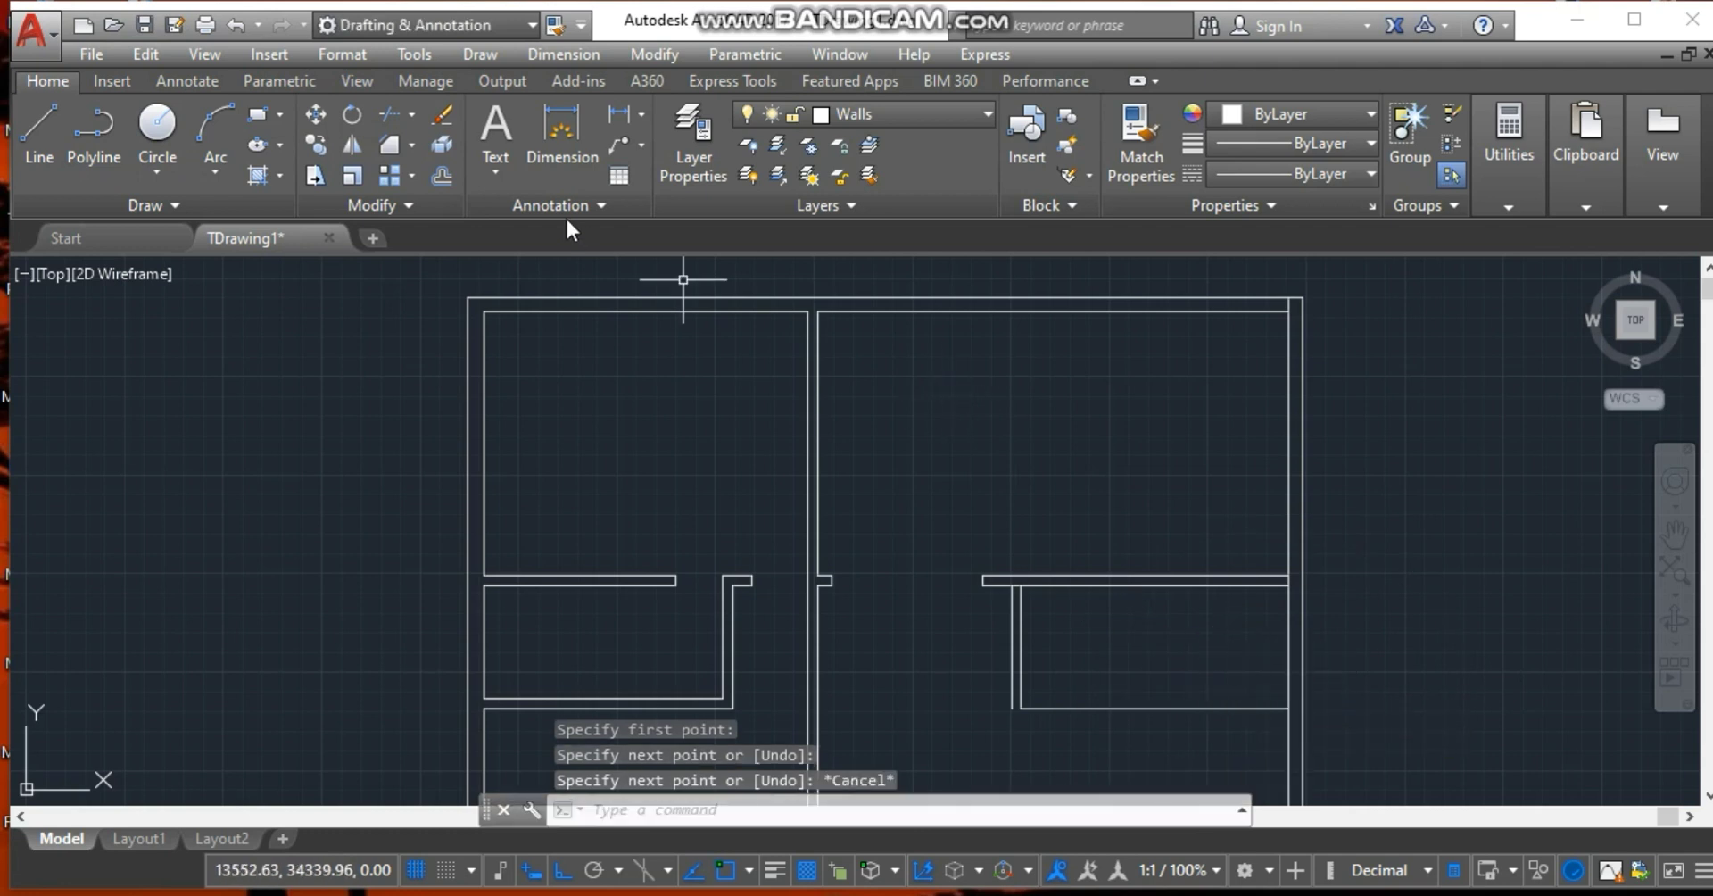
Offset the kitchen's horizontal bottom line 150 downward to give the wall its thickness.
left_click(444, 177)
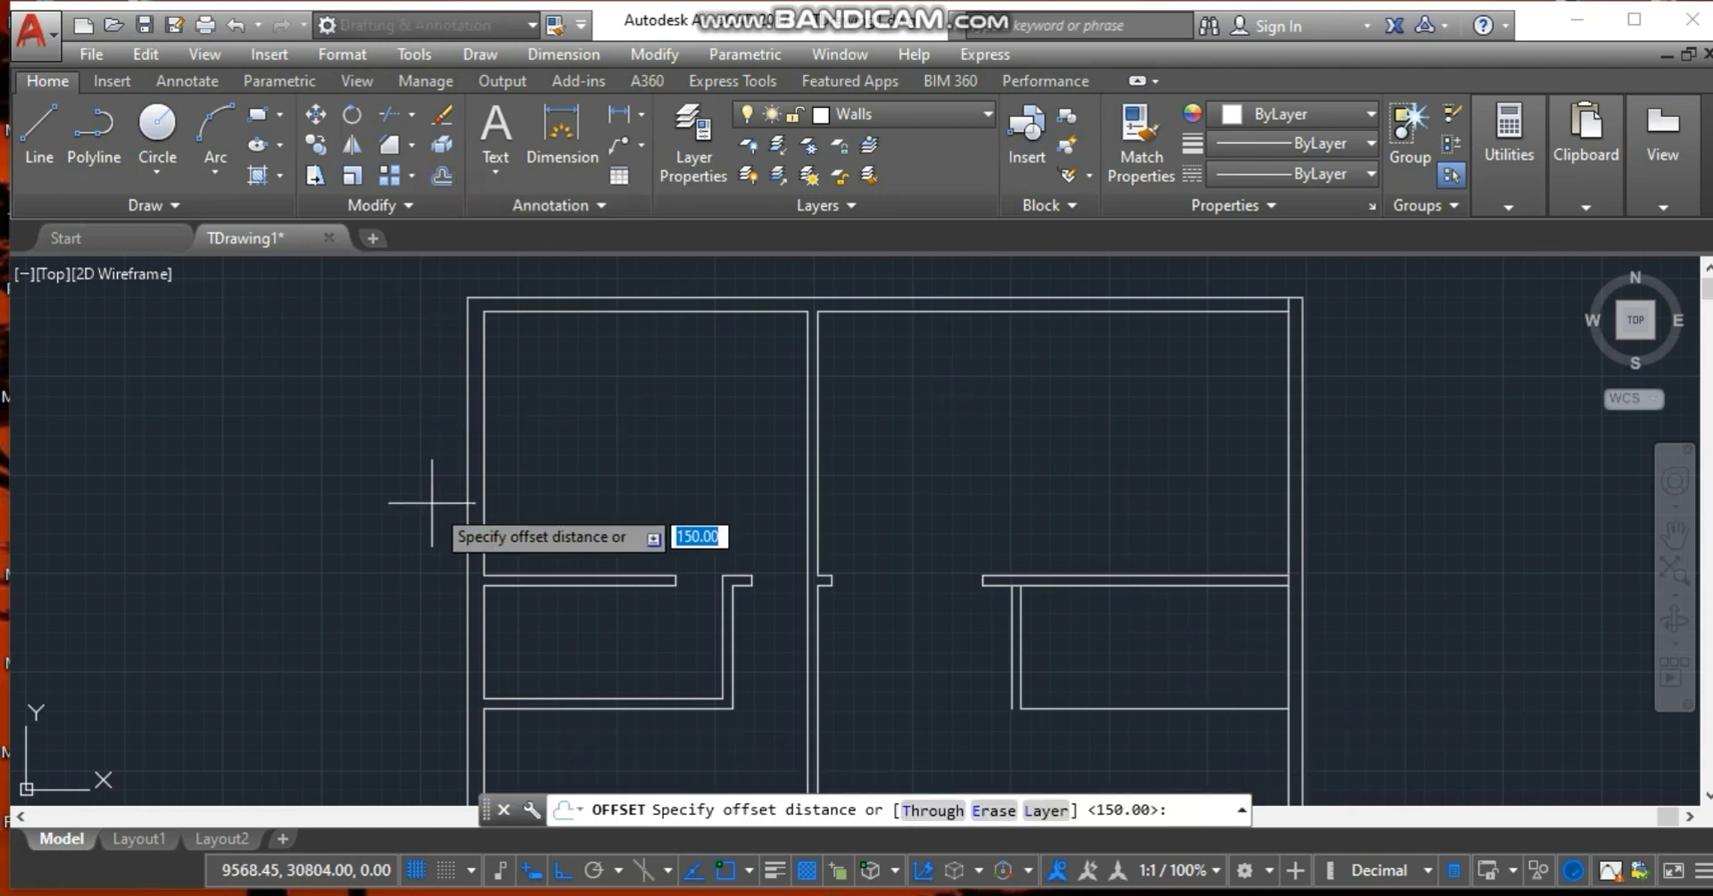
key("Return")
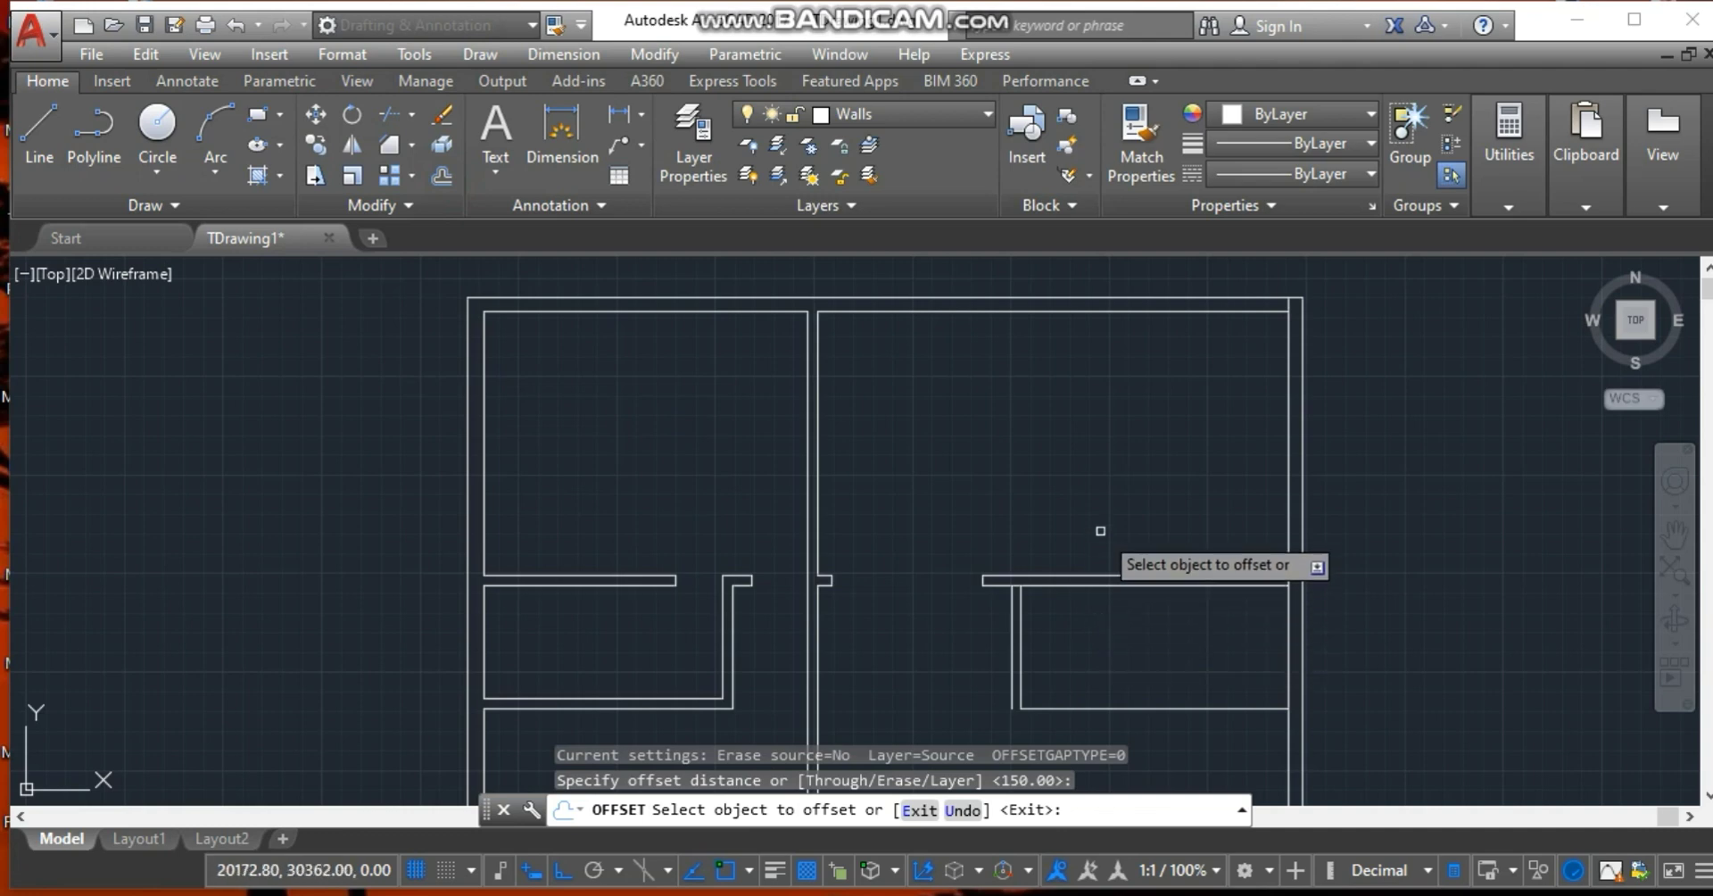
scroll(1100, 531, "down", 4)
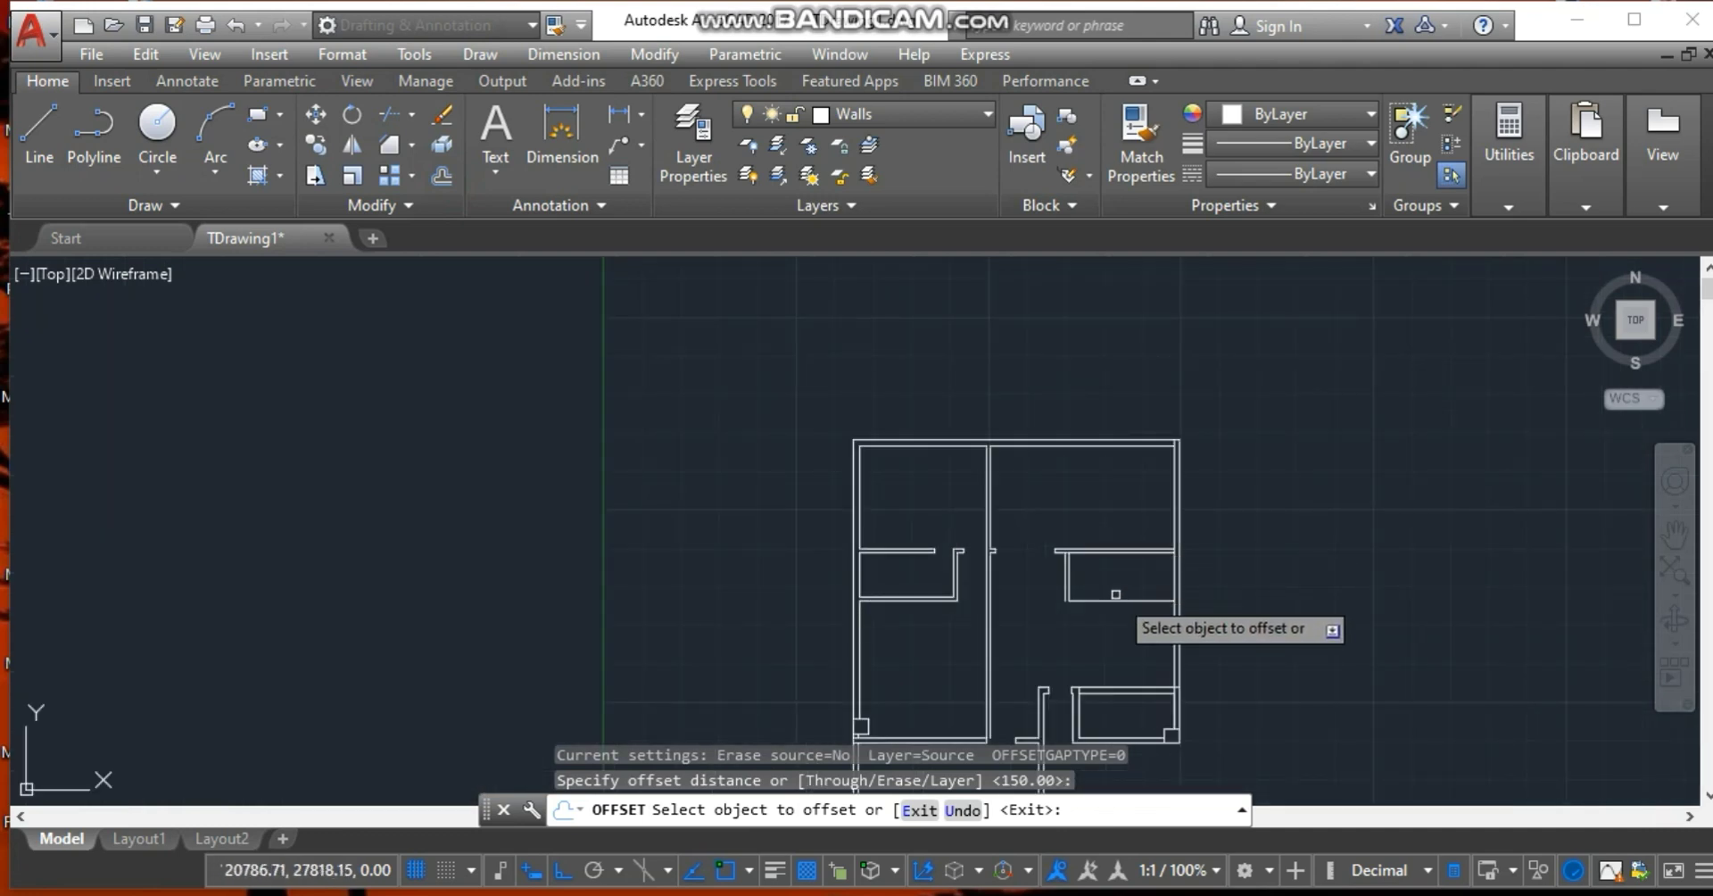
scroll(1116, 593, "up", 6)
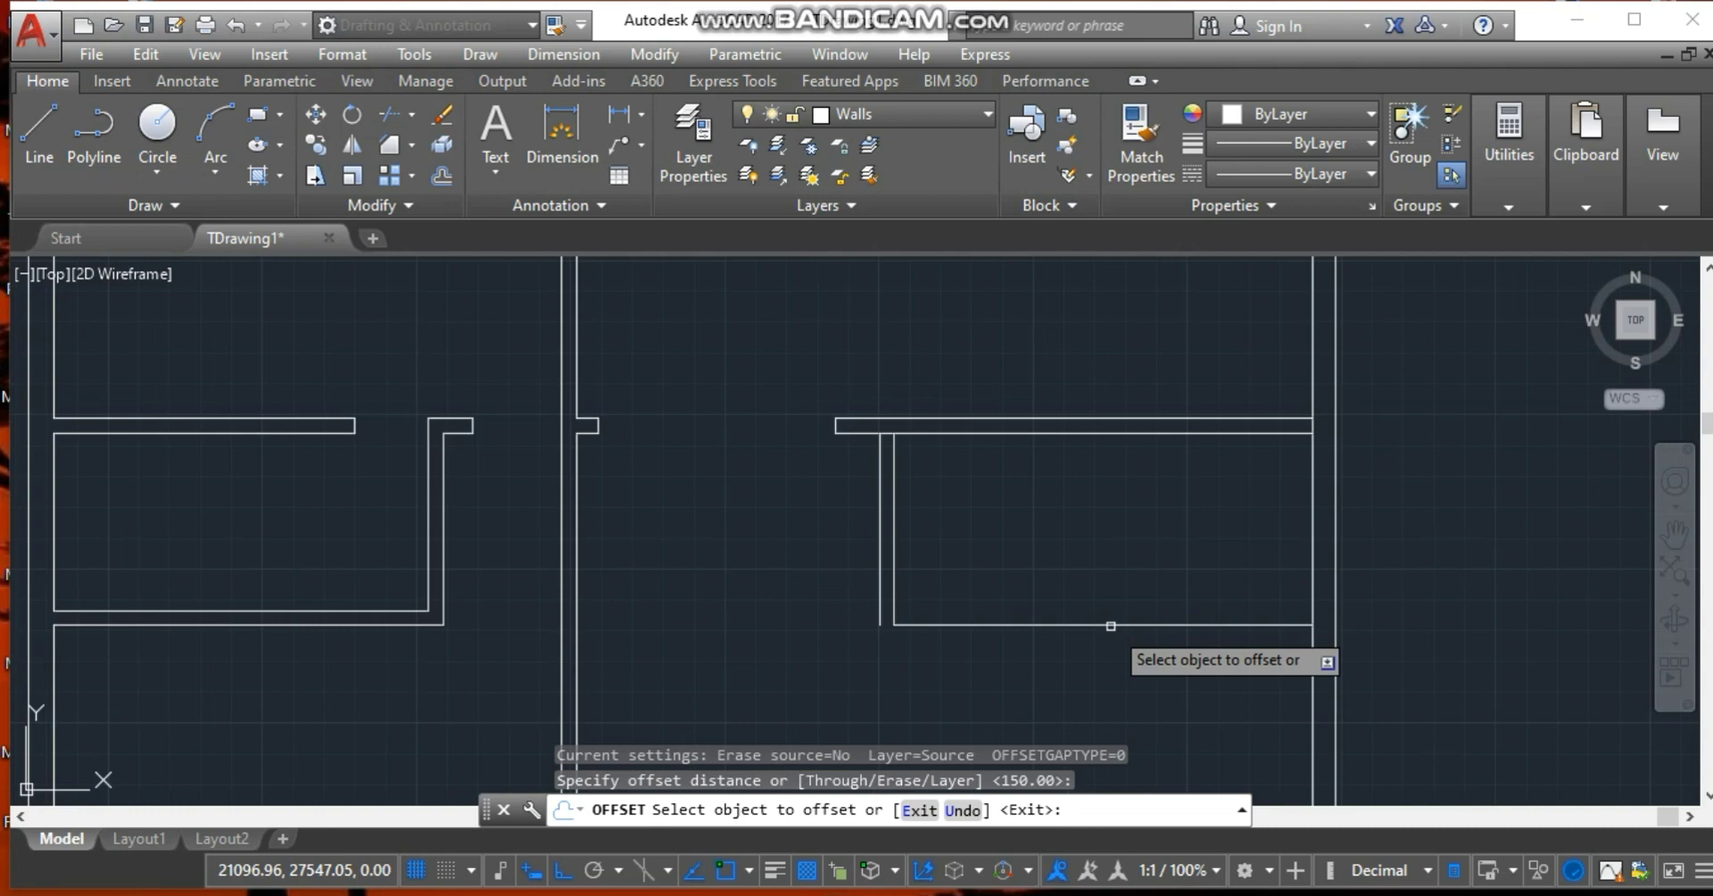
left_click(1111, 625)
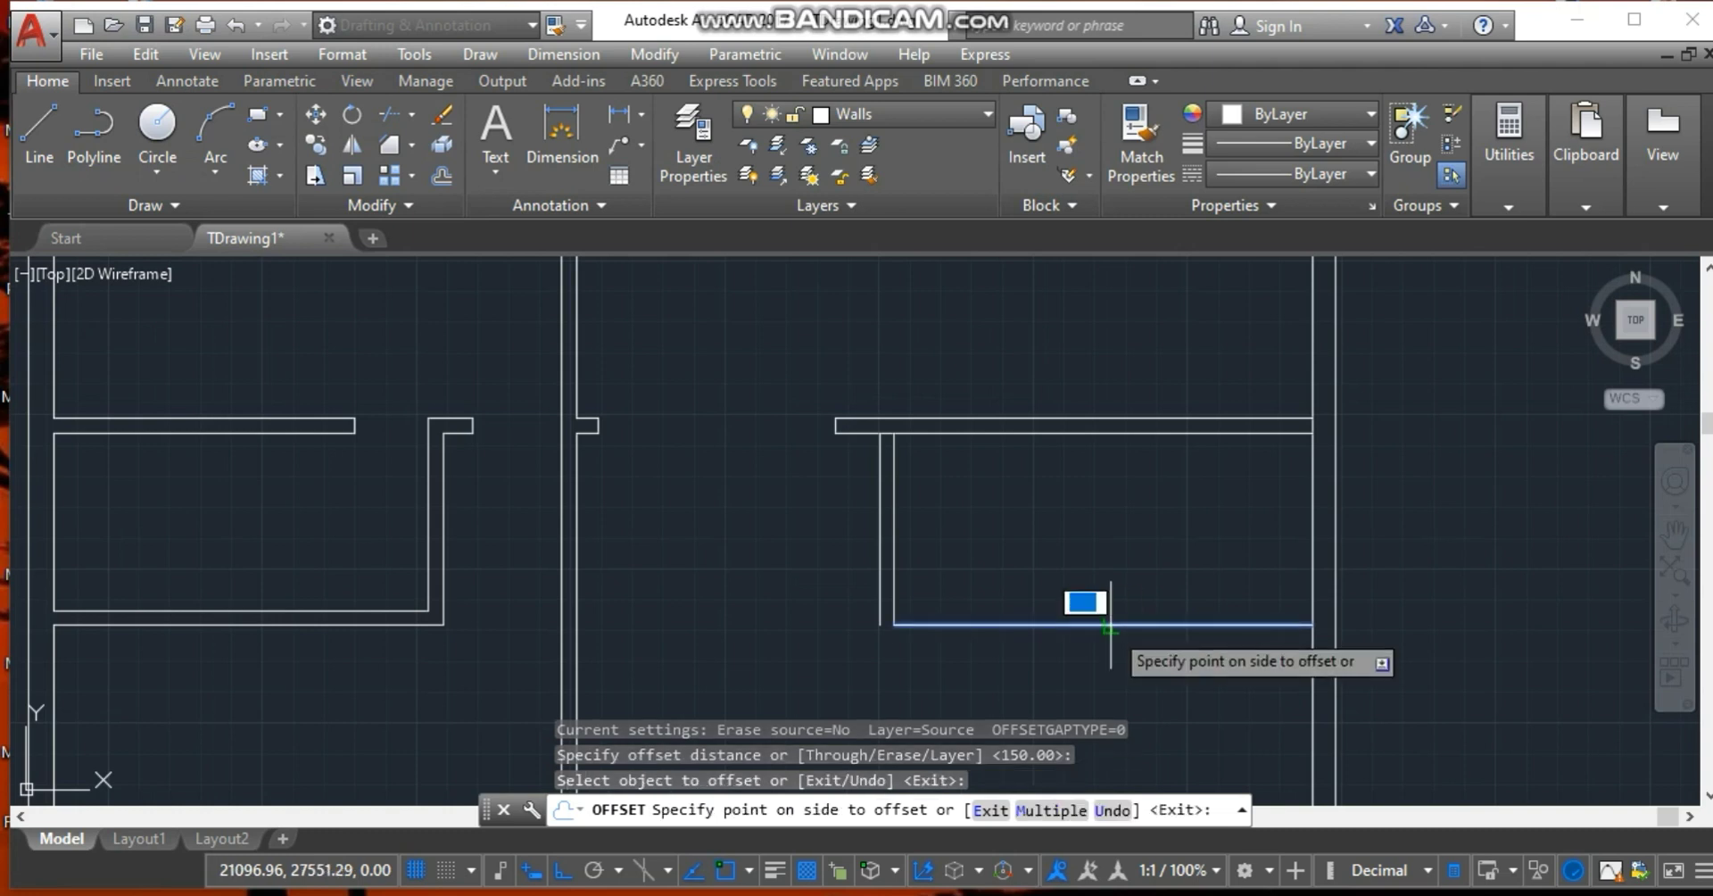
left_click(1103, 678)
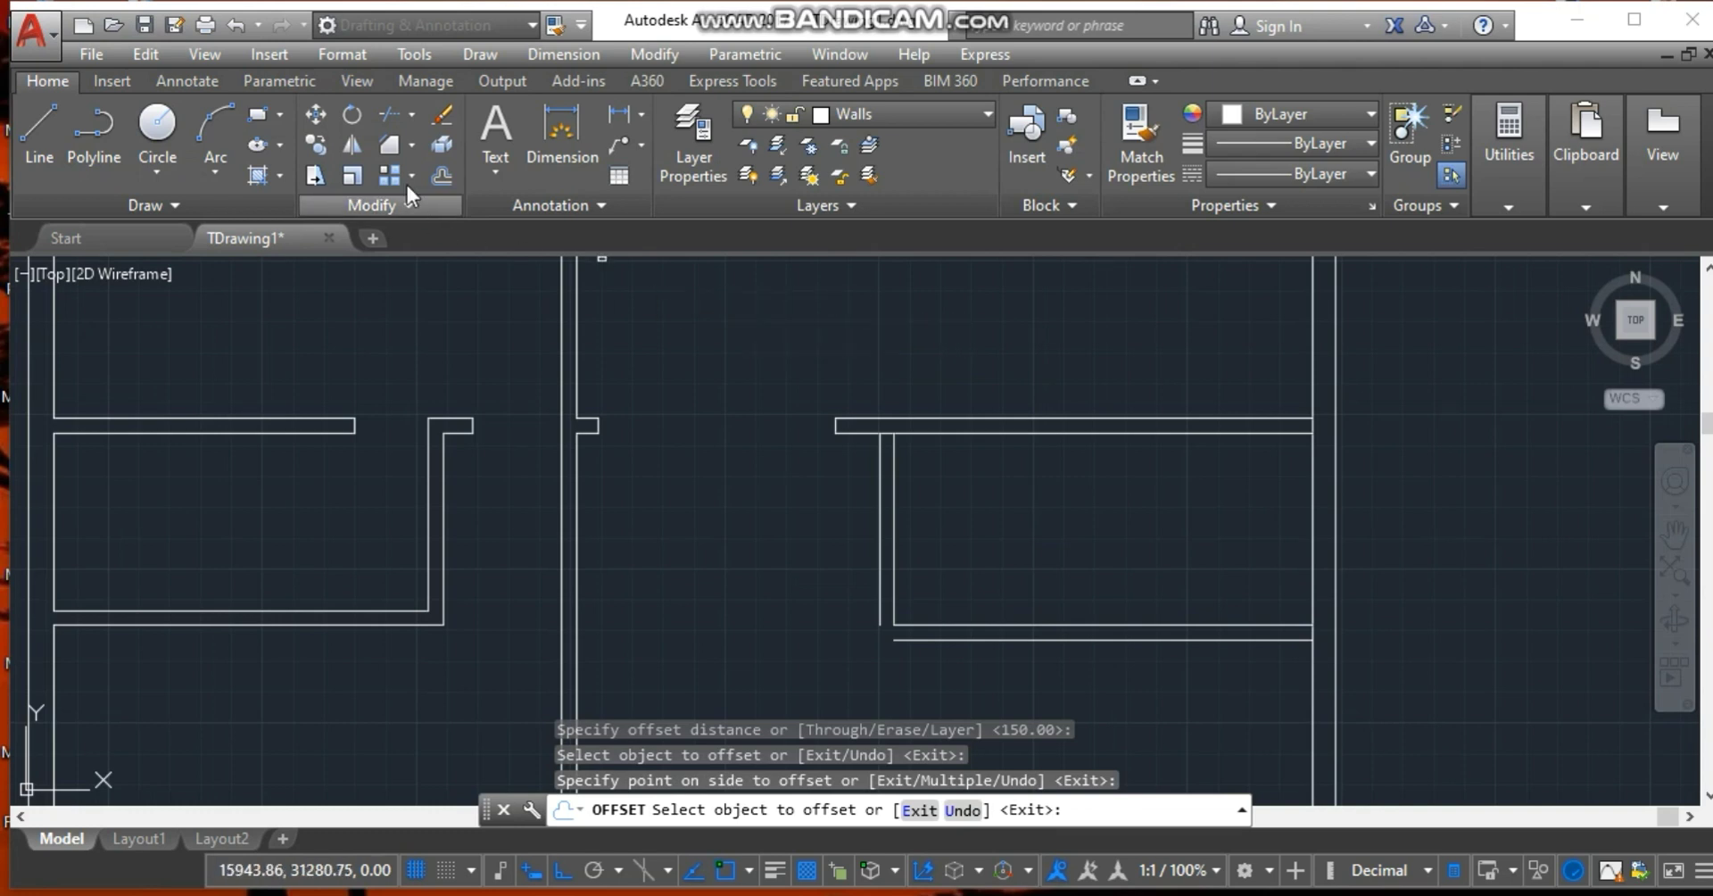
Join the outer lines of the kitchen's left and bottom walls into a sharp corner with Chamfer.
left_click(388, 147)
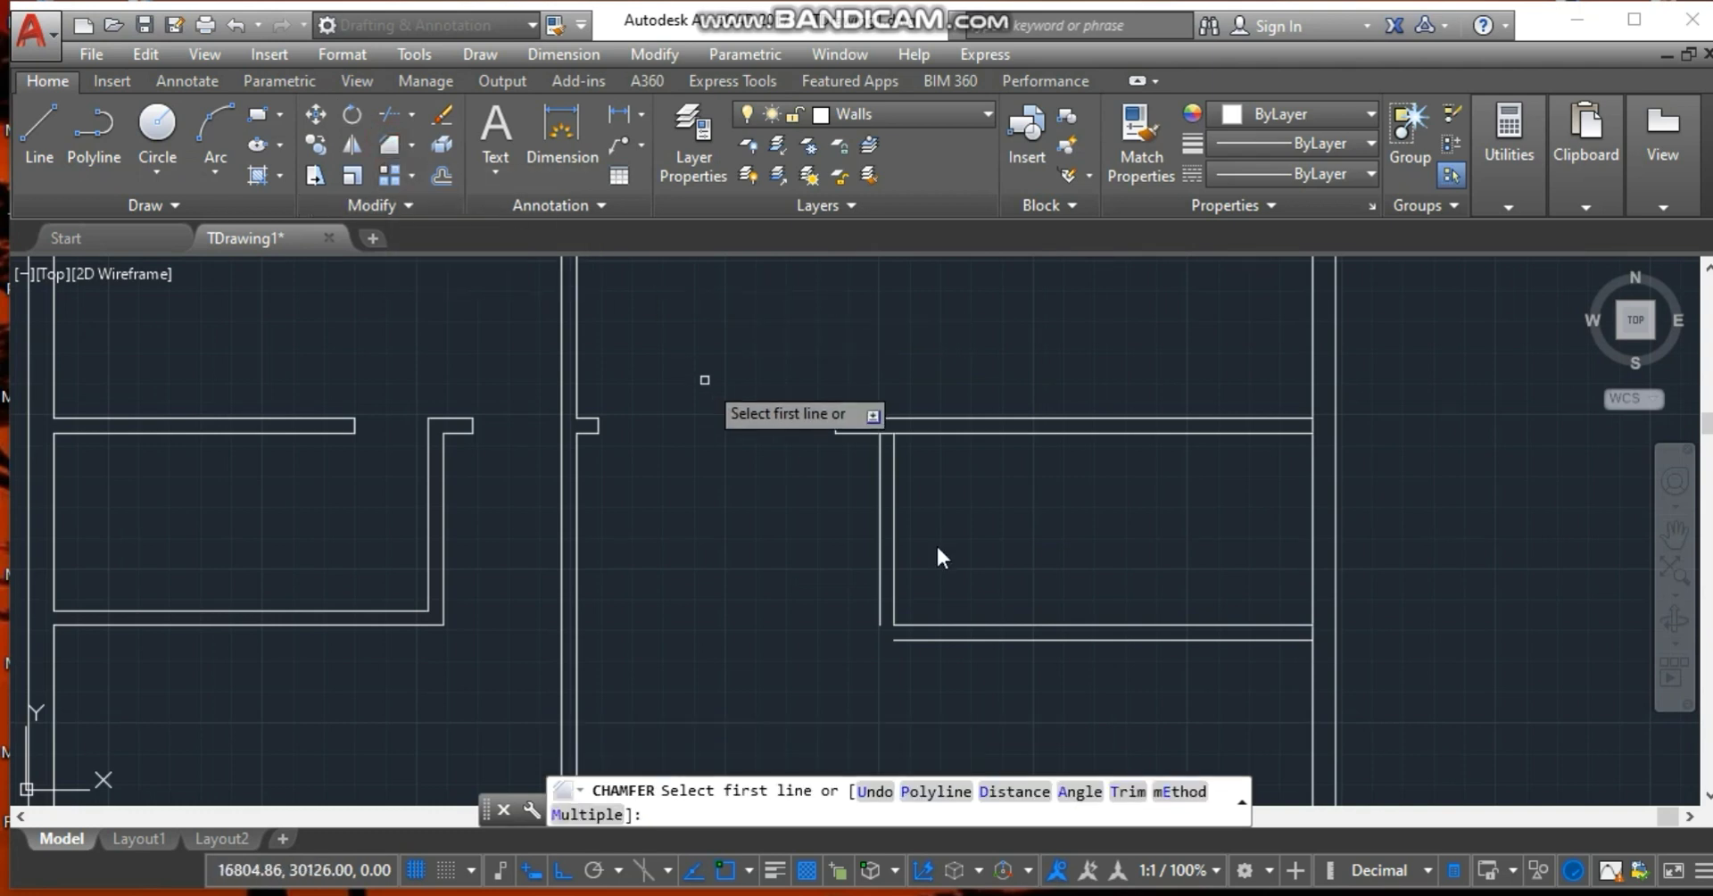
left_click(881, 605)
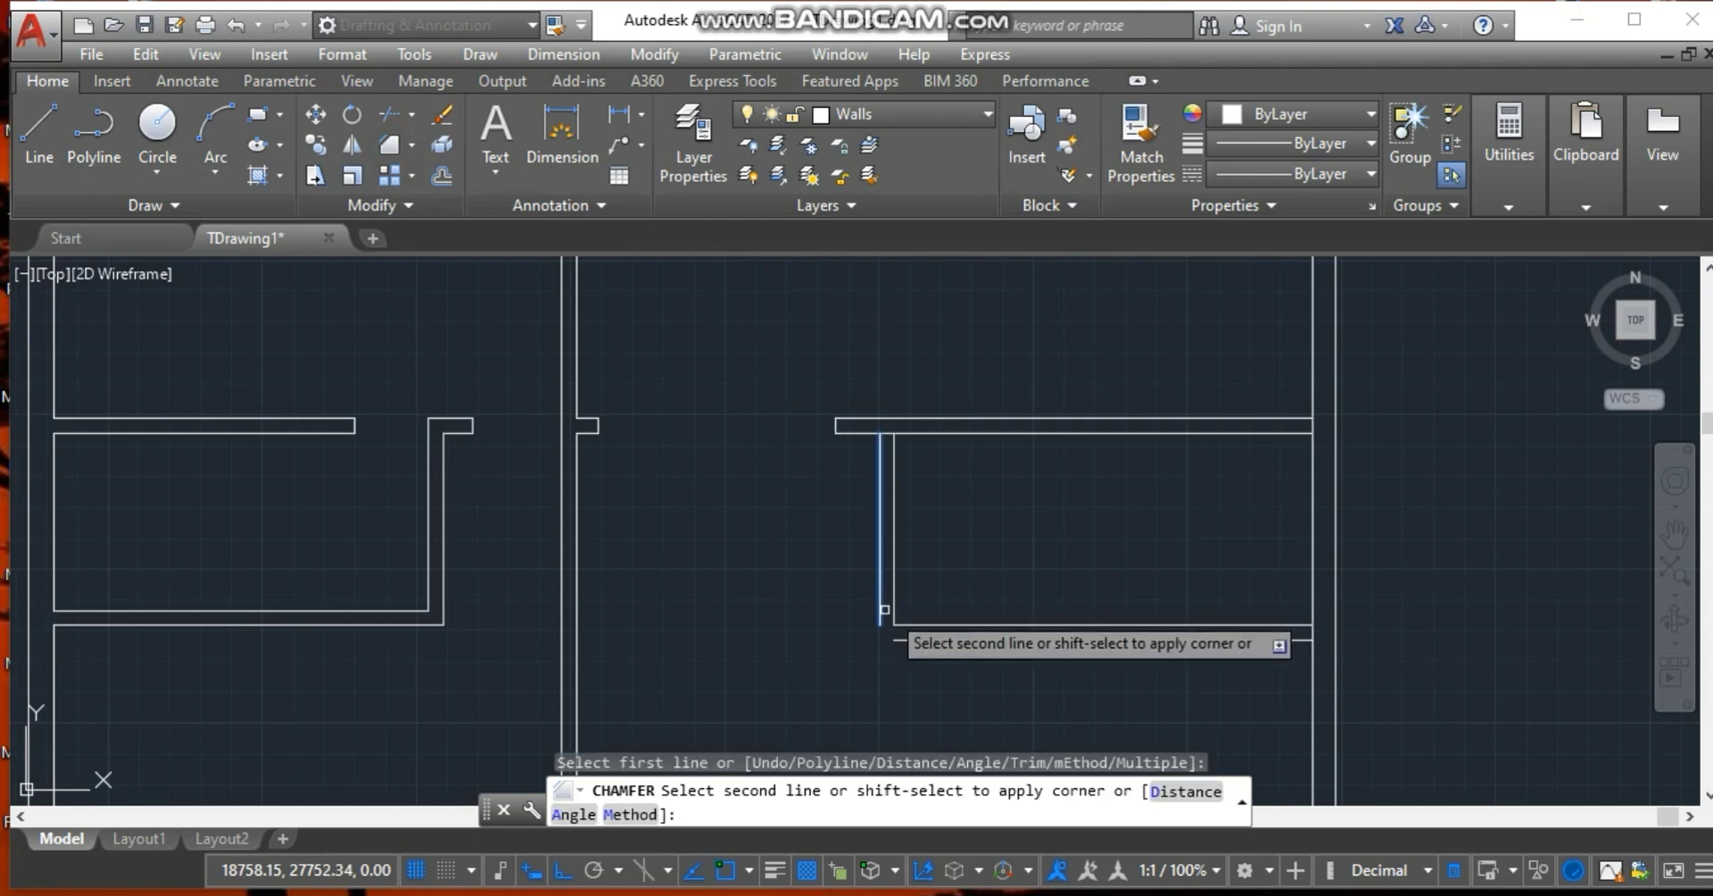
left_click(915, 639)
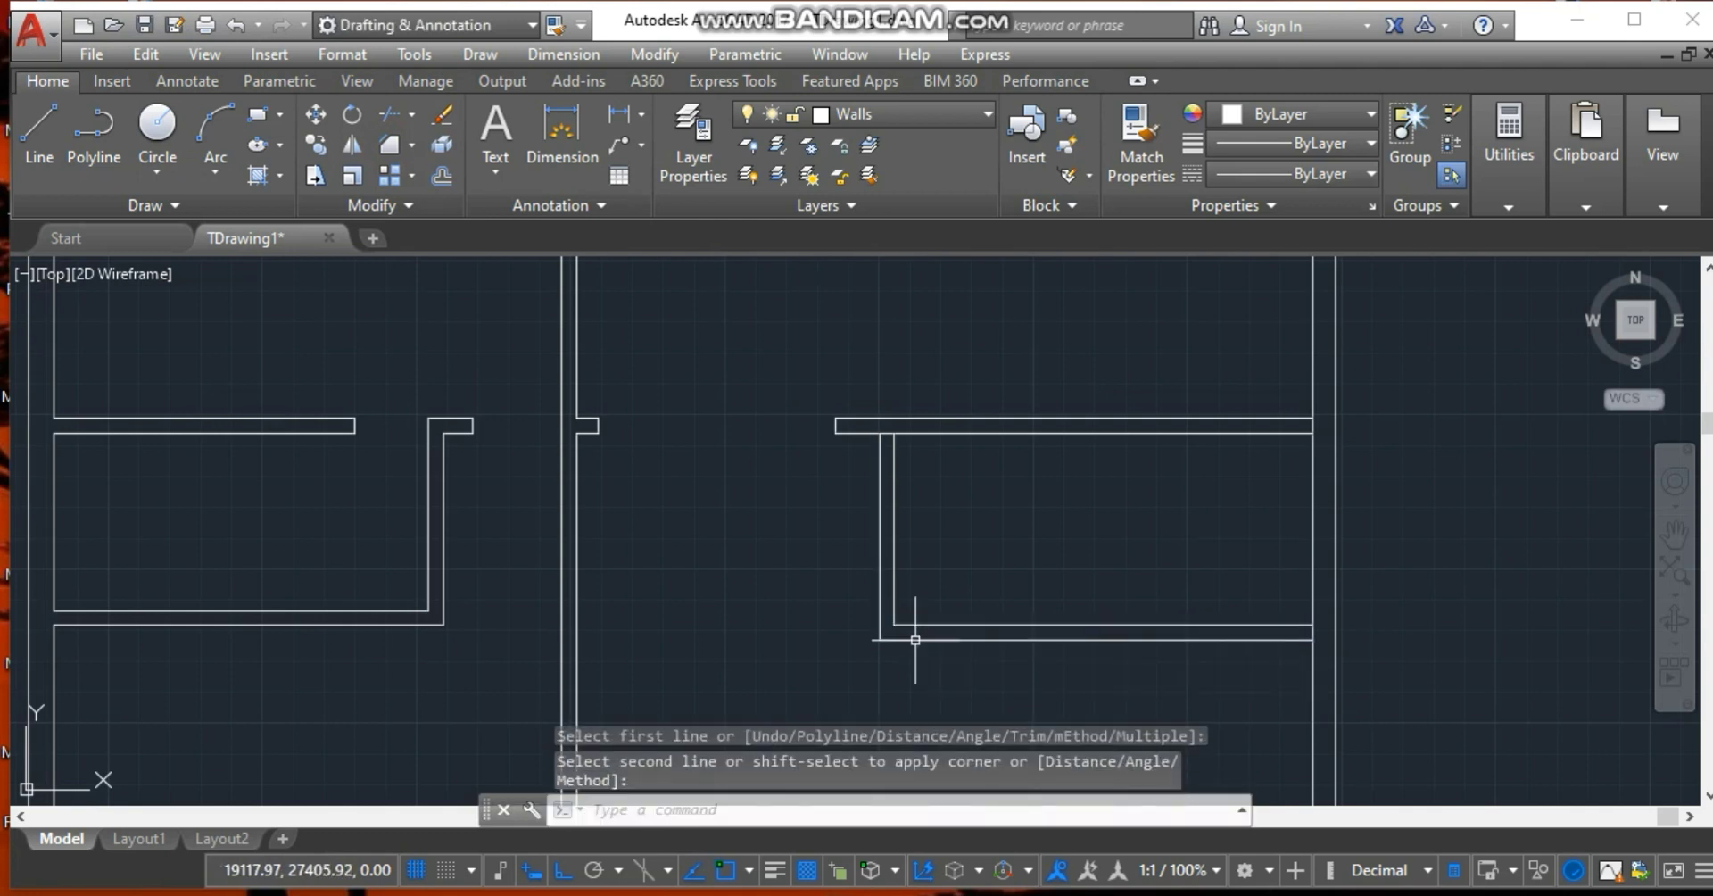
Trim the right outer wall's inner line across the kitchen's bottom wall, and check the kitchen in the Photos reference plan.
left_click(388, 112)
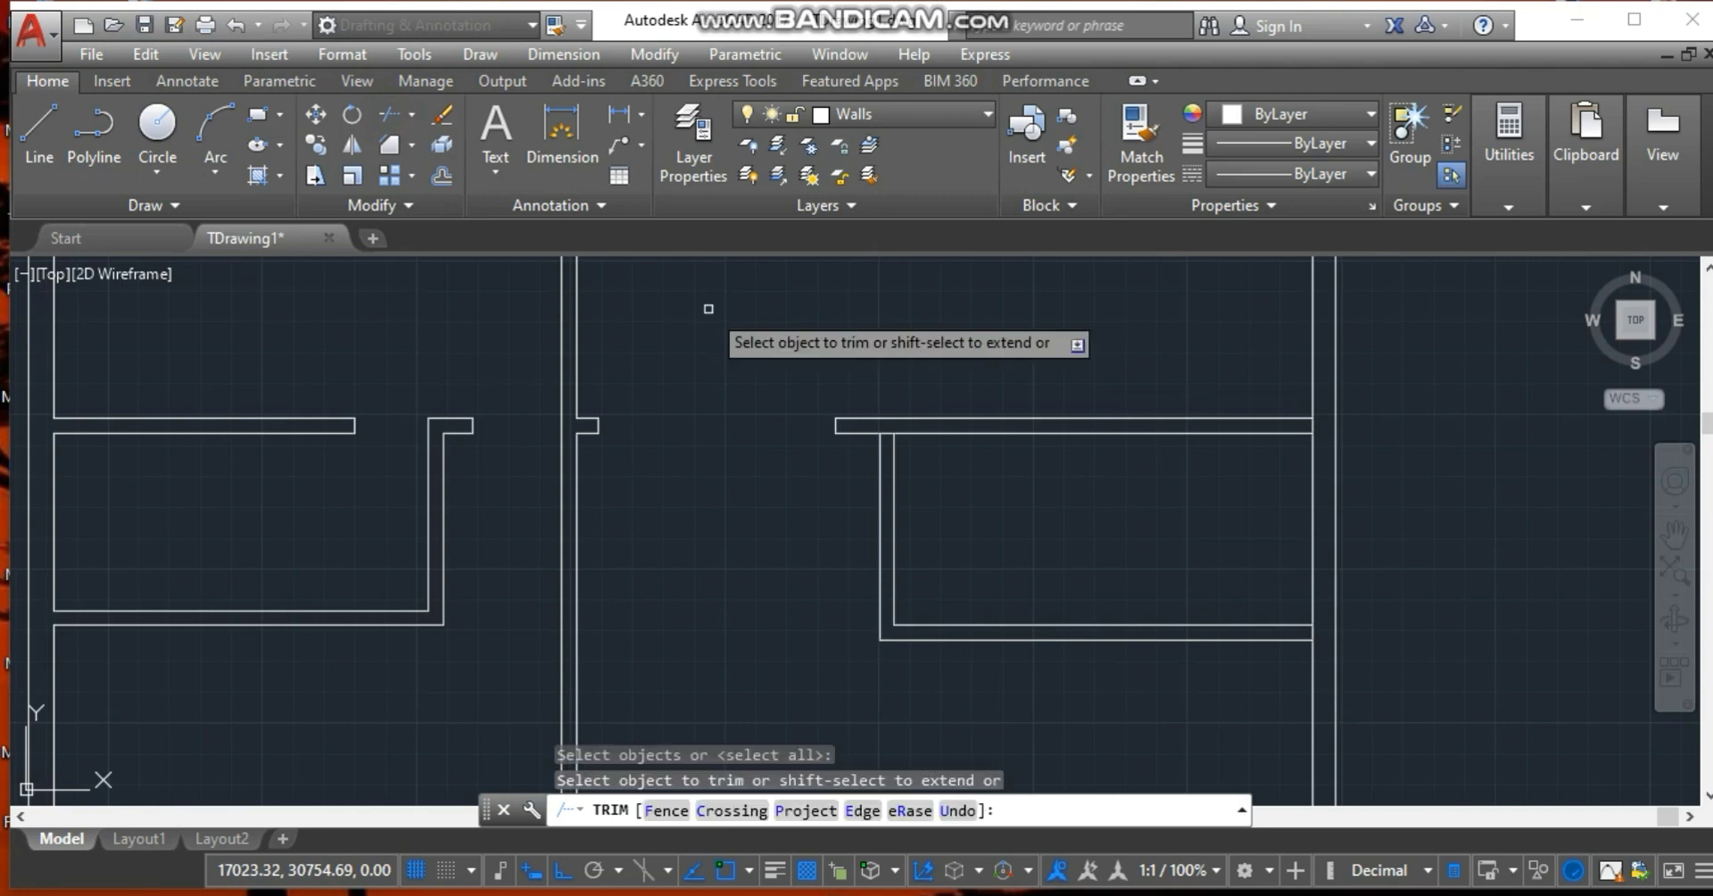
left_click(1315, 635)
key("alt+Tab")
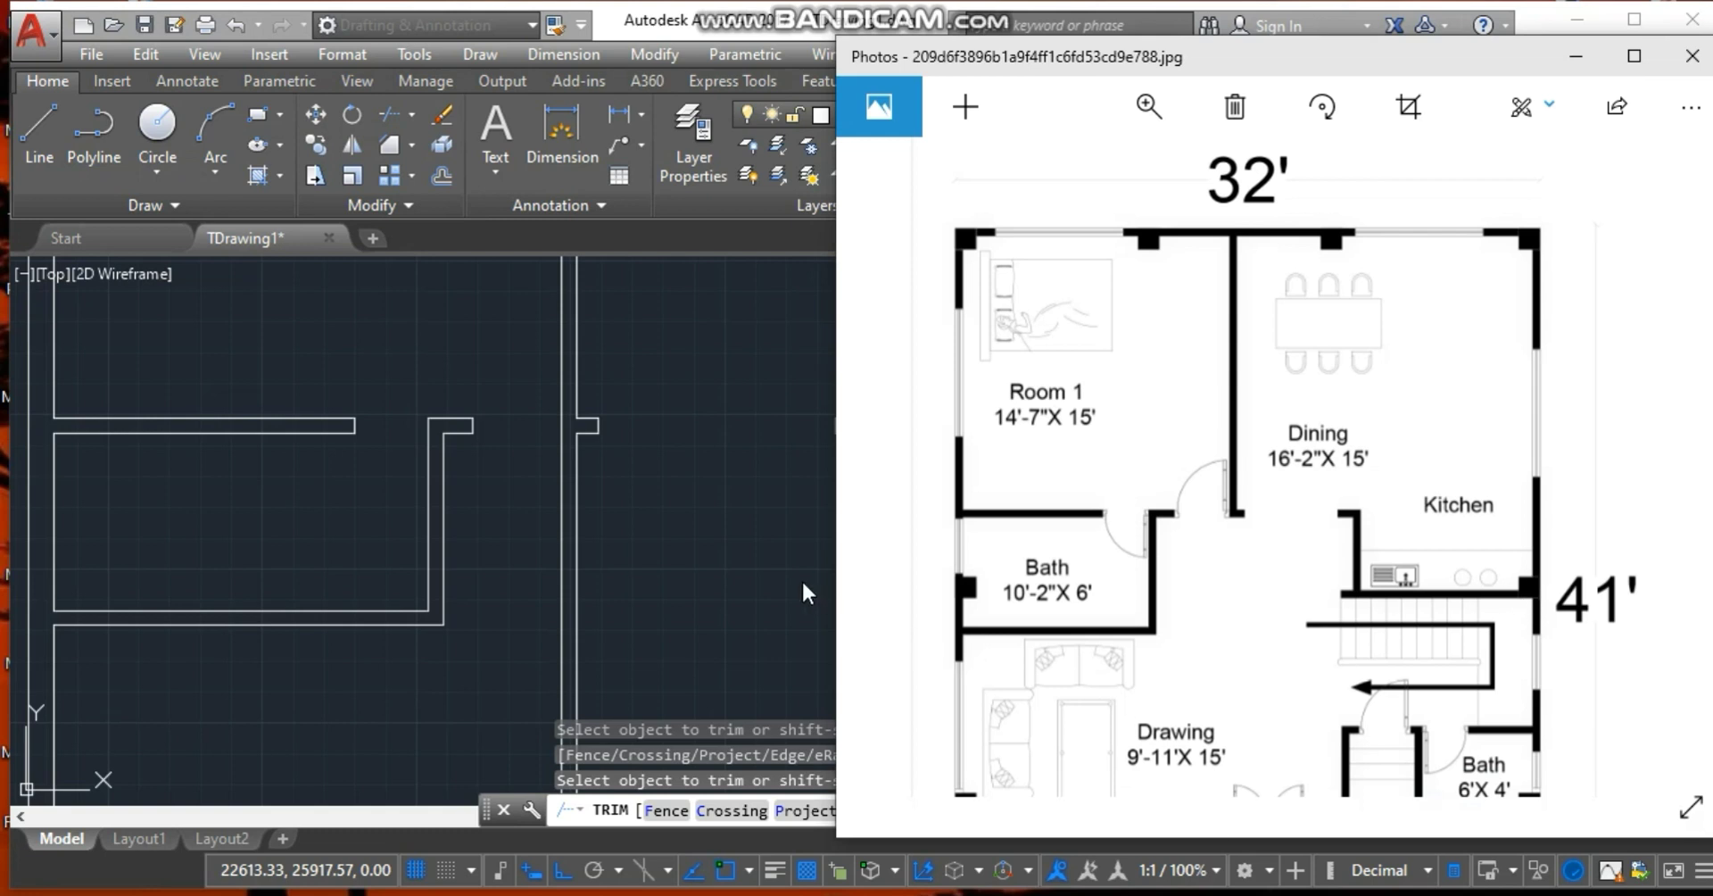
left_click(769, 584)
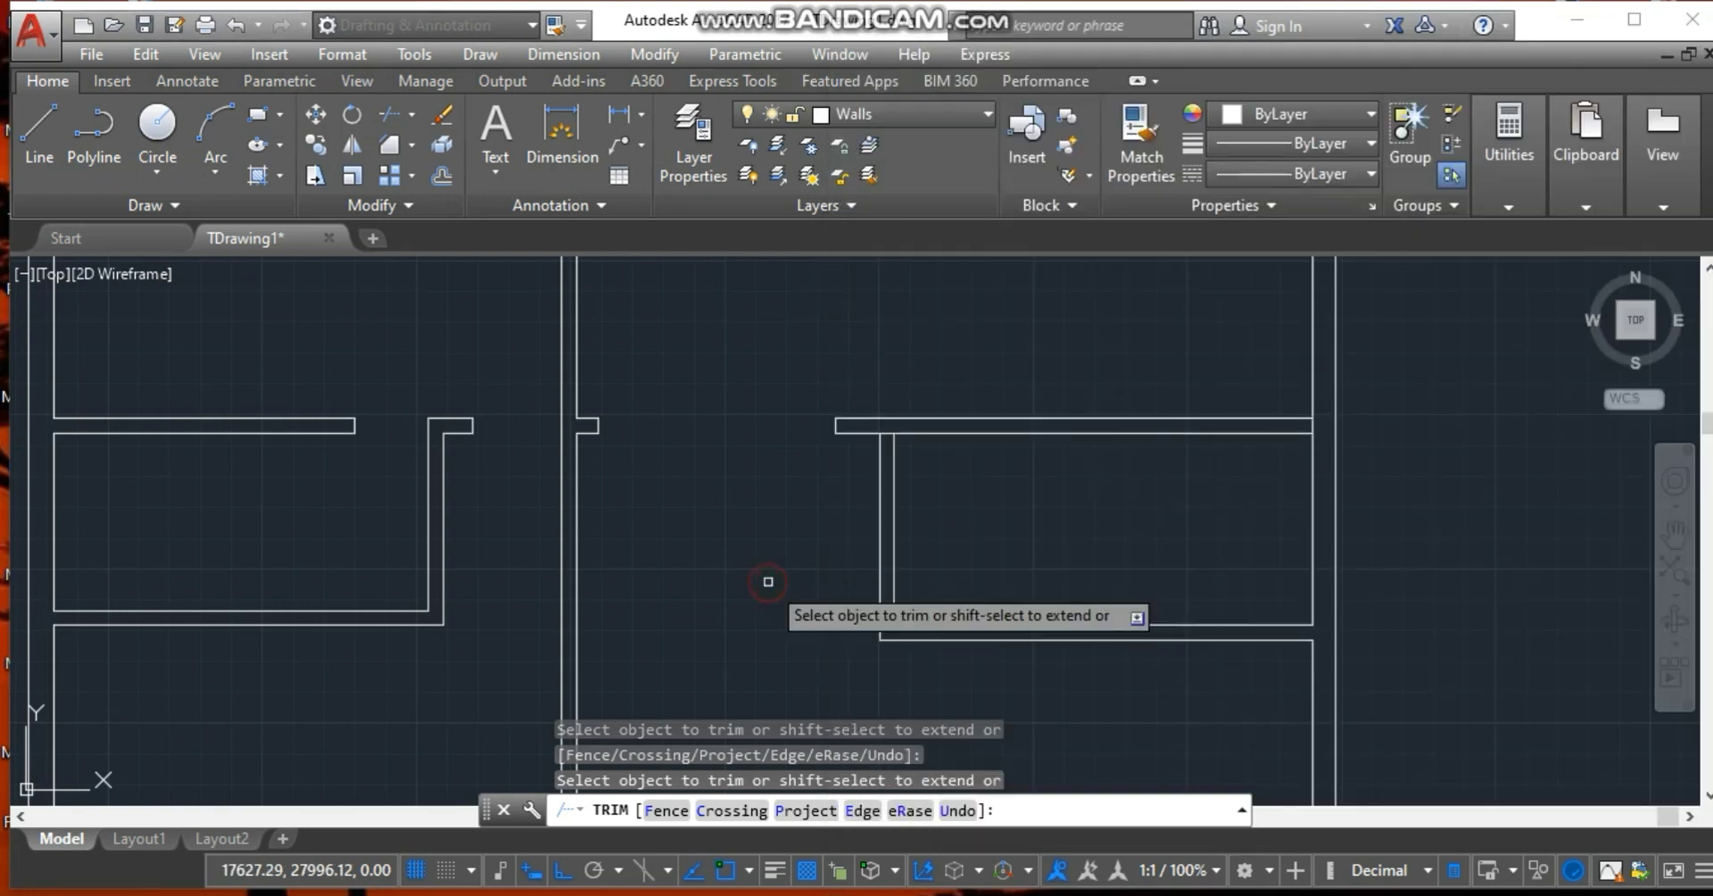
key("Escape")
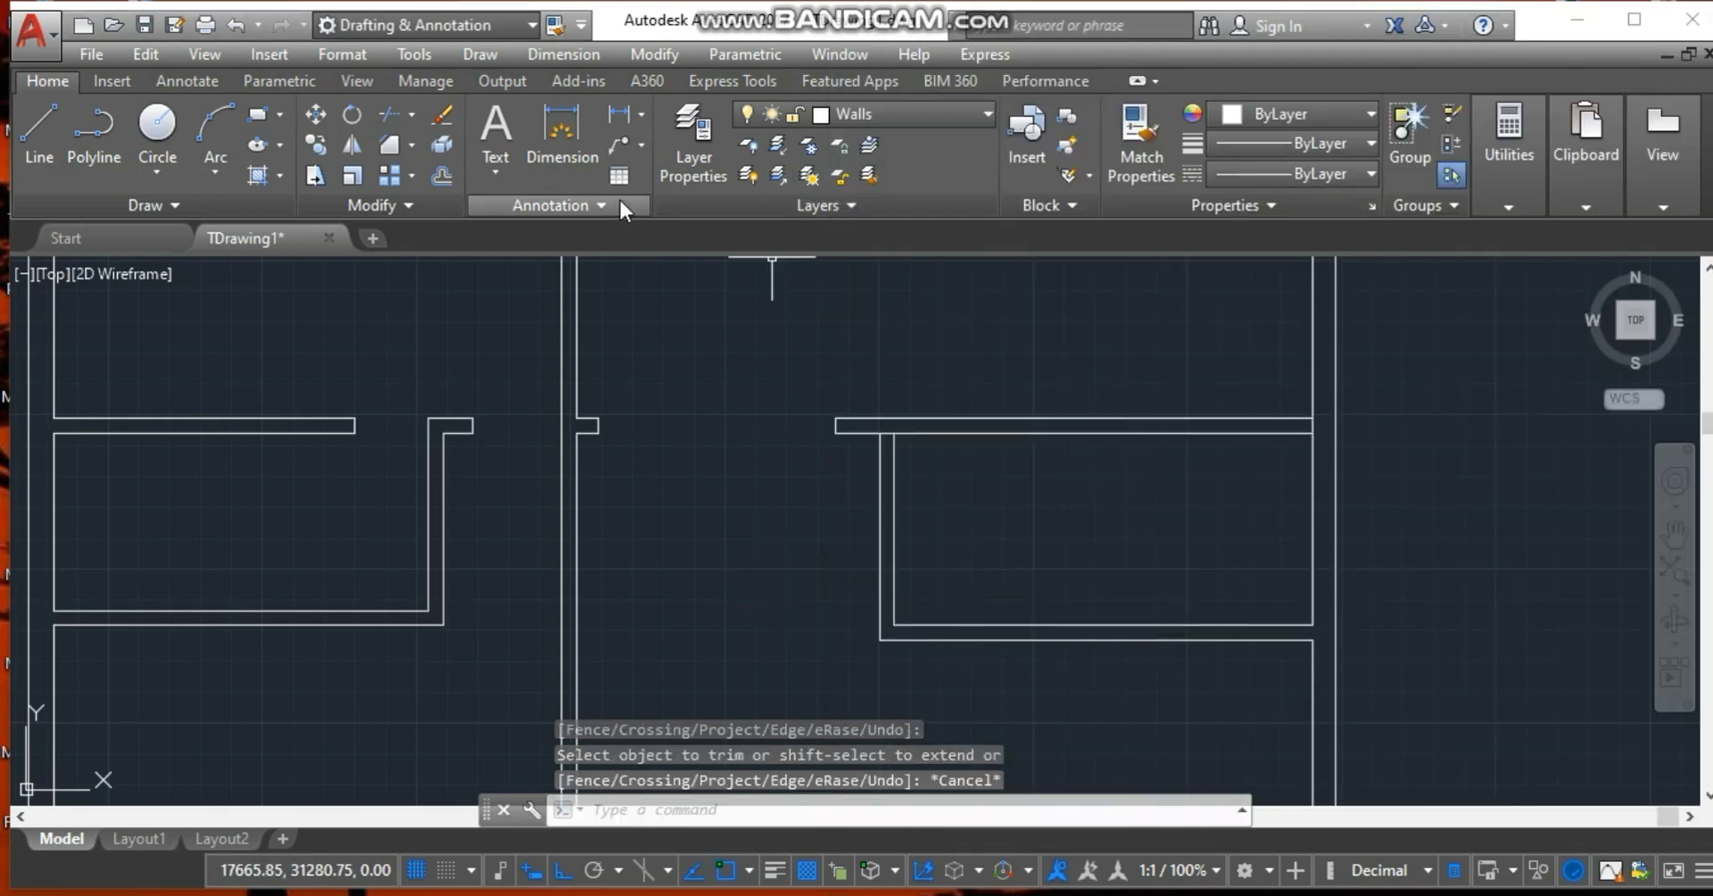
Offset the kitchen bottom wall's lower line 600 upward and the right outer wall's inner line 600 to the left.
left_click(443, 175)
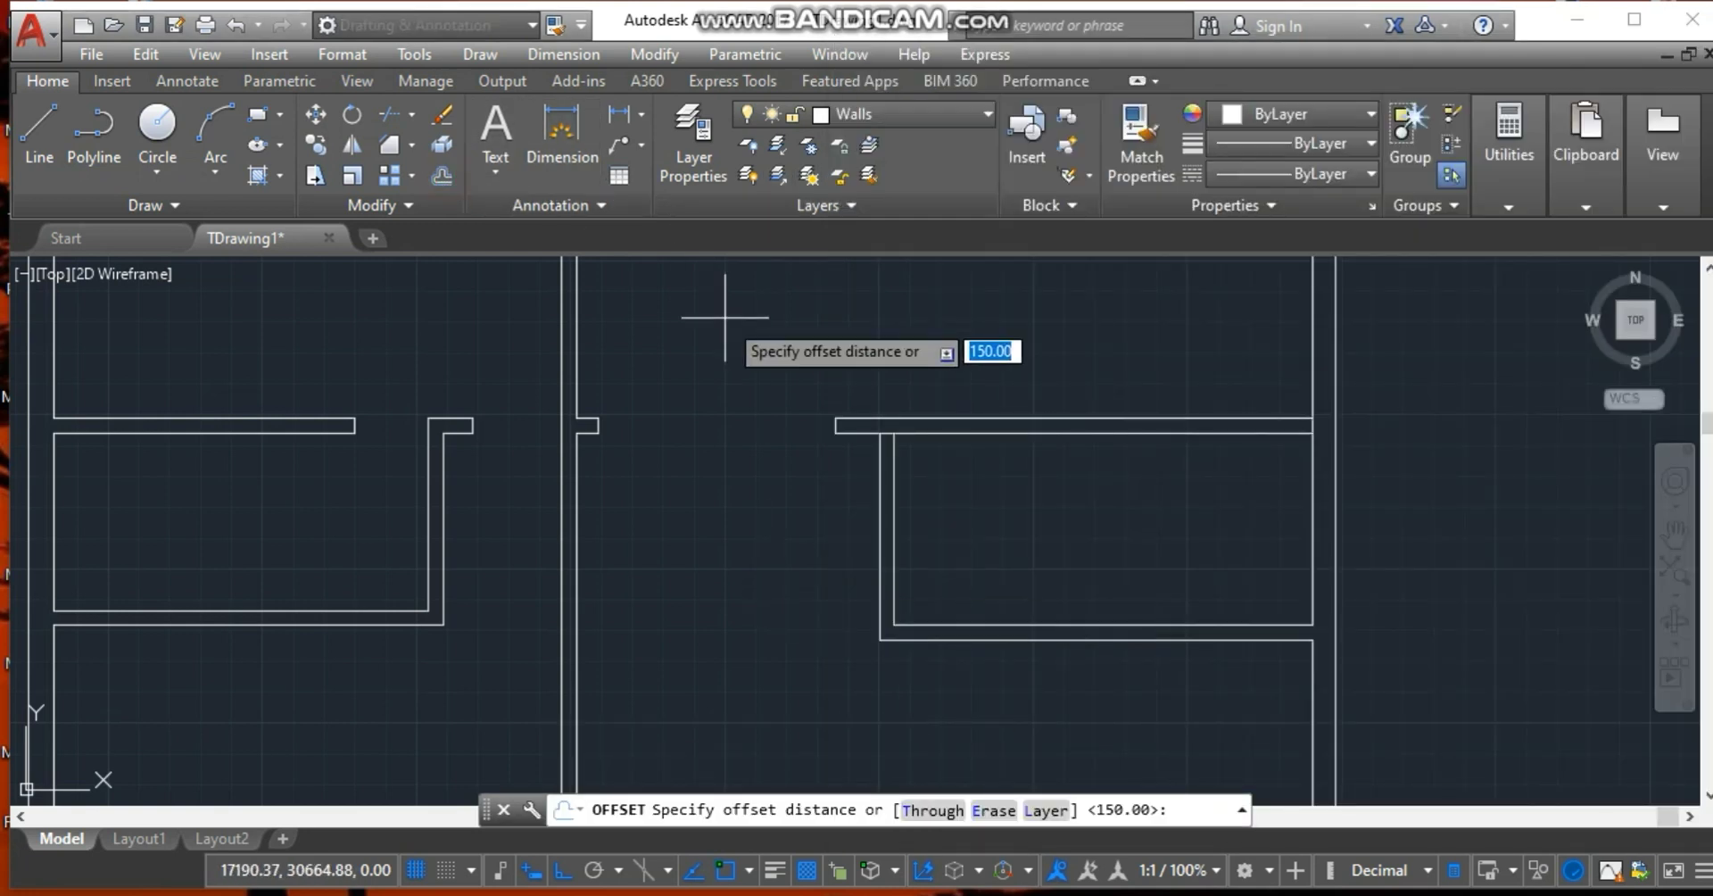
key("BackSpace")
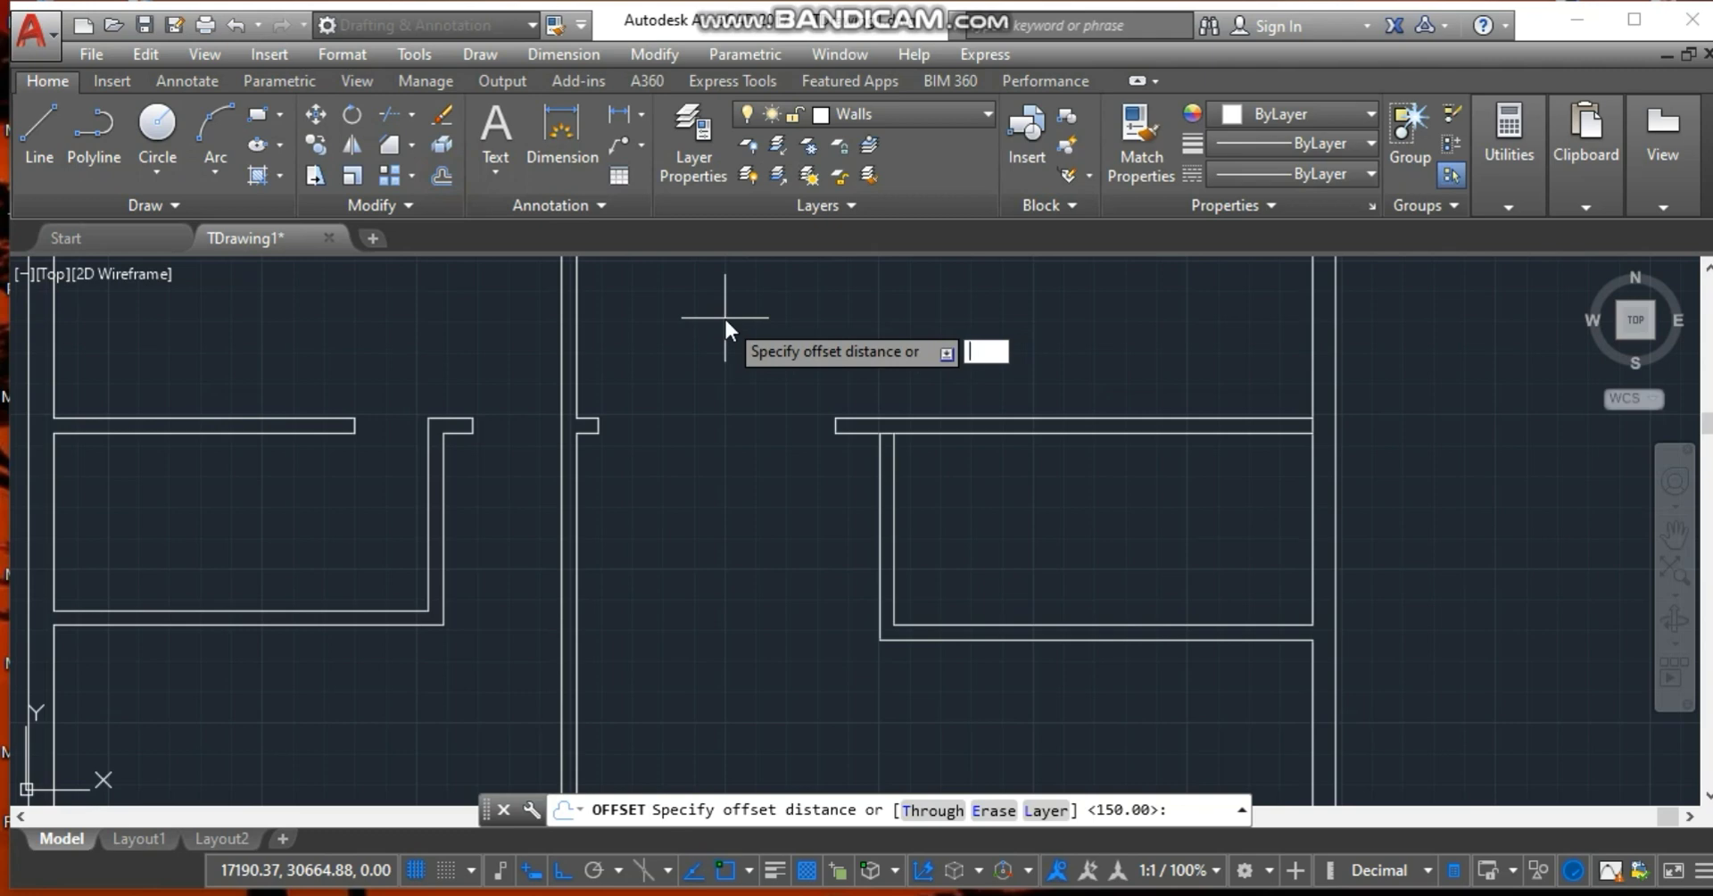
left_click(771, 893)
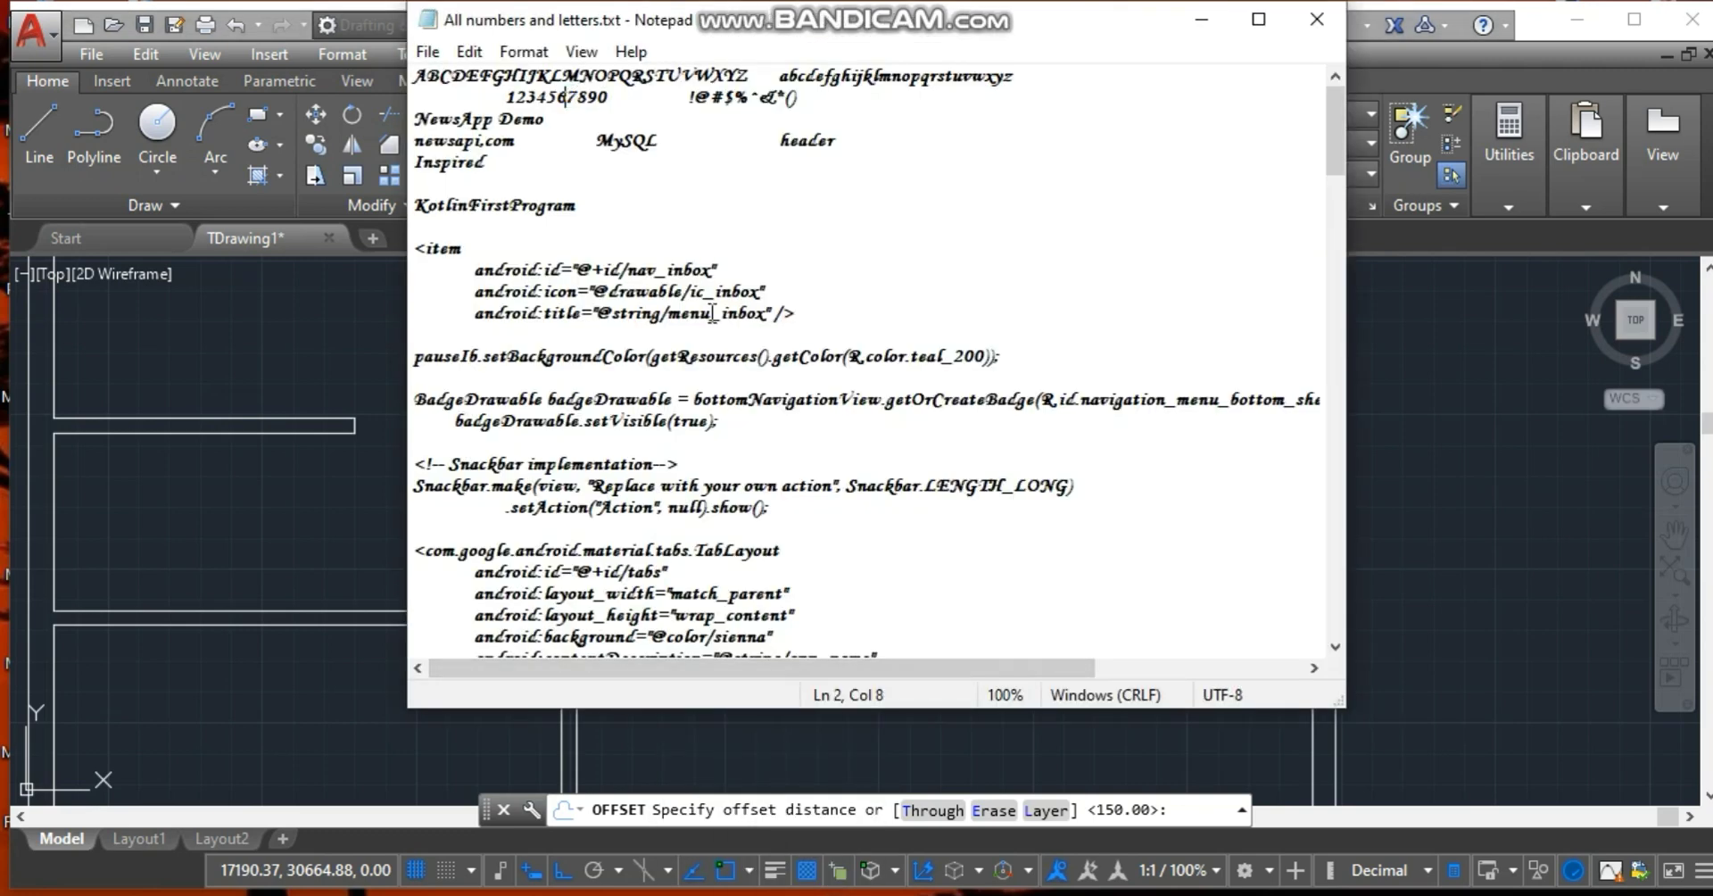
left_click(362, 355)
type("600")
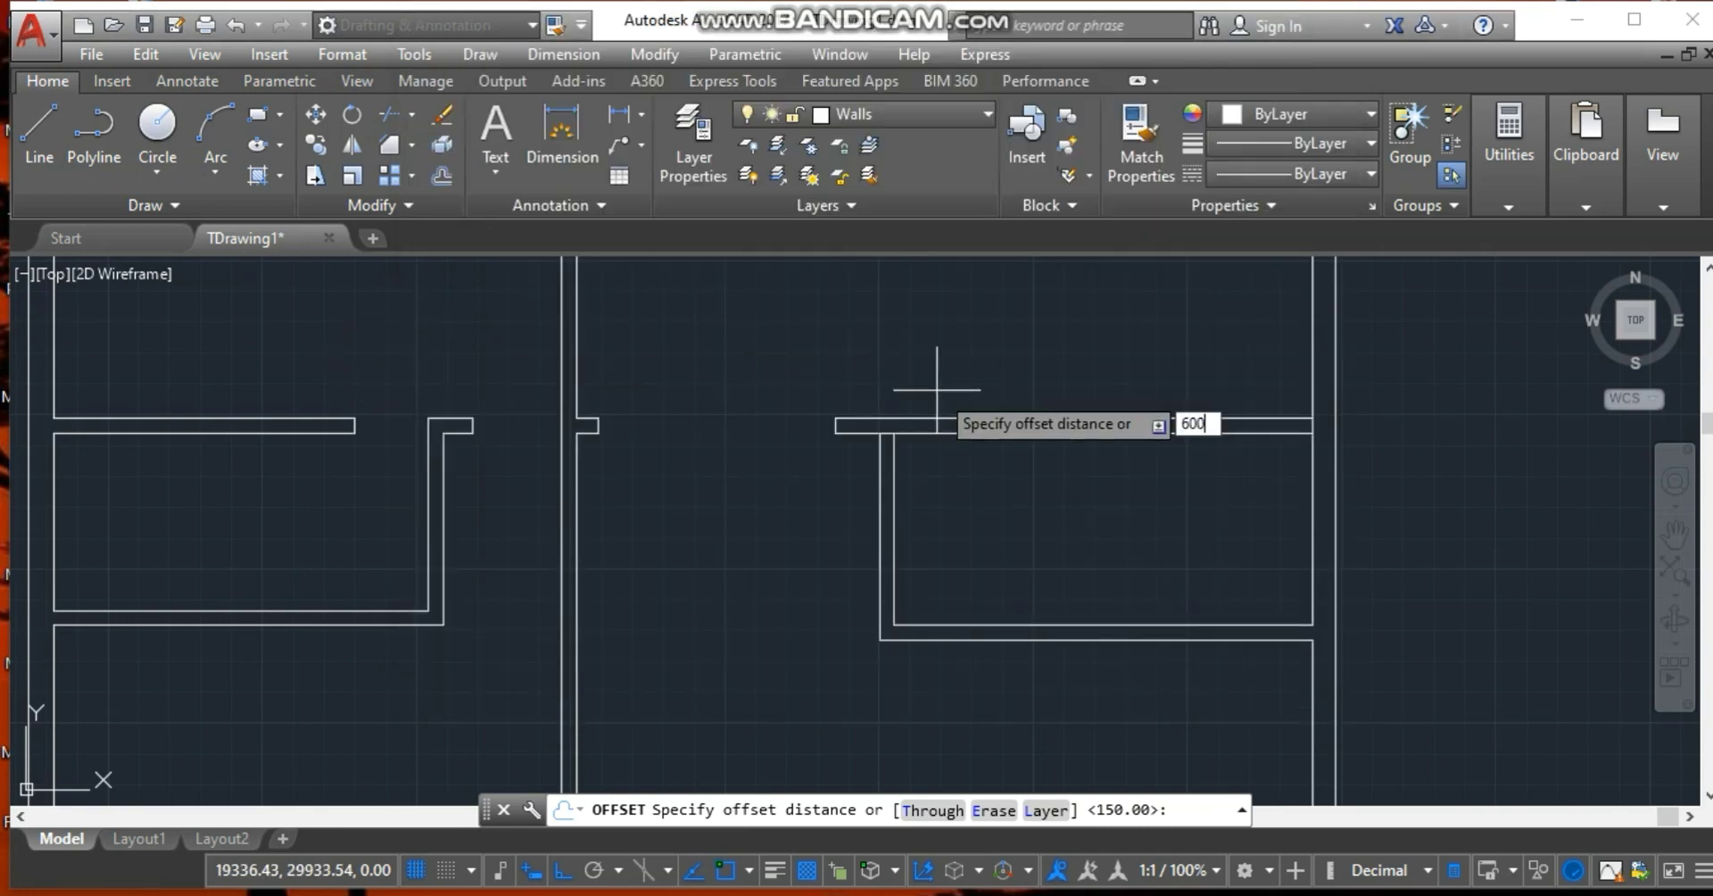
key("Return")
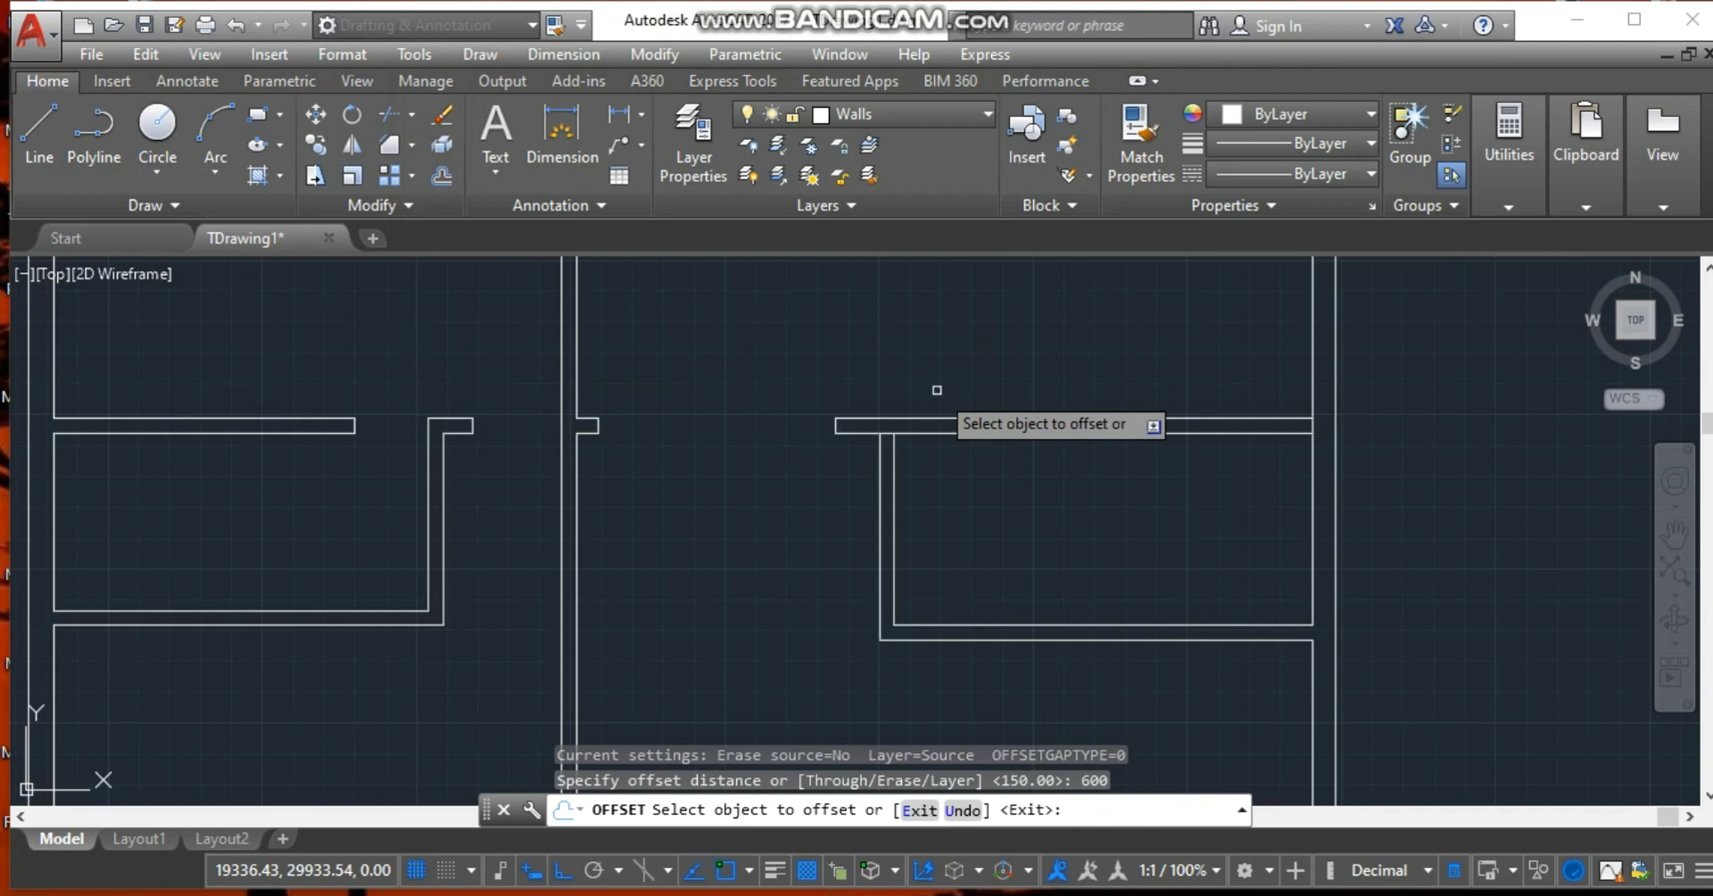
left_click(1285, 639)
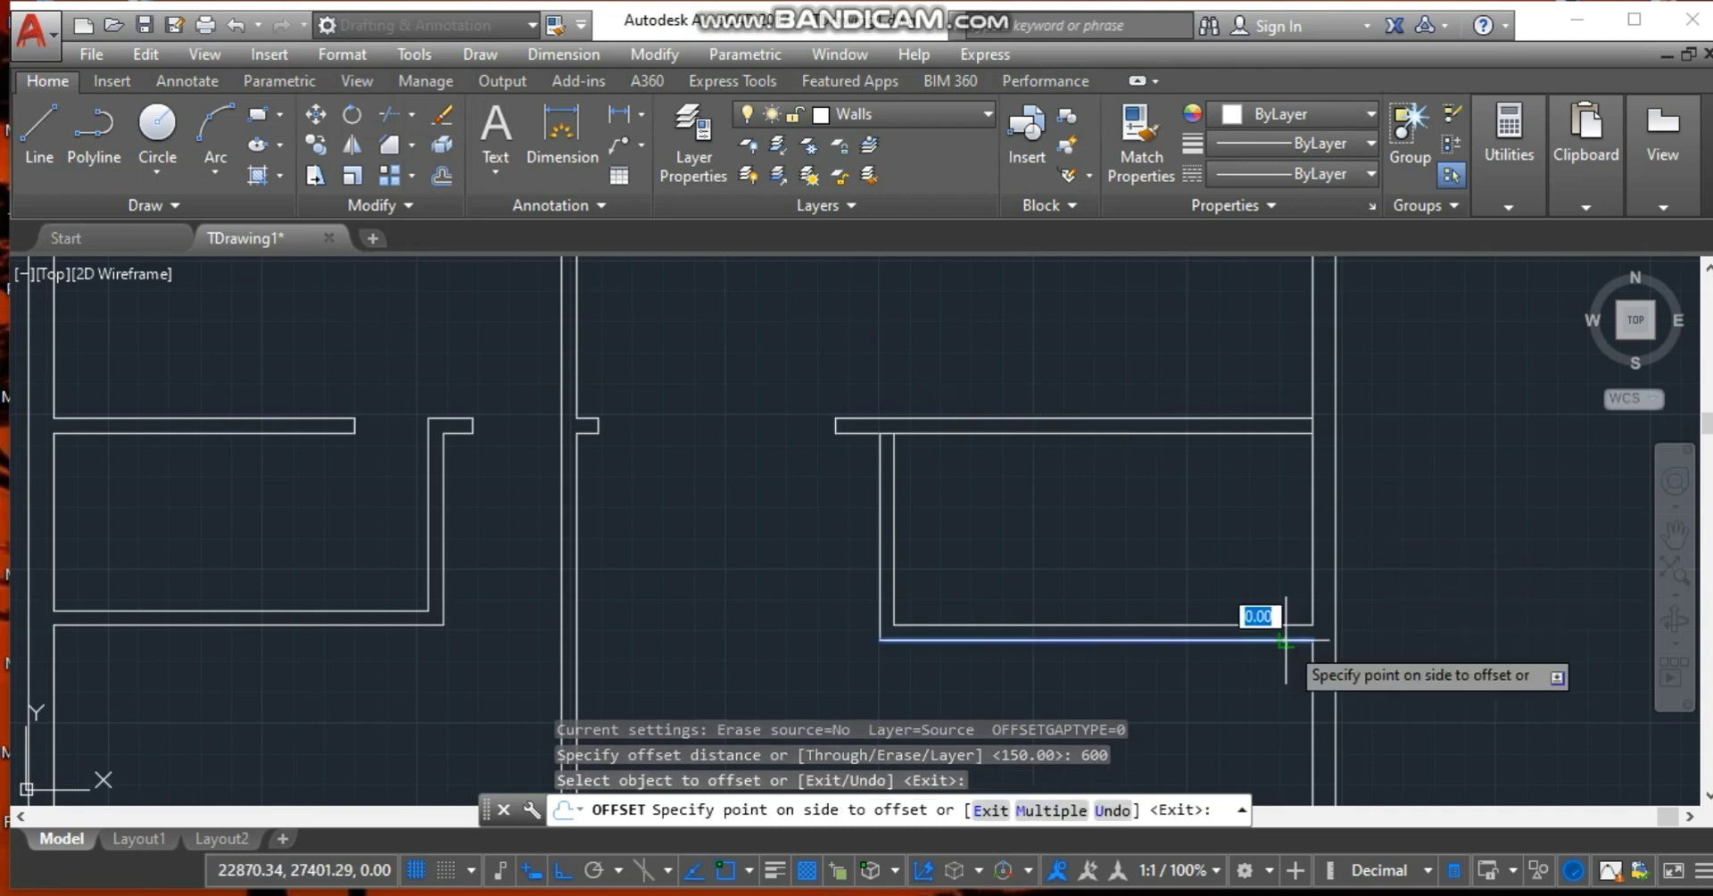
left_click(1265, 582)
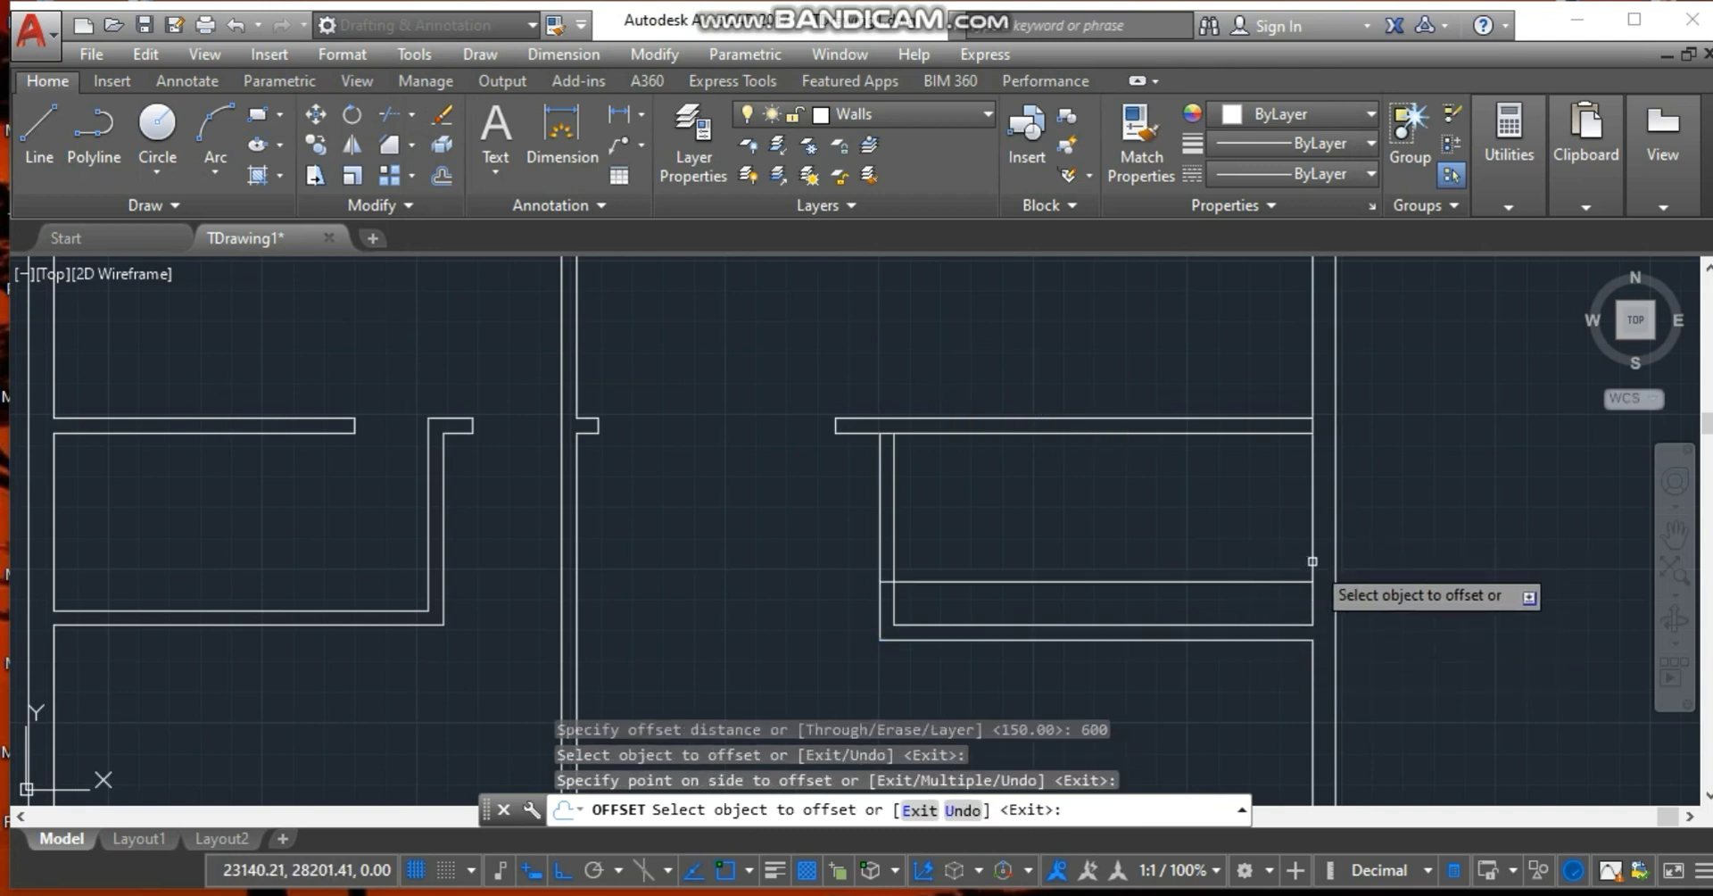
left_click(1312, 561)
left_click(1231, 544)
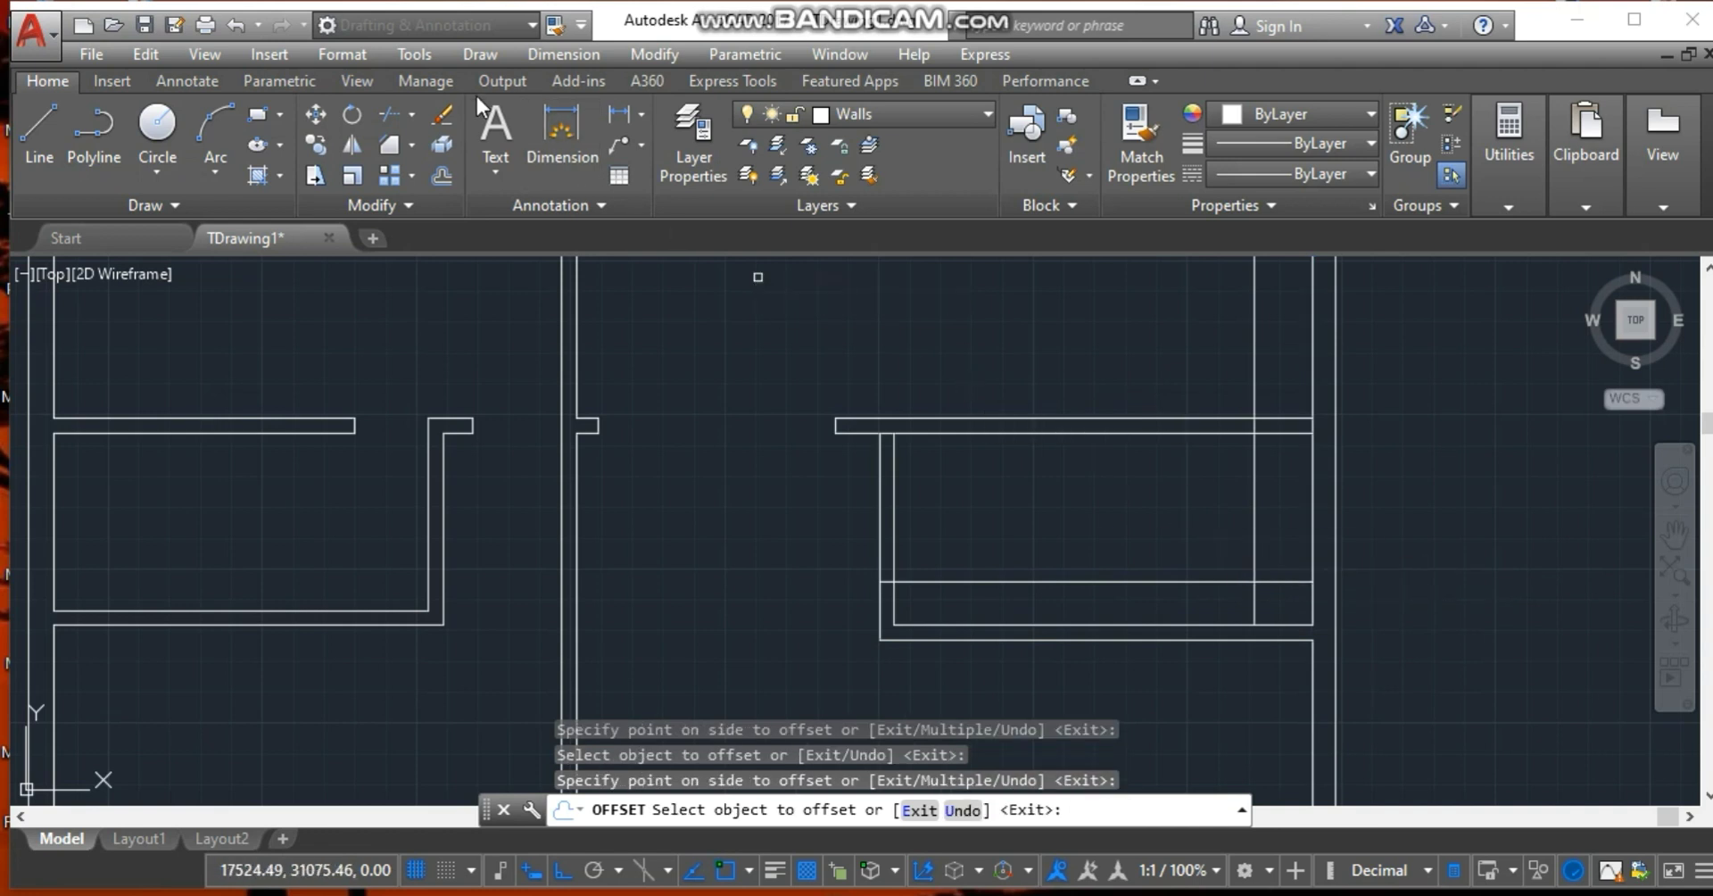
Trim the horizontal 600 offset line inside the kitchen back to the vertical offset line near the right outer wall.
left_click(391, 112)
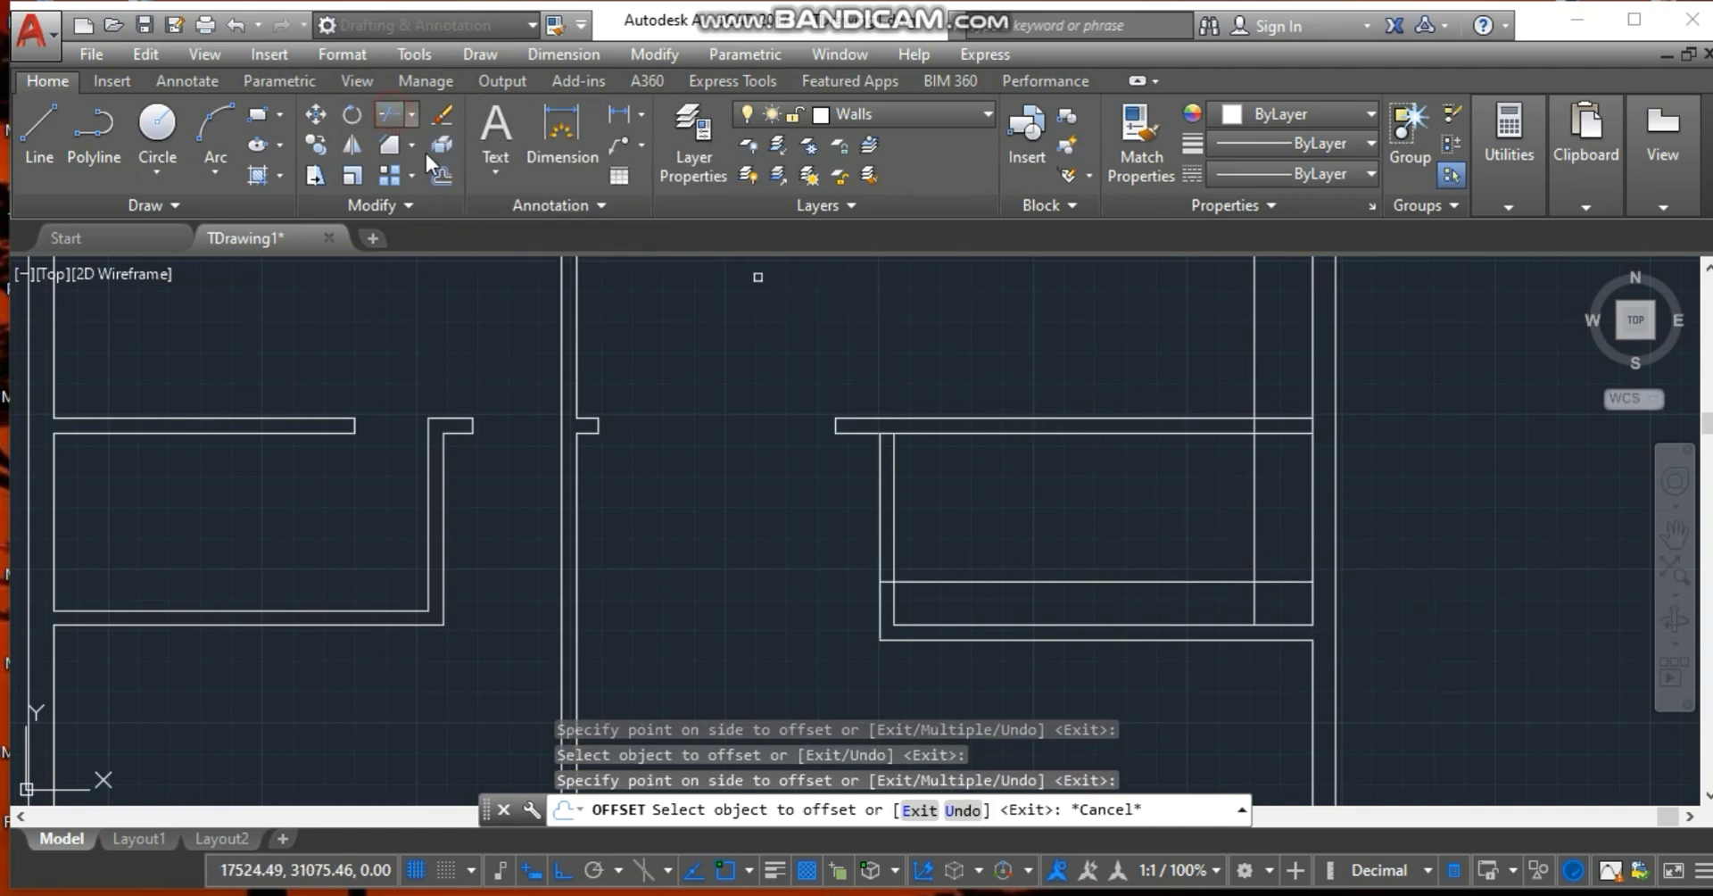
key("Return")
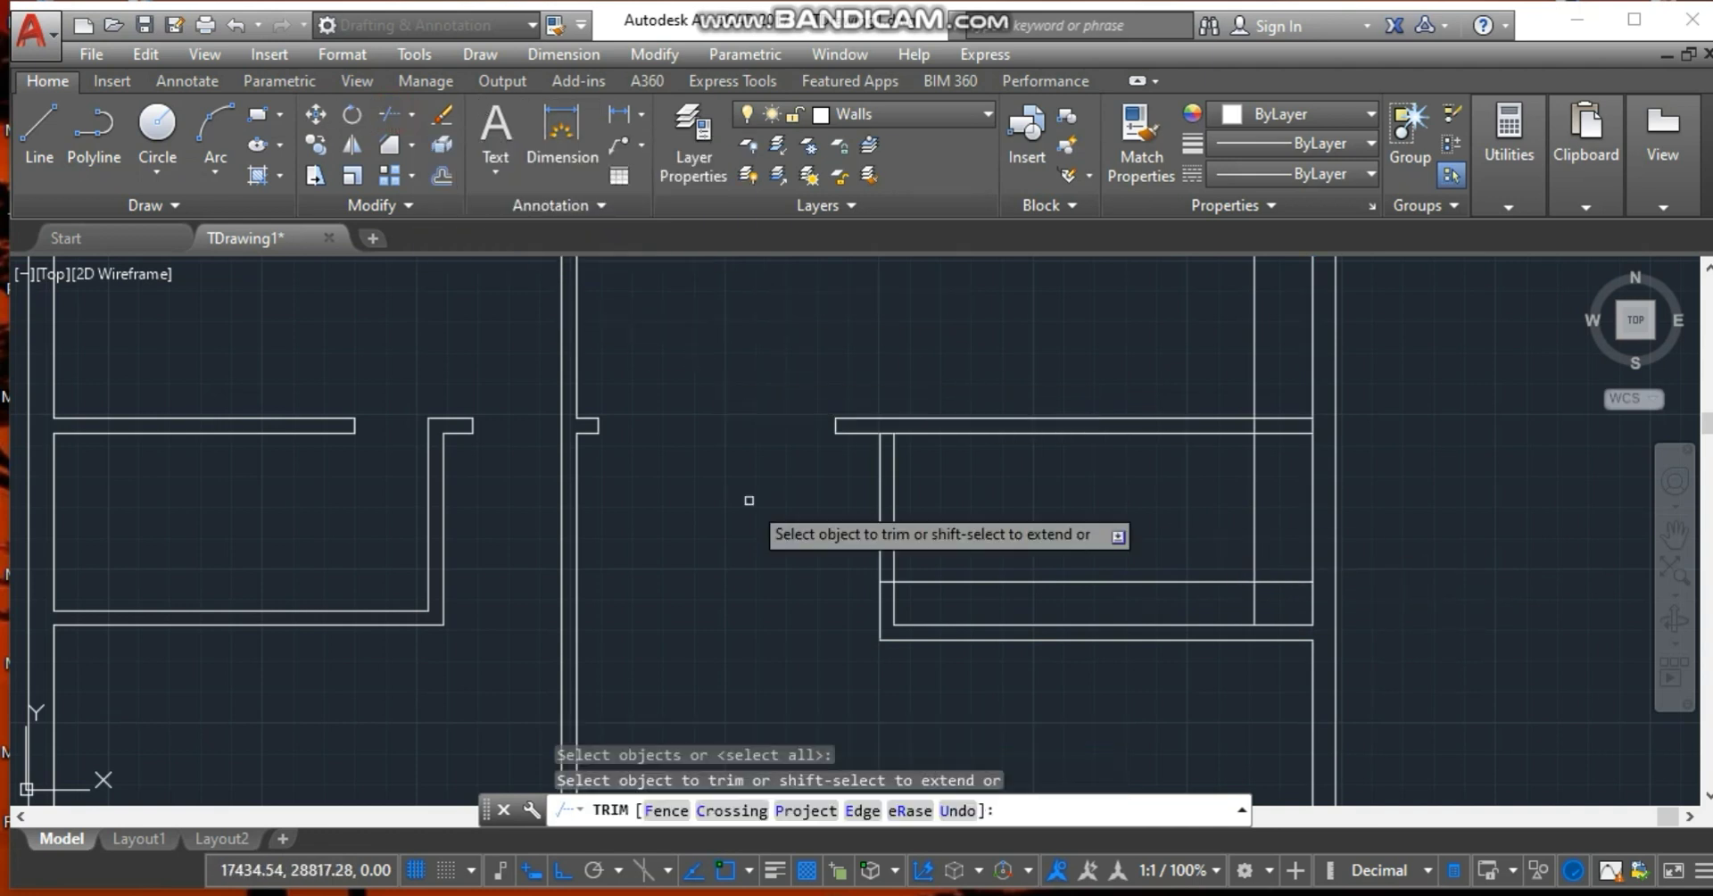
left_click(888, 581)
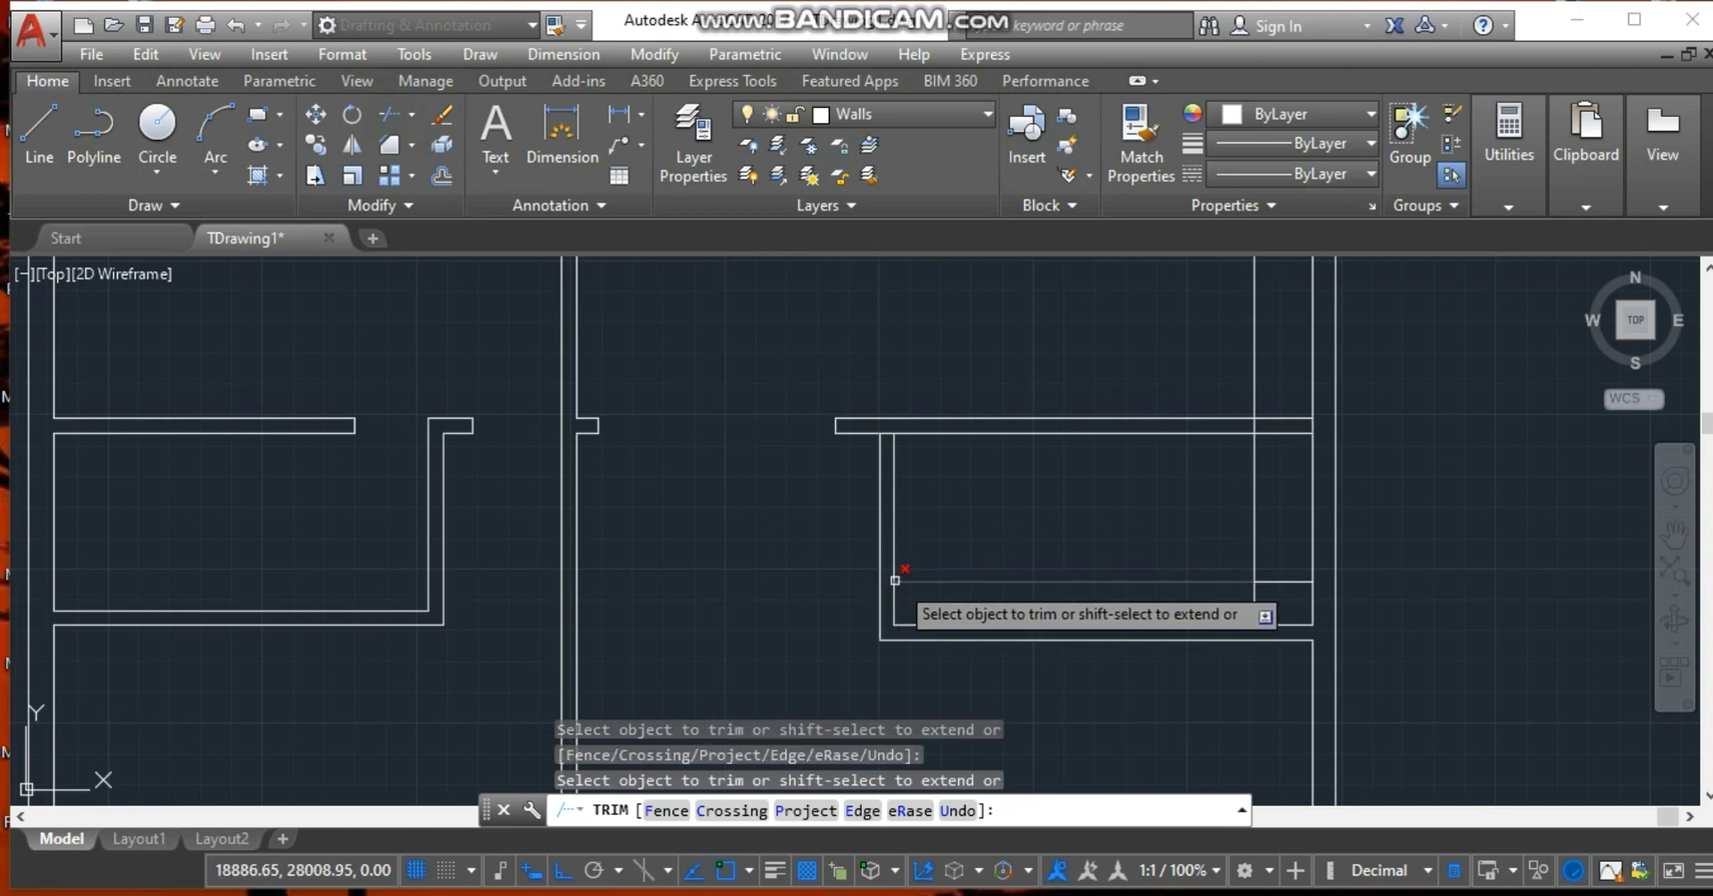
left_click(925, 579)
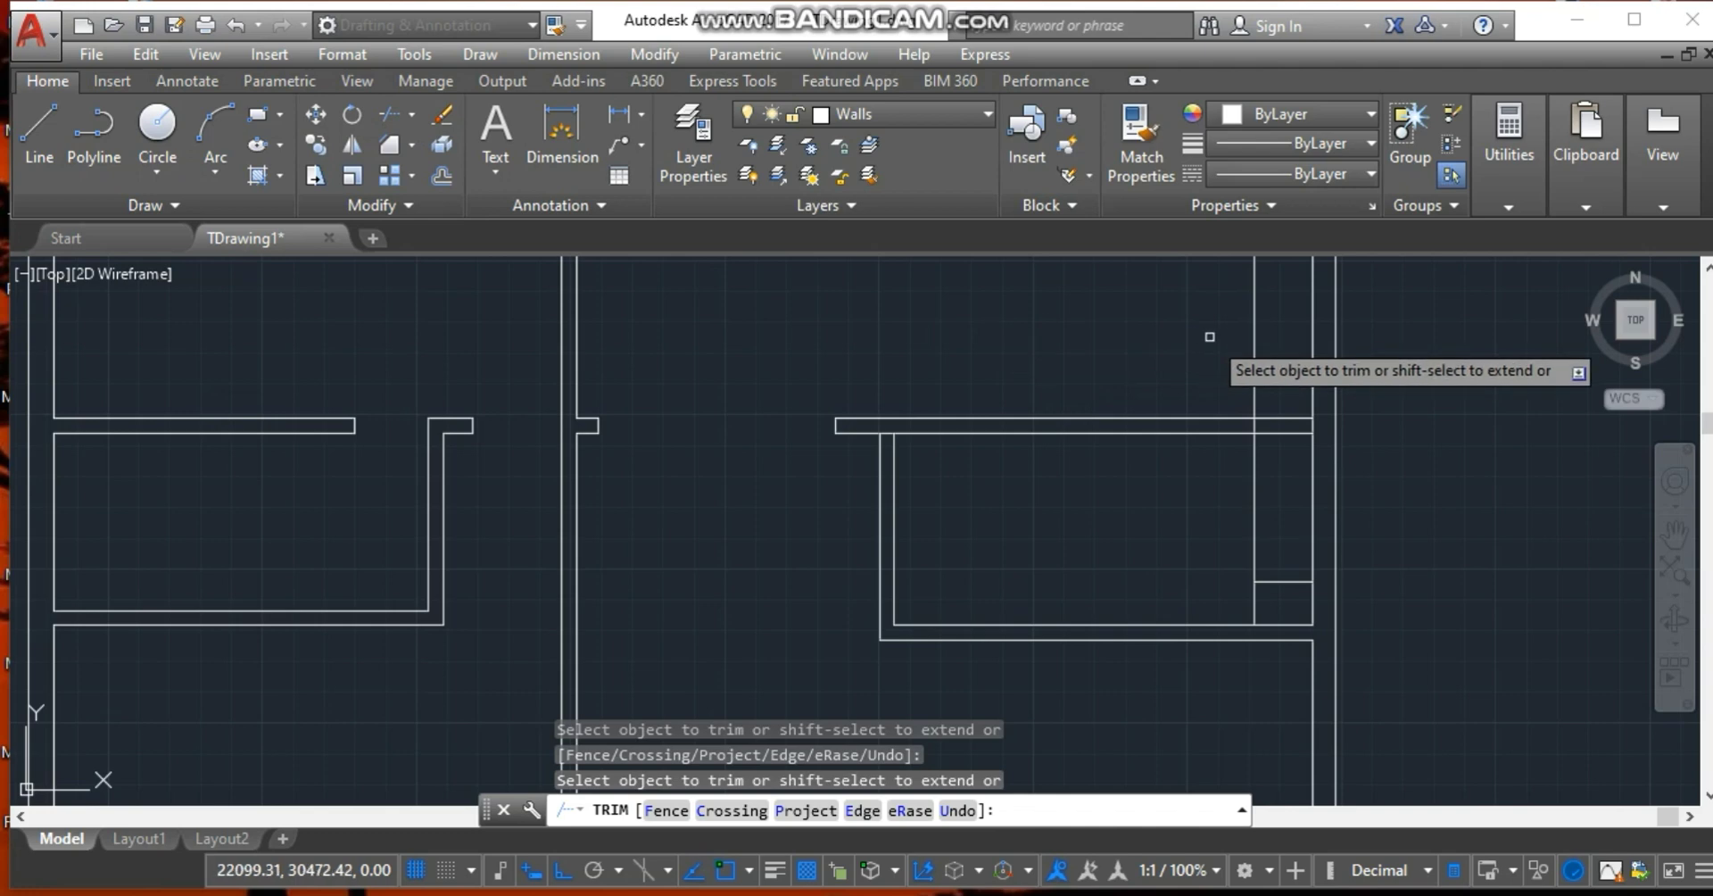
Trim the vertical offset line above the kitchen's corner column, both in the room above and inside the kitchen.
scroll(1210, 336, "down", 3)
scroll(1210, 336, "down", 4)
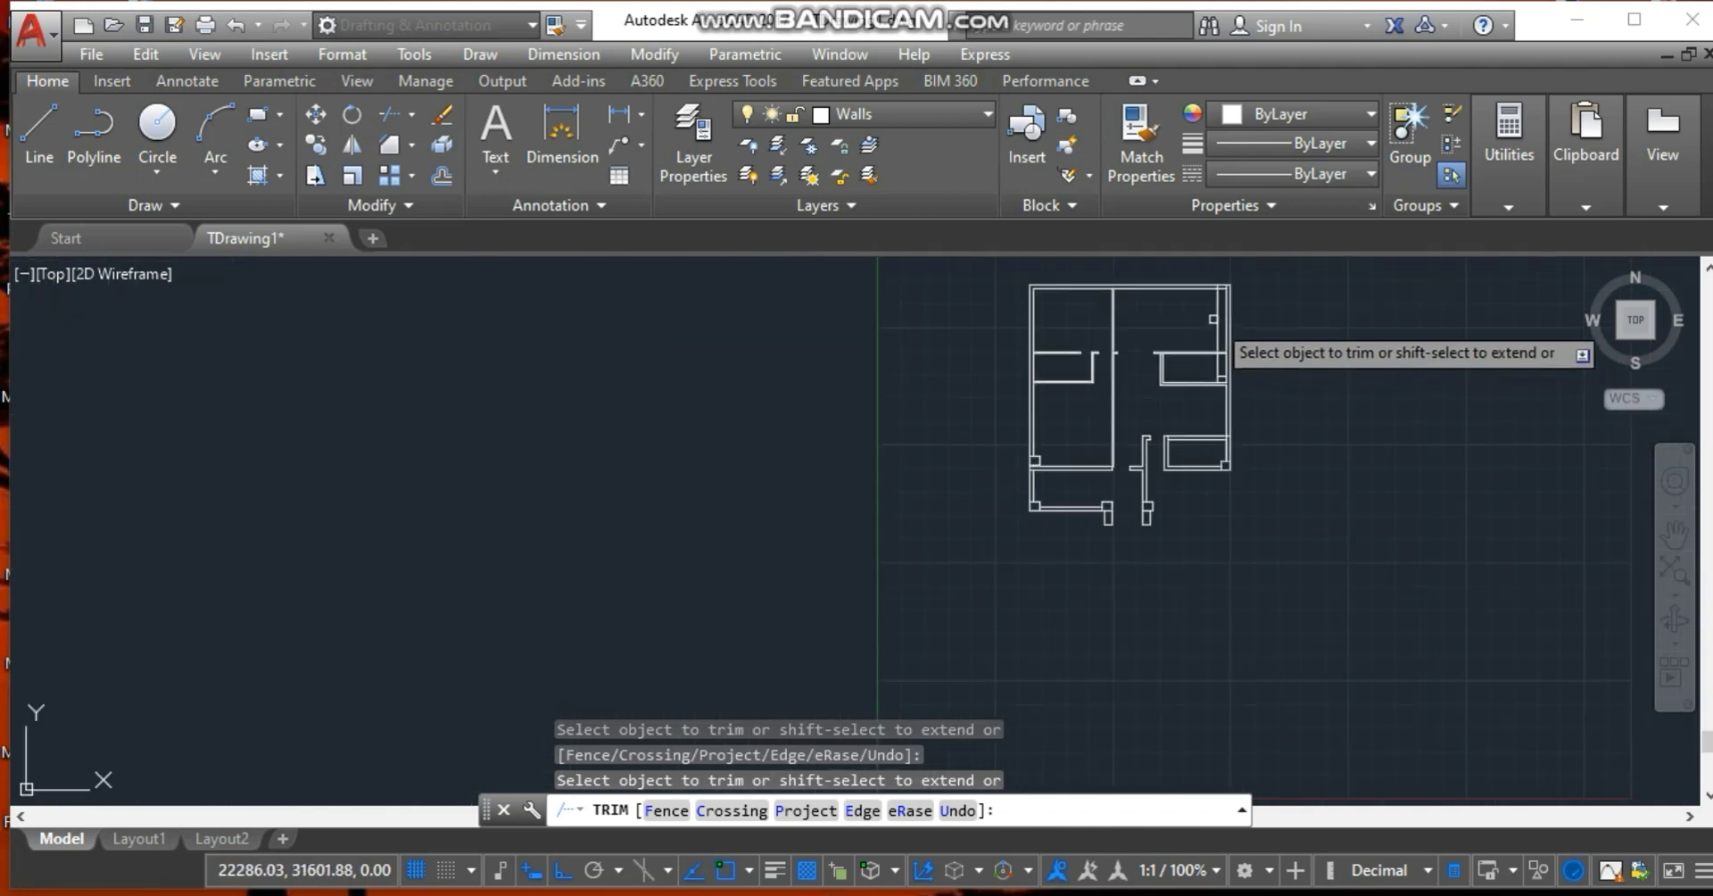
scroll(1223, 274, "up", 7)
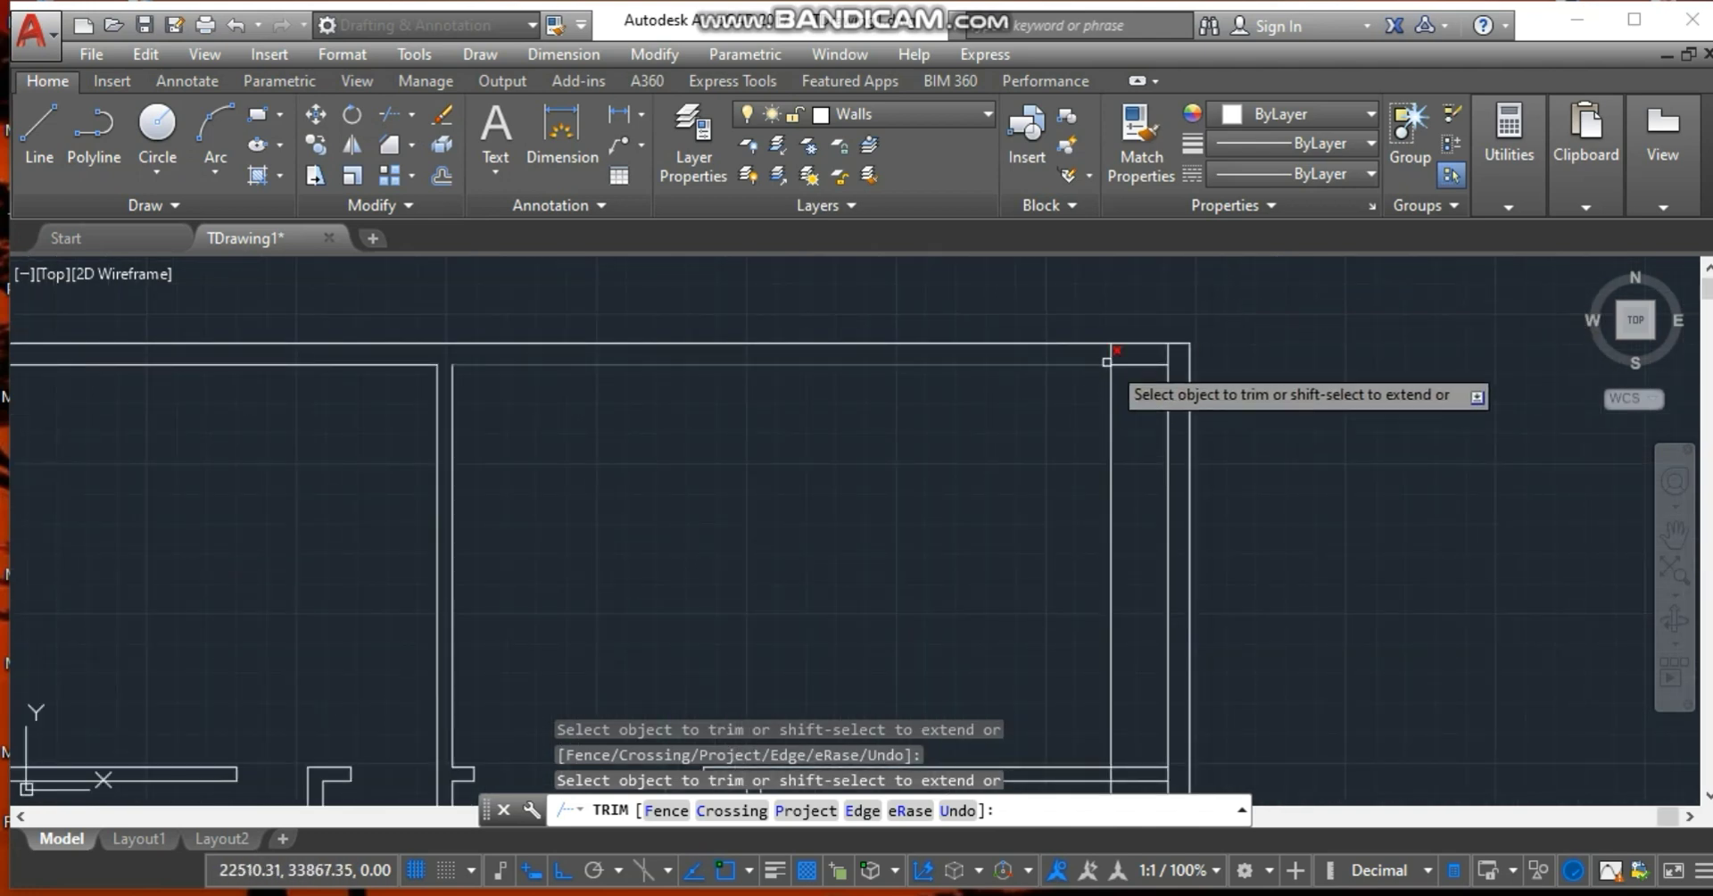
left_click(1111, 383)
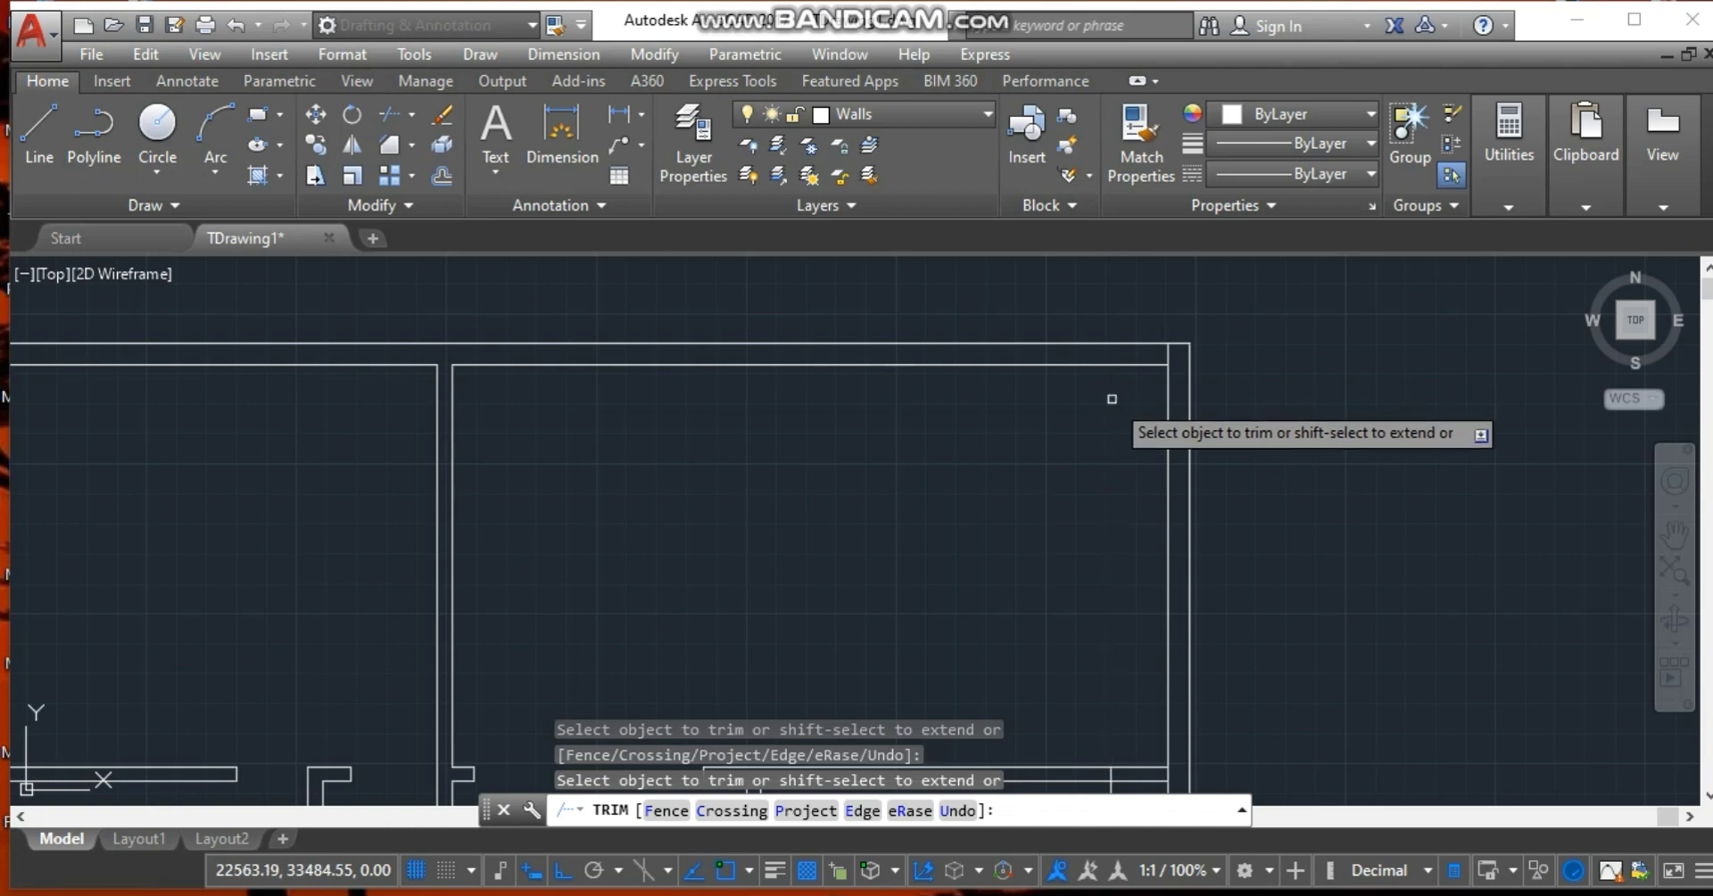
scroll(1058, 516, "down", 3)
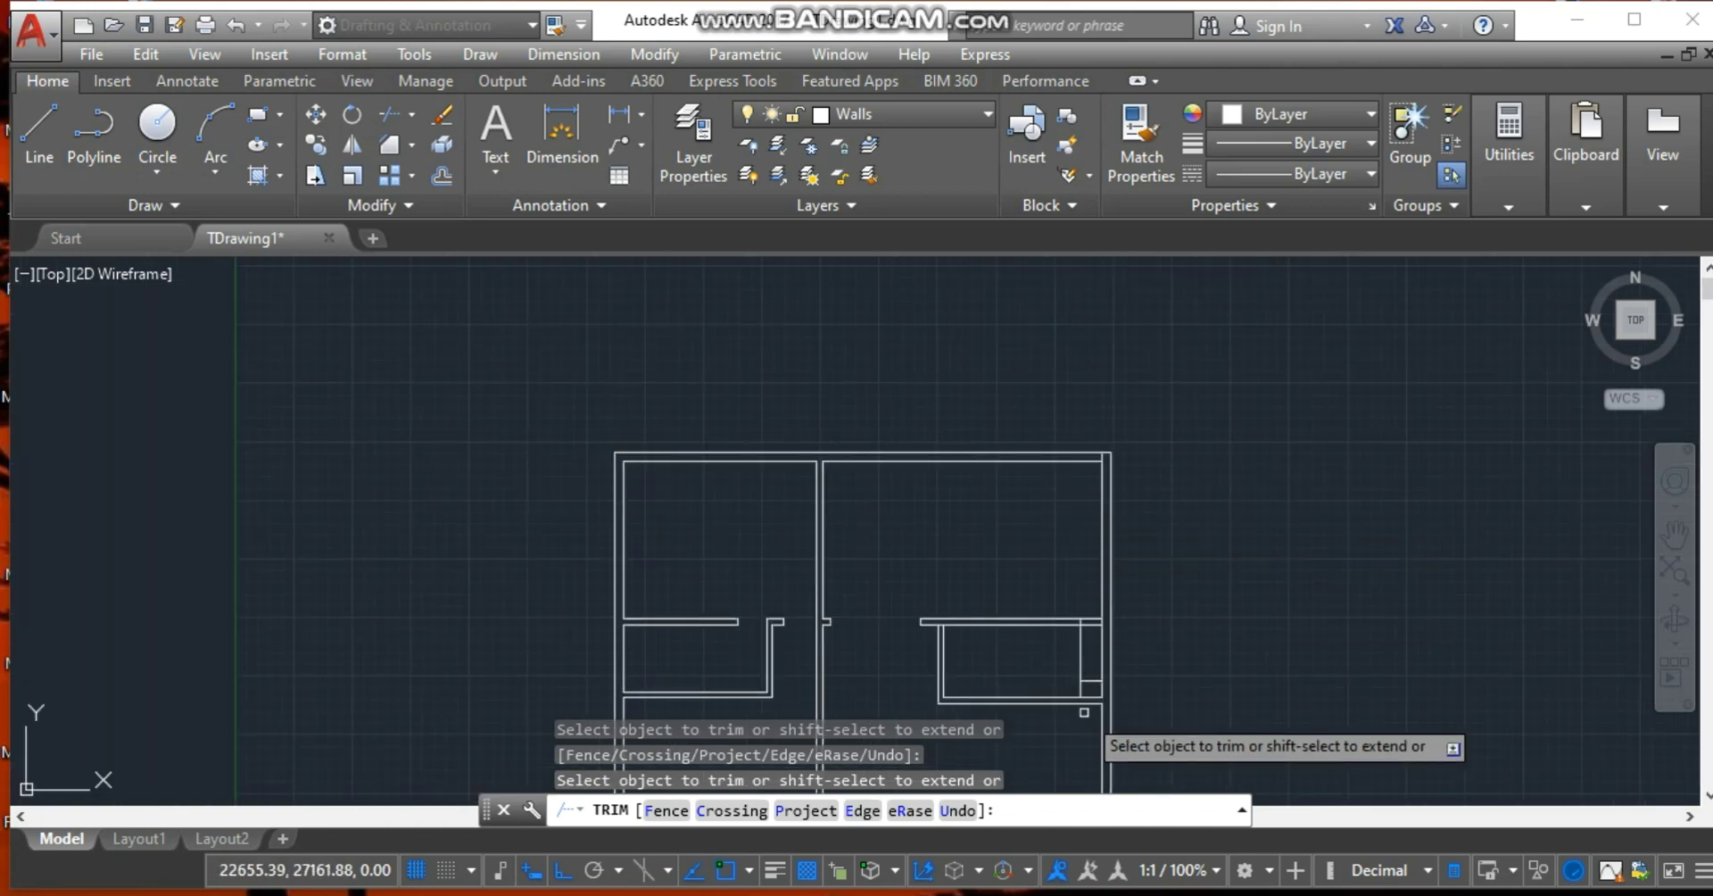
scroll(1084, 710, "up", 2)
scroll(1084, 710, "up", 4)
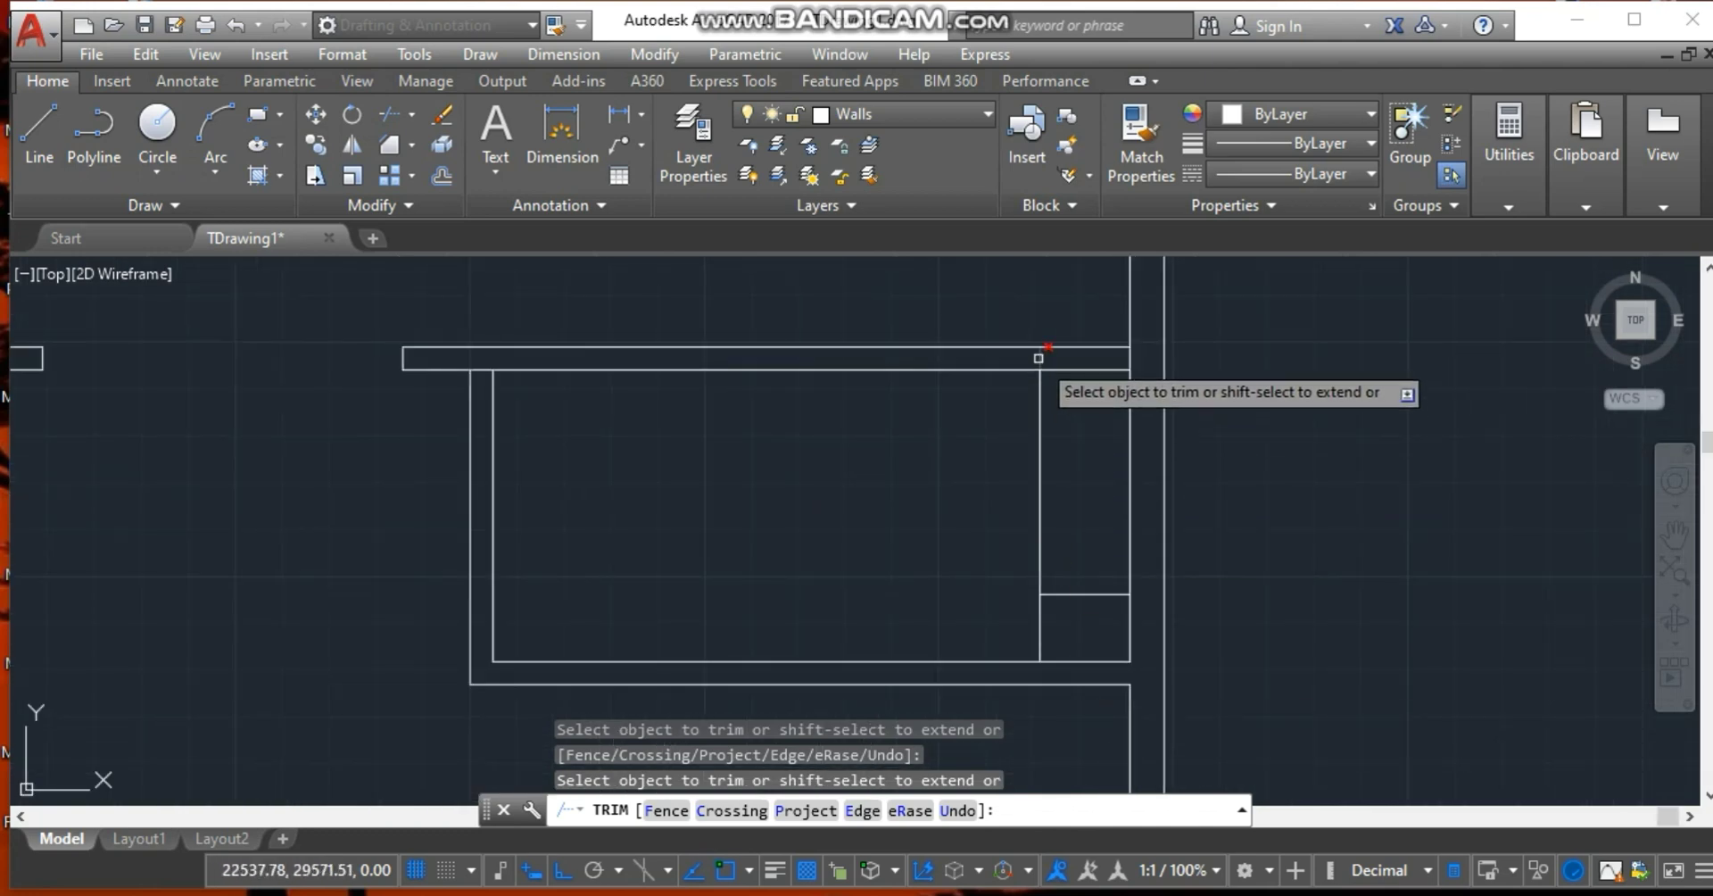
left_click(1040, 395)
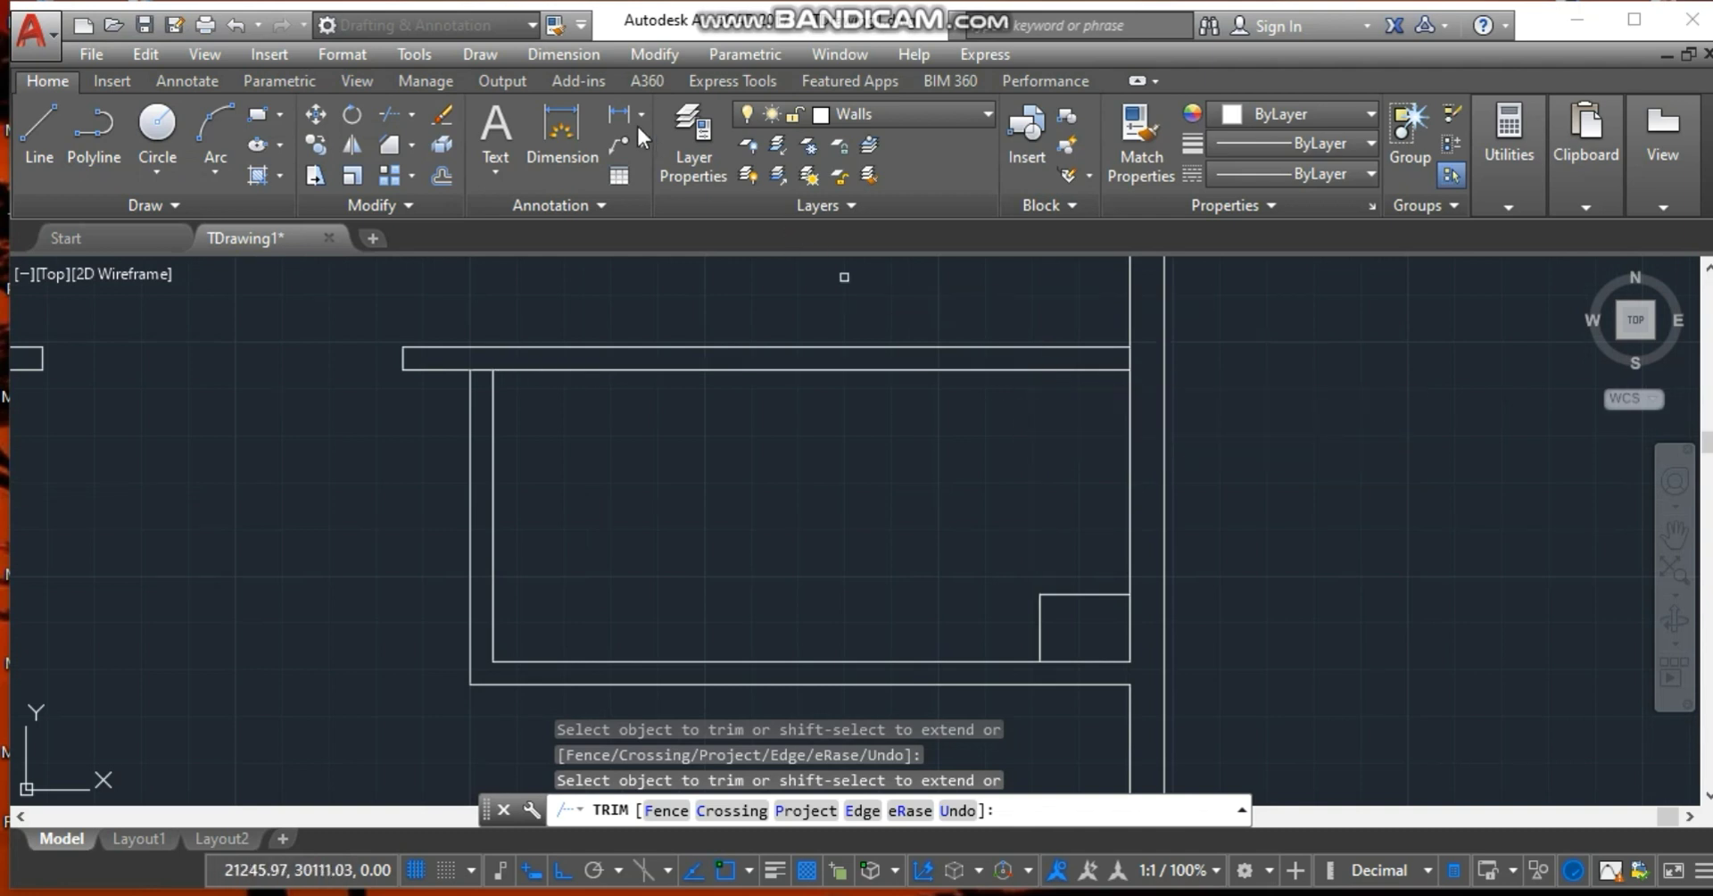
Extend the corner column's left edge down to the lower line of the kitchen's bottom wall.
left_click(403, 116)
left_click(411, 113)
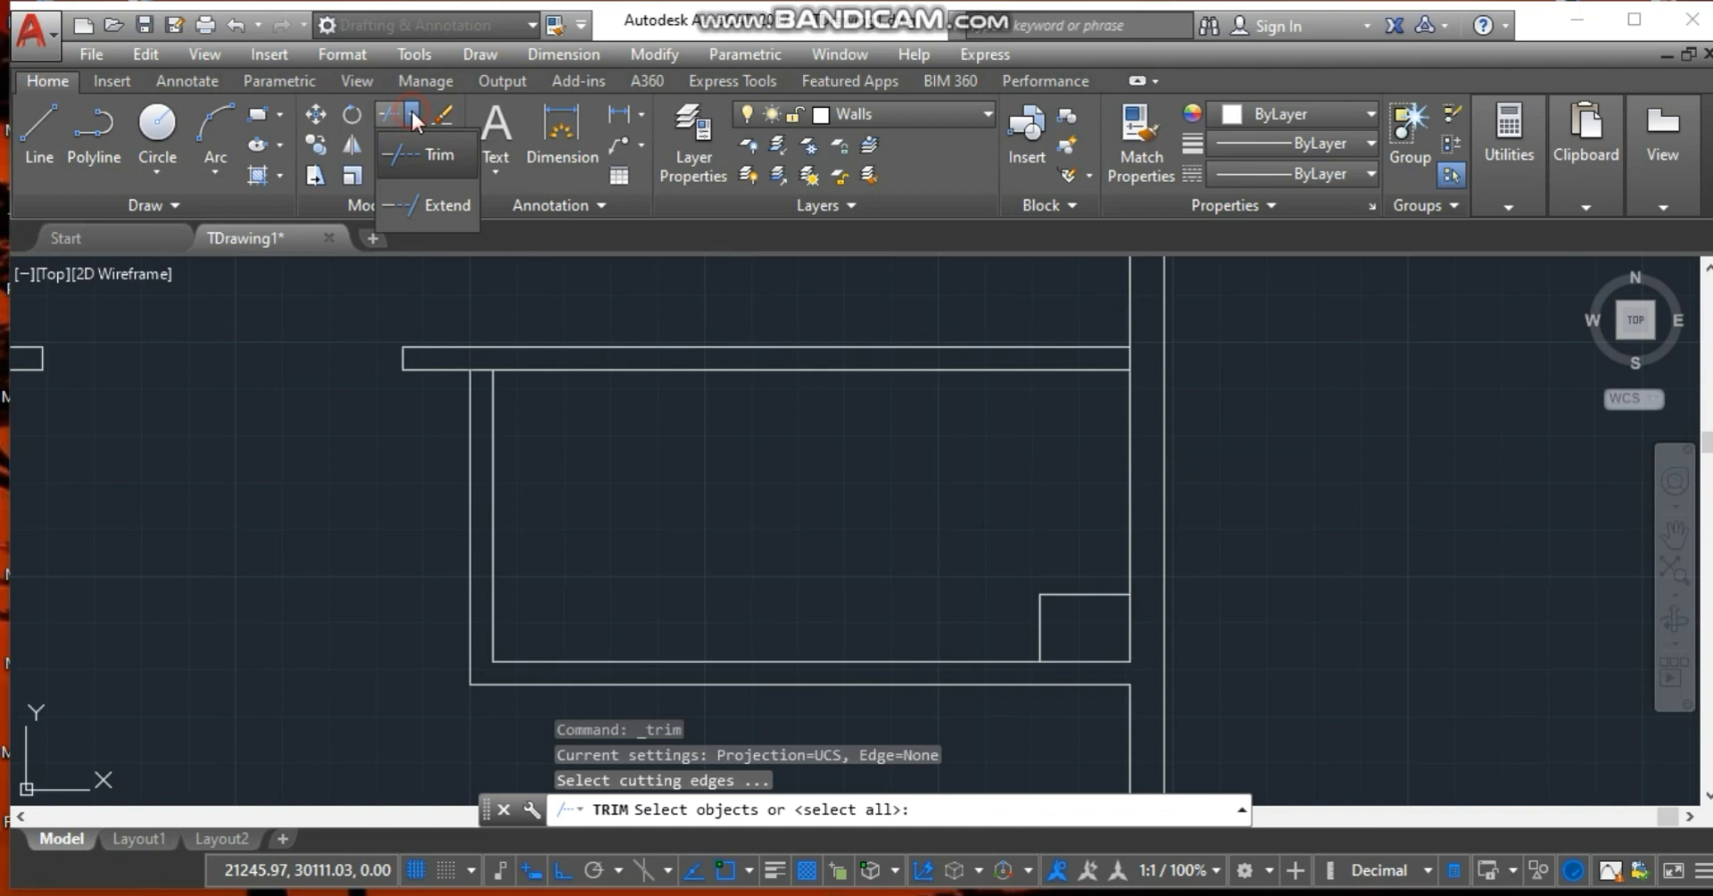
left_click(429, 206)
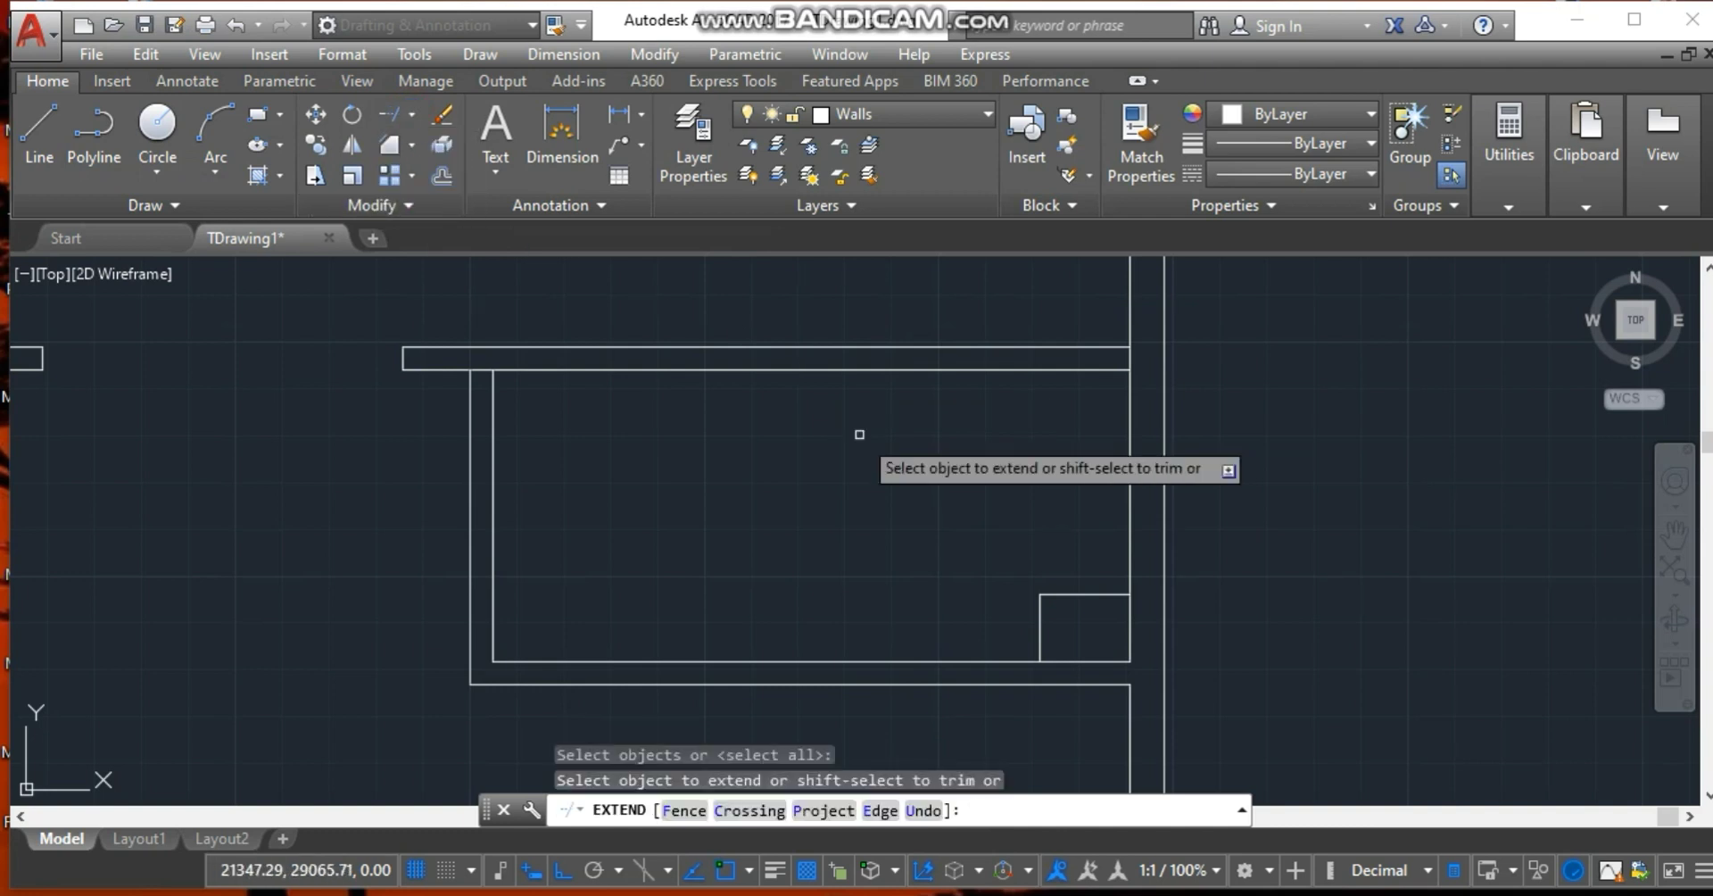
left_click(1042, 650)
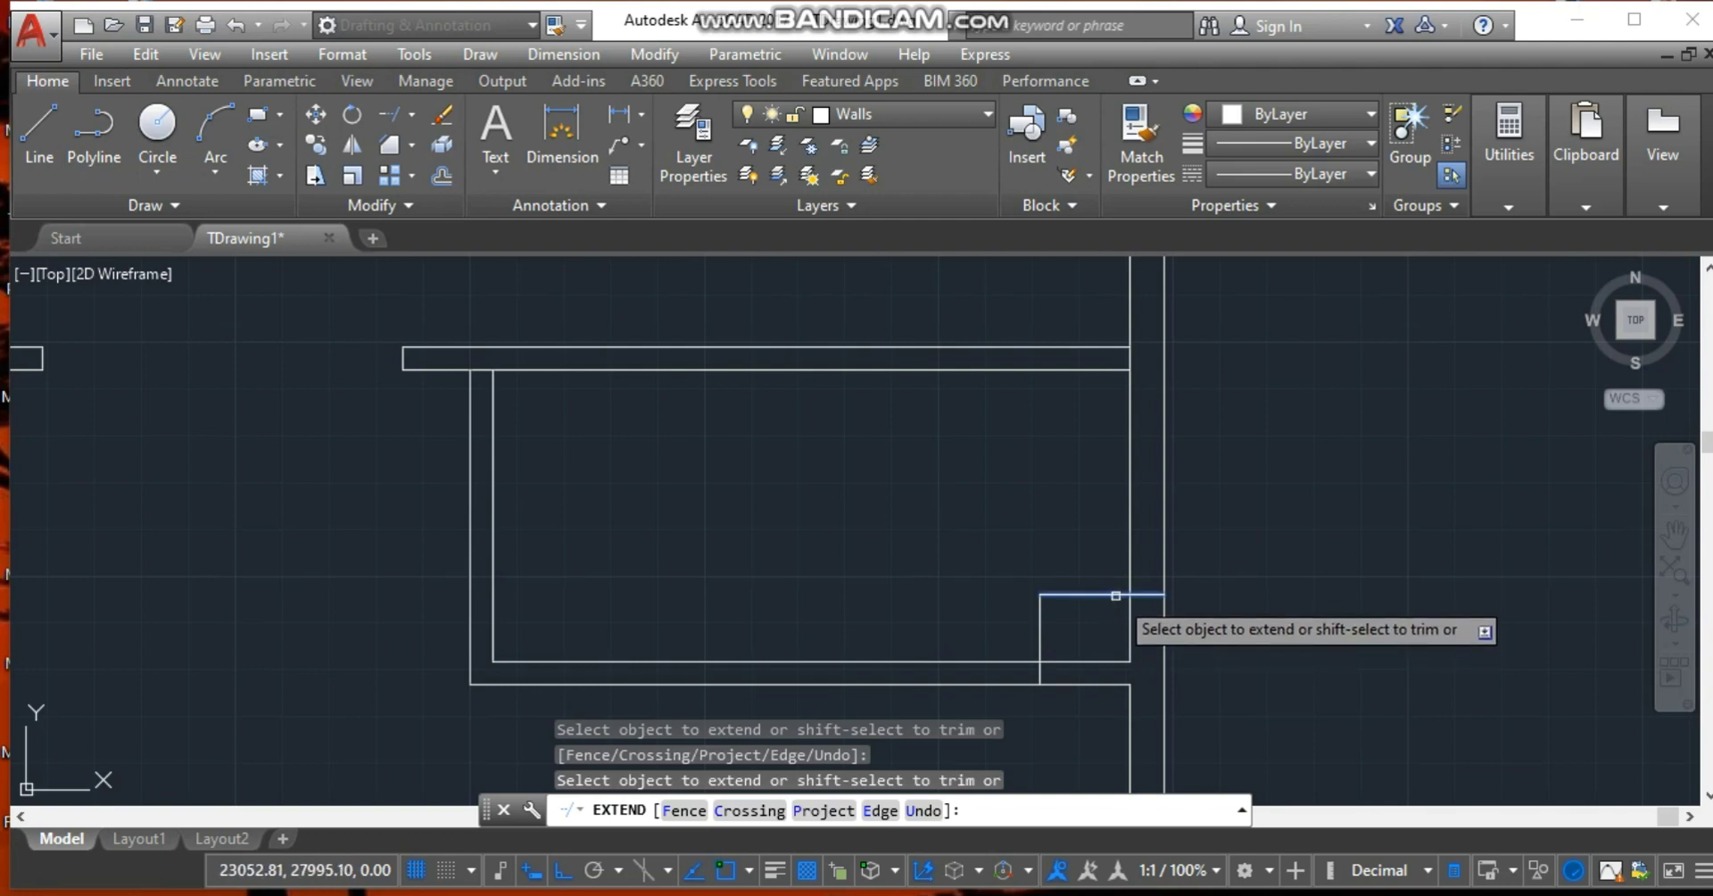
key("Escape")
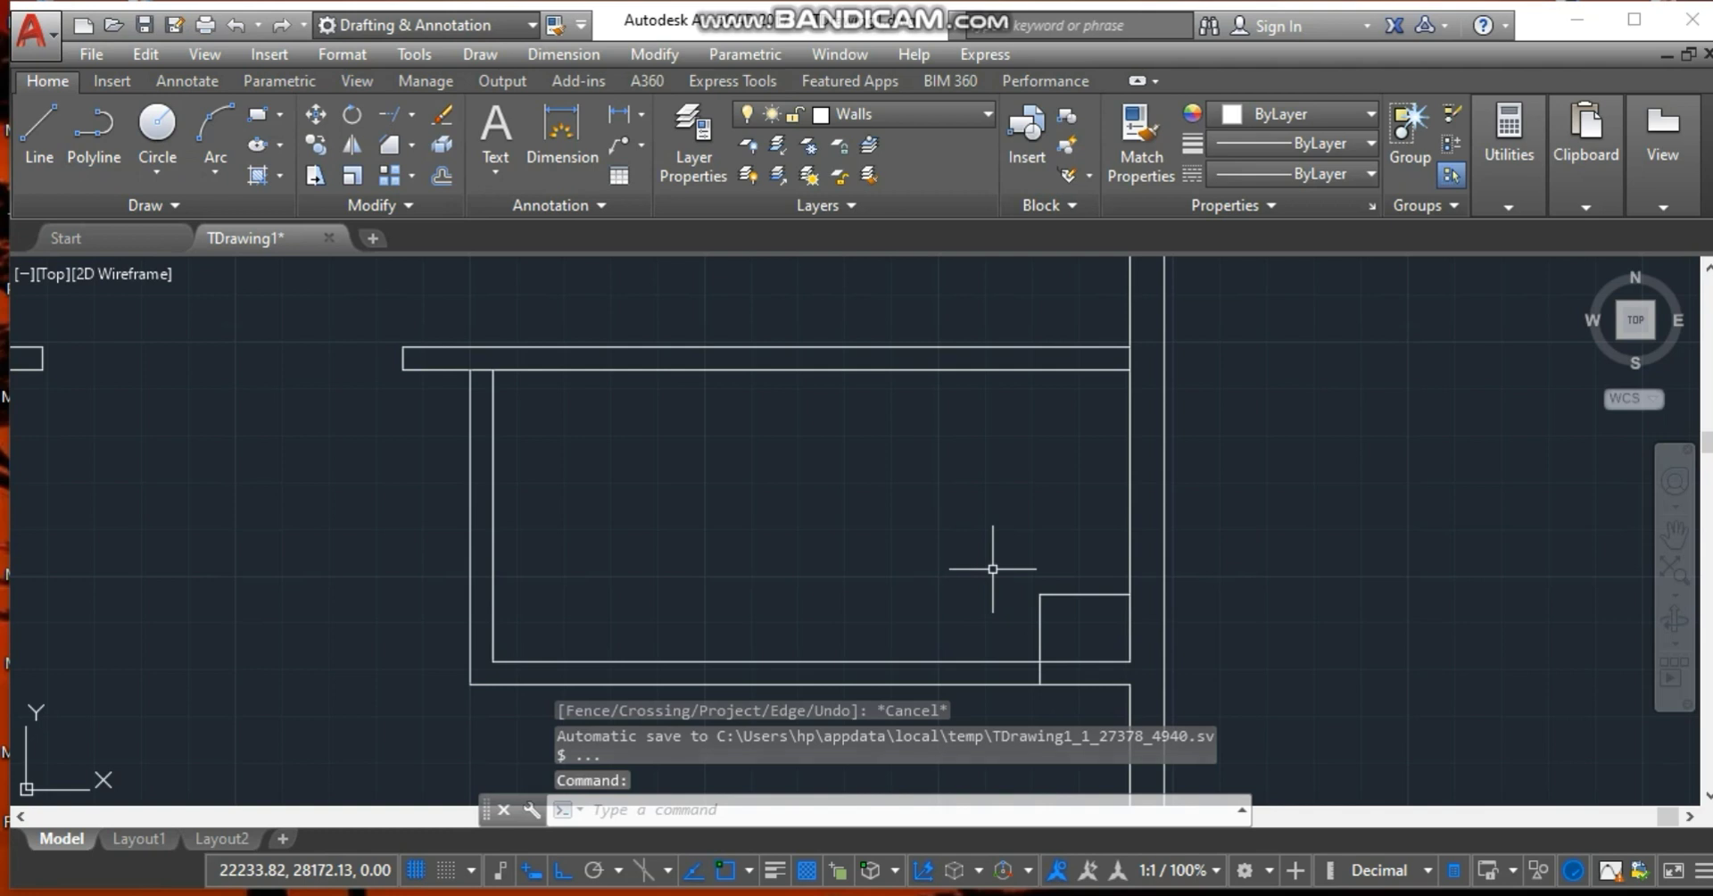
Check the reference plan in Photos and draw a vertical line continuing the right outer wall's outer face down level with the entrance wall ends.
scroll(992, 568, "down", 6)
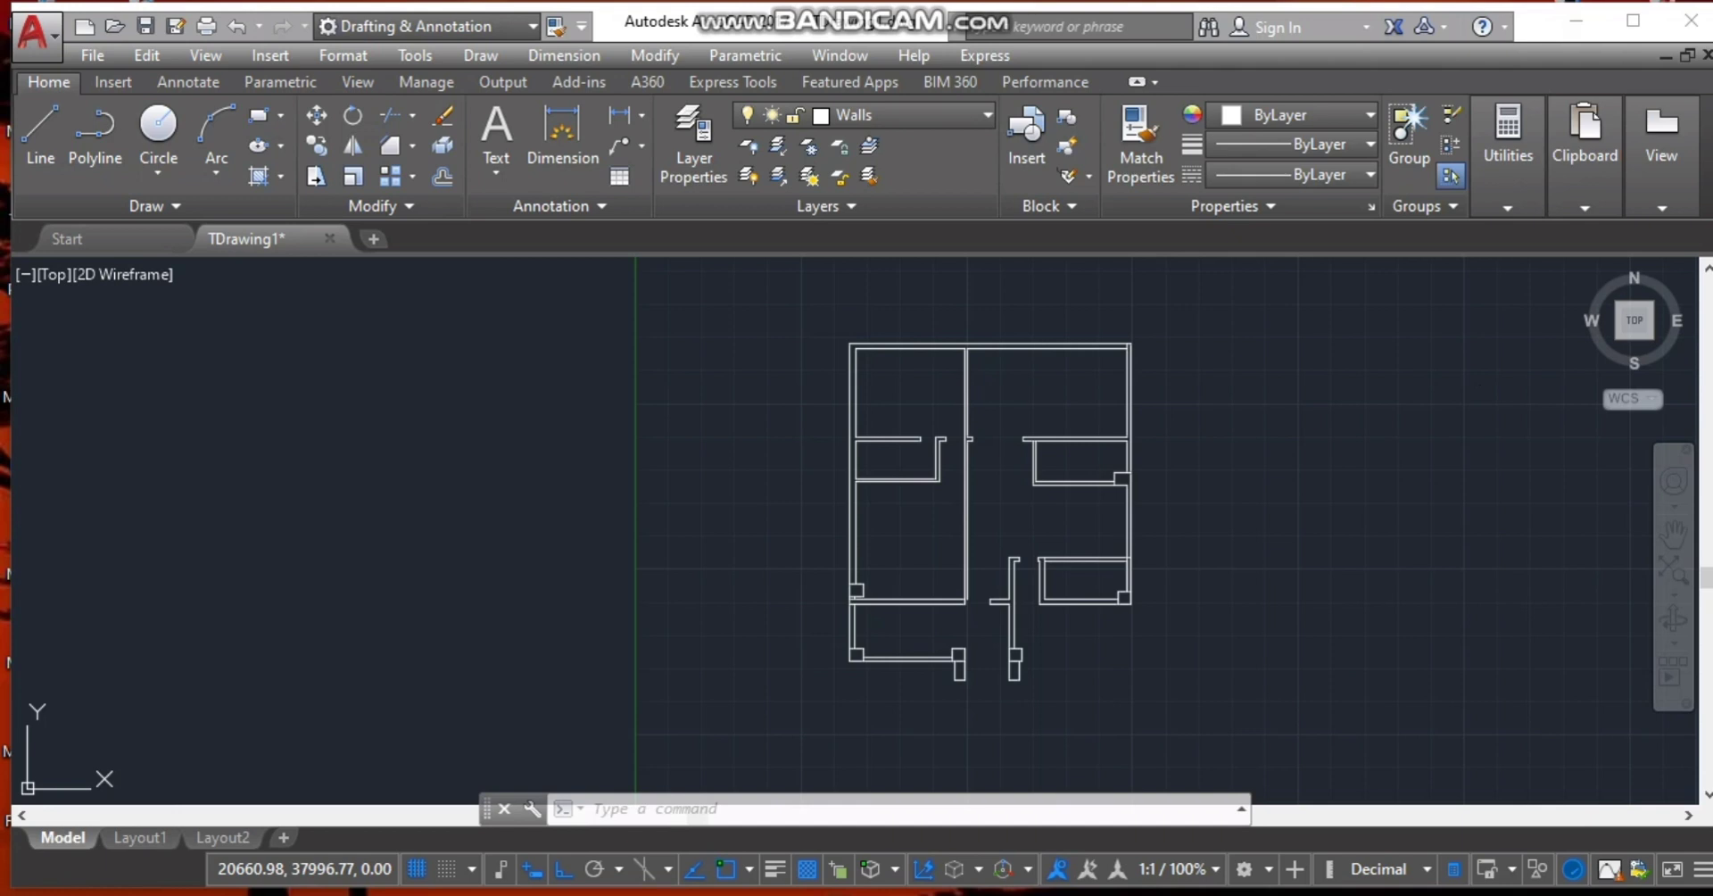
key("alt+Tab")
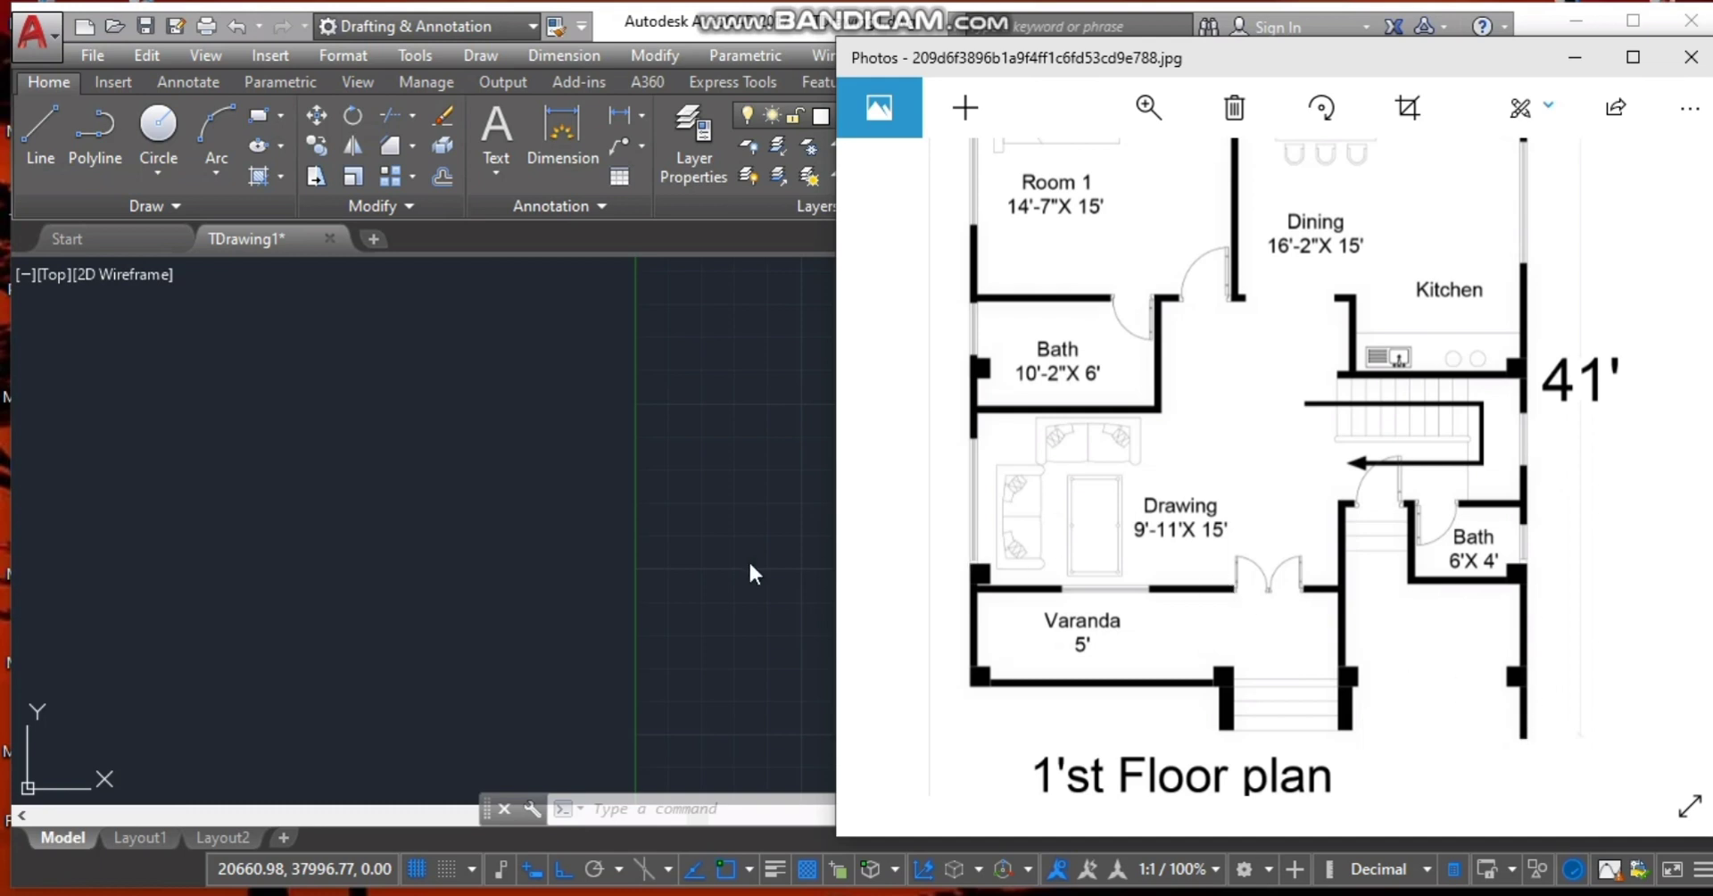
left_click(696, 560)
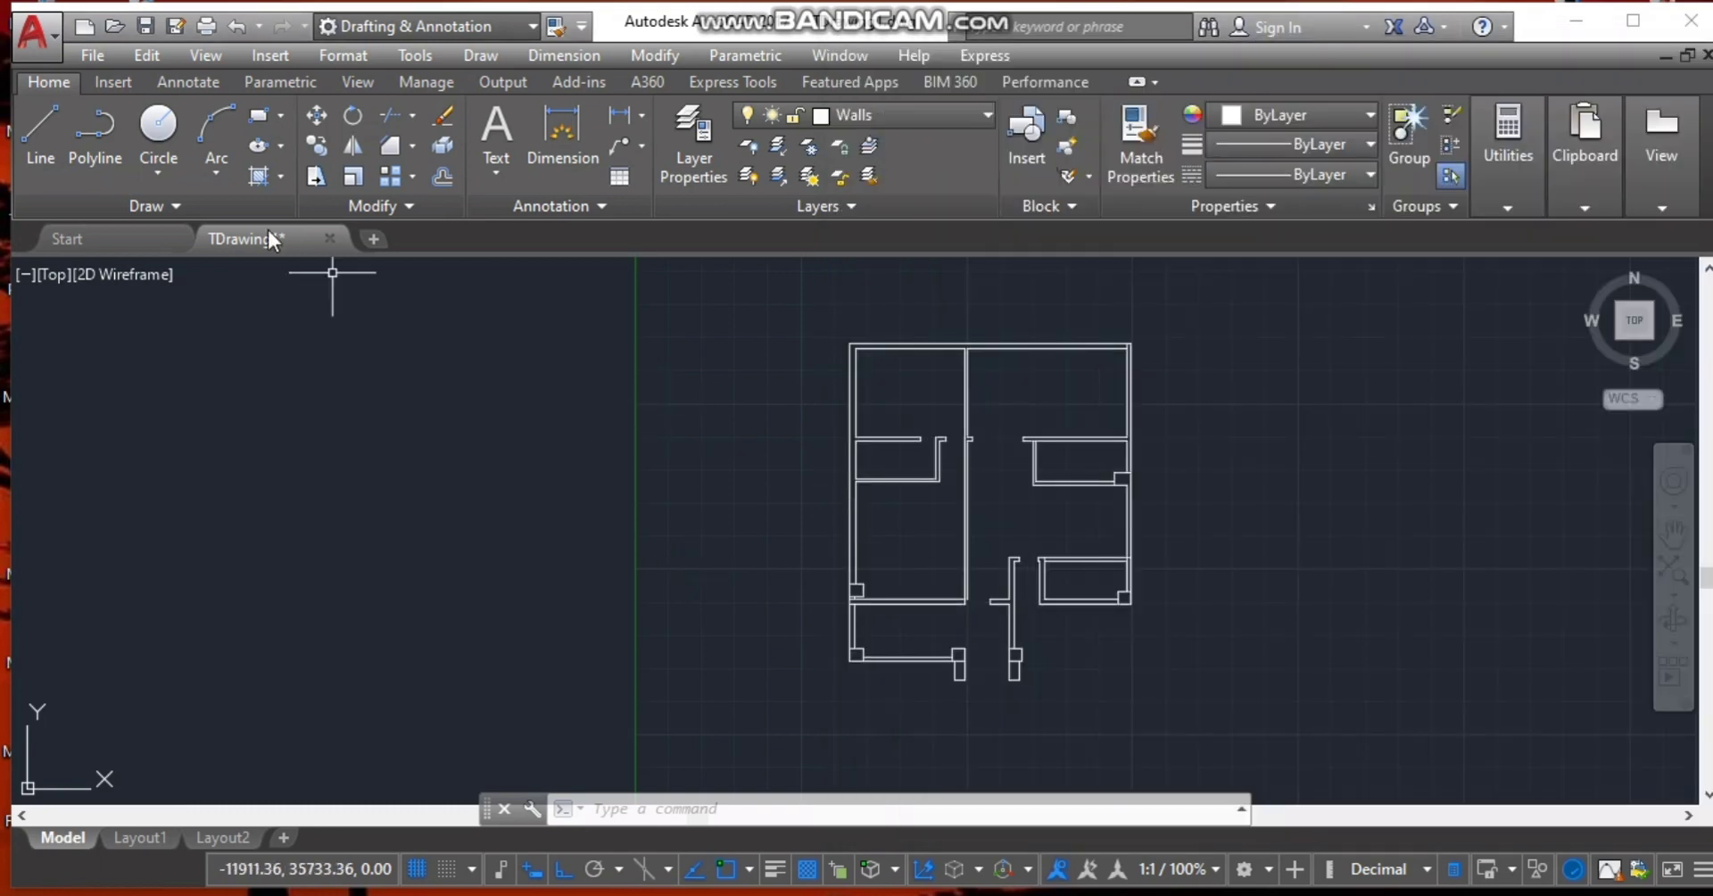
left_click(40, 127)
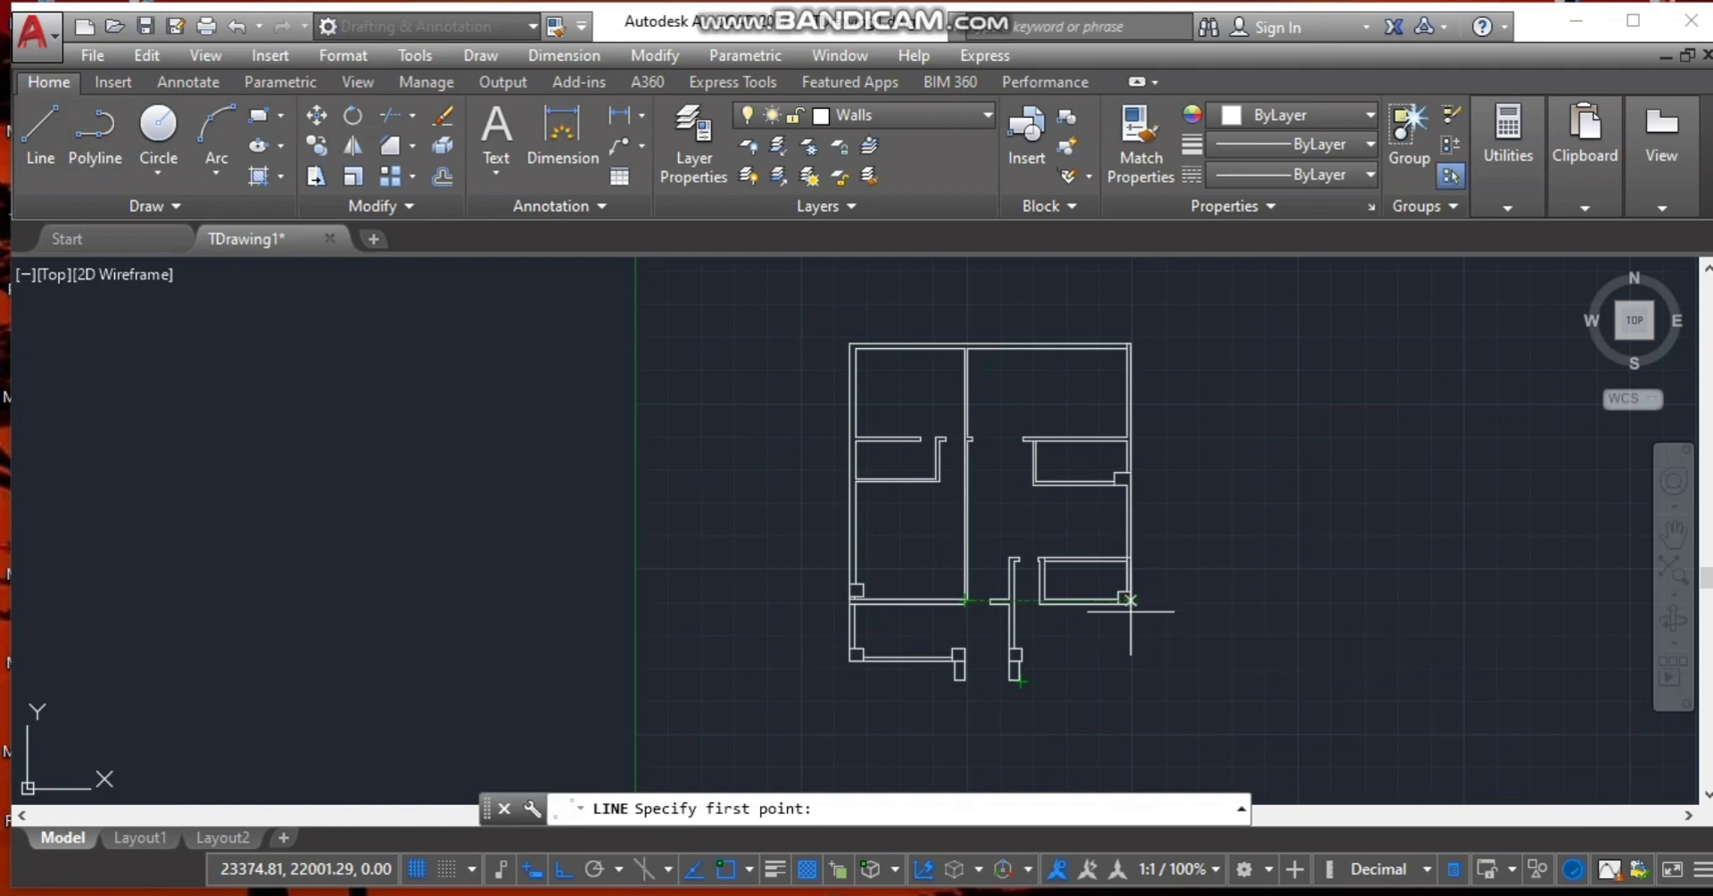
left_click(1131, 679)
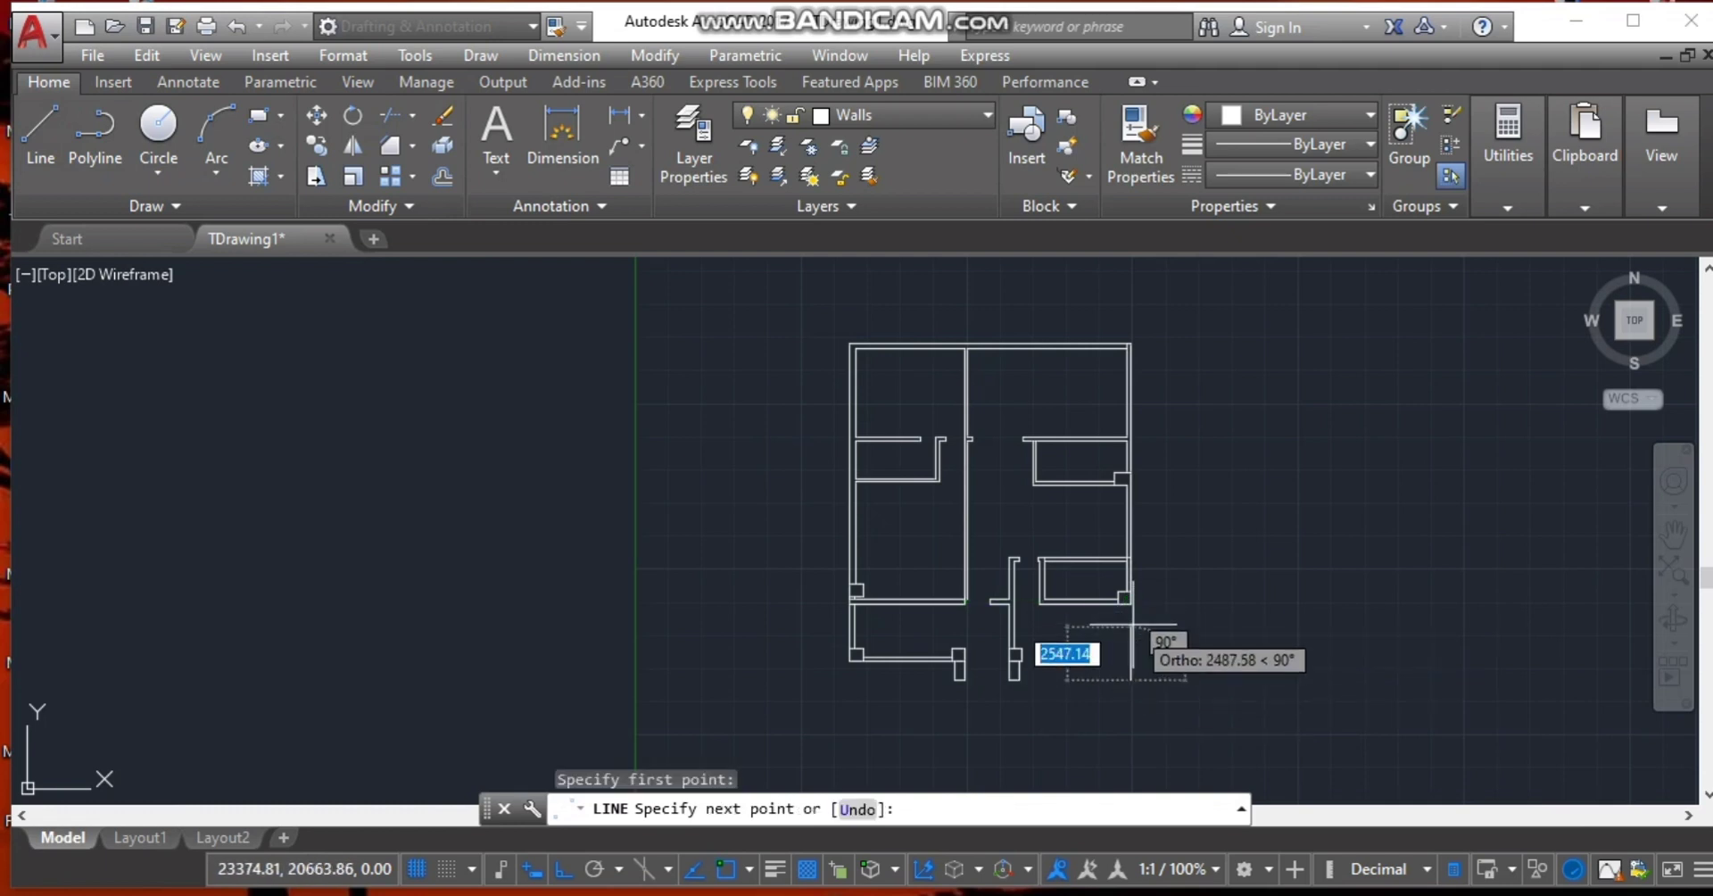
left_click(1130, 604)
key("Escape")
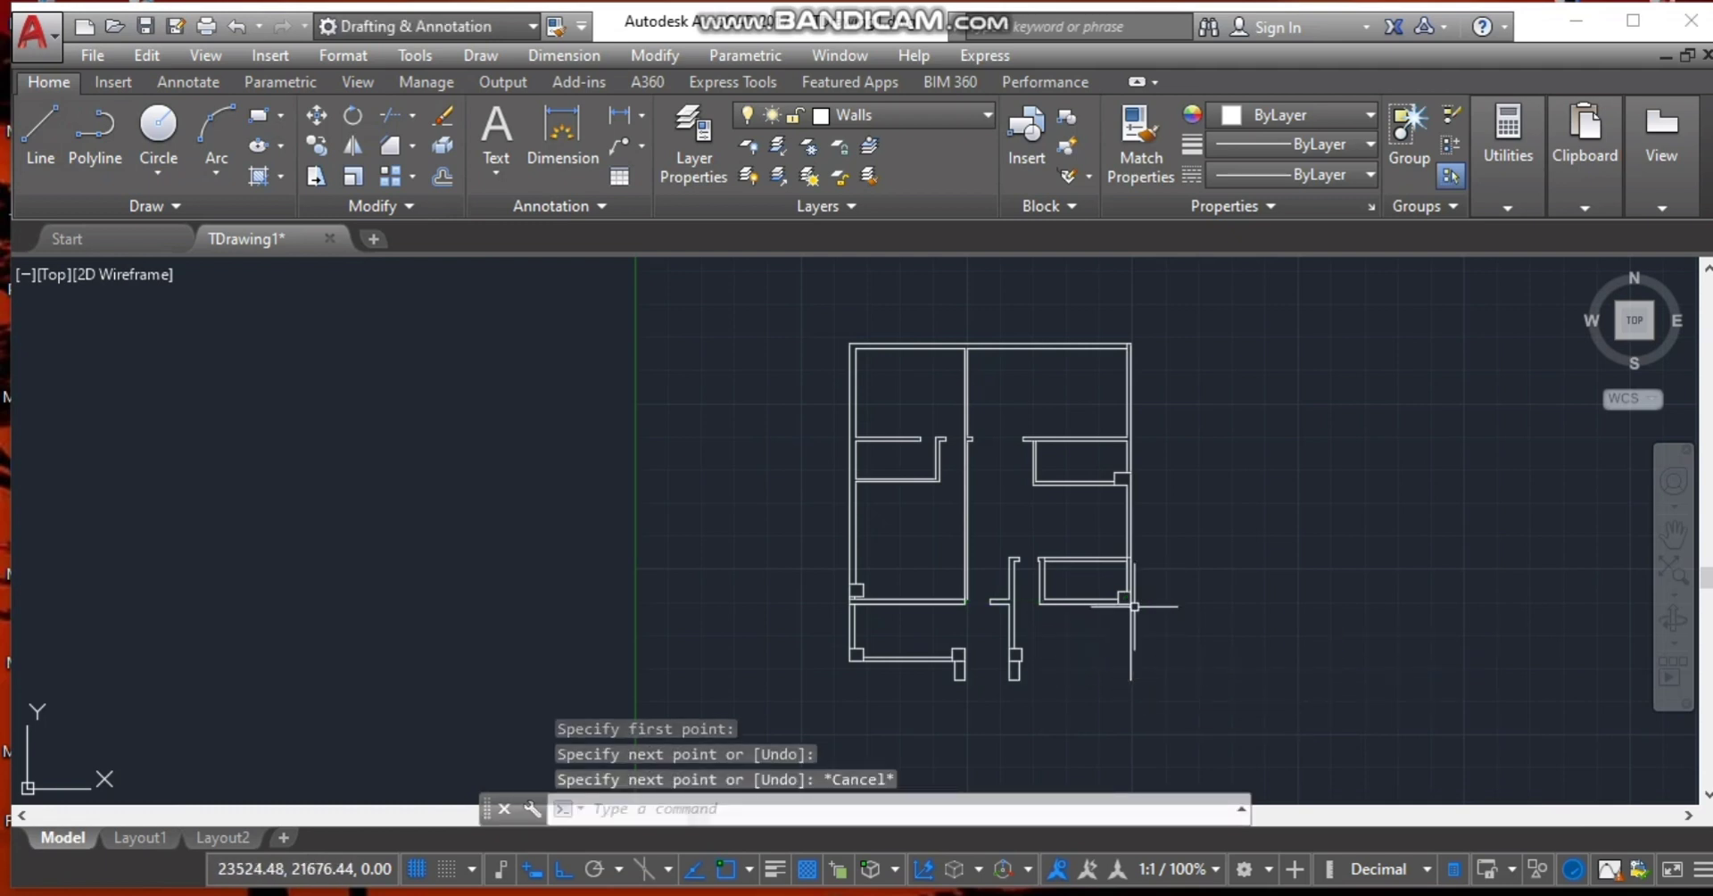
Offset the new vertical line 225 to the left to give the lower right wall its thickness.
left_click(442, 176)
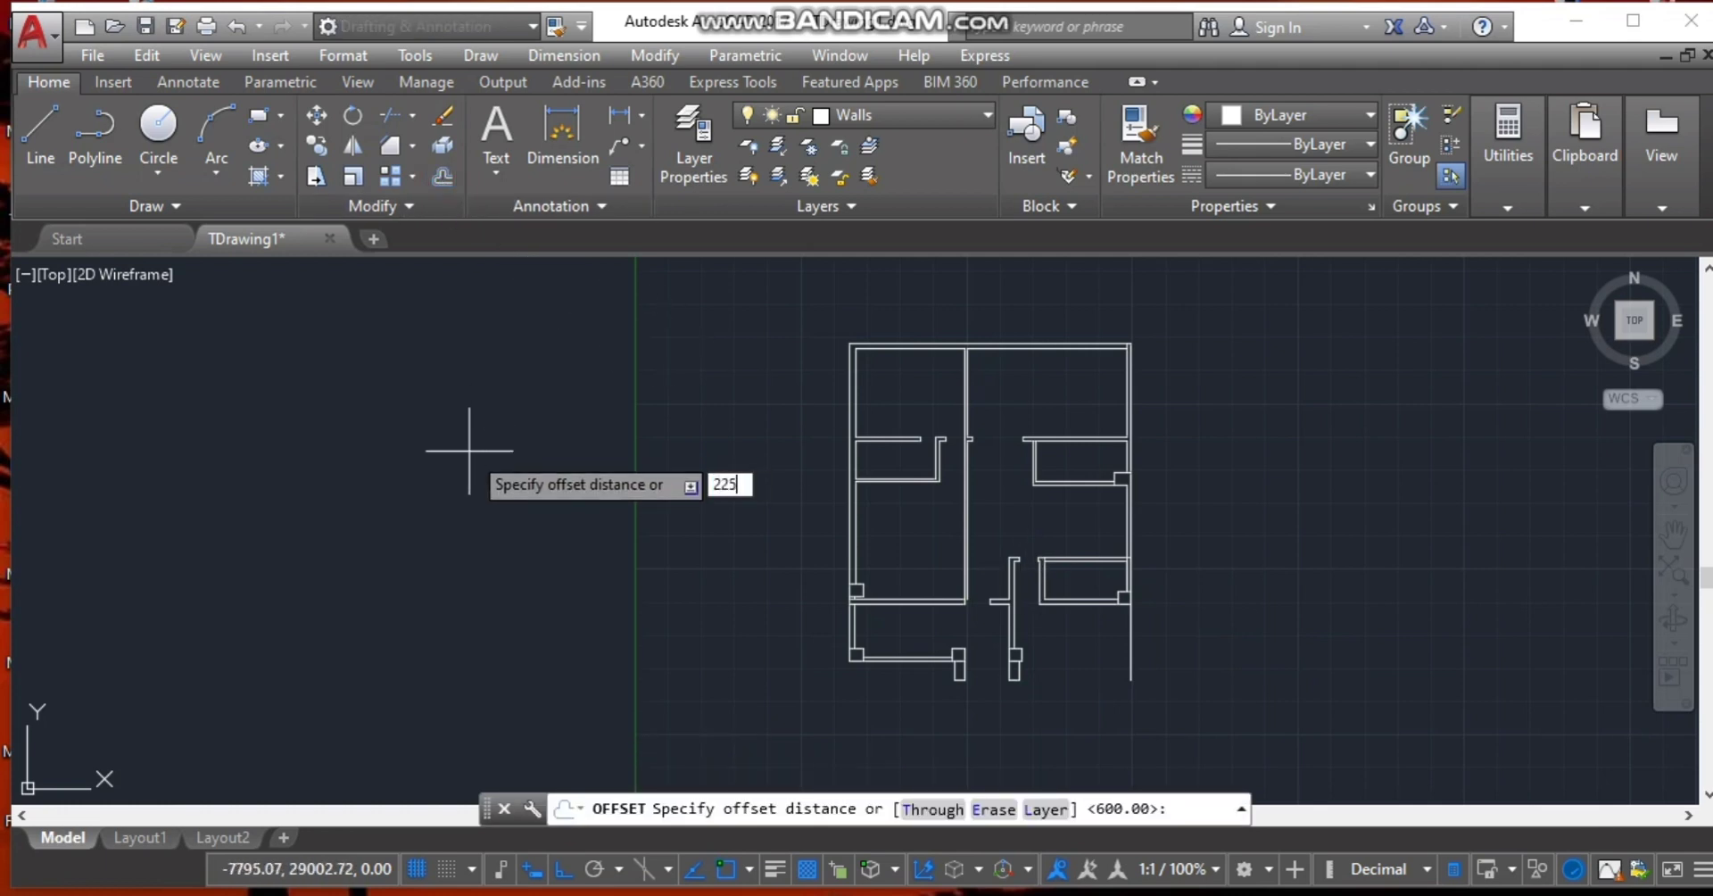
key("Return")
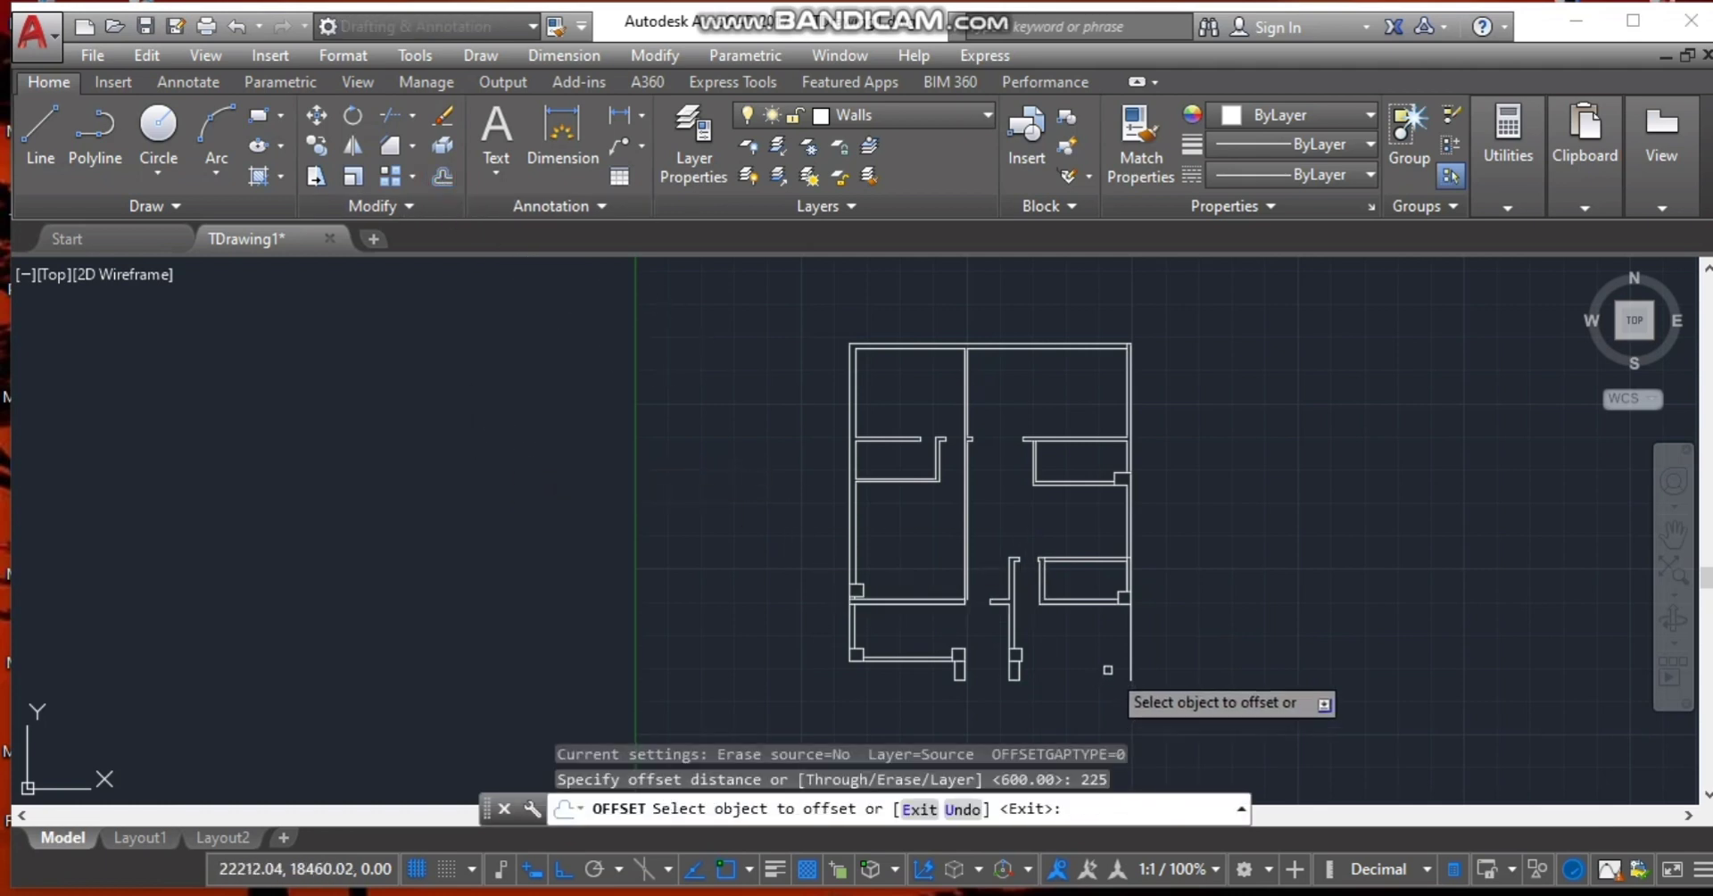
left_click(1130, 649)
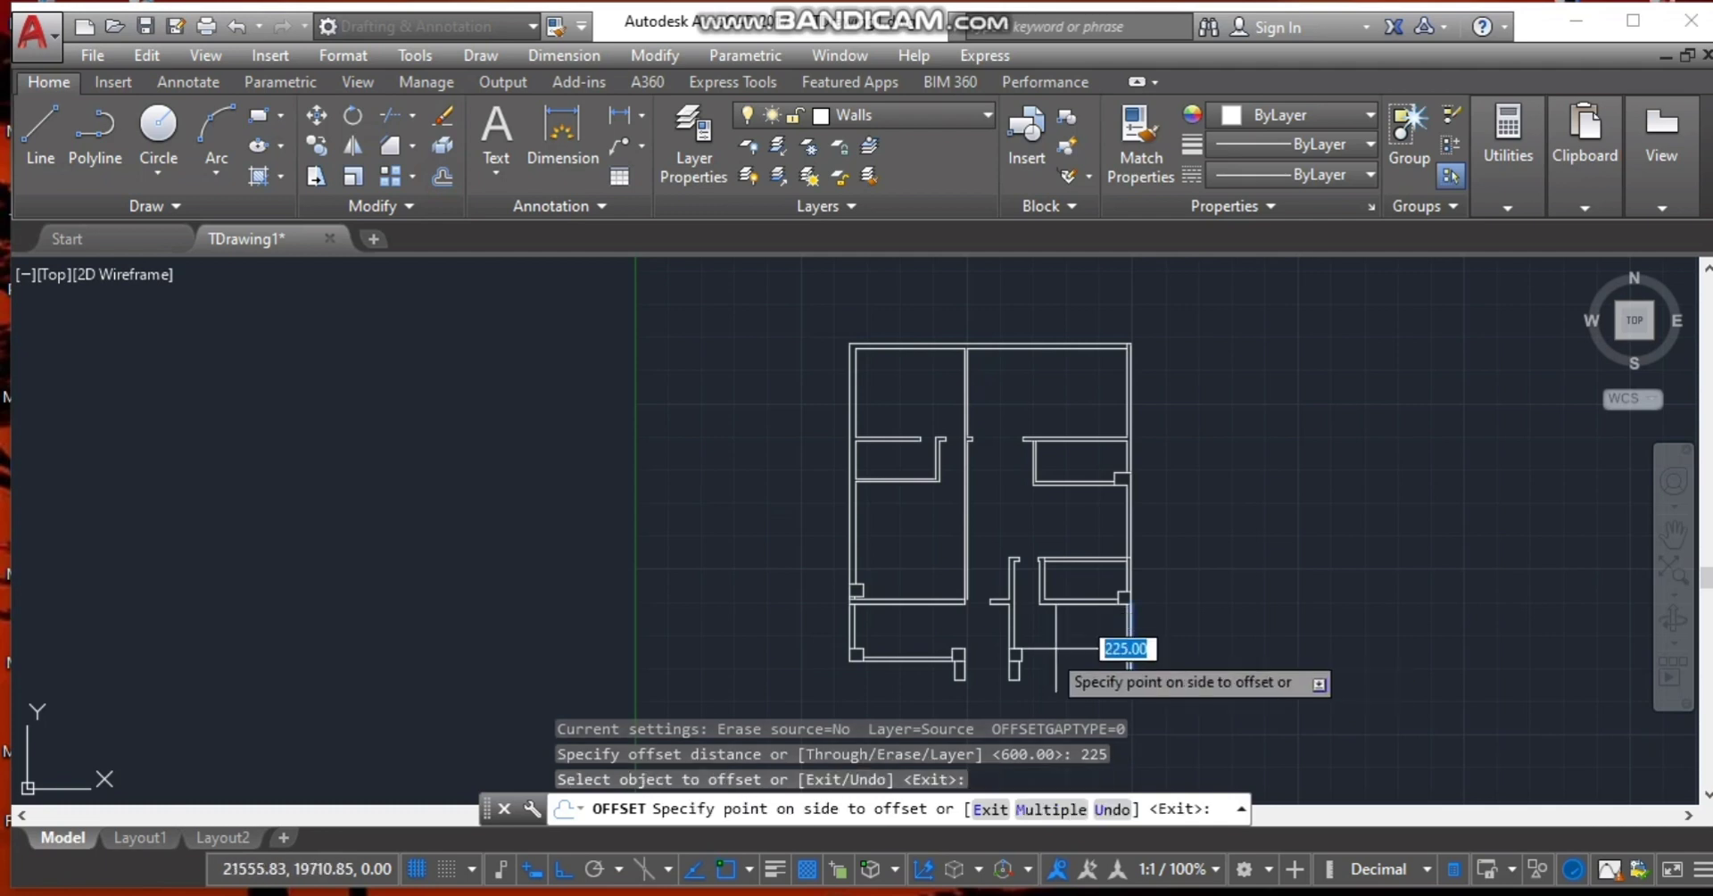
left_click(1061, 681)
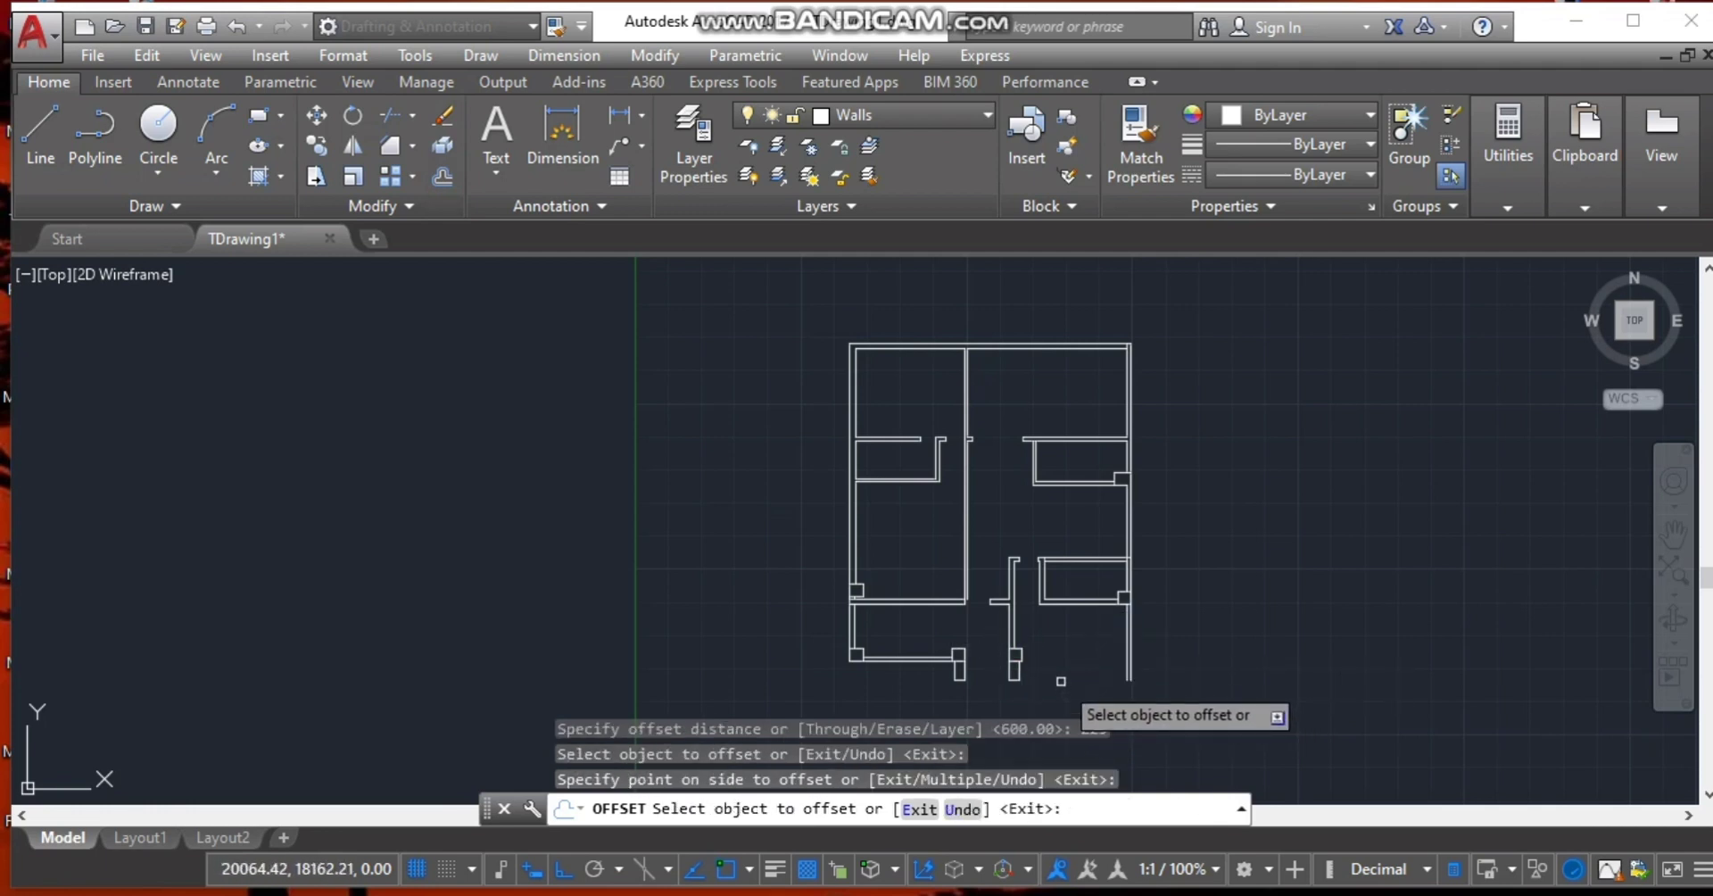
Draw a horizontal line from the midpoint of the right entrance column's right side to the lower right wall's inner line.
scroll(1061, 681, "up", 8)
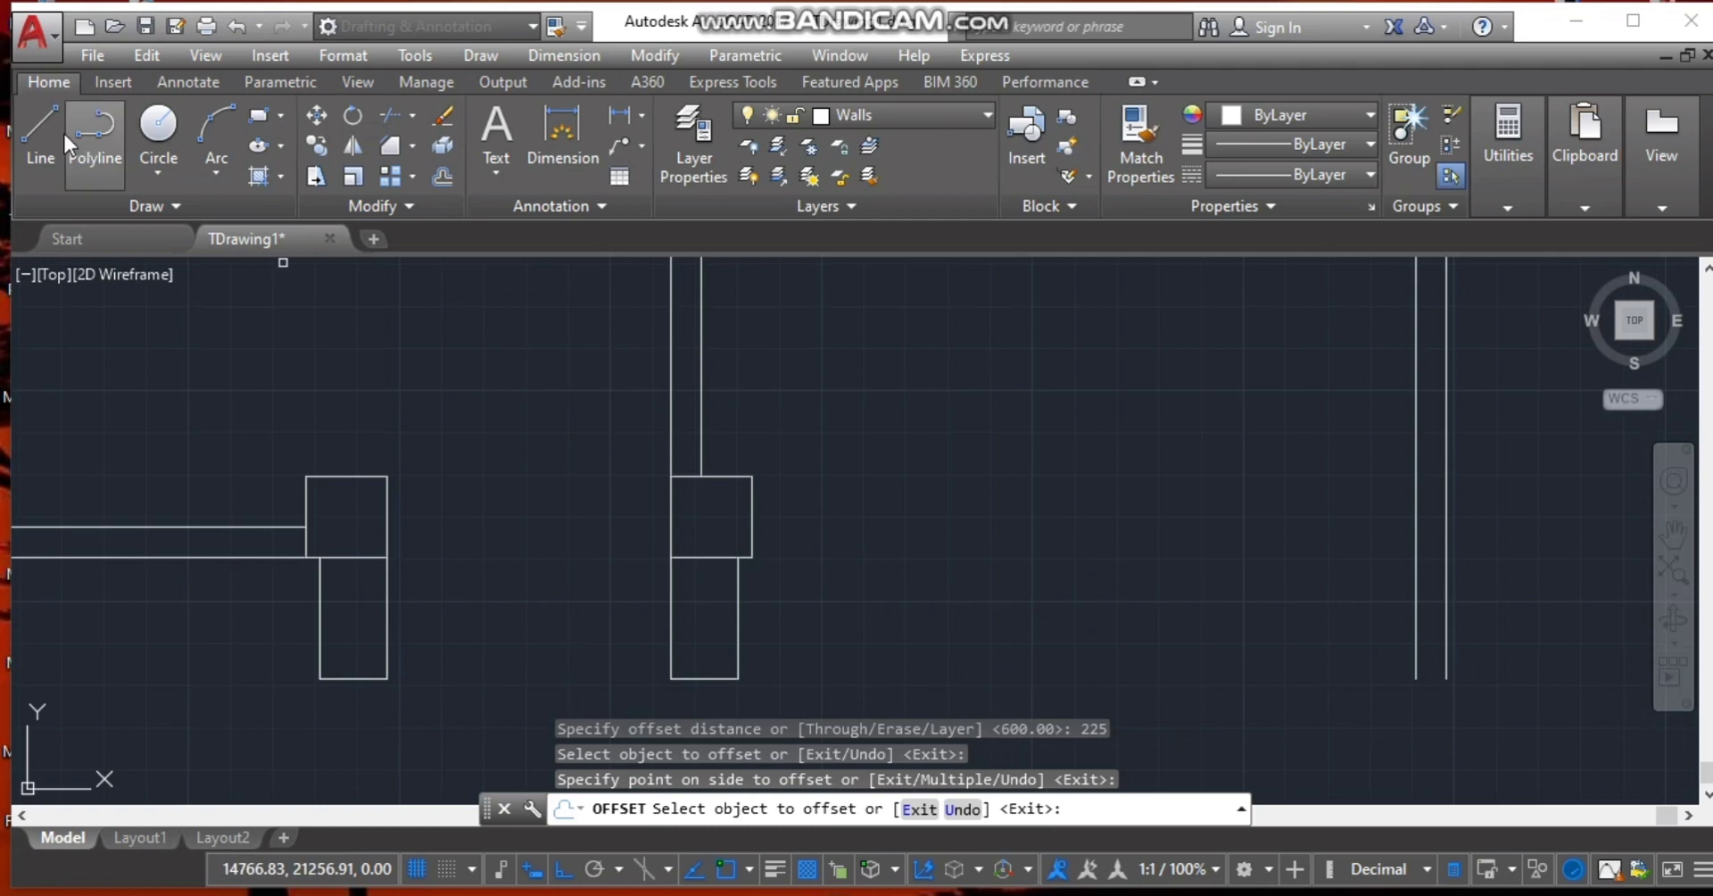
left_click(37, 131)
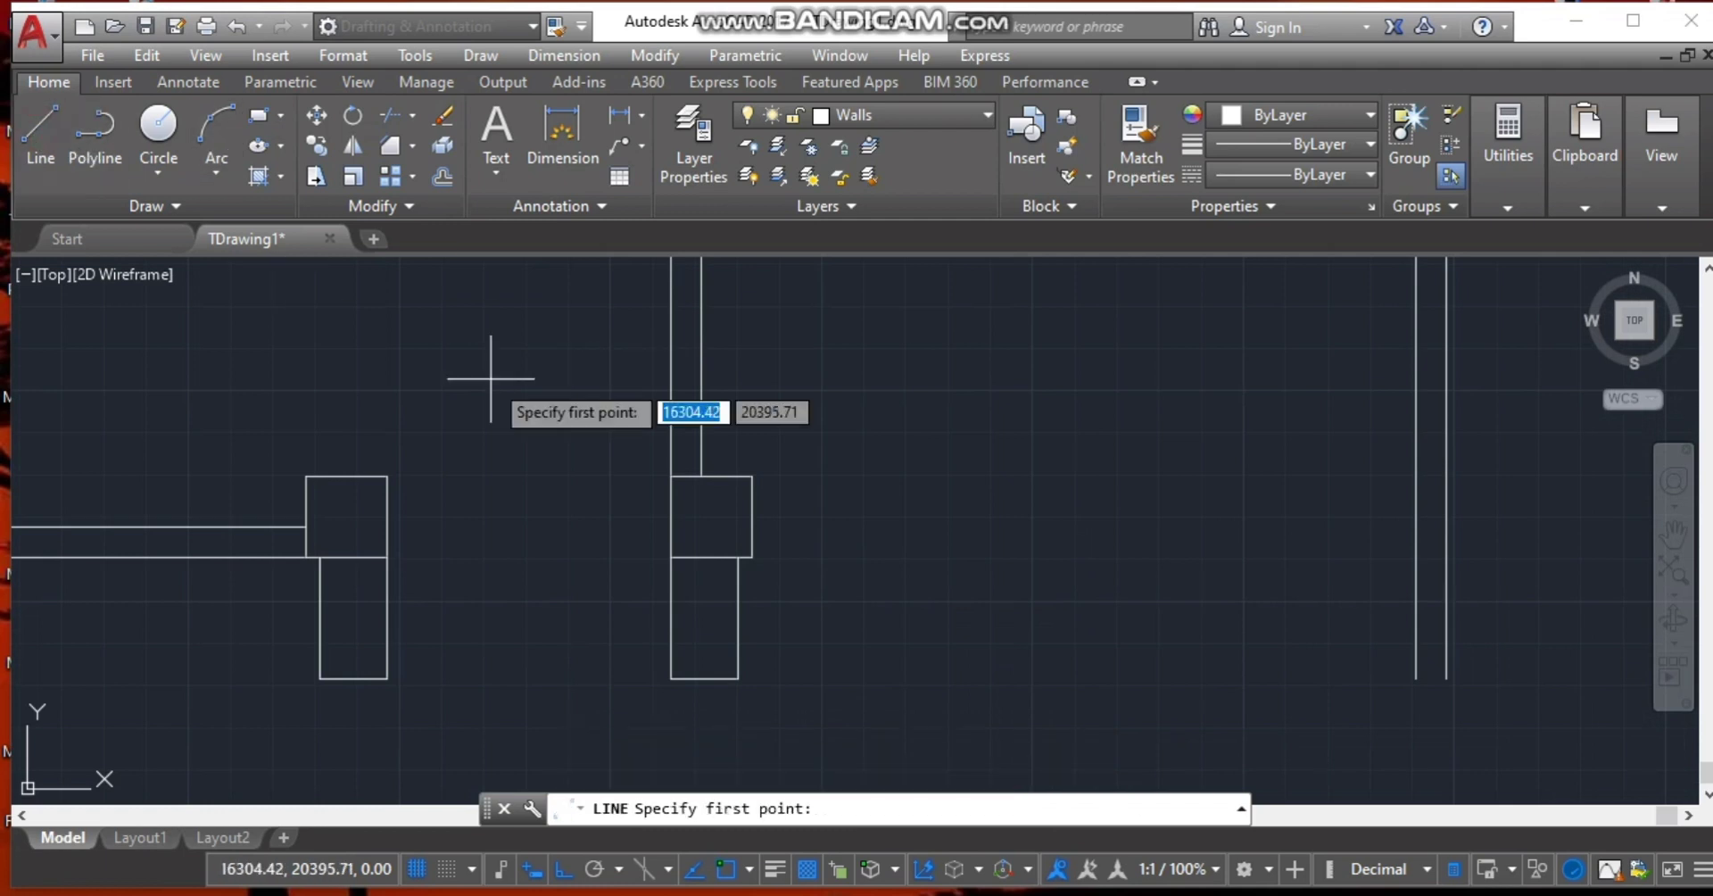
left_click(752, 515)
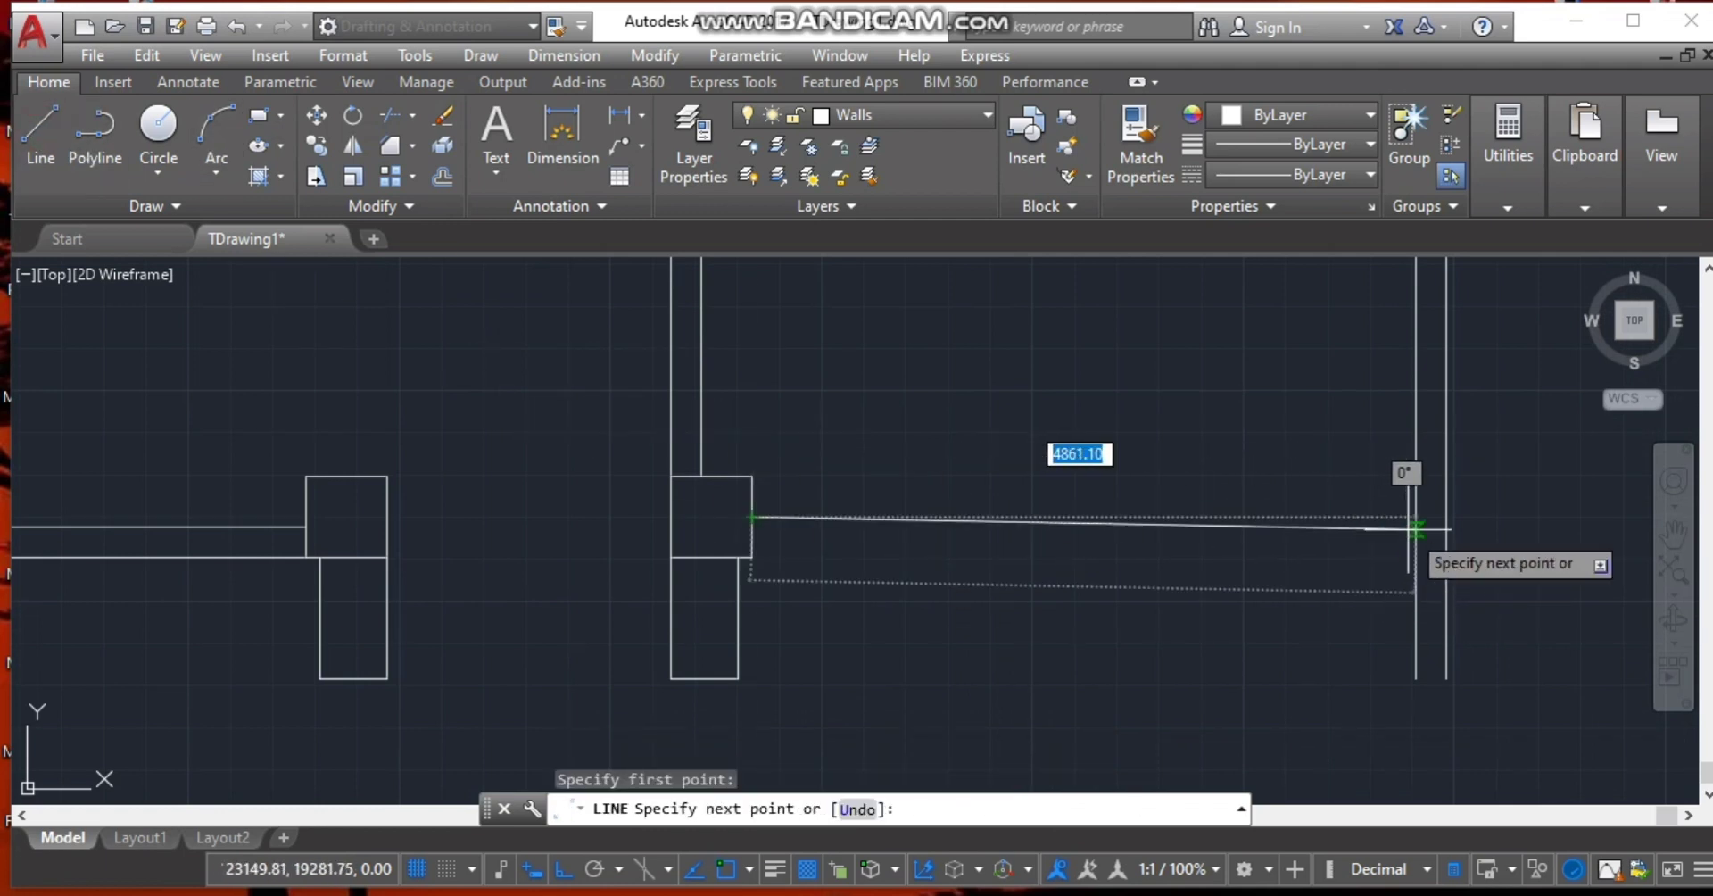
left_click(1414, 518)
key("Escape")
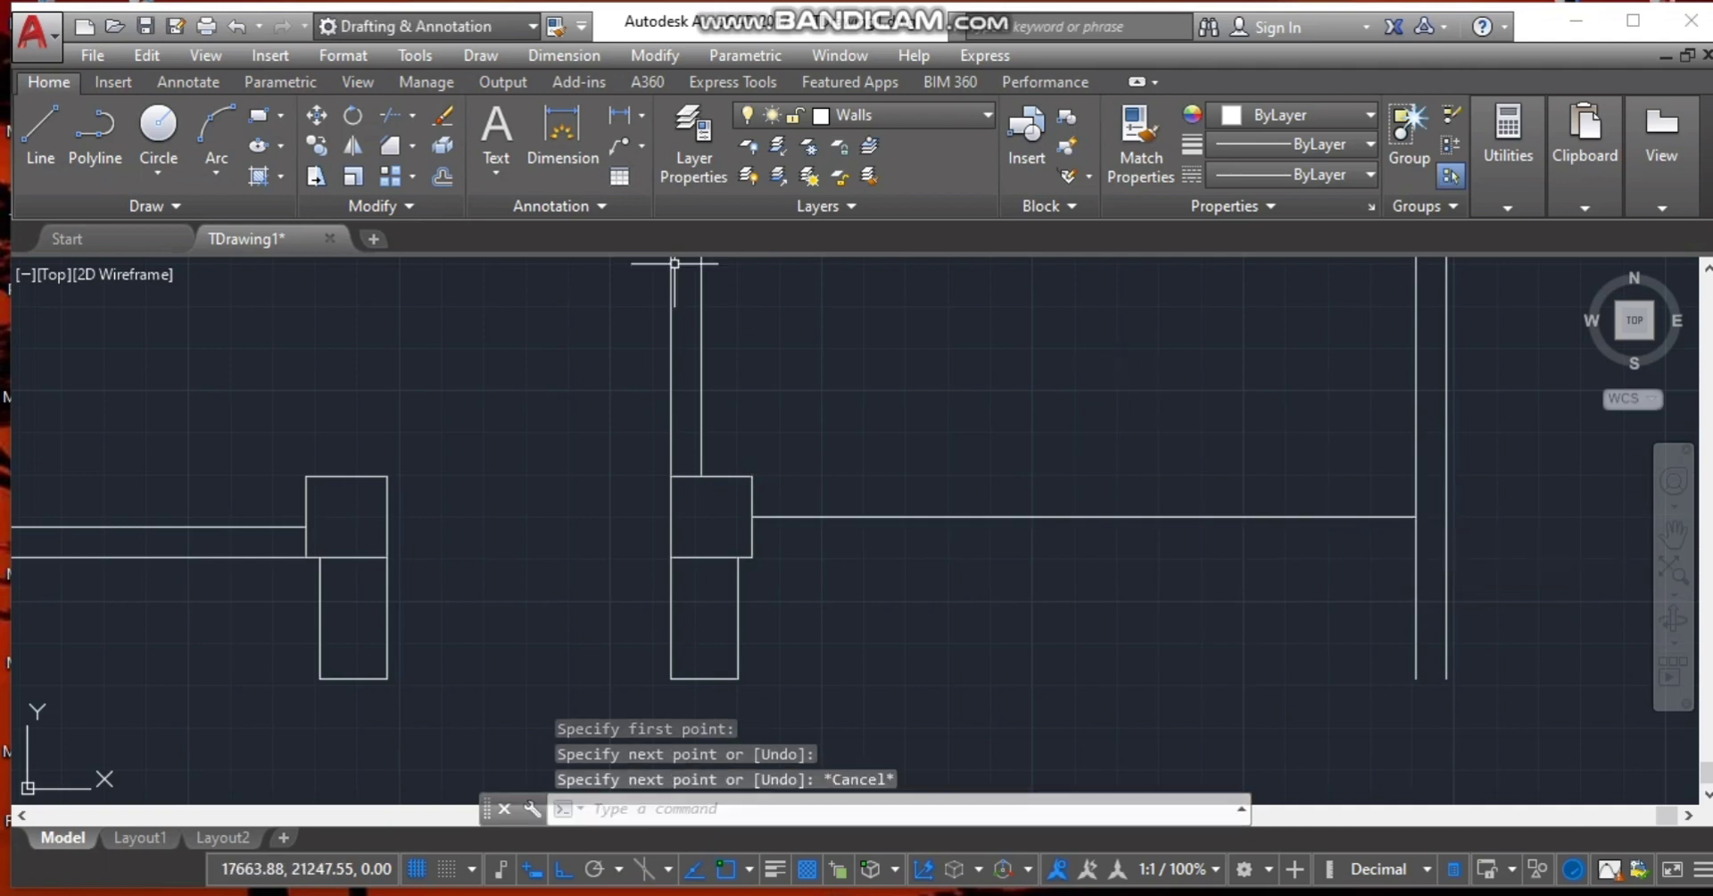
Offset the horizontal line 300 upward and 300 downward to mark the column's height at the right wall.
left_click(444, 173)
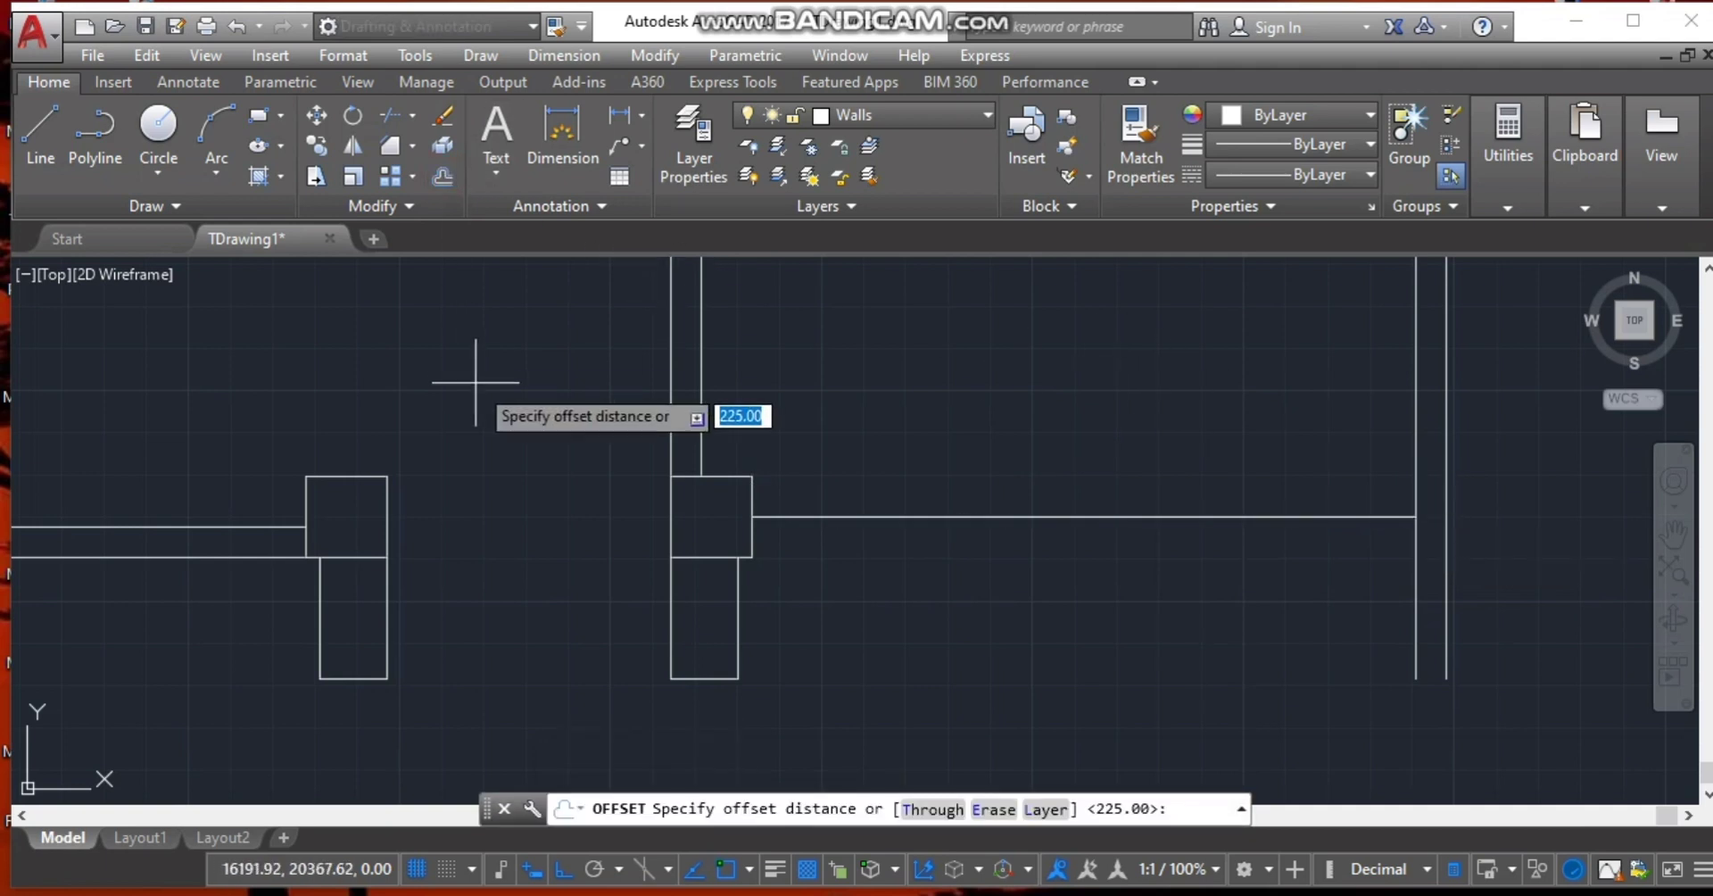
key("Return")
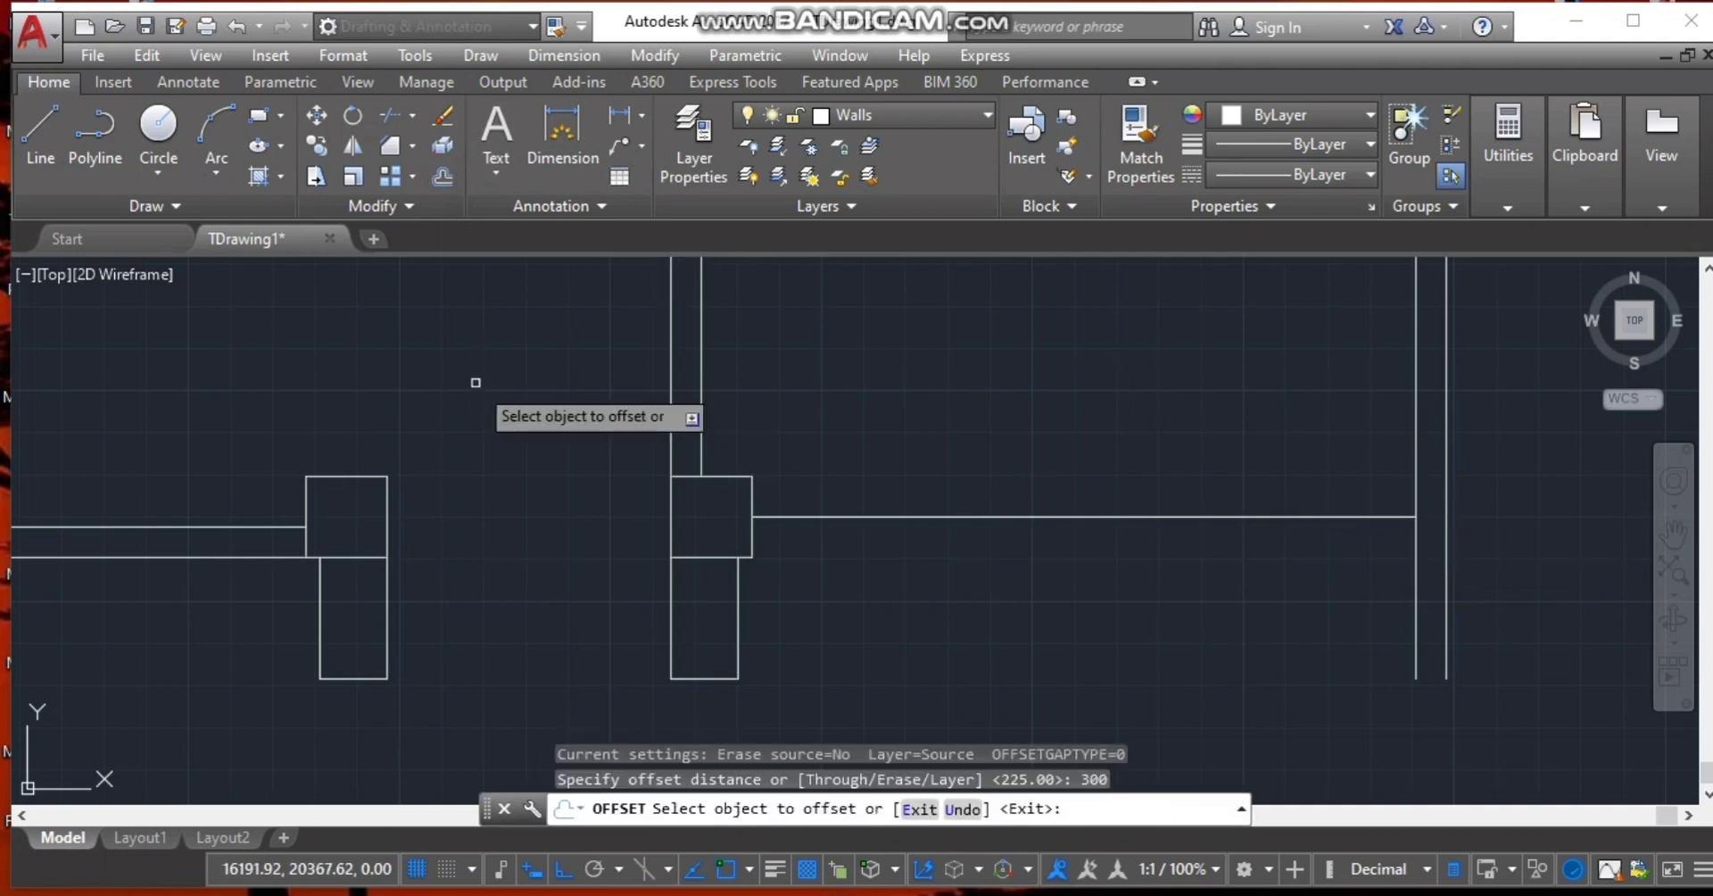
left_click(1045, 517)
left_click(1045, 434)
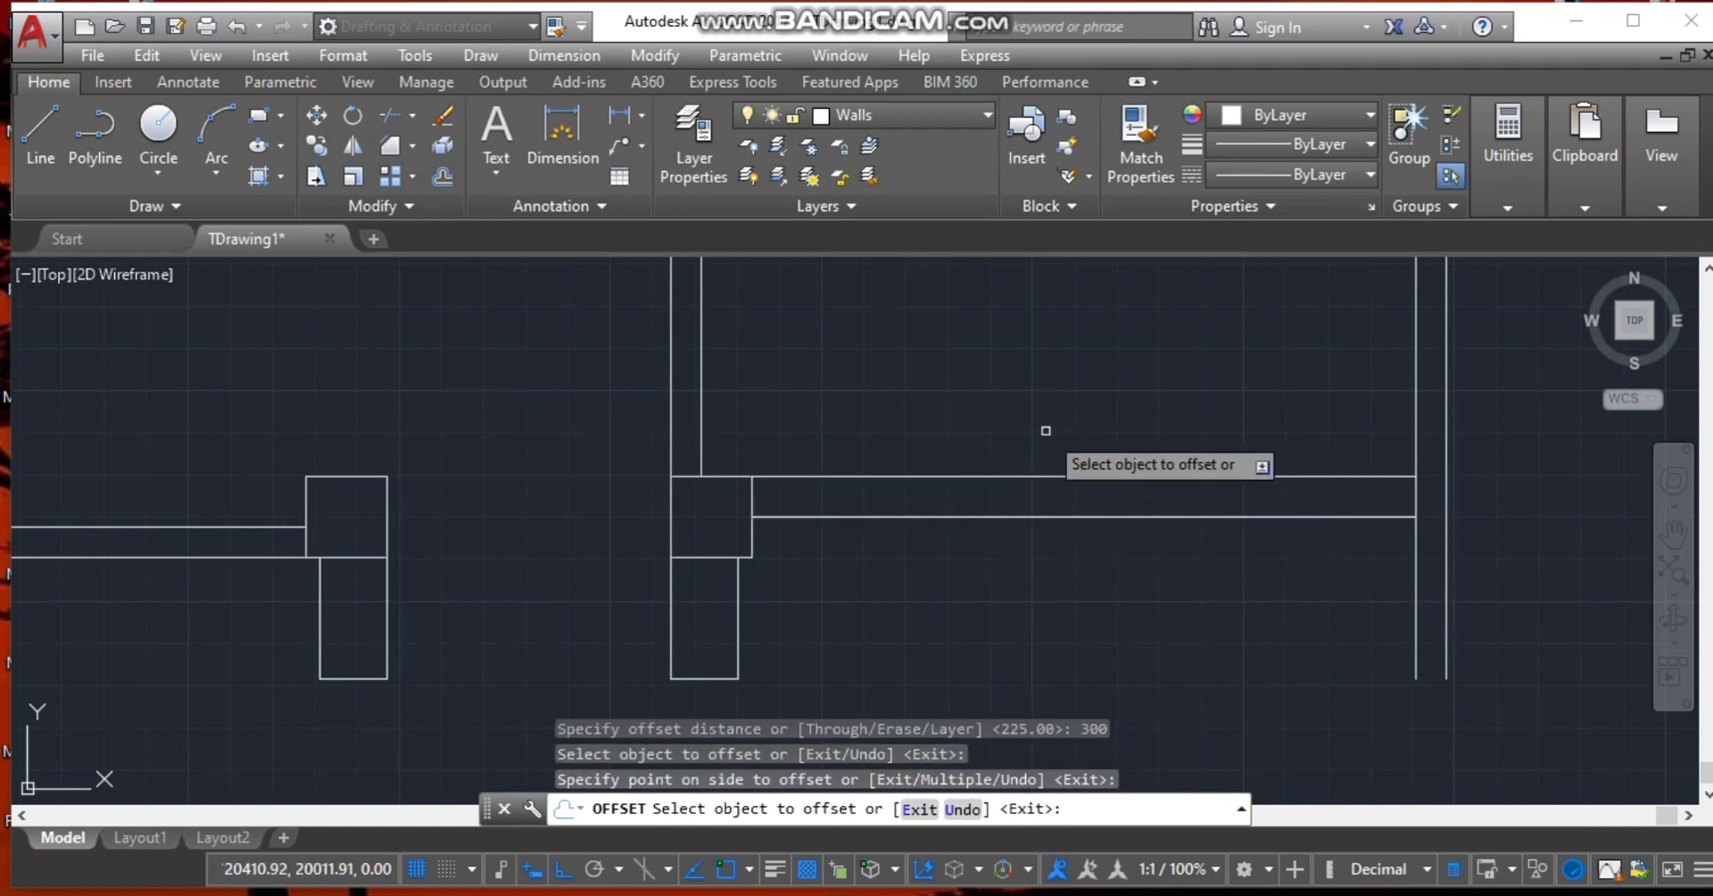
left_click(1146, 515)
left_click(1162, 589)
key("Escape")
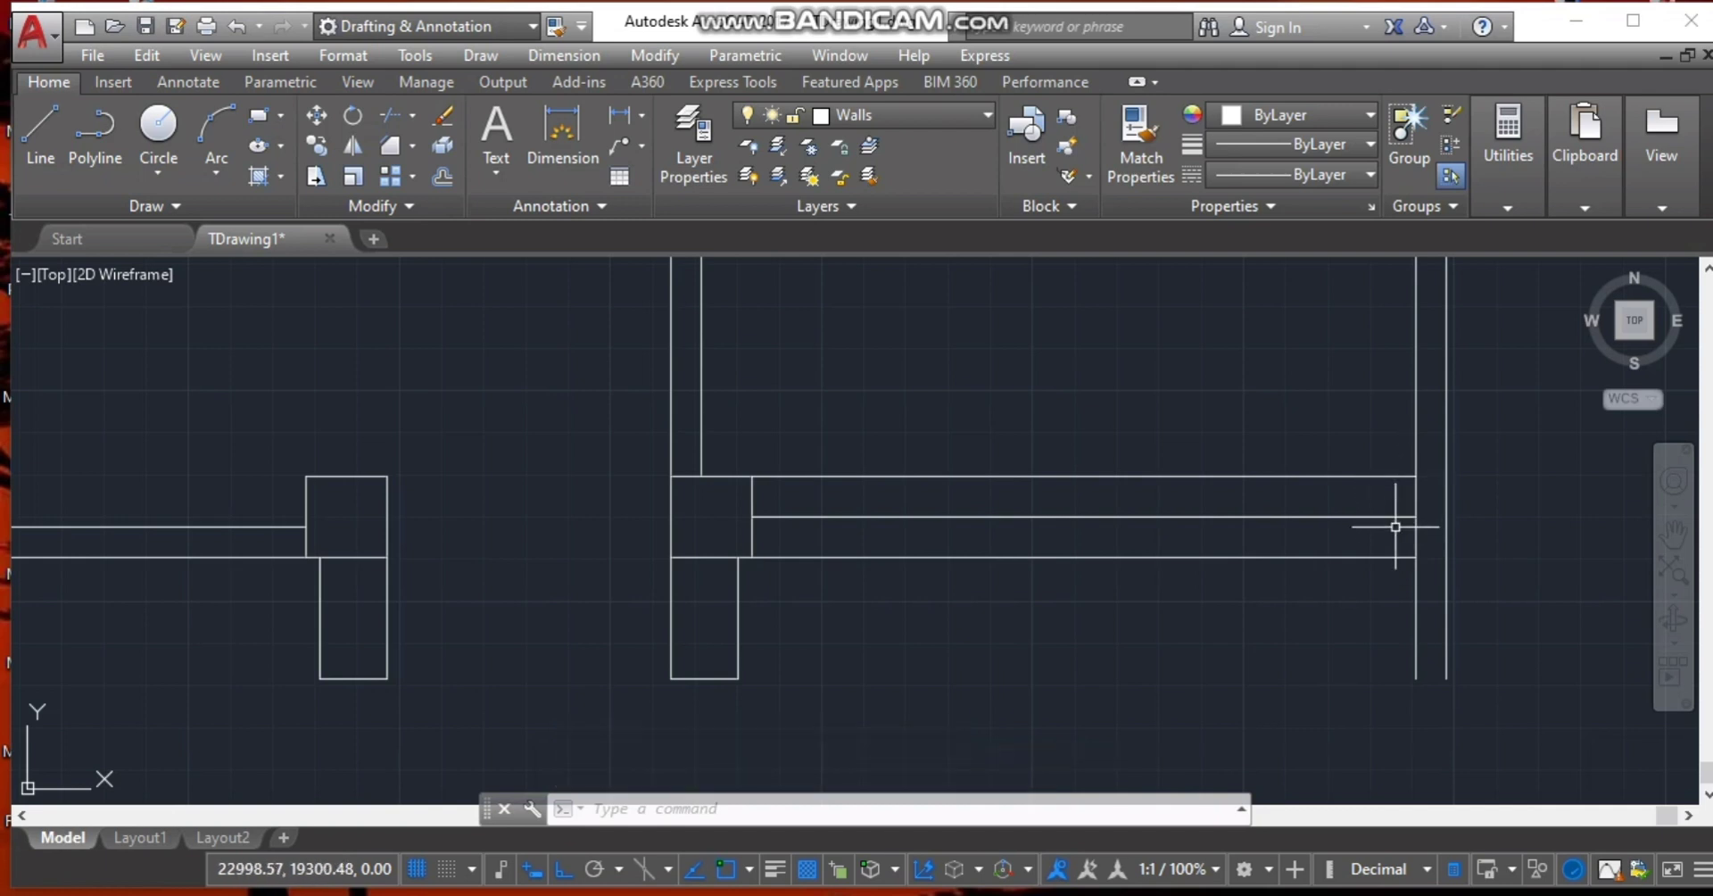
Extend the upper and lower horizontal offset lines through the lower right wall to its outer face.
mouse_move(1395, 518)
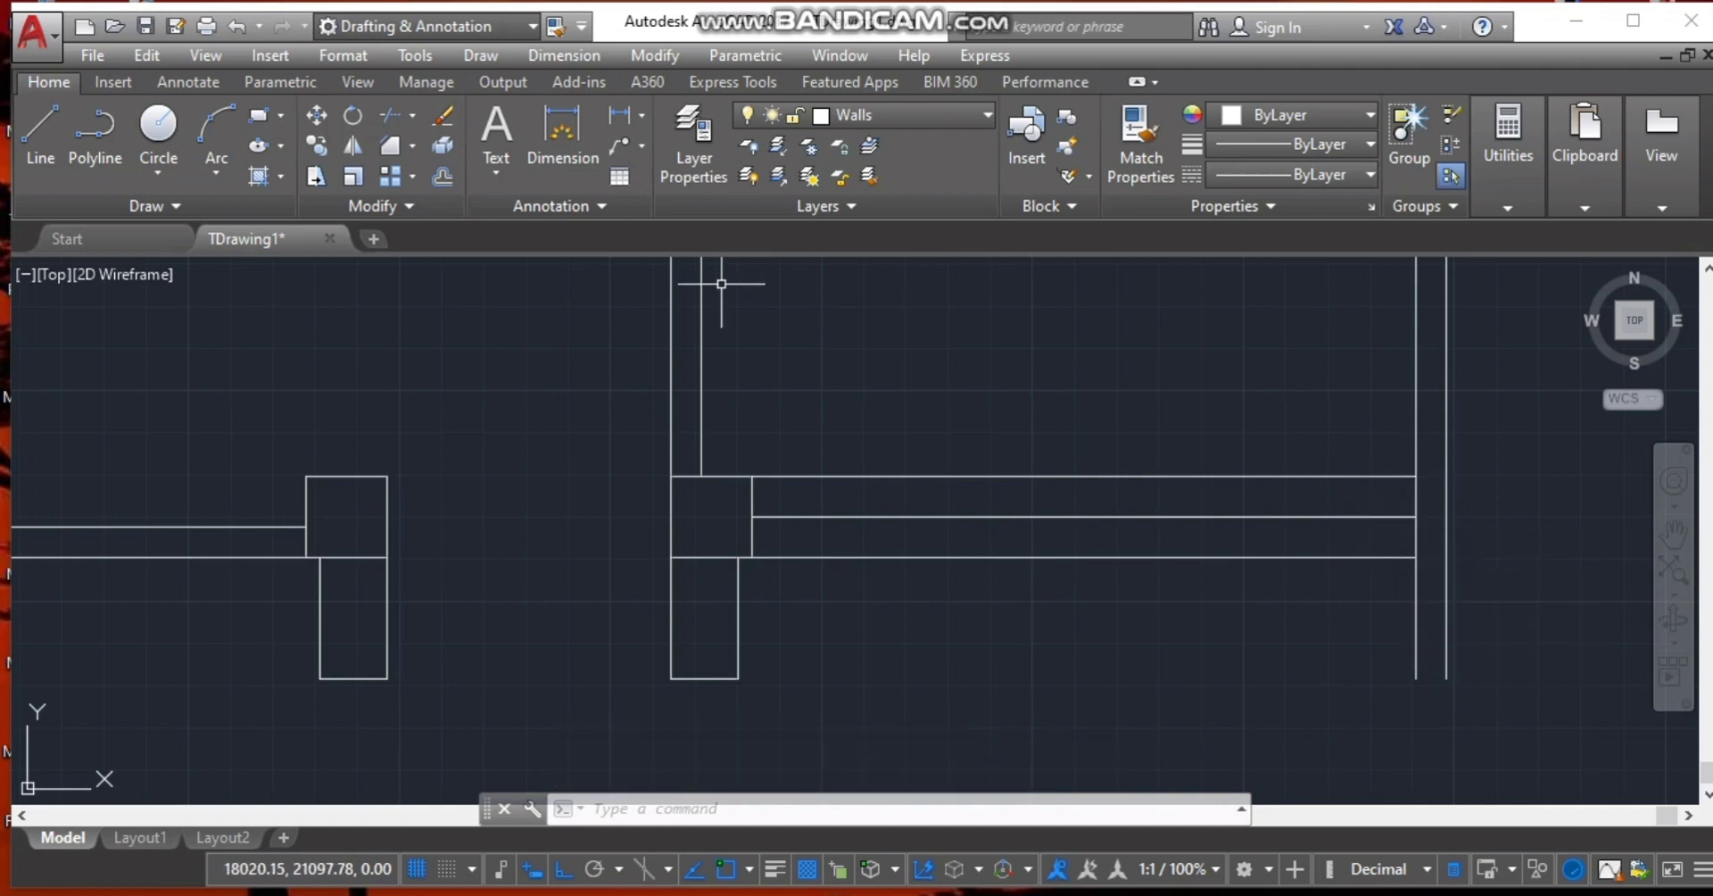
left_click(413, 116)
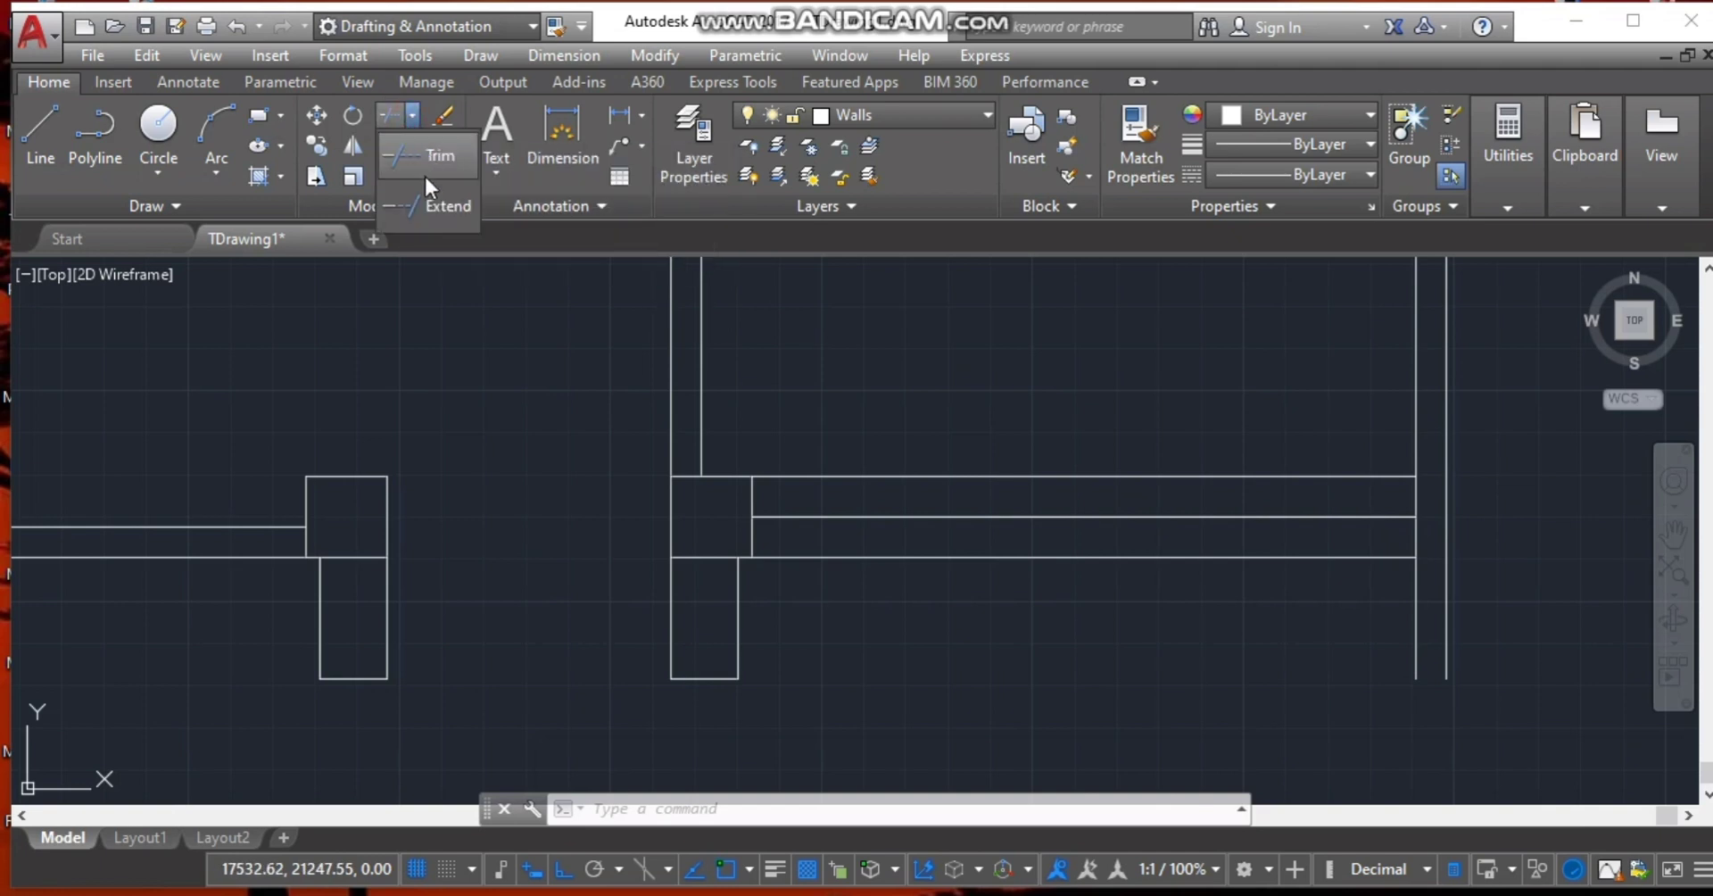
left_click(425, 221)
key("Return")
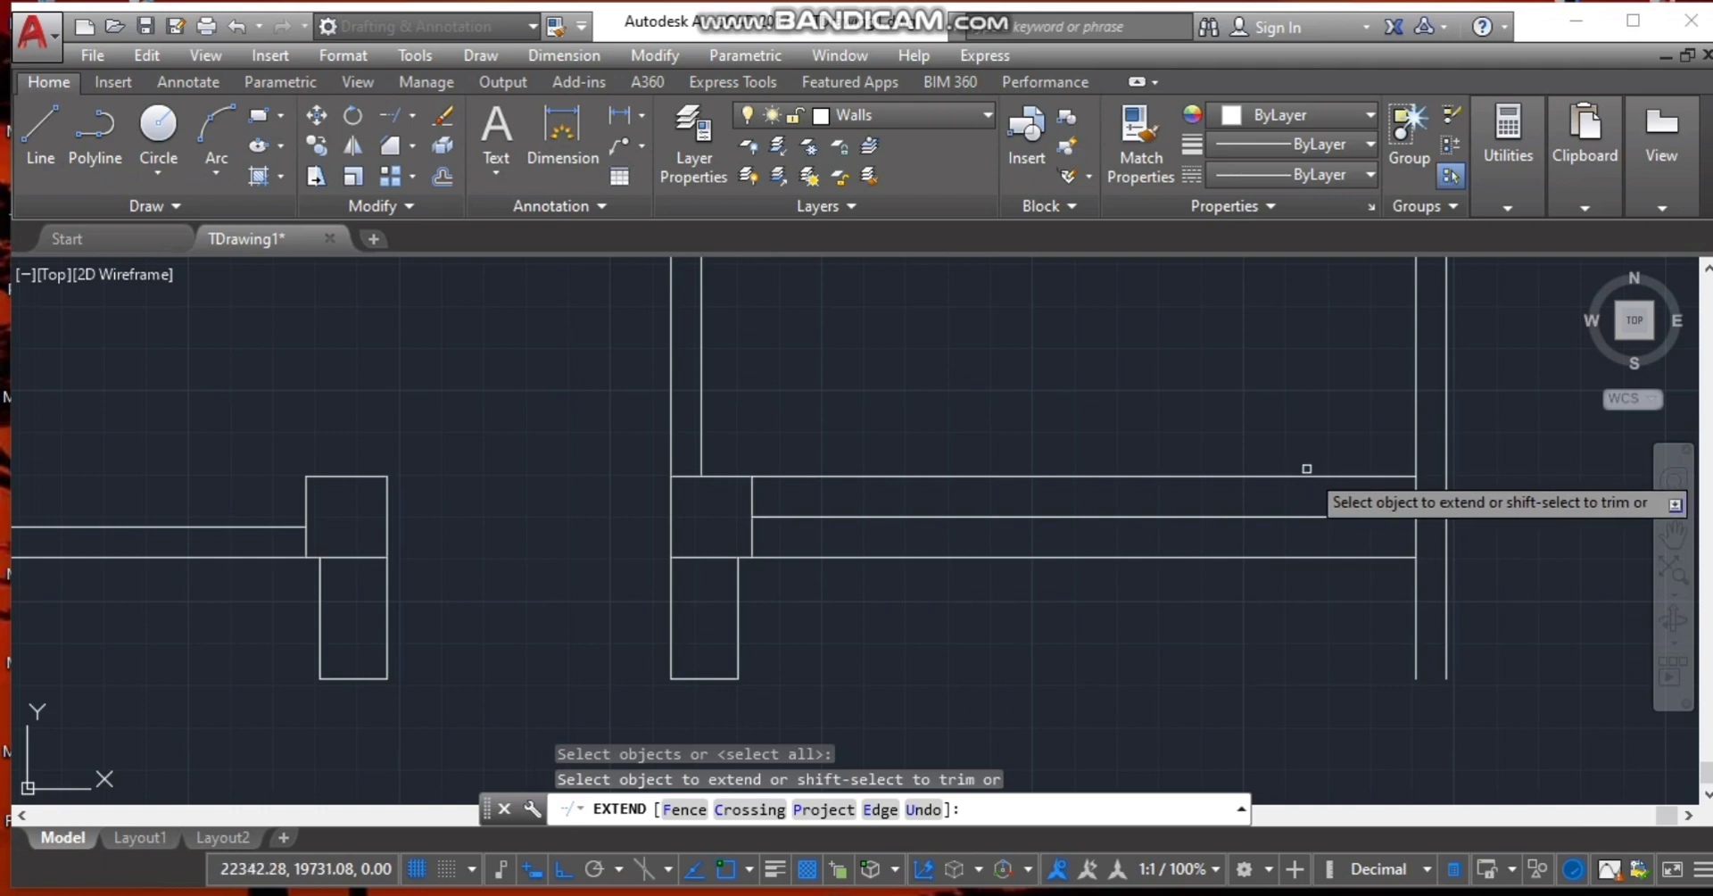
left_click(1332, 482)
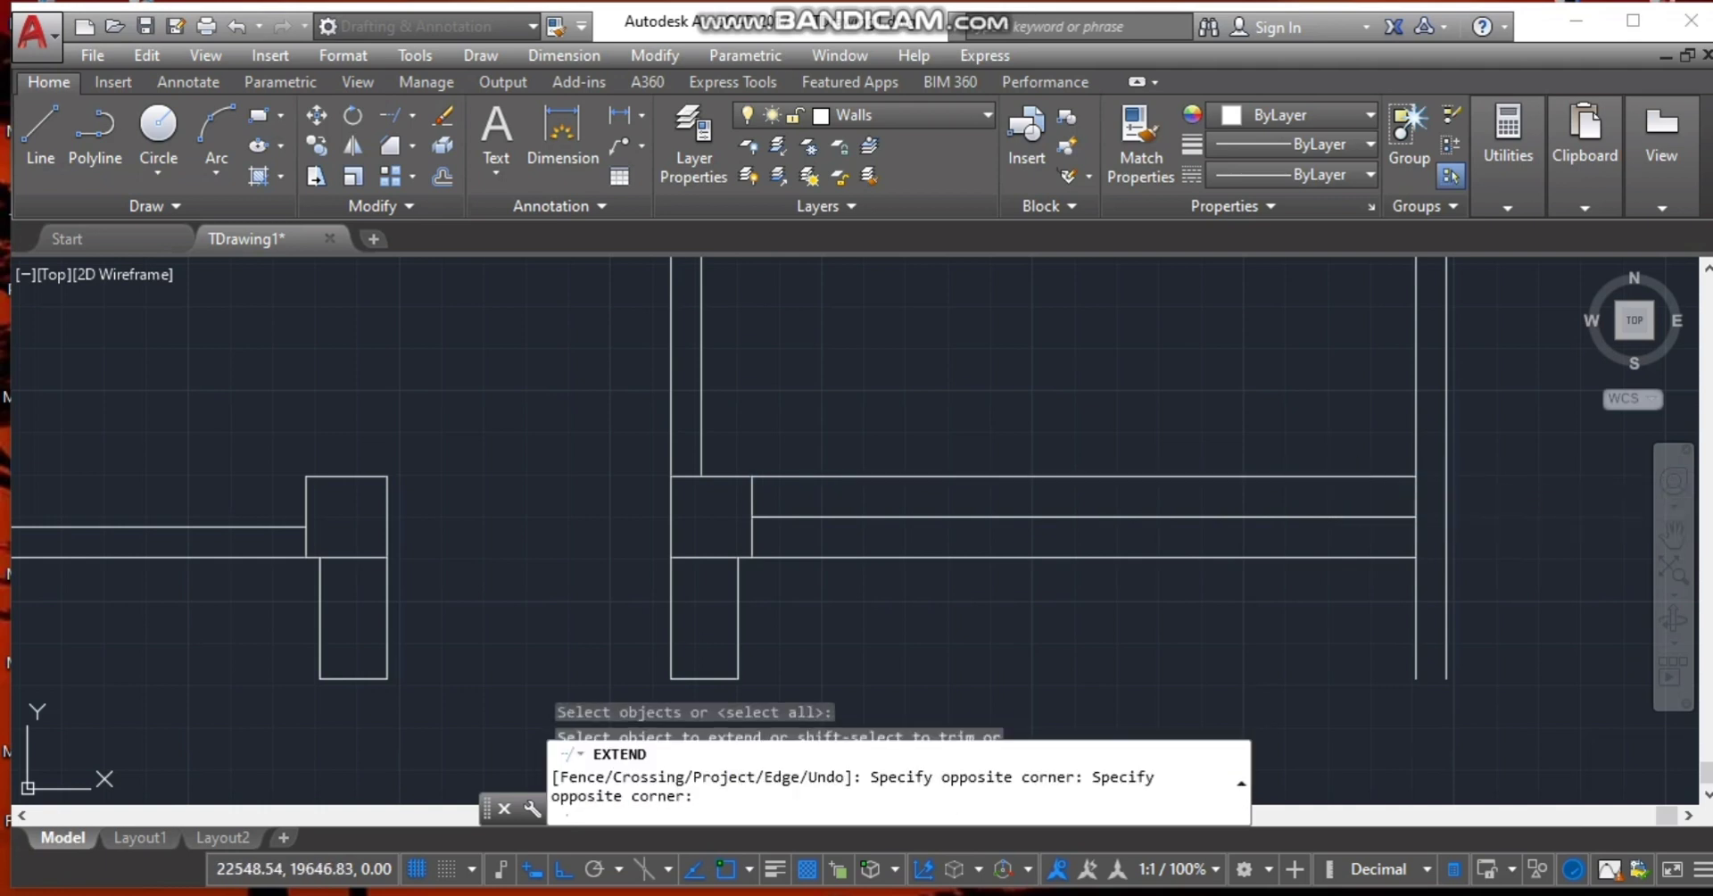
left_click(1324, 462)
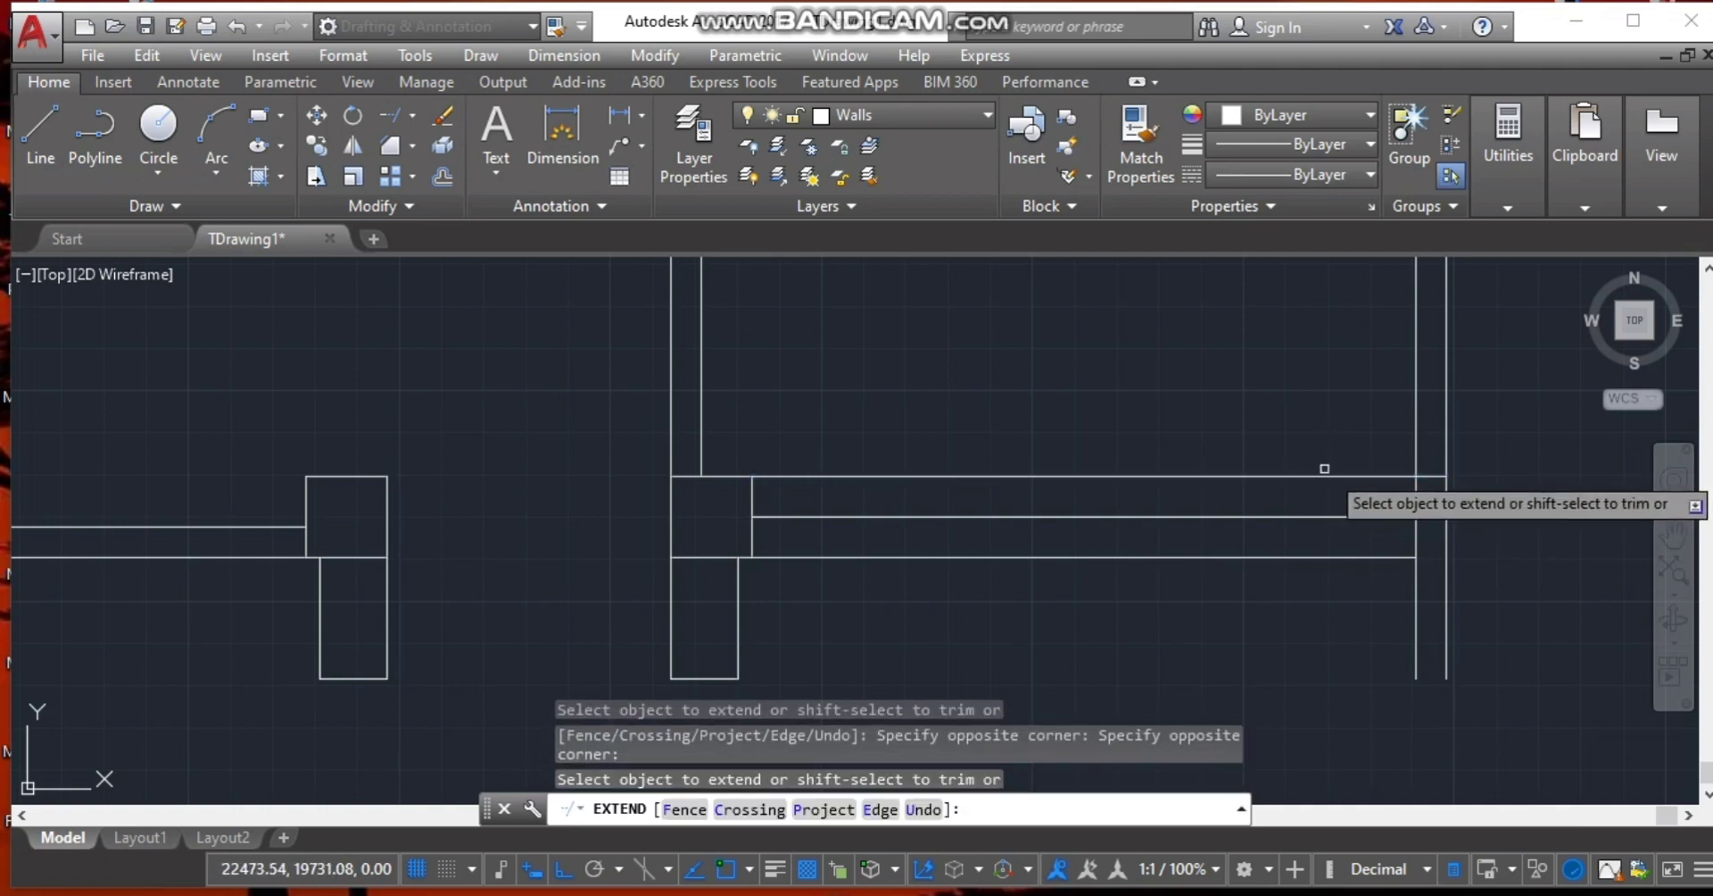
left_click(1356, 555)
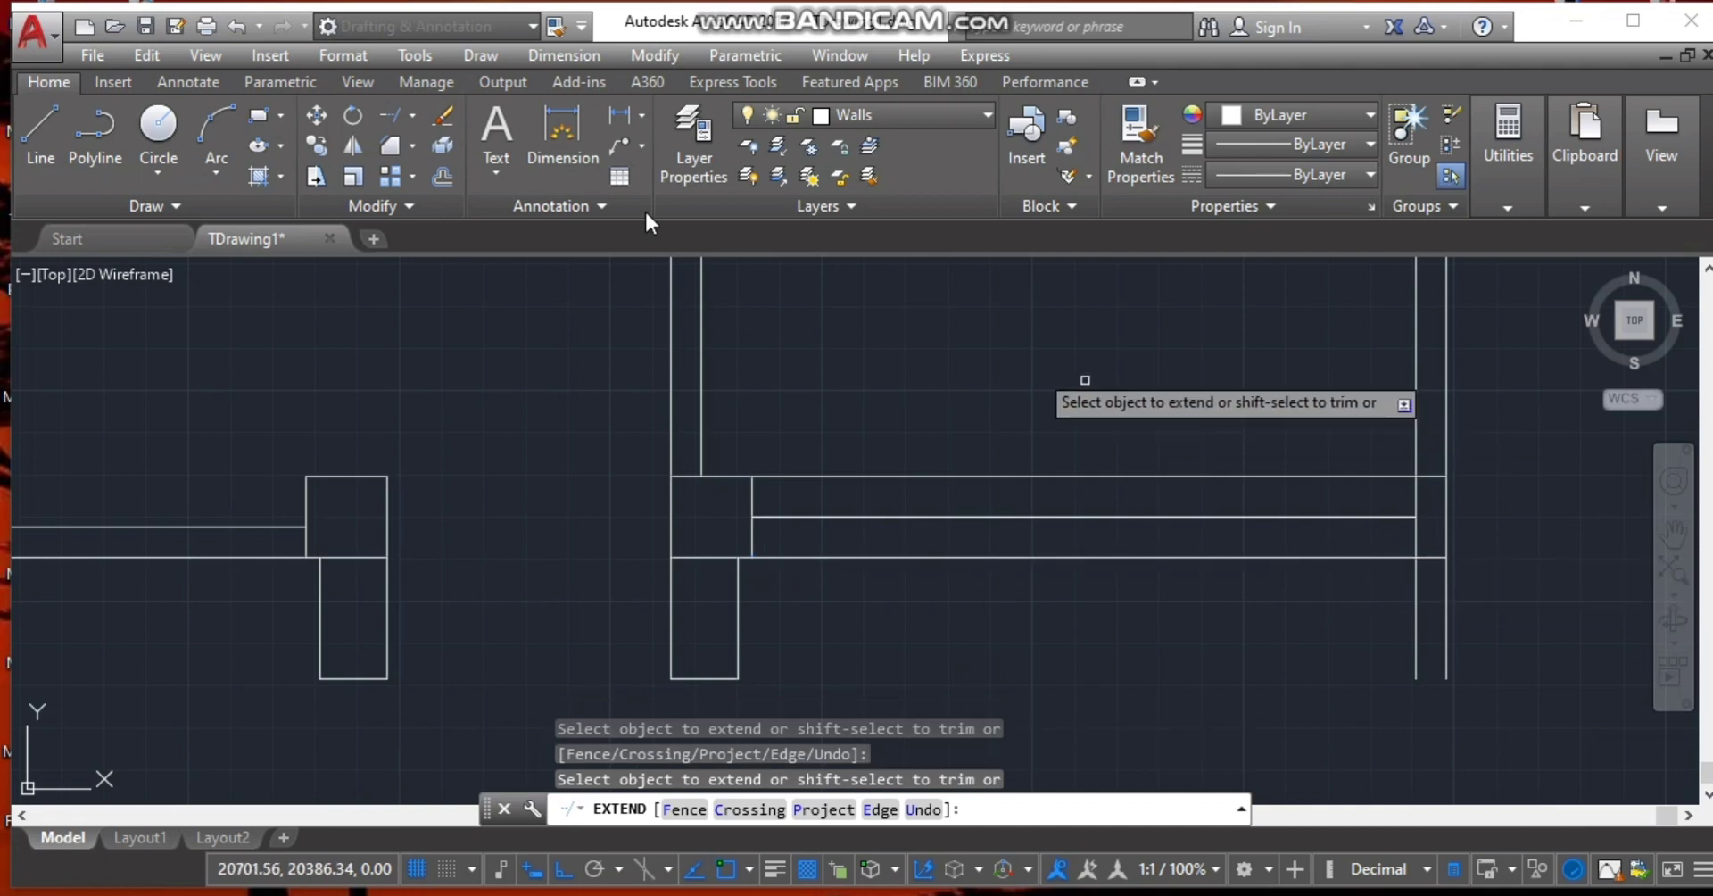
Offset the lower right wall's outer line 600 to the left to mark the column's width.
left_click(443, 177)
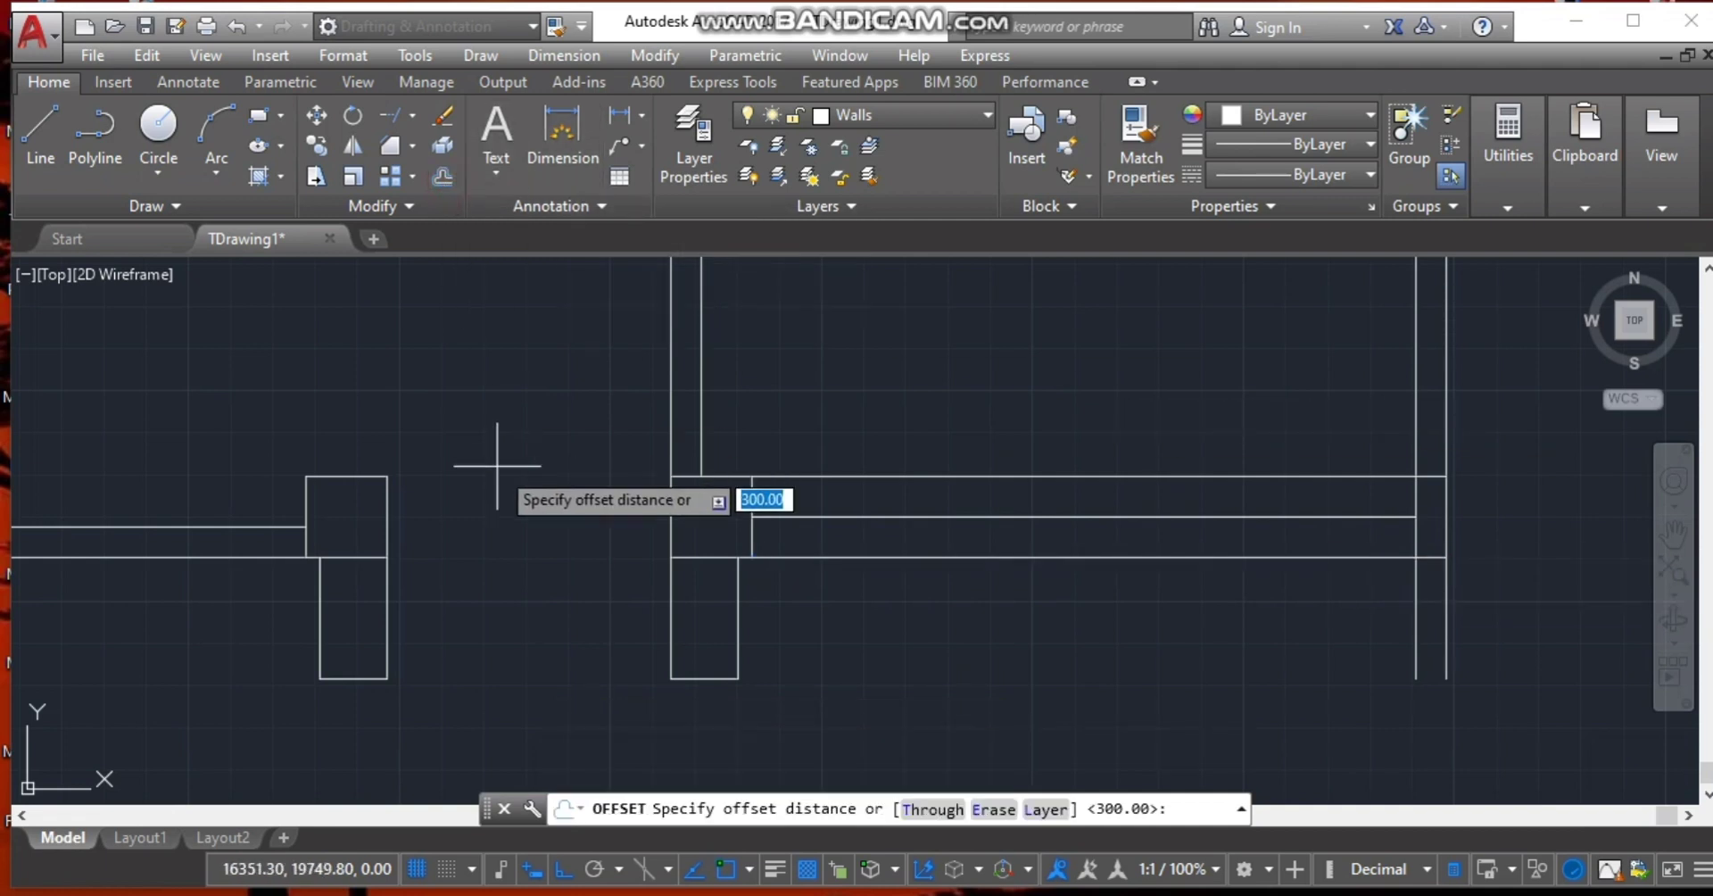
type("6")
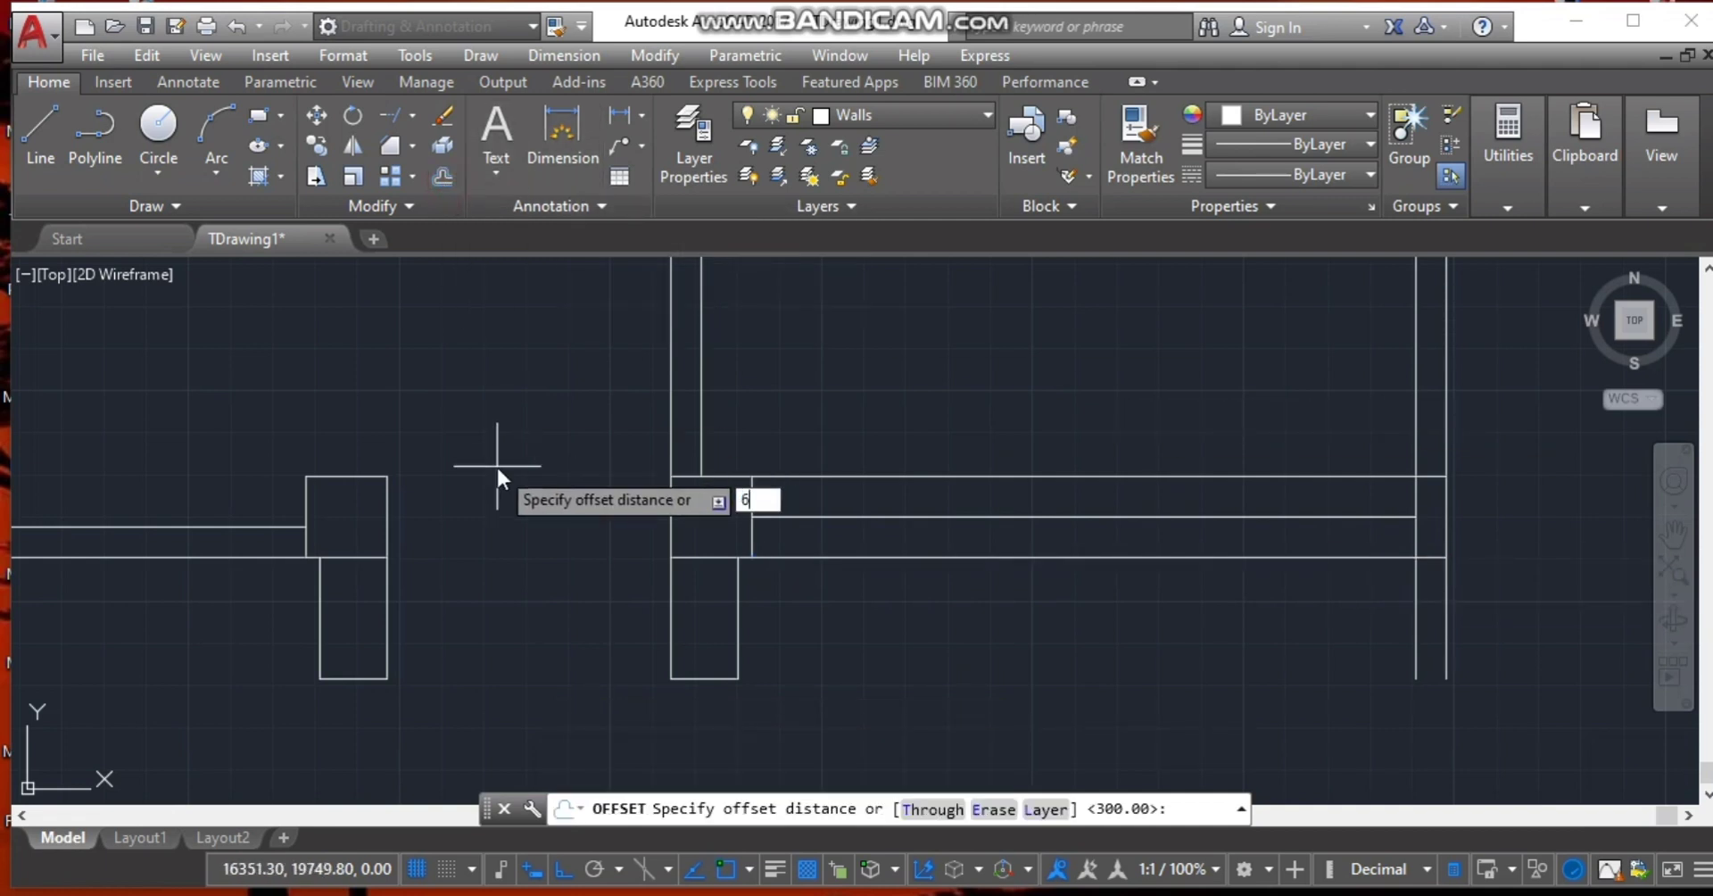
type("00")
key("Return")
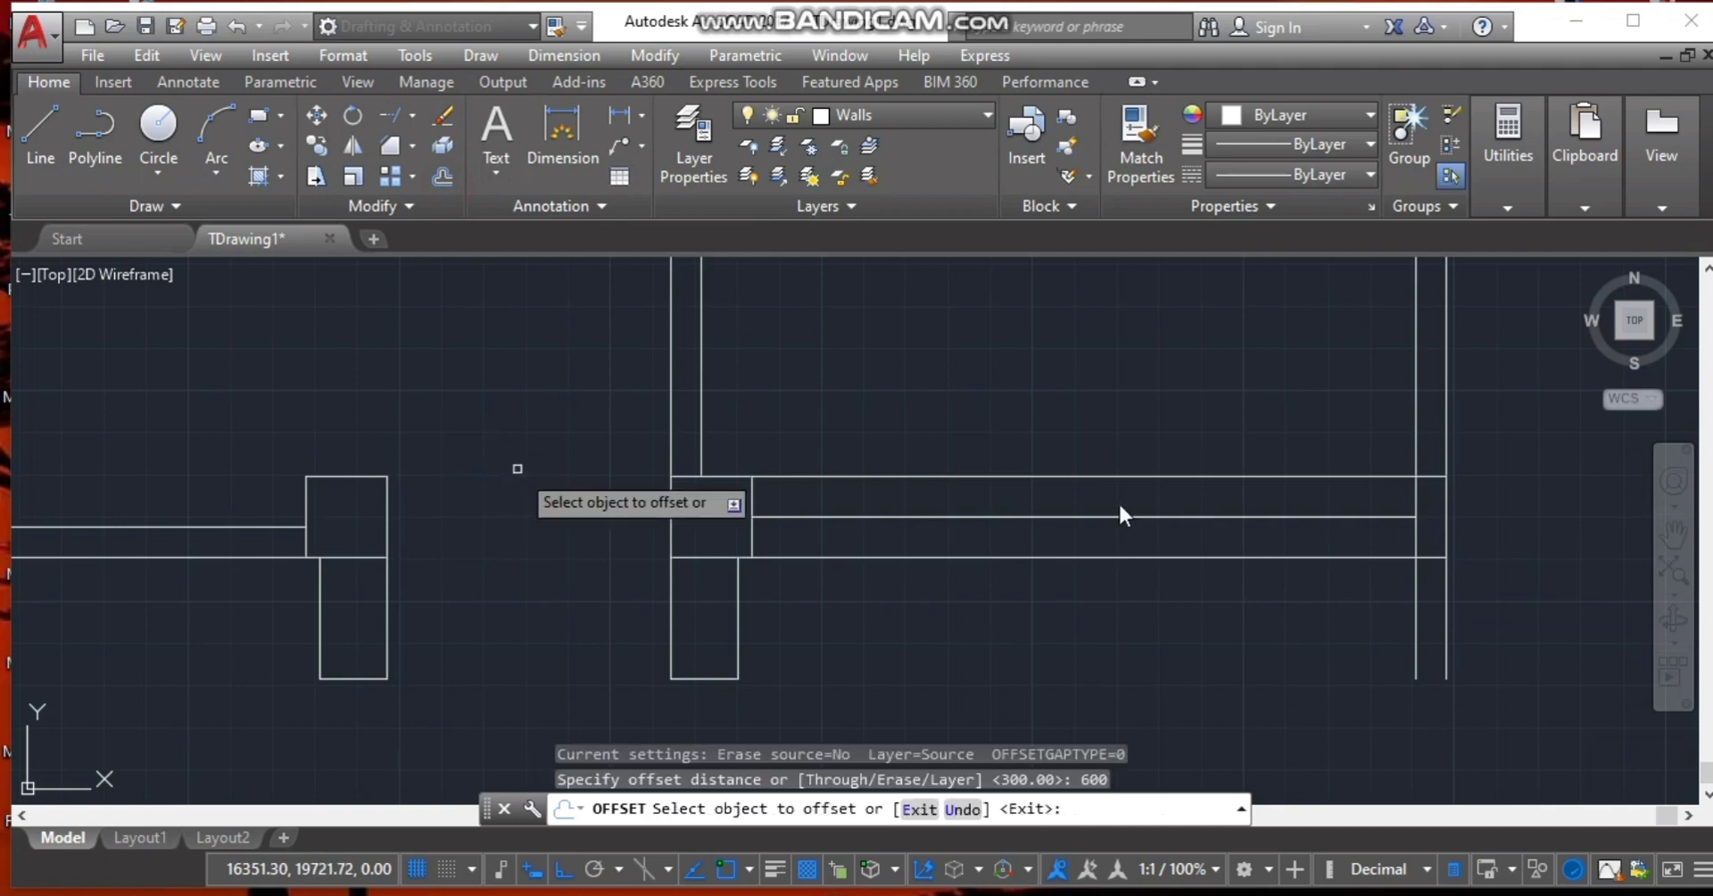
left_click(1446, 524)
left_click(1216, 516)
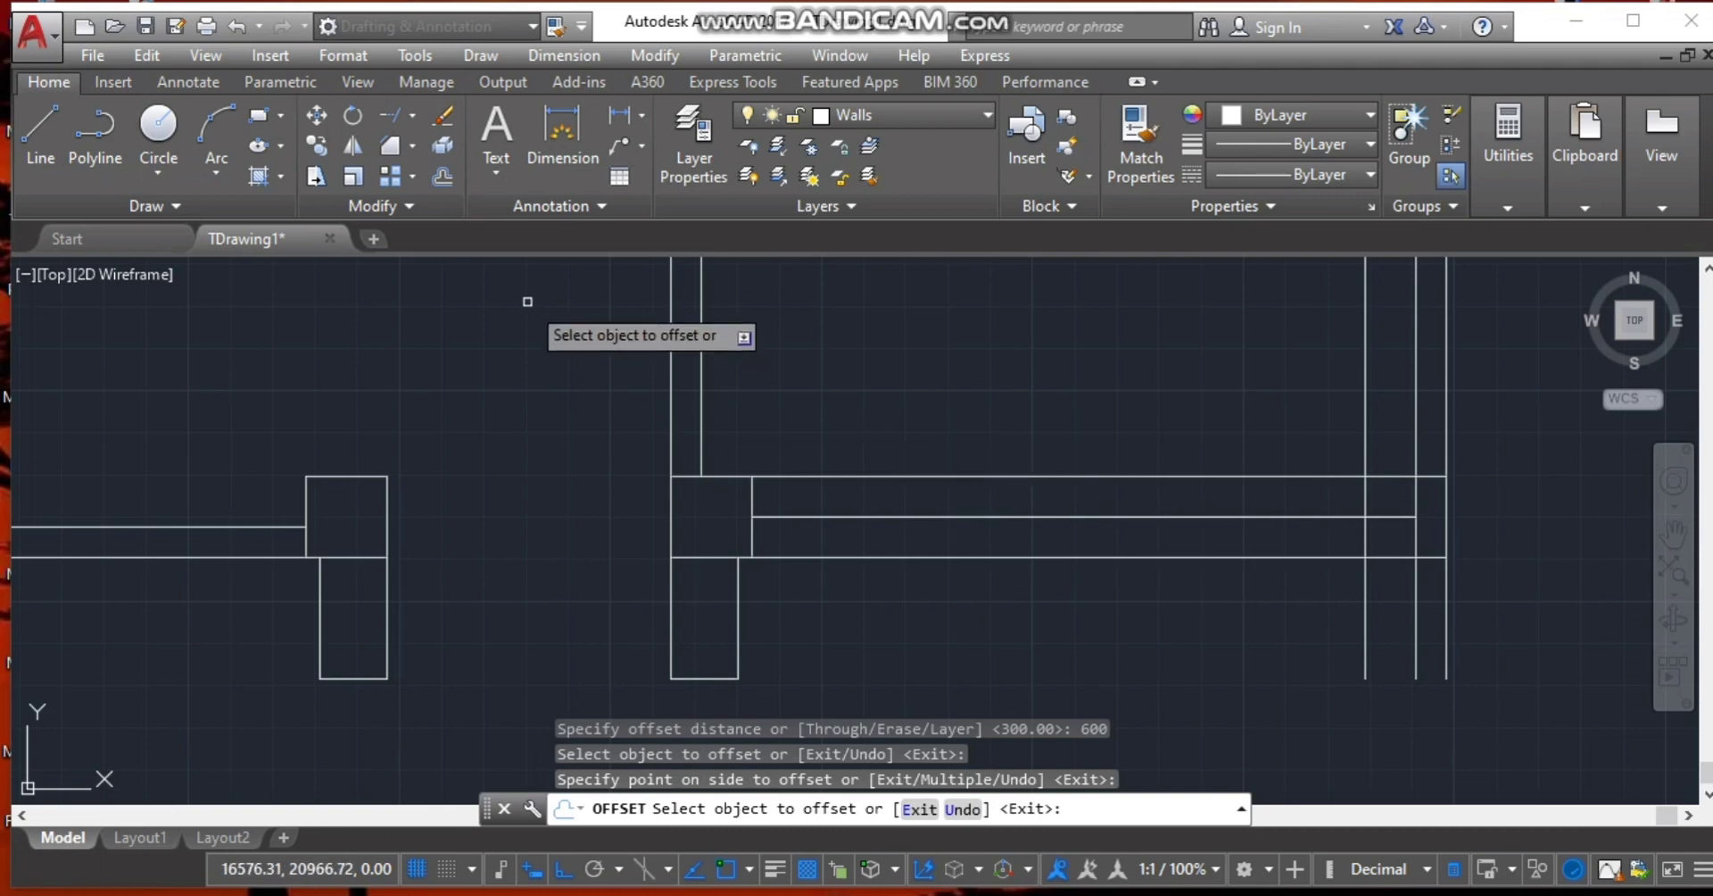
Trim away the three horizontal lines between the right entrance column and the new column at the right wall.
left_click(412, 115)
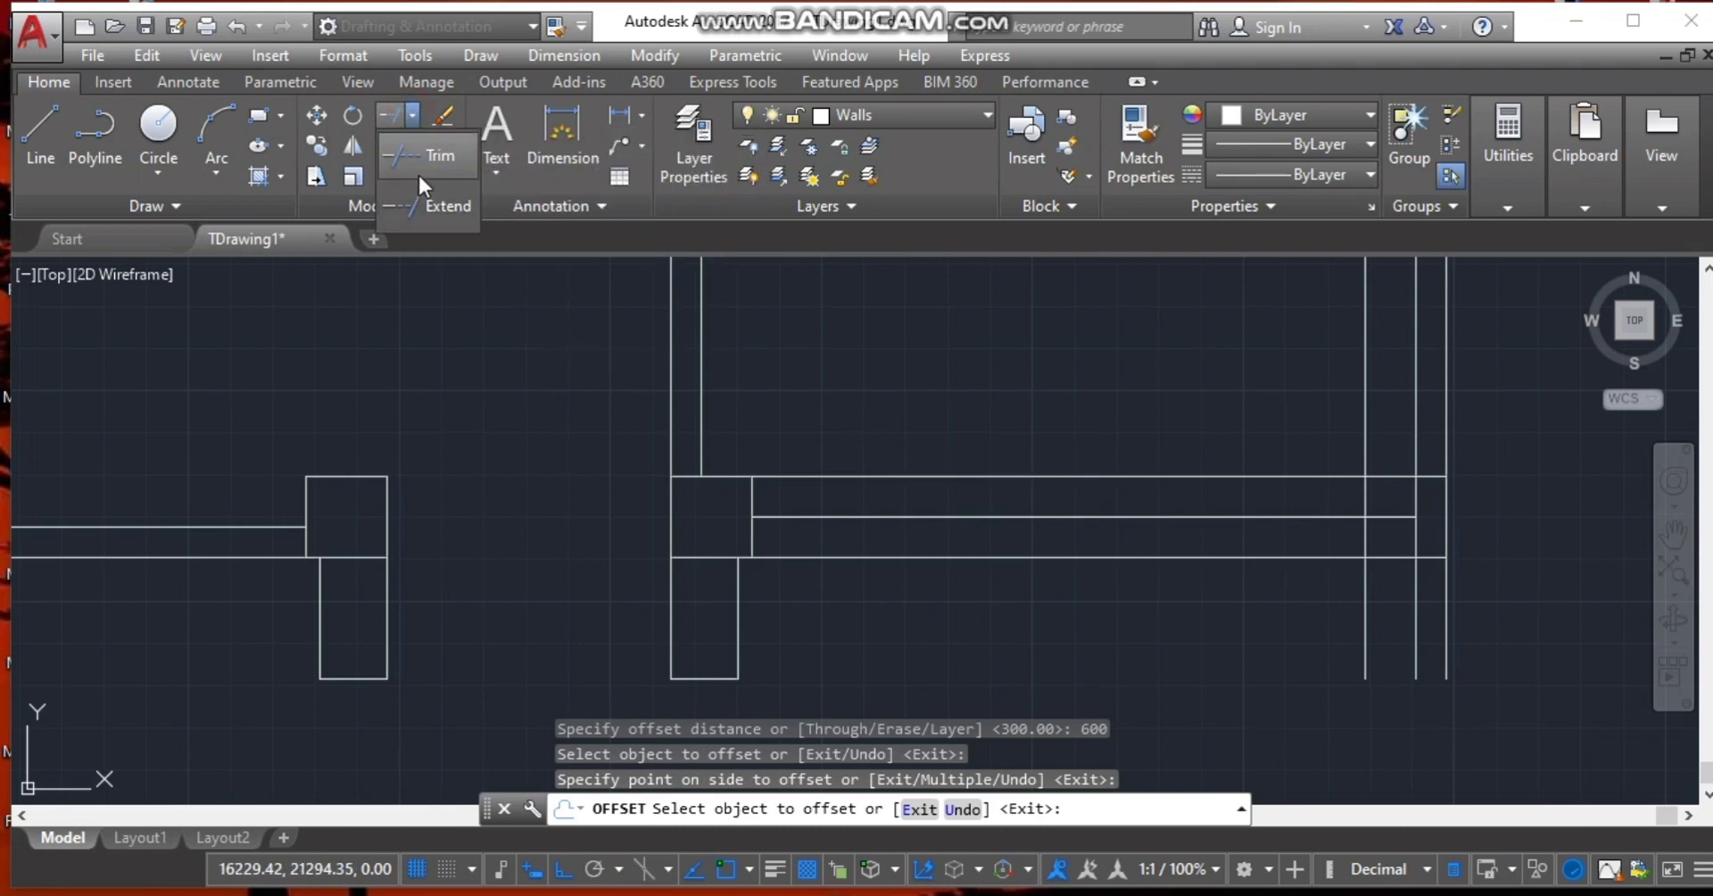
left_click(420, 175)
left_click(896, 400)
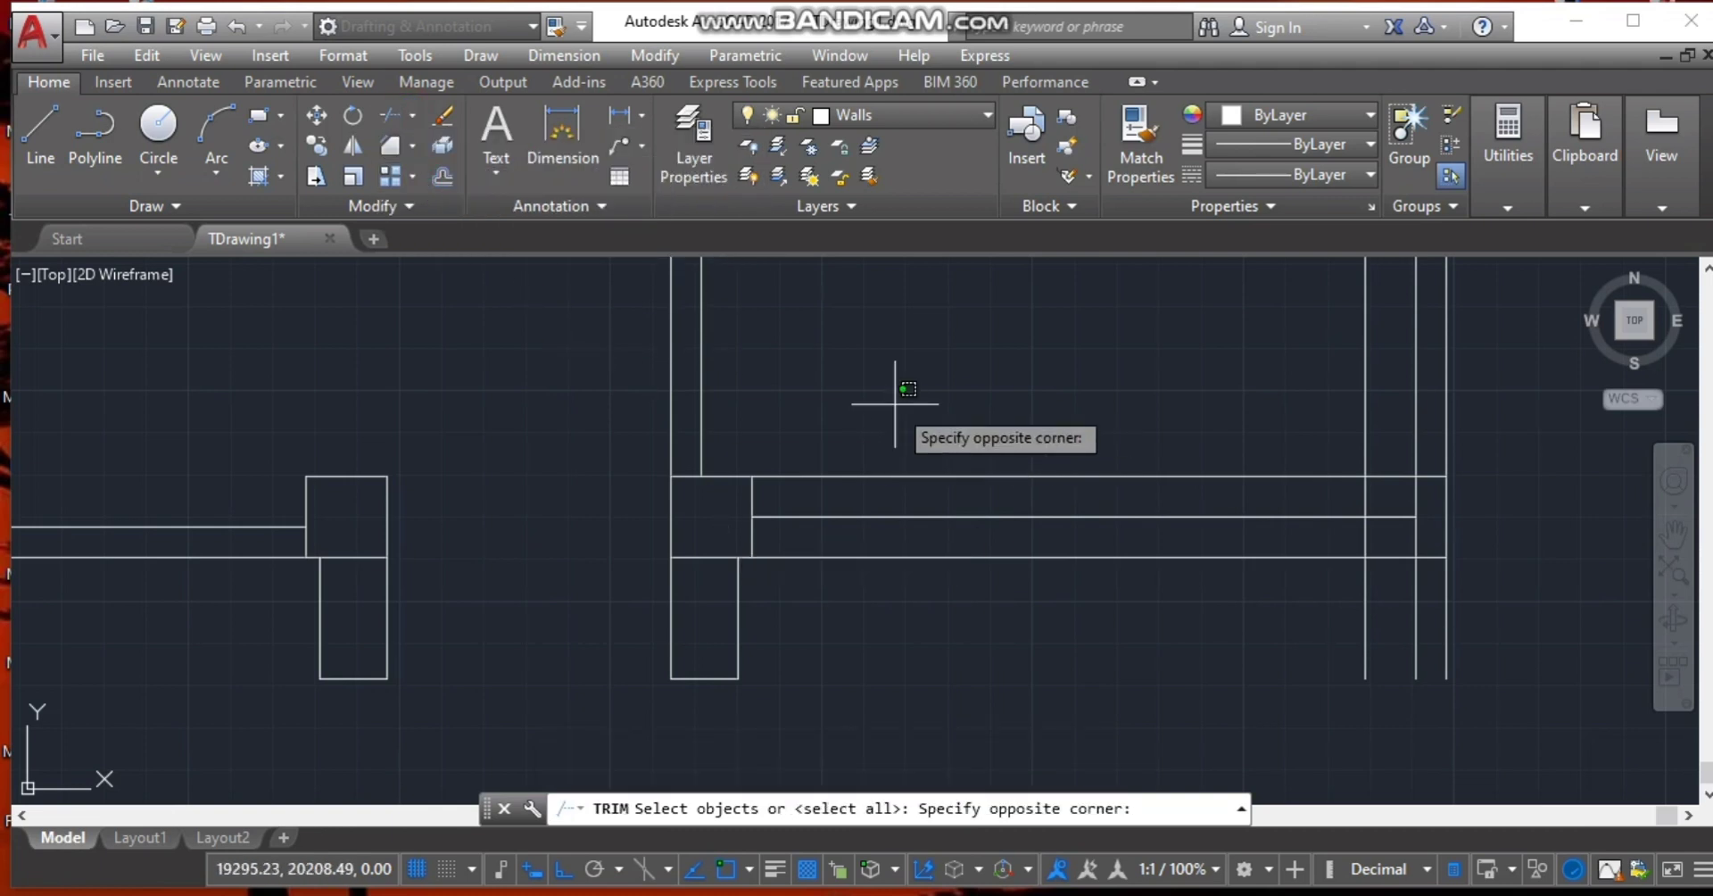
left_click(888, 473)
key("Return")
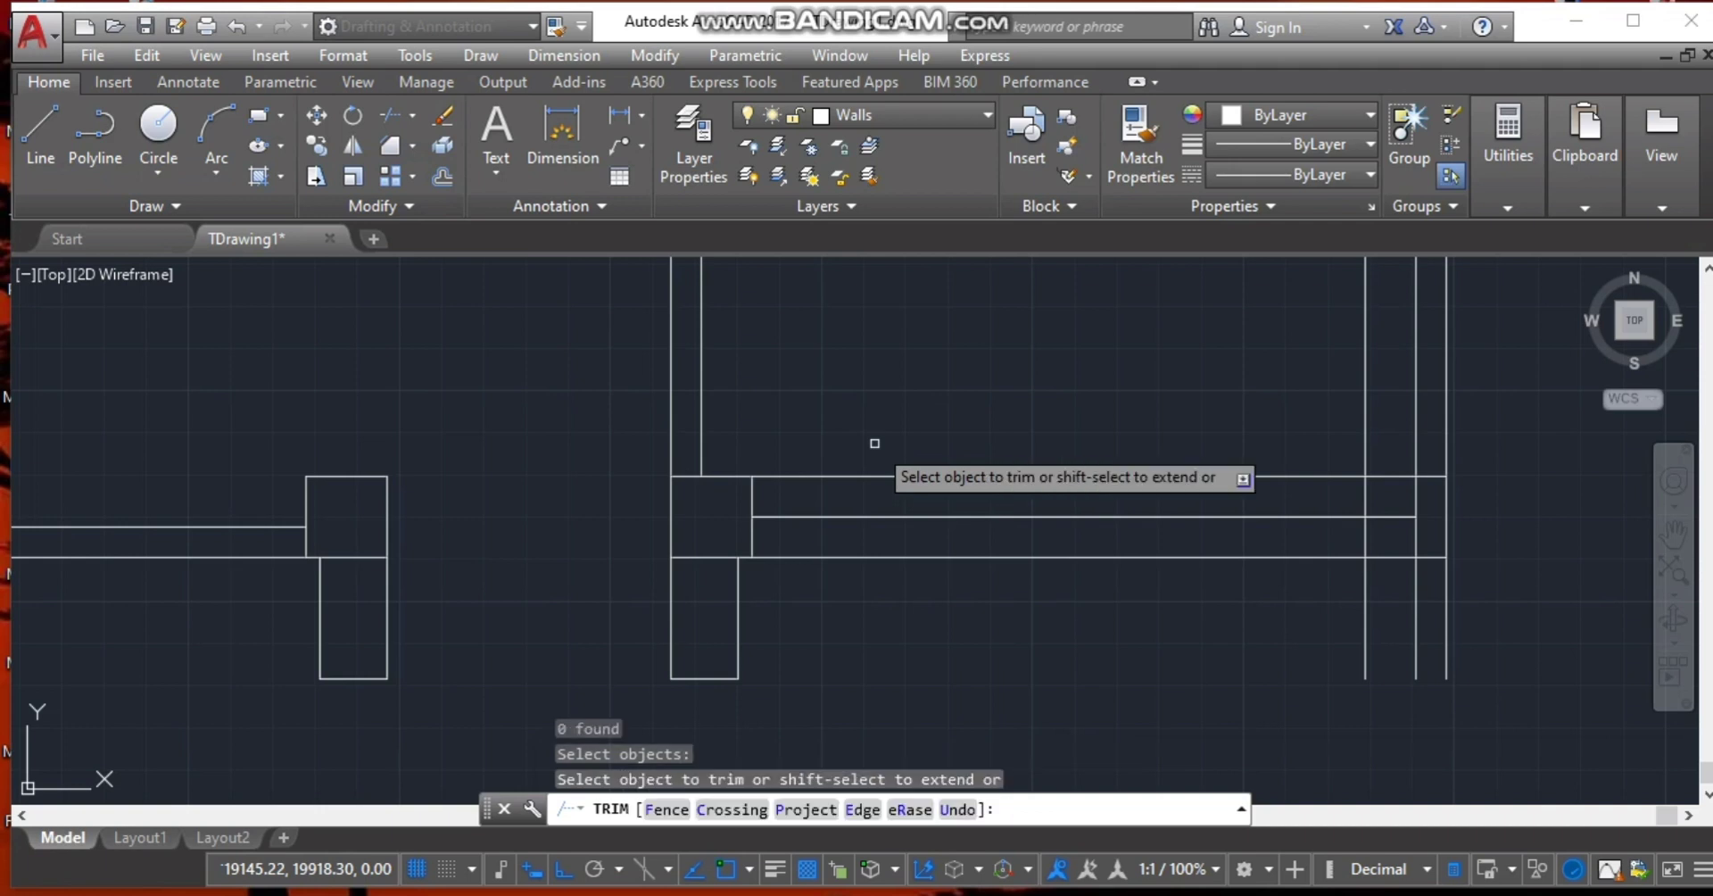
left_click(860, 476)
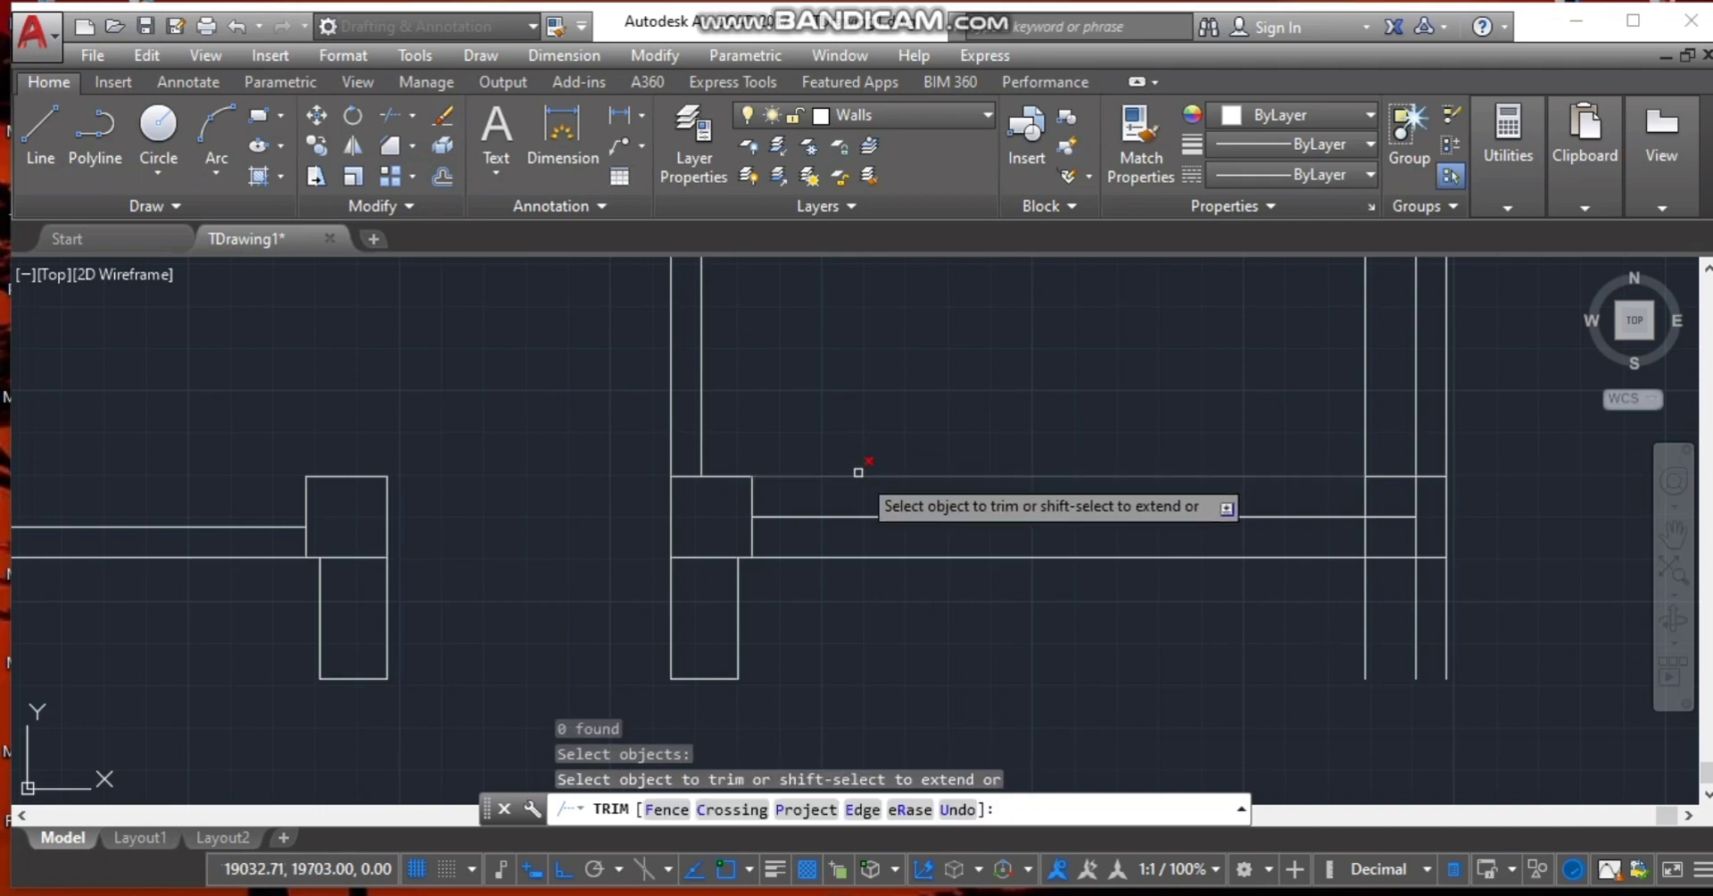
left_click(858, 517)
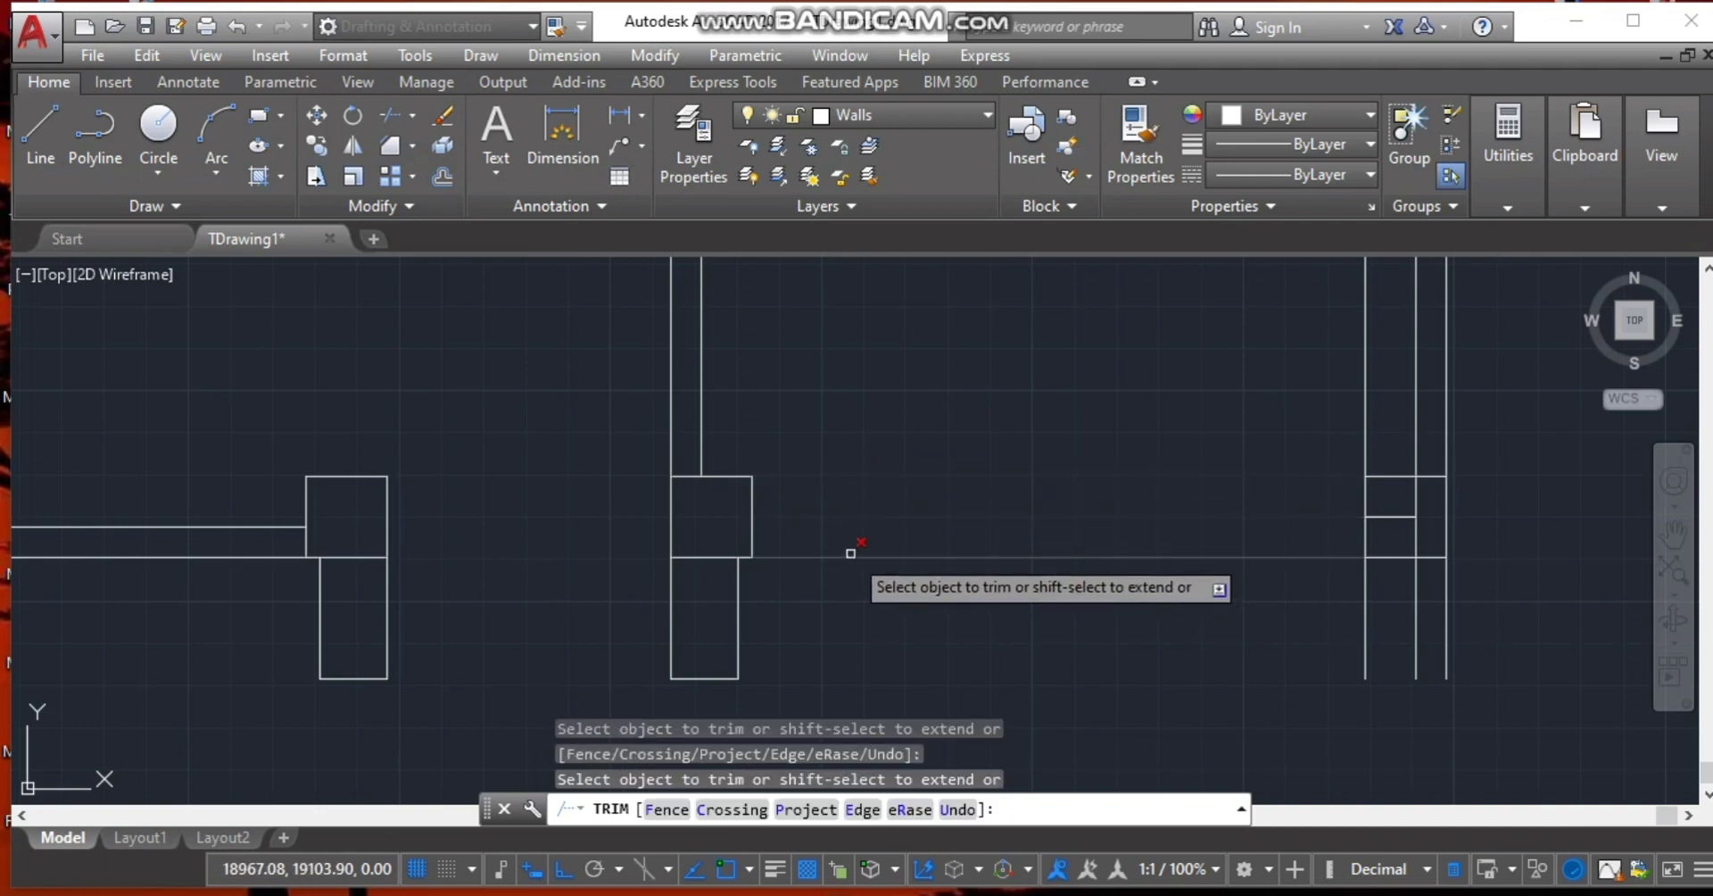
left_click(851, 553)
left_click(833, 582)
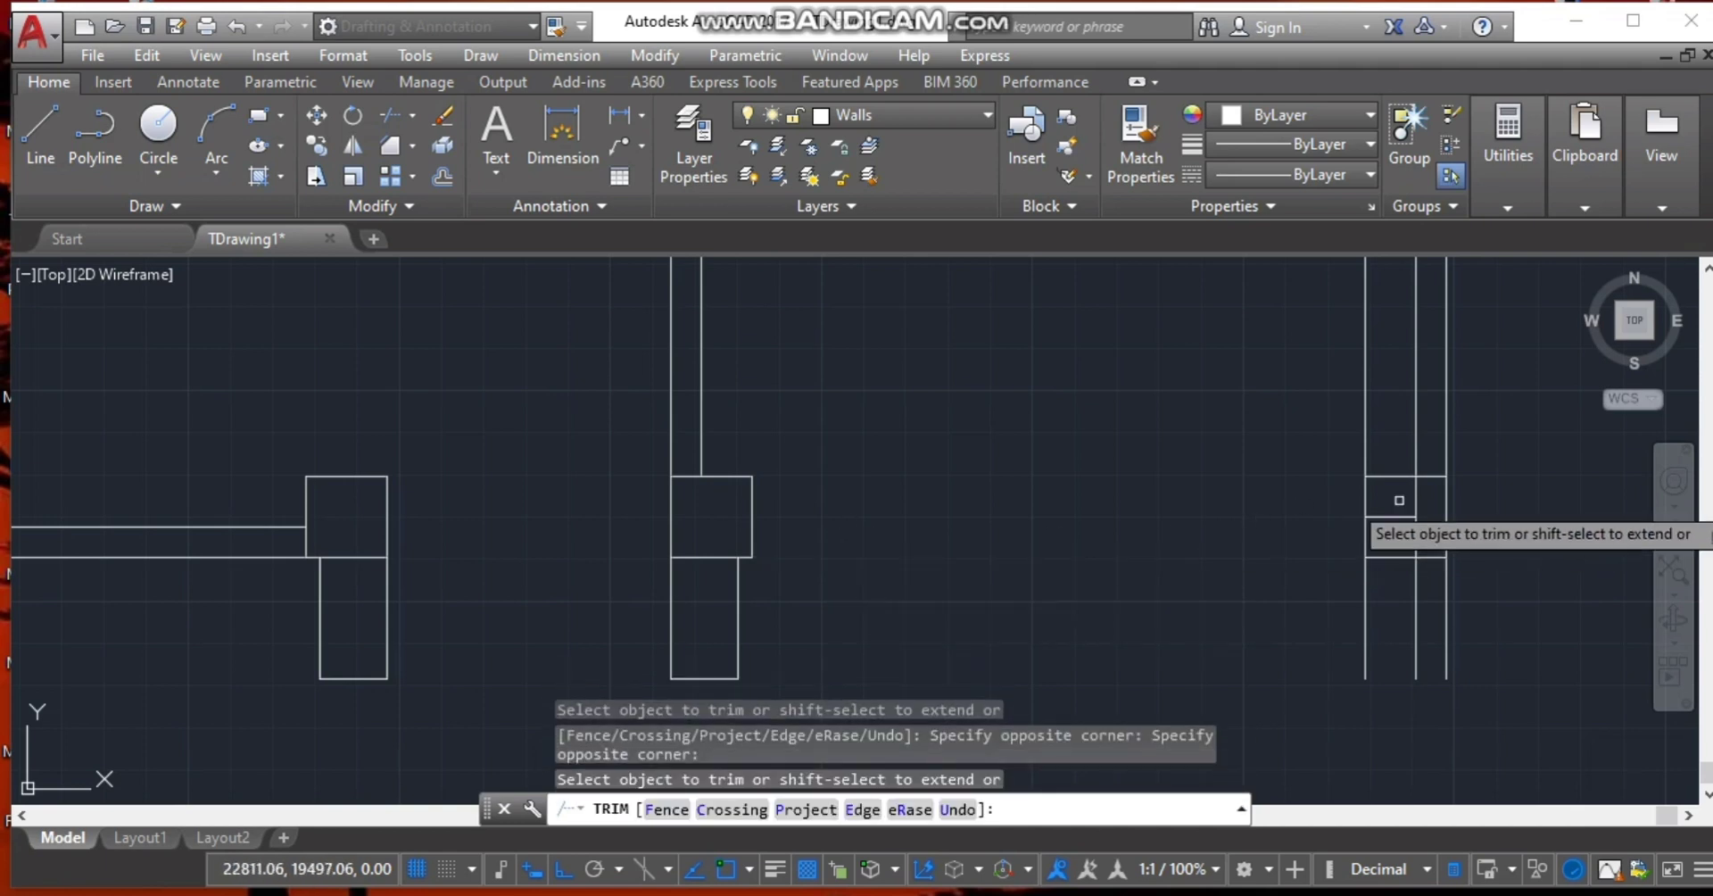
Trim the 600 offset line below the new column and the wall's inner line inside the column.
left_click(1357, 624)
left_click(1381, 625)
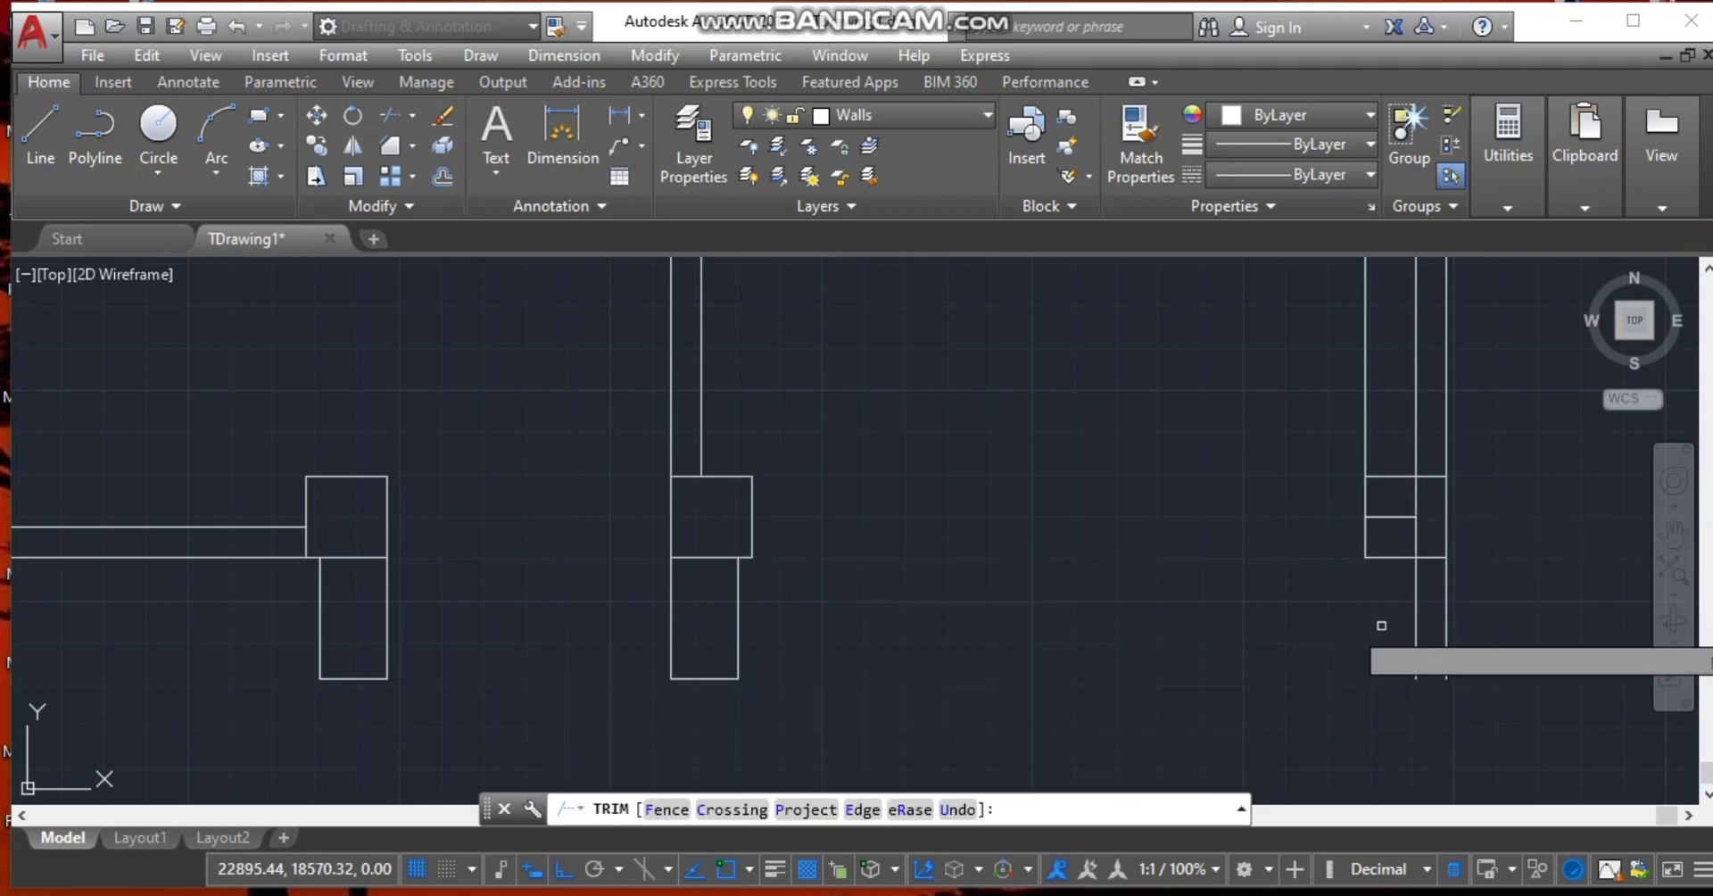
left_click(1416, 493)
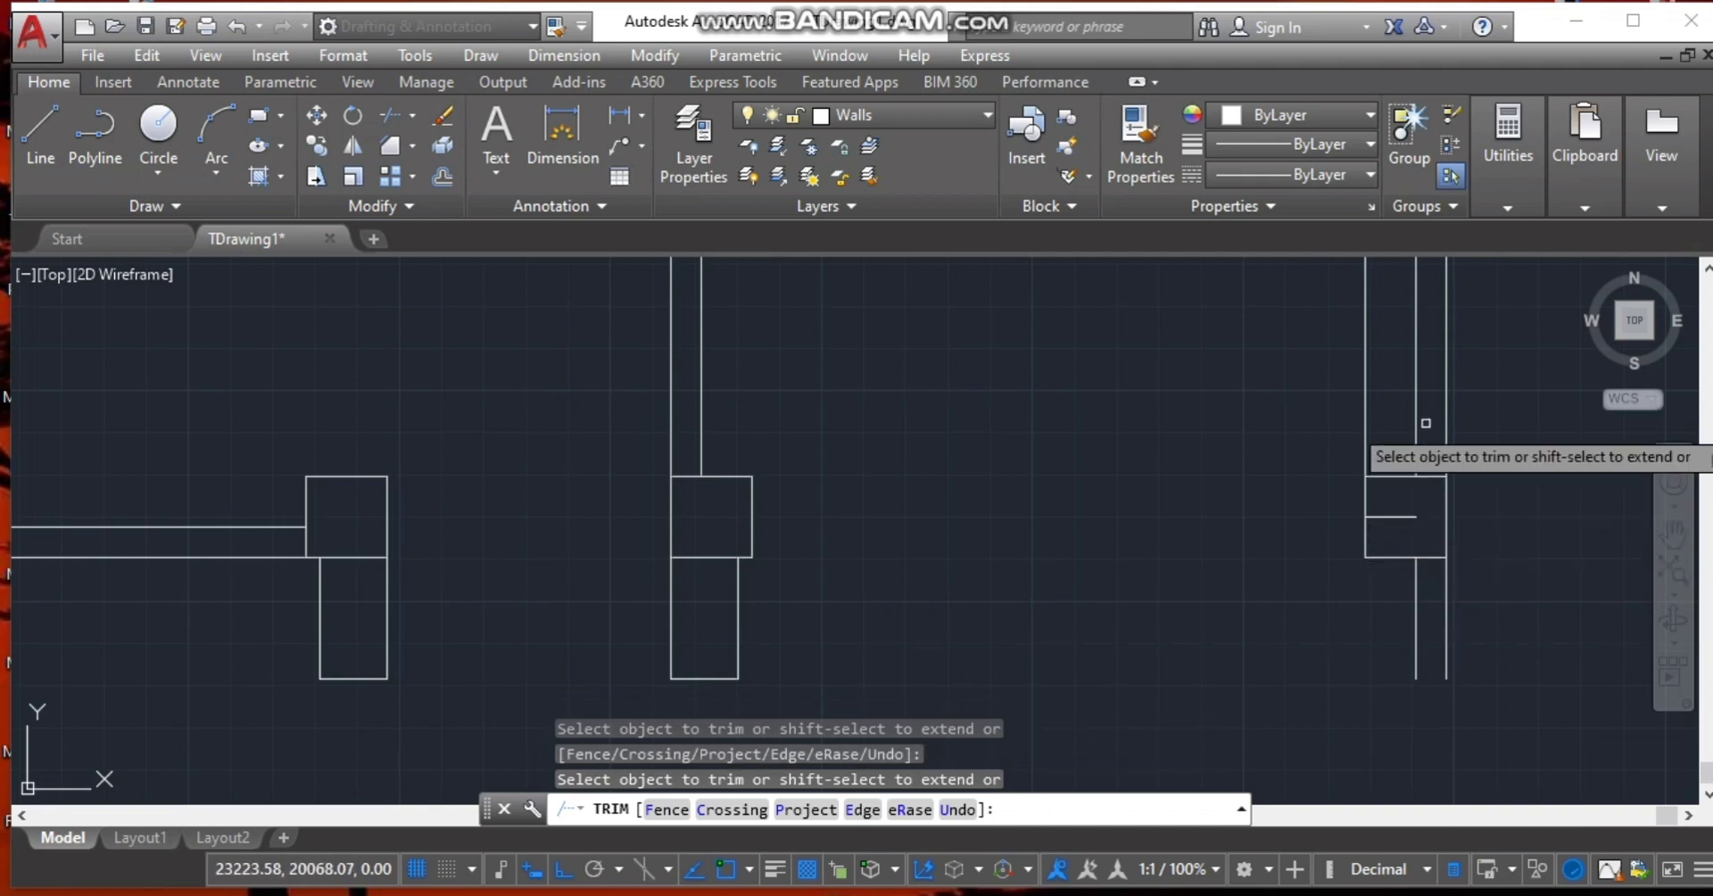
key("Escape")
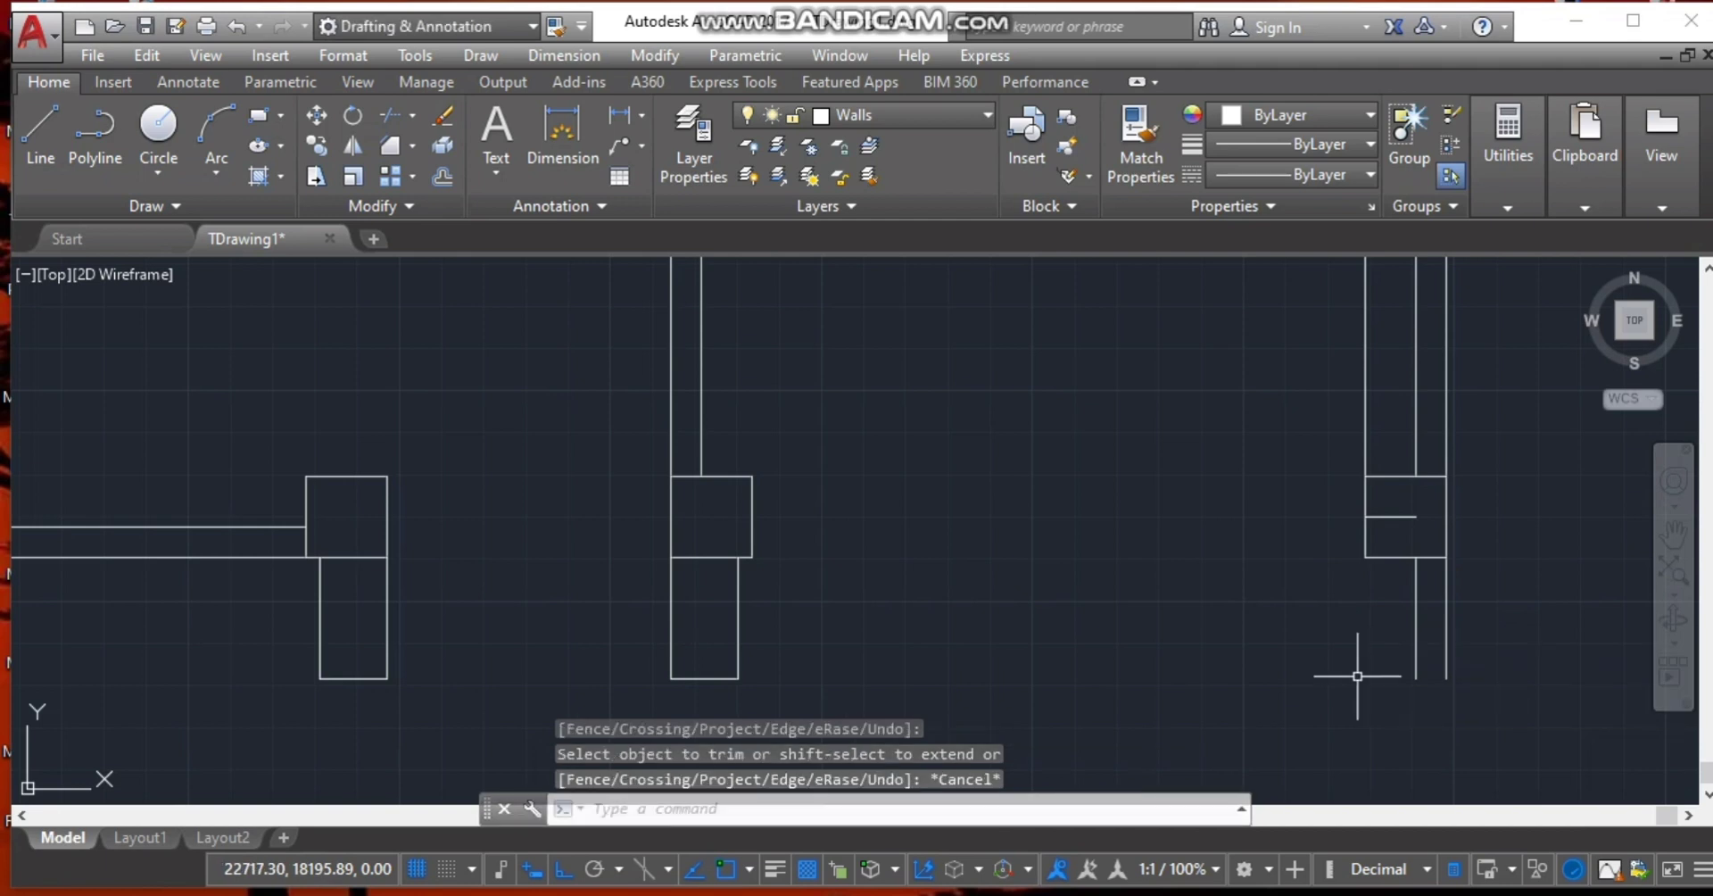
Delete the leftover vertical offset line and the short horizontal centre line at the new column.
left_click(1364, 420)
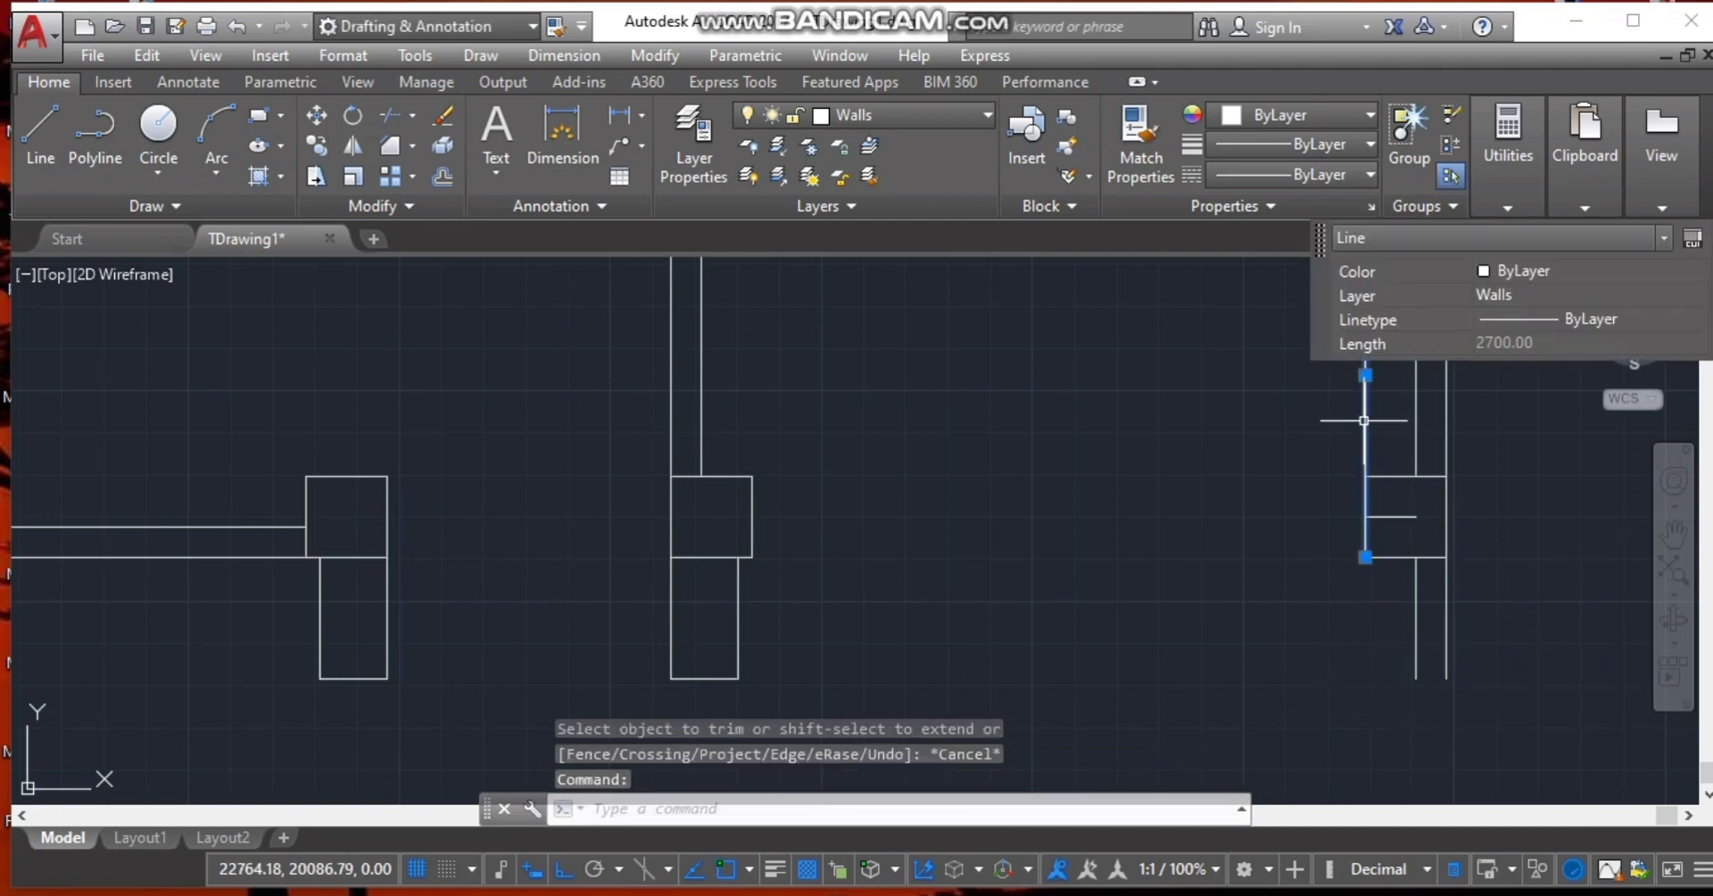
key("Delete")
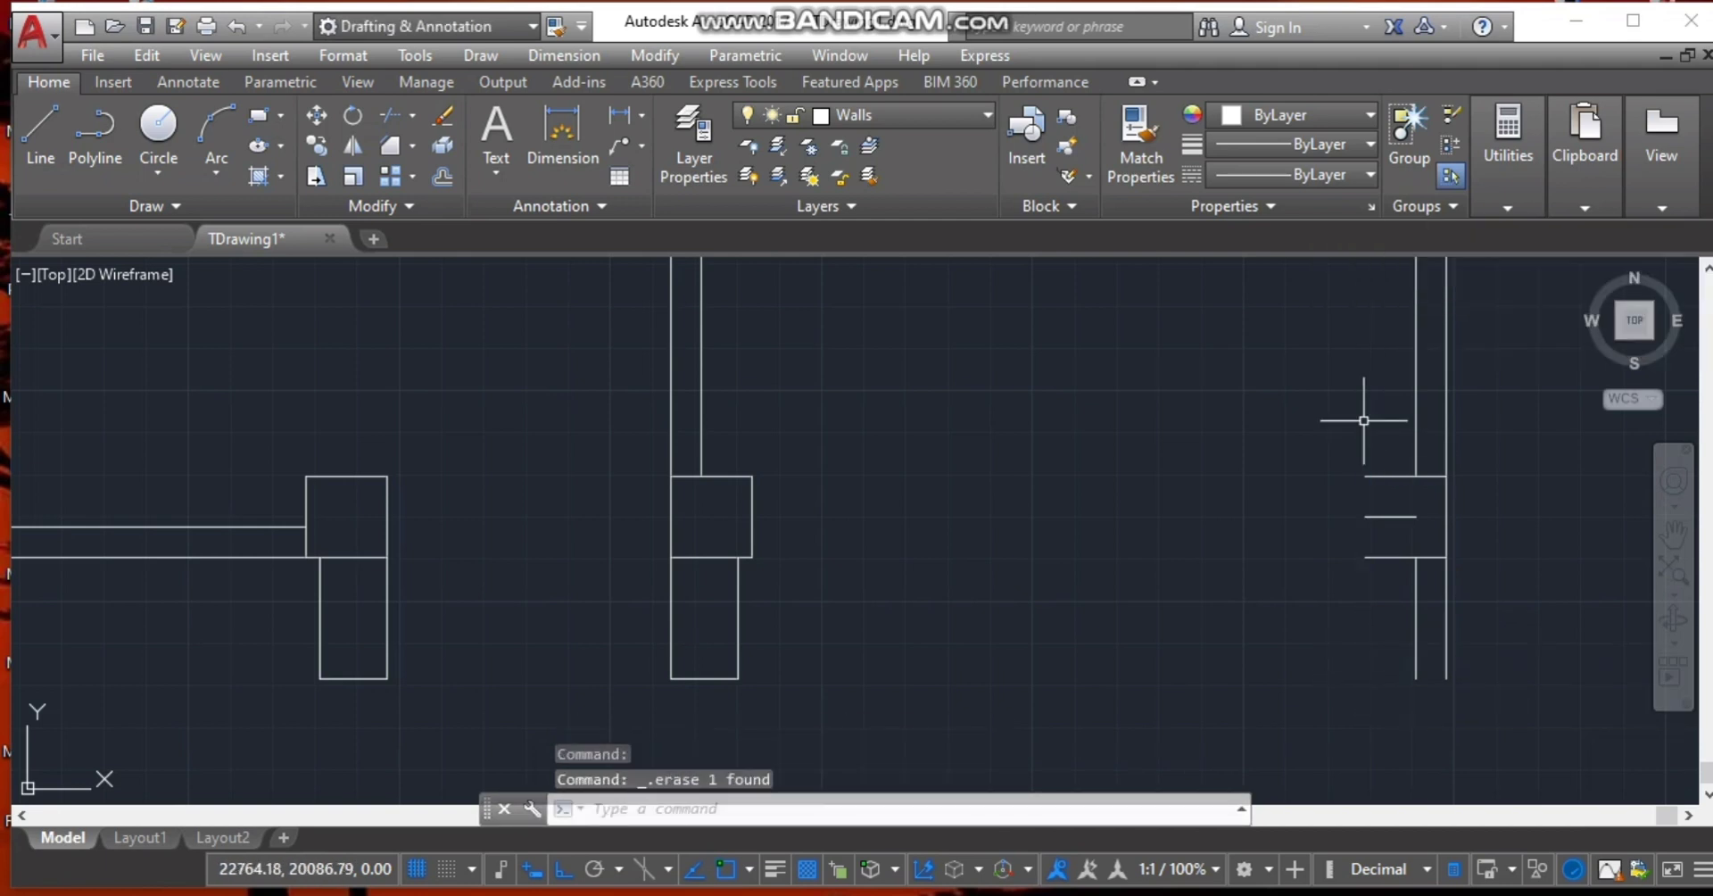
left_click(1377, 518)
key("Delete")
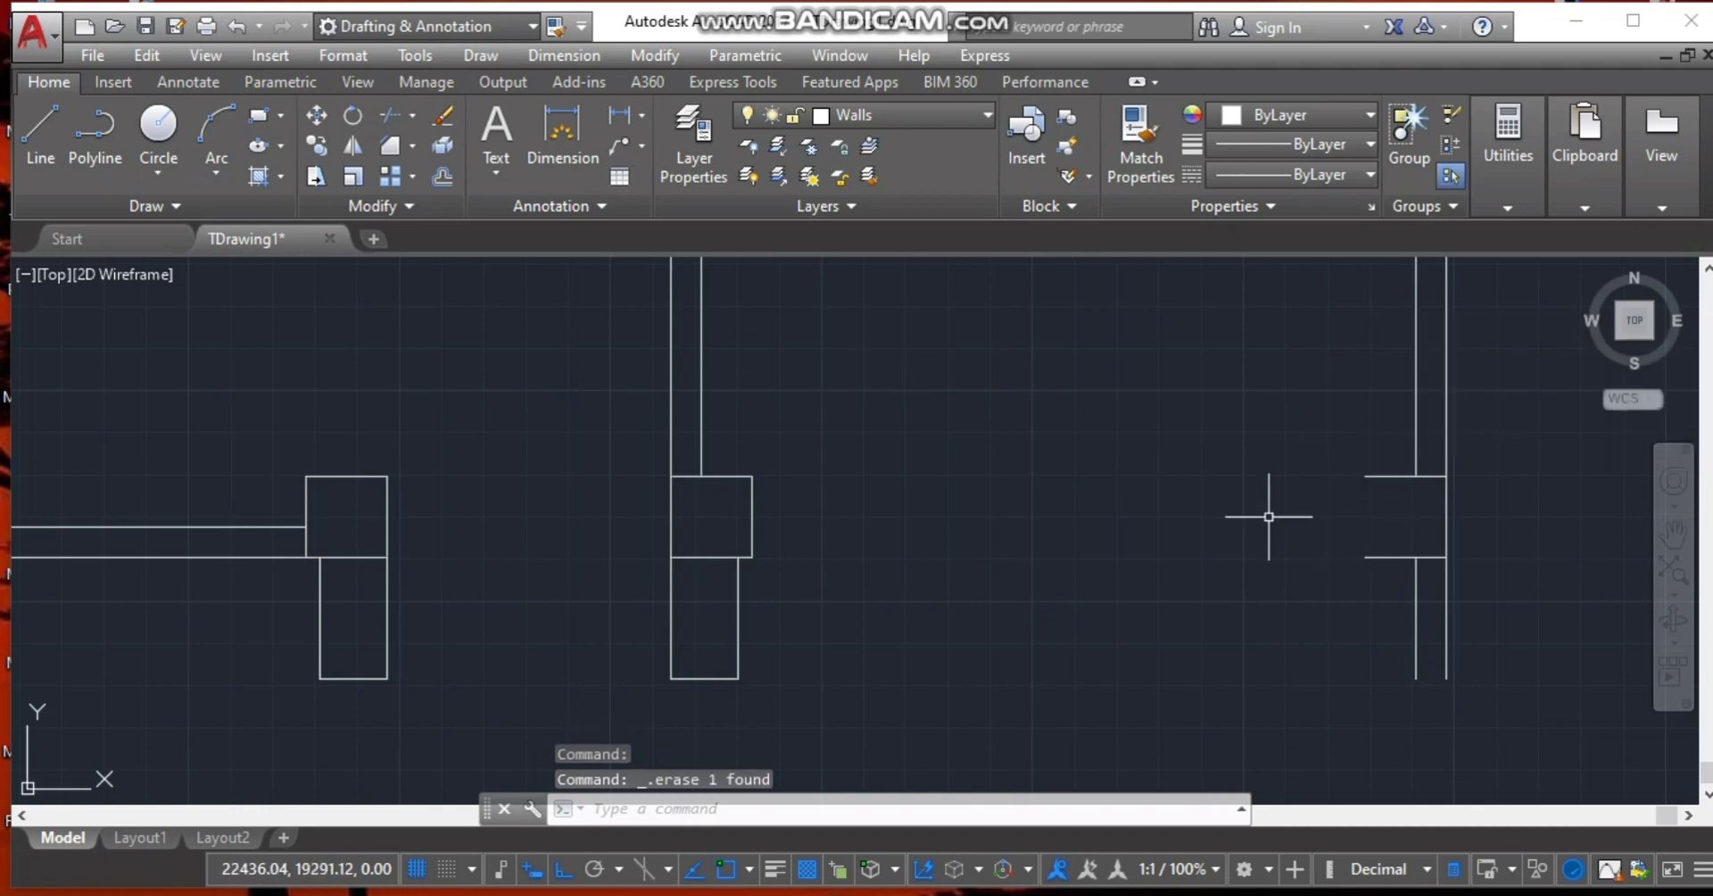
Draw a vertical line joining the column's upper and lower edges to close its left side.
left_click(59, 114)
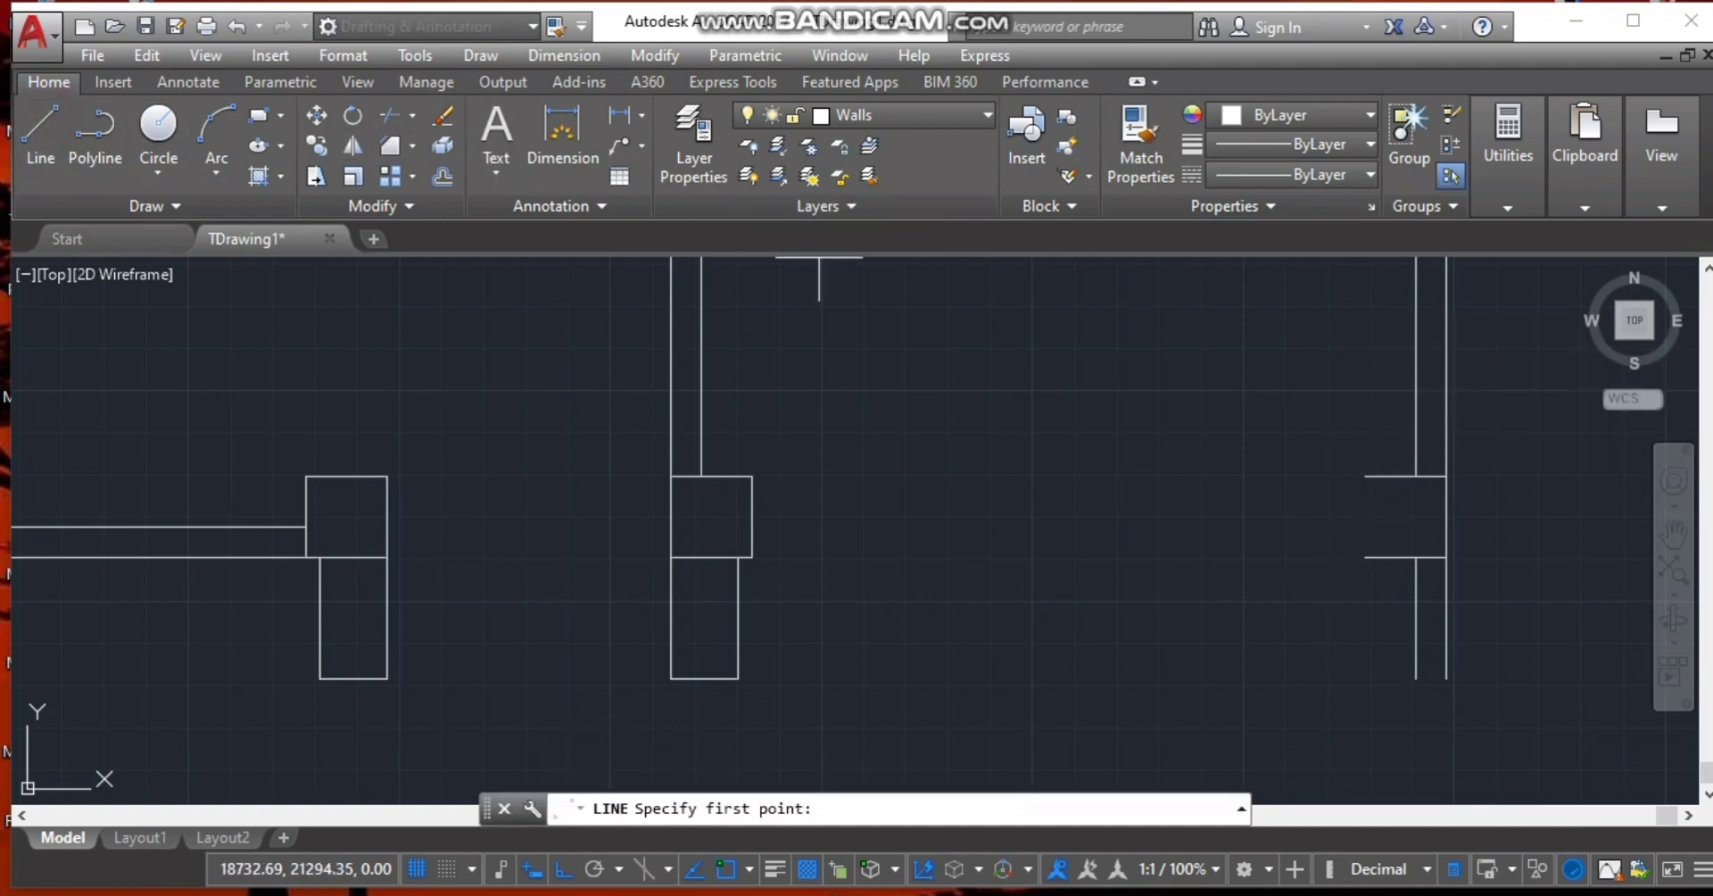
left_click(1365, 476)
left_click(1365, 556)
key("Escape")
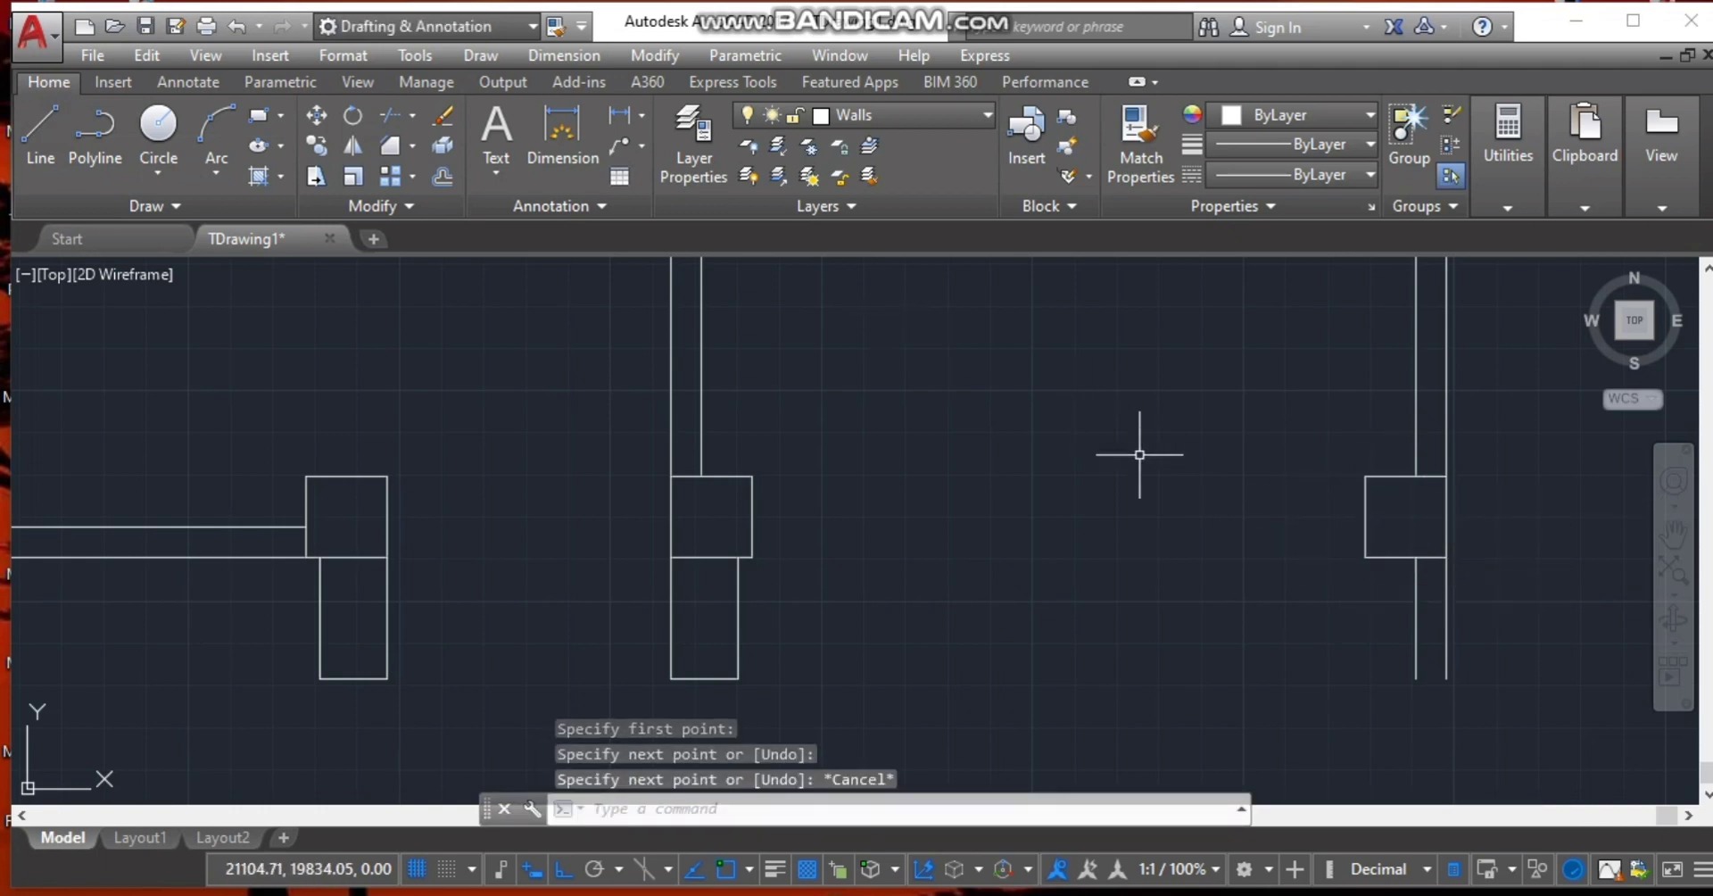
Trim the new column's upper and lower edges between the right wall's inner and outer lines.
scroll(1139, 454, "down", 3)
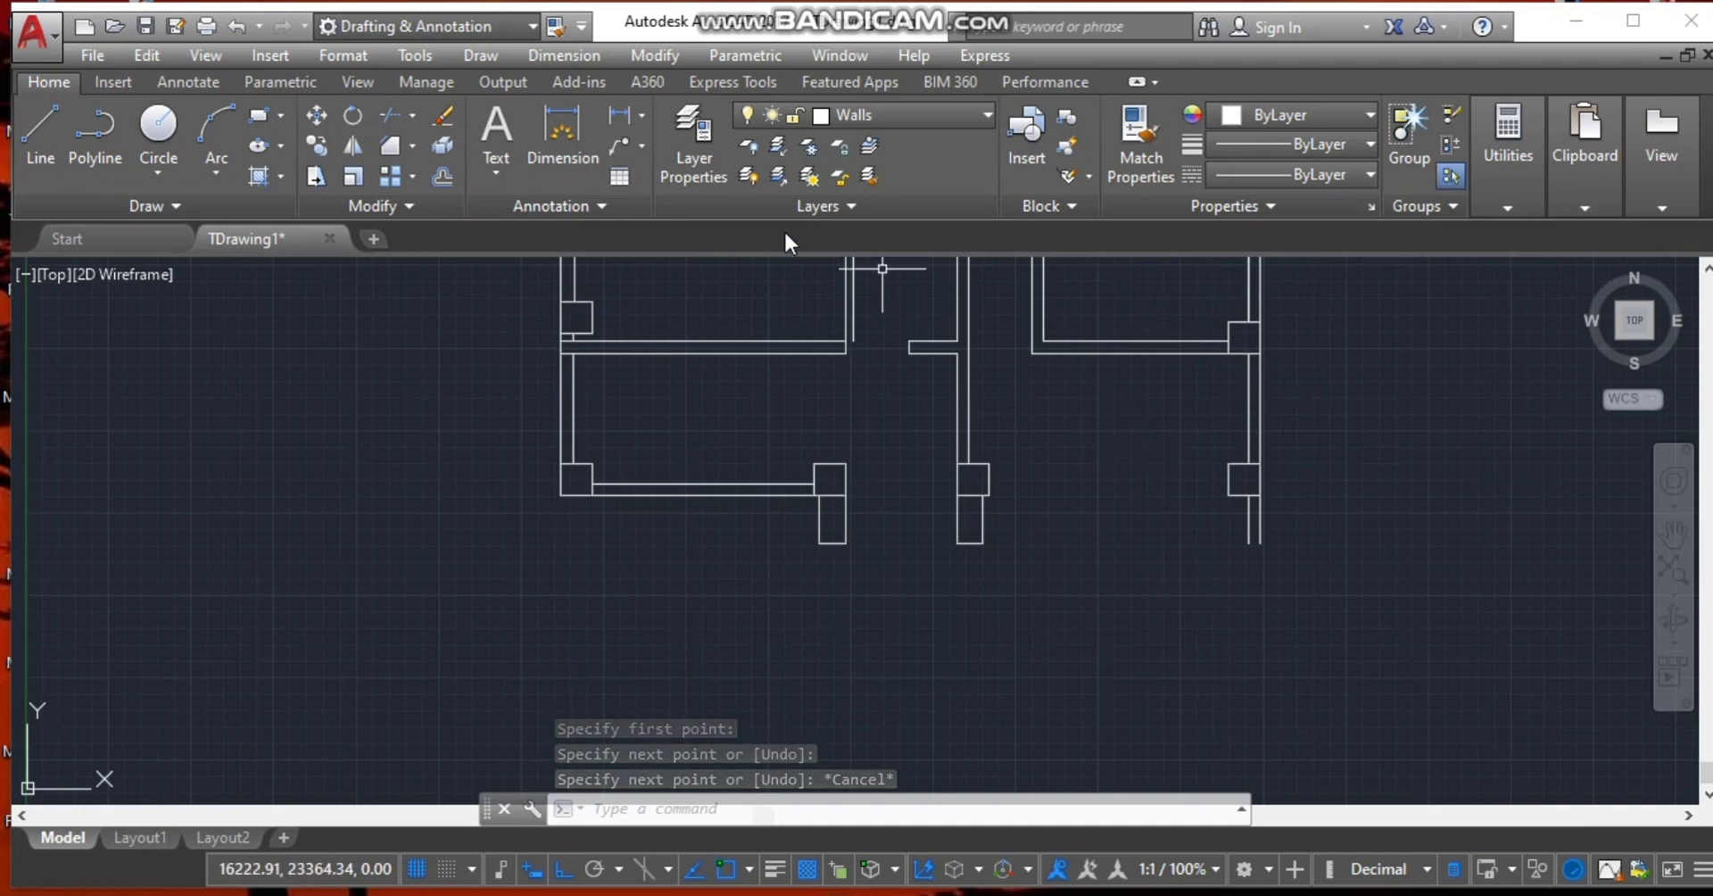
left_click(390, 118)
left_click(871, 276)
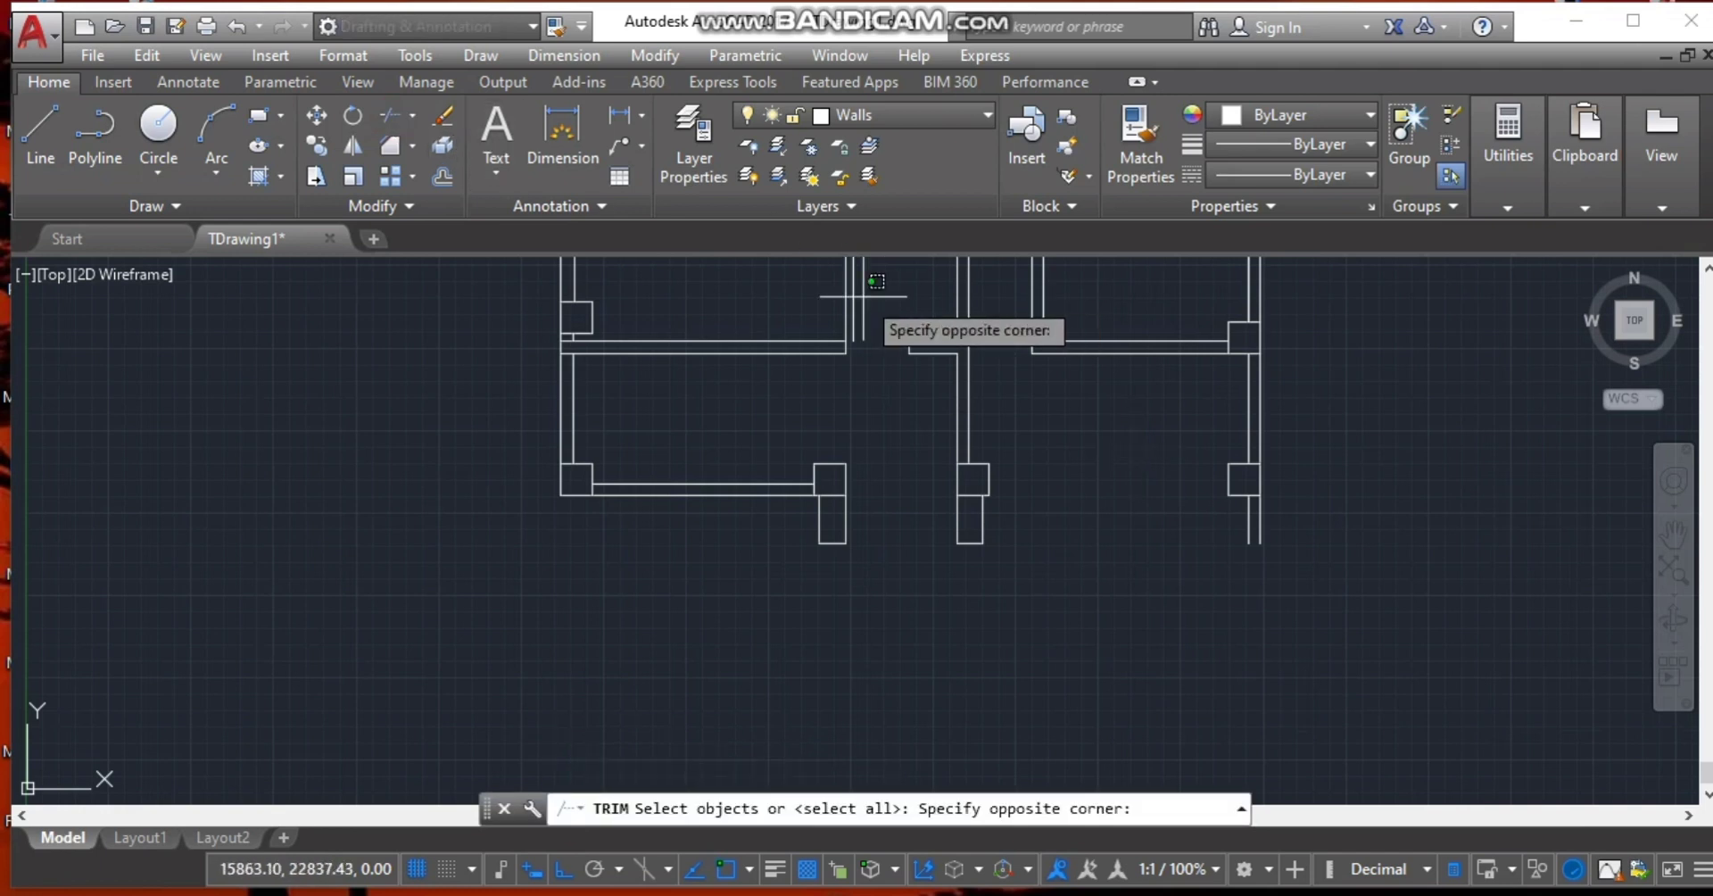
left_click(861, 296)
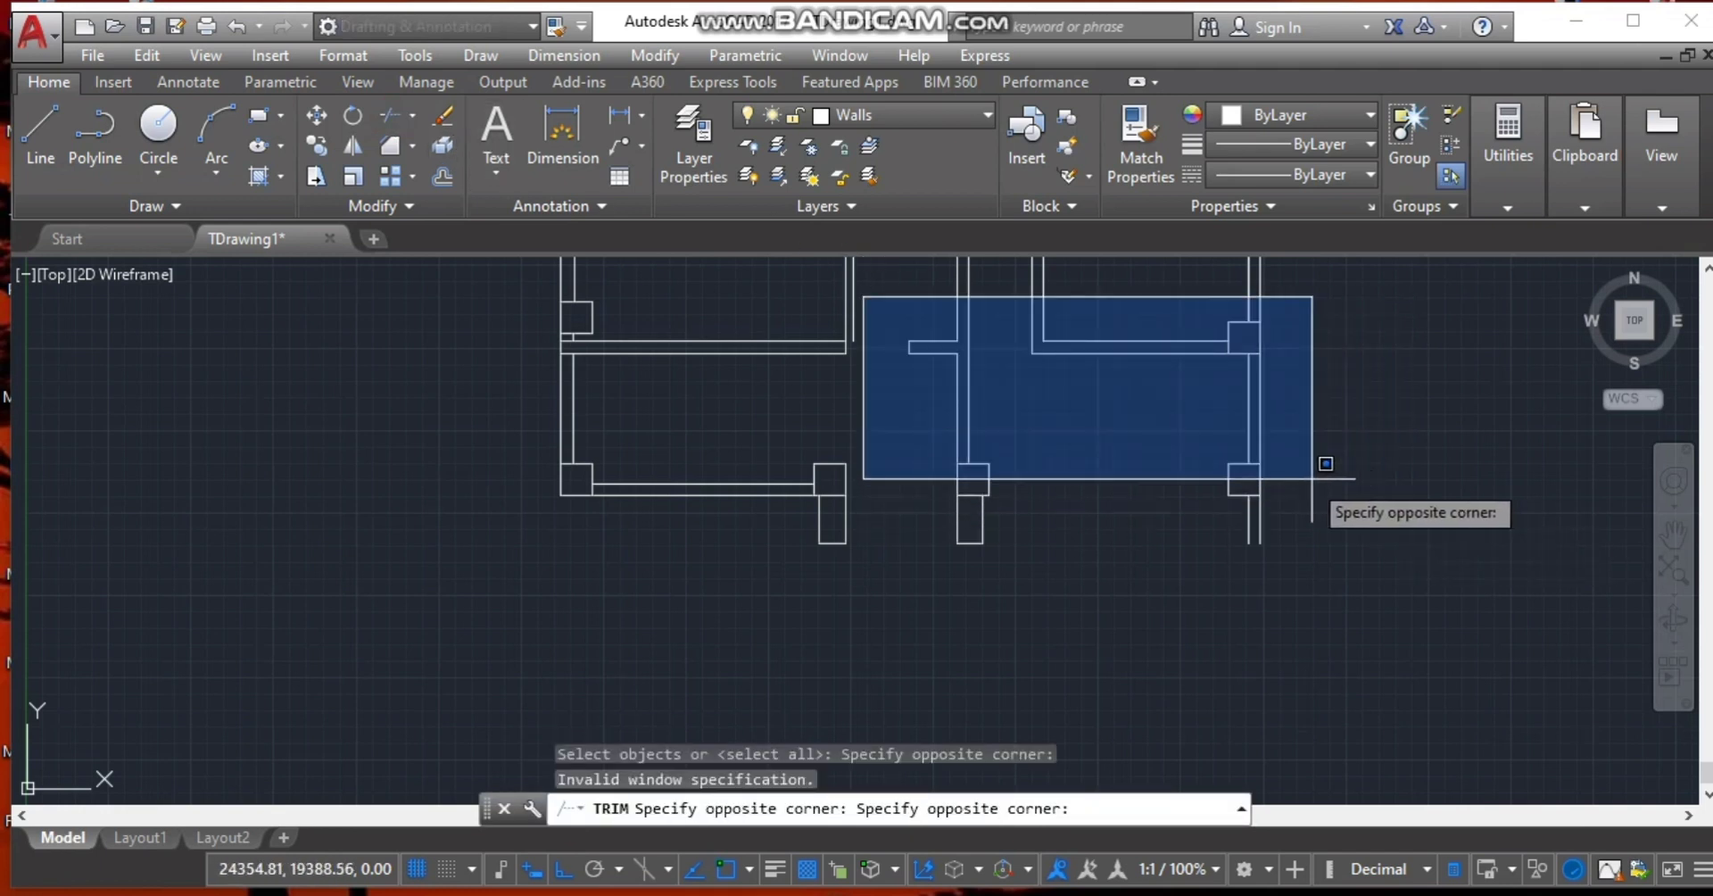
key("Escape")
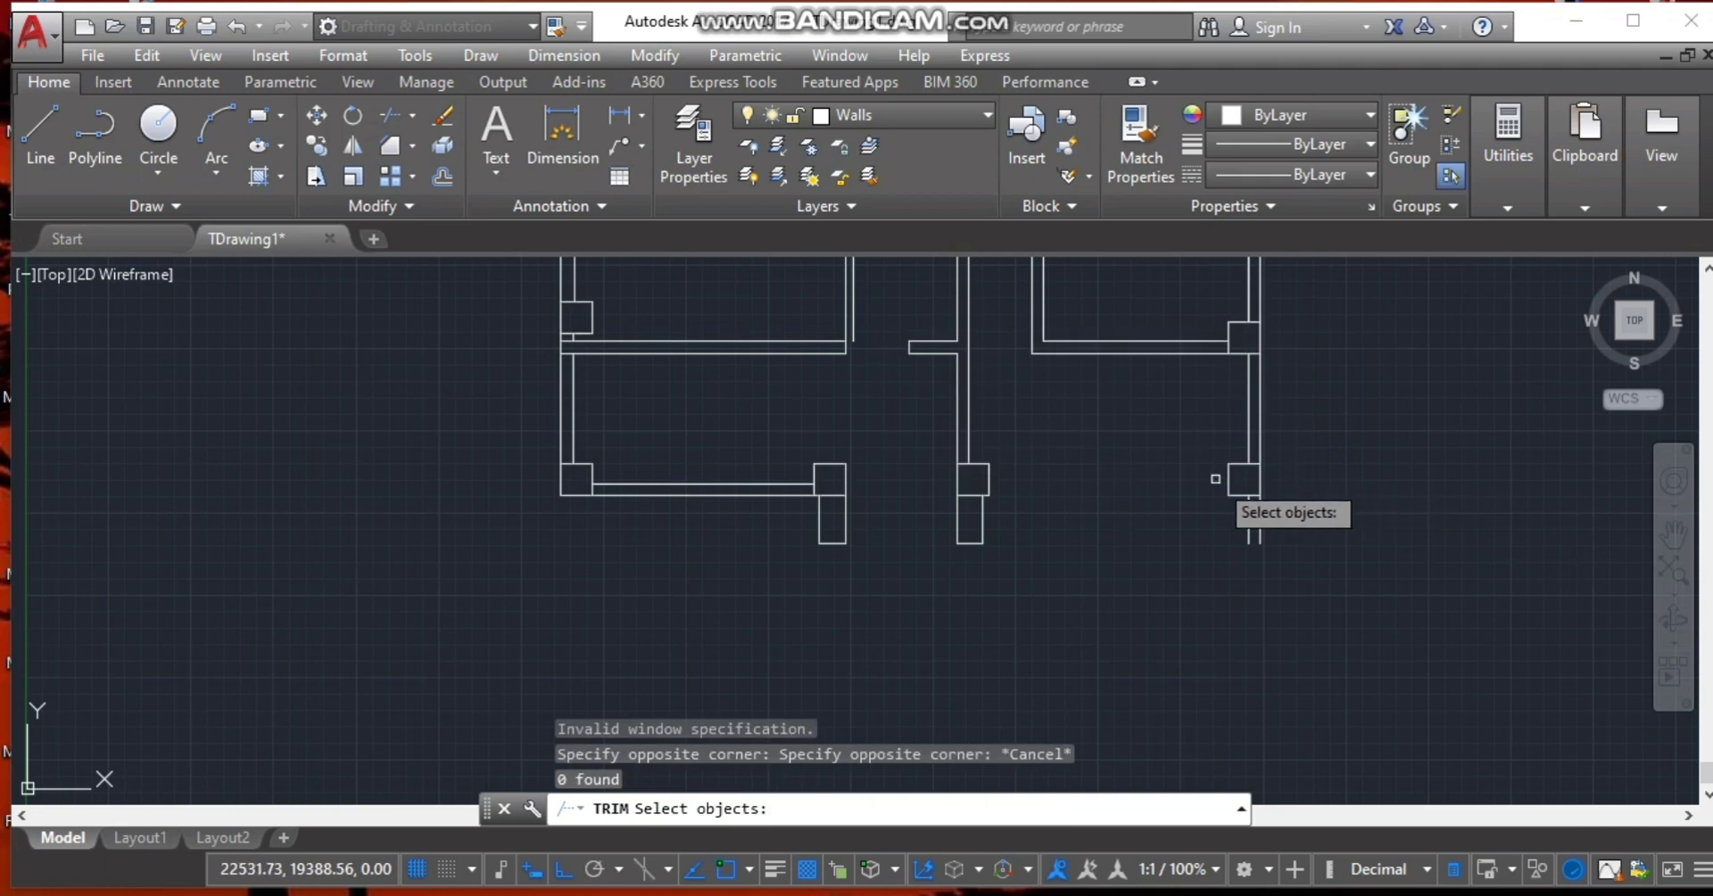
key("Return")
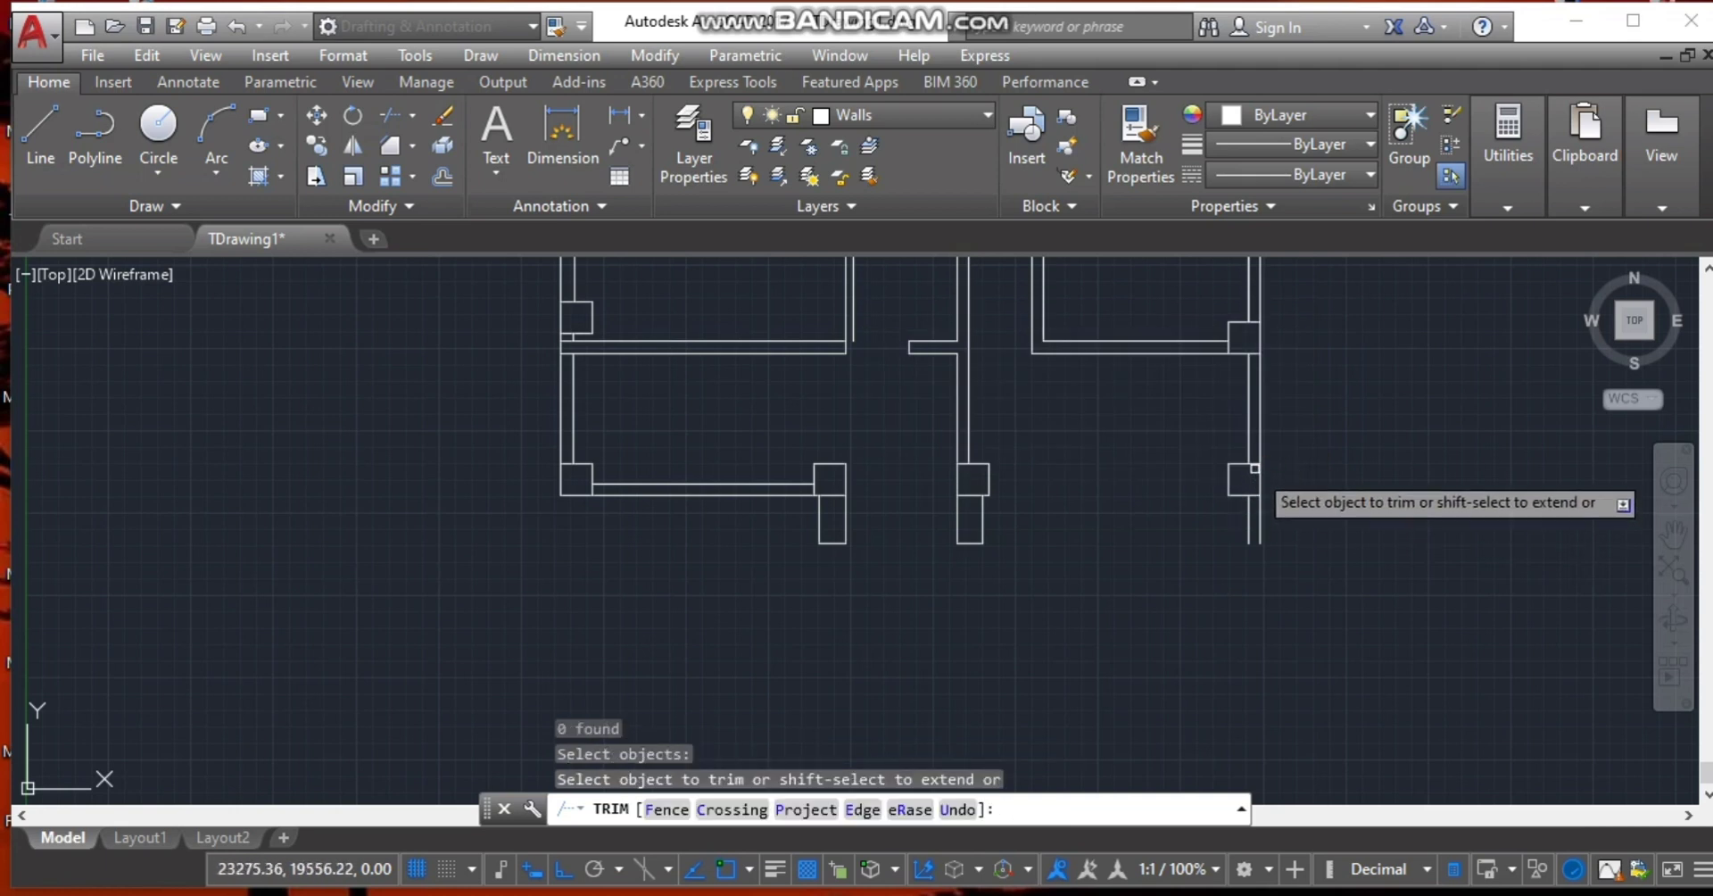
left_click(1255, 461)
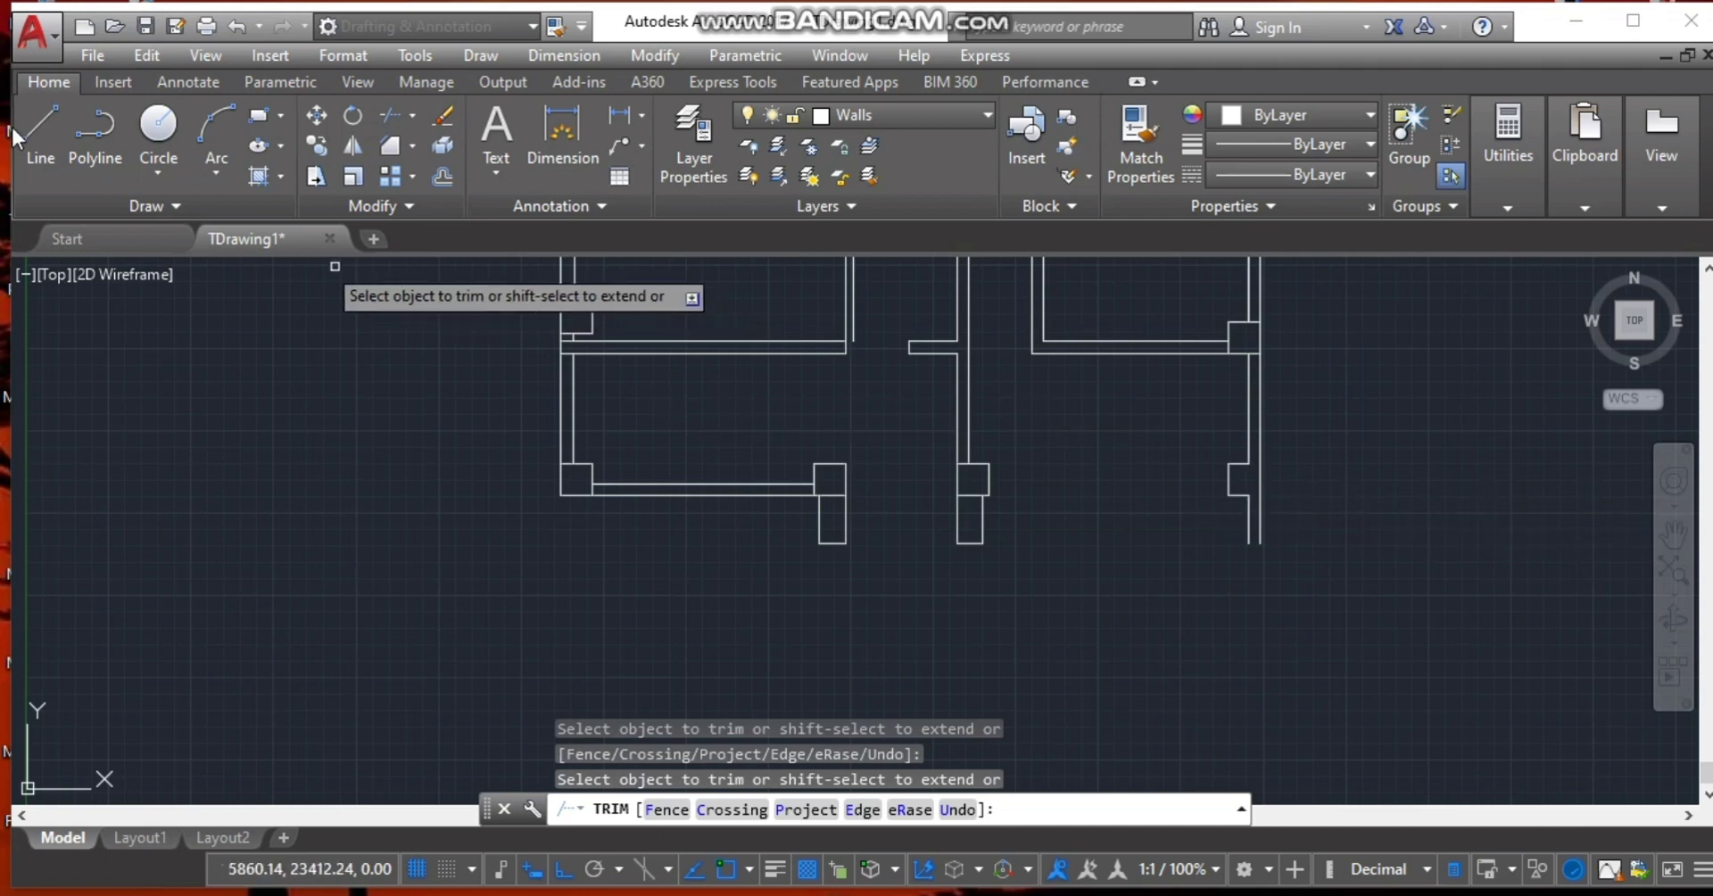
Draw a 225 horizontal line closing the lower end of the right wall.
left_click(61, 140)
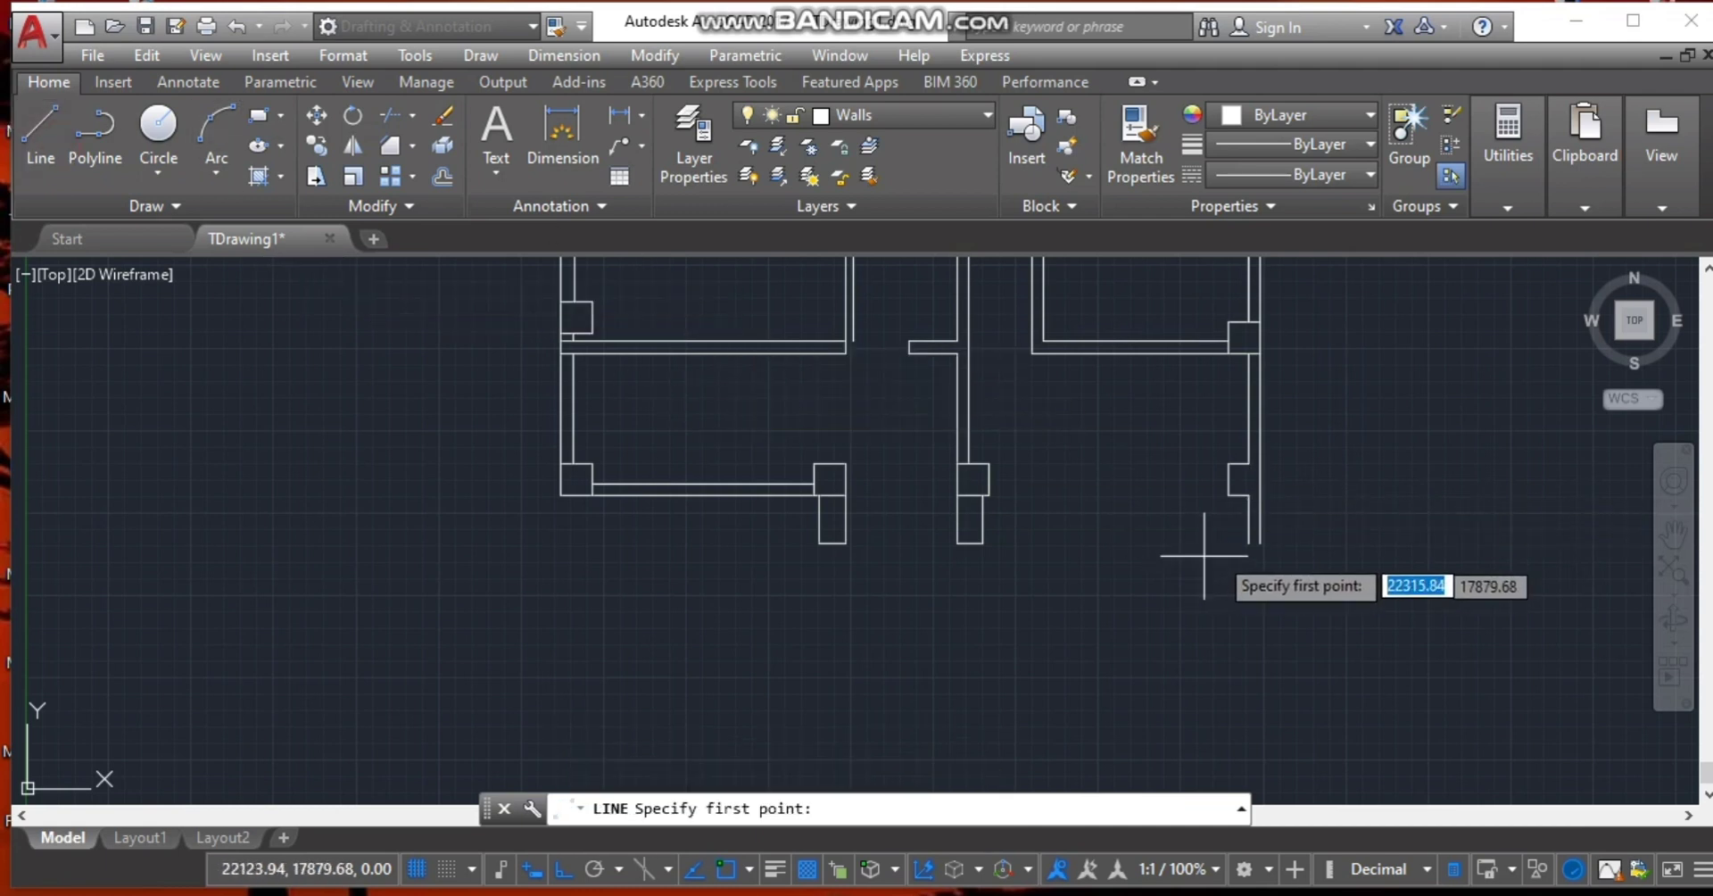
left_click(1248, 542)
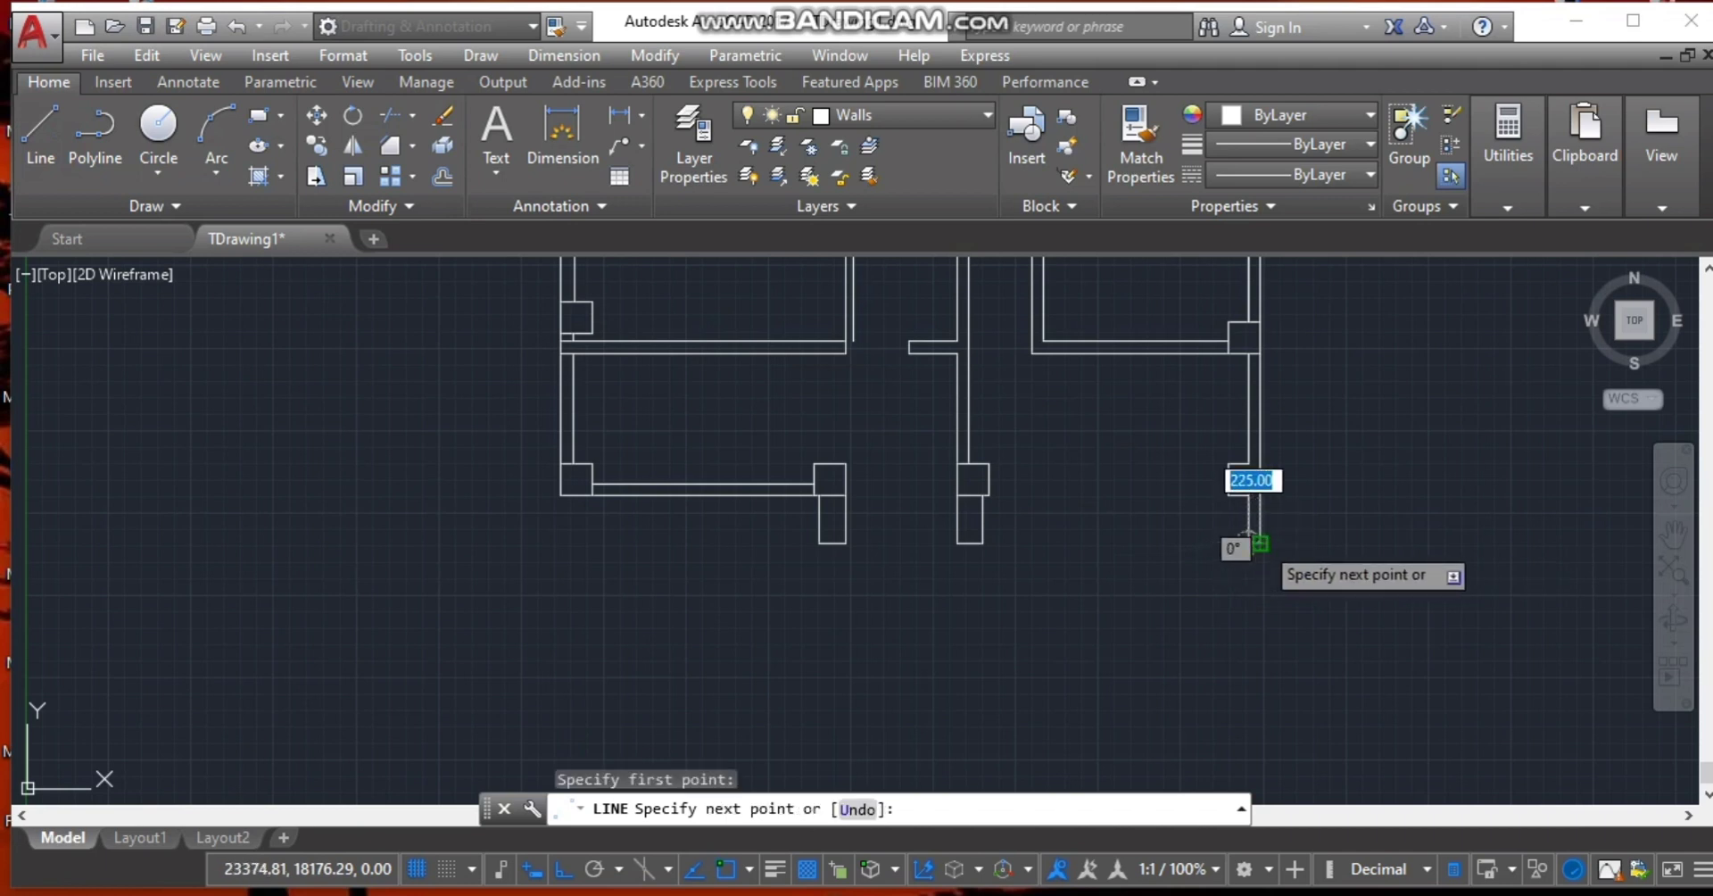
key("Escape")
scroll(1113, 643, "down", 5)
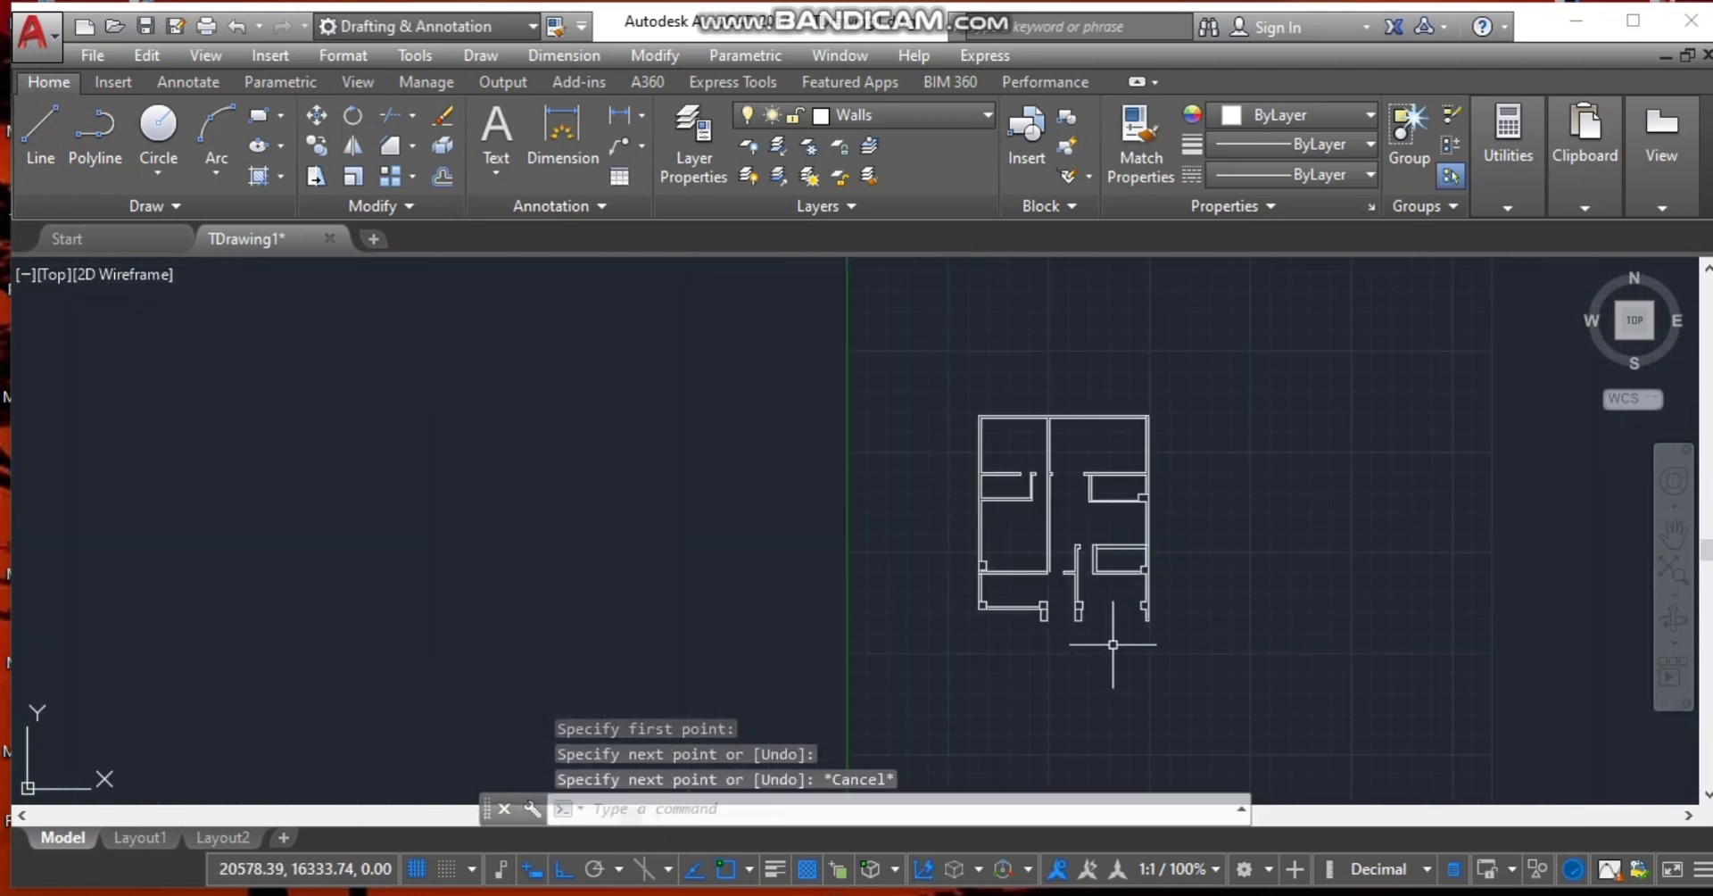
scroll(1113, 643, "up", 2)
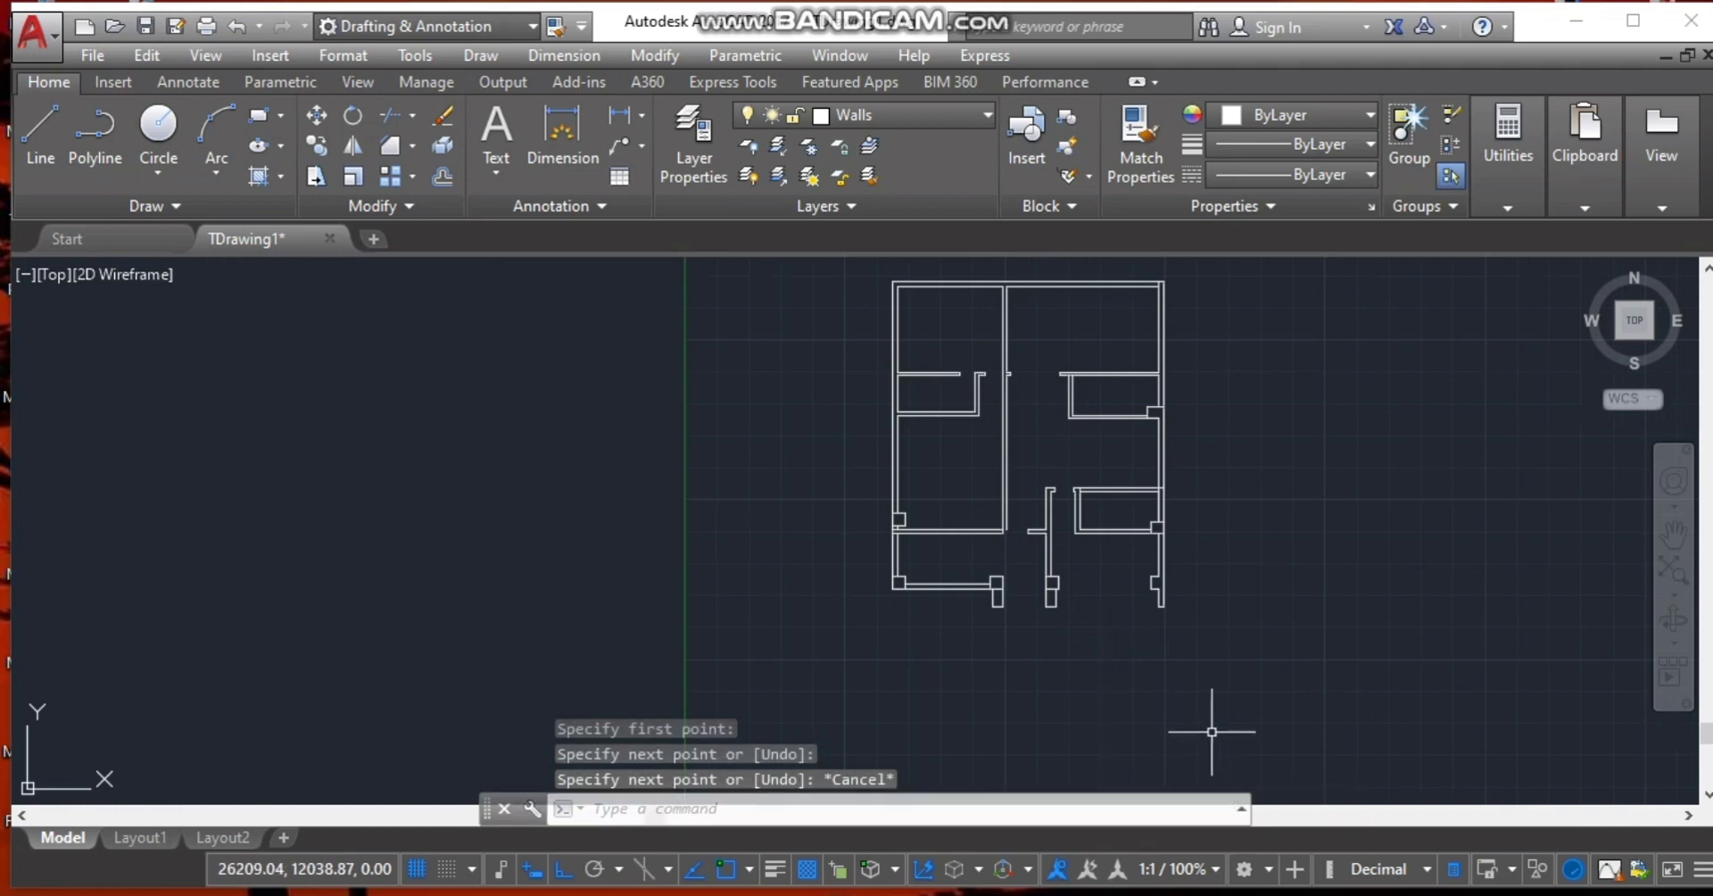
right_click(399, 569)
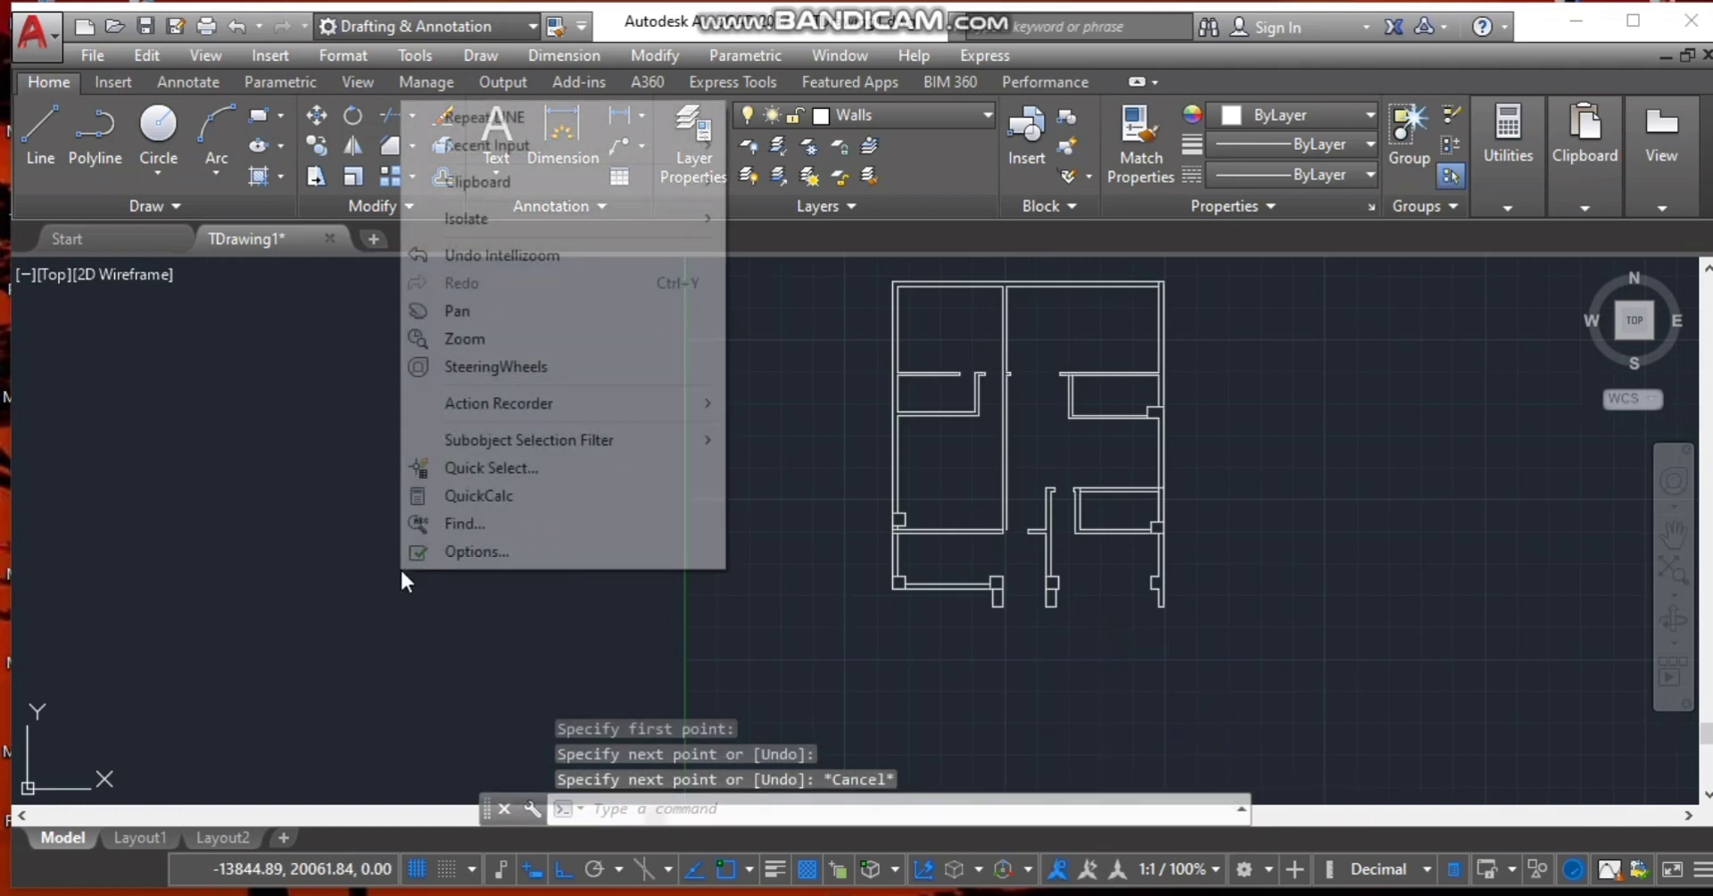
Compare the drafted plan with the complete first floor plan reference image in Photos, then return to AutoCAD.
left_click(459, 312)
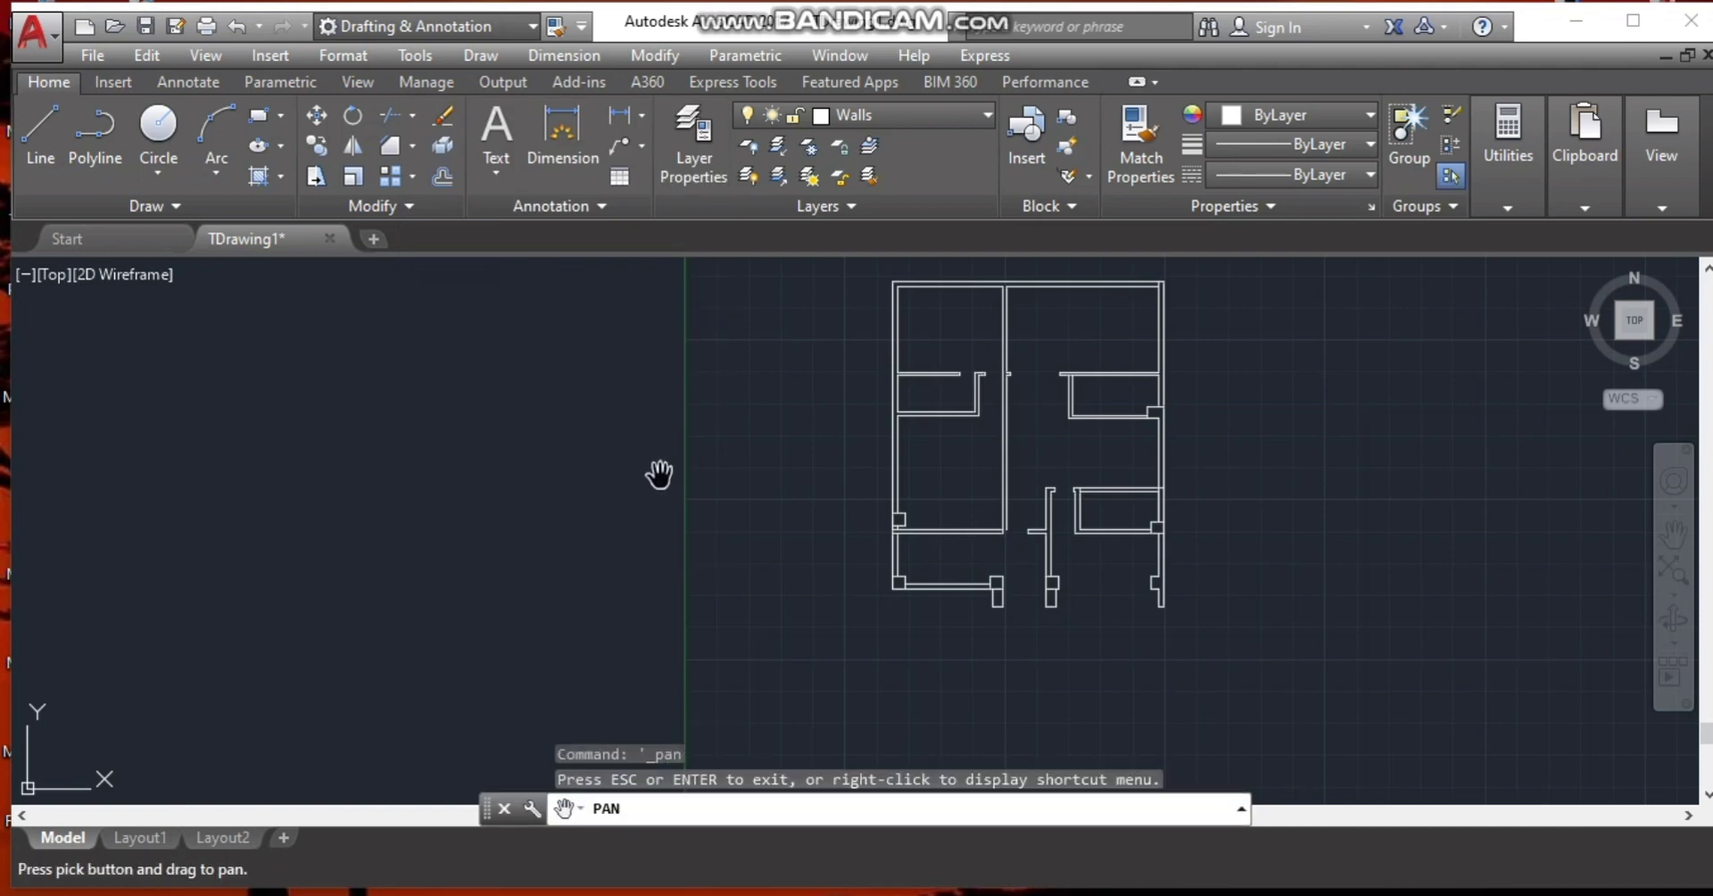
left_click_drag(873, 517, 56, 549)
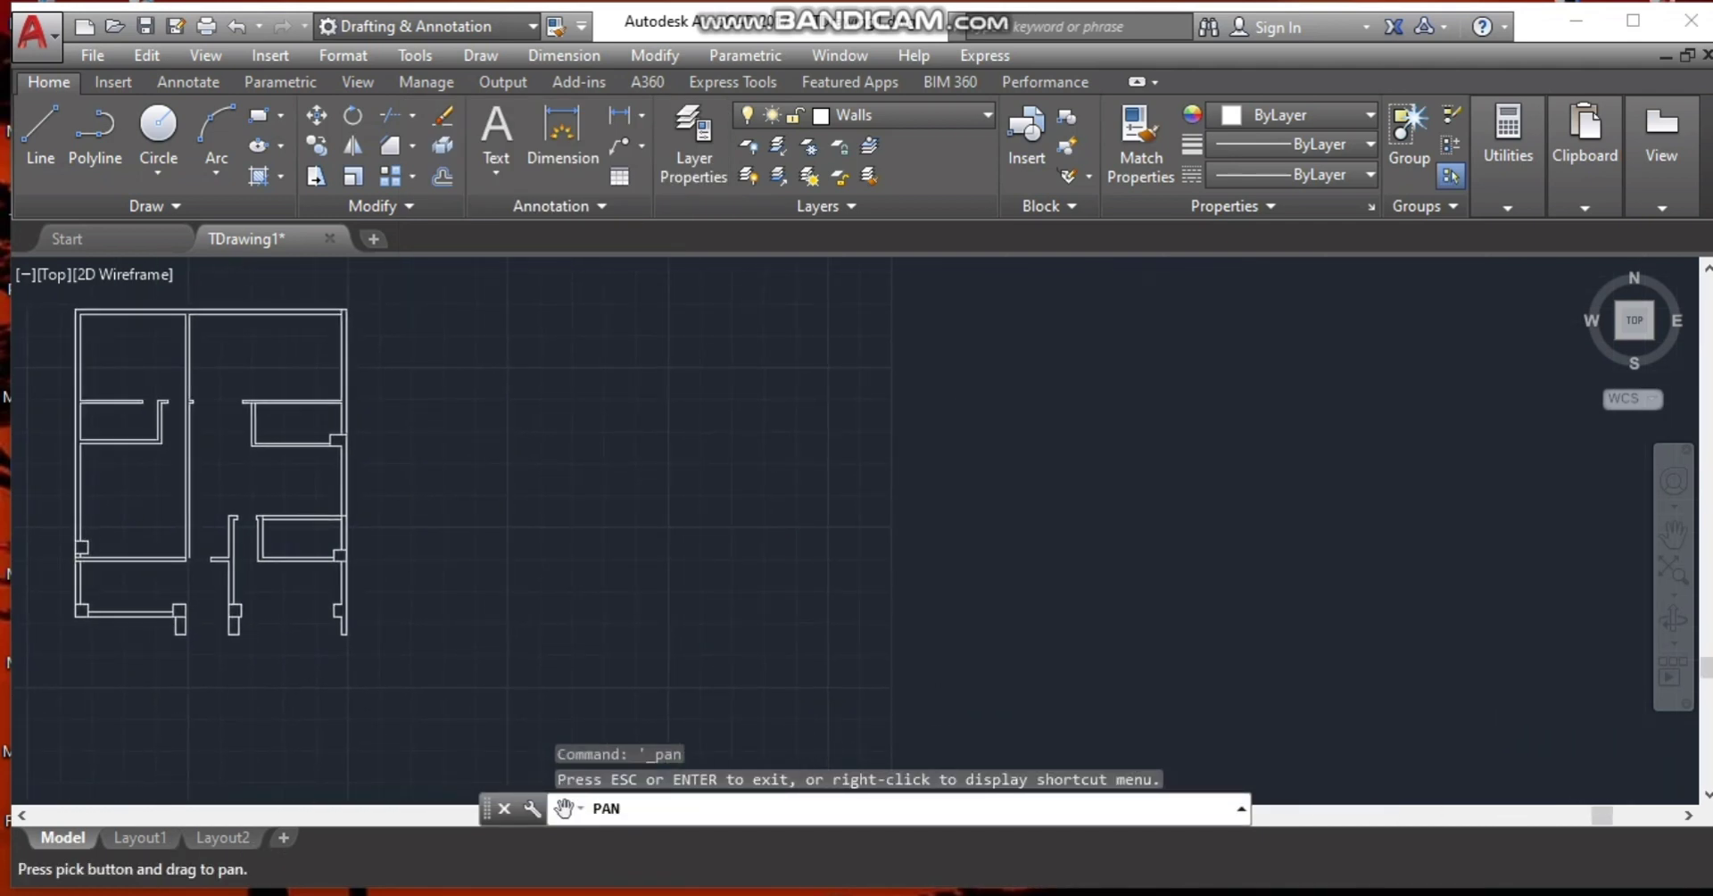
left_click(1145, 894)
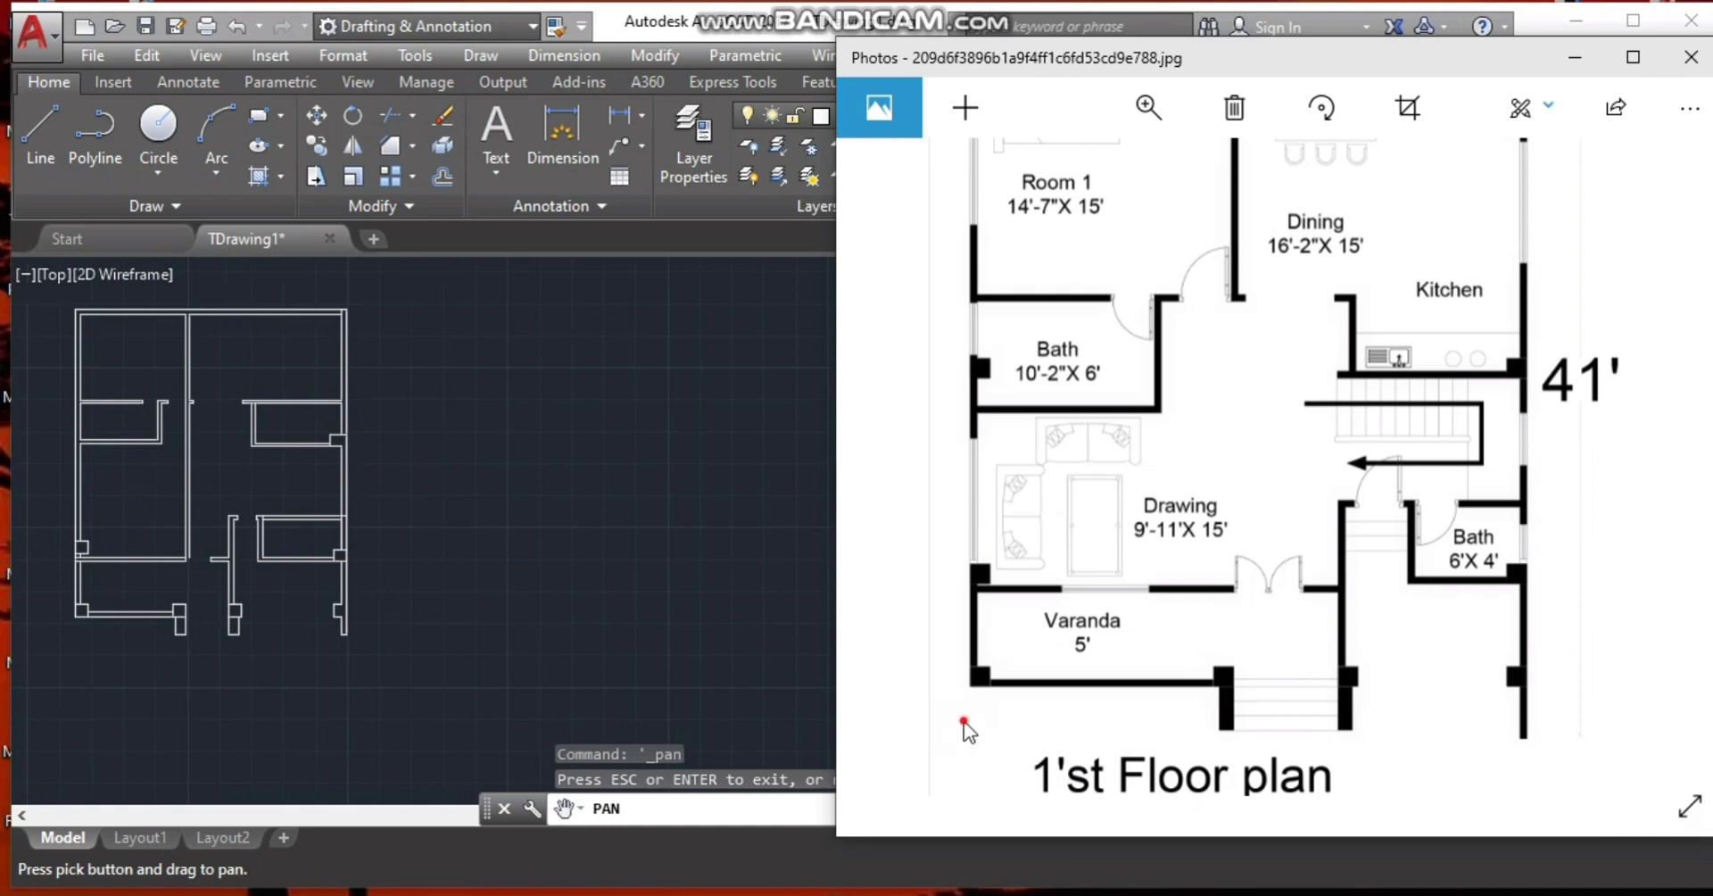
scroll(964, 721, "down", 2)
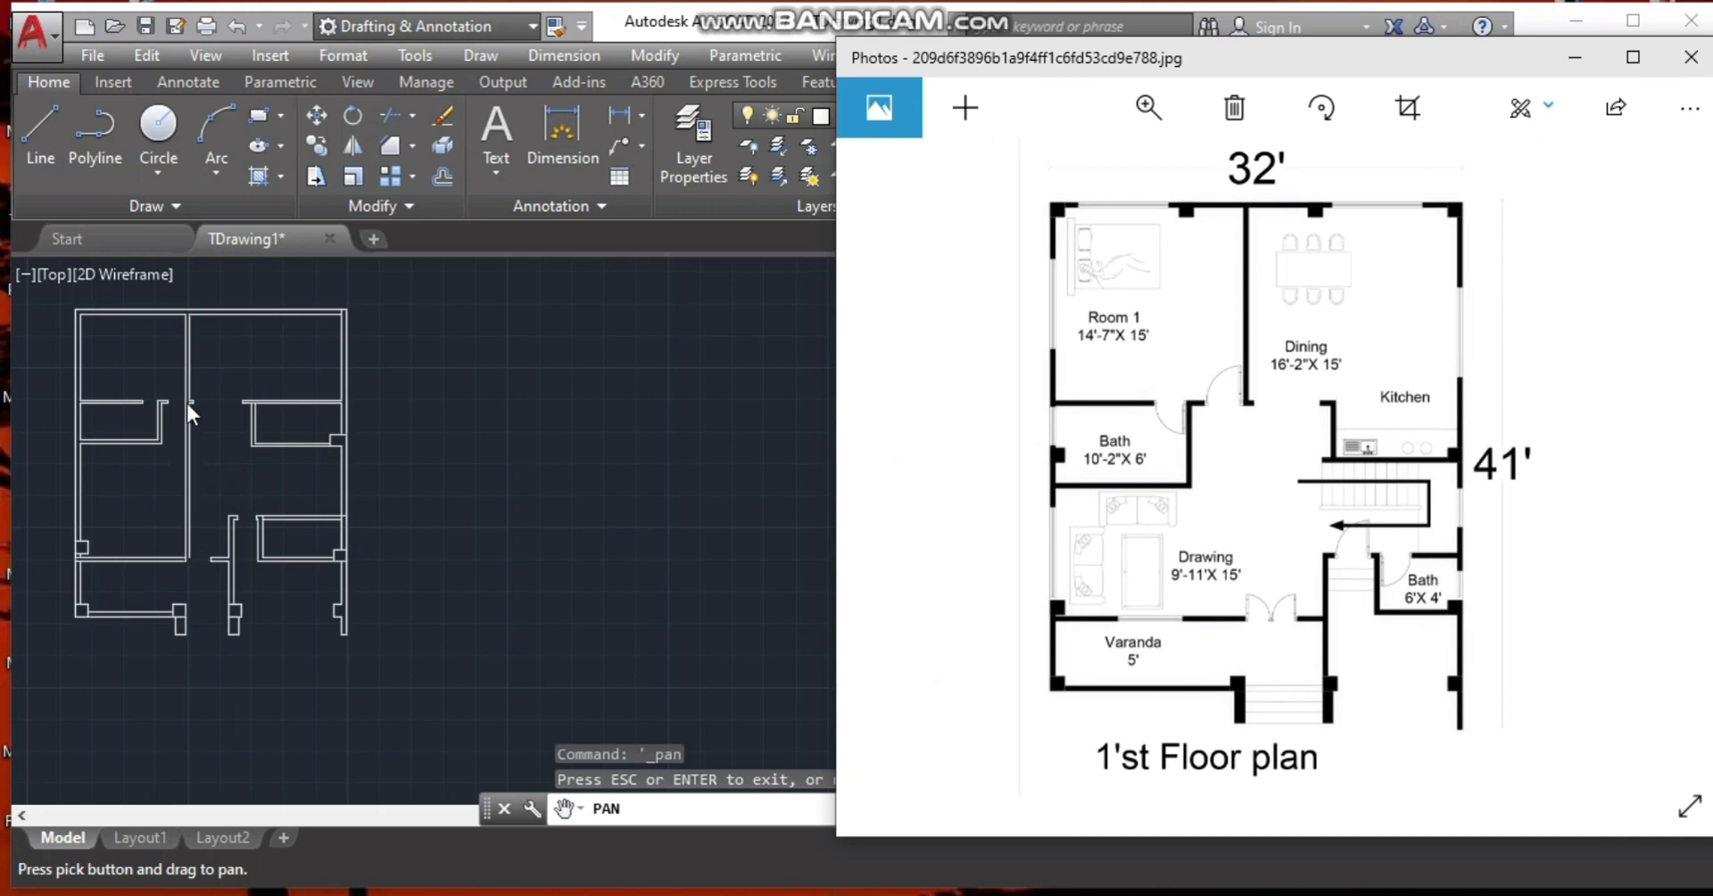
left_click(186, 460)
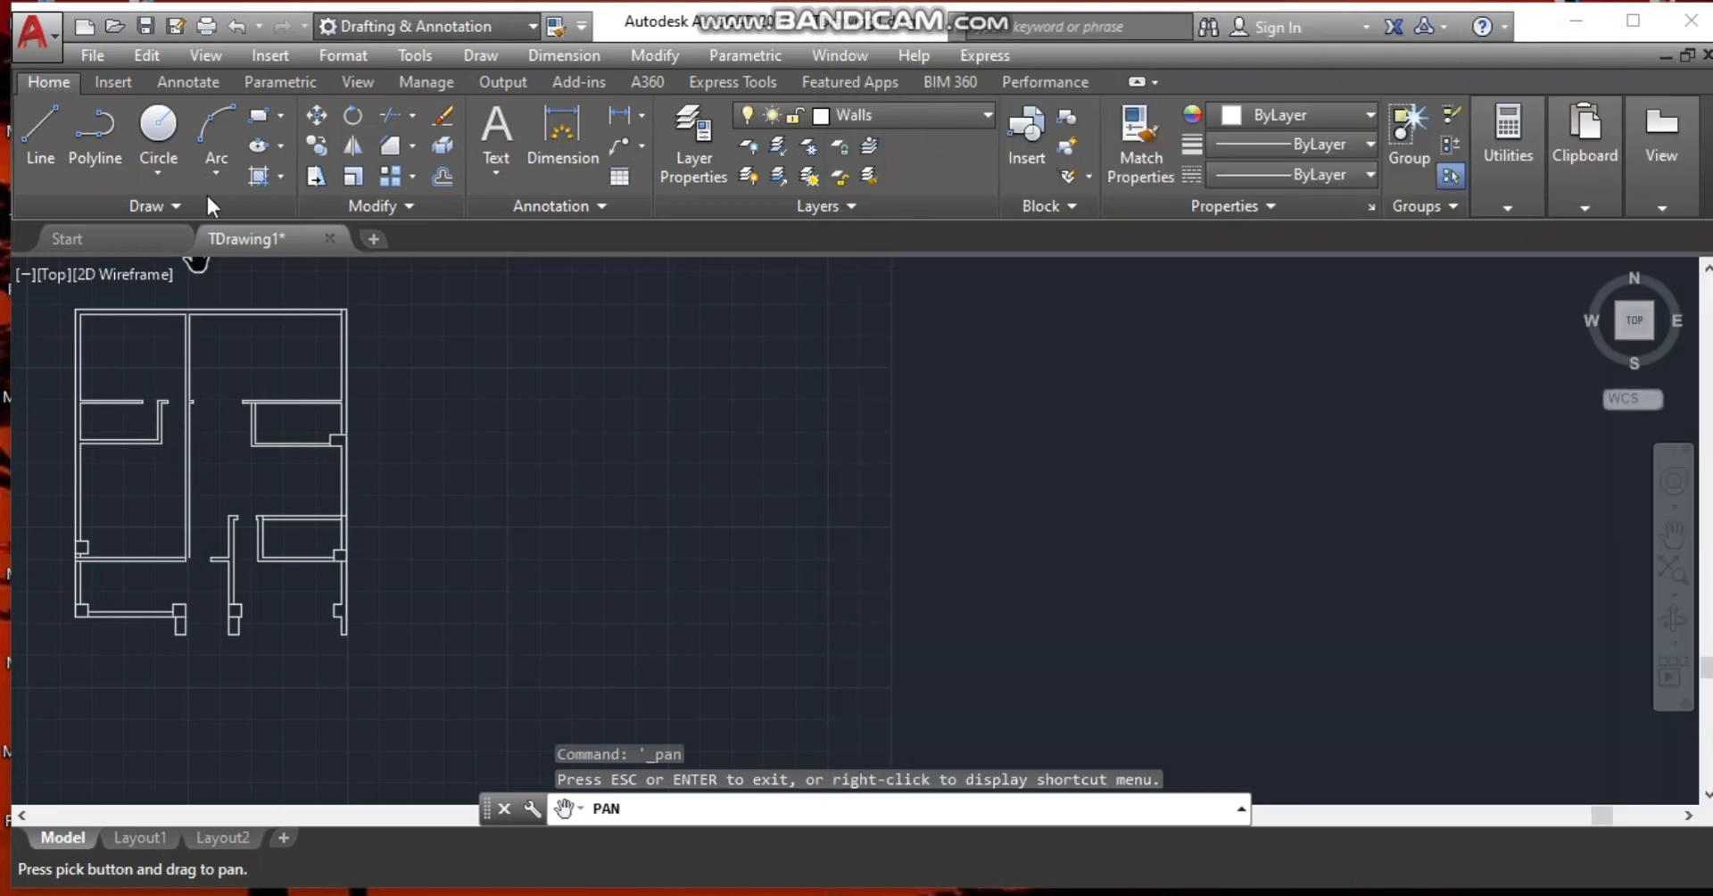
Extend the lower line of the short wall stub on the middle partition to the partition's left line.
left_click(40, 143)
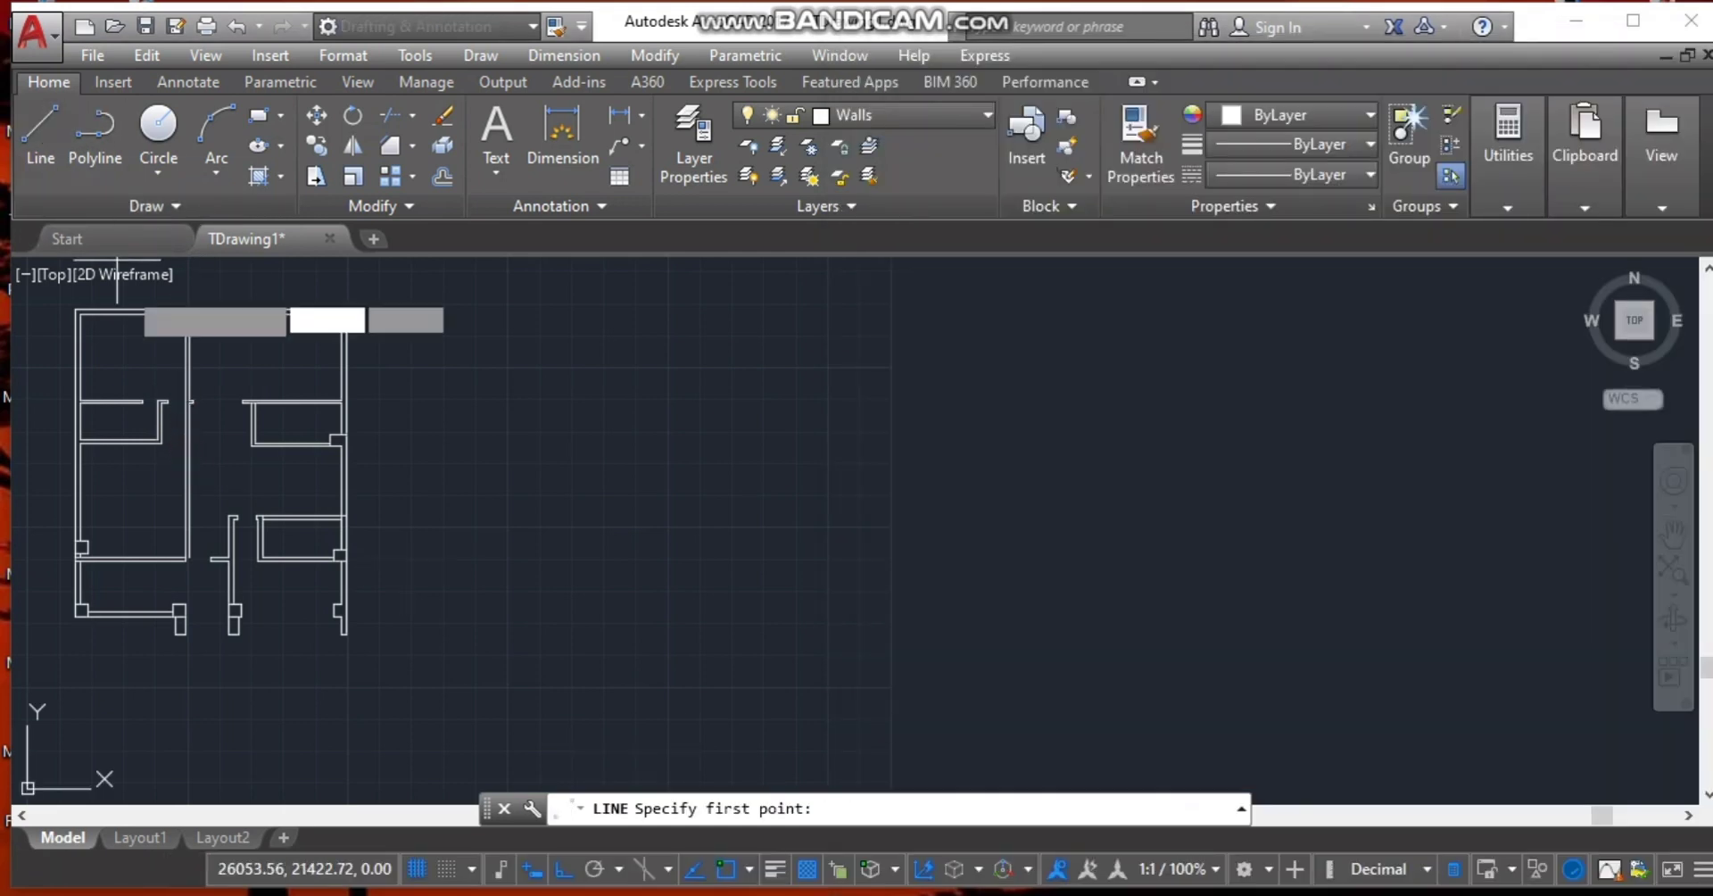
scroll(187, 403, "up", 4)
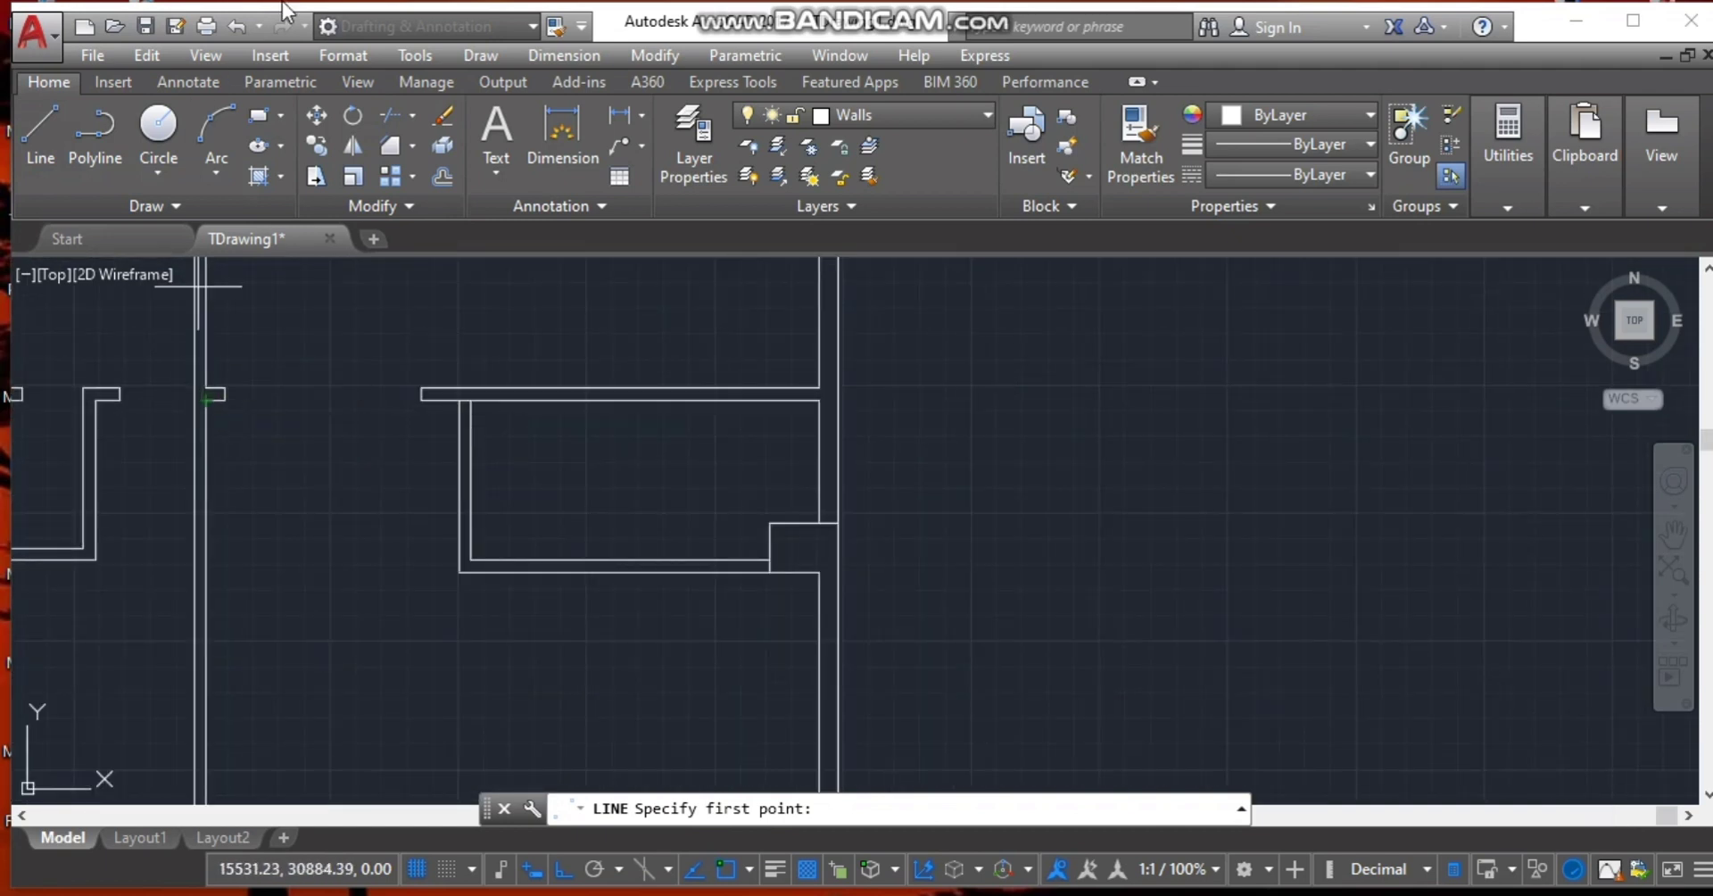
left_click(412, 115)
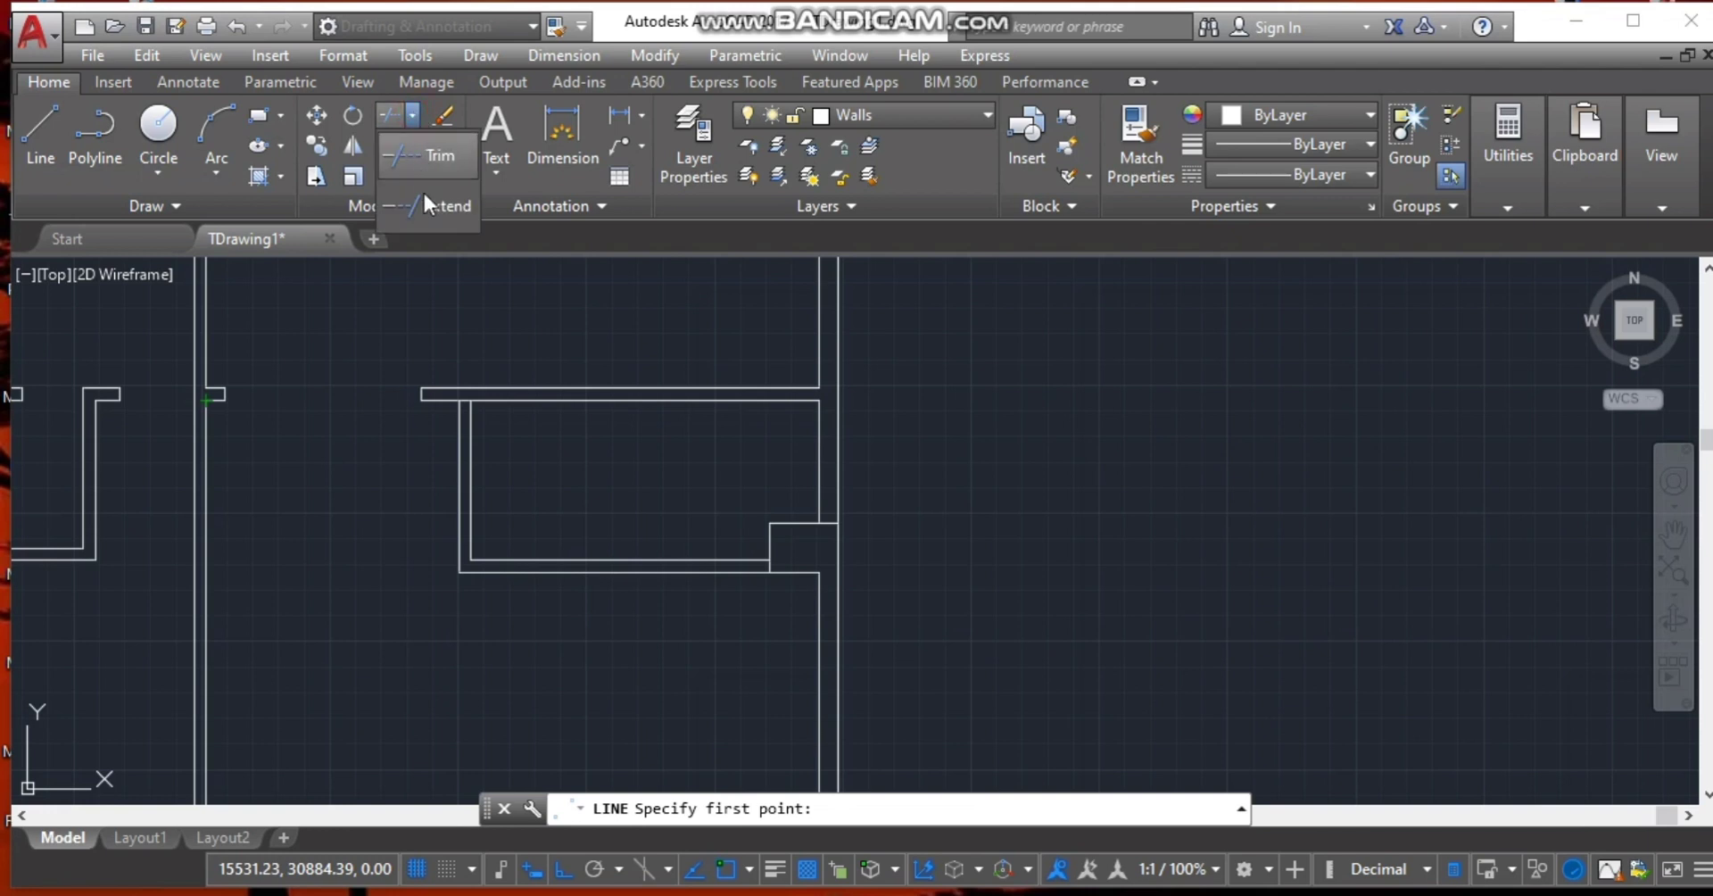
left_click(430, 207)
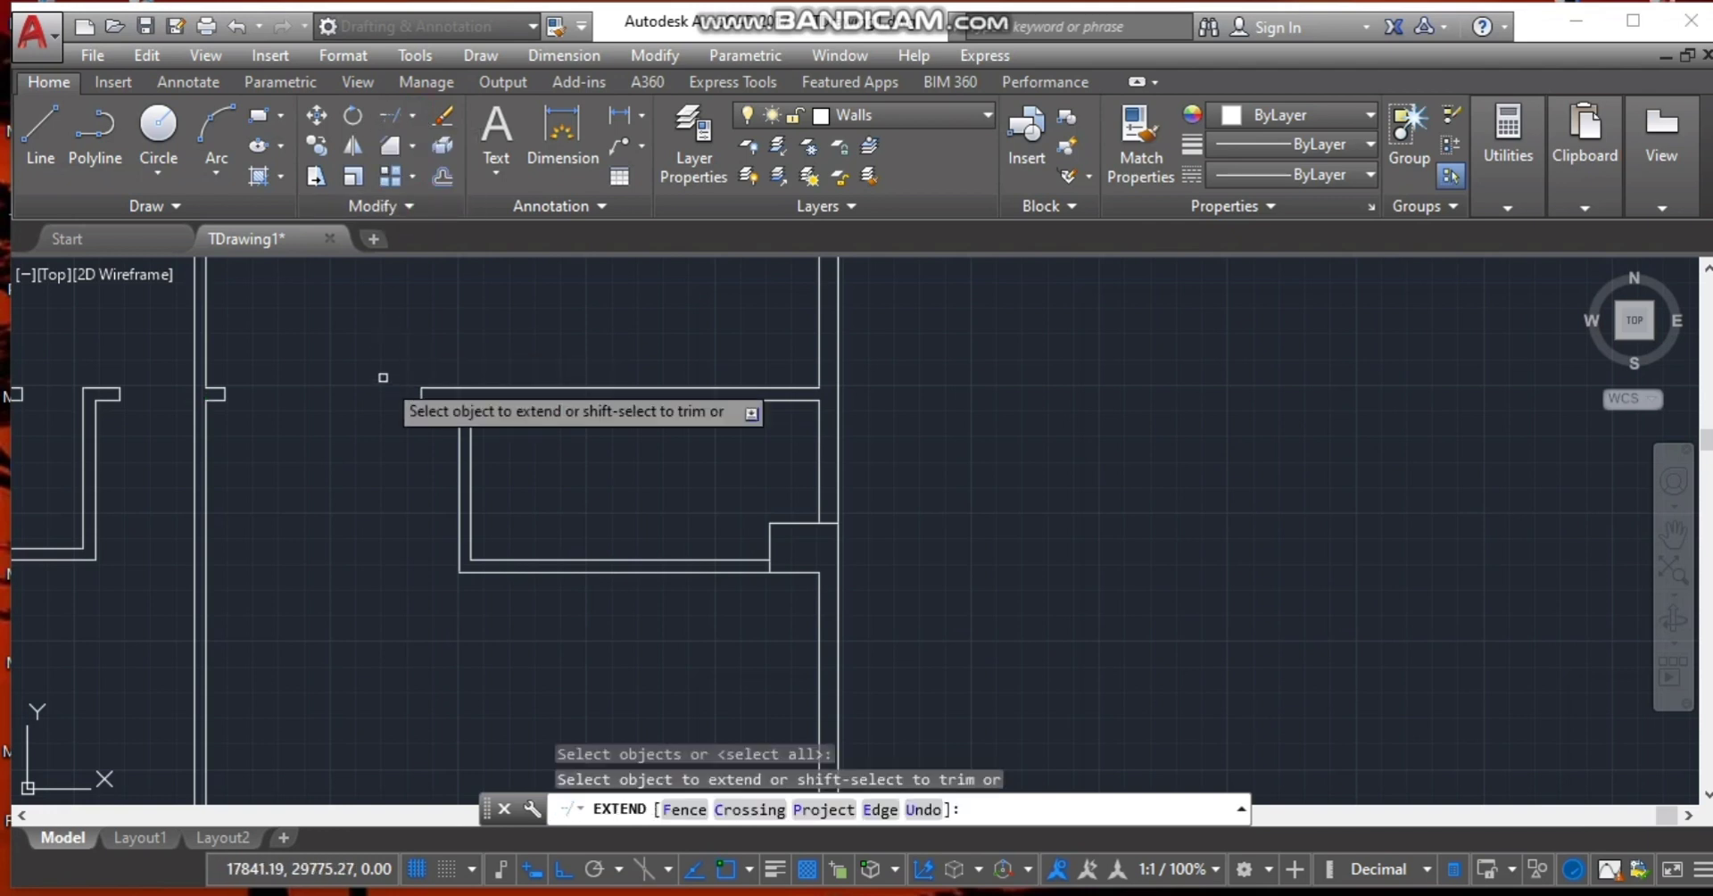
left_click(211, 398)
key("Escape")
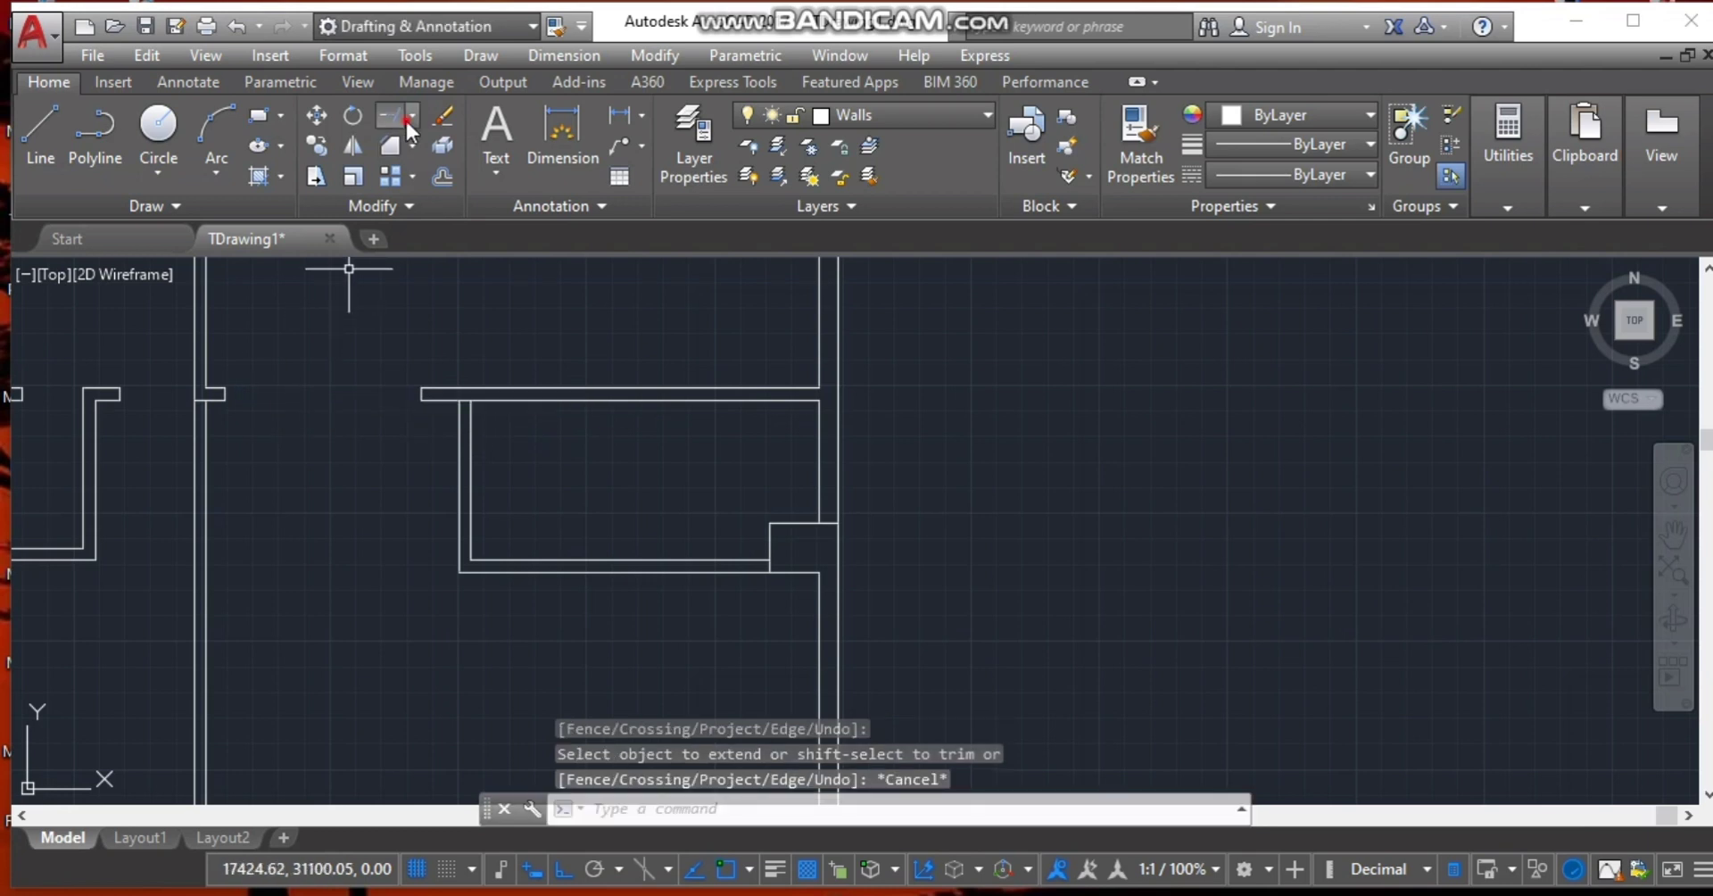
Trim the middle partition's left line below the wall stub and delete the remaining right line down to the varanda wall.
left_click(408, 121)
left_click(408, 146)
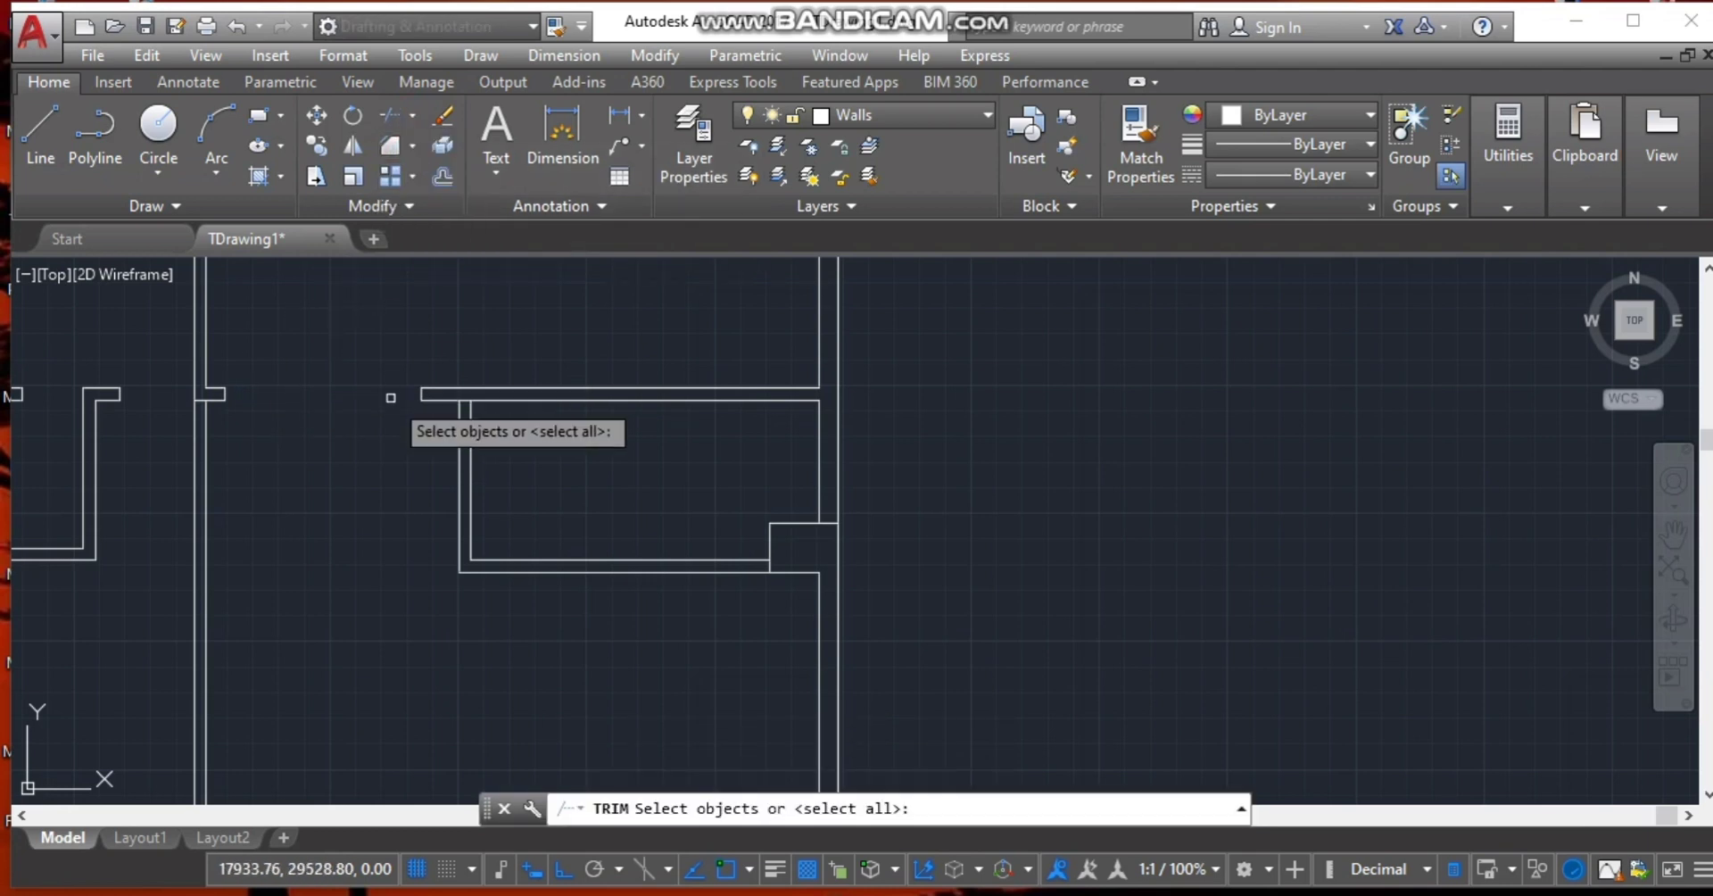
scroll(390, 397, "down", 2)
key("Return")
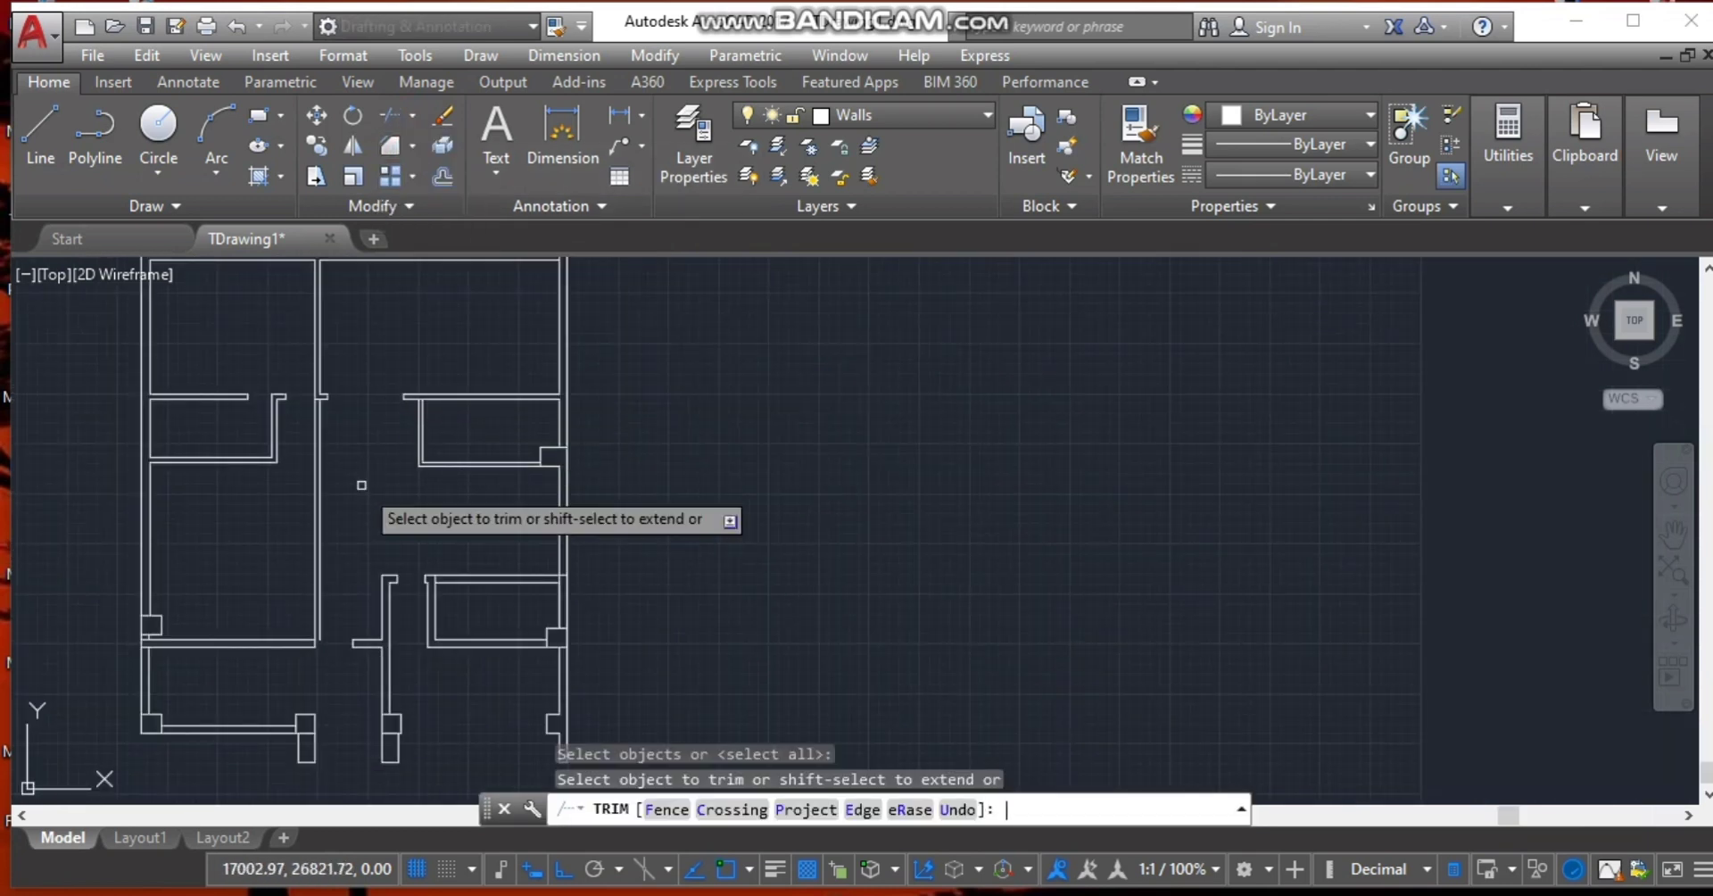
left_click(316, 542)
key("Escape")
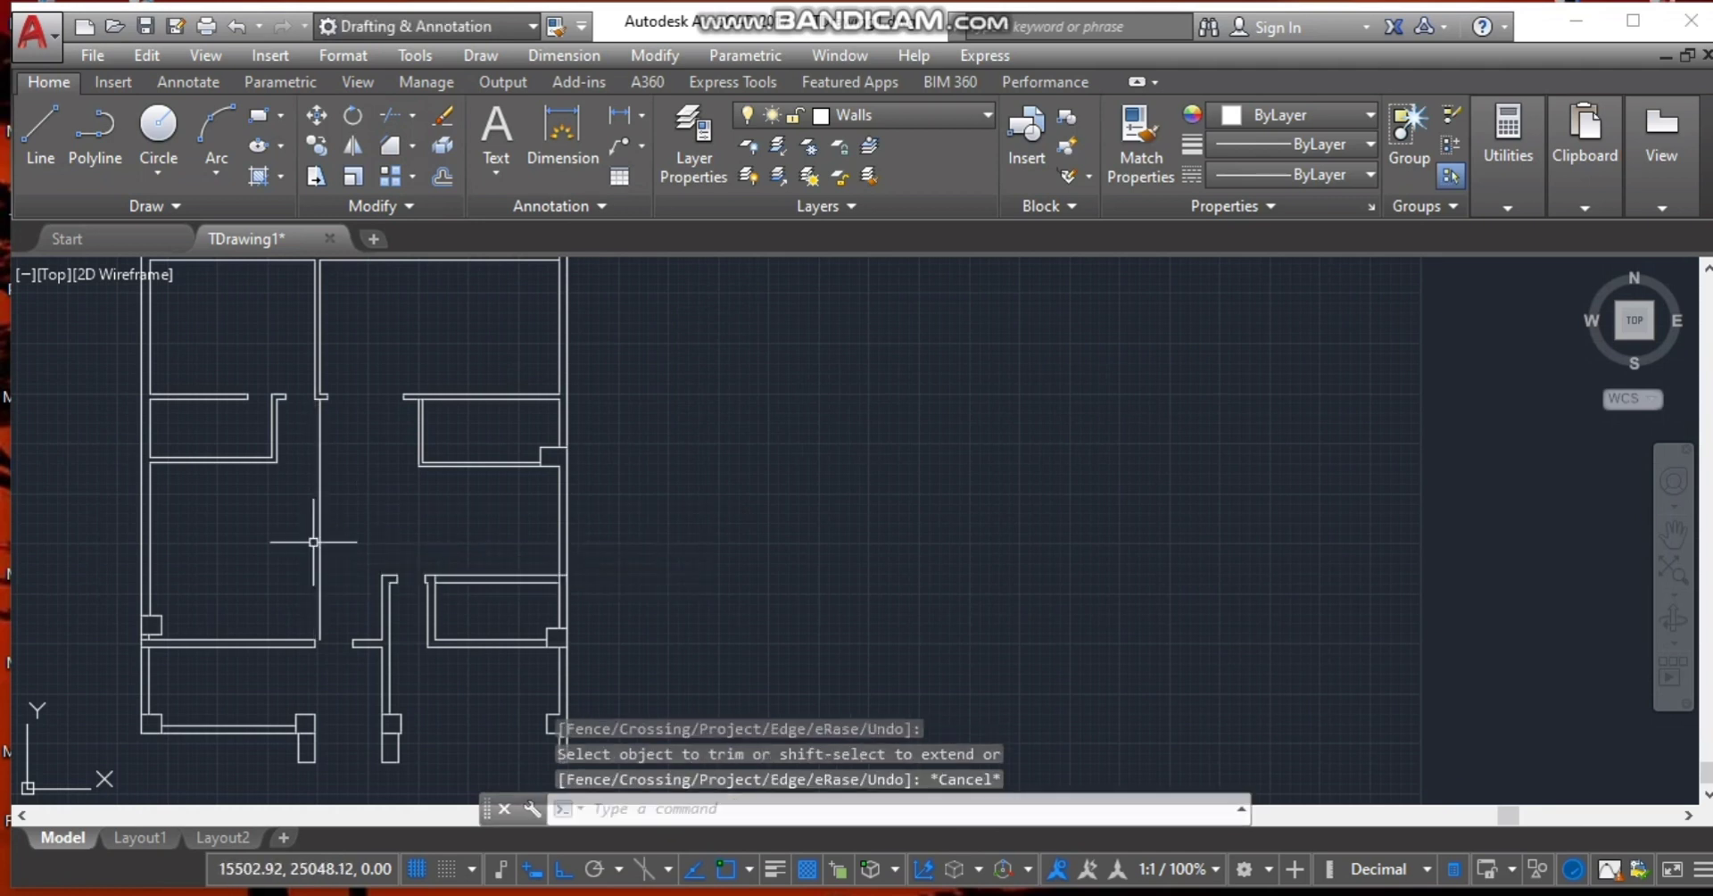
left_click(319, 545)
key("Delete")
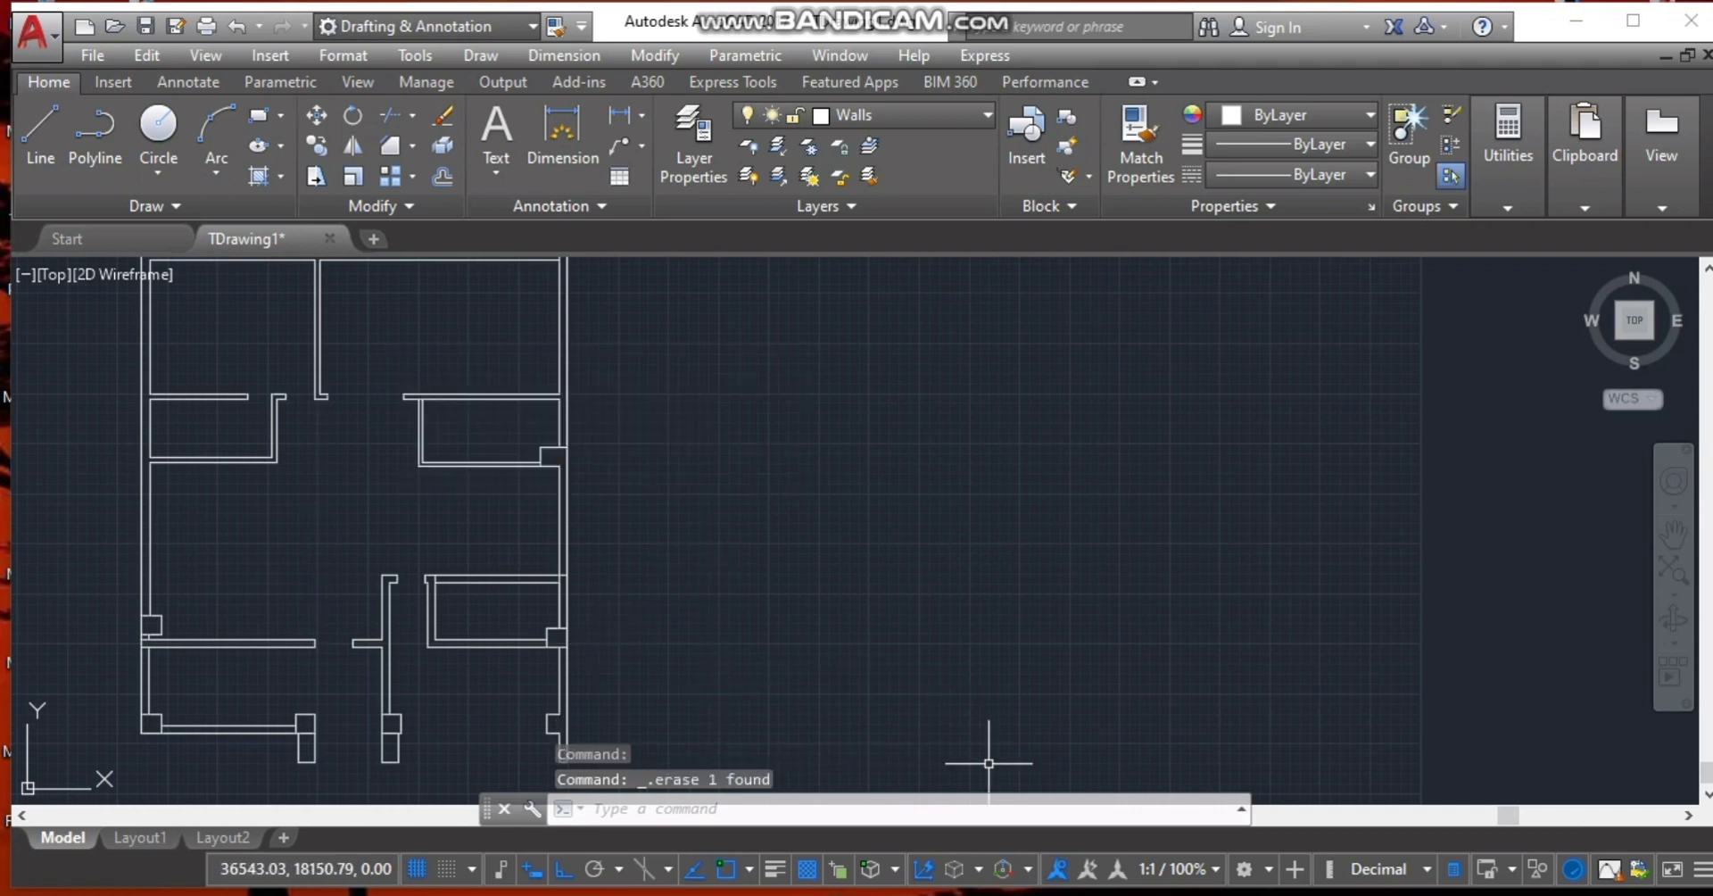
Switch to the reference image in Photos and check the whole drafted plan against it.
scroll(745, 635, "down", 1)
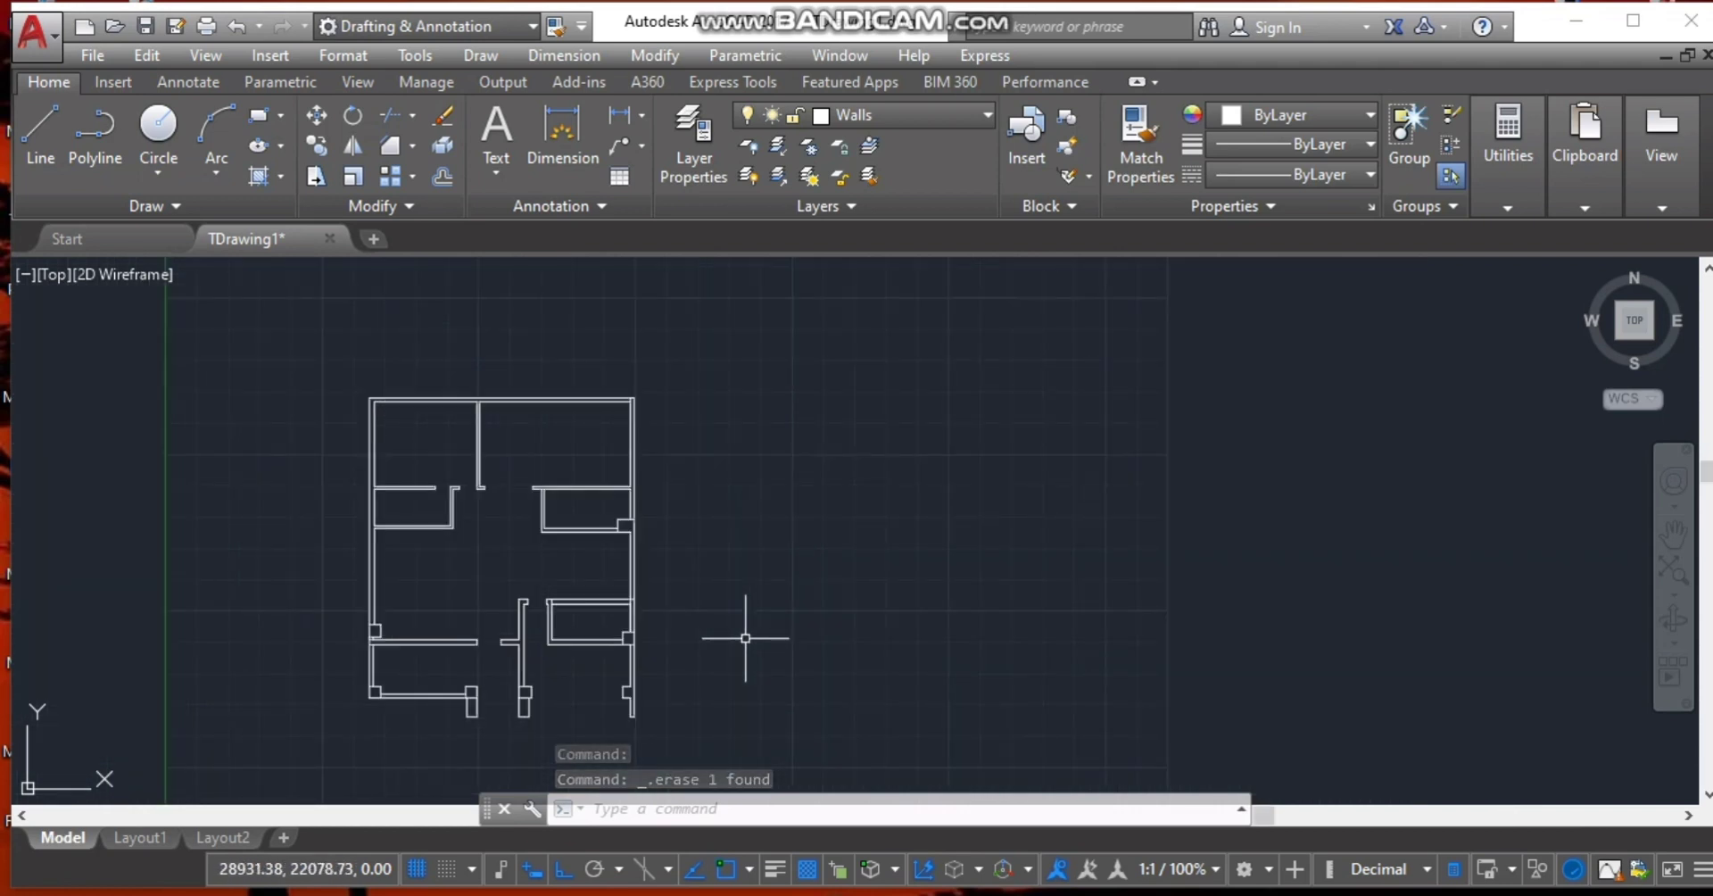
key("alt+Tab")
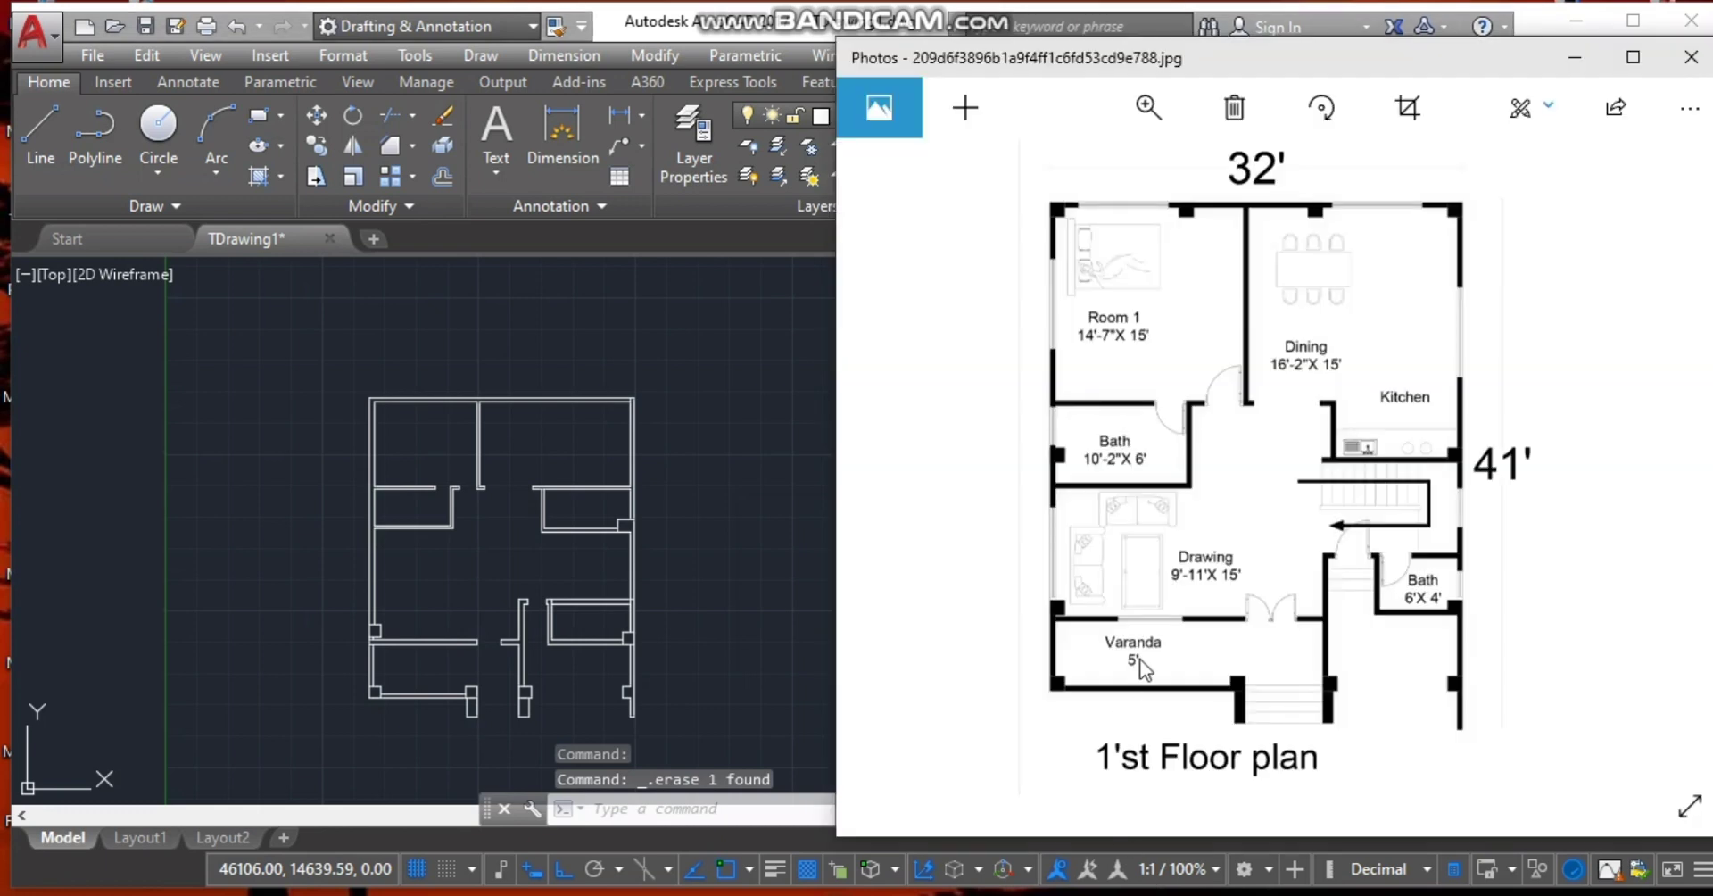